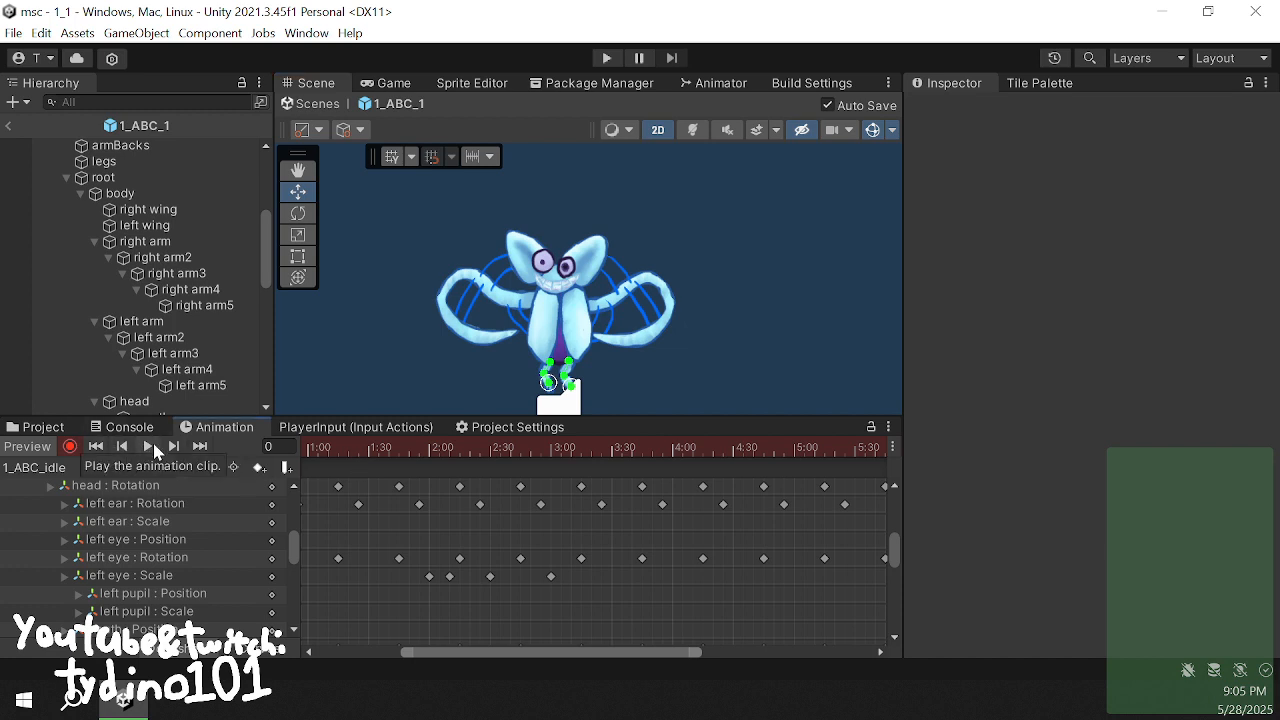
- Play back the 1_ABC_idle animation from the start and examine the character's motion up close
click(149, 446)
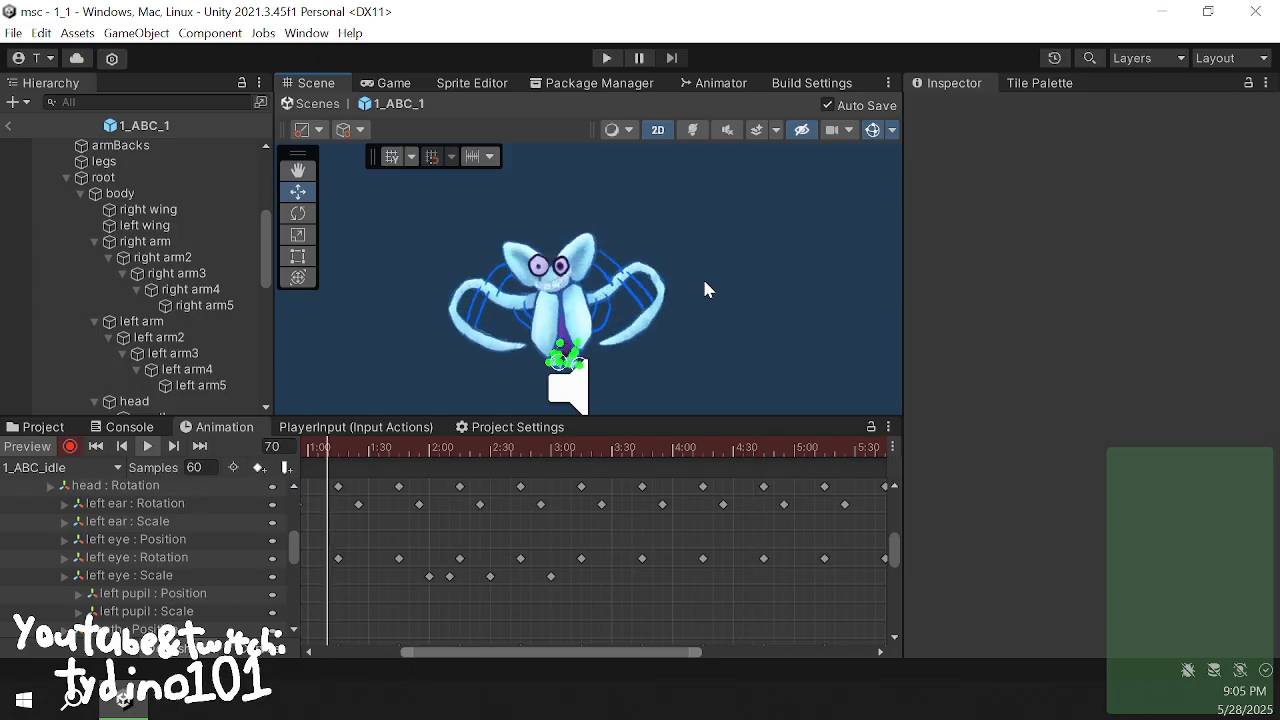
click(149, 449)
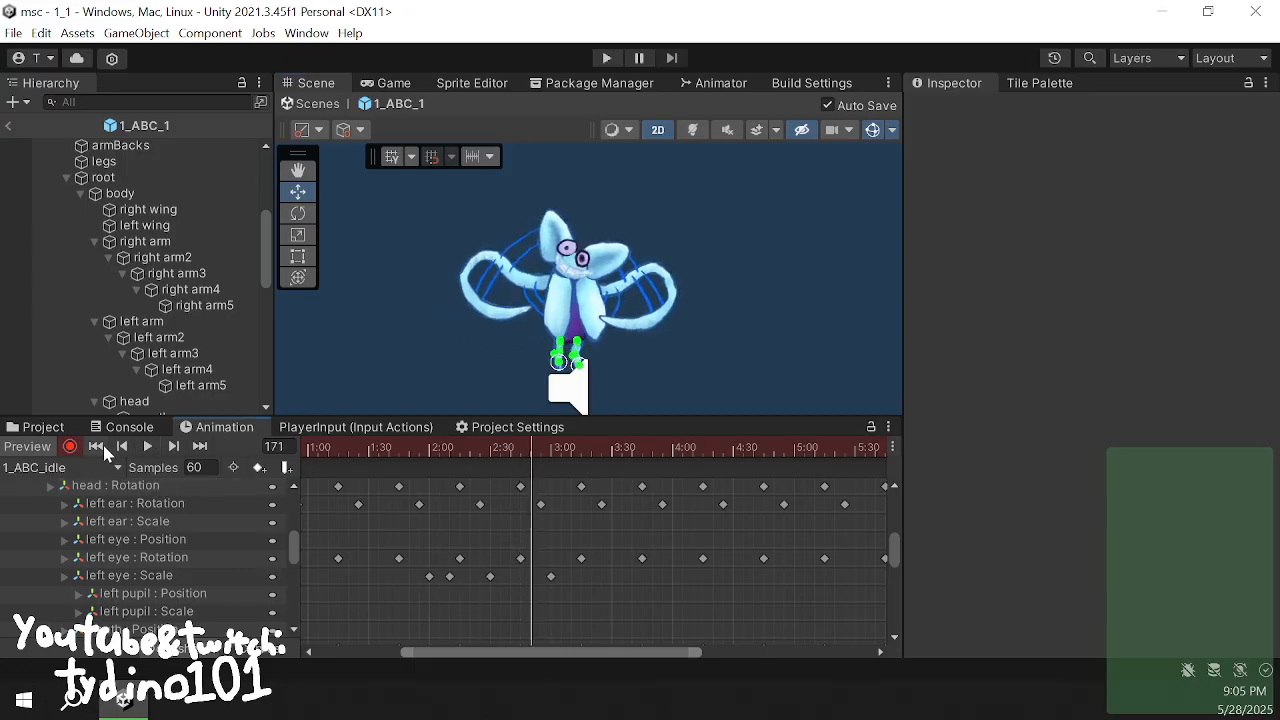
click(100, 448)
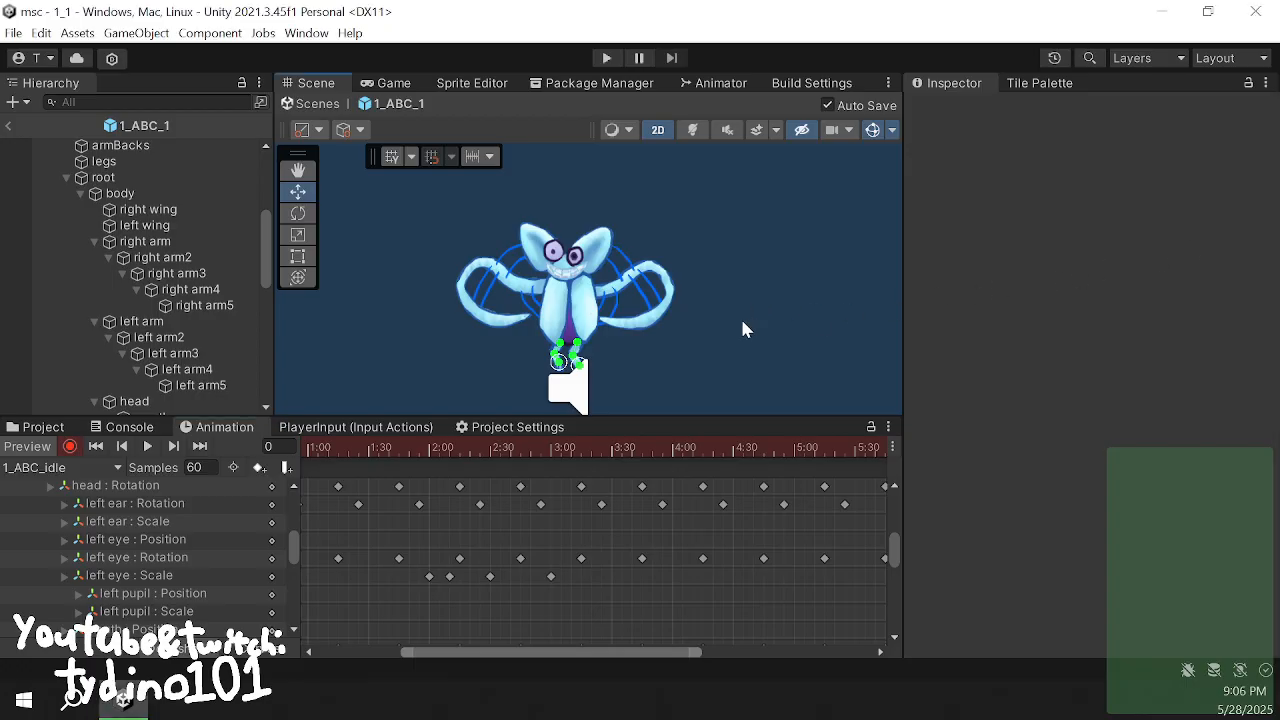
middle_drag(723, 322, 766, 309)
scroll(732, 320, up, 3)
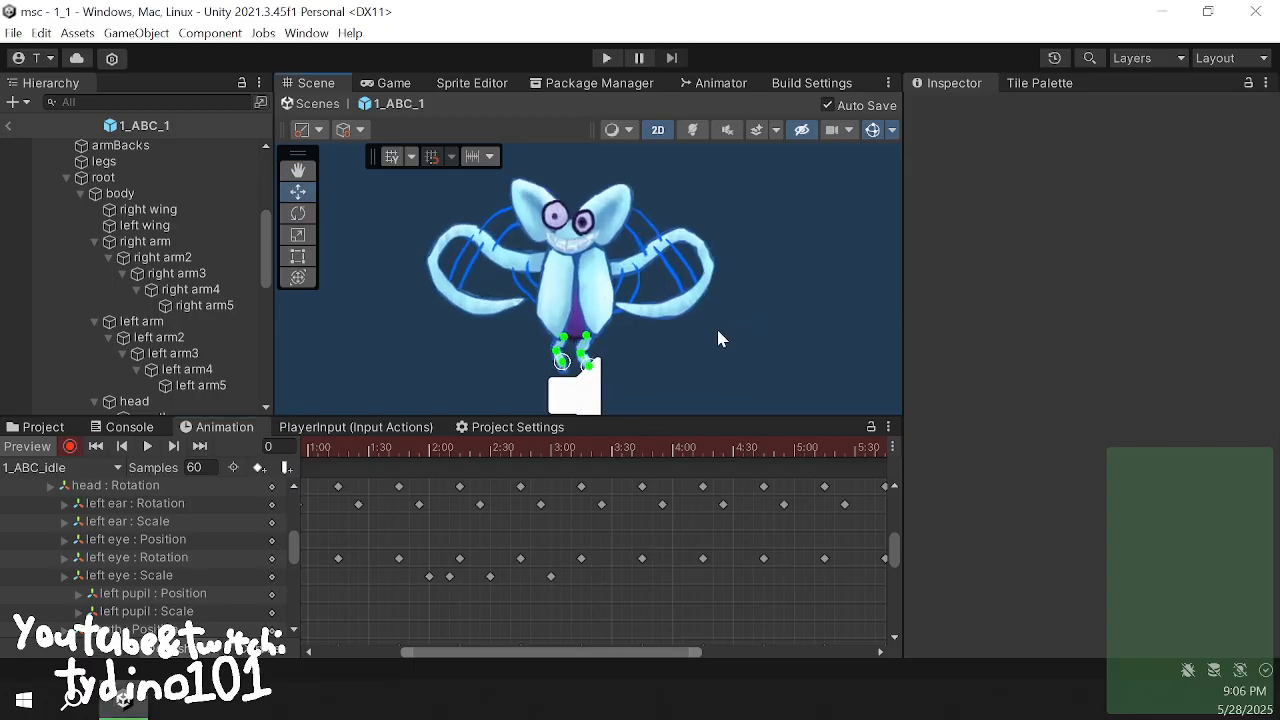
scroll(716, 337, up, 2)
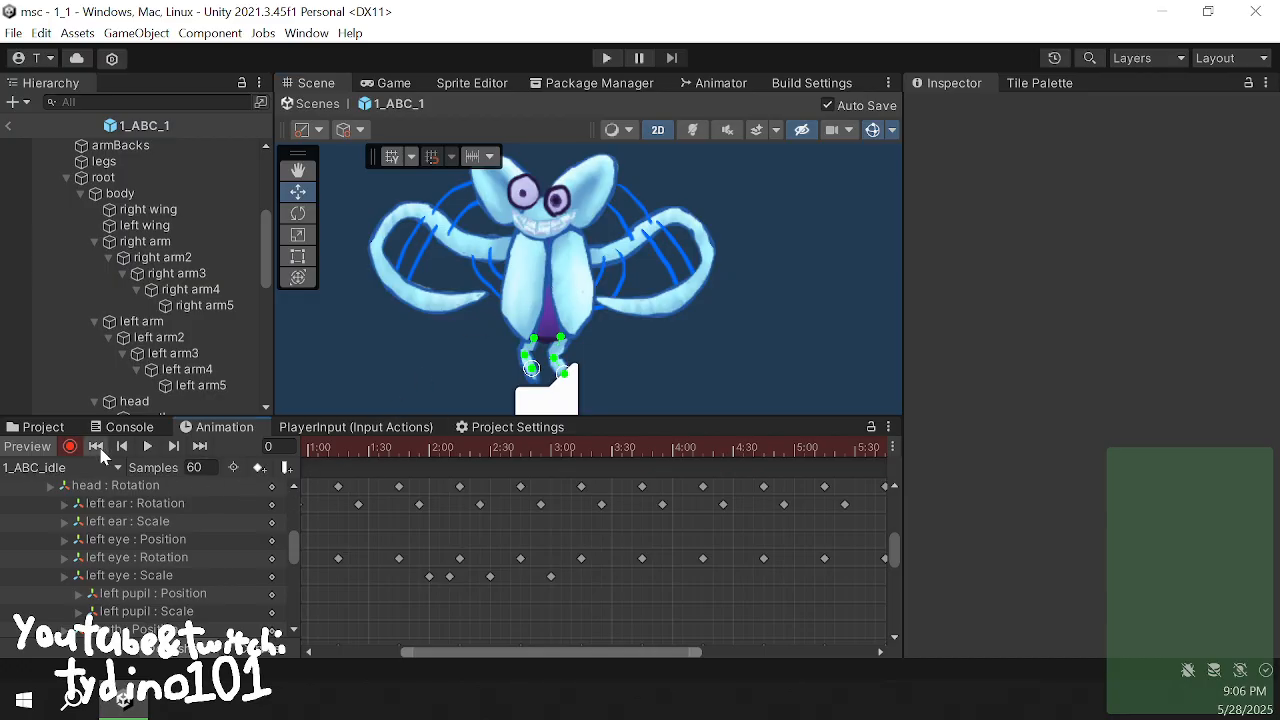
click(148, 447)
scroll(738, 295, down, 3)
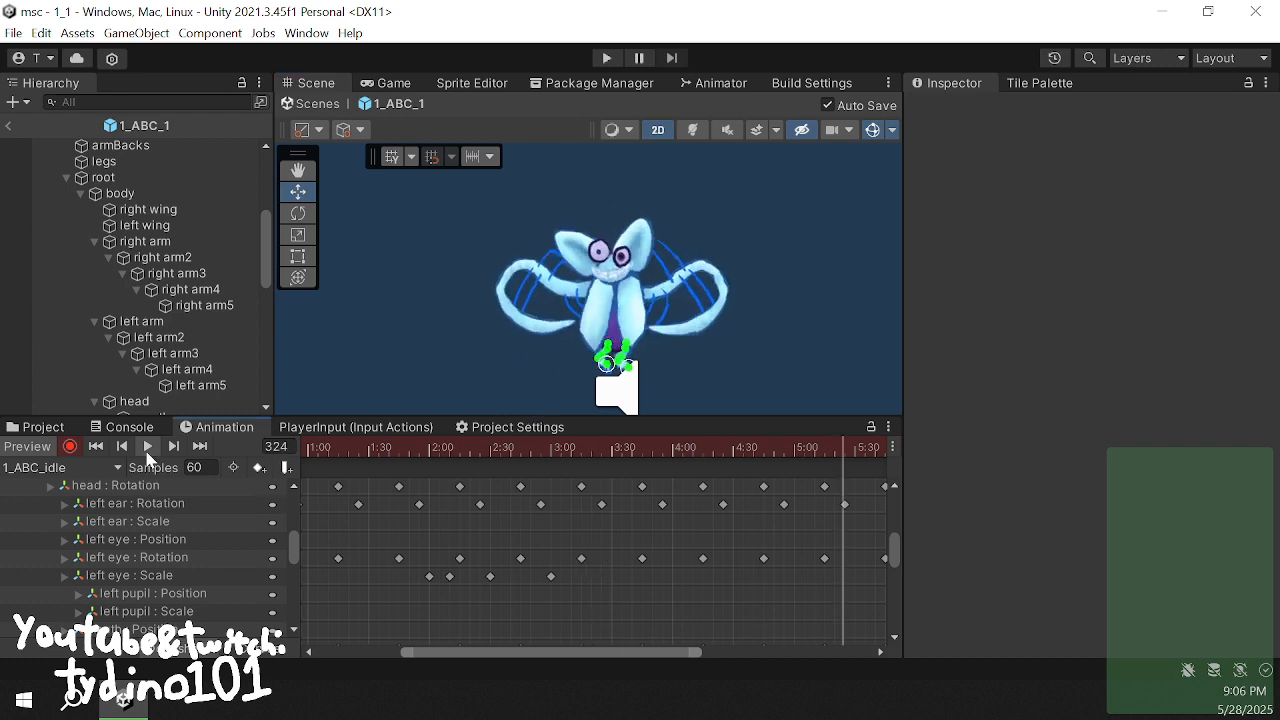
- At frame 20, rotate the right arm bone to about 89.6° and the left arm bone to about -60.7° on Z
drag(554, 651, 464, 650)
drag(408, 446, 336, 509)
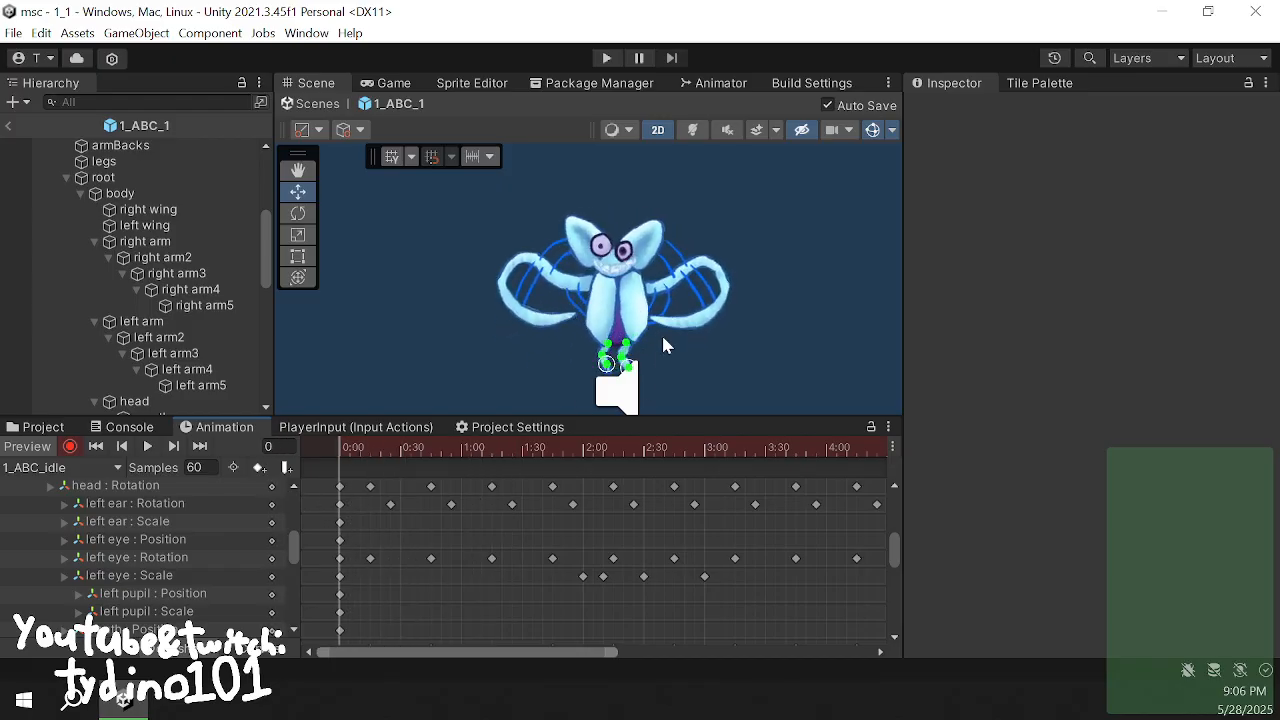
scroll(600, 322, up, 5)
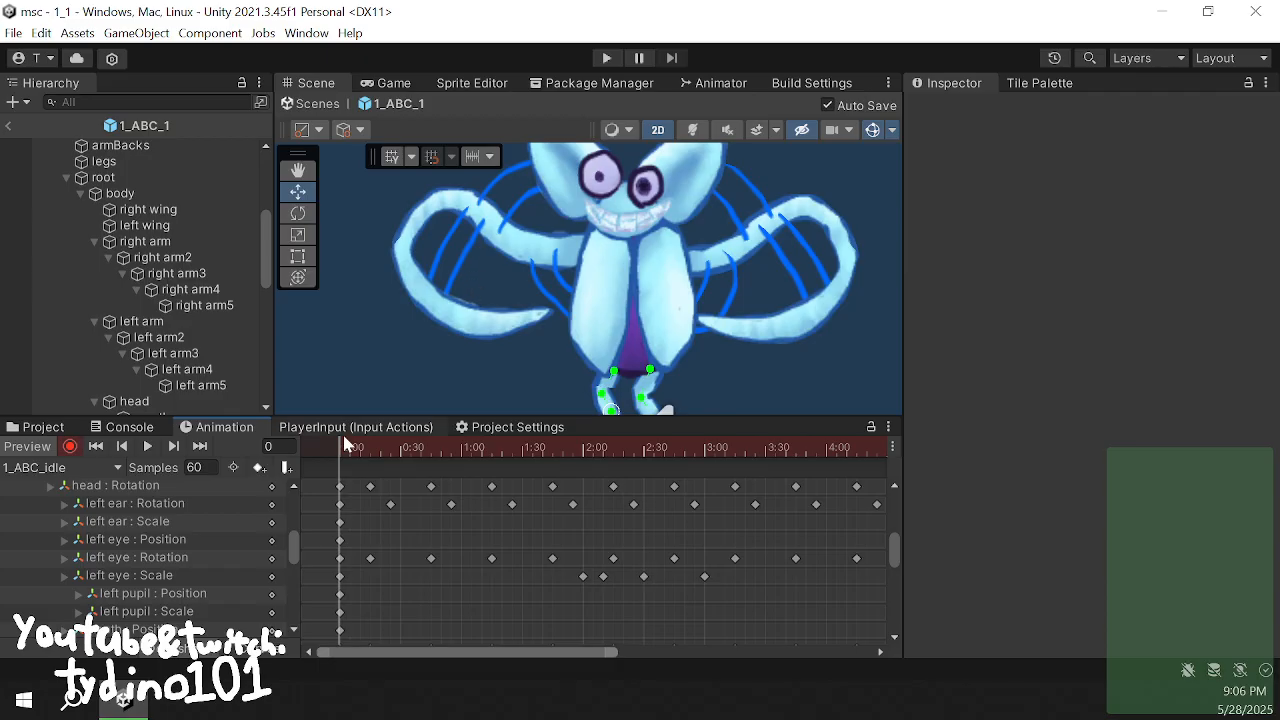
drag(345, 445, 380, 478)
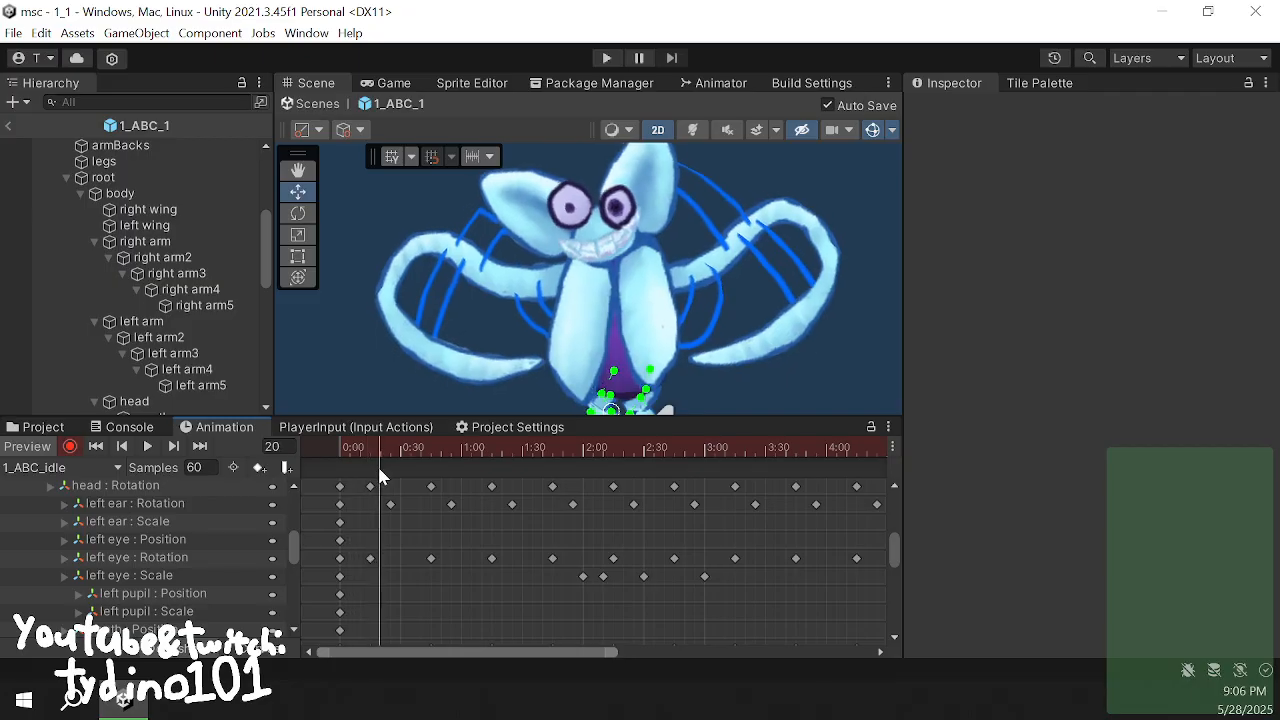
click(514, 299)
scroll(212, 558, down, 3)
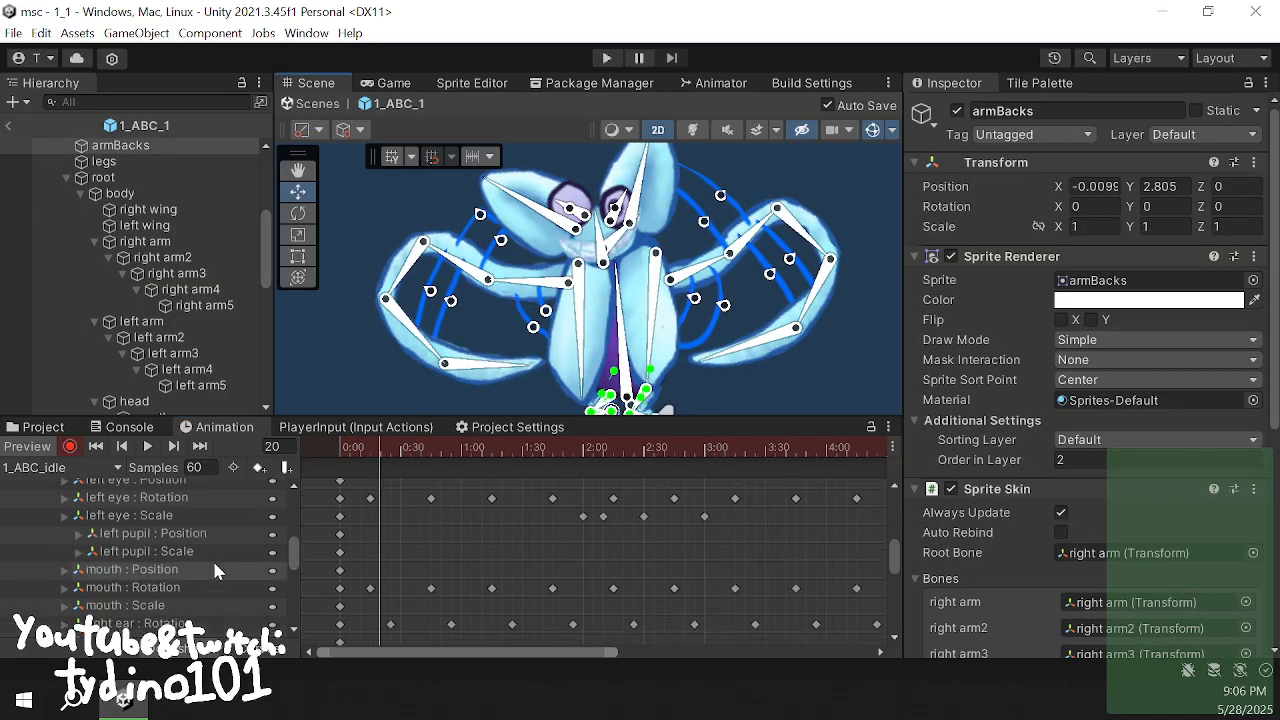
scroll(220, 569, down, 3)
scroll(222, 571, down, 2)
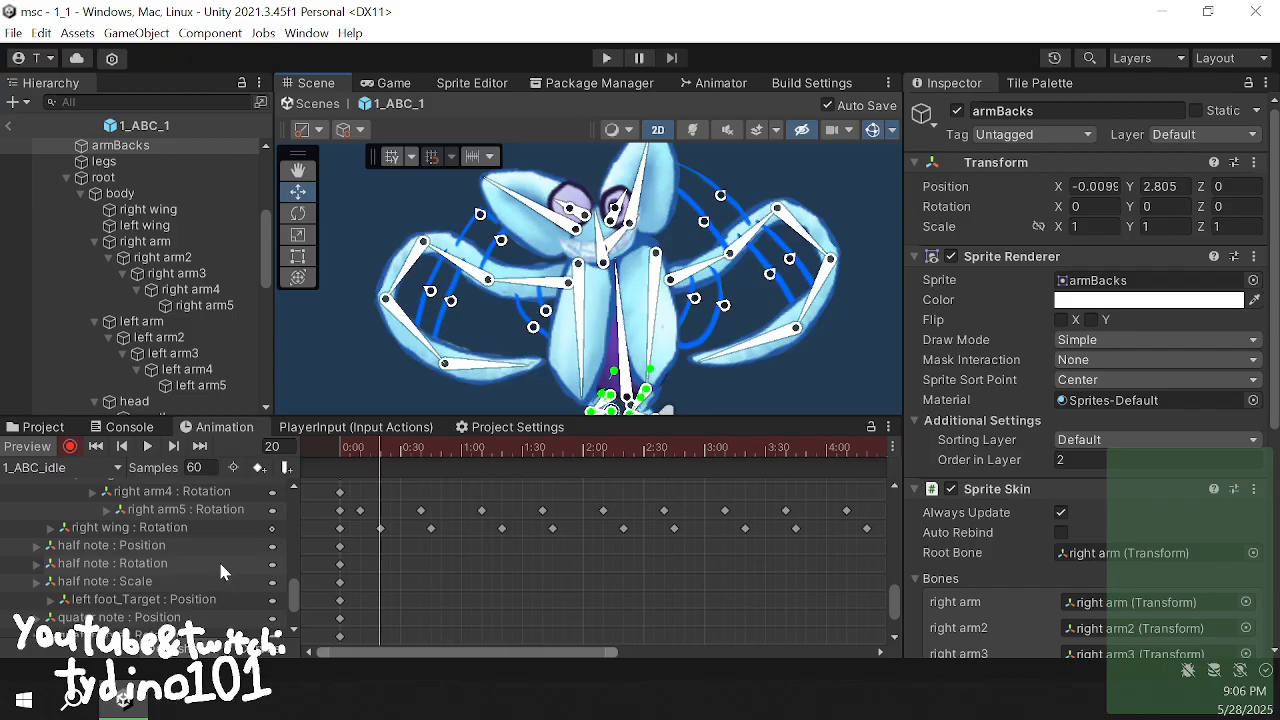
scroll(221, 571, up, 2)
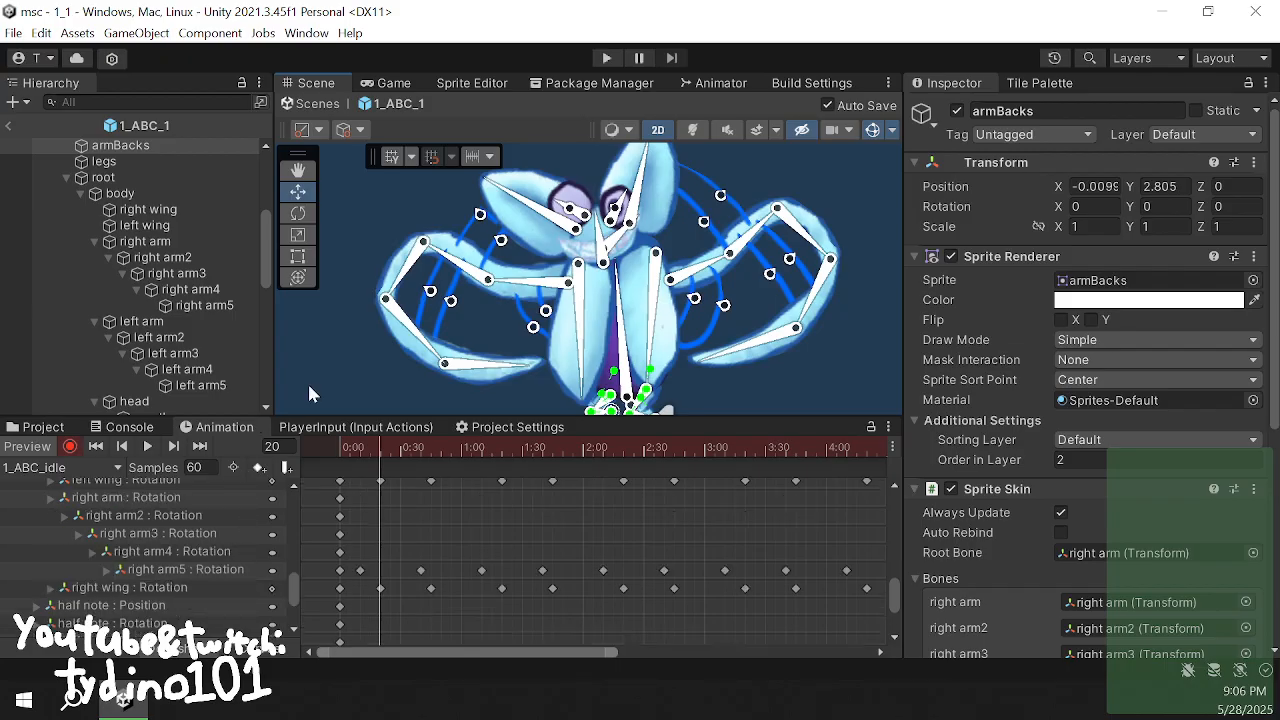
drag(525, 287, 505, 290)
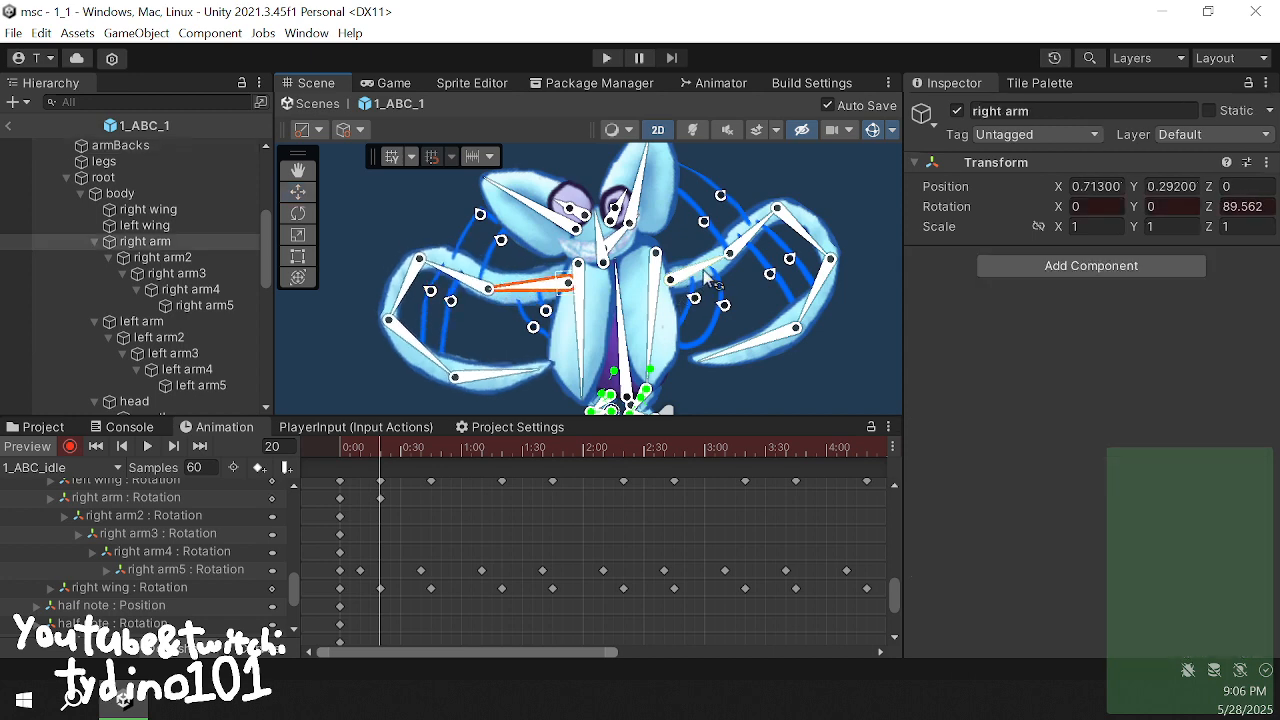
drag(708, 281, 700, 280)
- At frame 50, swing the right arm bone upward and rotate the left arm bone downward to about -85.3° on Z
drag(372, 446, 443, 468)
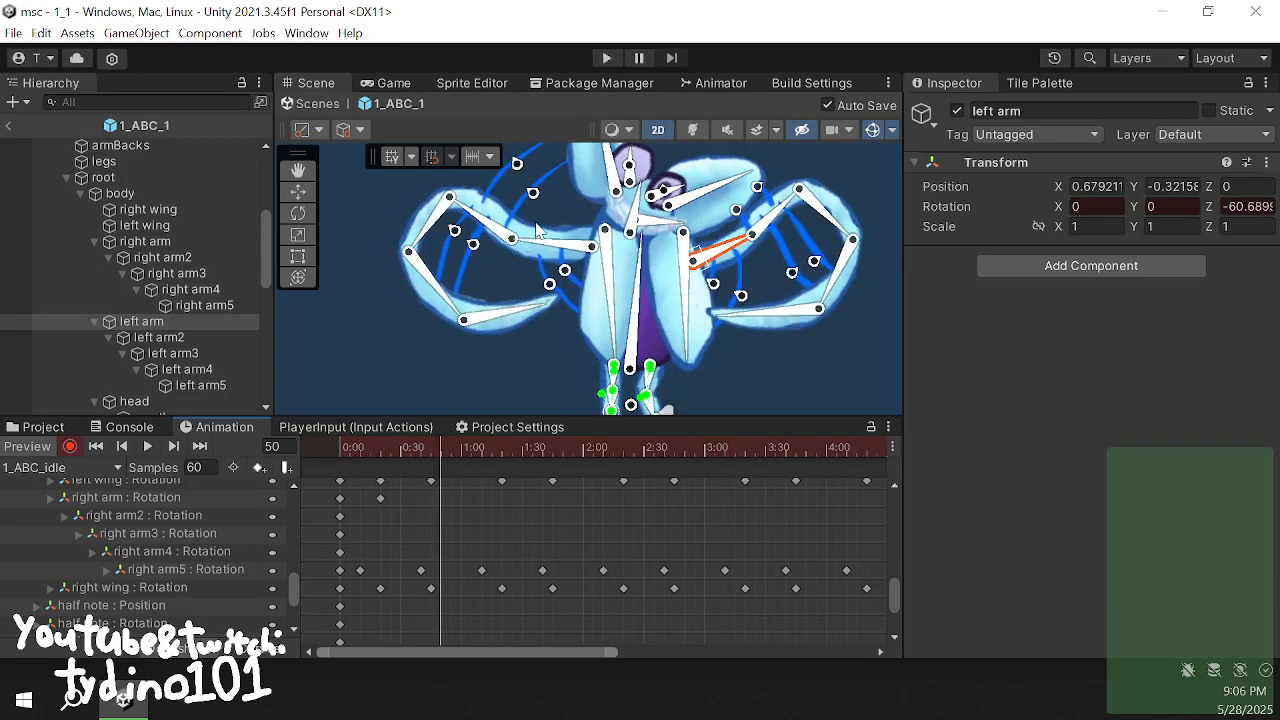
mouse_move(537, 231)
mouse_down()
mouse_move(545, 214)
mouse_move(557, 222)
mouse_up()
drag(726, 252, 740, 266)
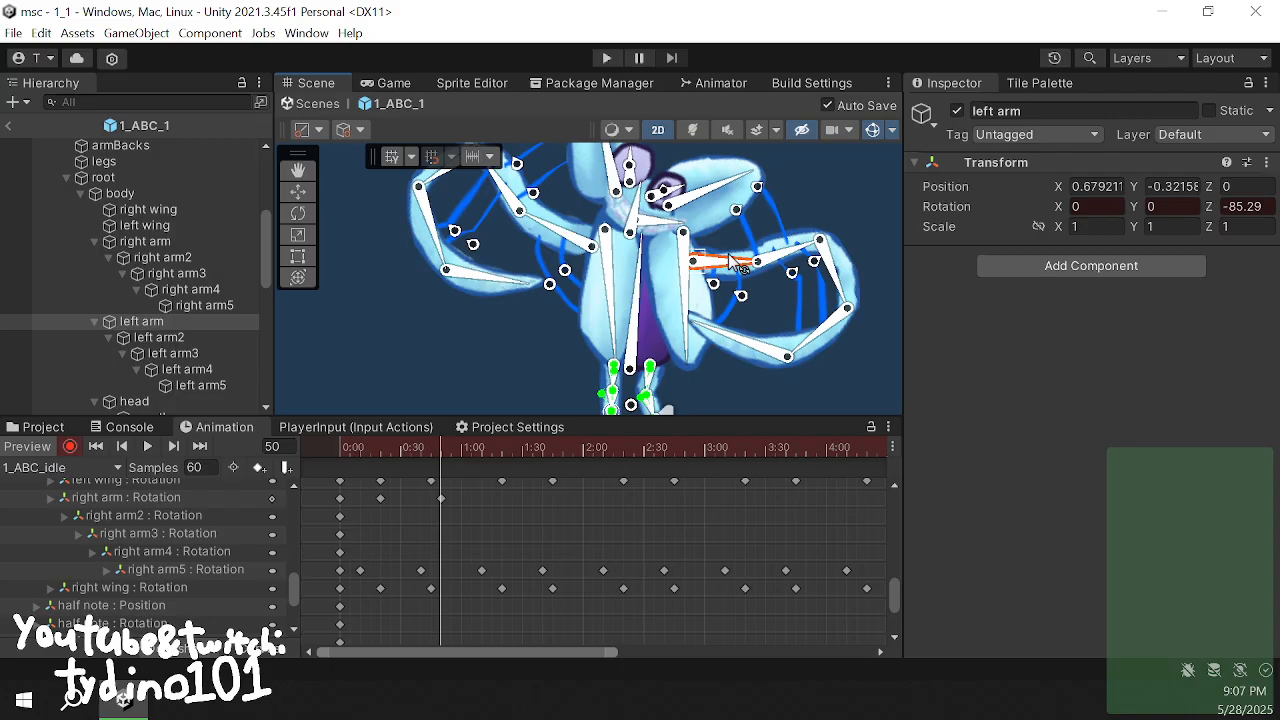
click(507, 368)
- Copy the left and right arm rotation keyframes at frames 20 and 50 and paste them at frames 80, 140 and 200
drag(442, 445, 531, 478)
scroll(180, 555, up, 3)
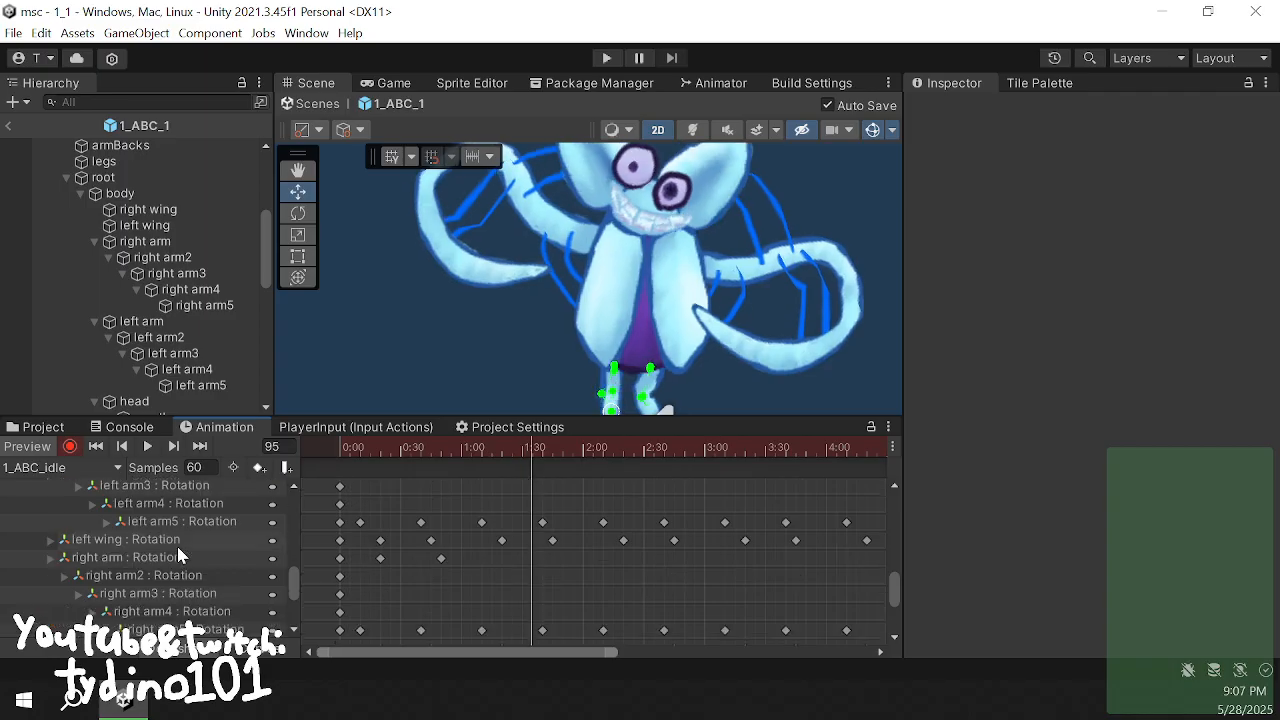
drag(510, 548, 501, 561)
drag(350, 573, 350, 573)
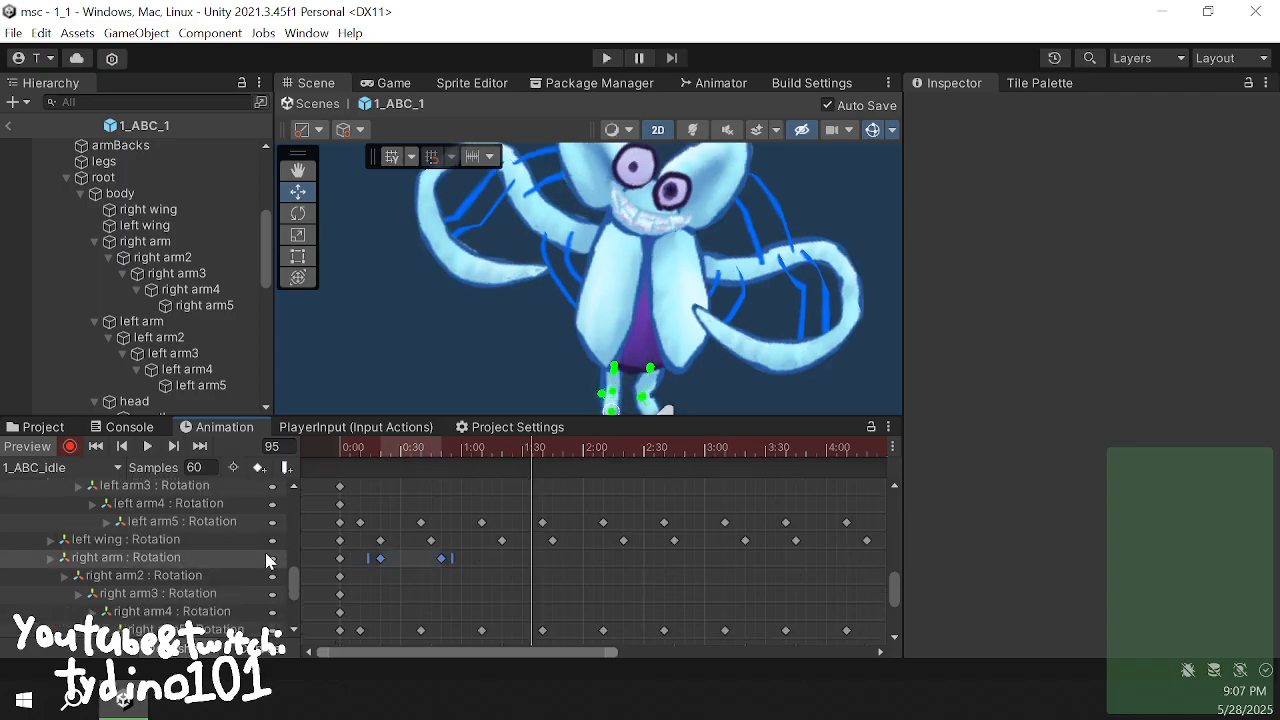
scroll(248, 560, down, 3)
scroll(229, 524, down, 3)
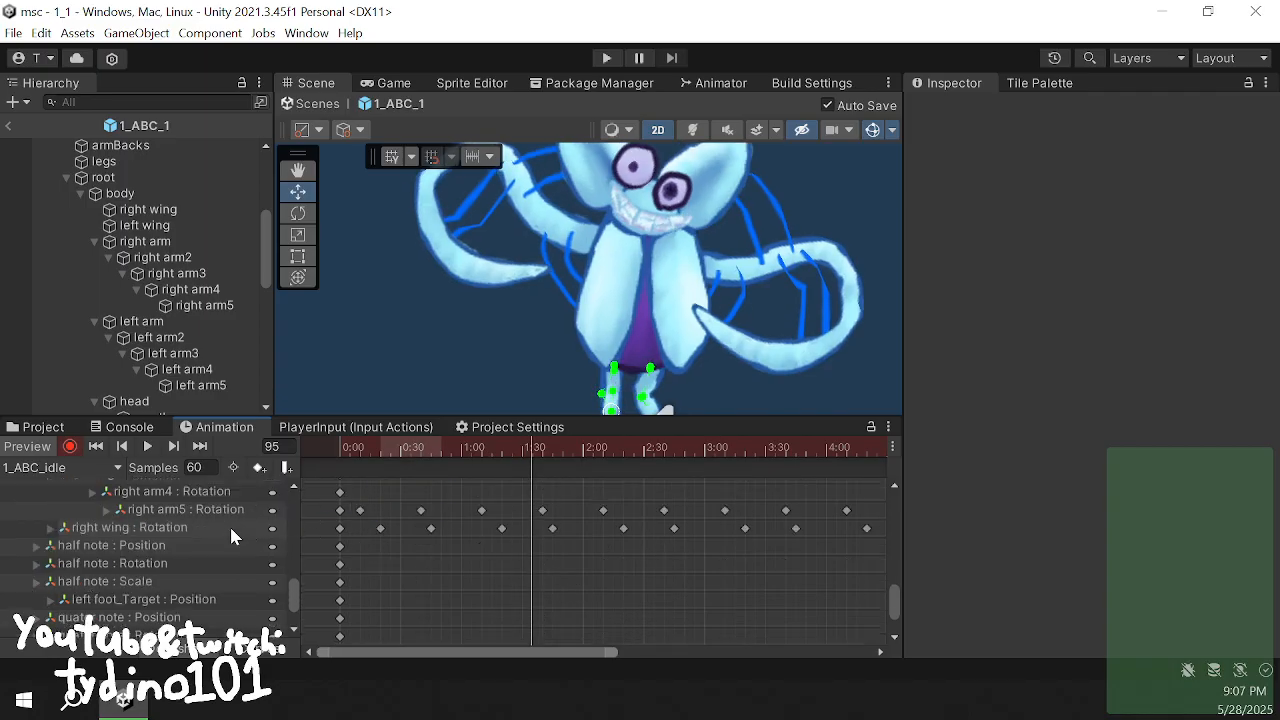
scroll(229, 524, up, 6)
scroll(196, 578, up, 3)
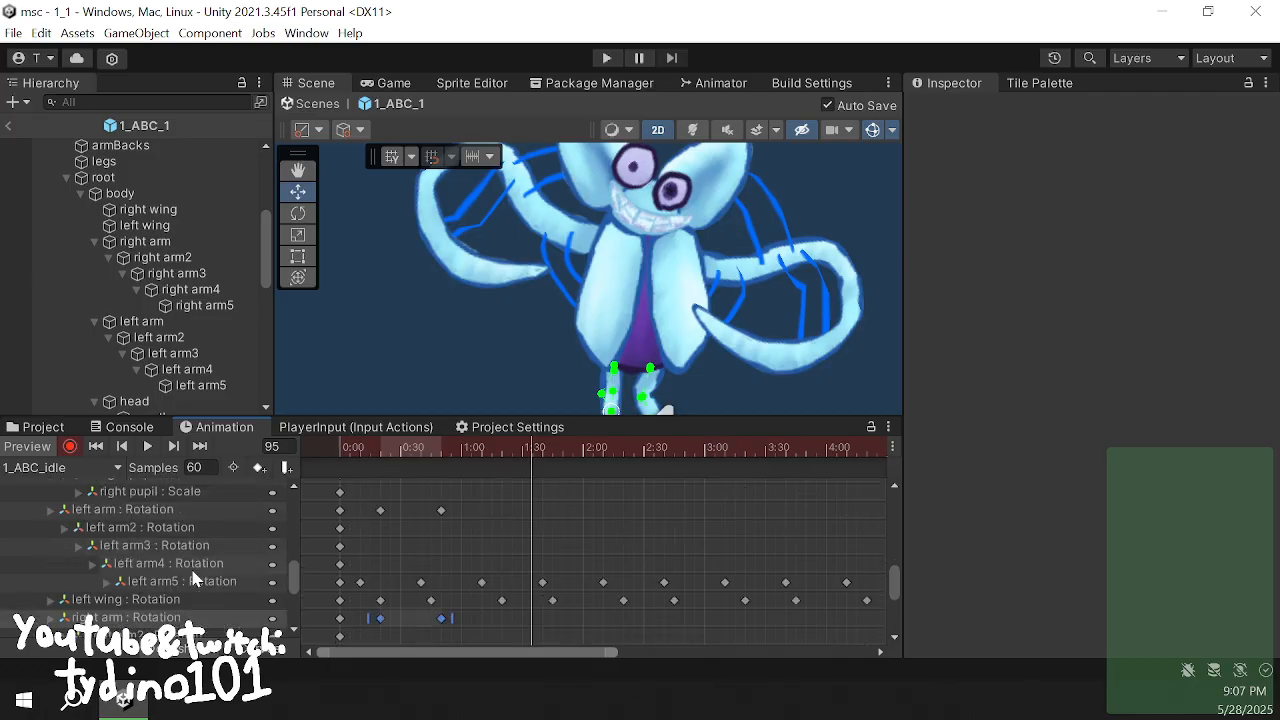
shift+drag(340, 500, 372, 514)
scroll(278, 531, up, 3)
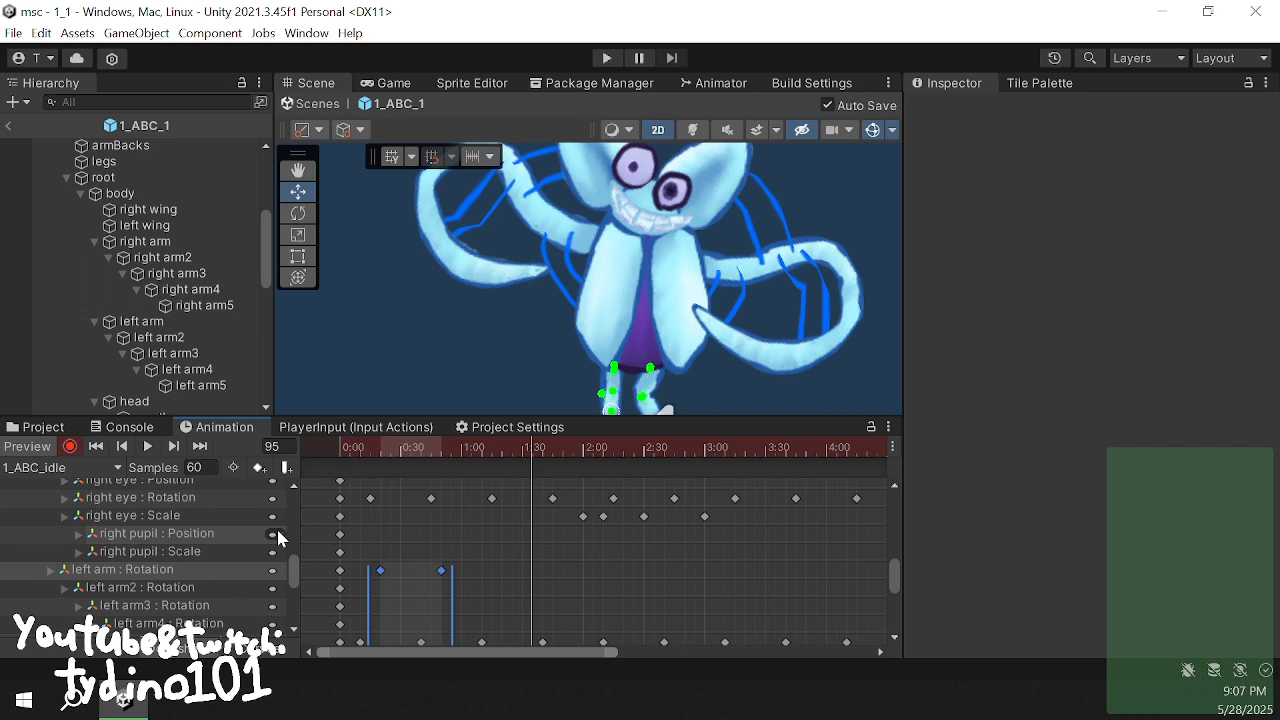
drag(507, 448, 742, 445)
key(ctrl+v)
key(ctrl+v)
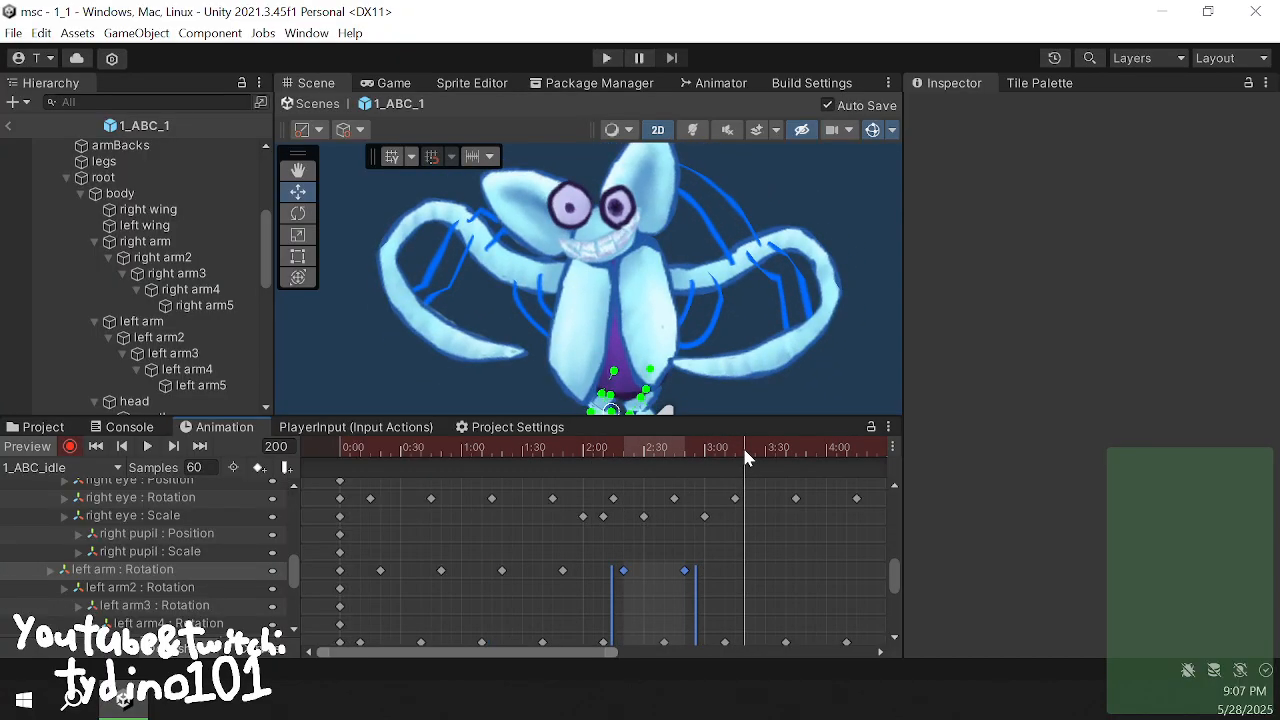
key(ctrl+v)
- Copy both arms' rotation keyframes from frames 20 to 230 and paste them from about frame 260 onward
drag(855, 563, 354, 568)
scroll(280, 555, down, 2)
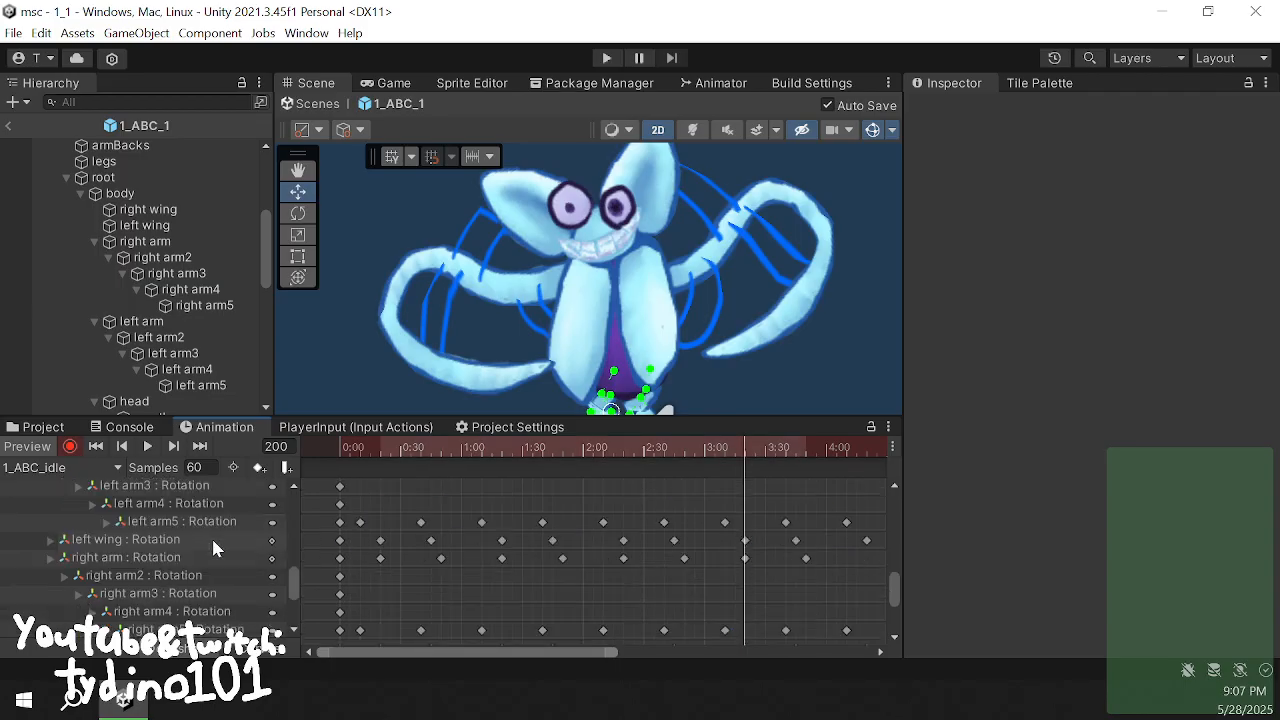
drag(872, 566, 369, 556)
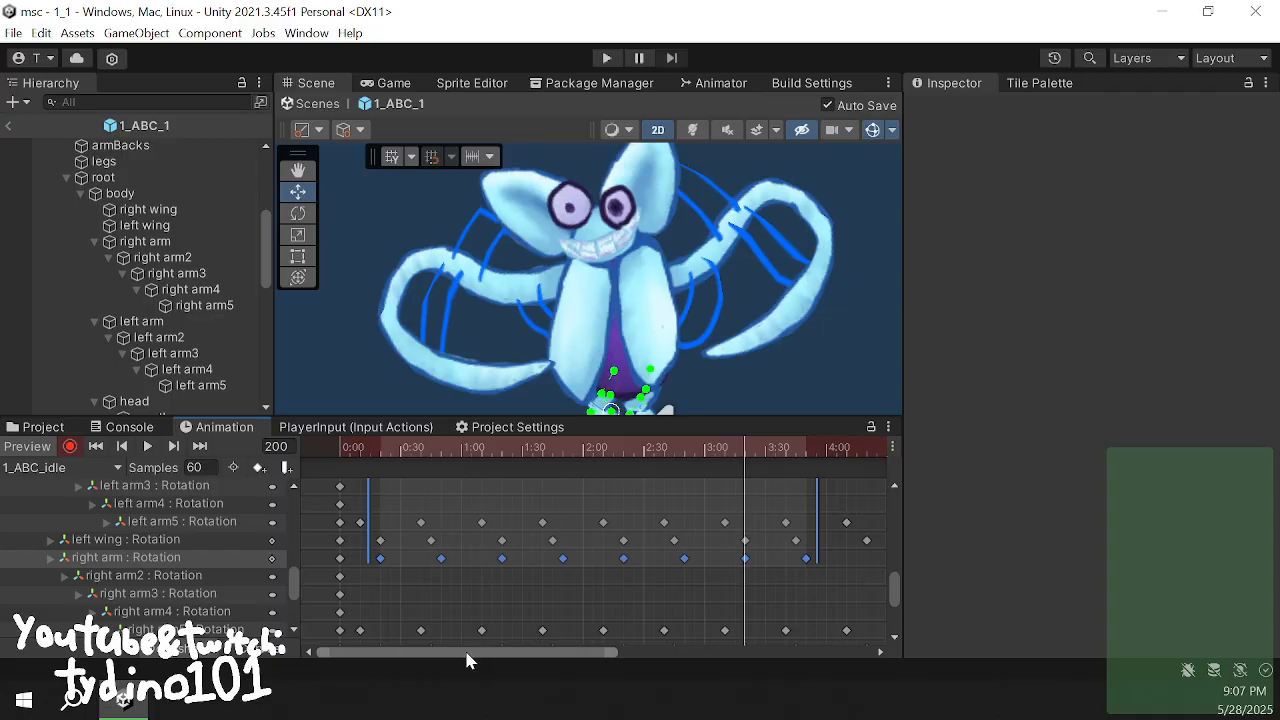
drag(467, 656, 657, 628)
click(524, 456)
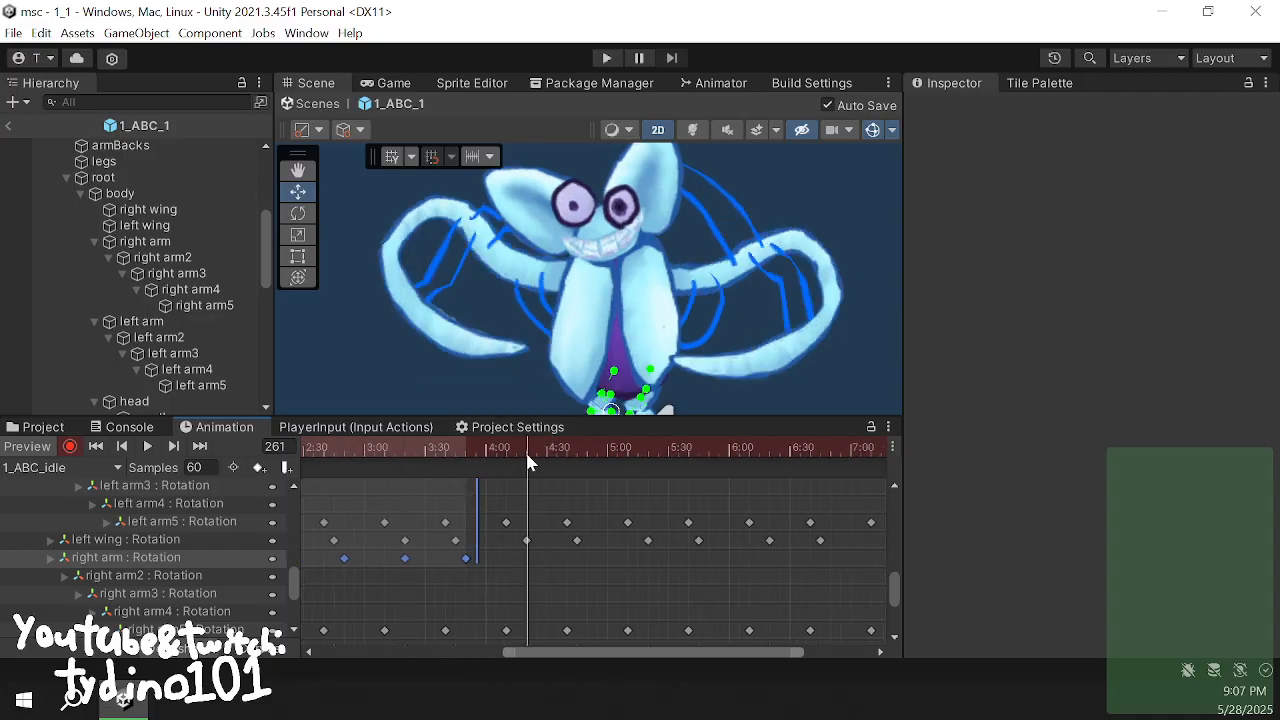
key(ctrl+v)
- Play back the idle animation from the first frame to check the repeated arm swings
click(549, 456)
drag(549, 456, 554, 456)
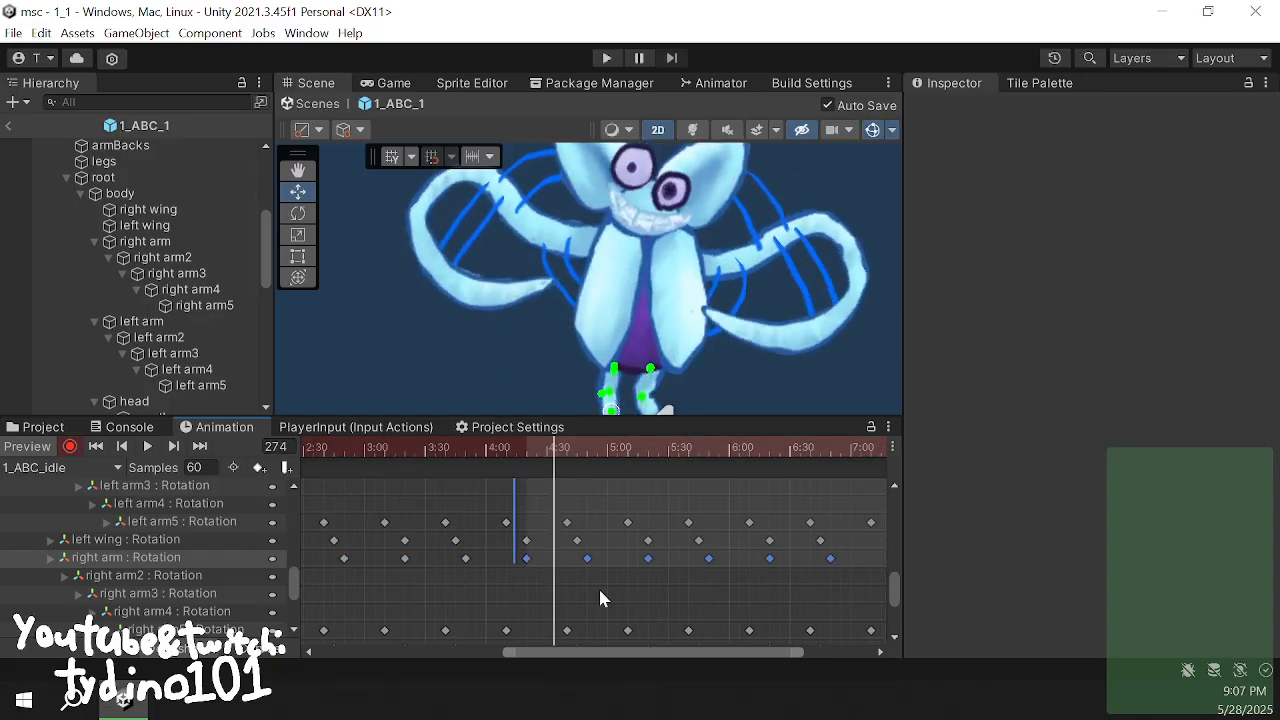
click(599, 586)
click(96, 449)
click(145, 450)
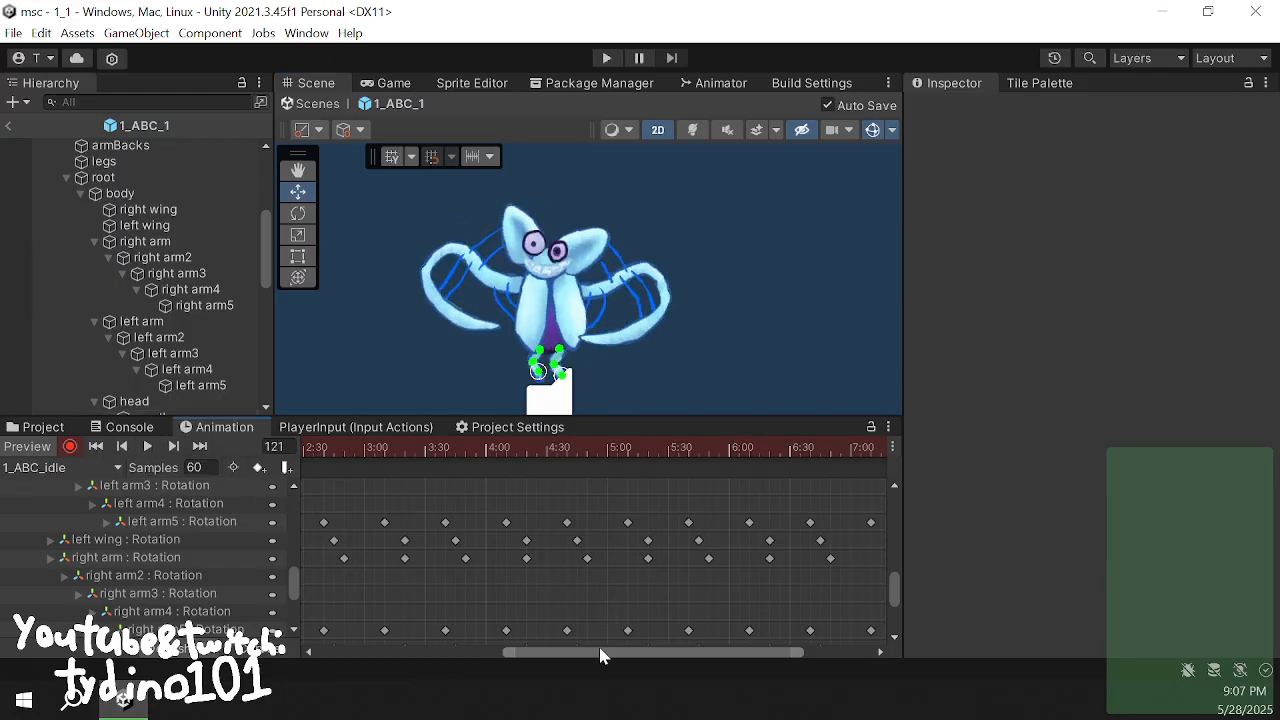
- At frame 15, move the mouth bone to about X 0.09, Y 0.032 to key its position
drag(600, 655, 407, 655)
drag(383, 448, 363, 467)
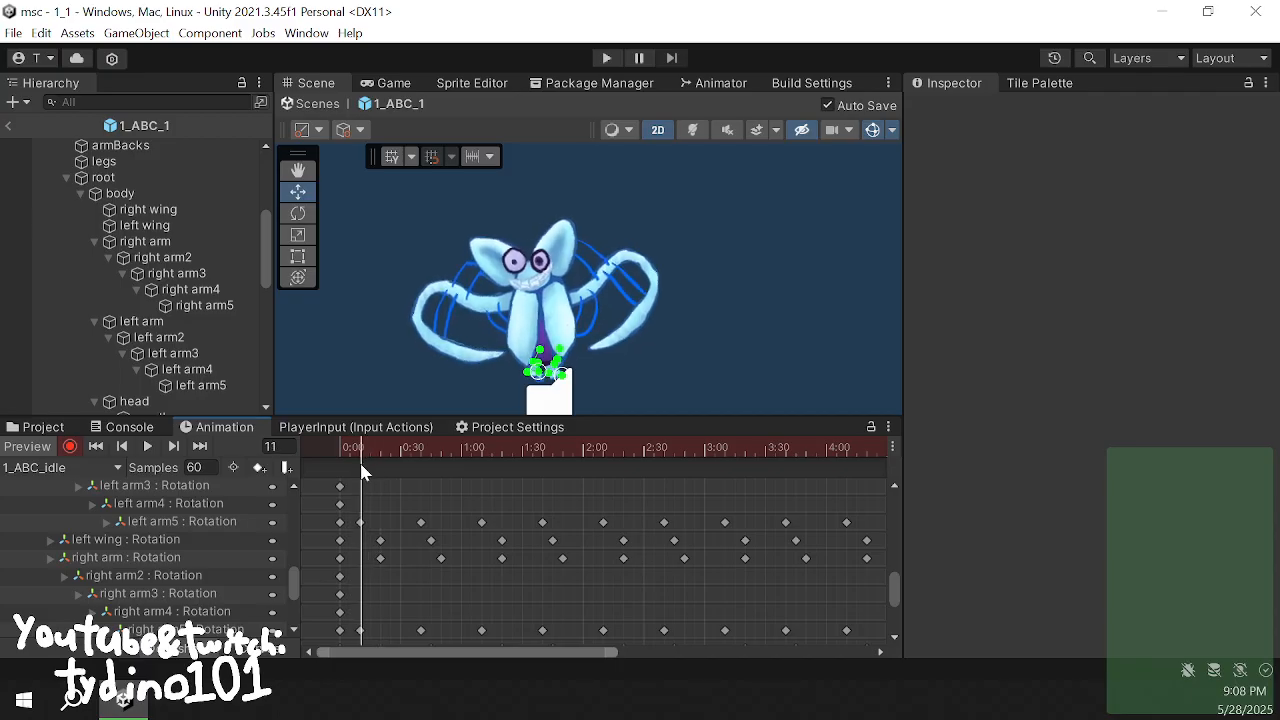
scroll(263, 554, up, 5)
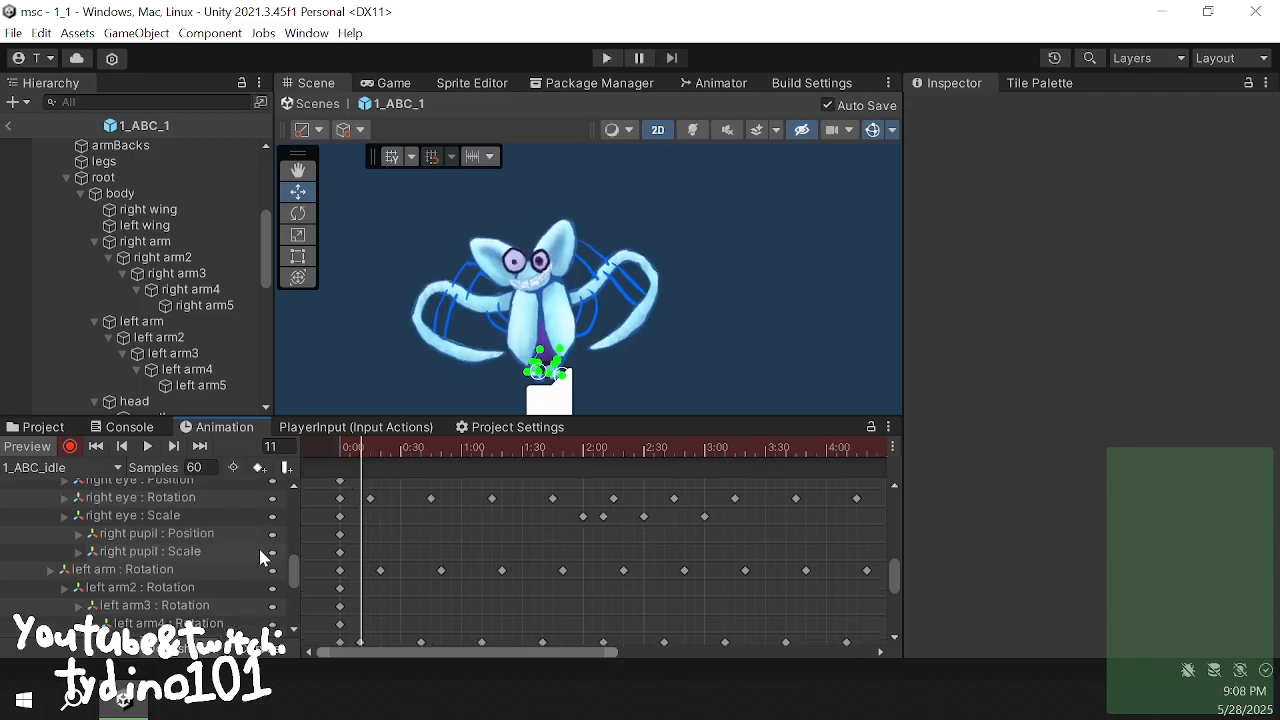
click(369, 460)
click(367, 450)
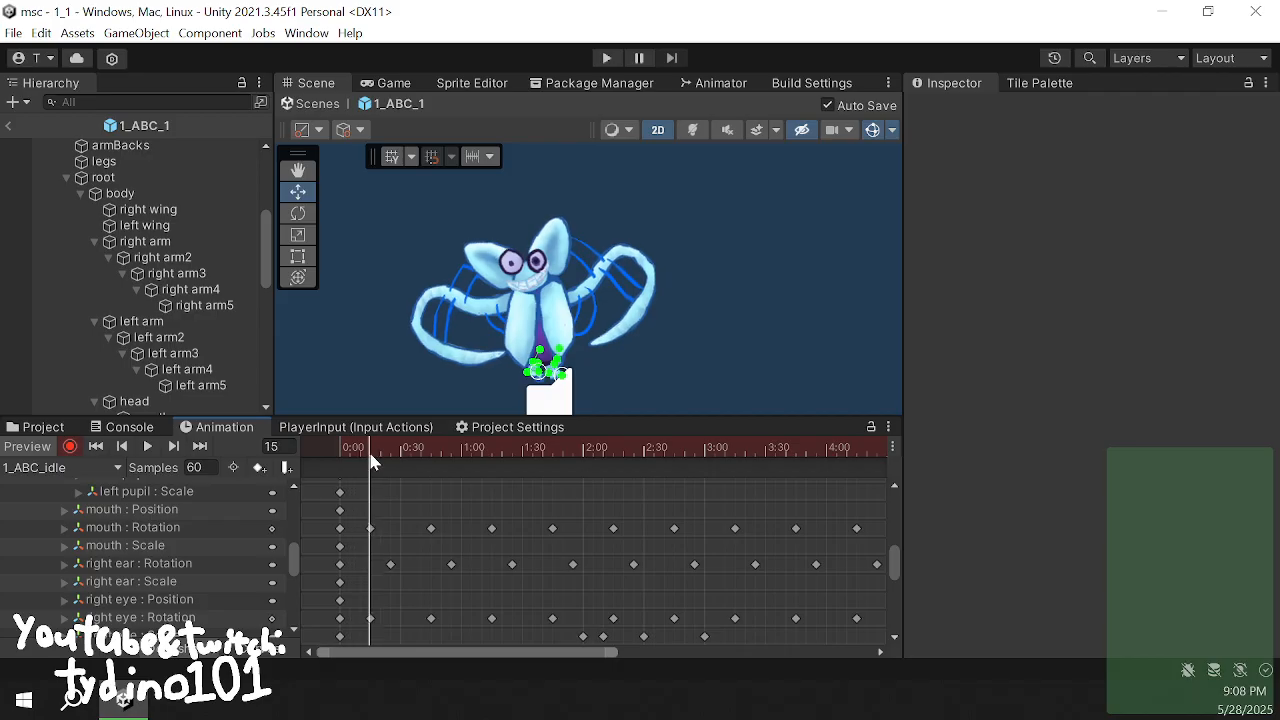
scroll(532, 290, up, 3)
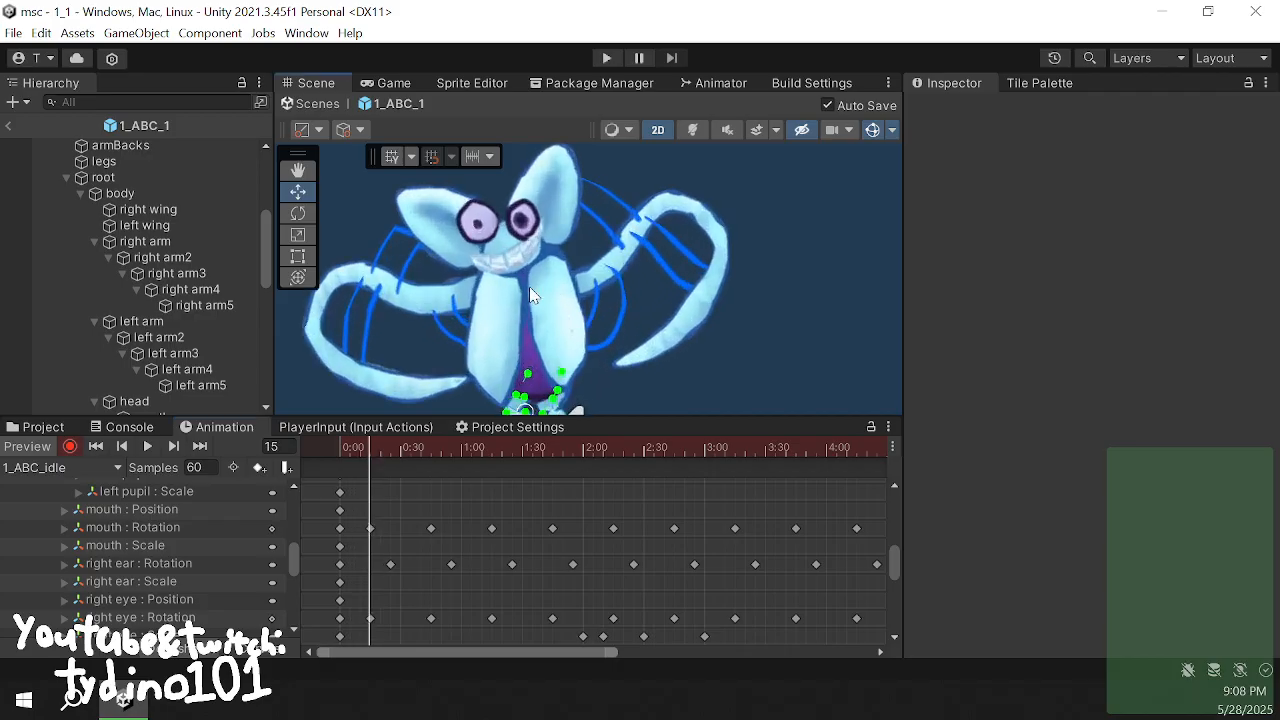
click(532, 295)
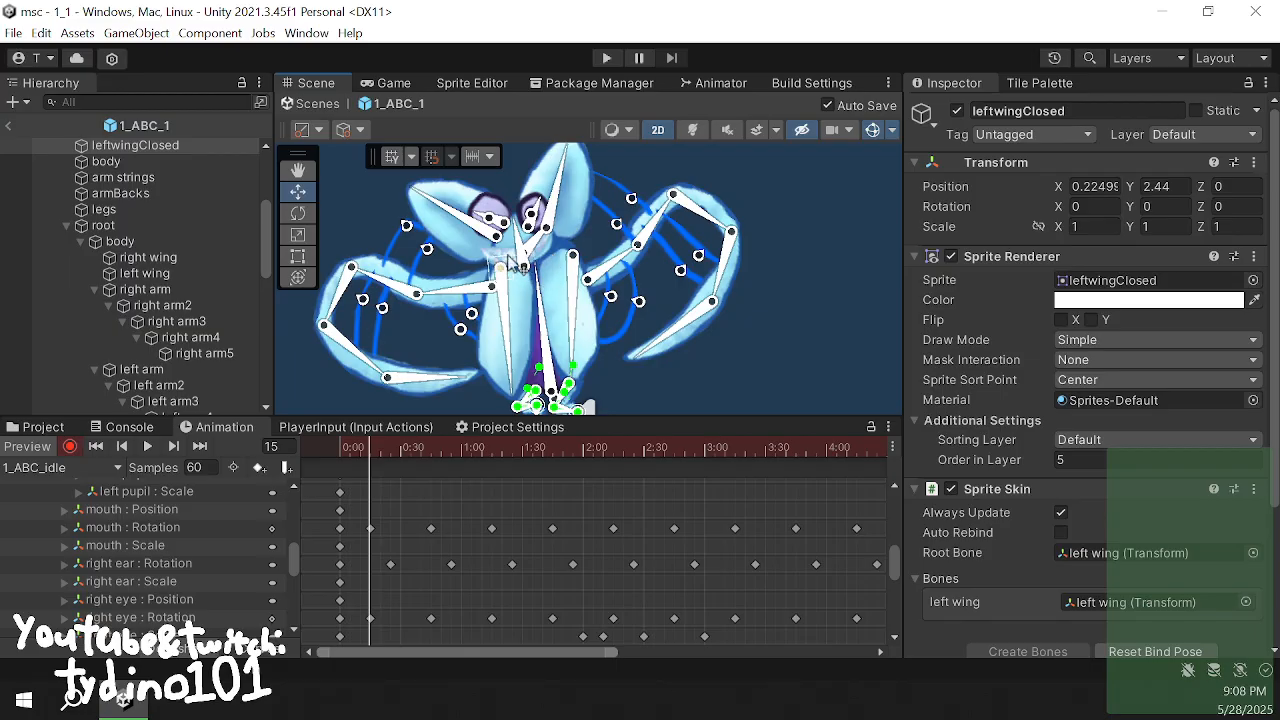
scroll(525, 270, up, 5)
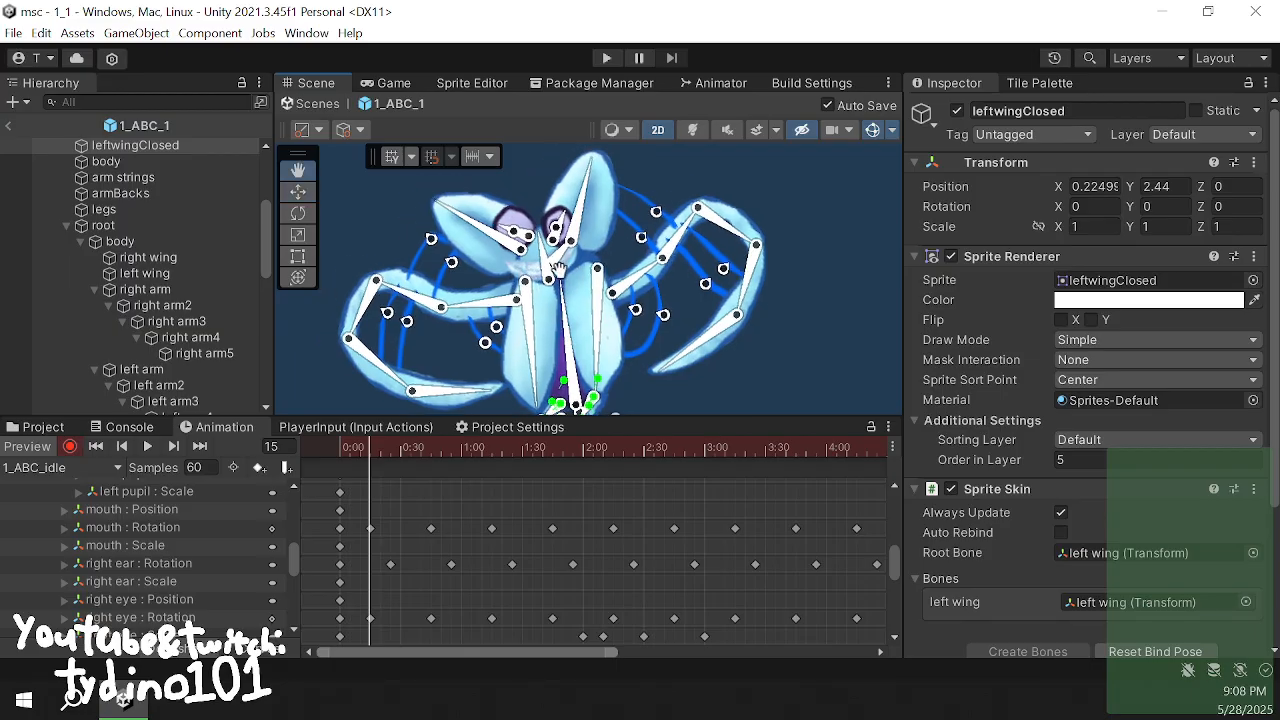
scroll(540, 265, up, 2)
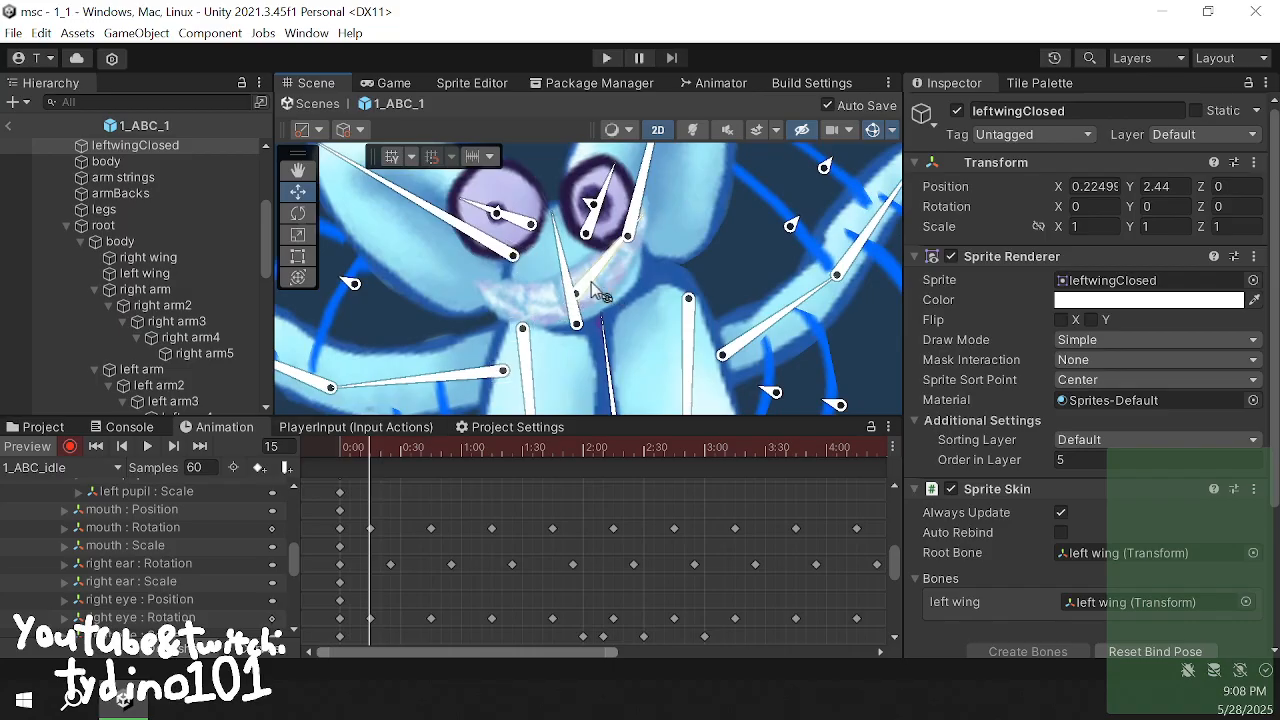
drag(583, 291, 565, 291)
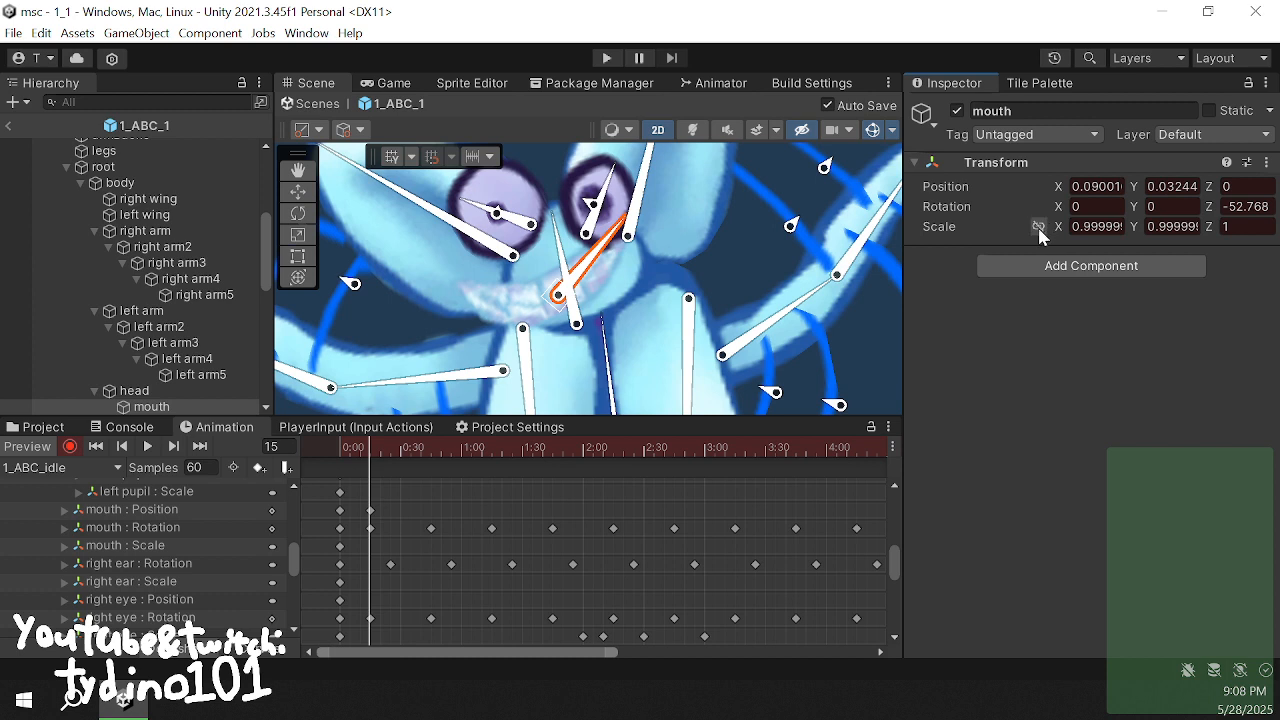
- Unlink the mouth bone's scale proportions and key its X scale at 0.75 on frame 15
drag(1055, 227, 1039, 229)
click(1079, 226)
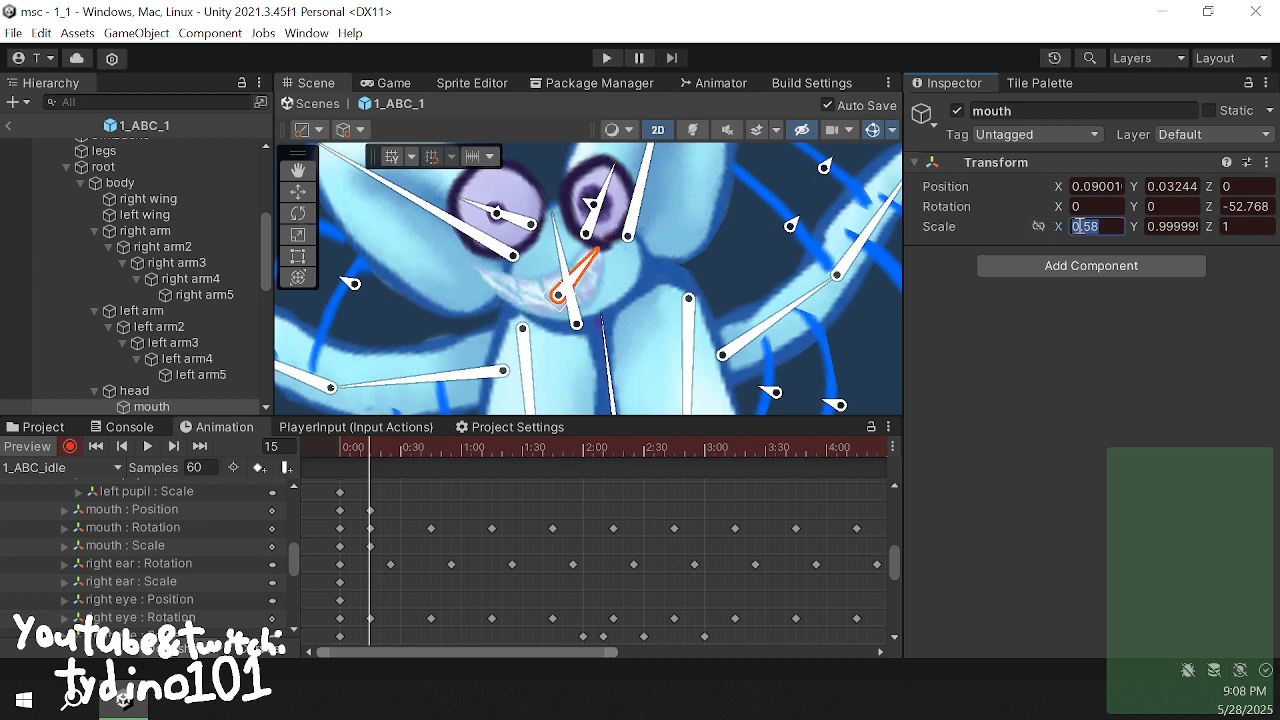
text(0.5)
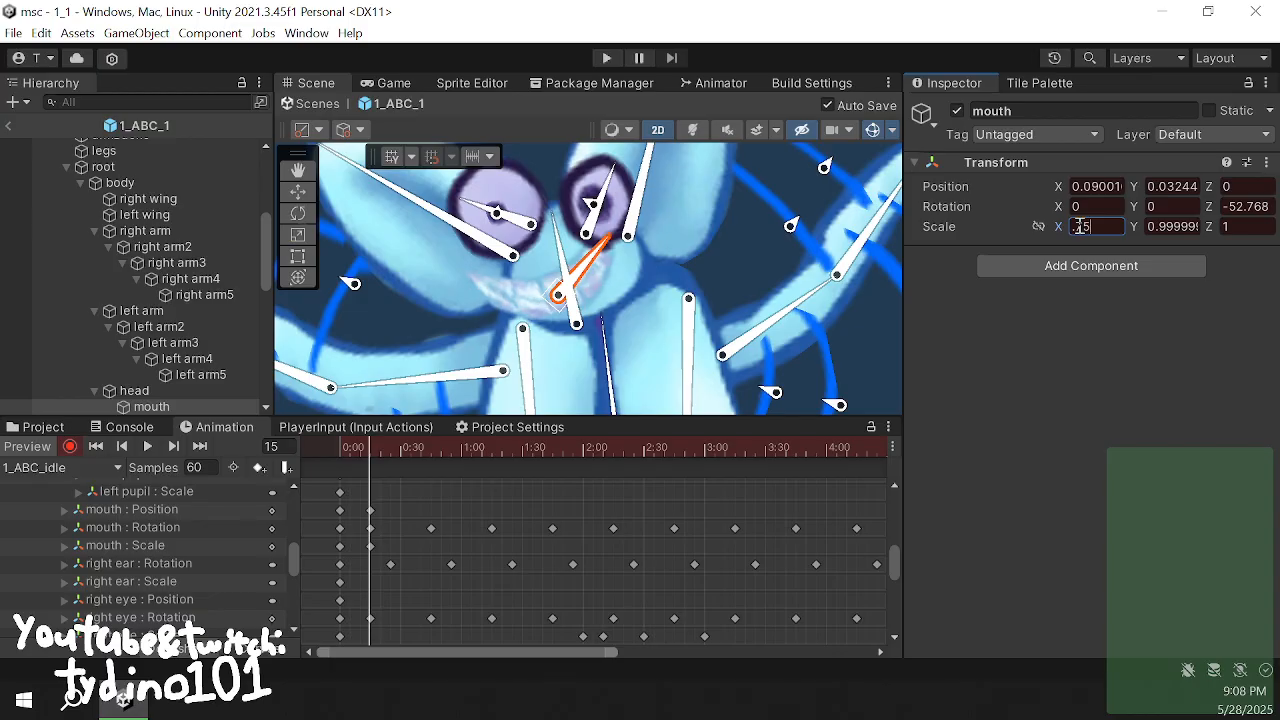
click(708, 290)
- Copy the mouth's position and scale keyframes from frame 0 and paste them at frame 30
drag(343, 450, 402, 456)
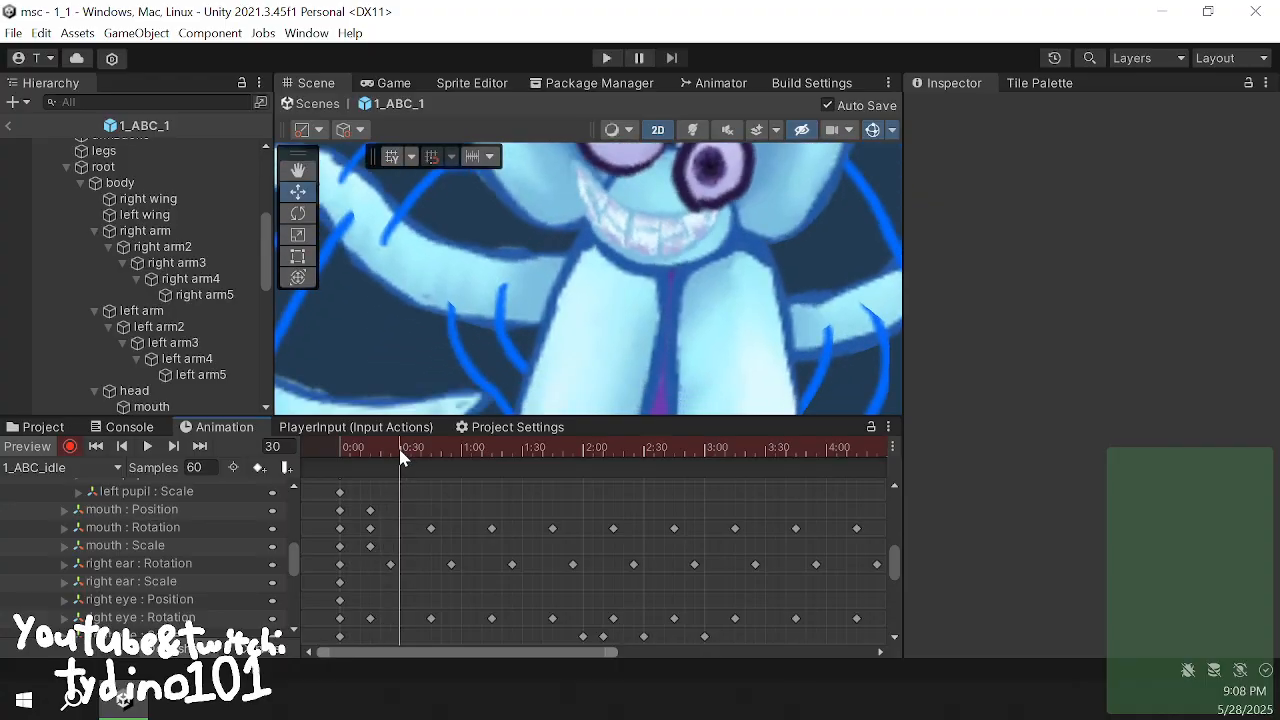
click(340, 510)
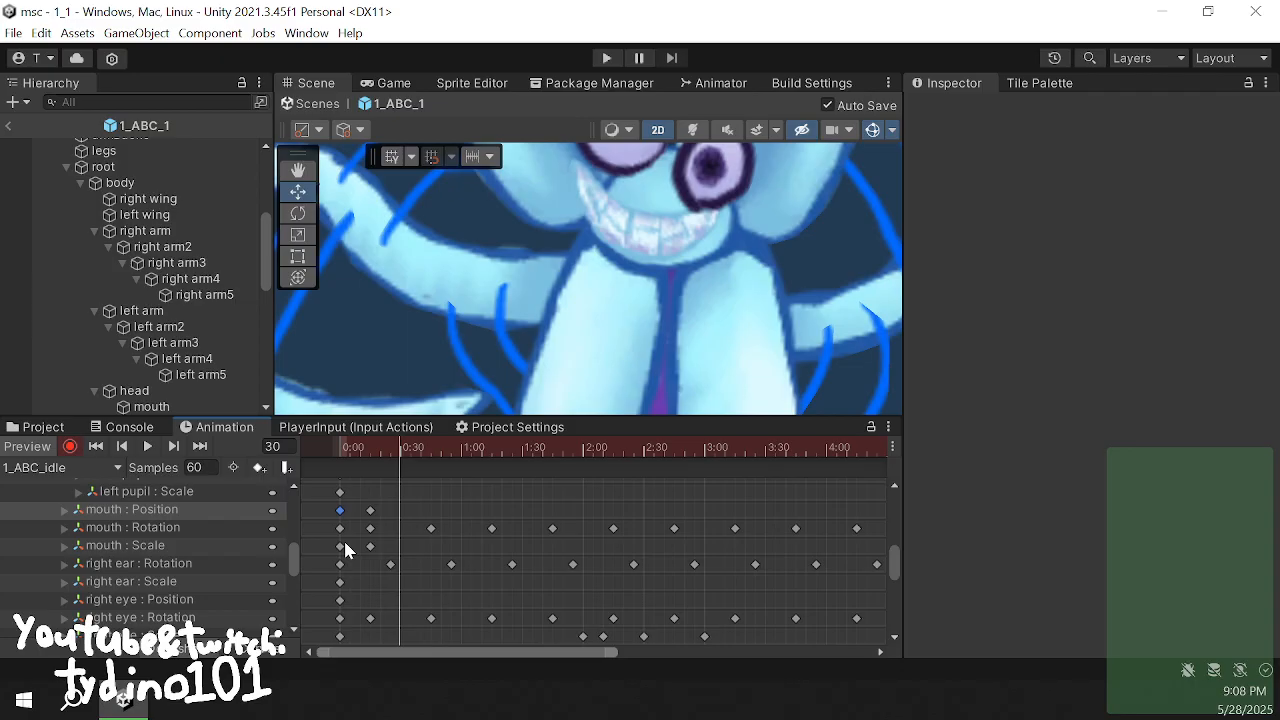
shift+click(340, 547)
key(ctrl+v)
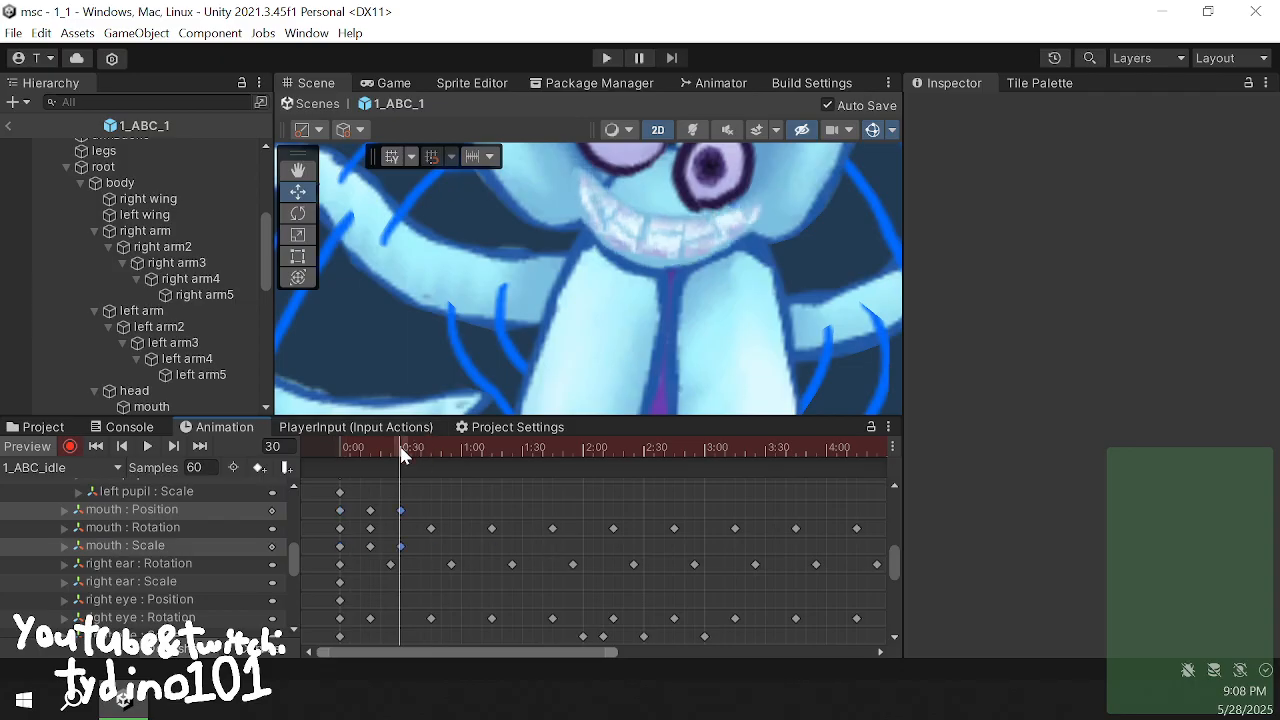
- Paste the mouth's frame 15 scale keyframe at frame 45 and move the mouth bone to about X 0.087, Y -0.084
drag(403, 455, 429, 459)
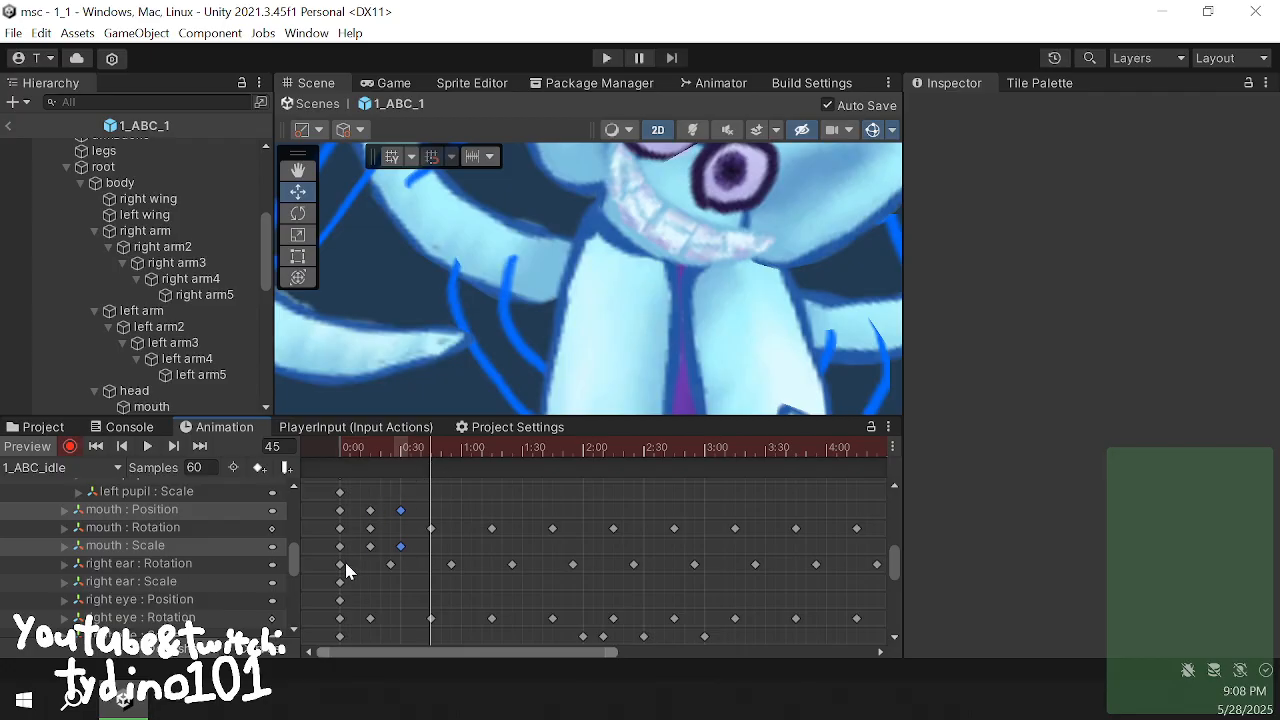
click(373, 550)
key(ctrl+v)
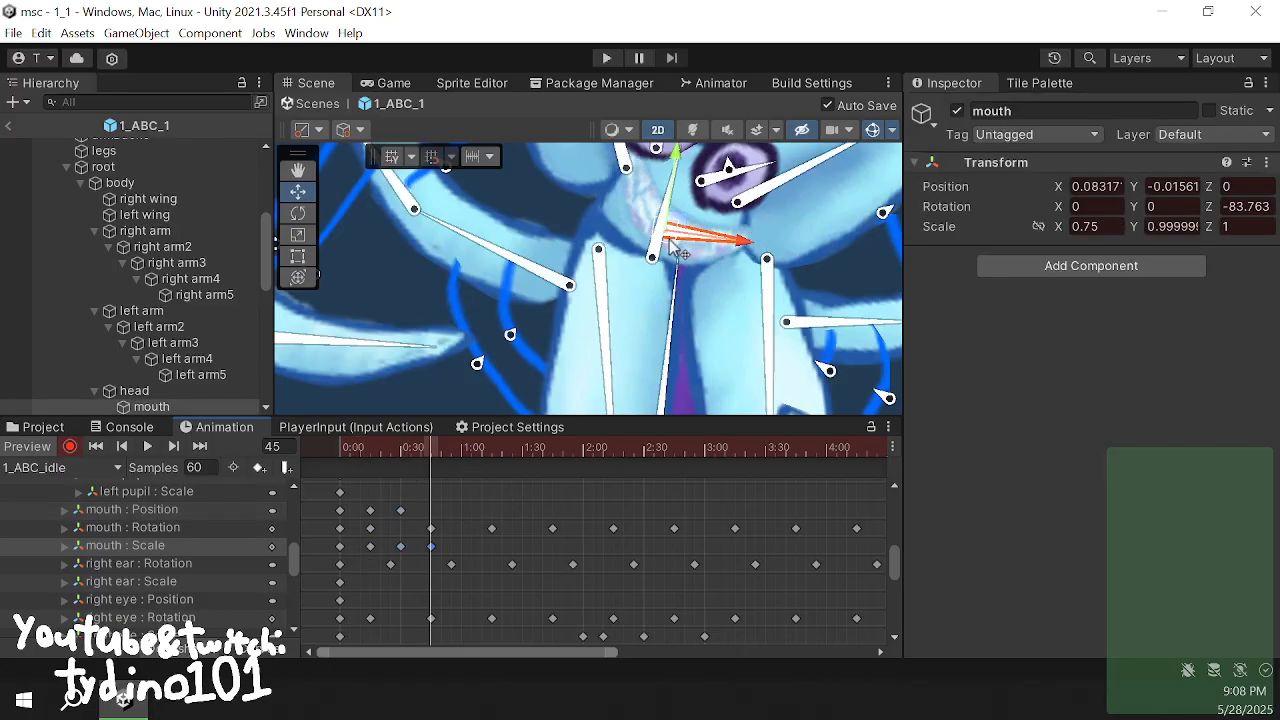
drag(678, 252, 700, 255)
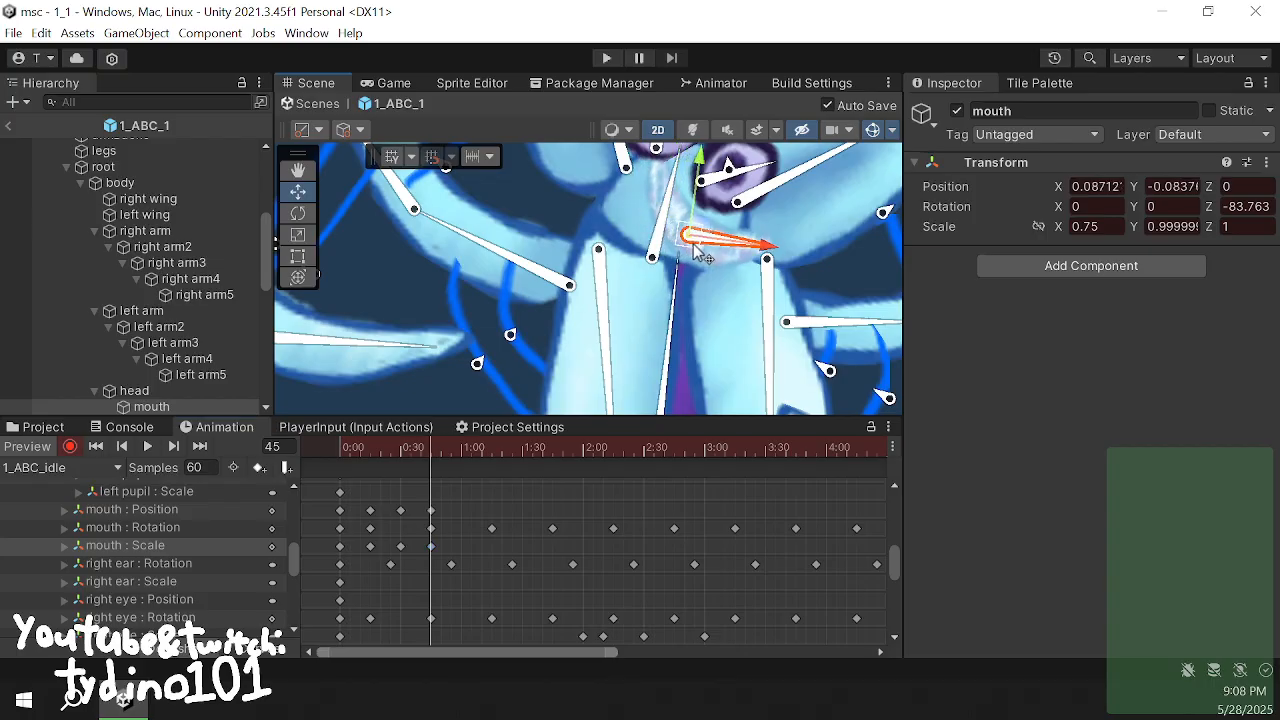
- Copy the mouth's position and scale keyframes from frames 0 to 45 and paste them at frames 60, 120 and 180
drag(432, 461, 380, 464)
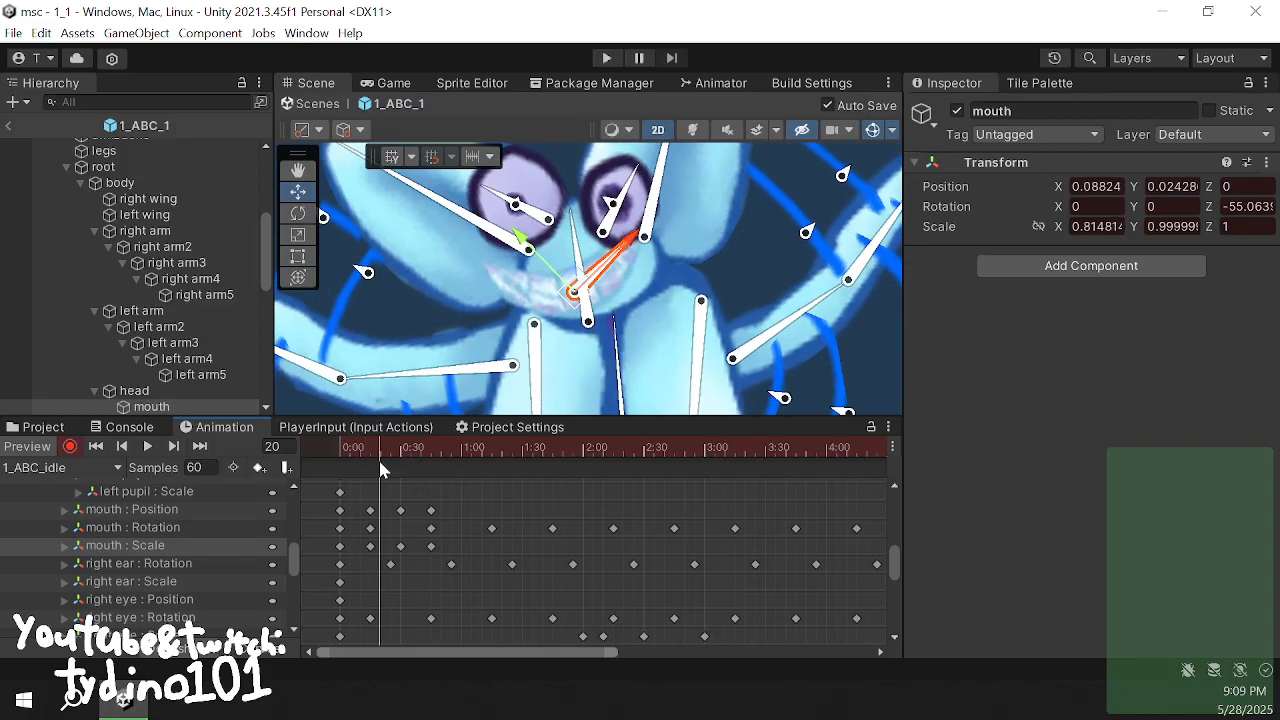
drag(455, 516, 365, 508)
shift+drag(446, 537, 348, 556)
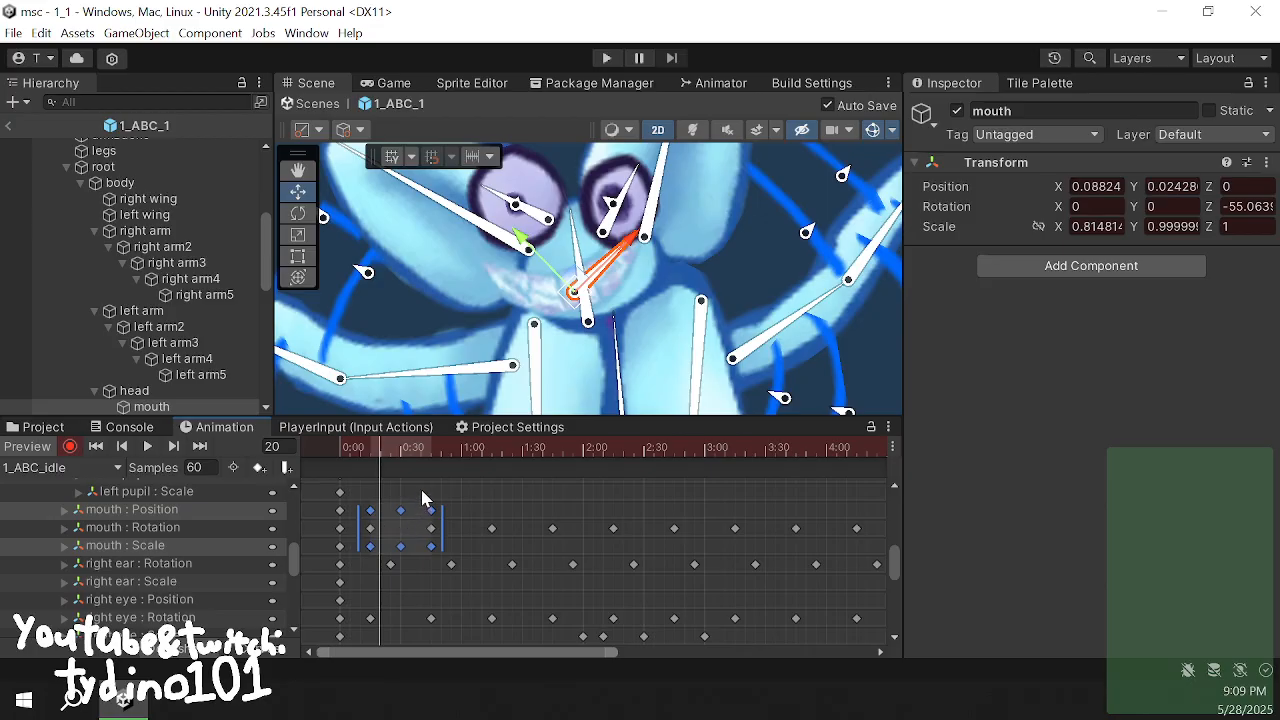
drag(458, 510, 324, 505)
shift+drag(410, 538, 330, 564)
drag(466, 446, 701, 476)
key(ctrl+v)
key(ctrl+v)
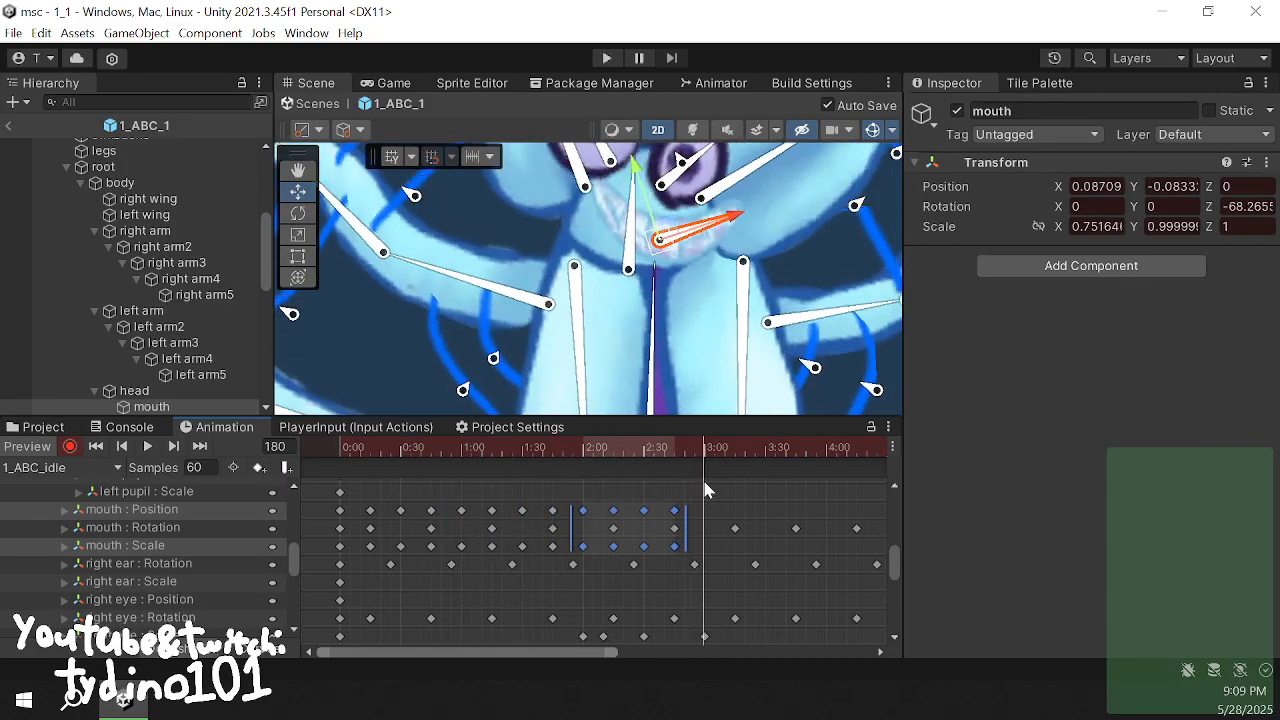
key(ctrl+v)
- Copy all the mouth position and scale keyframes from frames 0 to 225 and paste them from frame 240 onward
drag(840, 484, 833, 549)
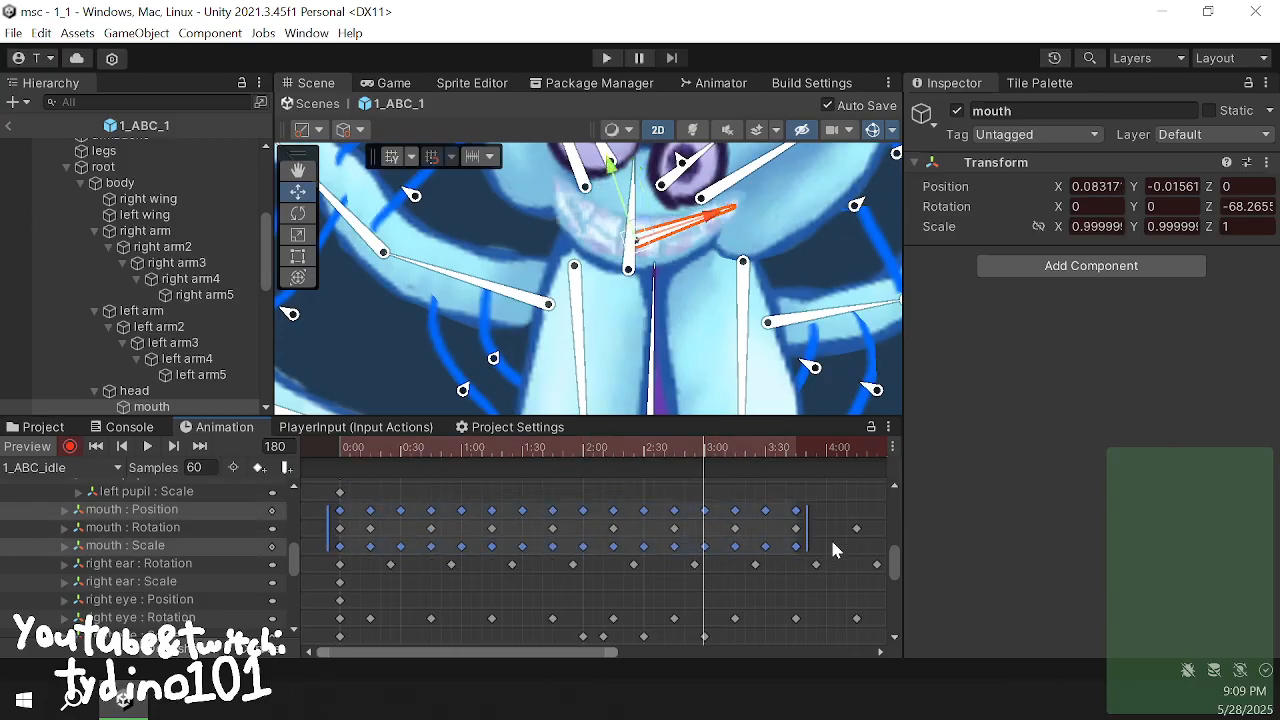
click(826, 451)
key(ctrl+v)
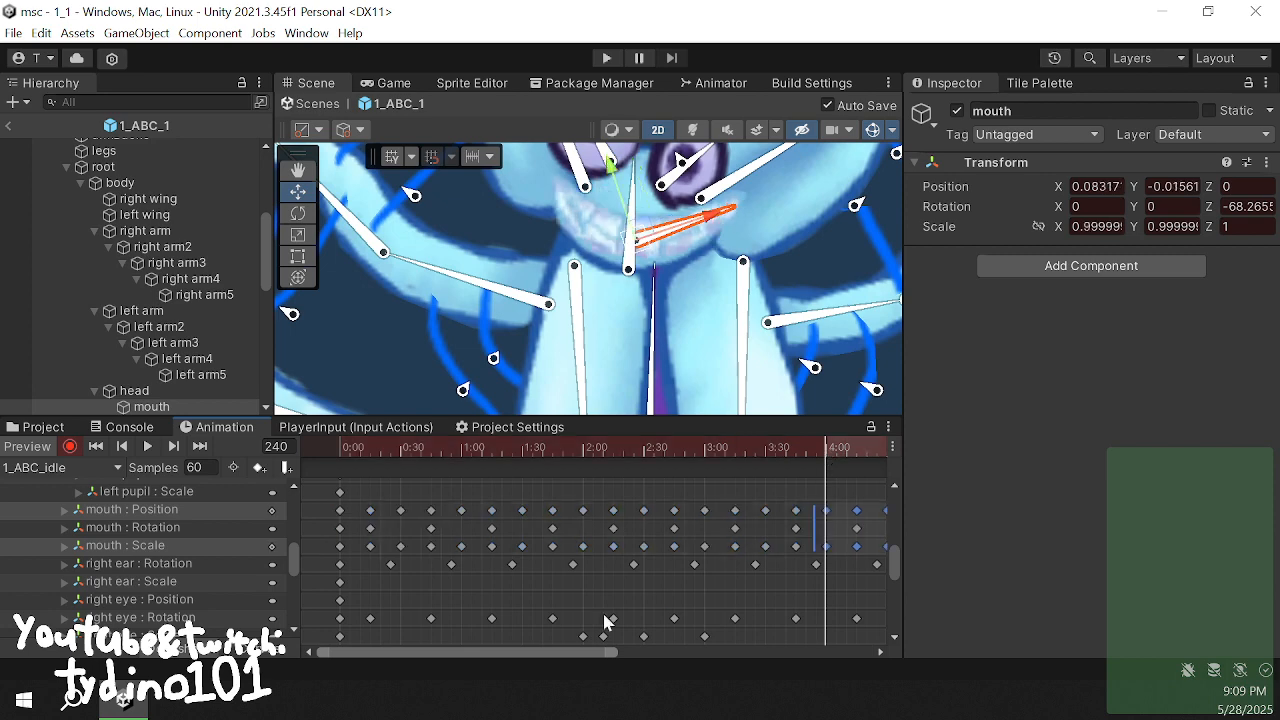
click(437, 589)
- Play back the idle animation from the first frame to check the mouth movement on the whole character
drag(442, 451, 714, 482)
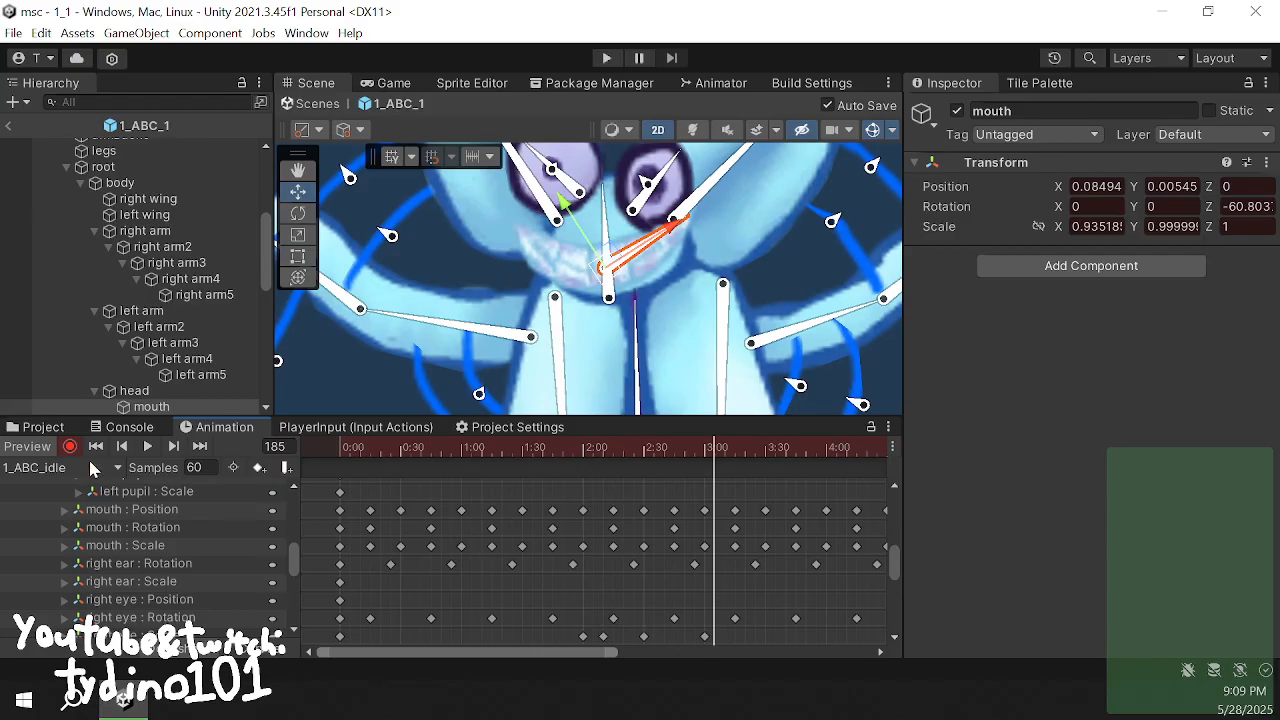
click(96, 446)
click(147, 446)
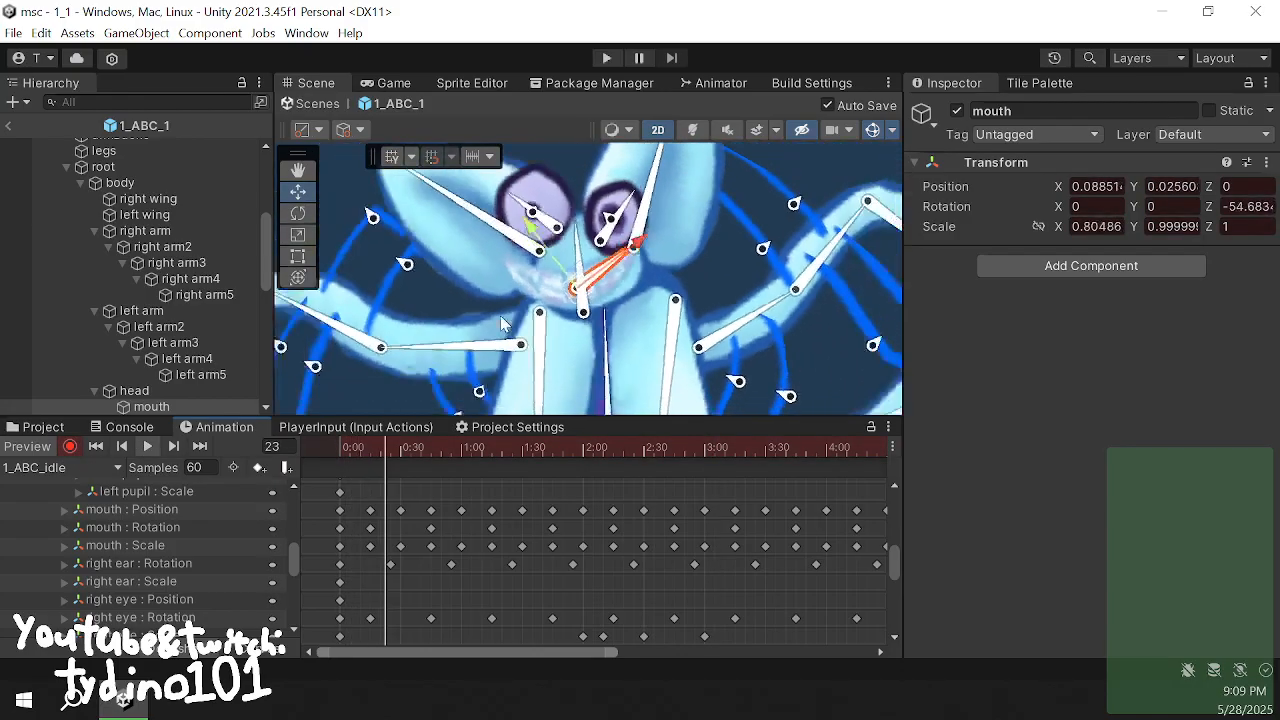
scroll(503, 323, down, 6)
click(710, 203)
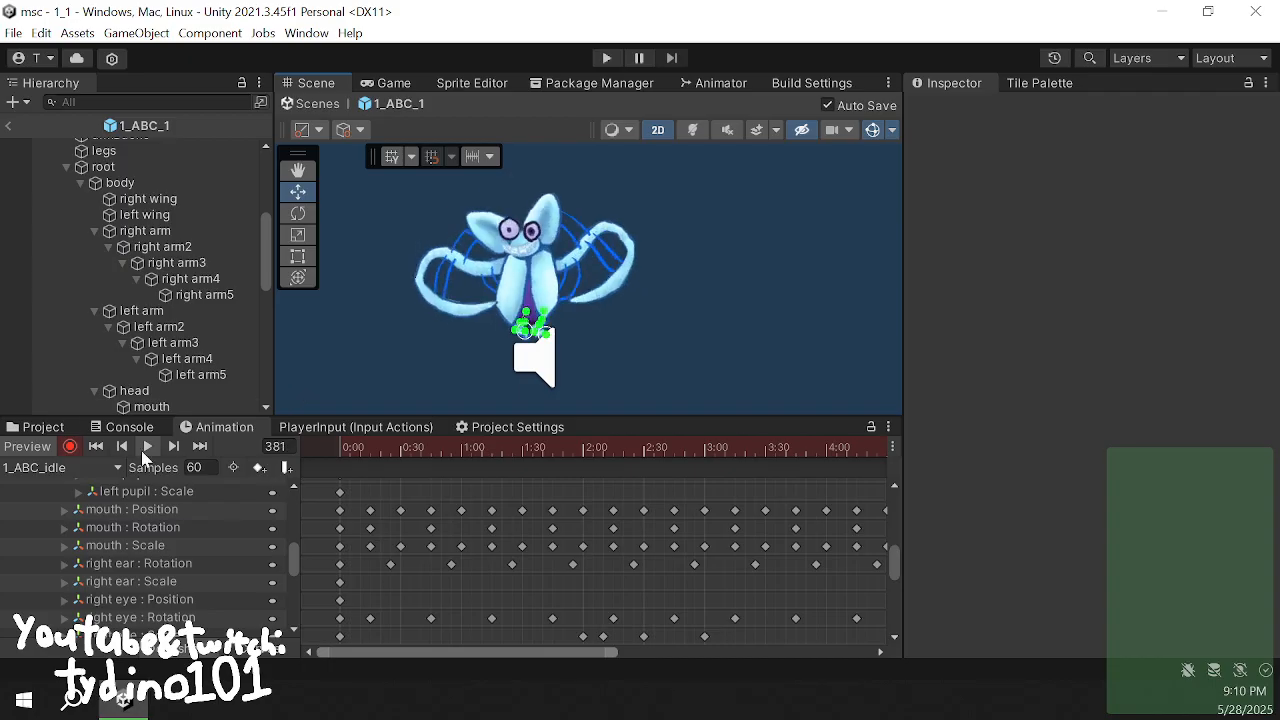
- Copy all keyframes at frame 0 of the idle clip and create a new clip named 1_ABC_goingToSleep
scroll(158, 520, up, 10)
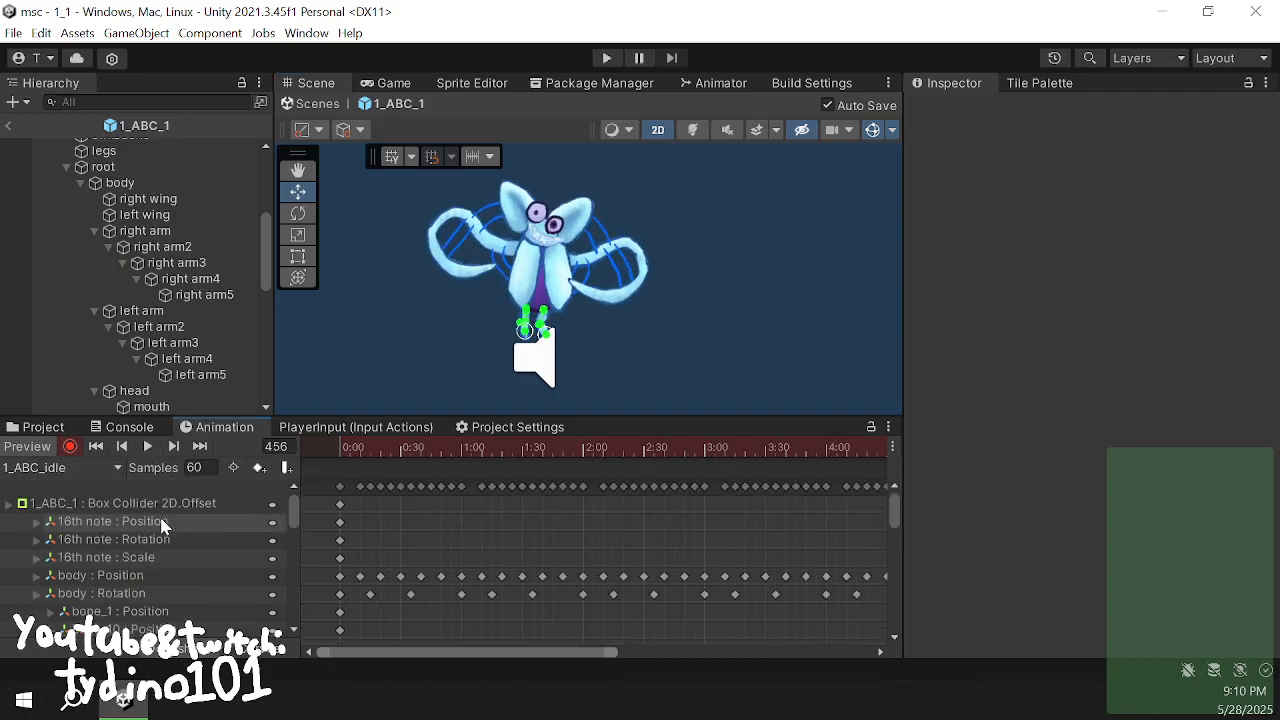
click(340, 489)
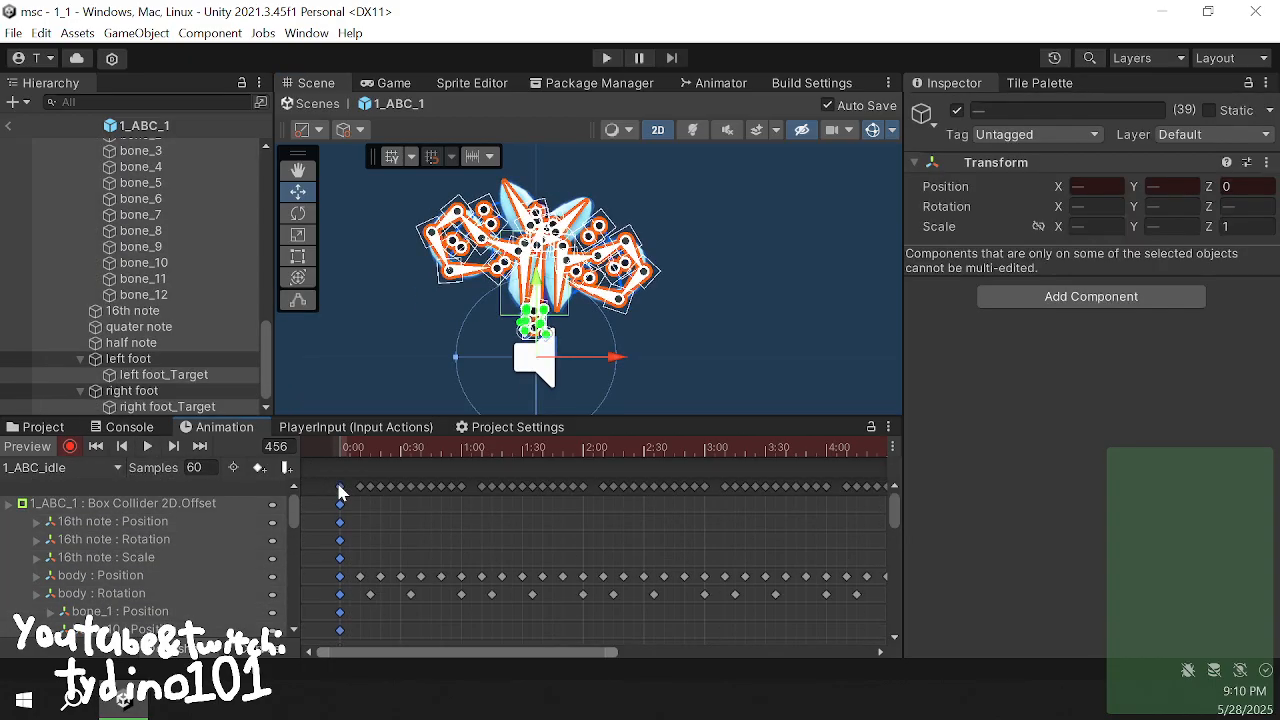
click(84, 469)
click(105, 516)
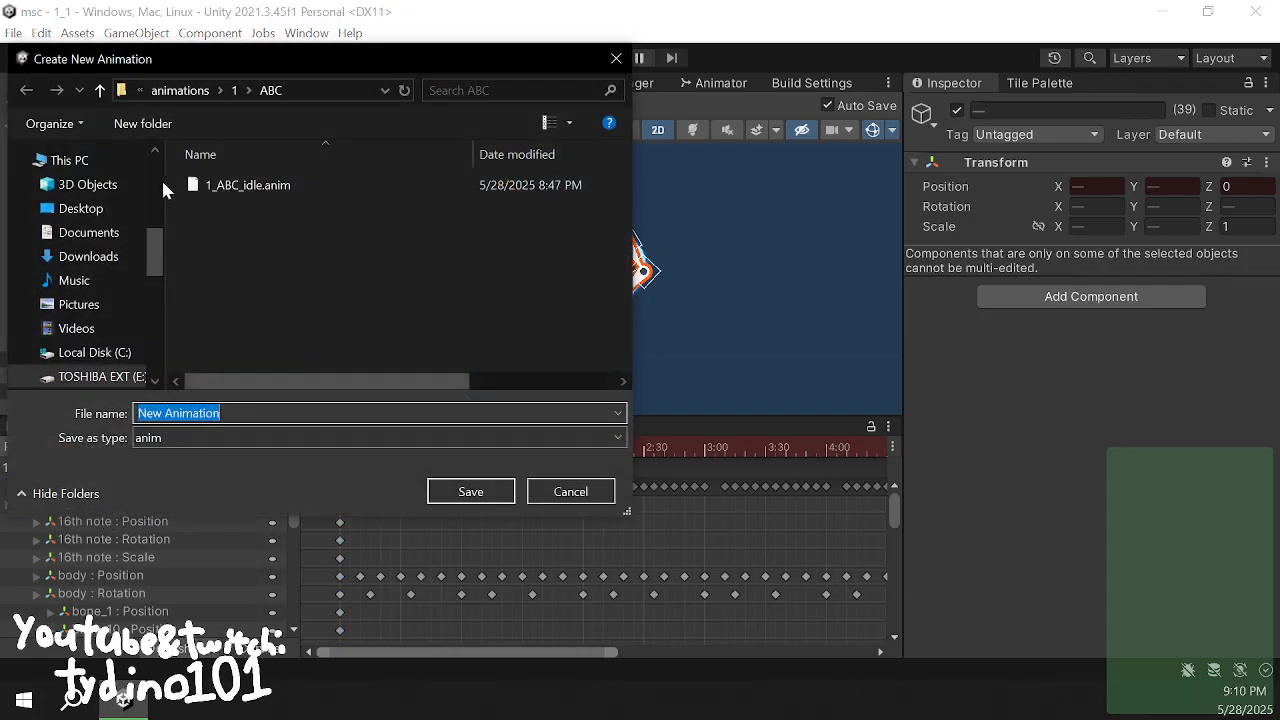
text(1_ABC)
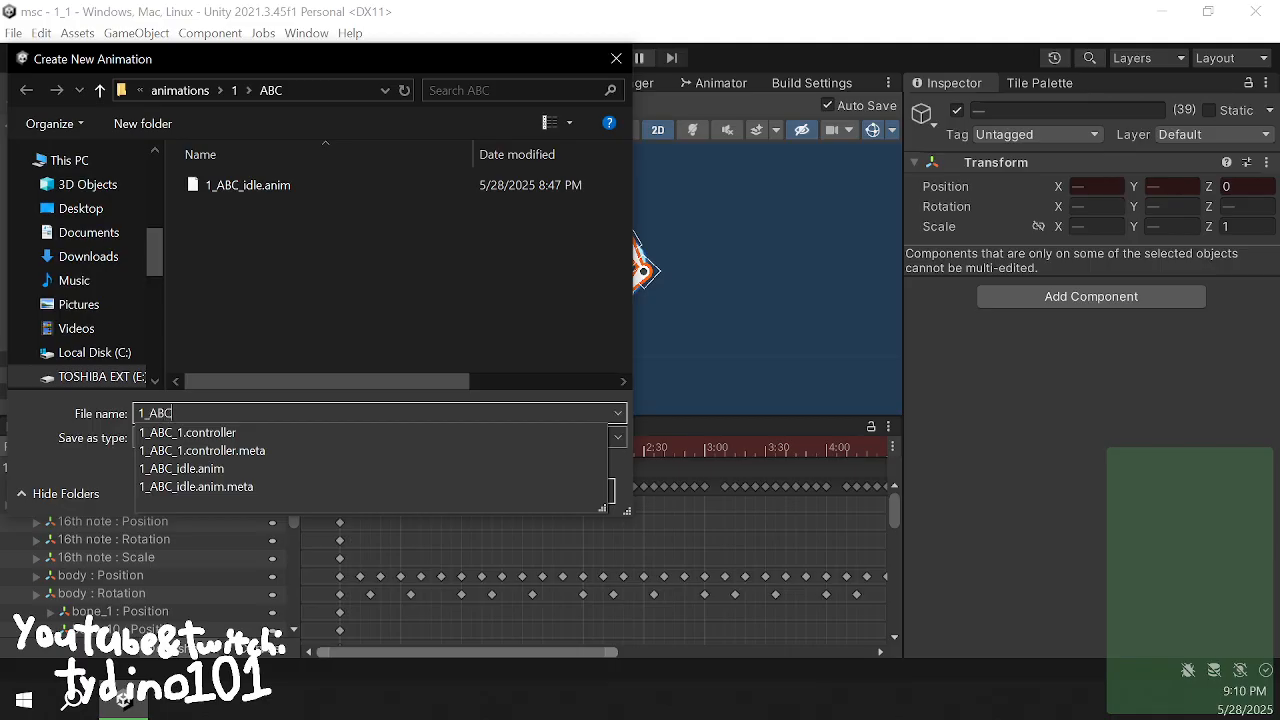
text(_goingToSleep)
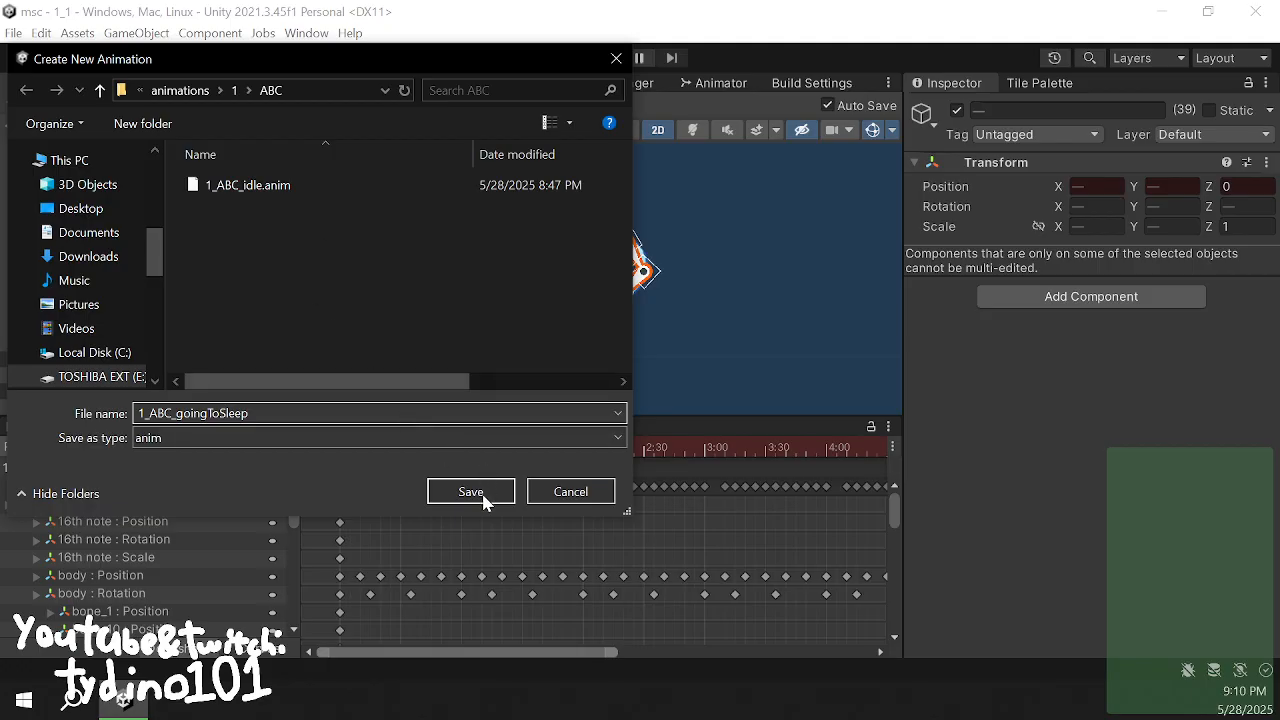
click(471, 491)
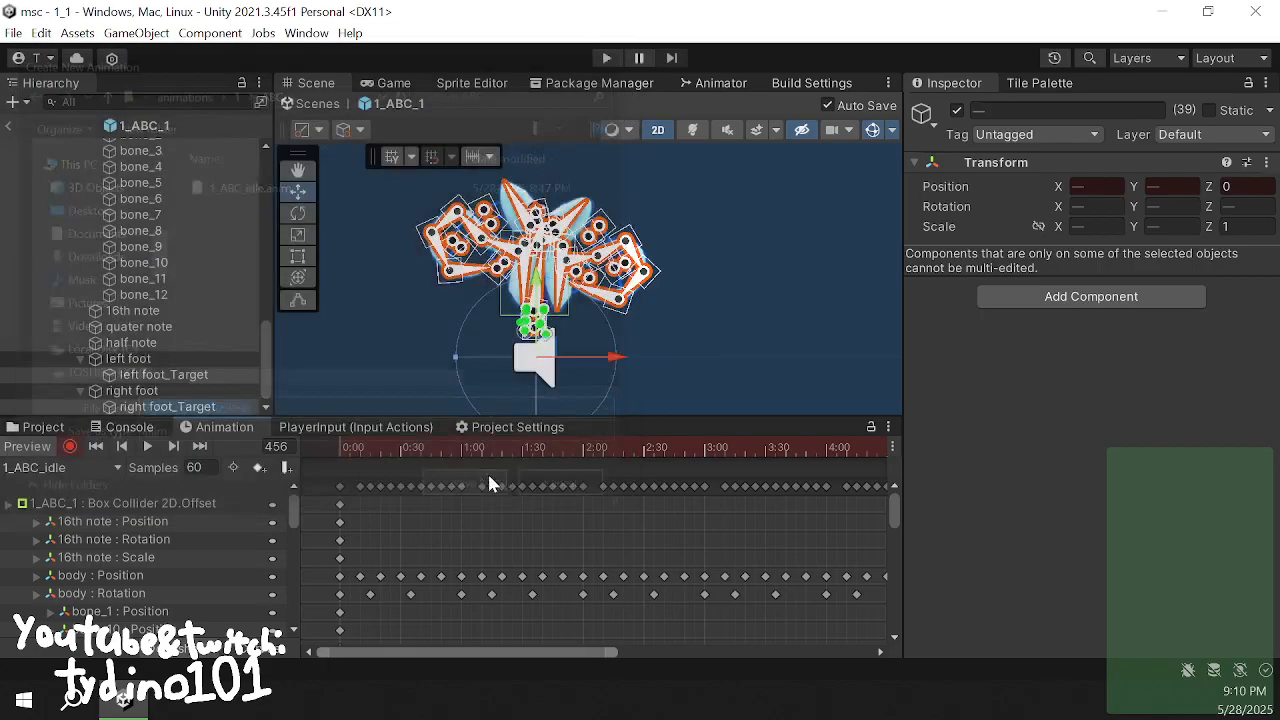
- Enable recording on the new clip and paste the copied idle pose keyframes at frame 0
click(69, 446)
key(k)
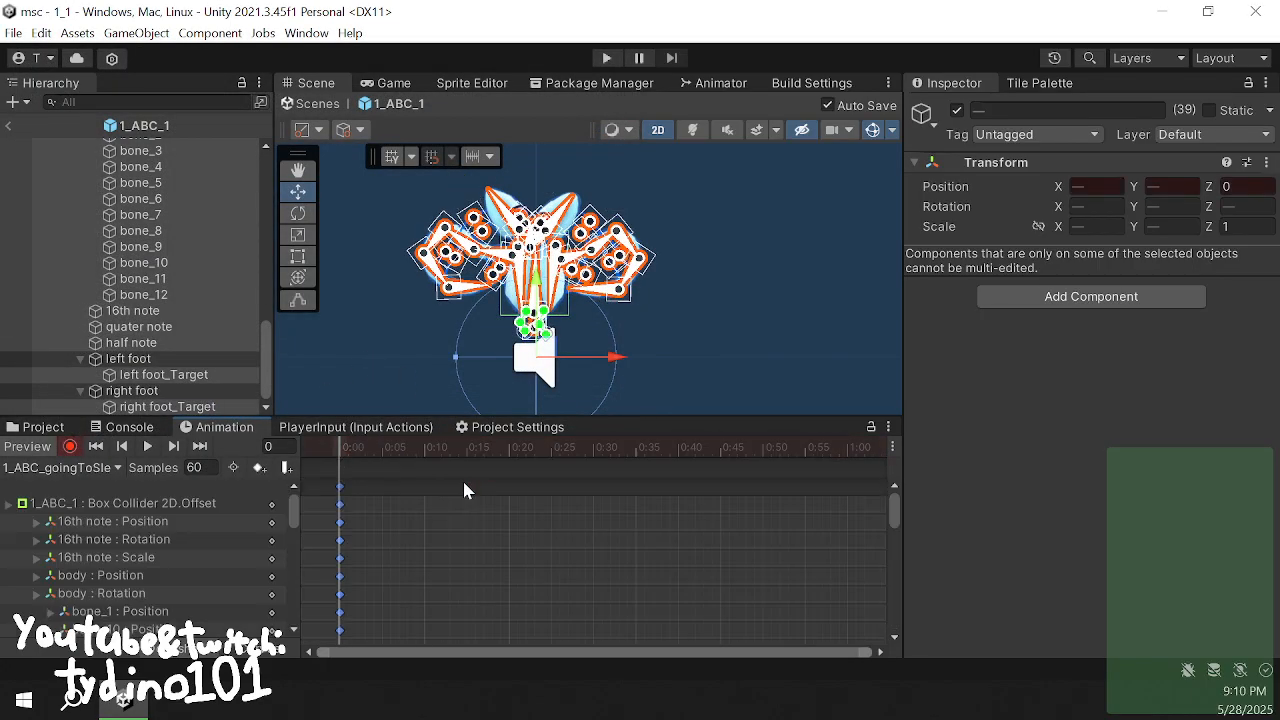
click(403, 347)
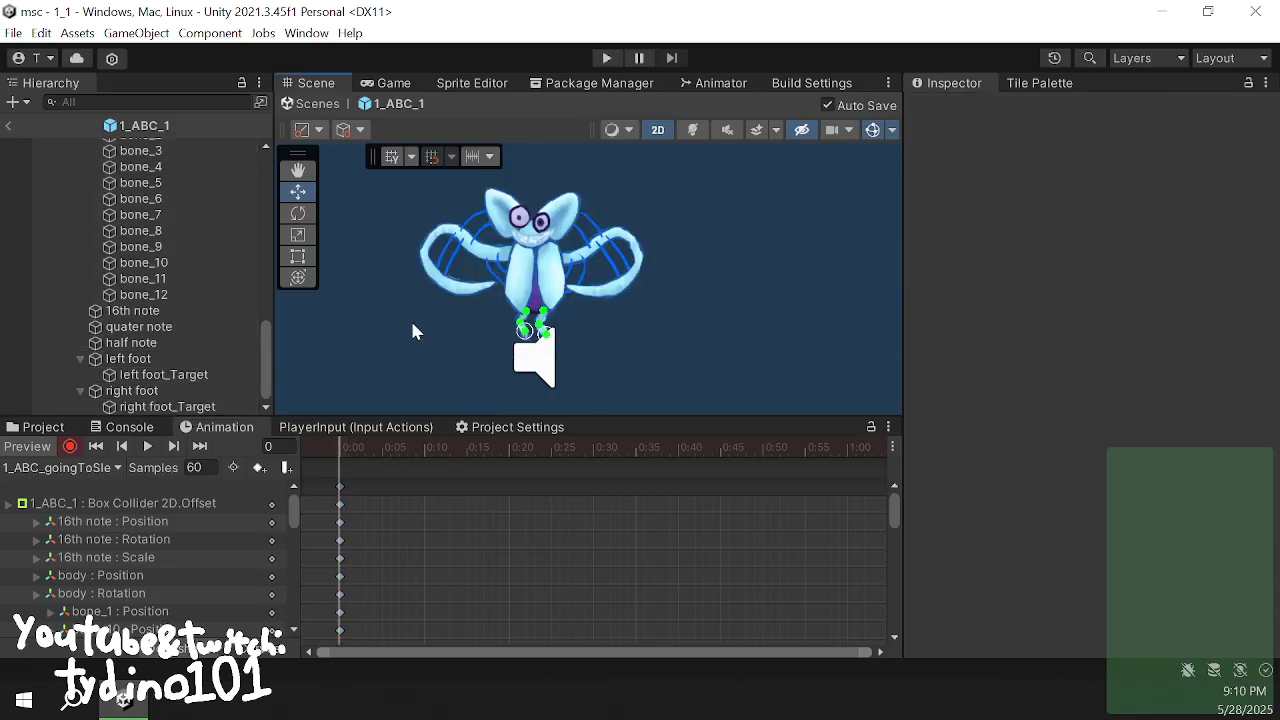
- At frame 120, lower the body bone to about X -0.042, Y 0.005 to key its position
scroll(518, 288, up, 3)
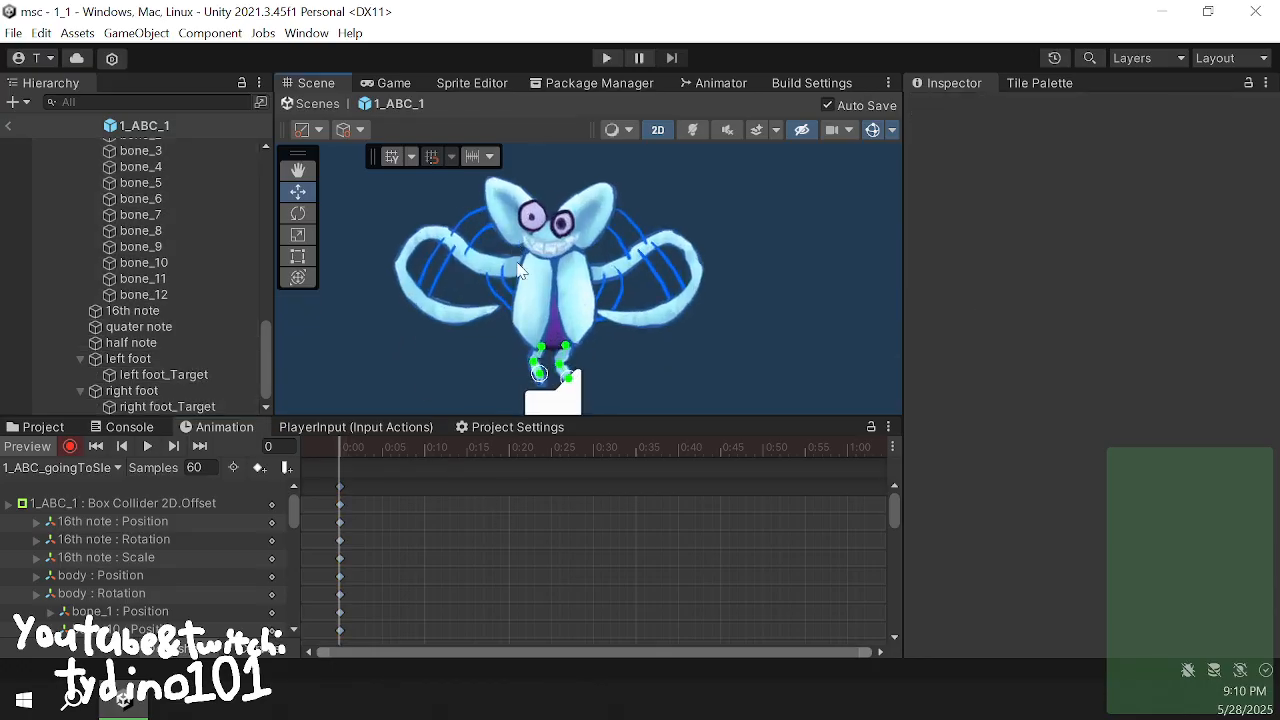
middle_drag(518, 271, 517, 286)
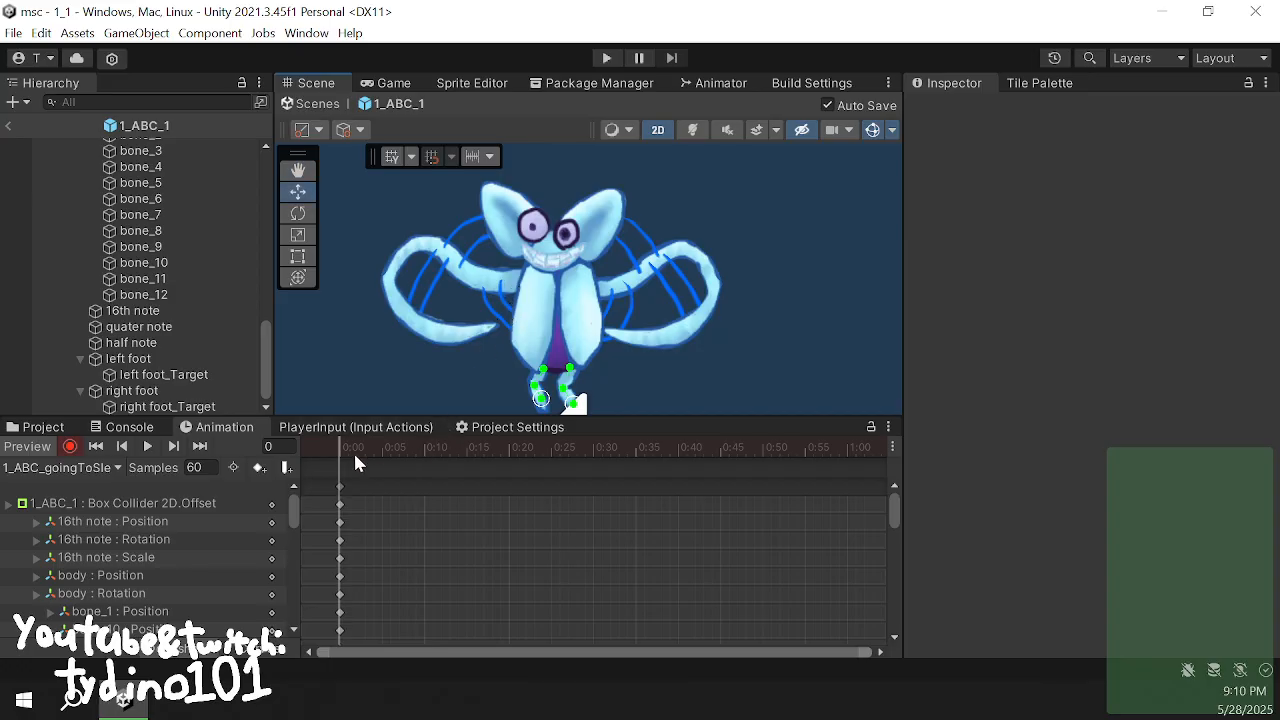
drag(355, 456, 533, 541)
scroll(532, 541, down, 3)
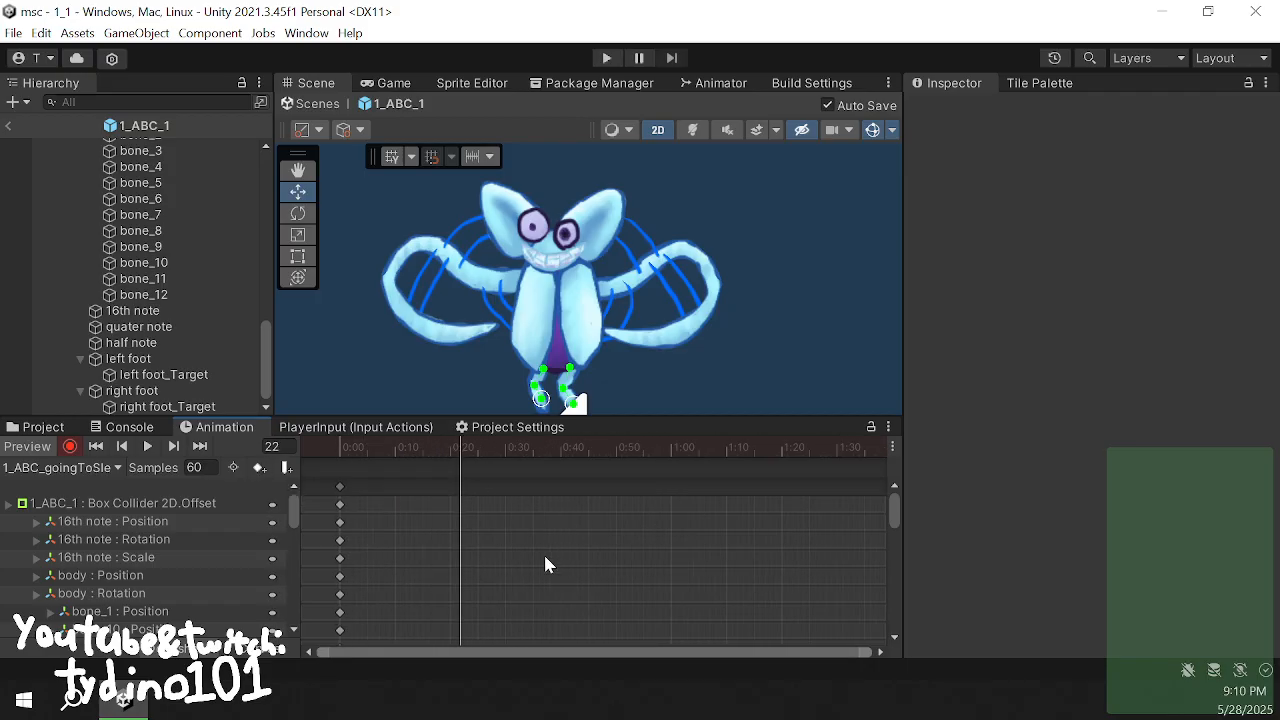
scroll(546, 570, down, 2)
drag(403, 445, 843, 510)
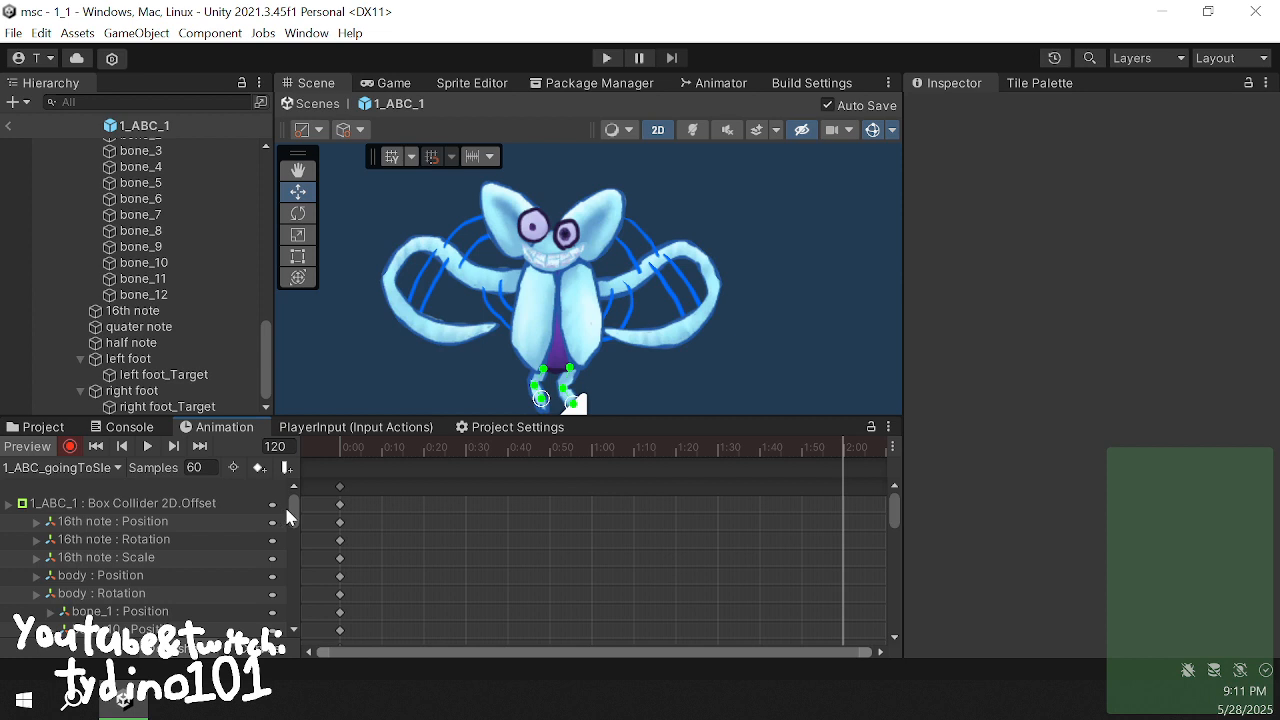
scroll(347, 530, down, 3)
scroll(348, 536, down, 1)
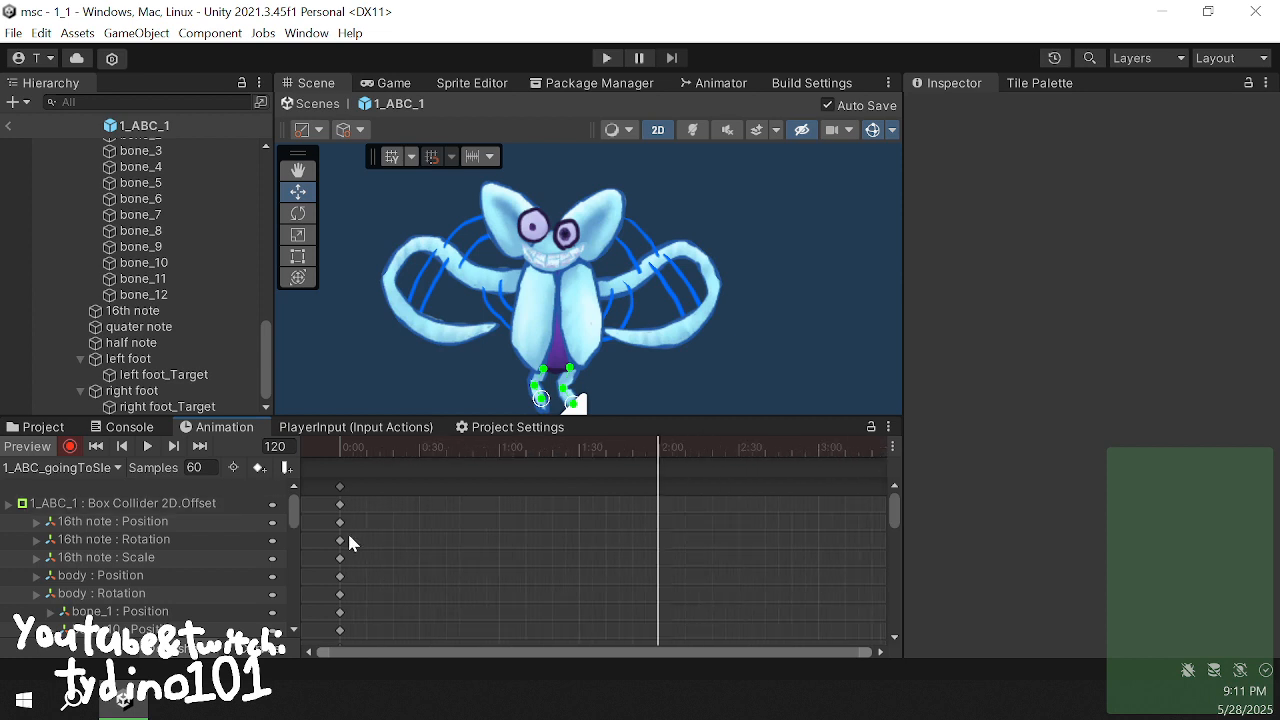
scroll(595, 530, up, 1)
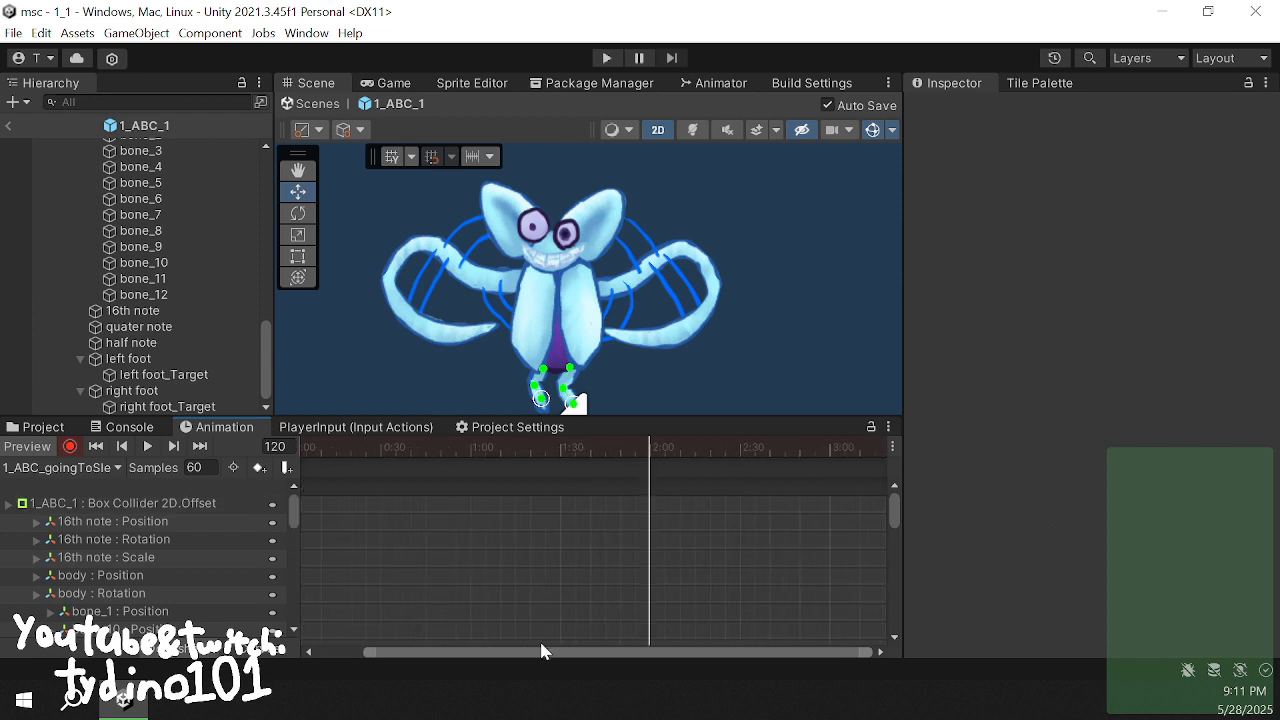
drag(533, 660, 391, 621)
scroll(506, 310, up, 3)
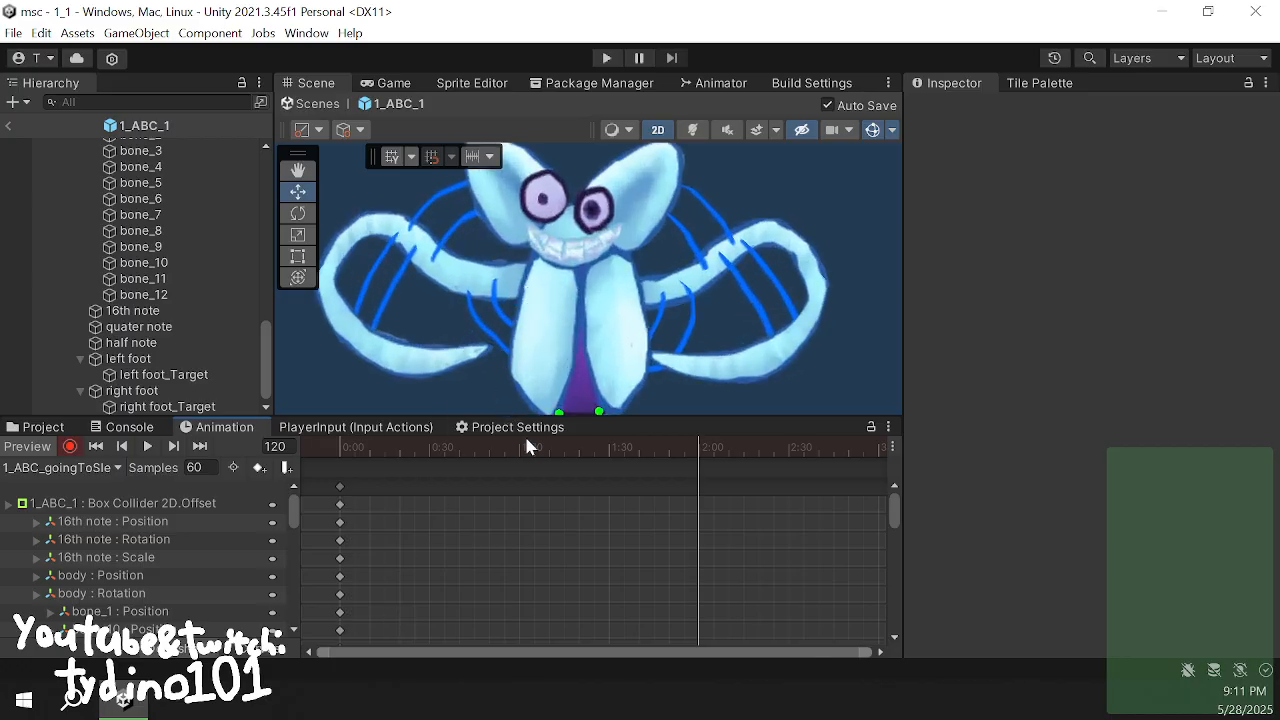
scroll(540, 284, down, 2)
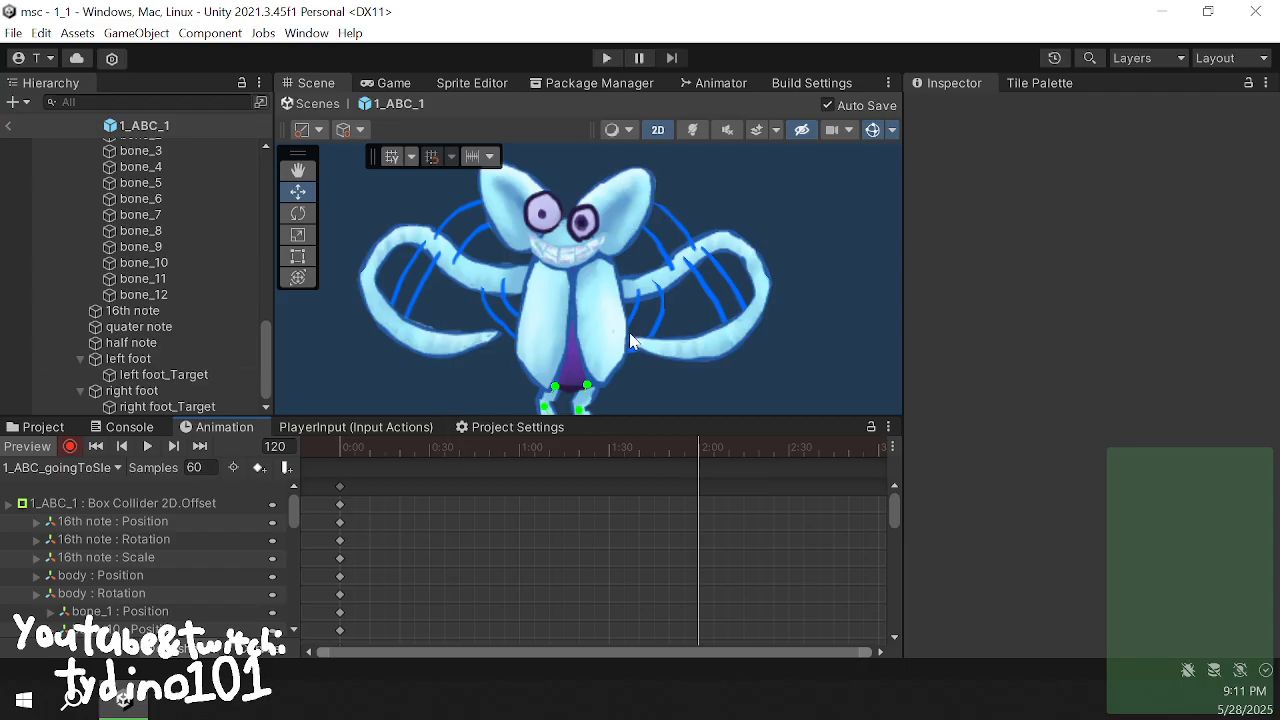
scroll(584, 323, up, 2)
scroll(582, 322, down, 2)
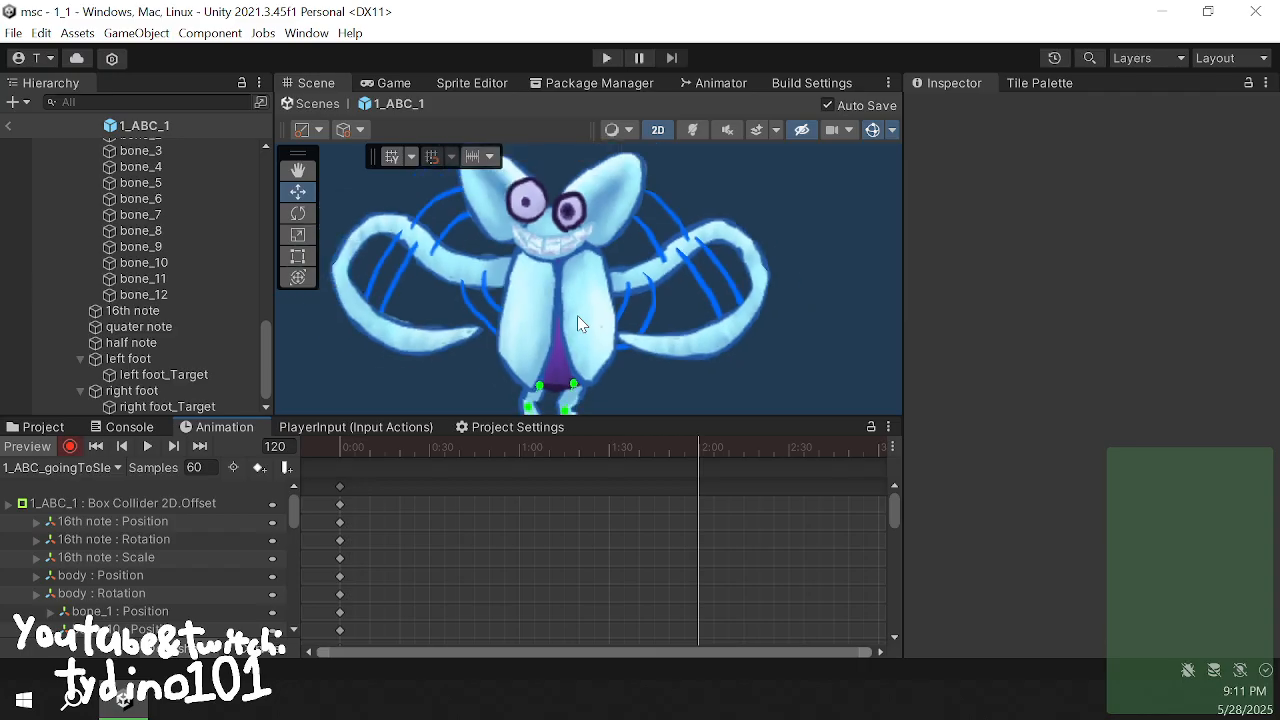
click(578, 323)
key(f)
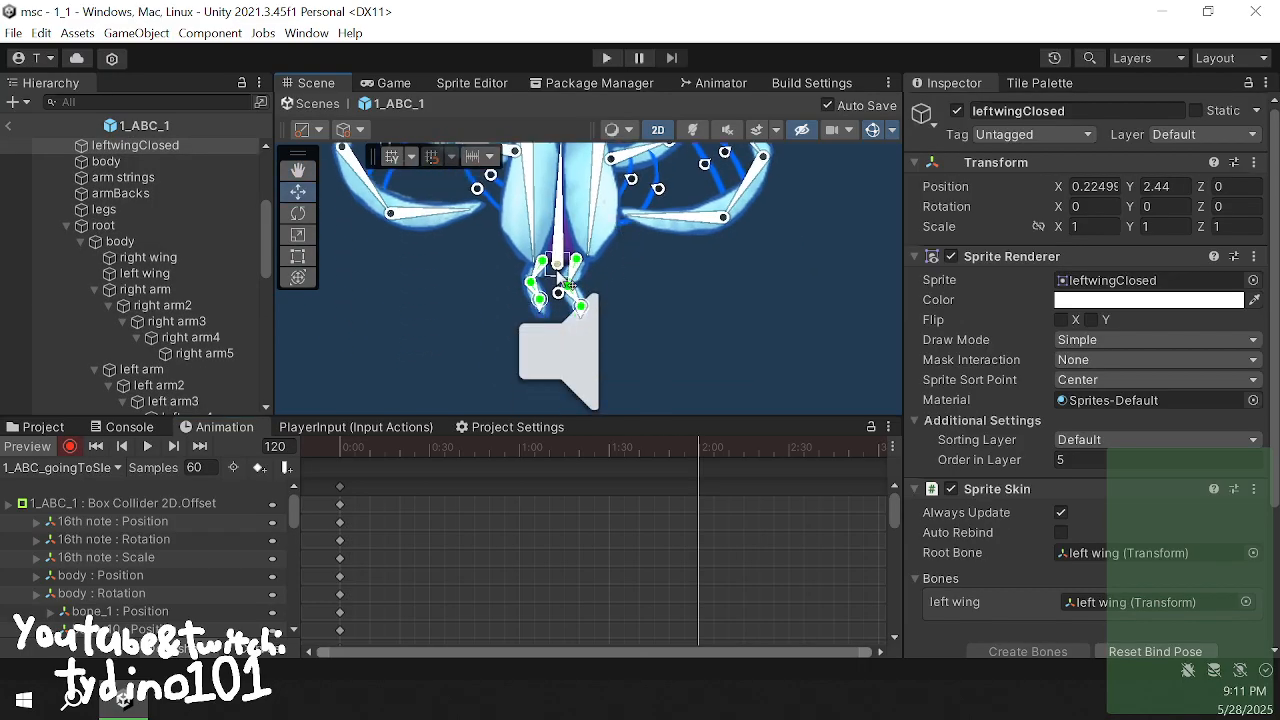
drag(556, 270, 560, 314)
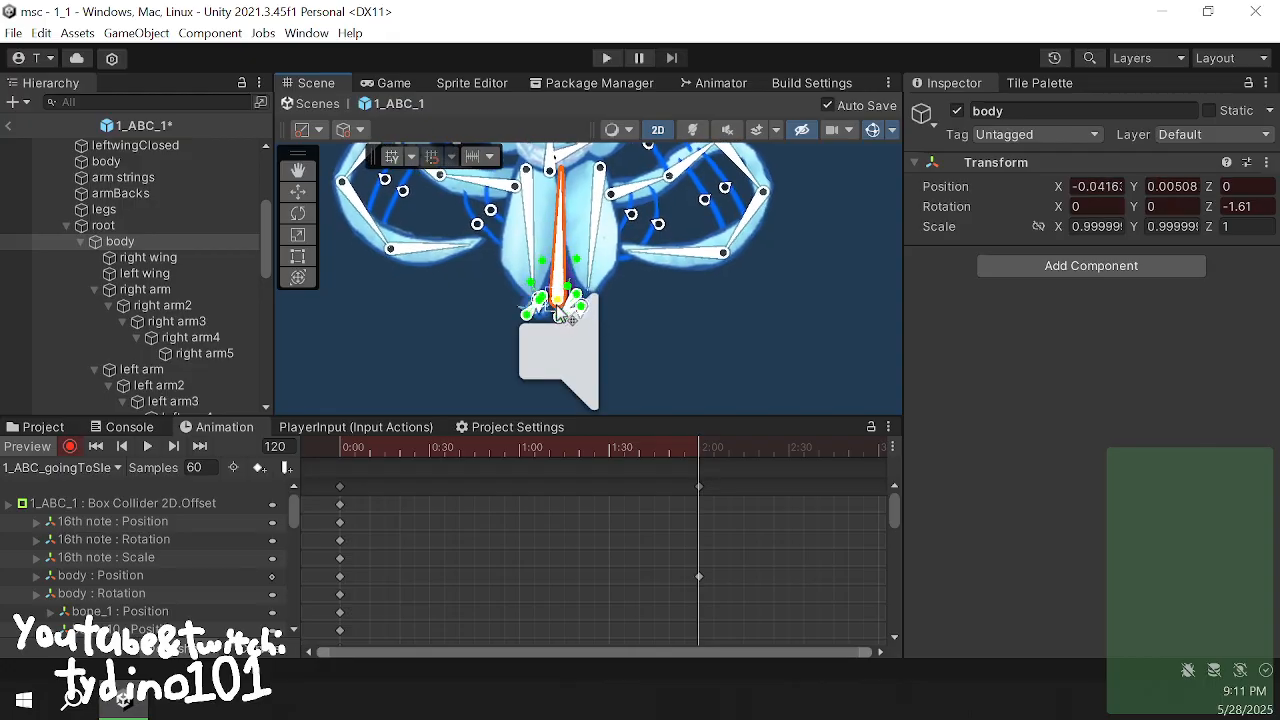
- At frame 120, raise left foot_Target to X 0.161, Y 0.255 and right foot_Target to about X -0.148, Y 0.208
scroll(205, 316, down, 10)
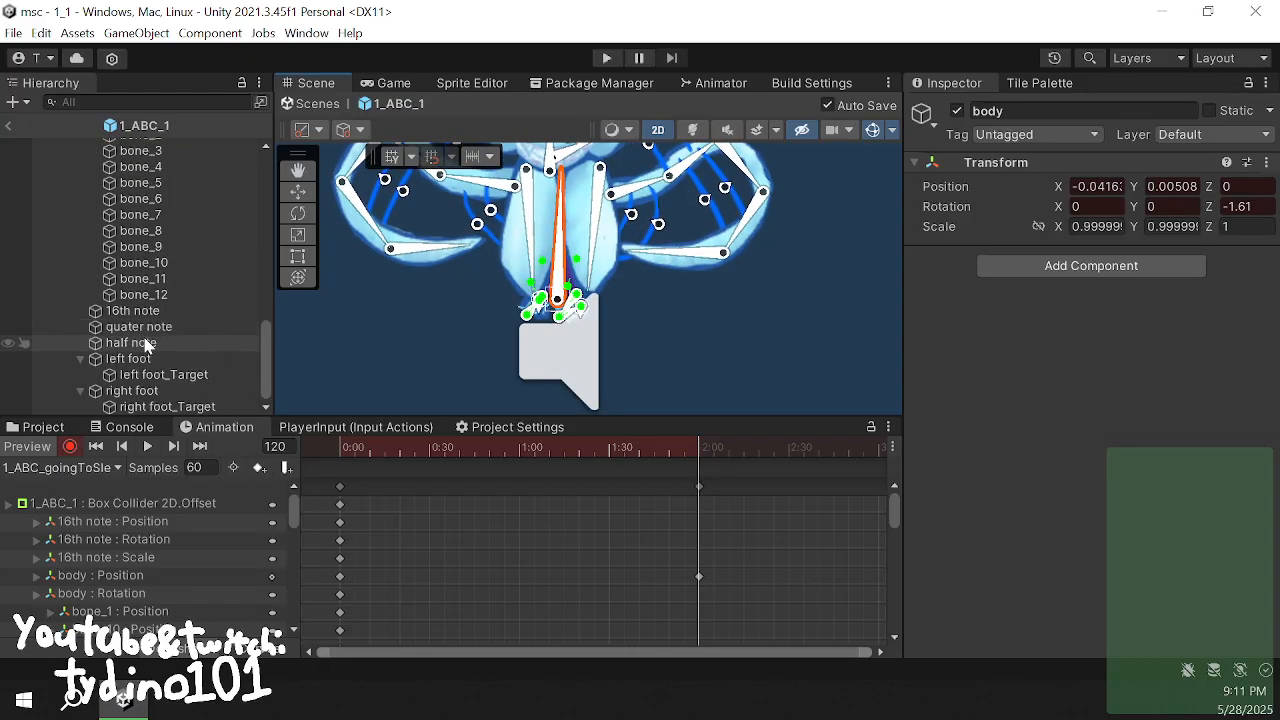
click(170, 375)
drag(584, 316, 597, 279)
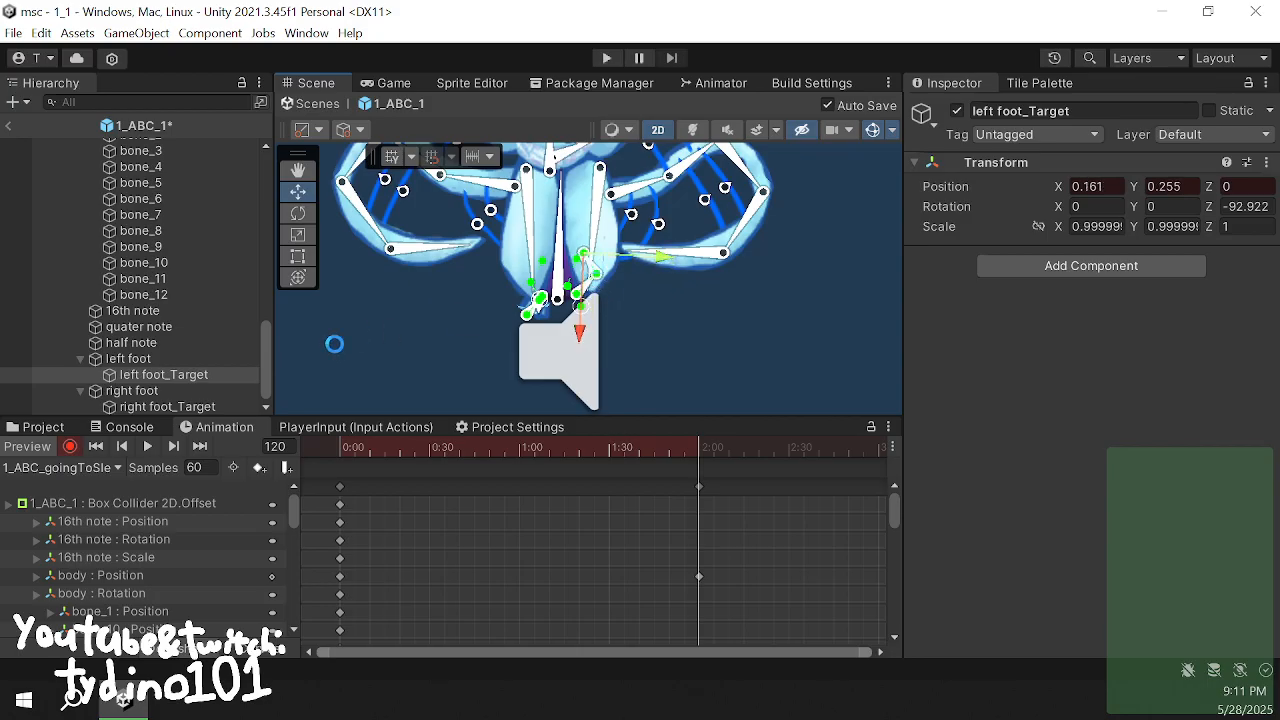
click(150, 406)
drag(551, 314, 546, 276)
- Try to key the body's position at frame 105 with a copy of its frame 0 key
drag(664, 447, 652, 471)
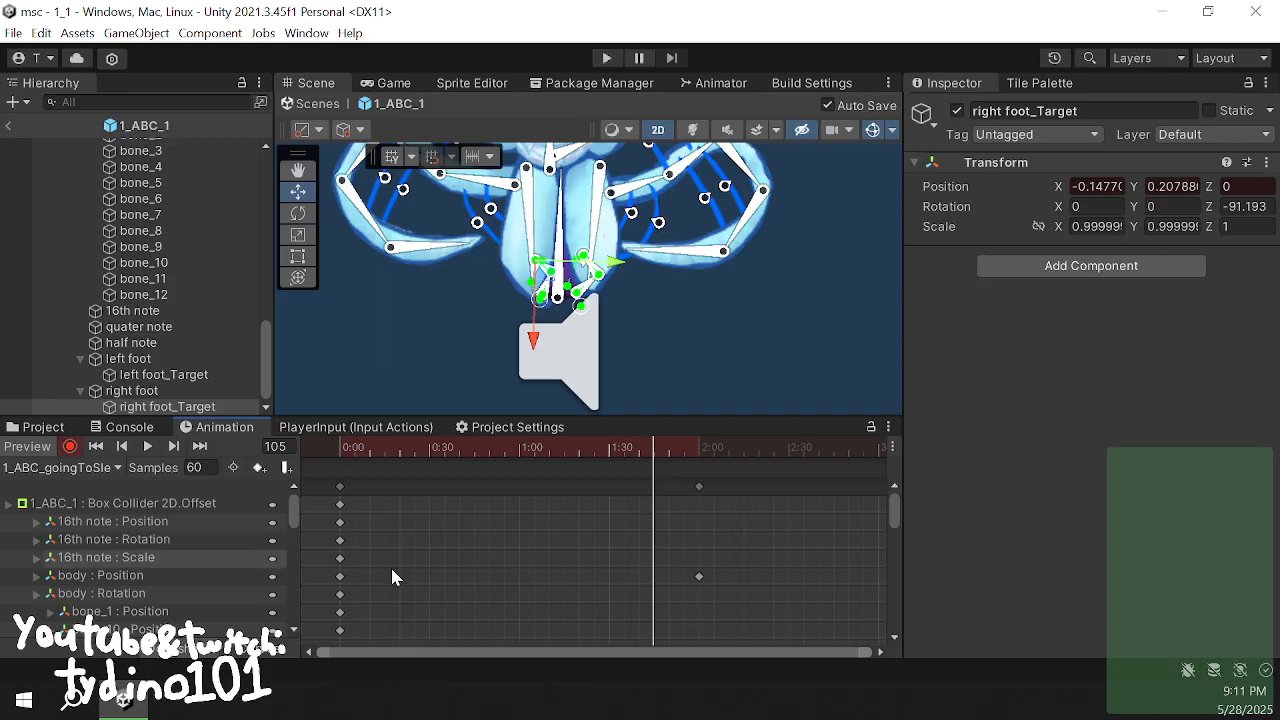
drag(391, 585, 333, 569)
key(ctrl+c)
key(ctrl+v)
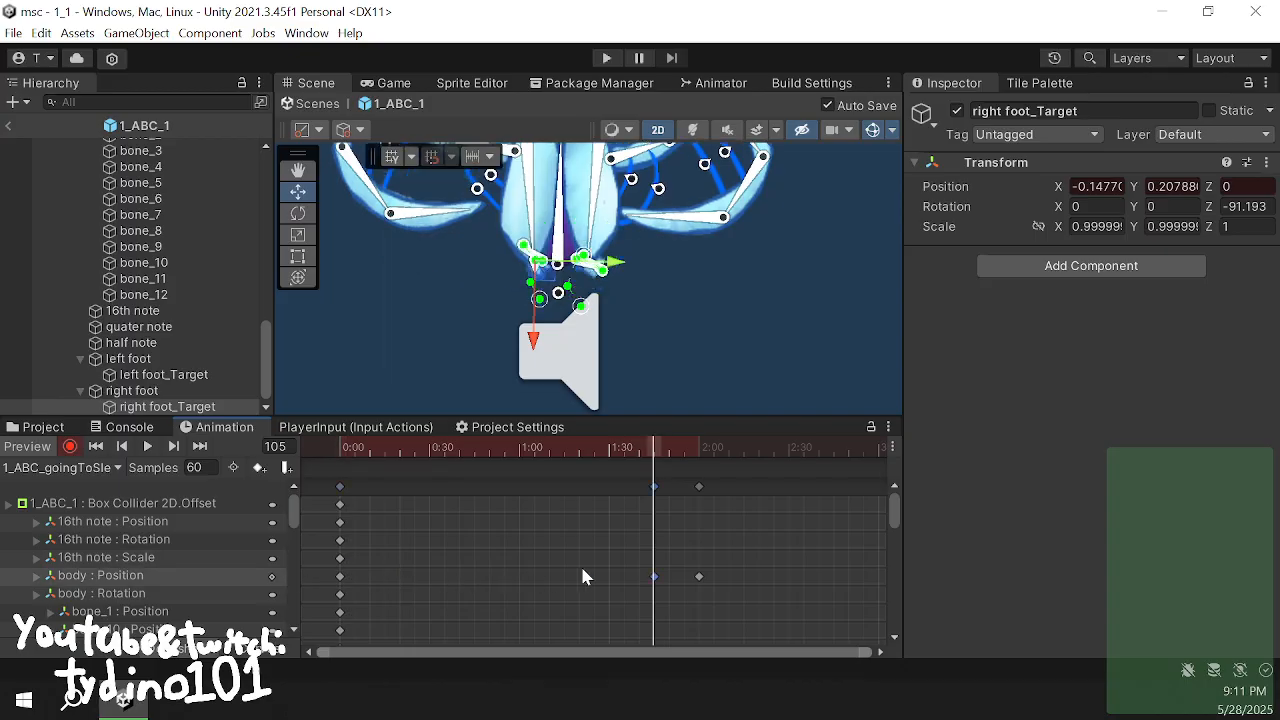
click(594, 568)
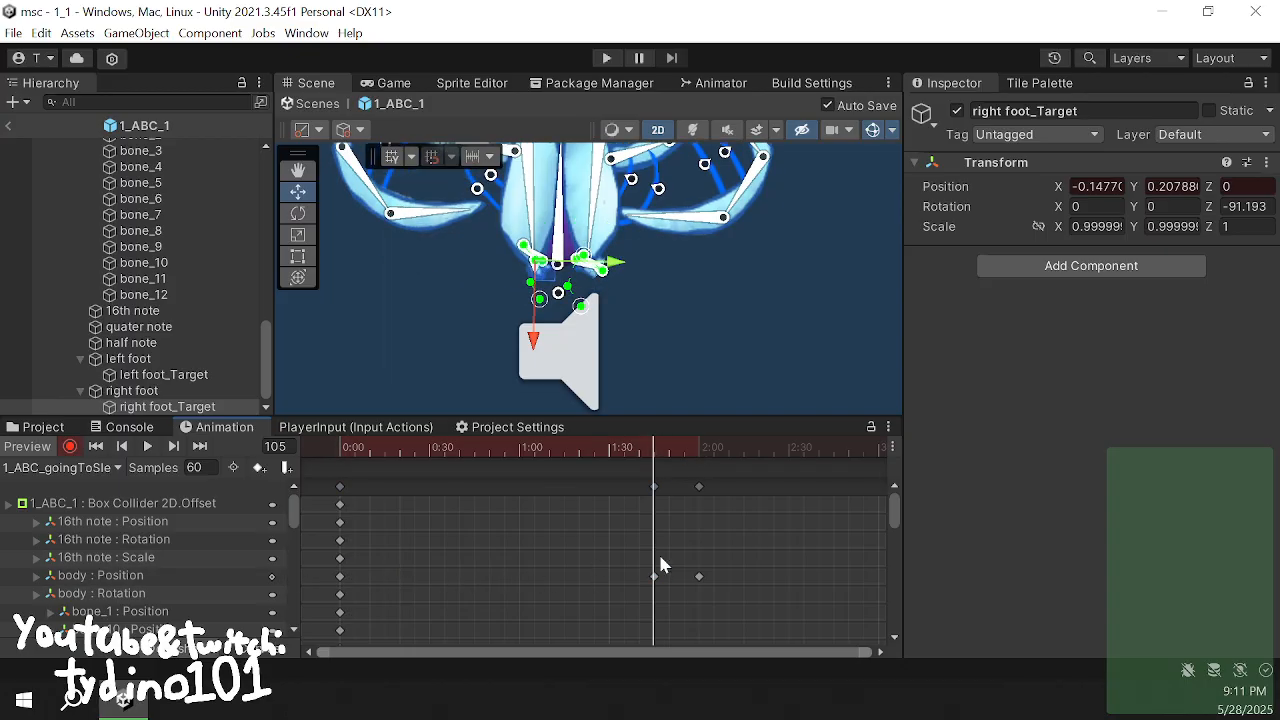
drag(645, 588, 634, 571)
key(Delete)
- Copy the body's position key from frame 120 to frame 105 and scrub the timeline to check the motion
drag(708, 549, 672, 583)
key(ctrl+c)
key(ctrl+v)
drag(660, 446, 401, 452)
drag(557, 487, 657, 523)
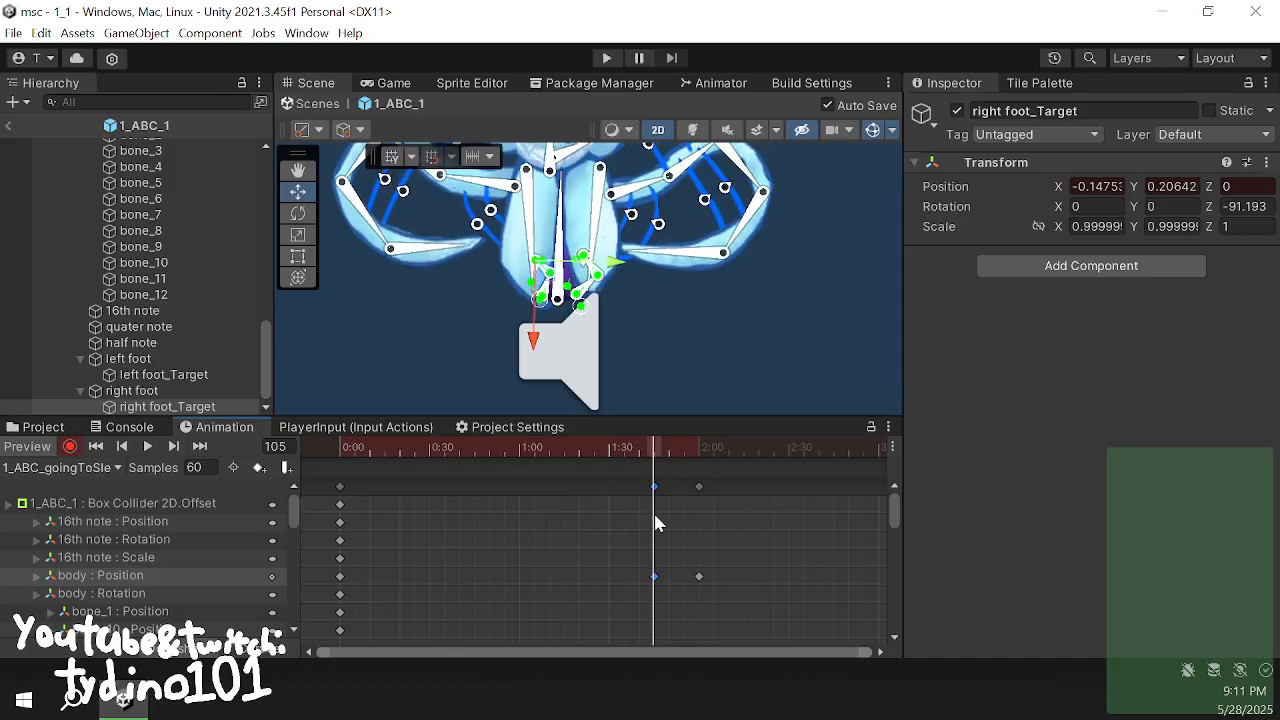
- Try to copy the frame 0 position keys of both foot targets to frame 105
scroll(235, 551, down, 10)
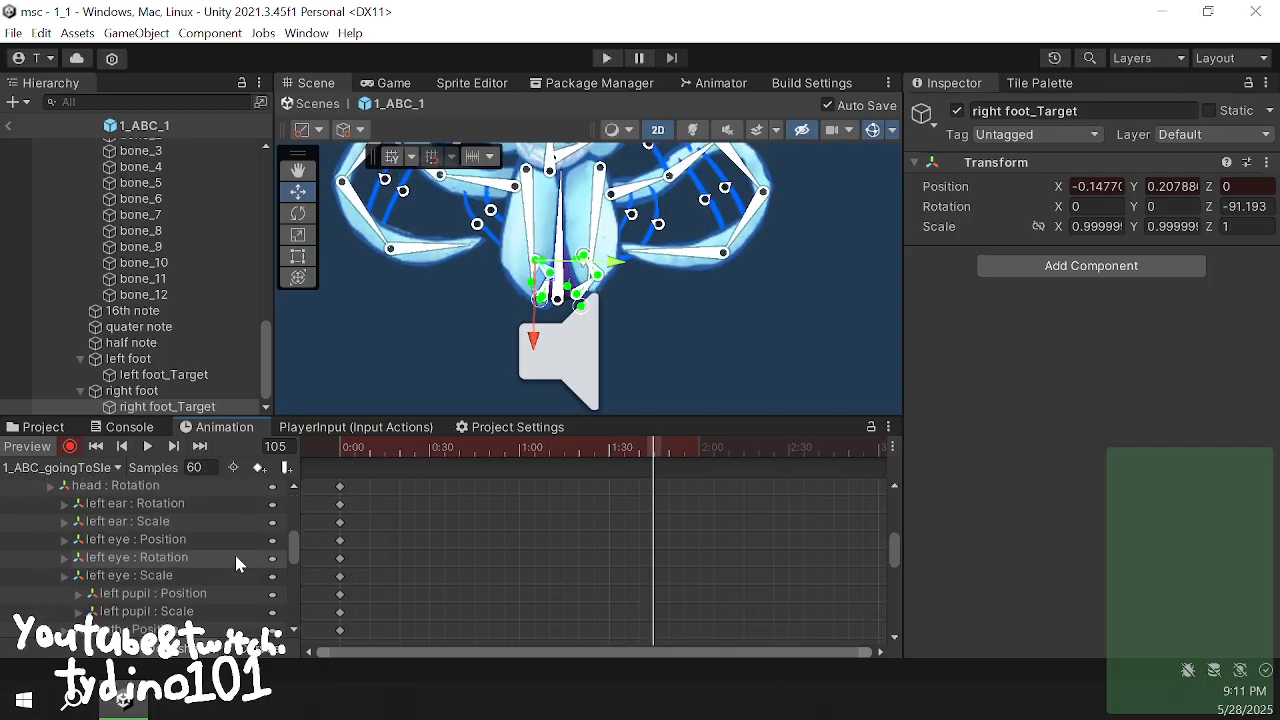
drag(676, 528, 328, 552)
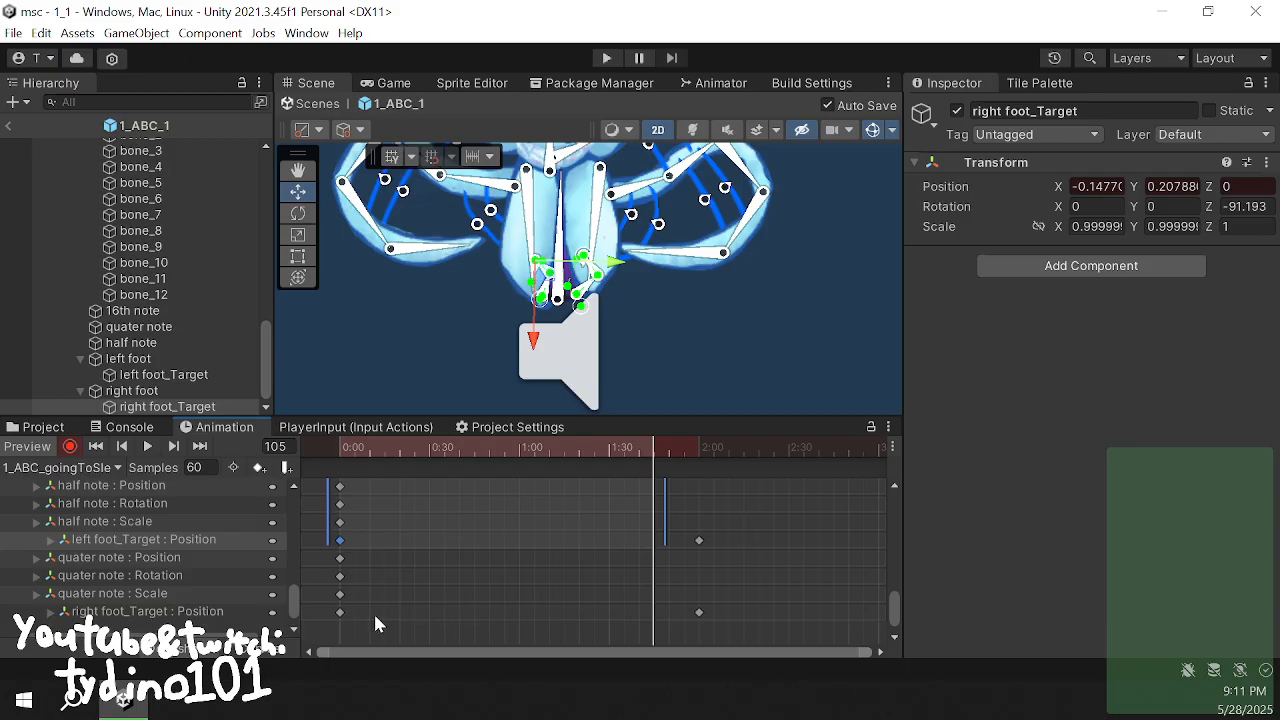
shift+drag(374, 617, 329, 614)
key(ctrl+c)
key(ctrl+v)
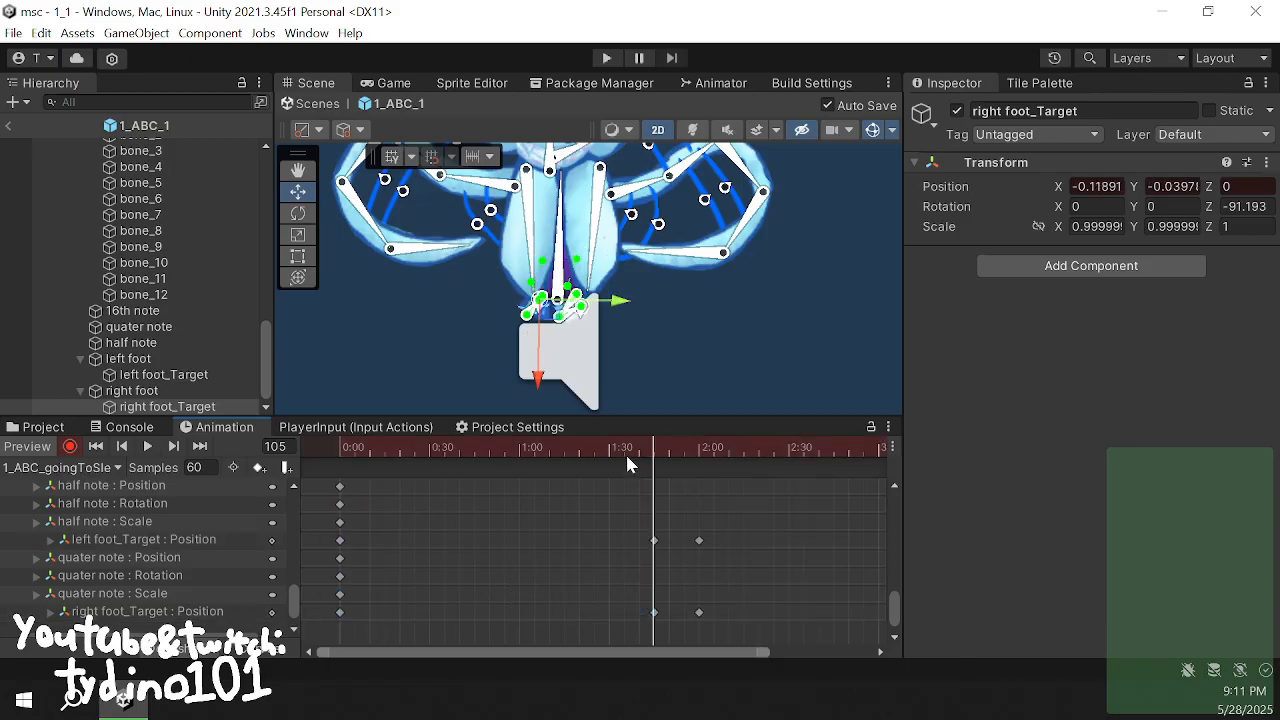
key(ctrl+z)
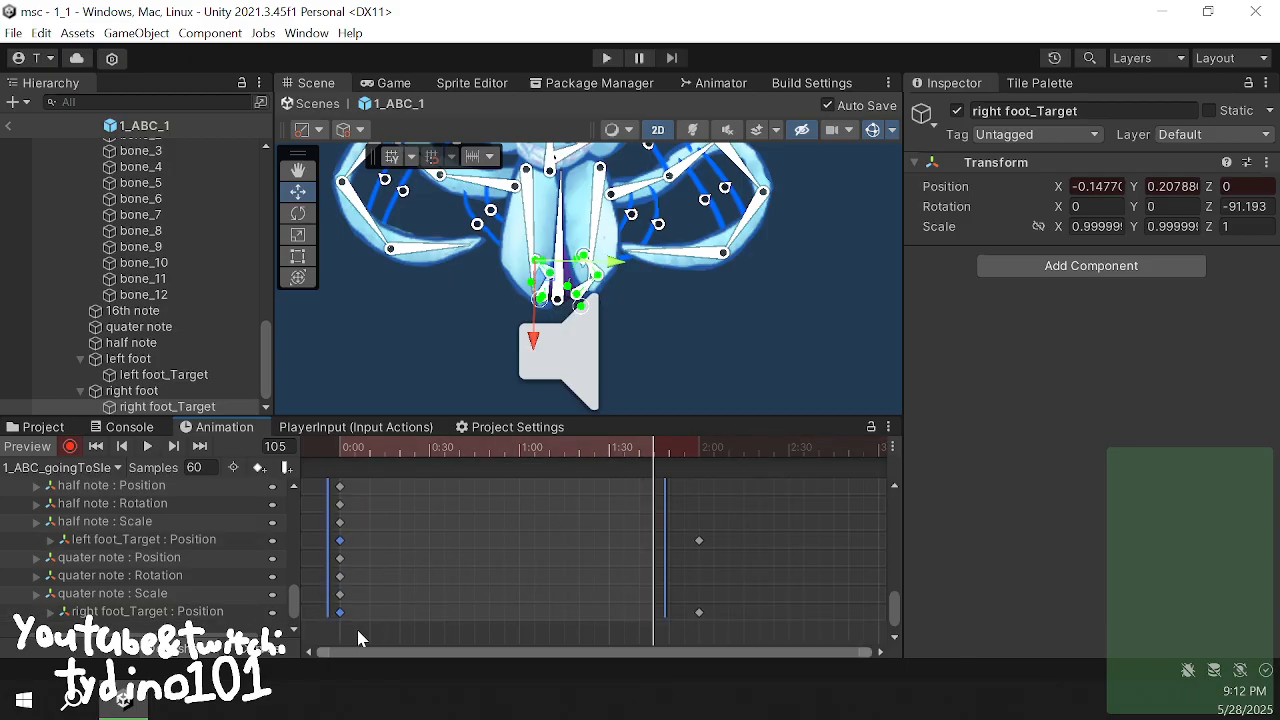
- Copy only the left and right foot_Target position keys from frame 0 to frame 105
click(358, 637)
click(340, 542)
shift+click(341, 611)
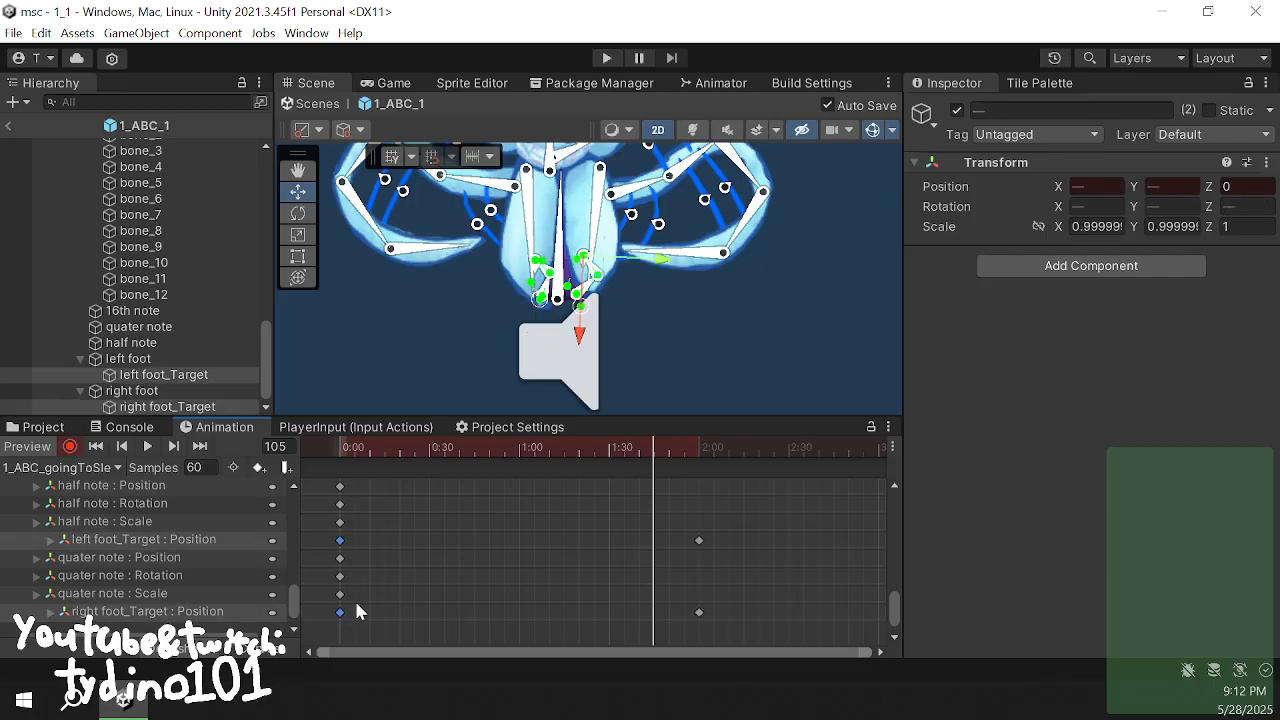
click(478, 556)
- Play the going-to-sleep clip from the first frame to check the body and foot movement
drag(655, 449, 207, 487)
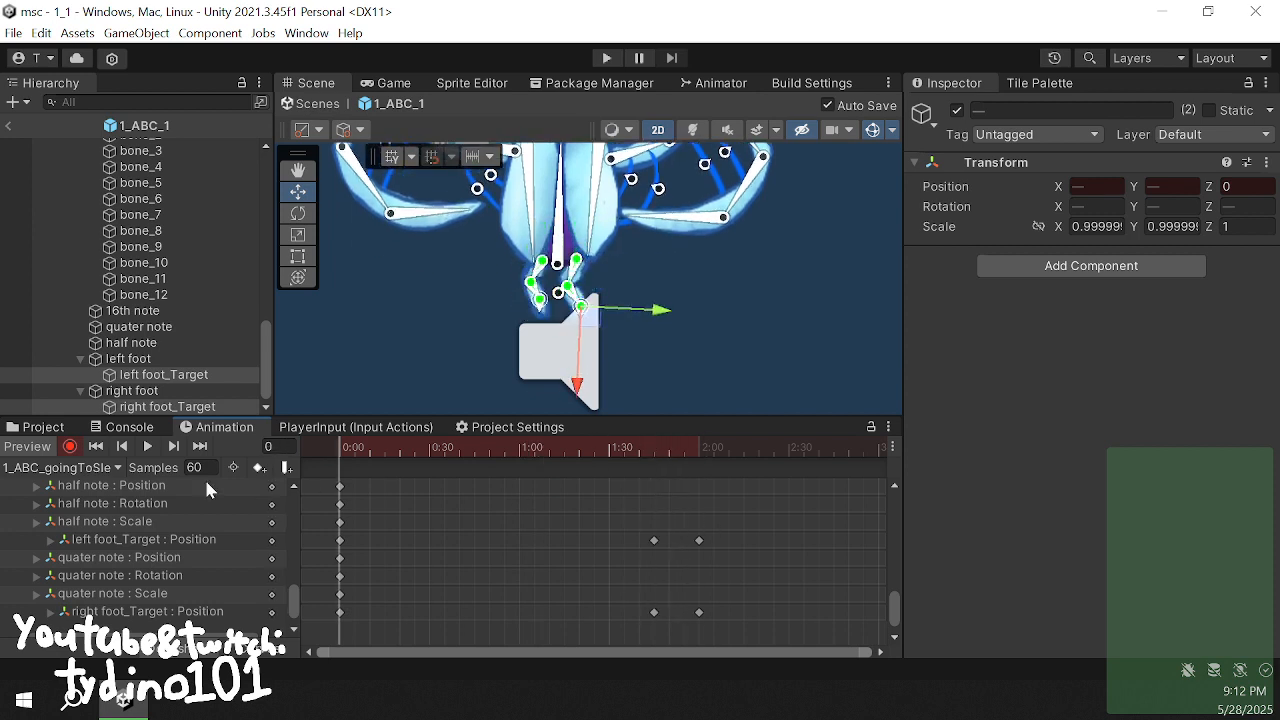
click(150, 449)
click(411, 333)
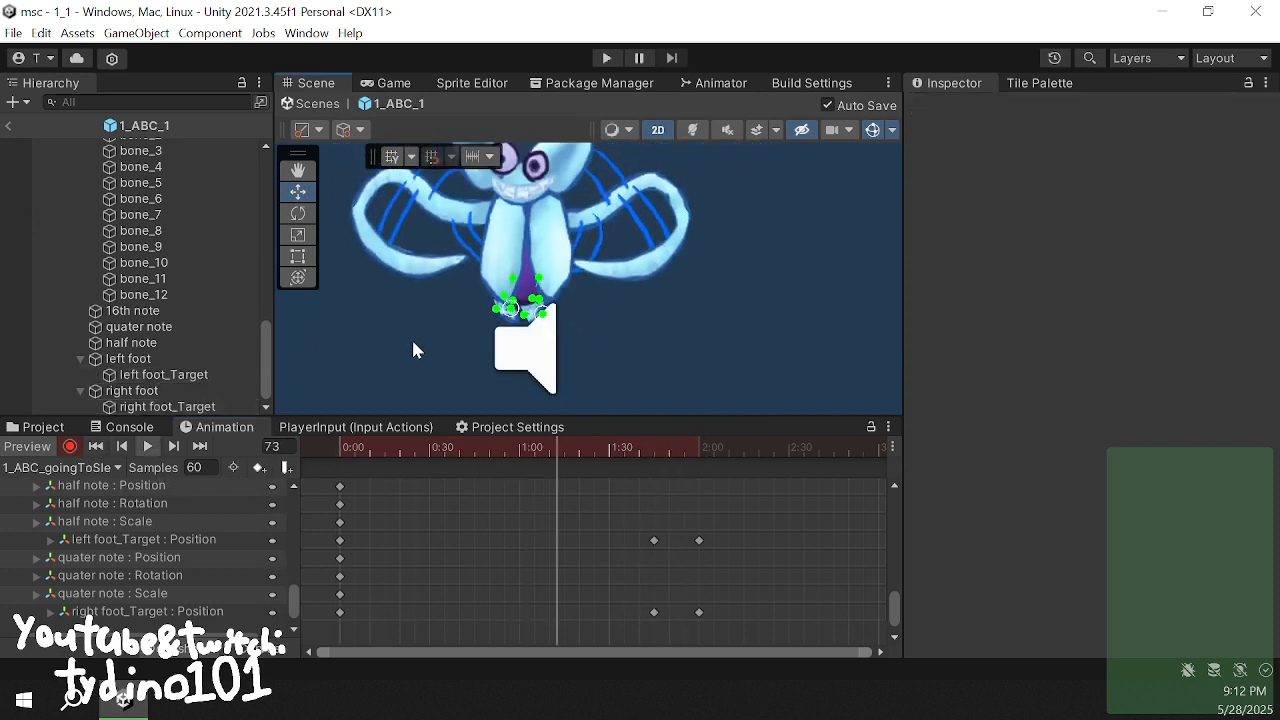
click(147, 447)
- At frame 30, rotate the body bone to about Z -8.97
middle_drag(525, 282, 542, 393)
drag(446, 450, 385, 478)
click(541, 358)
middle_drag(541, 358, 511, 291)
scroll(511, 291, up, 3)
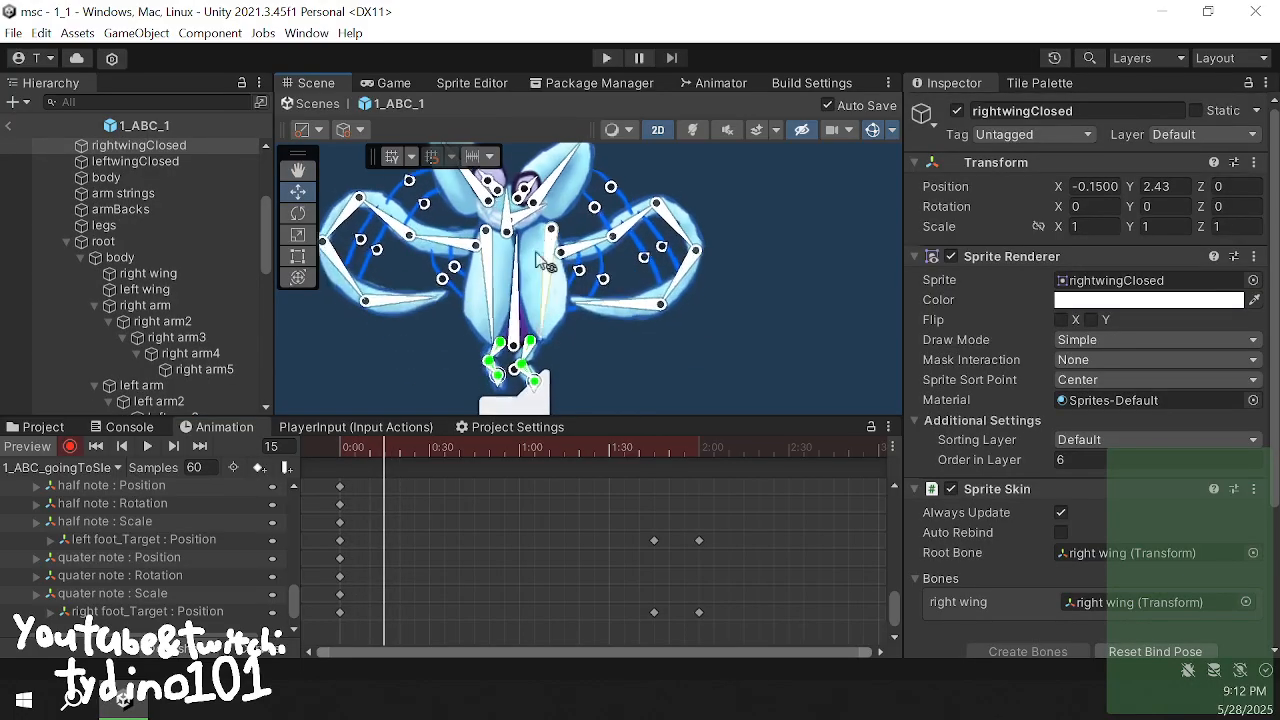
drag(418, 467, 431, 462)
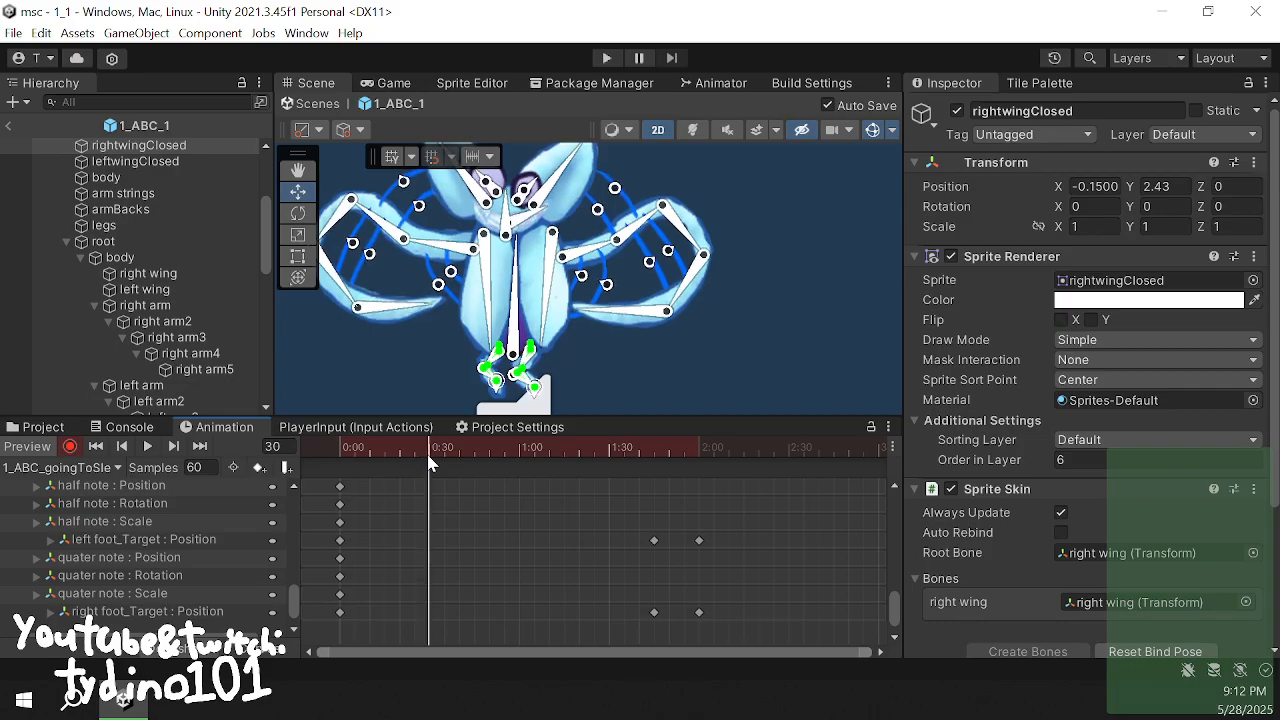
drag(515, 330, 540, 310)
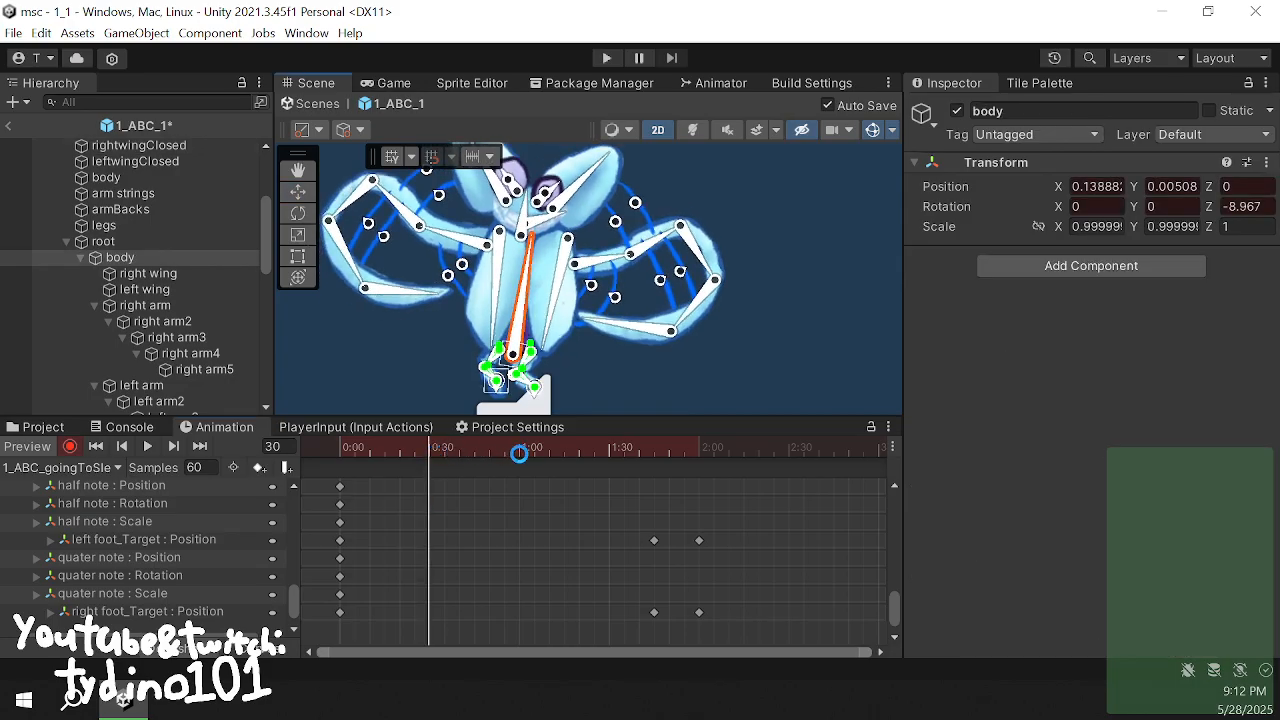
- Copy the body's rotation key from frame 0 to frame 60
click(525, 454)
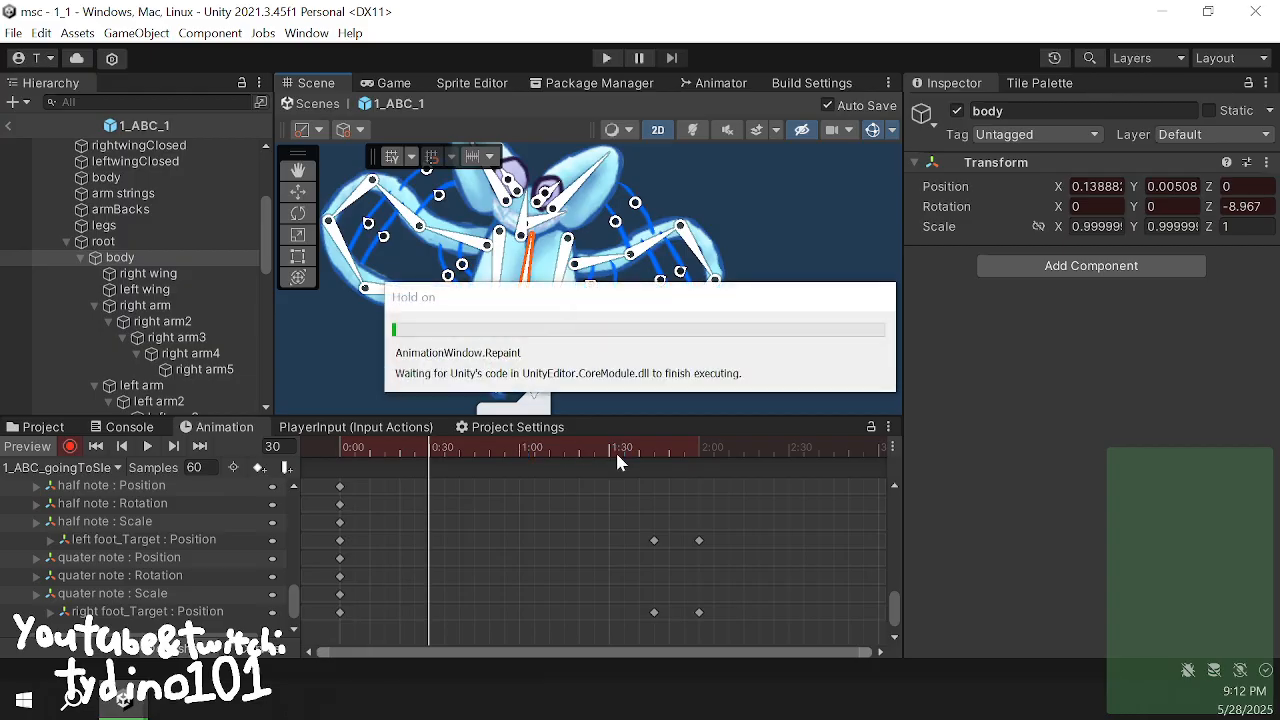
scroll(221, 514, up, 10)
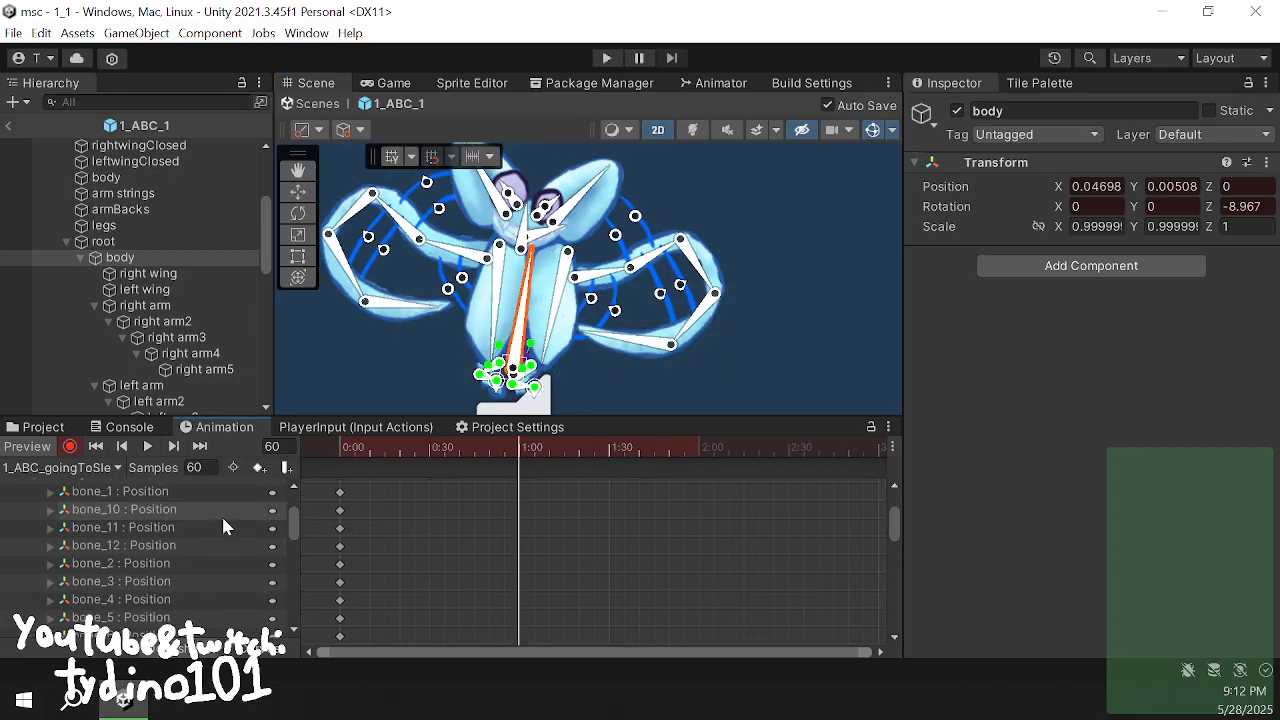
drag(322, 591, 321, 591)
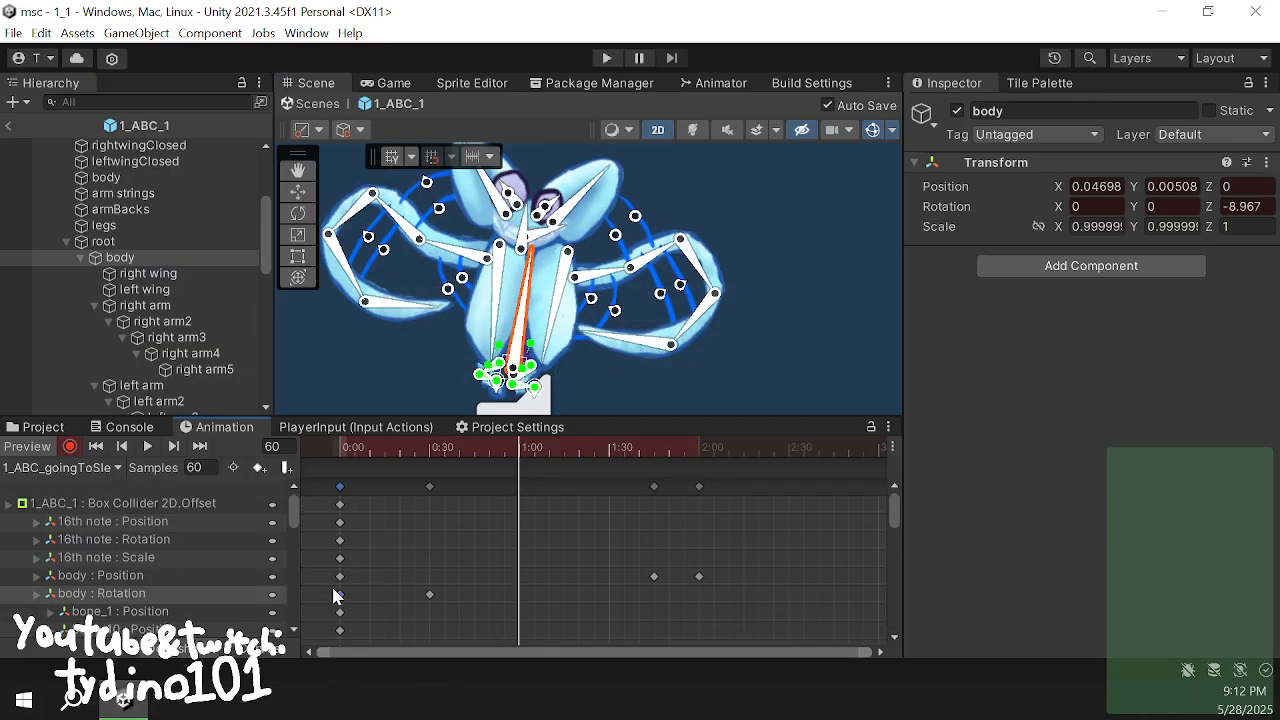
key(ctrl+c)
key(ctrl+v)
- Rotate the body bone to about Z 15.02 at frame 90 and copy its frame 0 rotation key to frame 120
click(594, 450)
click(607, 457)
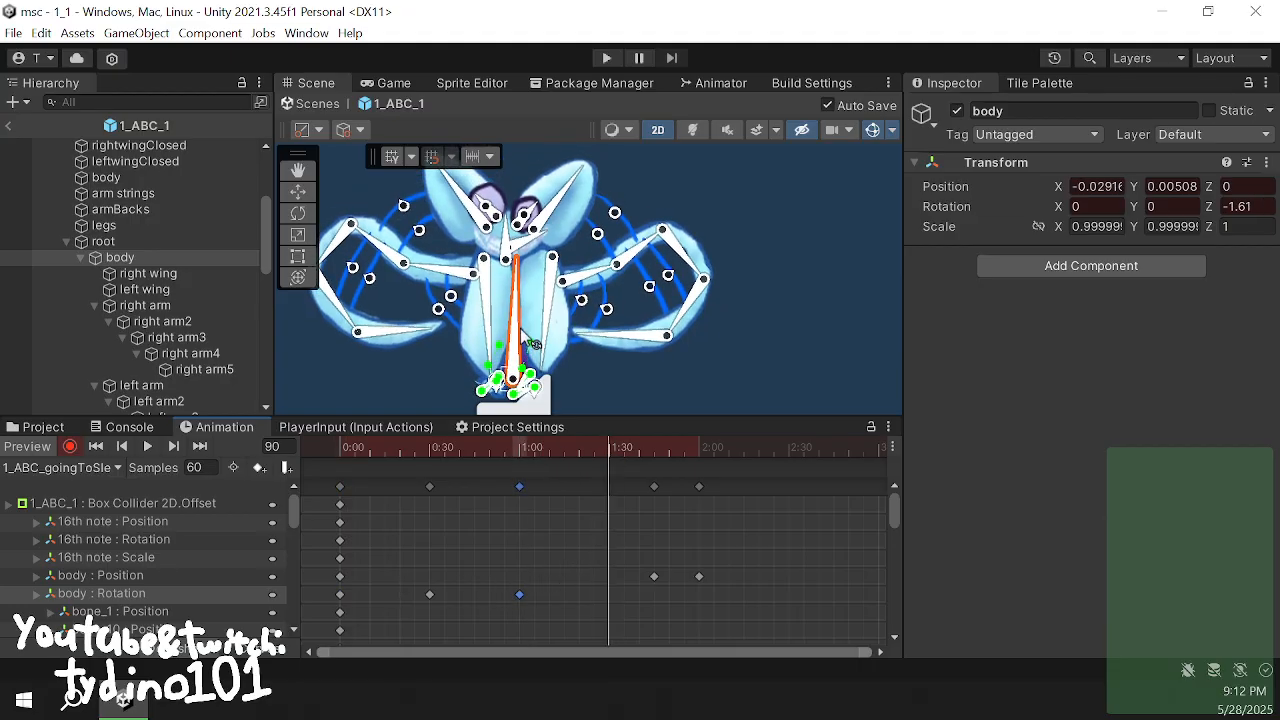
drag(516, 328, 492, 312)
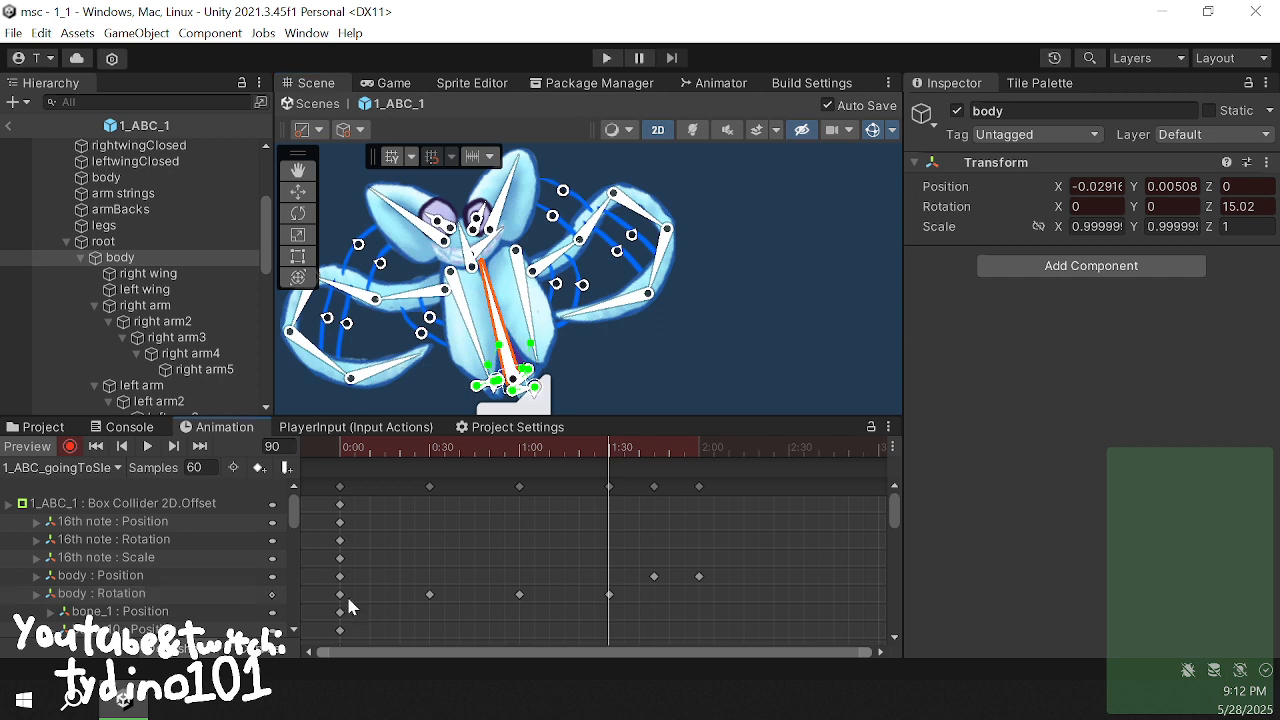
drag(346, 593, 320, 598)
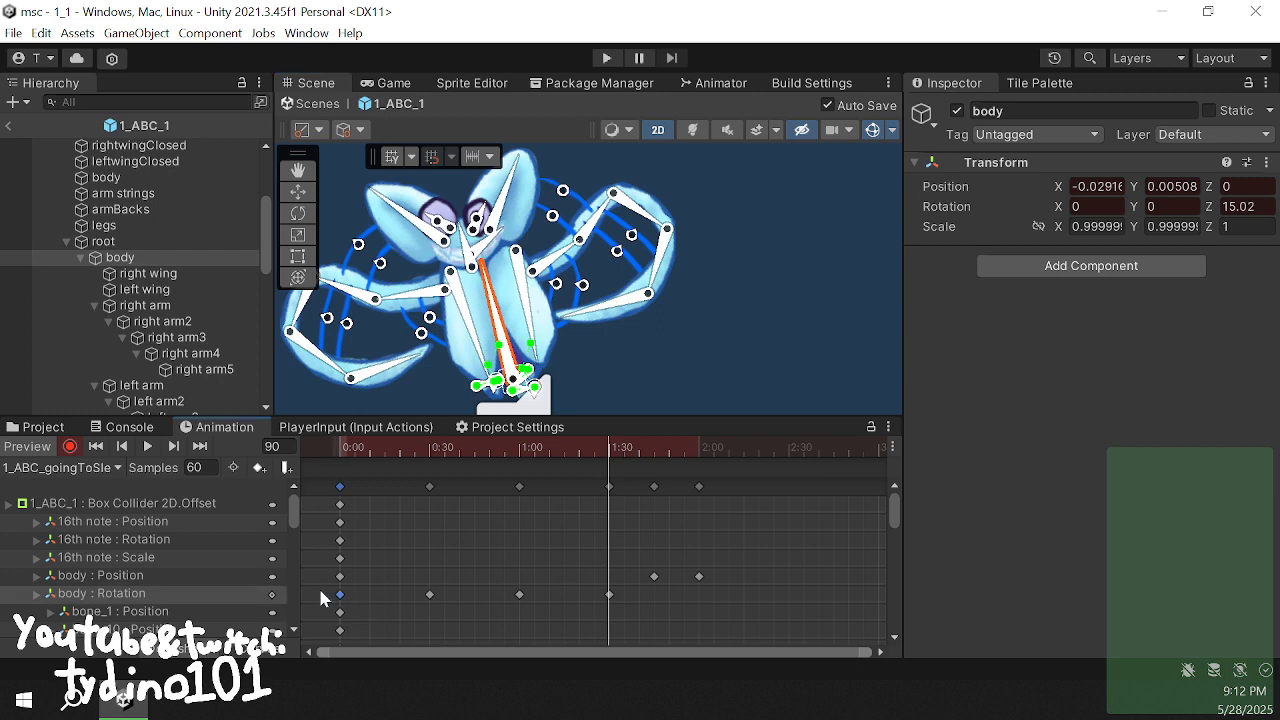
click(205, 446)
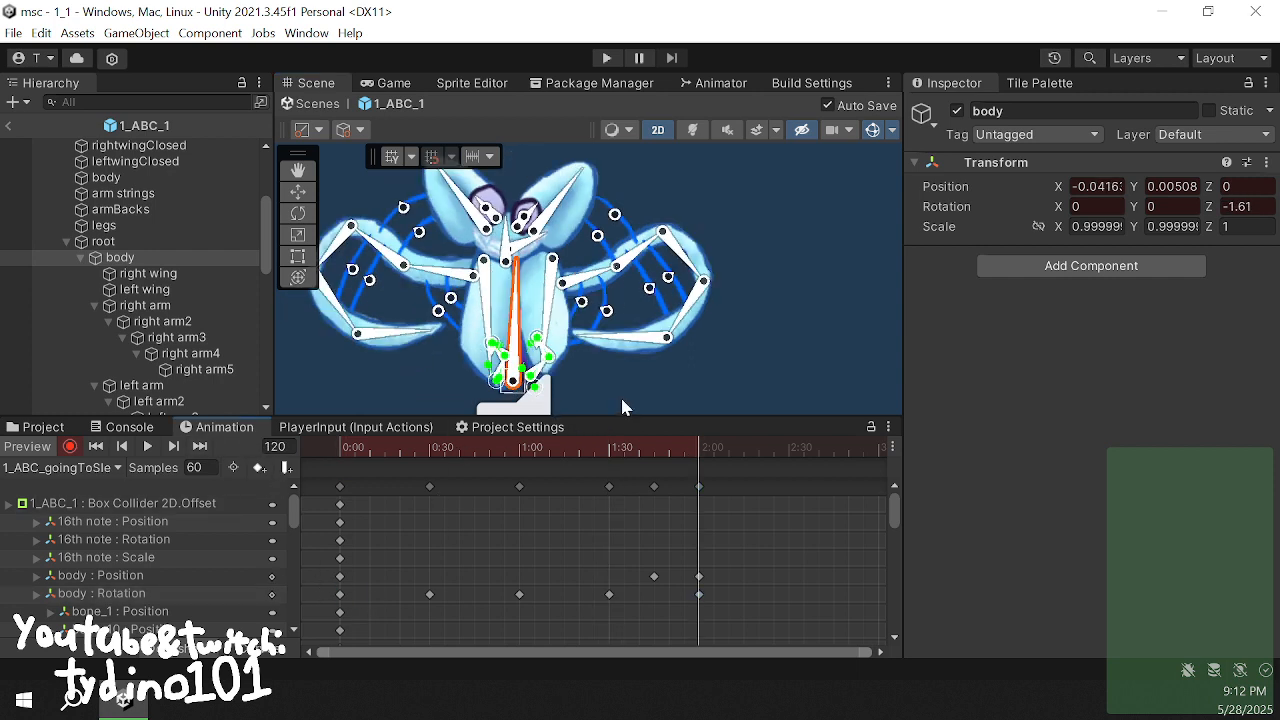
- At frame 120, move the left eye to about X 0.173, Y -0.091, rotate it to about Z -1.05, and set its X scale to 0
middle_drag(576, 316, 579, 366)
scroll(507, 251, up, 10)
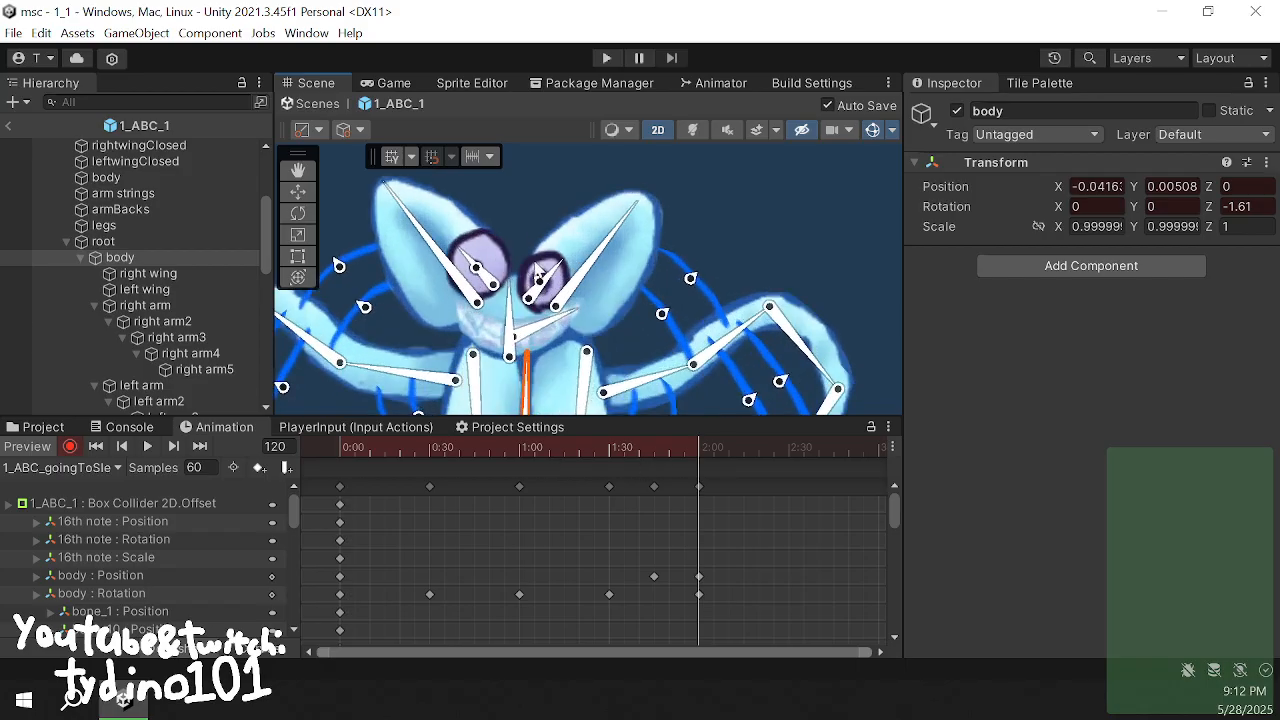
drag(530, 300, 543, 340)
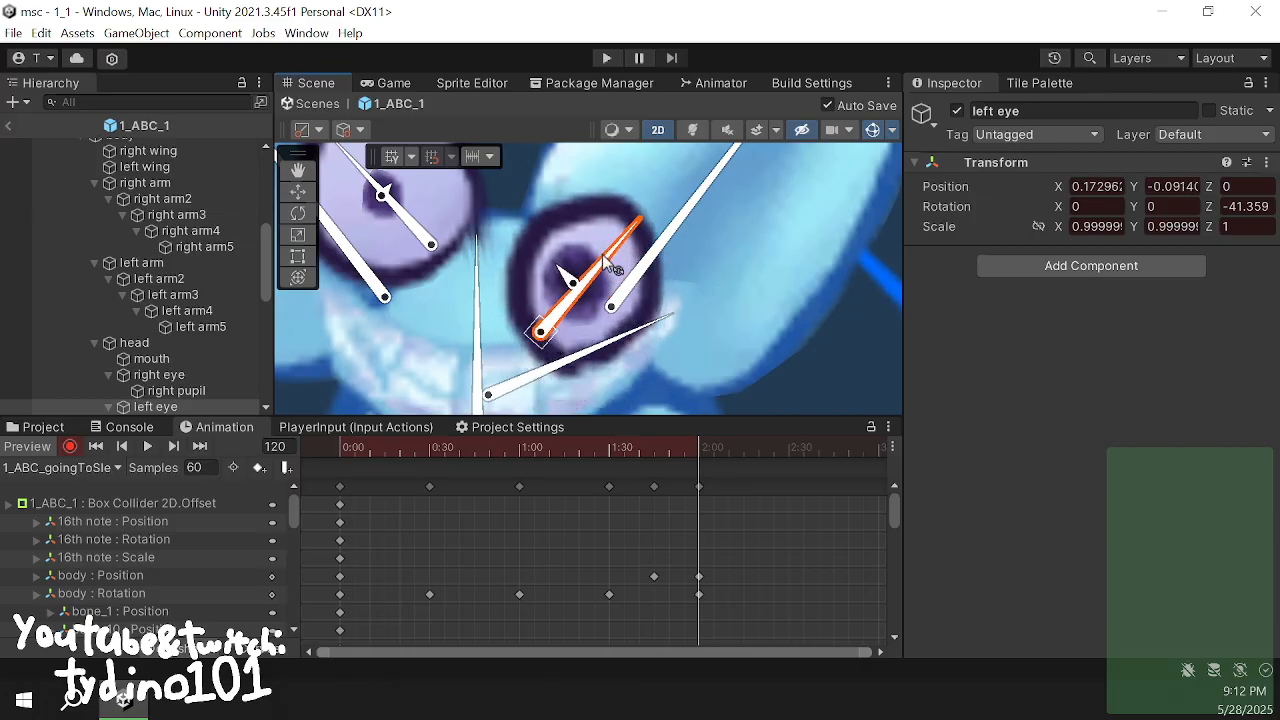
drag(605, 262, 543, 237)
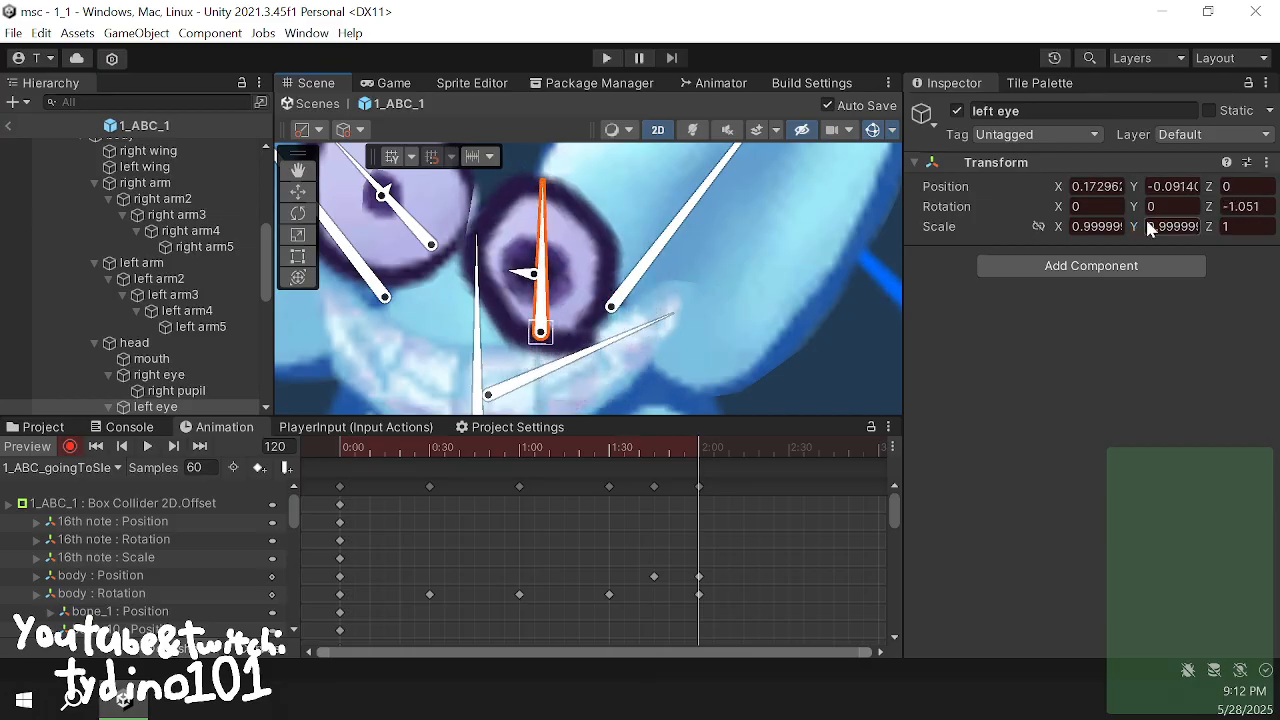
text(0)
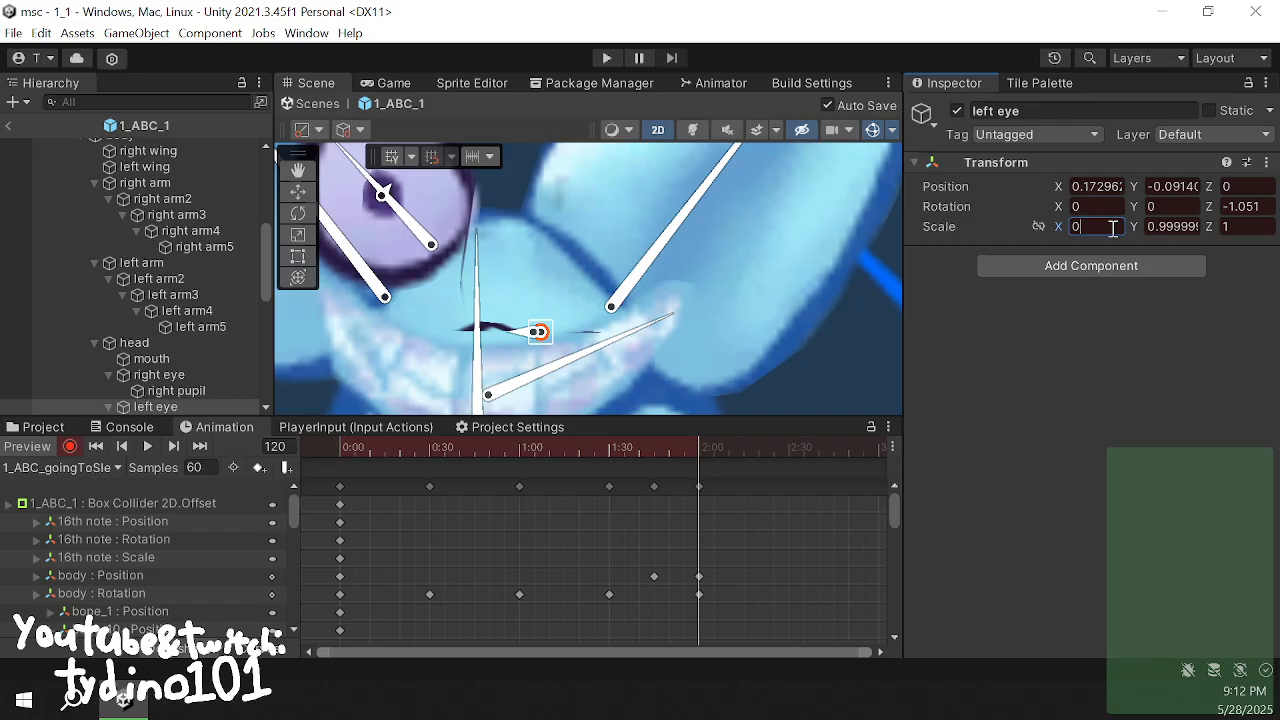
- At frame 120, move the right eye to about X 0.197, Y 0.091, rotate it to about Z -8.87, and set its X scale to 0
drag(417, 240, 418, 318)
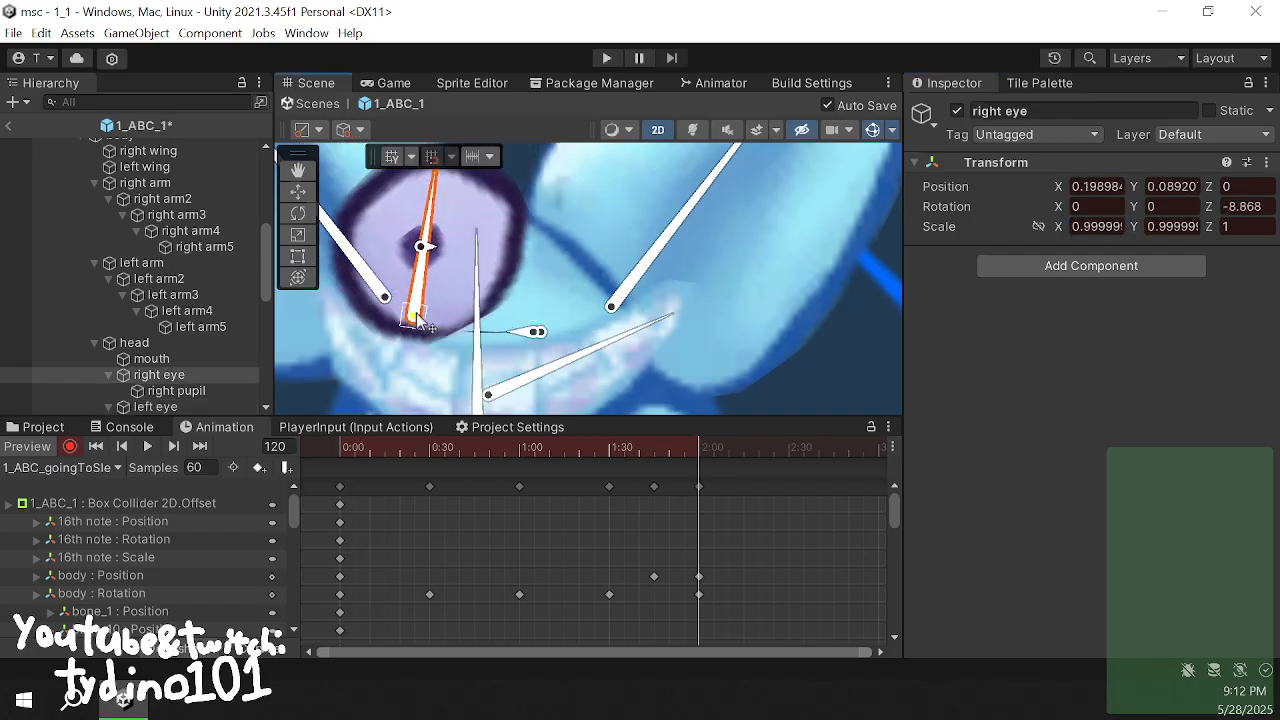
click(1118, 225)
text(0)
scroll(686, 342, down, 4)
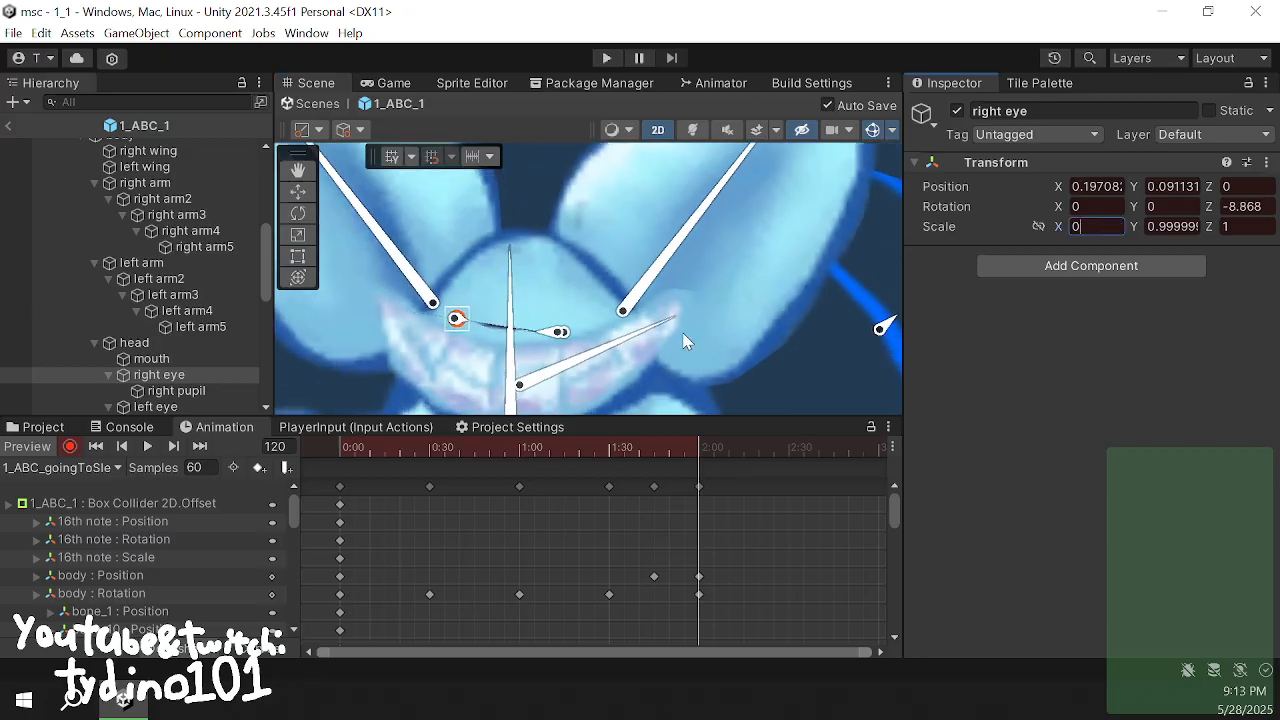
scroll(686, 342, down, 2)
click(768, 365)
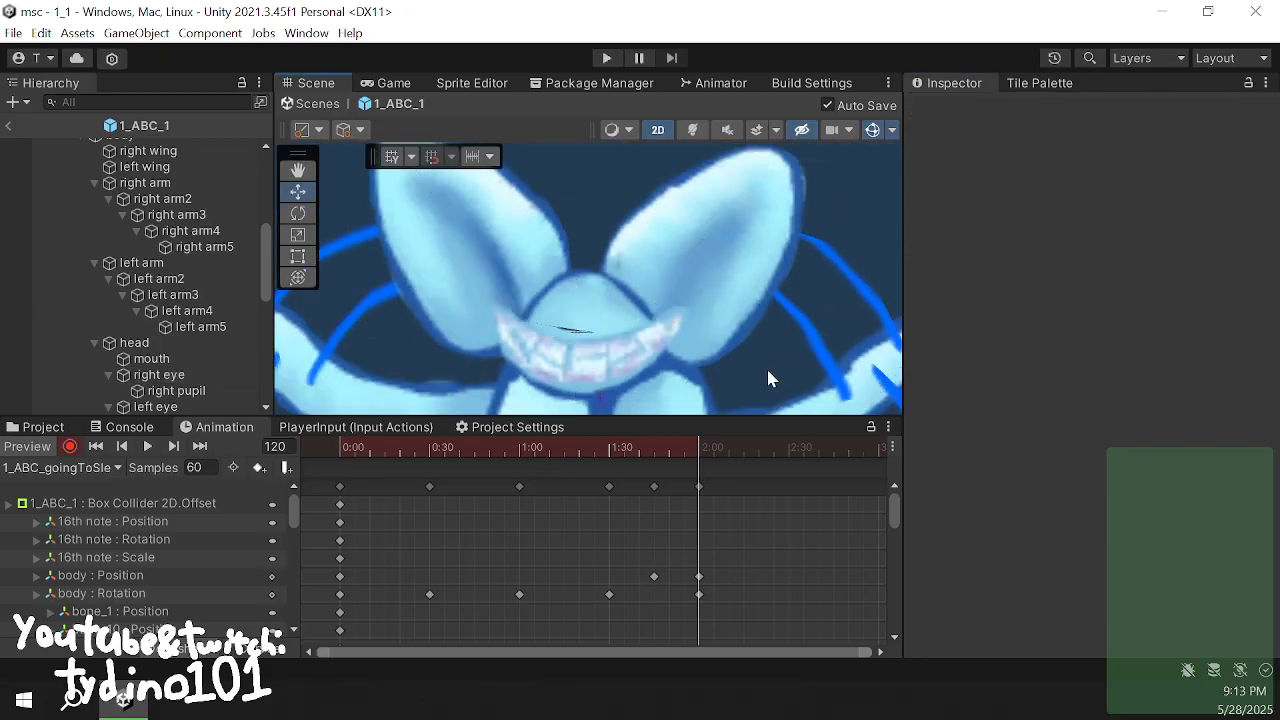
- At frame 40, rotate the right ear to about Z 11.2 and the left ear to about Z -56.6
drag(700, 450, 461, 482)
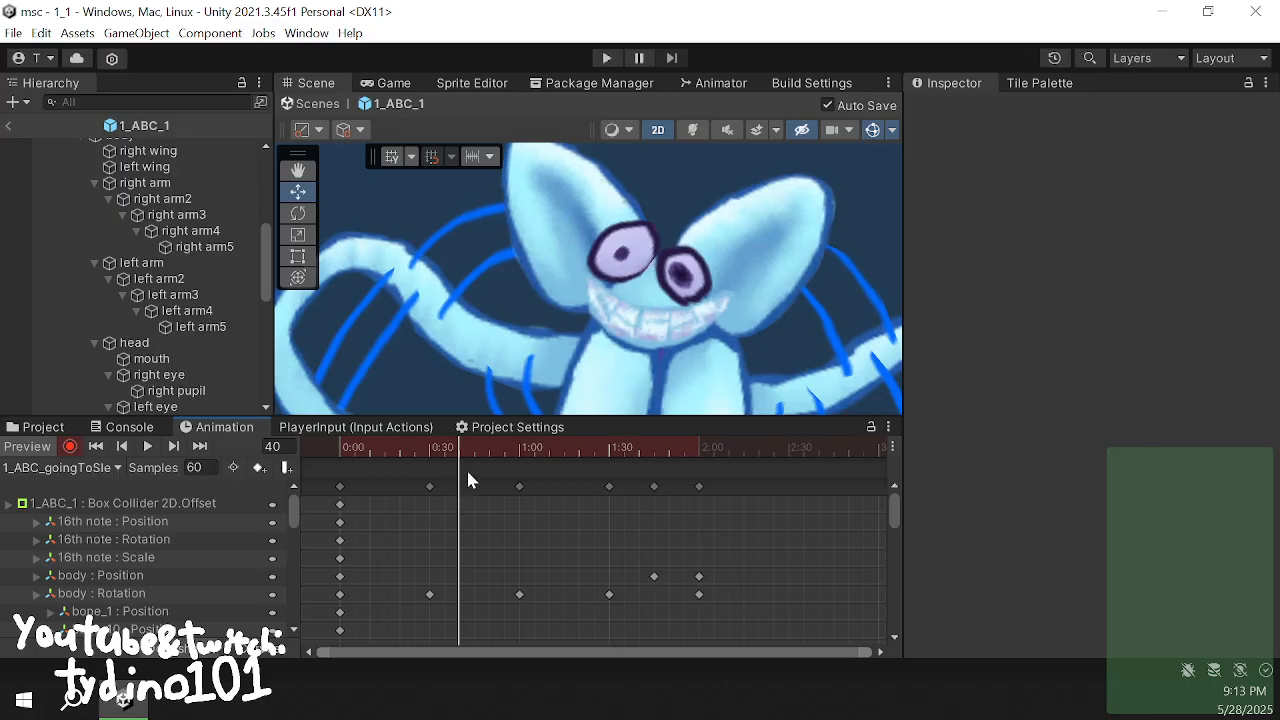
click(614, 305)
drag(573, 191, 617, 185)
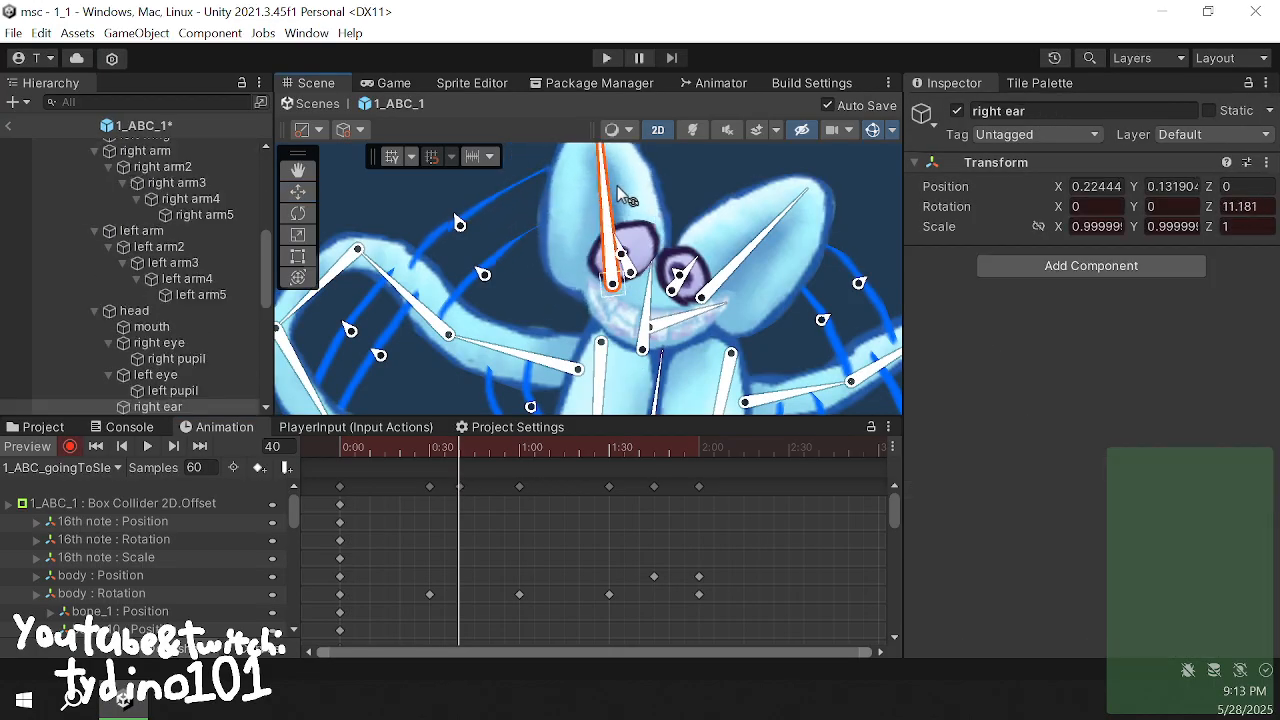
drag(759, 240, 785, 257)
- At frame 100, rotate the right ear to about Z 48.8 and the left ear to about Z -18.1
drag(441, 486, 639, 481)
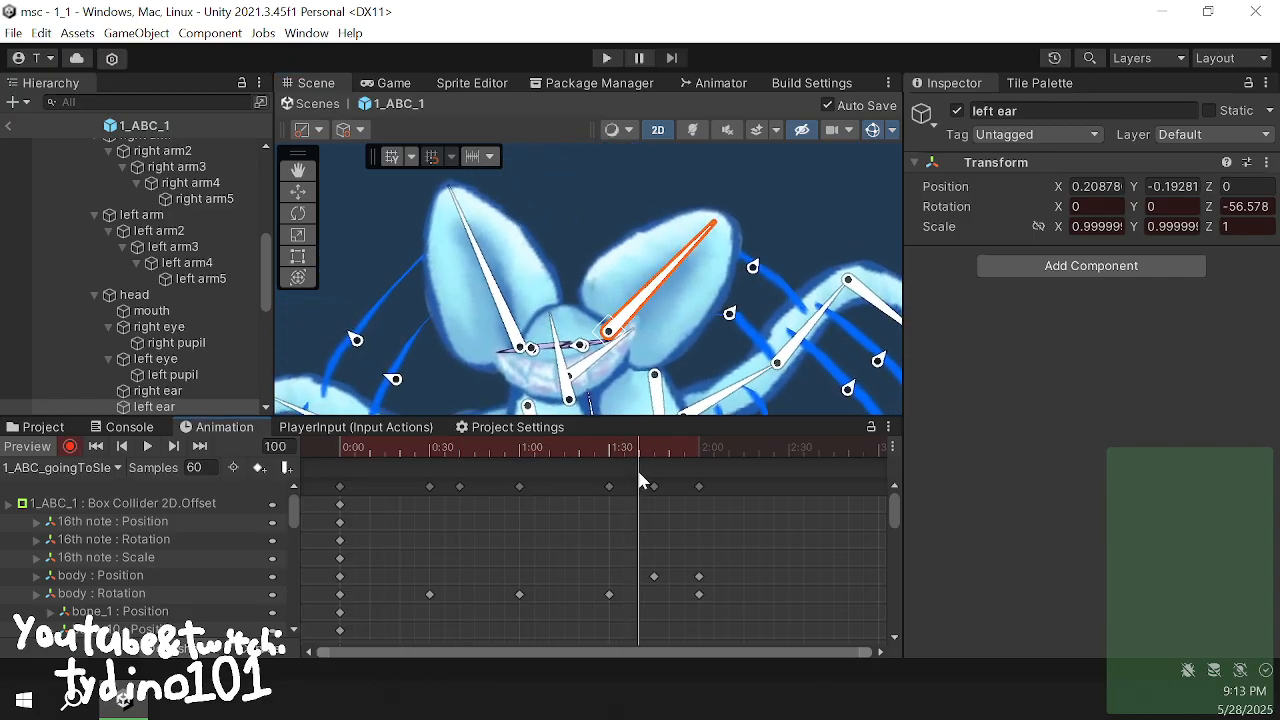
drag(520, 300, 447, 295)
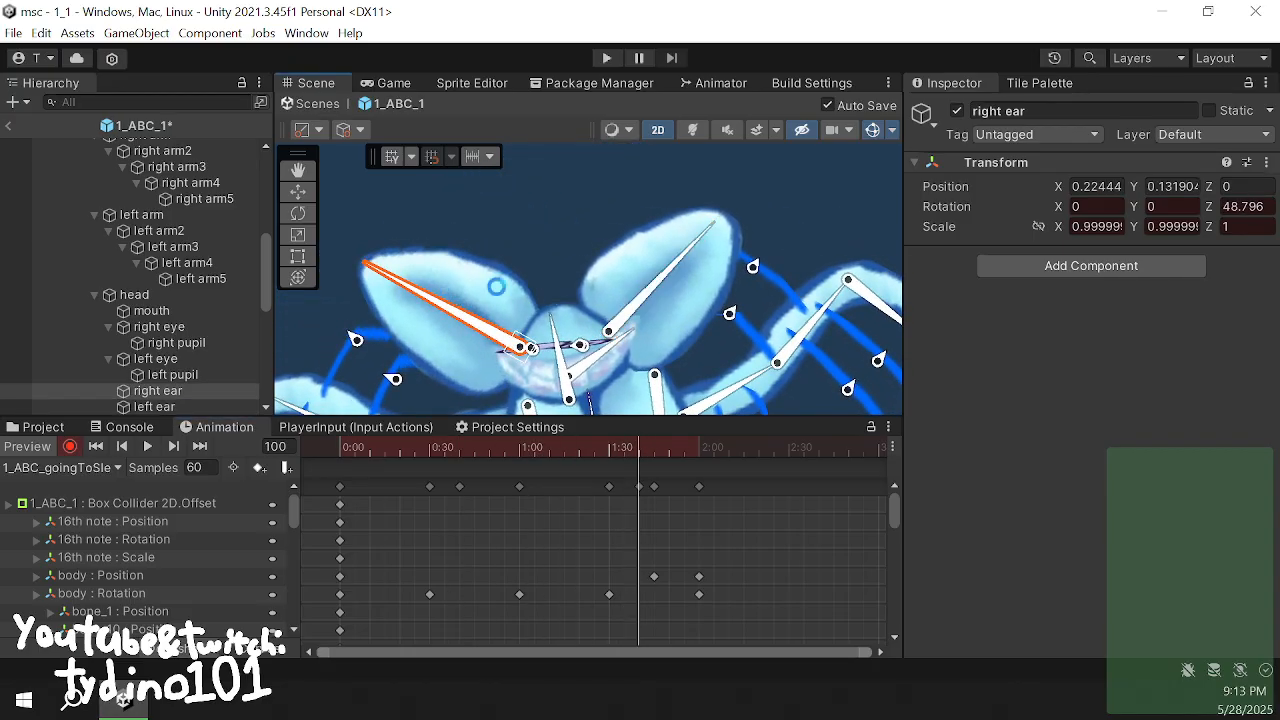
drag(664, 284, 610, 284)
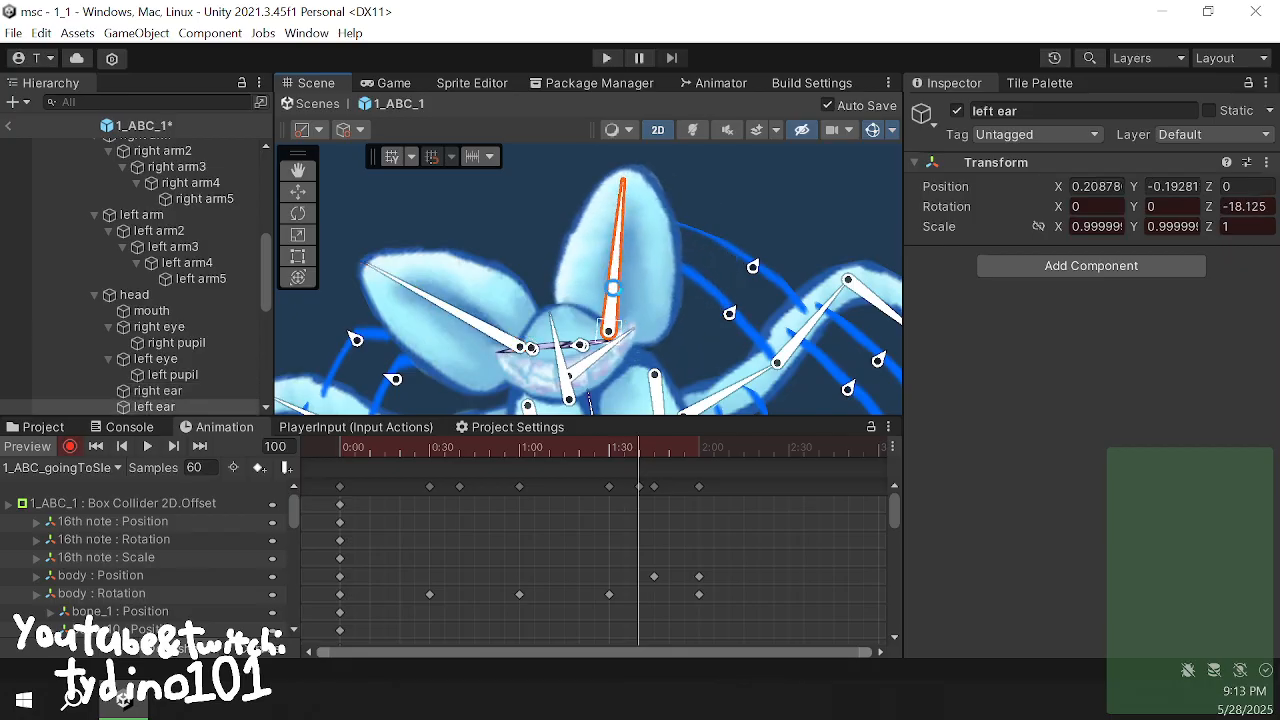
- At frame 120, rotate the right ear and the left ear outward into a drooping pose
click(665, 457)
drag(665, 457, 696, 457)
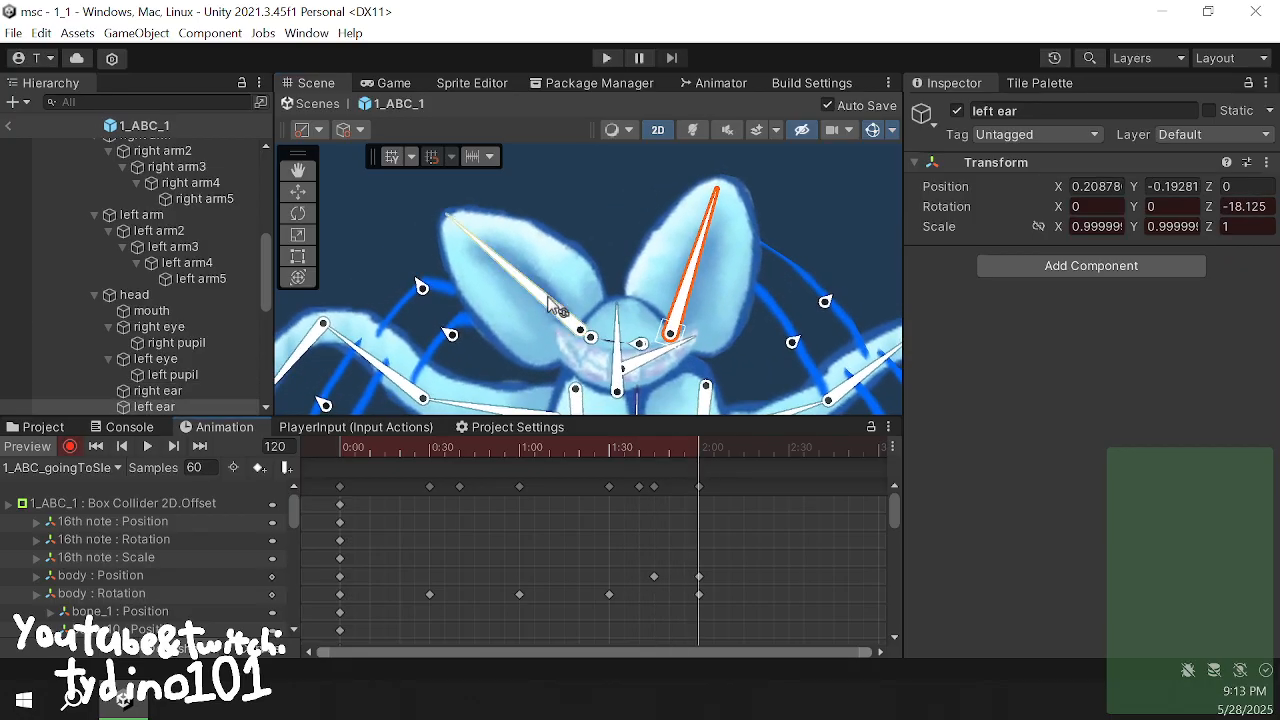
click(515, 295)
drag(515, 296, 522, 300)
drag(709, 239, 775, 280)
click(579, 228)
middle_drag(632, 304, 626, 237)
scroll(505, 296, down, 5)
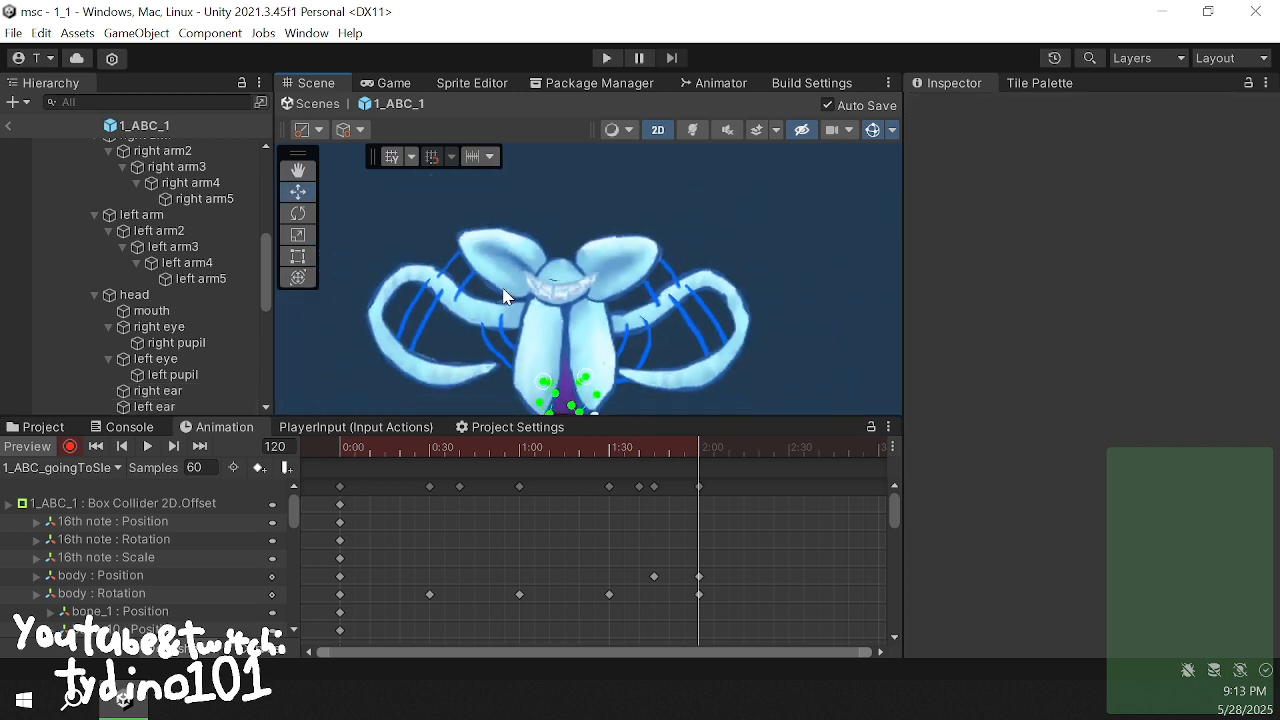
- At frame 45, curl the right arm, rotating right arm2 to about Z -94.9, right arm3 to about Z 108.9 and right arm5 to about Z 110.7
drag(703, 457, 473, 564)
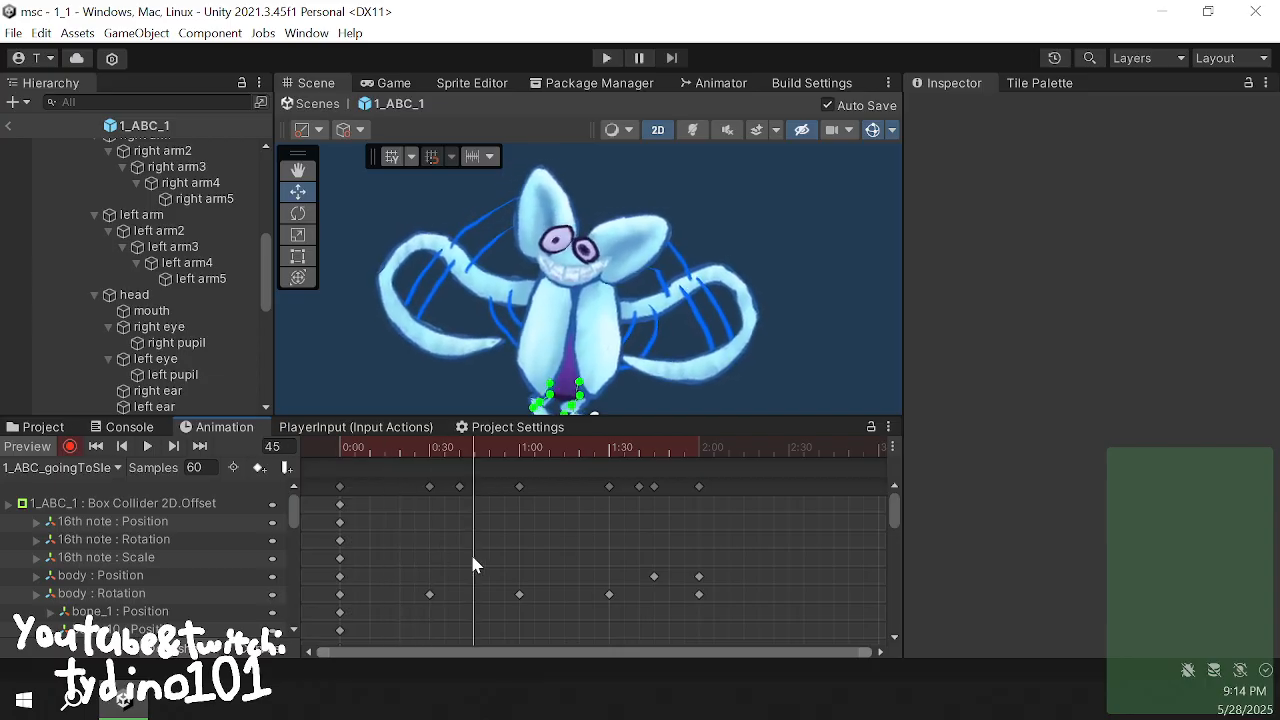
click(490, 325)
scroll(515, 290, up, 8)
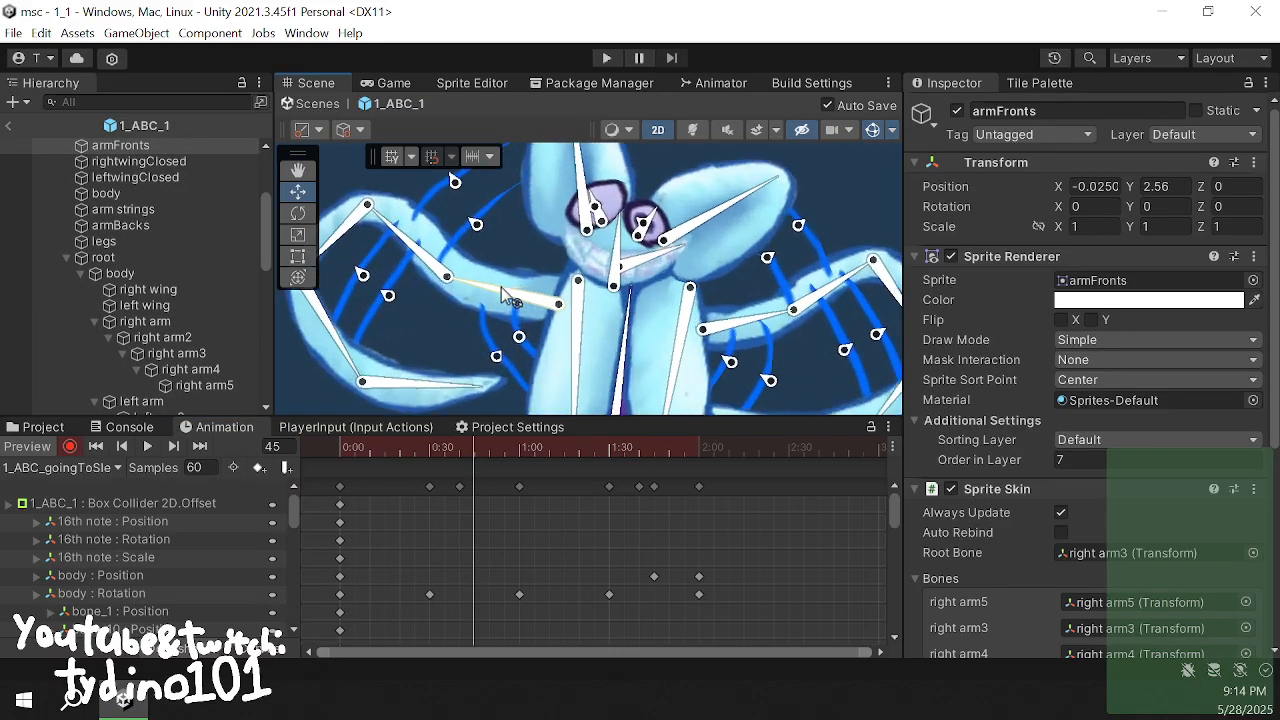
click(484, 297)
drag(484, 297, 453, 268)
click(420, 290)
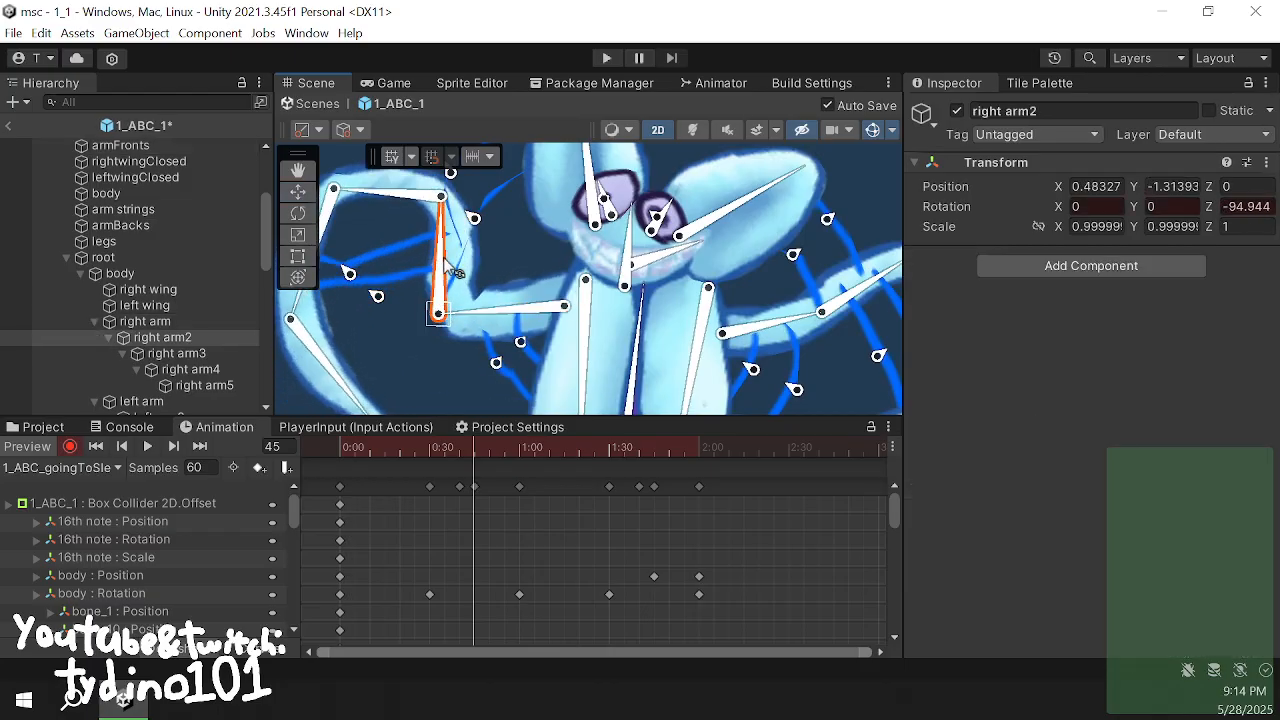
drag(394, 182, 366, 244)
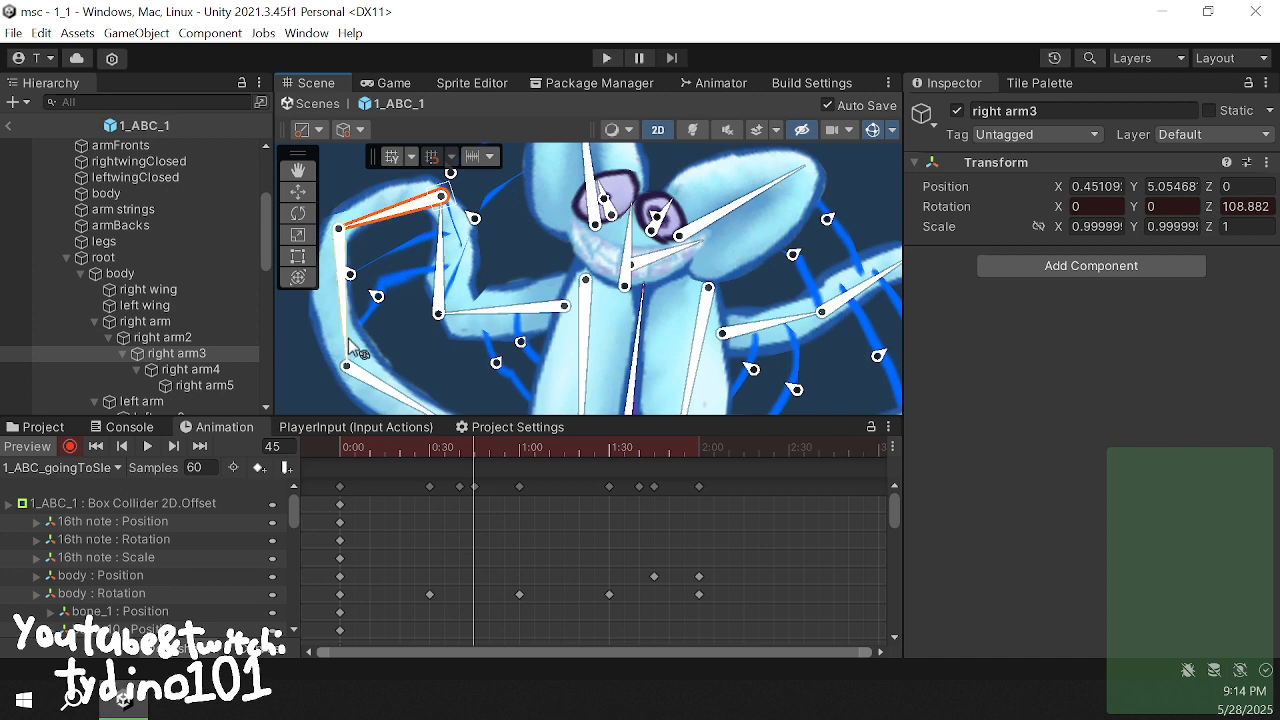
drag(350, 346, 381, 348)
drag(463, 390, 440, 322)
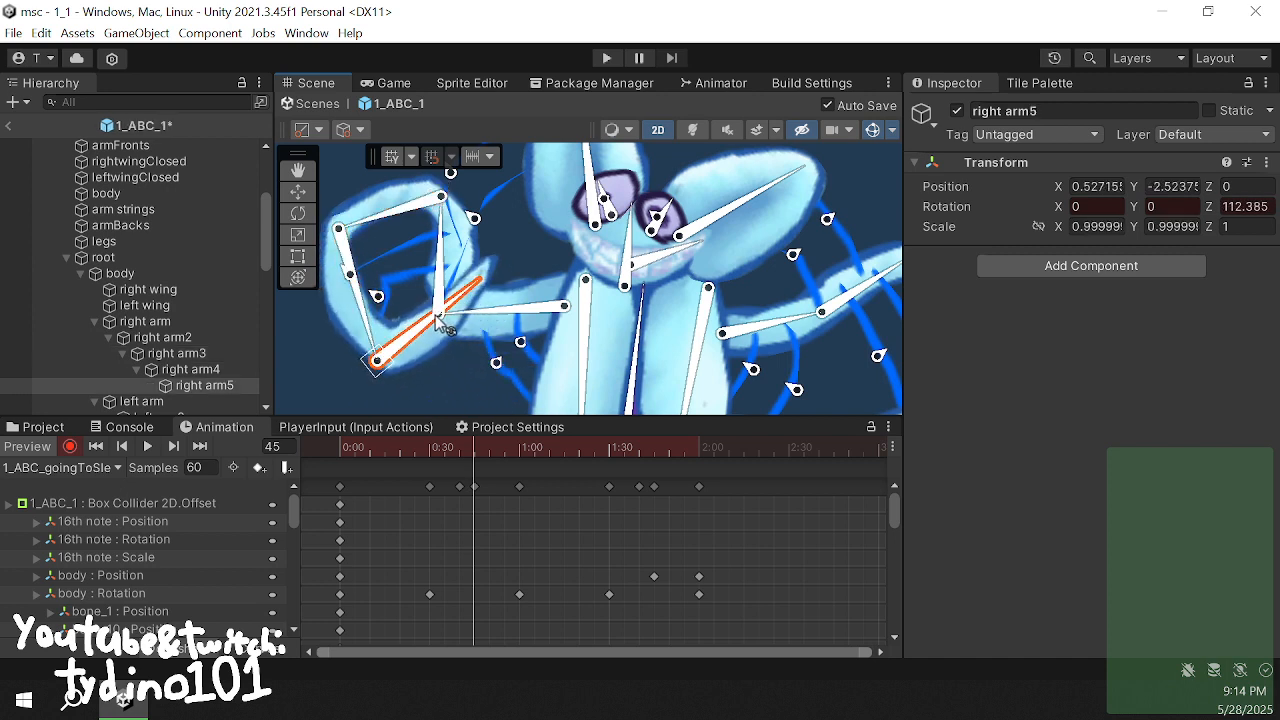
scroll(457, 316, up, 3)
scroll(612, 300, down, 5)
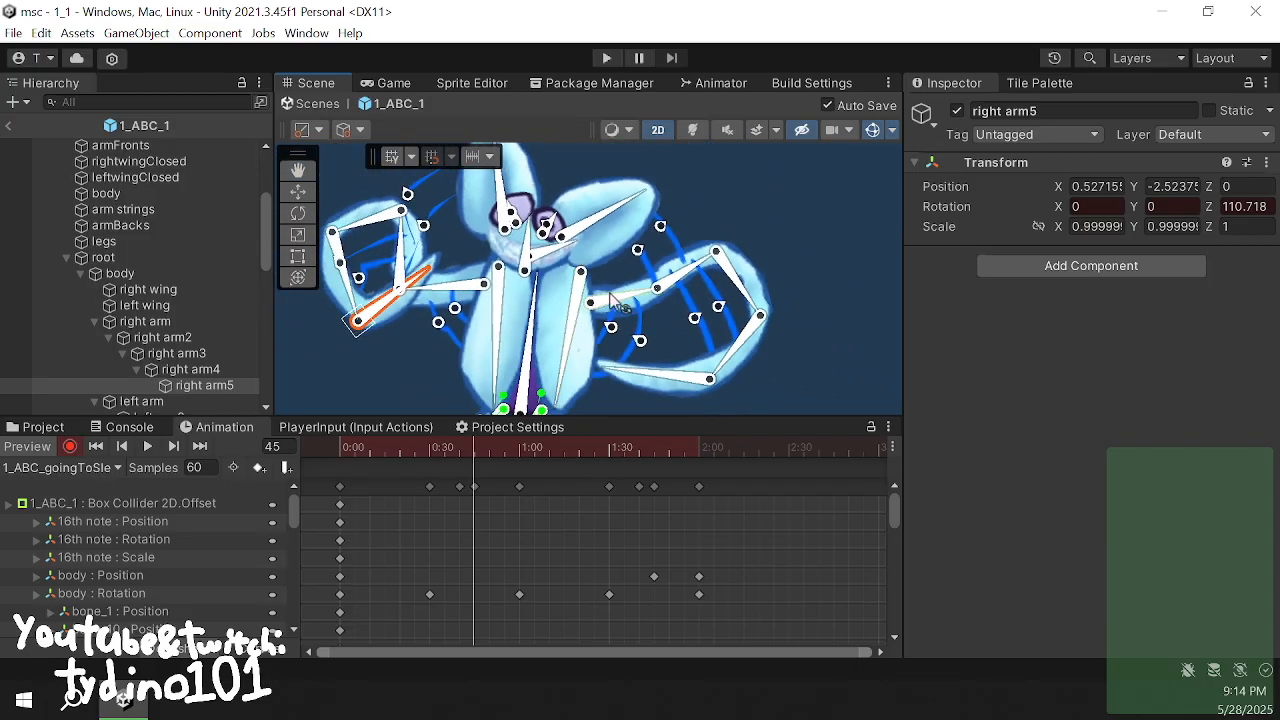
- At frame 45, curl the left arm with left arm at about Z -100.7, left arm2 about 99.8 and left arm5 about -97.0, and save
drag(622, 300, 634, 322)
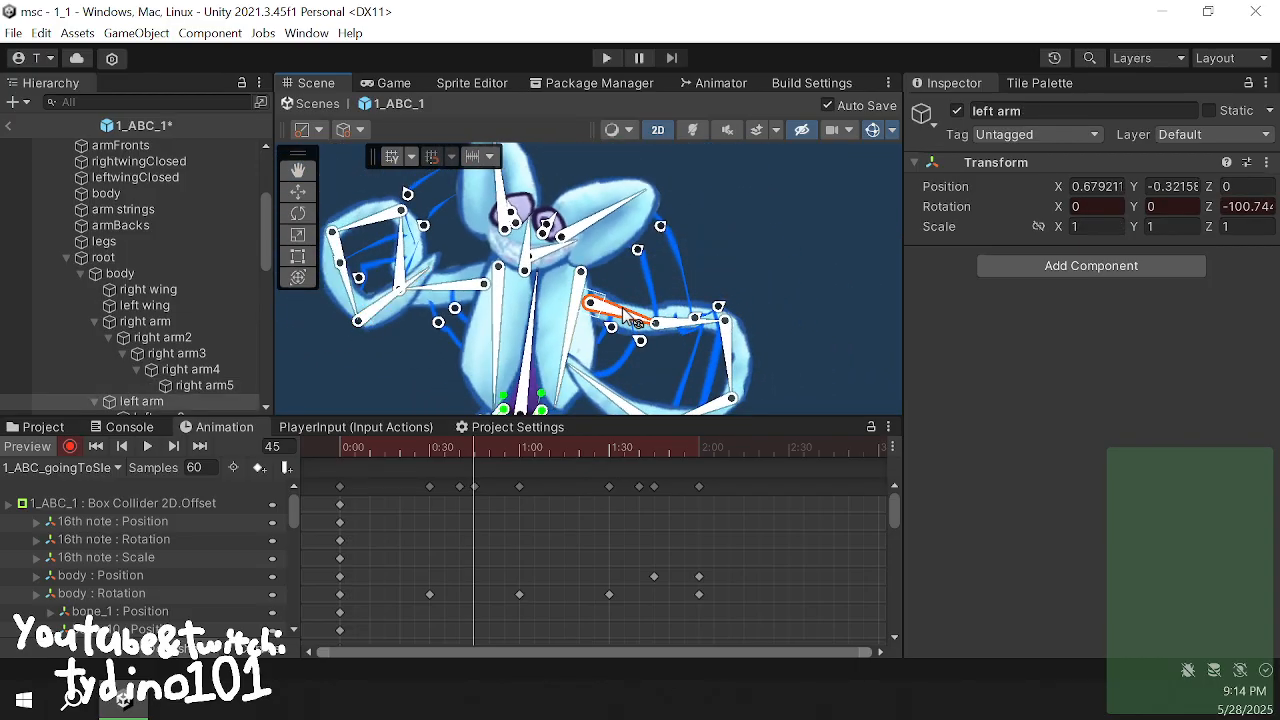
drag(676, 336, 657, 314)
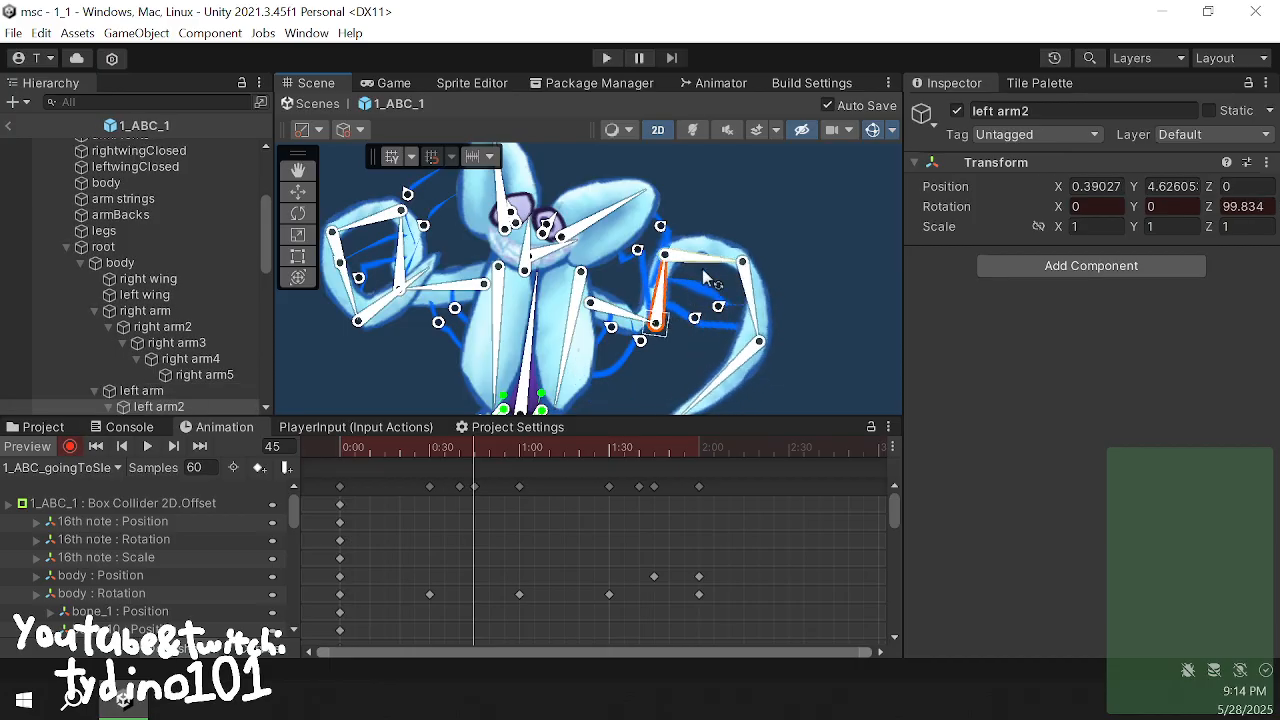
drag(705, 278, 652, 325)
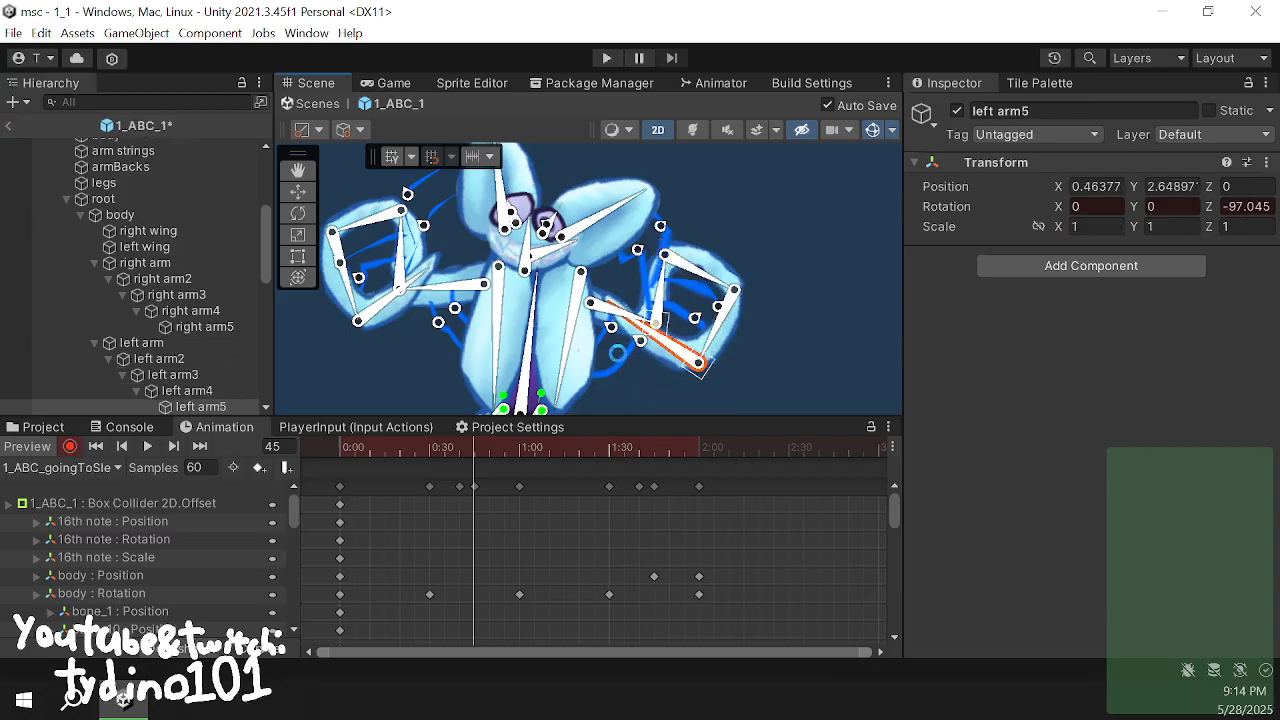
key(ctrl+s)
click(645, 405)
- At frame 120, extend the left arm outward, rotating left arm2 to about Z 63.0 and left arm3 to about Z -11.1
drag(561, 437, 699, 528)
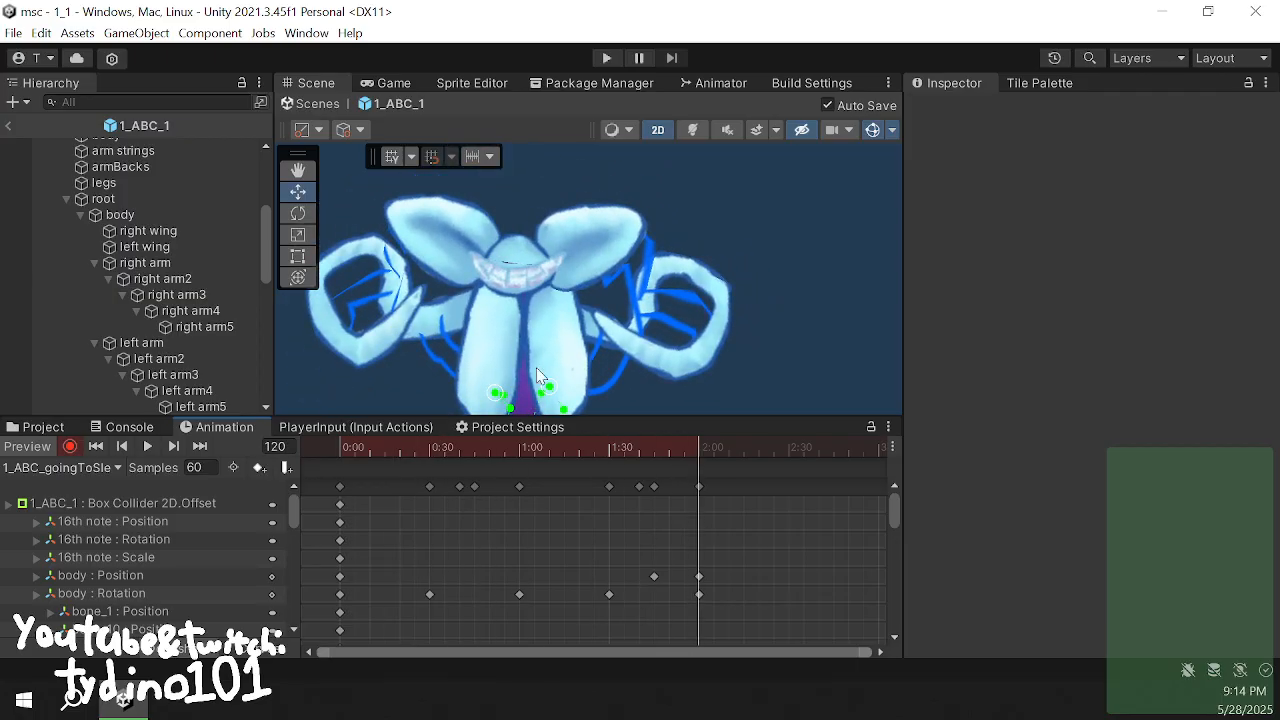
click(580, 314)
click(620, 332)
drag(600, 325, 722, 326)
drag(797, 338, 813, 326)
drag(806, 375, 831, 376)
middle_drag(831, 376, 762, 285)
drag(675, 205, 679, 212)
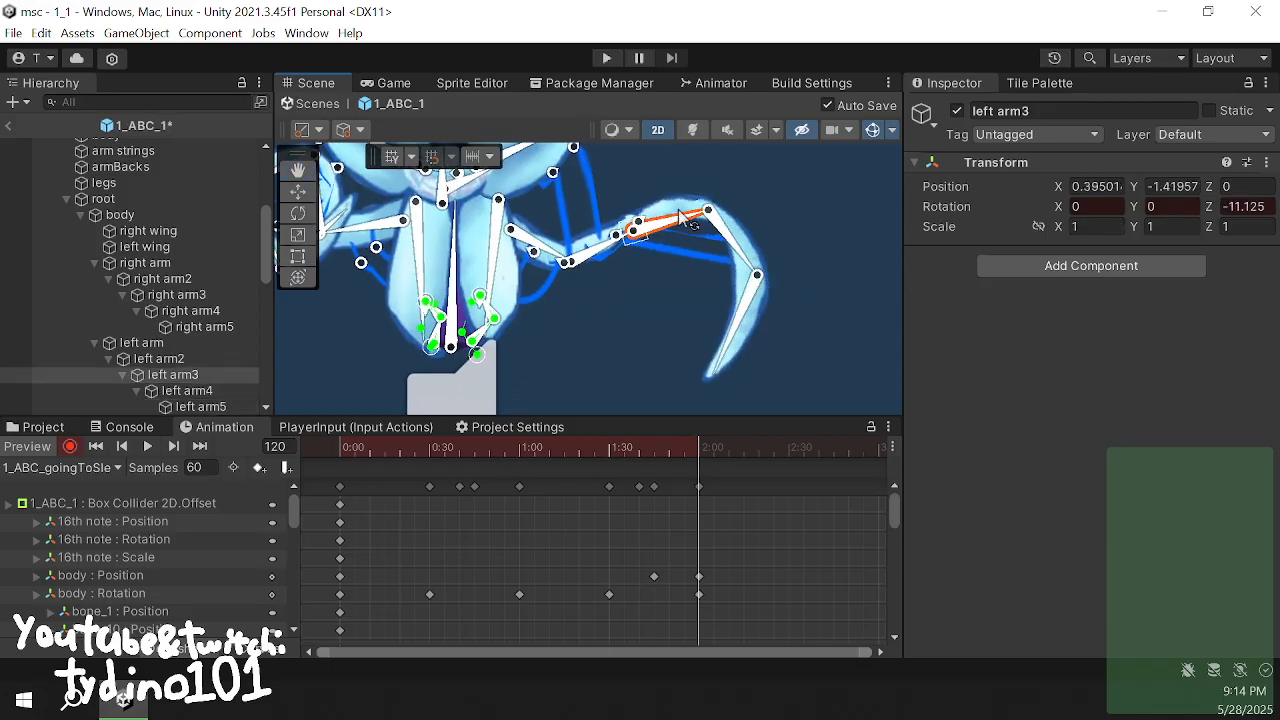
scroll(778, 210, down, 5)
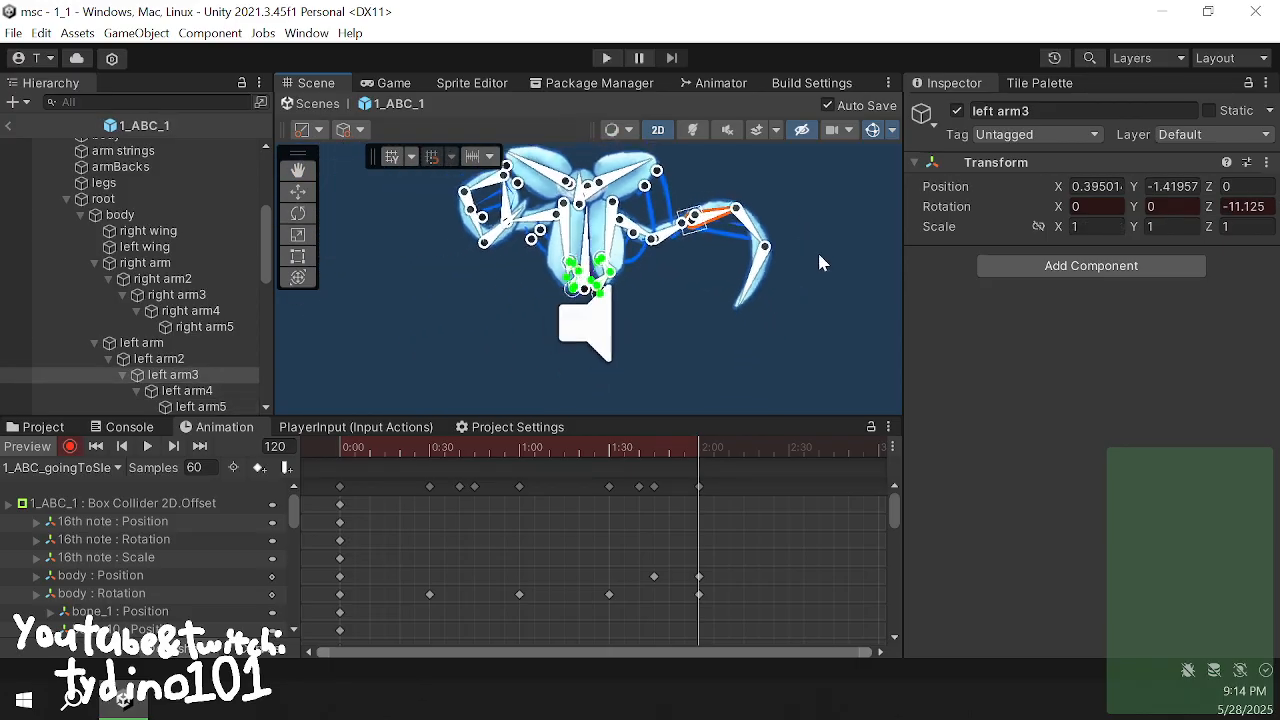
click(817, 250)
- Reopen the 1_ABC_1 prefab from the scene and resume recording on the 1_ABC_goingToSleep clip
click(8, 125)
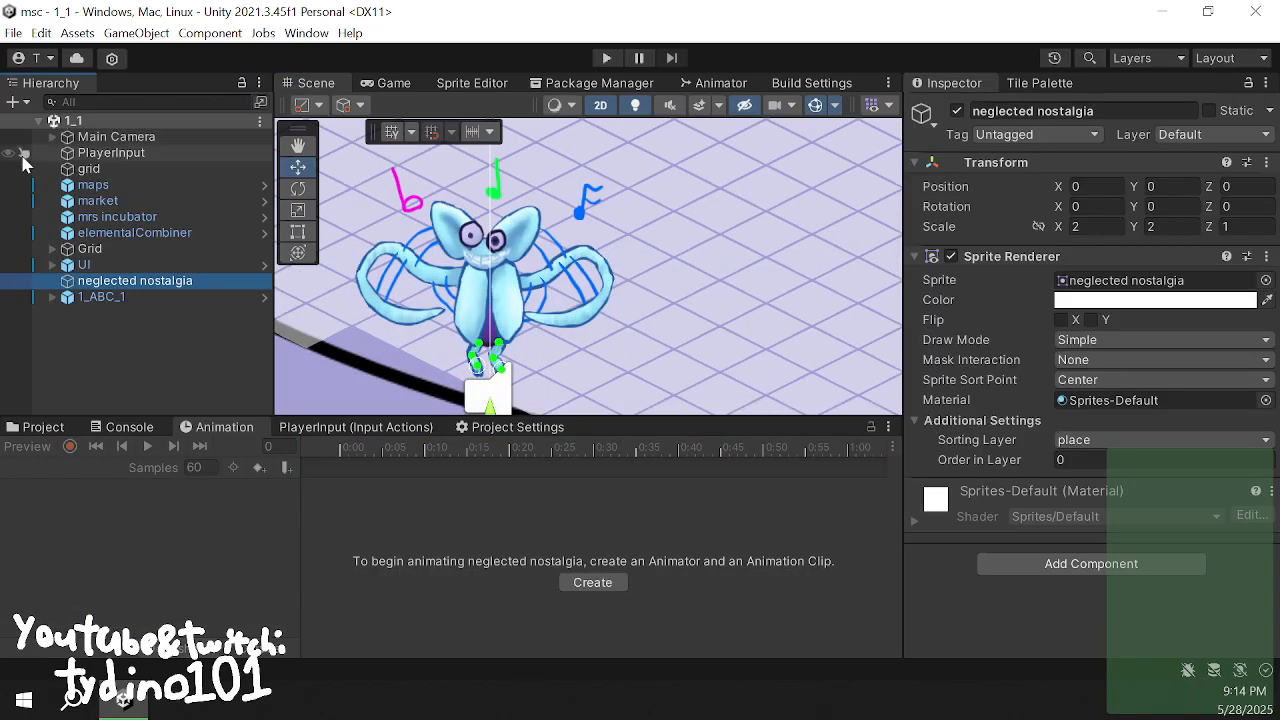
click(265, 297)
click(77, 467)
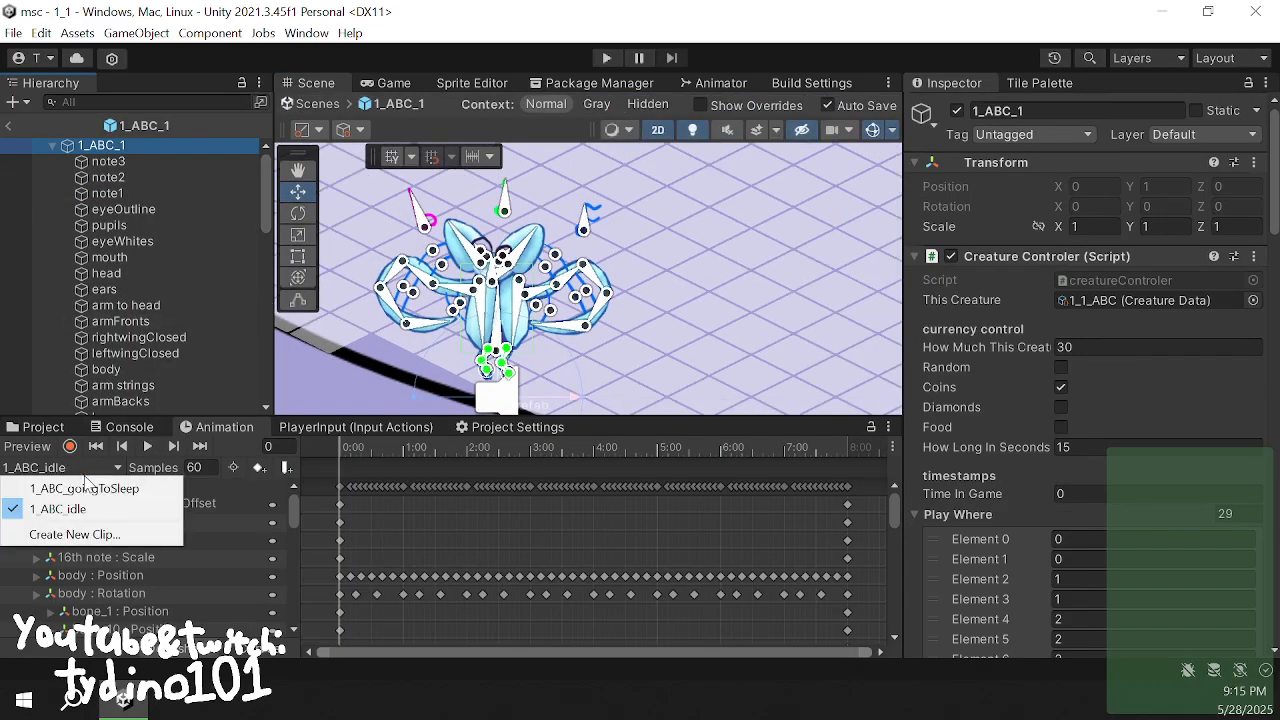
click(60, 491)
click(70, 446)
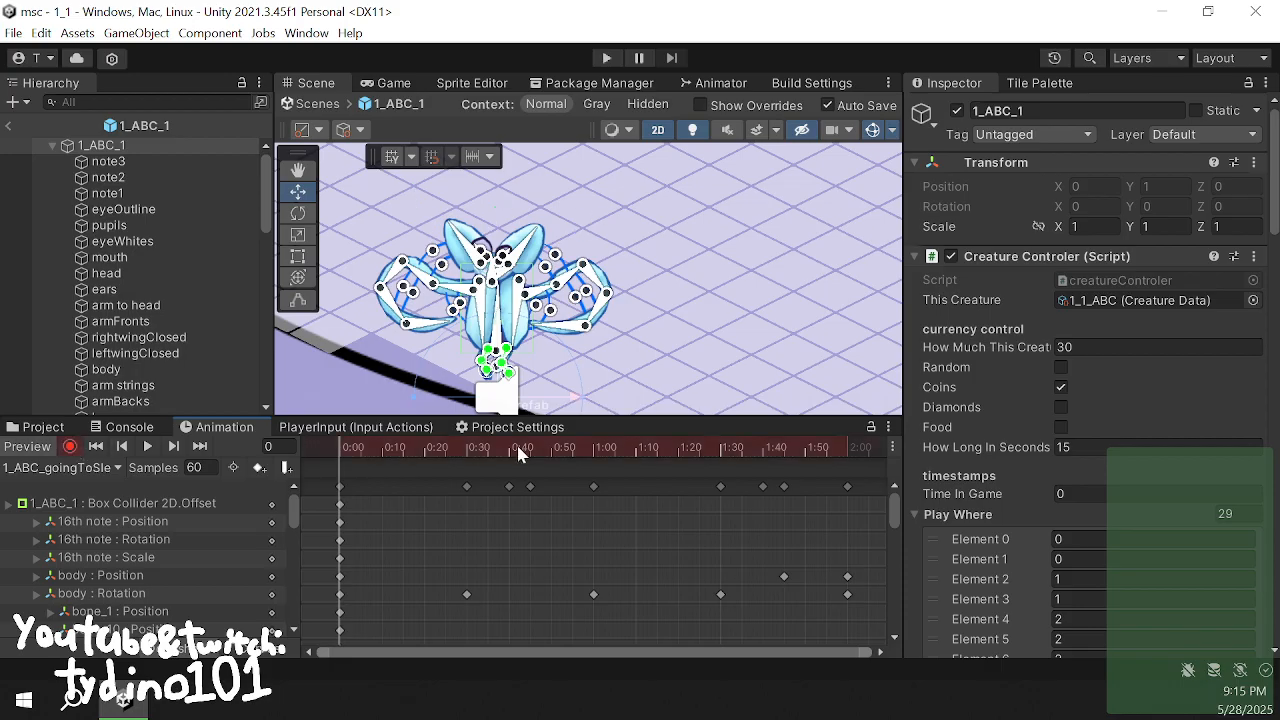
- At frame 120, bend the left arm into a drooping curve, with left arm2 at about Z 70.5 and left arm5 at about Z -61.7
click(200, 446)
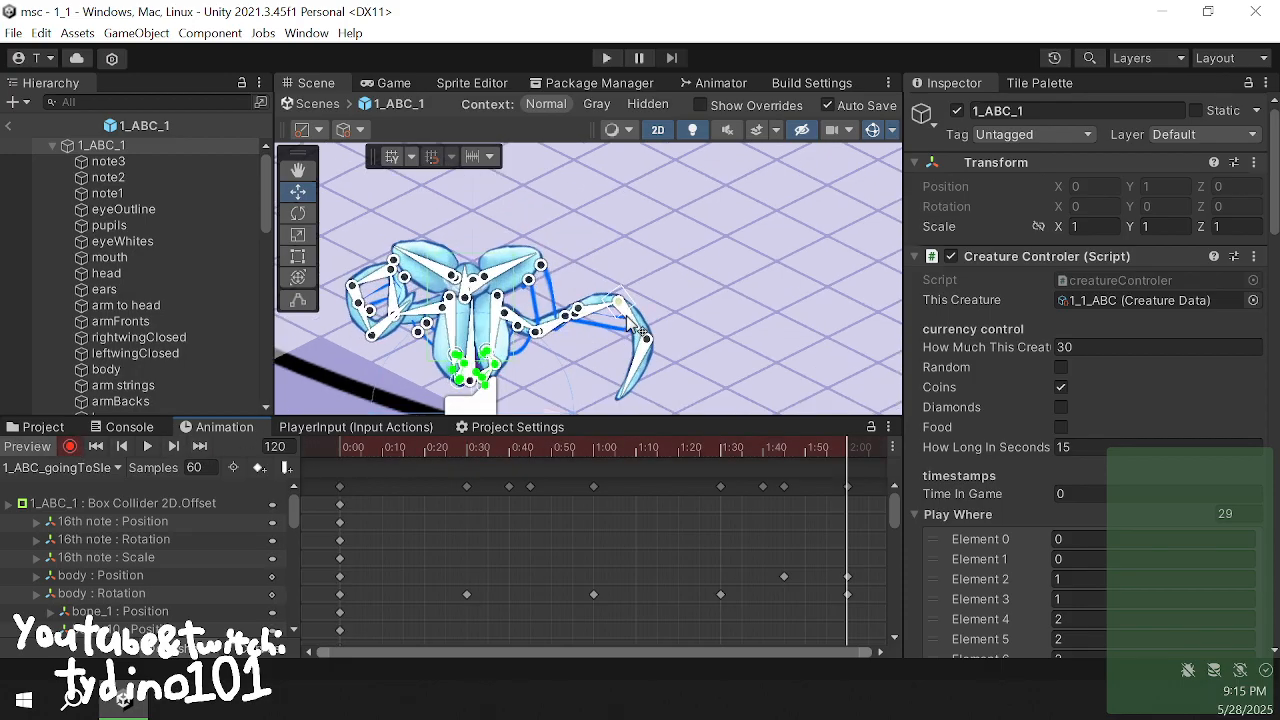
middle_drag(735, 308, 786, 269)
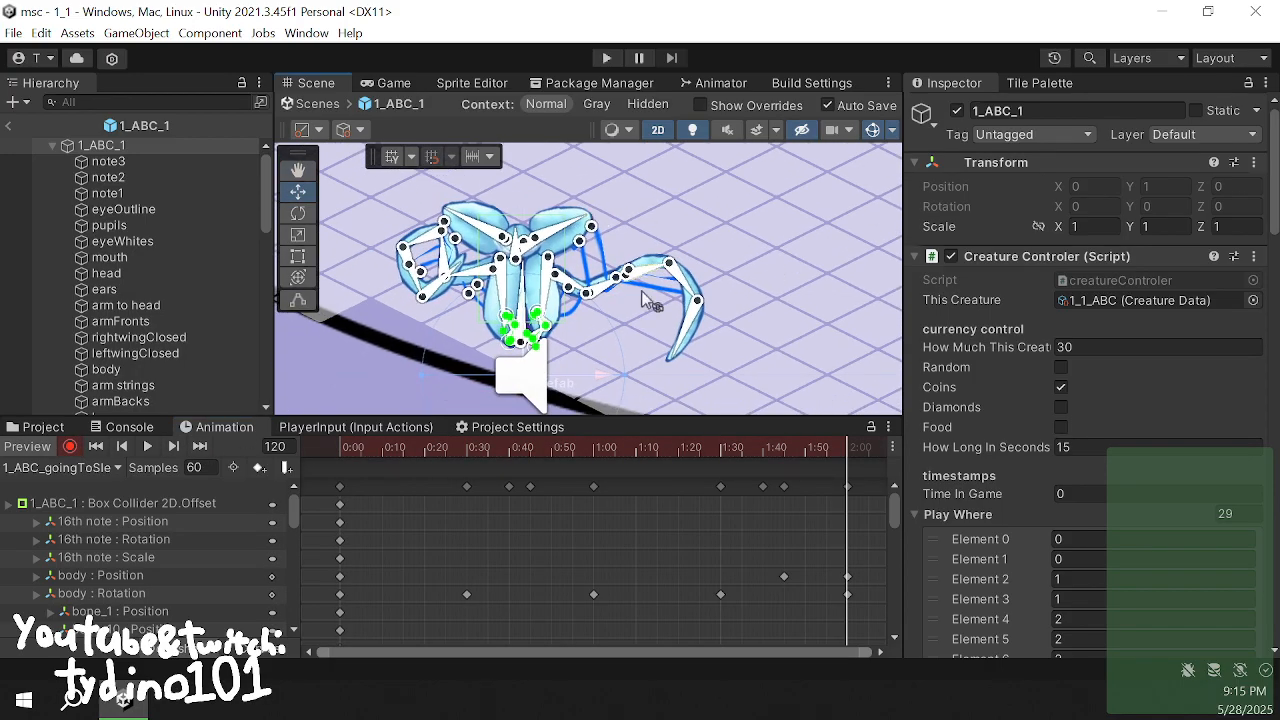
scroll(641, 290, up, 8)
click(587, 284)
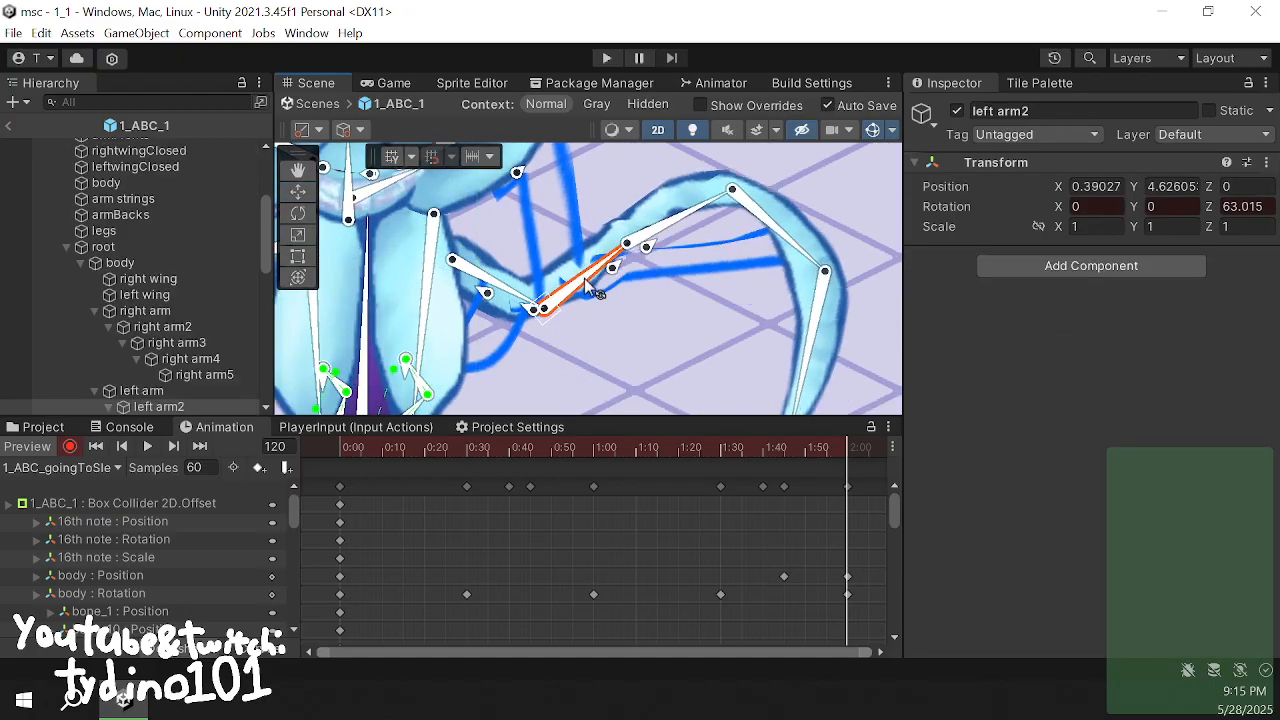
drag(587, 284, 582, 276)
middle_drag(670, 261, 657, 206)
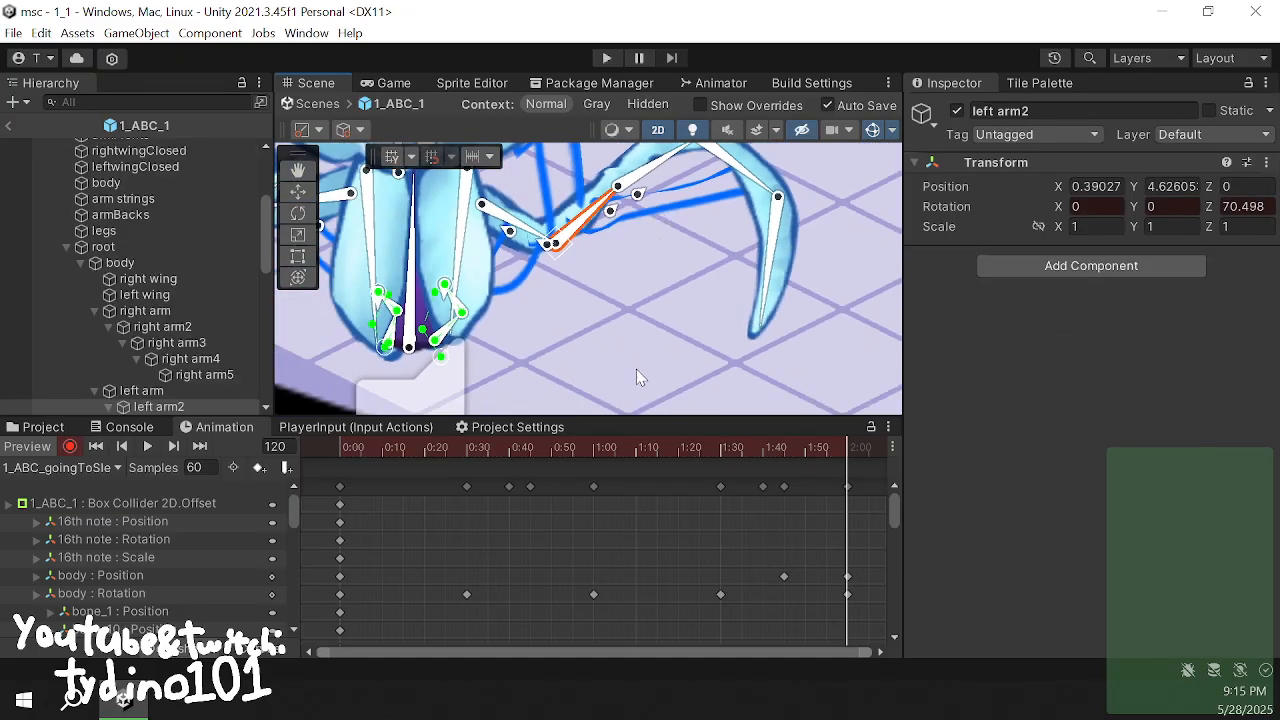
drag(686, 190, 618, 339)
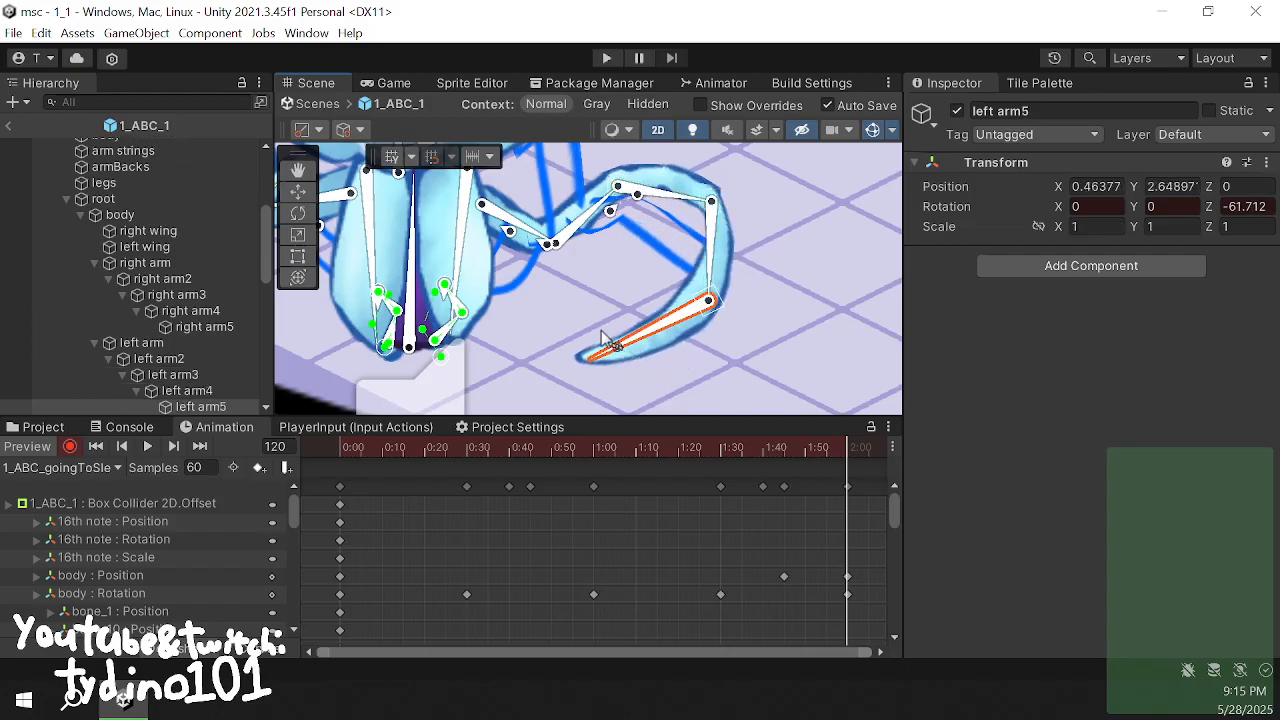
middle_drag(602, 334, 685, 322)
scroll(681, 320, down, 3)
scroll(683, 335, down, 2)
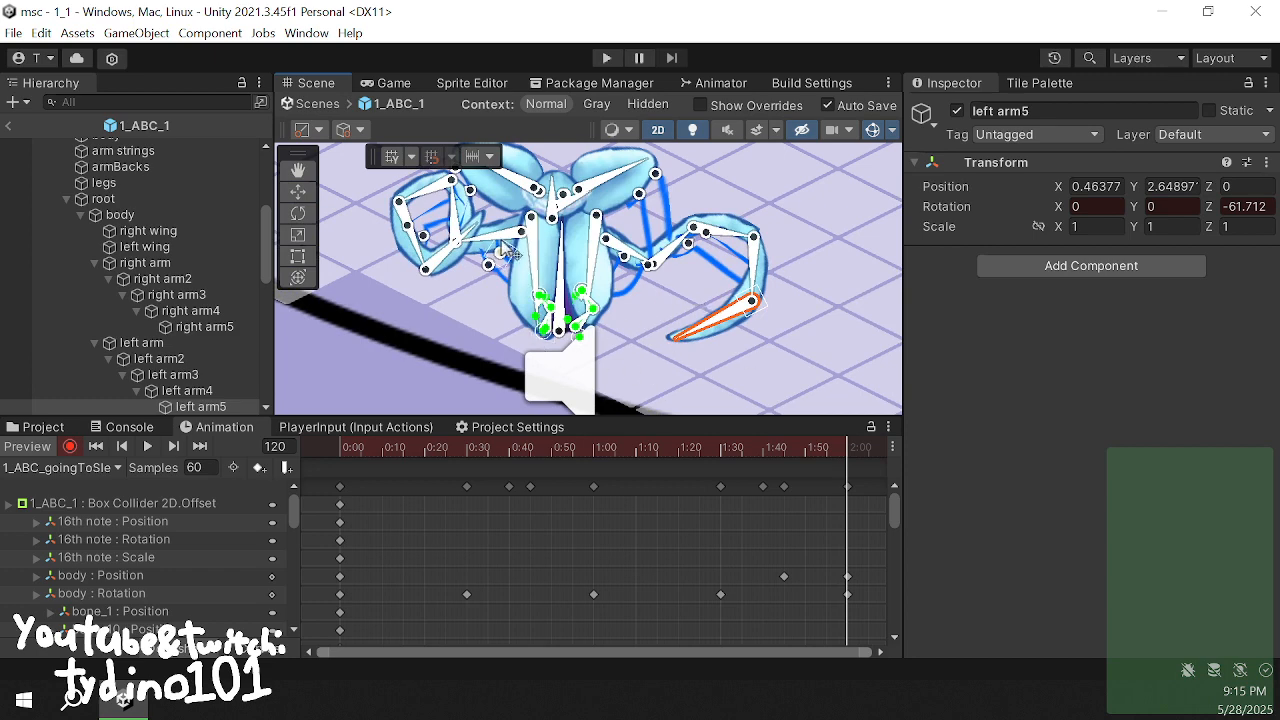
- At frame 120, droop the right arm to mirror the left, with right arm2 at about Z -52.3, right arm3 about 59.5 and right arm5 about 71.2
scroll(507, 250, up, 5)
drag(527, 267, 405, 277)
scroll(403, 270, down, 5)
middle_drag(403, 270, 399, 242)
drag(356, 258, 347, 259)
drag(400, 297, 437, 345)
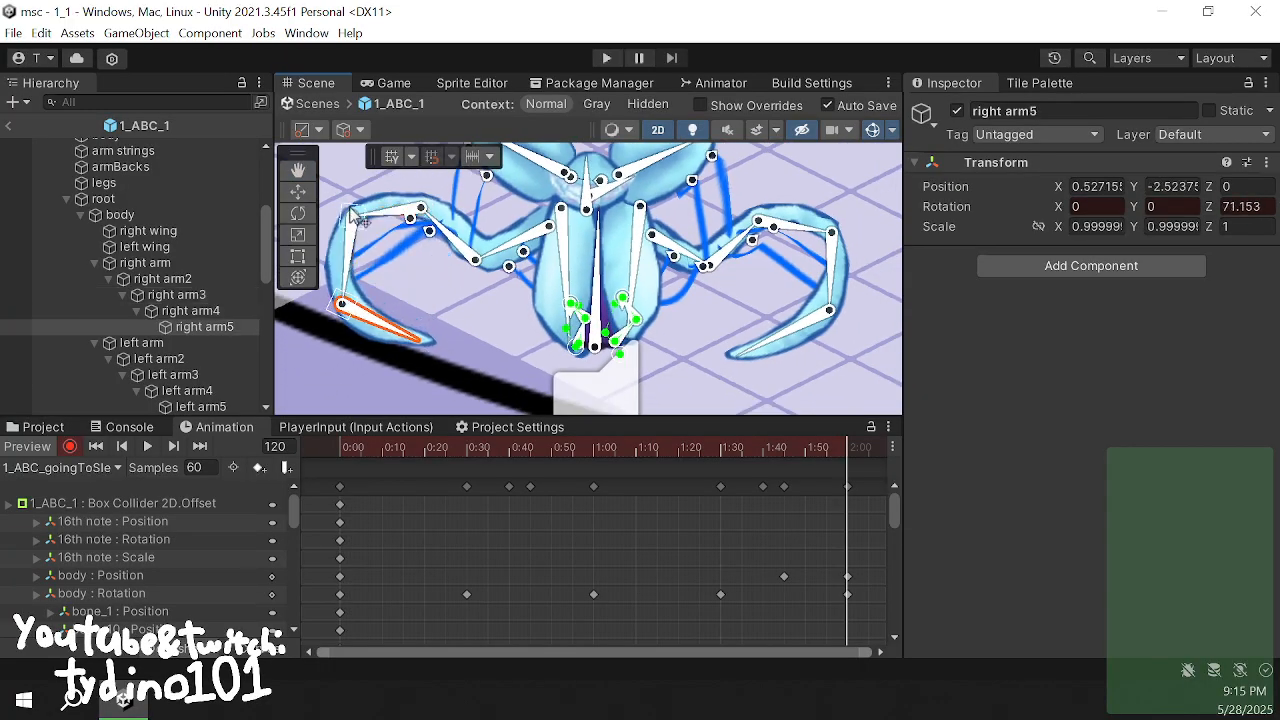
drag(396, 225, 374, 227)
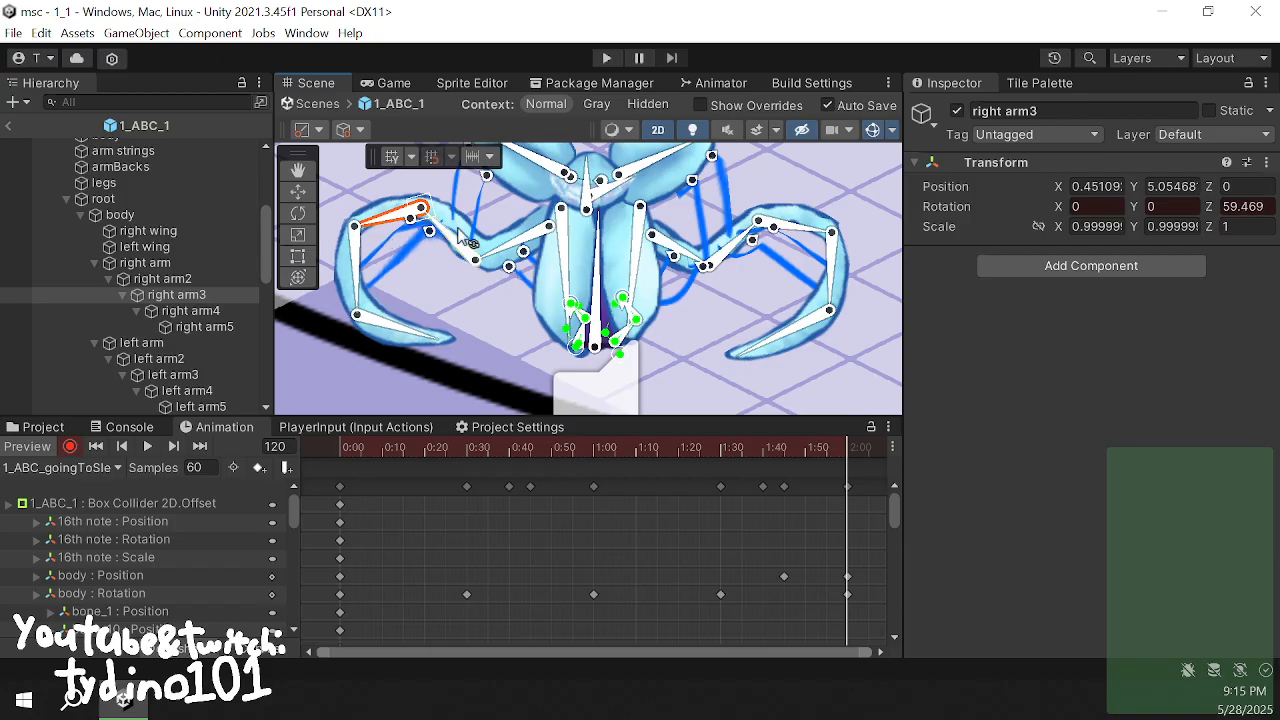
click(460, 250)
drag(448, 241, 449, 242)
scroll(490, 314, down, 6)
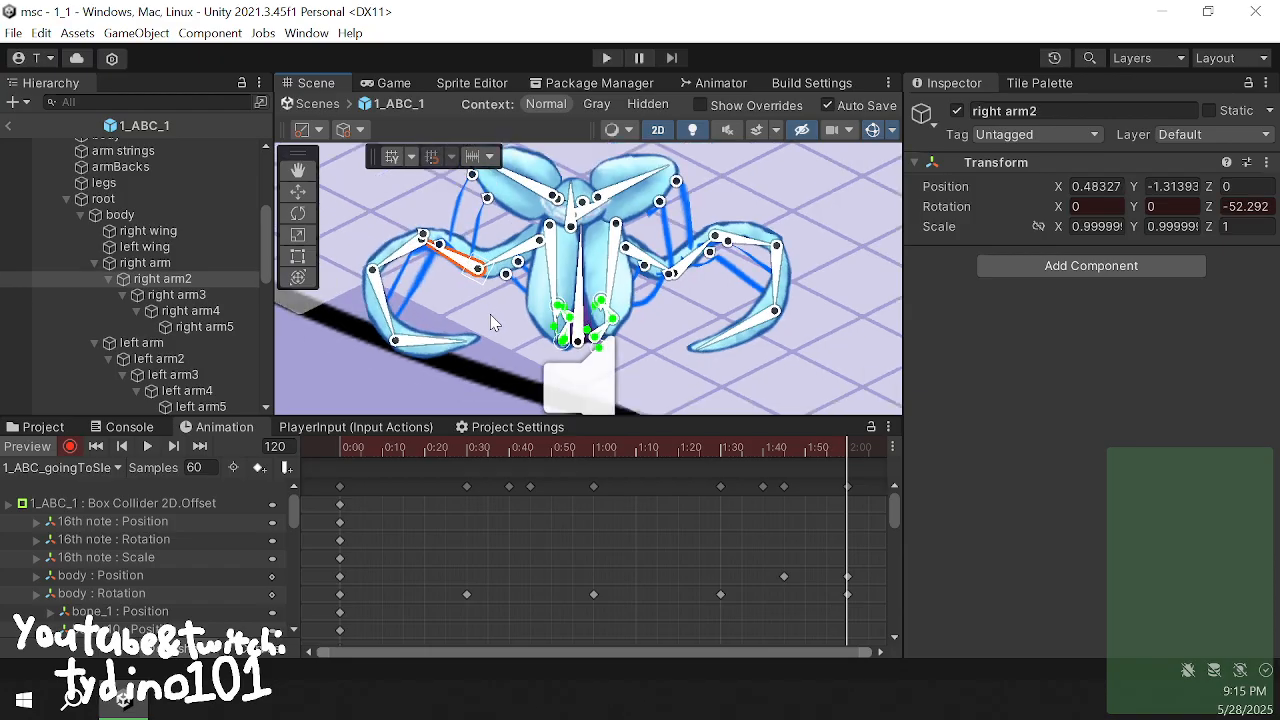
click(666, 364)
- At frame 45, swing both wings outward to expose the body, rotating the left wing to about Z 202.3
drag(843, 446, 532, 558)
click(542, 251)
scroll(545, 251, up, 2)
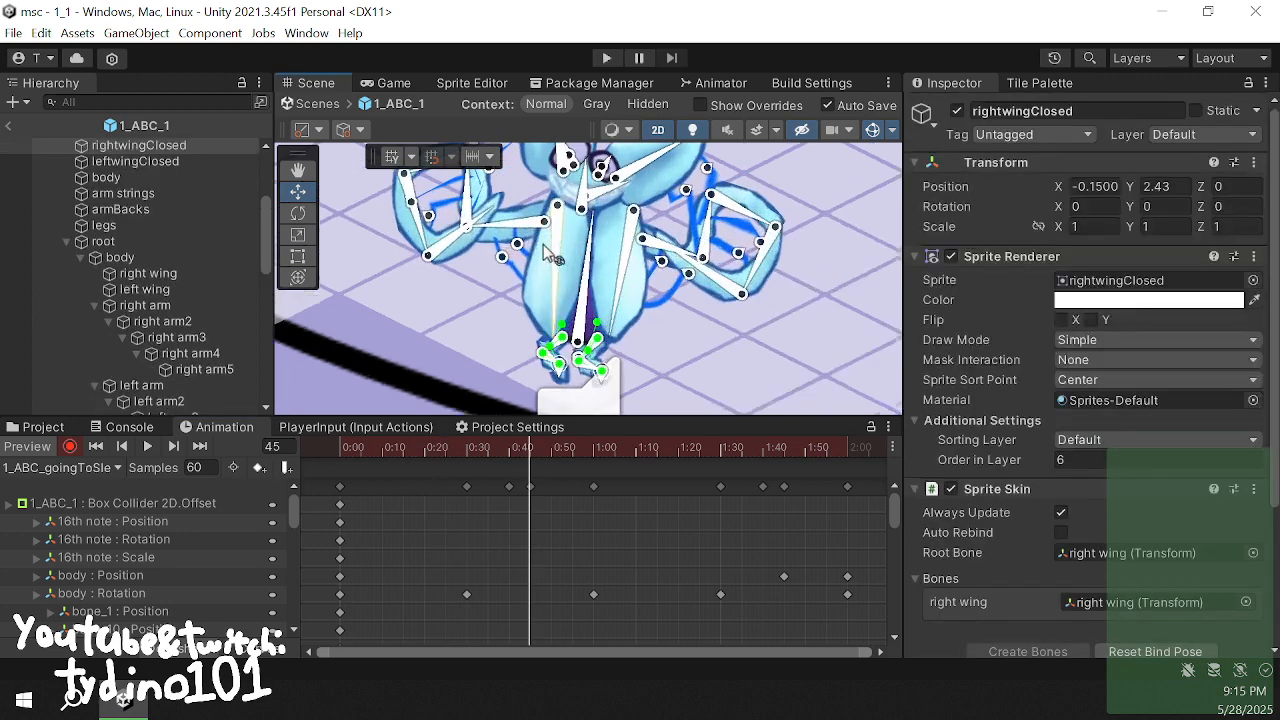
drag(566, 260, 532, 335)
click(668, 310)
drag(678, 316, 705, 302)
scroll(710, 300, down, 3)
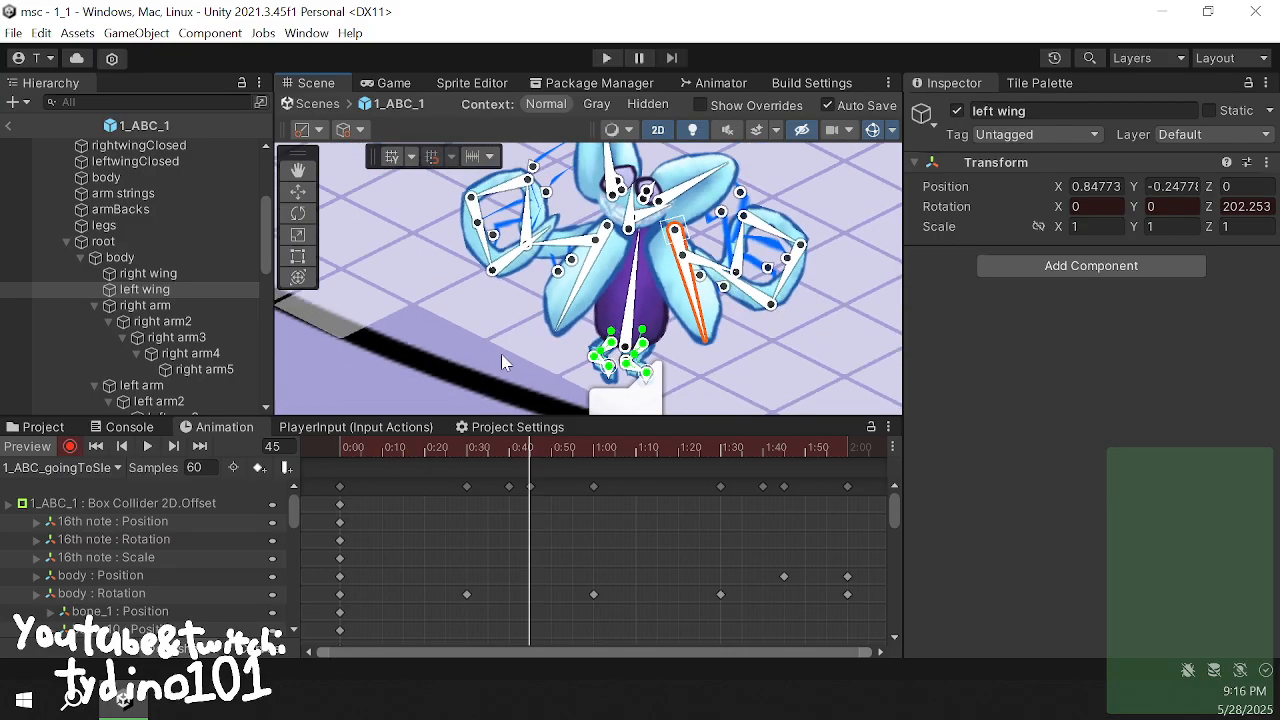
click(503, 362)
- At frame 120, close both wings over the body, rotating the right wing to about Z -169.7
drag(527, 452, 845, 525)
click(580, 300)
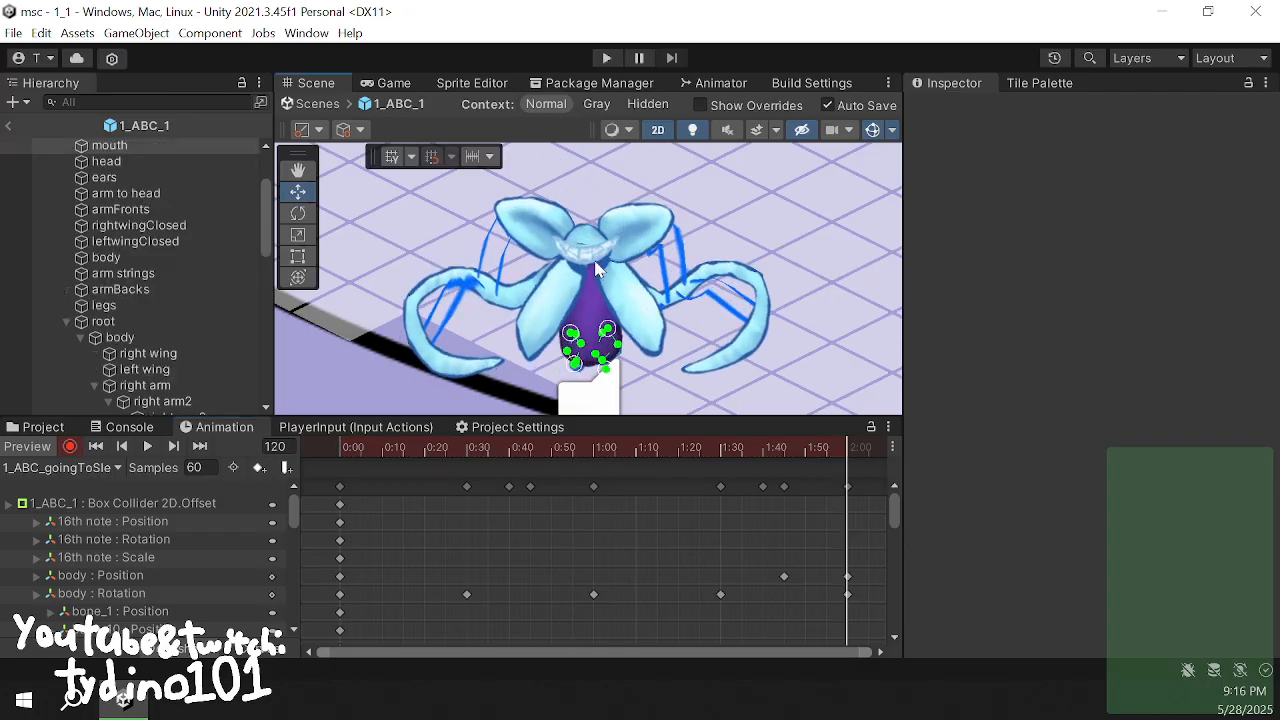
scroll(590, 300, up, 5)
click(565, 338)
drag(567, 340, 580, 346)
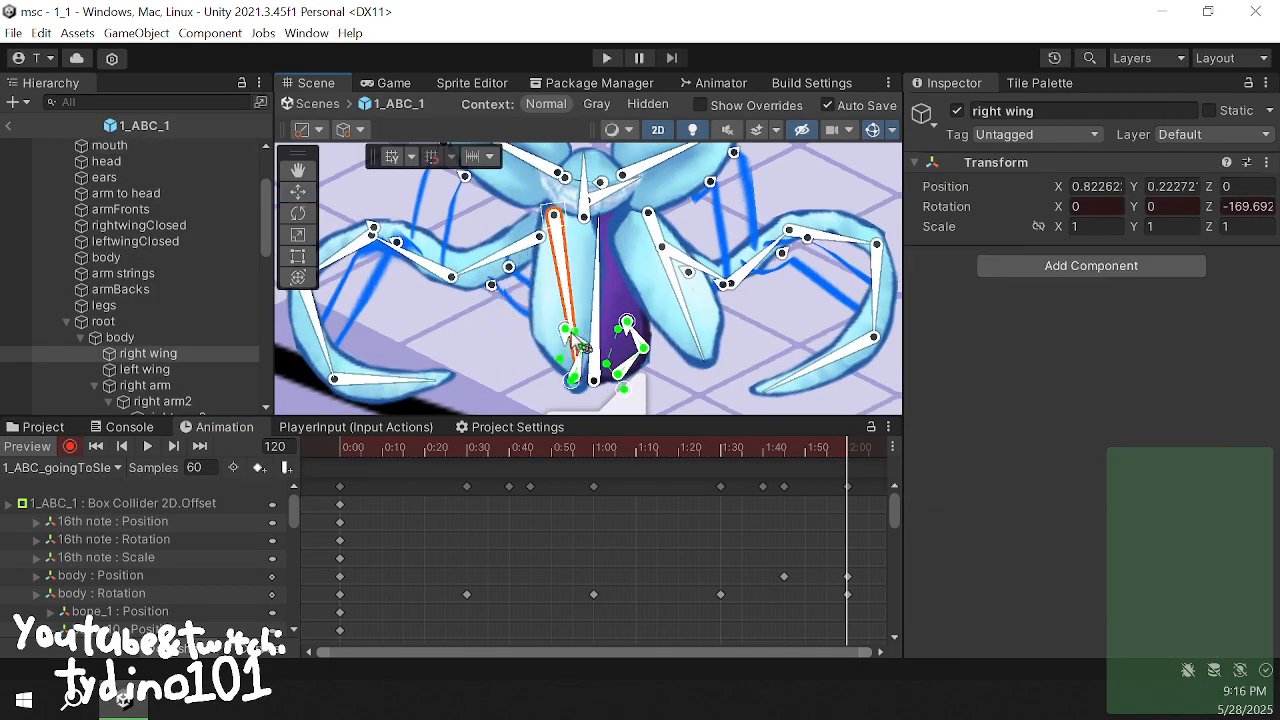
drag(680, 312, 592, 330)
drag(640, 290, 632, 292)
click(731, 362)
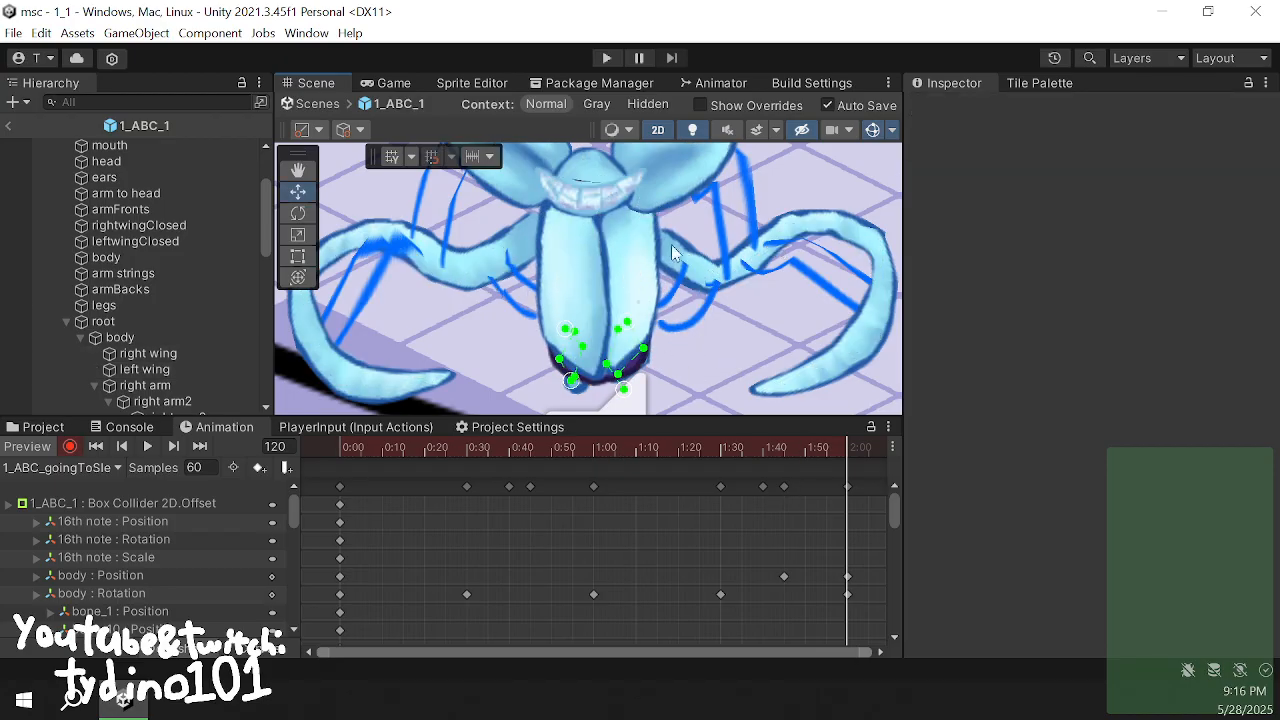
- At frame 120, fine-tune the rotation of the left and right wings, opening them slightly
drag(811, 444, 843, 445)
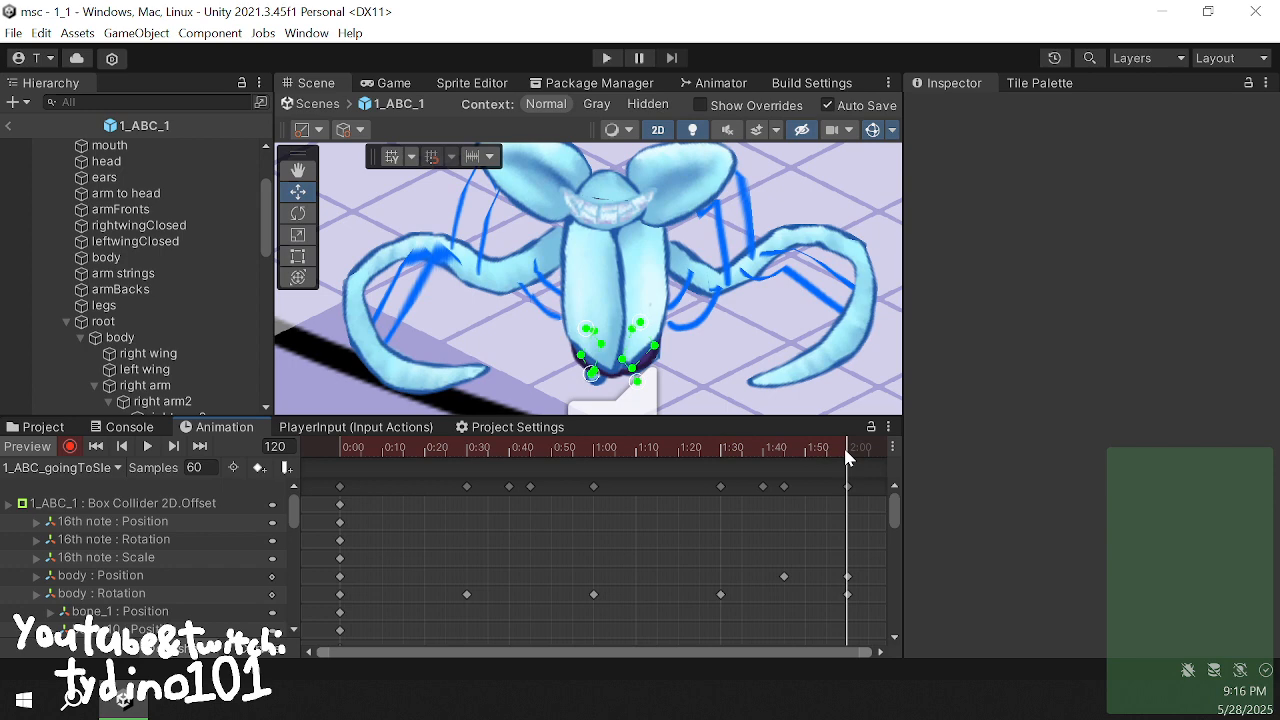
click(650, 272)
click(652, 300)
click(683, 393)
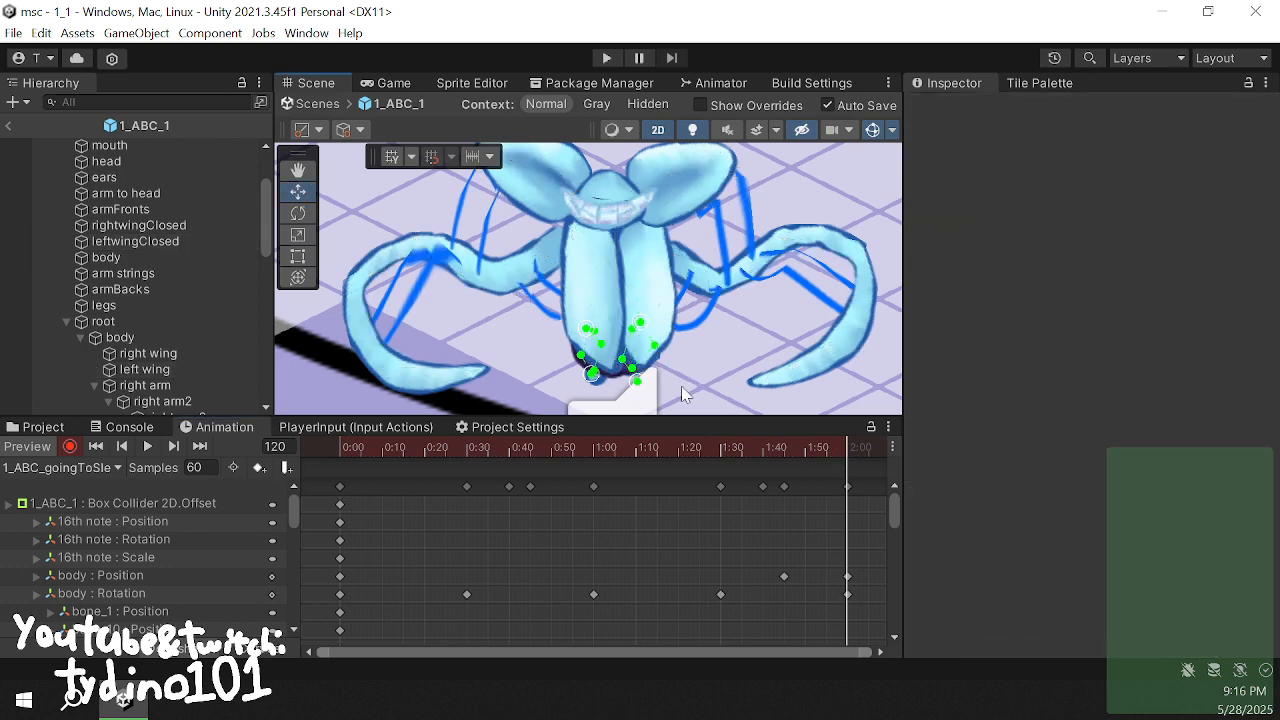
click(586, 290)
drag(590, 290, 591, 289)
click(577, 373)
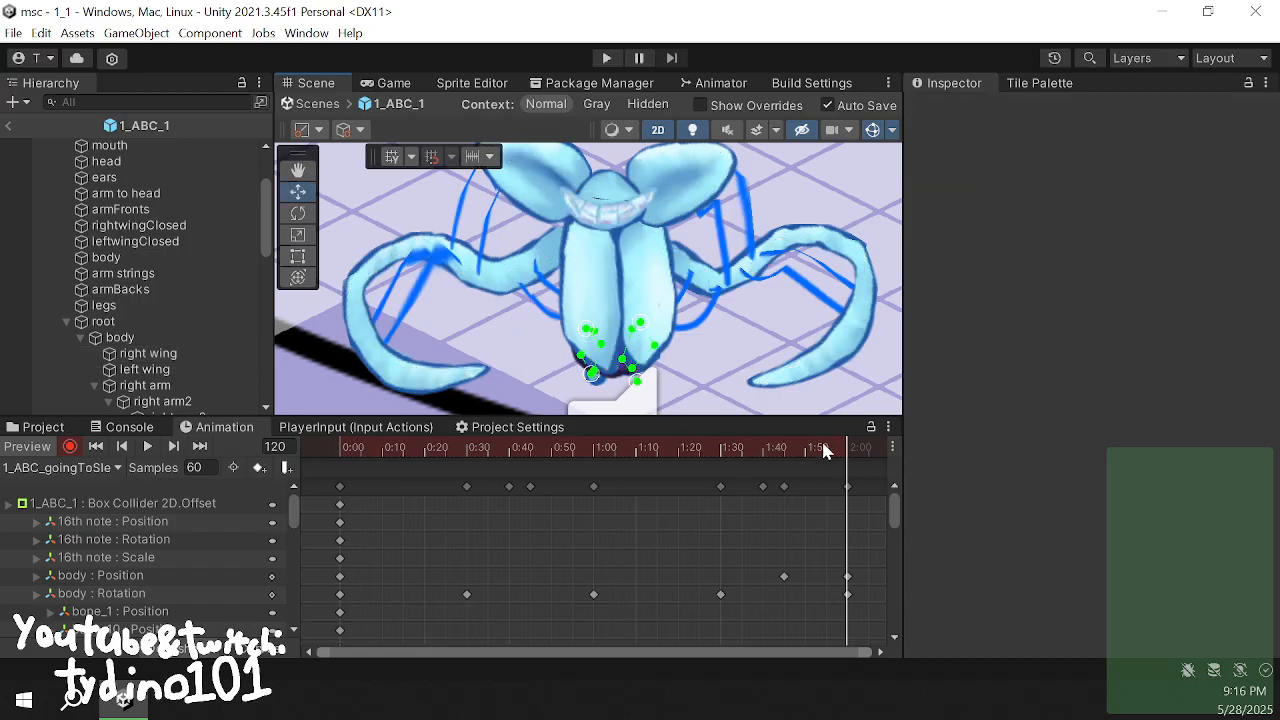
- Review the character's pose midway through the clip, at frame 71
drag(825, 452, 643, 446)
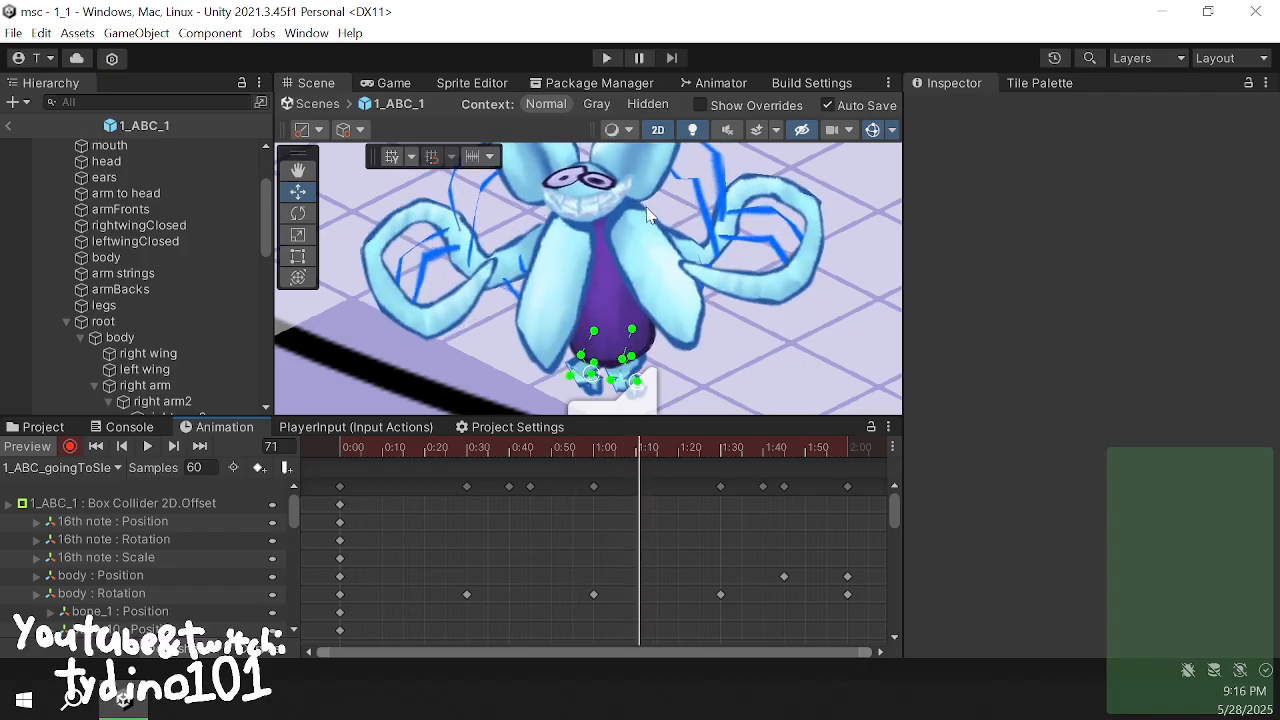
scroll(686, 208, down, 5)
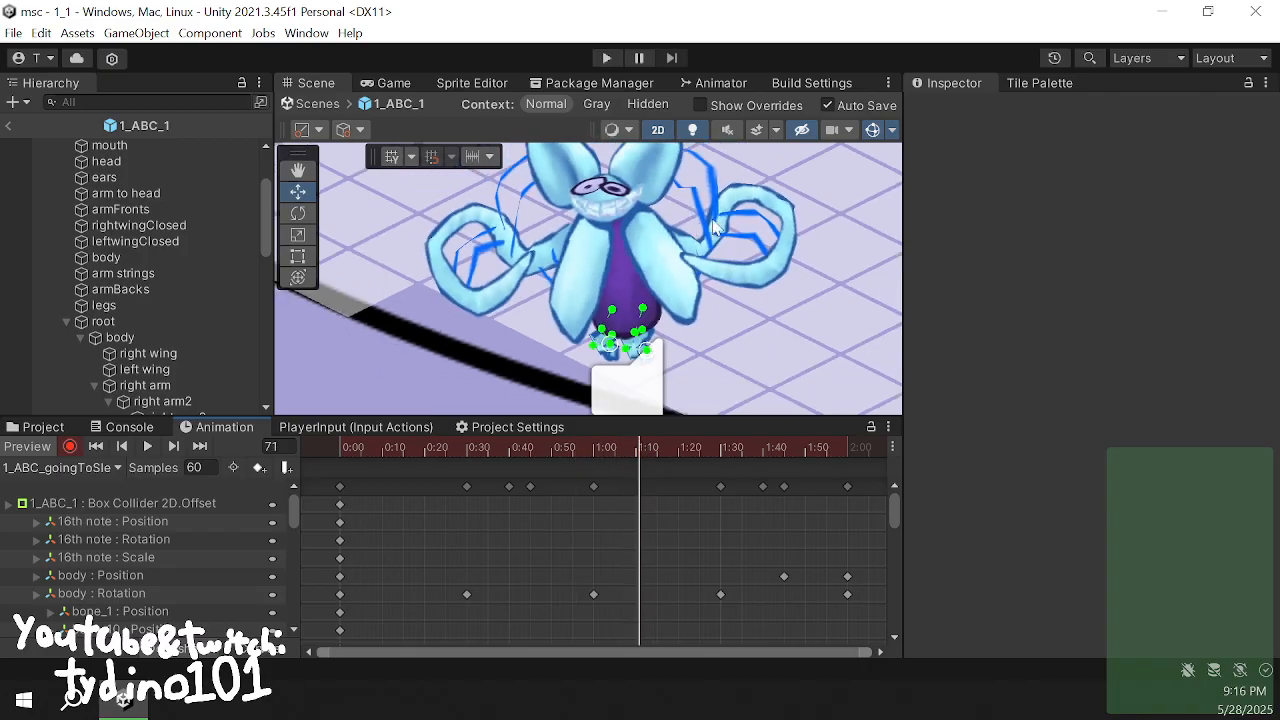
middle_drag(718, 220, 626, 312)
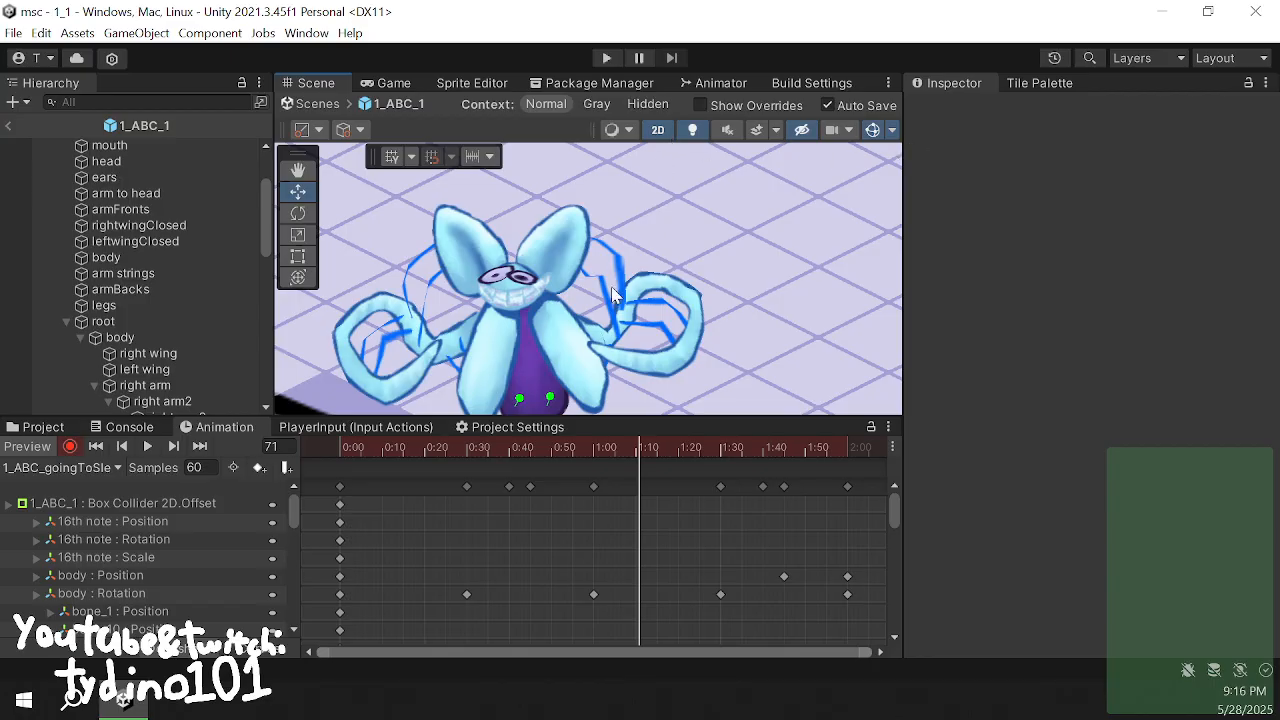
middle_drag(532, 313, 620, 247)
scroll(622, 290, down, 1)
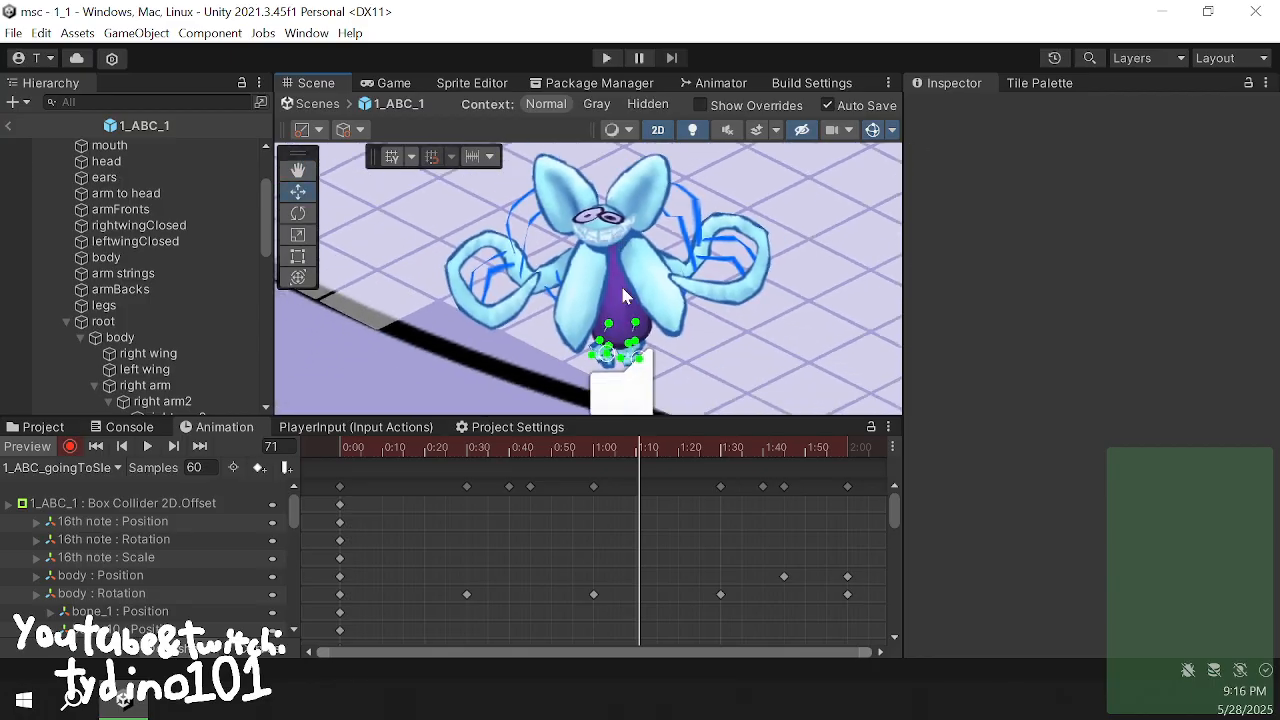
- At frame 120, lower 1_ABC_1's Box Collider 2D offset to Y 0.76, and key and copy the whole sleeping pose
drag(637, 460, 844, 473)
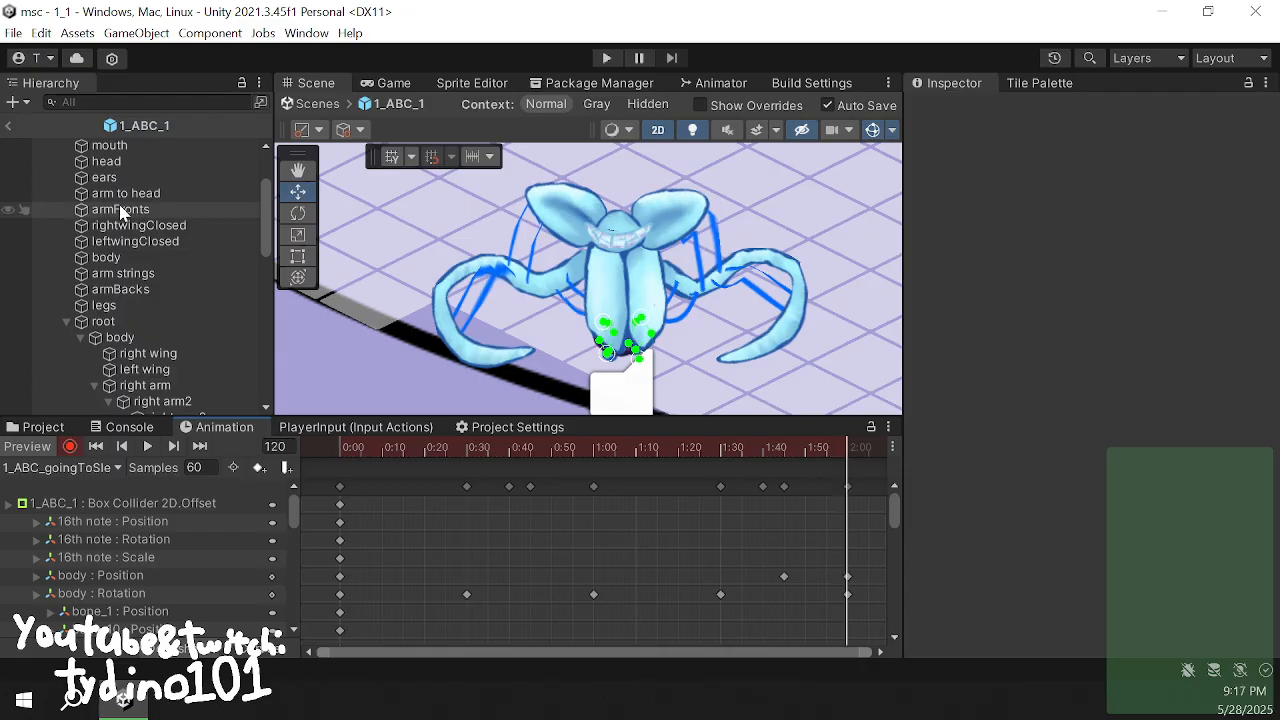
scroll(100, 220, up, 3)
click(82, 152)
scroll(1018, 375, down, 10)
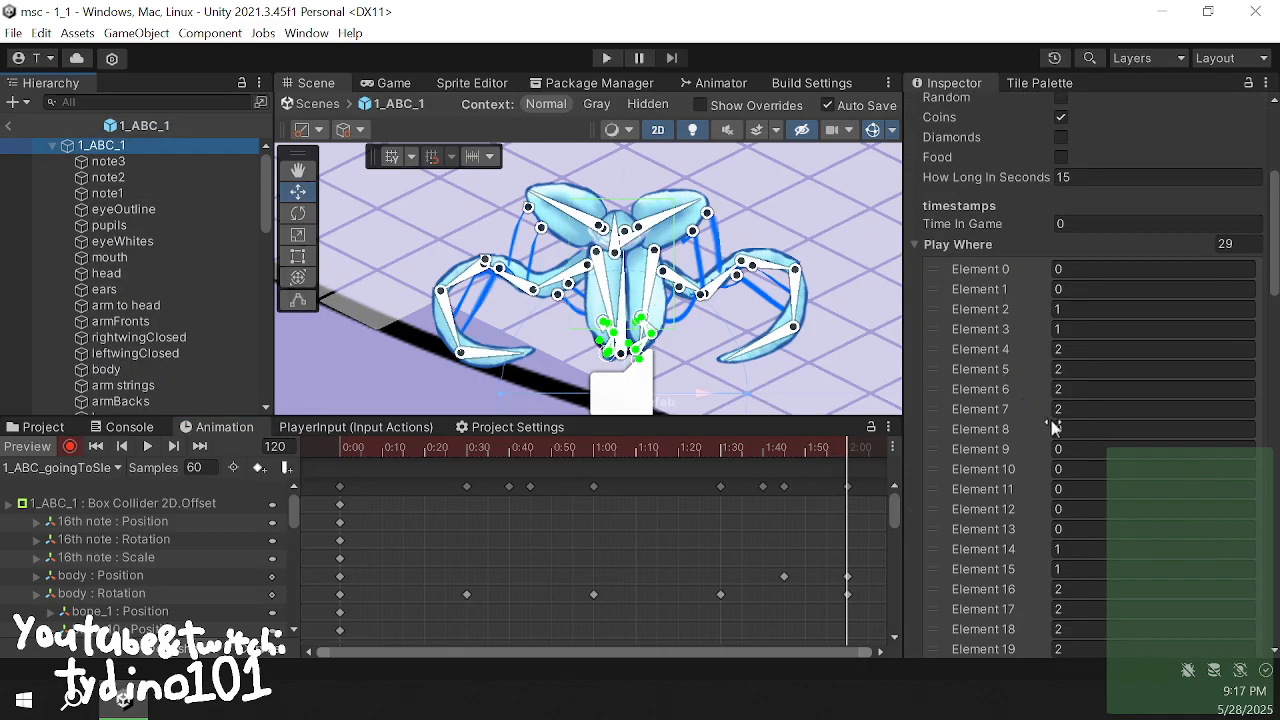
scroll(1050, 482, down, 15)
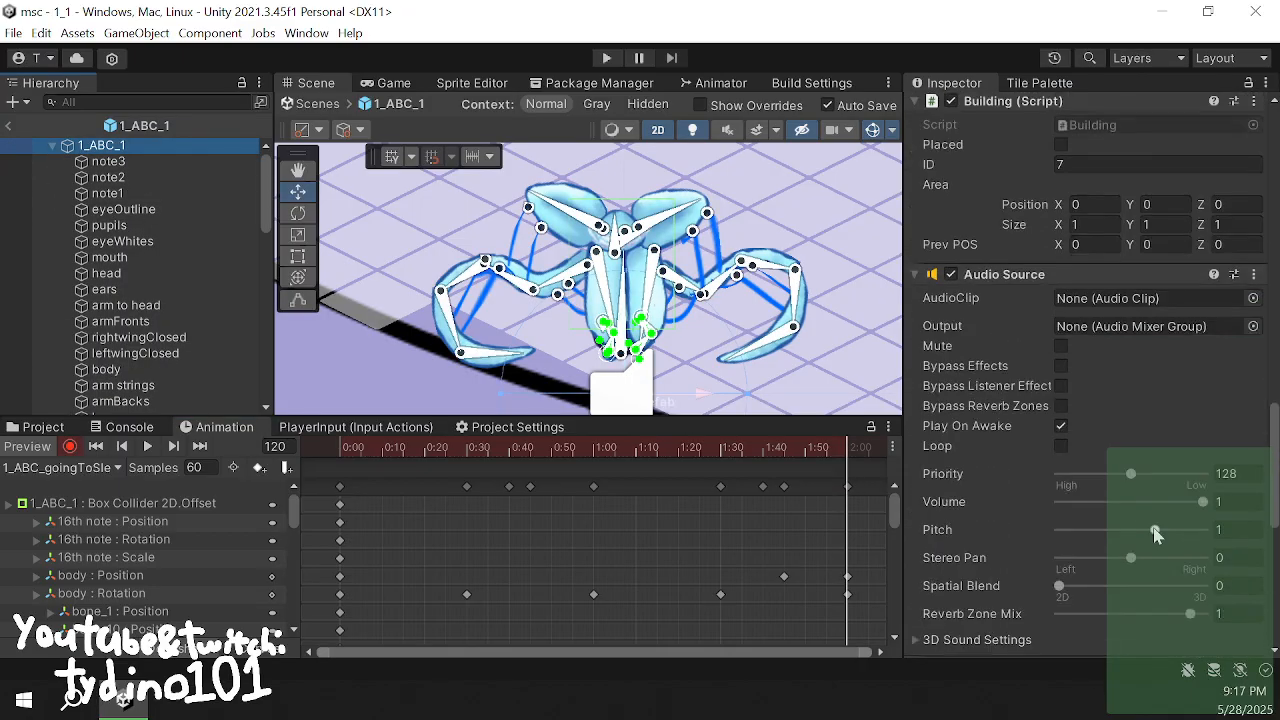
scroll(1150, 523, down, 4)
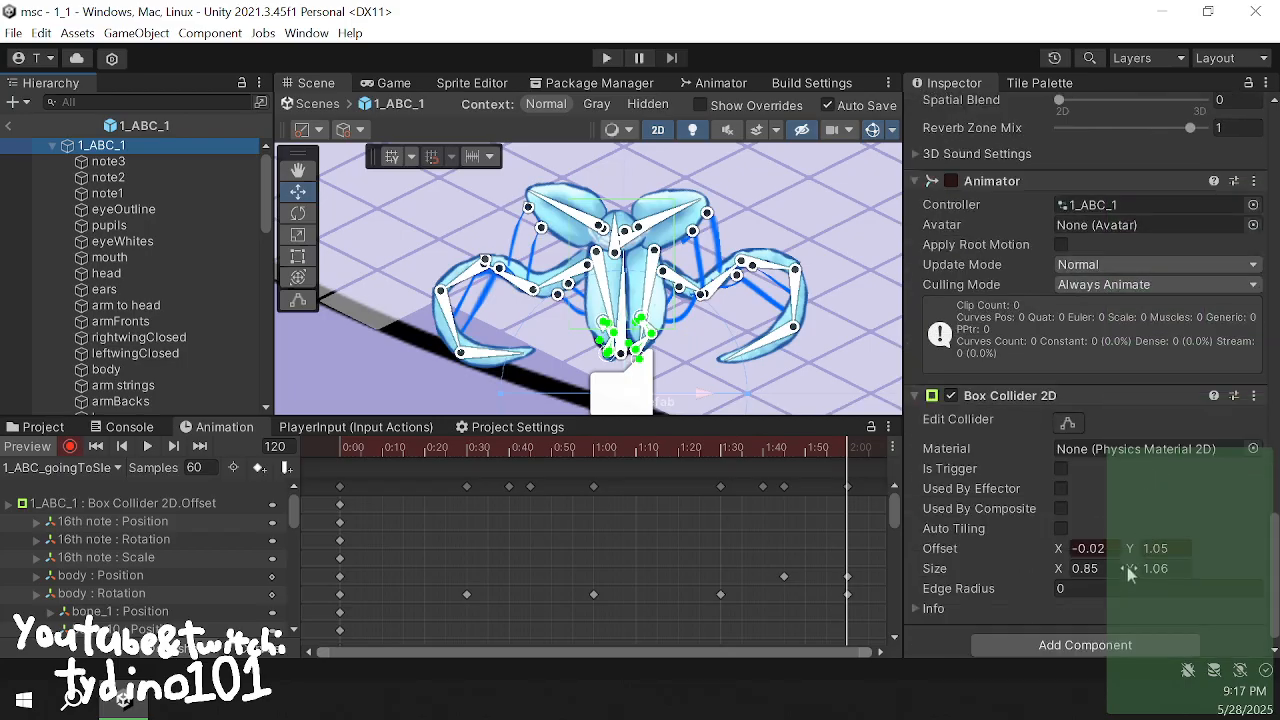
drag(1132, 546, 1118, 543)
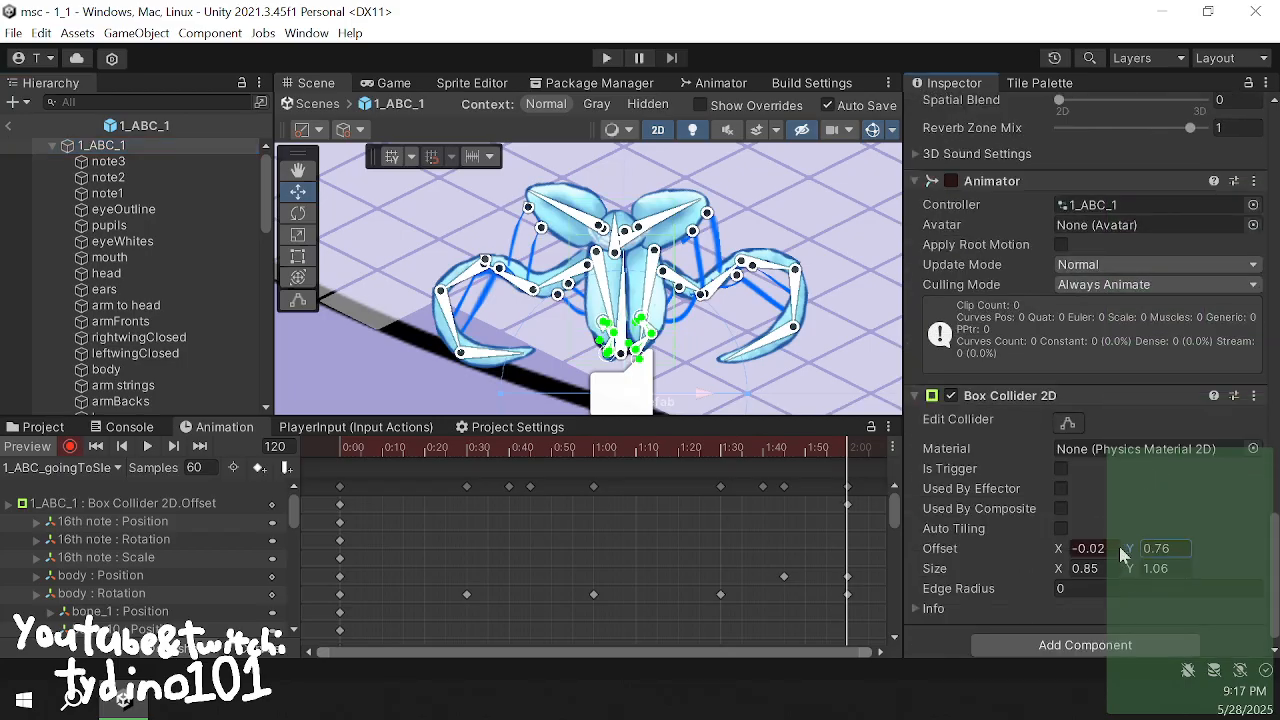
scroll(588, 283, up, 2)
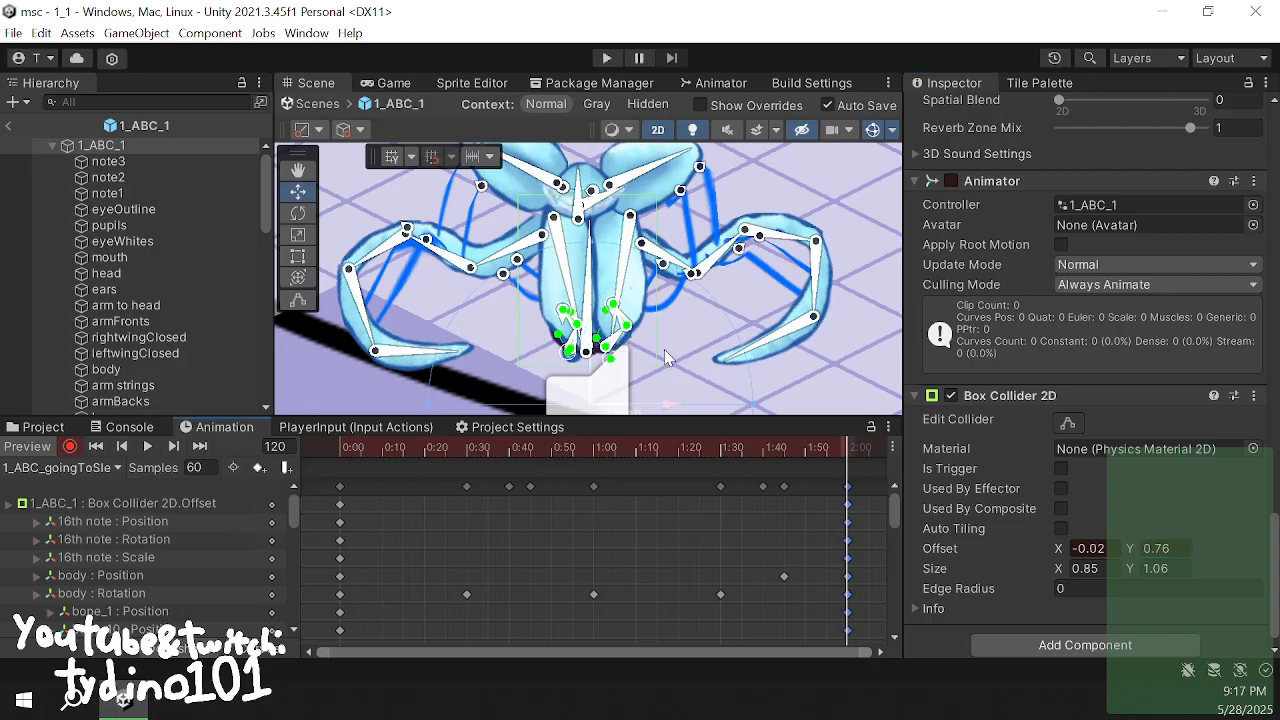
click(846, 490)
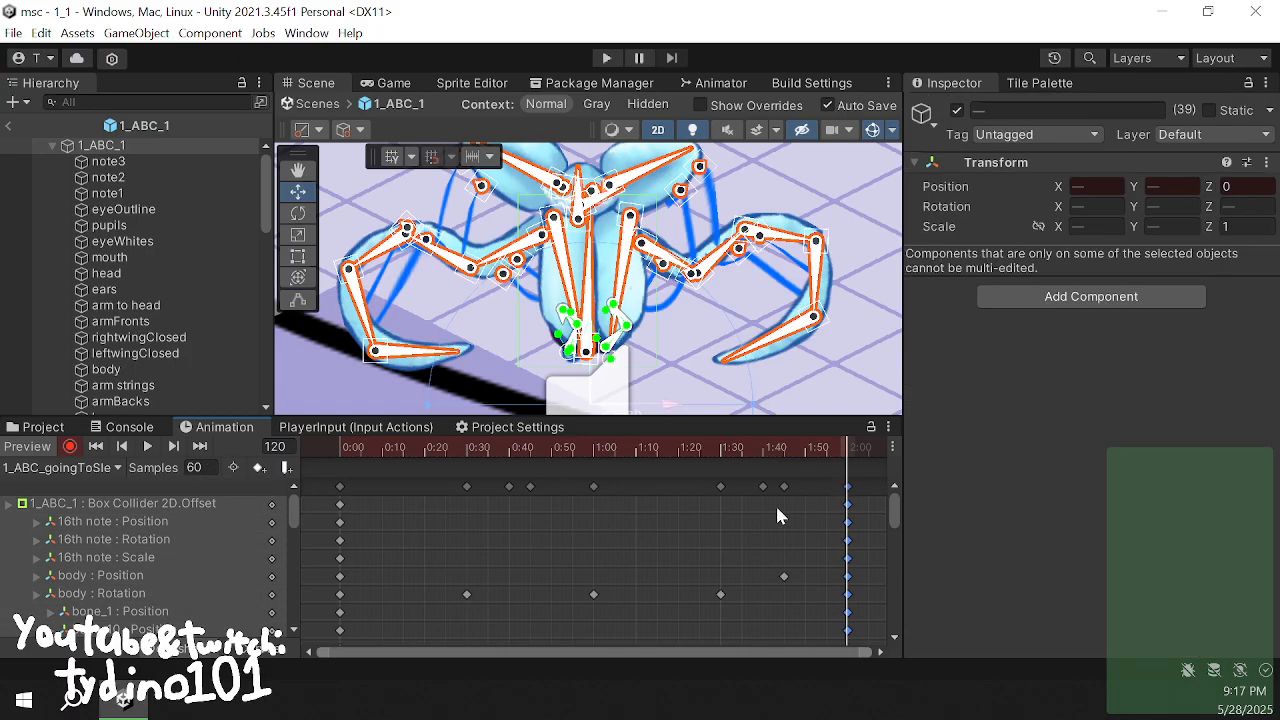
- Stretch all keyframes of the going-to-sleep clip so that it ends at 4:00
scroll(778, 515, down, 4)
drag(468, 470, 310, 482)
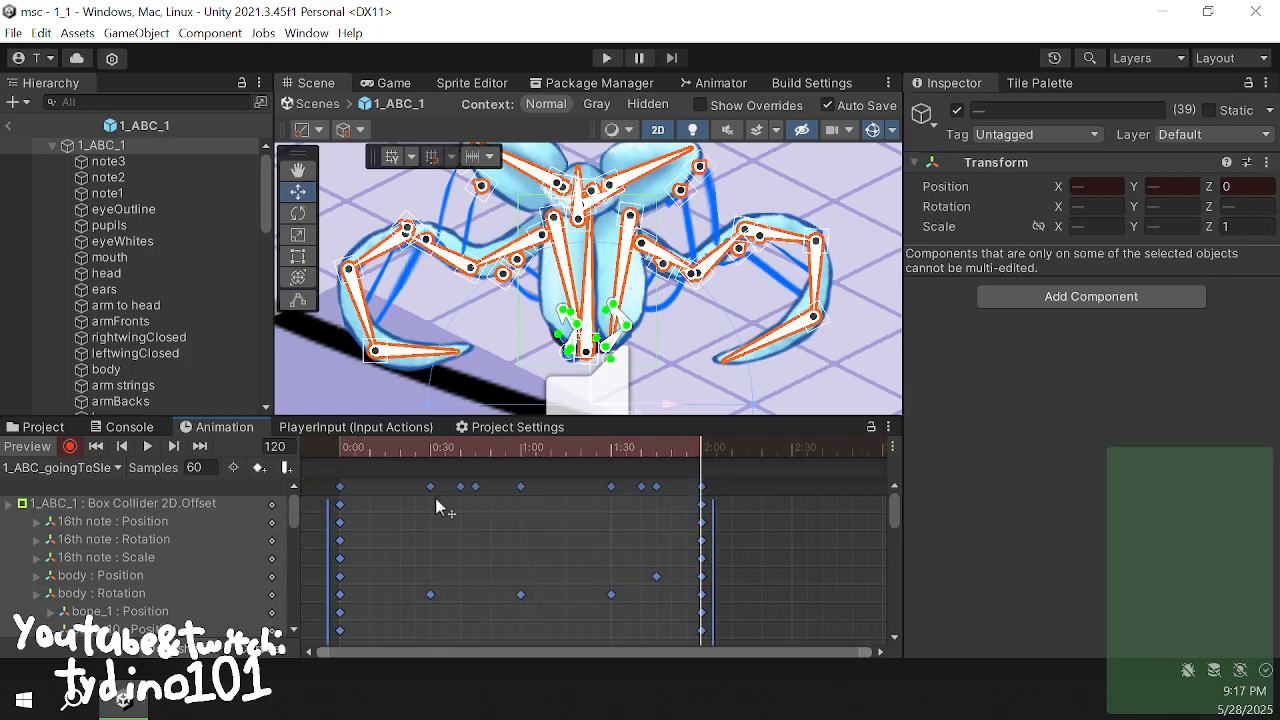
scroll(520, 510, down, 4)
drag(596, 526, 851, 537)
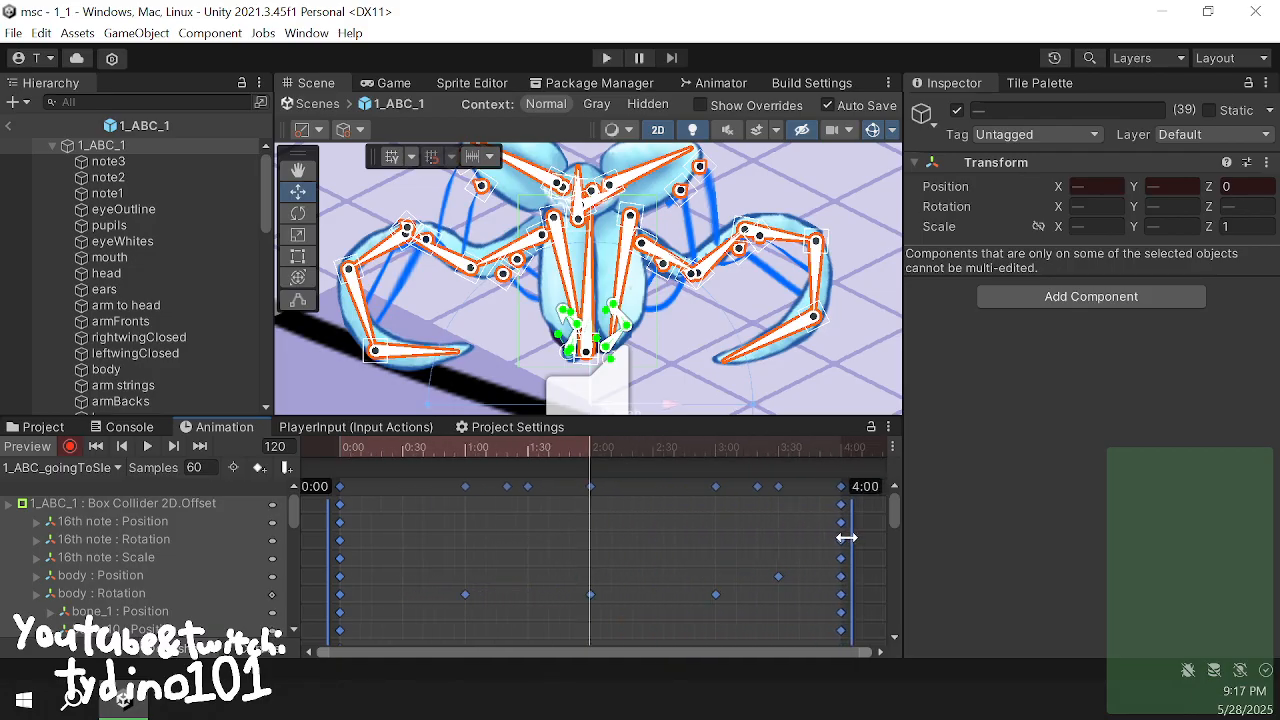
click(871, 551)
- Play the stretched clip from frame 0 to check its timing
drag(690, 447, 203, 457)
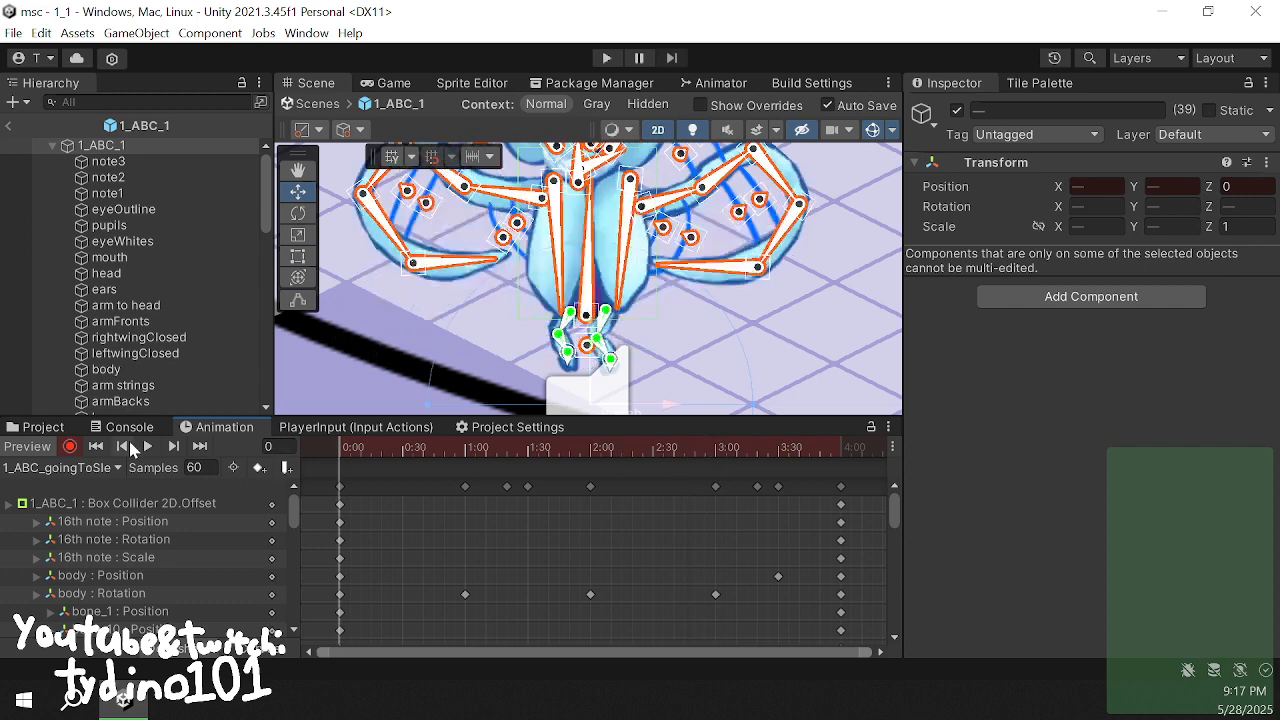
click(147, 446)
click(435, 339)
scroll(430, 345, down, 3)
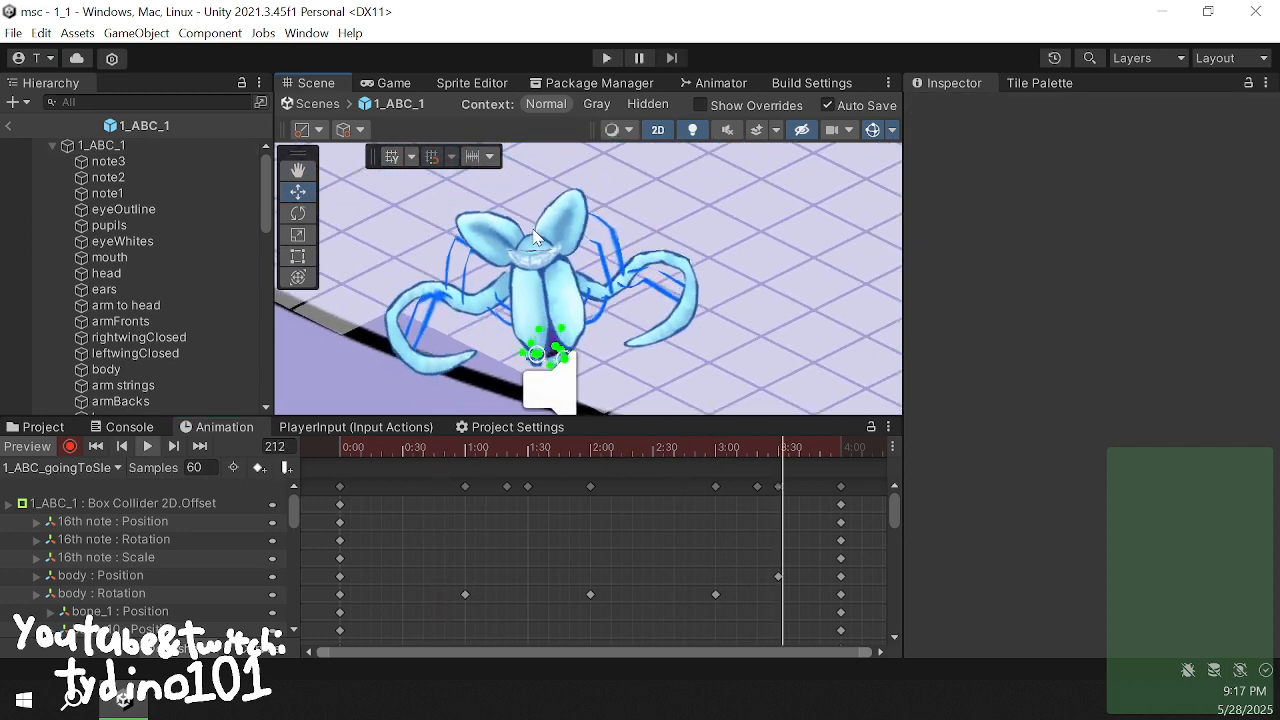
- Try a sample rate of 120 for the clip, and undo the change
drag(202, 467, 151, 470)
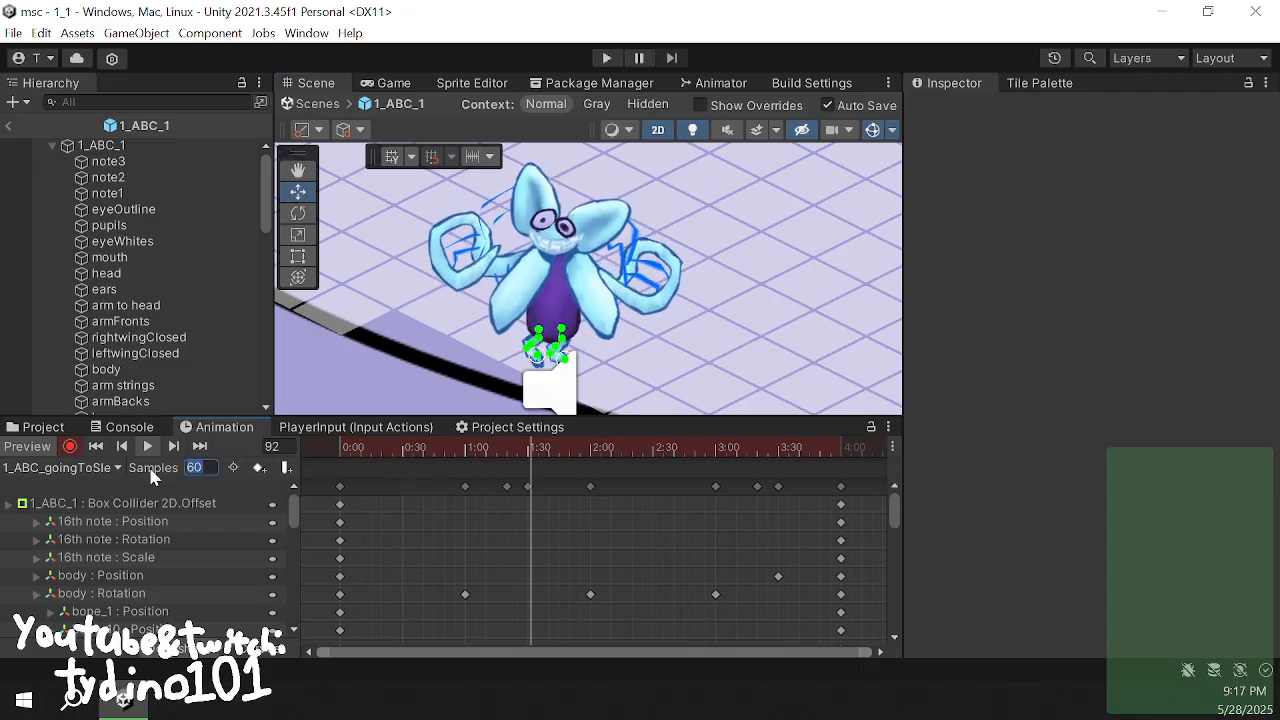
text(120)
key(Return)
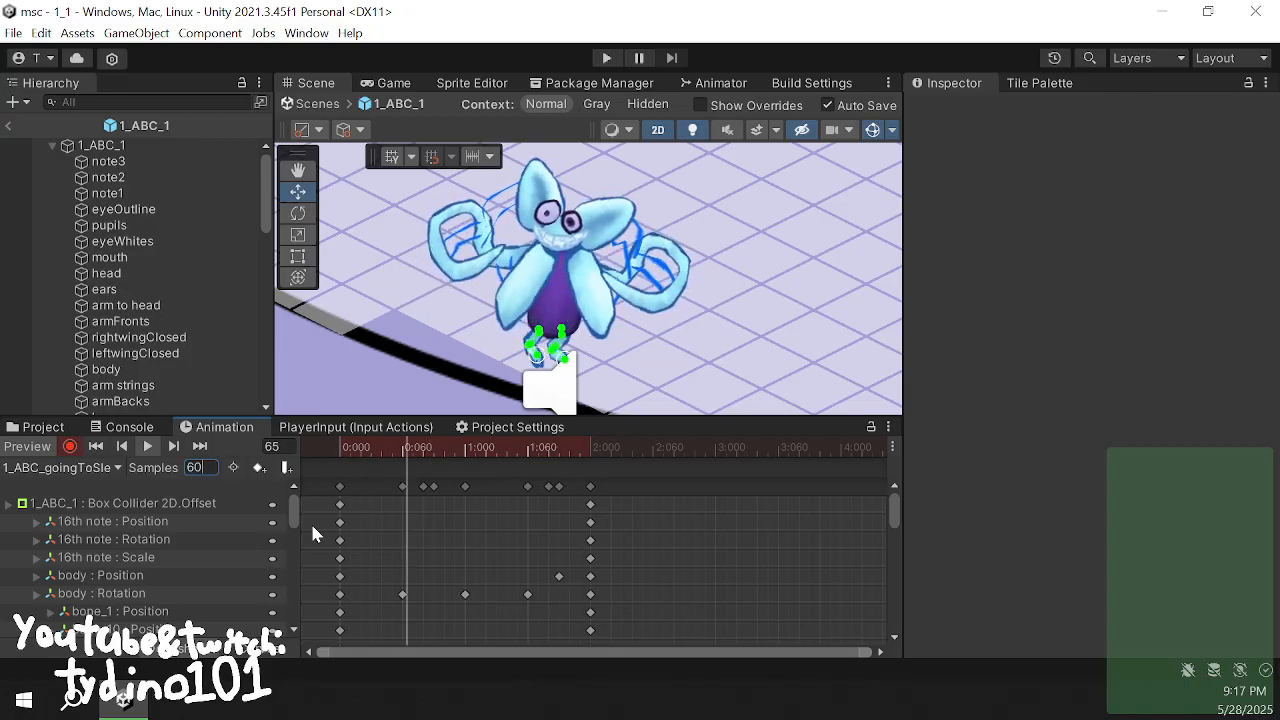
key(ctrl+z)
- Create a new animation clip named 1_ABC_asleep in the ABC animations folder
click(60, 467)
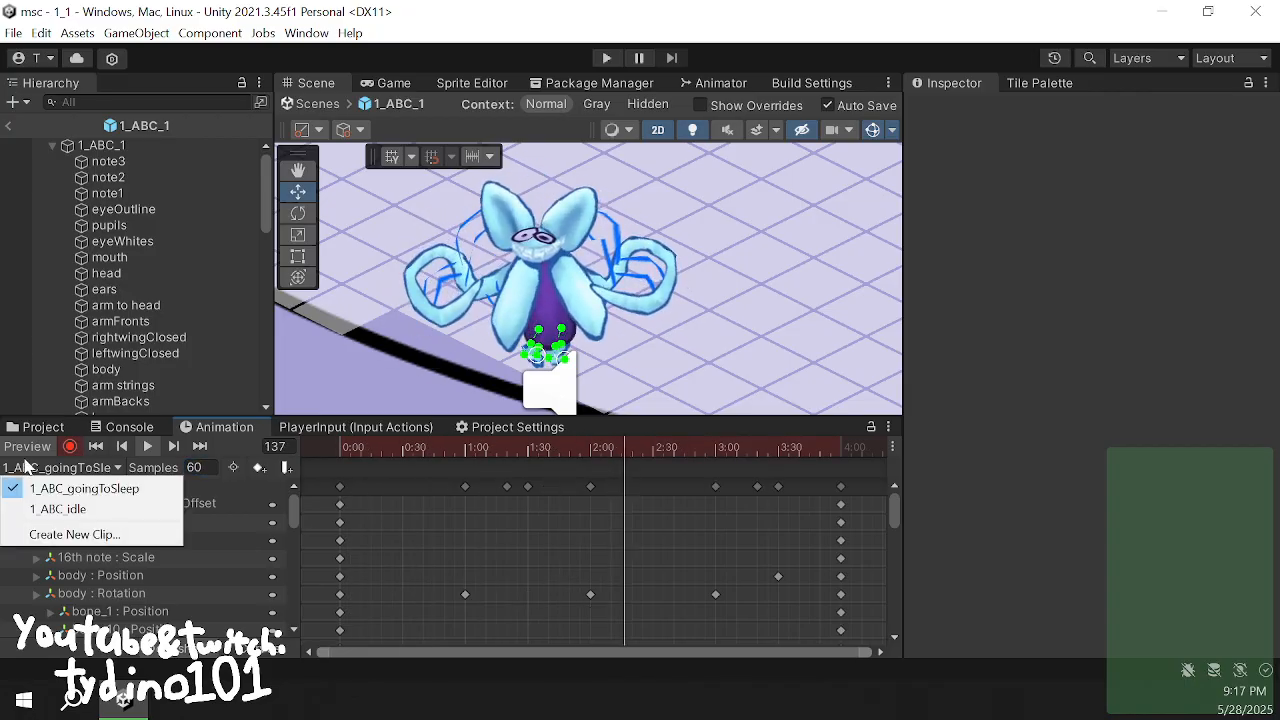
click(88, 534)
text(1_ABC)
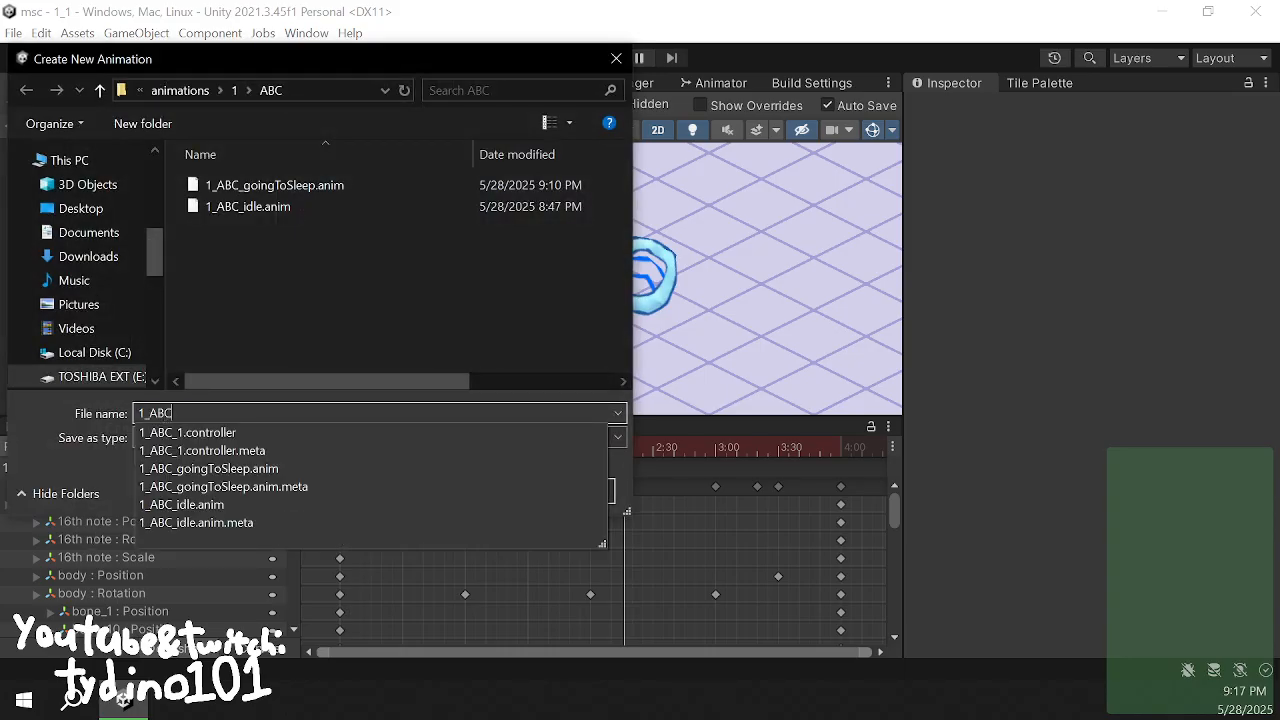
text(_pl)
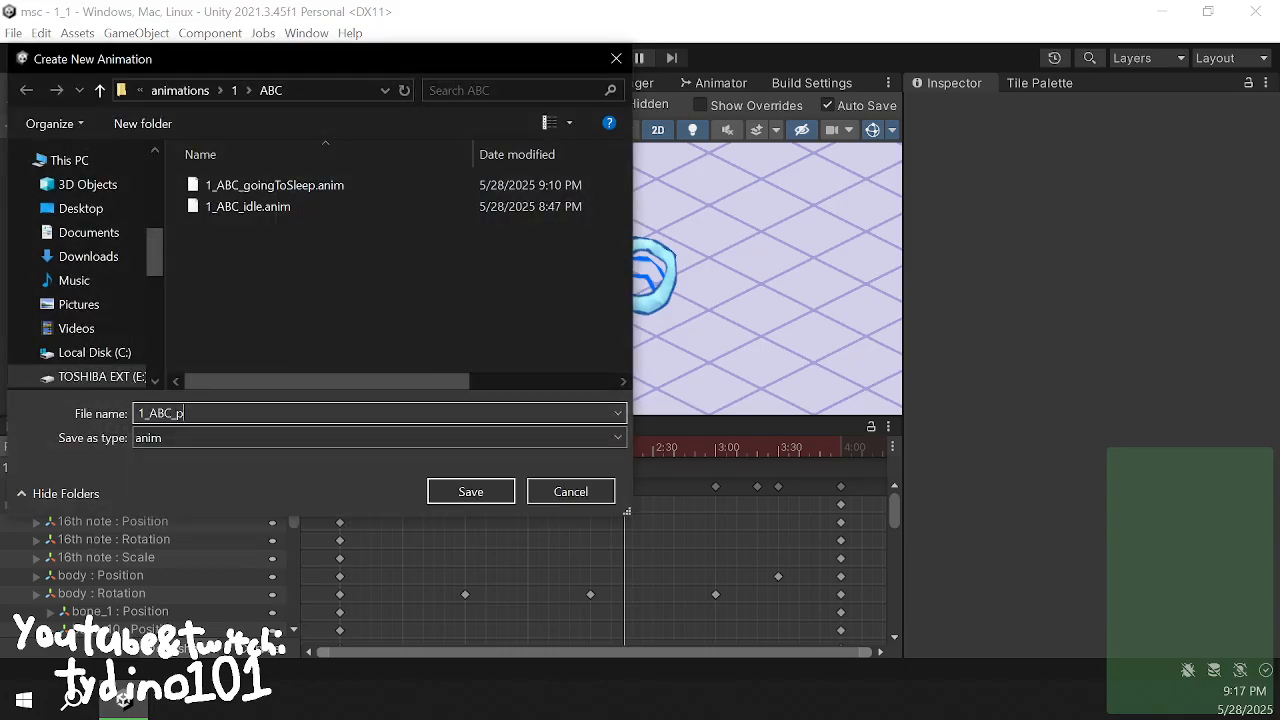
key(BackSpace)
text(aslee)
key(Return)
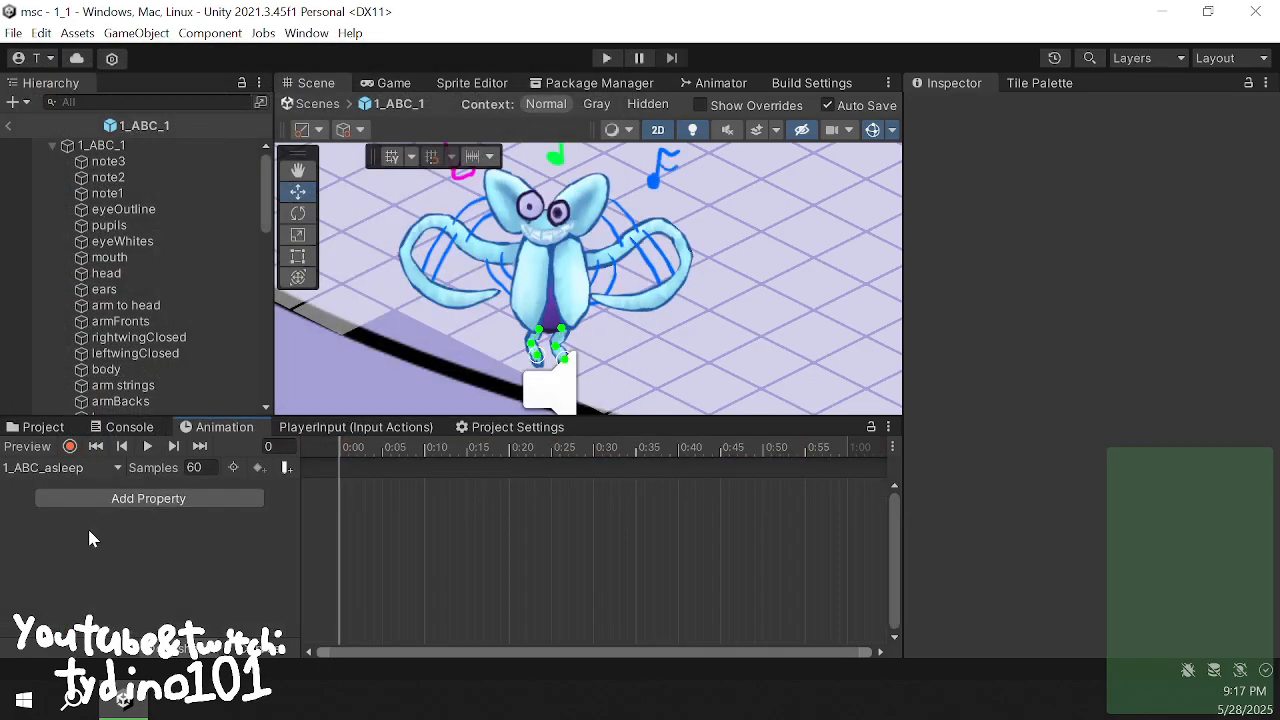
- Paste the copied sleeping pose into the 1_ABC_asleep clip at frame 0 and again at frame 240
key(ctrl+v)
click(428, 521)
click(474, 447)
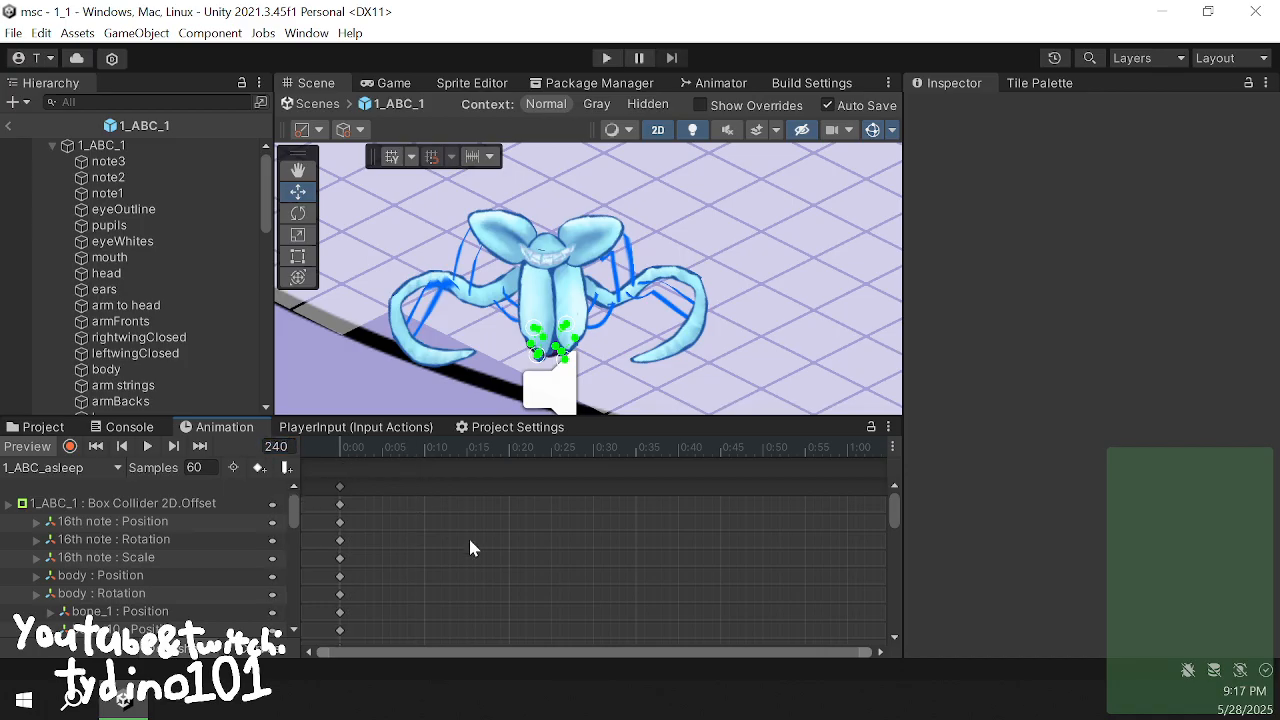
scroll(470, 541, down, 5)
scroll(460, 565, down, 8)
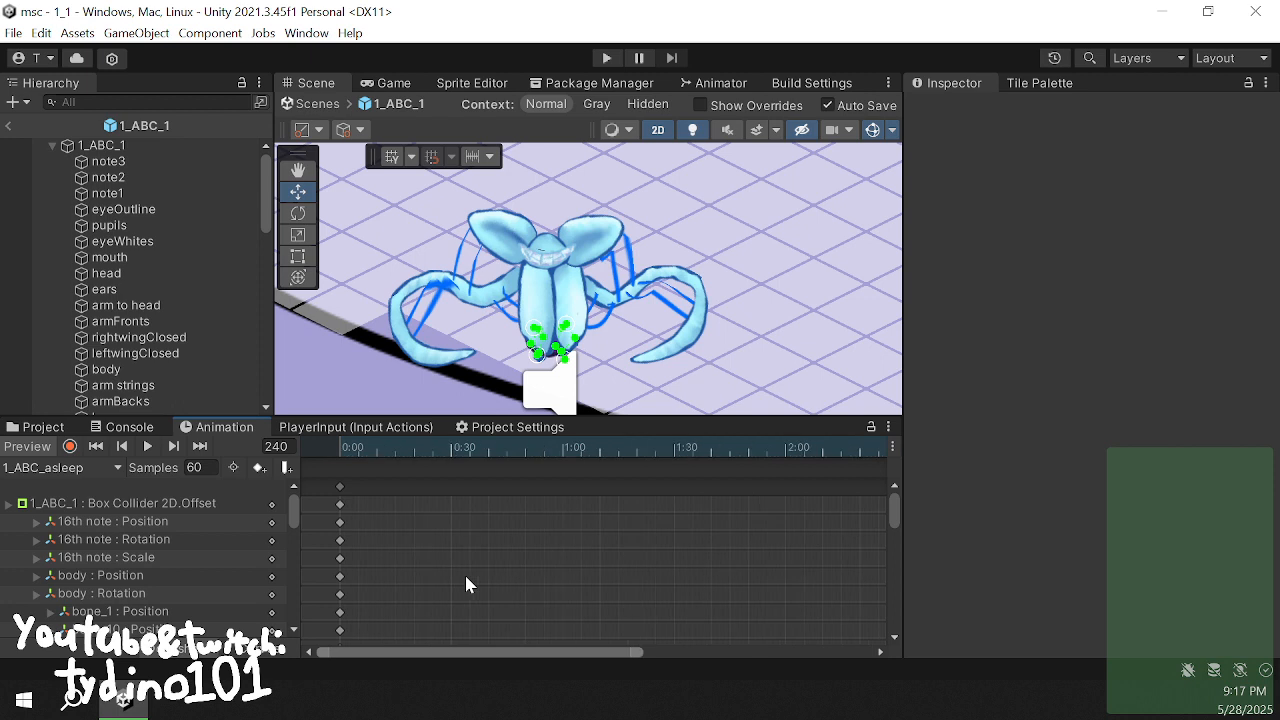
scroll(493, 541, down, 1)
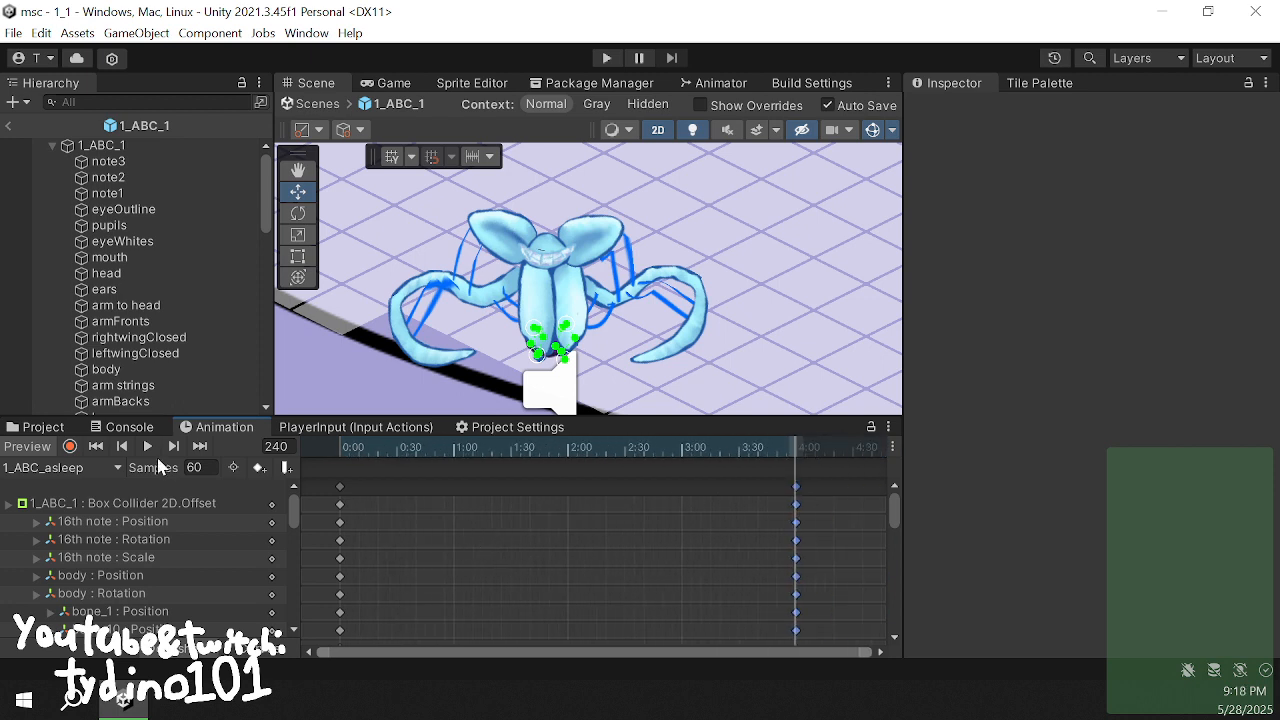
- Turn on keyframe recording and add a hold key for the left wing's rotation at frame 120
click(69, 446)
drag(591, 449, 566, 457)
scroll(176, 568, down, 3)
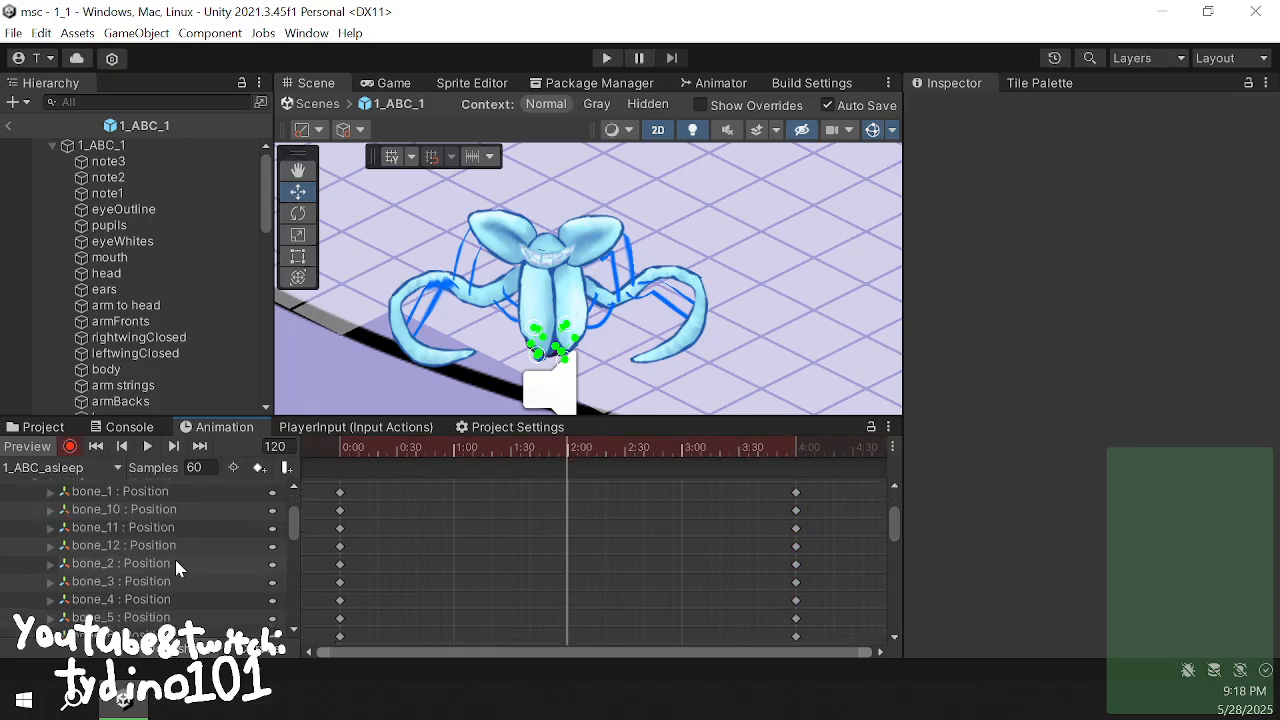
scroll(180, 564, down, 10)
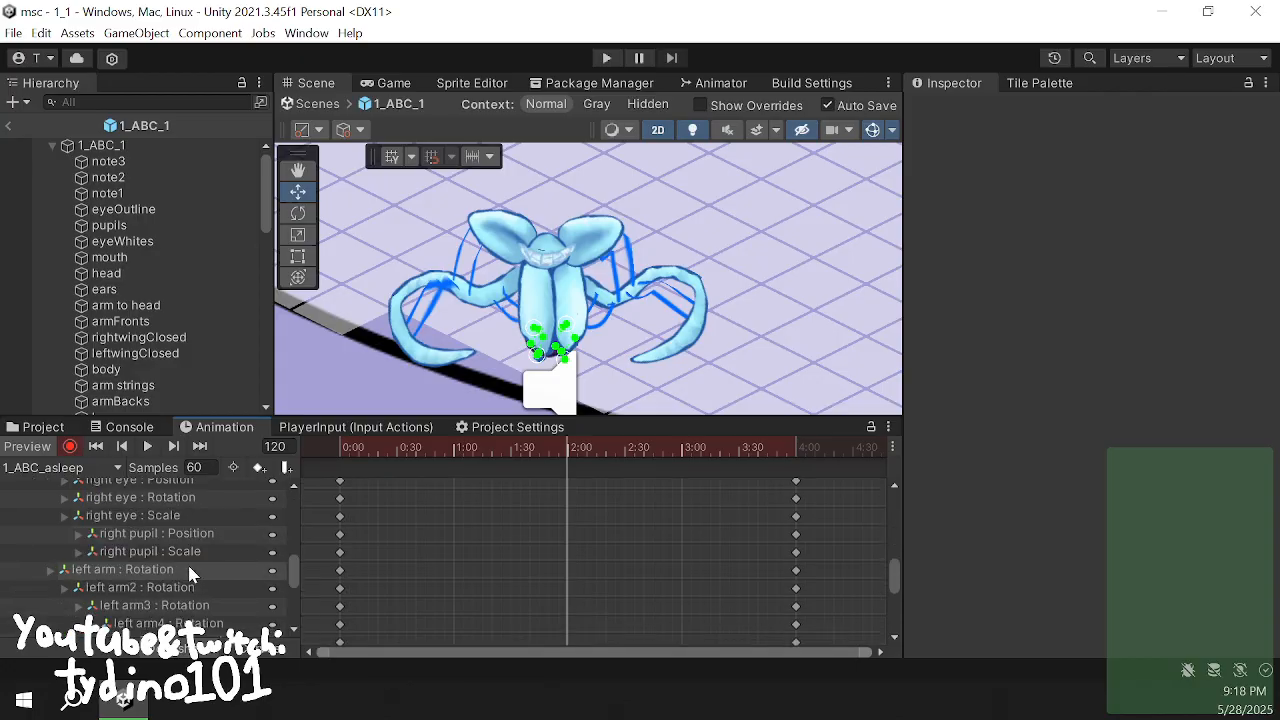
scroll(187, 562, down, 3)
scroll(203, 568, down, 1)
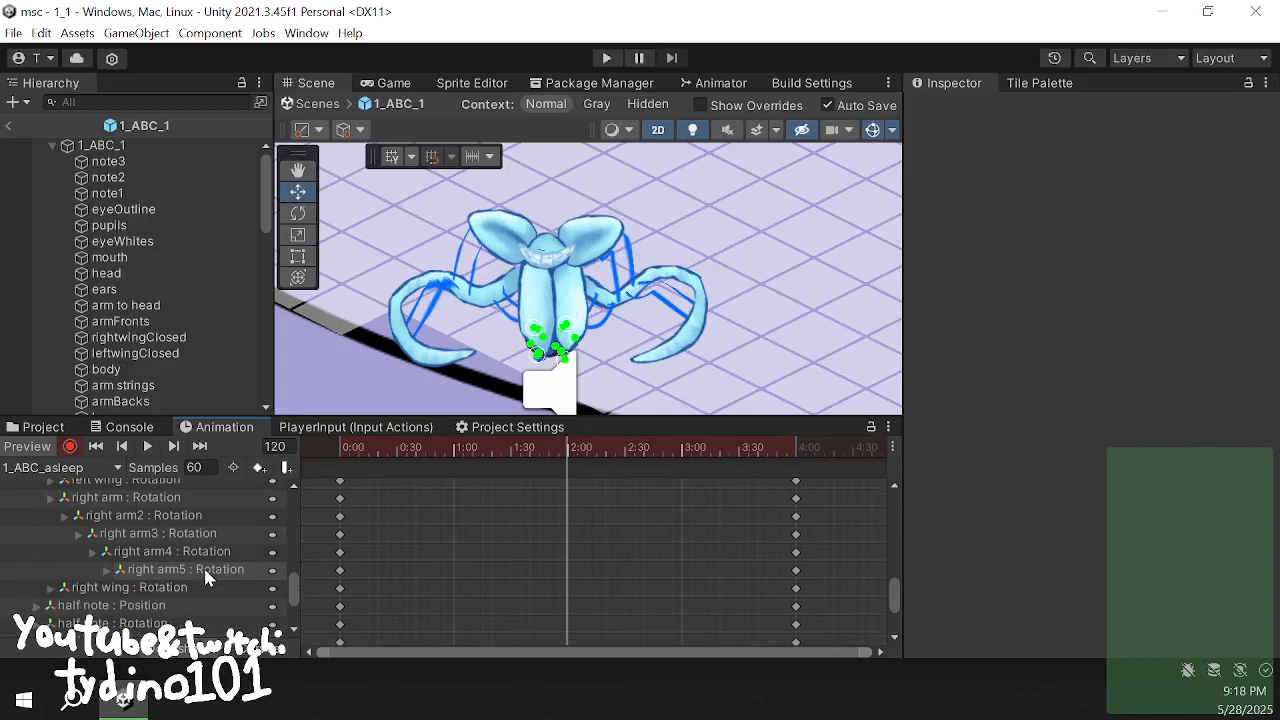
scroll(203, 568, up, 1)
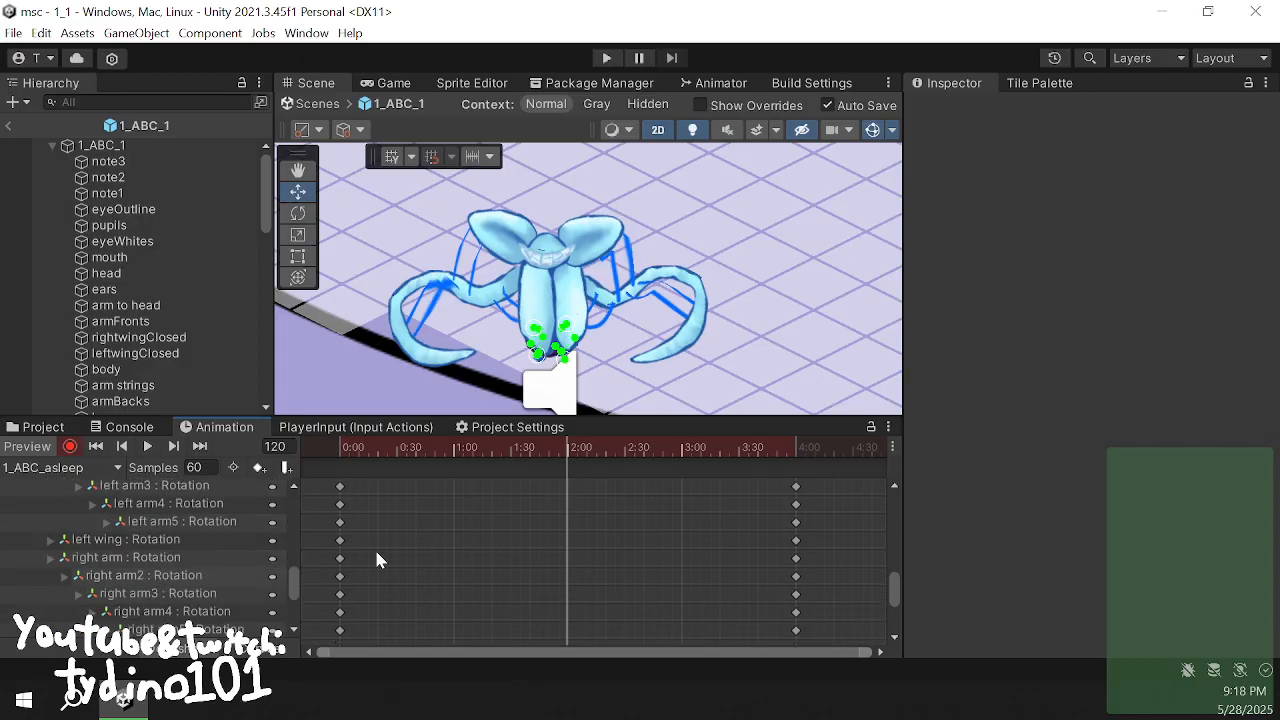
click(292, 537)
scroll(241, 546, down, 1)
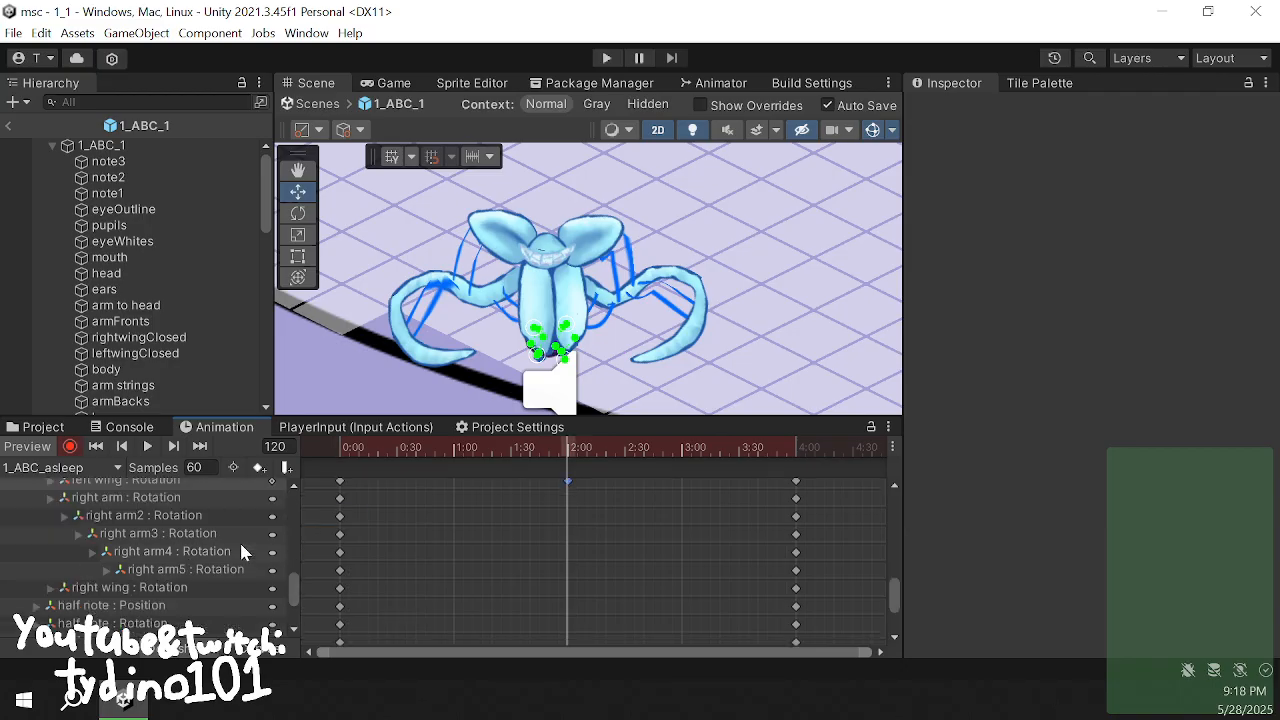
- Copy the right ear's rotation key from frame 0 to frame 120
scroll(238, 556, up, 4)
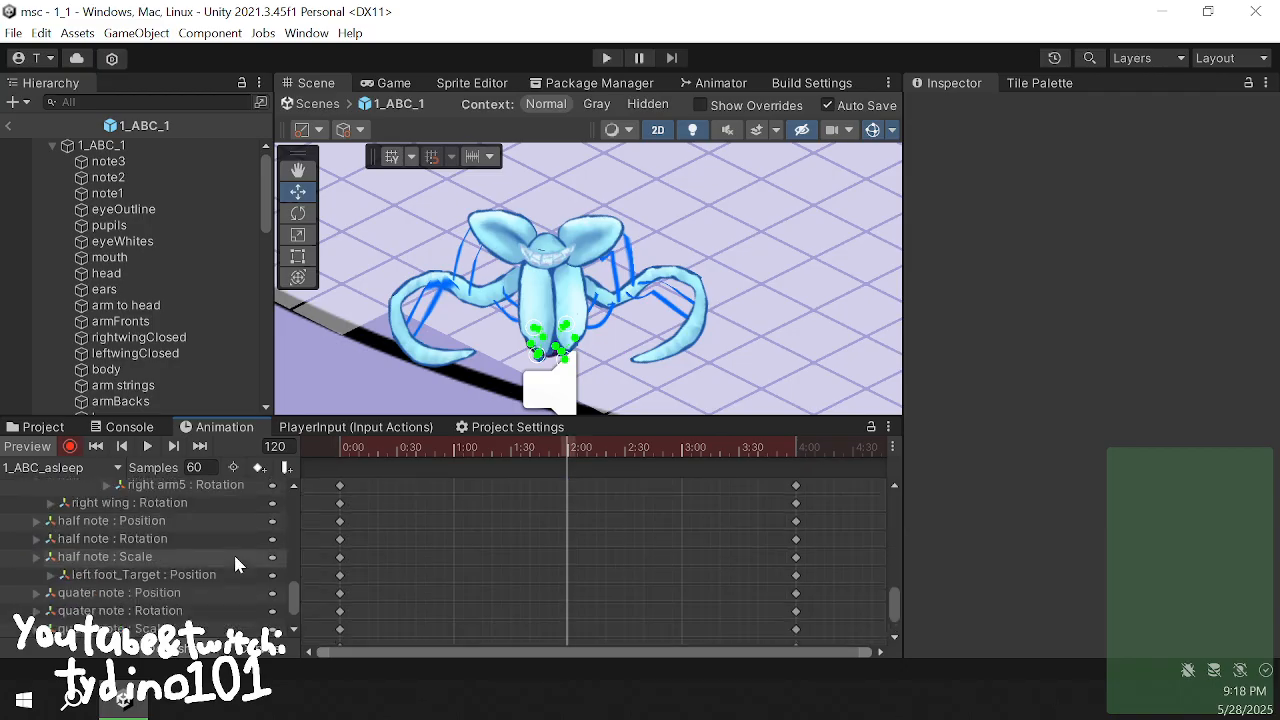
scroll(235, 562, up, 2)
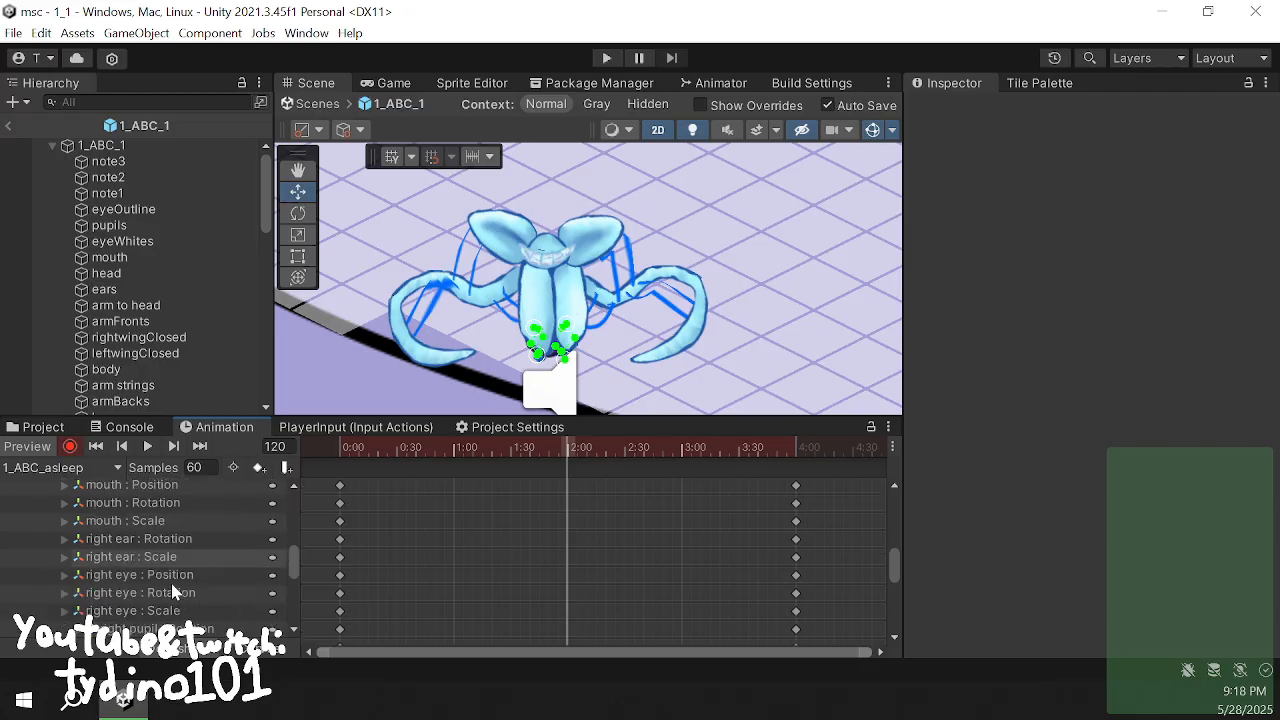
click(340, 539)
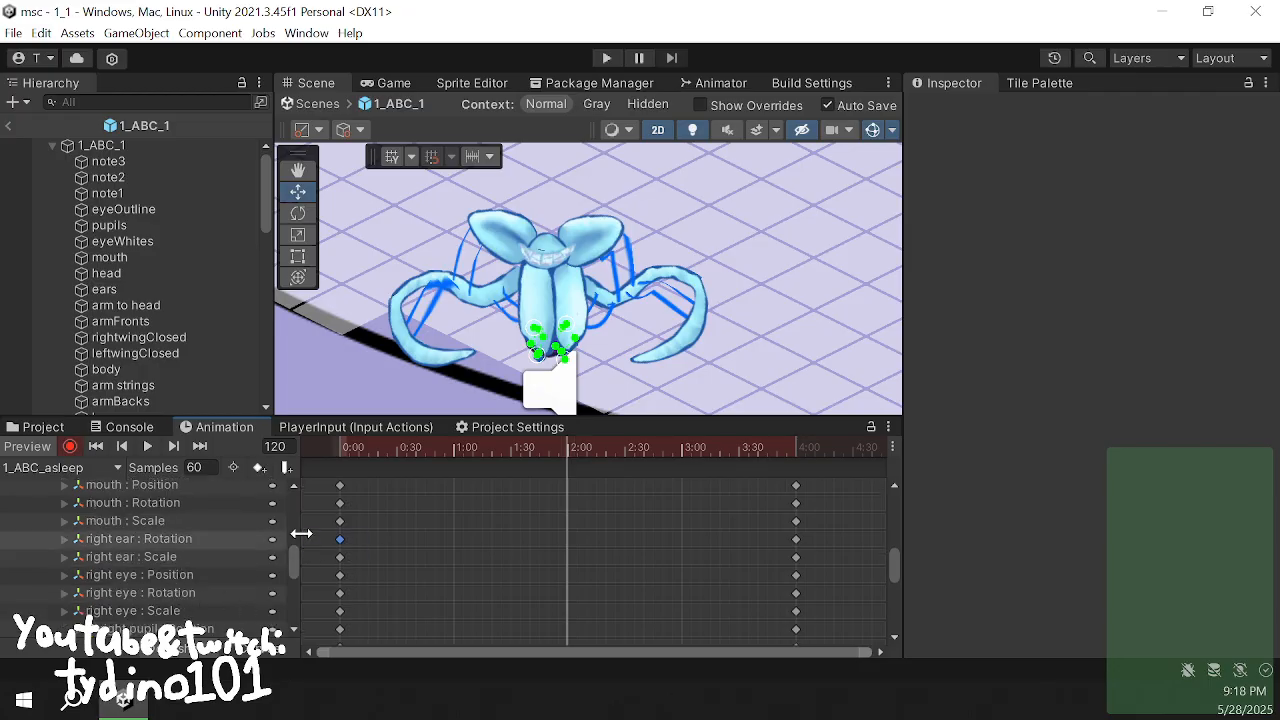
scroll(570, 485, up, 2)
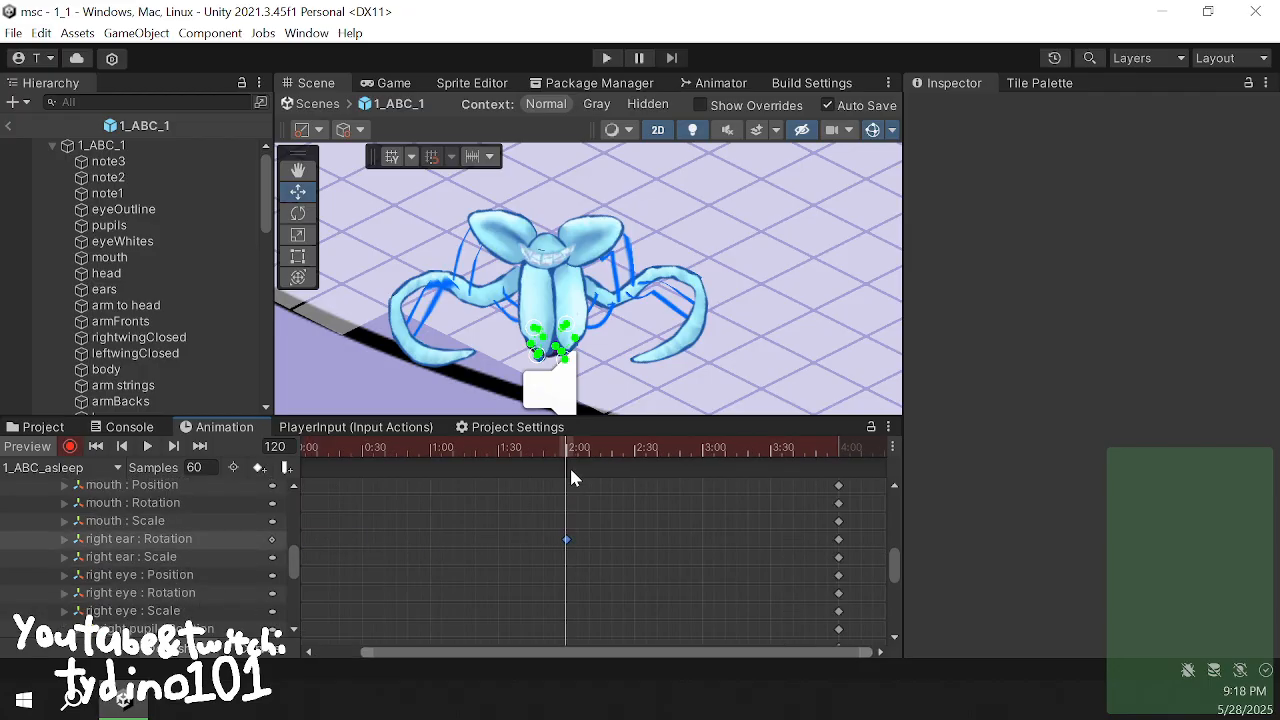
- At frame 130, swing the left wing slightly outward and rotate the right ear to about Z 55.8
click(589, 452)
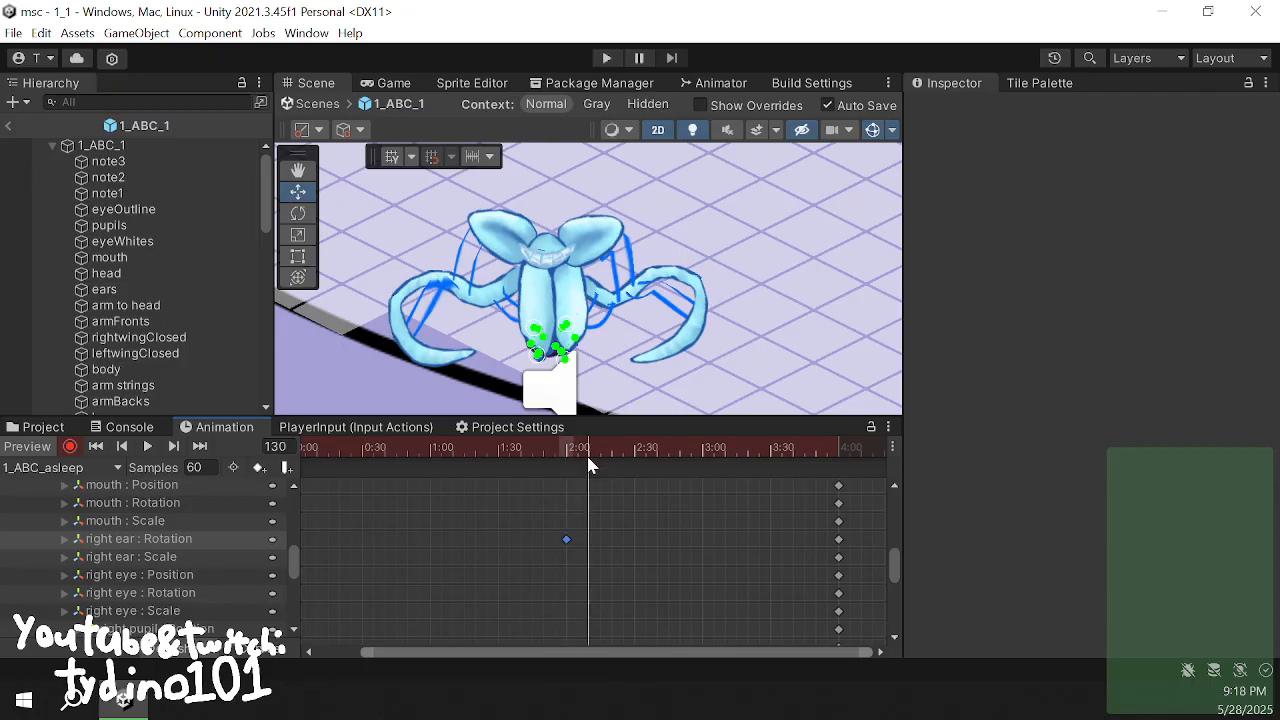
click(590, 293)
scroll(582, 285, up, 2)
drag(577, 297, 593, 304)
drag(478, 206, 481, 205)
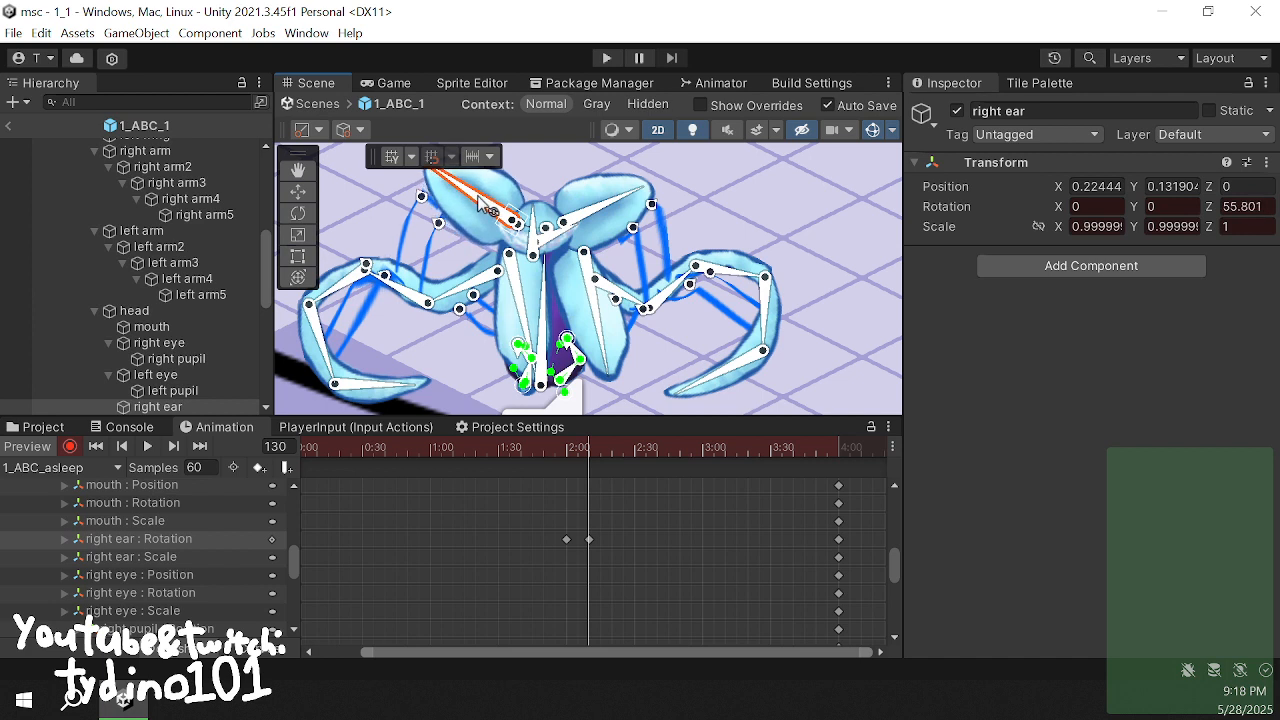
- Repeat the left wing and right ear twitch key pairs every 10 frames from frame 140 through frame 230, and play the clip
click(600, 448)
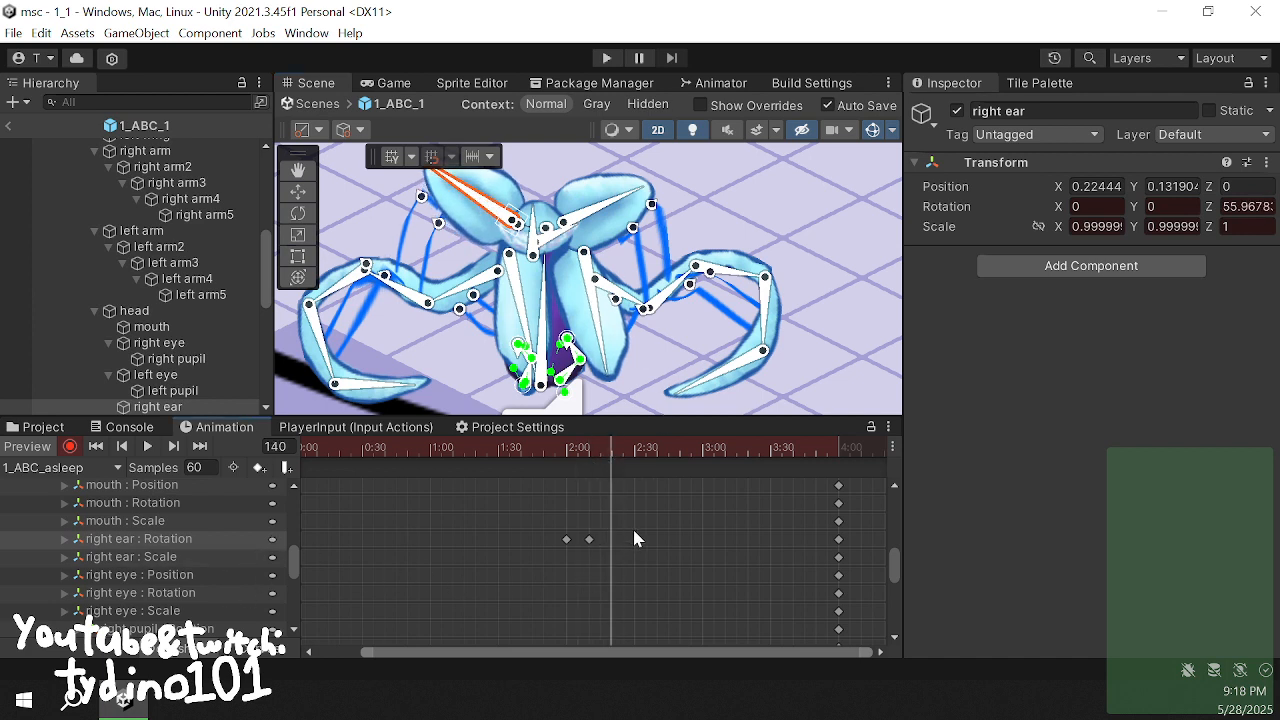
scroll(149, 537, down, 5)
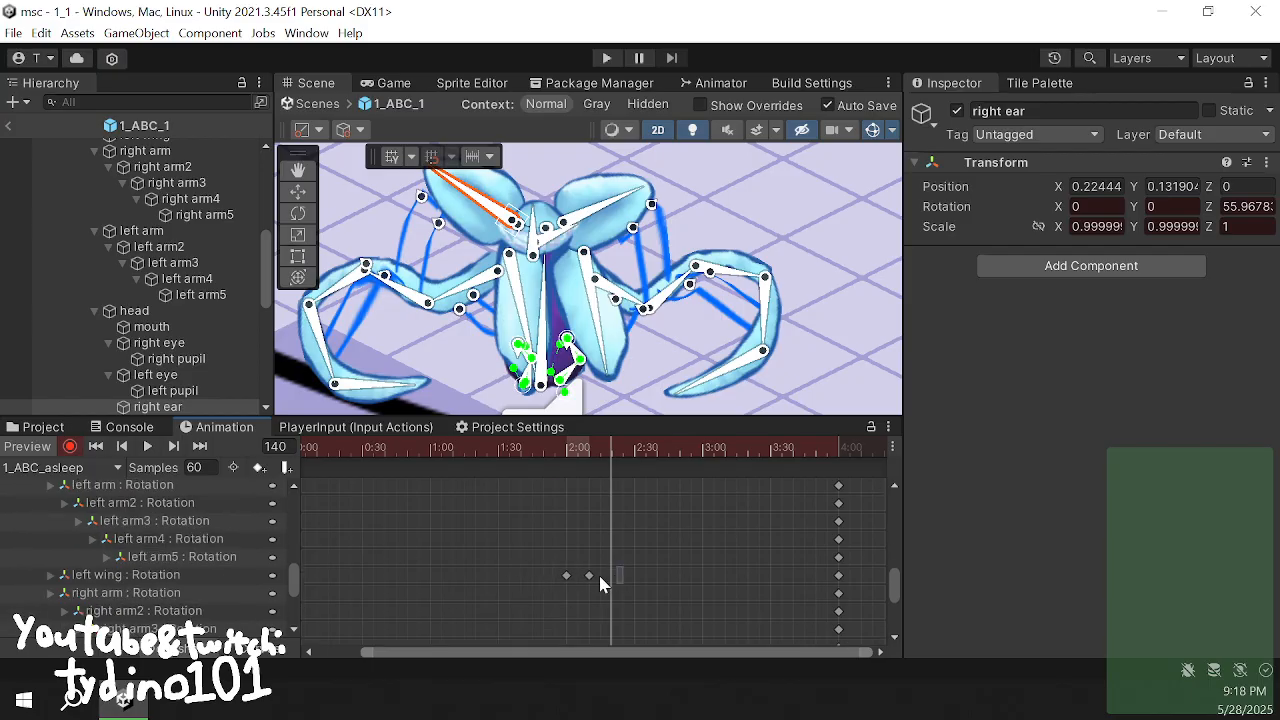
drag(600, 576, 554, 578)
key(ctrl+v)
drag(617, 444, 845, 509)
key(ctrl+v)
key(ctrl+v)
key(ctrl+v)
key(ctrl+v)
click(708, 505)
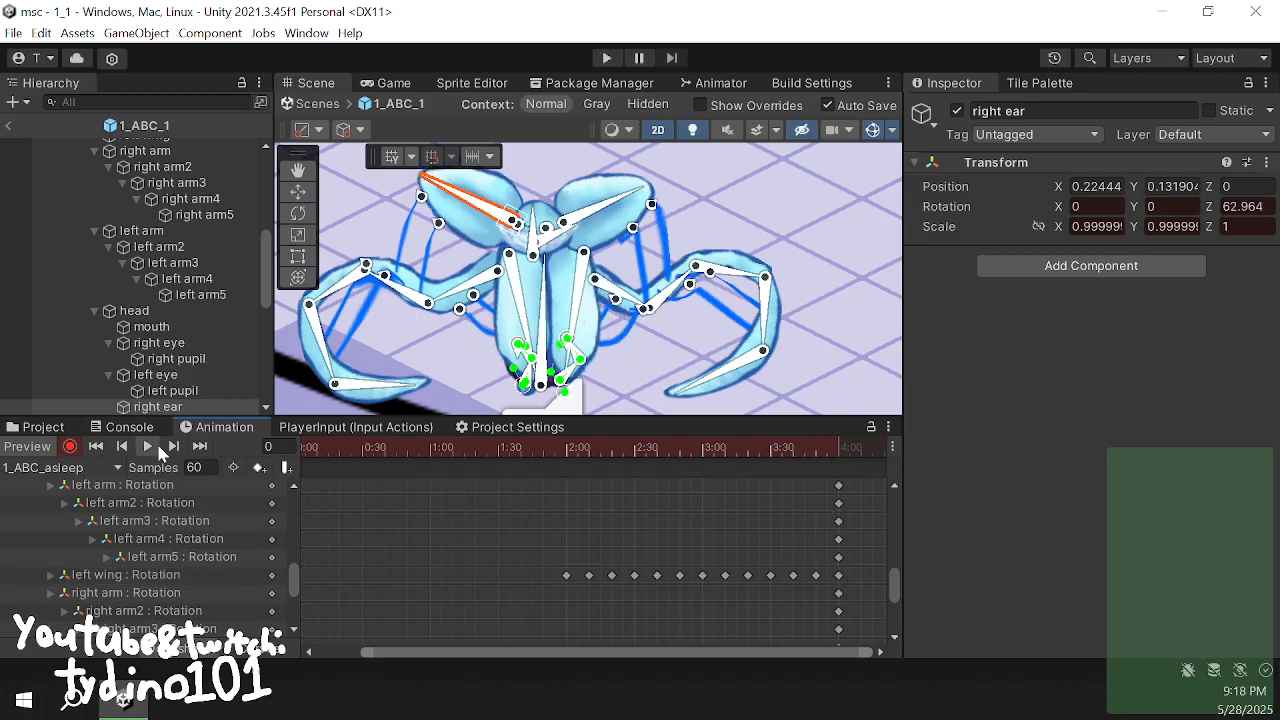
click(147, 446)
click(832, 268)
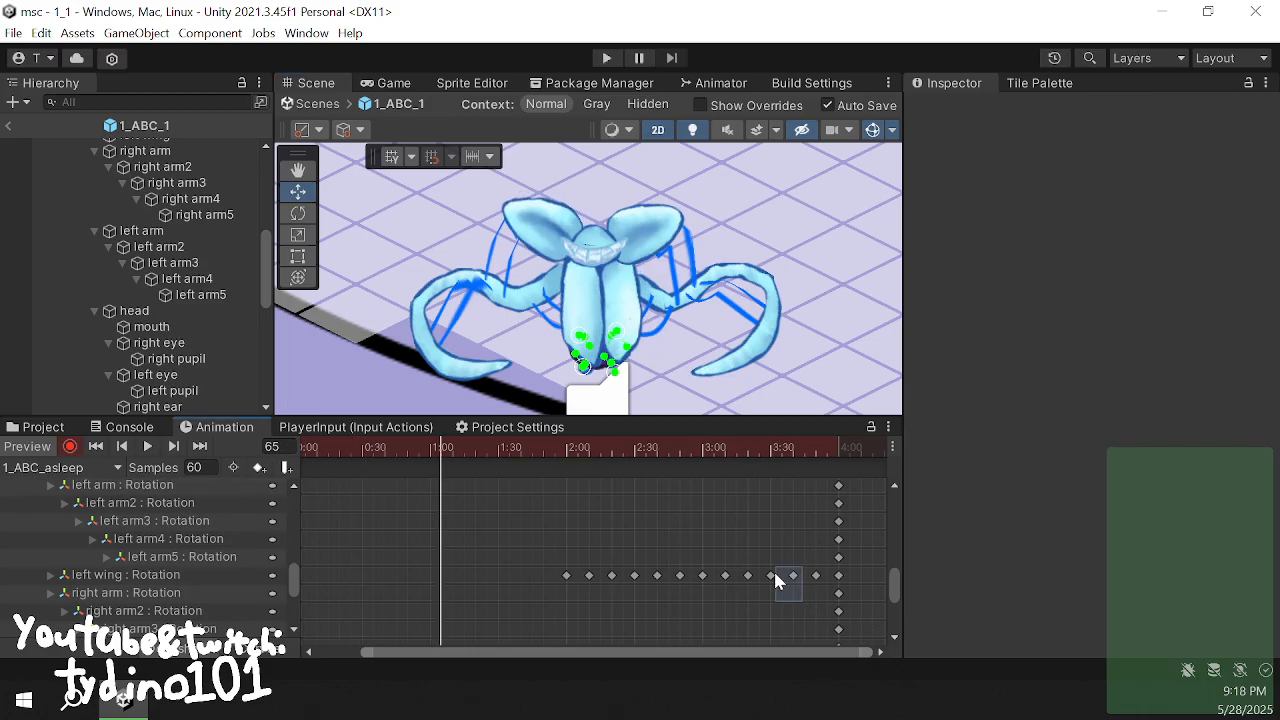
- Delete the twitch keys at frames 210 and 220, shift the neighbouring ones to frames 205 and 225, and replay the clip
scroll(200, 585, up, 5)
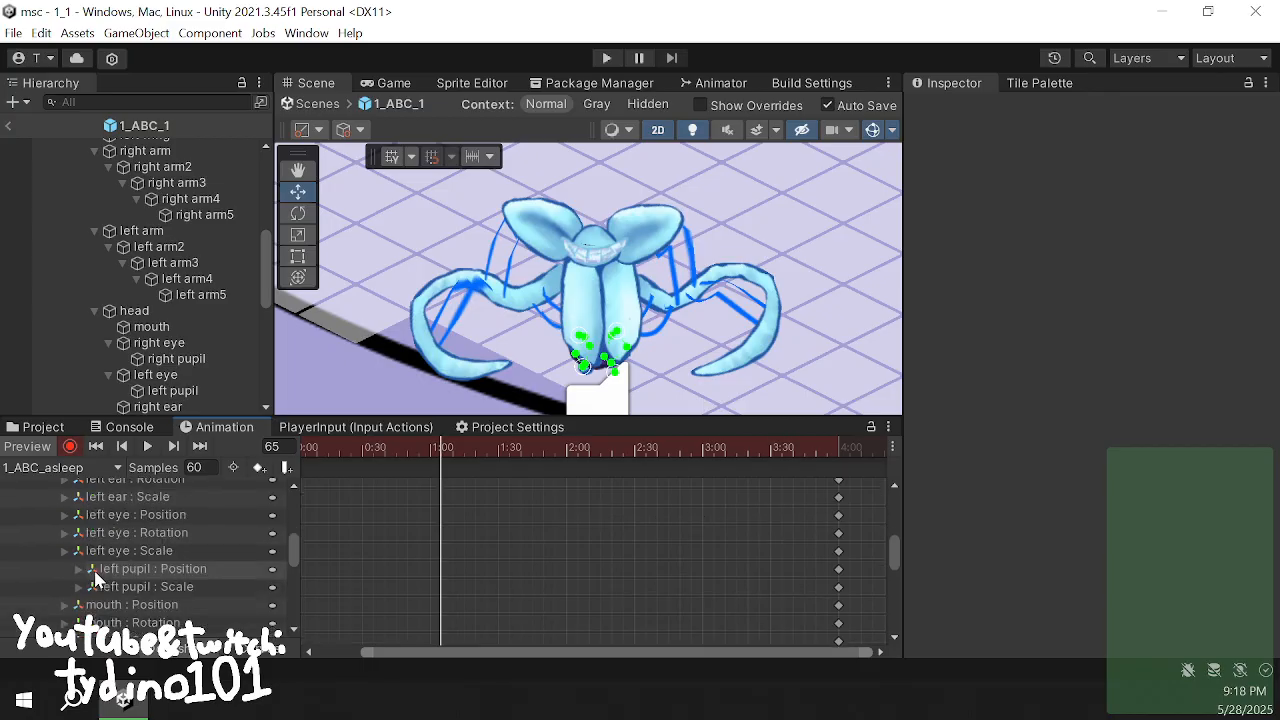
scroll(195, 572, down, 3)
drag(800, 514, 548, 657)
key(Delete)
scroll(30, 520, down, 2)
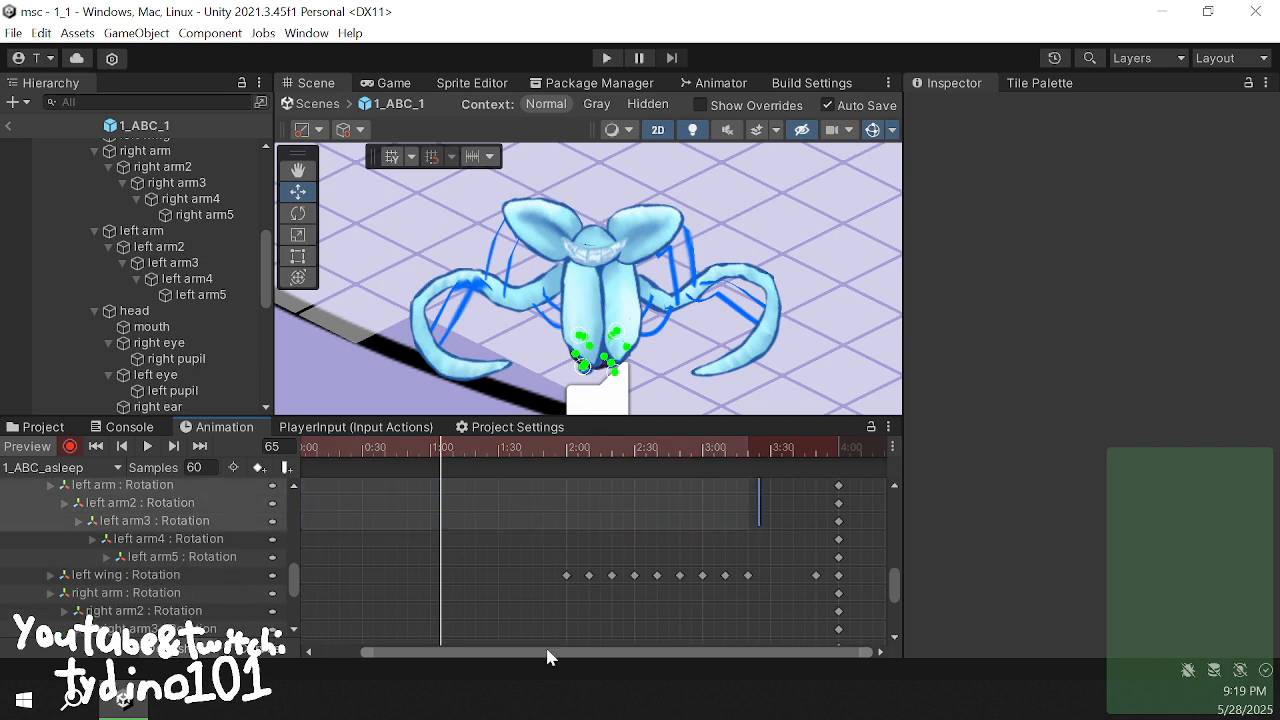
drag(735, 593, 760, 551)
mouse_move(815, 520)
mouse_down()
mouse_move(155, 513)
mouse_move(696, 588)
mouse_move(818, 590)
mouse_move(816, 502)
mouse_up()
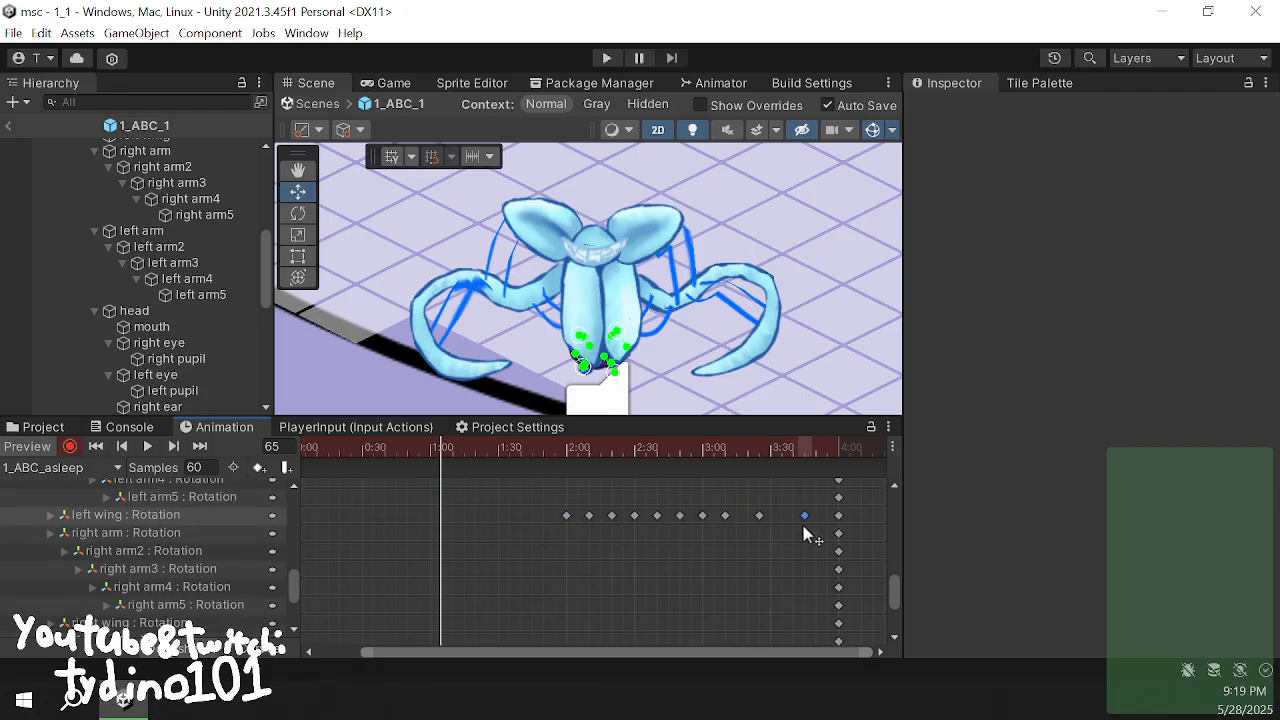
click(786, 578)
drag(575, 462, 846, 480)
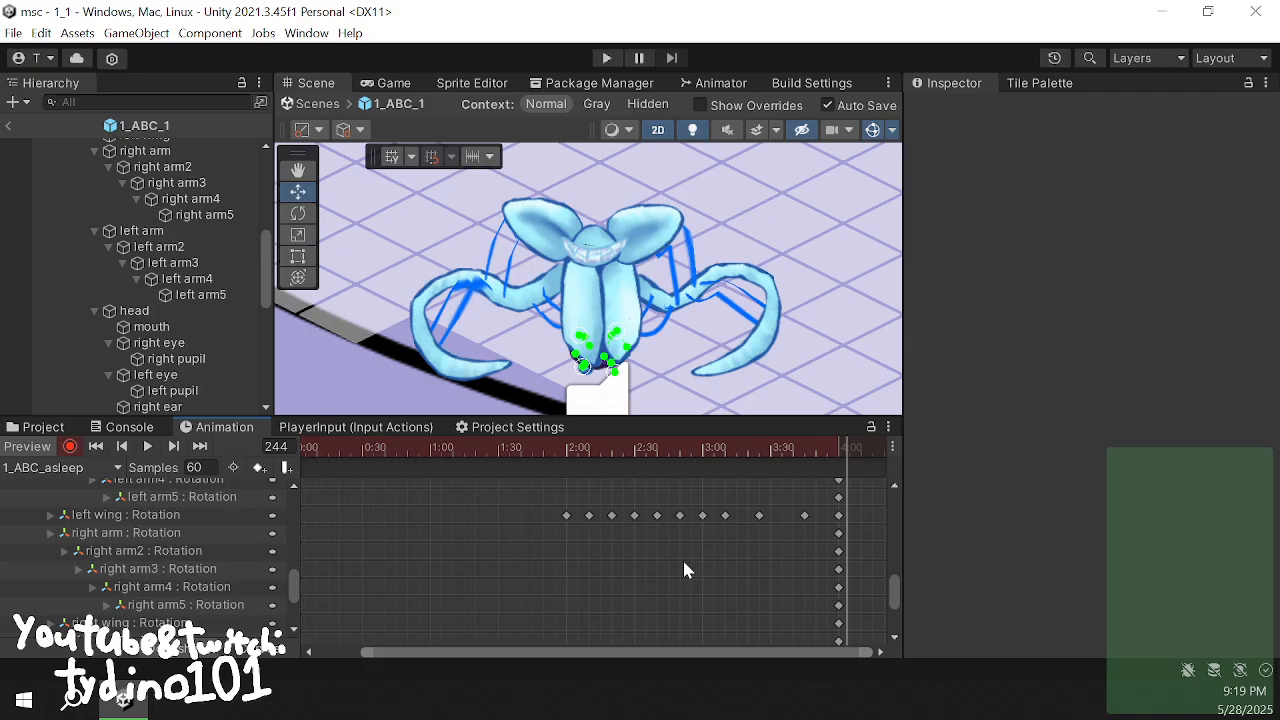
click(146, 449)
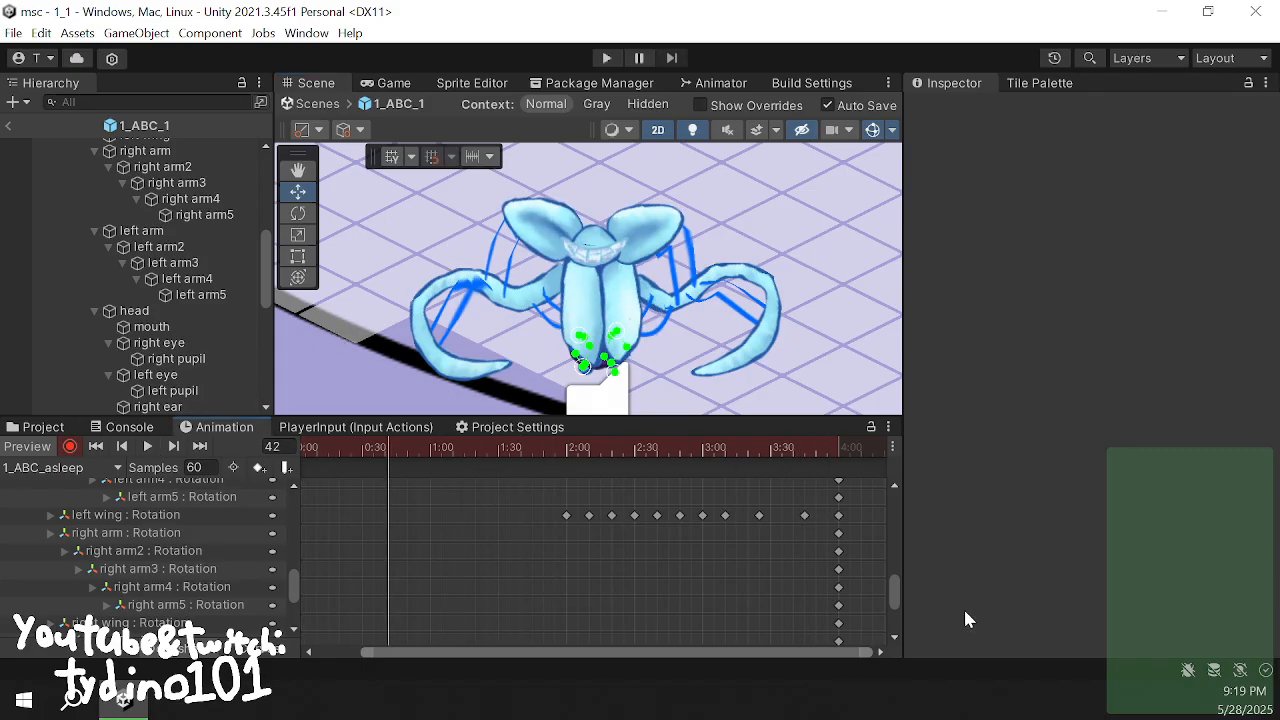
- Copy the right ear and left wing rotation keys from frame 225 to frame 30 and play the clip from the start
scroll(822, 543, up, 5)
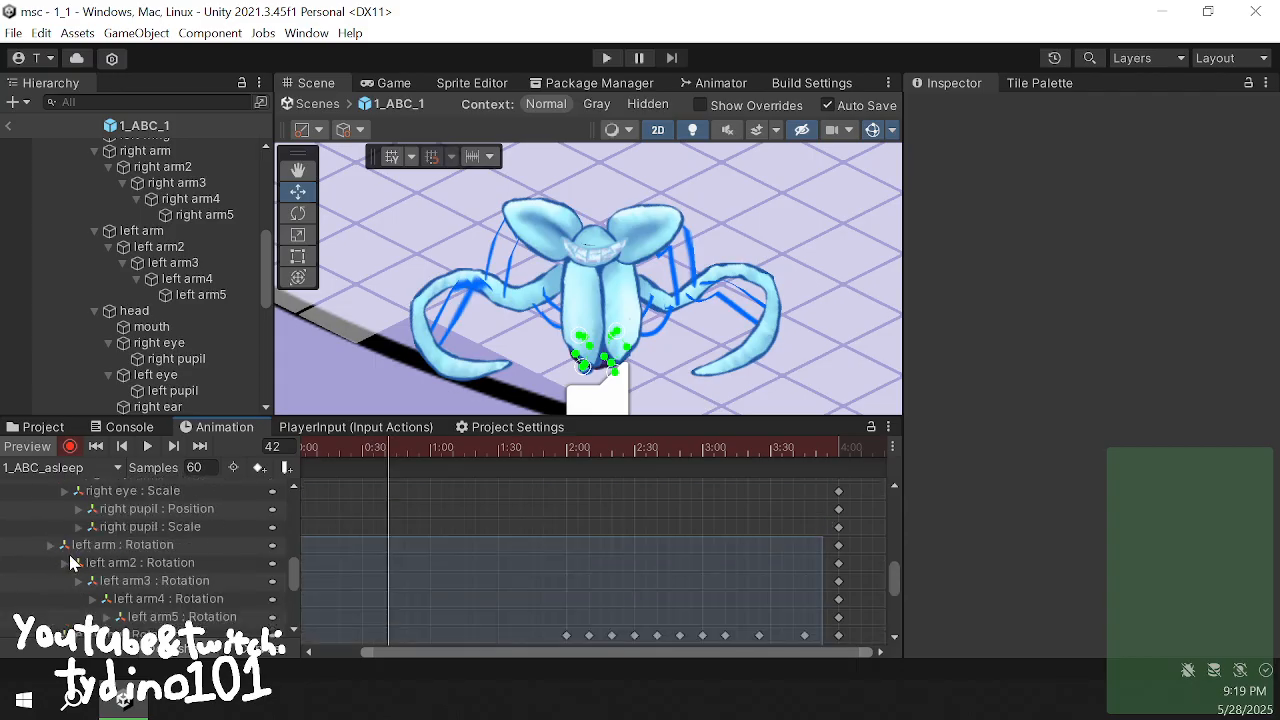
click(805, 539)
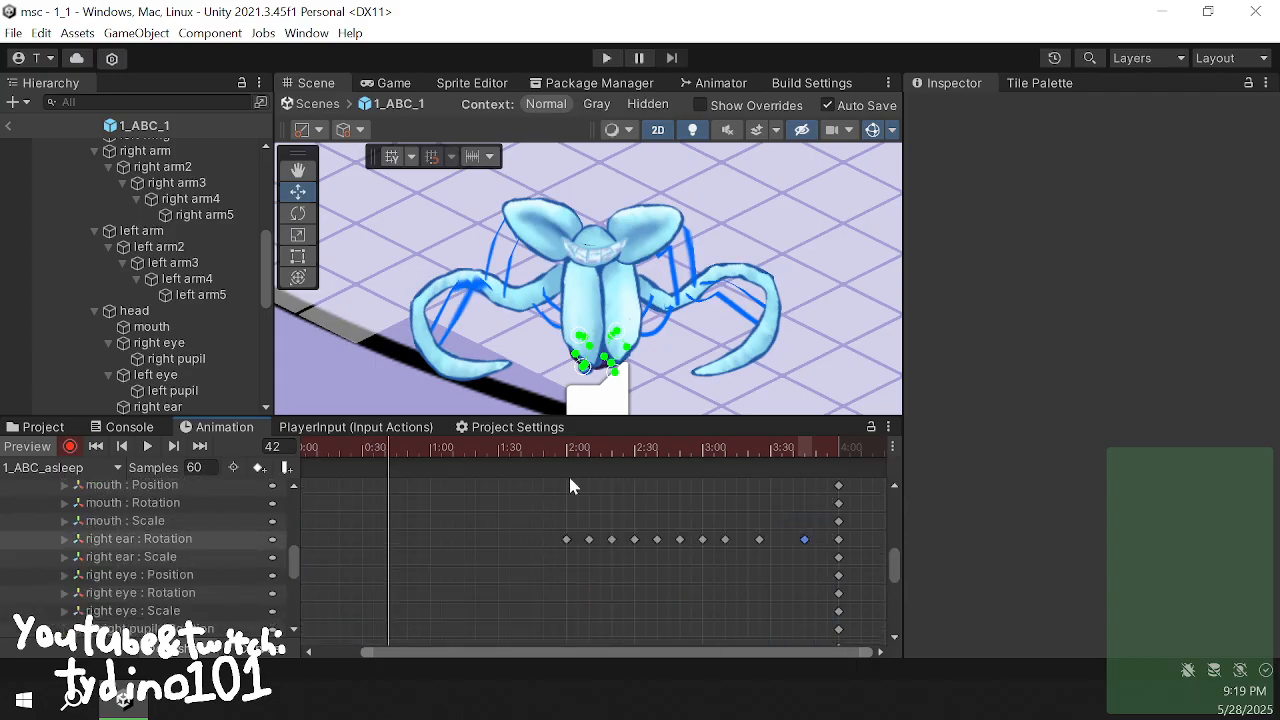
drag(339, 450, 754, 472)
key(ctrl+v)
click(681, 539)
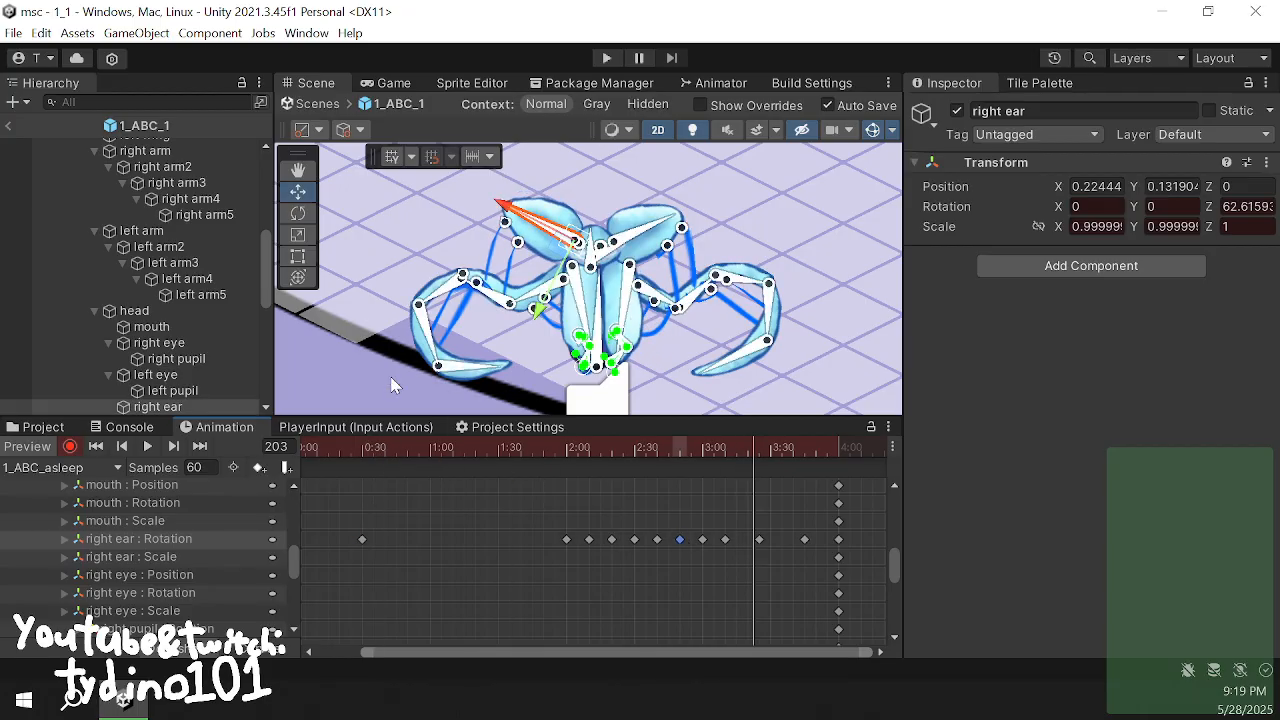
click(95, 446)
click(147, 446)
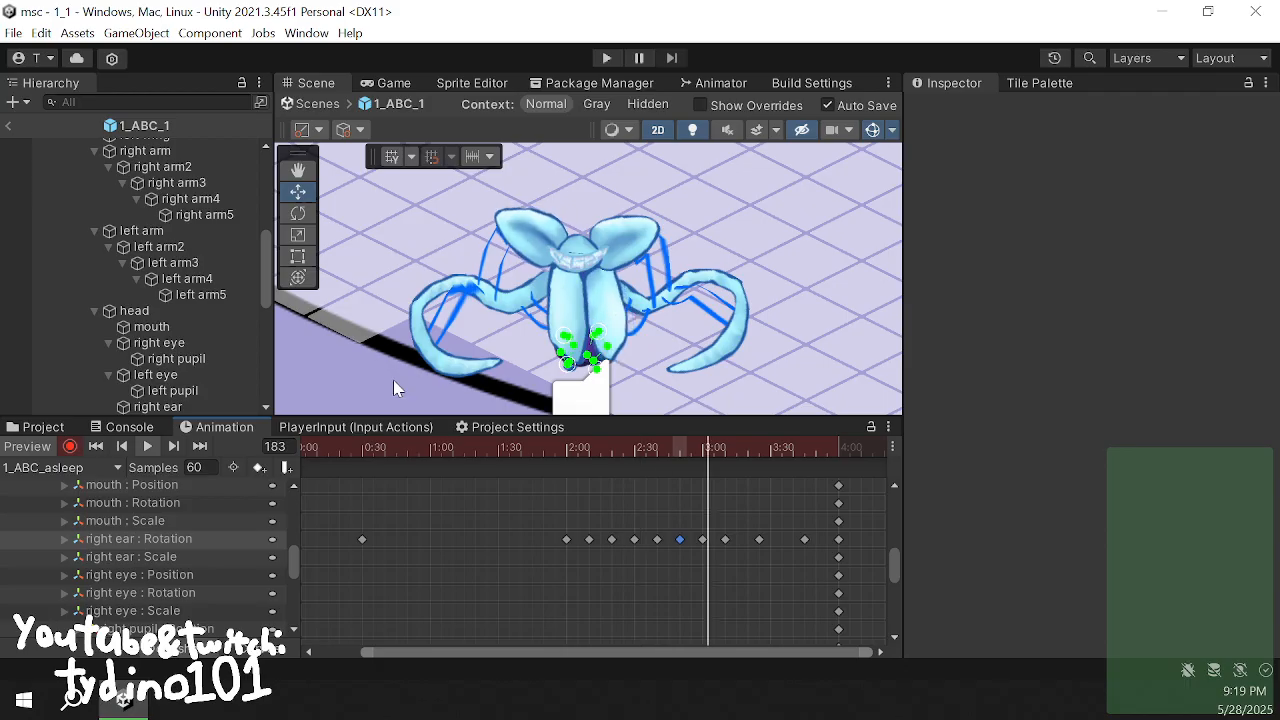
- Copy the right wing's rotation key from frame 240 to frame 120 and swing the wing outward to about Z -190.3 at frame 130
scroll(211, 585, down, 6)
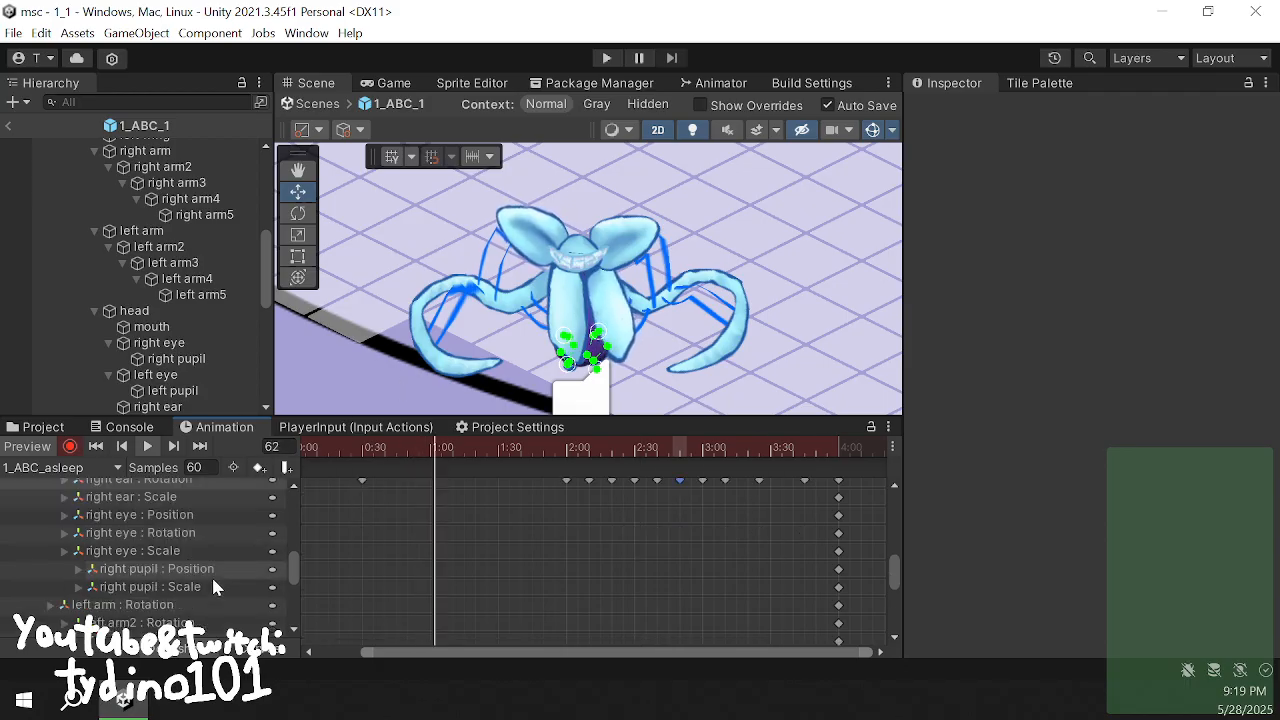
scroll(211, 575, up, 5)
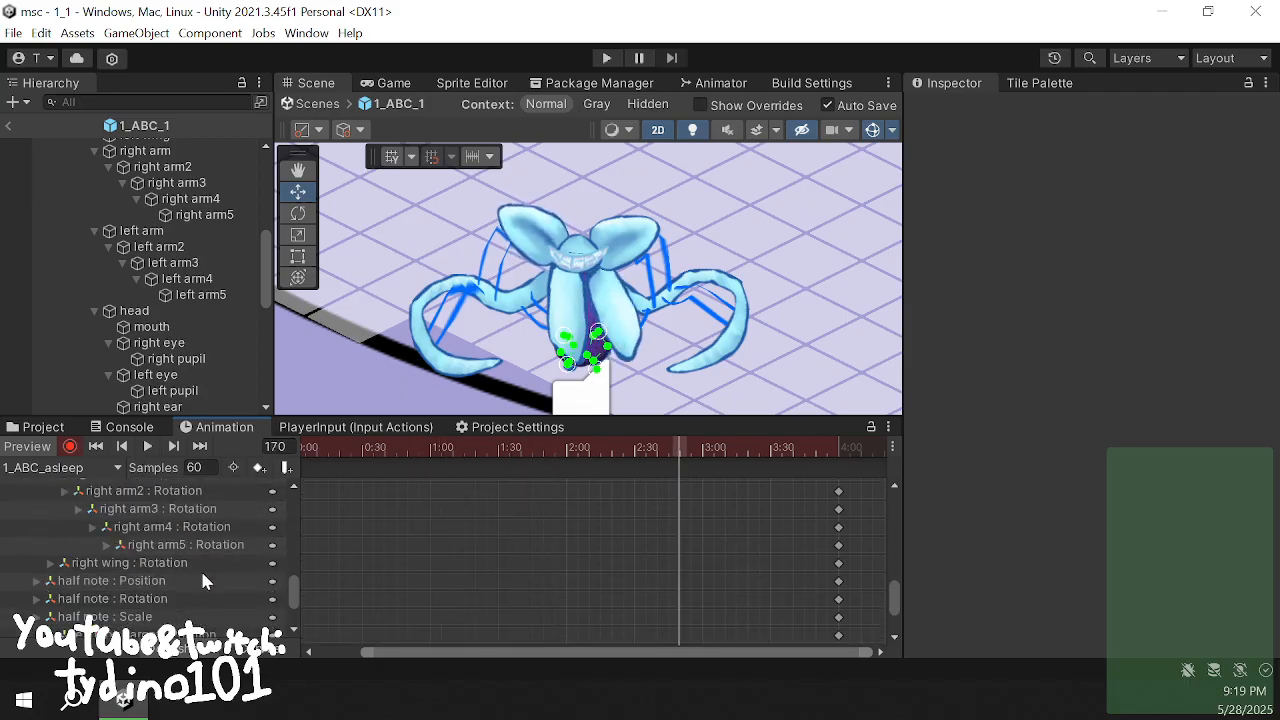
click(674, 447)
mouse_move(585, 455)
mouse_down()
mouse_move(567, 459)
mouse_move(565, 440)
mouse_move(566, 452)
mouse_up()
scroll(60, 586, down, 5)
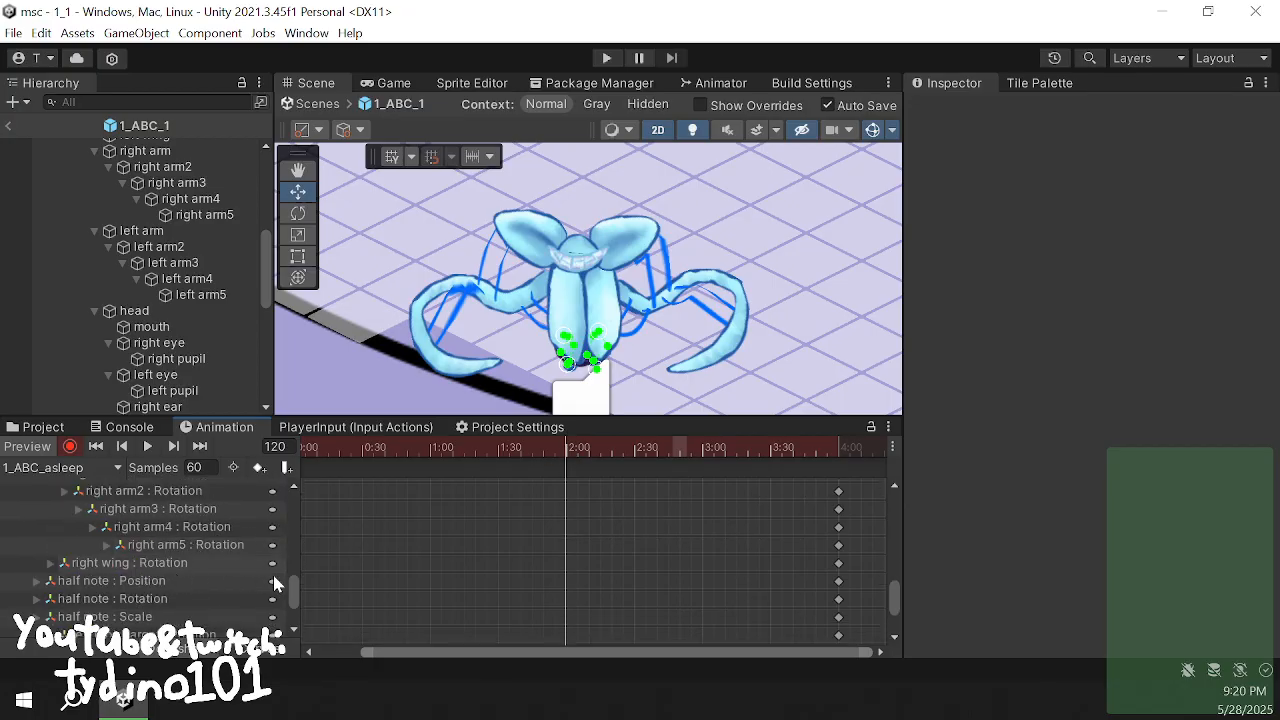
drag(412, 553, 901, 565)
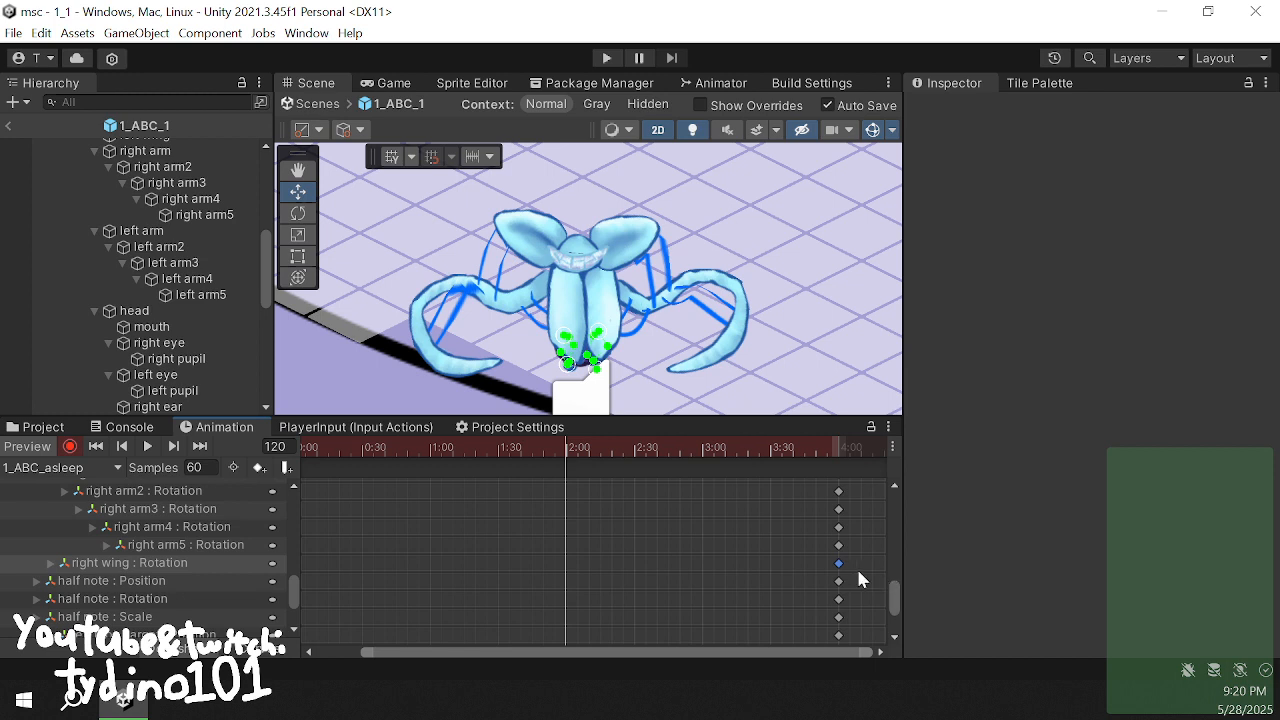
drag(571, 455, 587, 455)
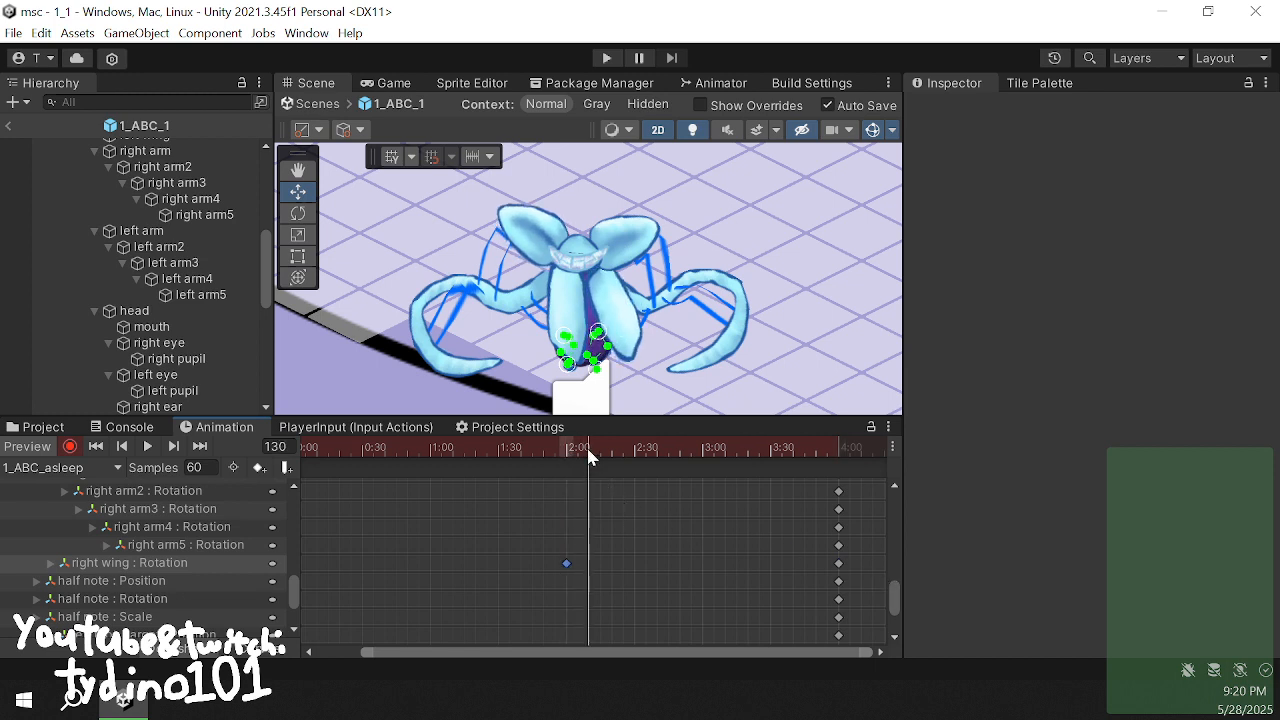
click(569, 329)
drag(566, 309, 556, 308)
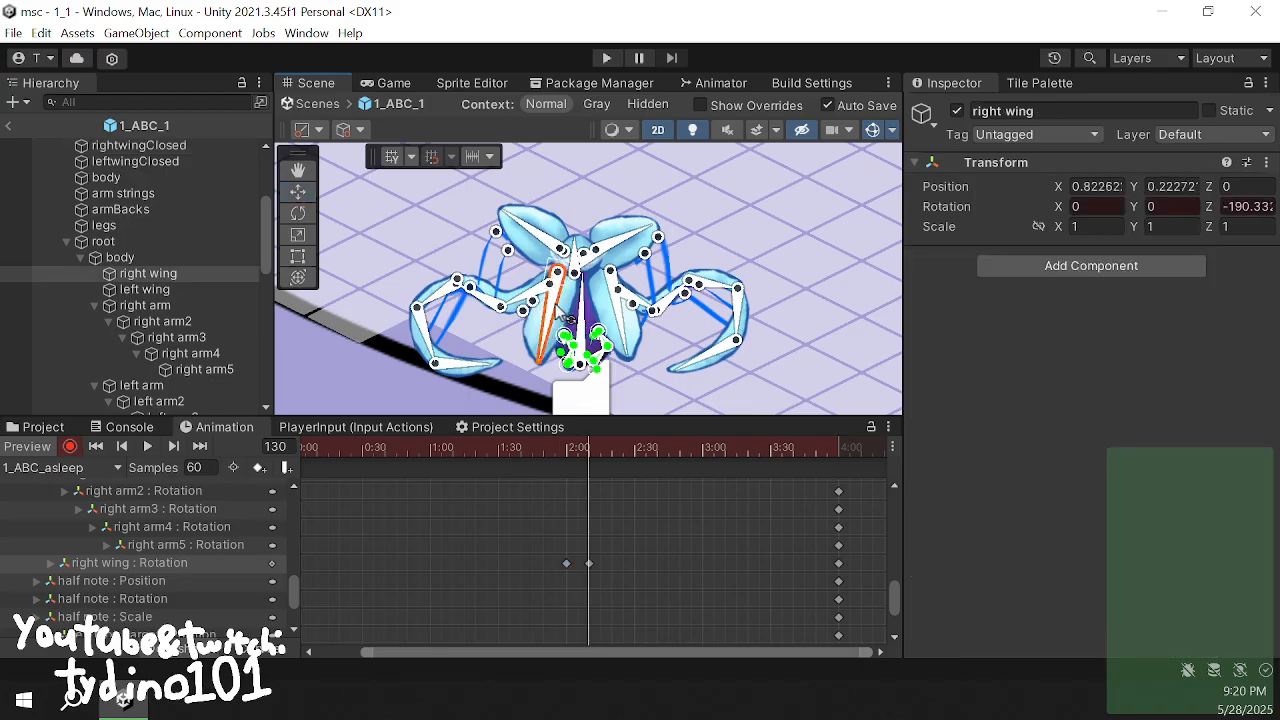
- Repeat the right wing's twitch keys every 10 frames from 140 to 190, plus frames 205, 225 and 30, matching the left wing
drag(612, 568, 558, 560)
scroll(145, 578, up, 3)
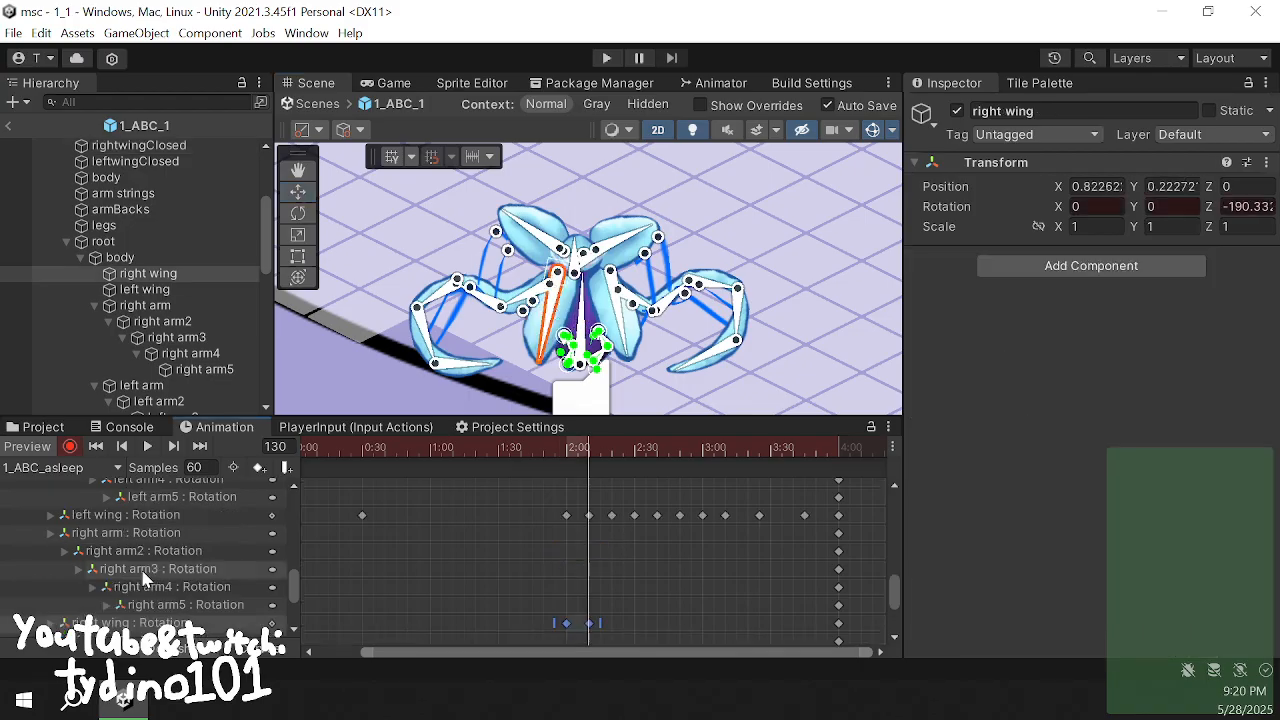
click(608, 451)
key(ctrl+v)
drag(608, 453, 758, 503)
key(ctrl+v)
key(ctrl+v)
key(ctrl+v)
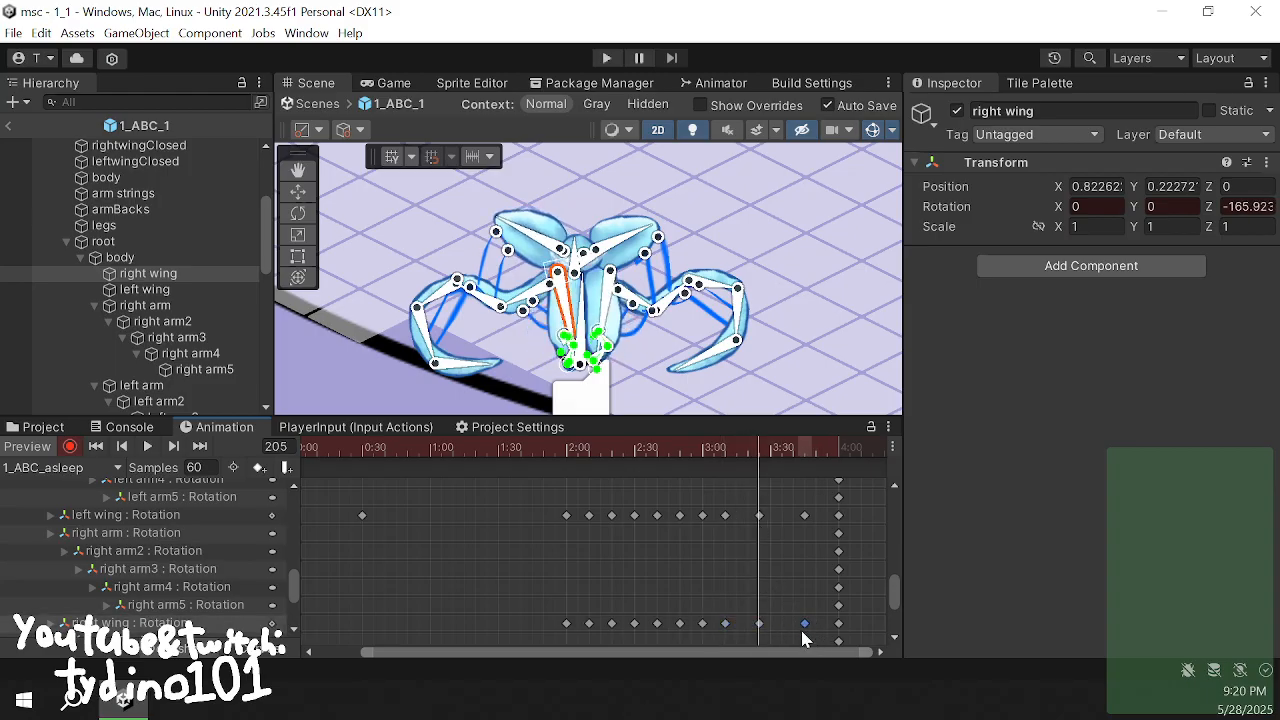
click(360, 447)
key(ctrl+v)
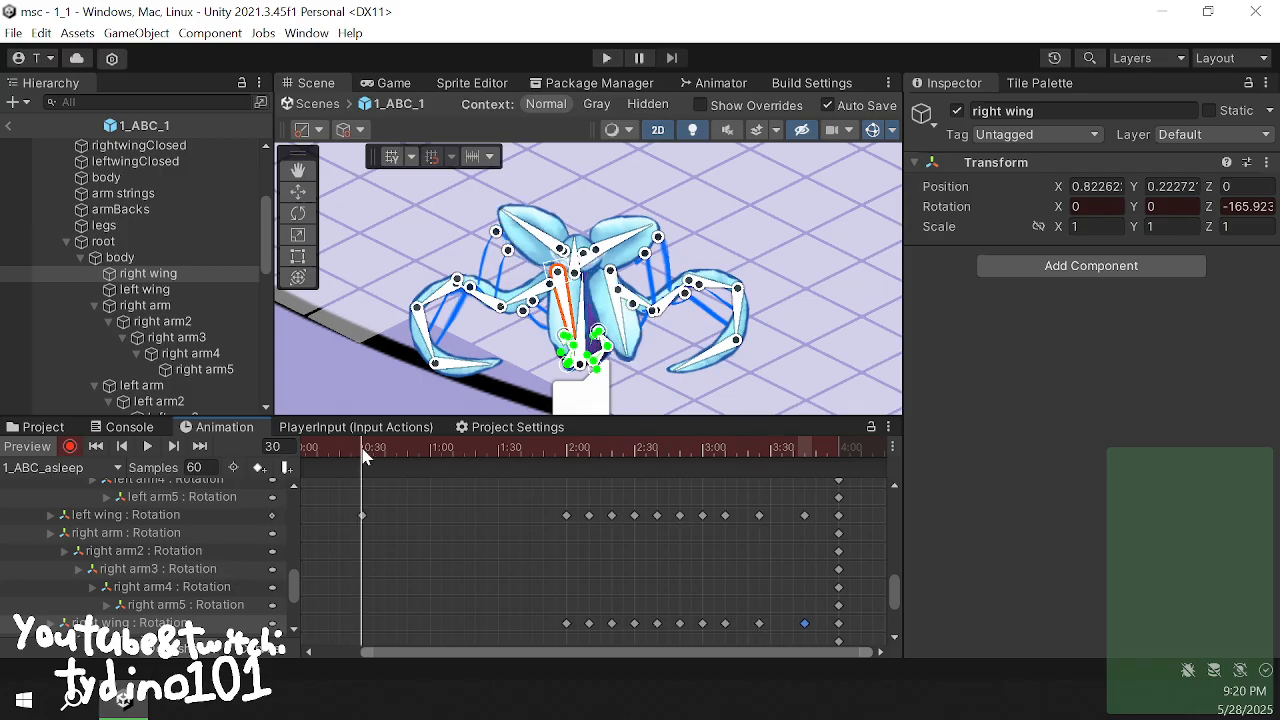
- Play the asleep clip from the start and examine the combined wing and ear twitches on the character
drag(360, 447, 840, 482)
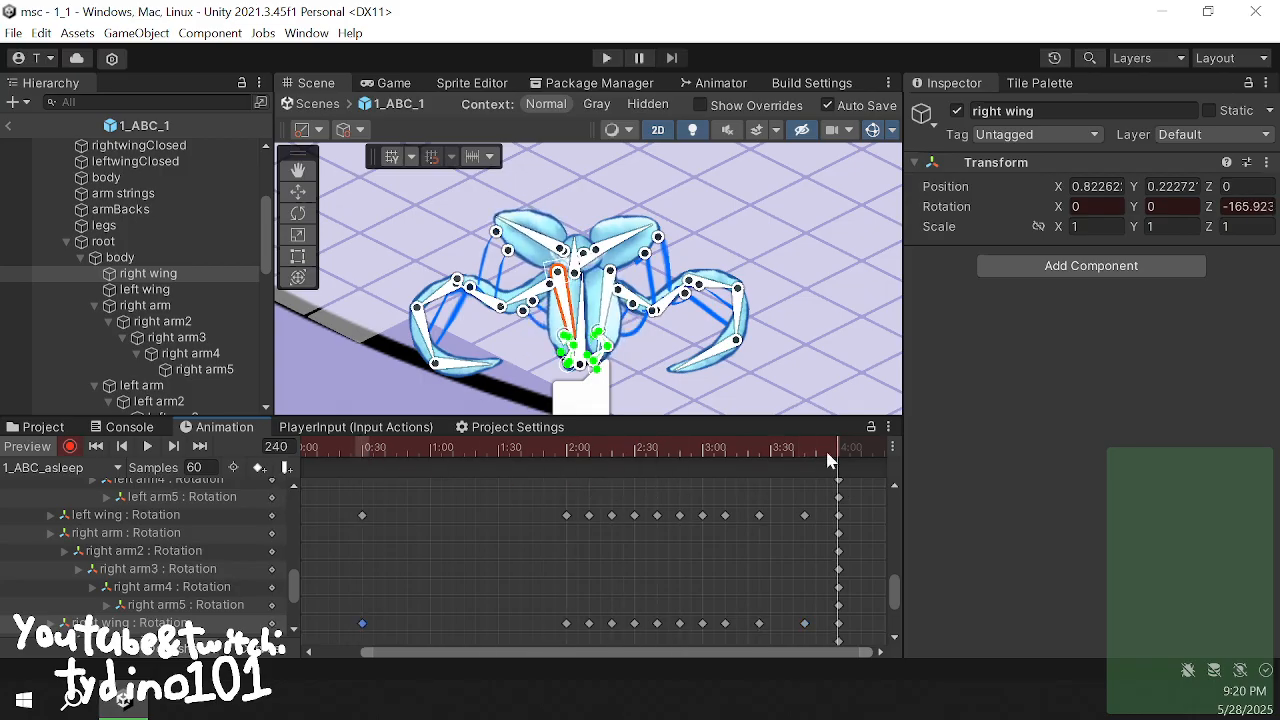
click(718, 366)
click(105, 447)
click(147, 447)
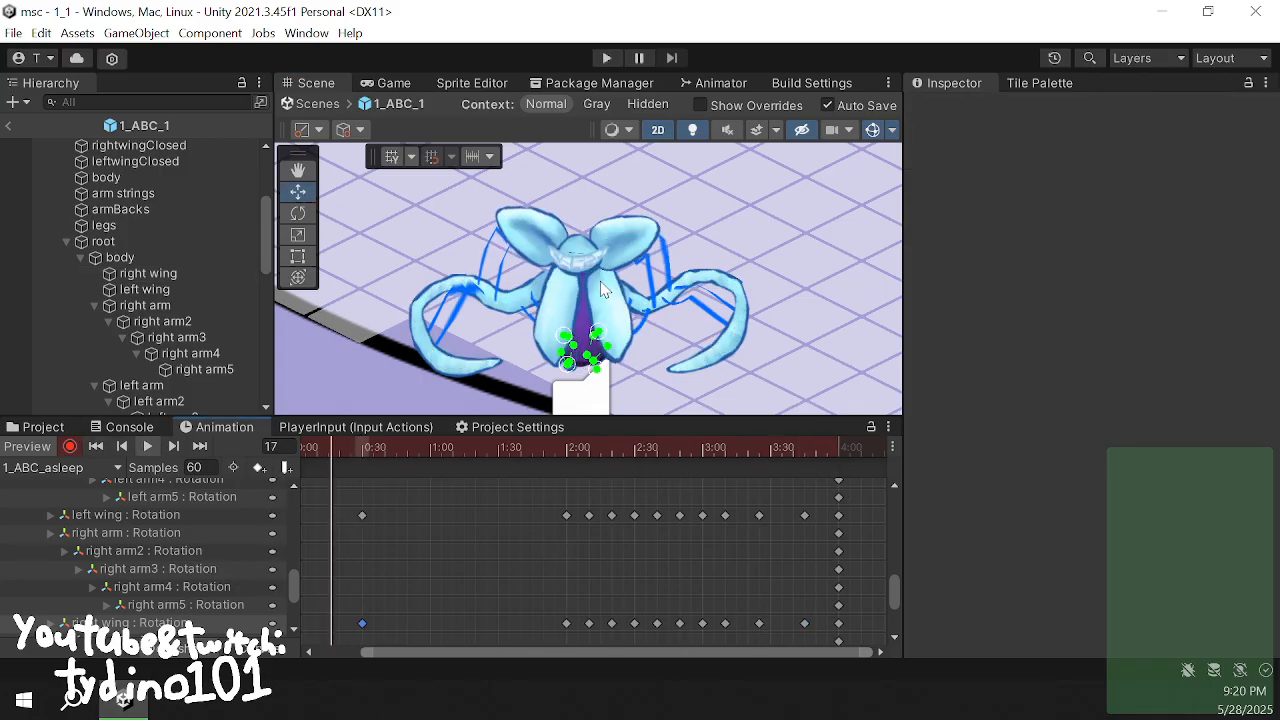
middle_drag(729, 256, 701, 255)
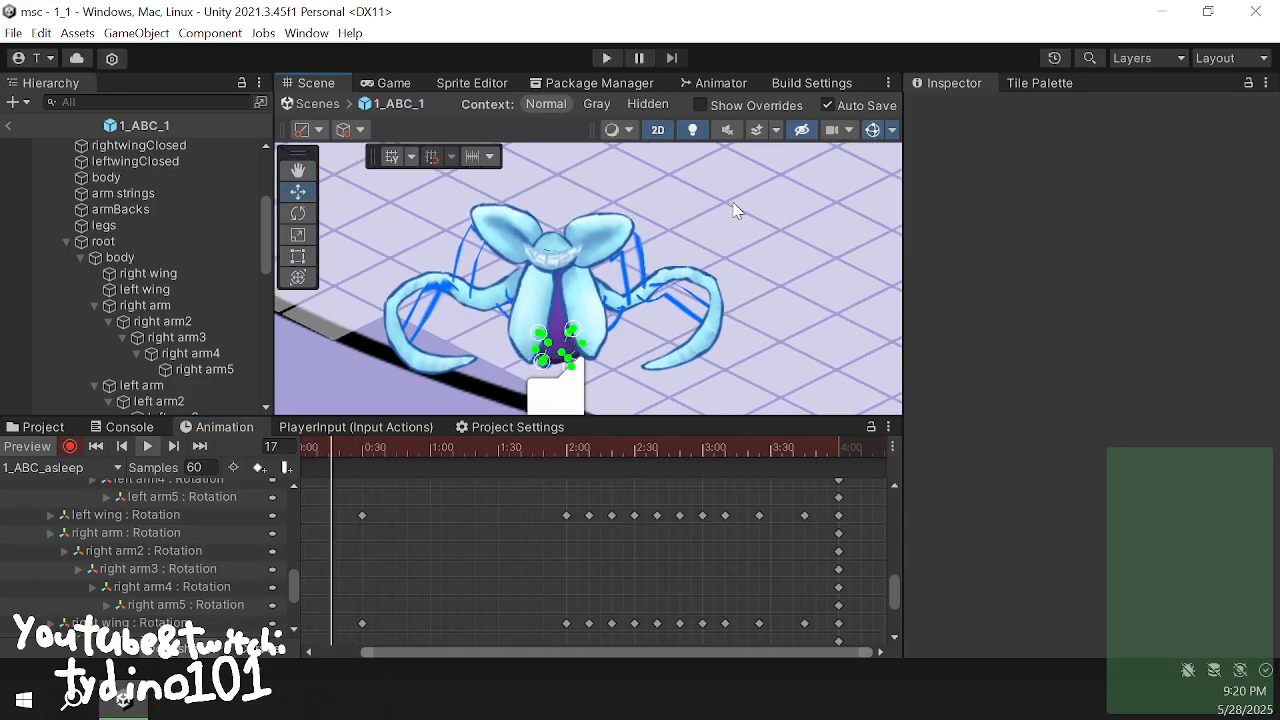
scroll(713, 229, down, 8)
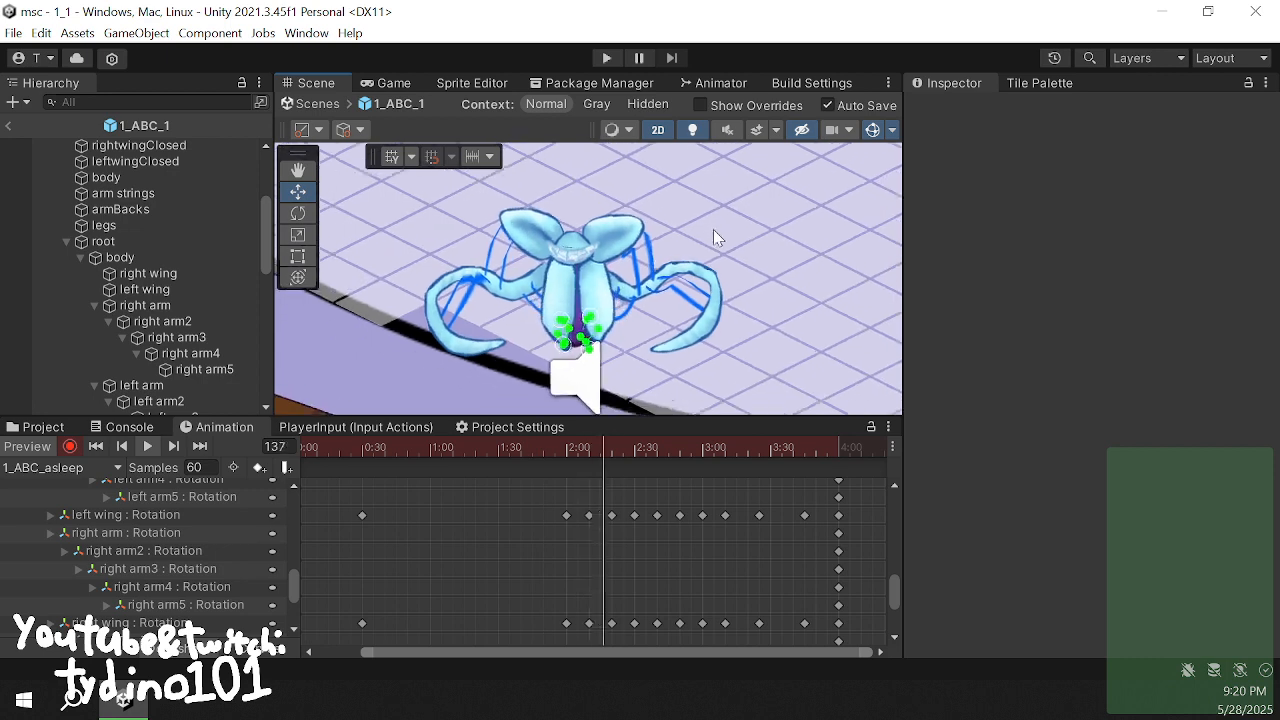
middle_drag(712, 231, 729, 263)
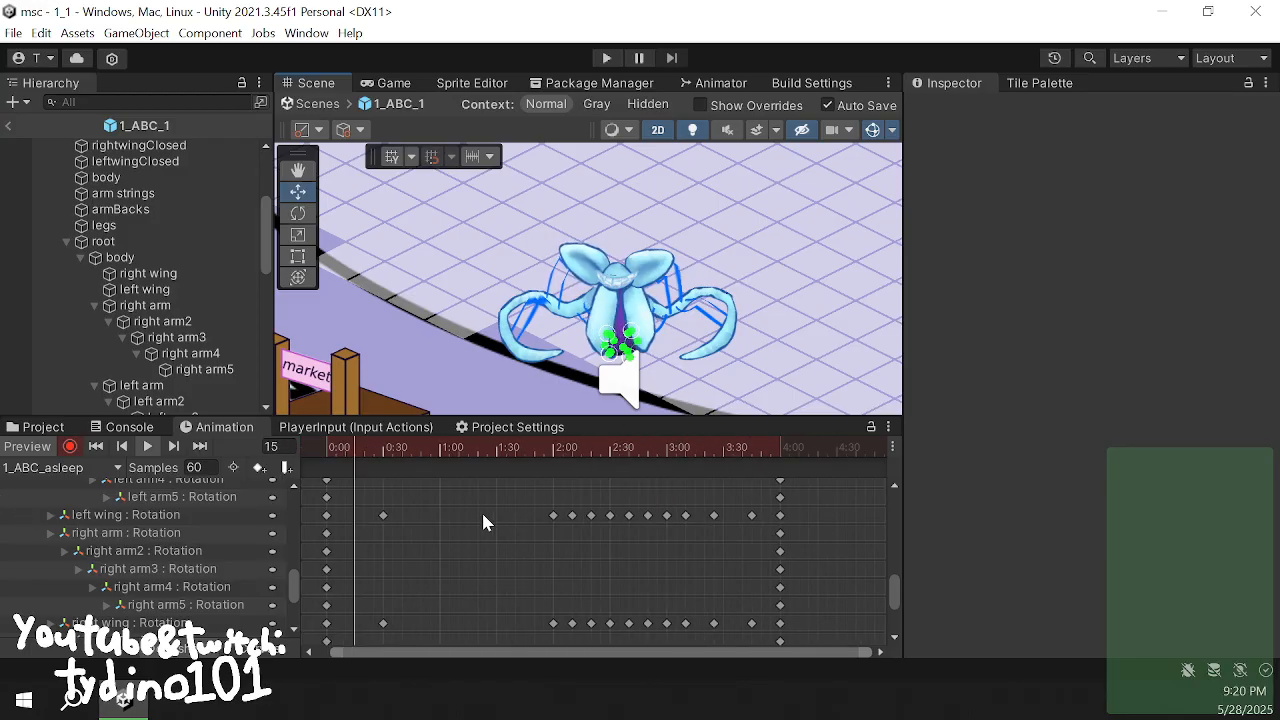
- Select all keyframes of the asleep clip and stretch them to double length, ending at 8:00
scroll(442, 576, down, 2)
scroll(230, 551, up, 5)
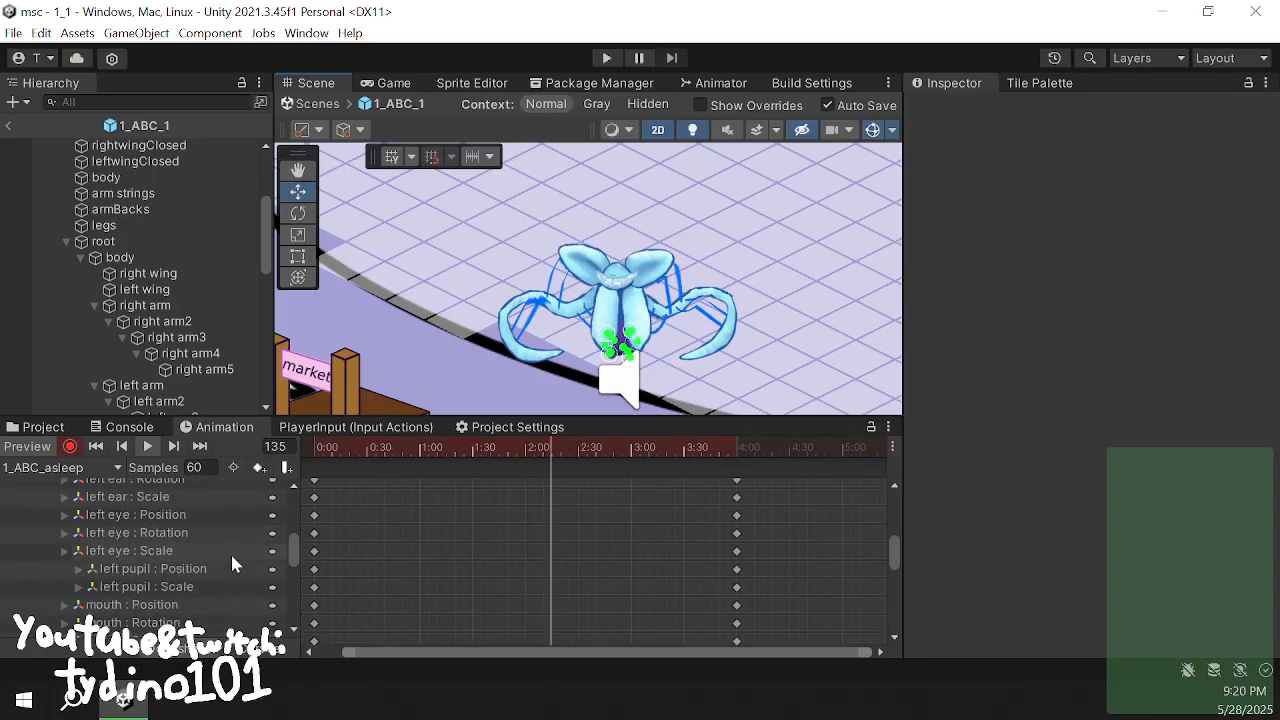
scroll(240, 560, down, 1)
scroll(241, 562, up, 3)
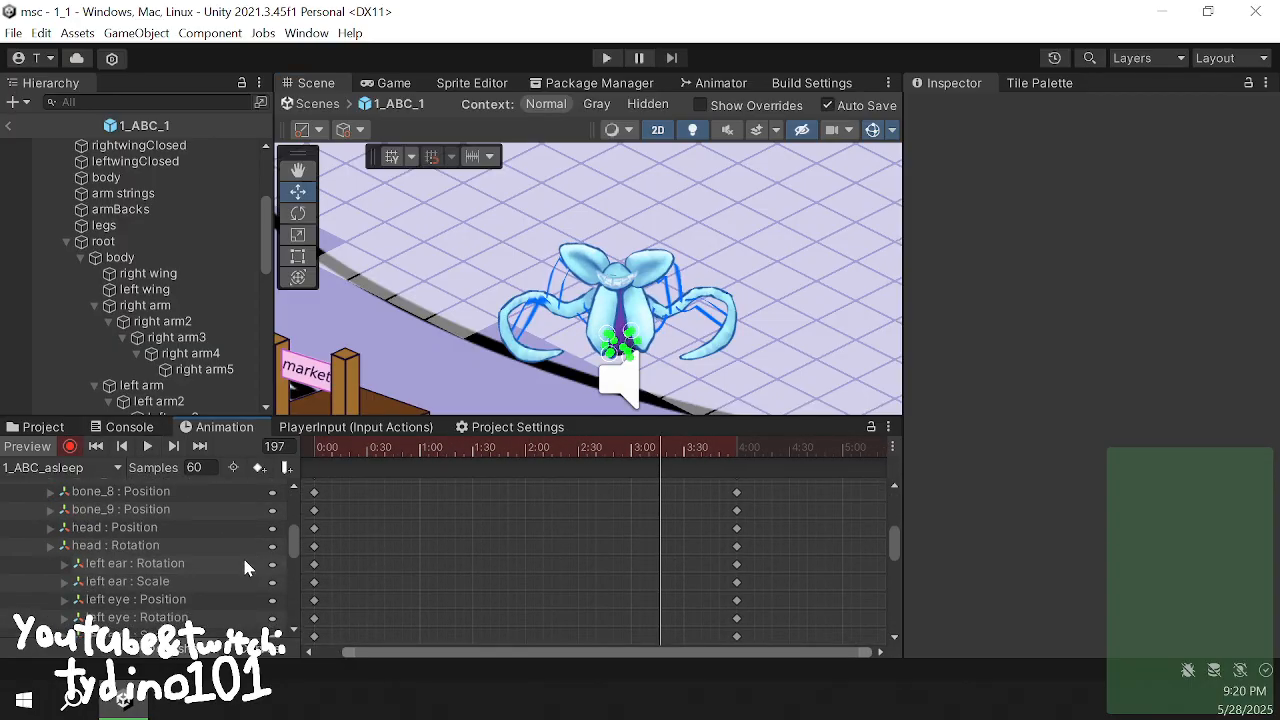
scroll(503, 580, down, 3)
scroll(499, 588, down, 2)
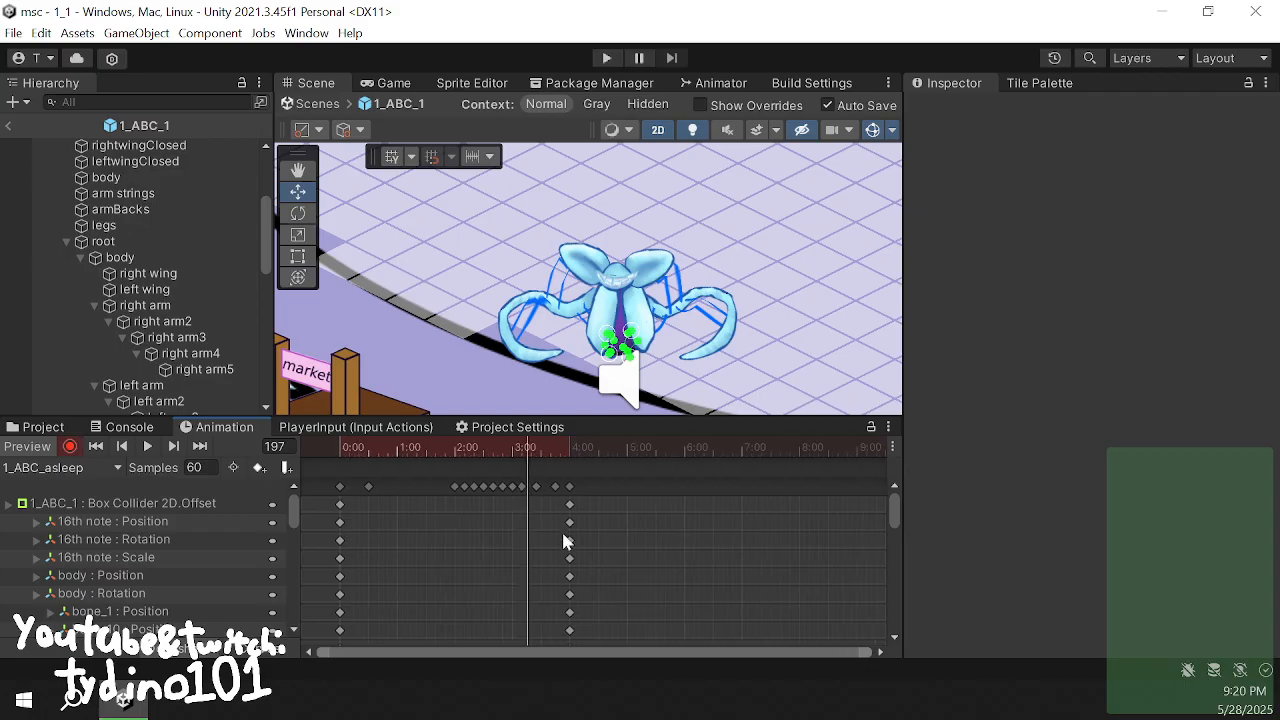
drag(593, 495, 318, 479)
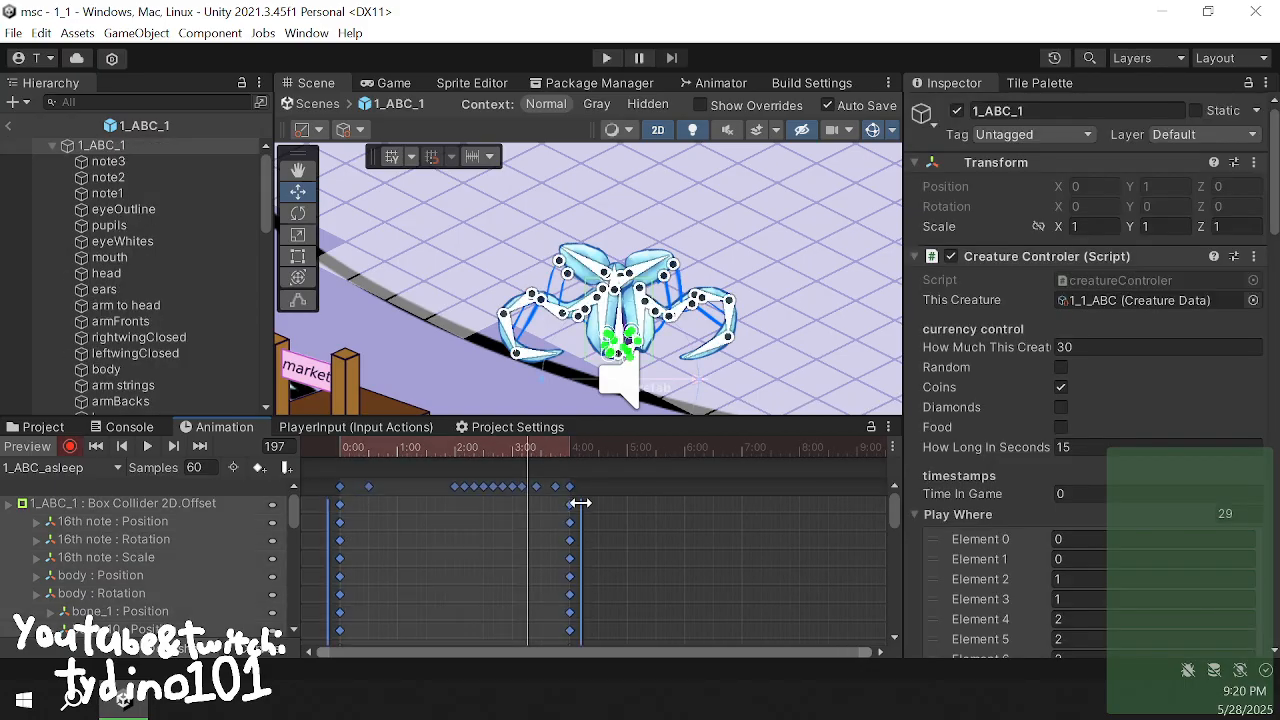
drag(581, 503, 807, 518)
click(325, 468)
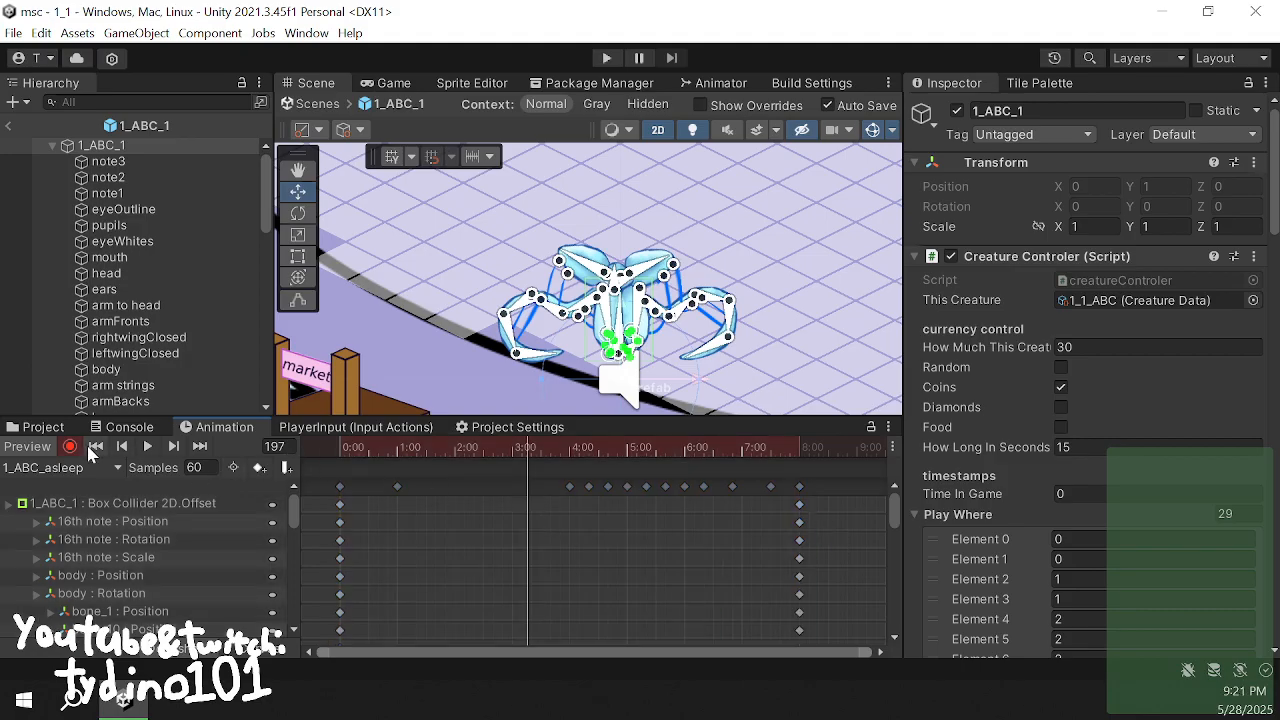
- Play the stretched clip from the start and set its sample rate to 45
click(93, 447)
click(146, 448)
click(483, 301)
scroll(663, 323, up, 3)
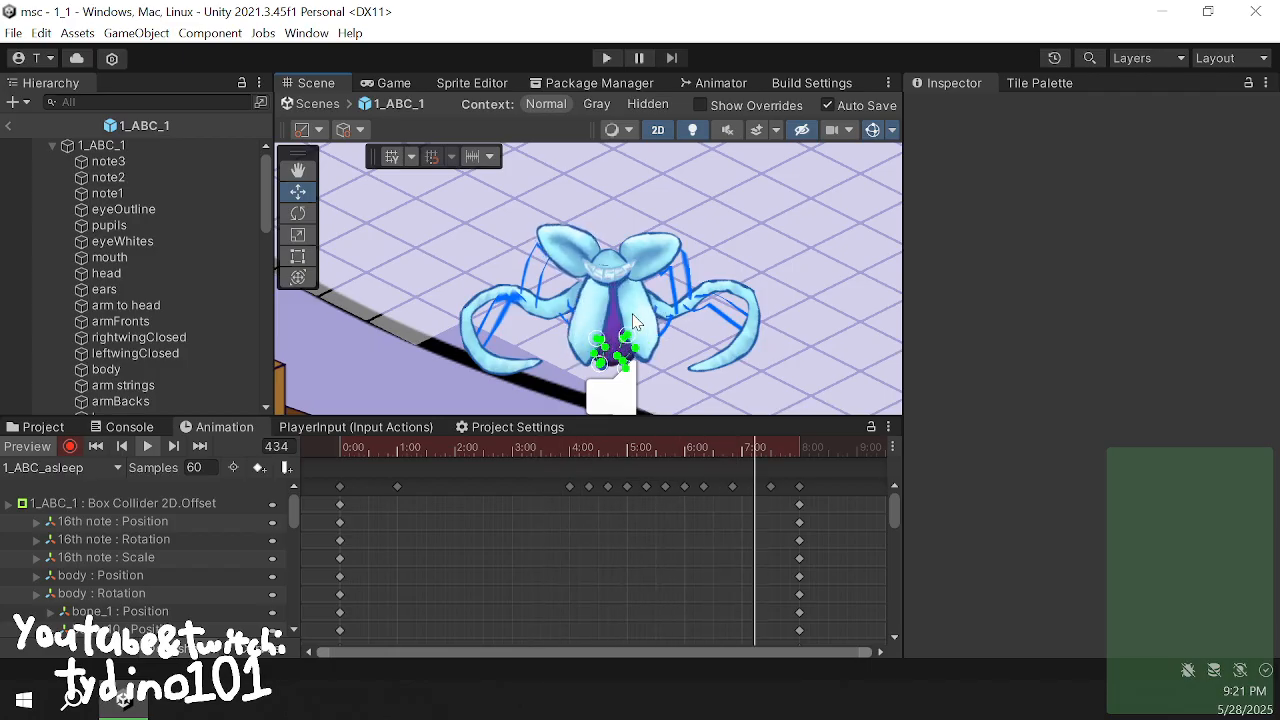
click(214, 469)
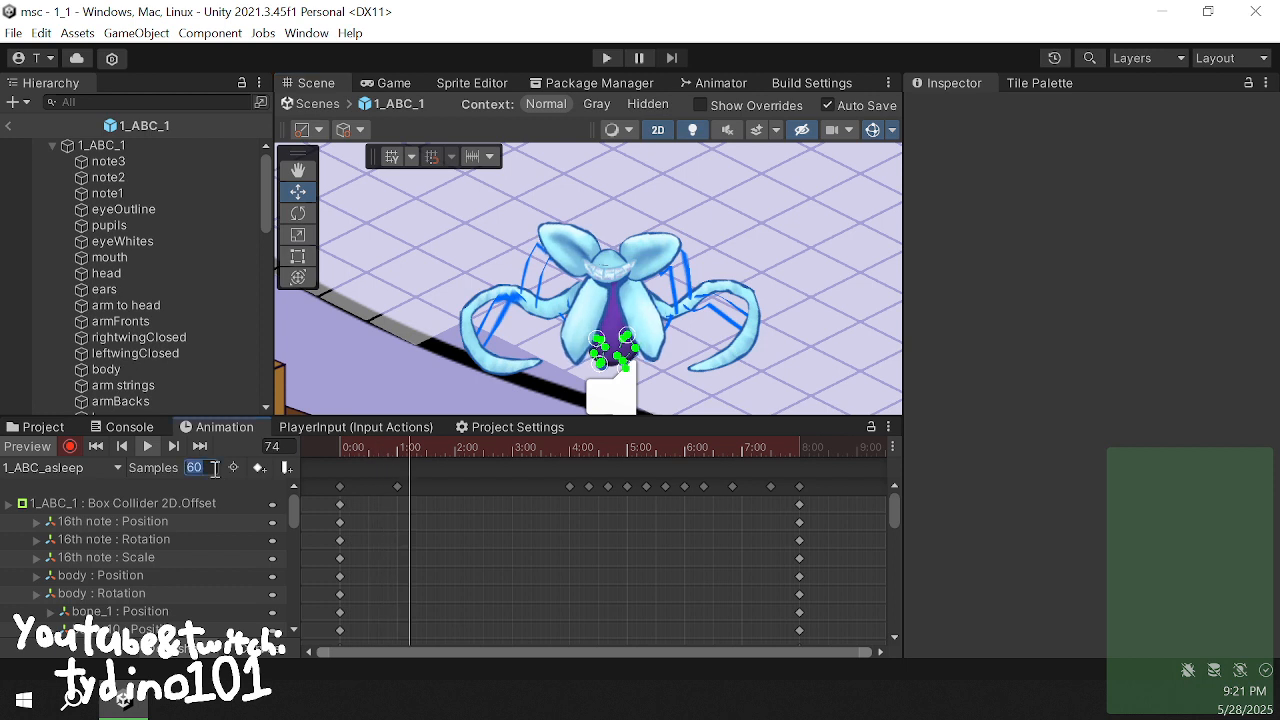
text(45)
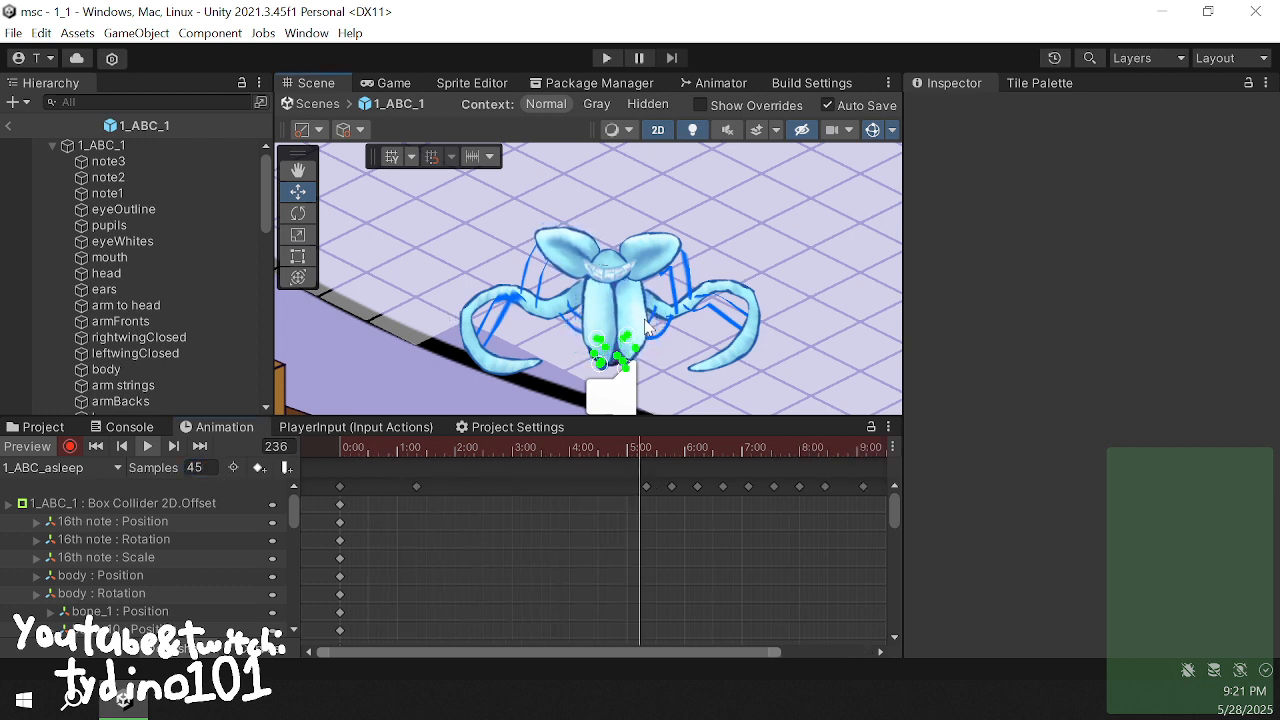
- Set the asleep clip's sample rate to 60
click(200, 468)
text(60)
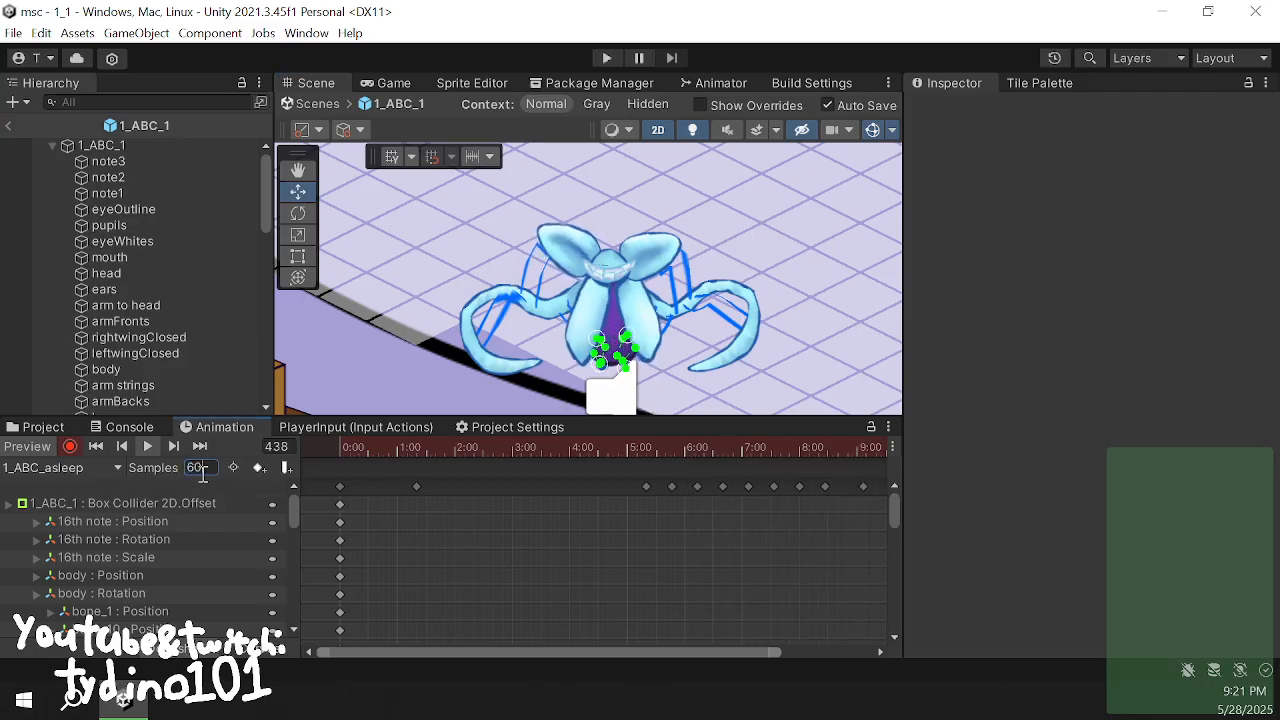
key(Return)
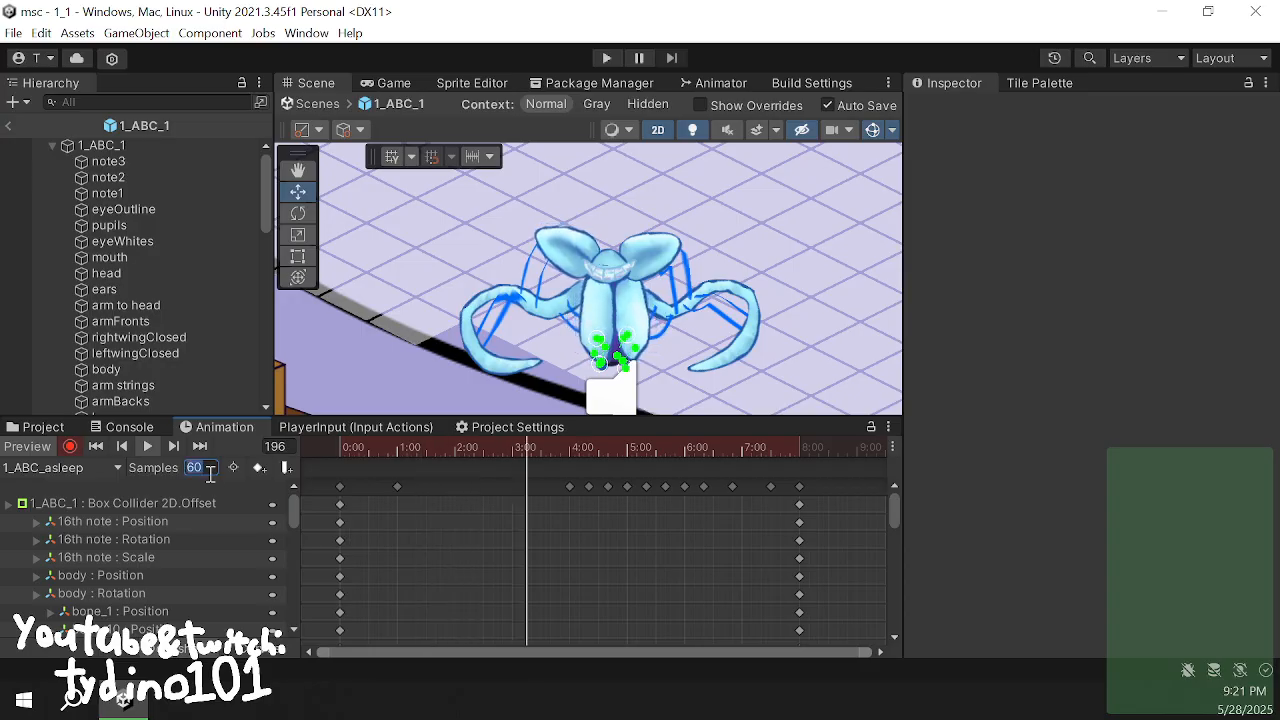
- Try sample rates of 300 and 260 on the playing asleep clip, and restore the rate to 60
text(00)
key(Return)
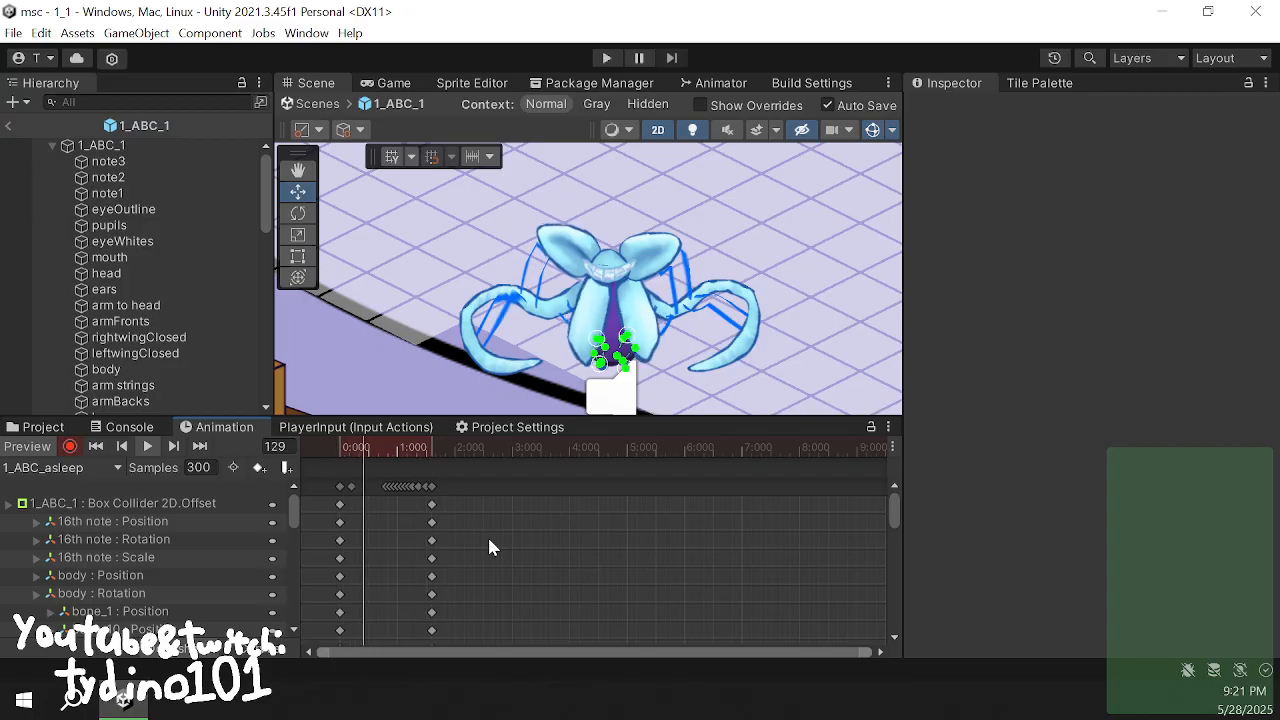
click(199, 466)
text(280)
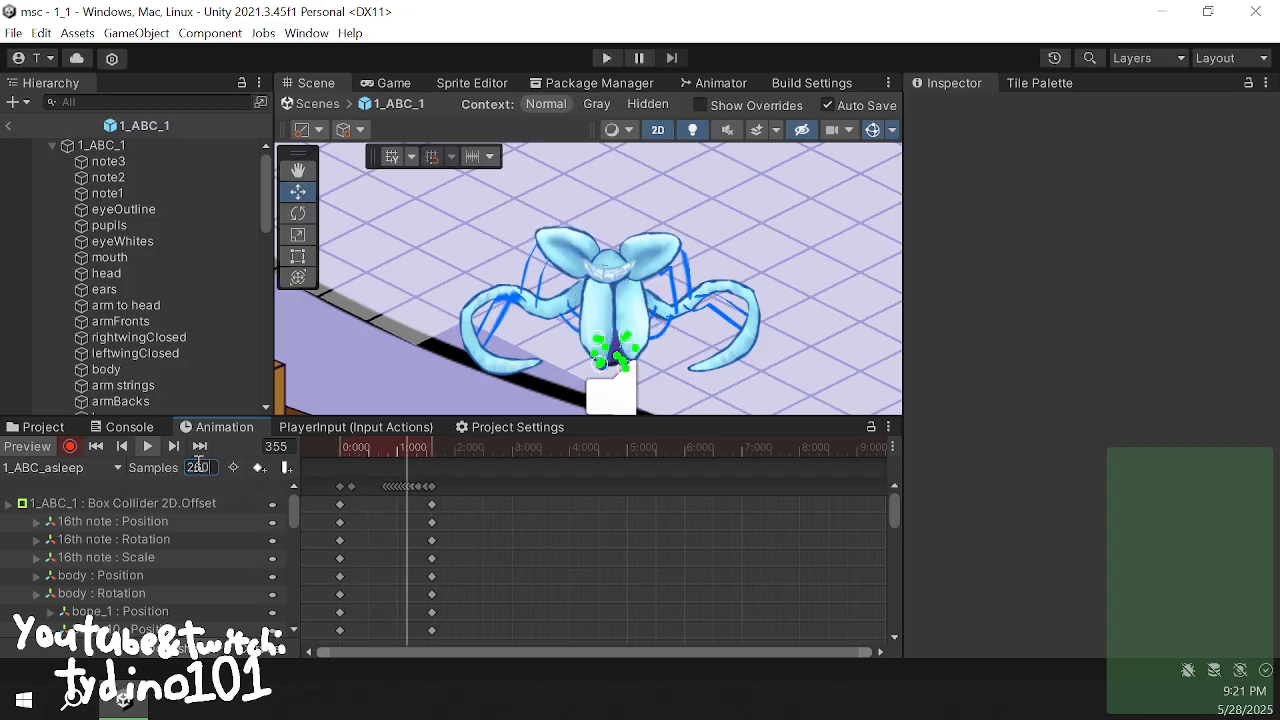
key(Return)
click(645, 600)
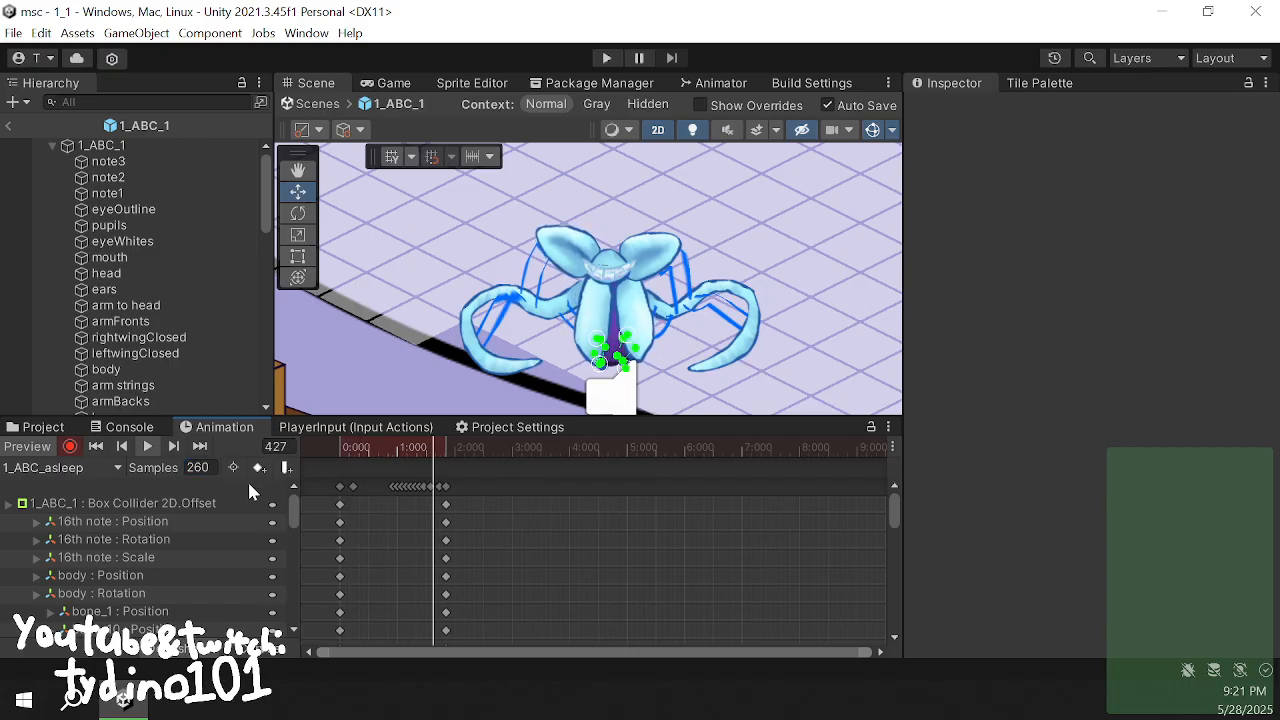
click(214, 472)
text(60)
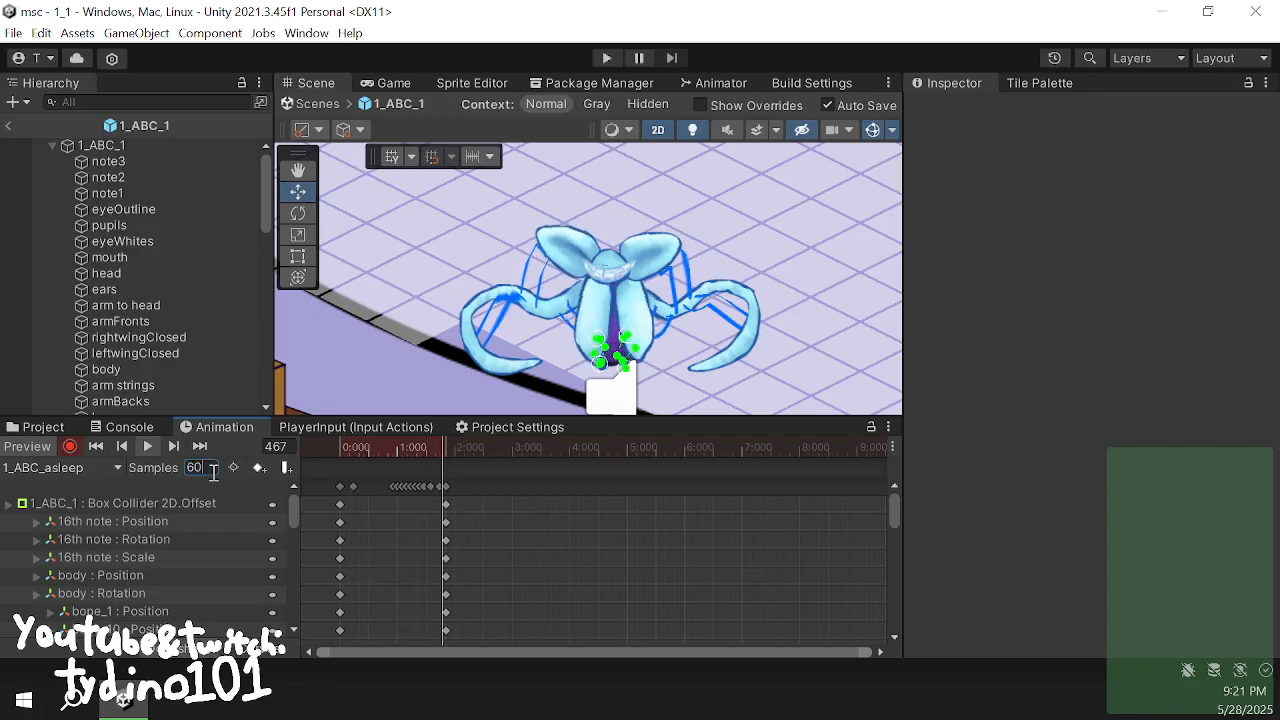
key(Return)
- Switch to the 1_ABC_goingToSleep clip, try a sample rate of 260, and restore it to 60
click(60, 467)
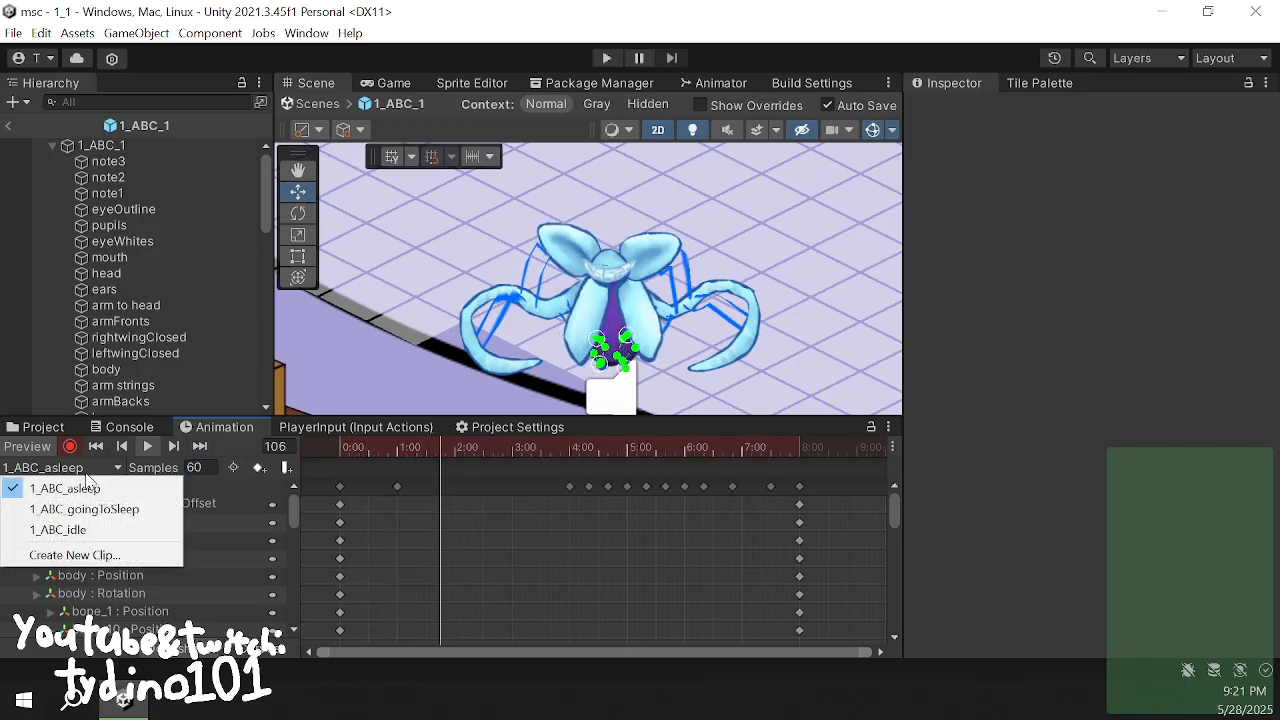
click(85, 509)
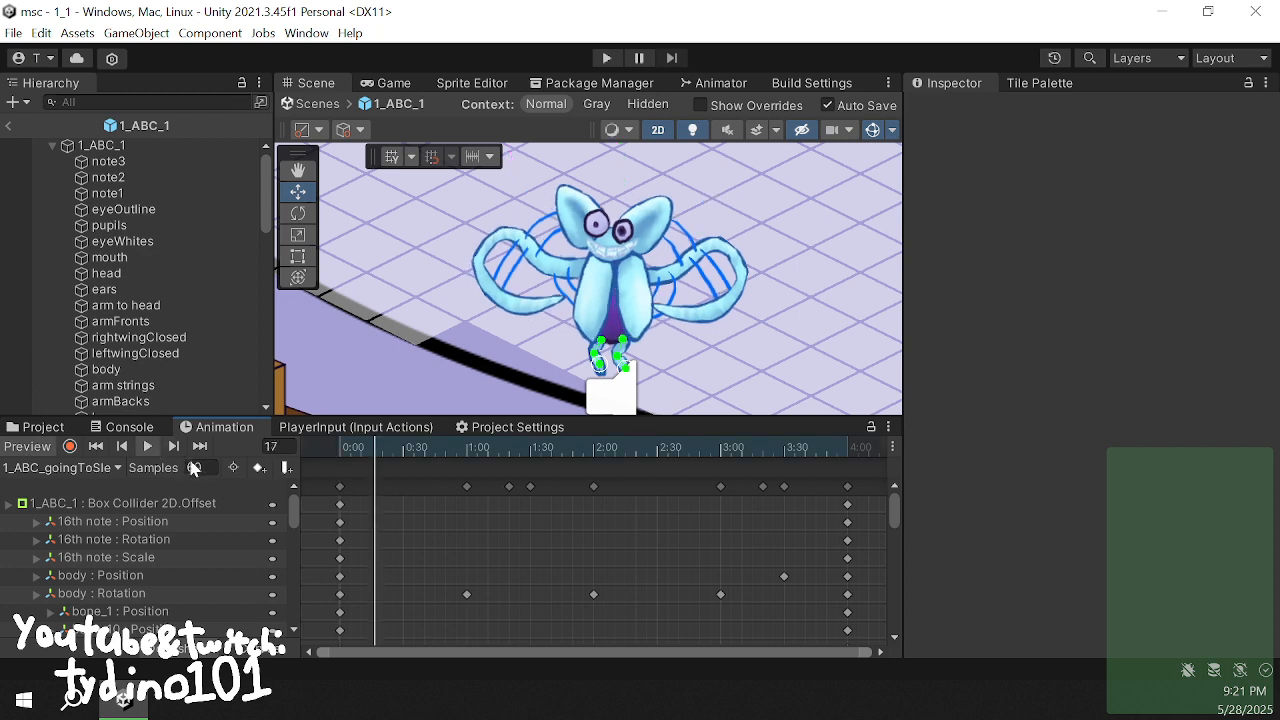
text(260)
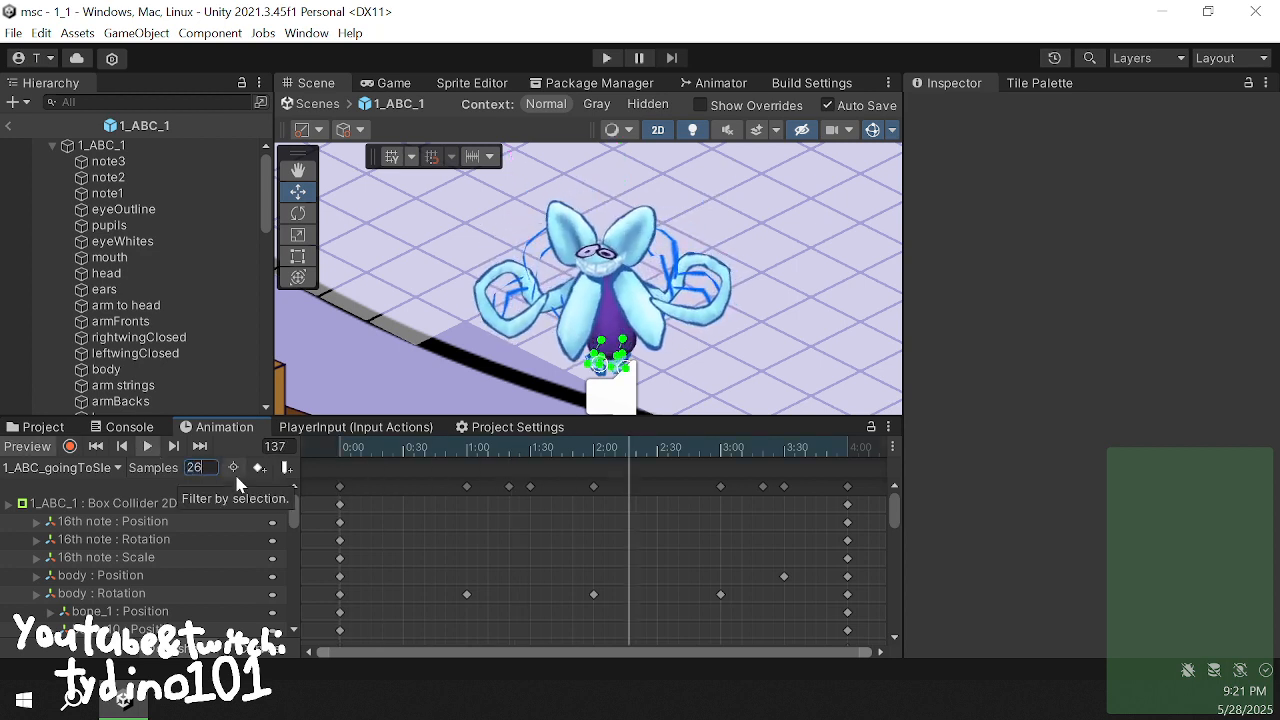
key(Return)
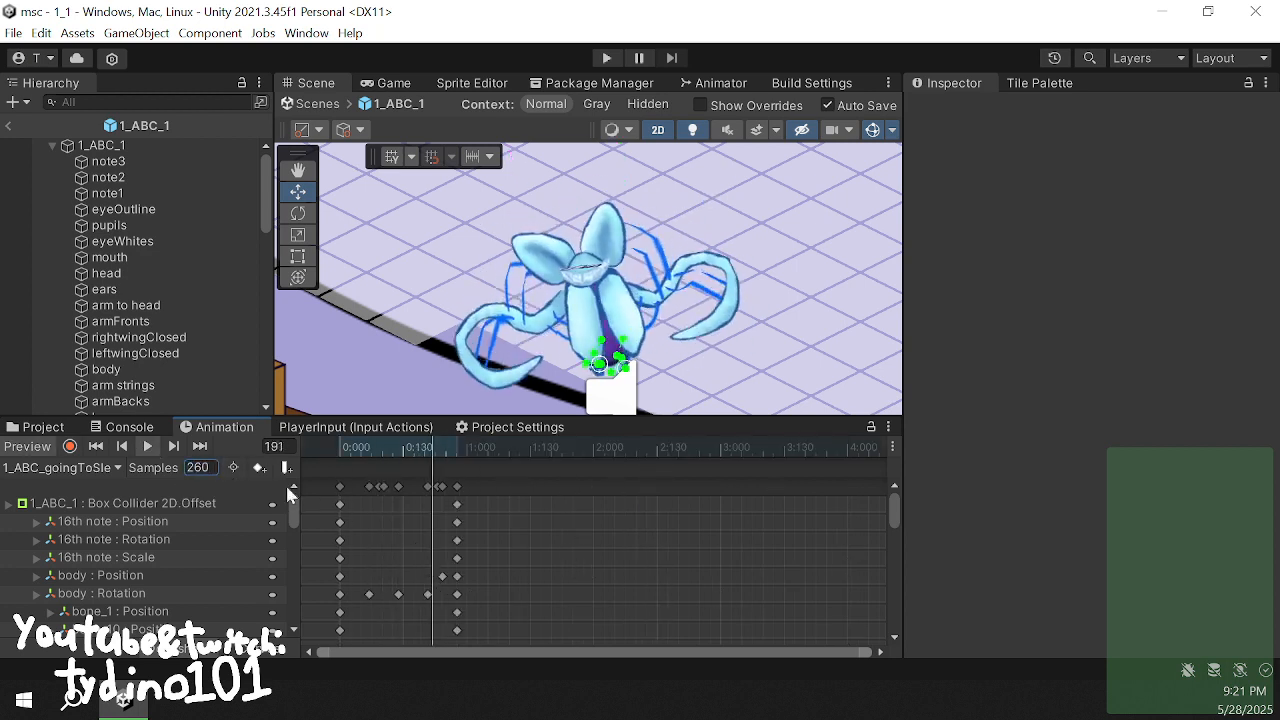
double_click(205, 466)
text(60)
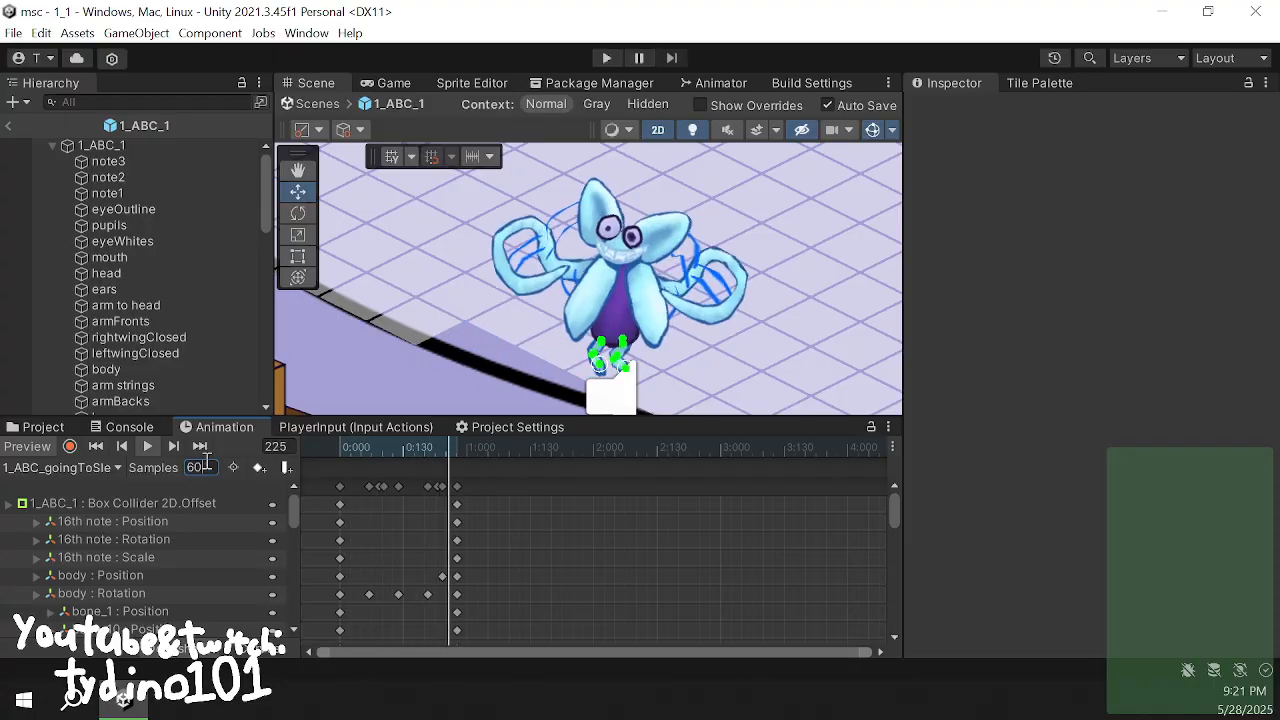
key(Return)
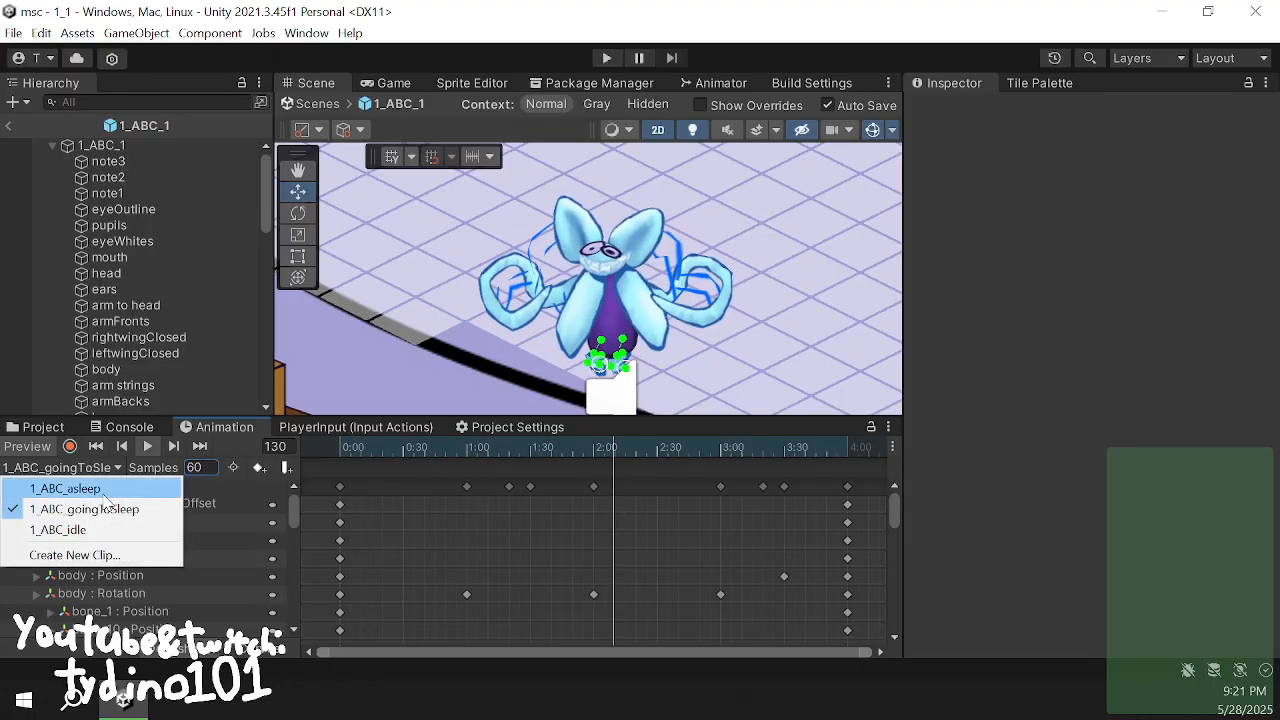
- Preview the 1_ABC_idle clip at a sample rate of 260, restore it to 60, and return the playhead to frame 0
click(58, 529)
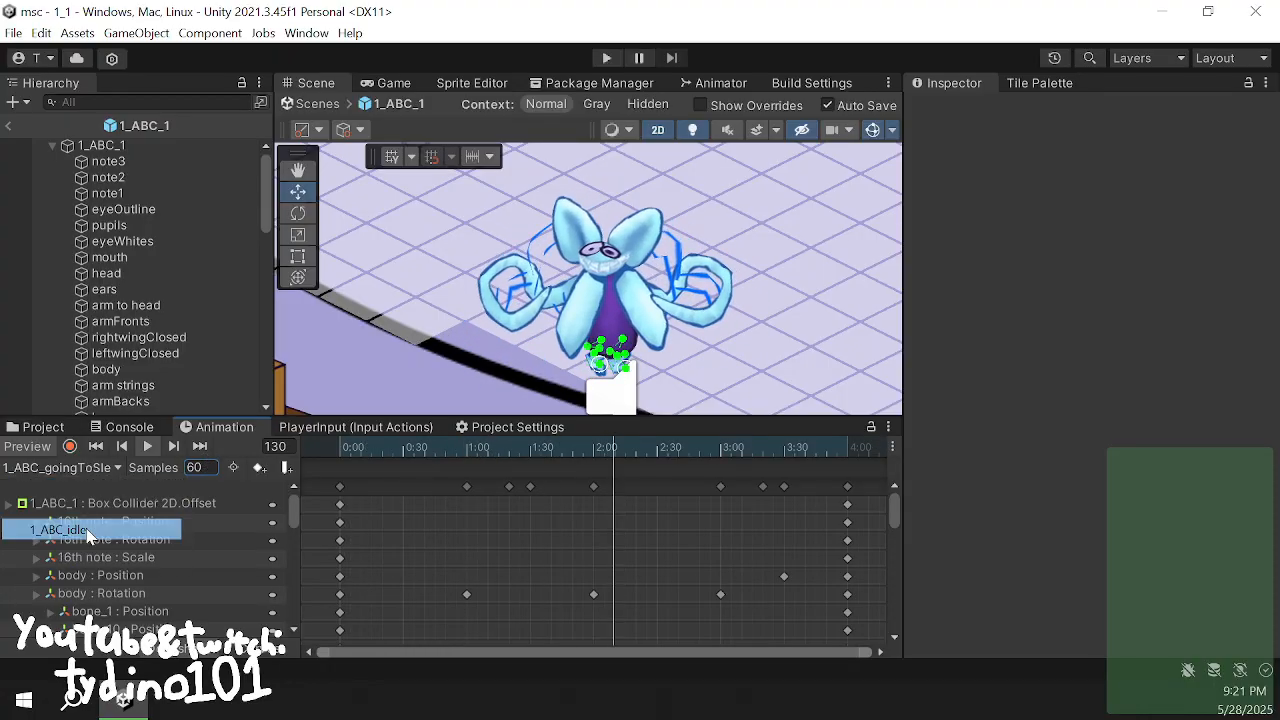
click(205, 467)
text(260)
key(Return)
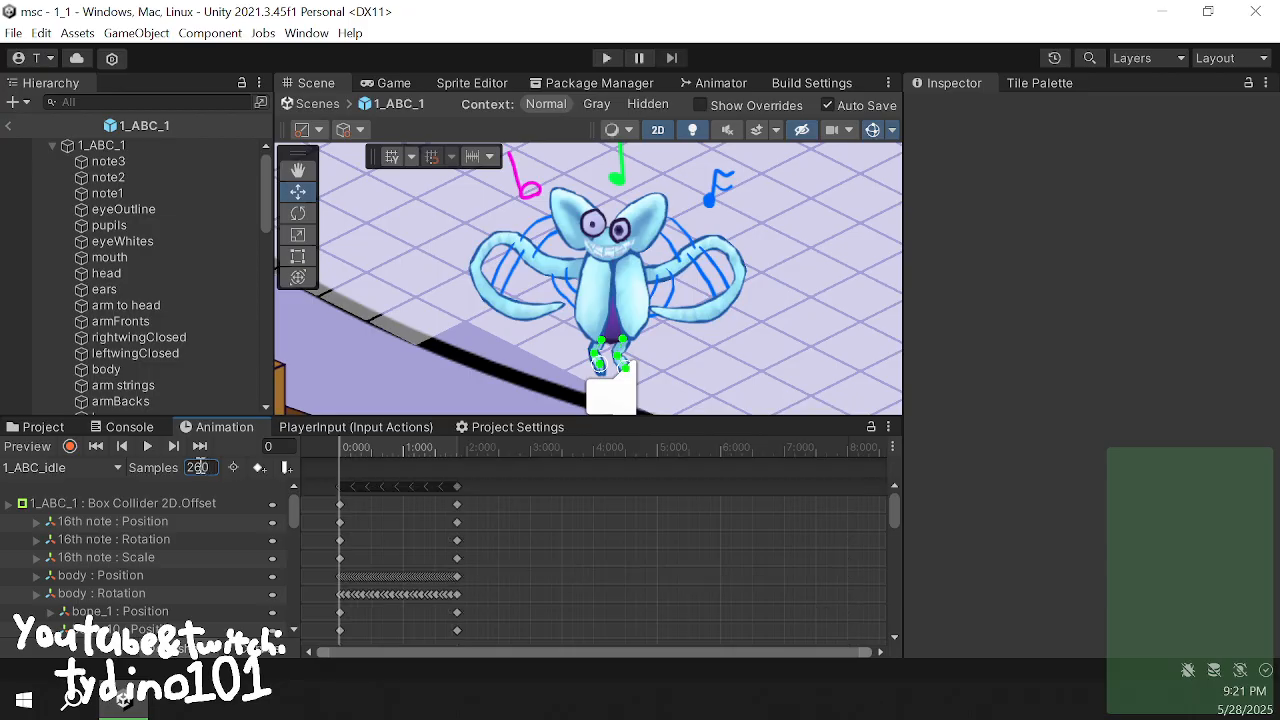
click(142, 451)
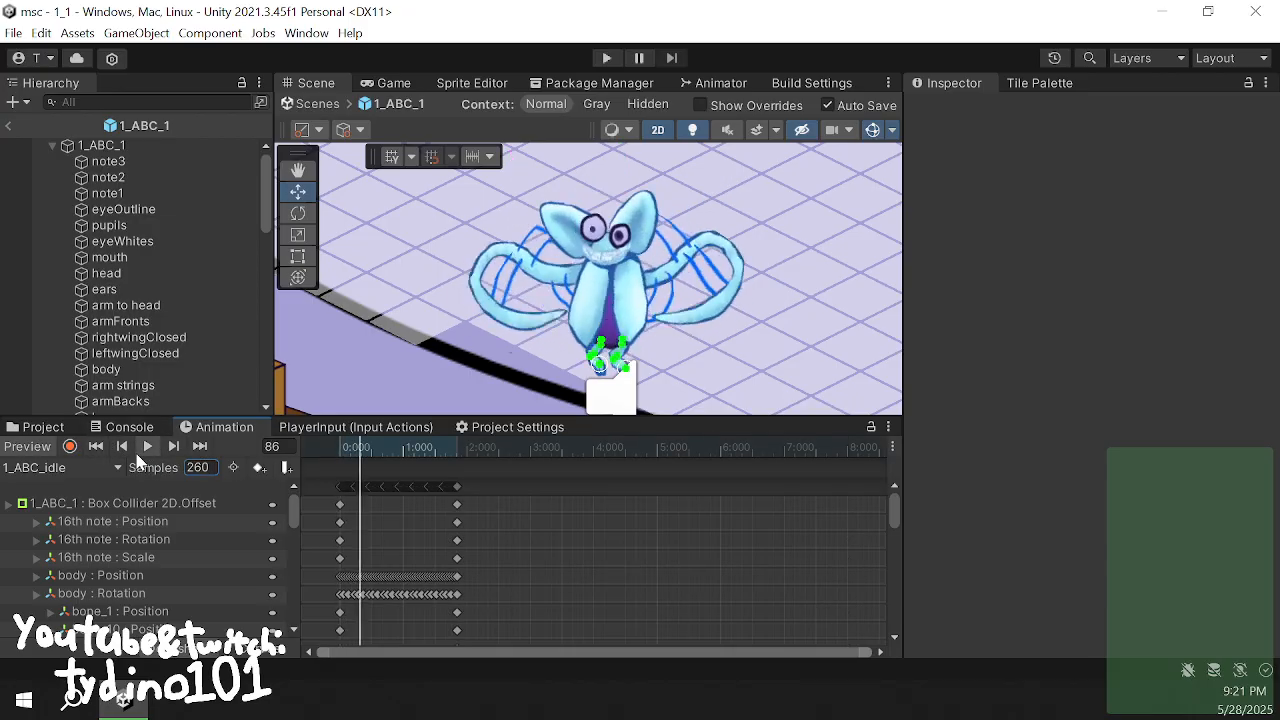
click(207, 467)
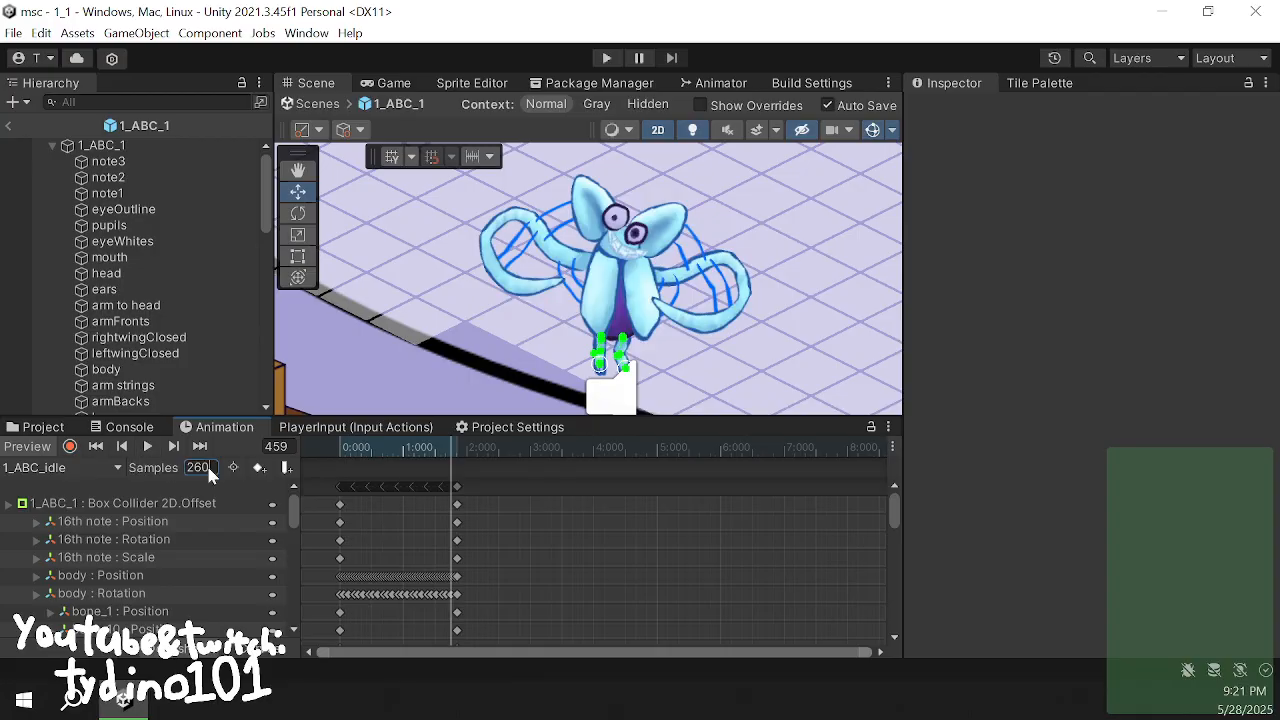
text(6)
key(Return)
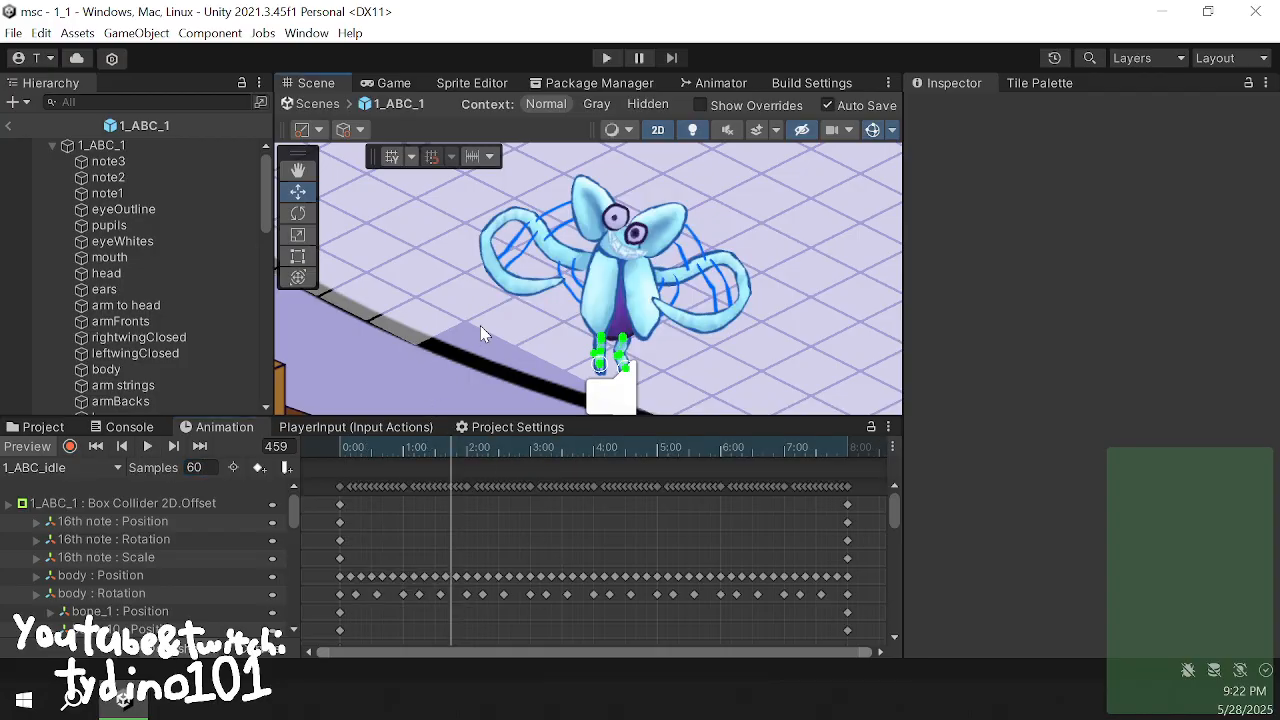
middle_drag(480, 325, 426, 334)
drag(414, 445, 340, 447)
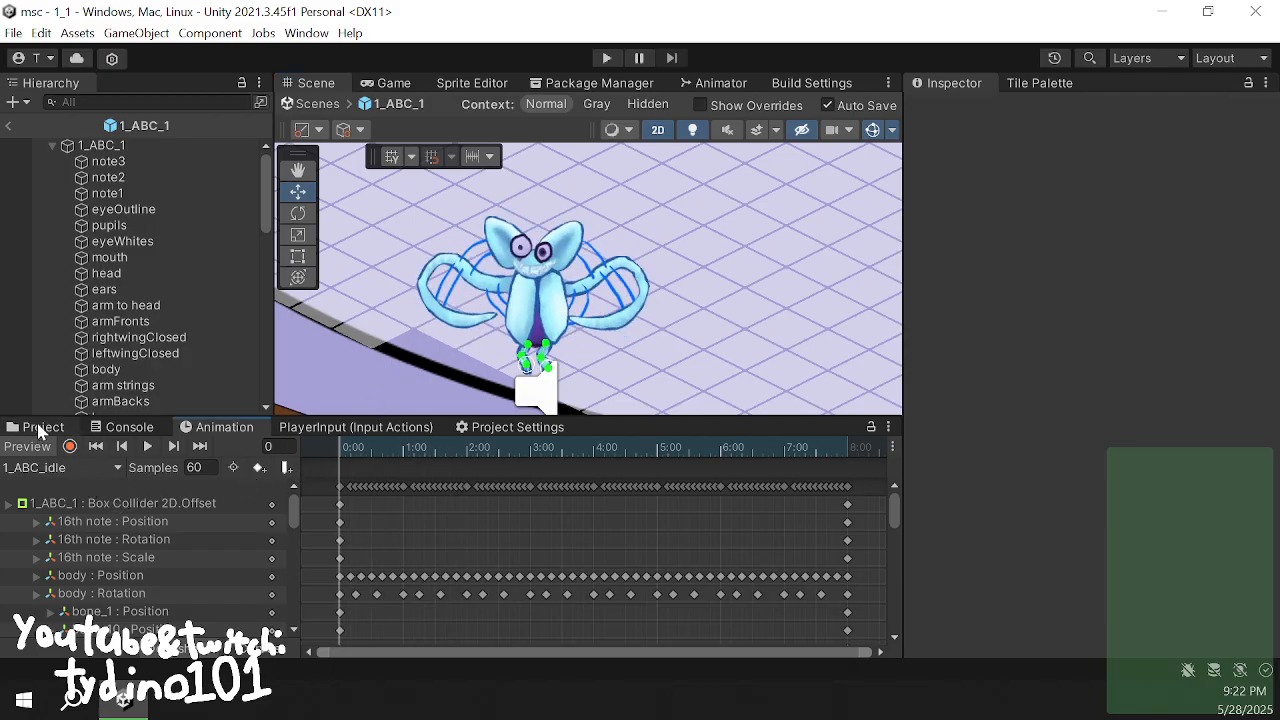
- Create a folder named 1 inside animations/1/ABC and move the 1_ABC_1 animator controller into it
click(43, 427)
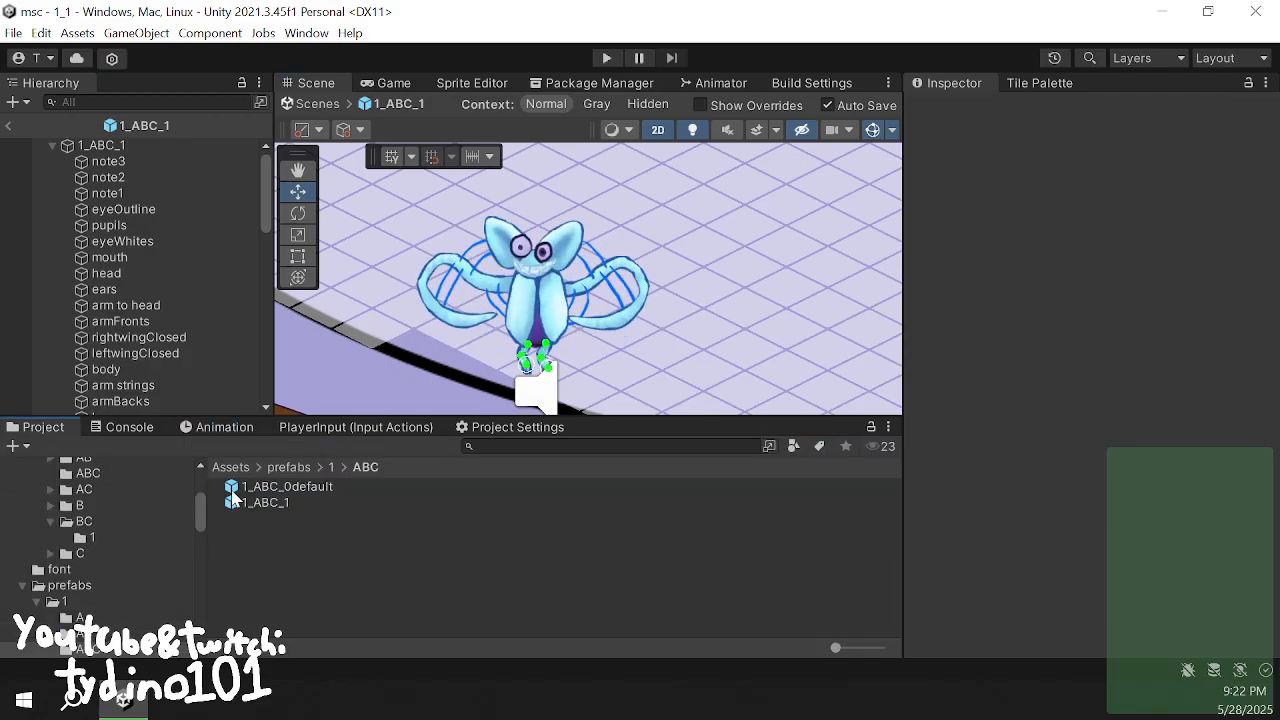
scroll(130, 542, up, 4)
scroll(97, 570, down, 3)
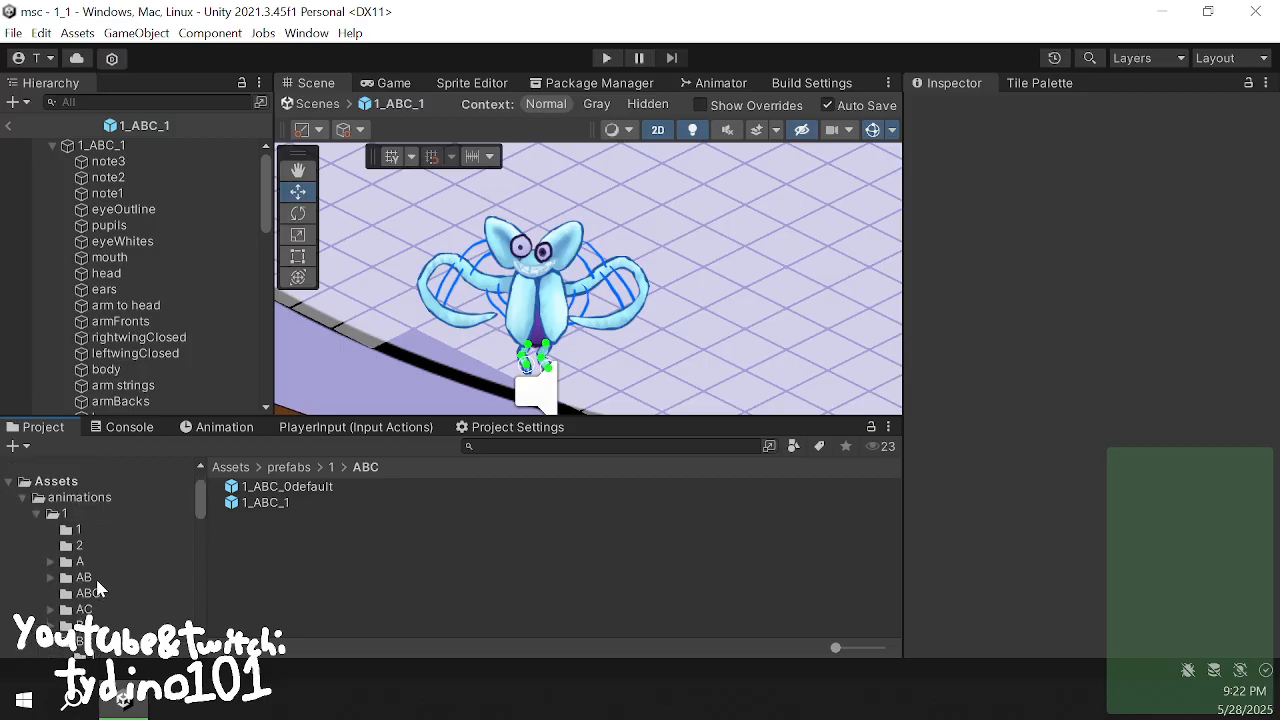
click(88, 594)
right_click(299, 562)
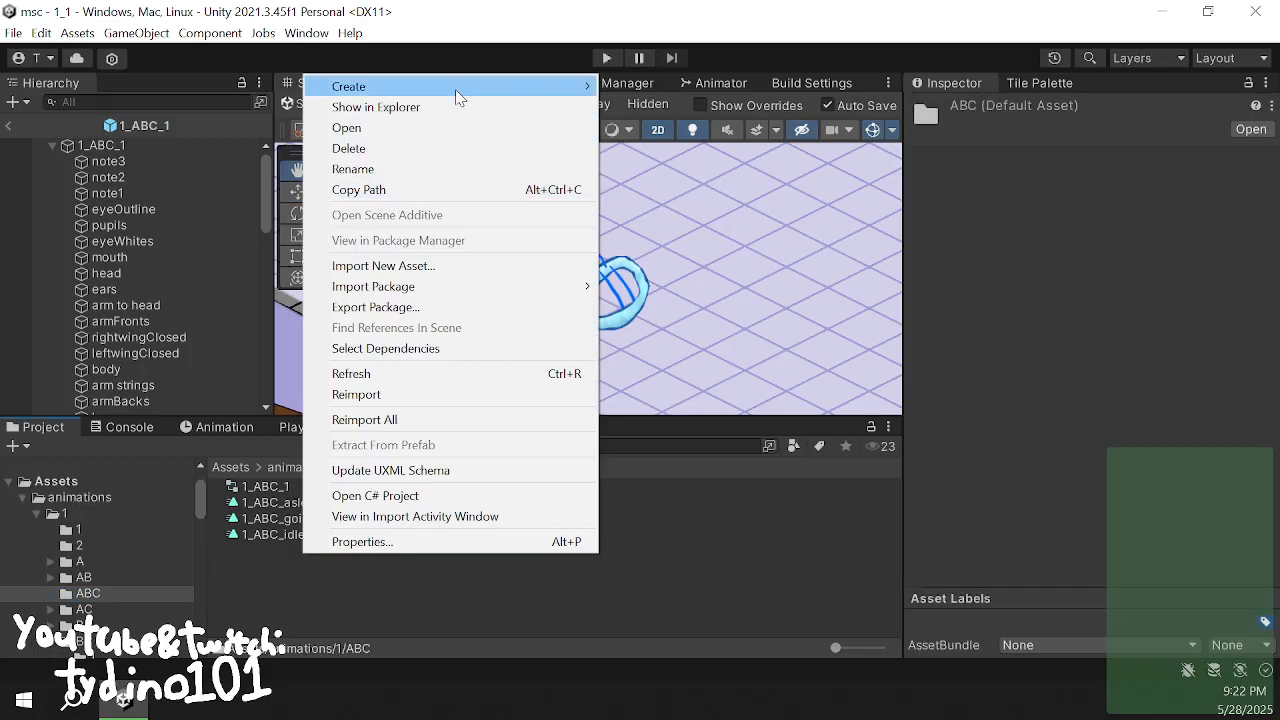
mouse_move(461, 90)
click(632, 63)
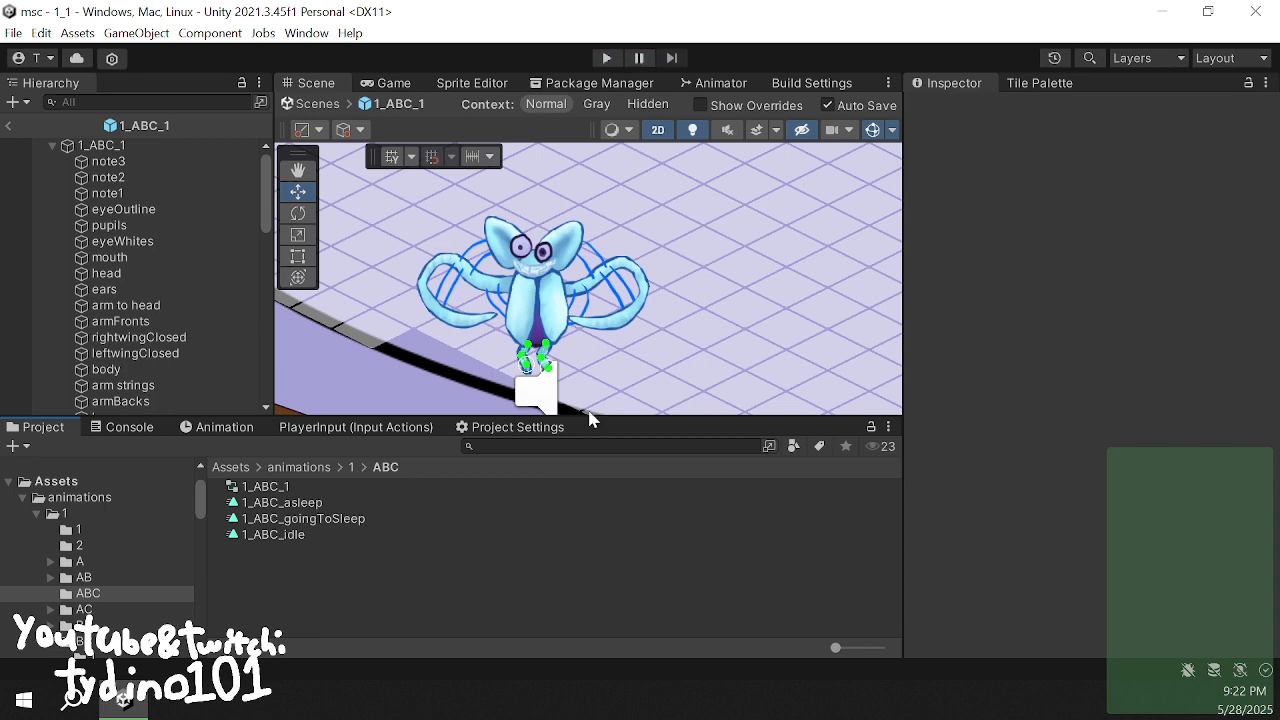
right_click(314, 572)
mouse_move(536, 102)
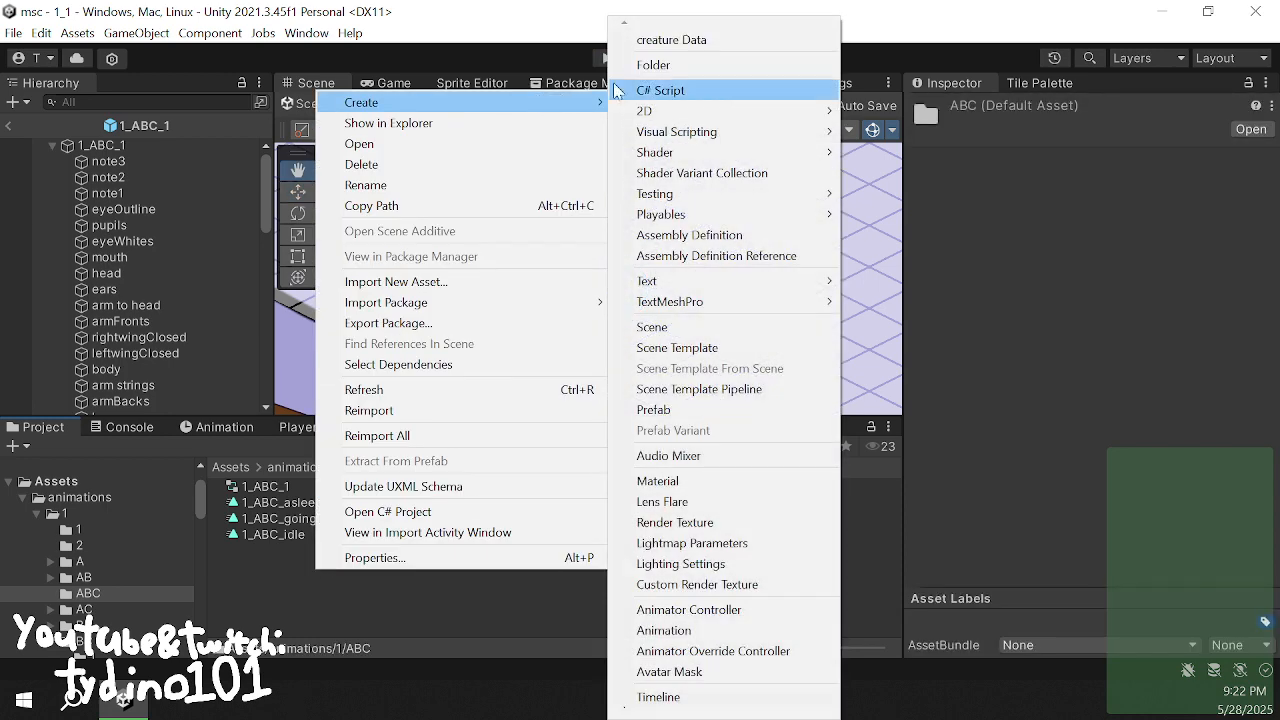
click(640, 57)
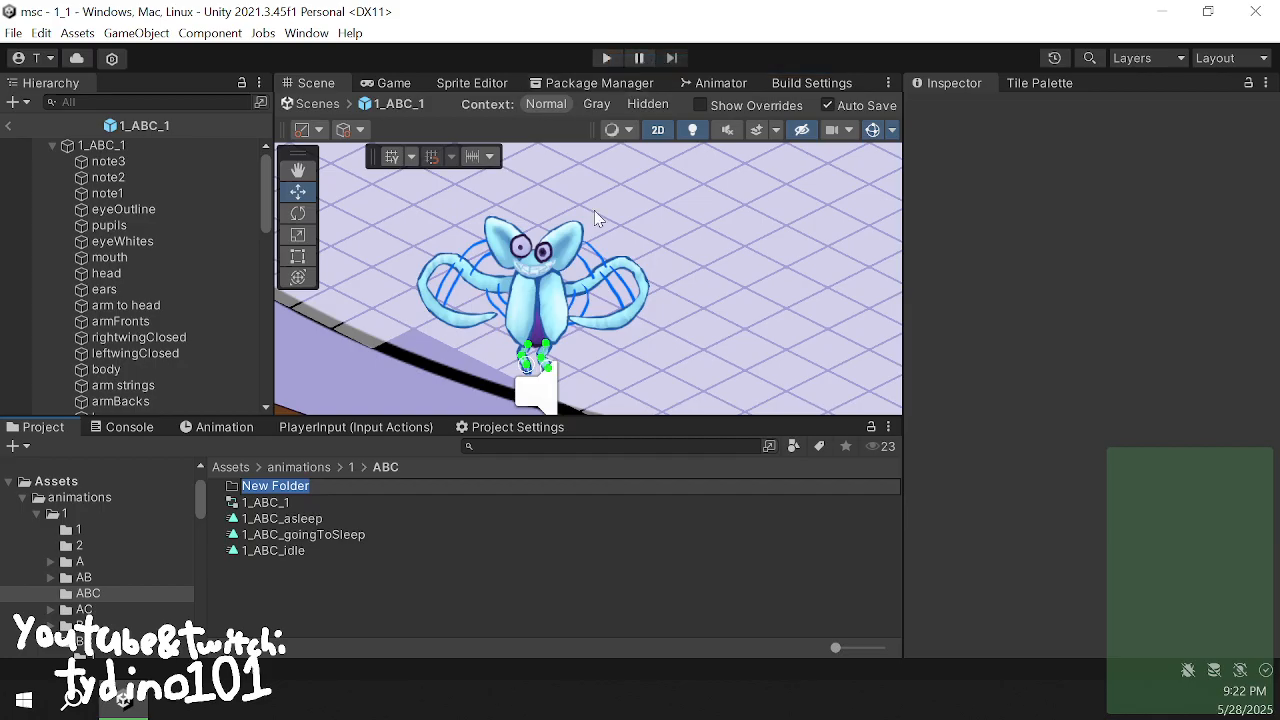
text(1)
key(Return)
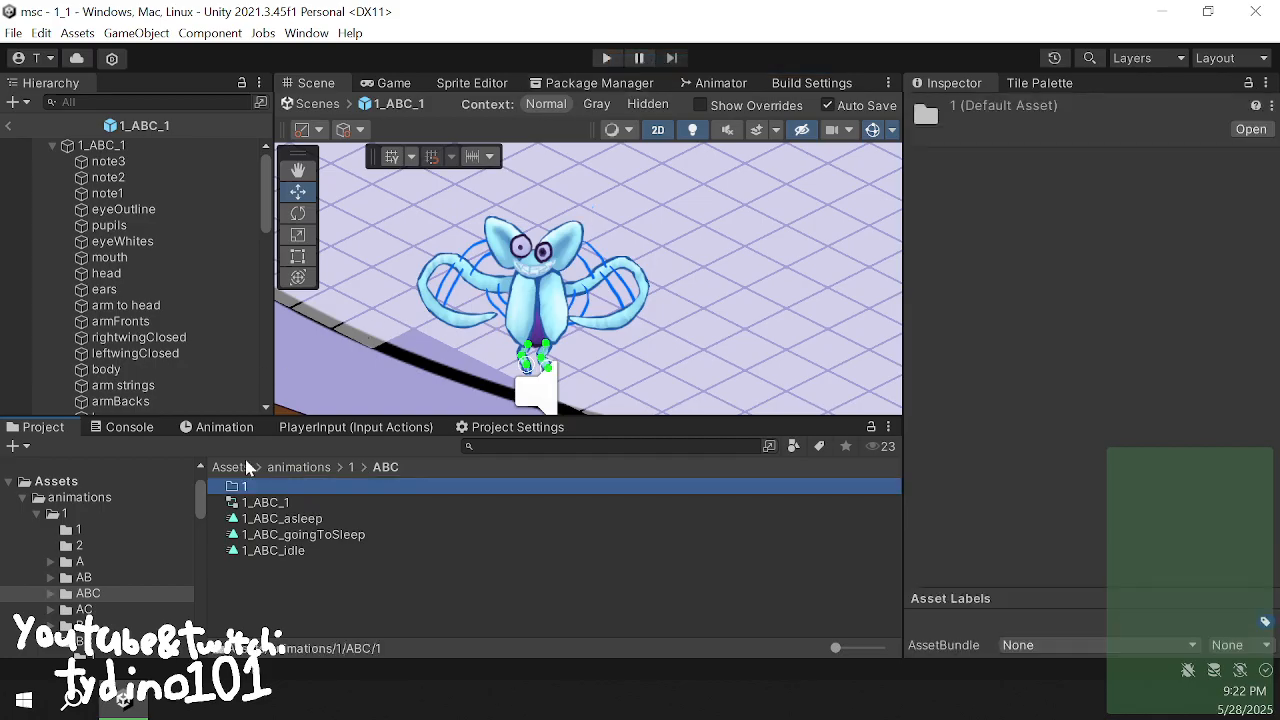
drag(262, 508, 284, 490)
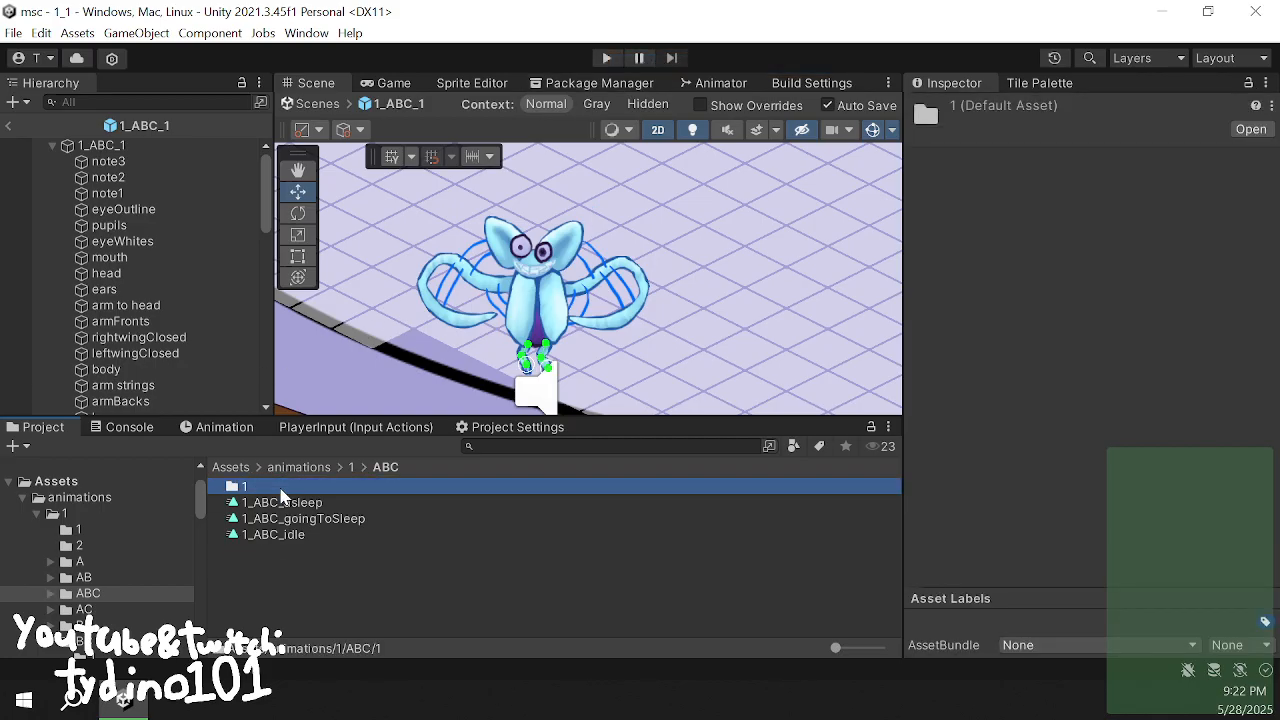
- Create a new animation clip named 1_1_ABC_play1 for the character in the ABC animations folder
click(217, 429)
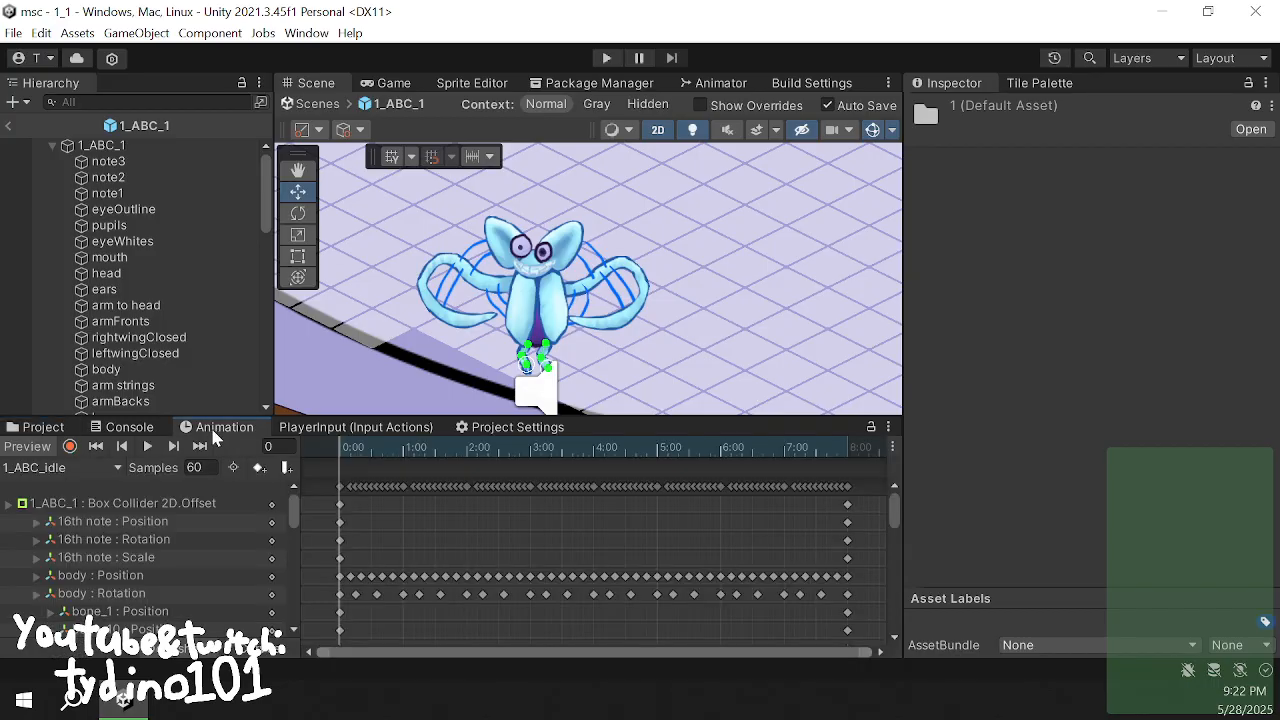
click(90, 467)
click(116, 555)
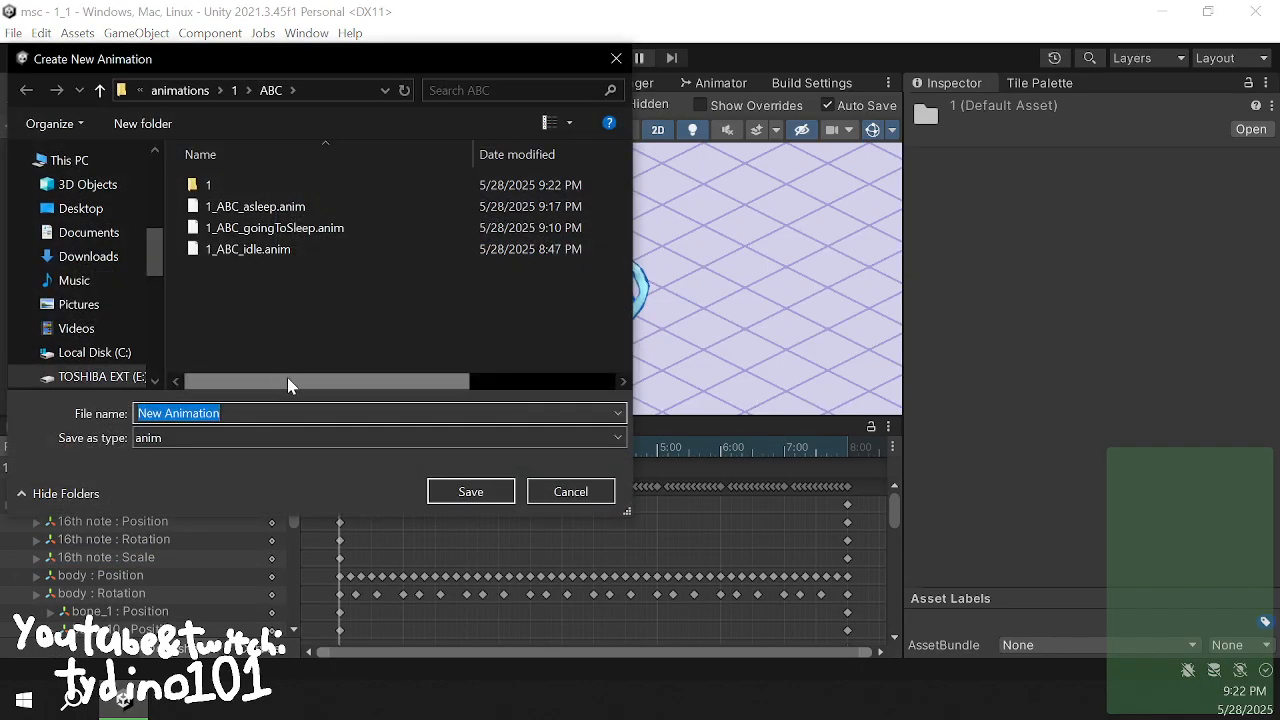
text(1_)
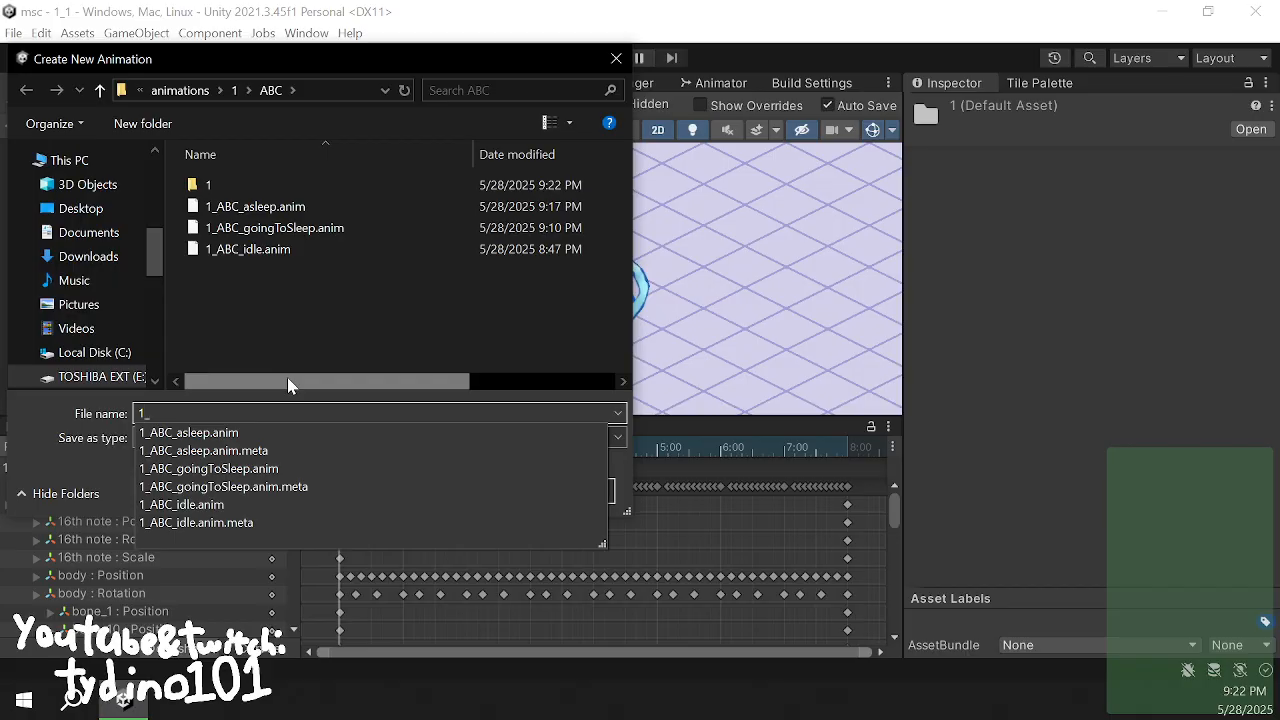
text(A)
text(BC)
key(Left)
key(Left)
key(Left)
text(1_)
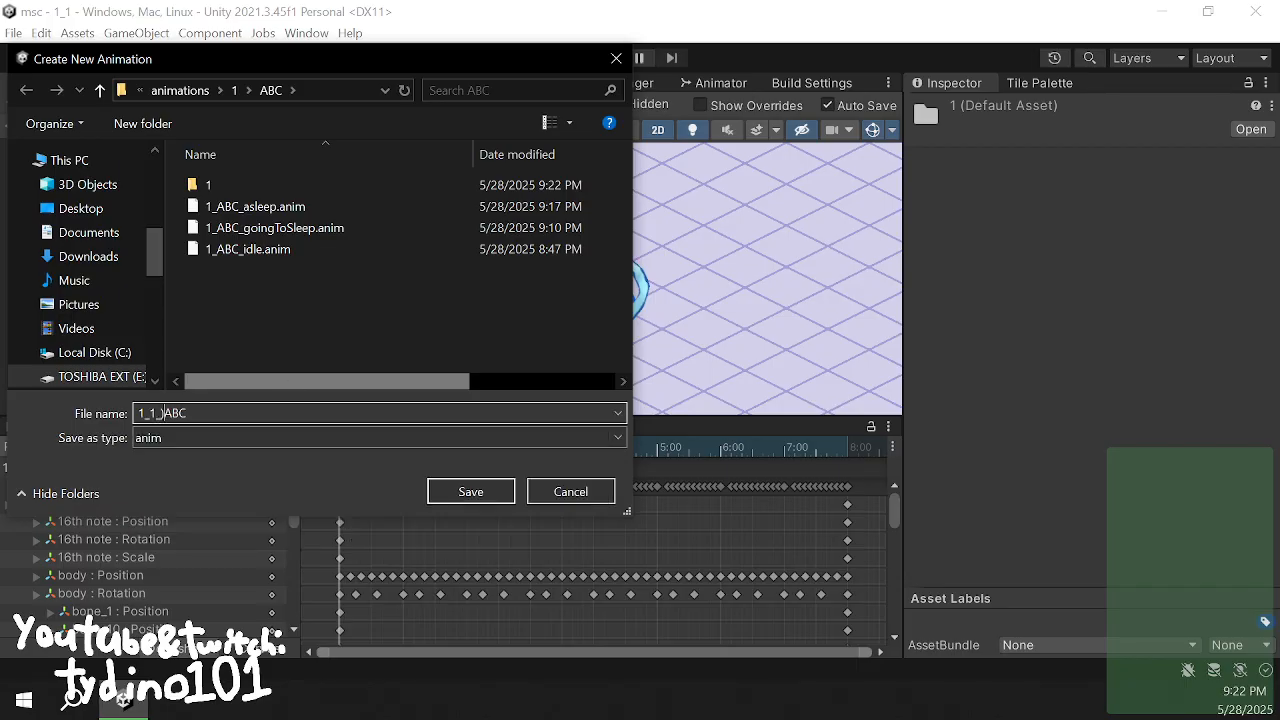
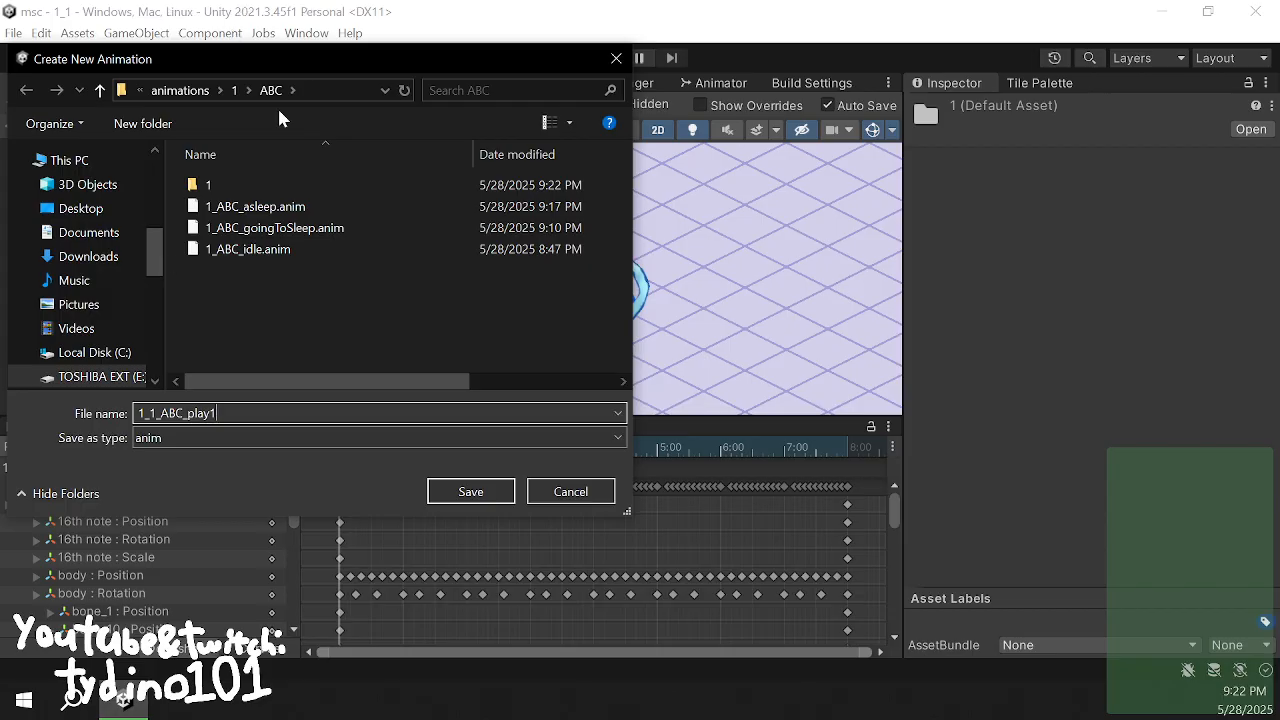
click(470, 492)
- Copy all first-frame keys from the 1_ABC_idle clip into the 1_1_ABC_play1 clip at frame 0
click(60, 468)
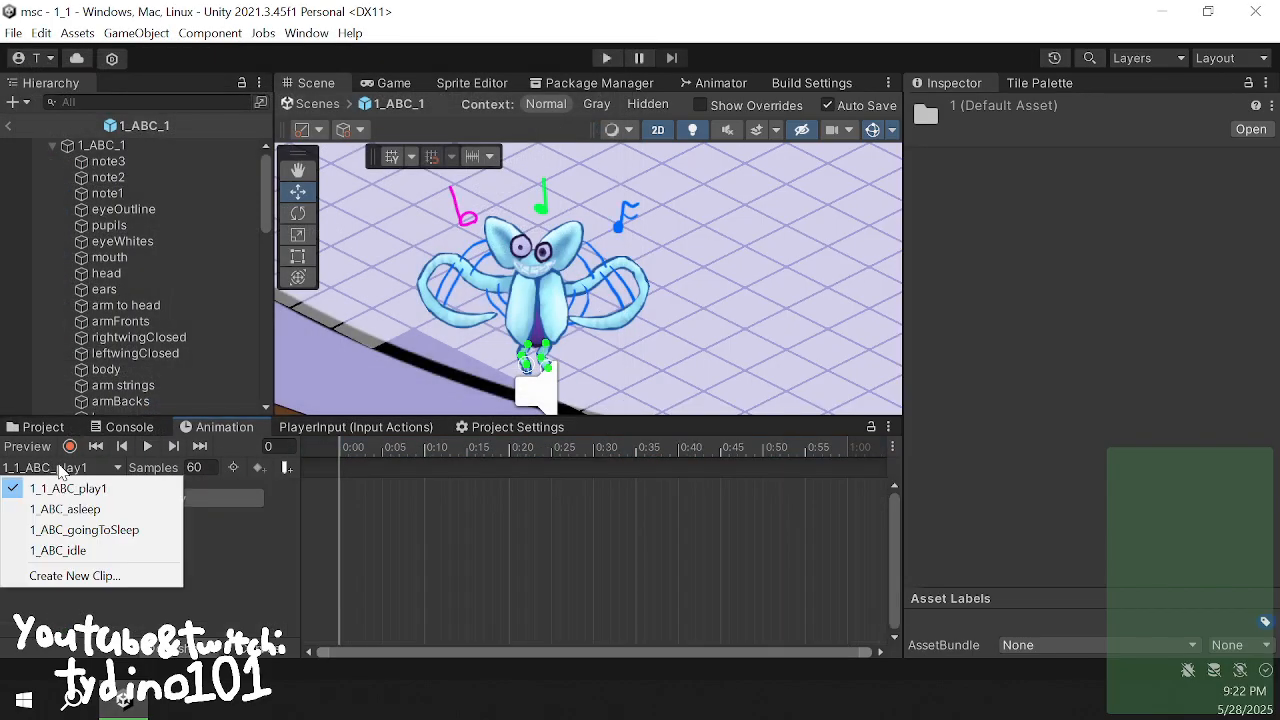
click(50, 549)
click(338, 488)
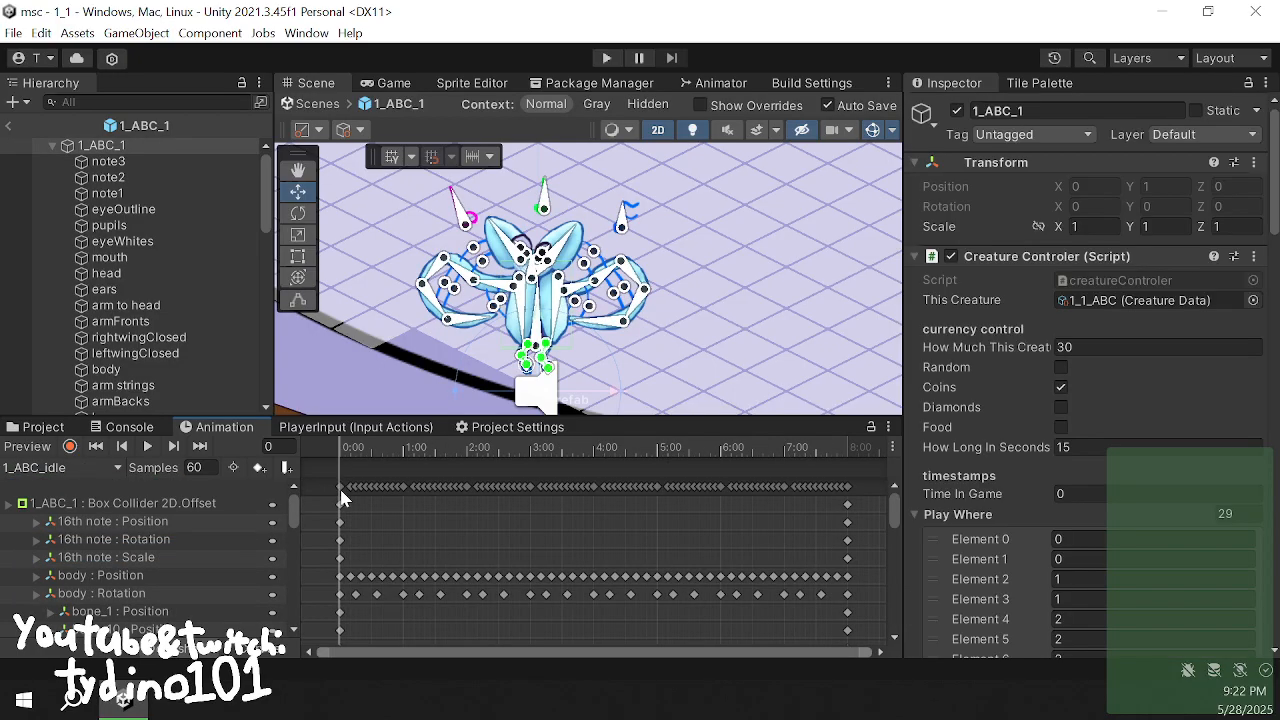
click(22, 474)
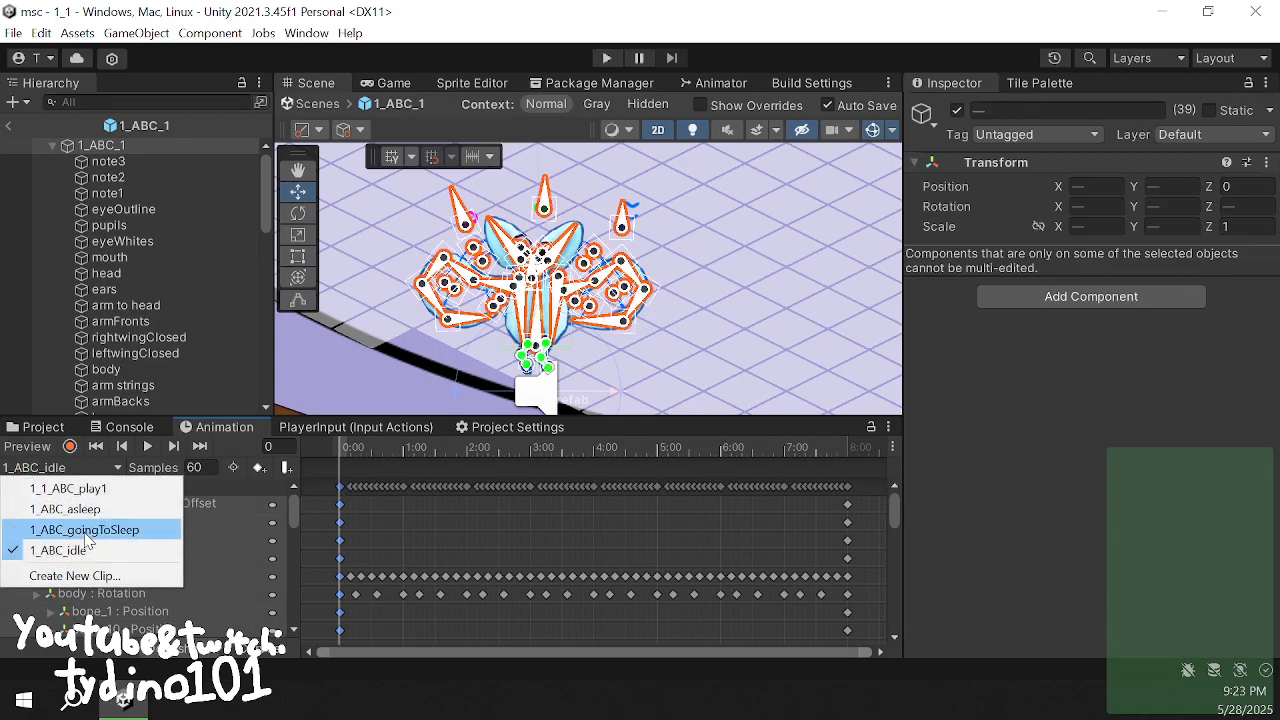
click(50, 489)
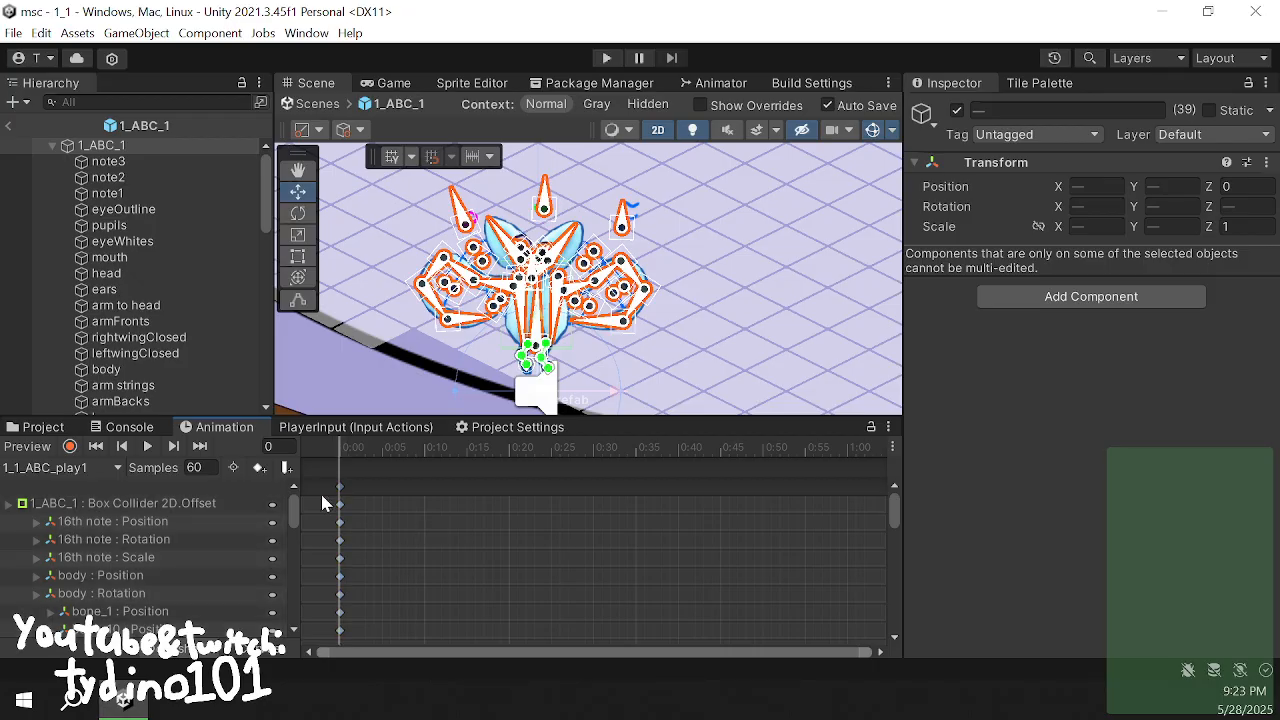
- Place a copy of the first-frame pose keys at frame 480 of the 1_1_ABC_play1 clip
click(280, 446)
text(480)
key(Return)
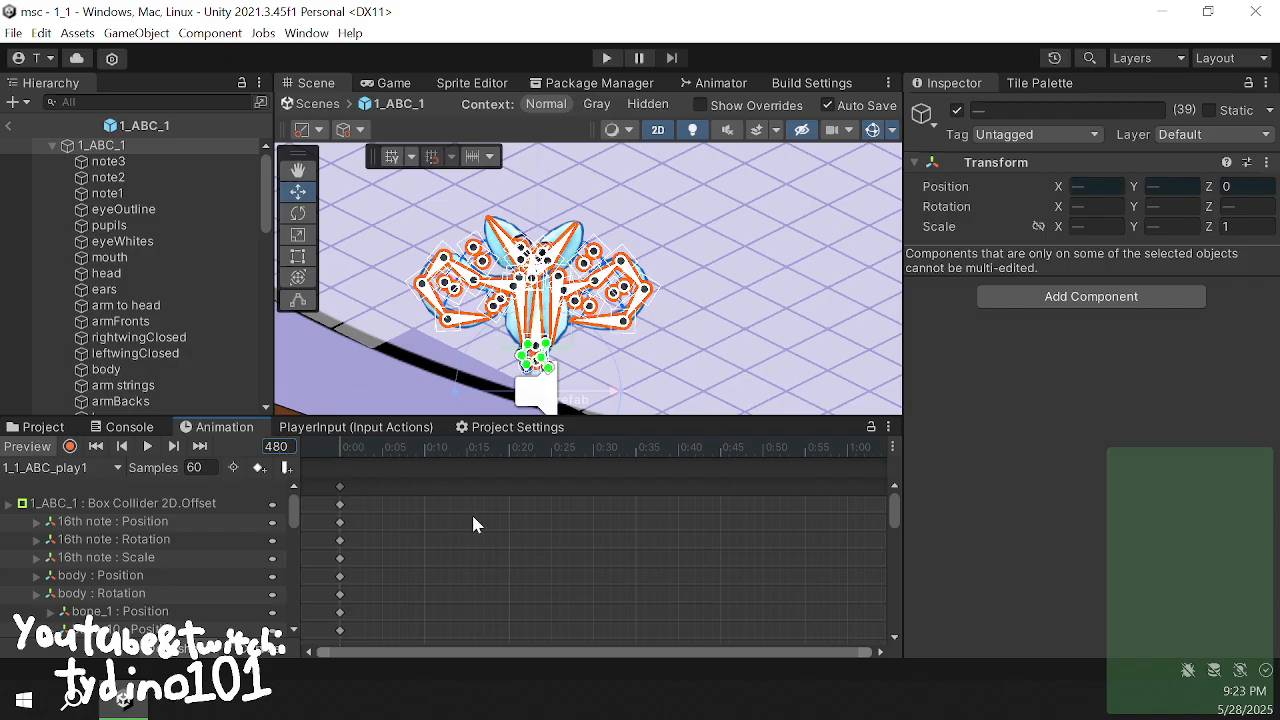
- Add an animation event at frame 1 of 1_1_ABC_play1 that calls creatureControler's soundPlay method with Int 1
click(347, 447)
click(287, 468)
click(1148, 160)
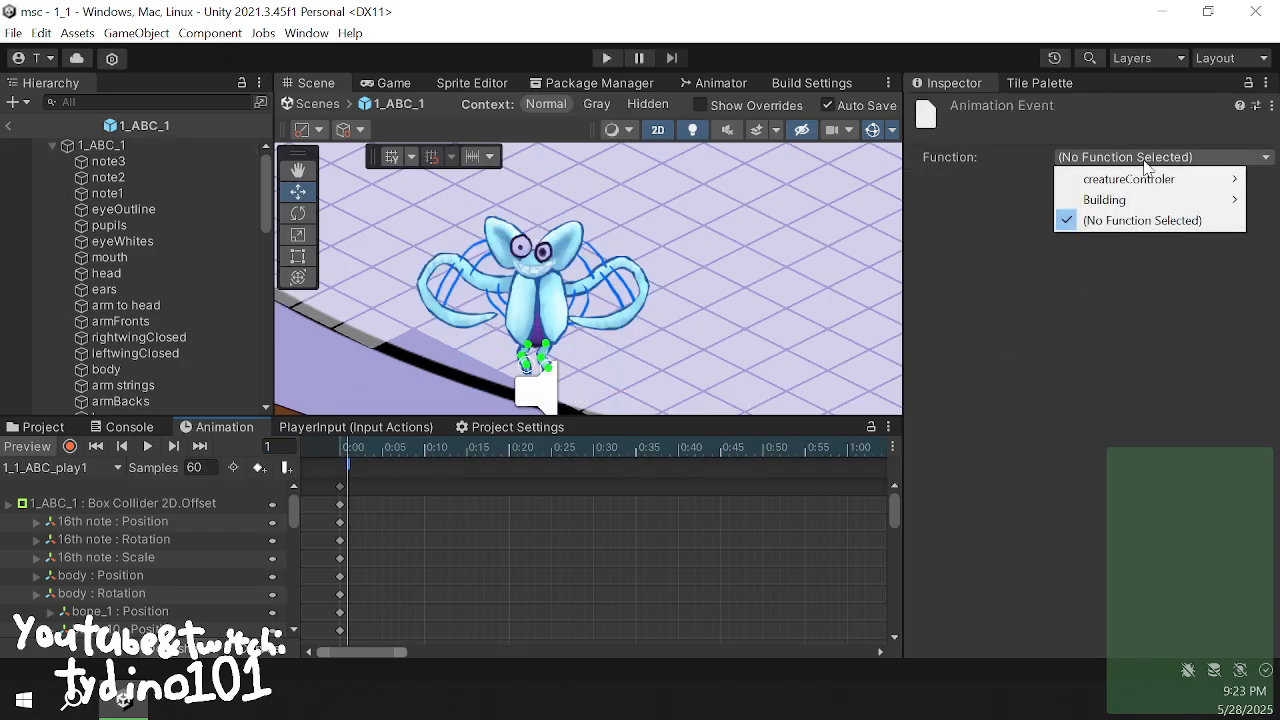
mouse_move(1120, 185)
mouse_move(1040, 180)
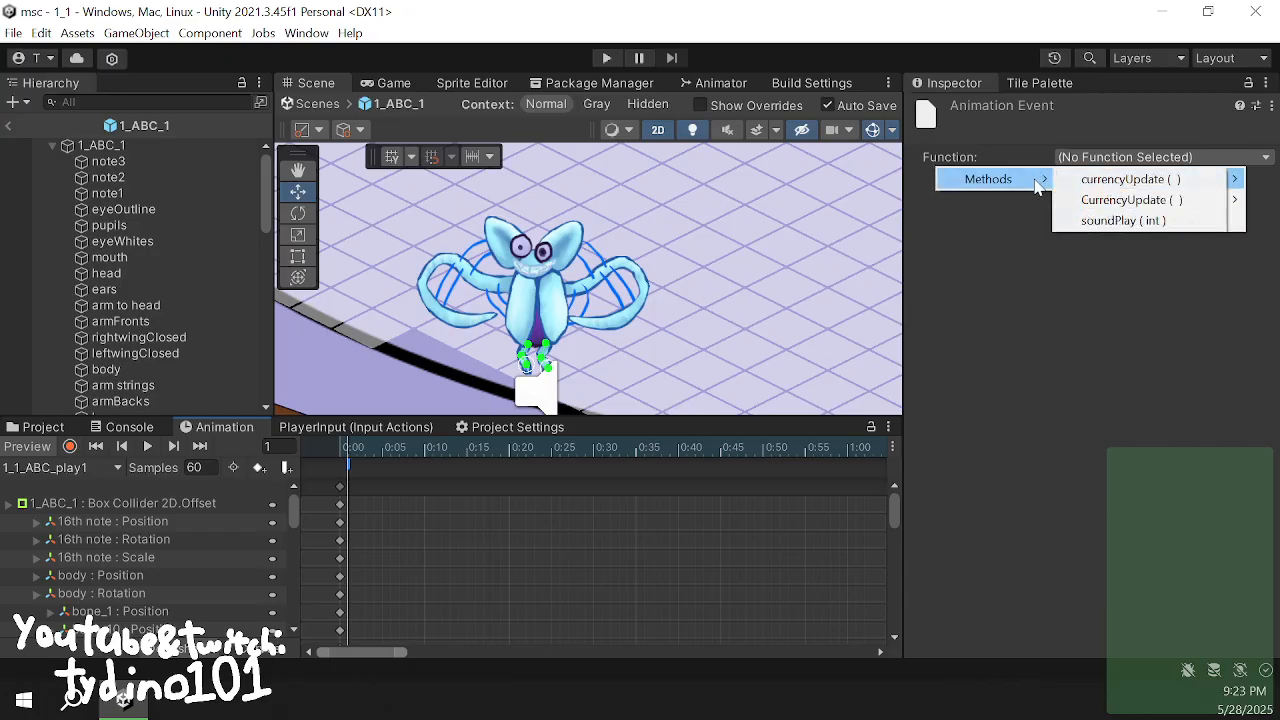
click(1122, 220)
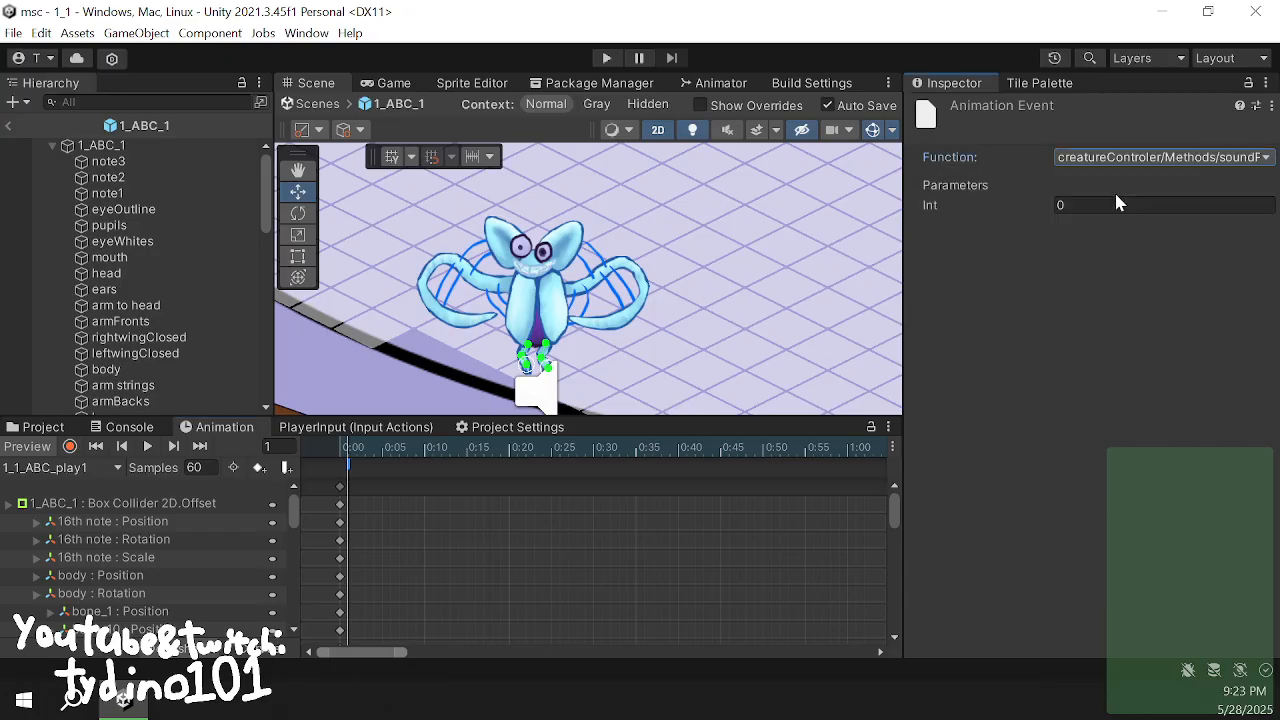
click(1114, 205)
text(1)
key(Return)
scroll(590, 532, down, 6)
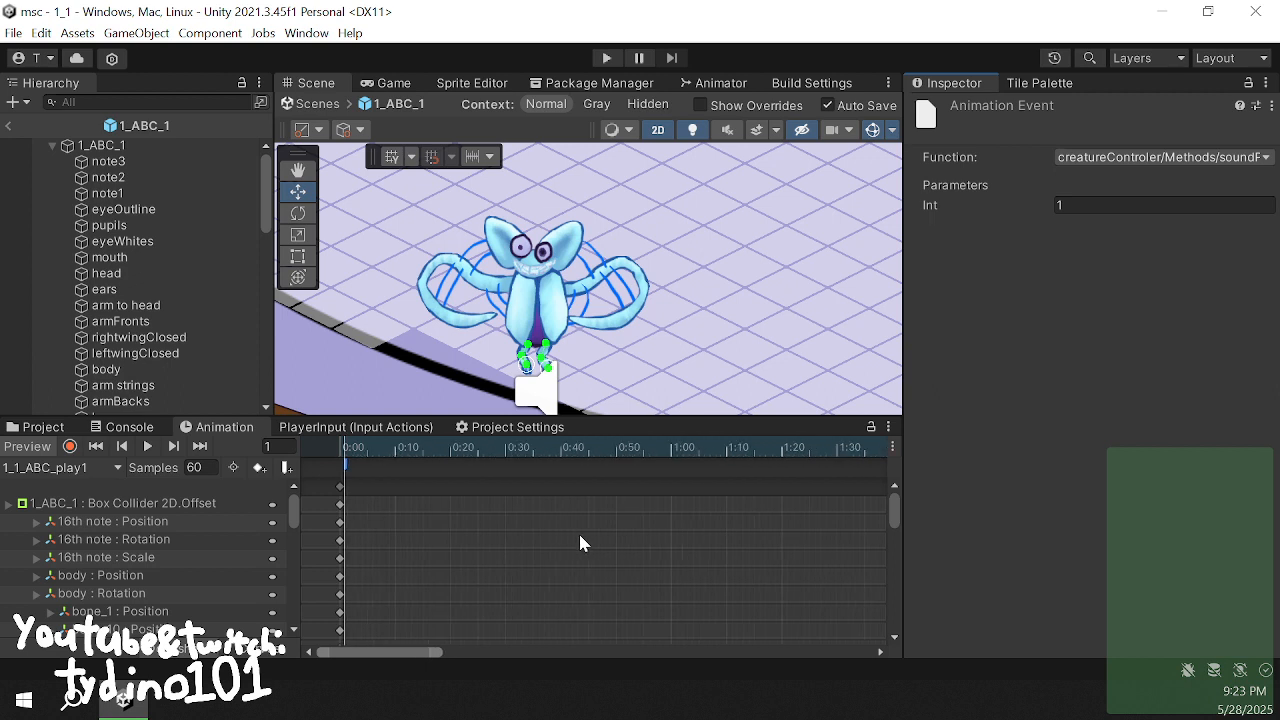
click(563, 549)
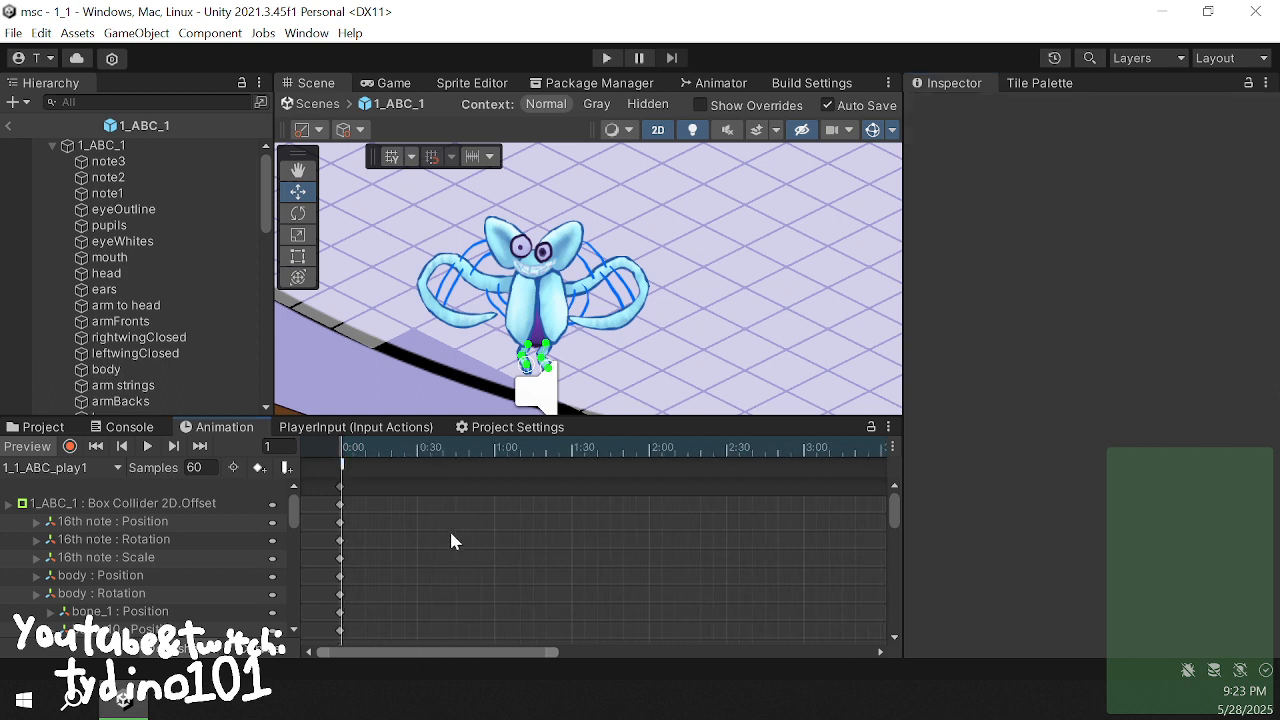
- Move the 1_1_ABC_play1 clip from the ABC animations folder into its subfolder 1 and open that subfolder
click(38, 427)
click(137, 594)
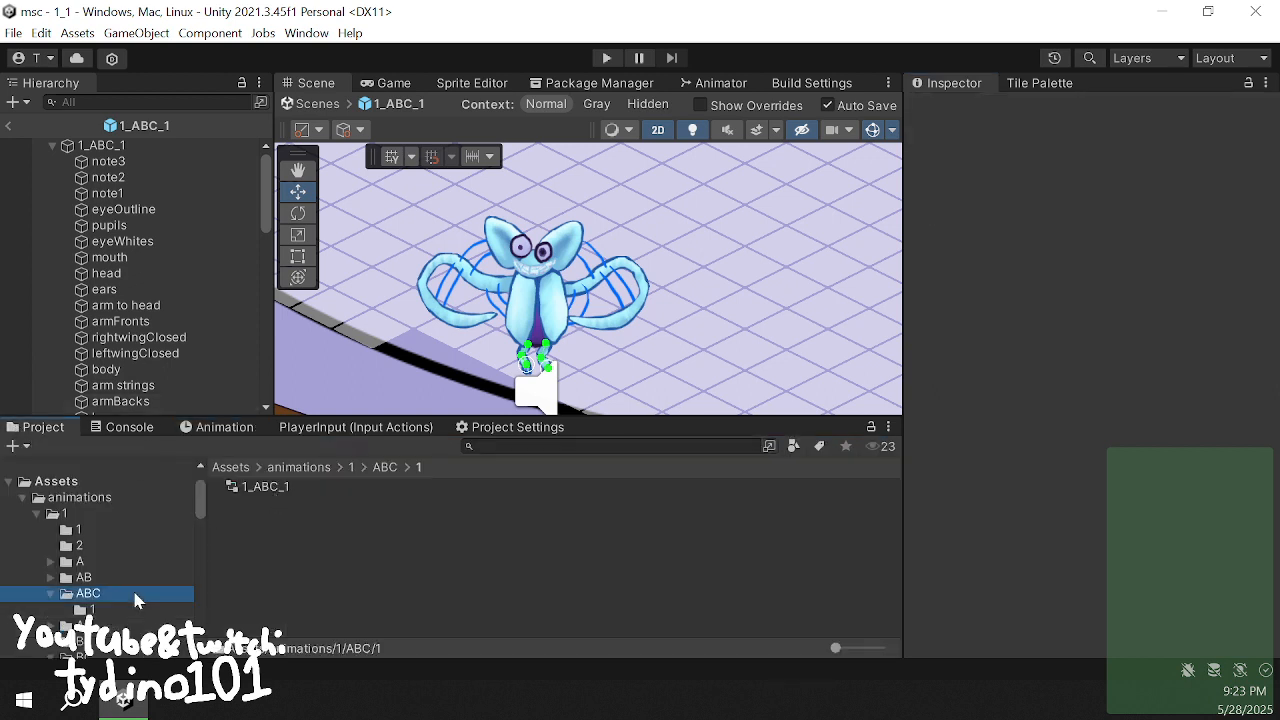
drag(290, 506, 275, 488)
click(278, 488)
double_click(280, 490)
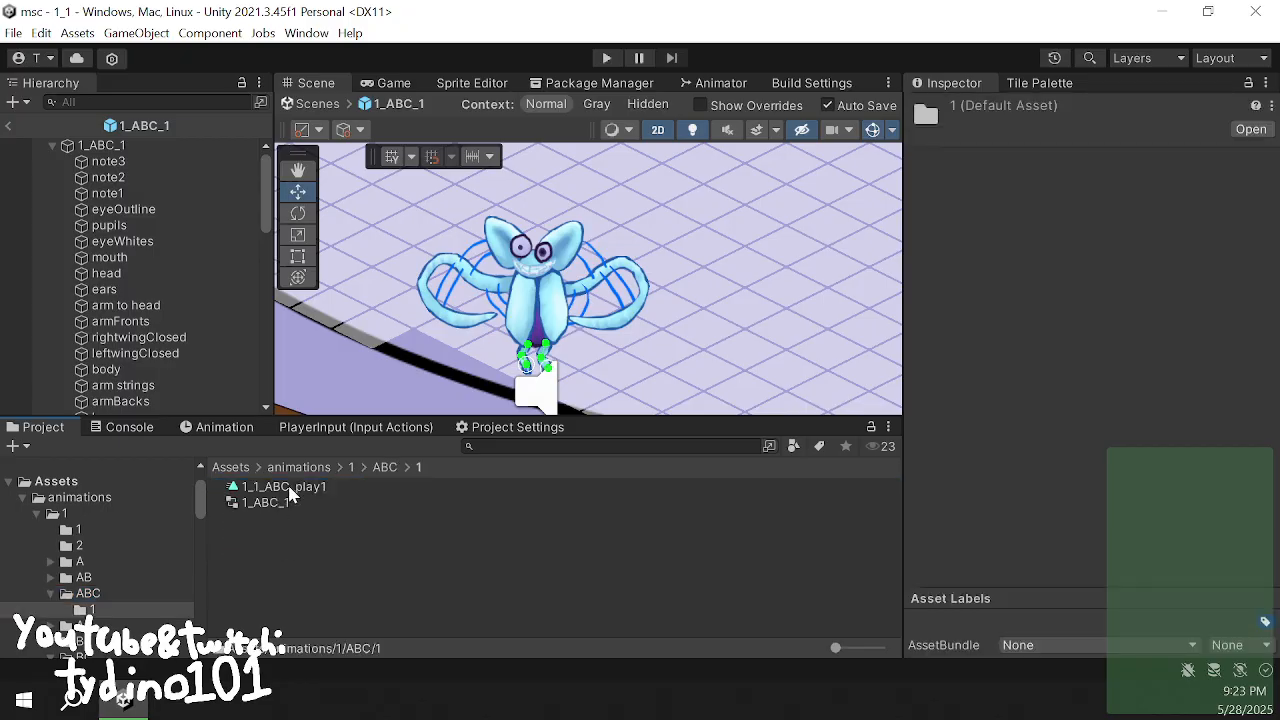
click(284, 501)
- Duplicate the 1_1_ABC_play1 clip and rename the copy 1_1_ABC_play2
click(313, 493)
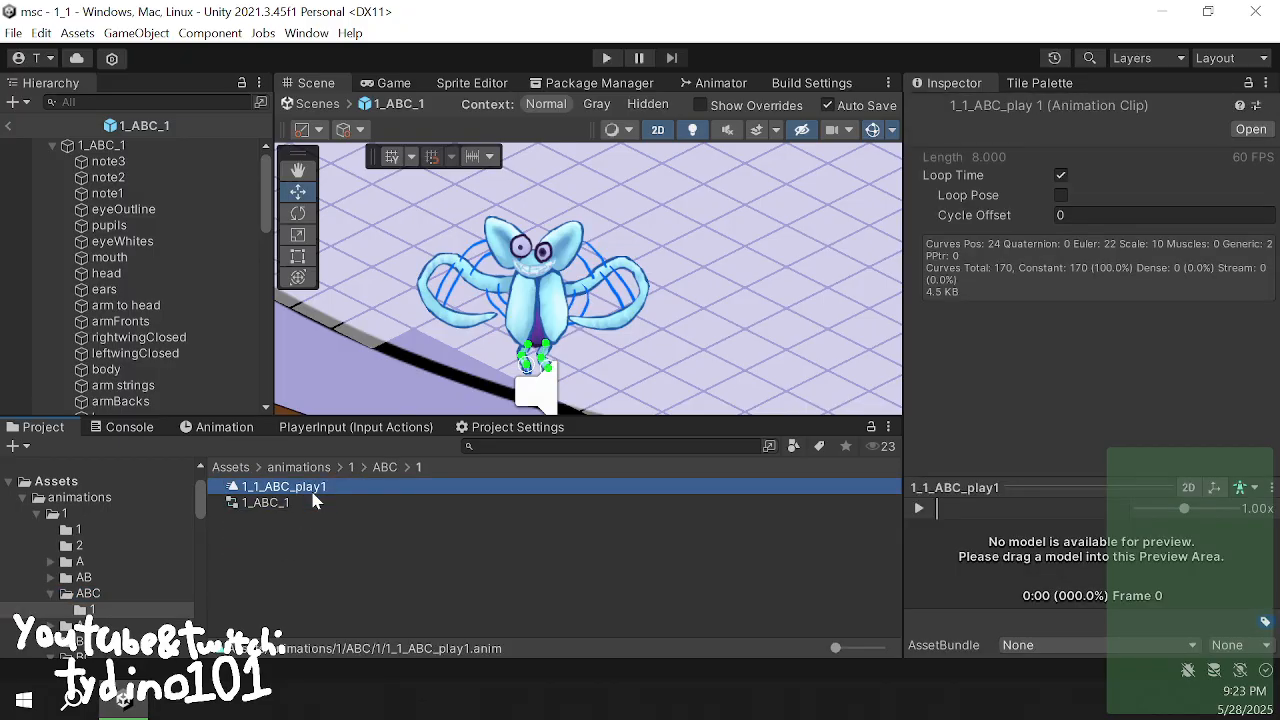
key(ctrl+d)
right_click(333, 490)
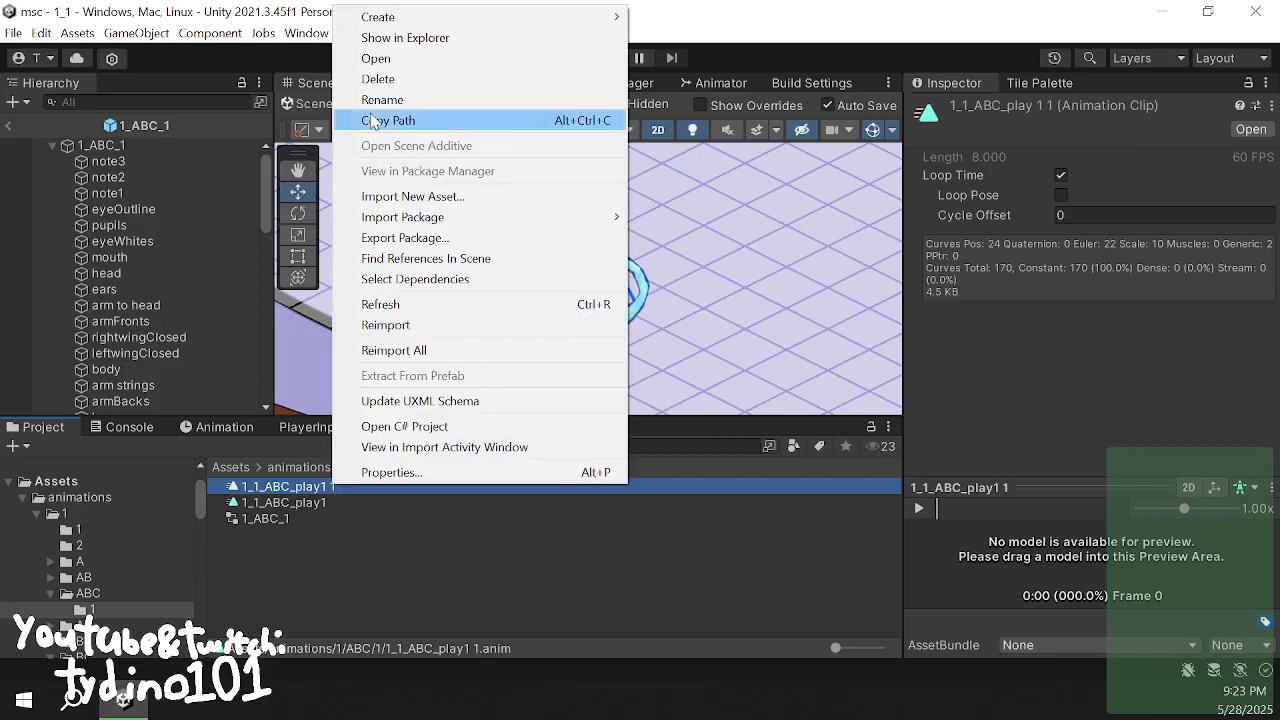
click(372, 101)
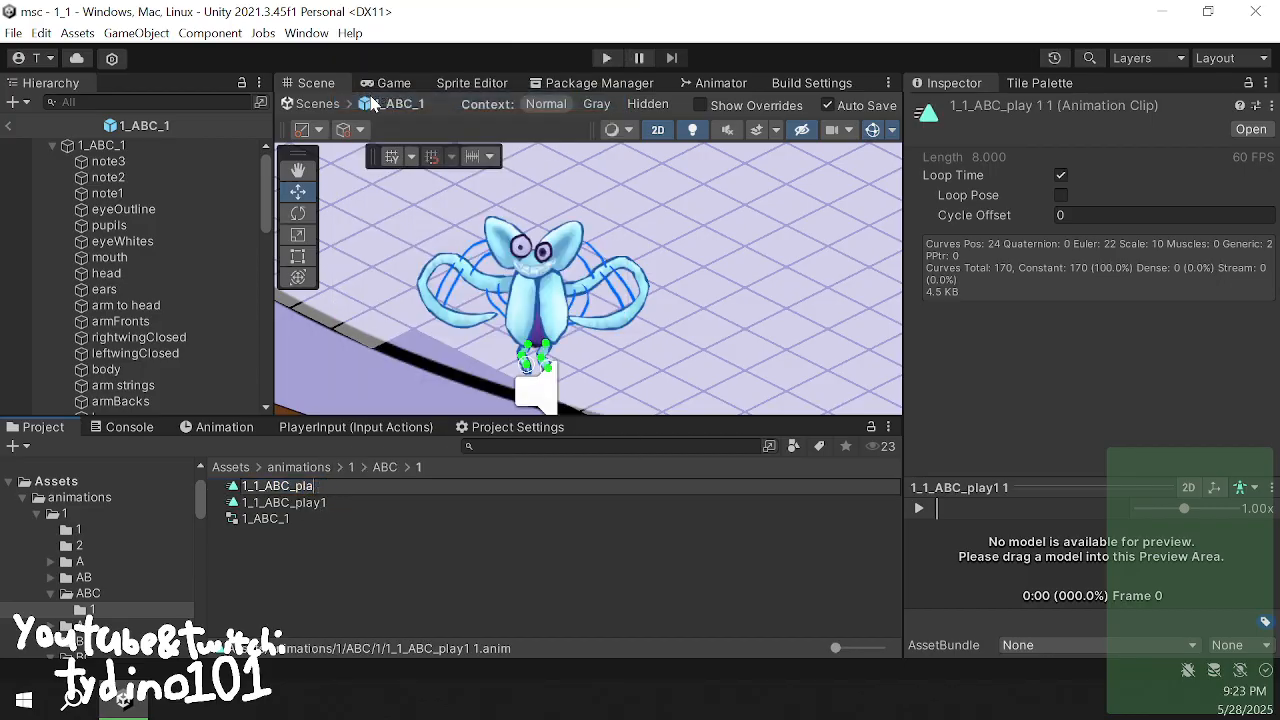
text(y2)
key(Return)
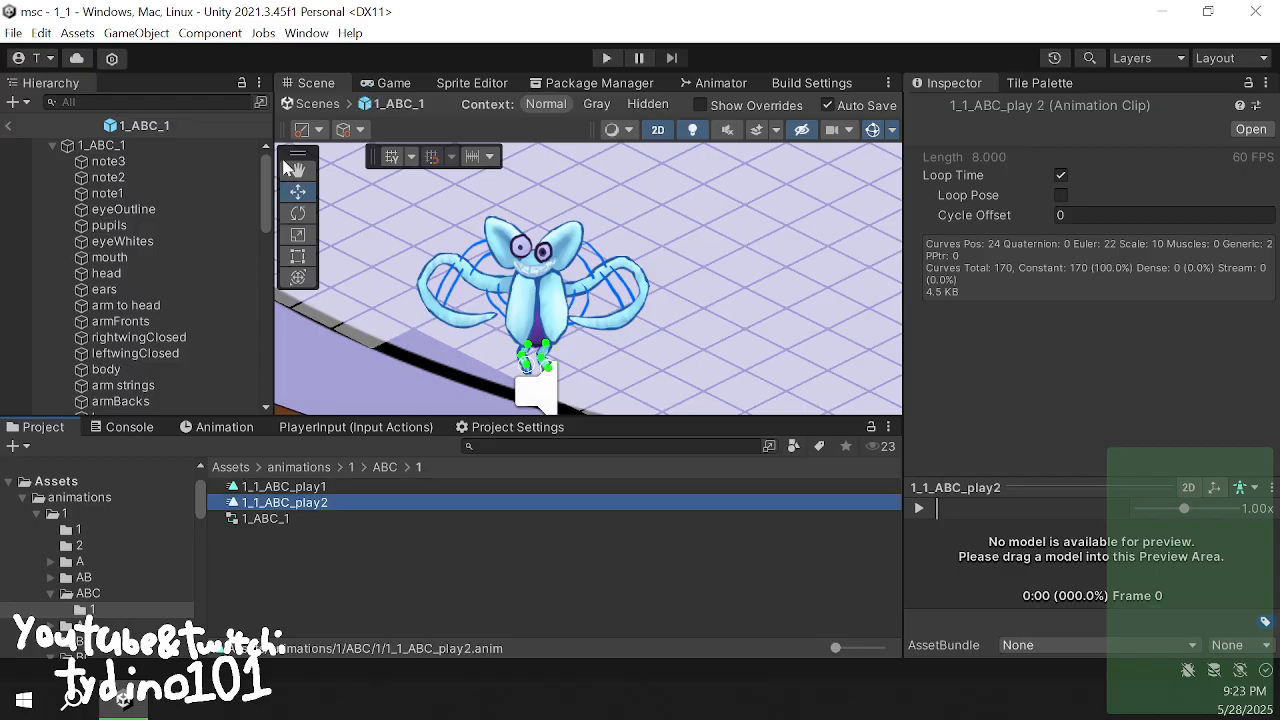
- Add the 1_1_ABC_play2 clip as a state in the 1_ABC_1 animator controller, below 1_1_ABC_play1
click(708, 78)
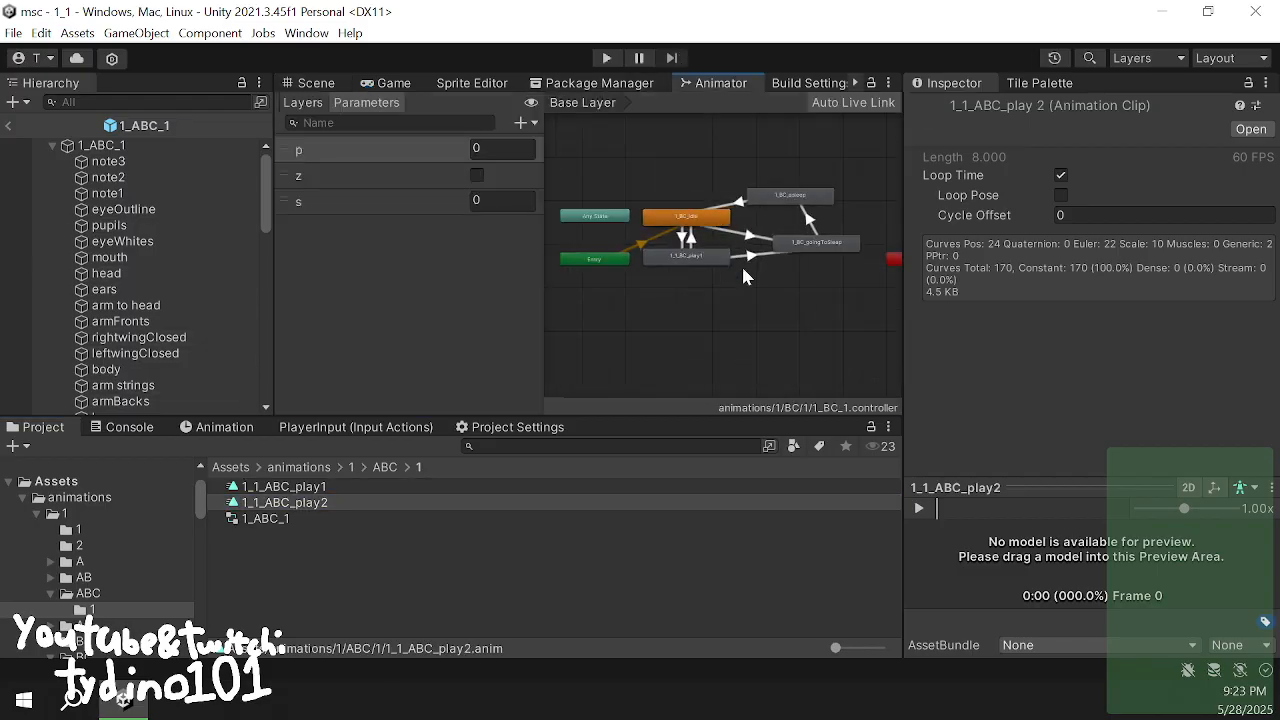
click(127, 143)
scroll(734, 285, up, 3)
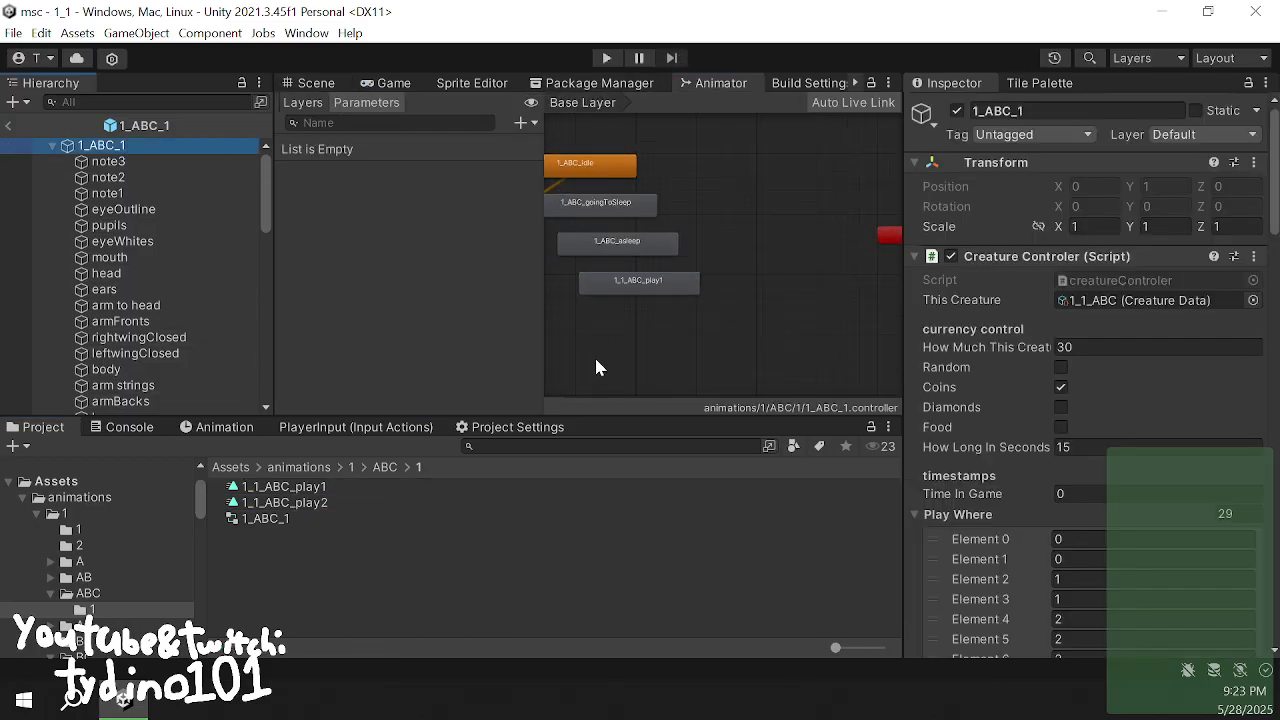
drag(288, 503, 598, 315)
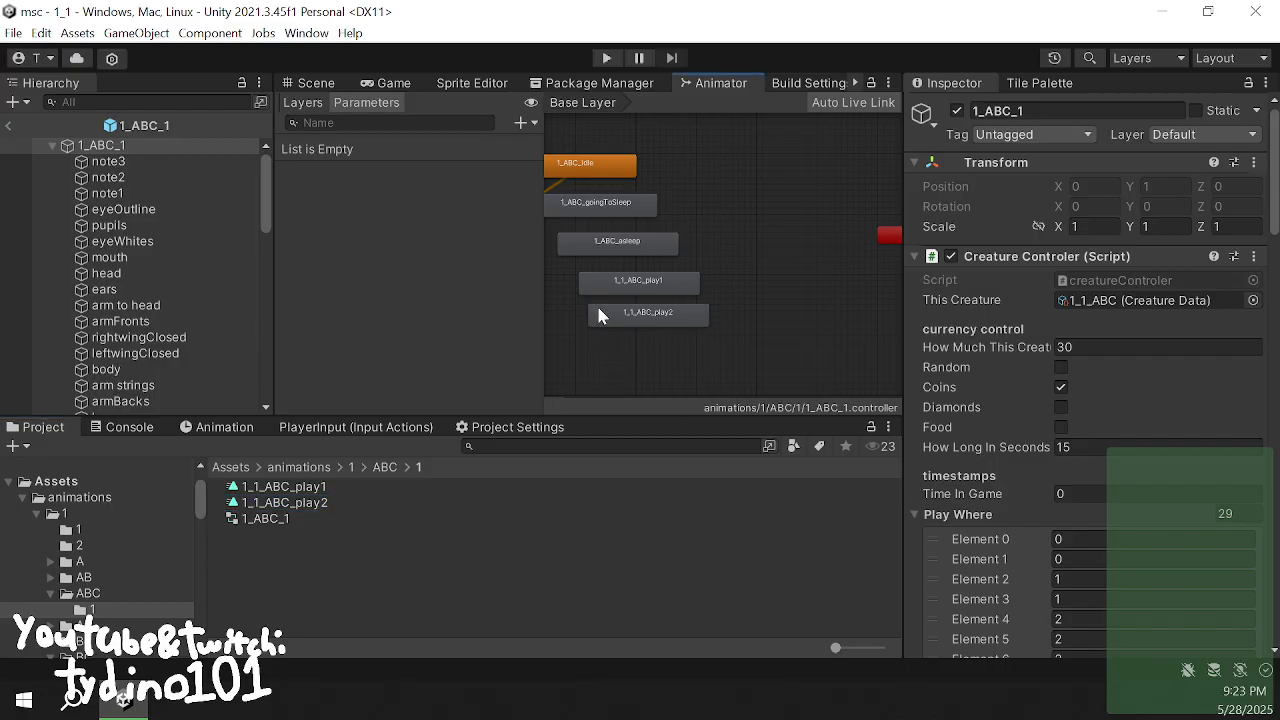
click(612, 356)
- Set the Int parameter of the soundPlay event in the 1_1_ABC_play2 clip to 2
click(316, 83)
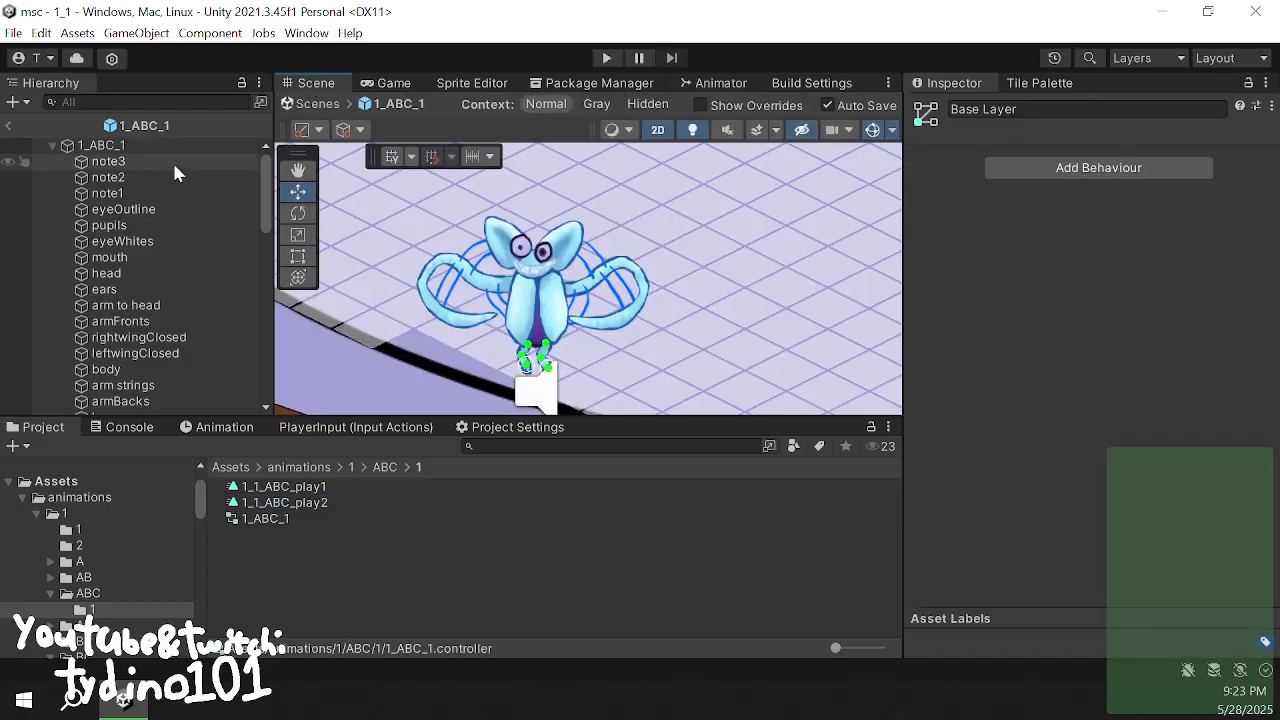
click(172, 148)
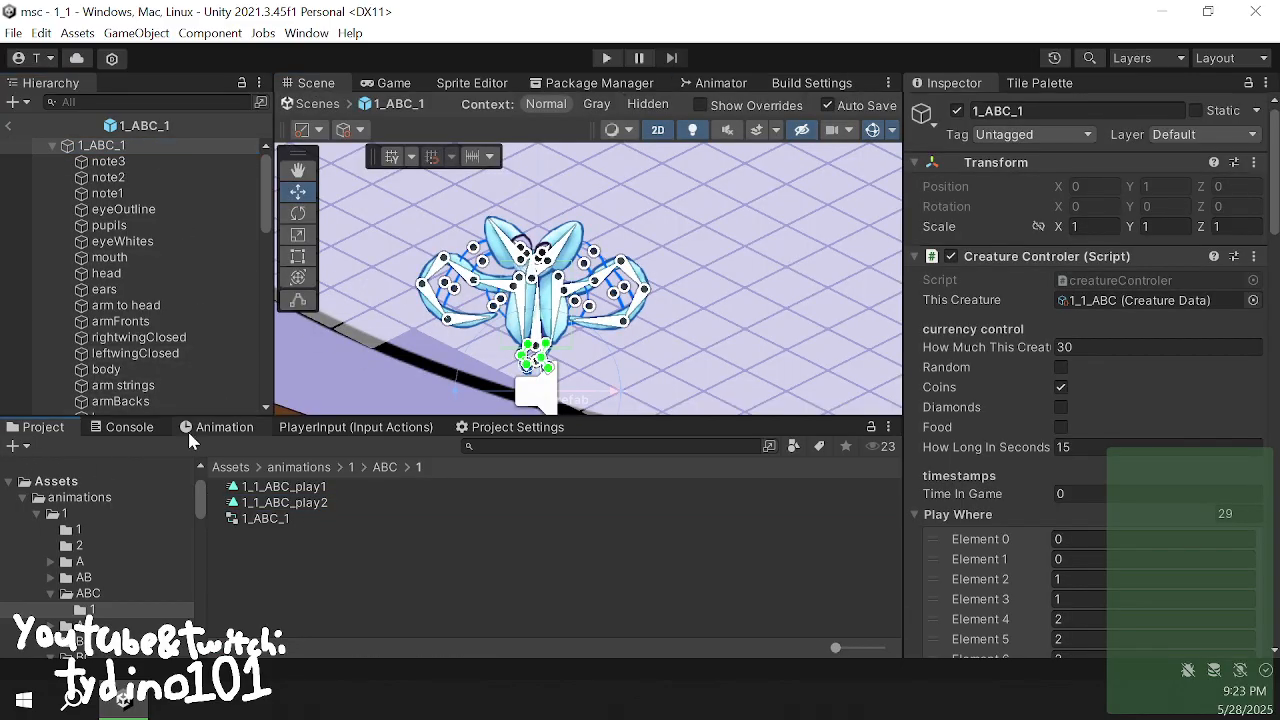
click(215, 427)
click(48, 467)
click(55, 509)
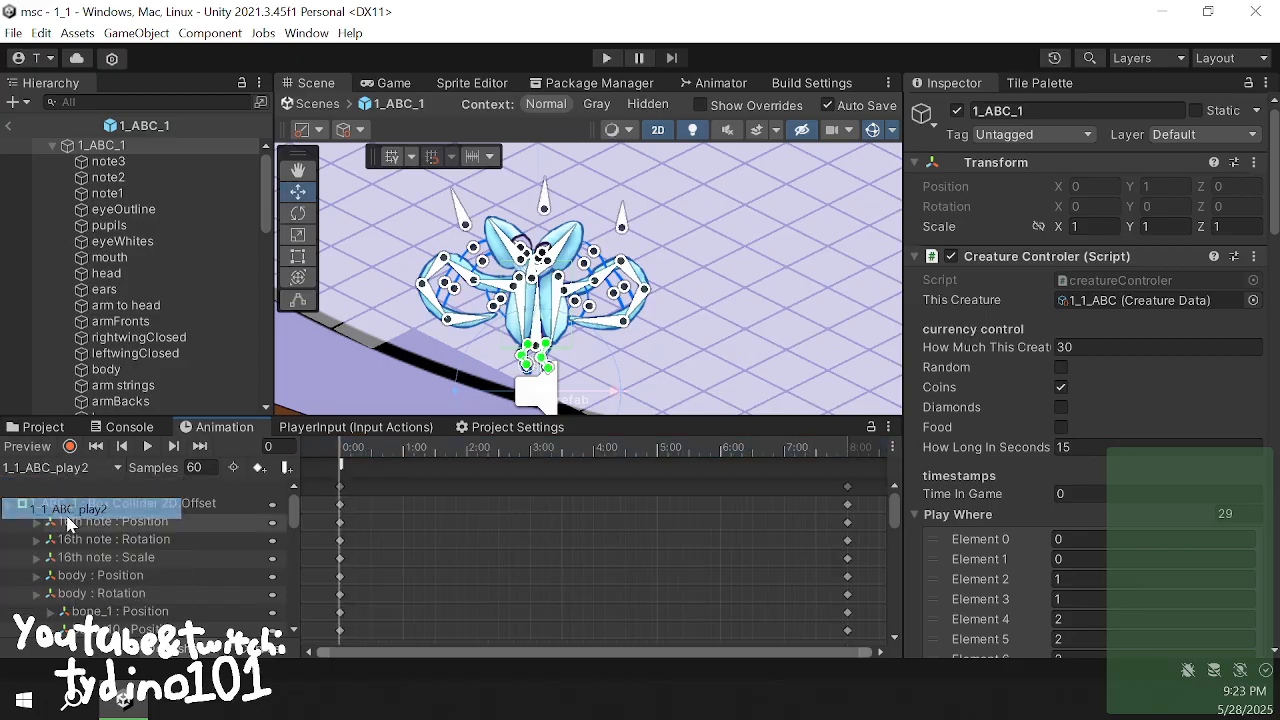
click(341, 465)
click(1083, 206)
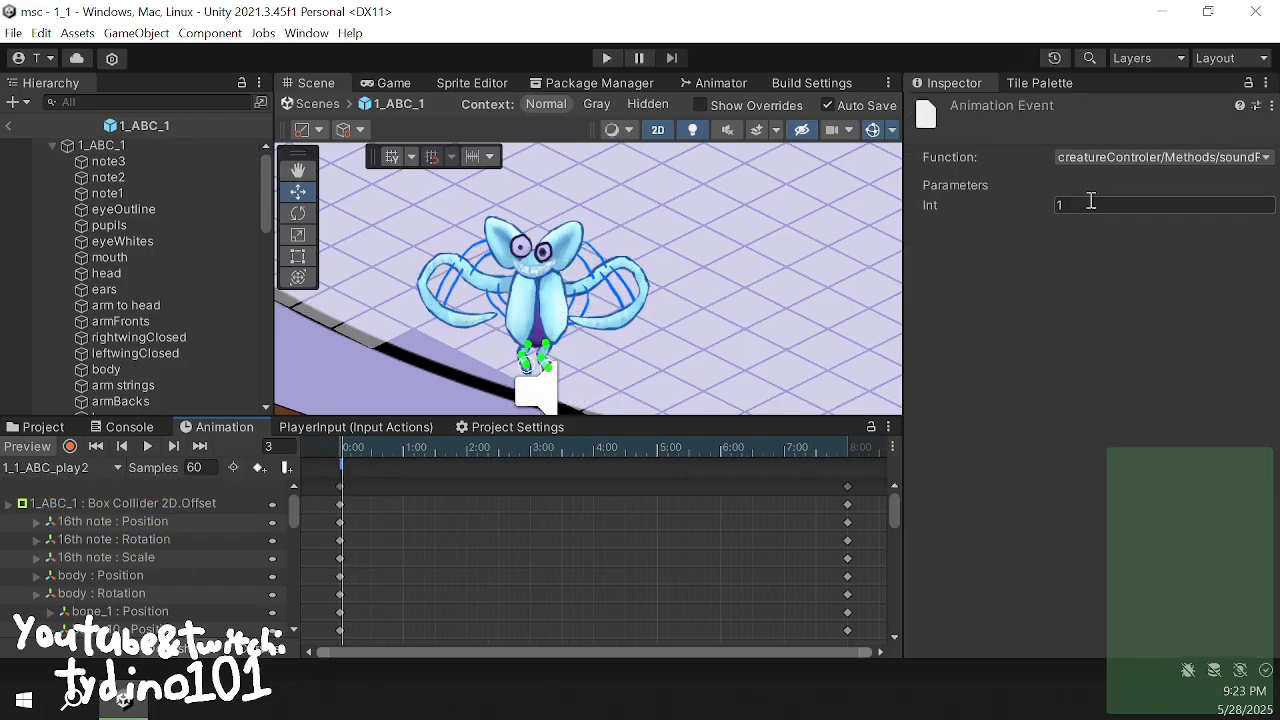
text(2)
key(Return)
- Move all end keys of the 1_1_ABC_play2 clip to about 16:00 on the timeline
scroll(727, 510, down, 5)
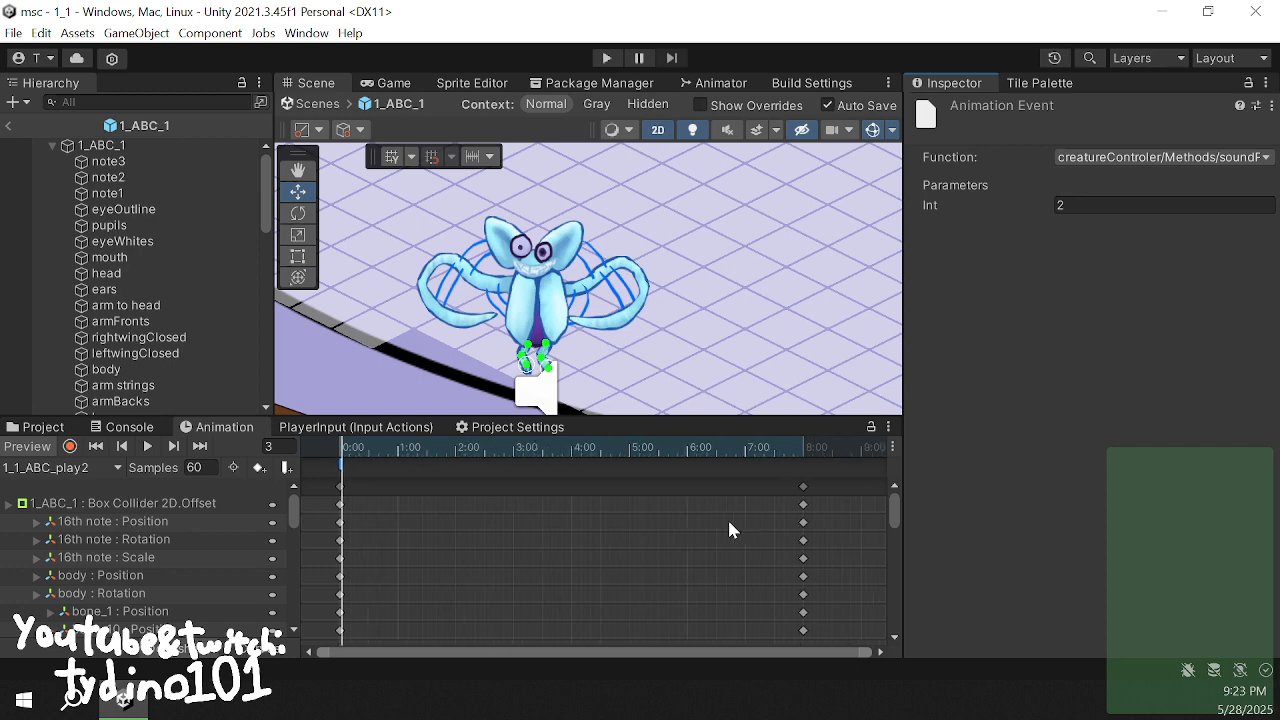
scroll(712, 505, down, 2)
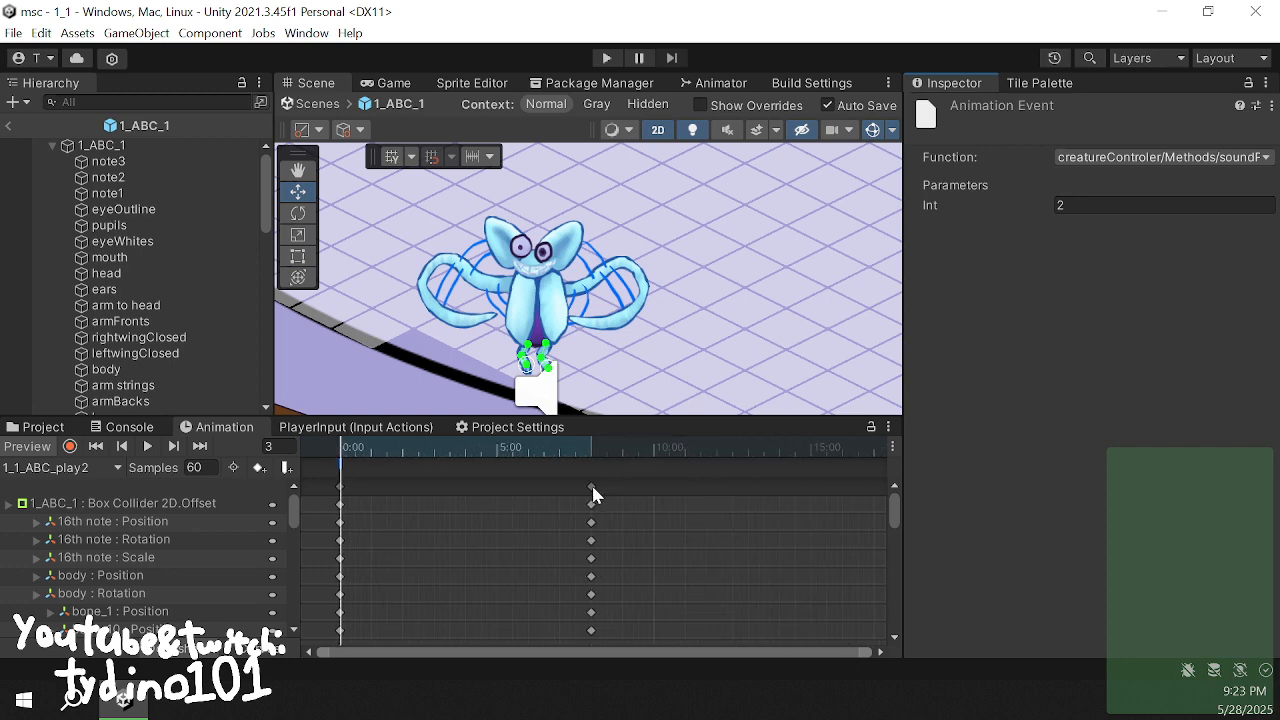
drag(593, 494, 842, 510)
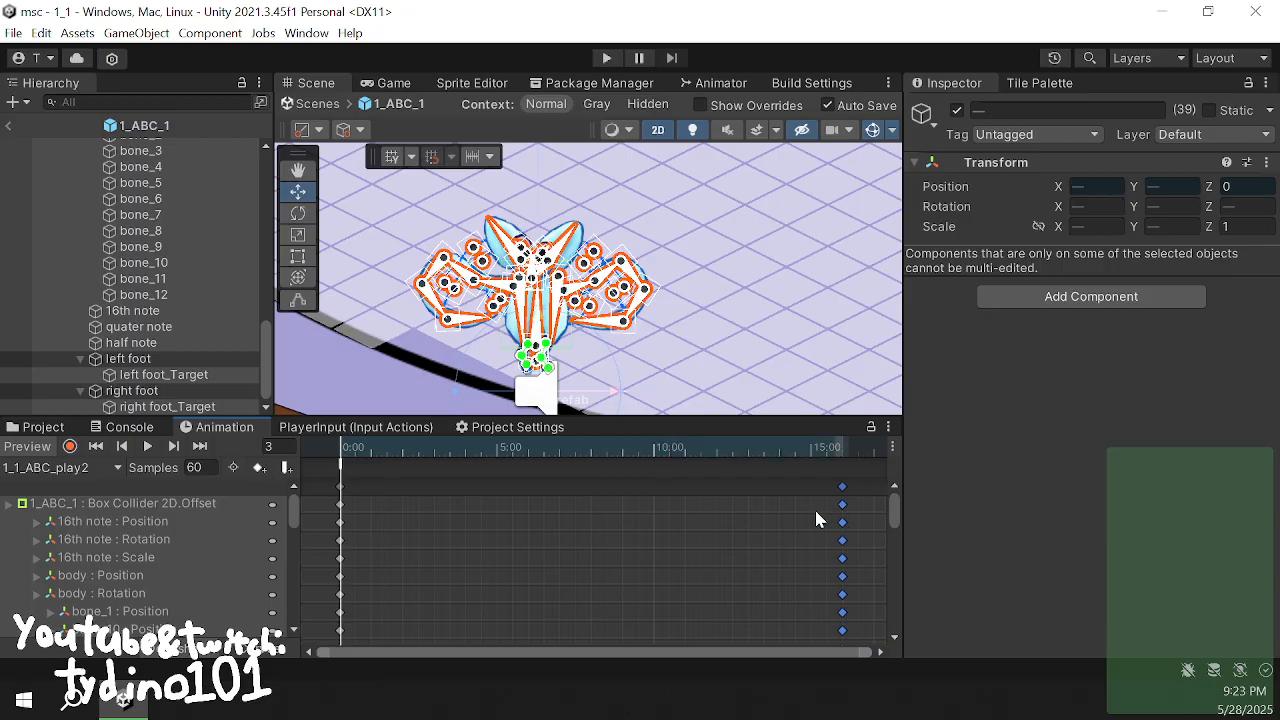
click(814, 507)
click(760, 288)
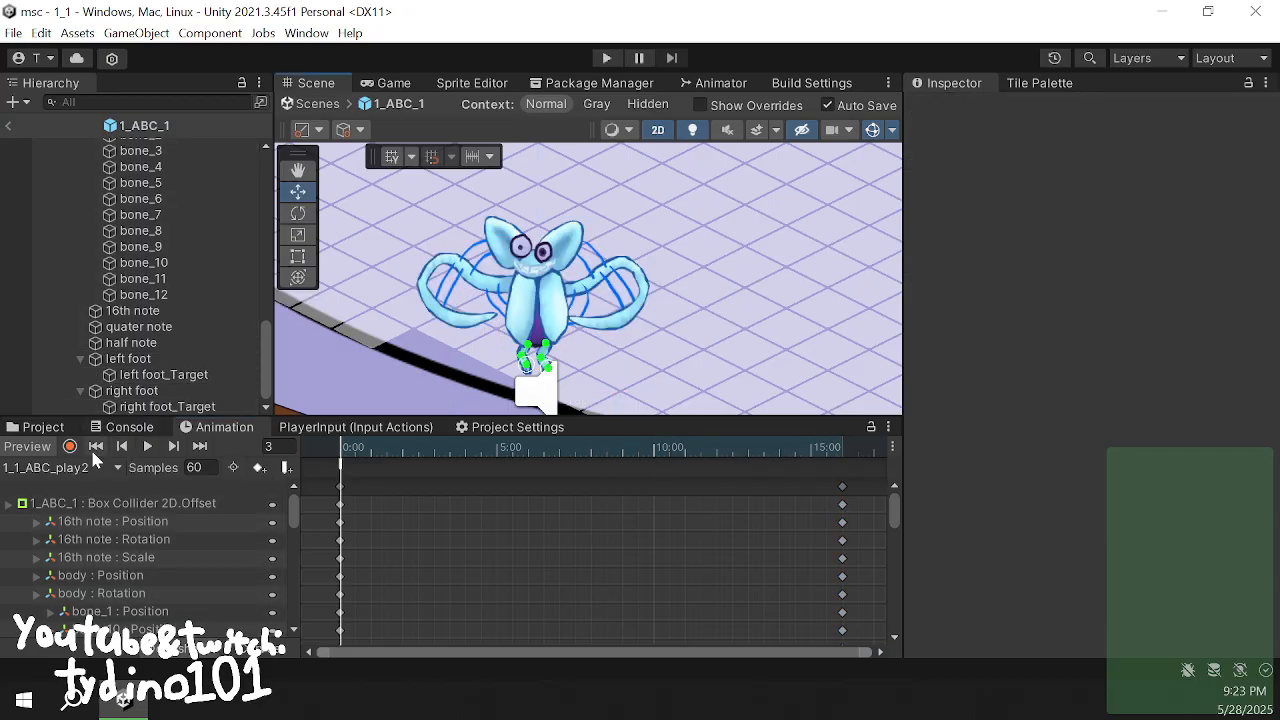
- Add a Bool parameter named z to the 1_ABC_1 animator controller
click(43, 427)
scroll(95, 284, up, 10)
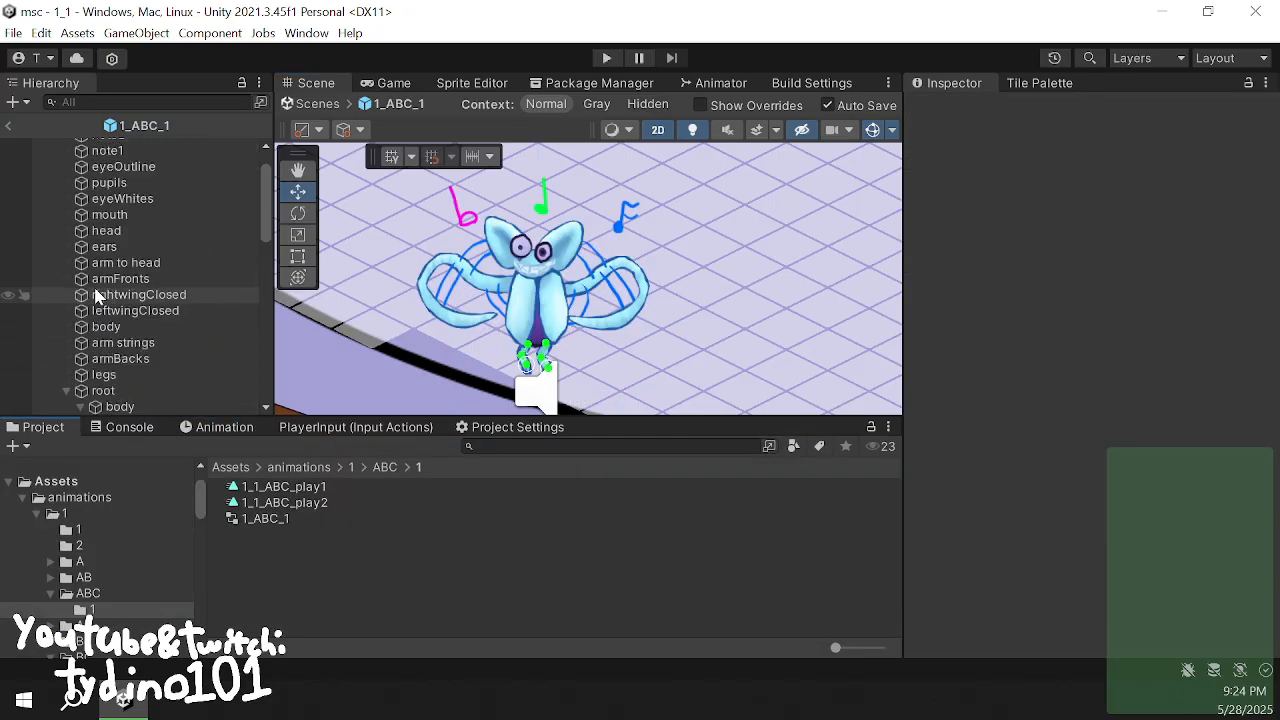
scroll(97, 297, up, 2)
click(139, 147)
click(733, 86)
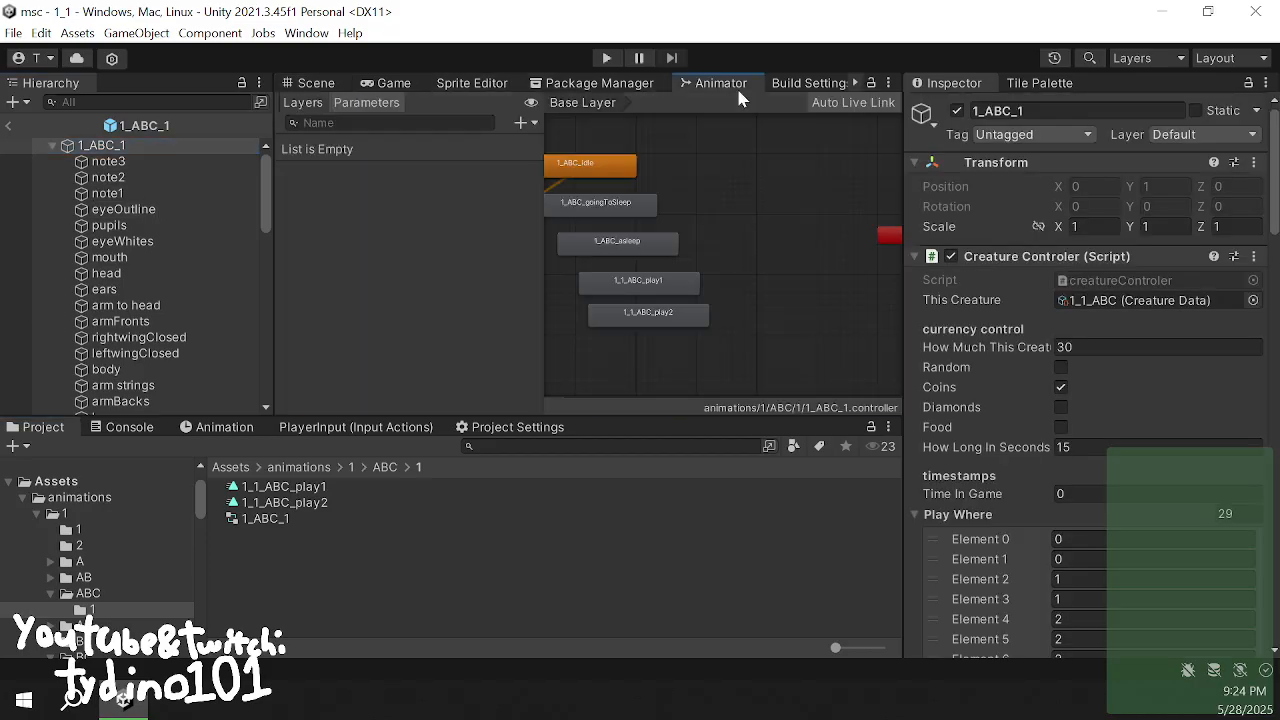
click(518, 123)
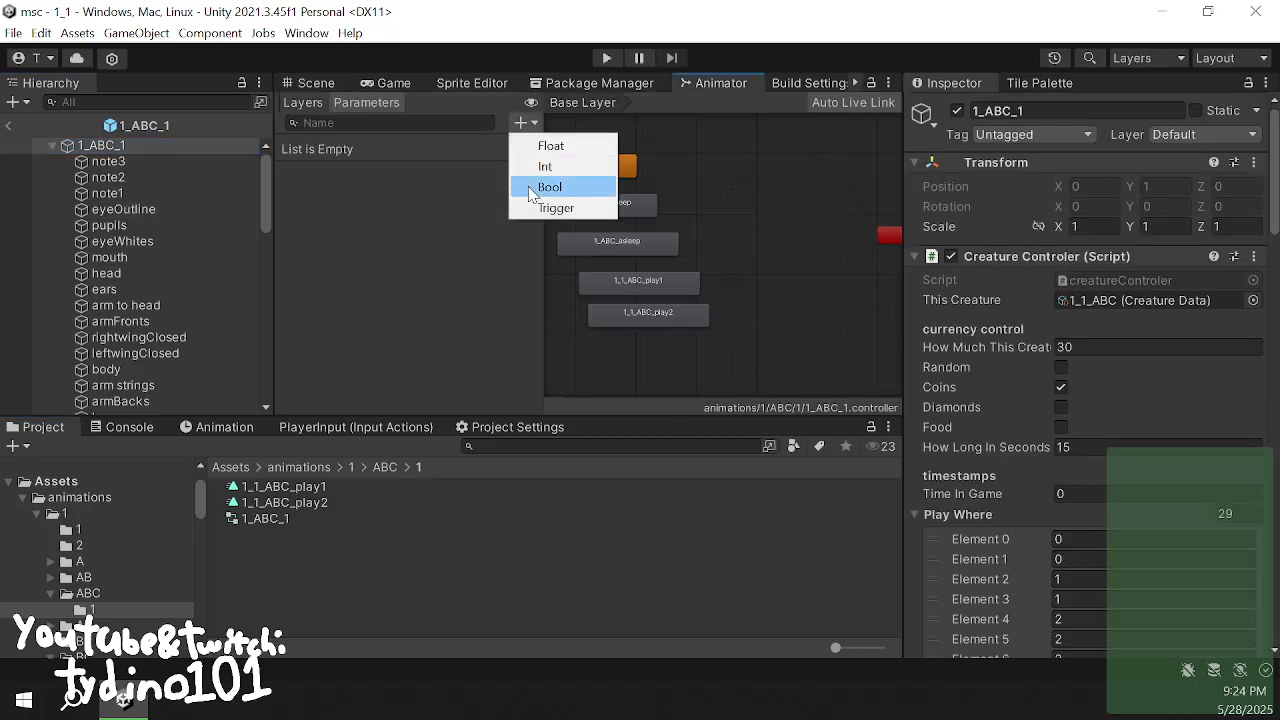
click(530, 182)
text(z)
key(Return)
- Add a Float parameter named s to the animator controller
click(522, 122)
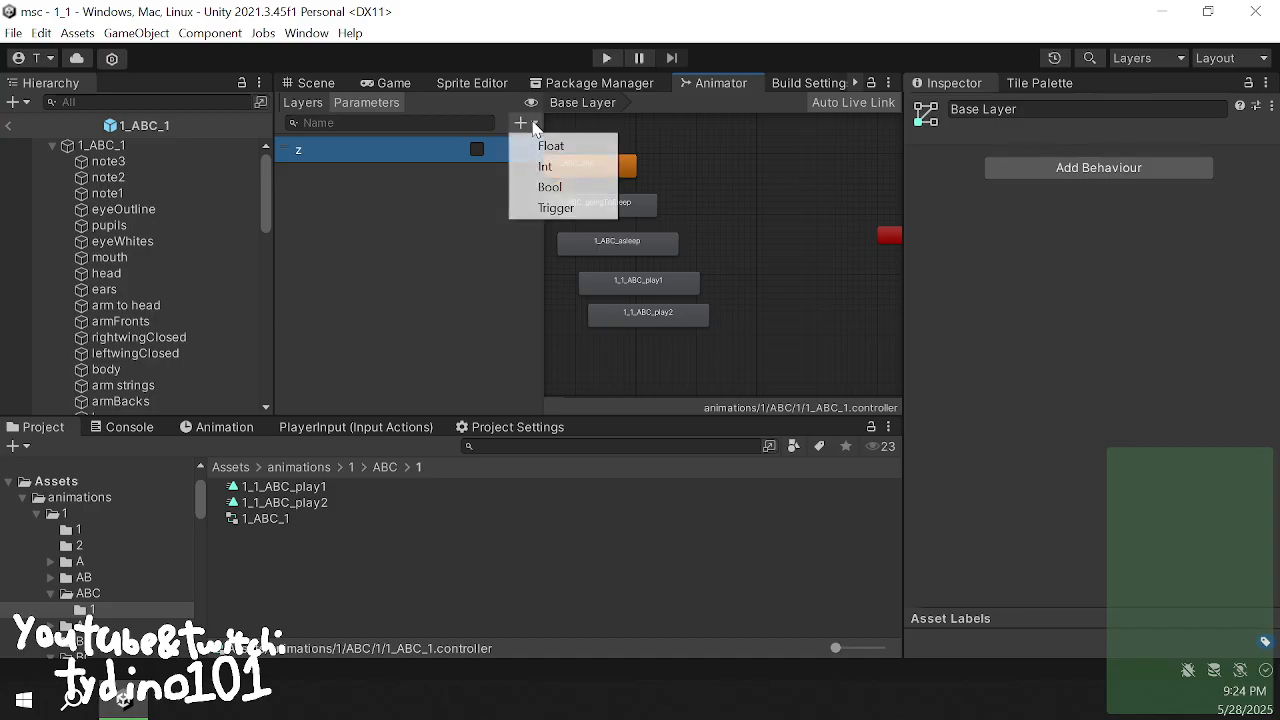
click(550, 146)
text(s)
key(Return)
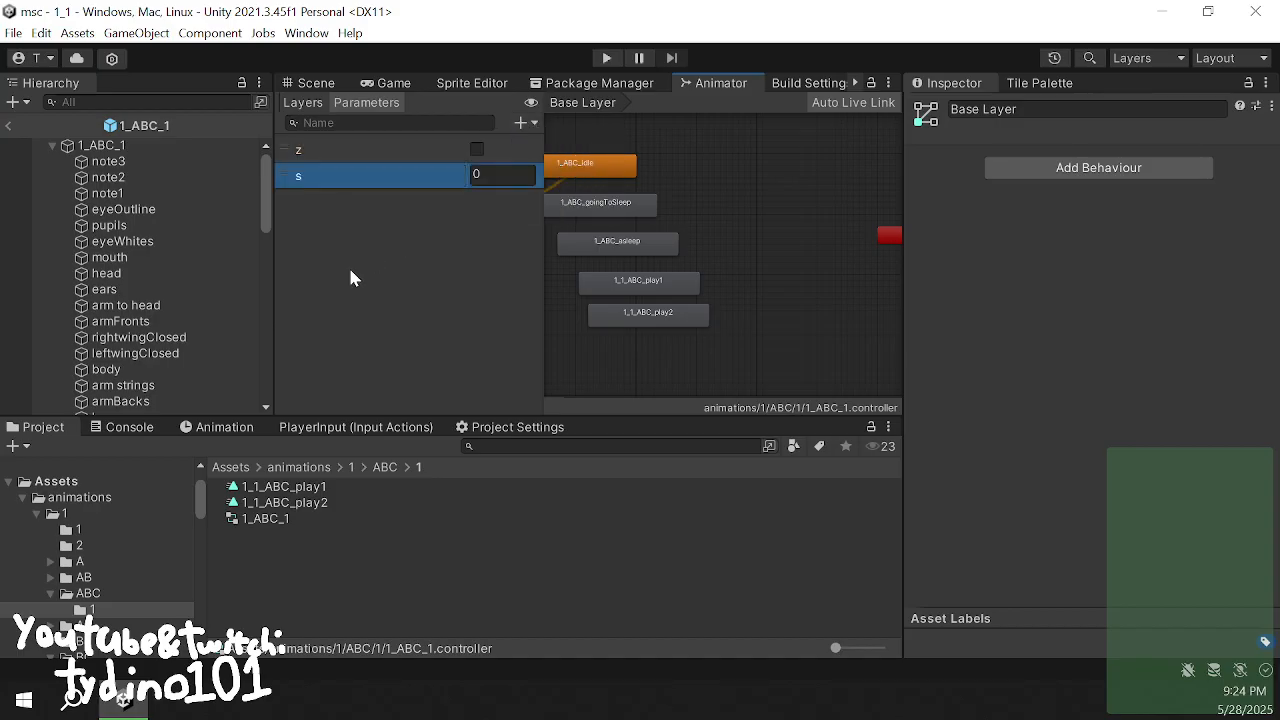
- Add an Int parameter named p and move it above z in the parameter order
click(530, 122)
click(545, 162)
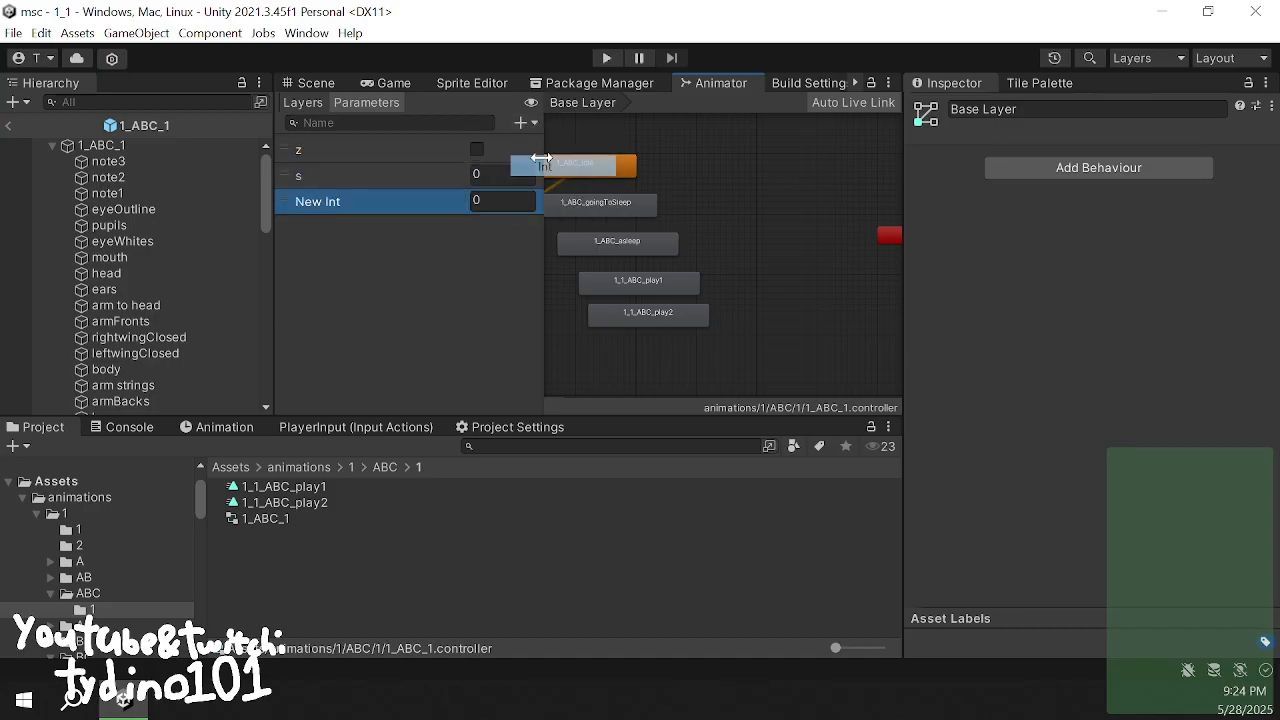
text(p)
key(Return)
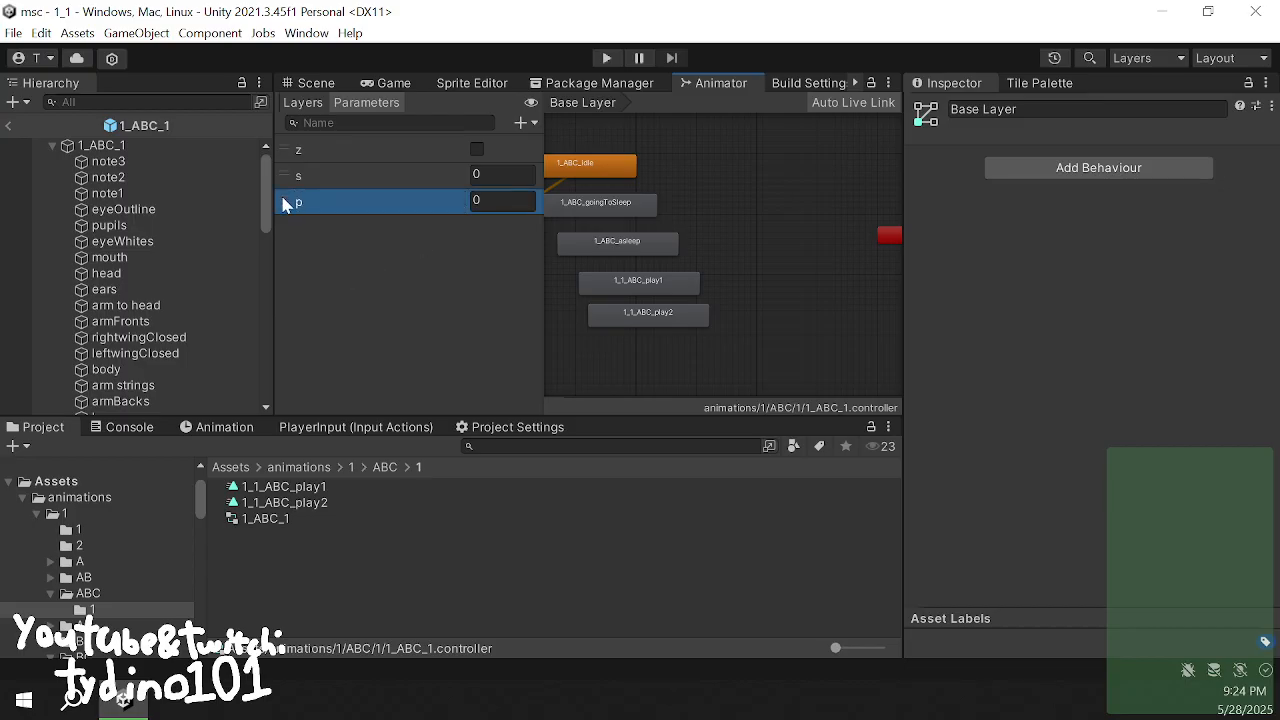
drag(291, 190, 288, 160)
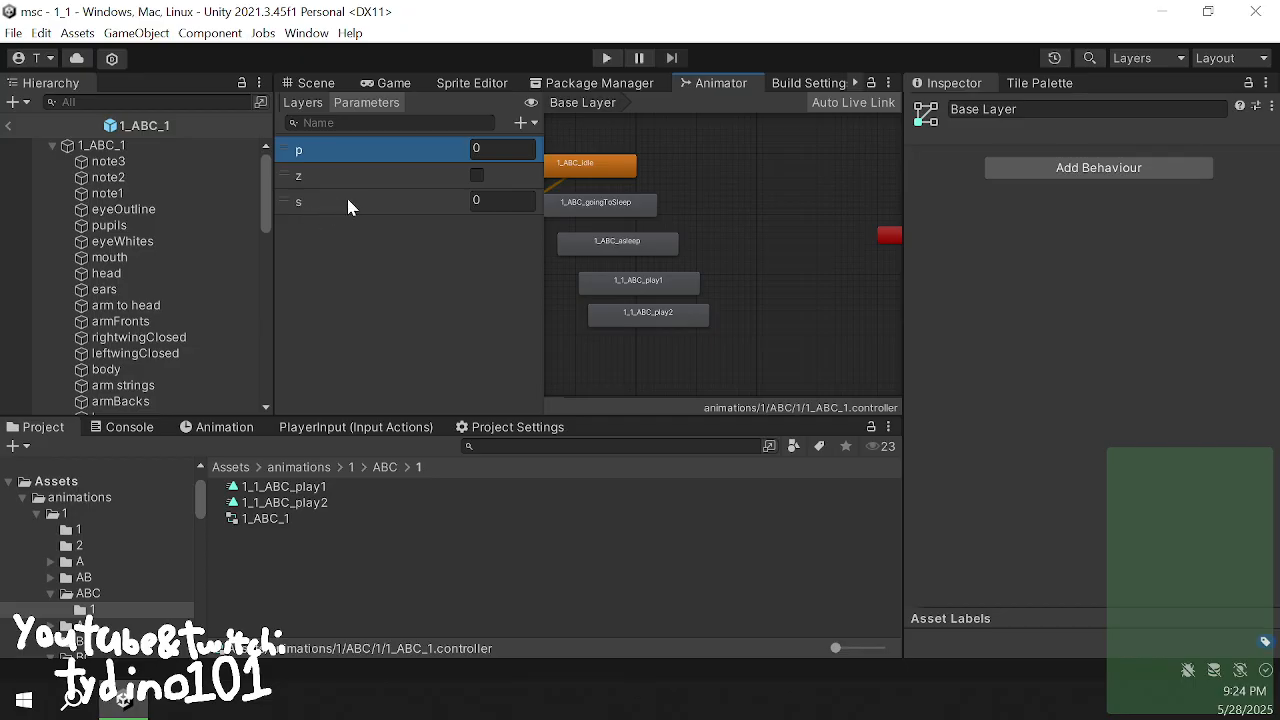
- Enable the speed multiplier parameter s on the idle, goingToSleep, asleep, play1 and play2 states
click(580, 168)
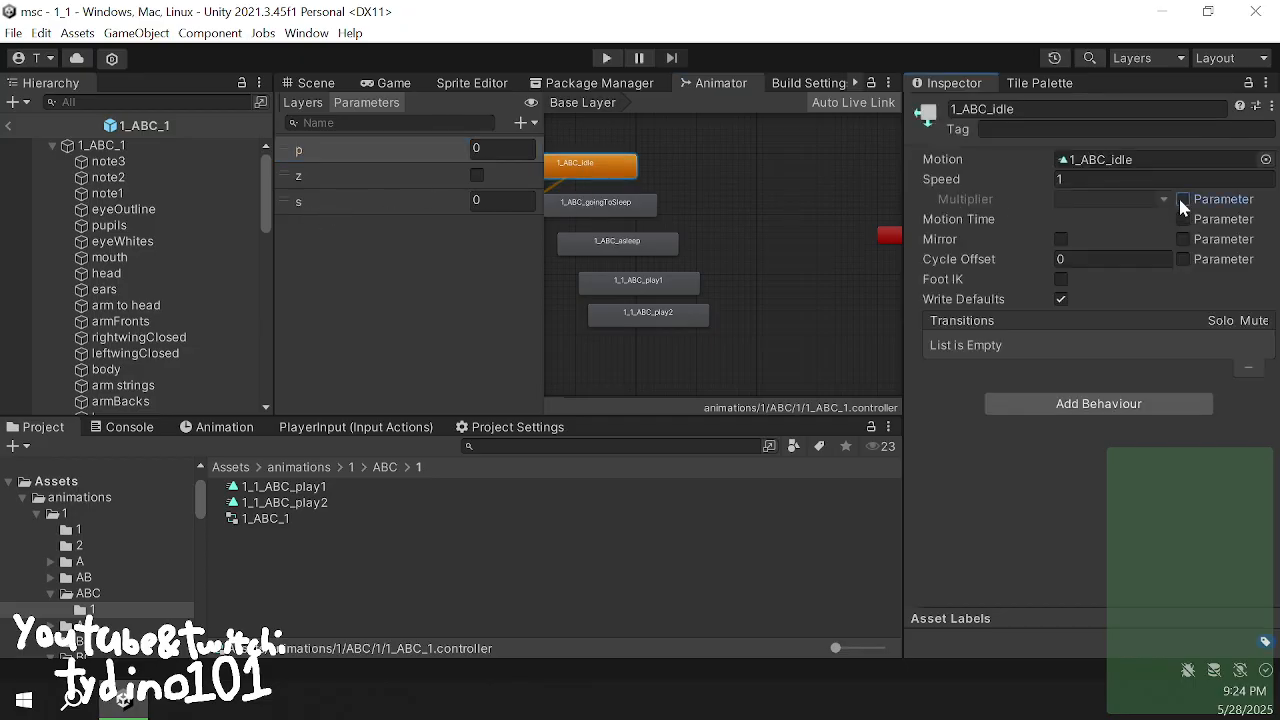
click(1183, 199)
click(614, 203)
click(1183, 199)
click(660, 248)
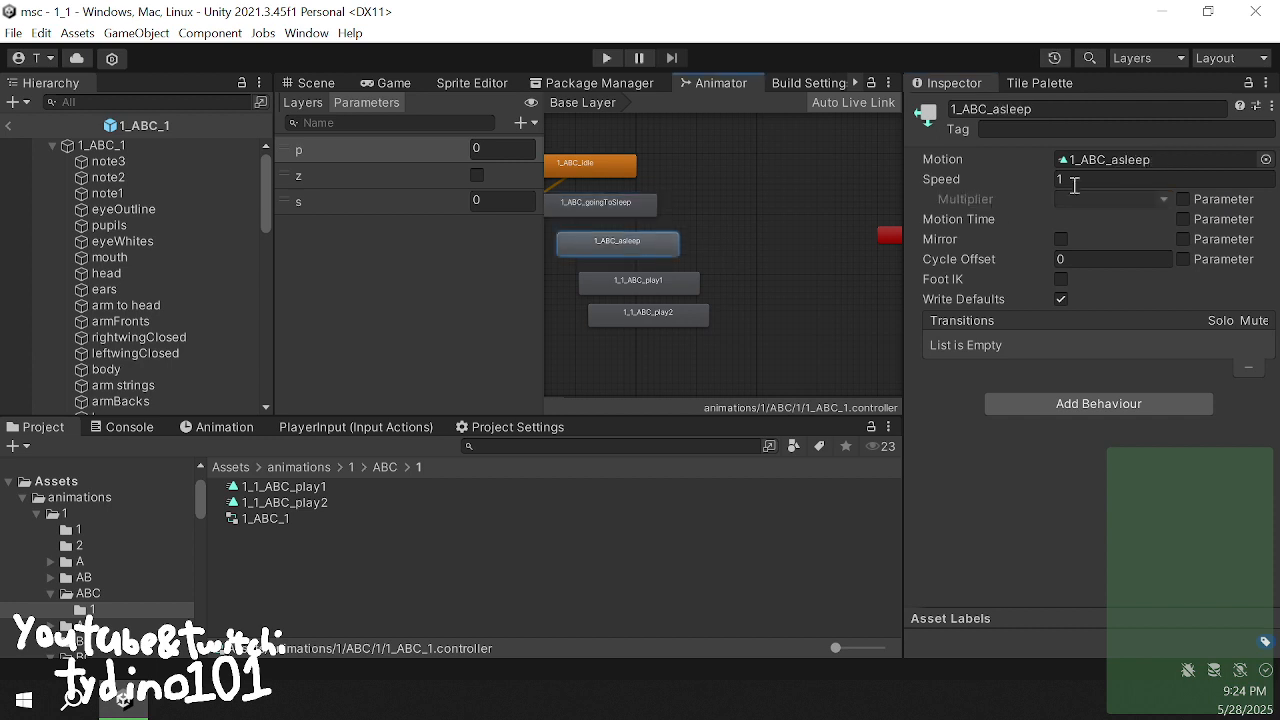
click(1184, 199)
click(625, 290)
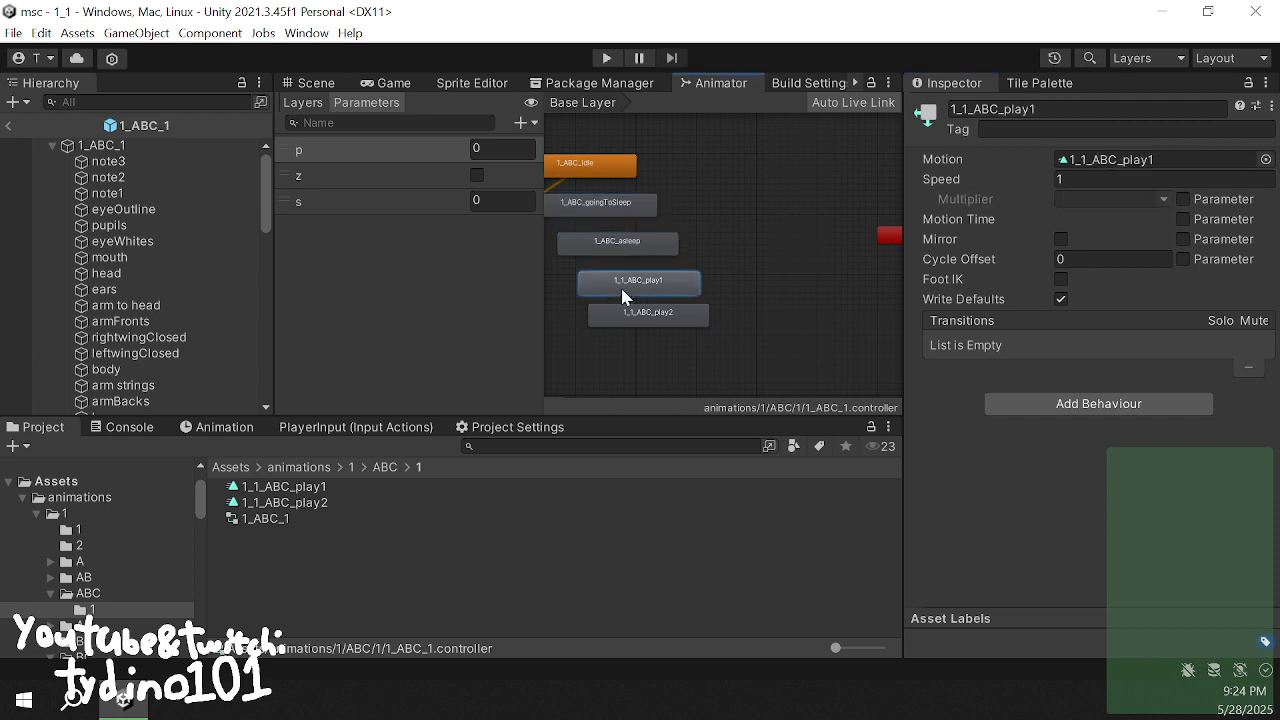
click(1183, 199)
click(693, 318)
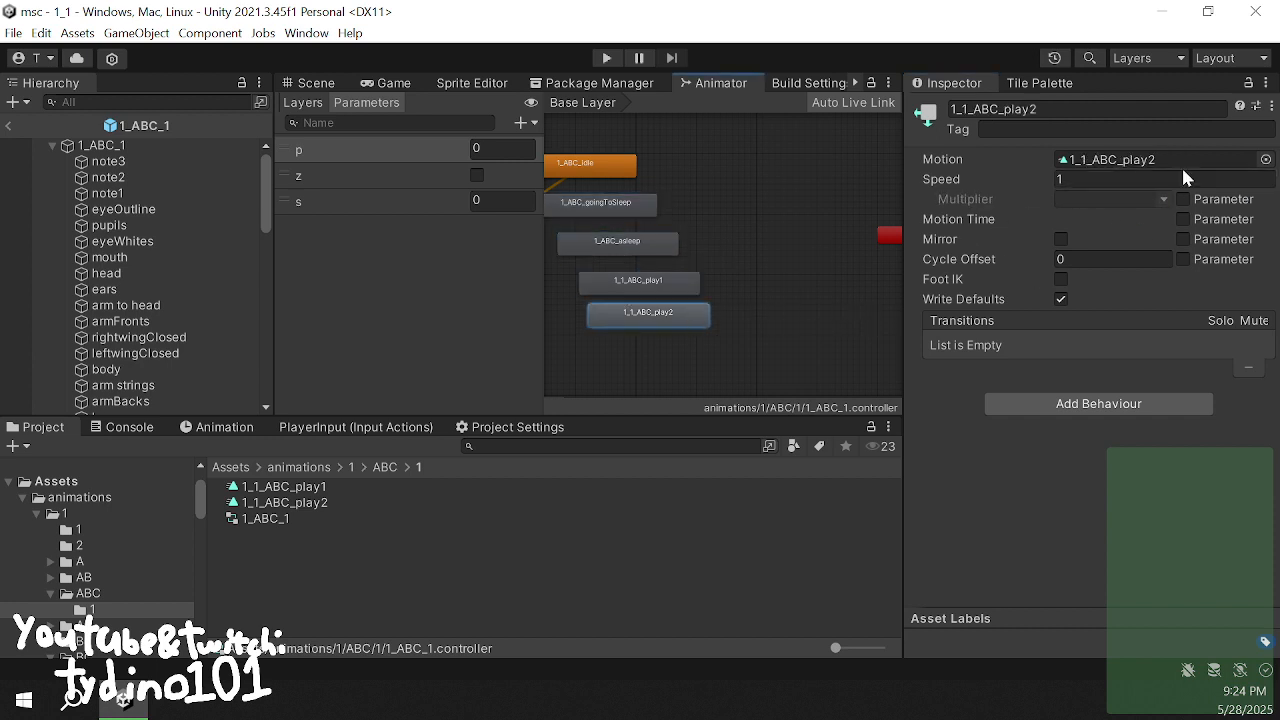
click(1183, 199)
- Rearrange the state graph with play1 below idle, goingToSleep beside idle, asleep above goingToSleep and play2 below it
drag(592, 201, 757, 203)
drag(658, 241, 737, 122)
drag(757, 181, 744, 176)
drag(650, 286, 620, 228)
drag(663, 309, 765, 252)
click(714, 321)
middle_drag(669, 281, 716, 304)
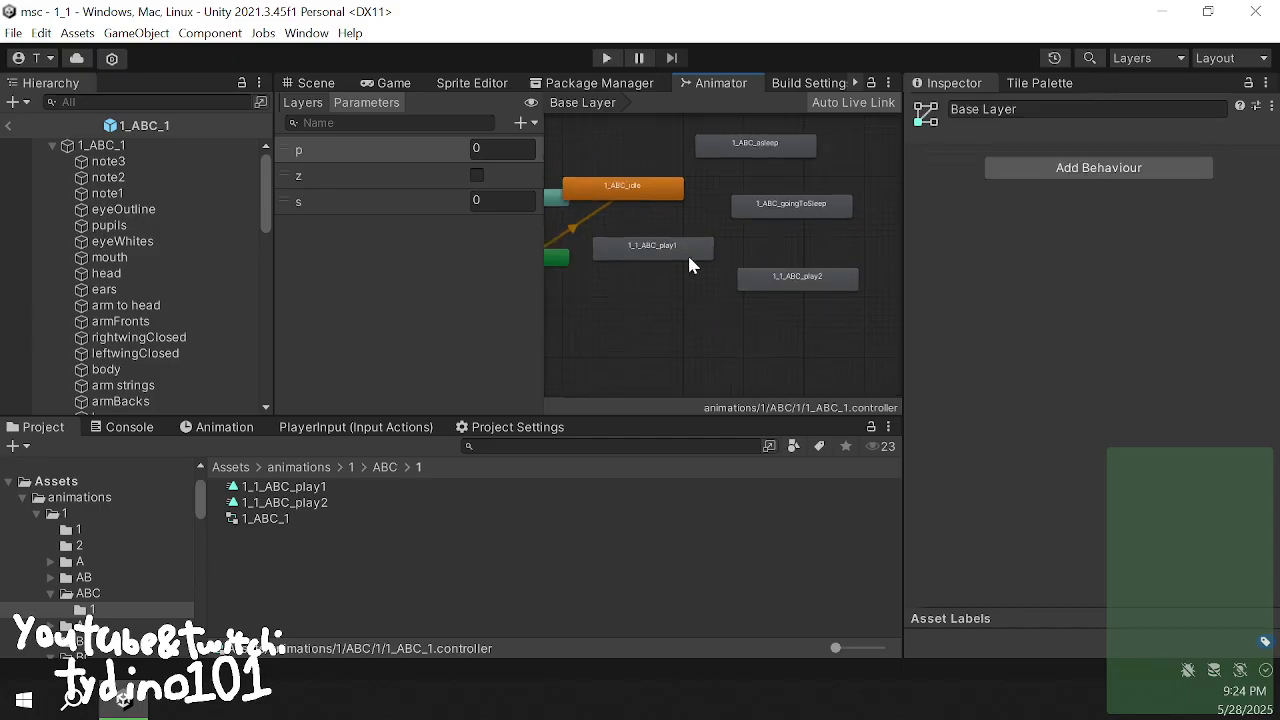
drag(681, 247, 662, 277)
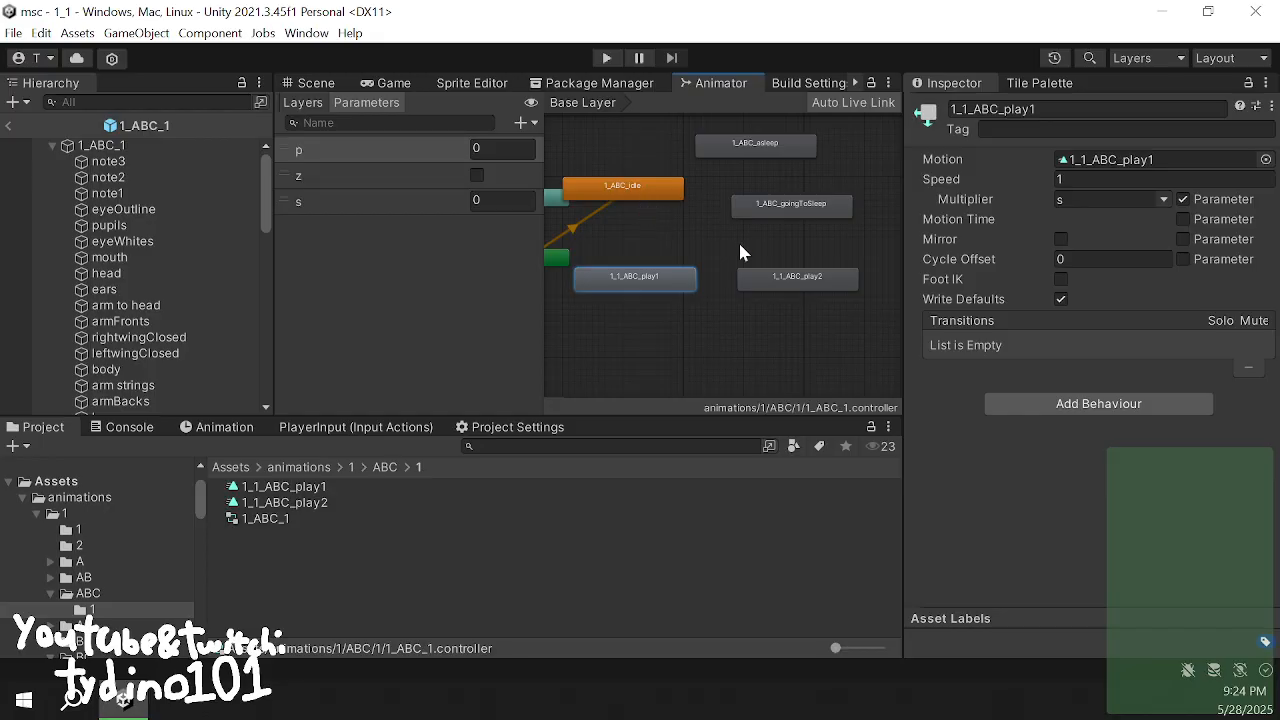
drag(780, 280, 768, 268)
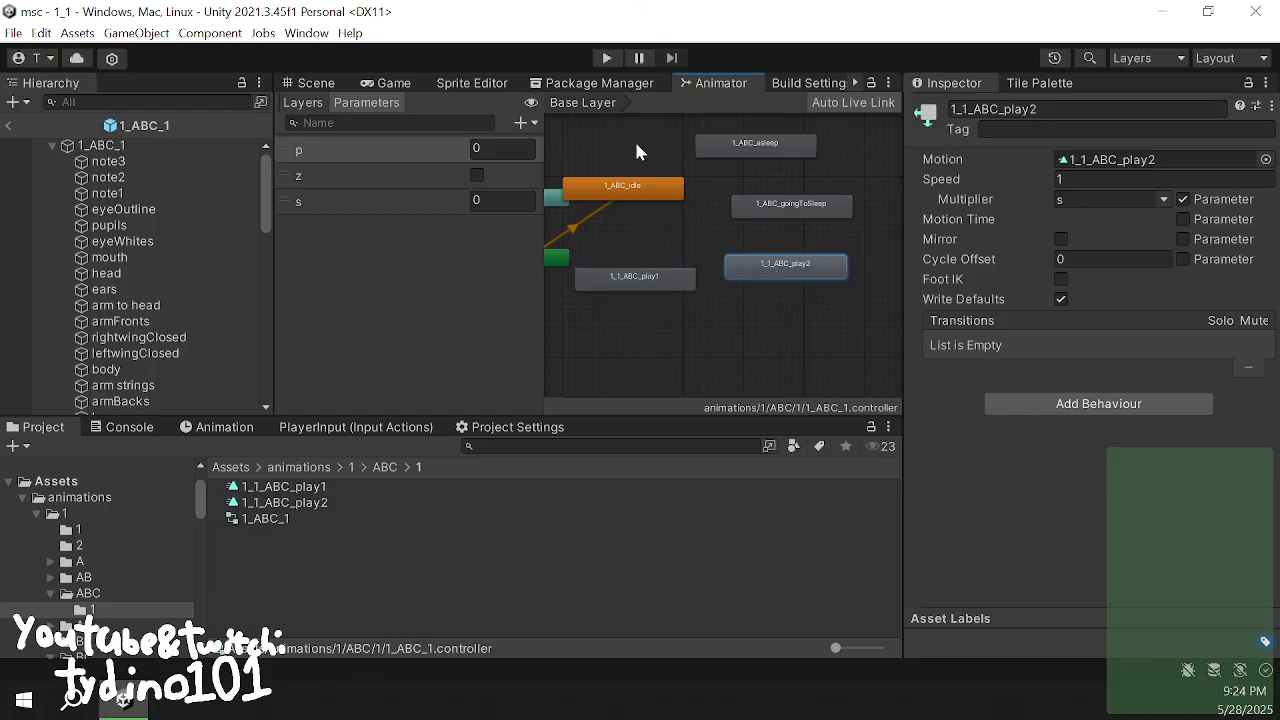
- Make transitions from 1_ABC_idle, 1_1_ABC_play1 and 1_1_ABC_play2 to 1_ABC_goingToSleep
right_click(633, 187)
click(672, 203)
click(792, 205)
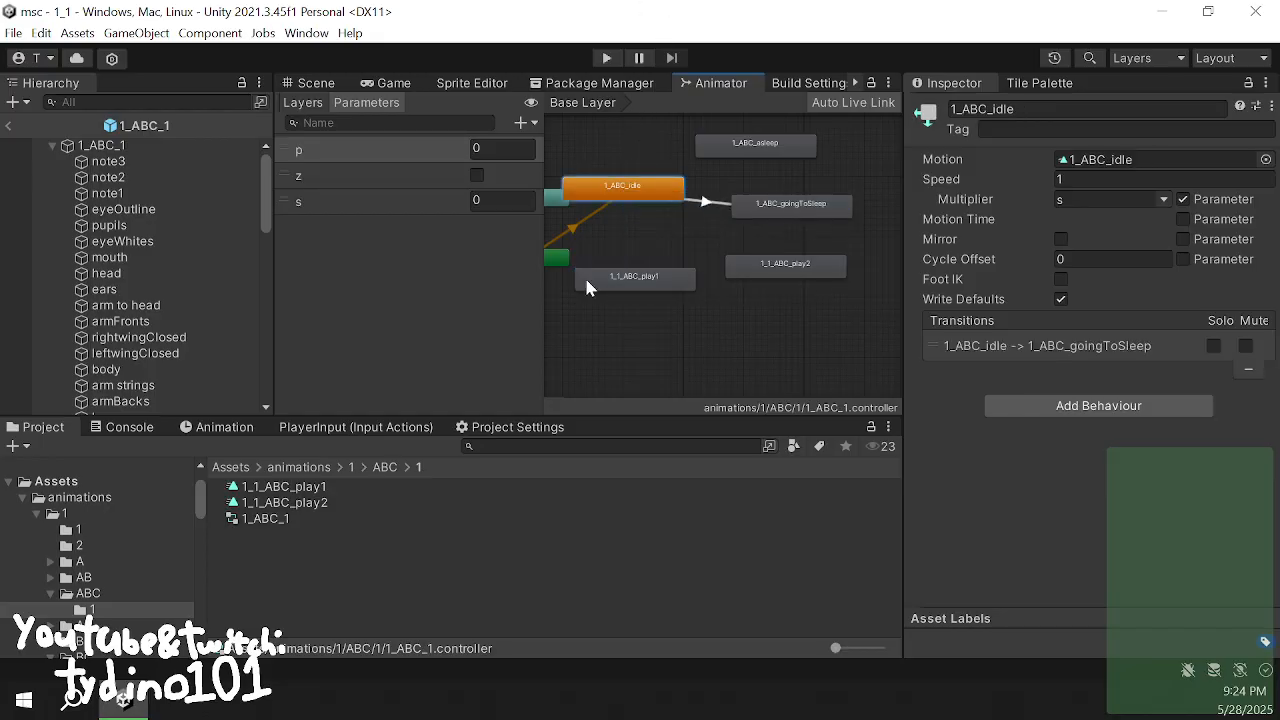
right_click(586, 281)
click(620, 288)
click(782, 207)
right_click(783, 266)
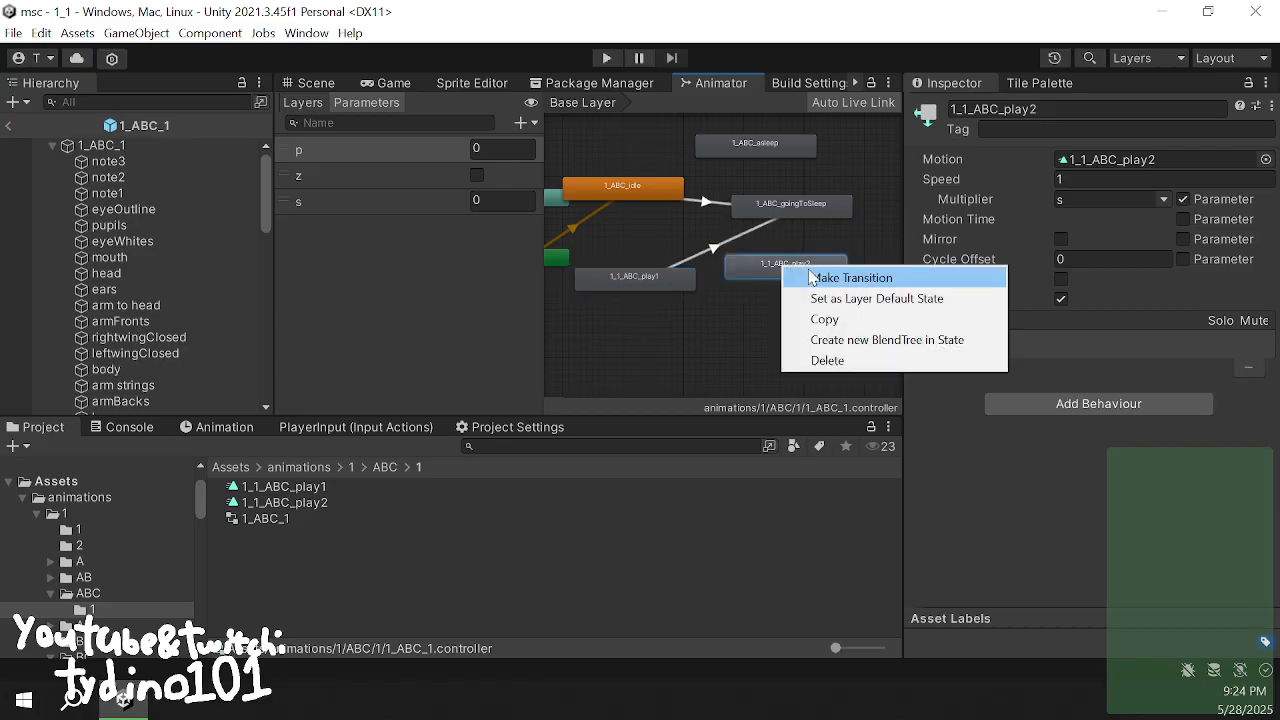
click(851, 278)
click(790, 205)
- Add a condition to the transition from 1_1_ABC_play2 to 1_ABC_goingToSleep and open its parameter choices
click(793, 238)
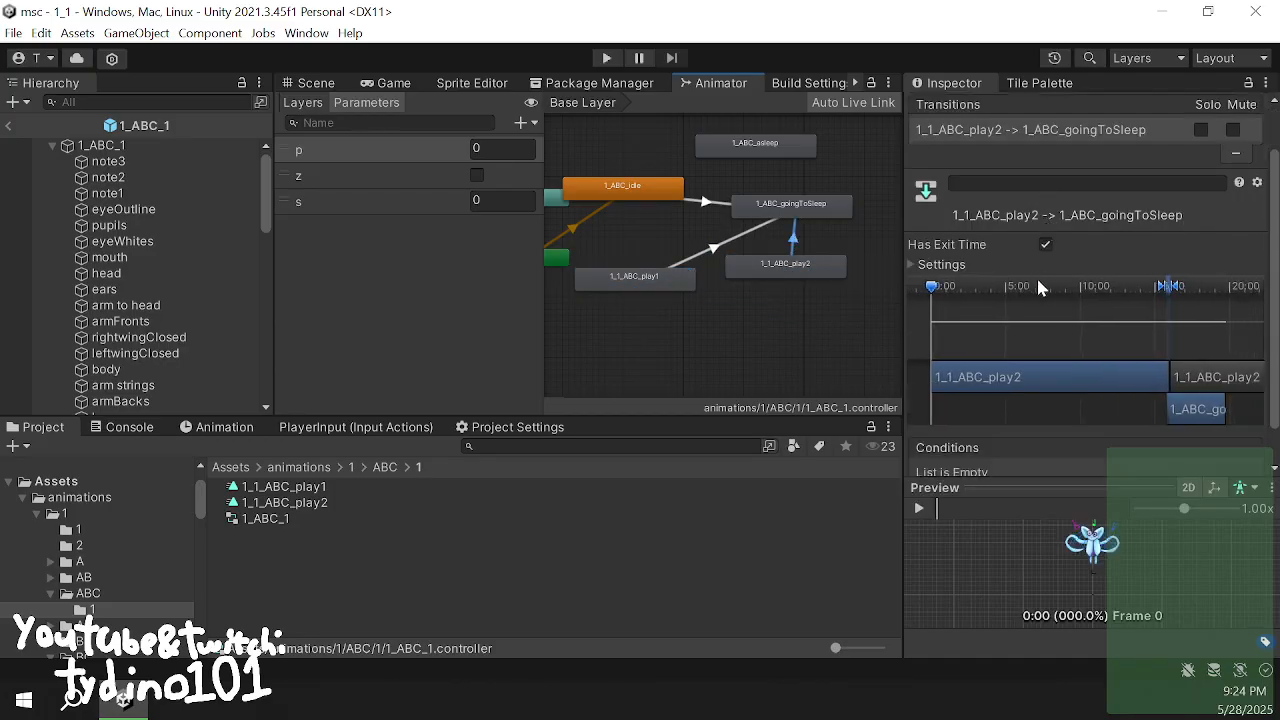
scroll(1040, 288, down, 1)
click(1211, 455)
click(1016, 437)
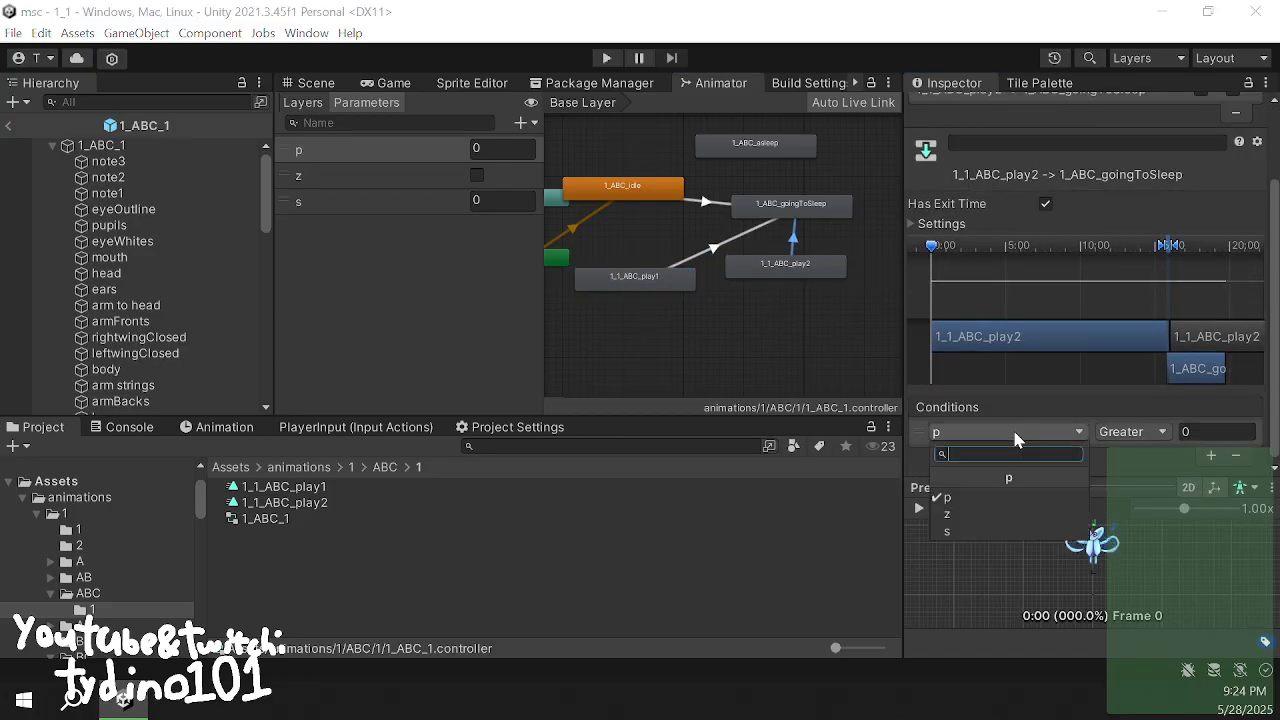
- Set the play2-to-goingToSleep transition's condition to z, and add a z true condition to the play1-to-goingToSleep transition
click(1000, 514)
click(713, 249)
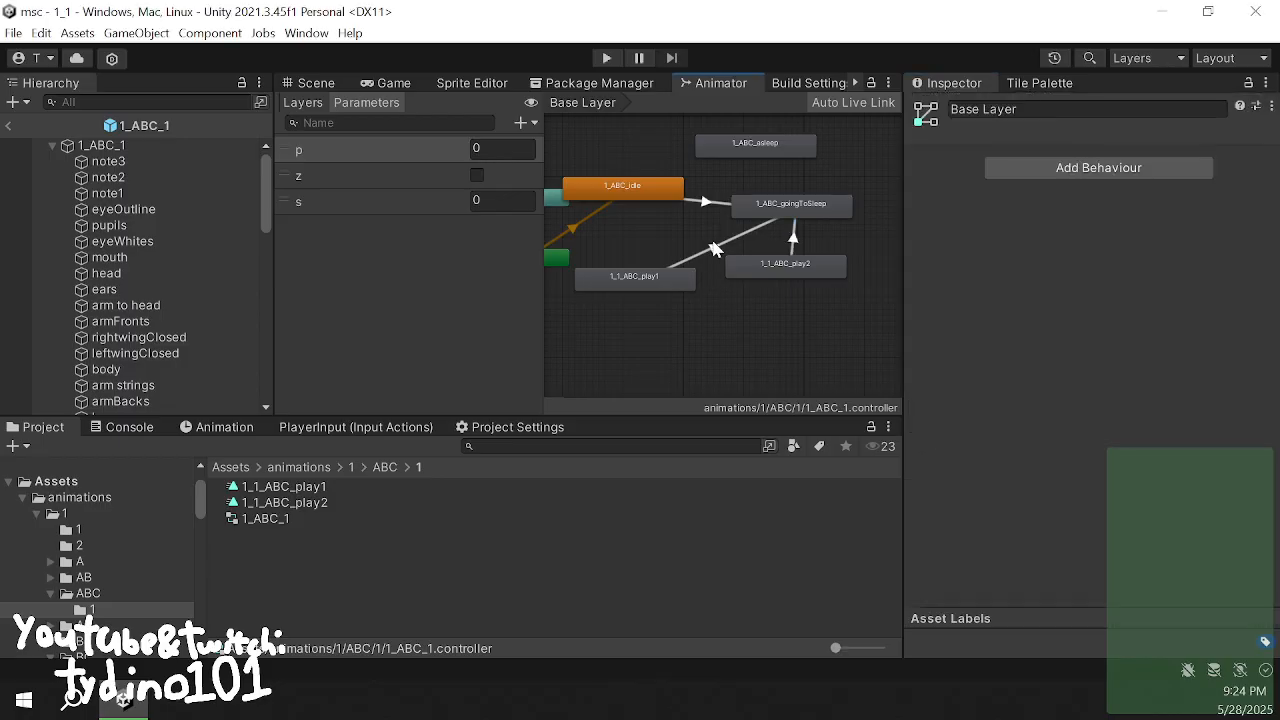
click(713, 247)
scroll(990, 300, down, 1)
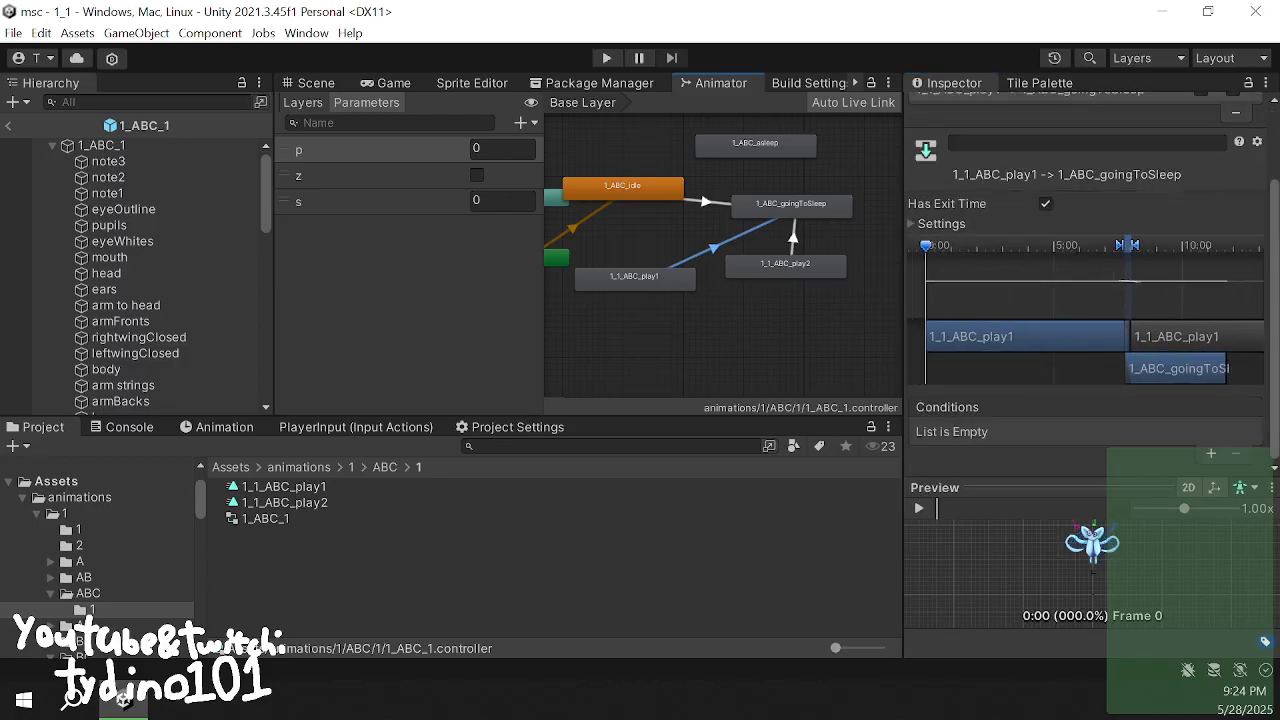
click(1211, 455)
click(1022, 436)
click(1005, 514)
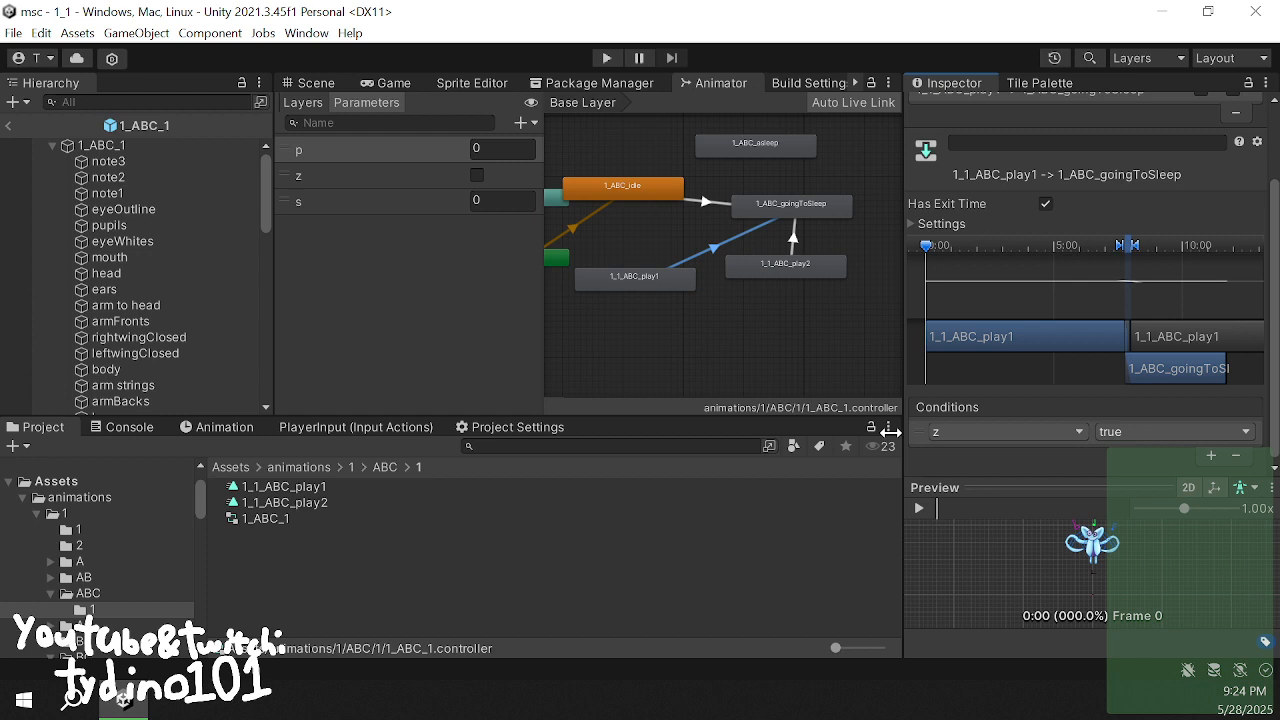
- Add a condition requiring z to be true on the transition from 1_ABC_idle to 1_ABC_goingToSleep
click(688, 235)
click(705, 203)
scroll(1057, 218, down, 1)
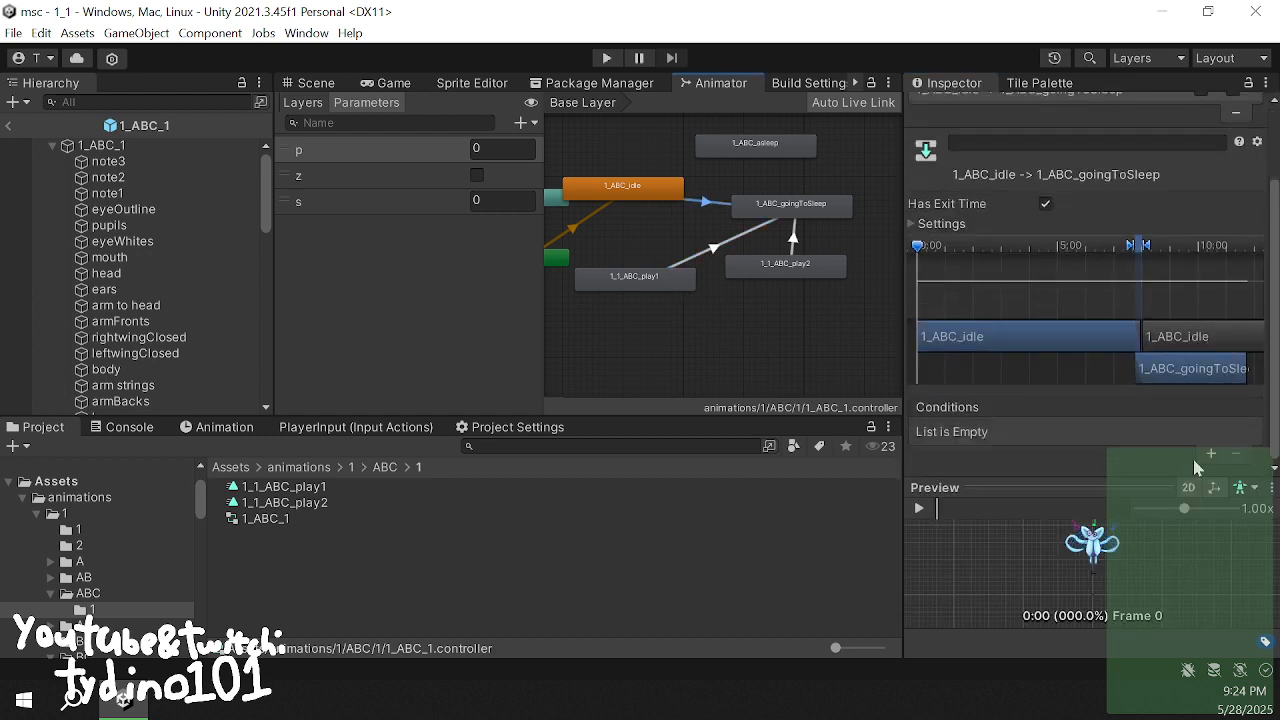
click(1211, 455)
click(1045, 436)
click(990, 514)
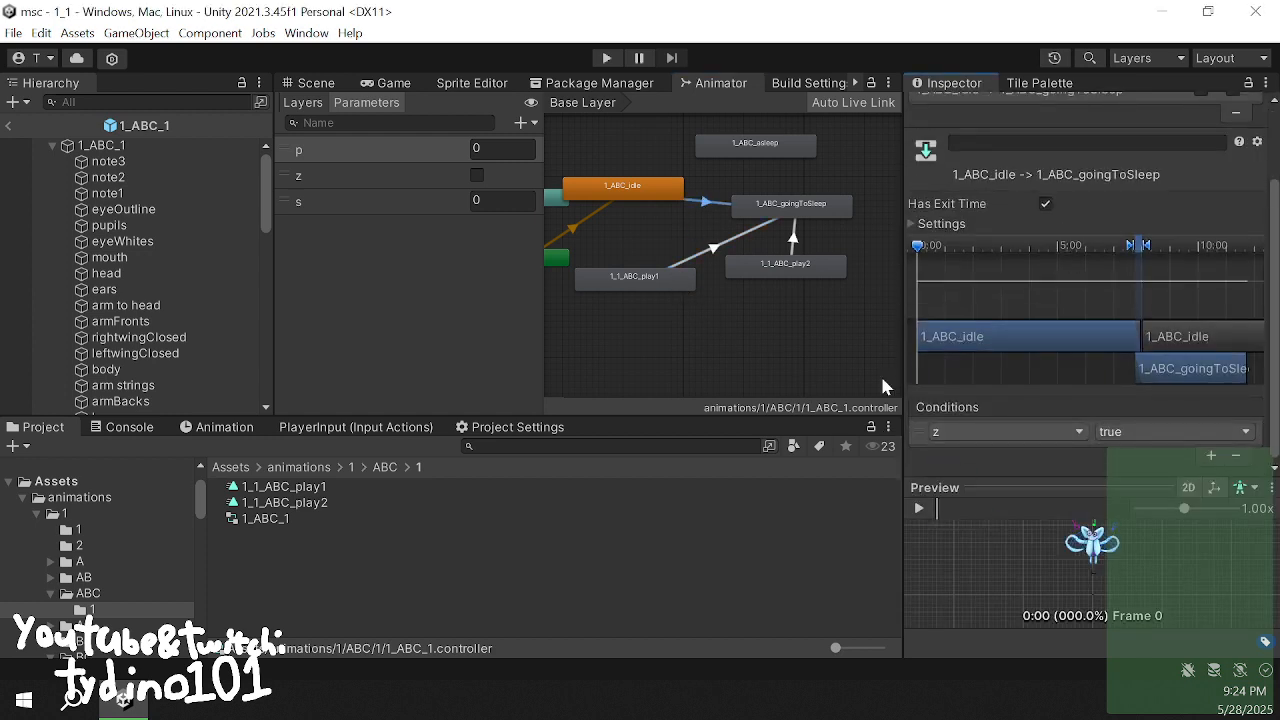
- Disable exit time on the idle-to-goingToSleep transition and set its transition duration to 0.1
click(940, 224)
click(1058, 283)
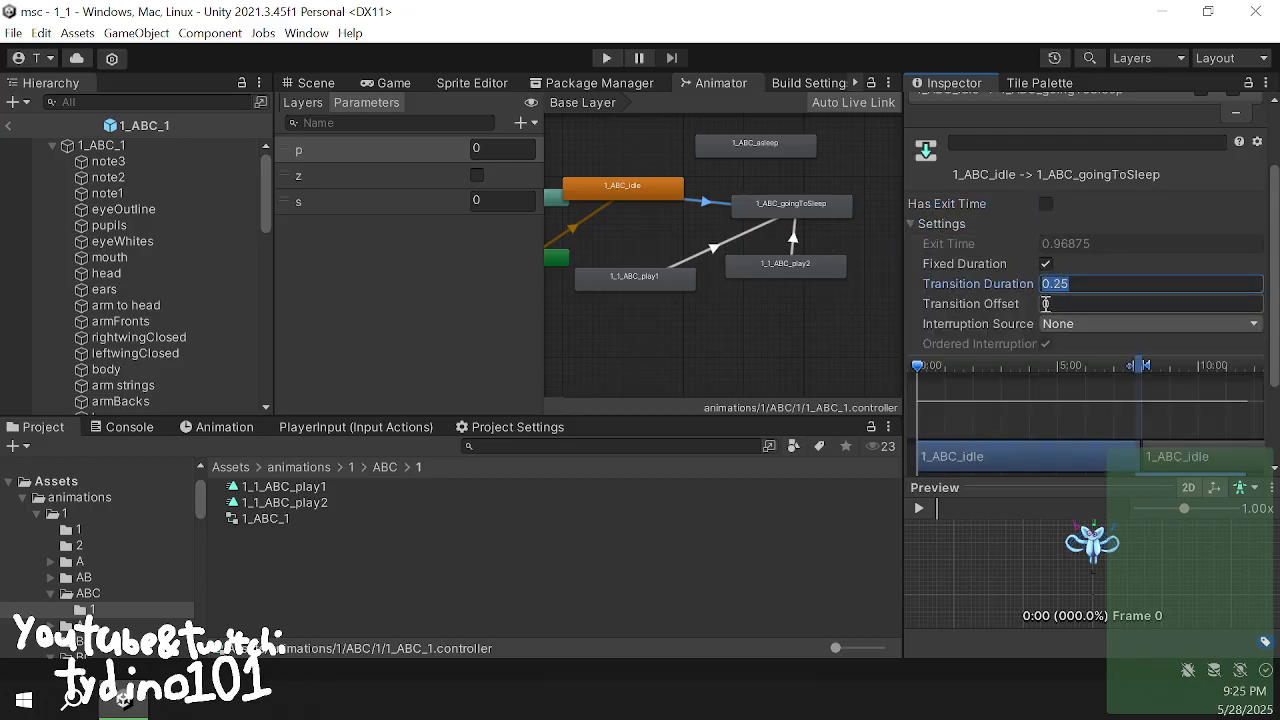
text(.1)
- Disable exit time on the 1_1_ABC_play1-to-goingToSleep transition and set its transition duration to 0.1
click(719, 244)
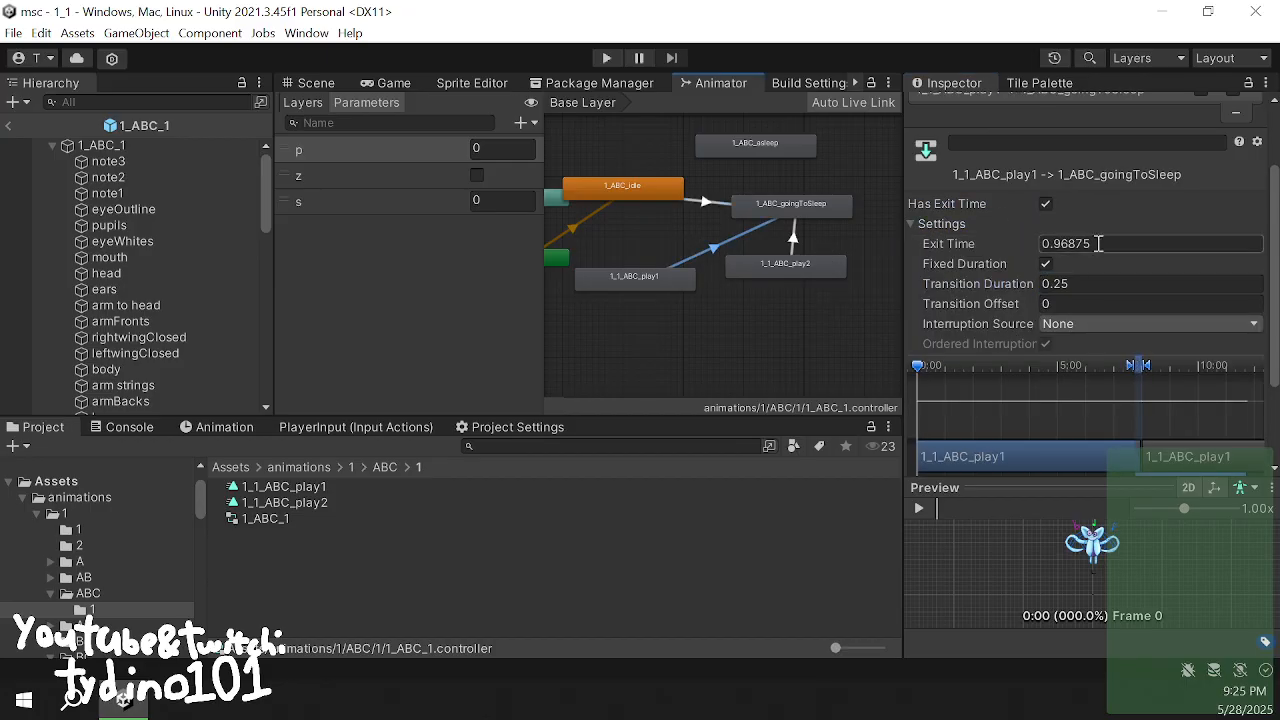
click(1046, 203)
click(1090, 299)
click(1085, 284)
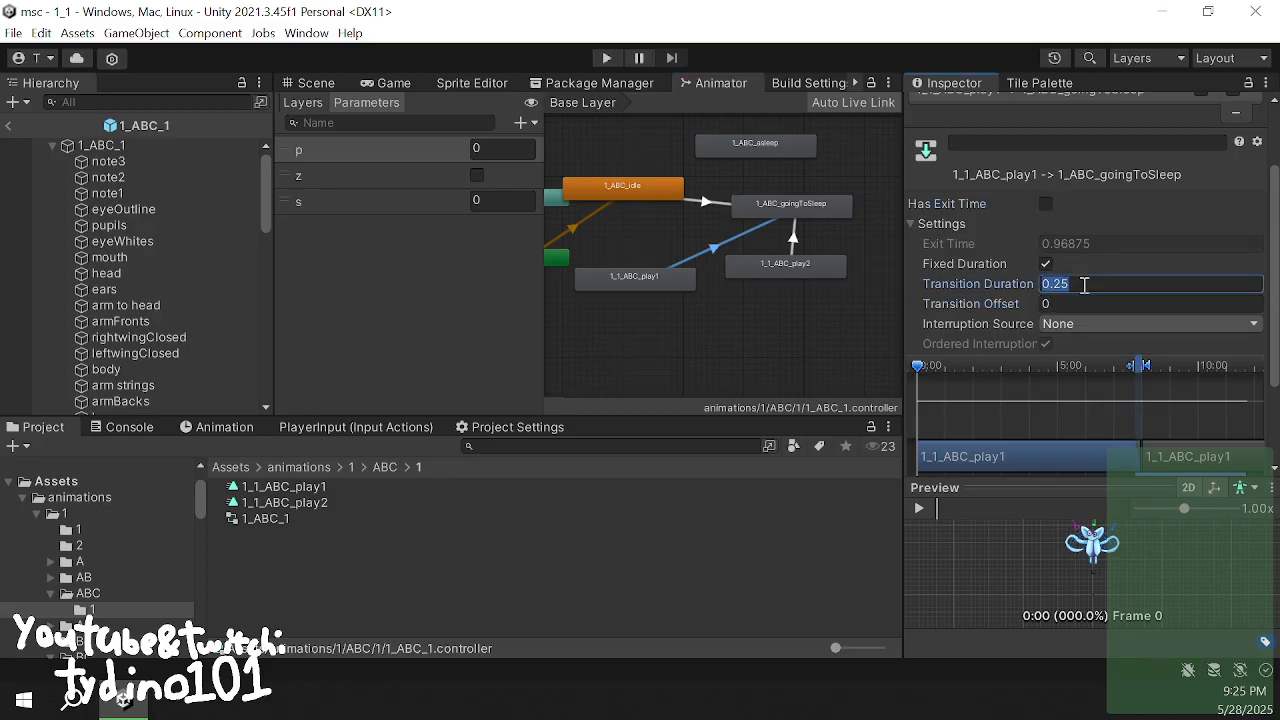
text(1)
- Disable exit time on the 1_1_ABC_play2-to-goingToSleep transition and set its transition duration to 0.1
click(795, 248)
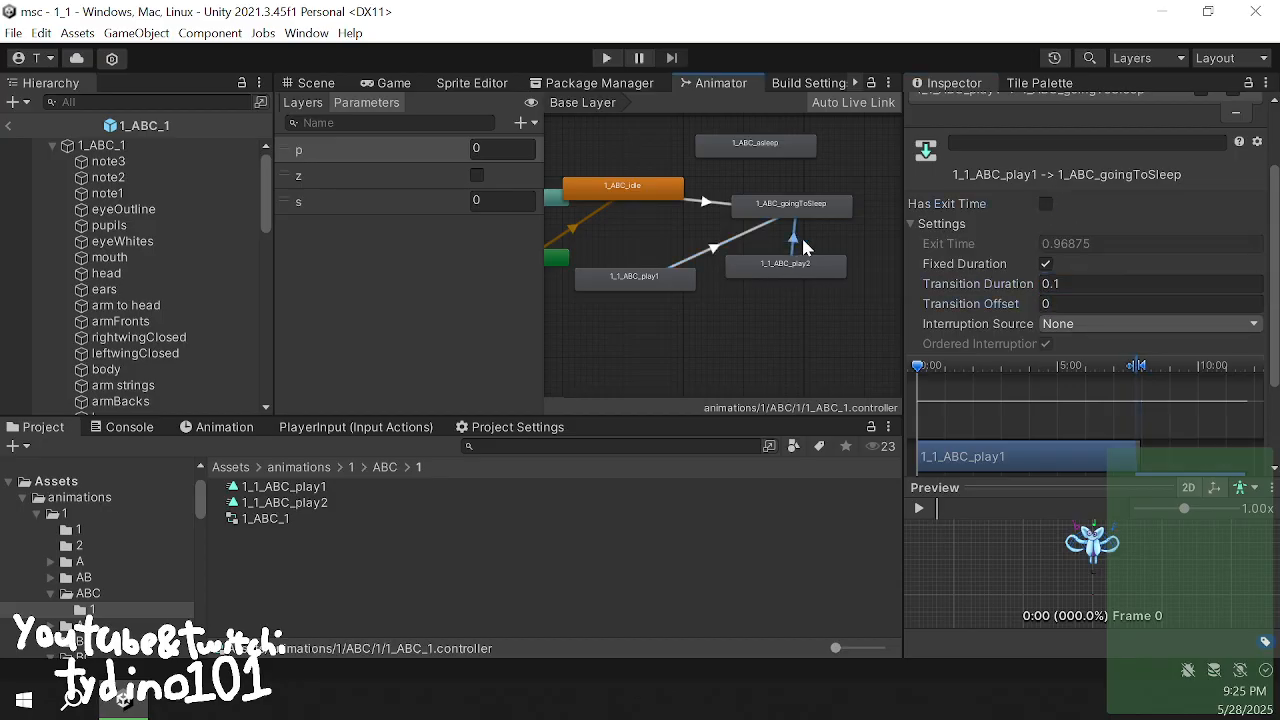
click(1046, 203)
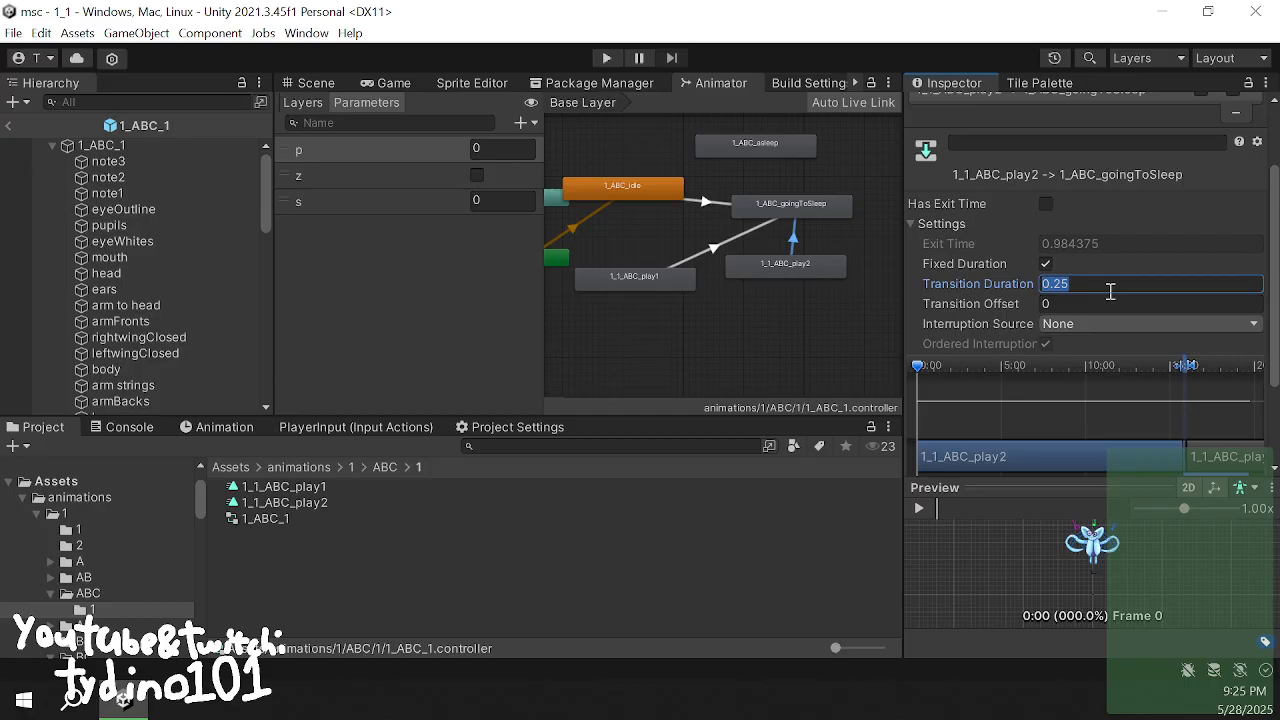
text(.1)
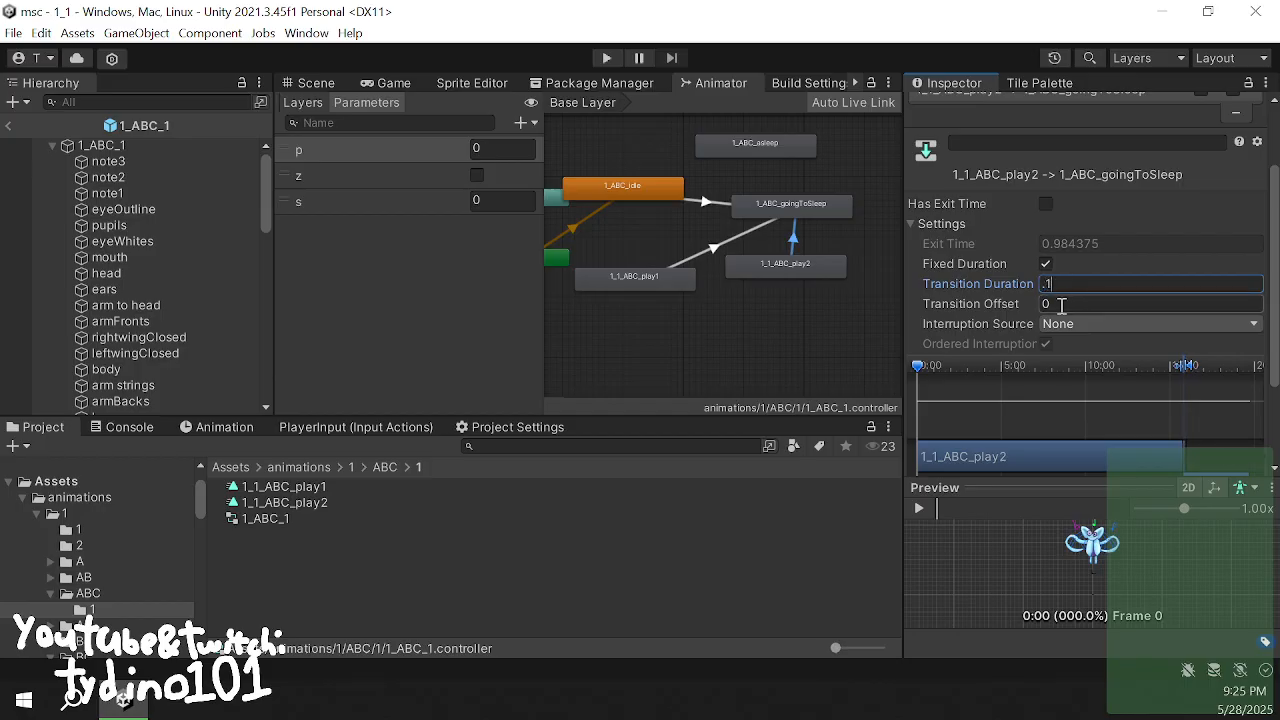
click(766, 337)
- Create a transition from the 1_ABC_goingToSleep state to the 1_ABC_asleep state
right_click(782, 210)
click(849, 226)
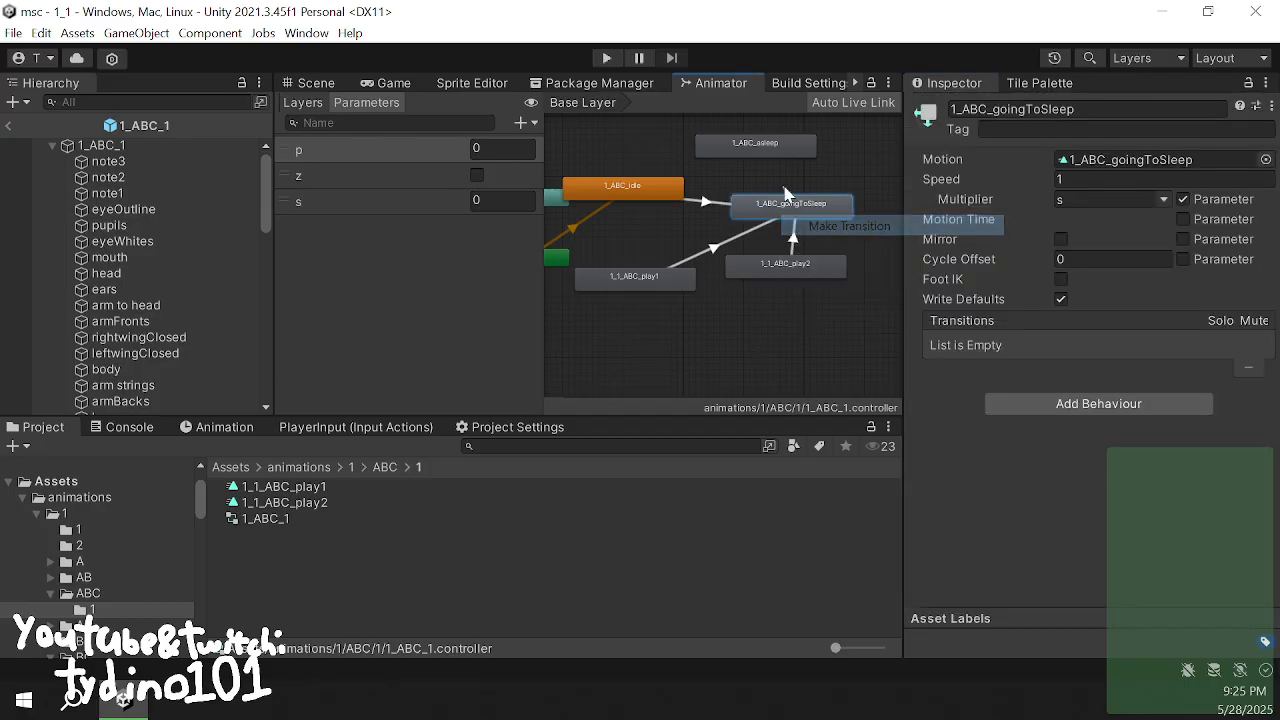
click(768, 150)
- Set the goingToSleep-to-asleep transition's exit time to 1 and its transition duration to 0
click(782, 183)
click(1056, 338)
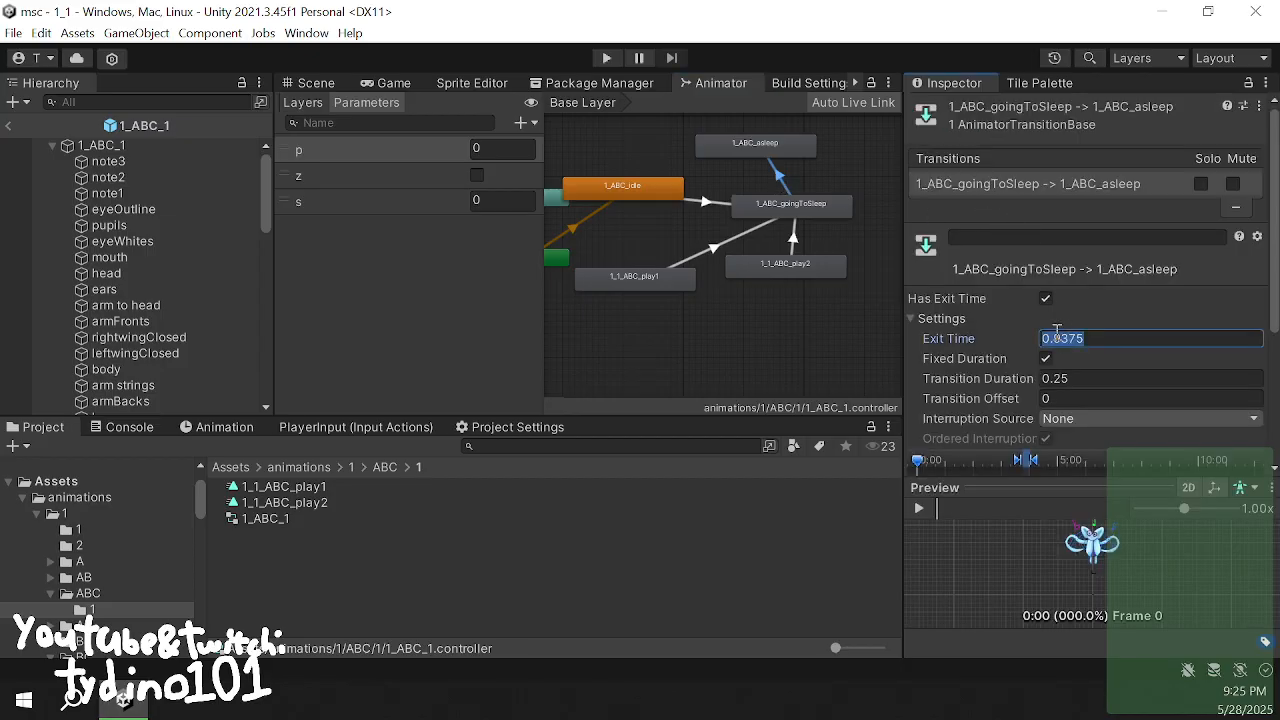
text(1)
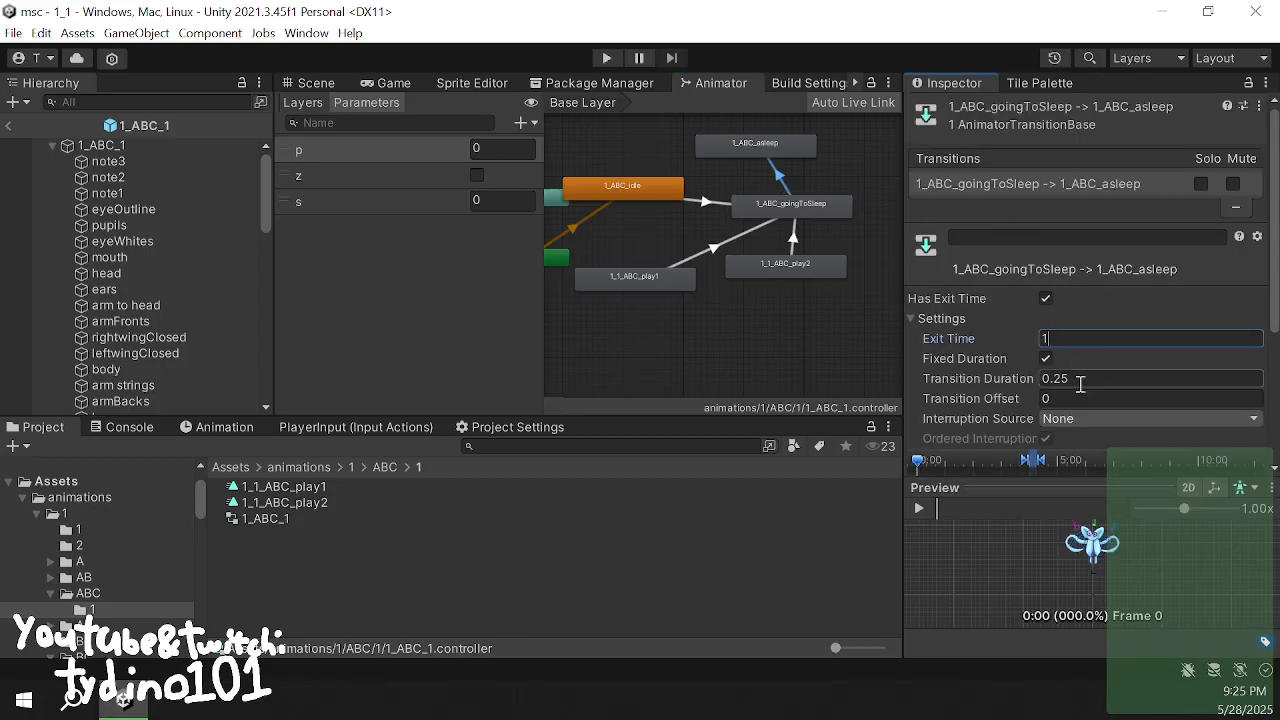
click(1078, 380)
text(0)
click(739, 335)
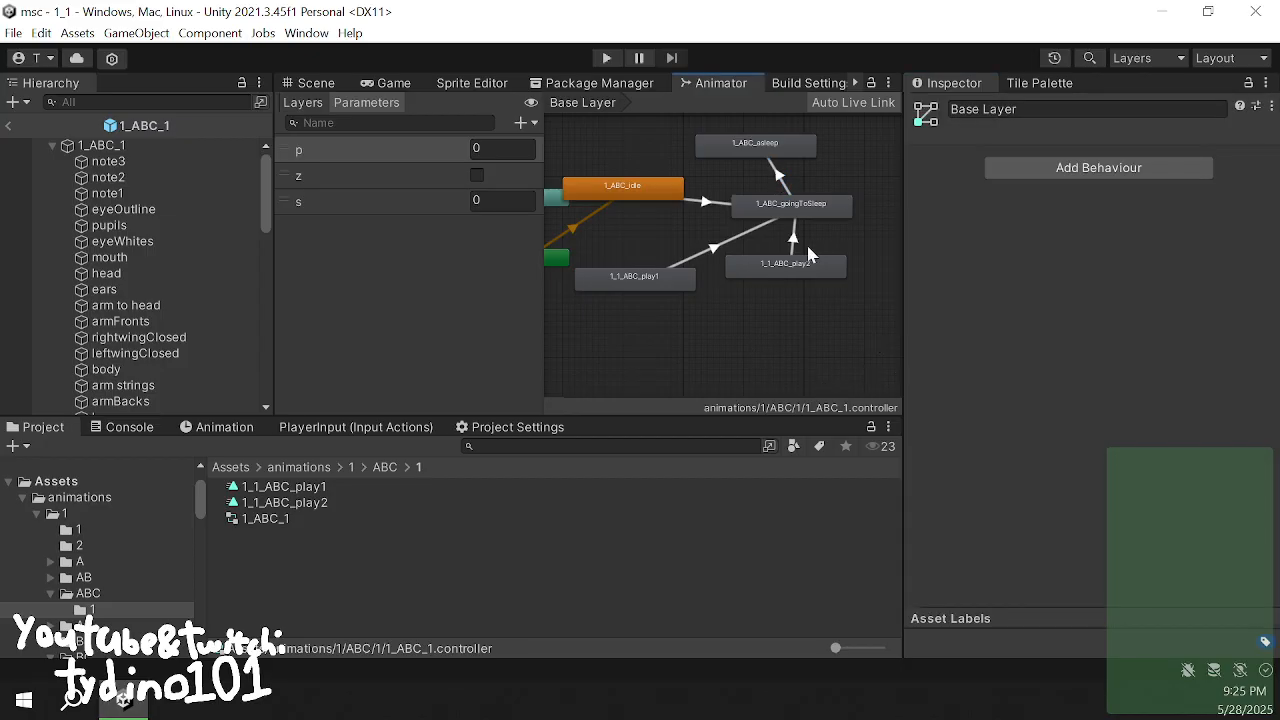
click(779, 185)
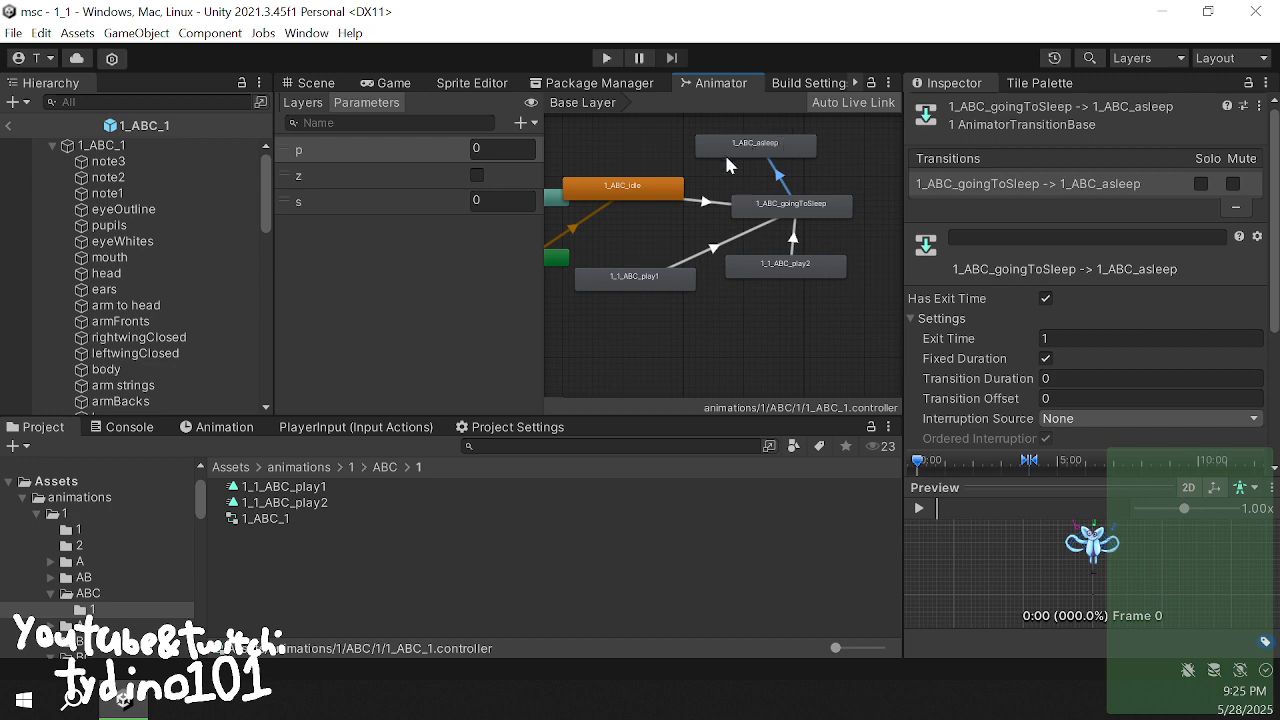
- Preview the 1_ABC_goingToSleep animation clip on the 1_ABC_1 prefab and move to its last keyframe
click(312, 83)
click(100, 145)
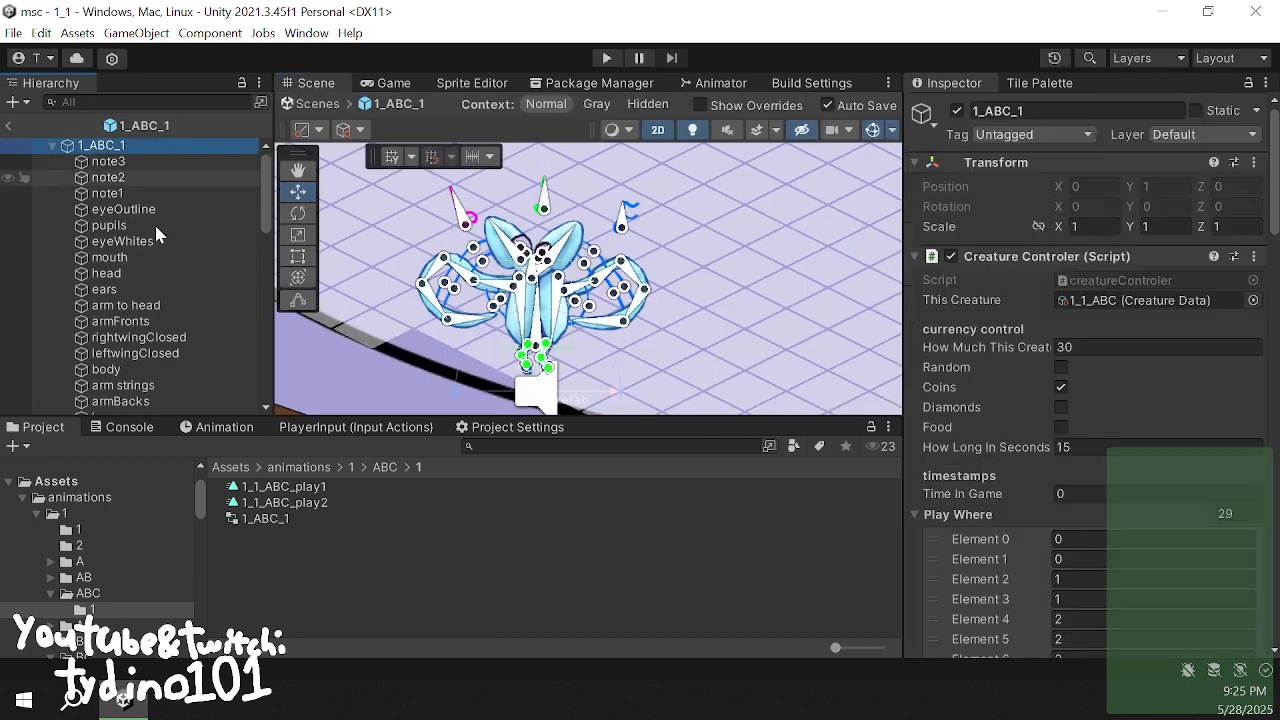
click(220, 427)
click(65, 467)
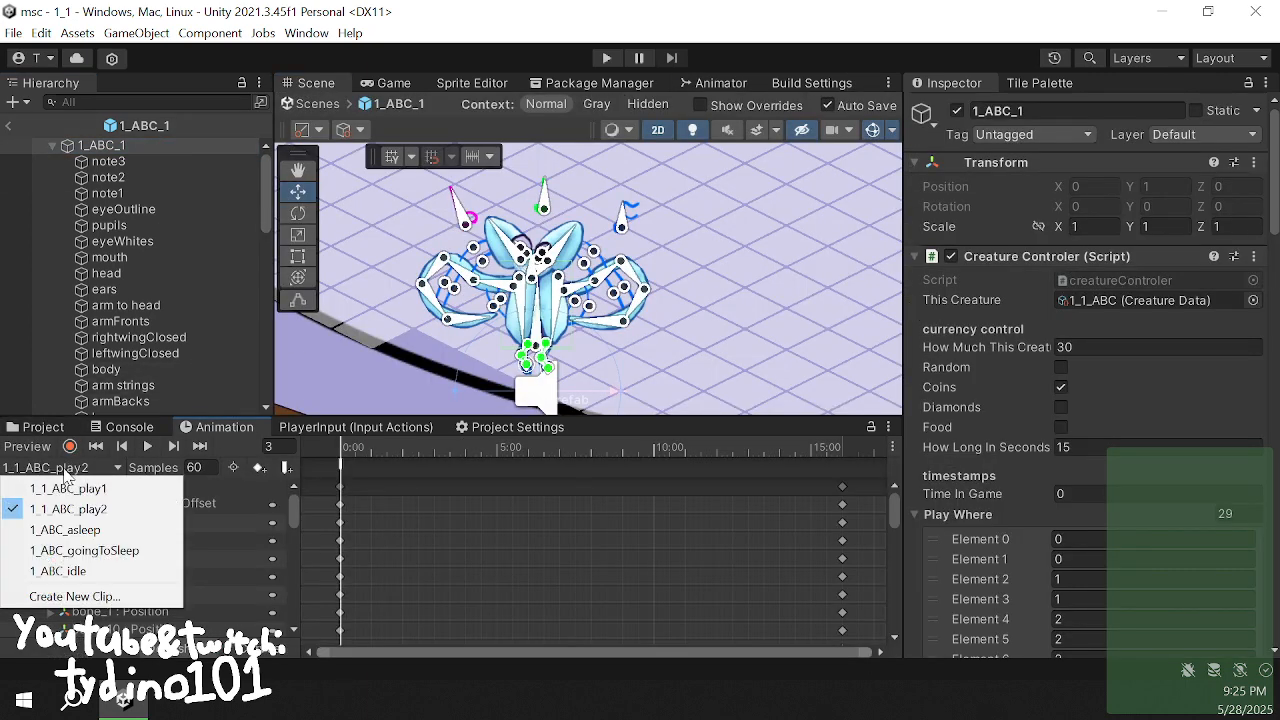
click(80, 550)
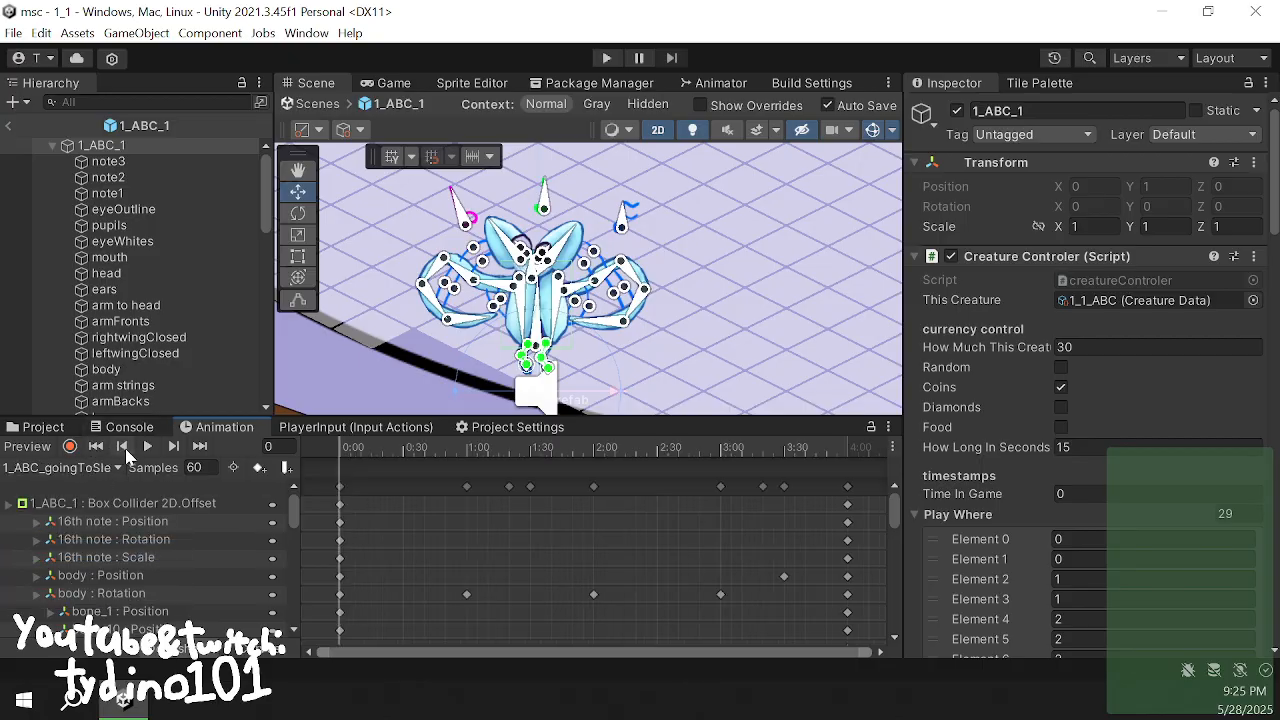
click(146, 447)
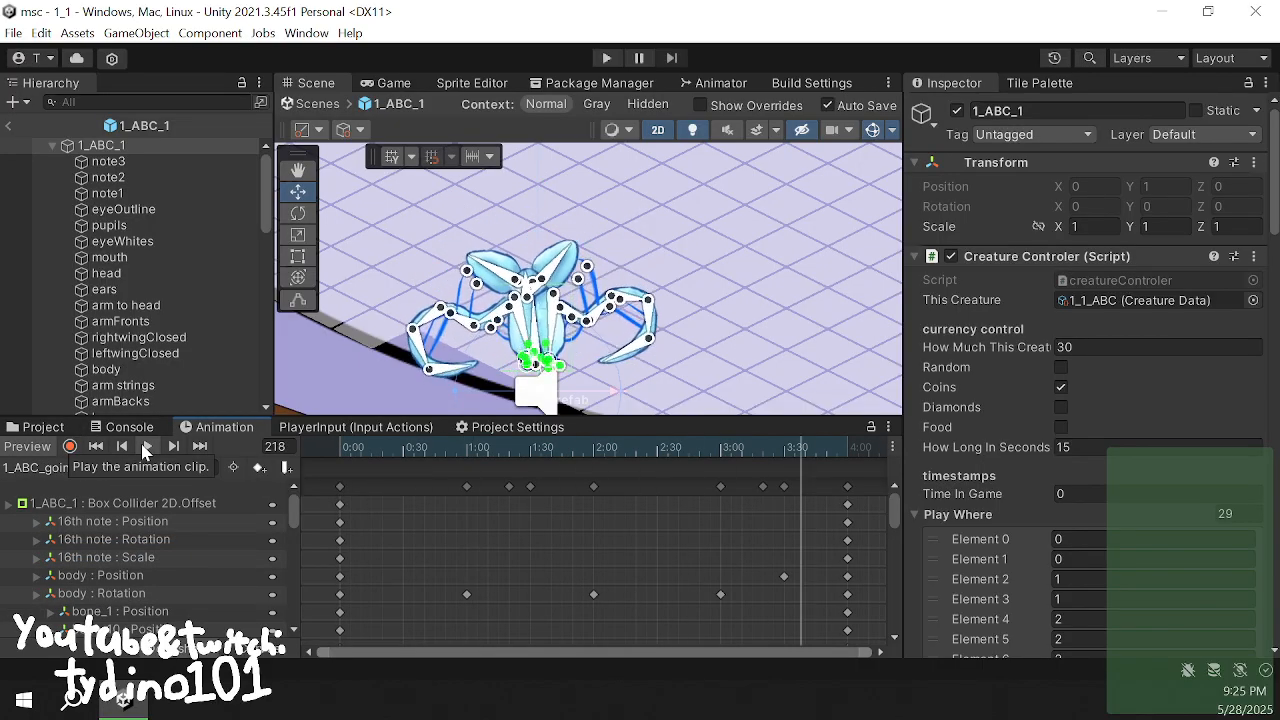
click(145, 447)
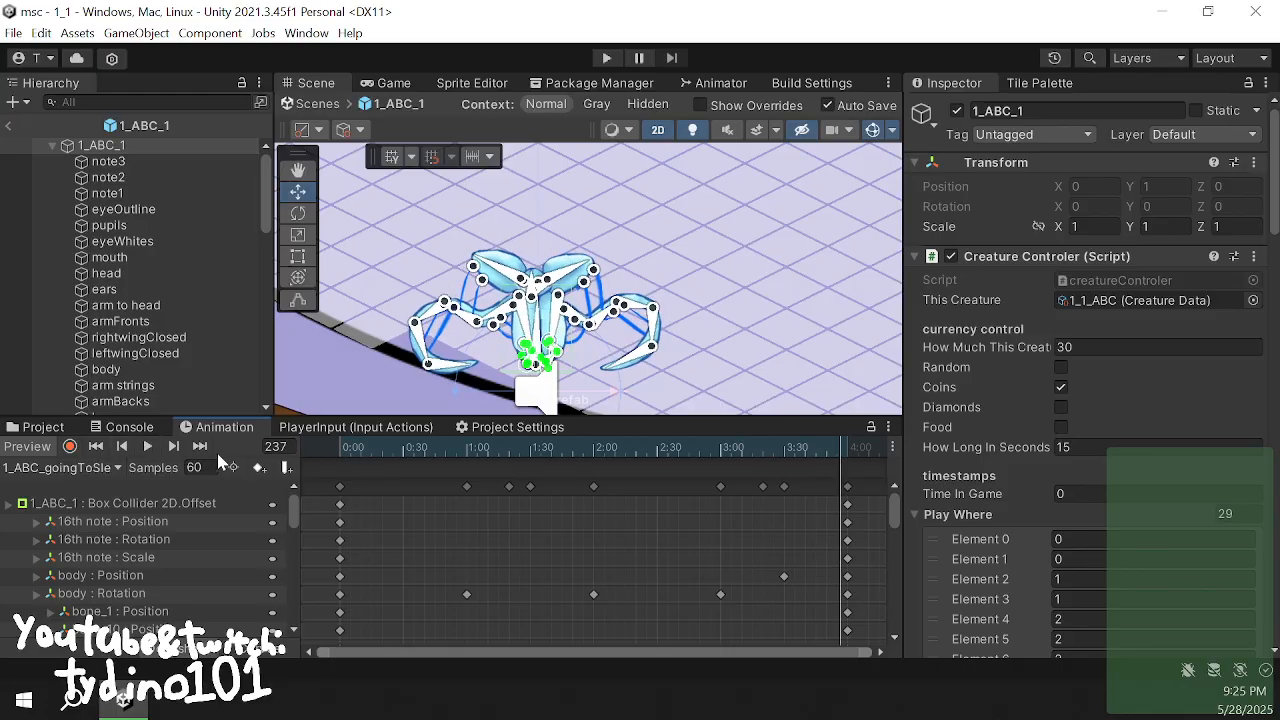
click(173, 446)
- Preview the 1_ABC_asleep animation clip on the 1_ABC_1 prefab
click(104, 468)
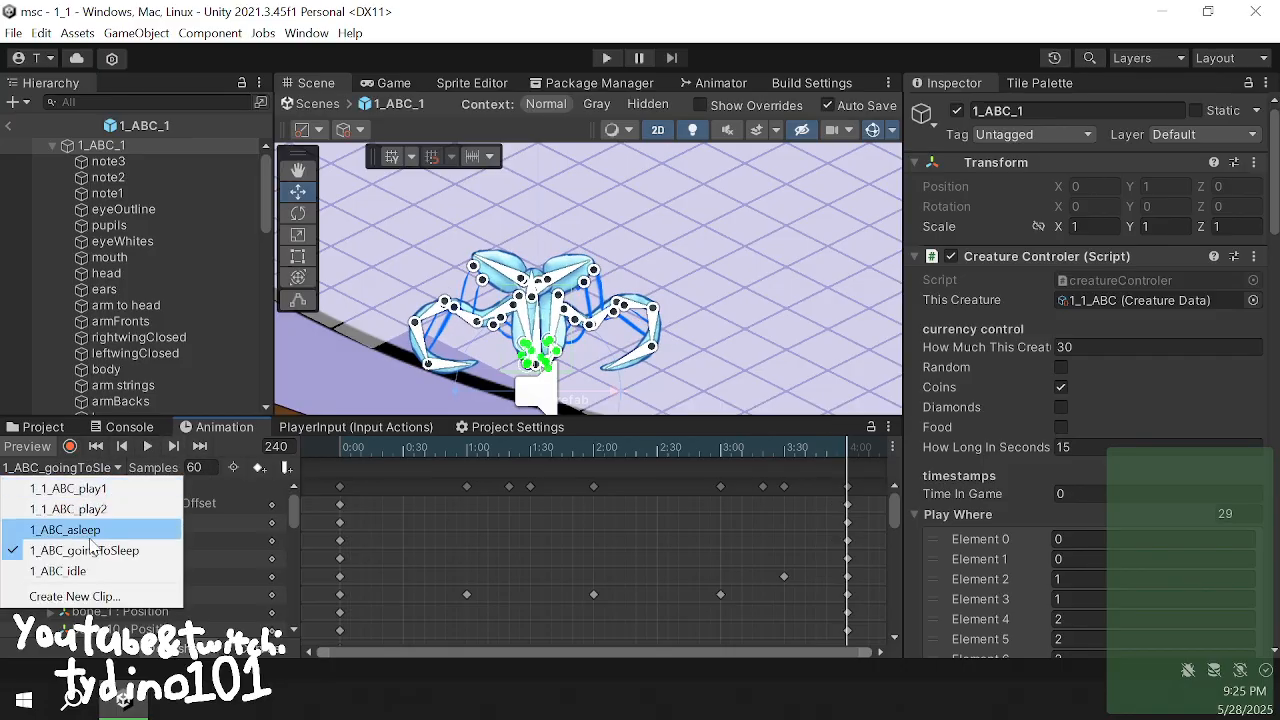
click(90, 531)
click(147, 447)
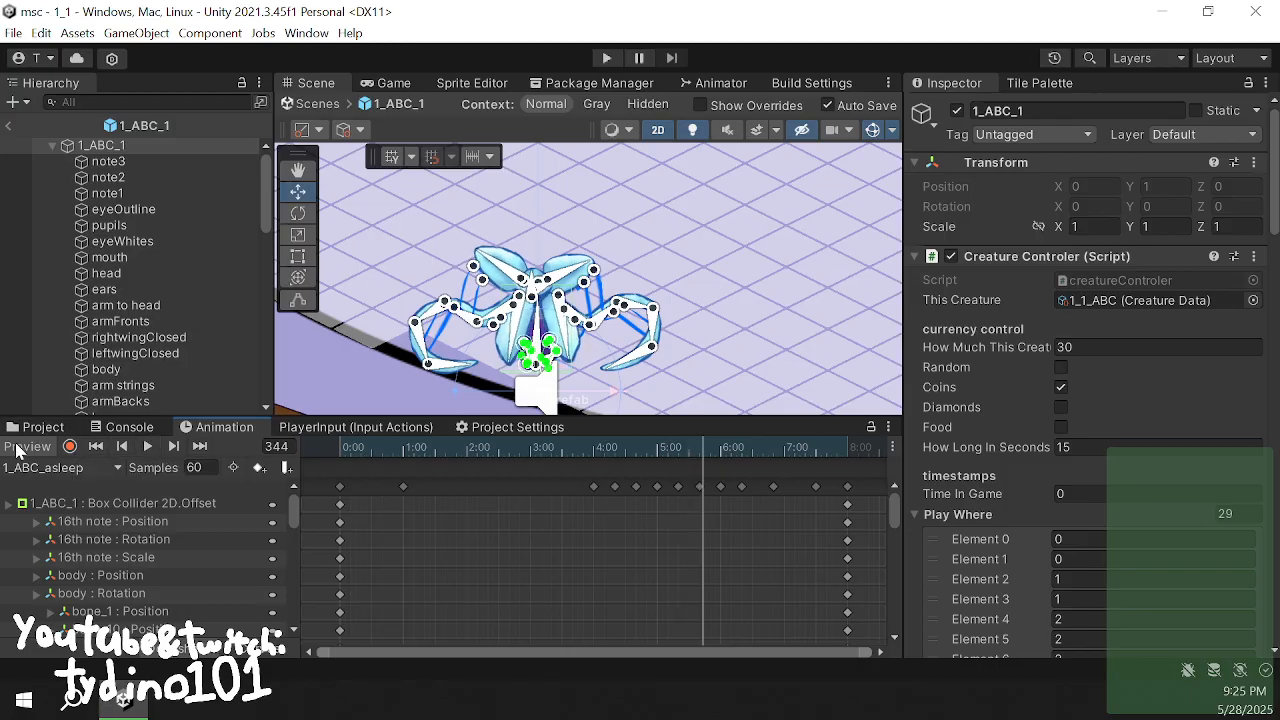
- Return to the 1_ABC_1 animator graph and create a transition from 1_ABC_asleep to 1_ABC_idle
click(35, 427)
click(720, 83)
drag(785, 203, 752, 150)
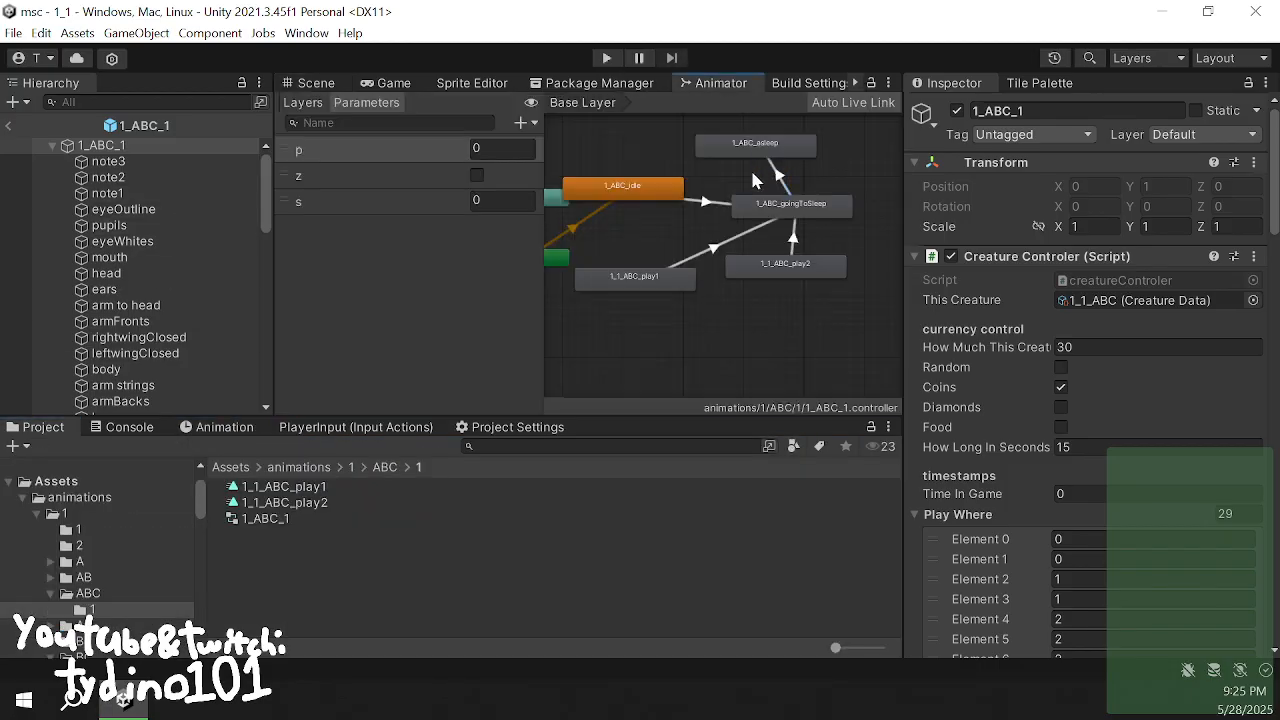
right_click(742, 150)
click(745, 162)
click(645, 187)
- Disable exit time on the transition from 1_ABC_asleep to 1_ABC_idle
click(990, 344)
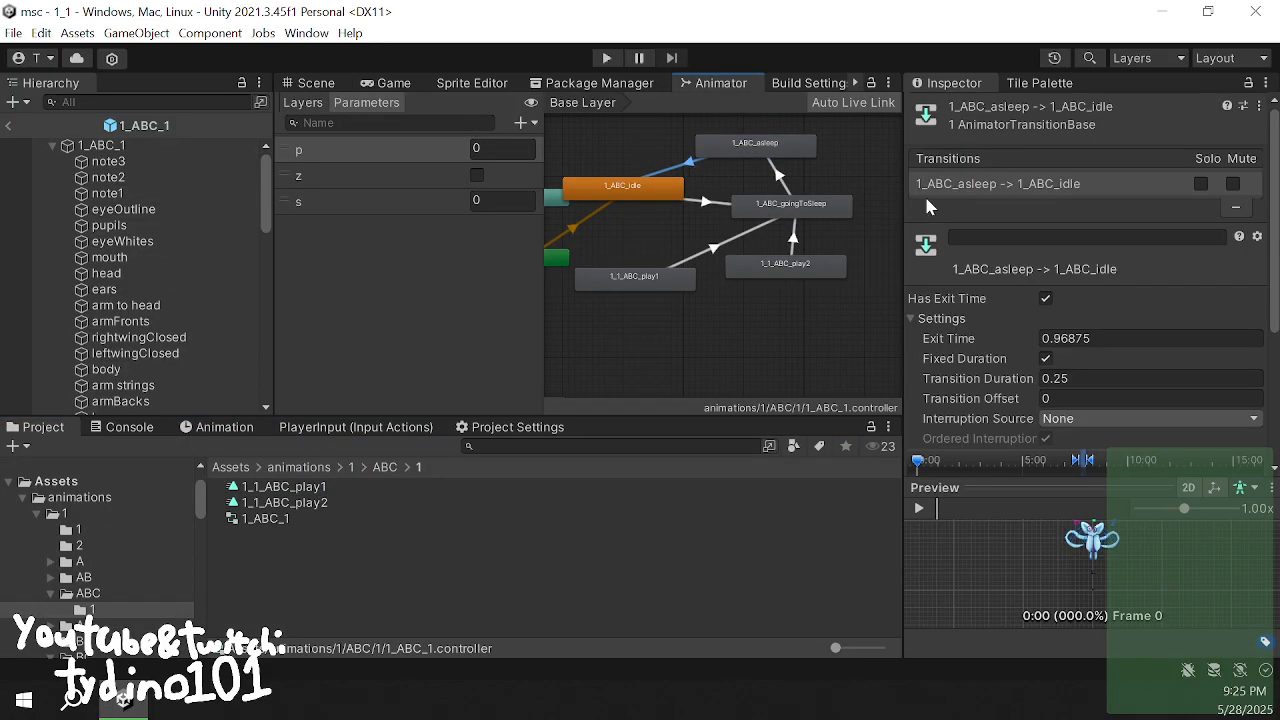
click(1045, 298)
click(1062, 380)
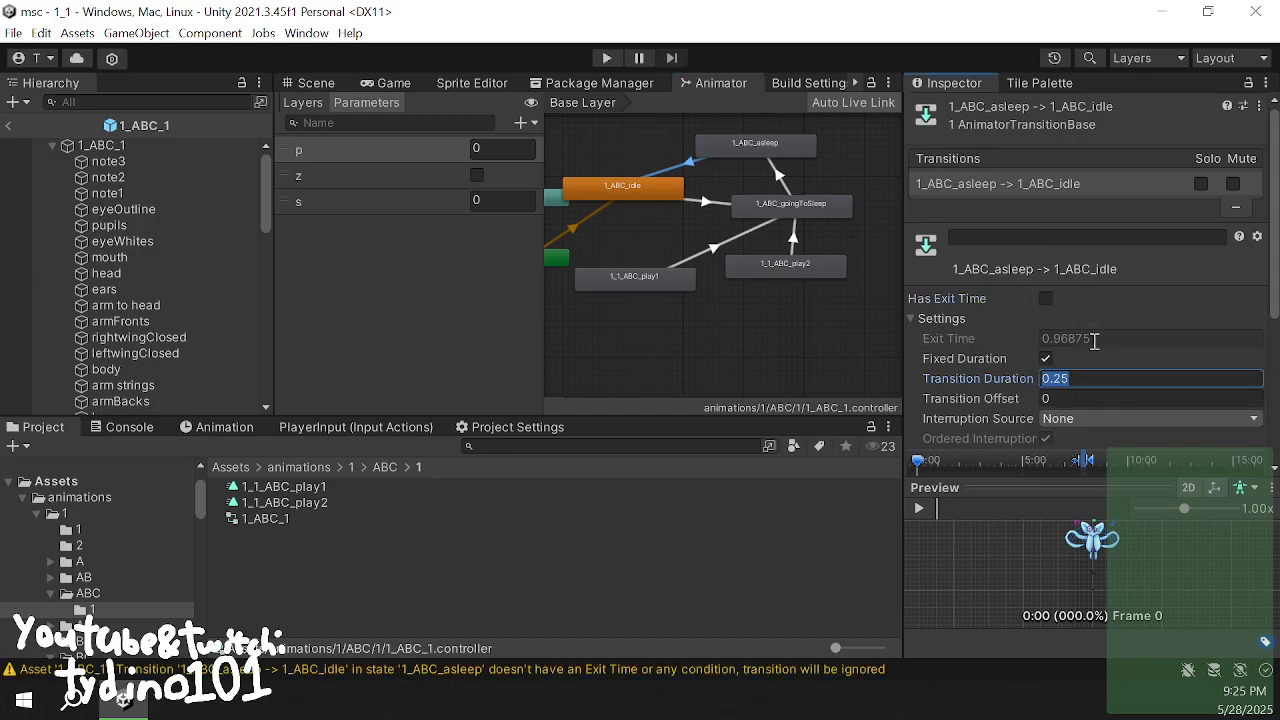
click(1117, 316)
- Add a condition based on the z parameter to the asleep-to-idle transition
scroll(1117, 316, down, 1)
click(948, 266)
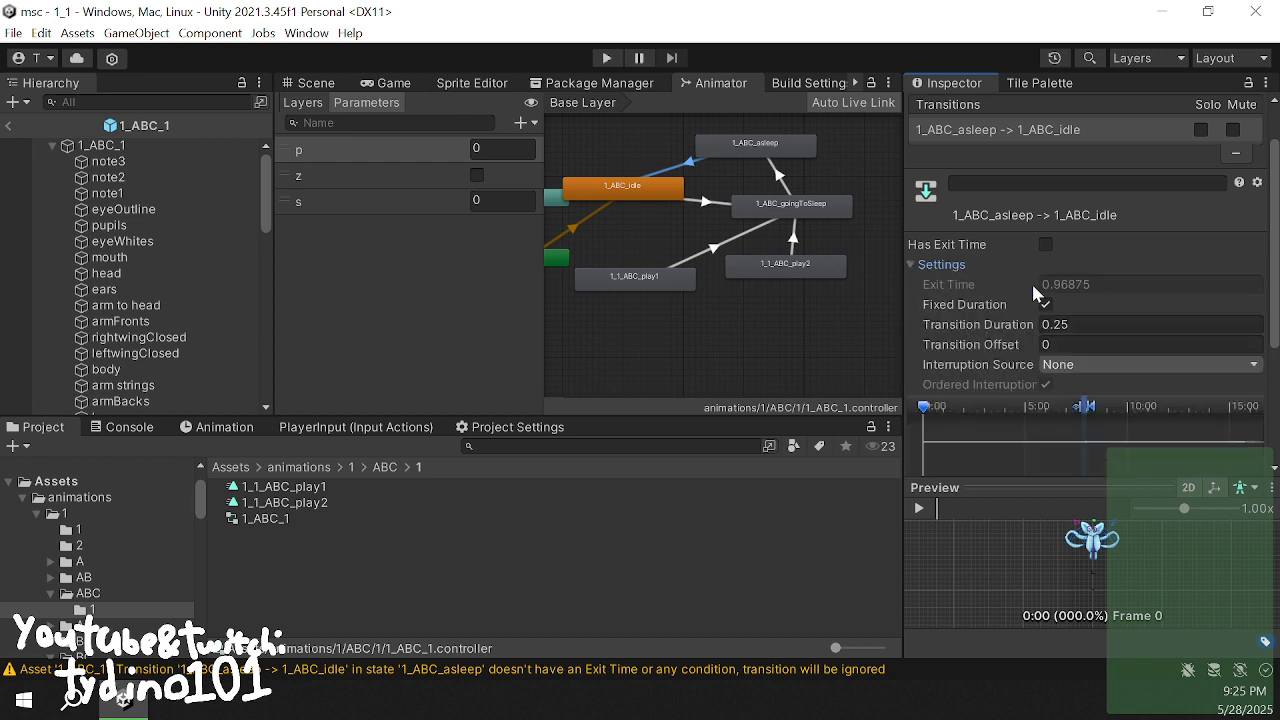
scroll(1126, 392, down, 4)
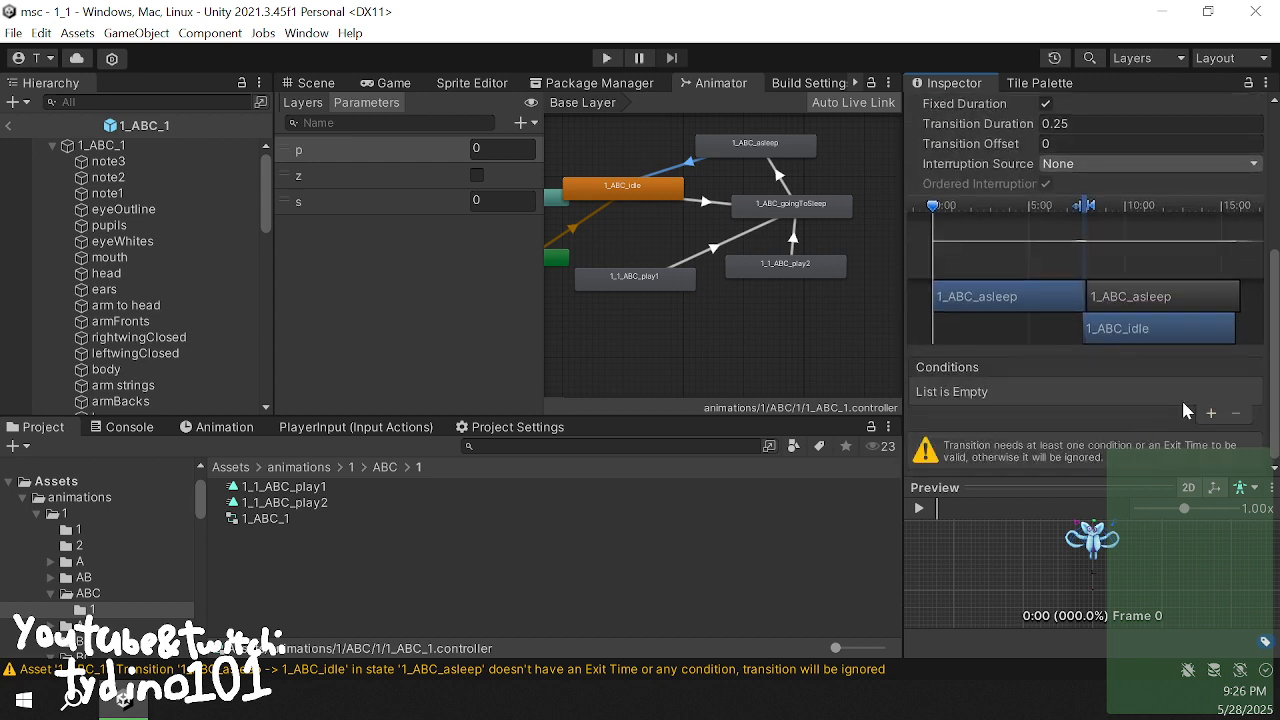
click(1211, 413)
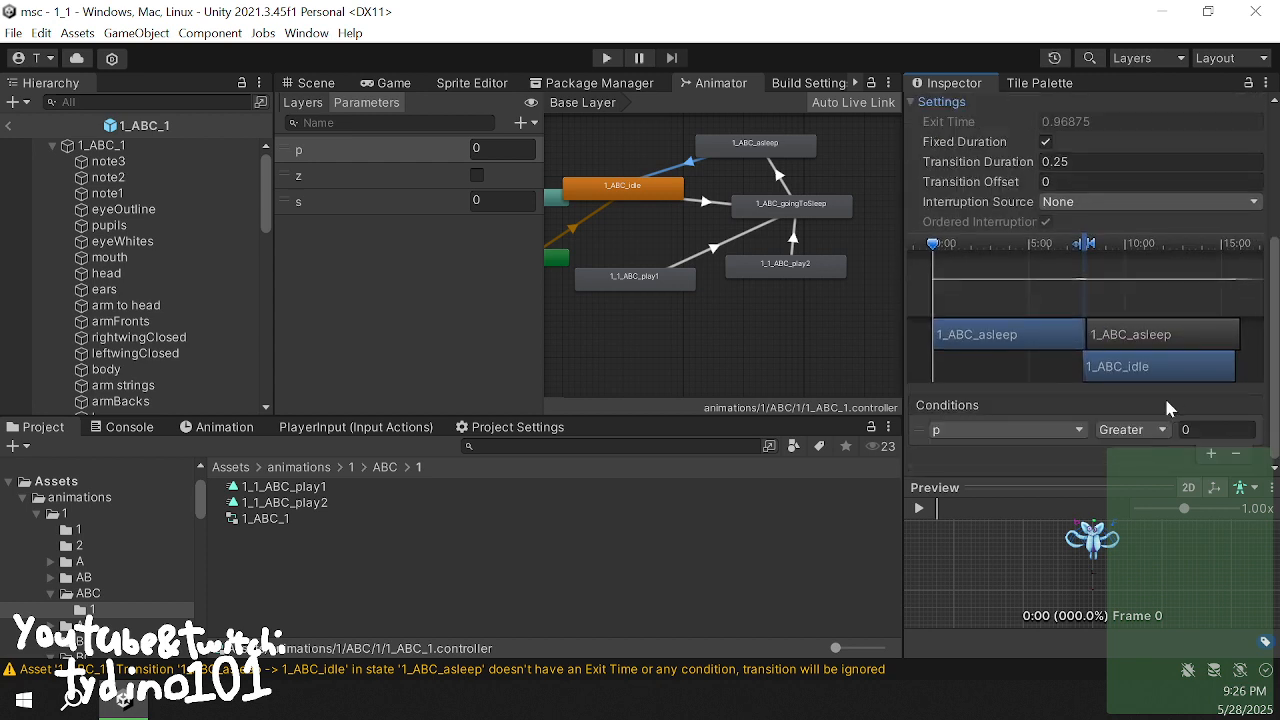
click(1079, 429)
click(936, 512)
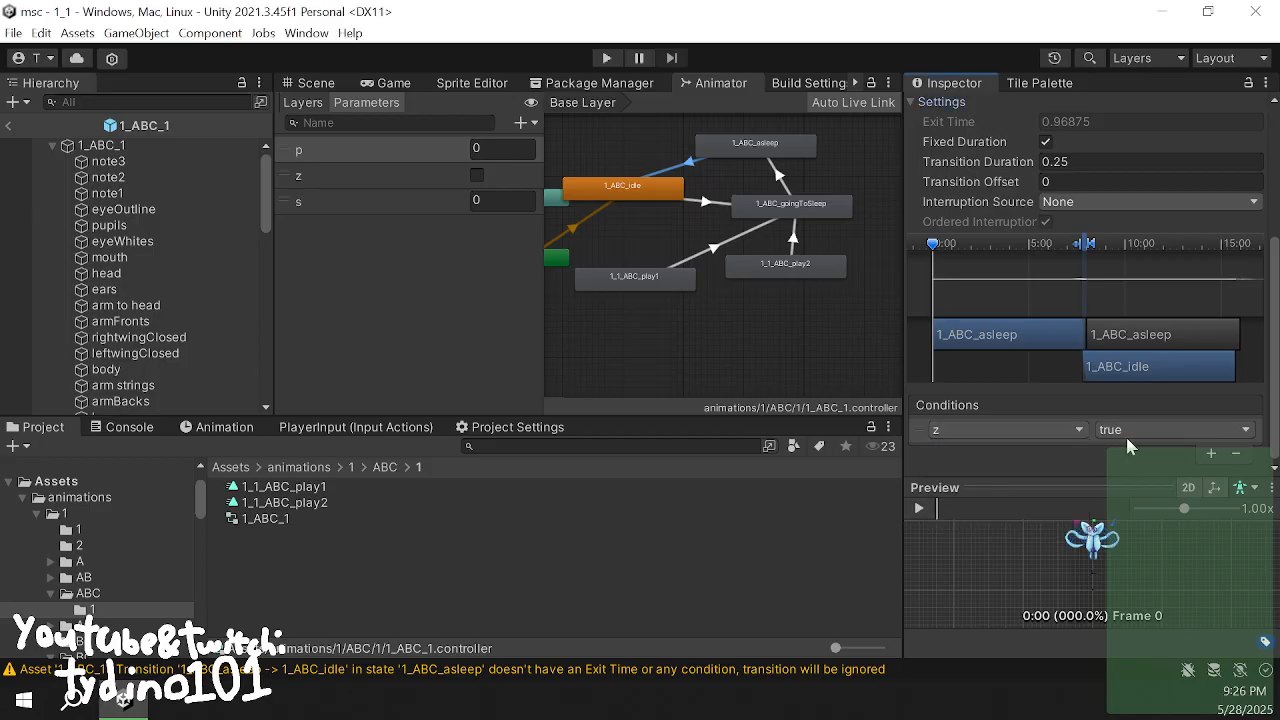
click(1125, 430)
click(636, 336)
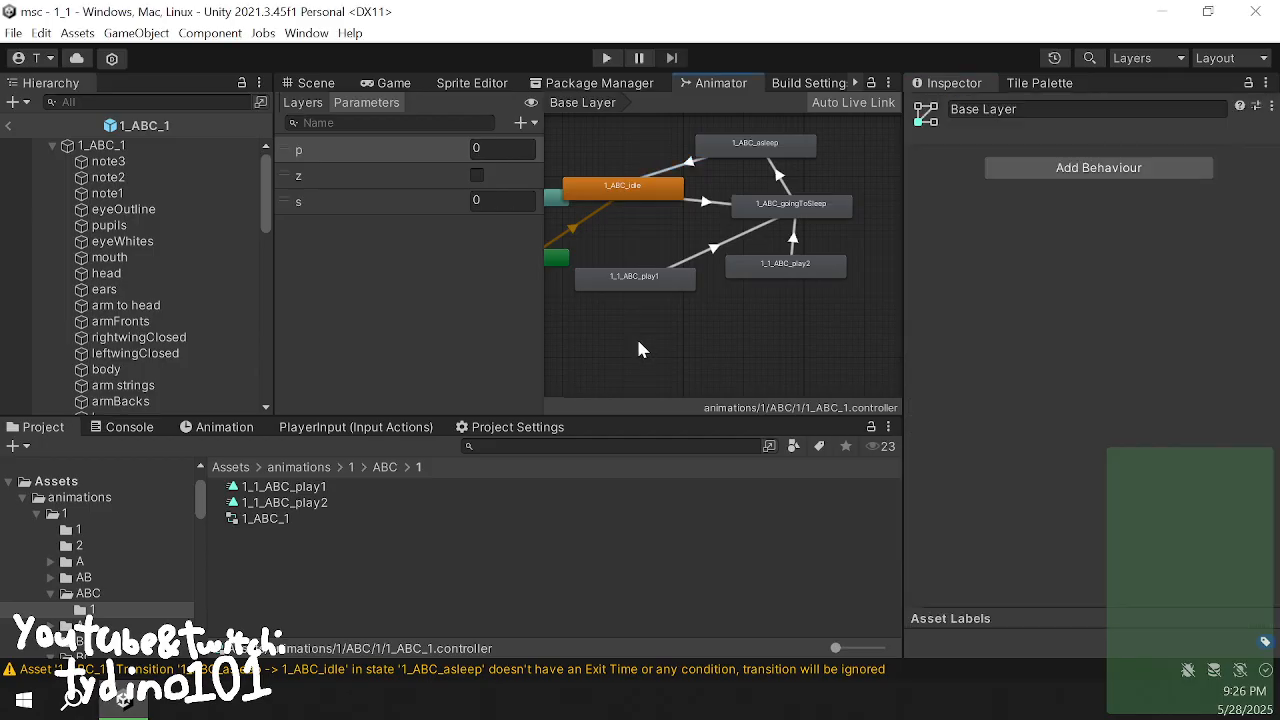
- Clear the console messages and return to the project files
click(112, 429)
click(18, 445)
click(43, 427)
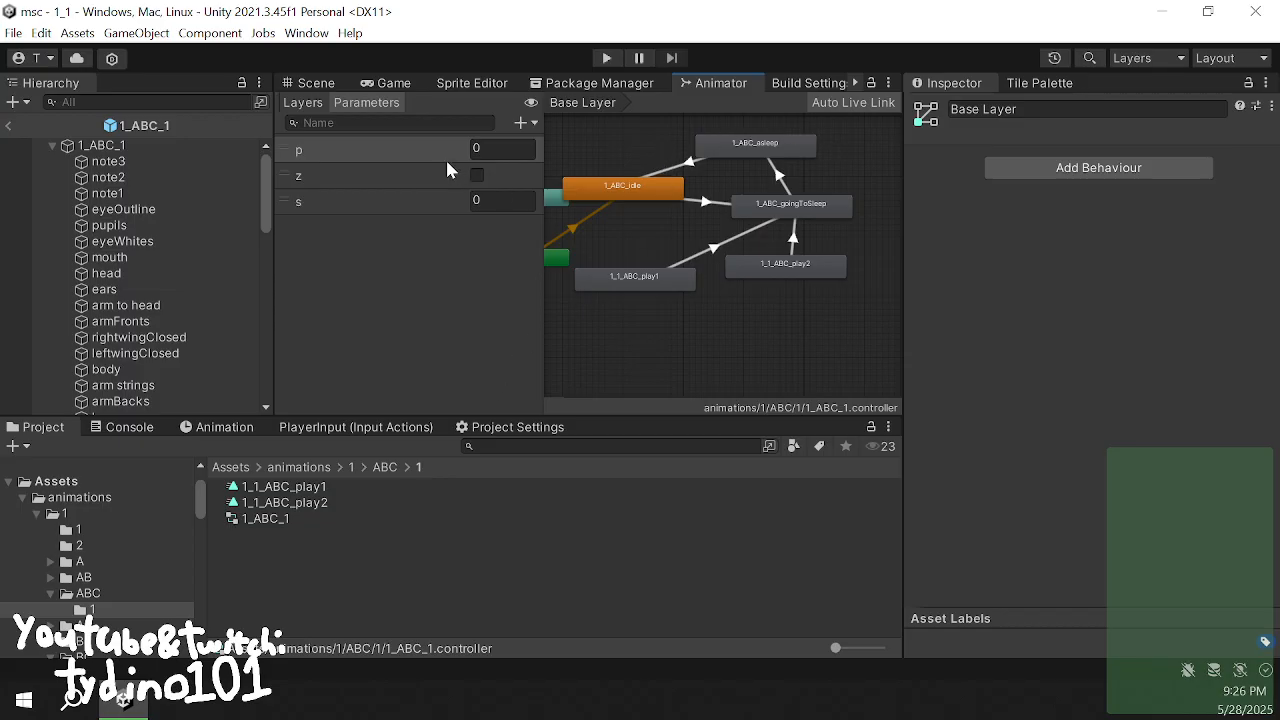
- Create a transition from the 1_ABC_idle state to the 1_1_ABC_play1 state
right_click(651, 190)
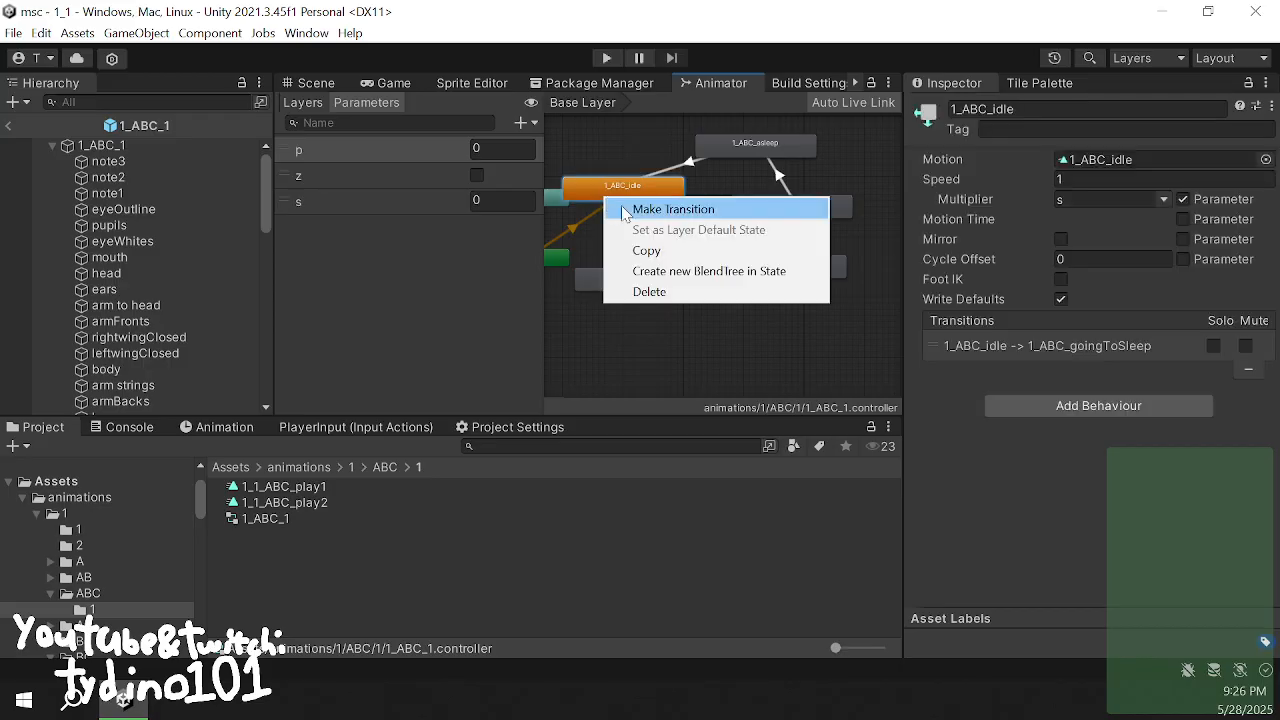
click(680, 196)
click(645, 281)
right_click(655, 190)
click(668, 204)
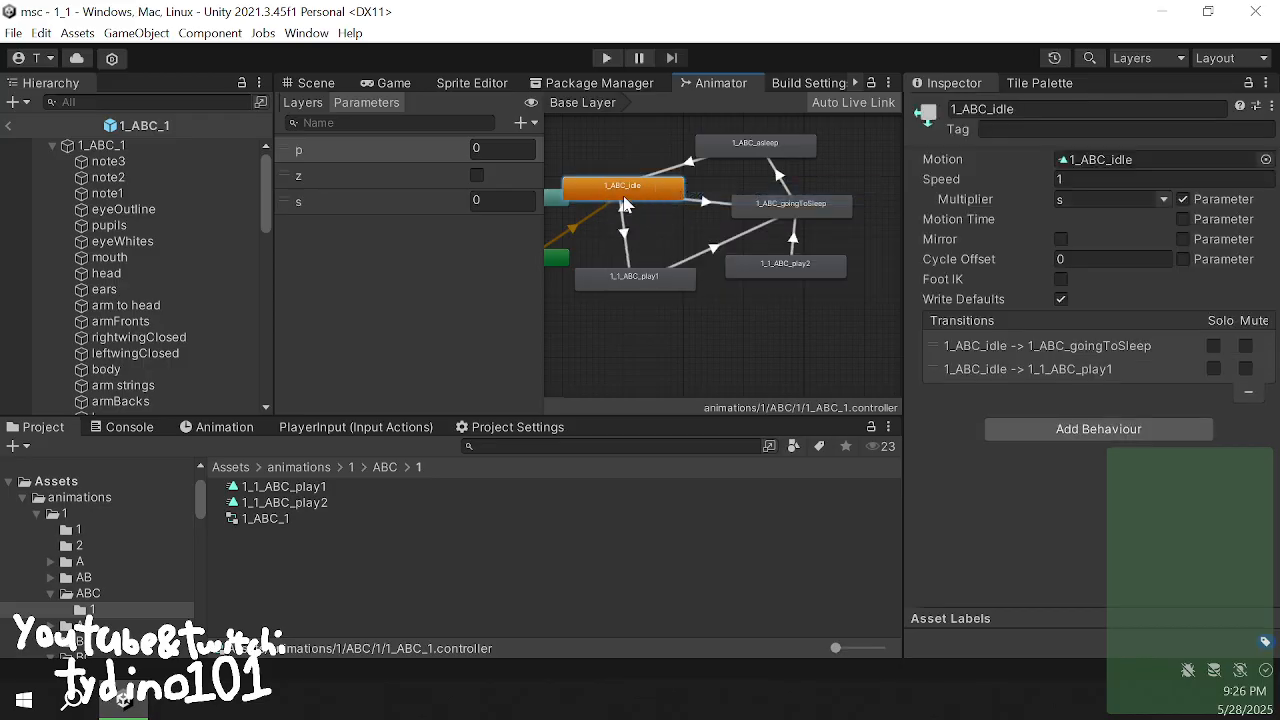
click(656, 231)
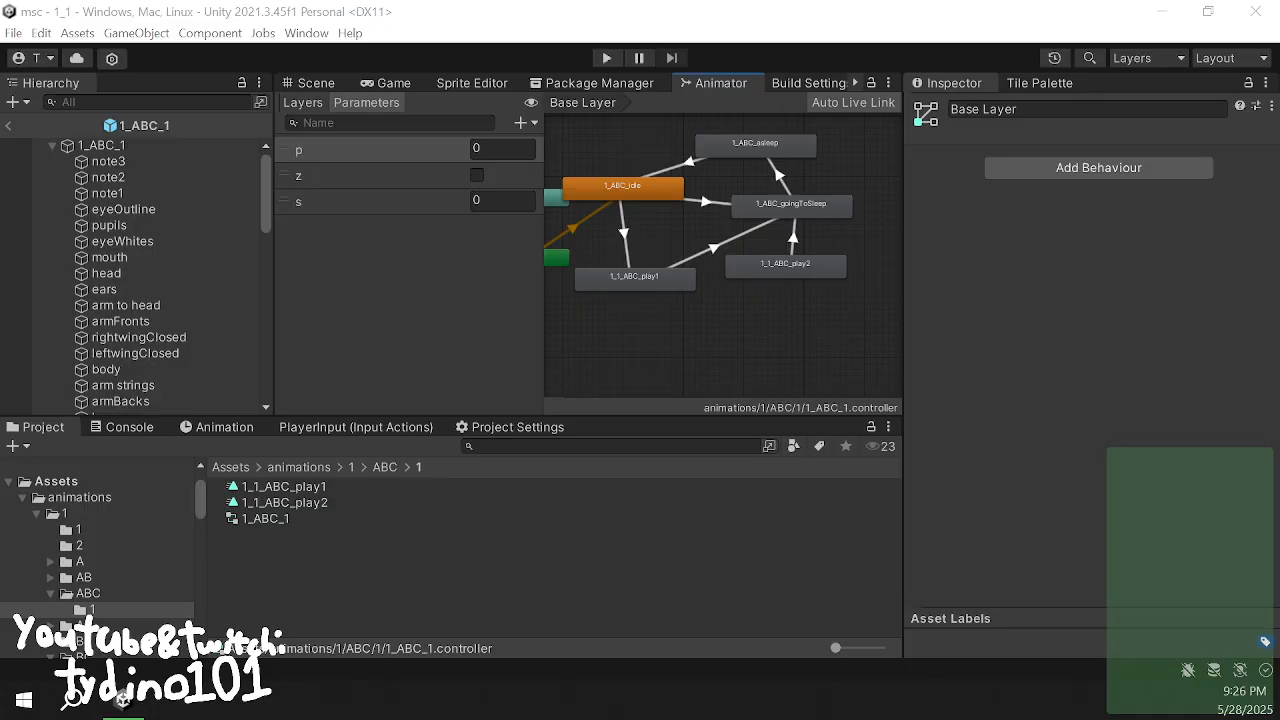
- Switch to Cakewalk, examine where the ABC track's clips play in the track view, and return to Unity
drag(960, 719, 646, 9)
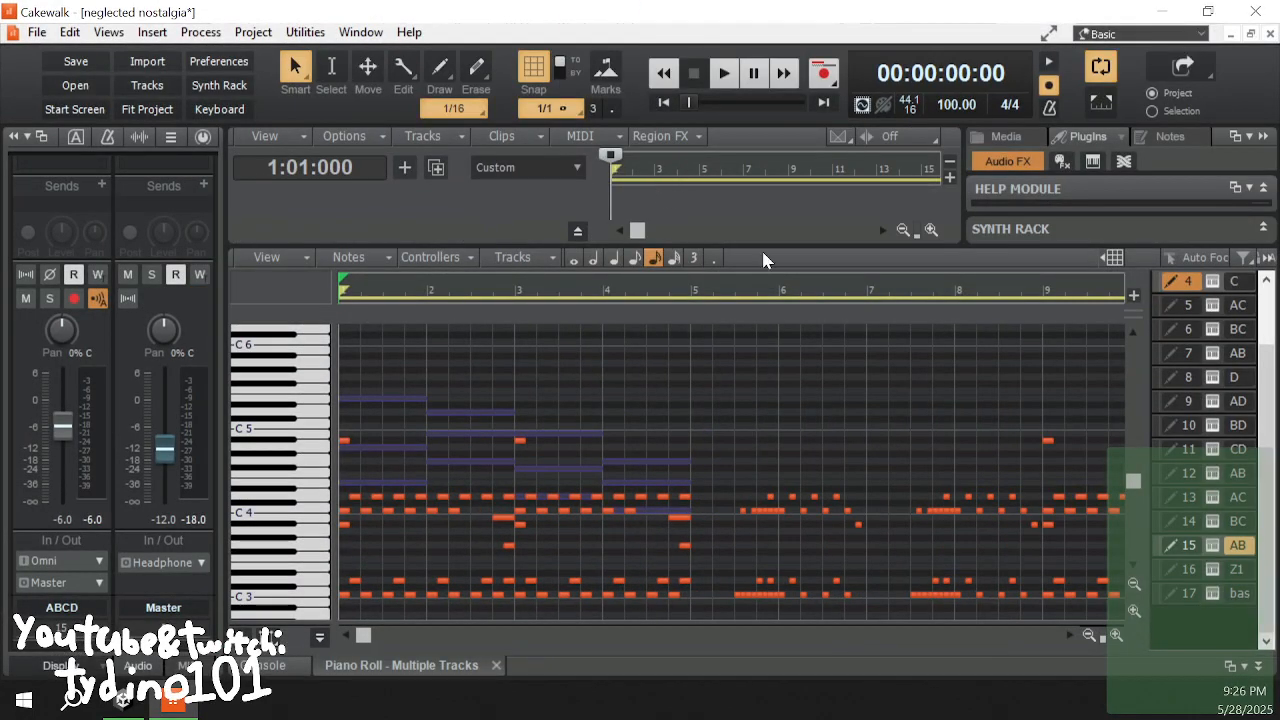
double_click(750, 247)
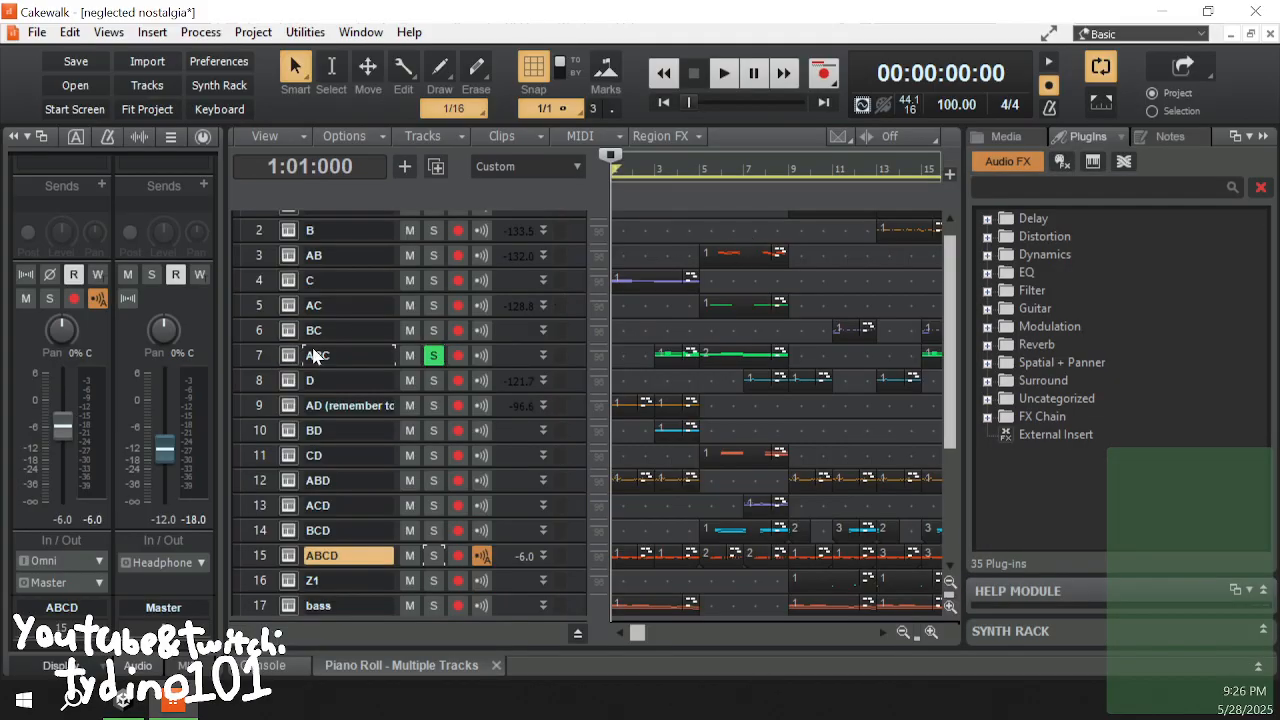
click(316, 356)
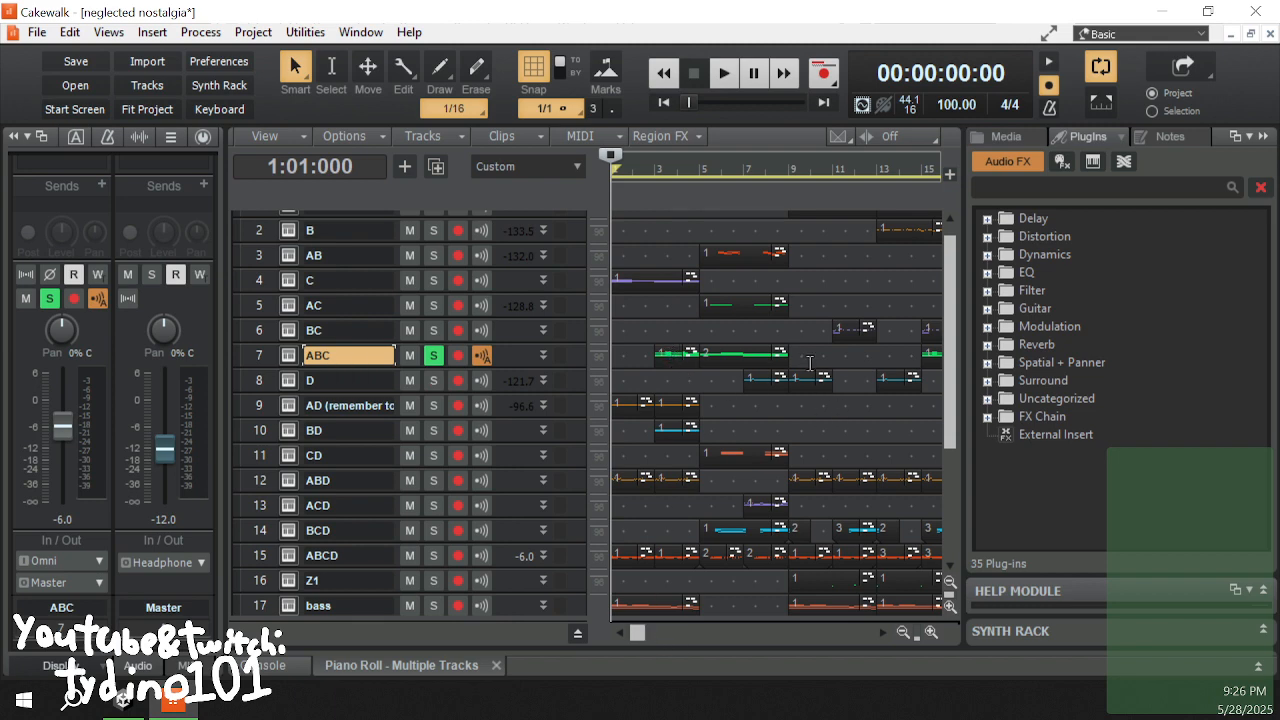
mouse_move(637, 632)
mouse_down()
mouse_move(759, 640)
mouse_move(643, 632)
mouse_up()
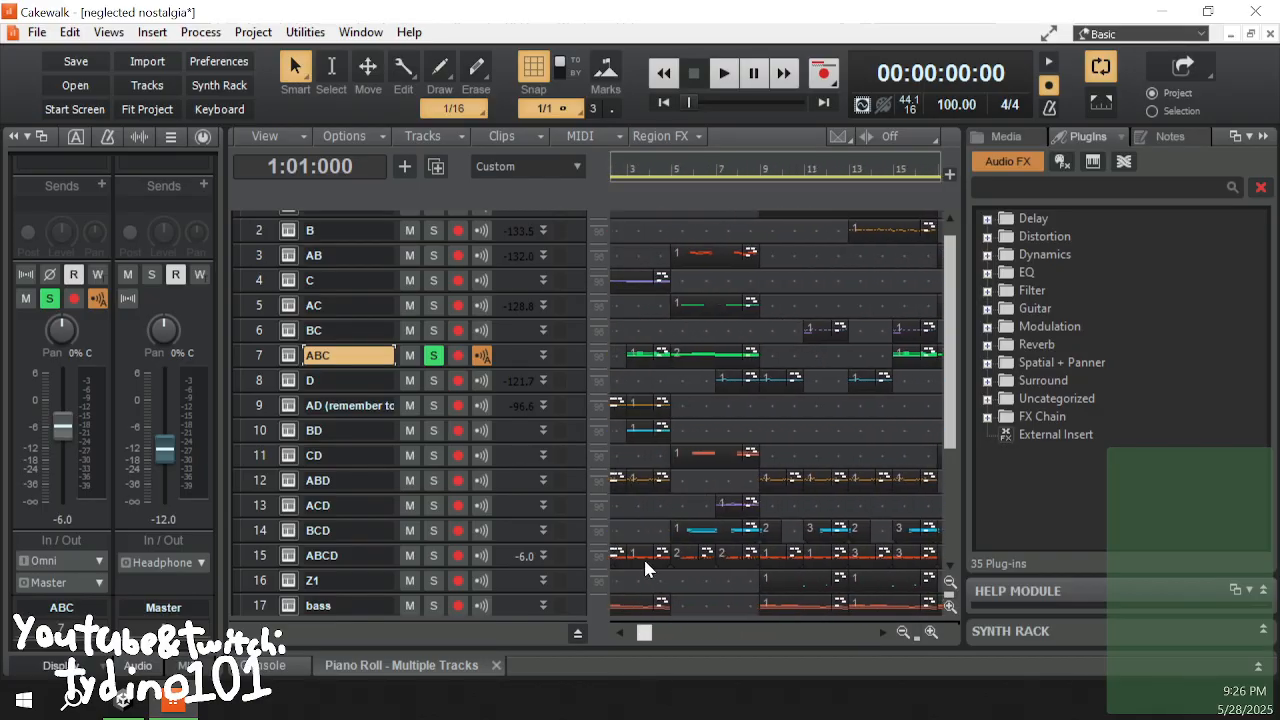
scroll(642, 557, left, 1)
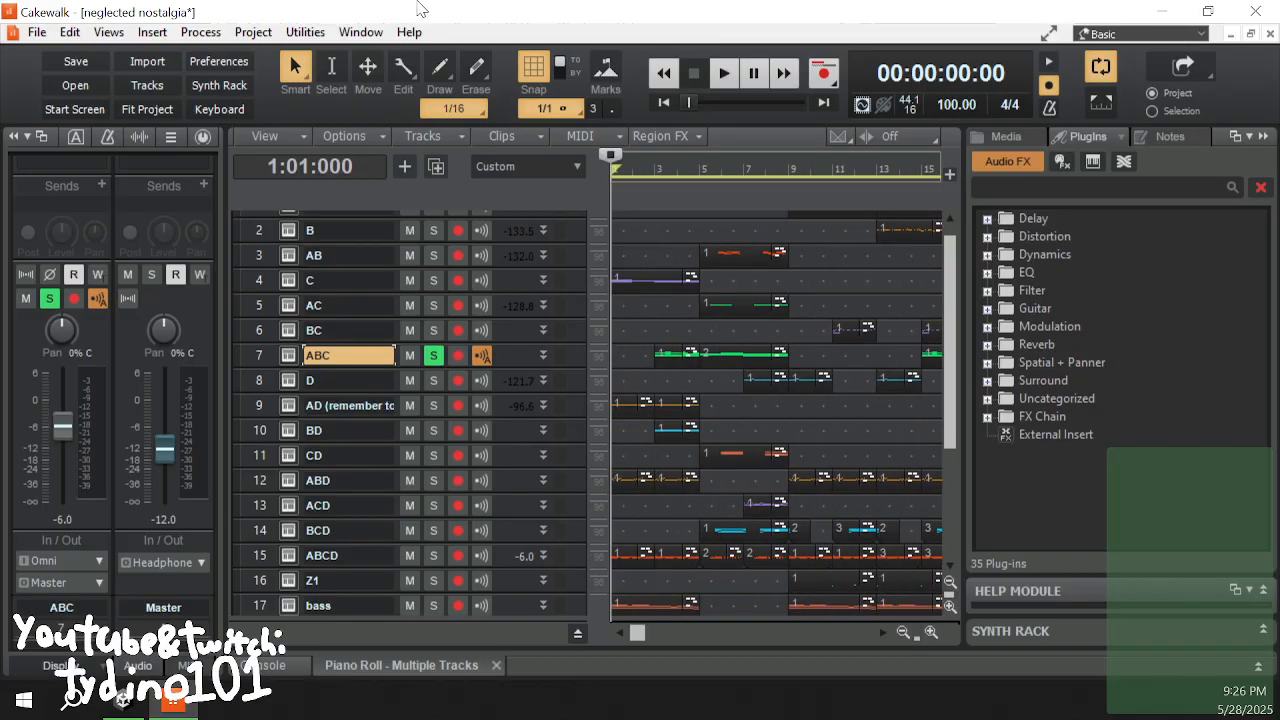
drag(418, 8, 1279, 397)
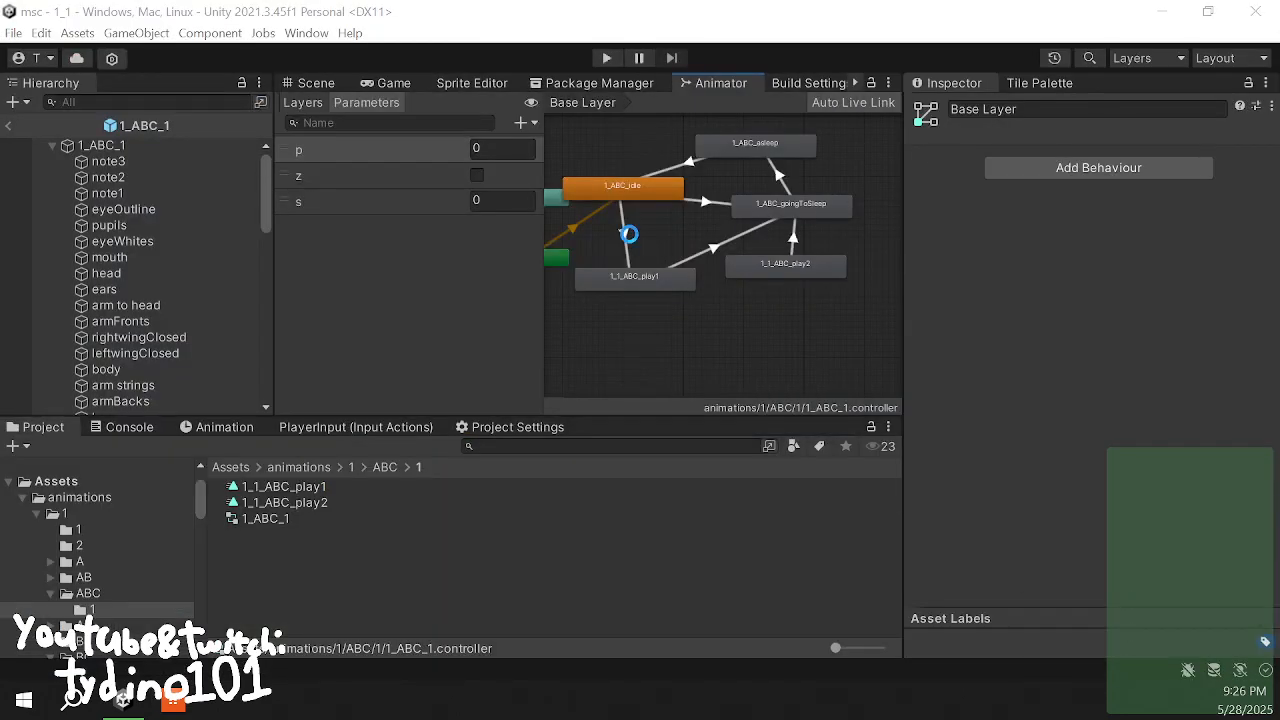
- Add a condition requiring p to equal 1 to the 1_ABC_idle to 1_1_ABC_play1 transition
click(624, 232)
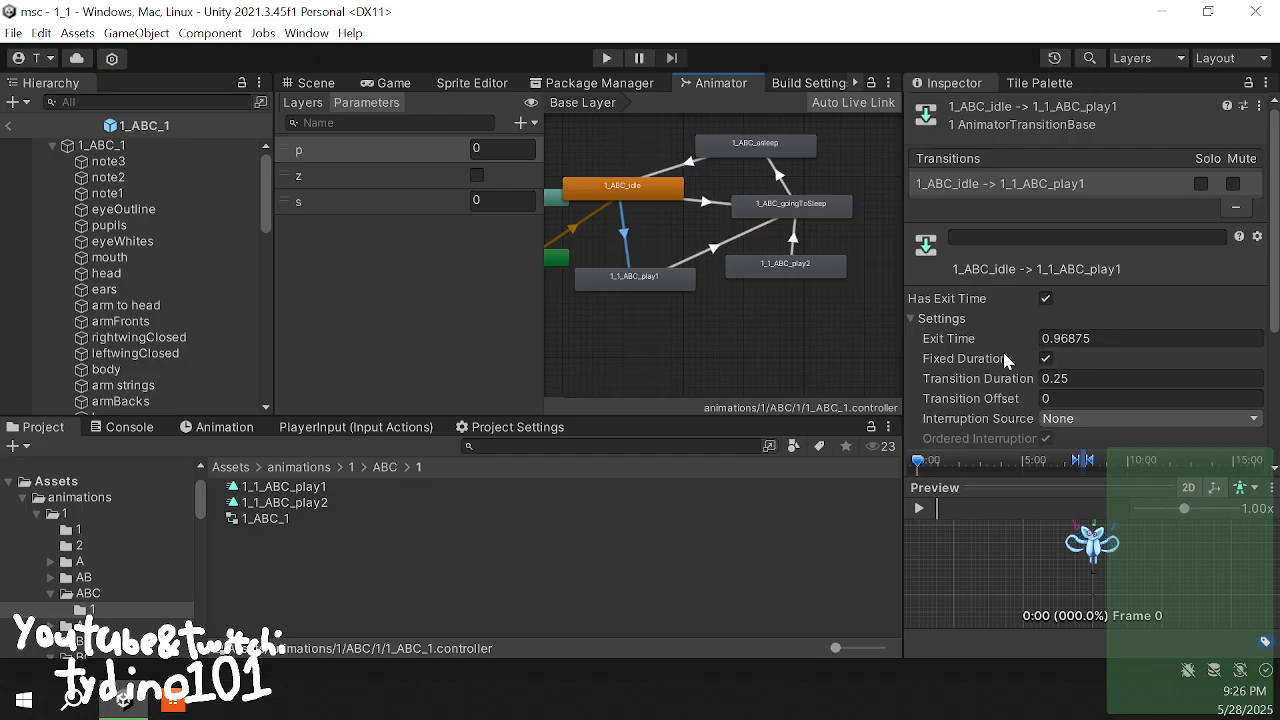
scroll(1160, 274, down, 3)
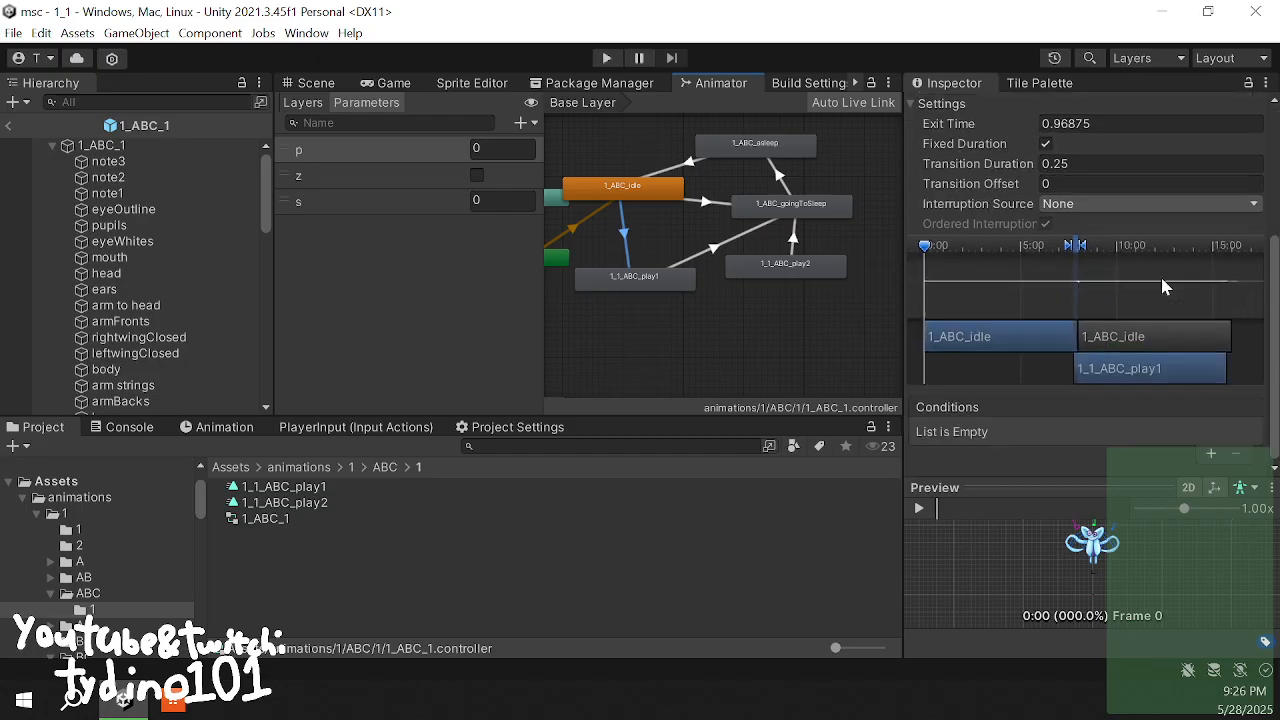
click(1211, 456)
click(1160, 432)
click(1140, 494)
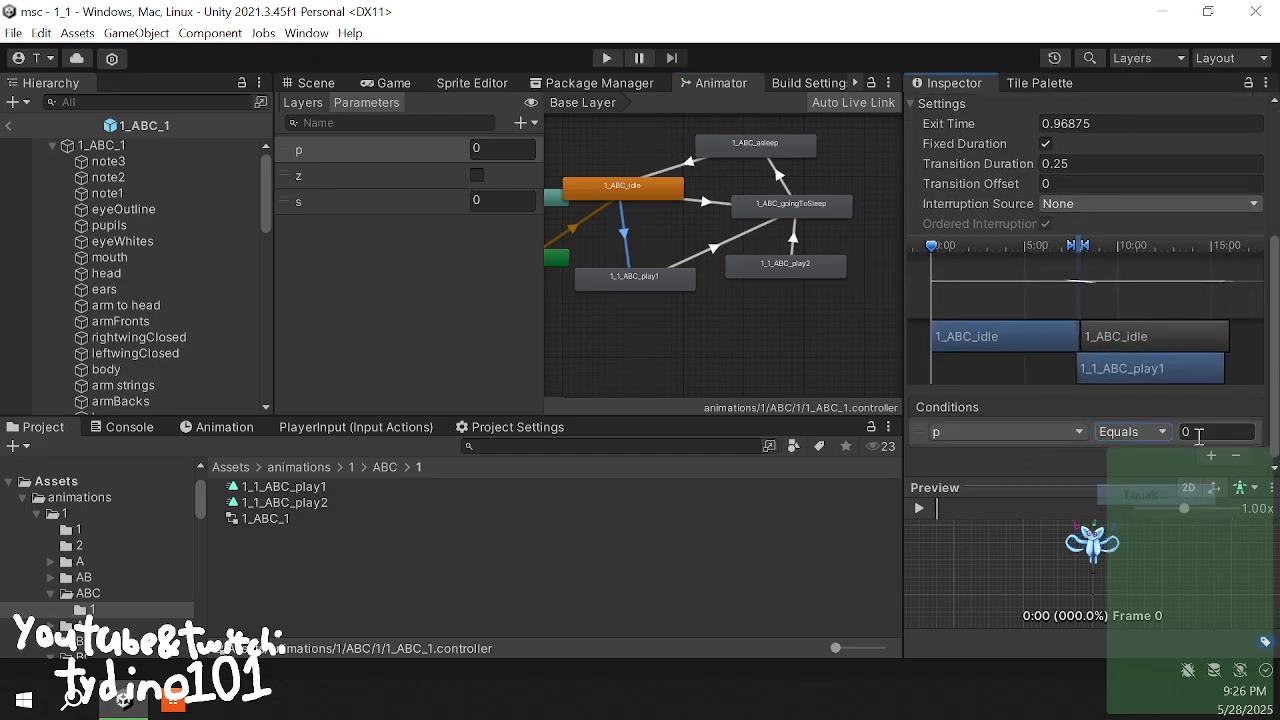
click(1199, 432)
text(1)
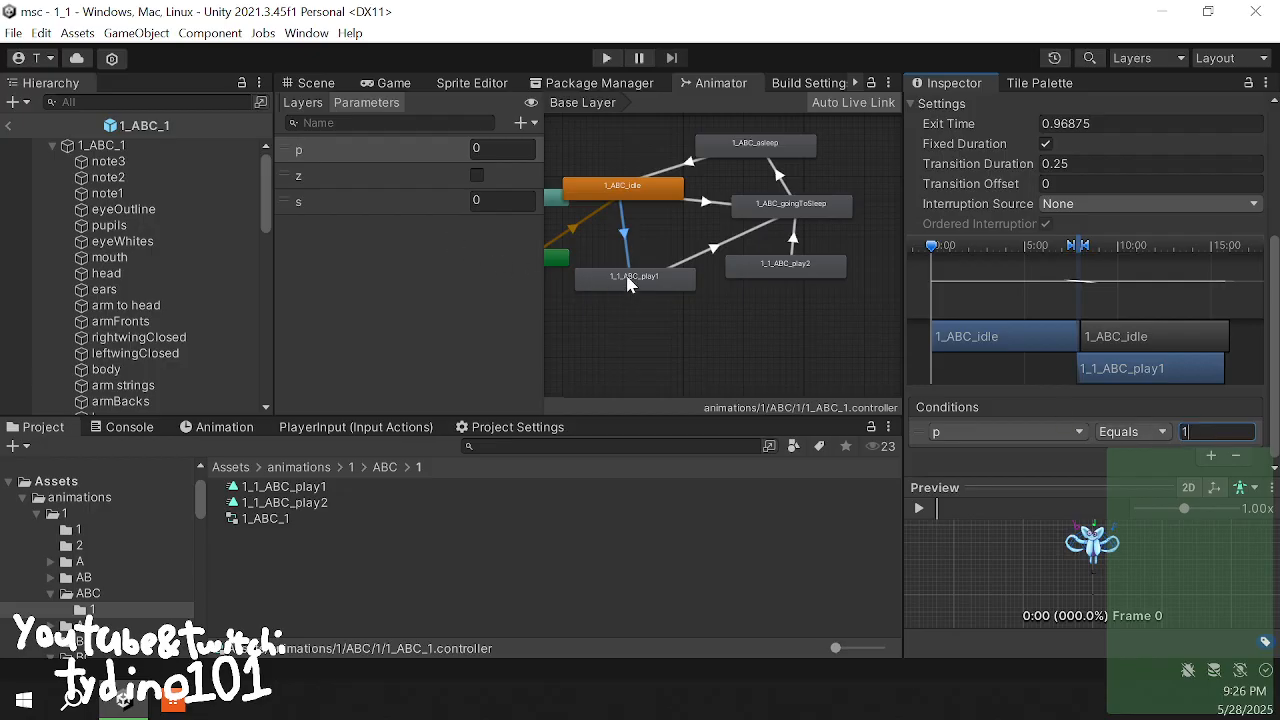
right_click(628, 285)
click(618, 234)
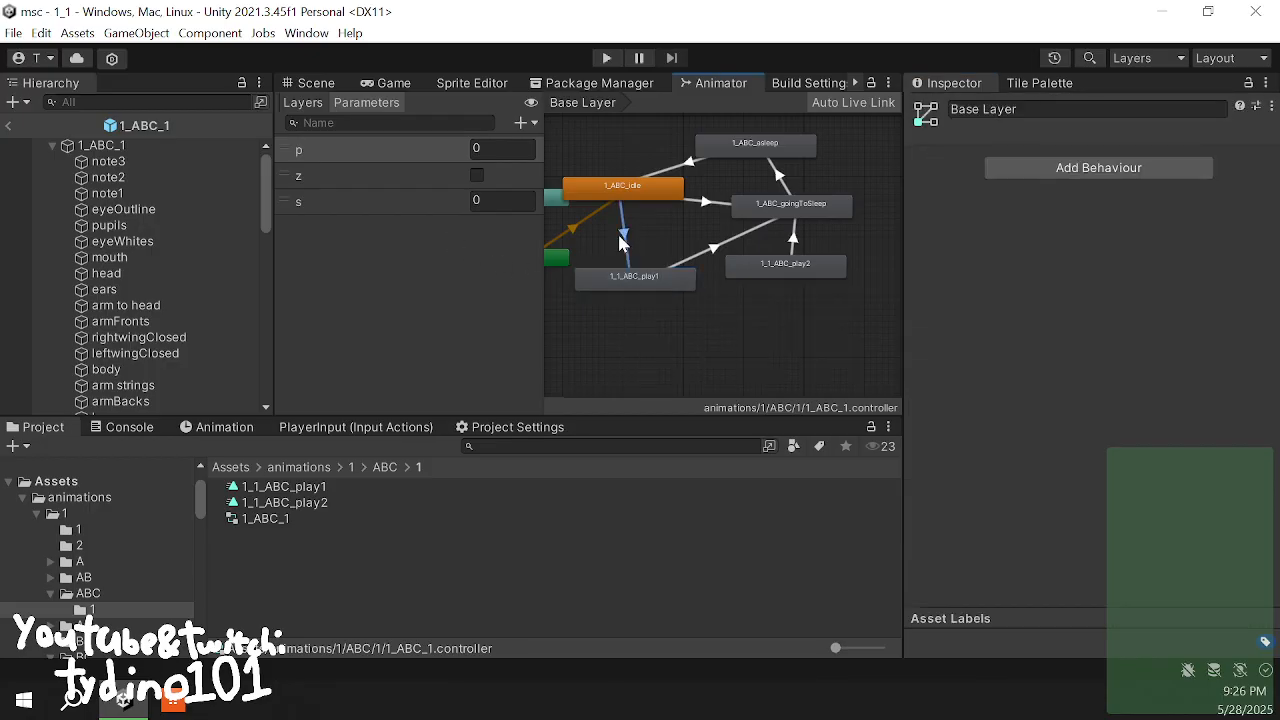
- Disable exit time on the 1_ABC_idle to 1_1_ABC_play1 transition and set its transition duration to 0
click(619, 235)
scroll(1024, 309, down, 3)
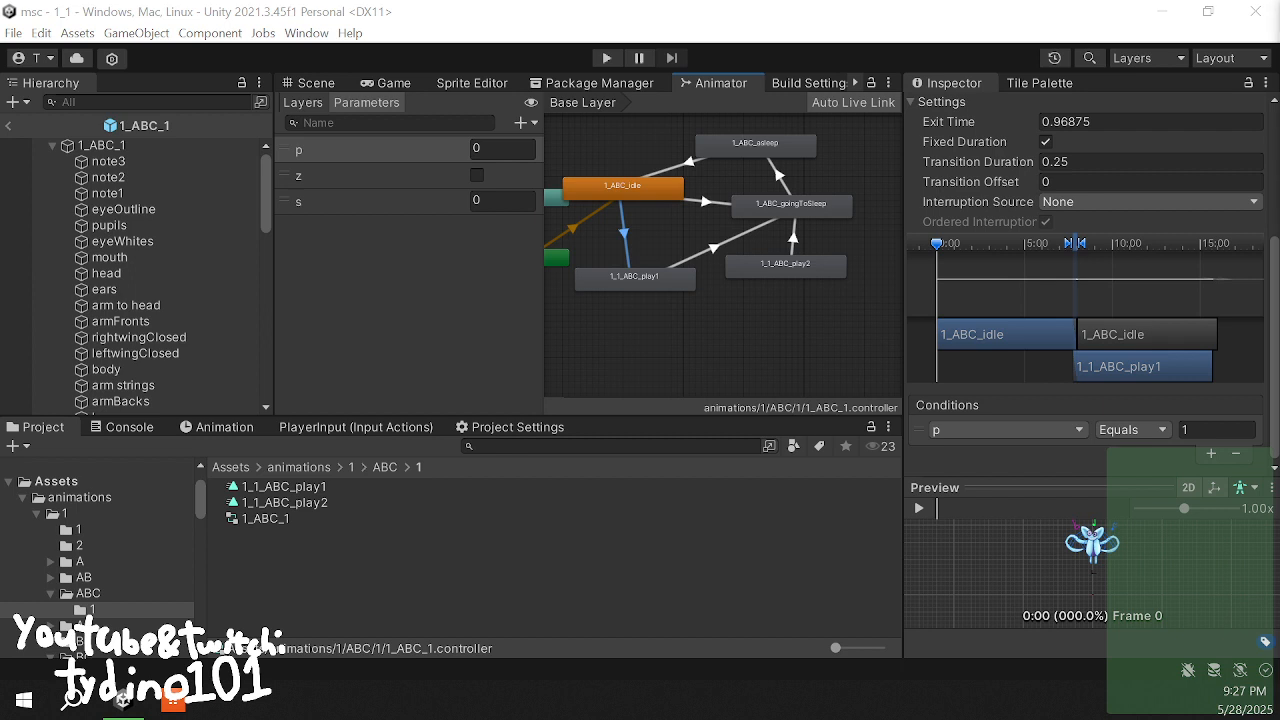
click(660, 323)
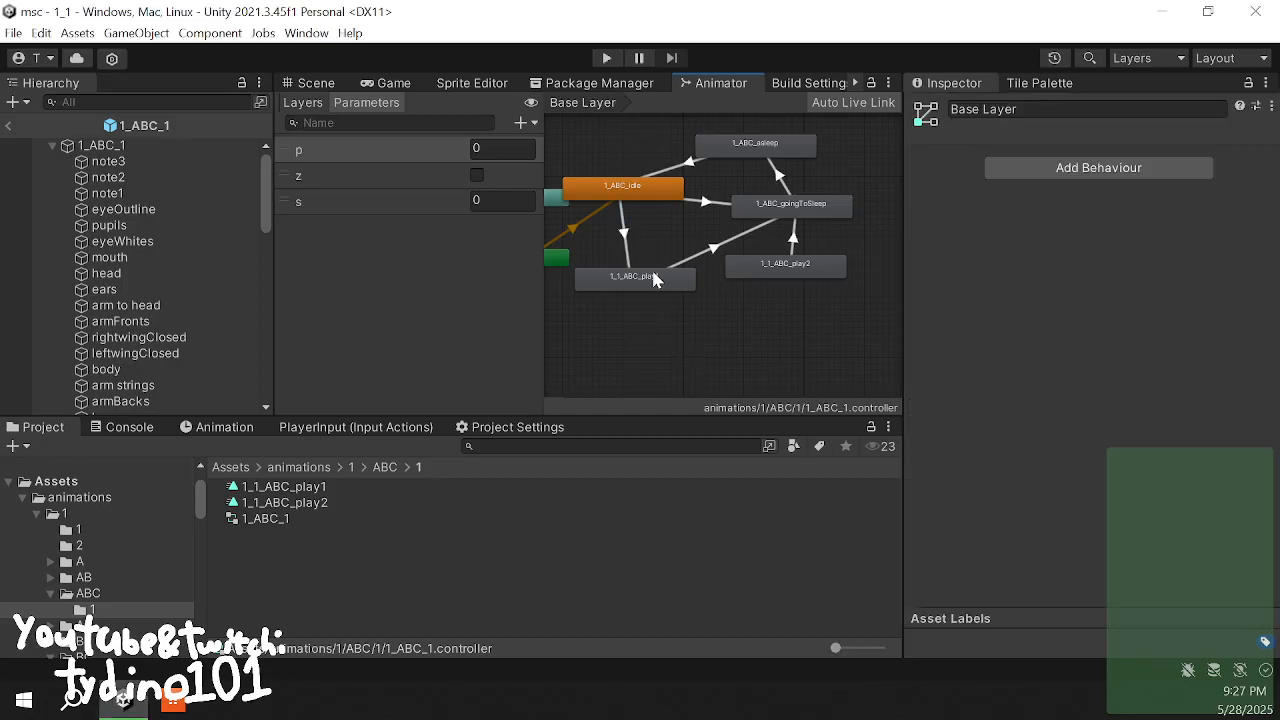
click(622, 238)
scroll(1100, 245, down, 5)
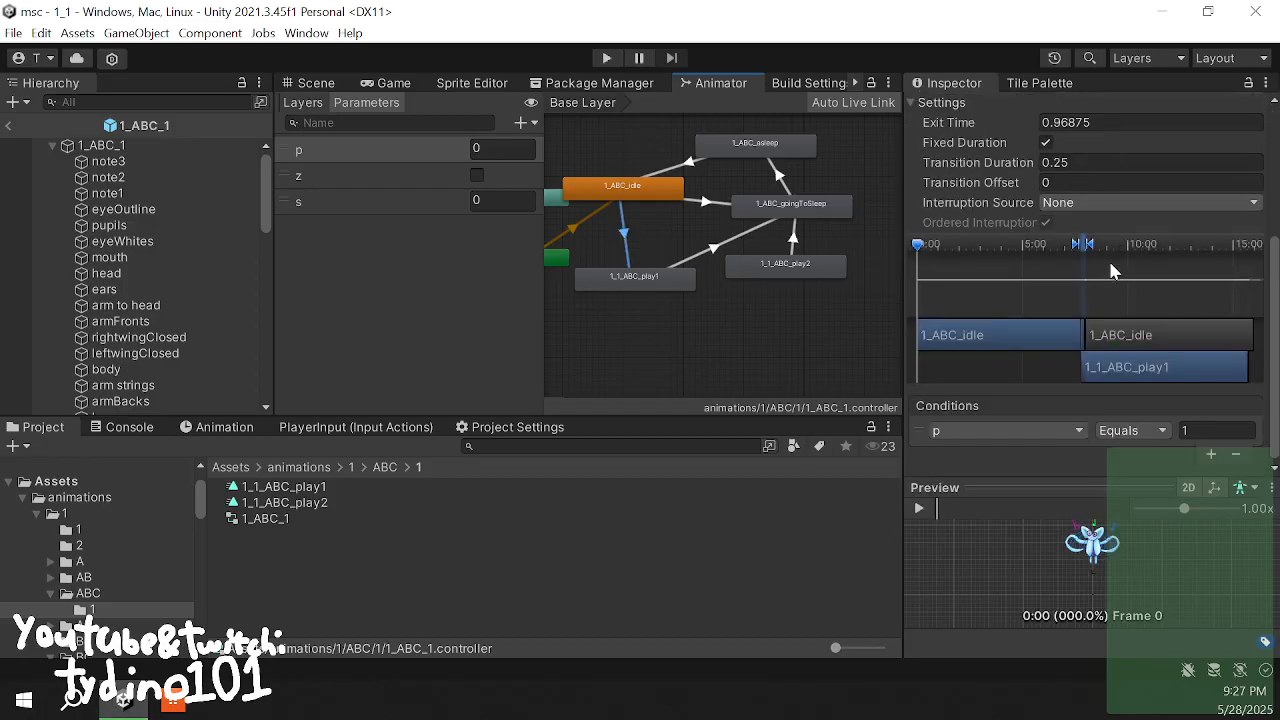
scroll(1060, 260, up, 2)
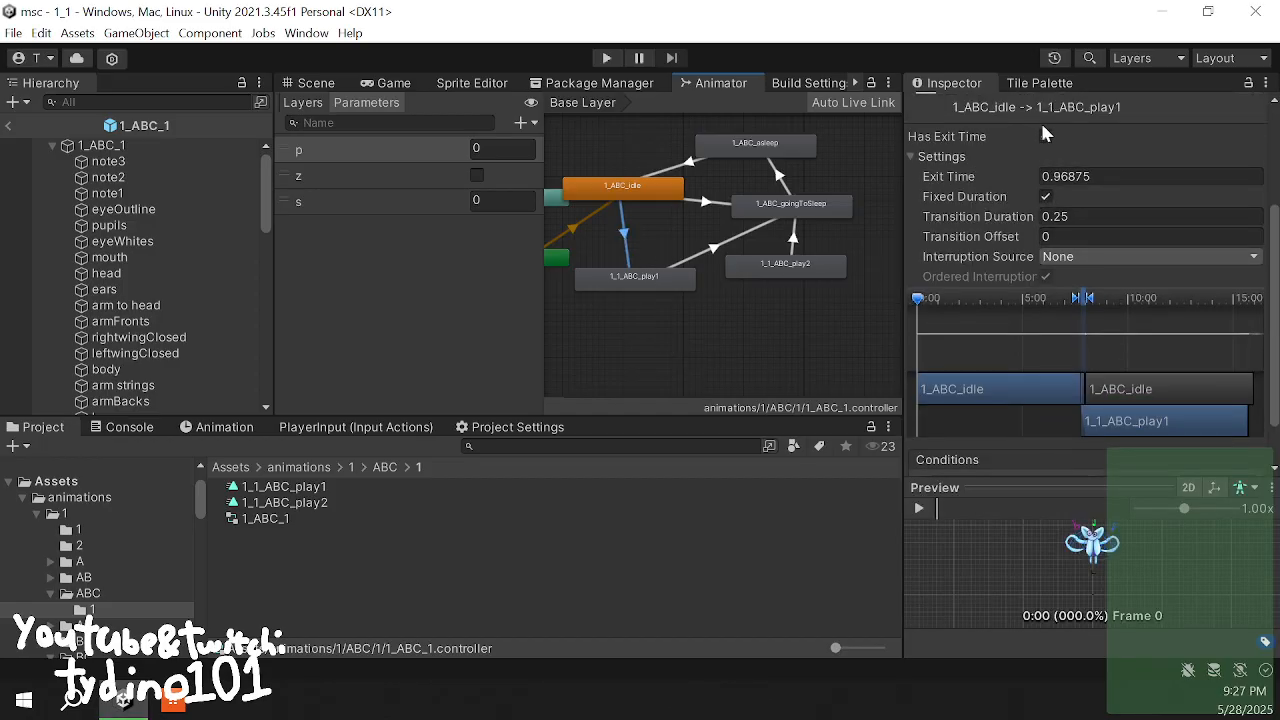
click(1083, 215)
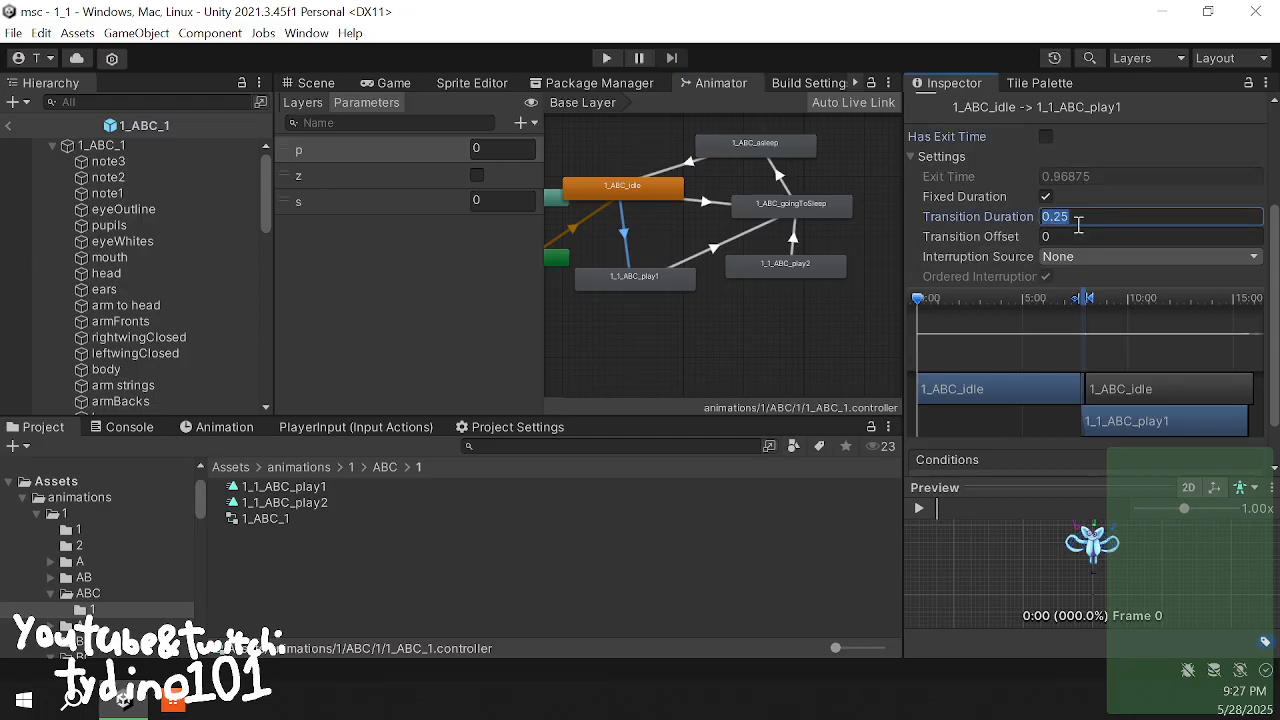
text(0)
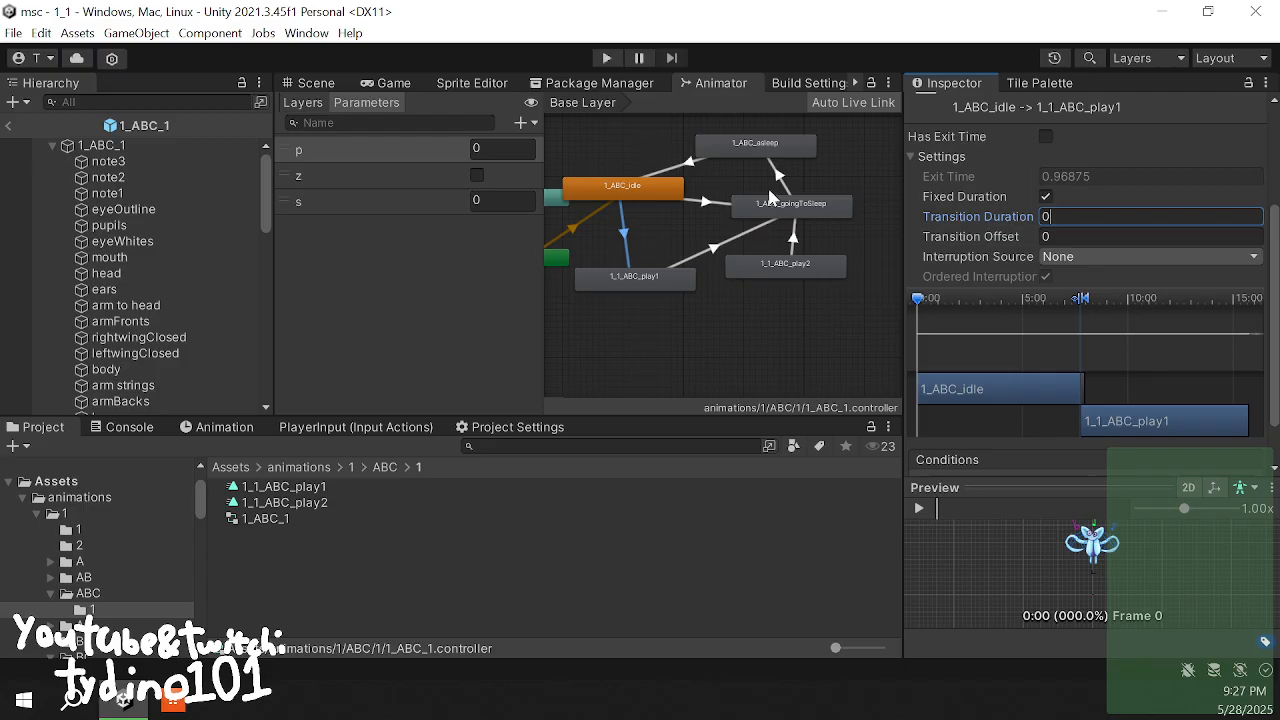
click(672, 210)
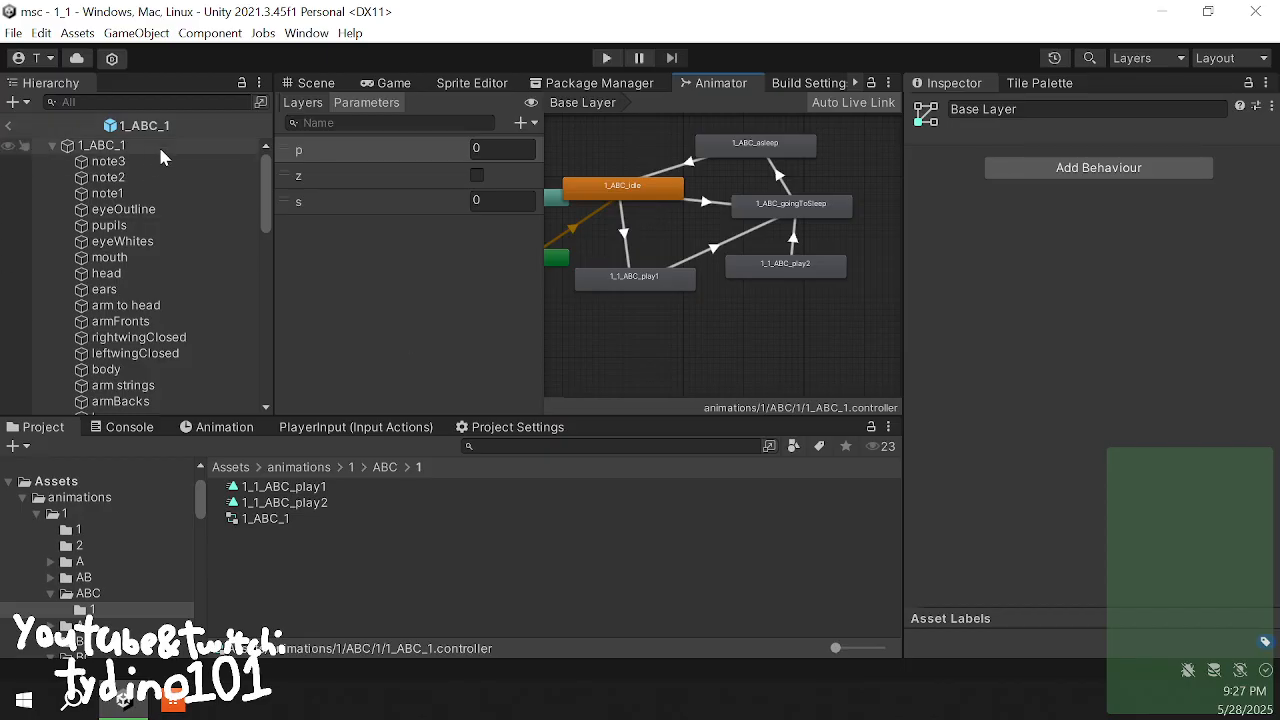
click(318, 82)
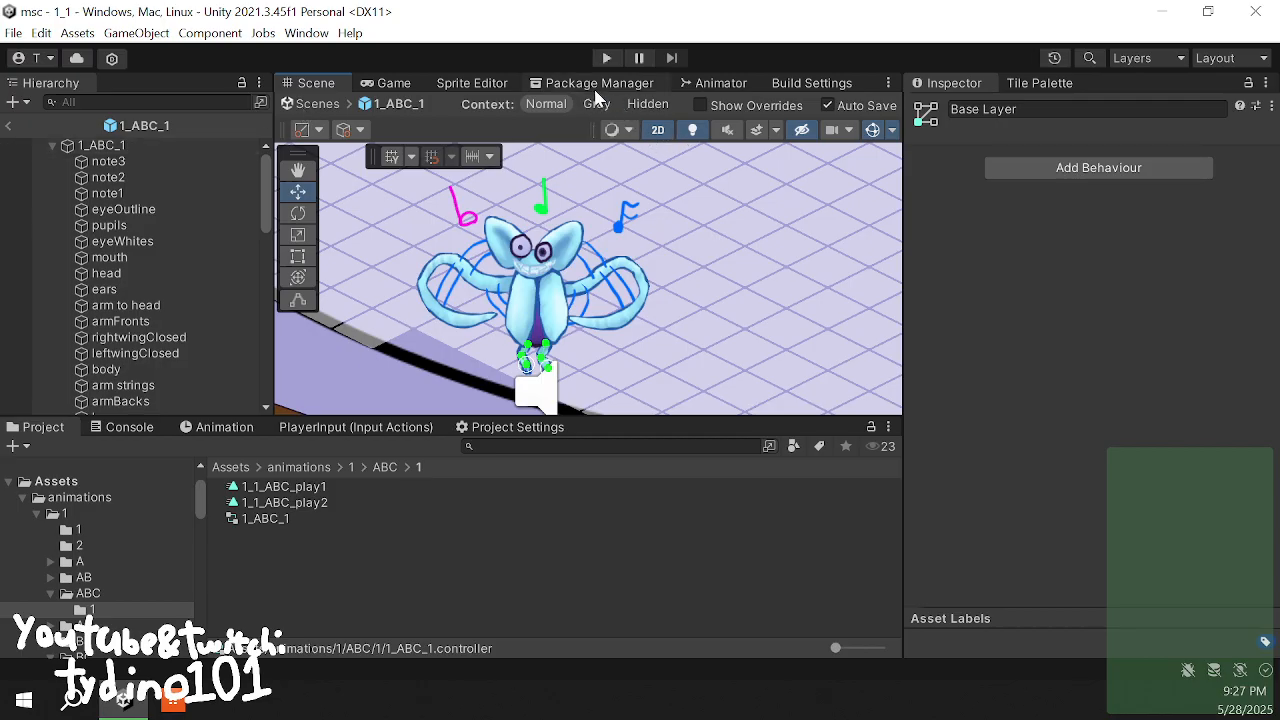
click(698, 86)
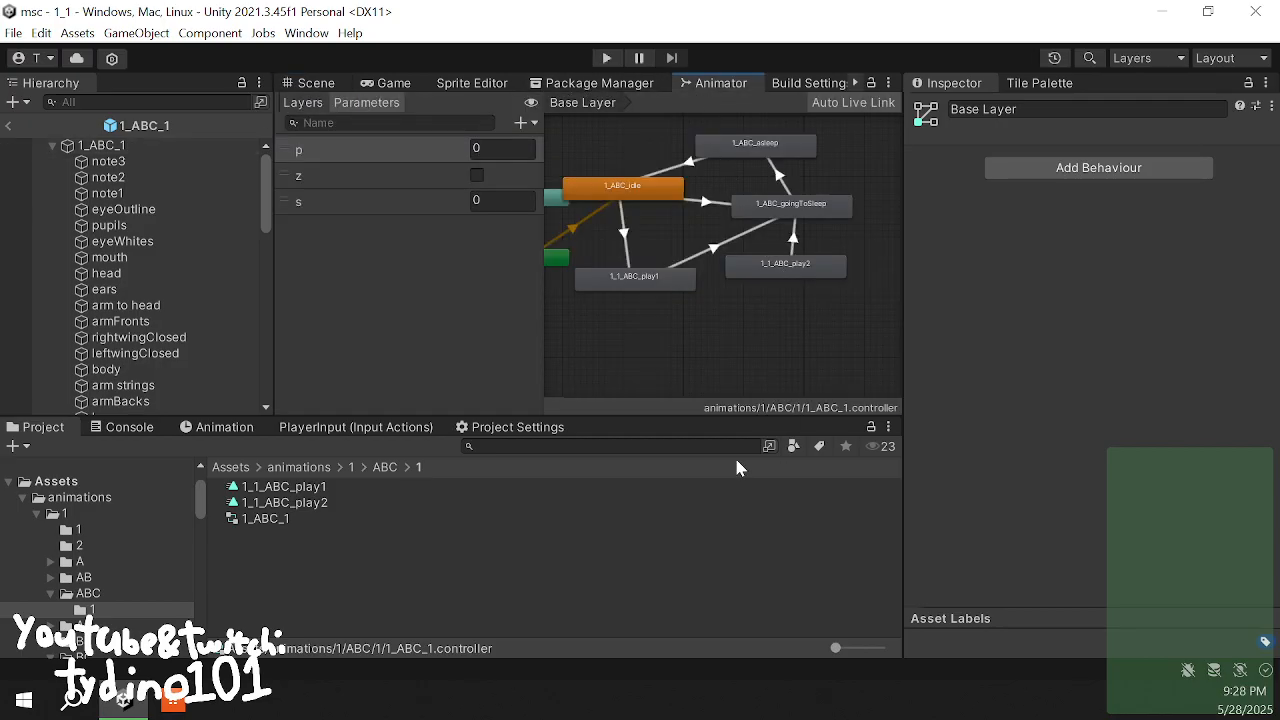
click(314, 83)
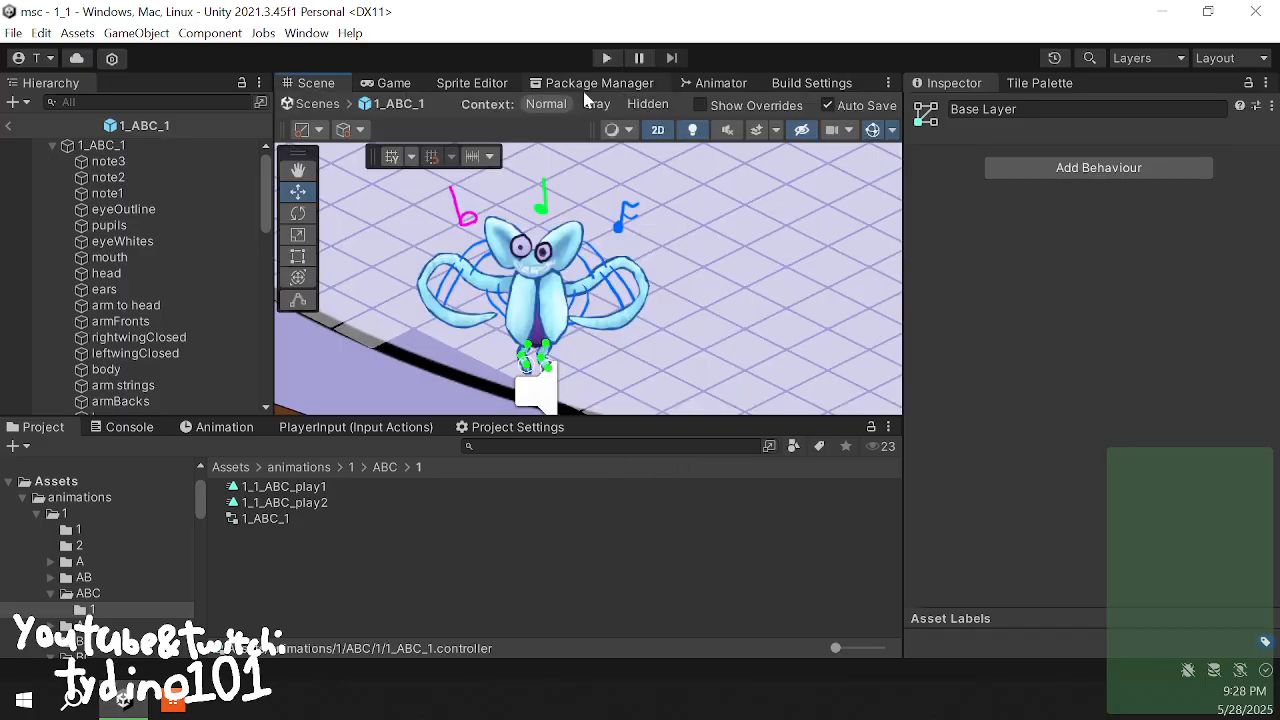
click(713, 84)
click(624, 247)
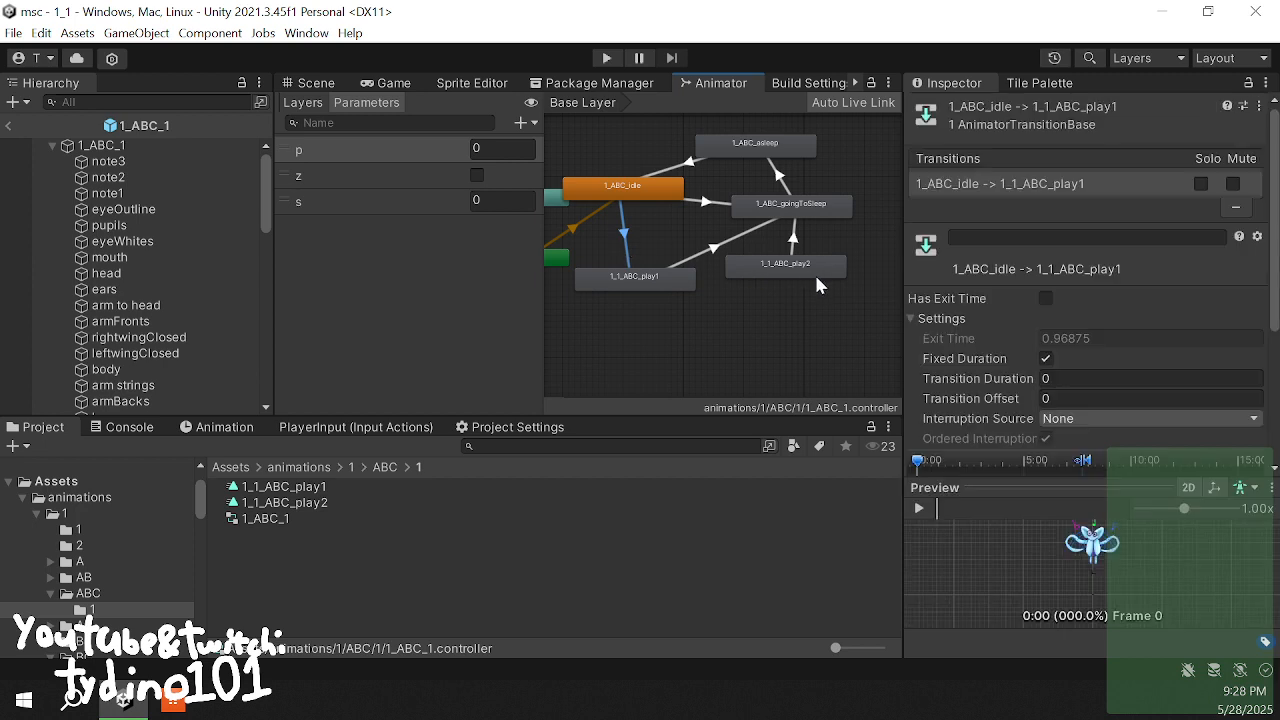
scroll(1010, 267, down, 3)
- Create a transition from the 1_1_ABC_play1 state back to the 1_ABC_idle state
click(637, 279)
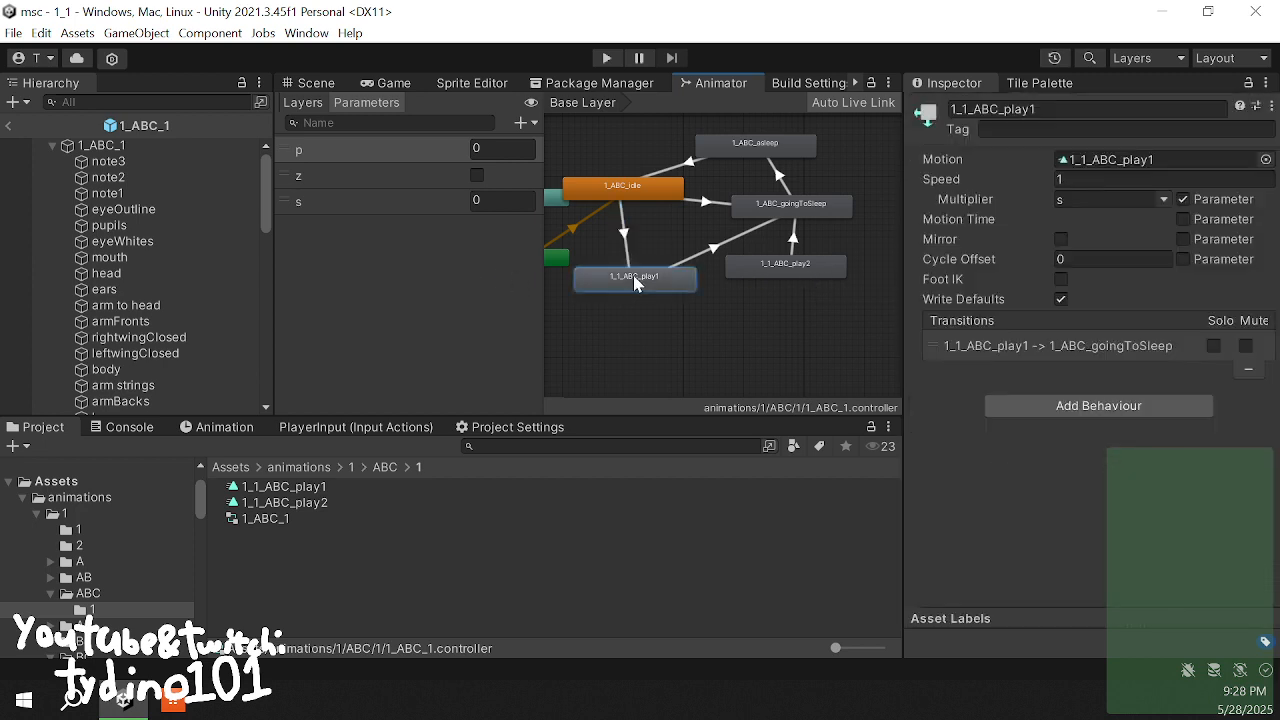
right_click(637, 279)
click(660, 283)
click(650, 187)
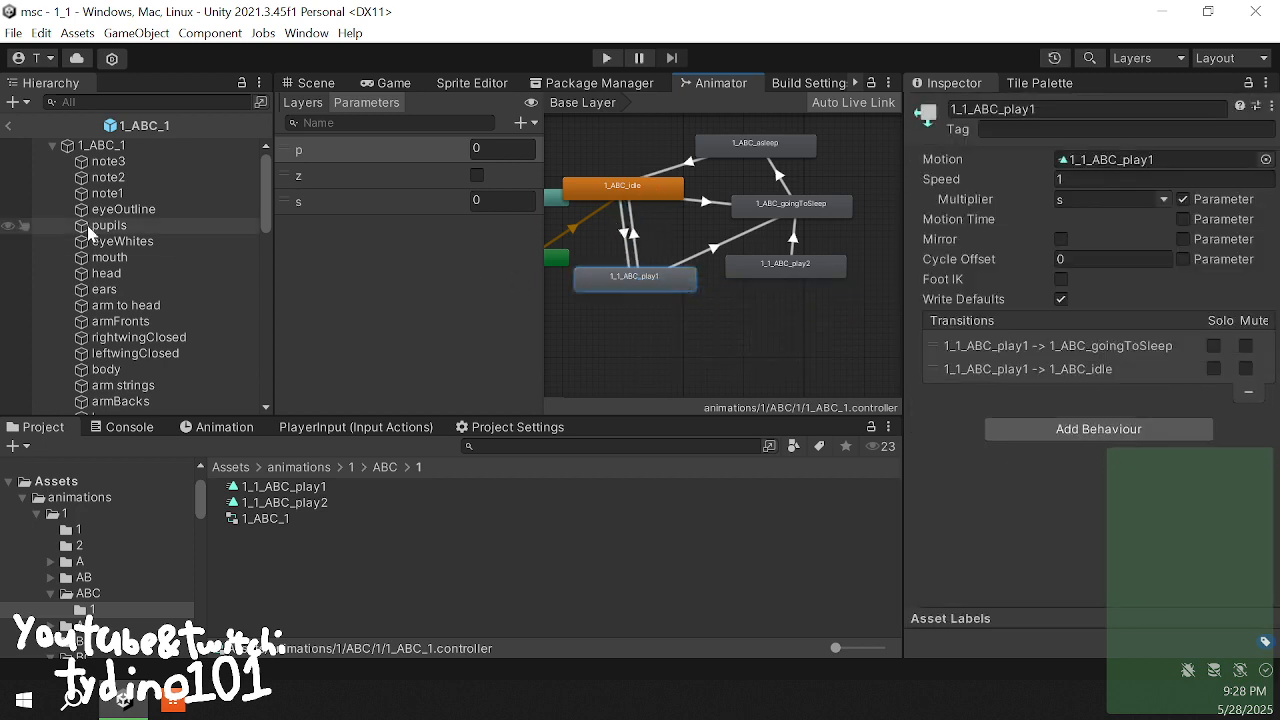
- Review the Play Where list of the 1_ABC_1 object and the settings of the idle-to-play1 transition
click(152, 147)
scroll(1076, 396, down, 3)
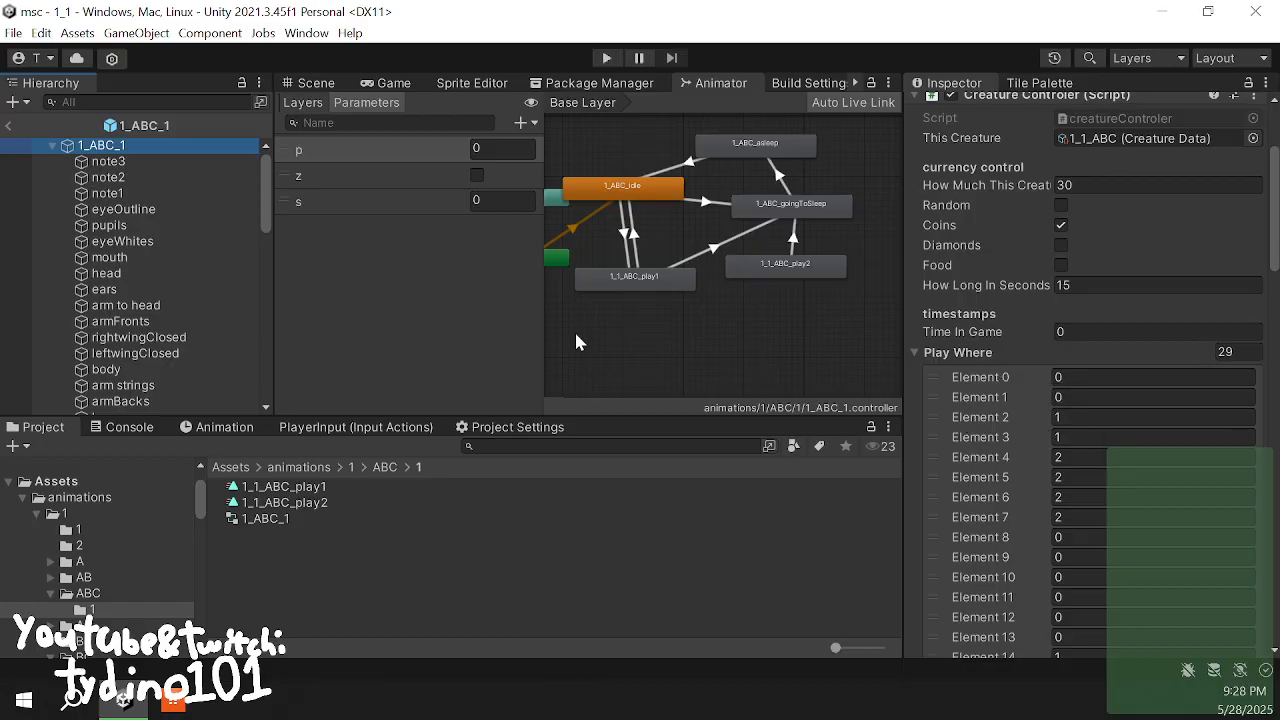
click(623, 250)
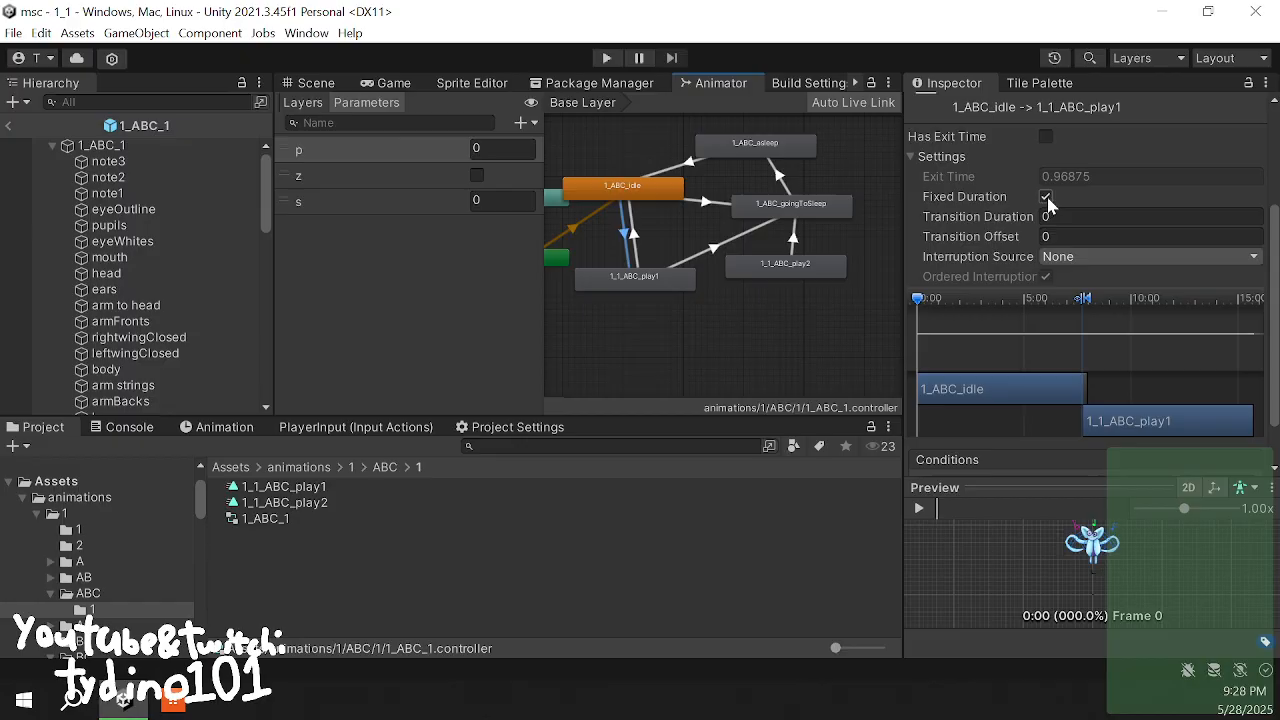
scroll(1048, 205, down, 2)
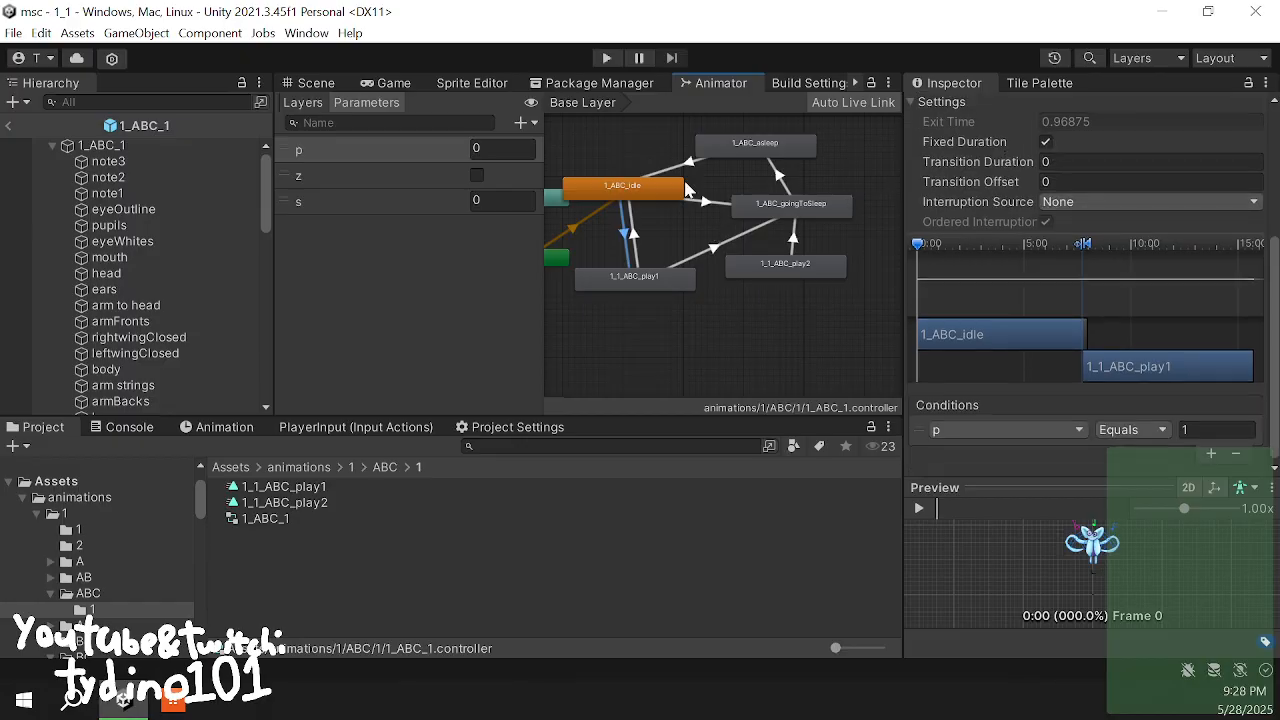
- Disable exit time on the 1_1_ABC_play1 to 1_ABC_idle transition and set its transition duration to 0
click(651, 246)
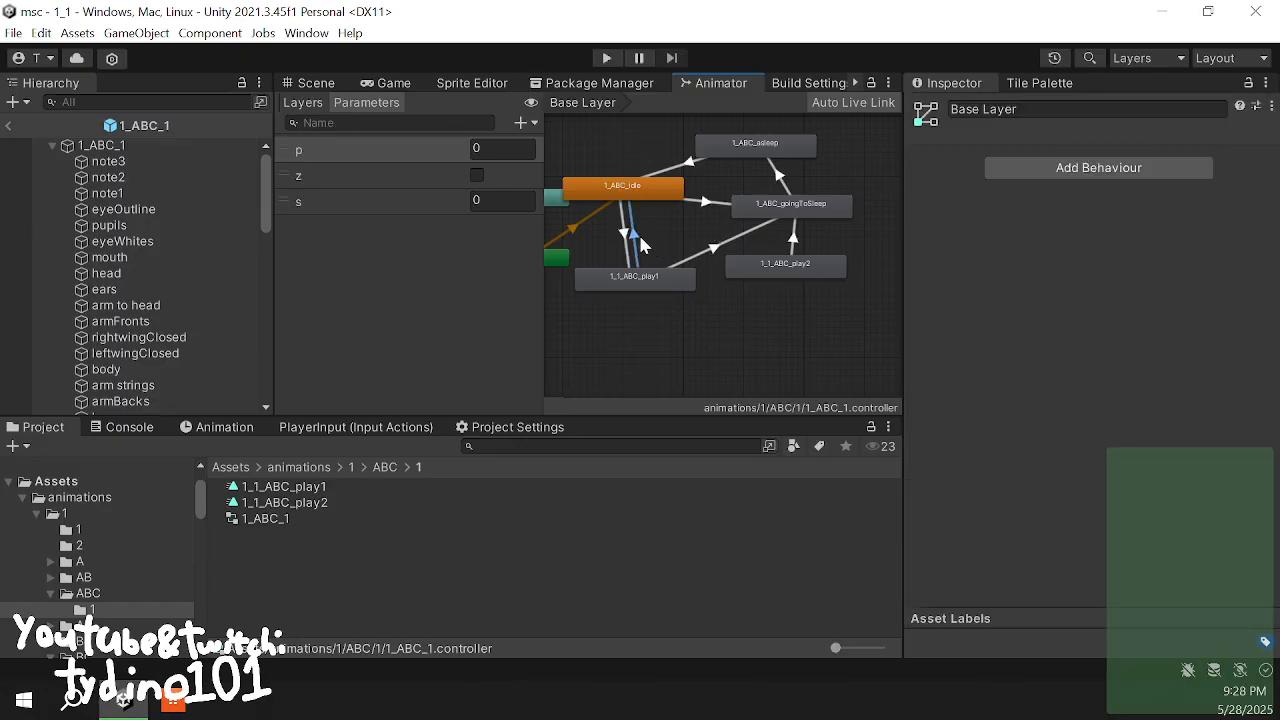
click(634, 234)
scroll(1049, 257, down, 5)
click(1045, 136)
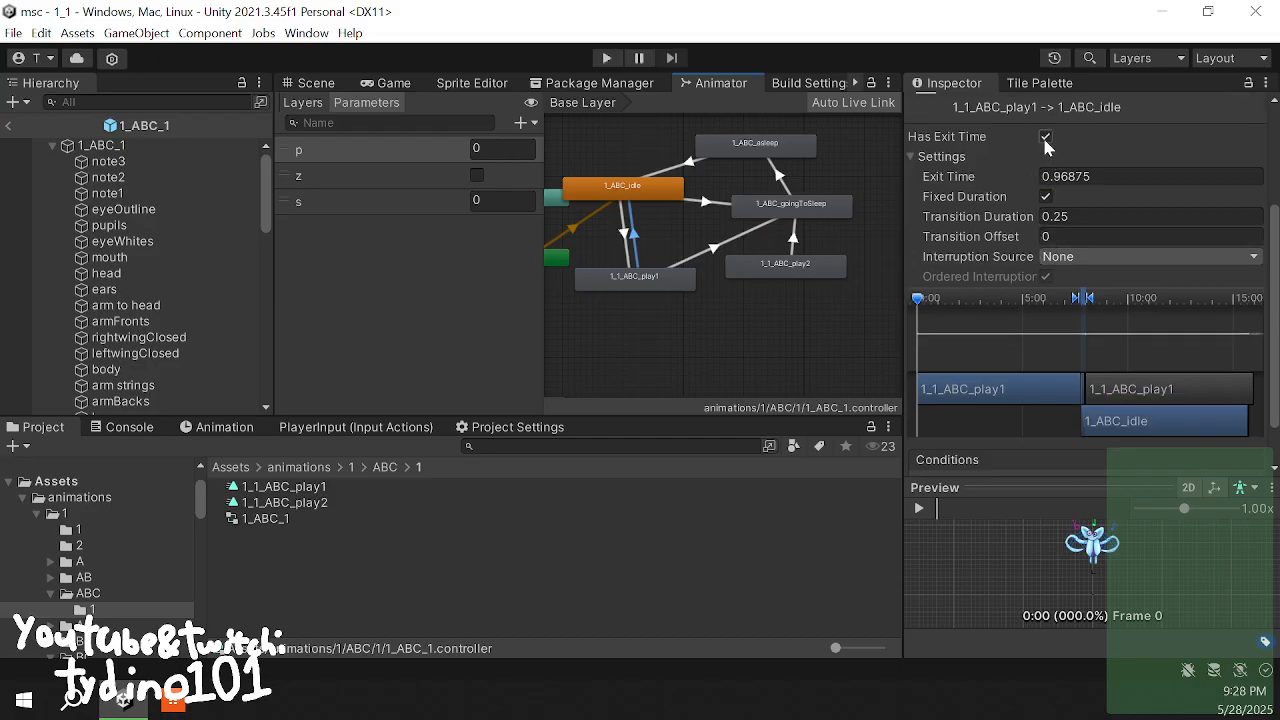
click(1089, 214)
text(0)
scroll(1089, 212, down, 2)
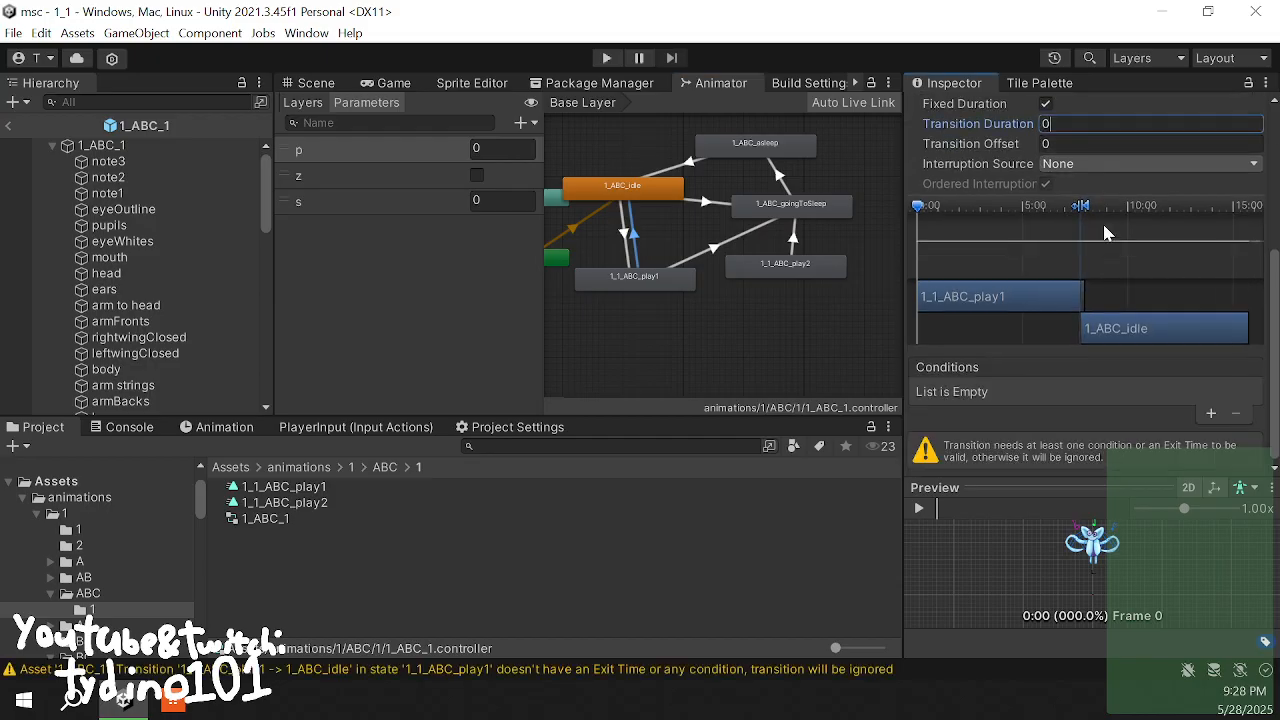
- Add a condition requiring p to equal 0 to the play1-to-idle transition, and clear the console messages
click(1211, 414)
click(993, 429)
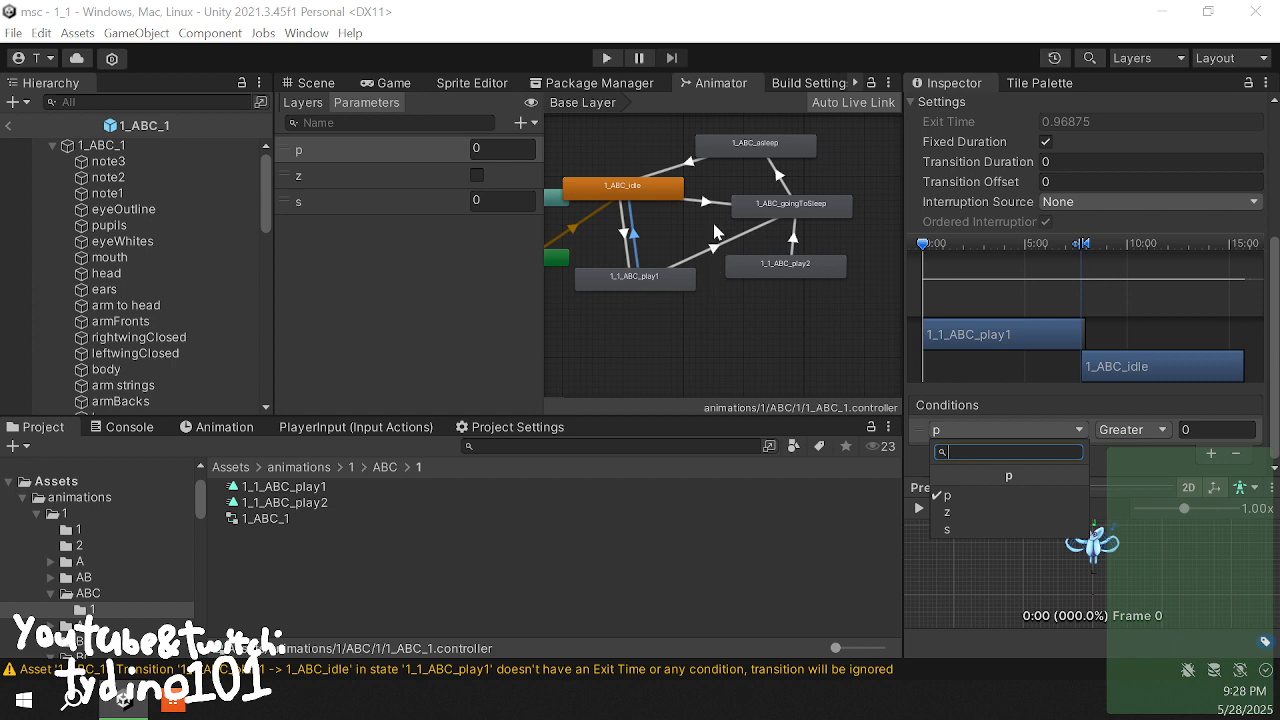
click(1130, 429)
click(1168, 490)
click(122, 427)
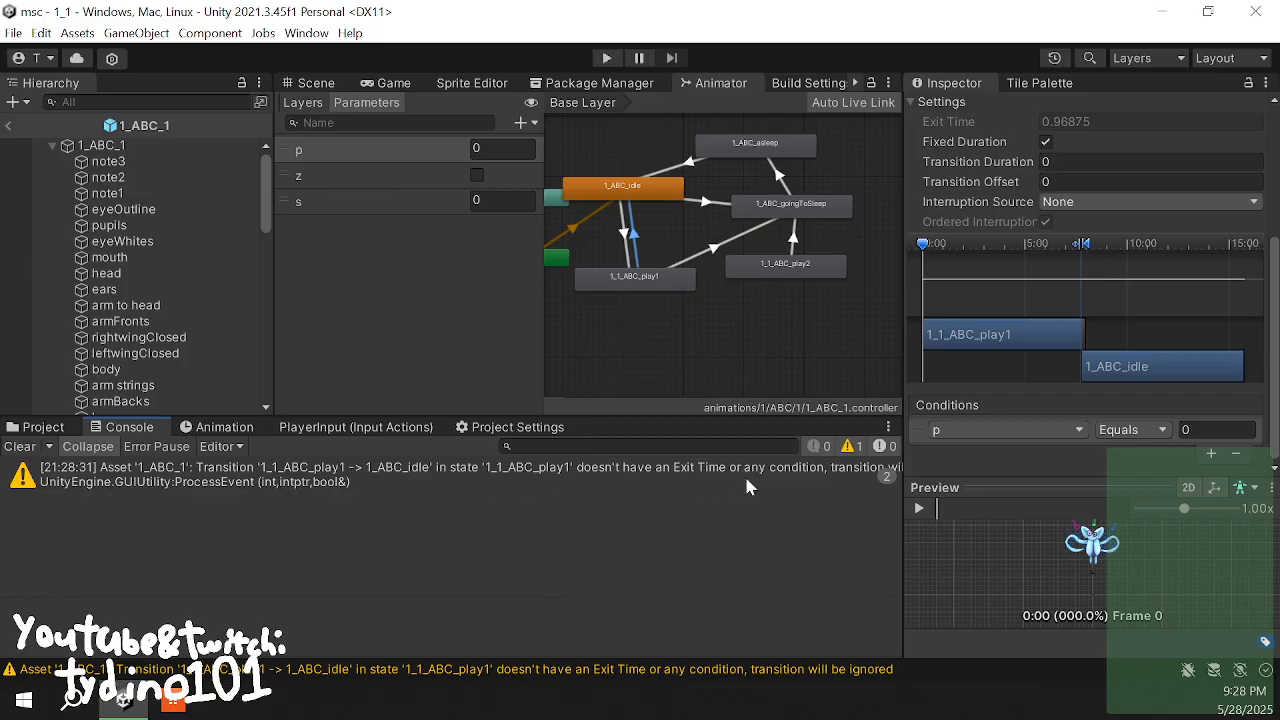
click(21, 432)
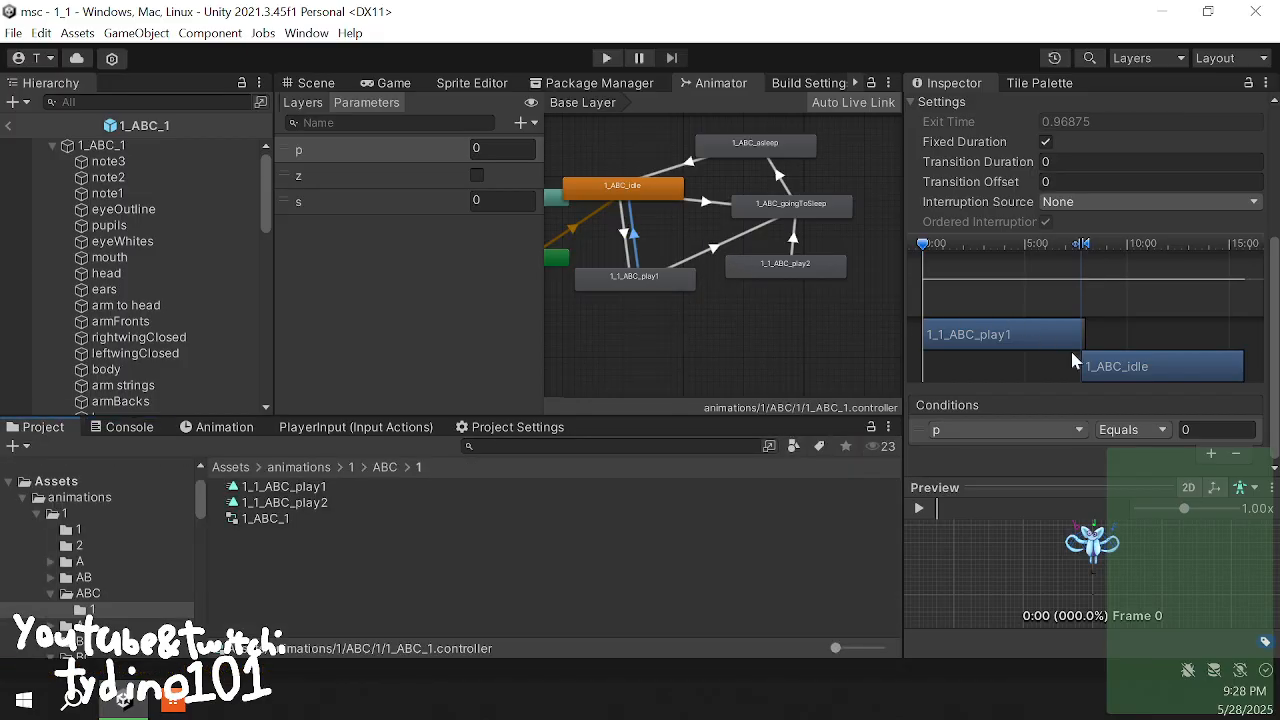
- Create transitions in both directions between the 1_1_ABC_play1 and 1_1_ABC_play2 states
click(744, 356)
right_click(622, 275)
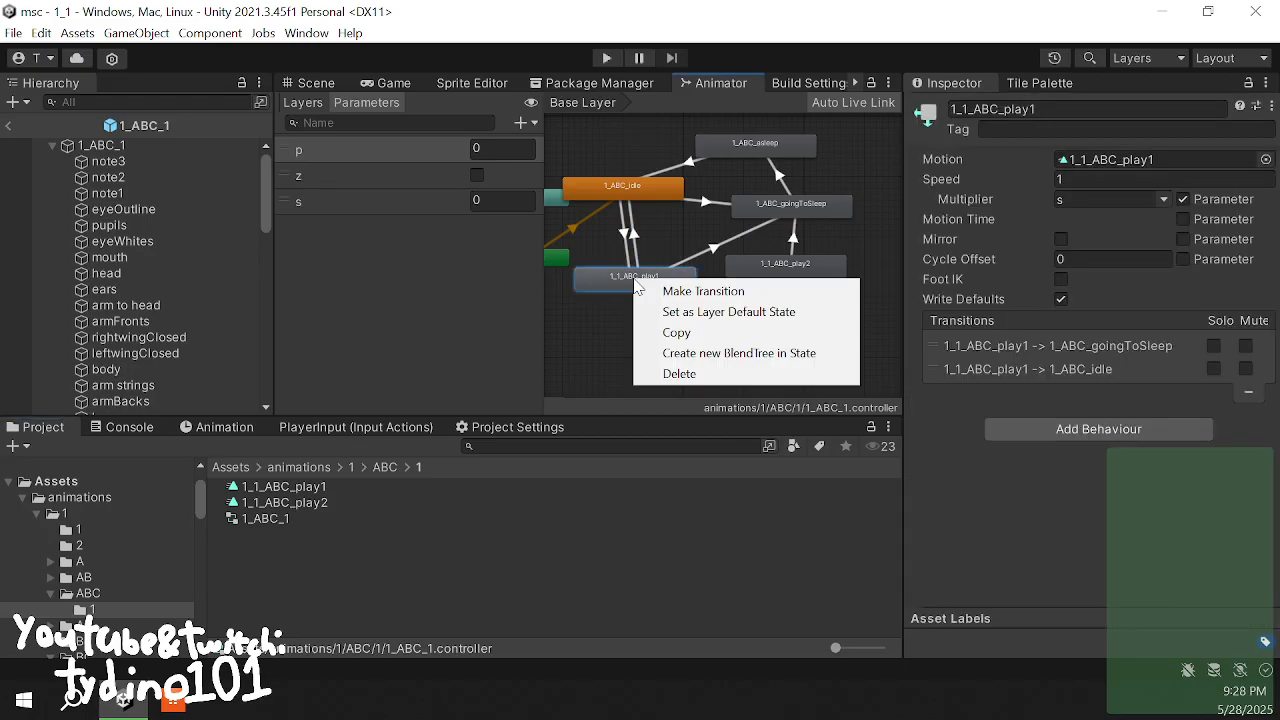
click(703, 291)
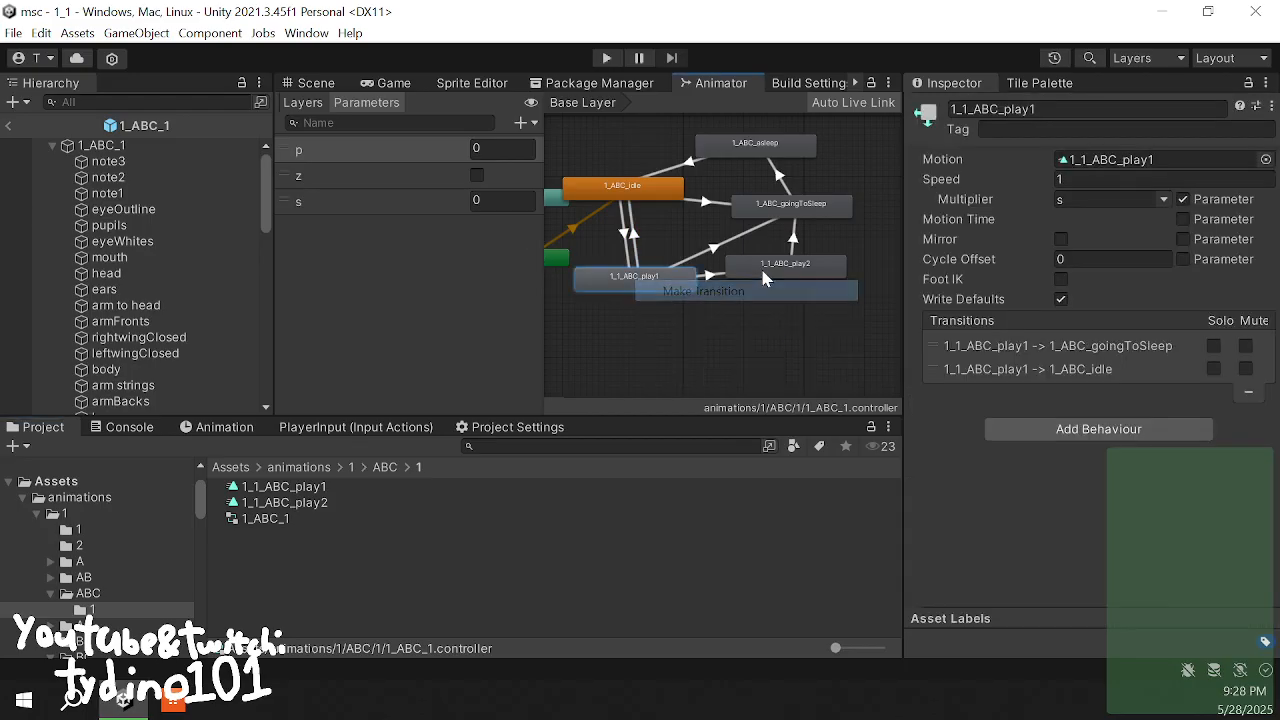
click(780, 266)
click(760, 268)
right_click(767, 279)
click(790, 280)
click(682, 270)
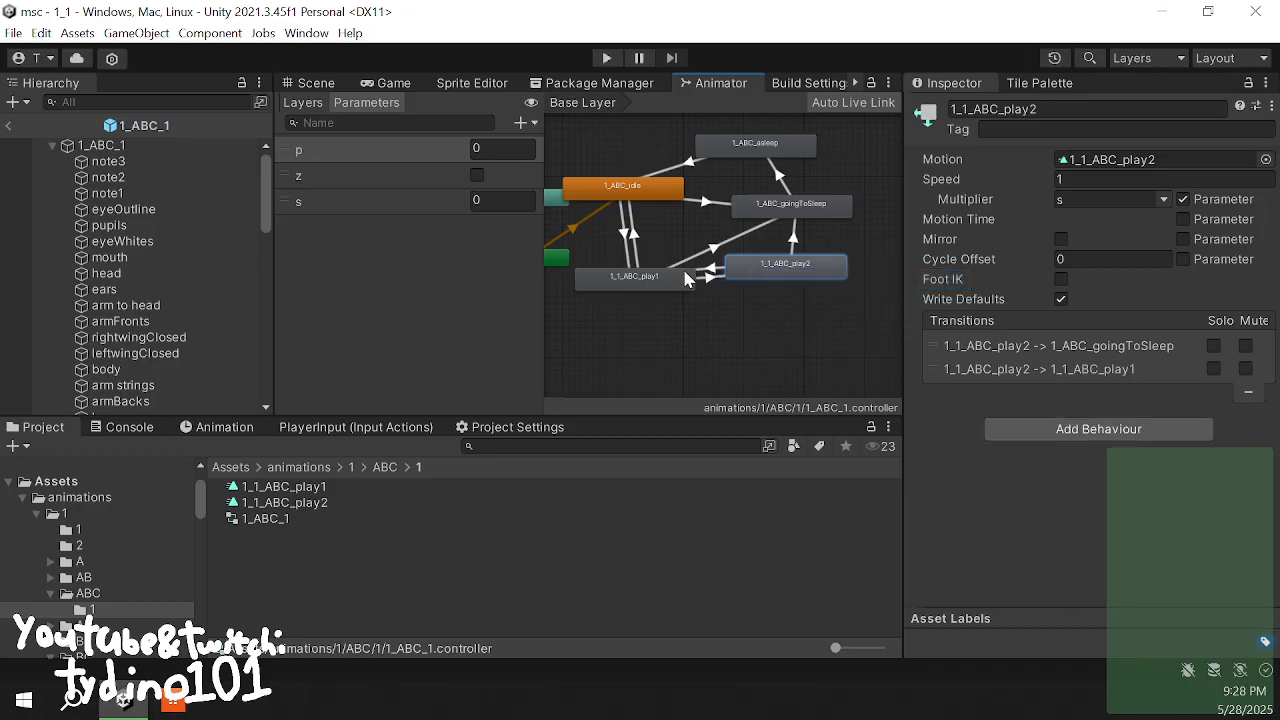
- Add a condition requiring p to equal 2 to the play1-to-play2 transition
click(716, 284)
scroll(1136, 278, down, 5)
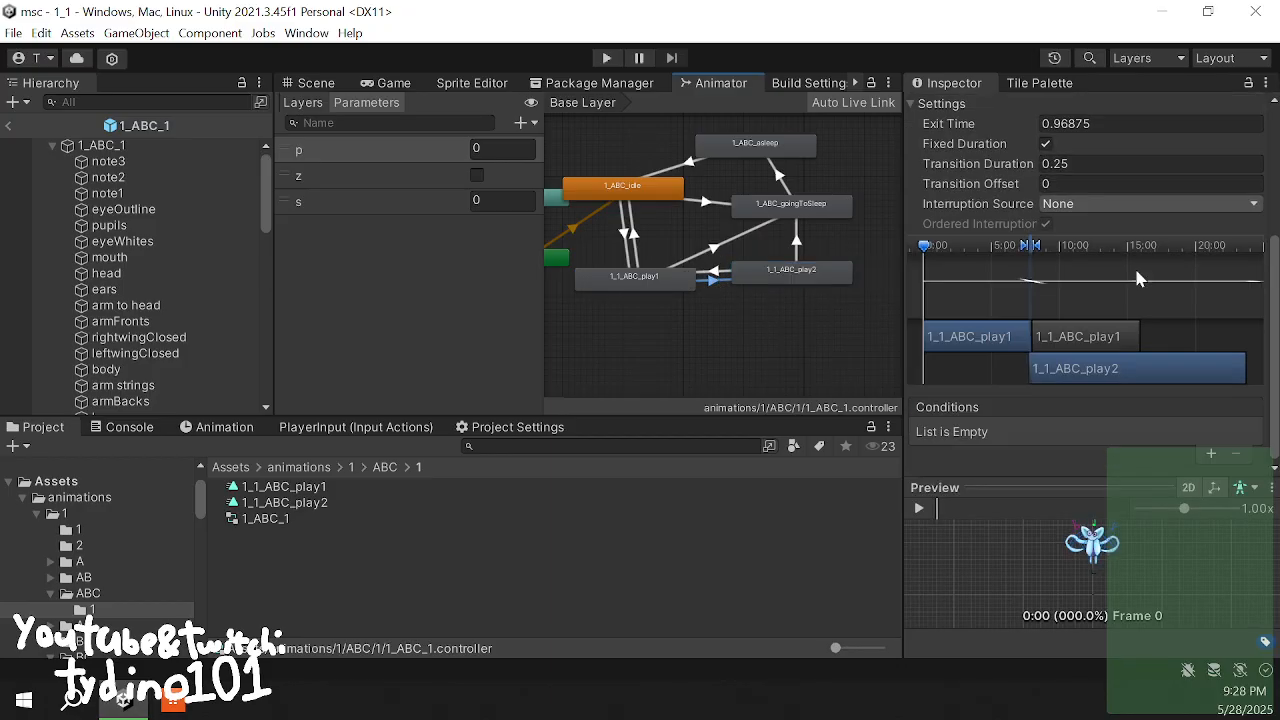
click(1210, 455)
click(1156, 436)
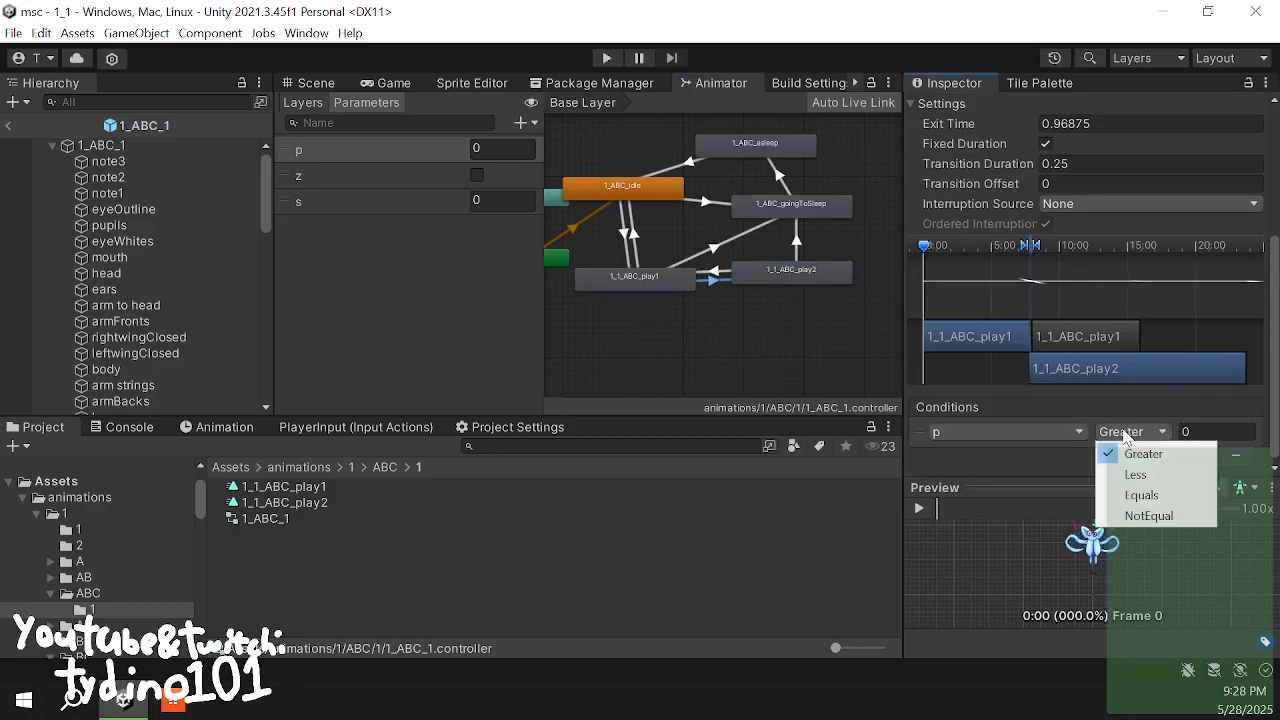
click(1160, 494)
click(1207, 437)
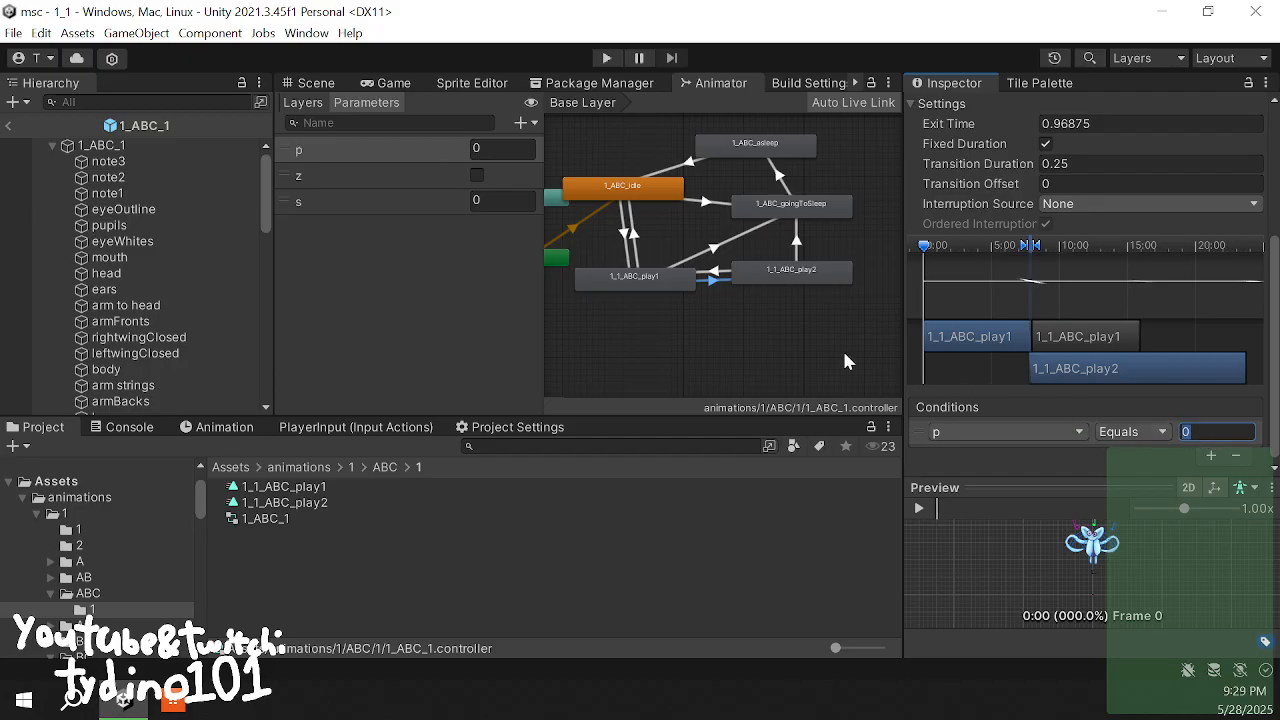
- Add a condition requiring p to equal 1 to the play2-to-play1 transition
click(722, 271)
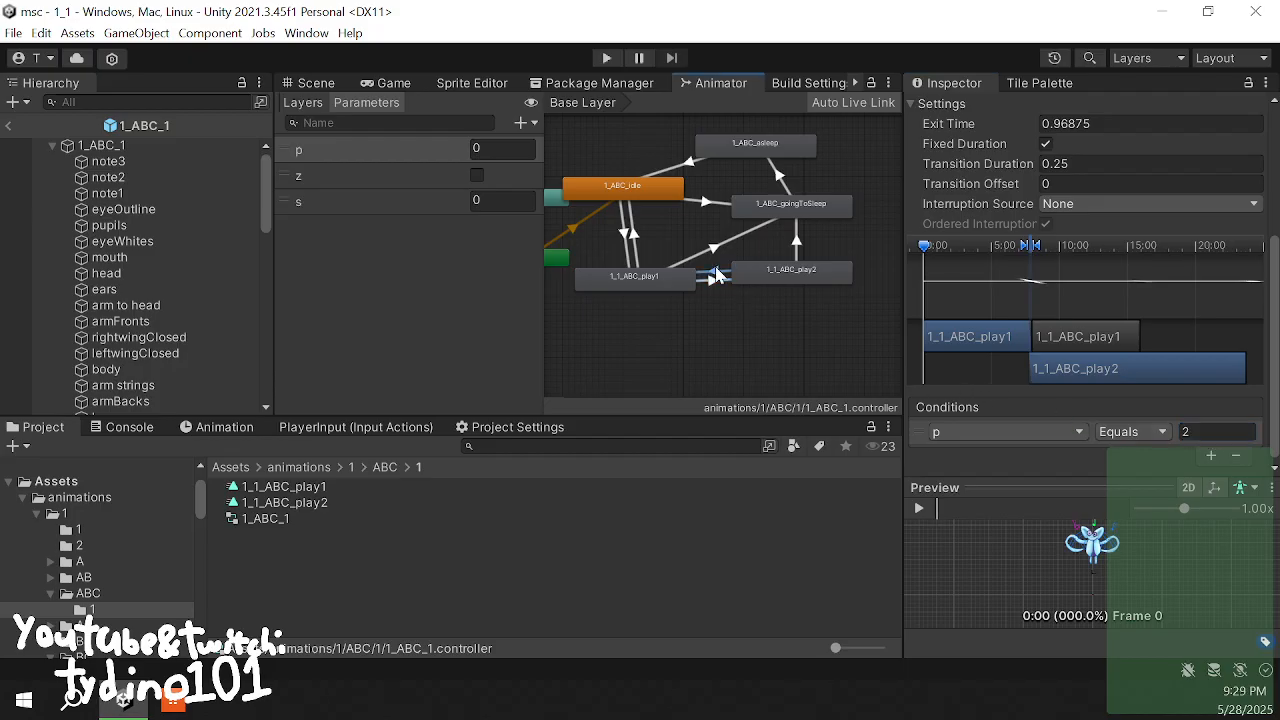
click(1124, 436)
click(1143, 494)
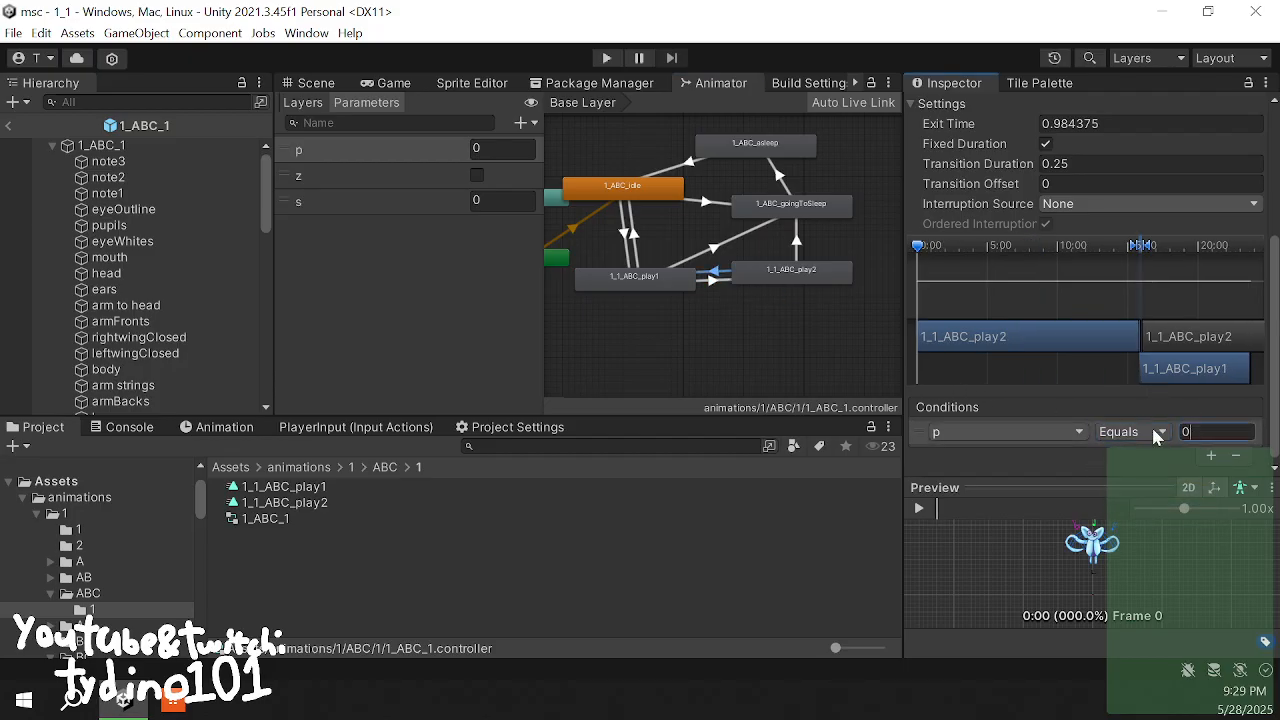
- Disable exit time on the play1-to-play2 transition and set its transition duration to 0
click(710, 275)
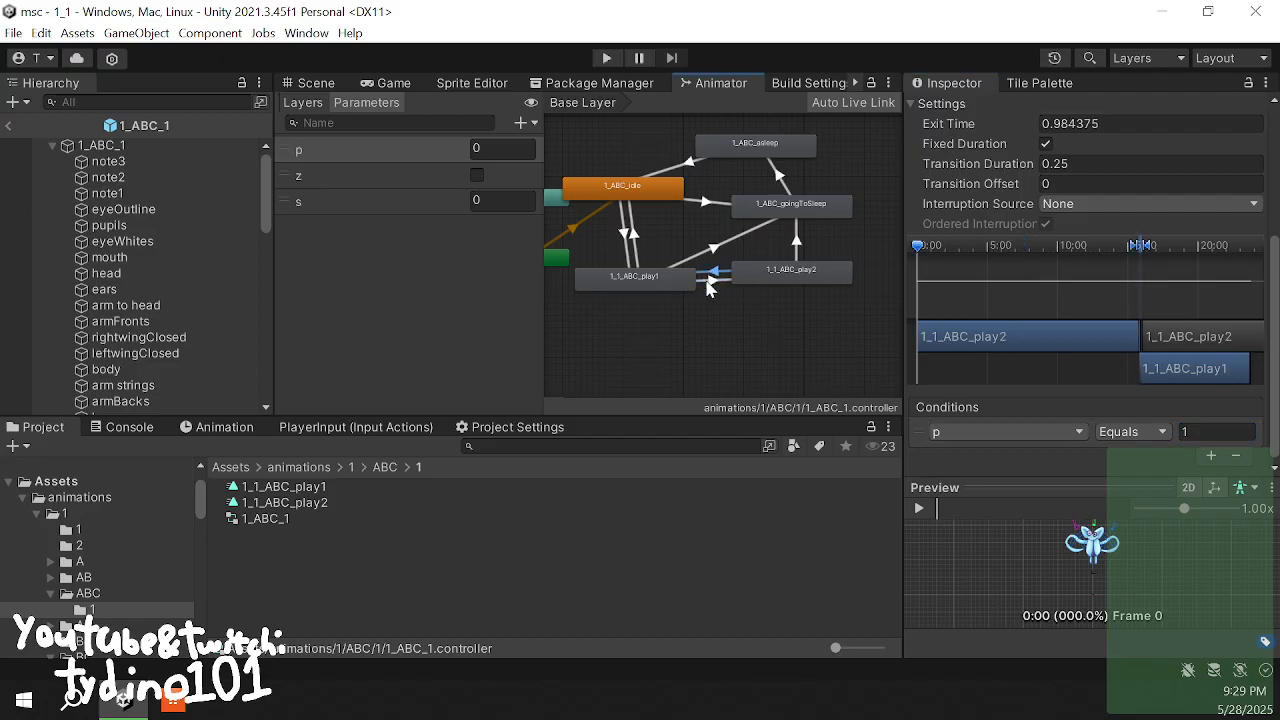
scroll(1058, 155, up, 2)
click(1045, 137)
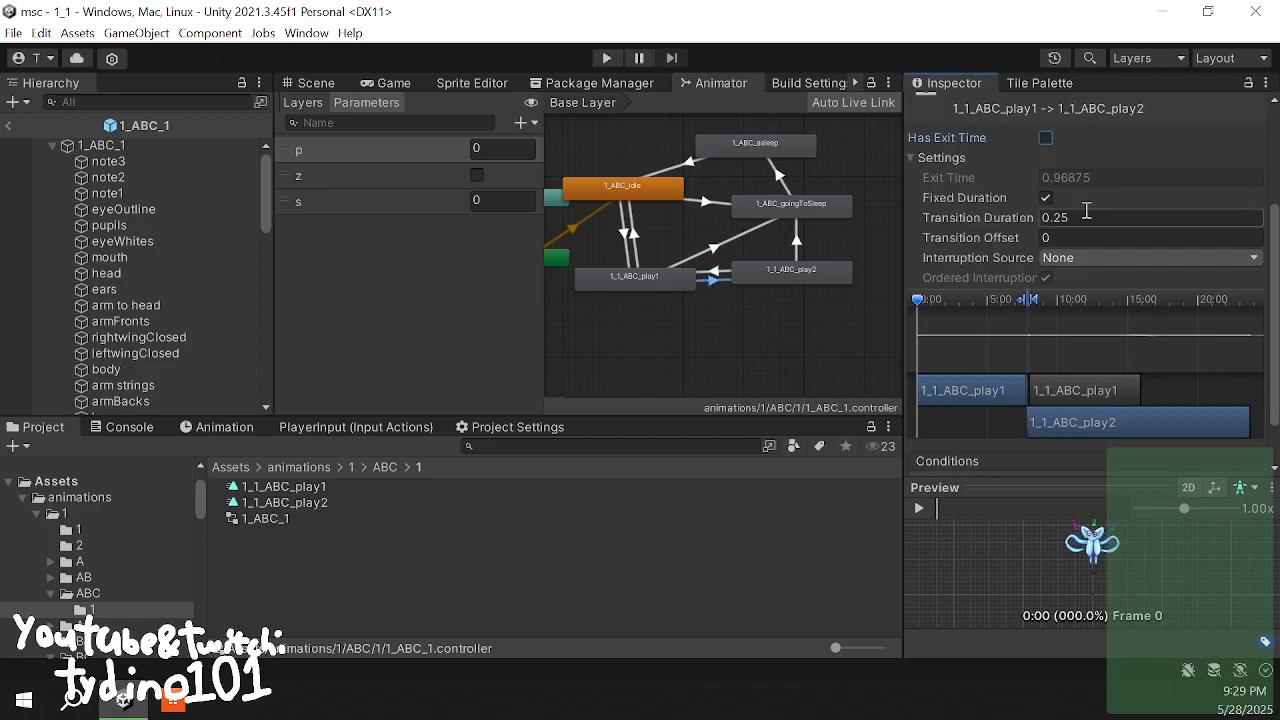
double_click(1086, 217)
text(0)
- Disable exit time on the play2-to-play1 transition and set its transition duration to 0
click(722, 280)
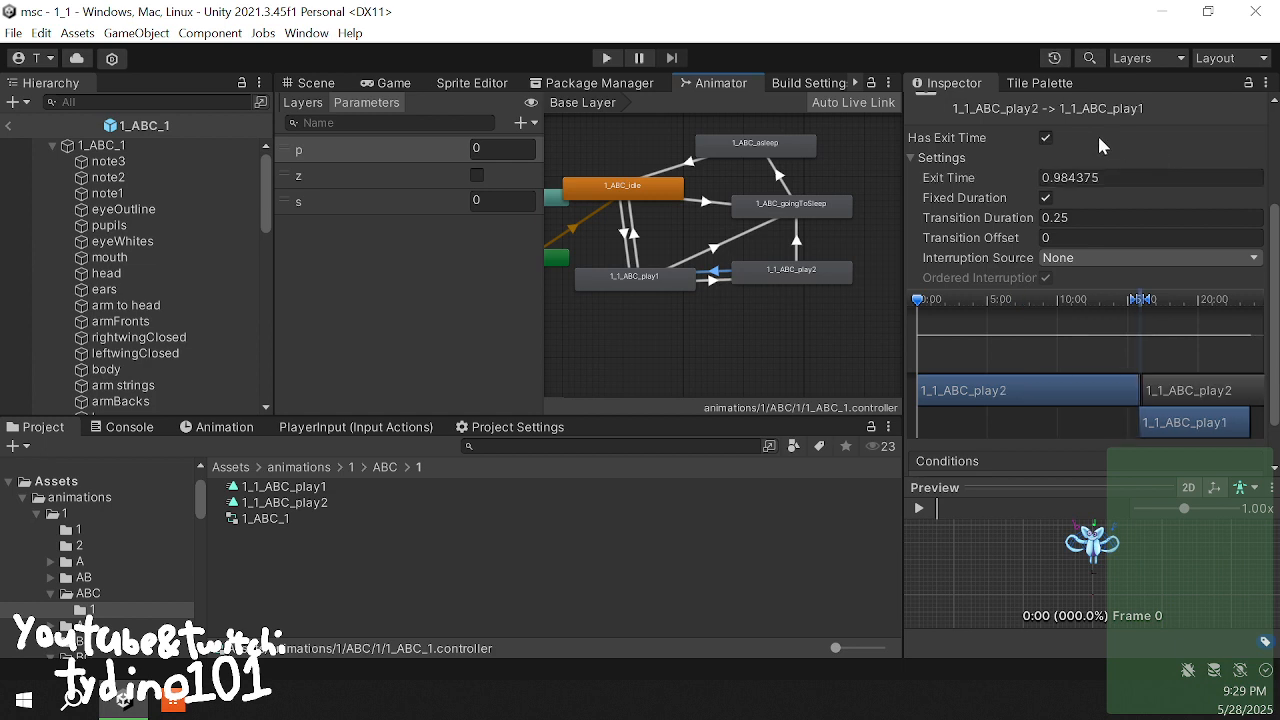
click(1045, 137)
double_click(1088, 215)
text(0)
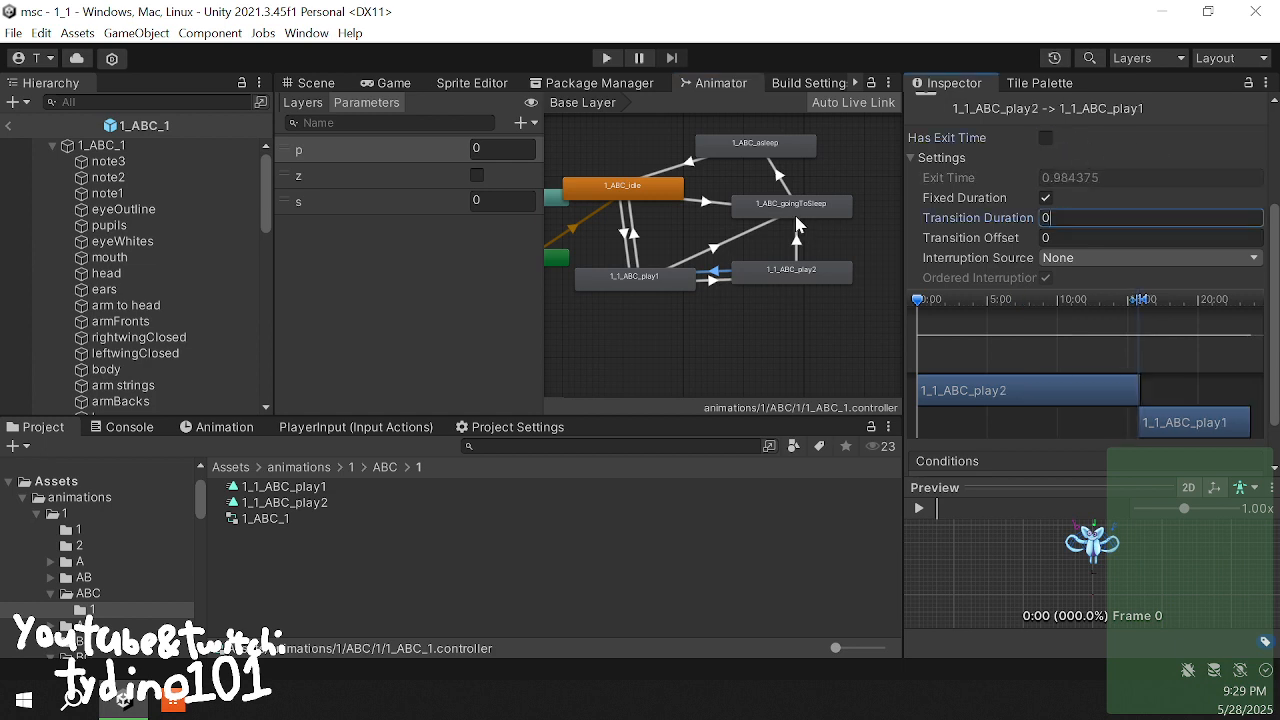
- Move the 1_ABC_goingToSleep state farther from idle, and create transitions in both directions between 1_1_ABC_play2 and 1_ABC_idle
drag(800, 210, 857, 204)
right_click(792, 285)
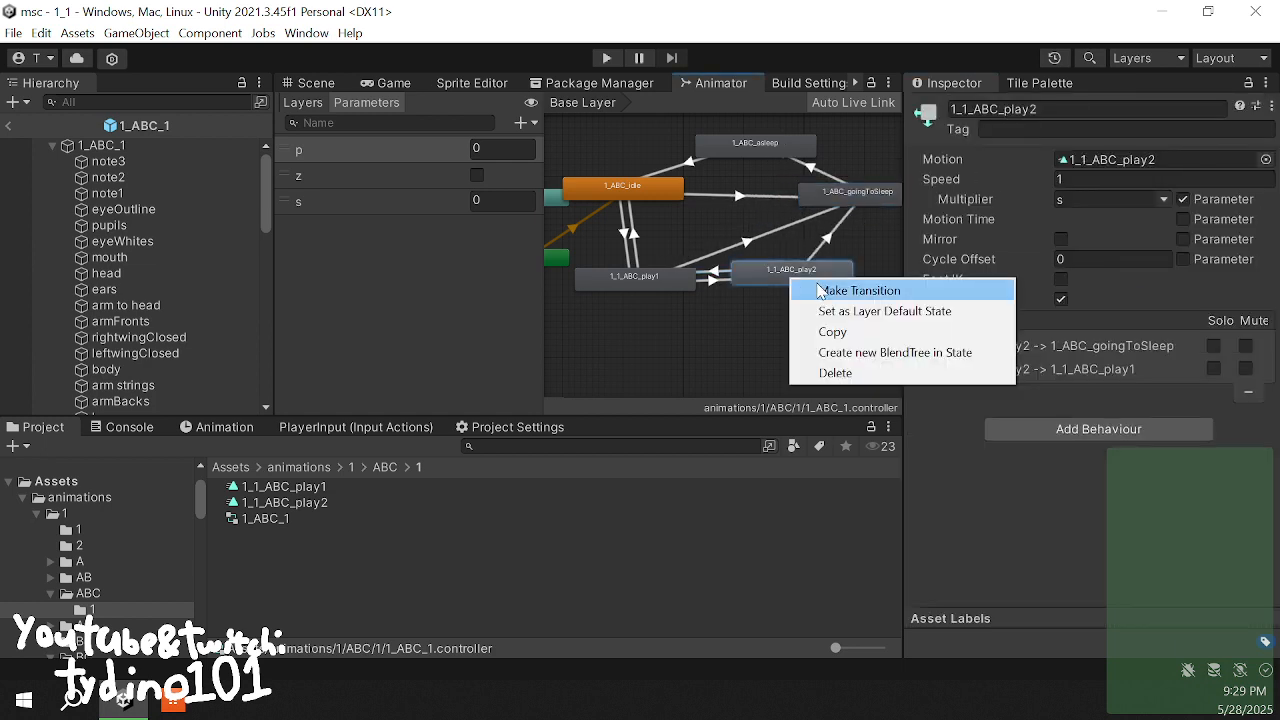
click(805, 283)
click(651, 186)
right_click(655, 187)
click(770, 196)
click(786, 284)
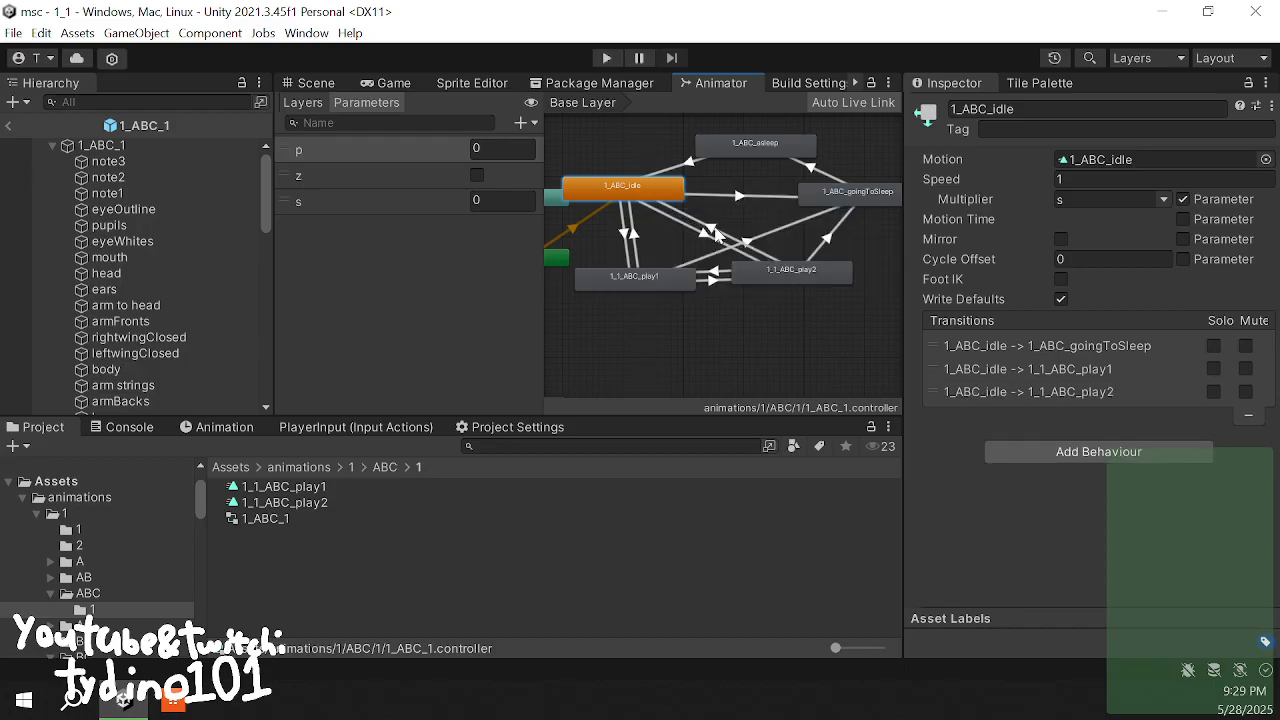
- Add a condition requiring p to equal 0 to the play2-to-idle transition
scroll(1048, 301, down, 5)
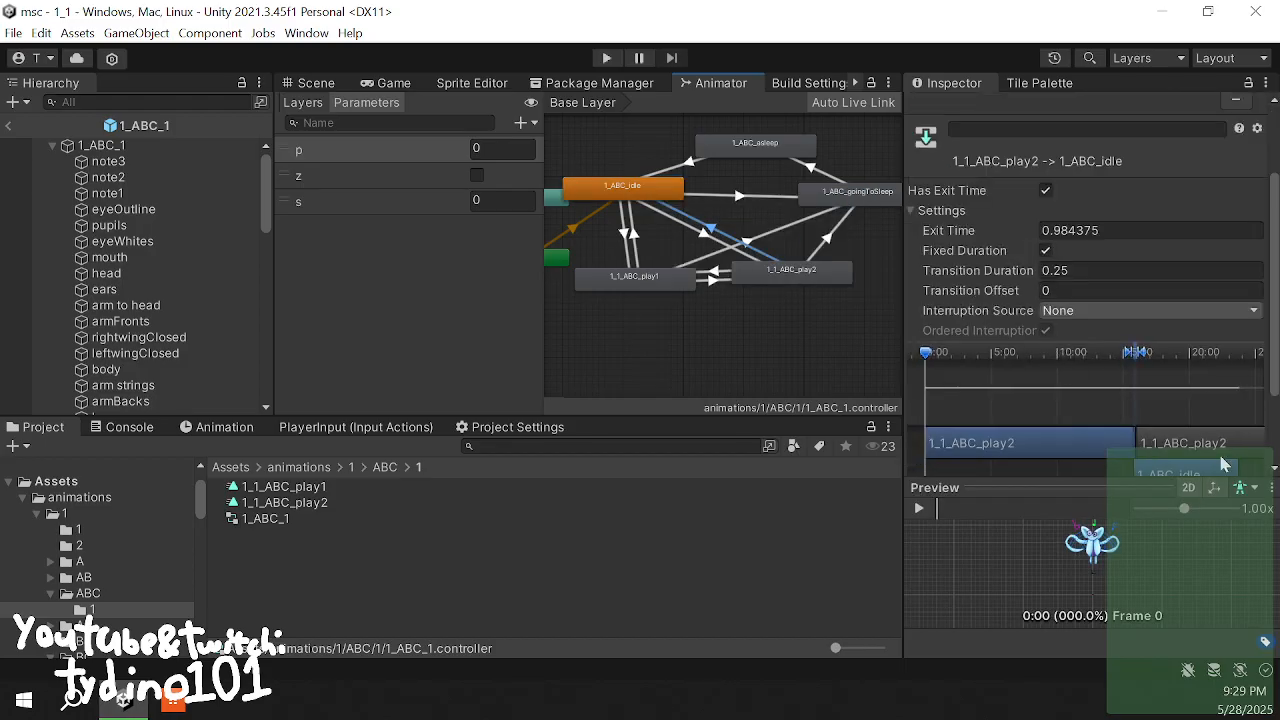
click(1212, 452)
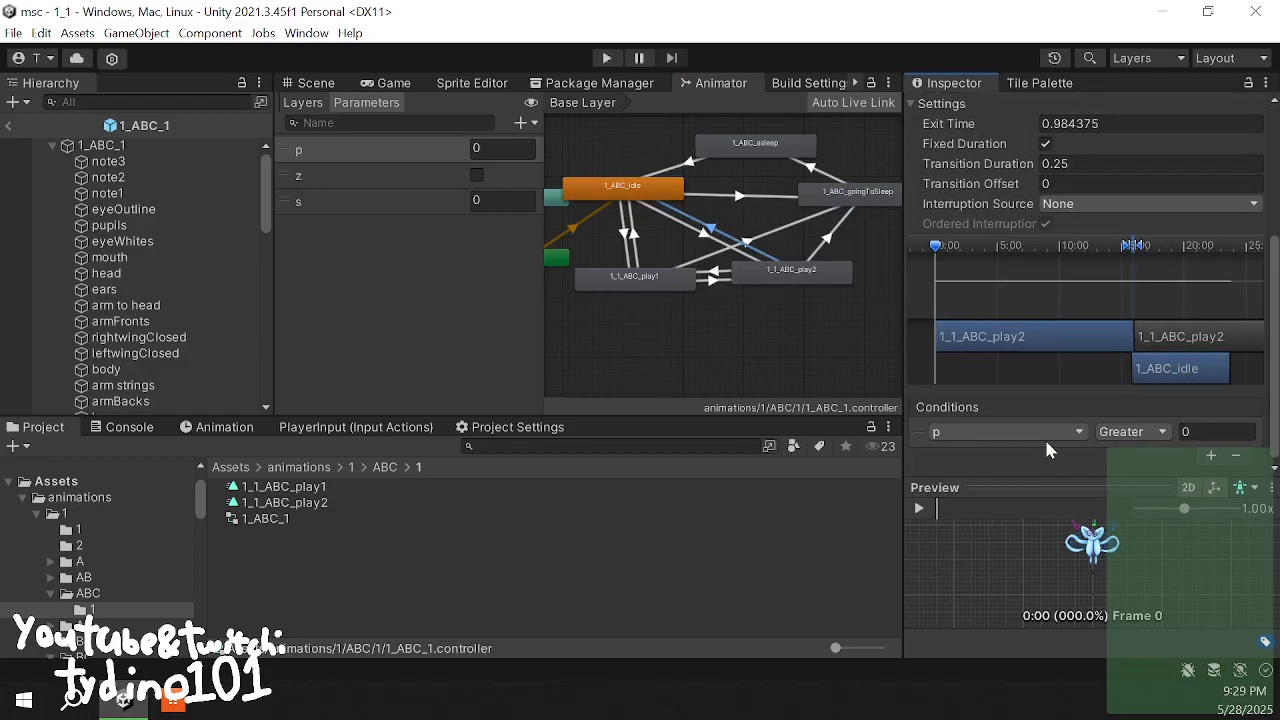
click(1122, 432)
click(1143, 489)
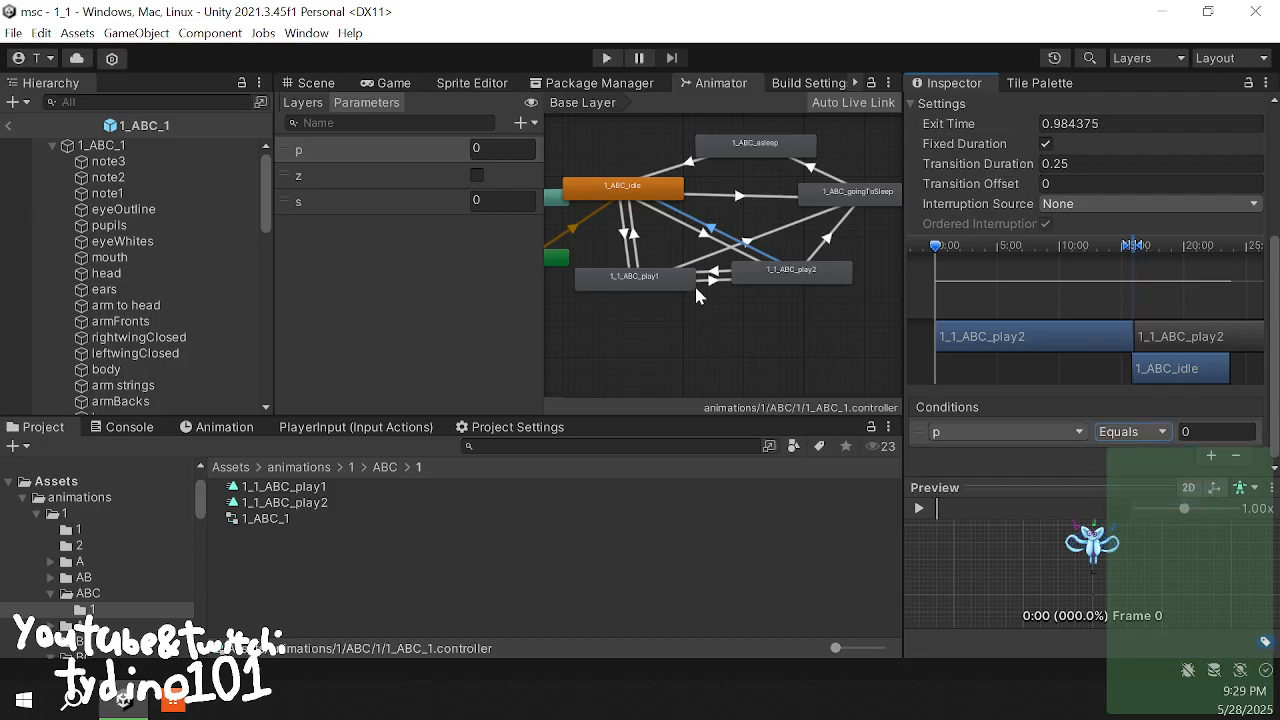
- Add a condition on p with the Equals comparison to the idle-to-play2 transition
click(703, 231)
click(1211, 453)
click(1132, 432)
click(1143, 490)
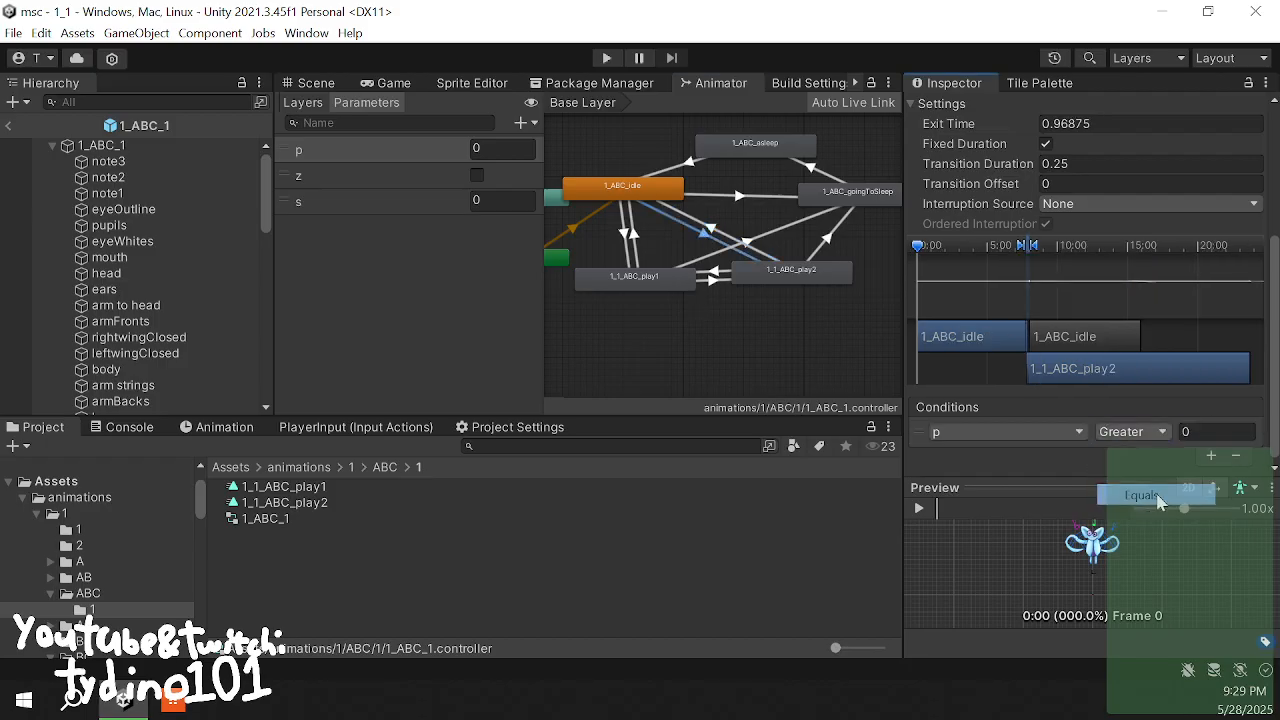
click(1215, 427)
- Disable exit time on the idle-to-play2 transition and set its transition duration to 0
scroll(1102, 256, up, 3)
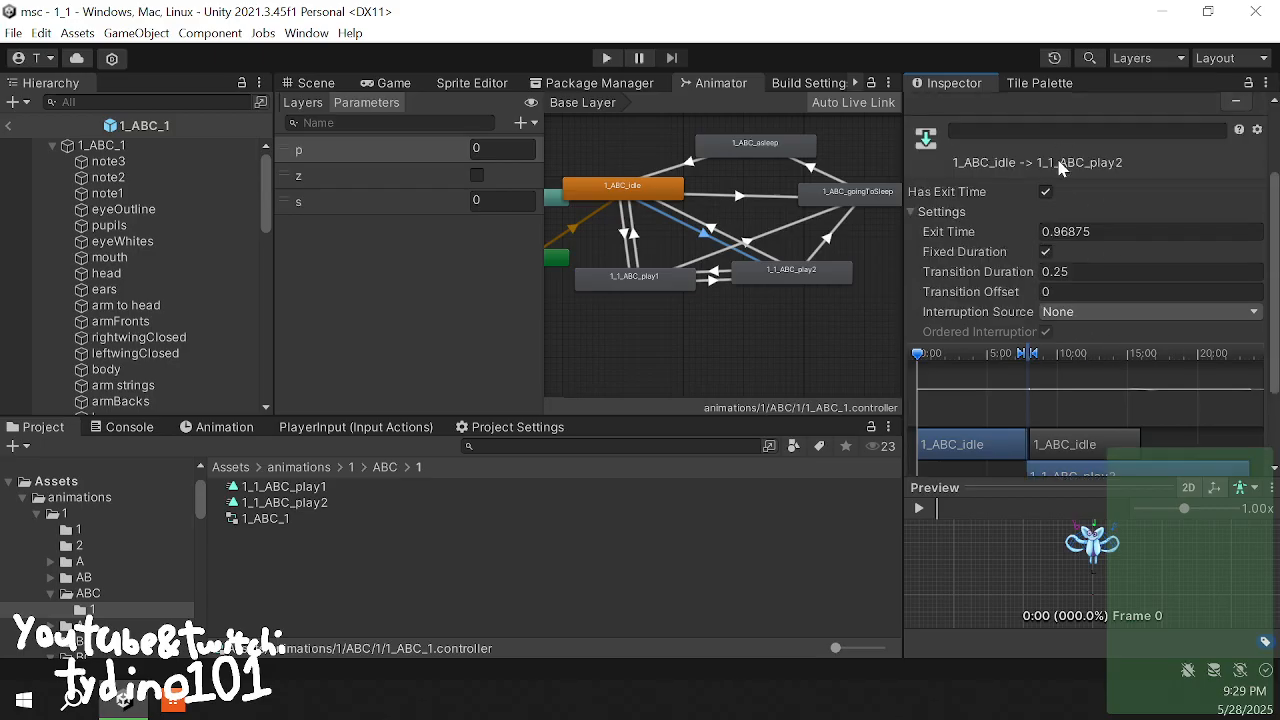
click(1045, 192)
click(1082, 270)
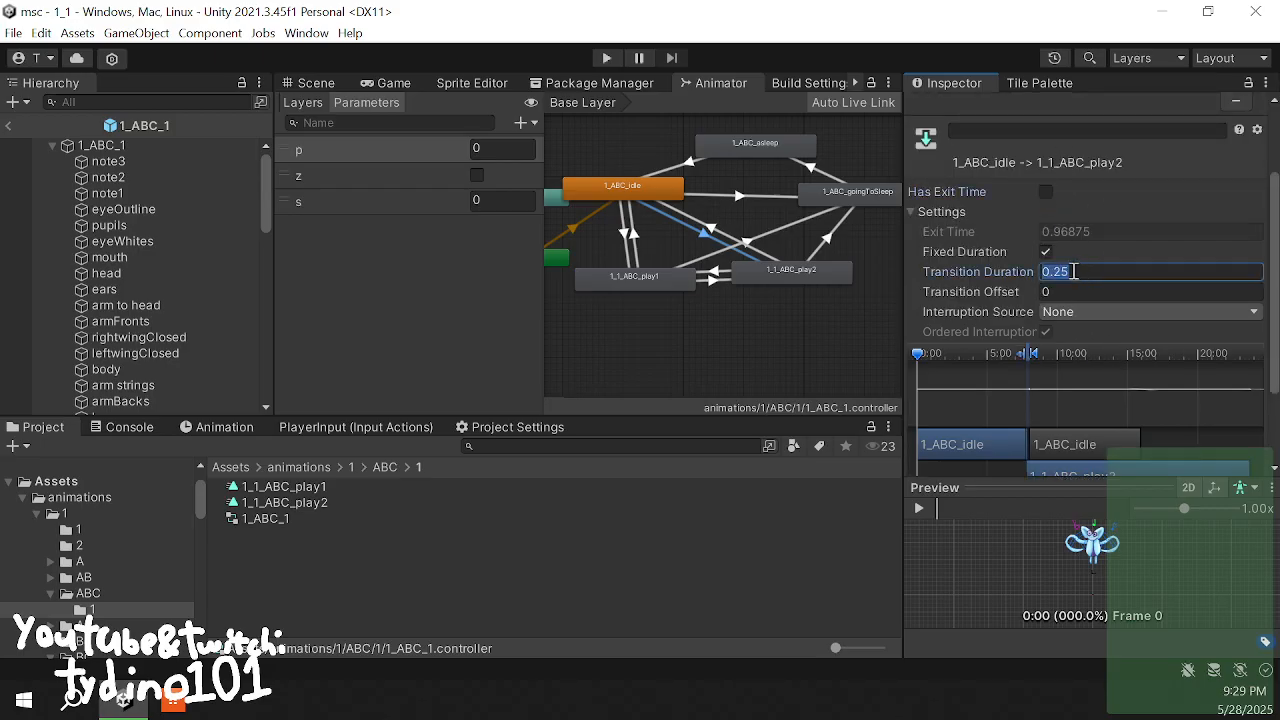
text(0)
key(Return)
- Disable exit time on the play2-to-idle transition and set its transition duration to 0
click(712, 231)
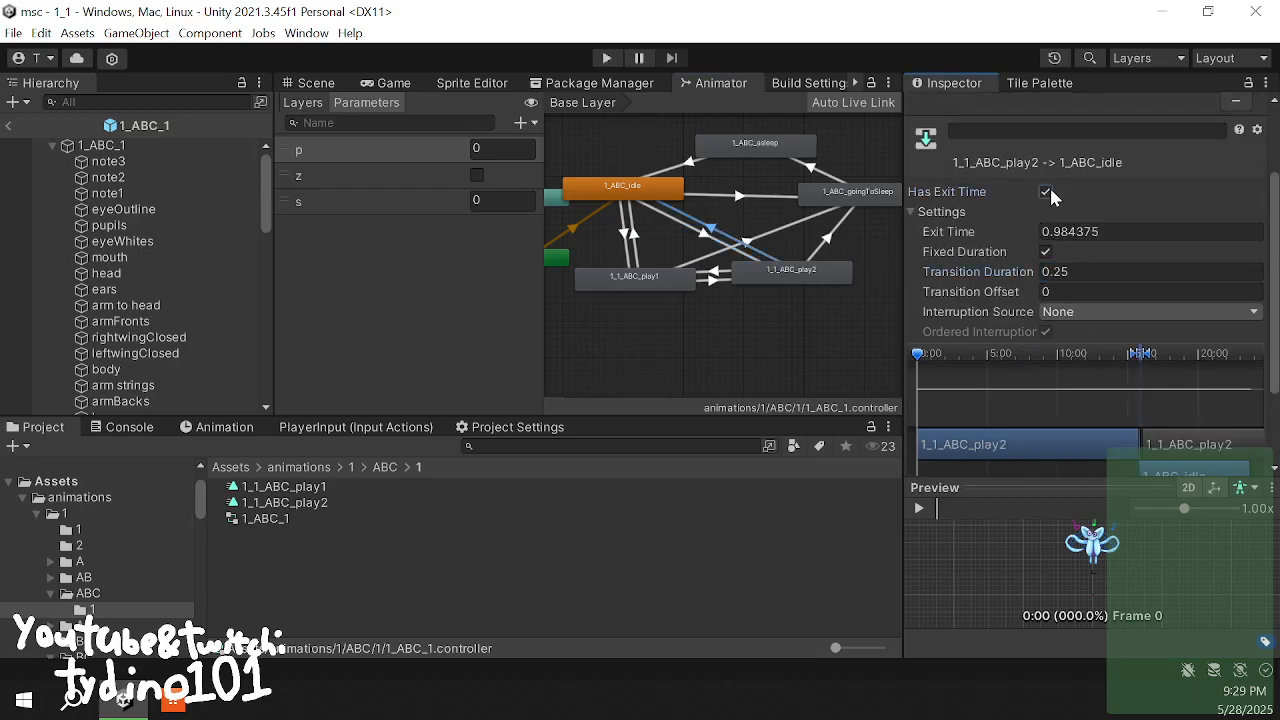
click(1098, 268)
text(0)
key(Return)
- Review the settings and conditions of the transitions between the idle, play1, play2, goingToSleep and asleep states
scroll(1098, 268, down, 3)
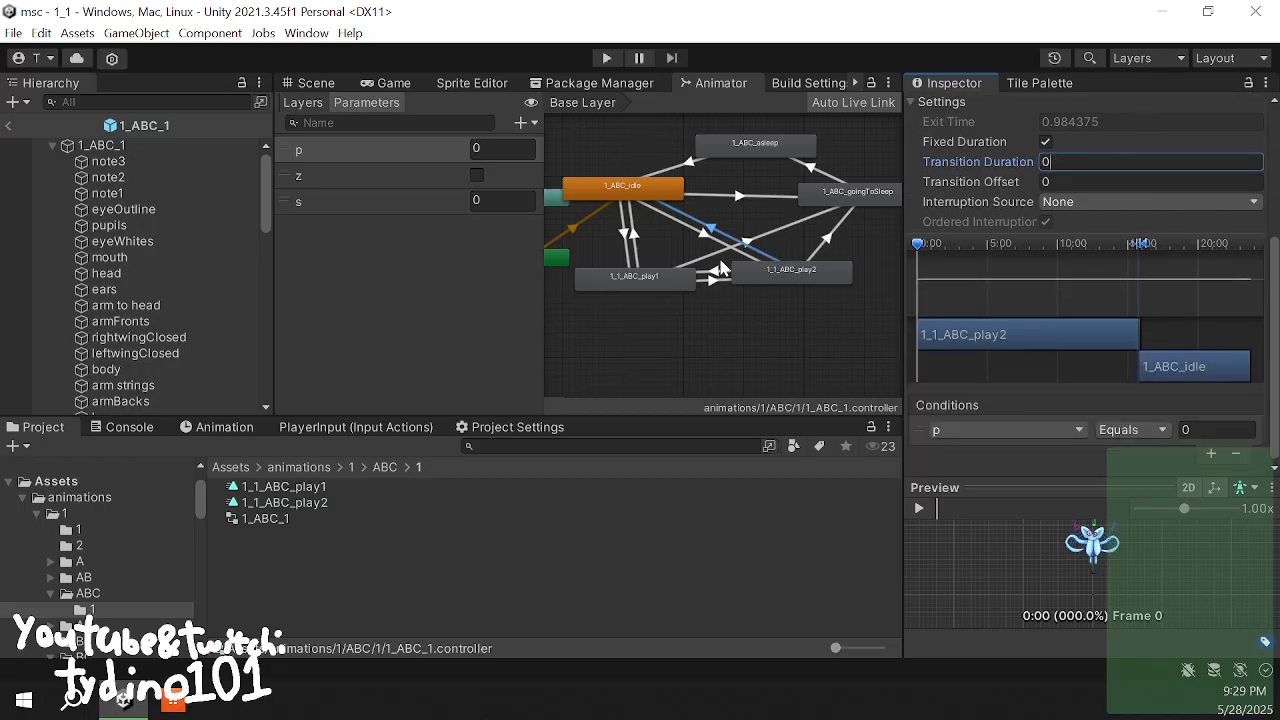
click(712, 231)
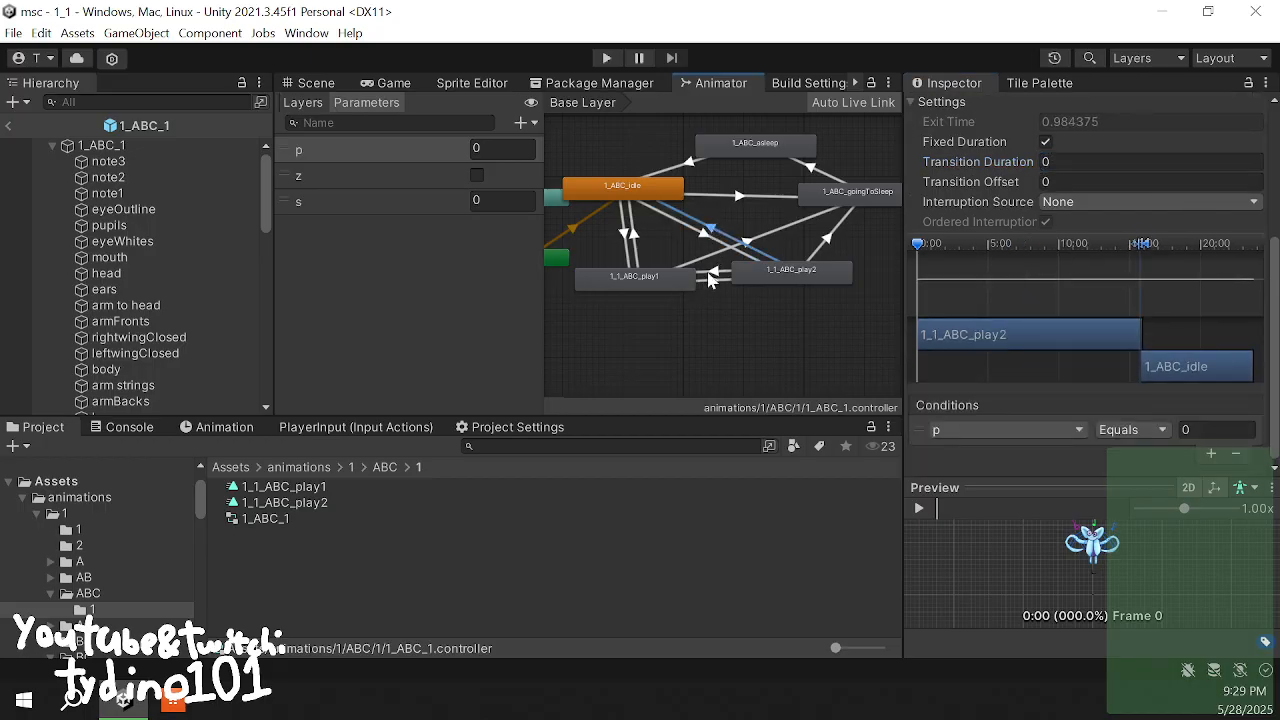
click(712, 279)
click(643, 228)
click(626, 233)
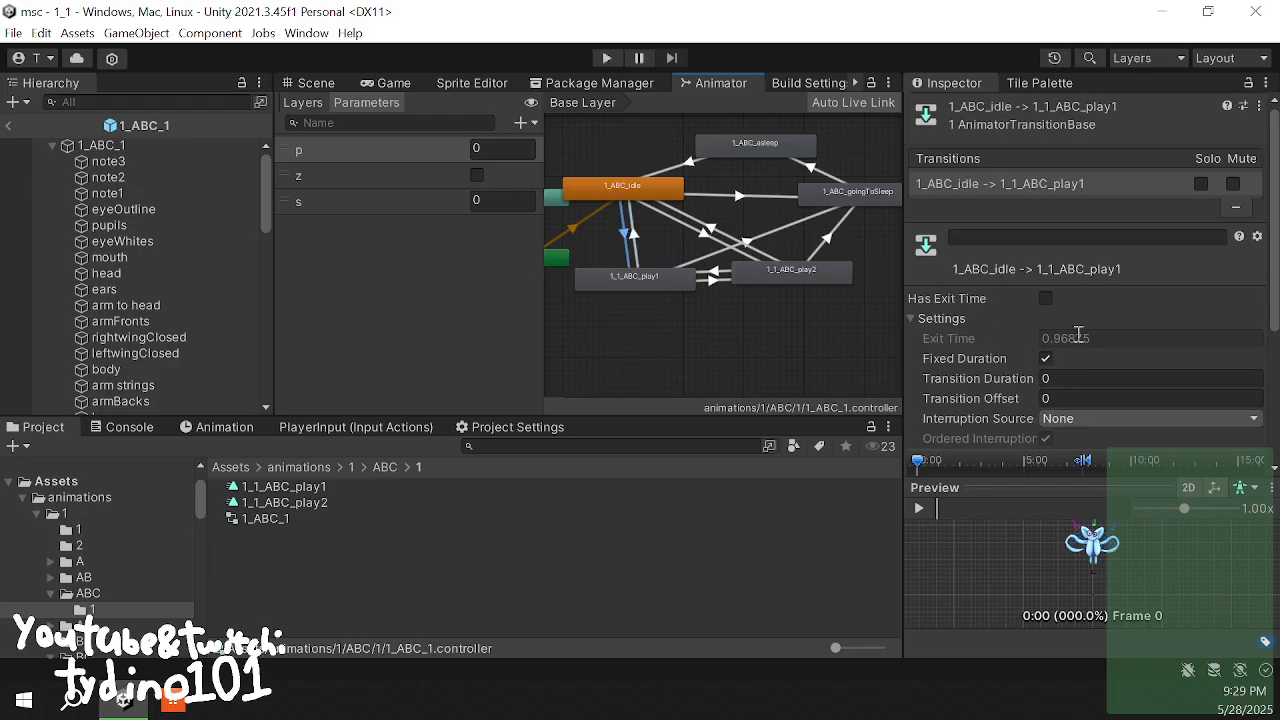
scroll(1016, 379, down, 5)
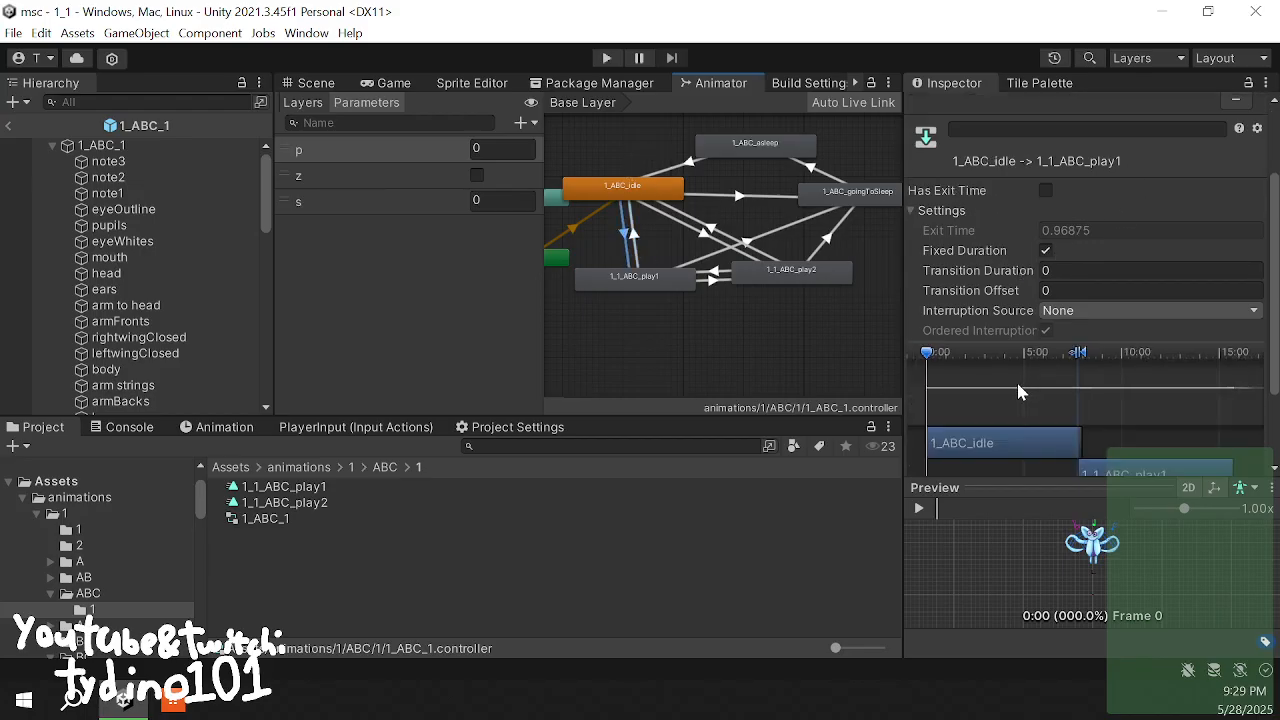
click(634, 233)
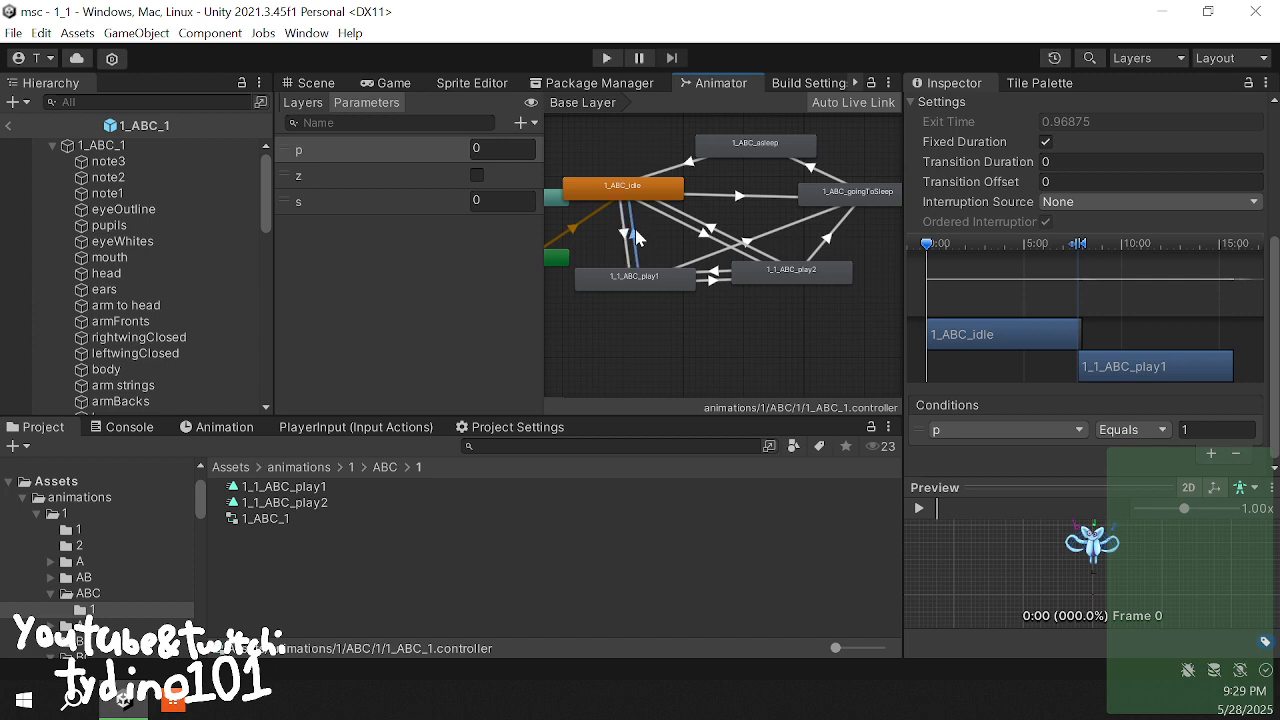
click(766, 238)
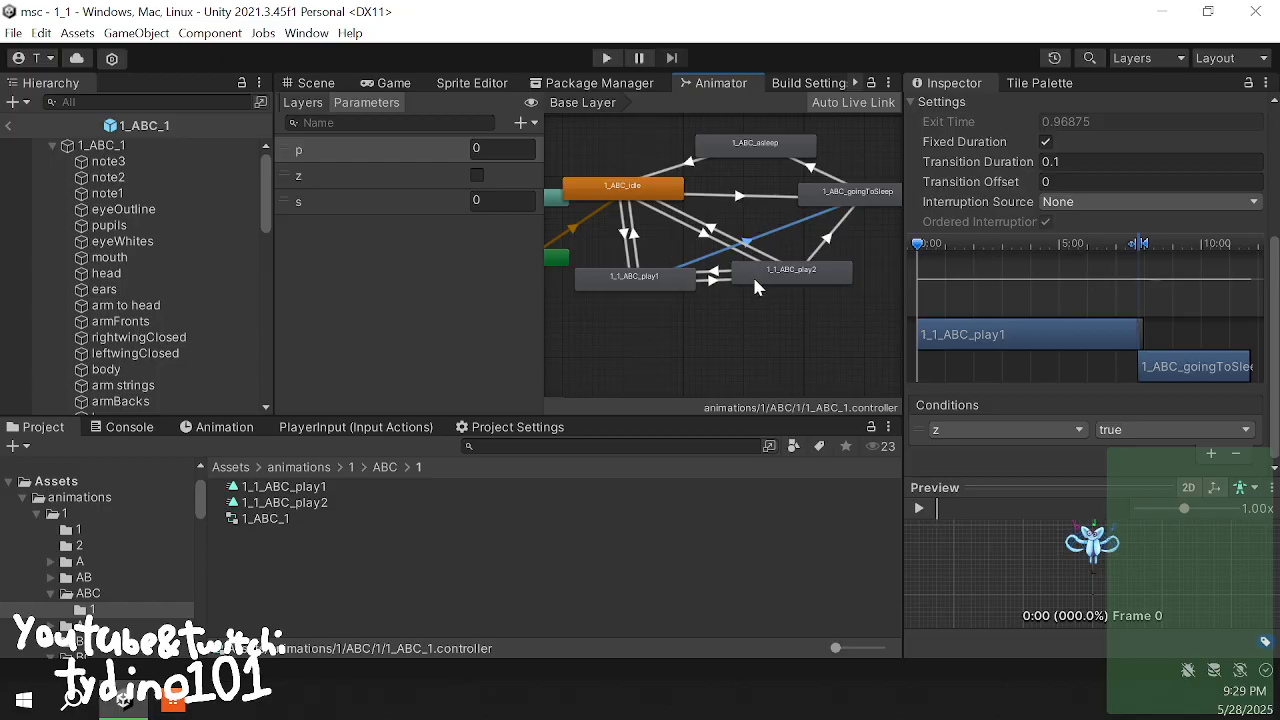
click(811, 167)
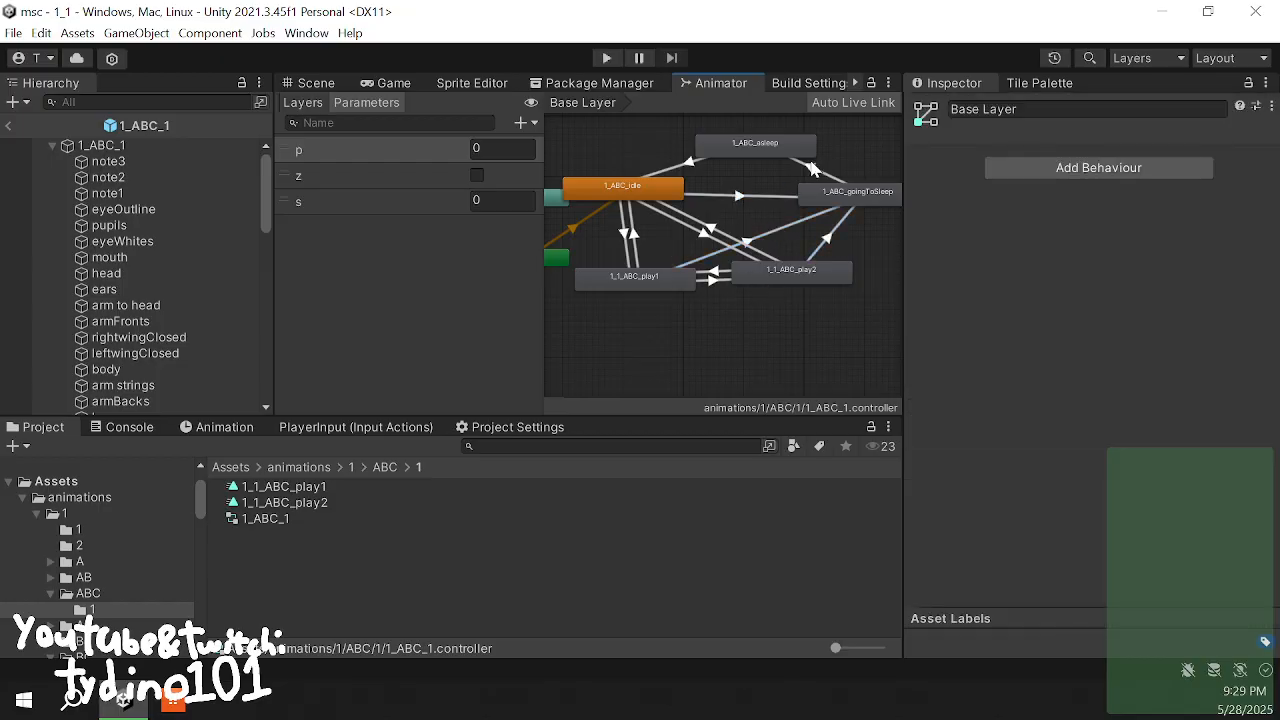
click(811, 167)
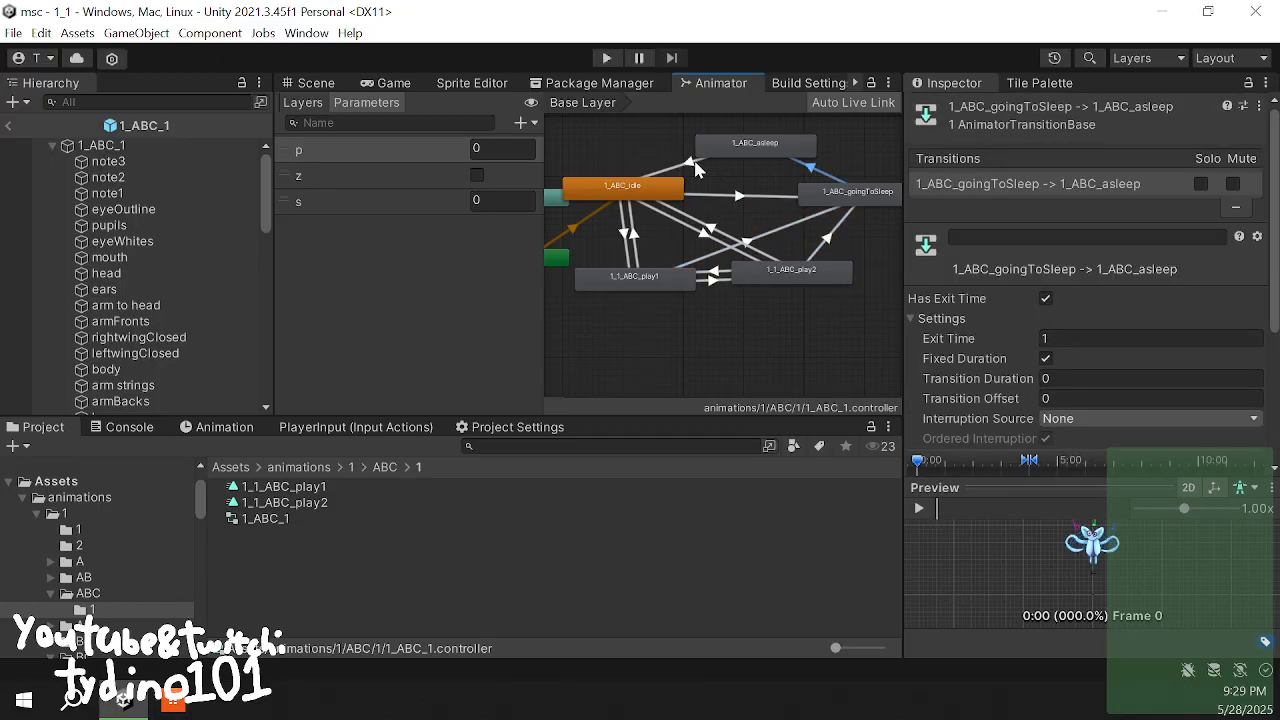
click(690, 163)
click(642, 157)
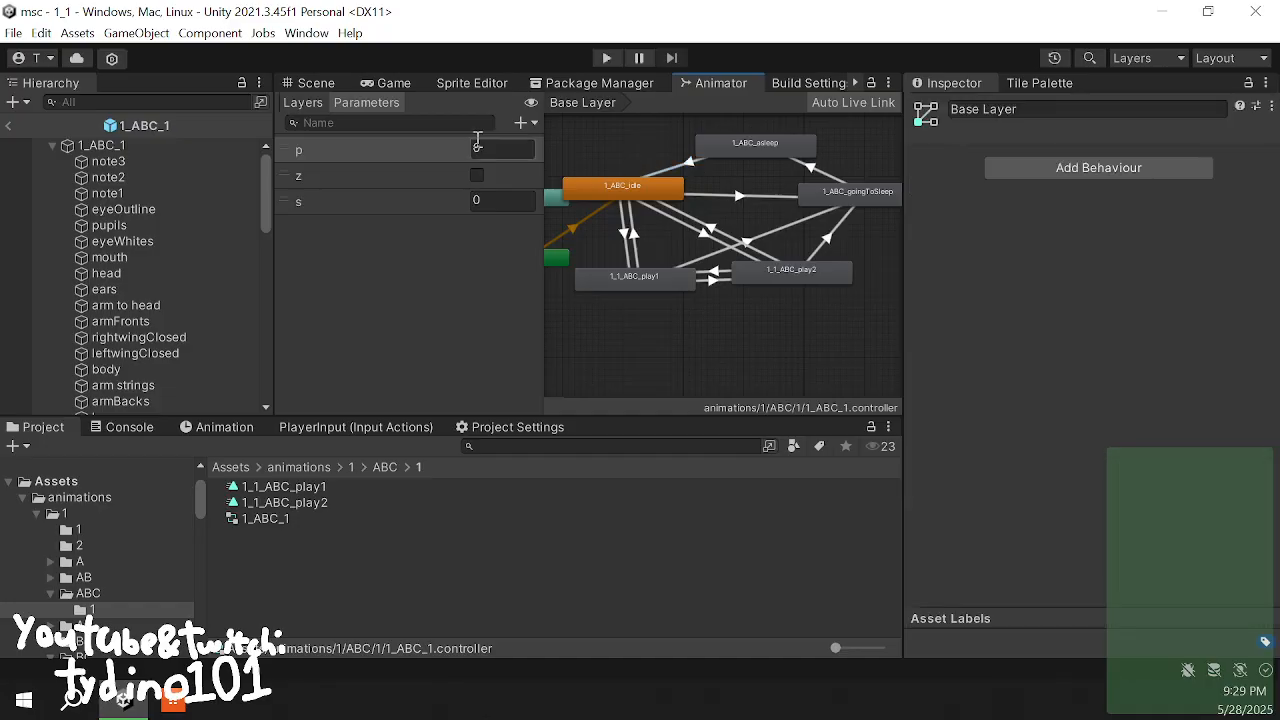
- Return to the Scene view and assign 1_ABC_1 as the Animator reference of the 1_ABC_1 object's script
click(312, 88)
middle_drag(416, 223, 444, 231)
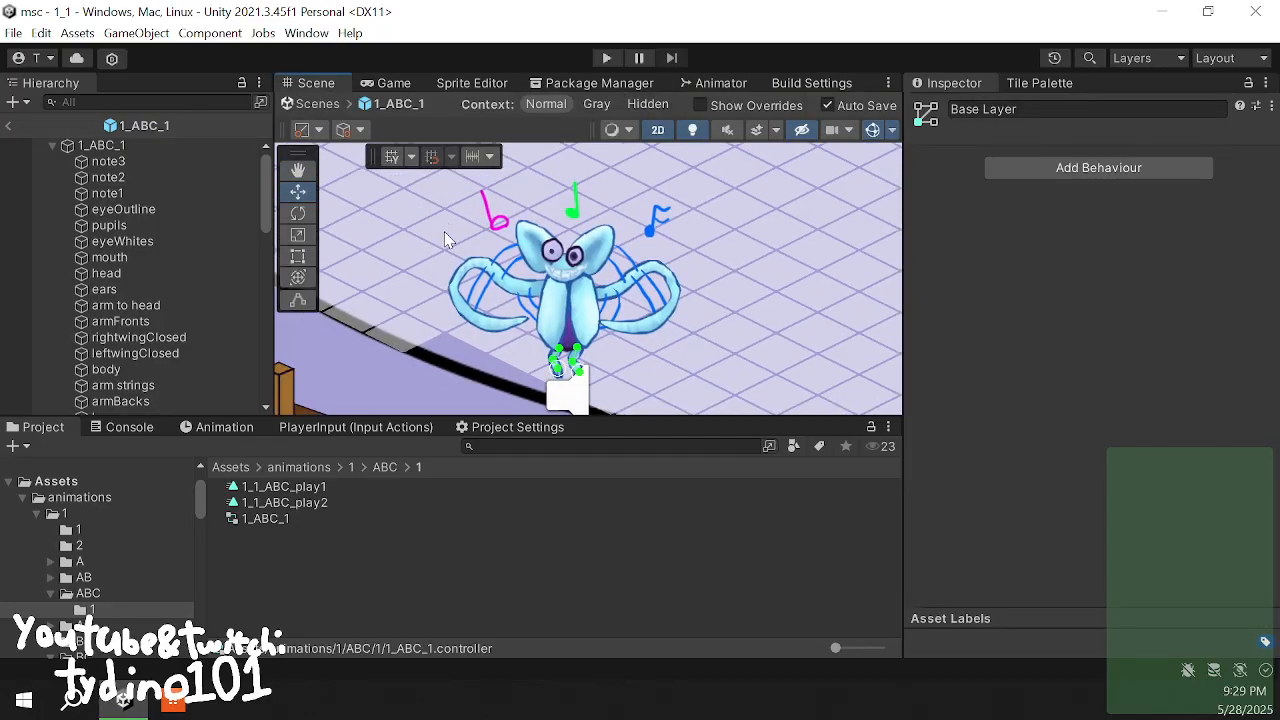
click(129, 427)
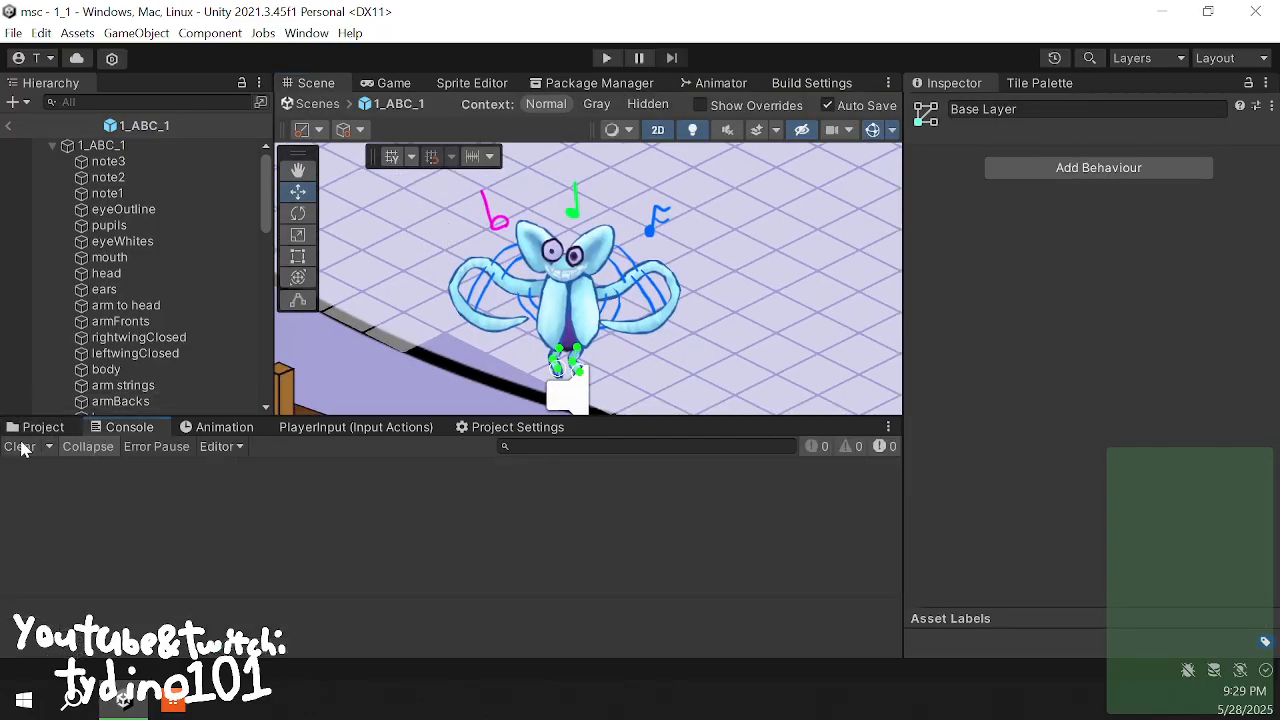
click(105, 146)
scroll(1066, 420, down, 12)
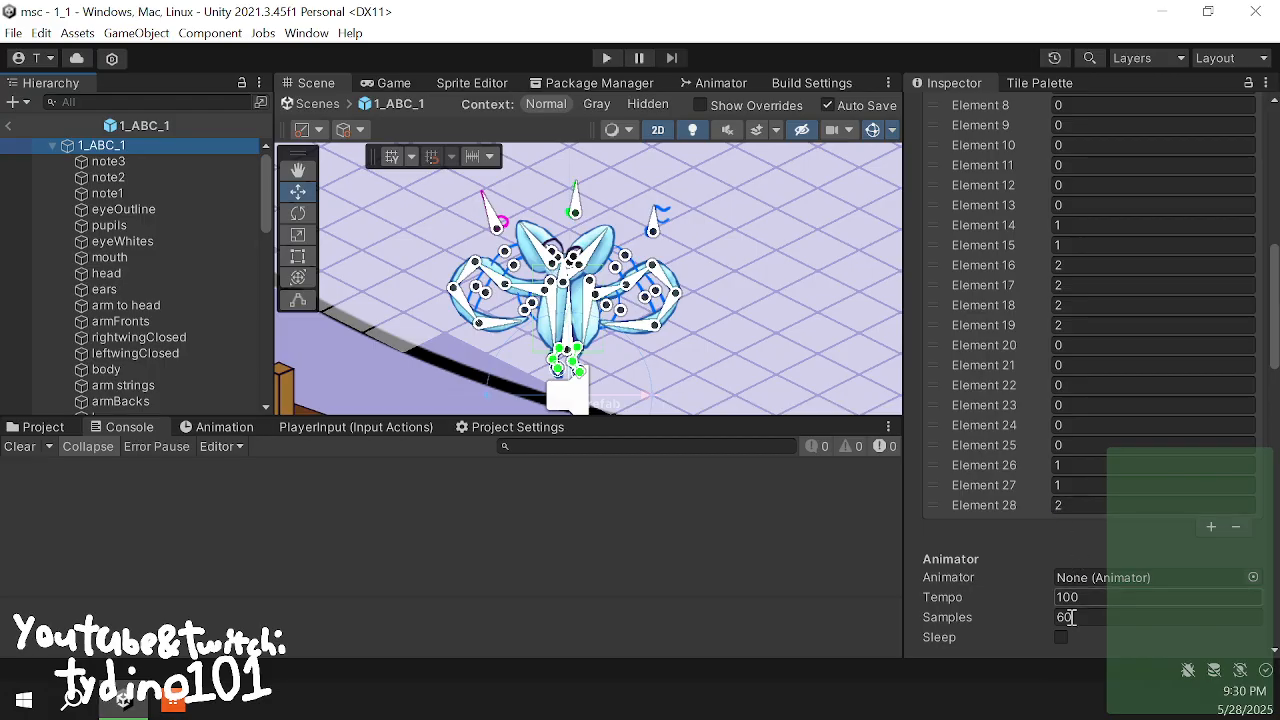
scroll(1070, 620, down, 3)
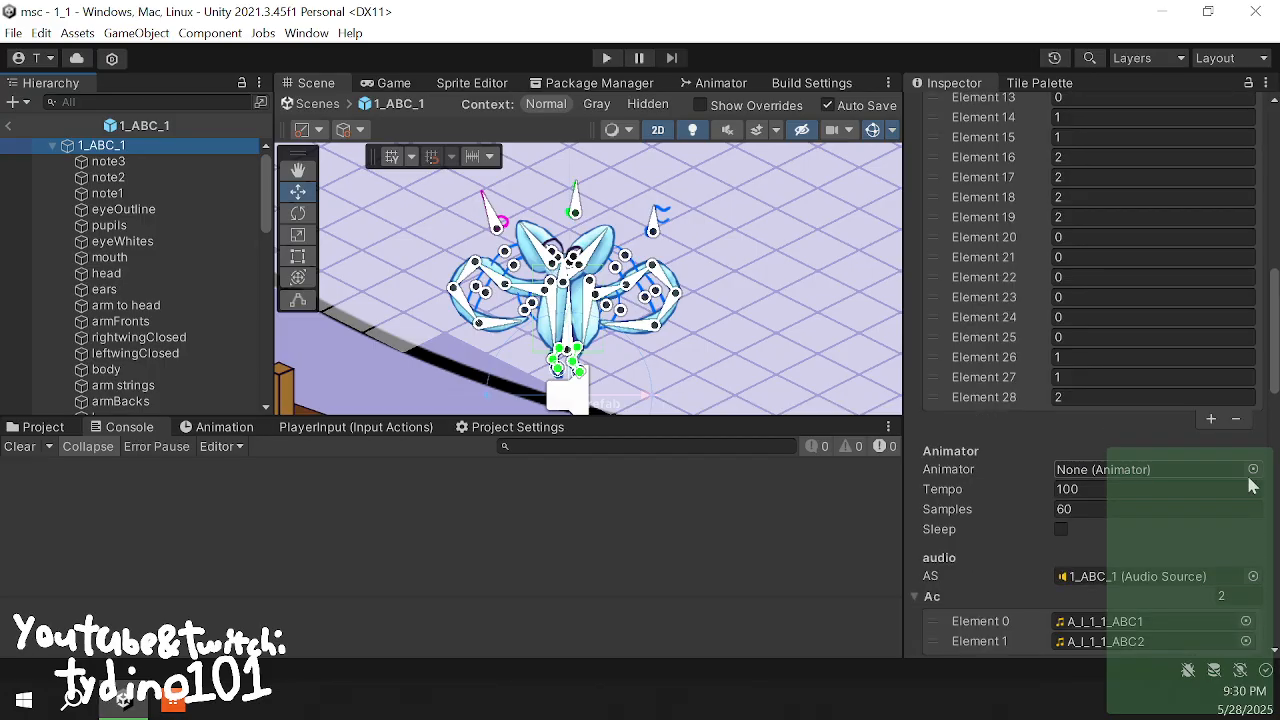
click(1253, 470)
click(1122, 350)
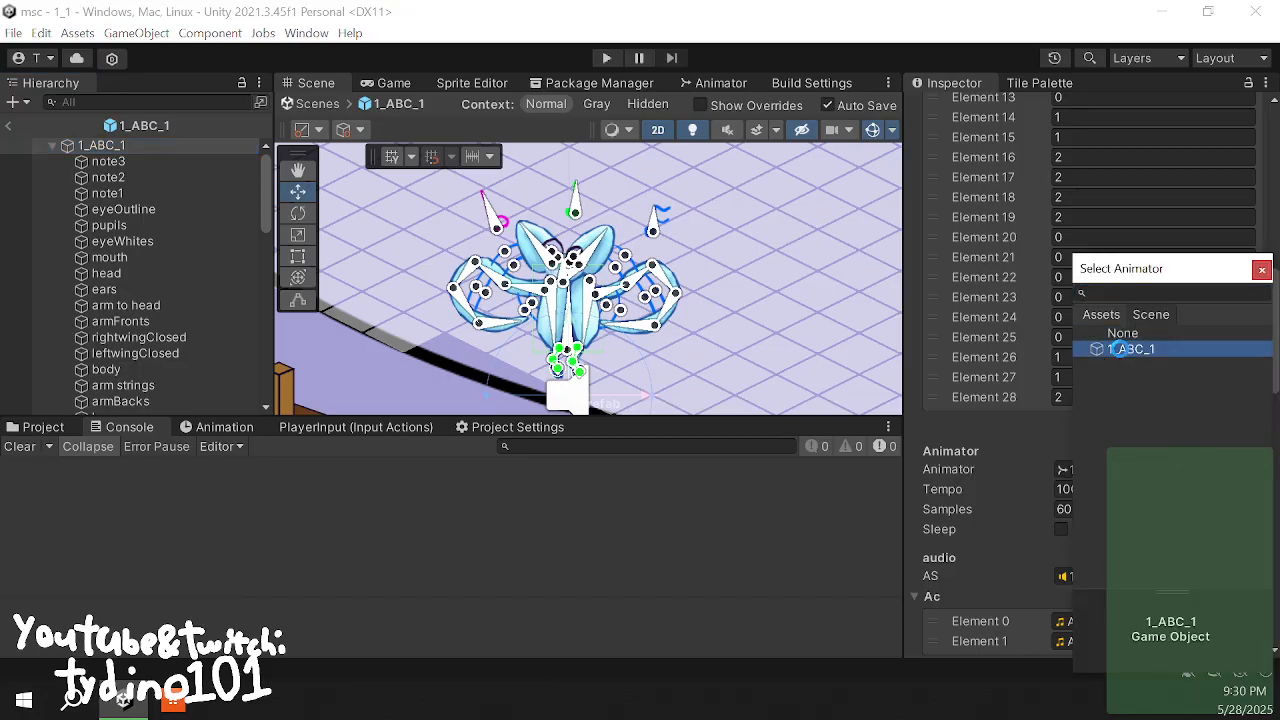
- Confirm 1_ABC_1 as the Animator reference in the prefab's script
double_click(1123, 352)
scroll(1038, 415, down, 3)
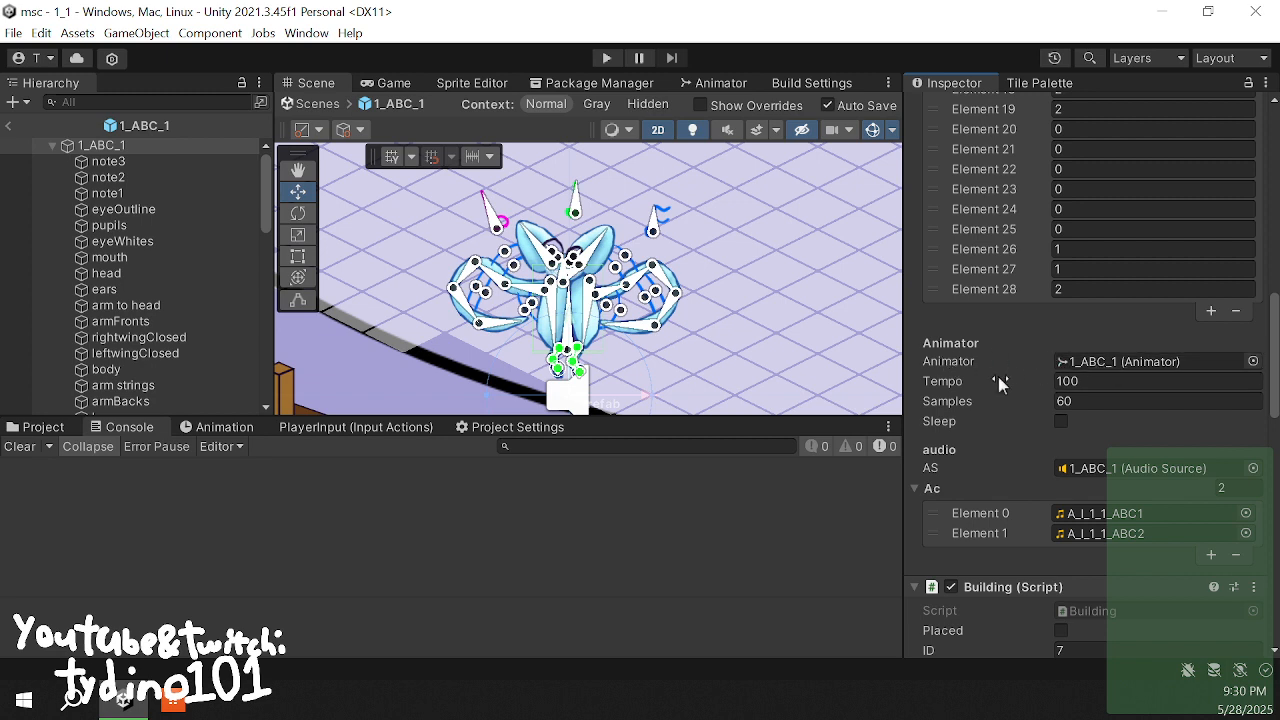
- Open the 1_ABC_asleep clip in the Animation window and scrub through its first second to examine the sleeping pose
click(193, 430)
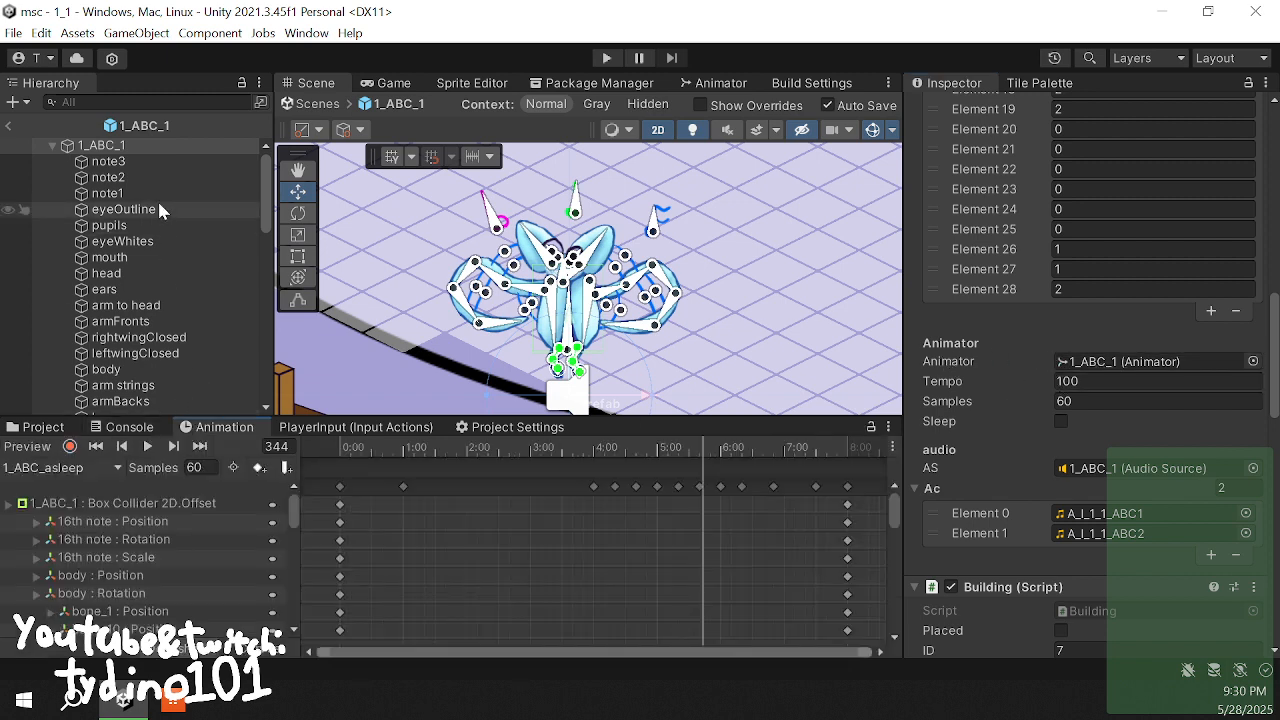
click(888, 428)
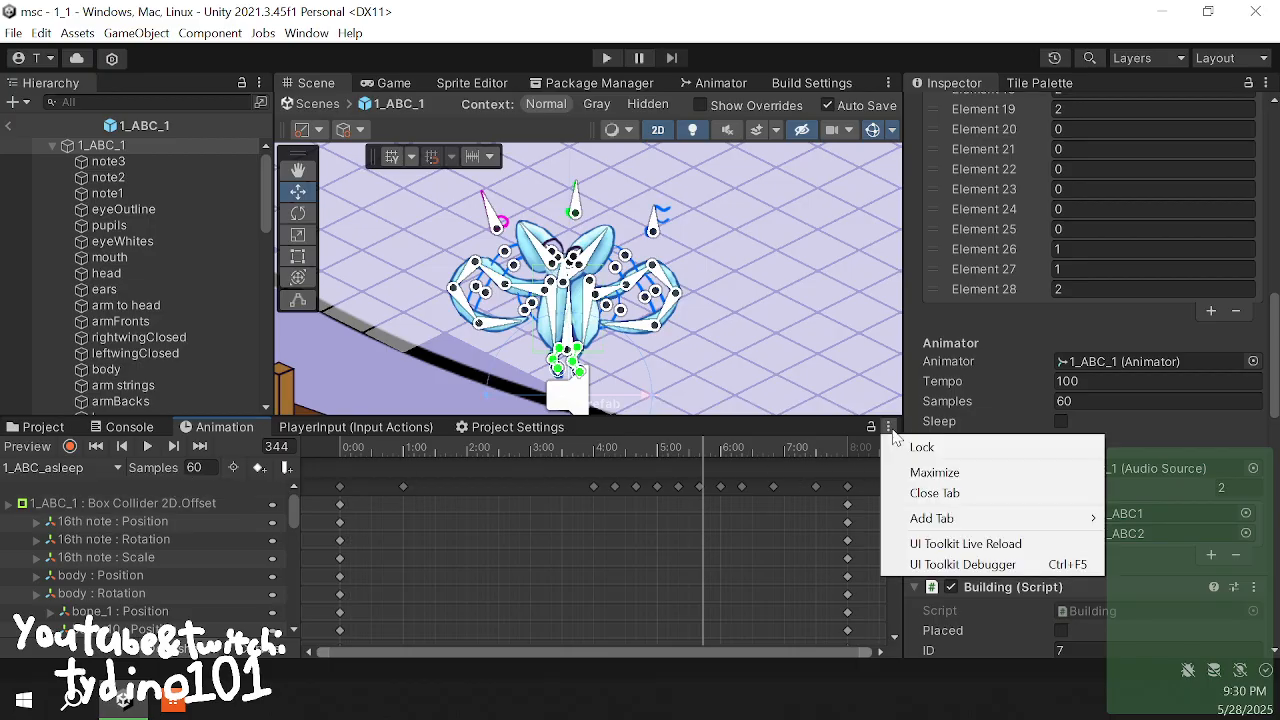
click(228, 441)
click(891, 447)
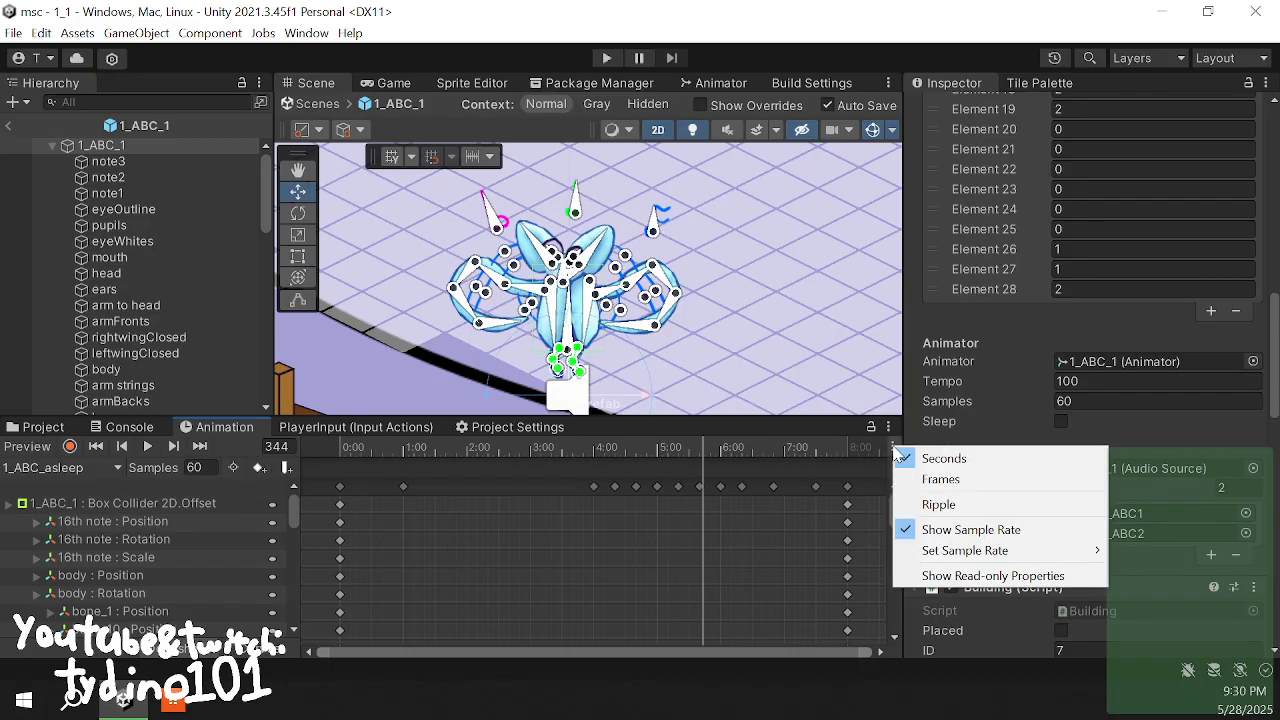
click(765, 436)
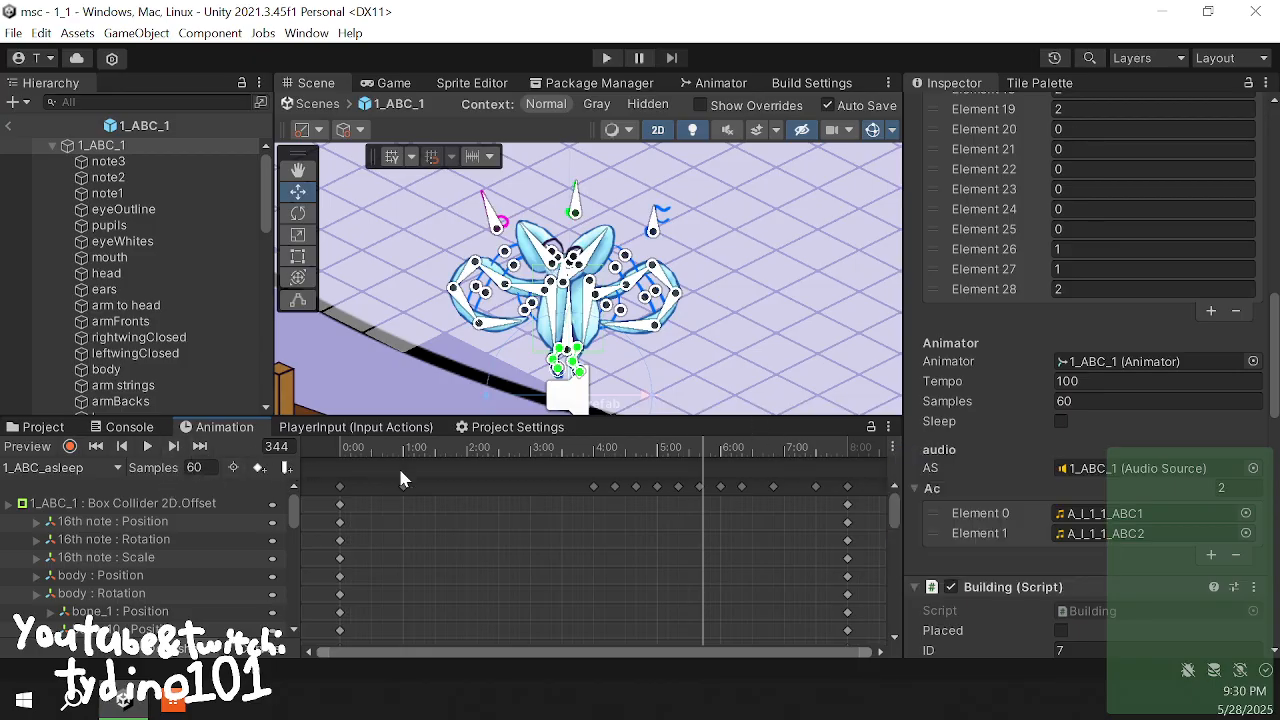
drag(398, 463, 350, 455)
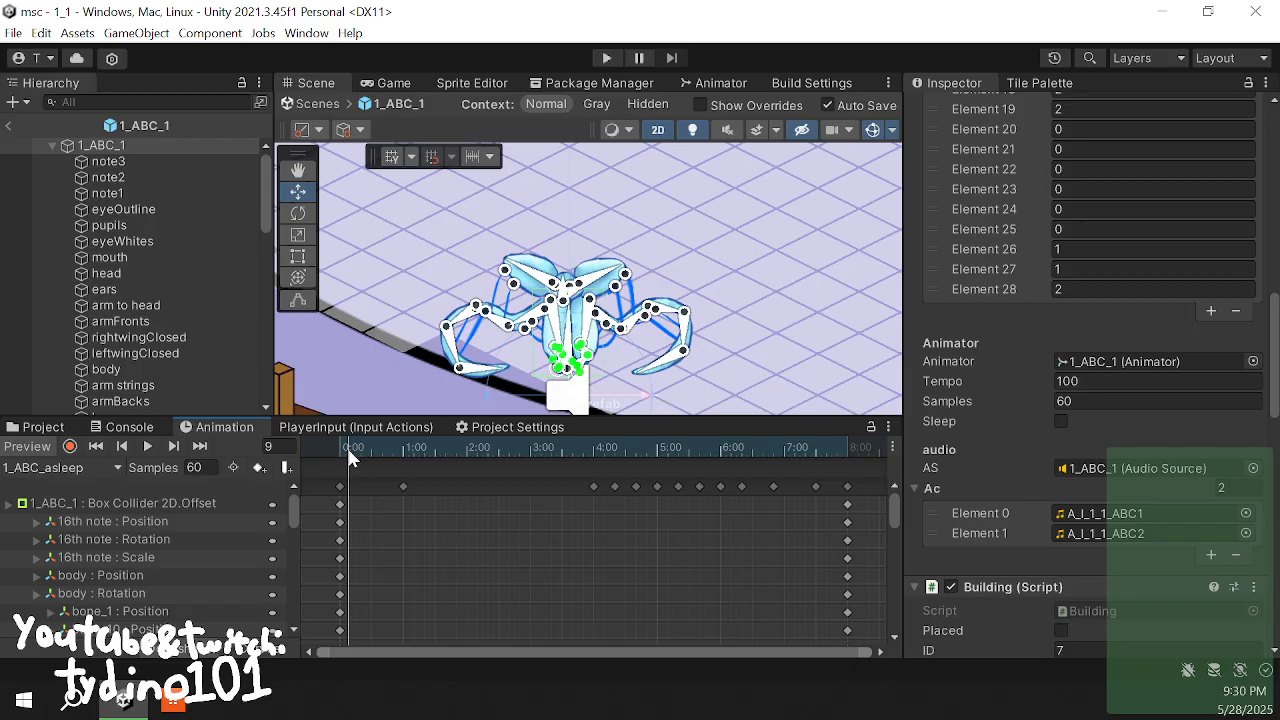
scroll(365, 528, up, 4)
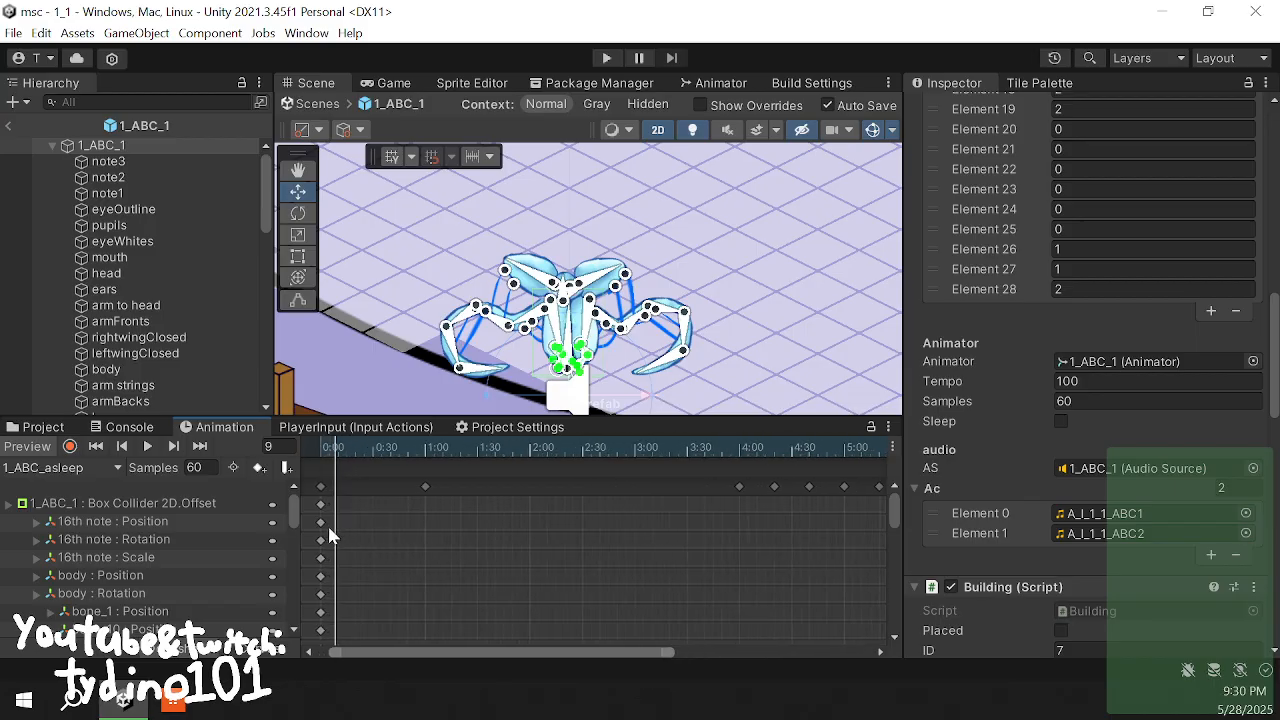
drag(338, 452, 424, 456)
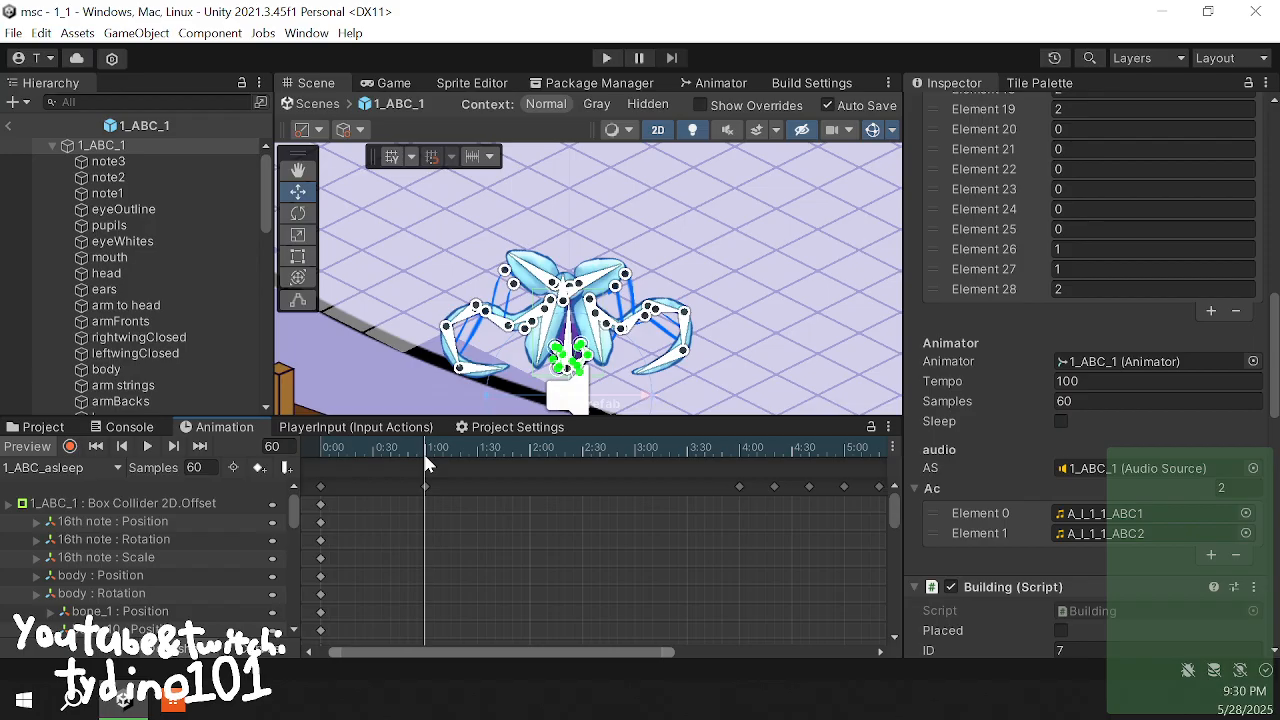
drag(422, 450, 369, 445)
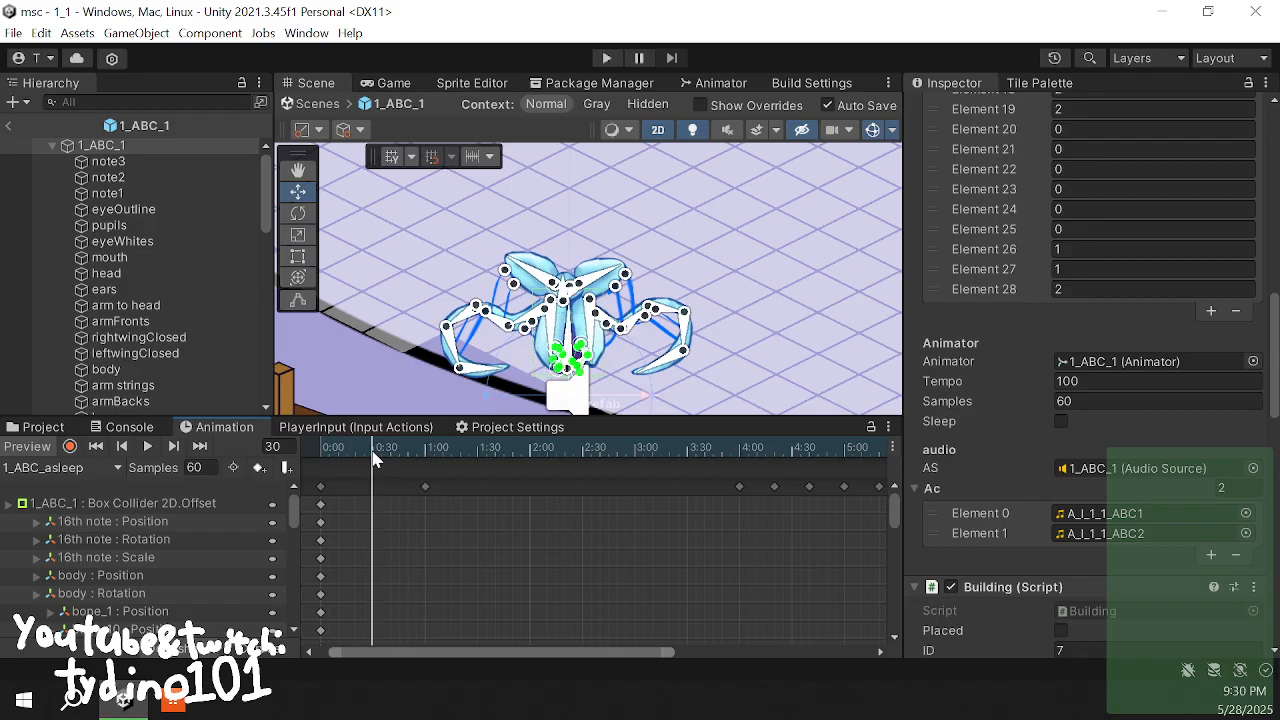
drag(373, 452, 337, 478)
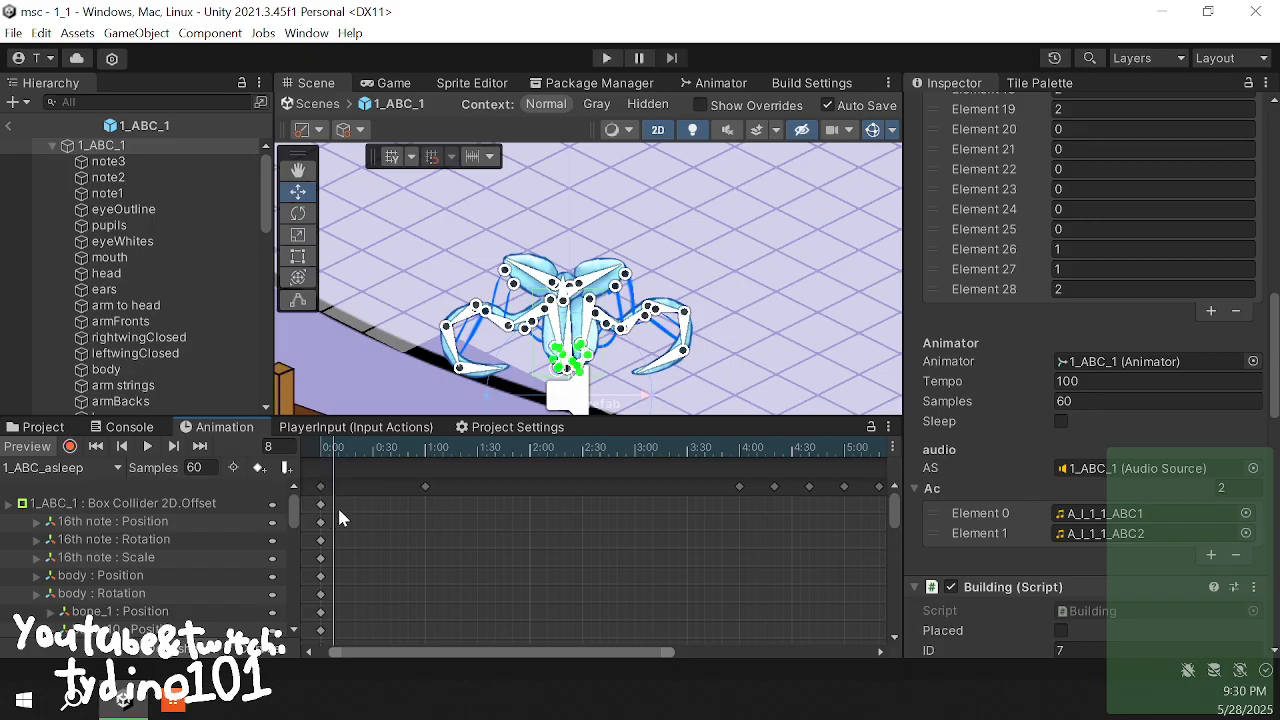
- Deselect the creature, inspect the opening frames of the 1_ABC_asleep clip up close, and return the playhead to frame 0
click(356, 349)
scroll(325, 512, up, 1)
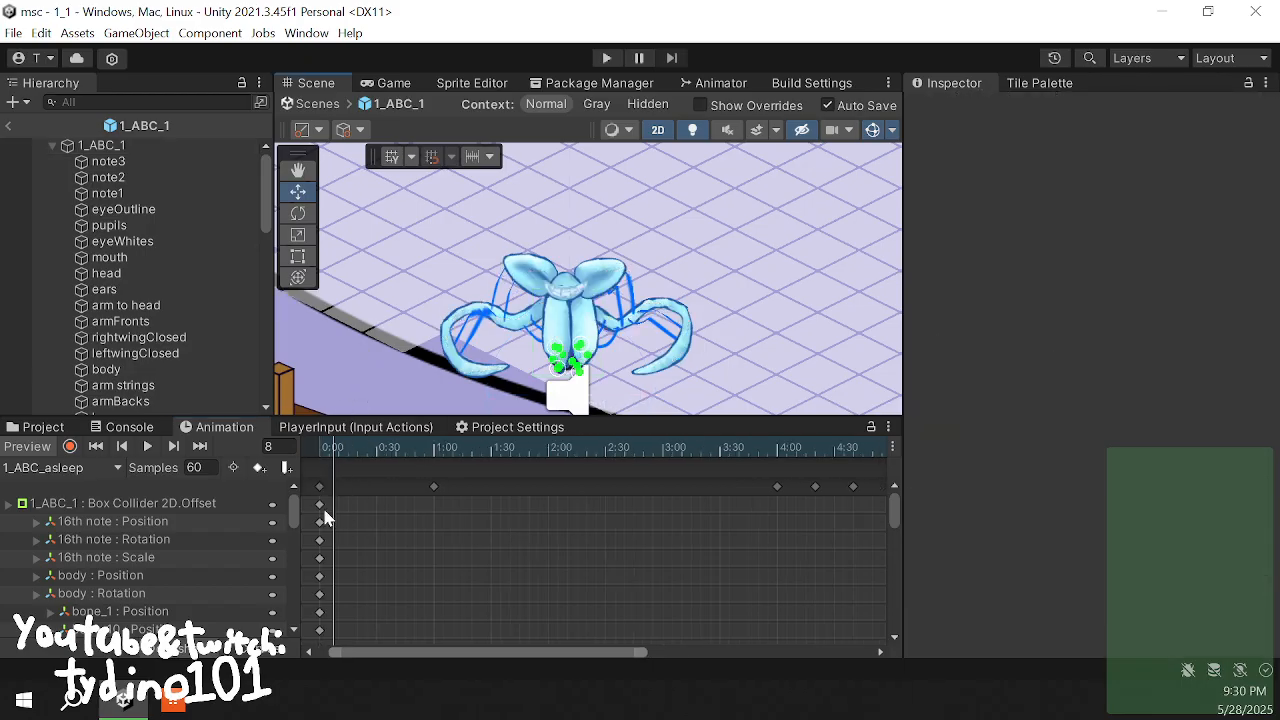
scroll(327, 518, up, 5)
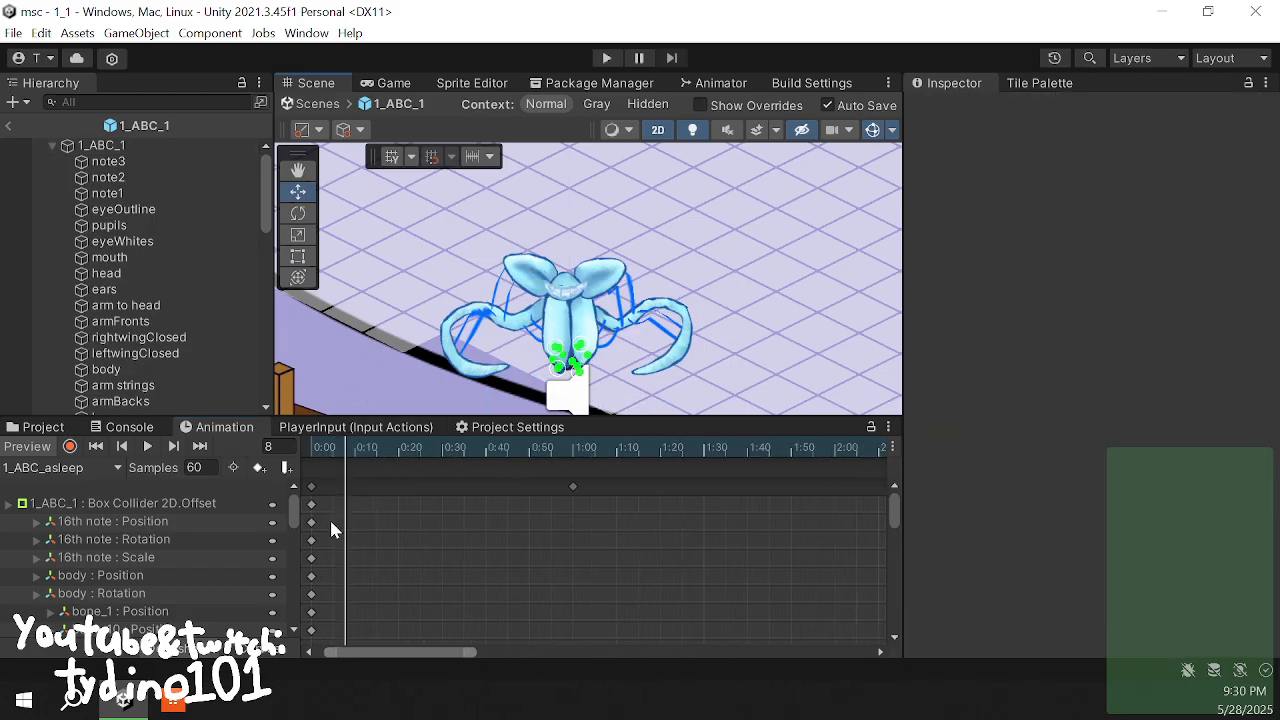
scroll(328, 516, up, 3)
click(336, 458)
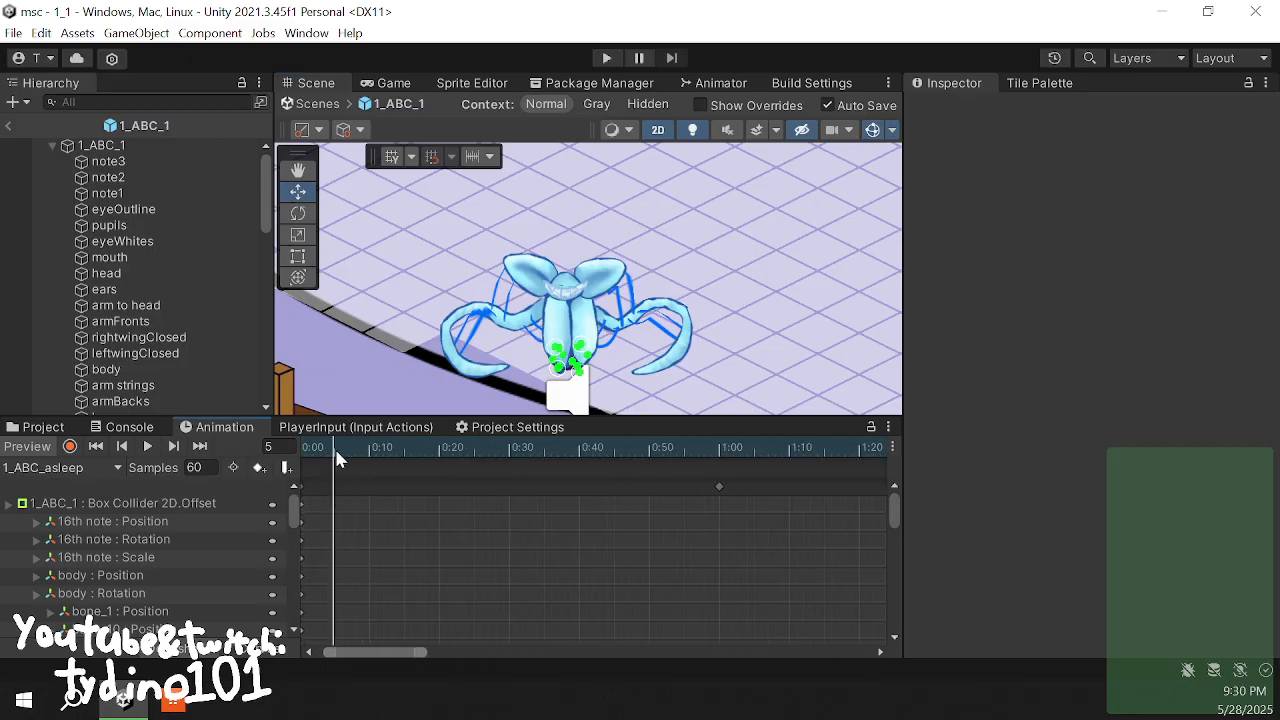
drag(333, 461, 328, 463)
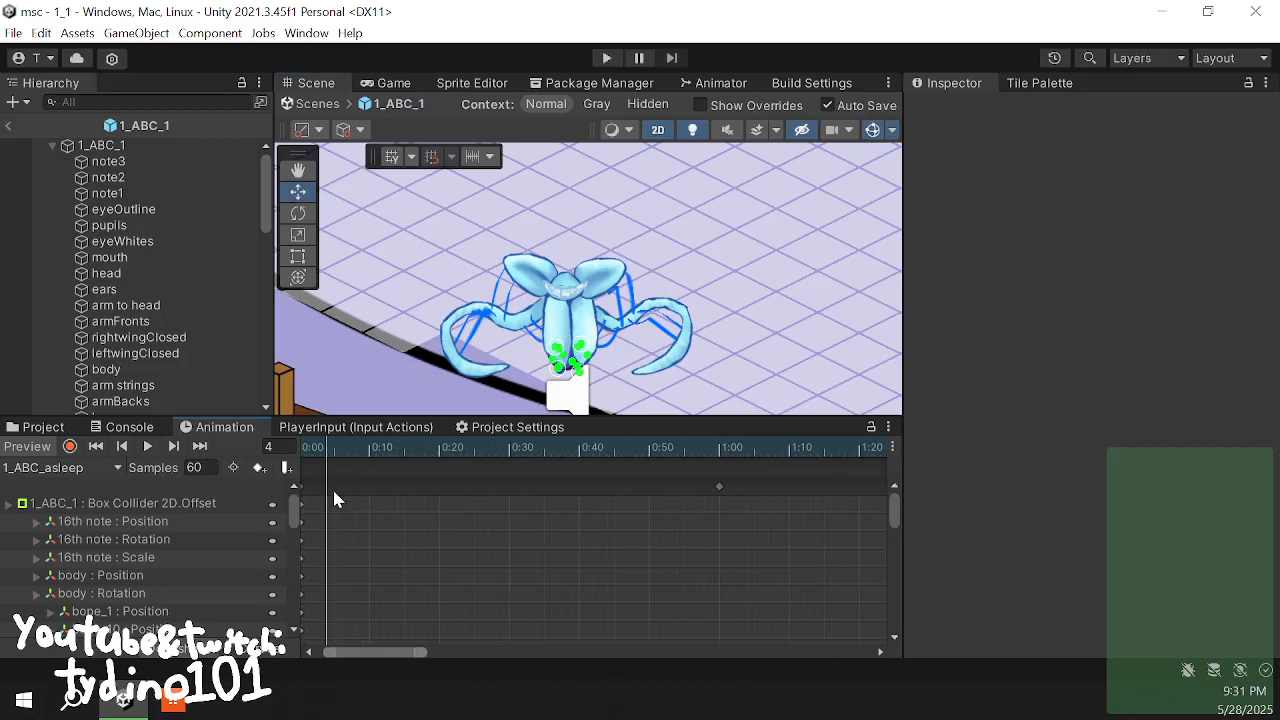
drag(408, 655, 355, 640)
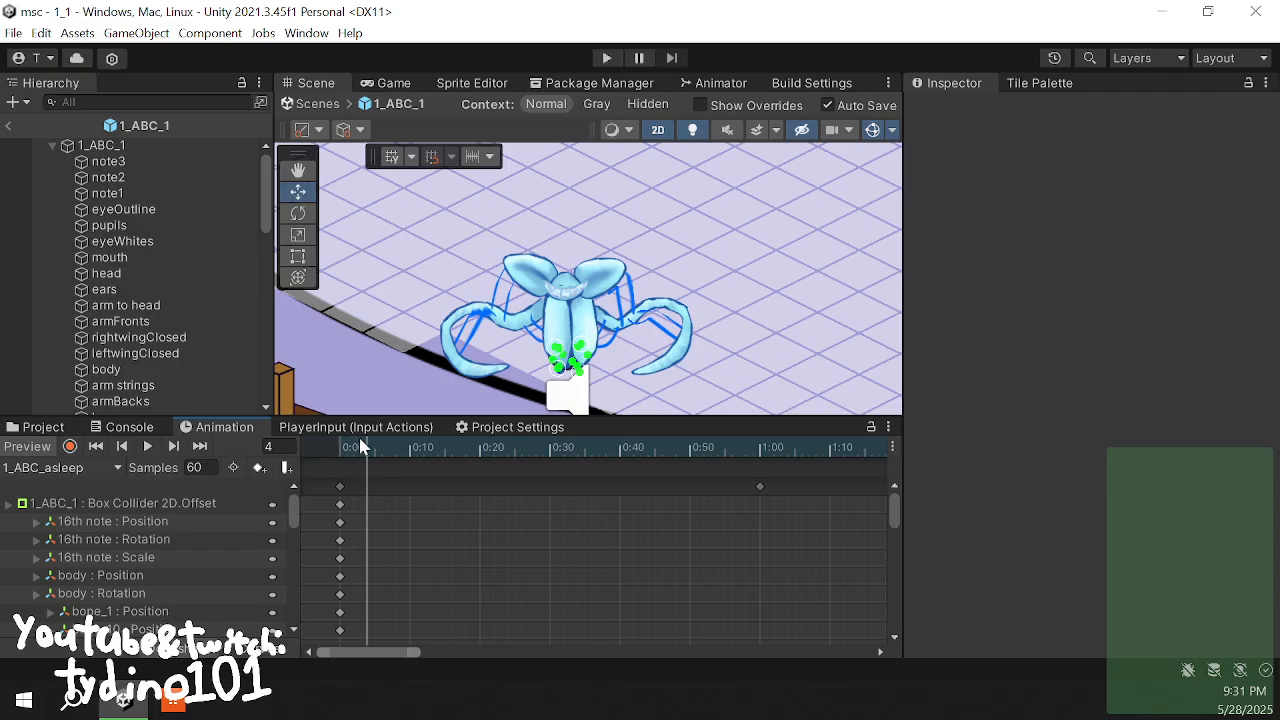
drag(367, 455, 355, 461)
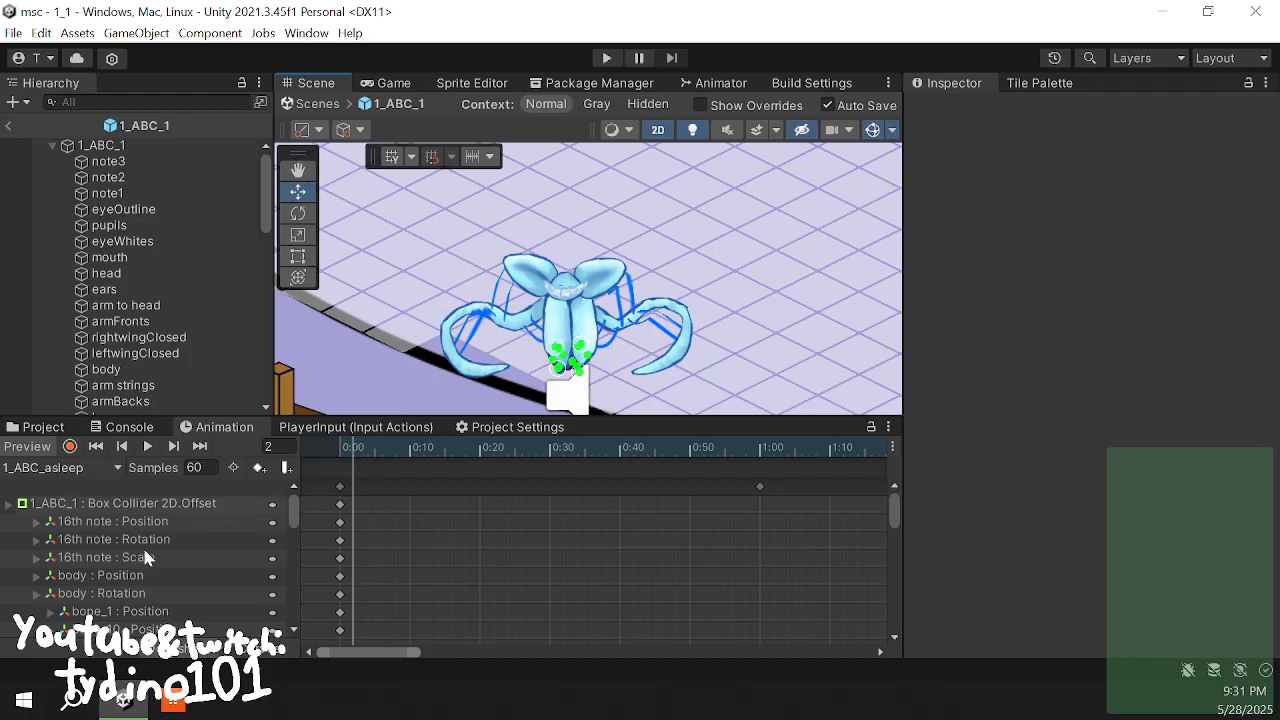
scroll(336, 560, down, 3)
scroll(315, 610, down, 2)
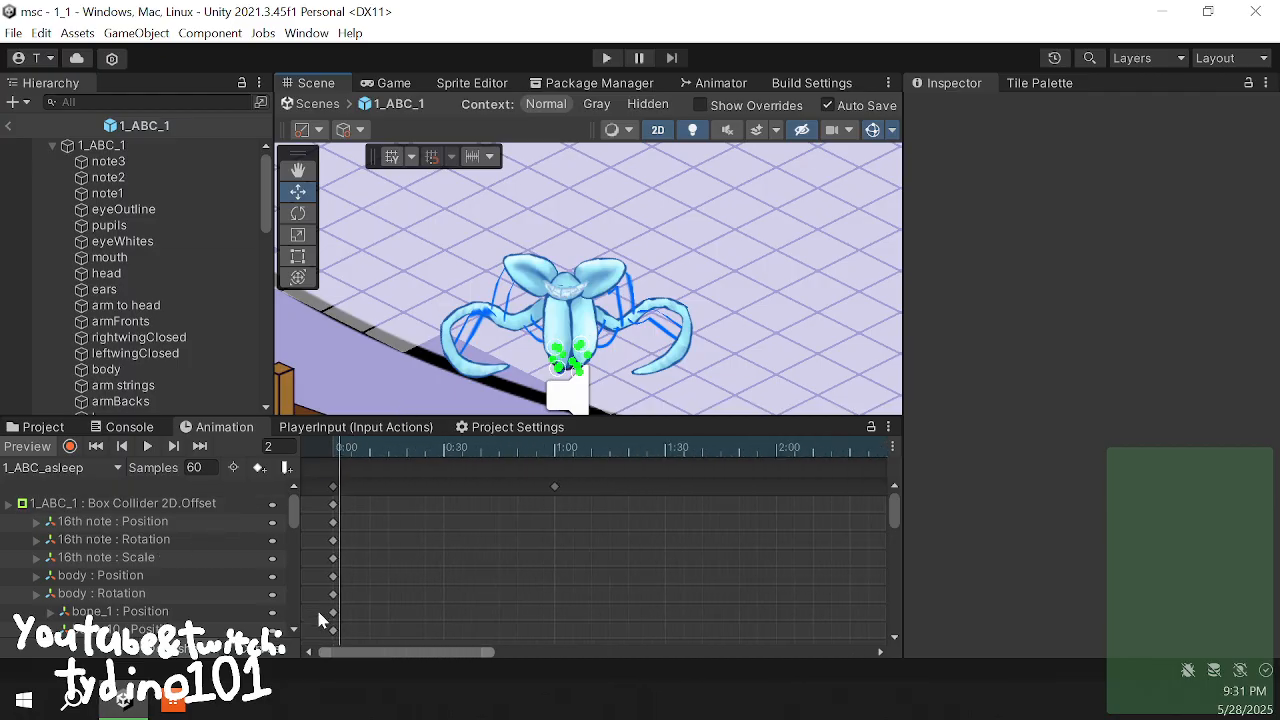
click(96, 447)
scroll(430, 346, down, 2)
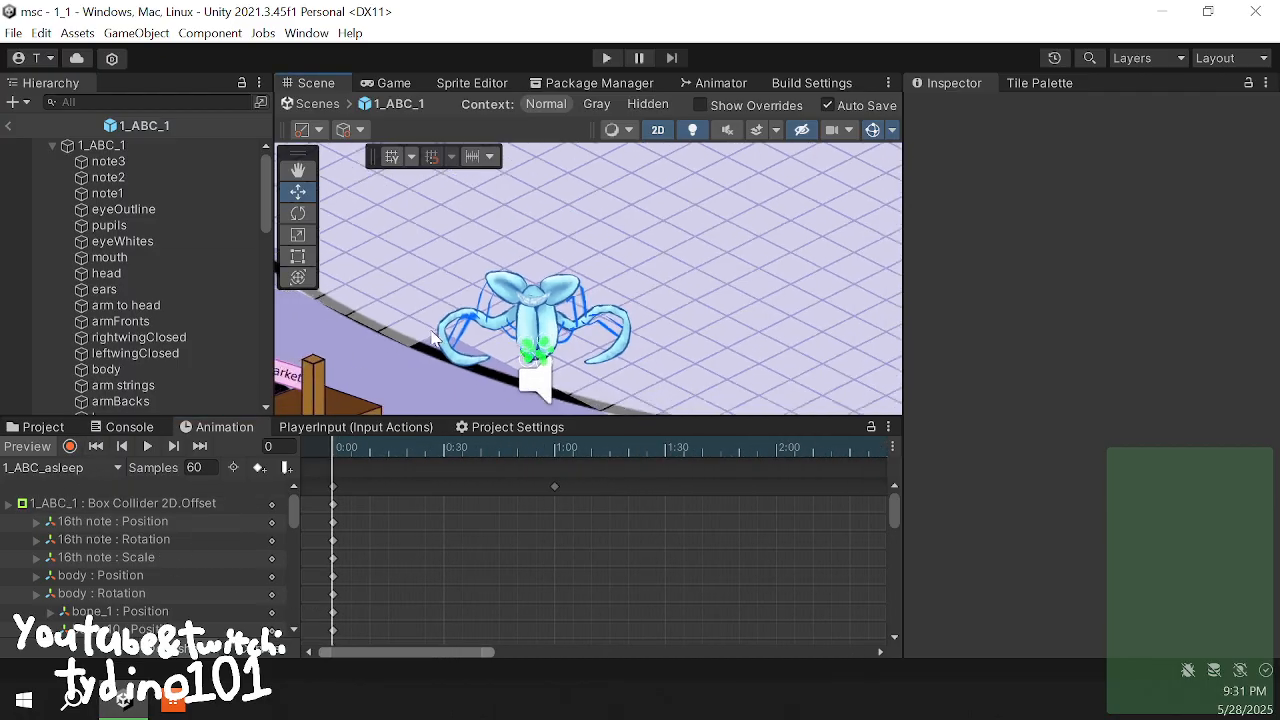
- Exit the prefab, inspect the 1_ABC_1 instance's script settings and ID, and consult the "how creatures are sorted" list in Notepad
click(8, 125)
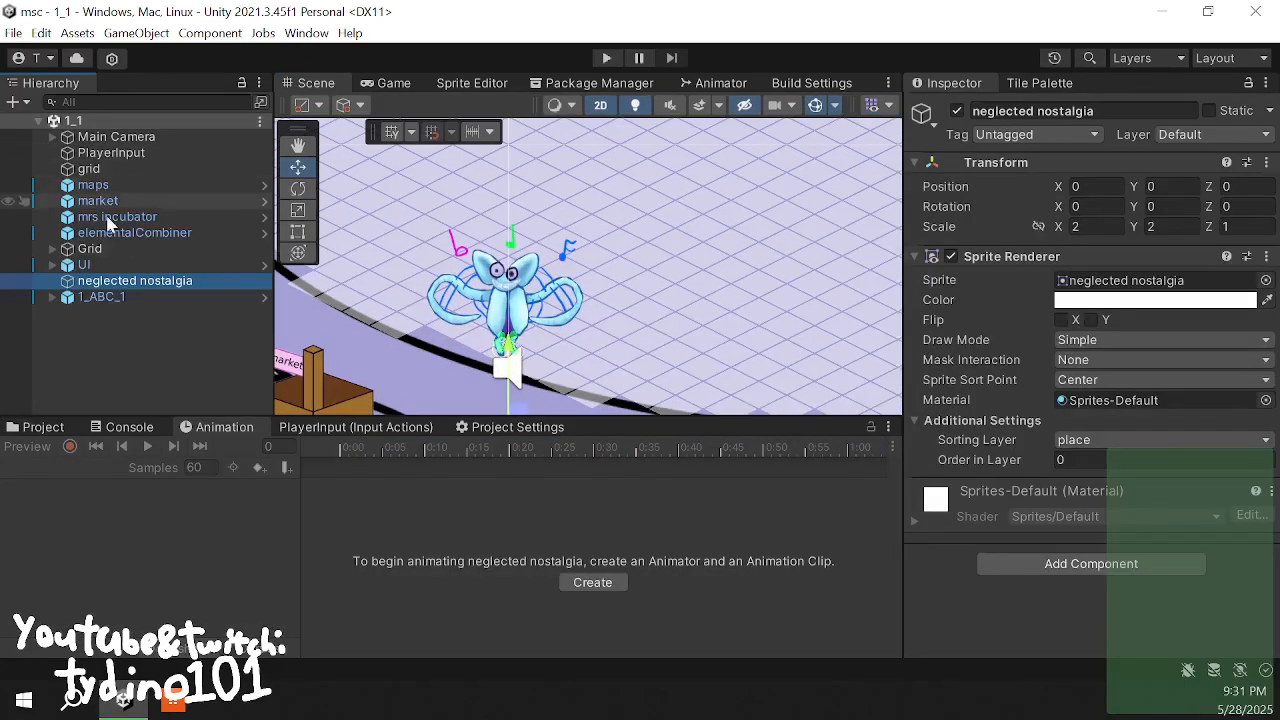
click(156, 315)
click(109, 299)
scroll(1100, 440, down, 3)
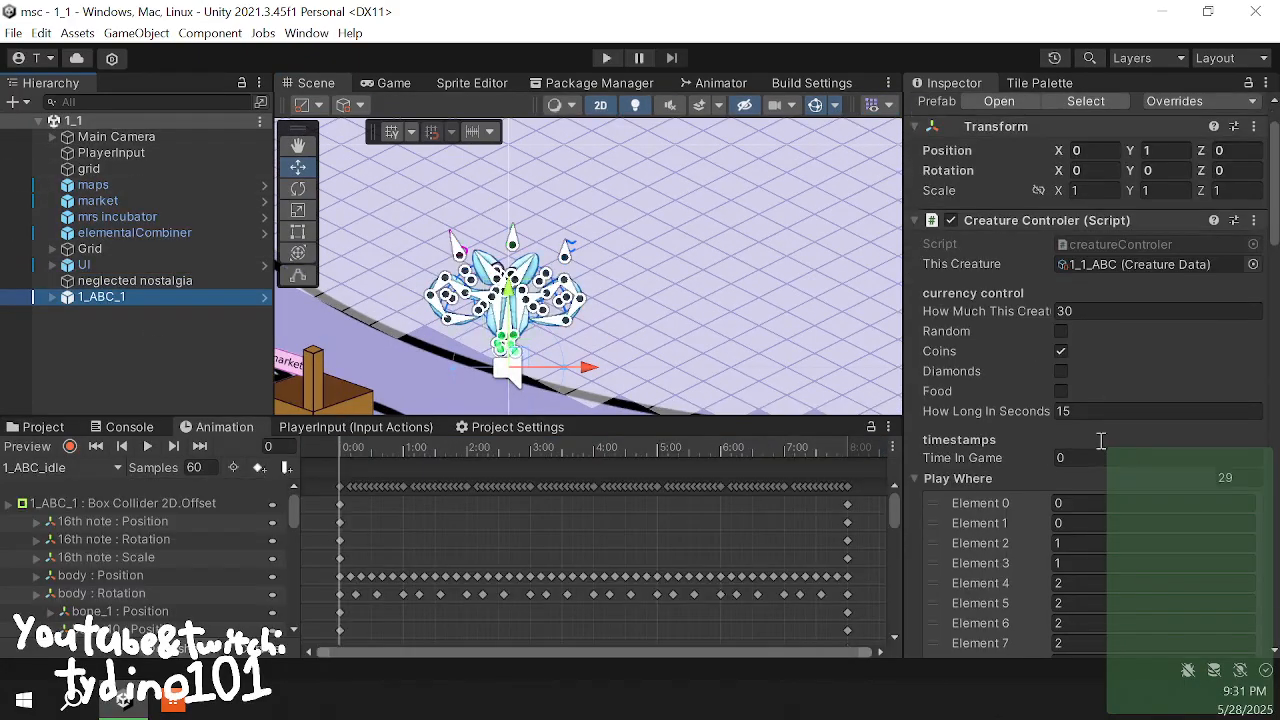
scroll(1150, 290, down, 12)
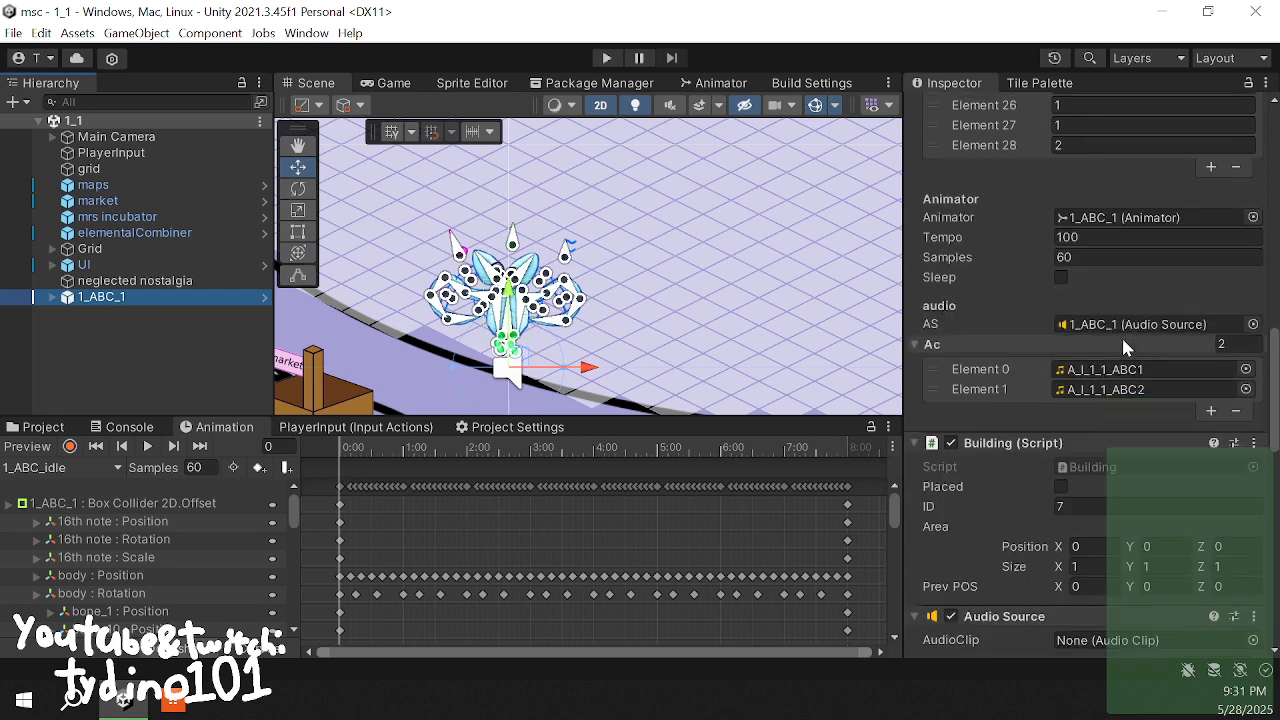
scroll(1124, 341, down, 2)
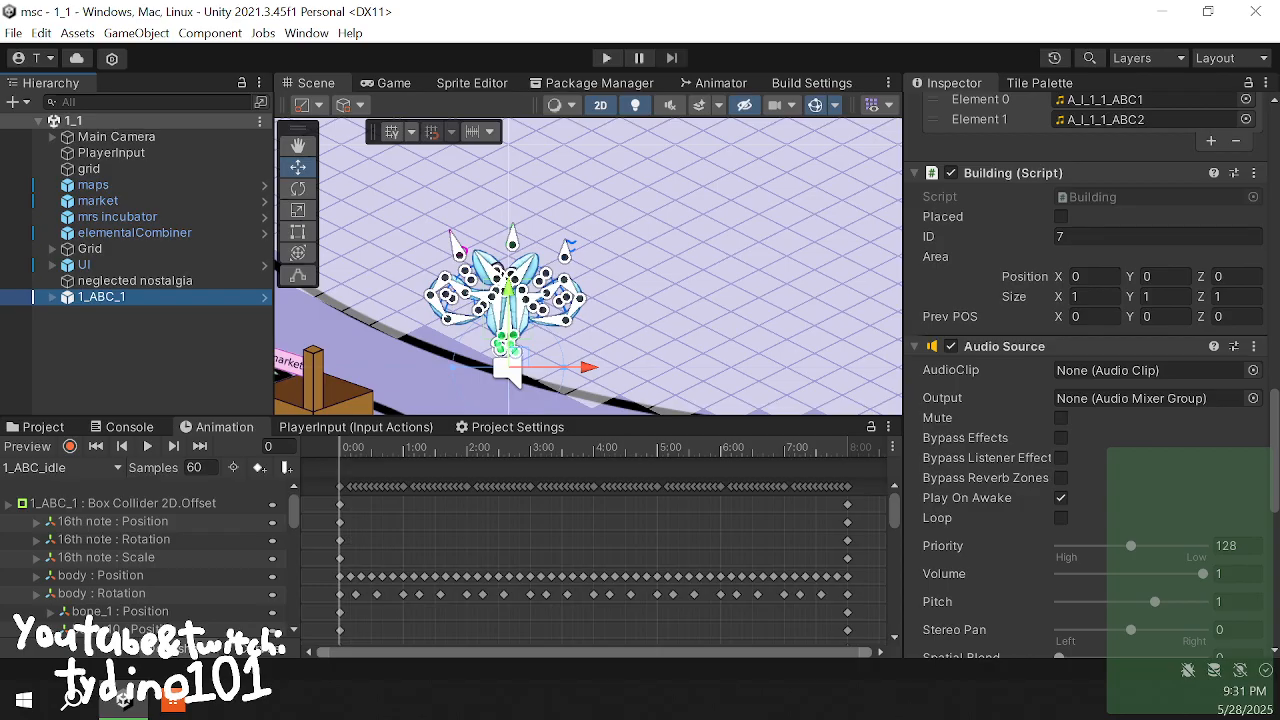
drag(1279, 240, 478, 118)
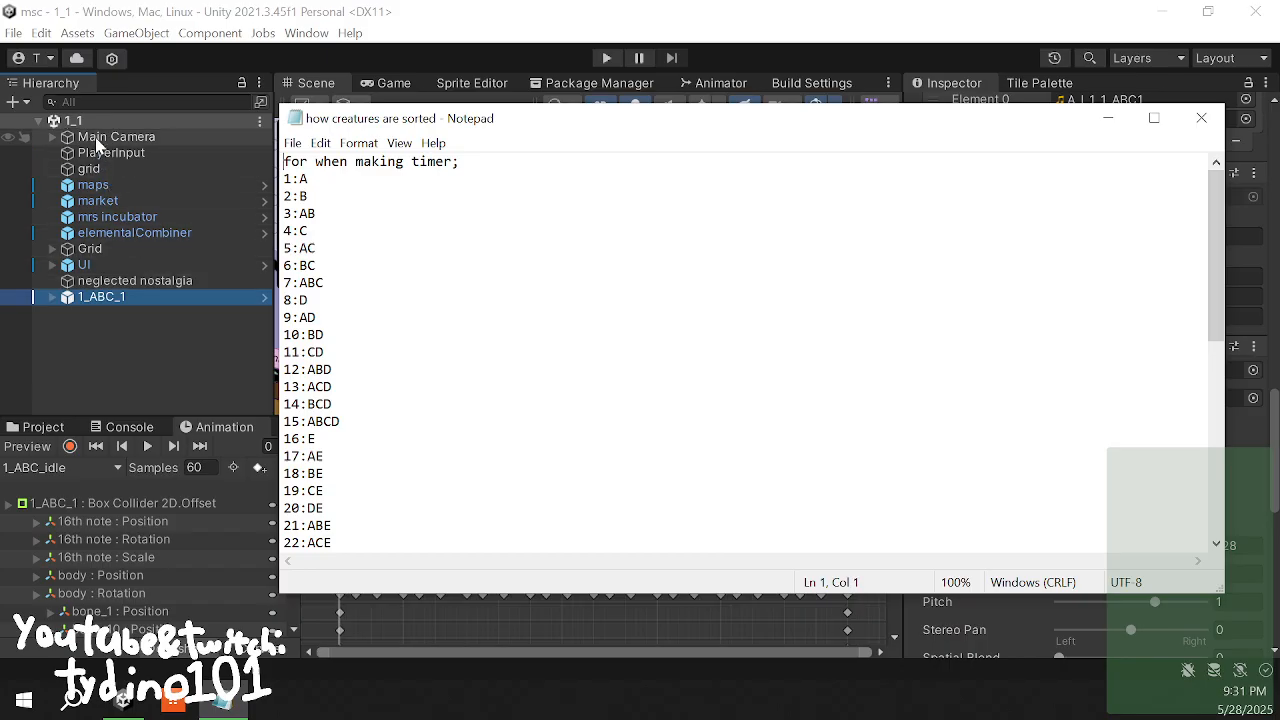
- Back in Unity, add an element to sd_island's Creature Objects list and assign the 1_ABC_1 prefab to it
click(110, 137)
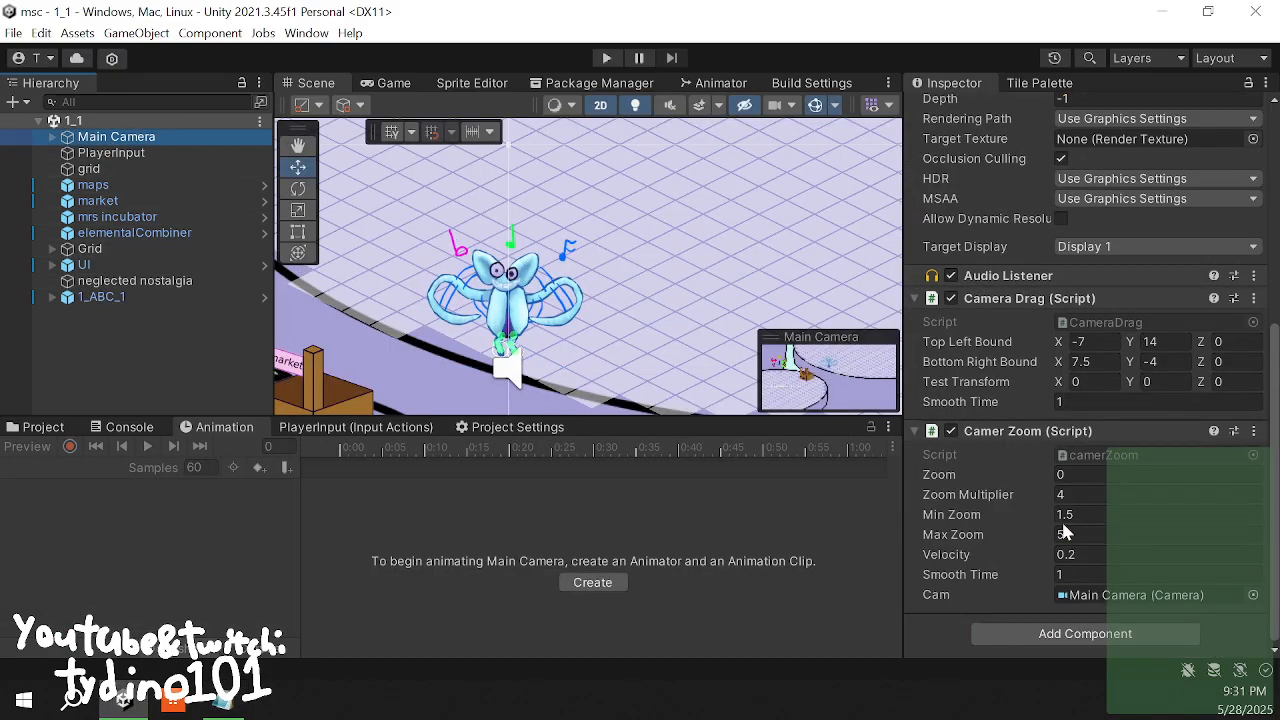
click(53, 137)
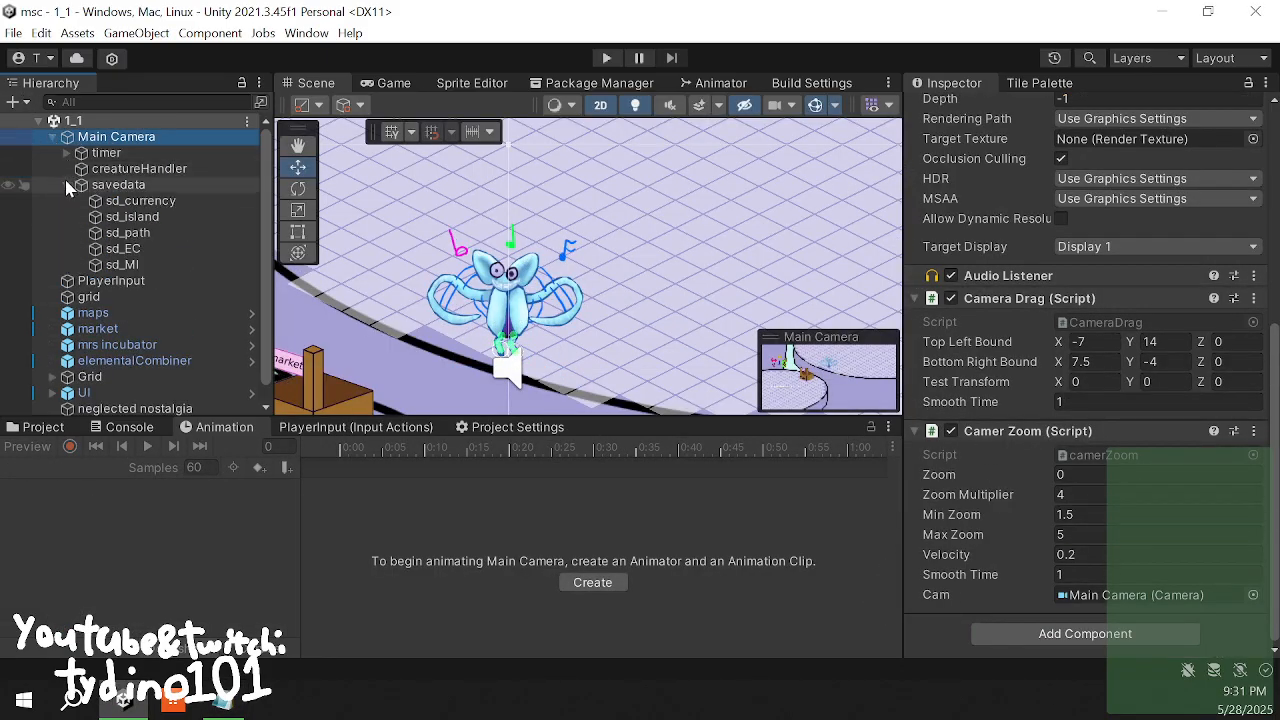
click(132, 217)
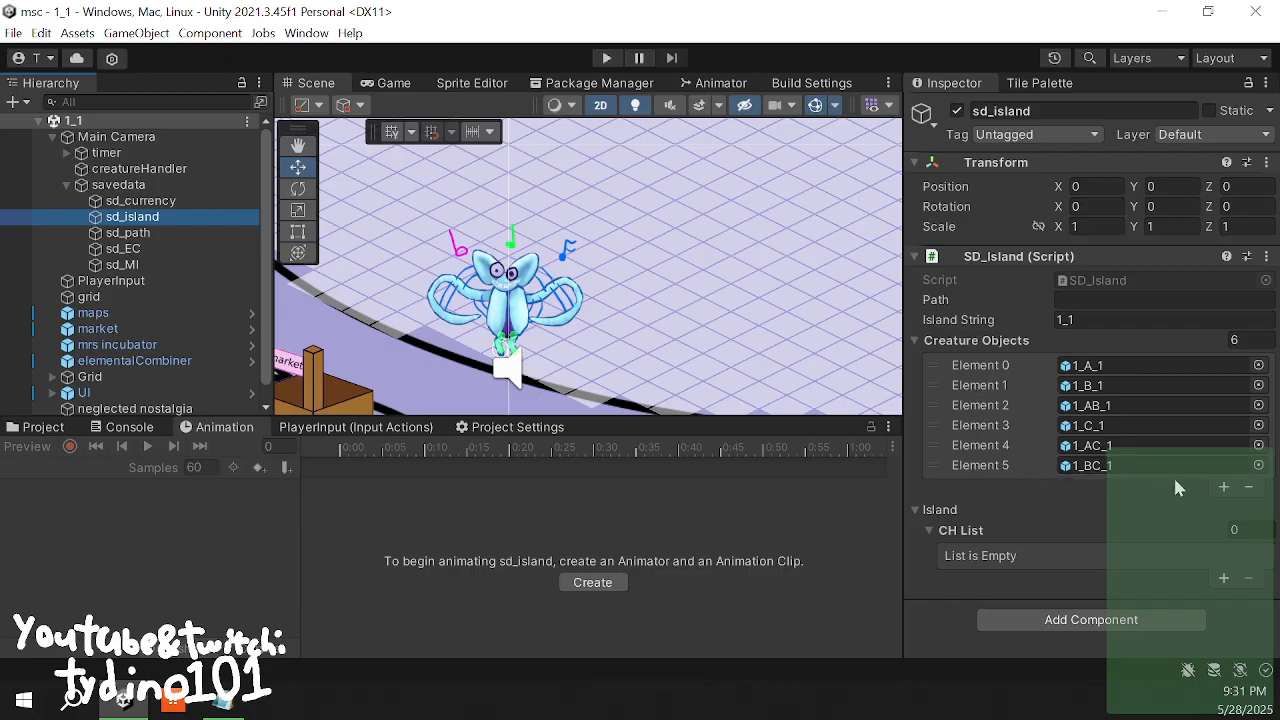
click(1222, 487)
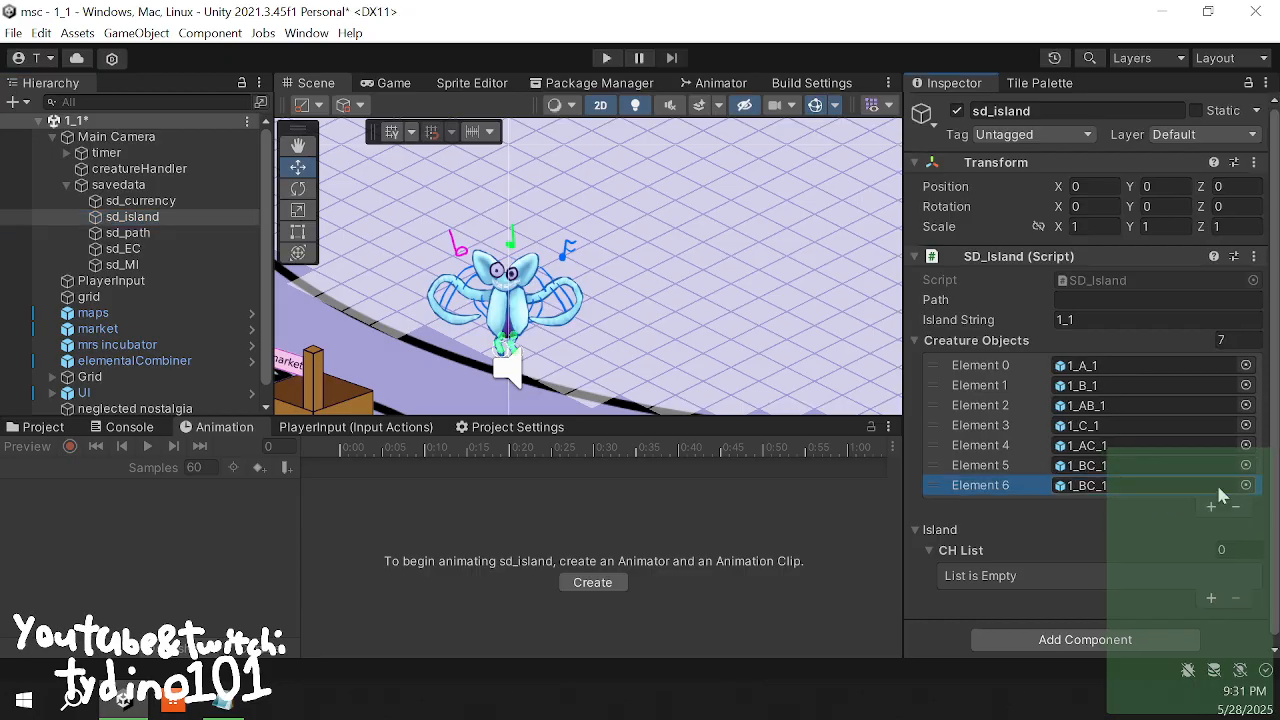
click(45, 428)
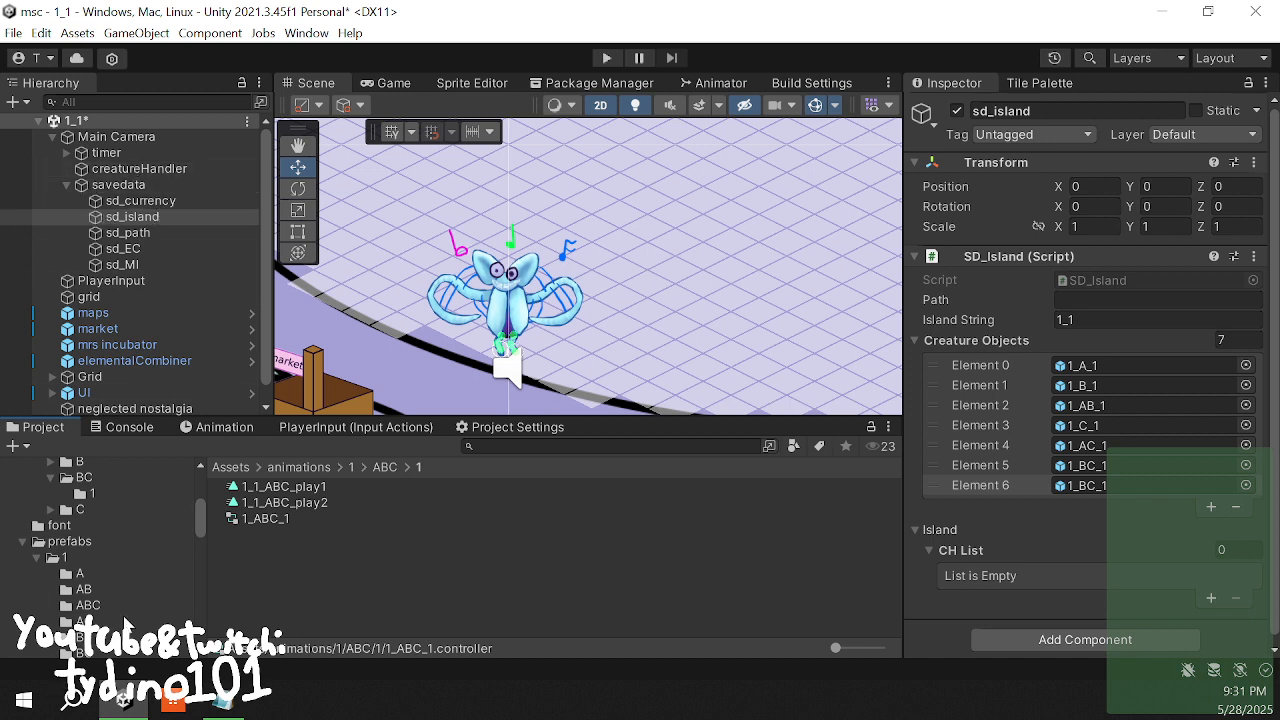
click(88, 605)
drag(265, 502, 1117, 497)
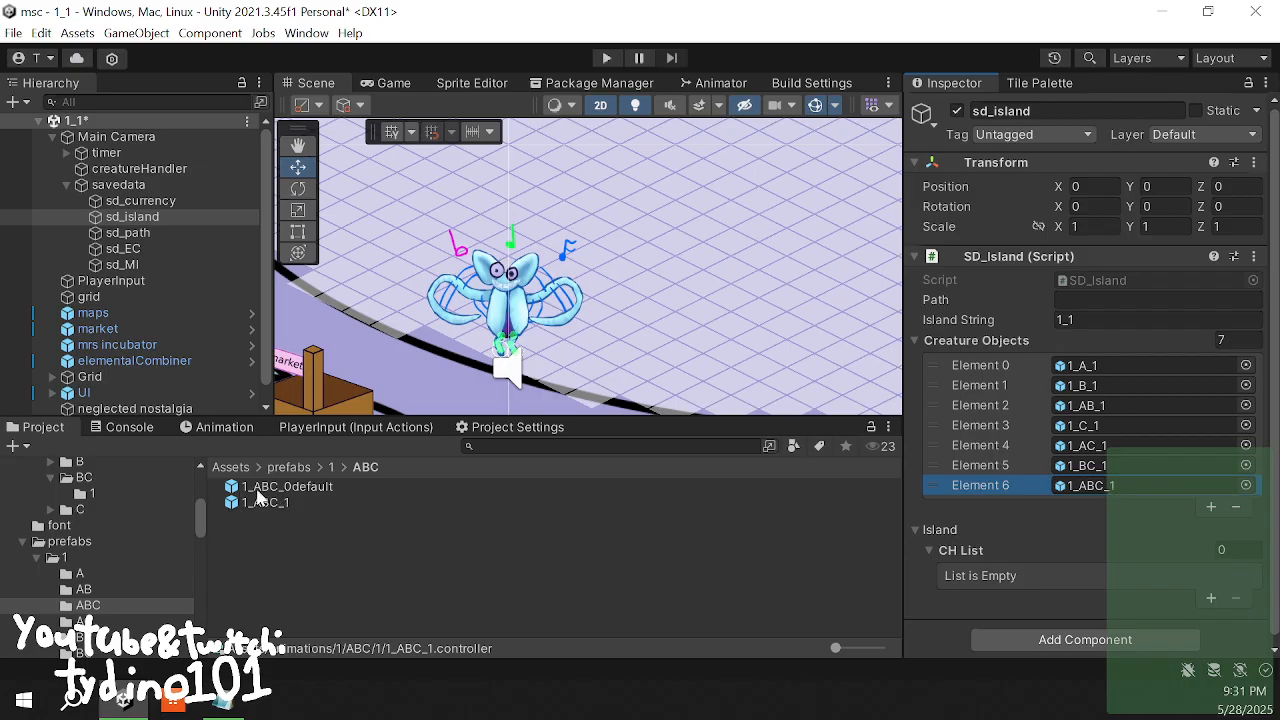
- Open the 1_1_ABC creature data from creatureHandler's list and assign EC_1_ABC as its Breed Screen
click(123, 168)
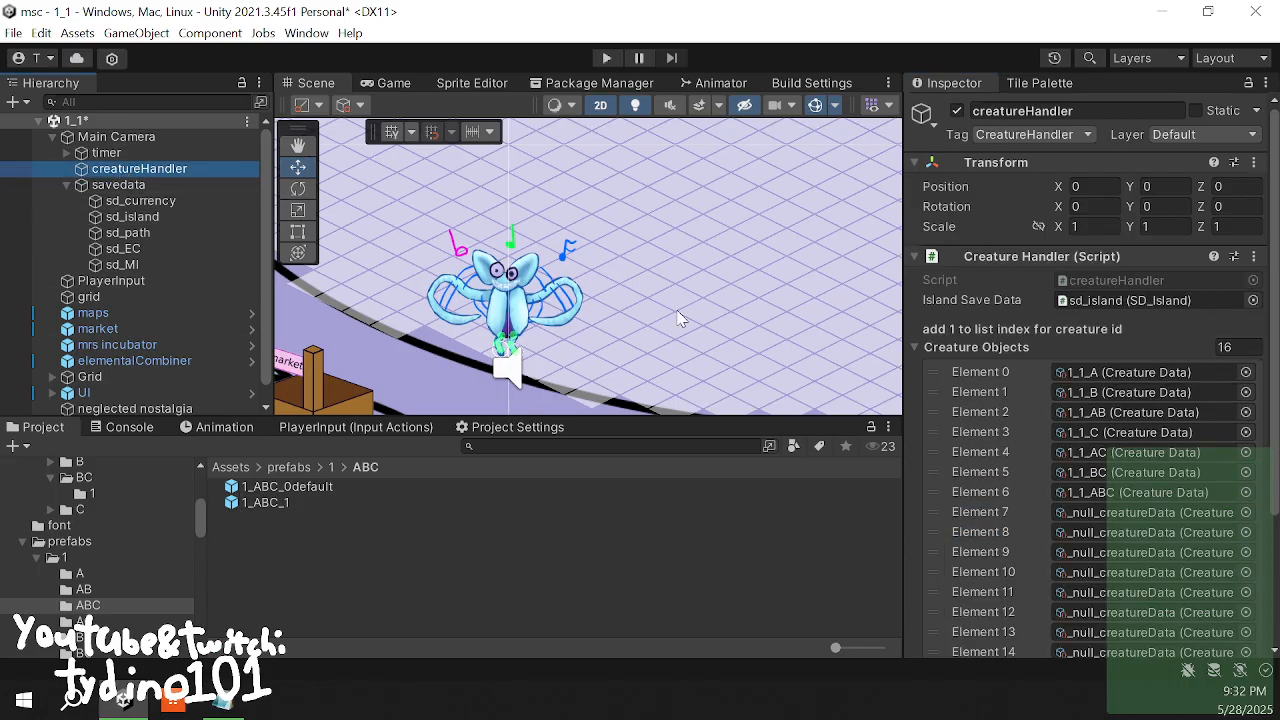
scroll(1000, 475, down, 1)
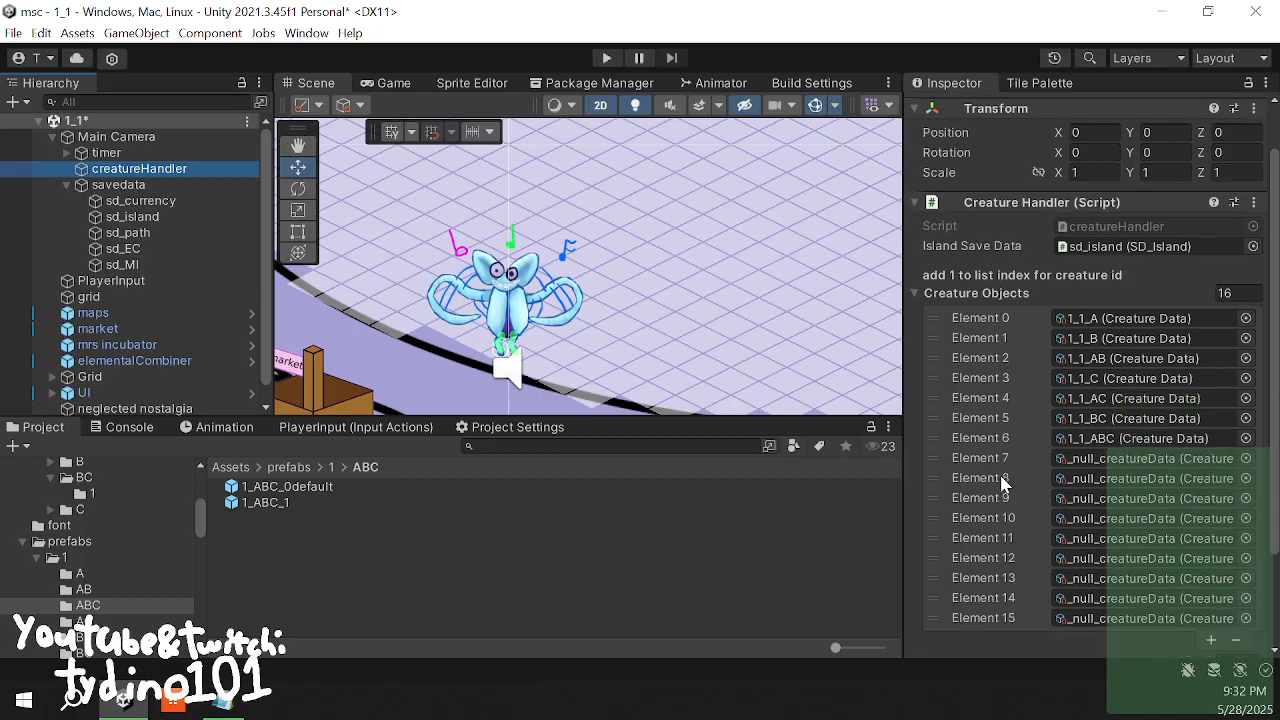
click(1111, 445)
click(262, 520)
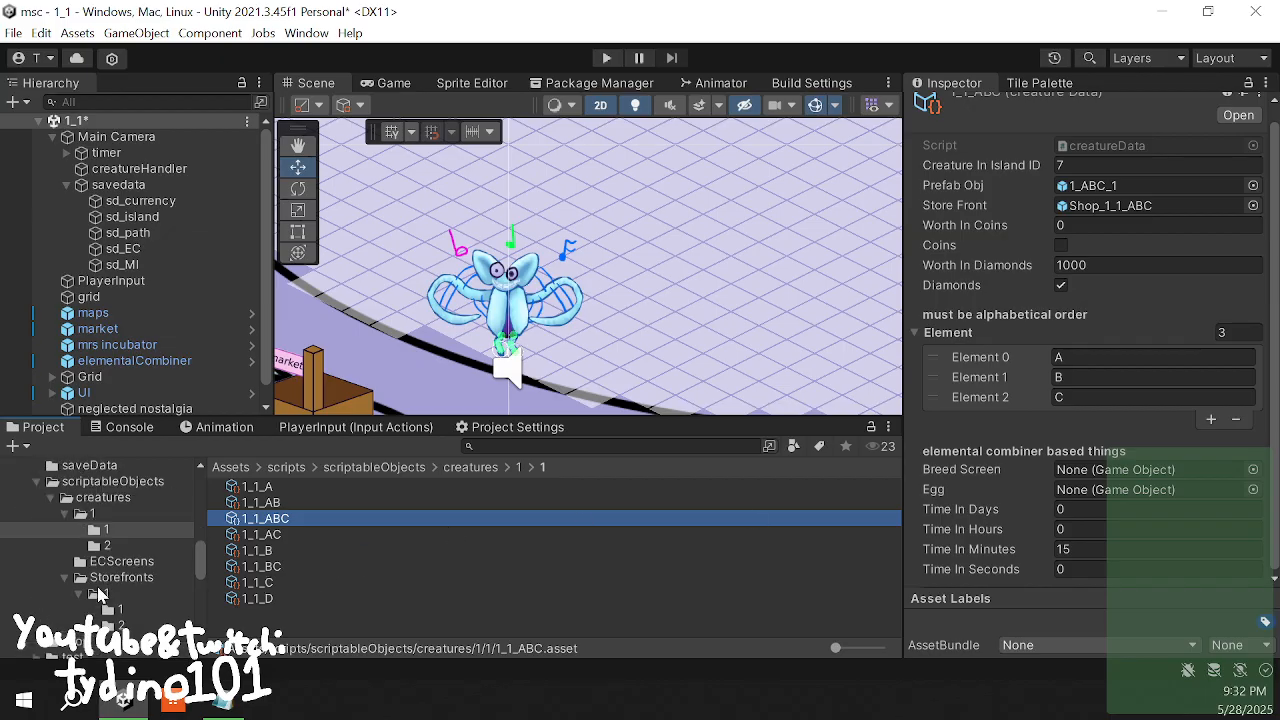
scroll(110, 596, down, 3)
click(145, 560)
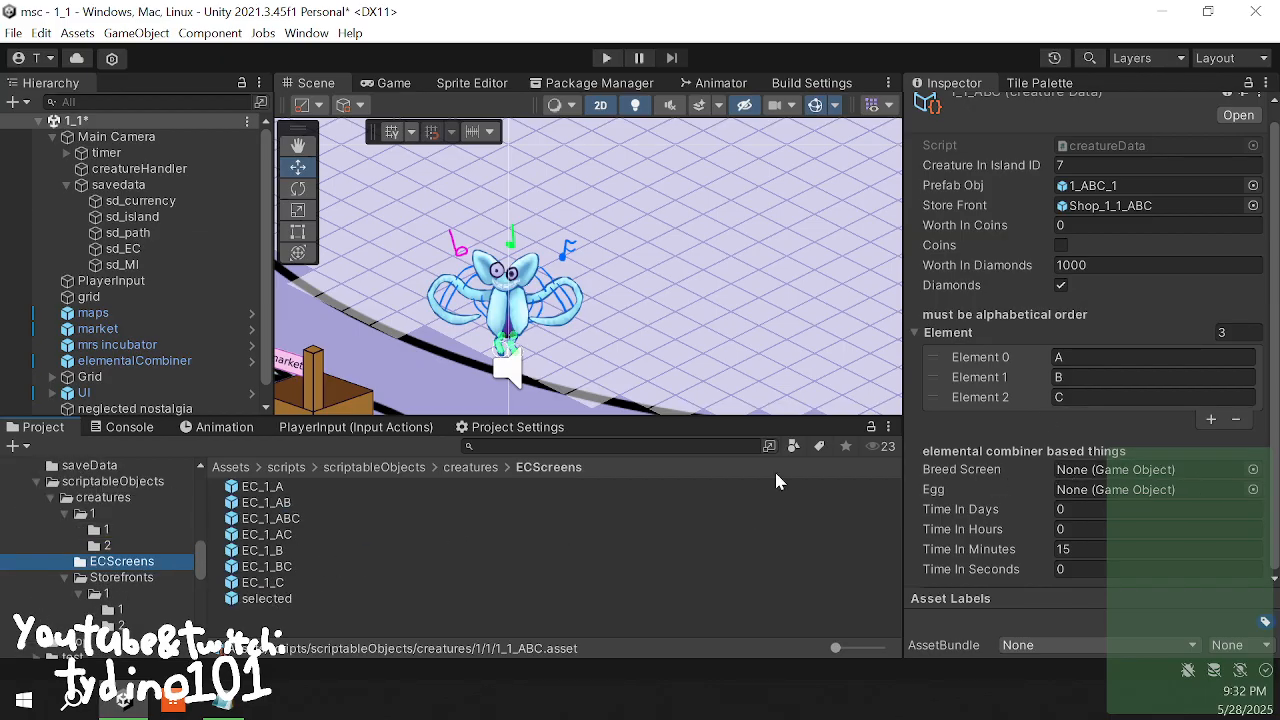
drag(285, 519, 1090, 472)
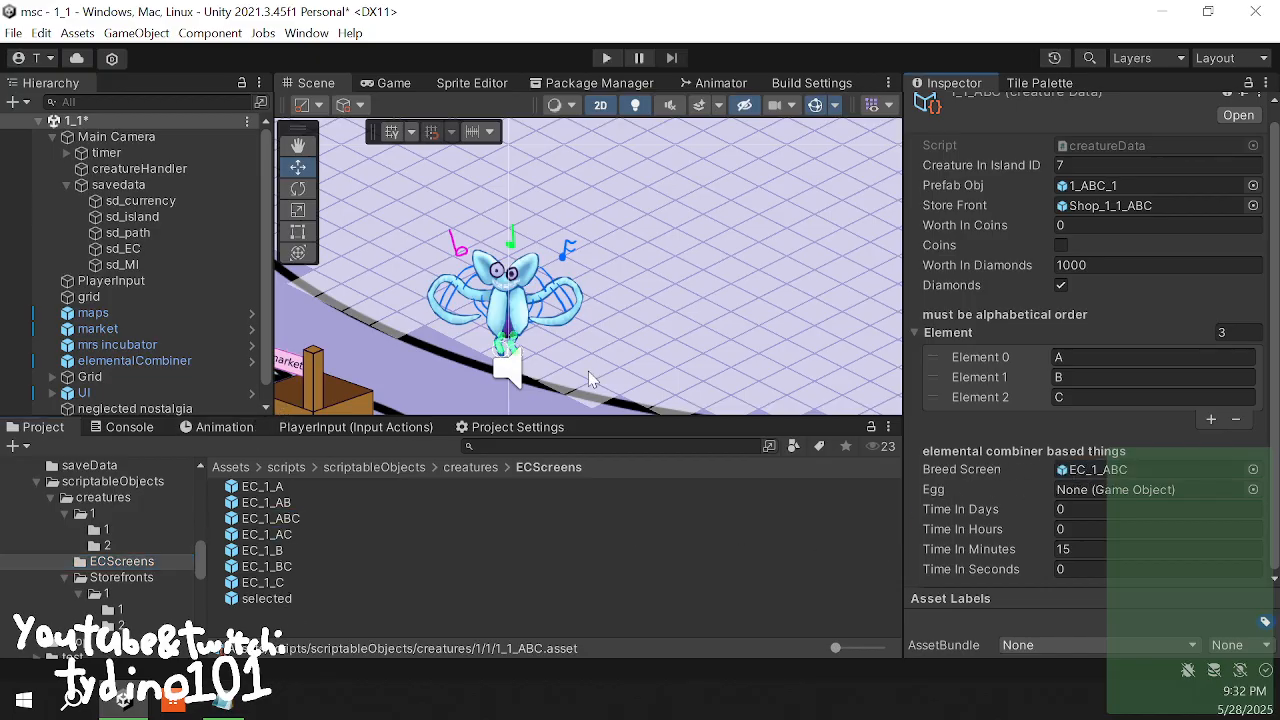
scroll(588, 371, down, 1)
scroll(555, 375, down, 5)
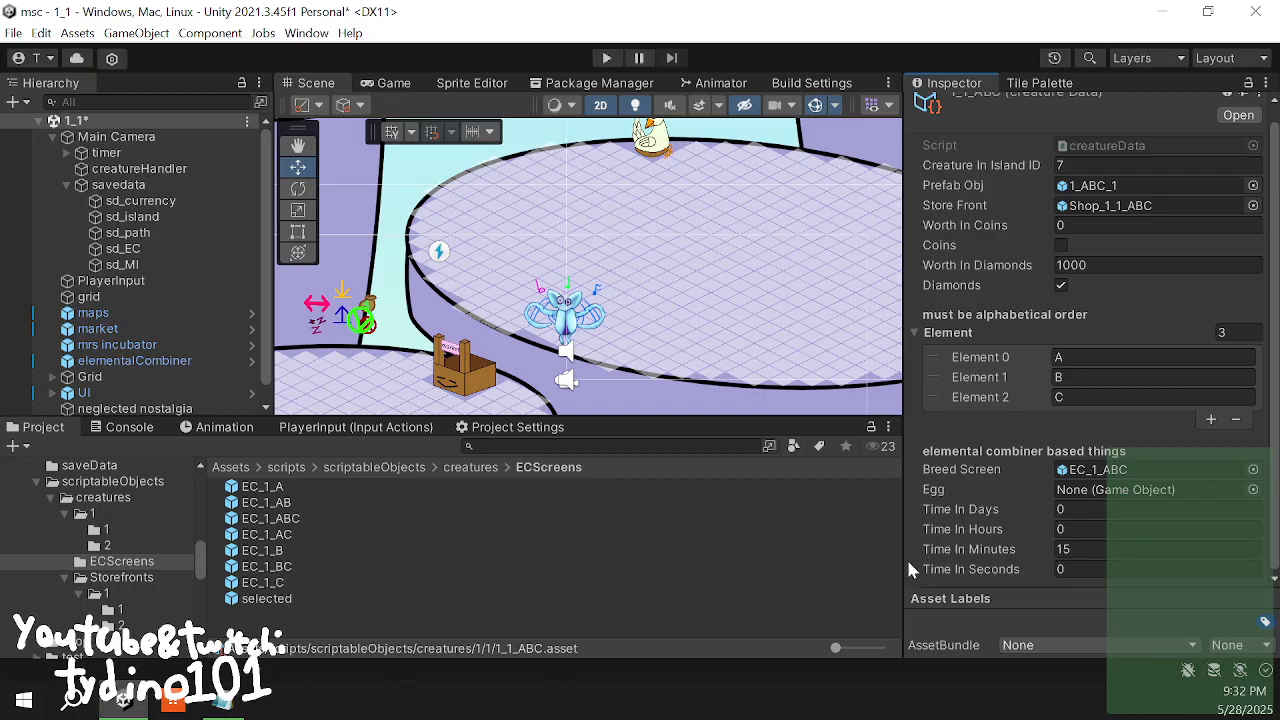
scroll(766, 309, up, 2)
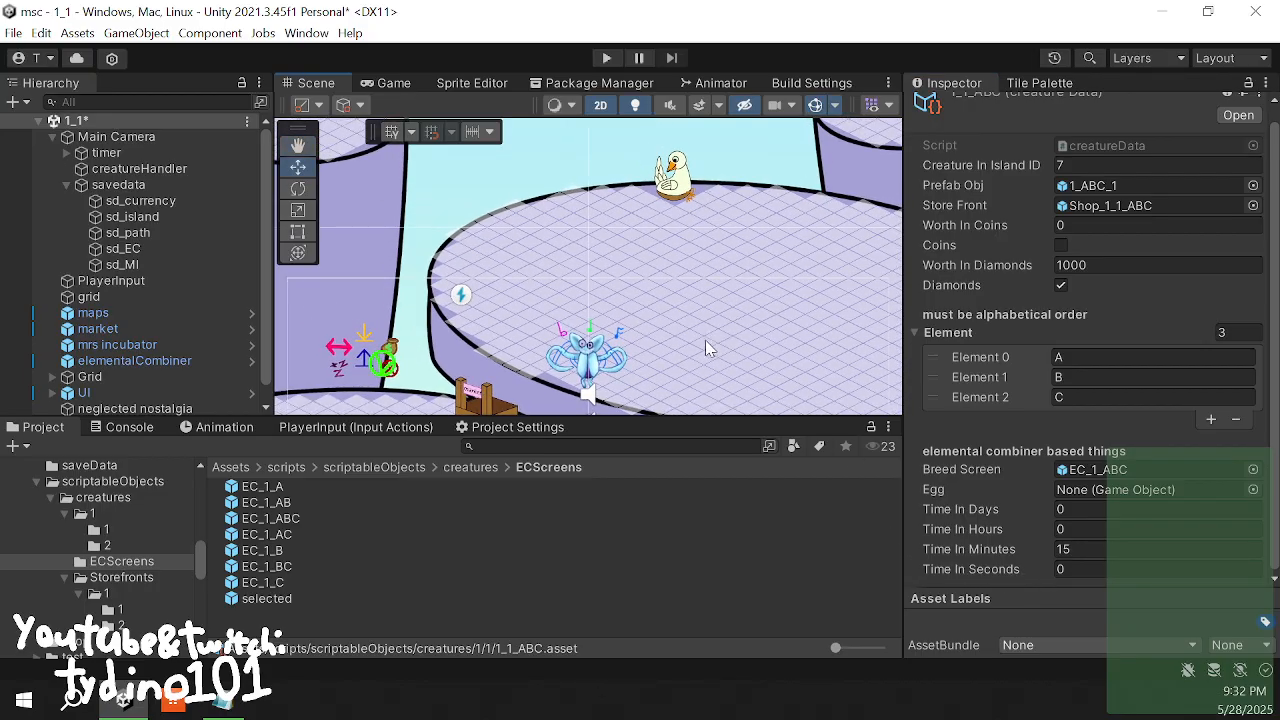
scroll(706, 348, down, 3)
scroll(713, 335, up, 2)
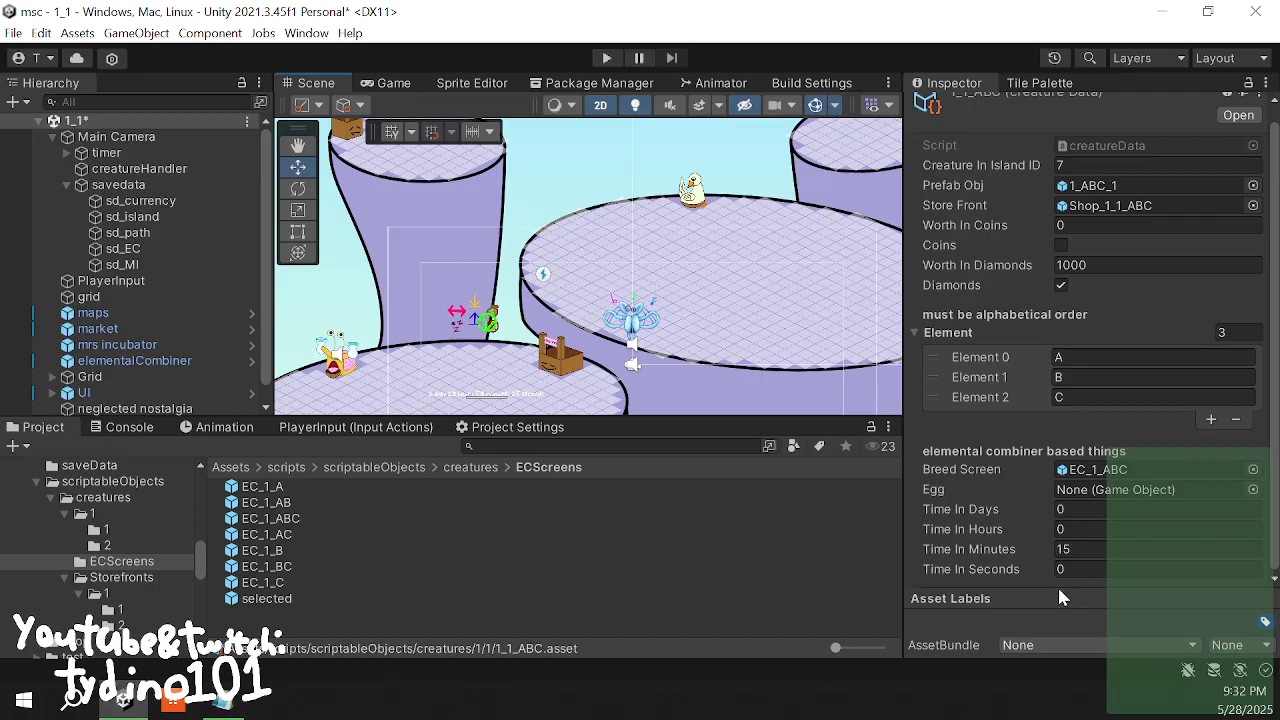
scroll(626, 334, up, 3)
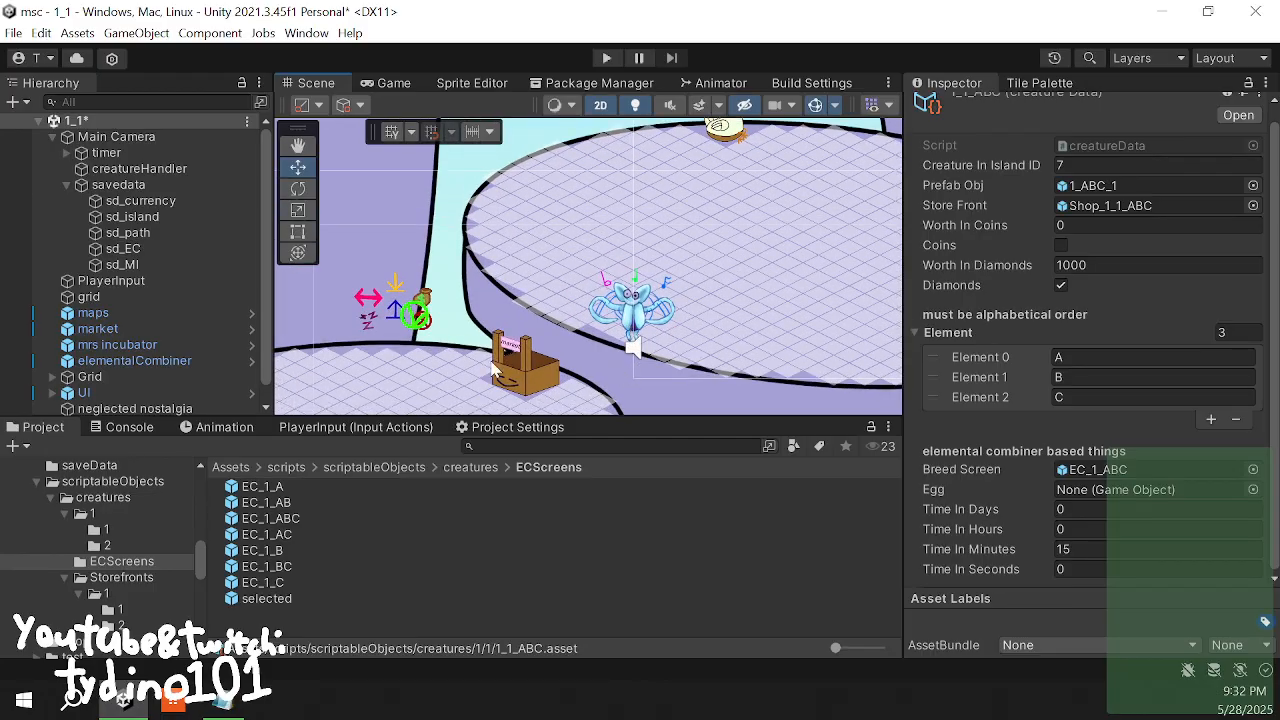
- Compare the breeding time settings of the 1_1_A, 1_1_B, 1_1_C, 1_1_D and 1_1_ABC creature data in the creatures/1/1 folder
click(106, 529)
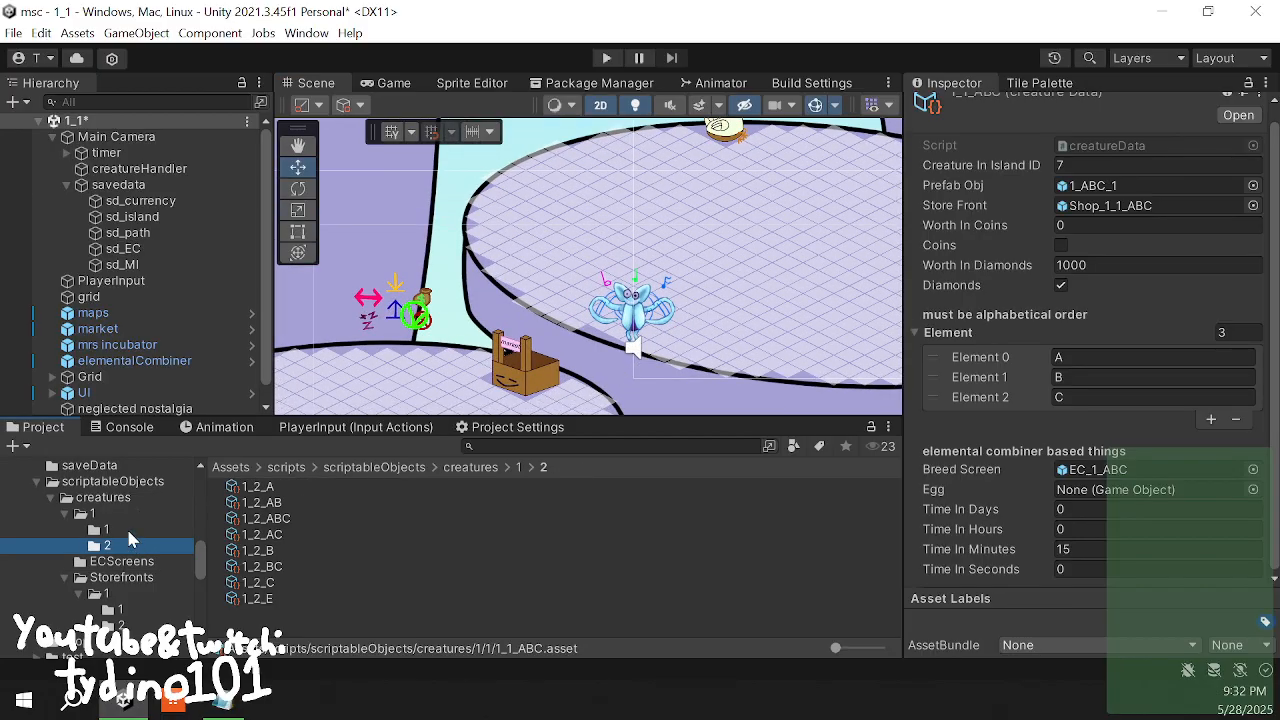
click(257, 486)
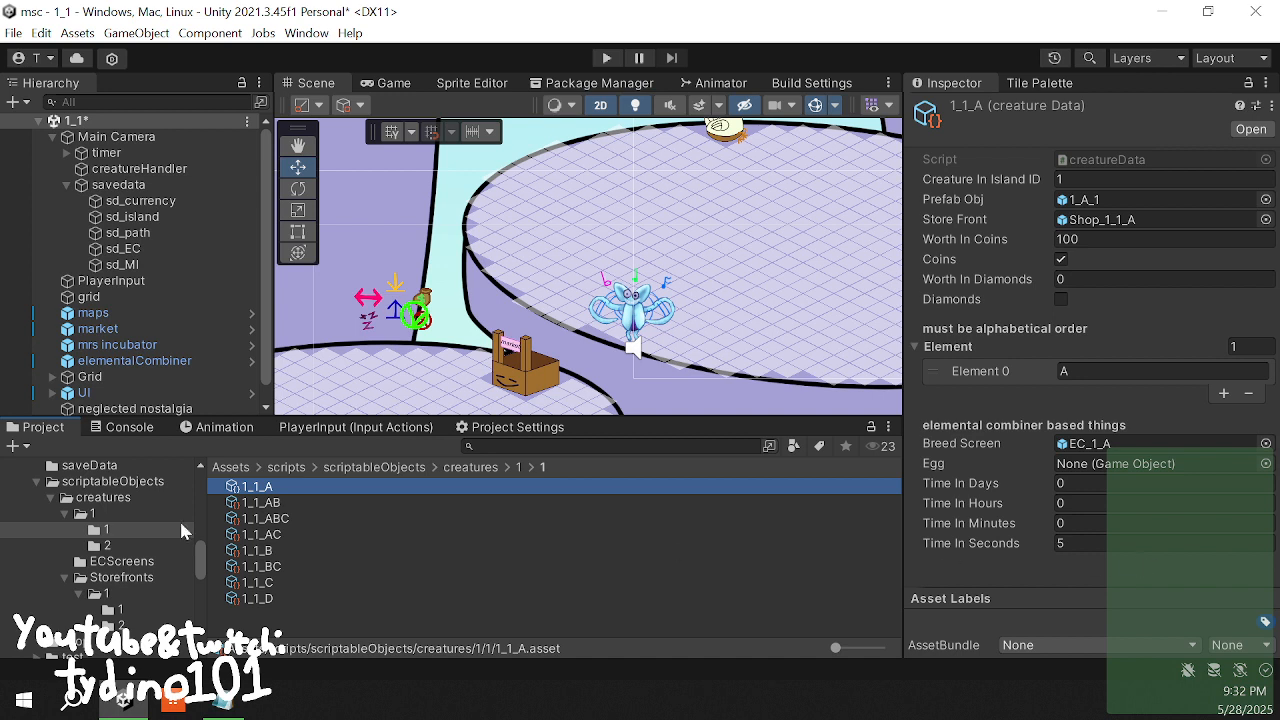
click(261, 520)
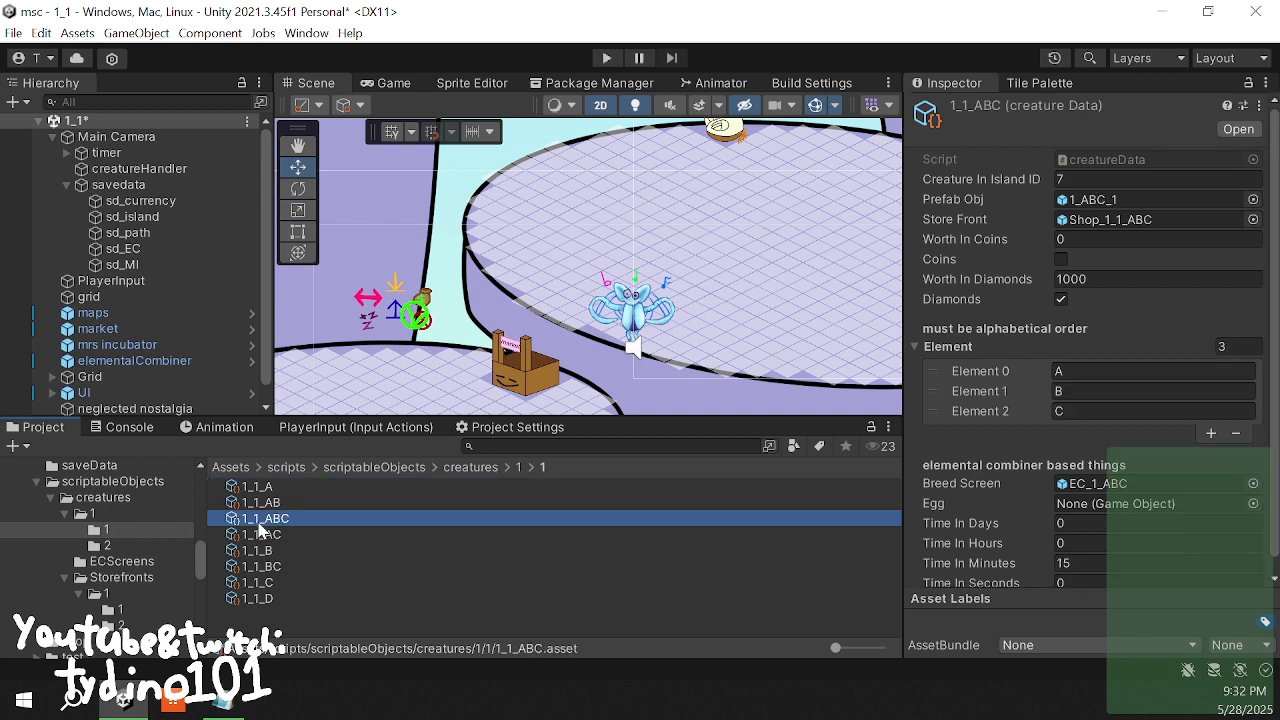
click(300, 598)
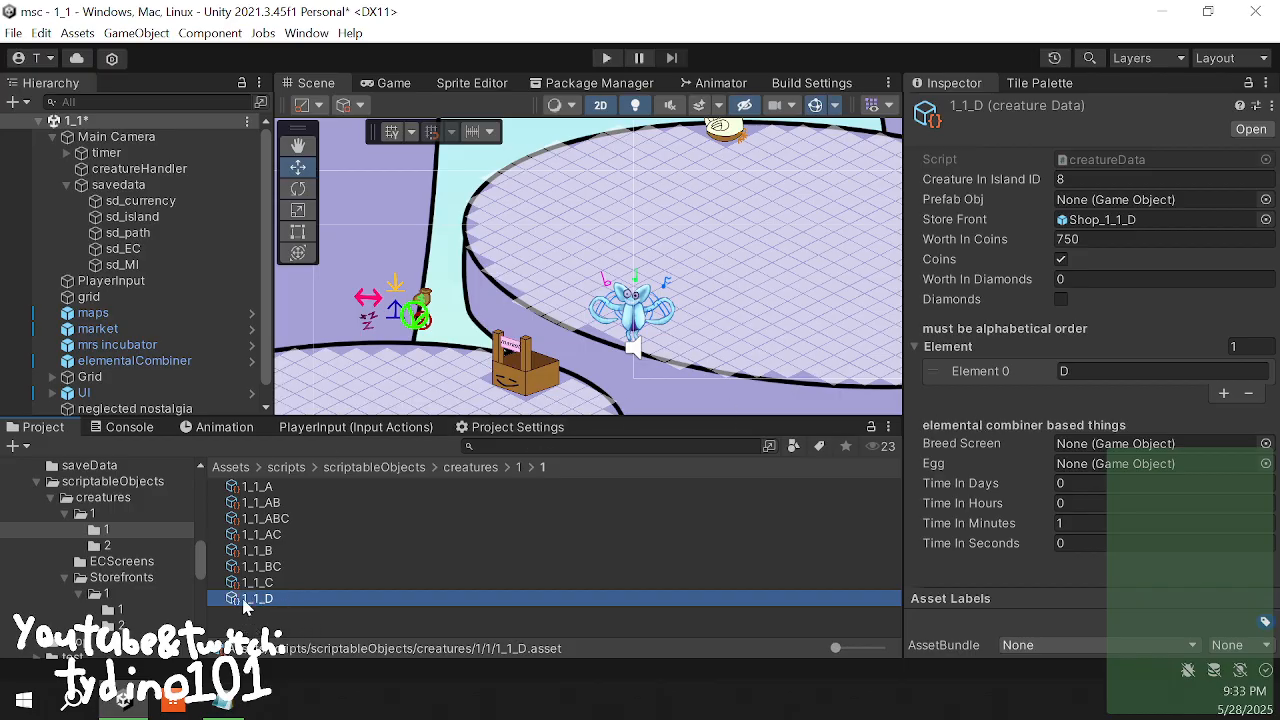
click(280, 585)
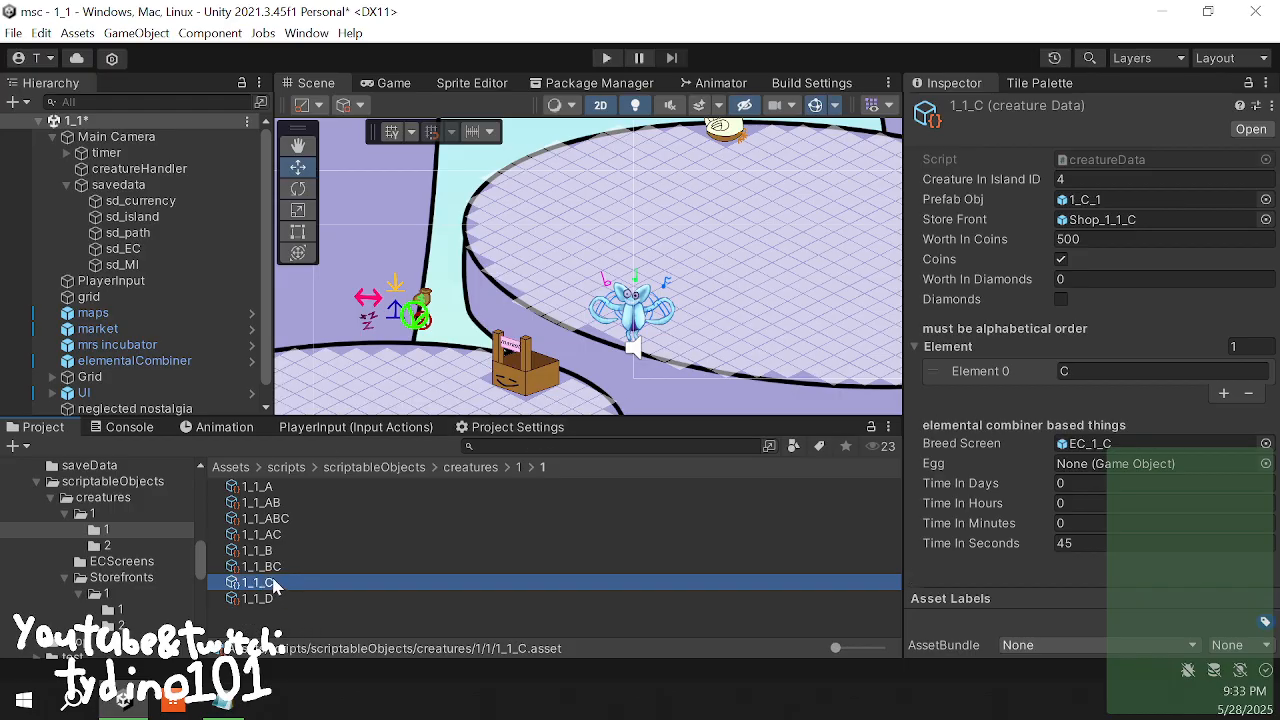
click(267, 553)
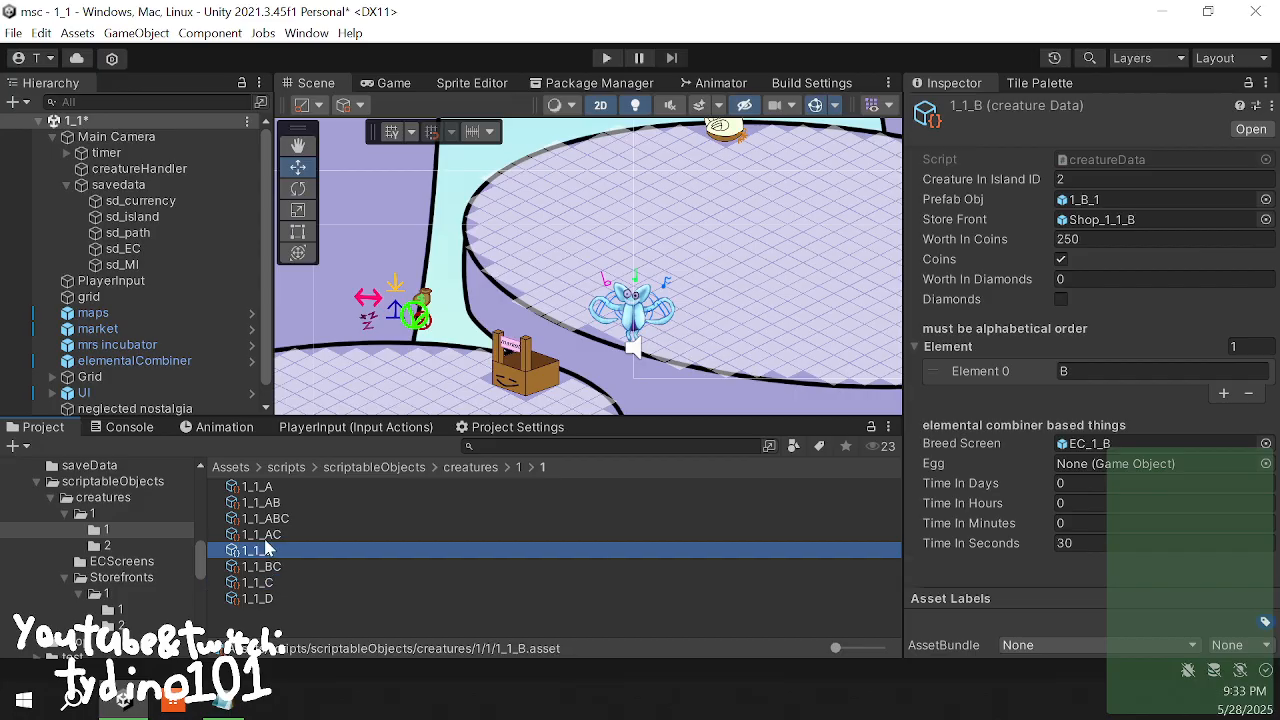
click(267, 488)
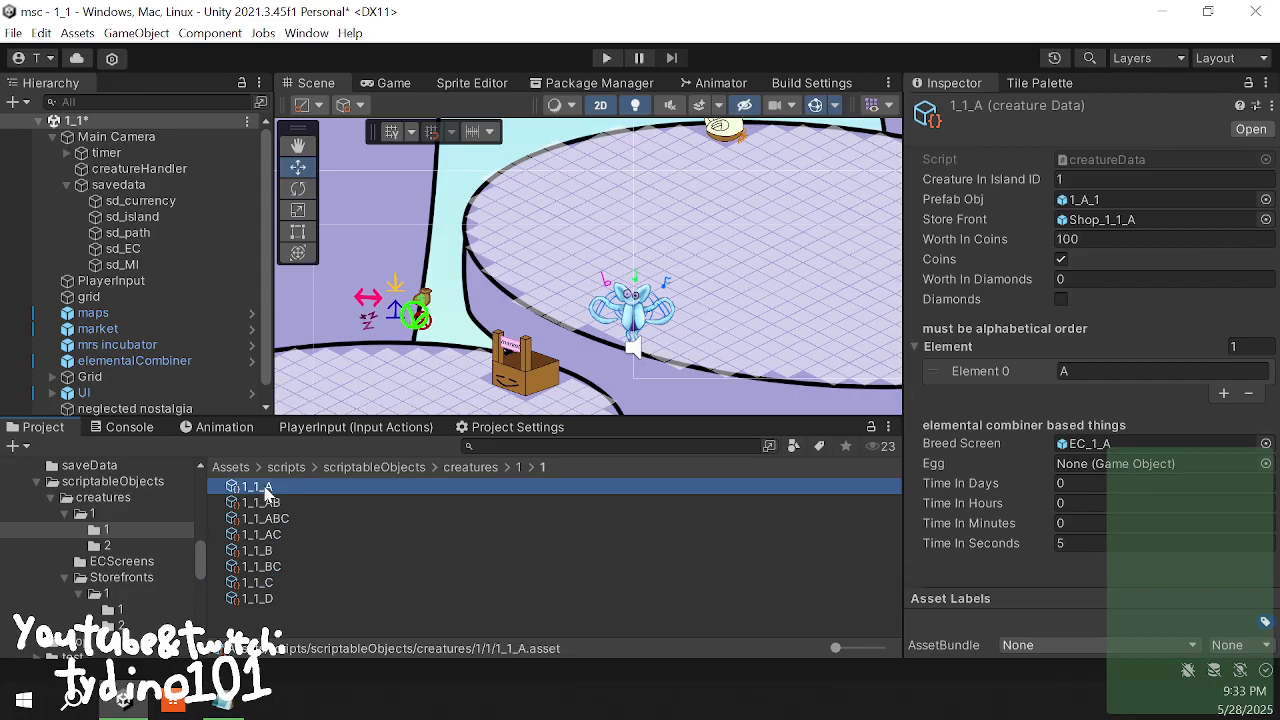
click(278, 552)
click(276, 584)
click(275, 599)
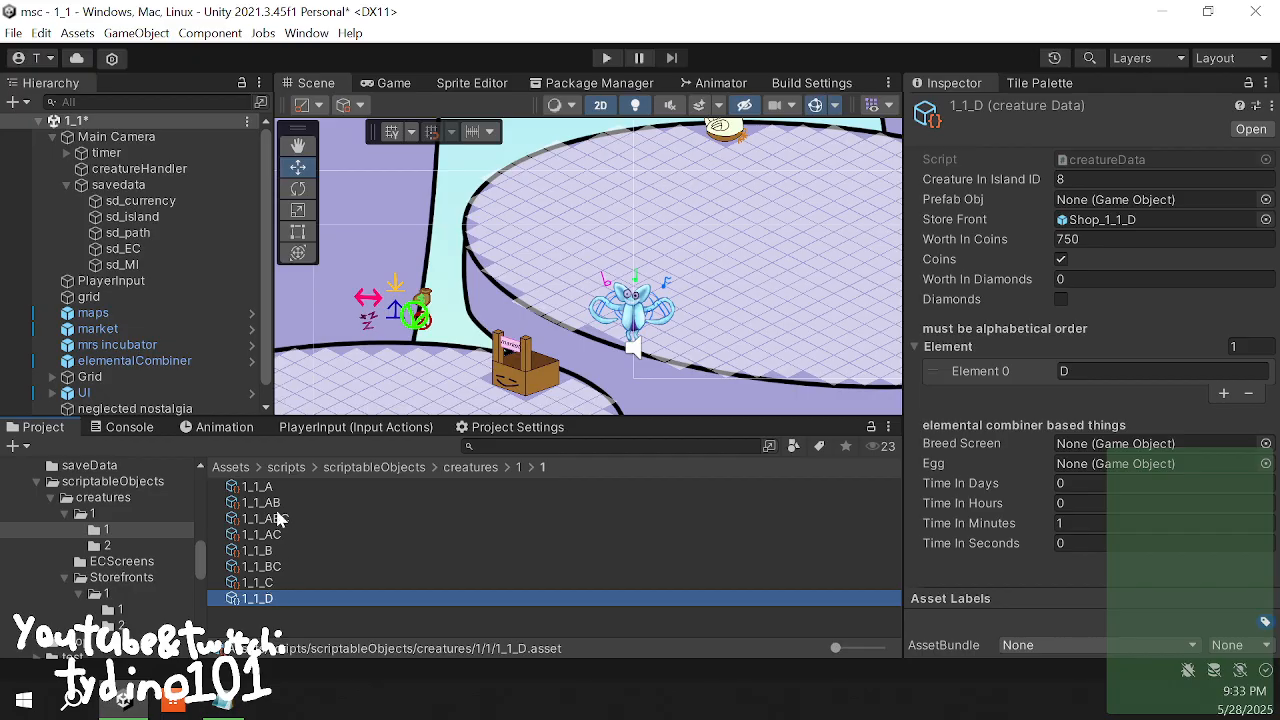
- Set the Time In Seconds of the 1_1_A creature data to 15
click(257, 487)
click(1105, 543)
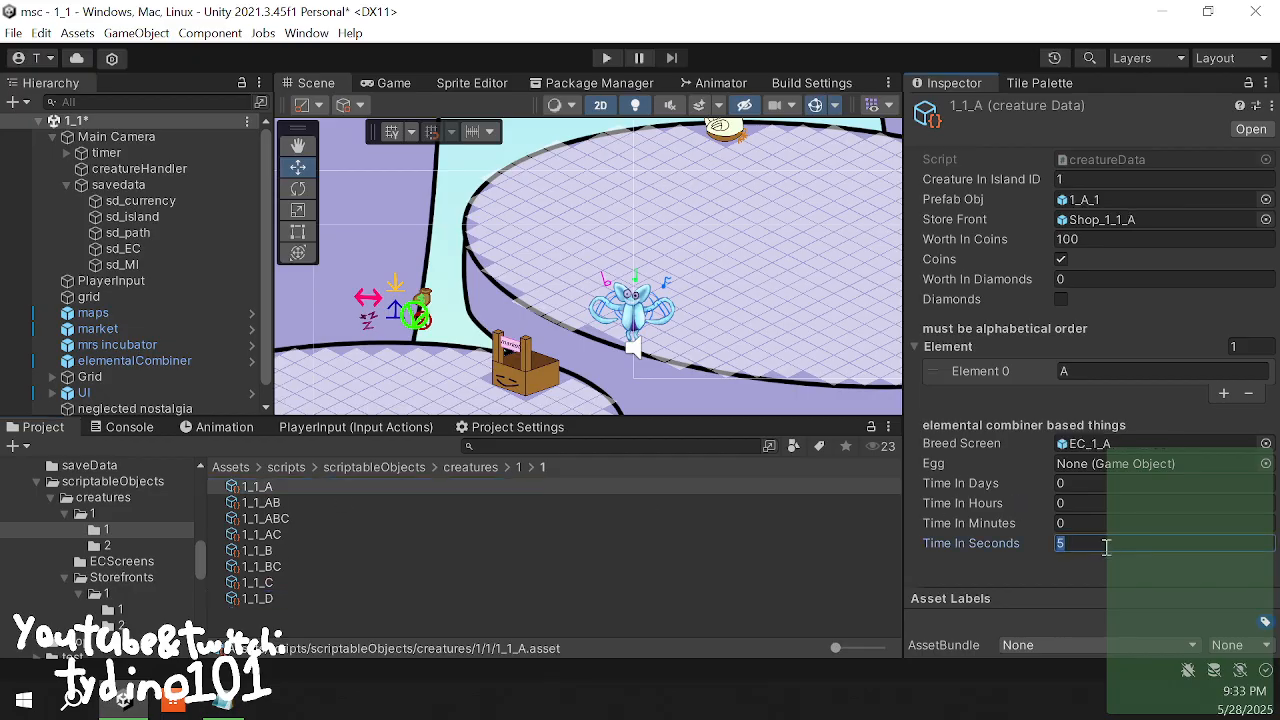
text(15)
key(Return)
- Open the 1_2_A creature data from the creatures/1/2 folder and set its Time In Seconds to 5
click(107, 545)
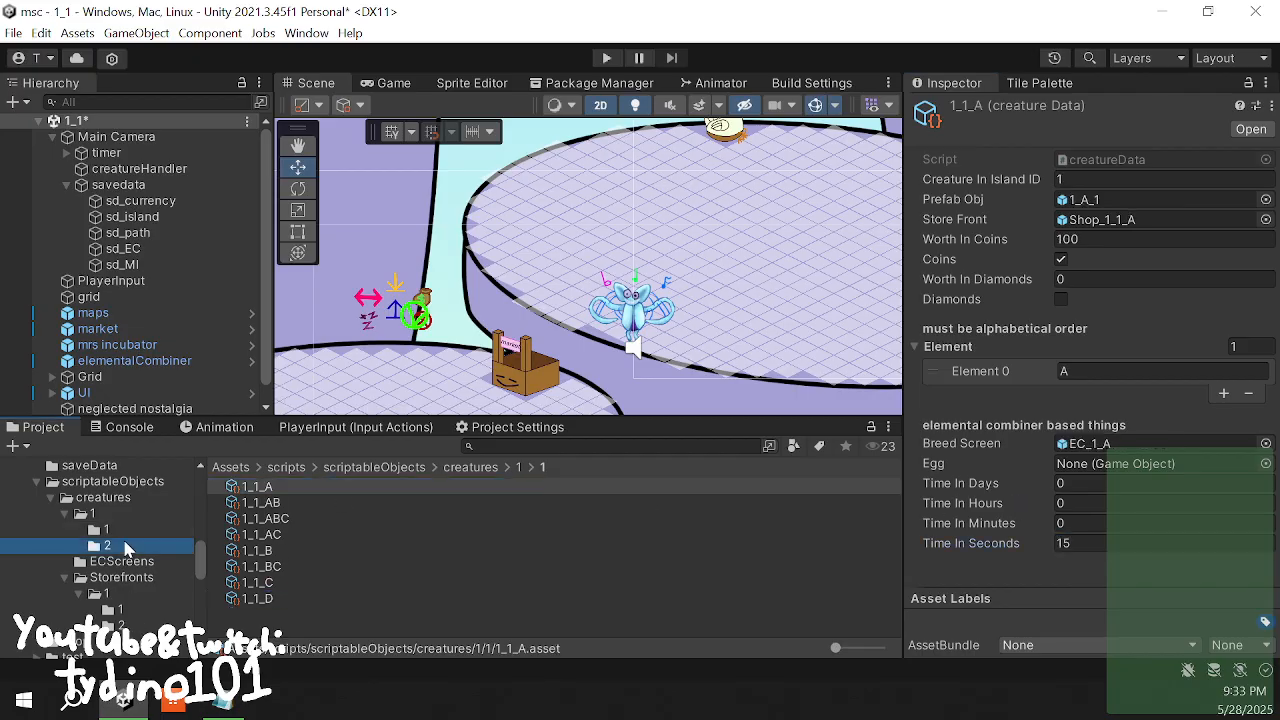
click(292, 468)
scroll(128, 590, down, 5)
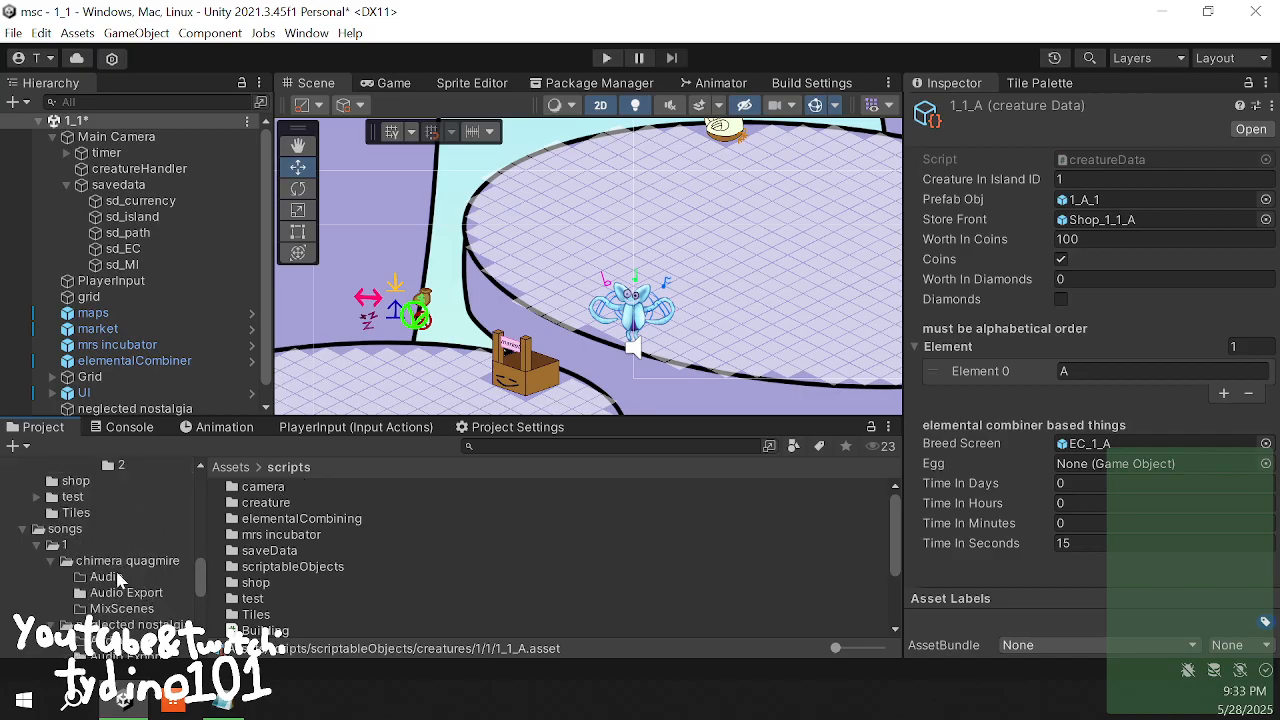
scroll(124, 575, up, 8)
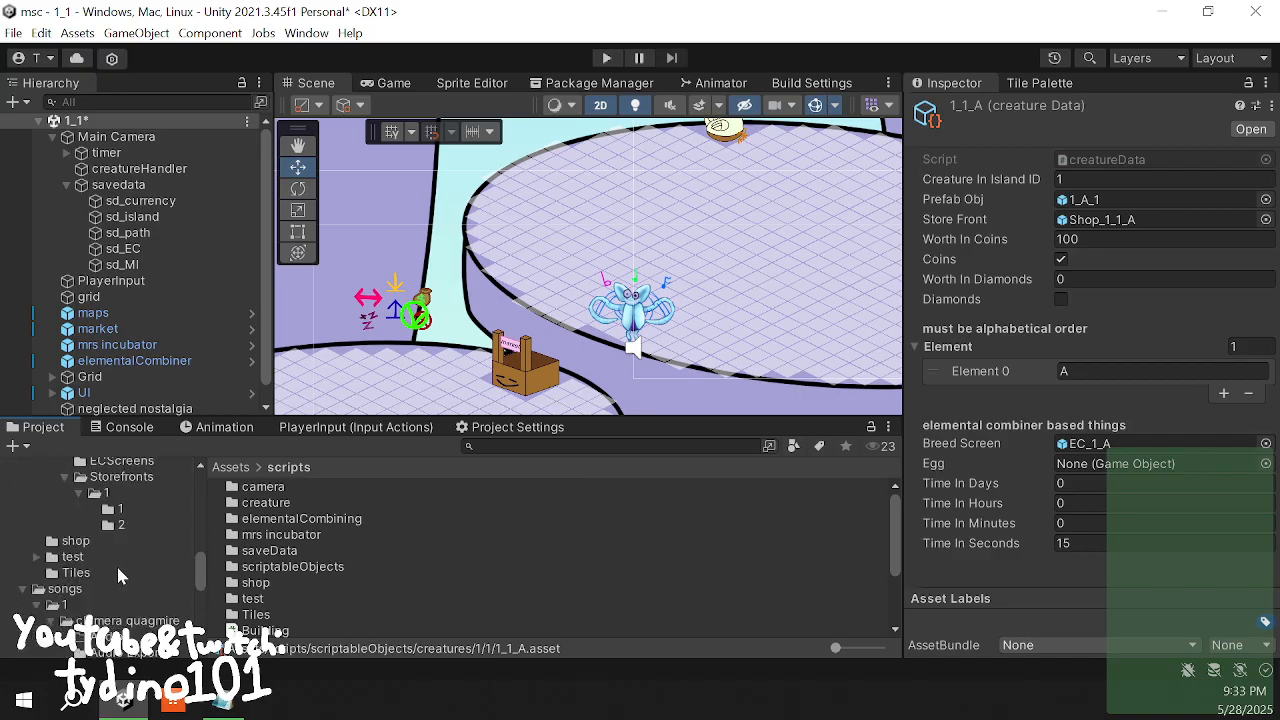
click(120, 509)
scroll(122, 515, up, 3)
click(107, 505)
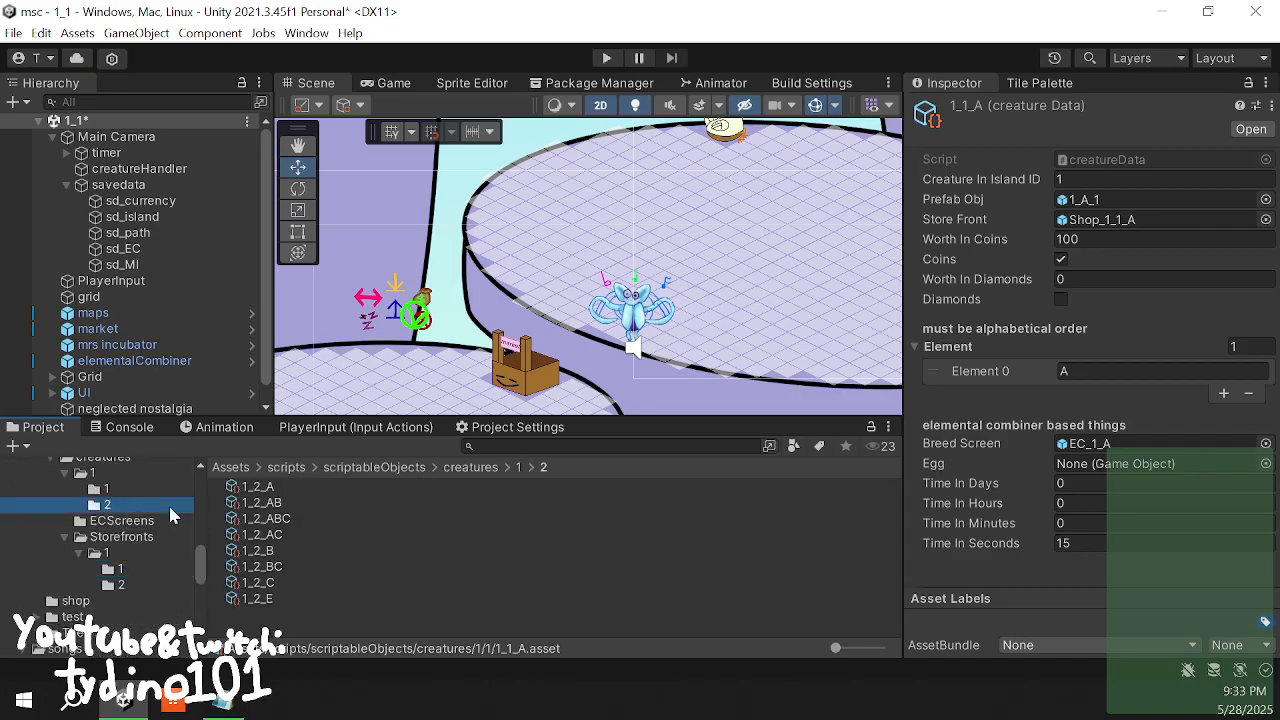
click(299, 487)
click(1091, 523)
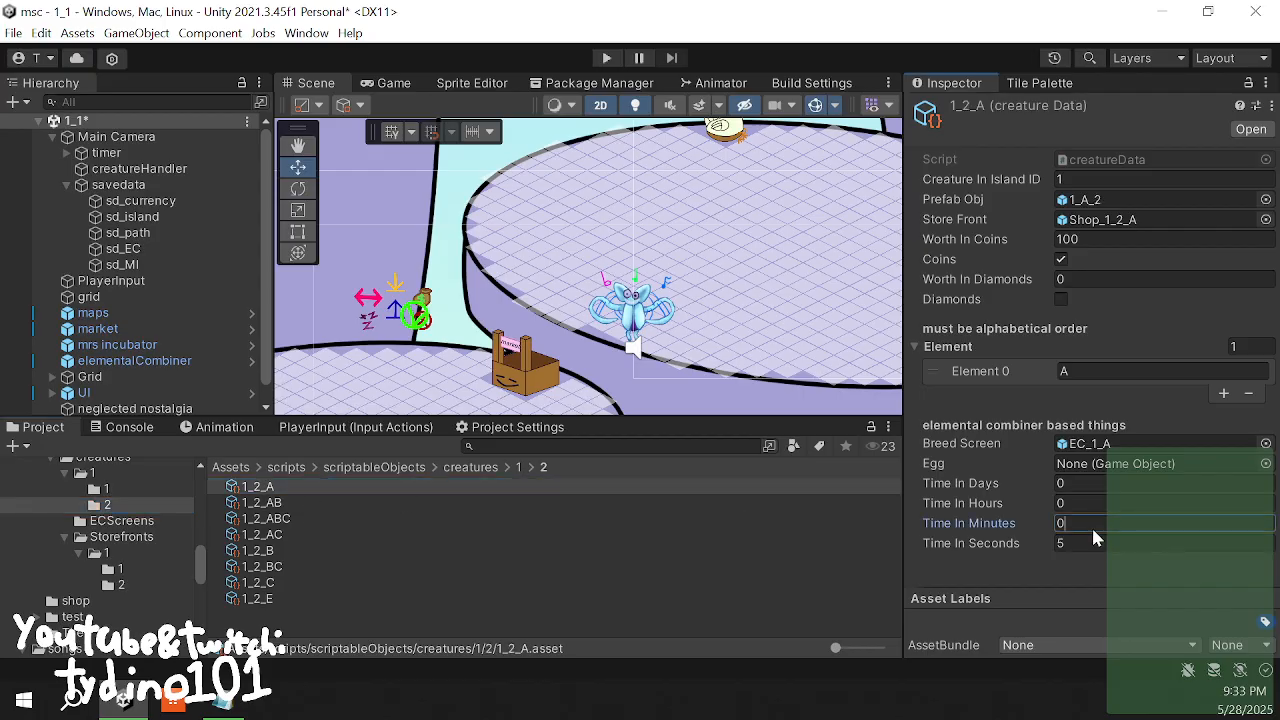
click(1087, 541)
text(5)
- Check the time settings of the 1_2_B, 1_2_C and 1_2_E creature data
click(262, 551)
click(264, 583)
click(268, 598)
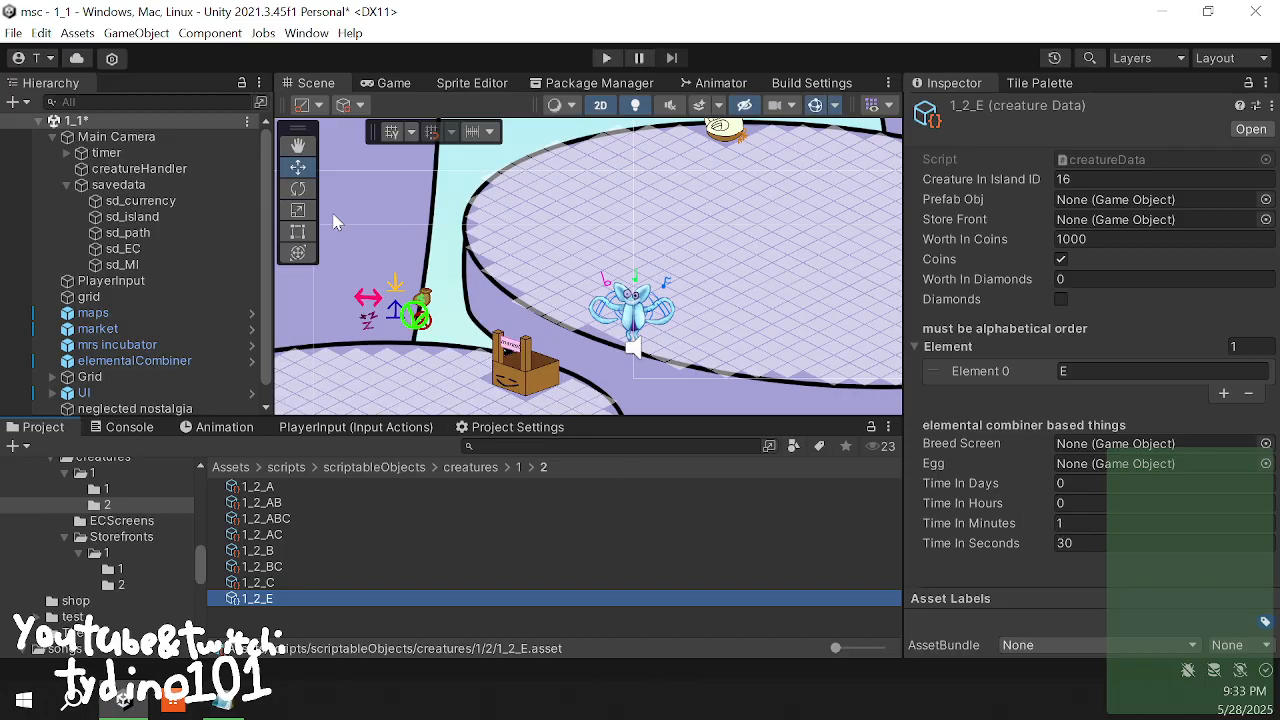
- Collapse the savedata group in the scene hierarchy, leave nothing selected and save the scene
middle_drag(398, 283, 450, 230)
click(521, 293)
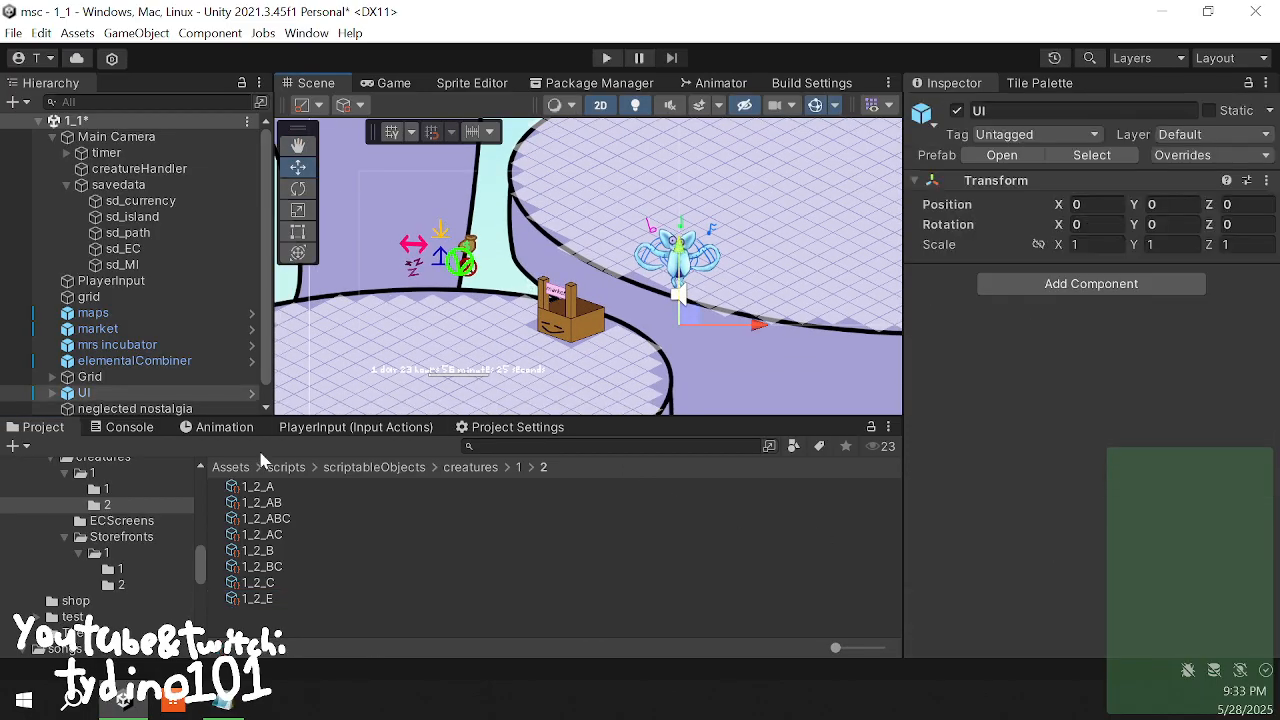
click(66, 185)
click(90, 384)
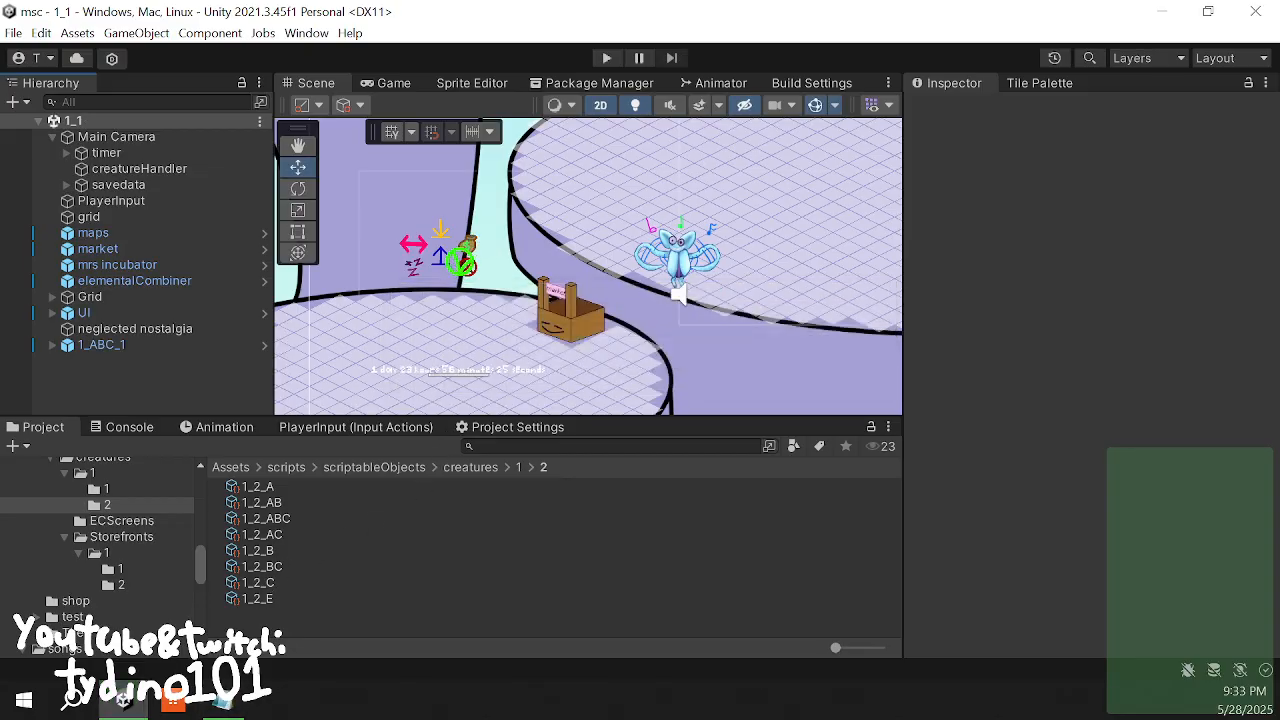
- Switch to the "how creatures are sorted" list in Notepad and examine it to the end, including the four-letter combinations at 27 to 30
key(alt+Tab)
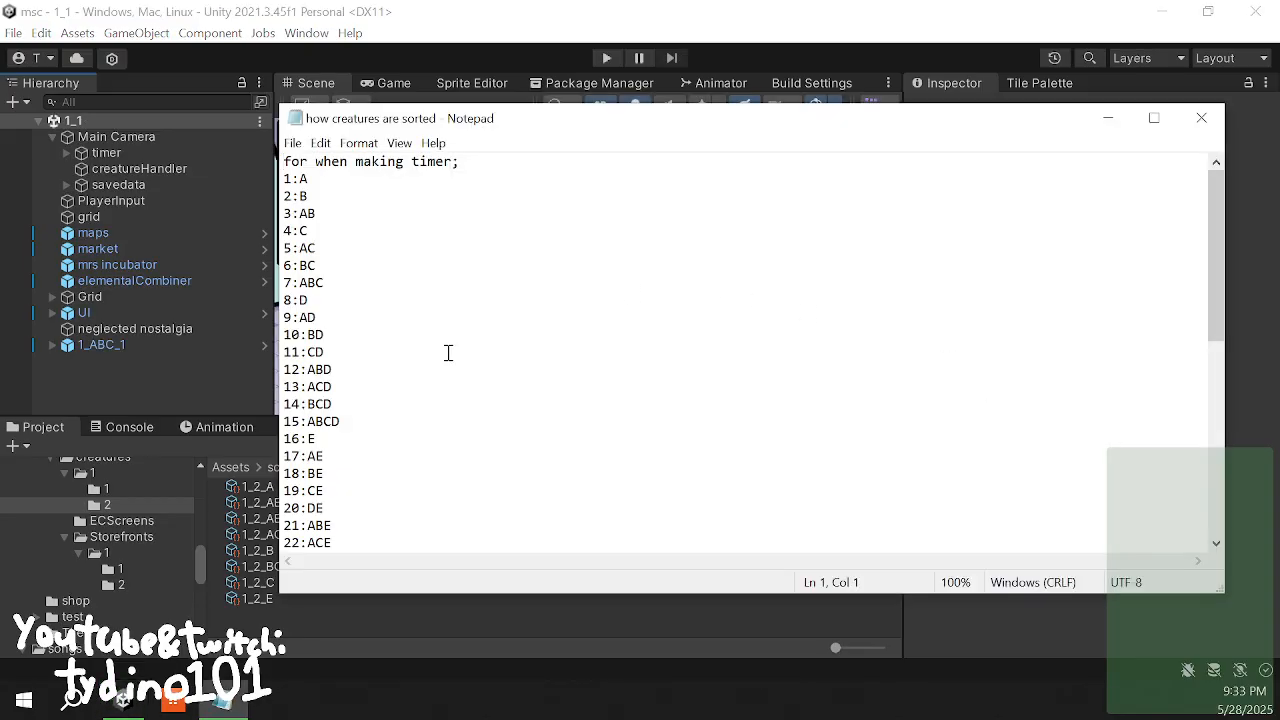
scroll(346, 229, down, 6)
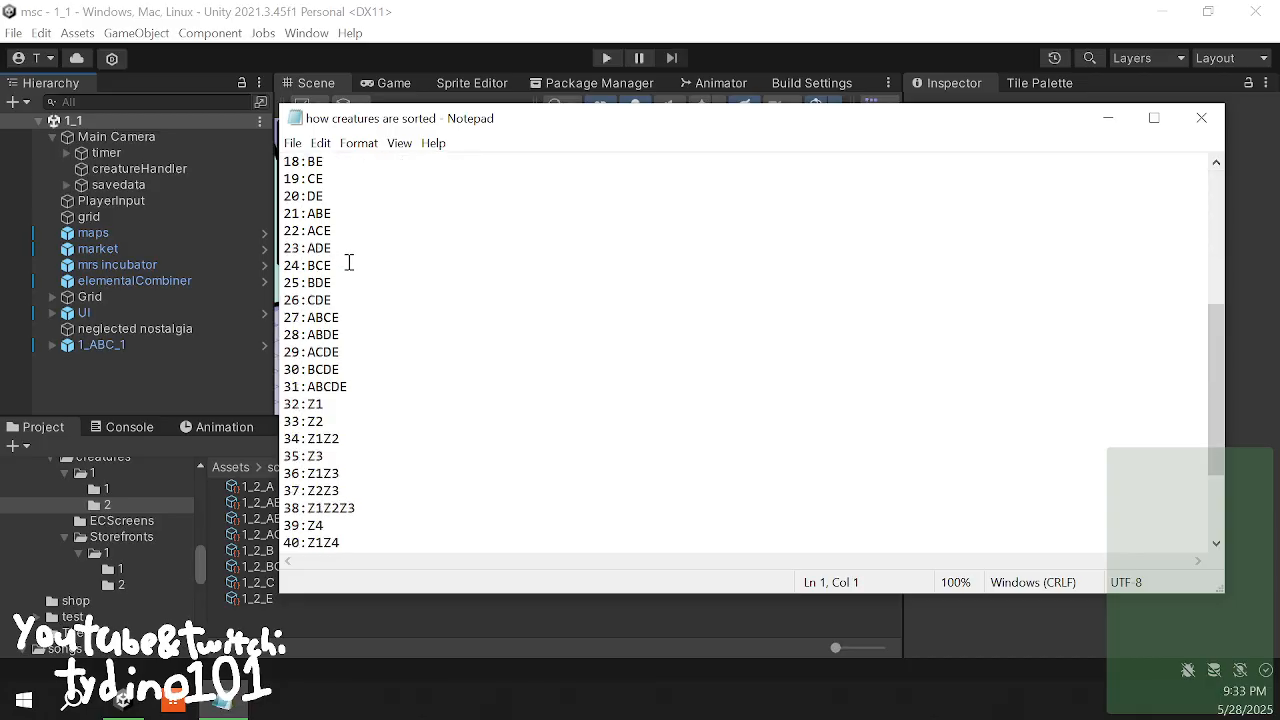
scroll(349, 263, down, 3)
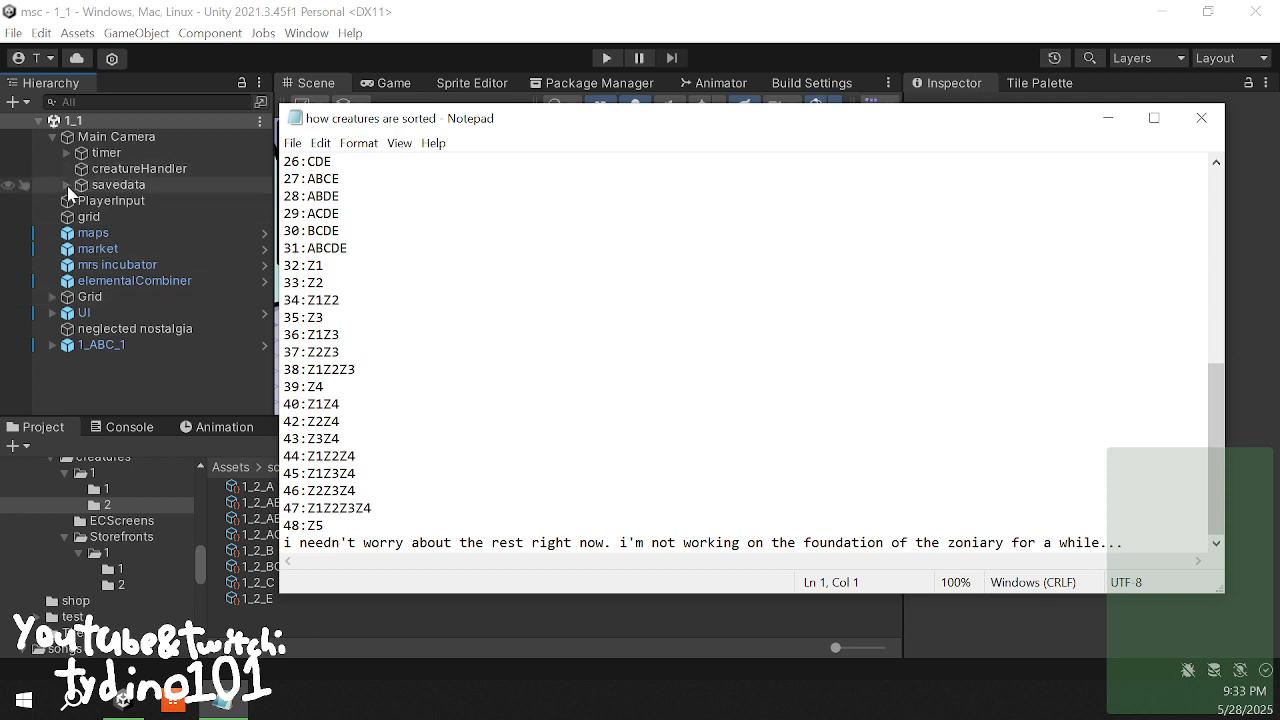
scroll(376, 333, up, 3)
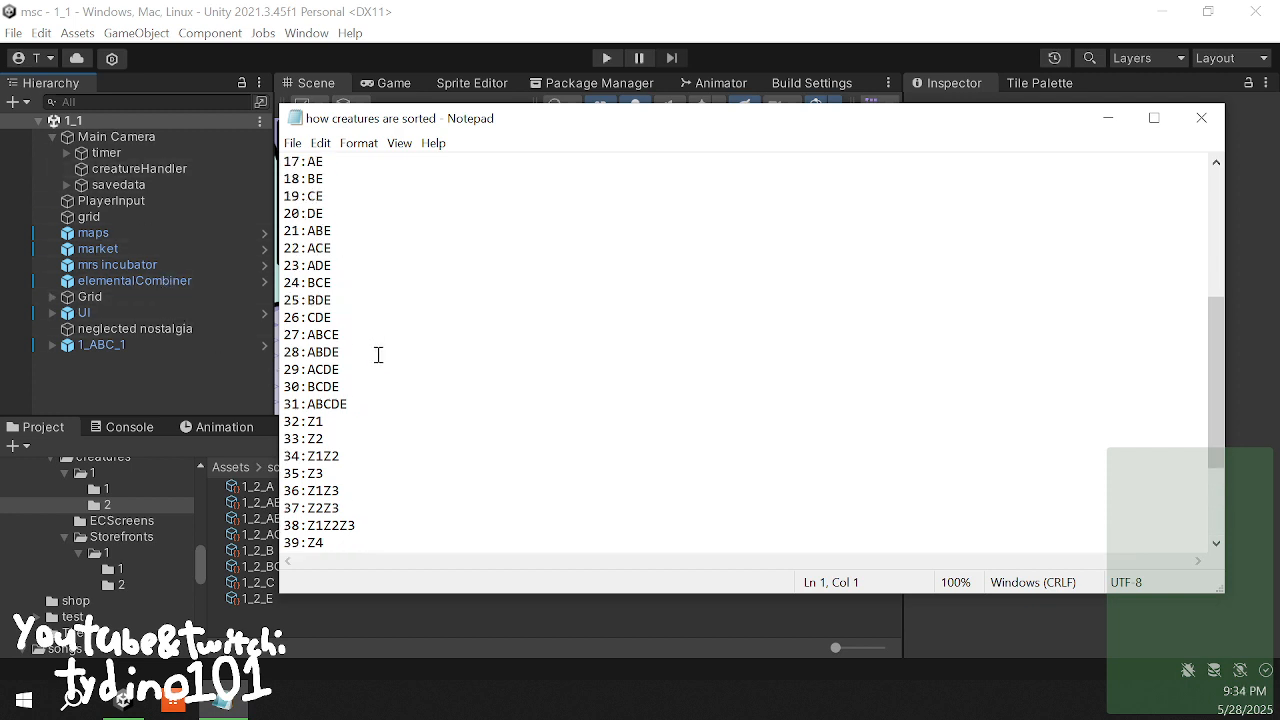
drag(367, 400, 281, 404)
click(367, 405)
drag(352, 391, 305, 337)
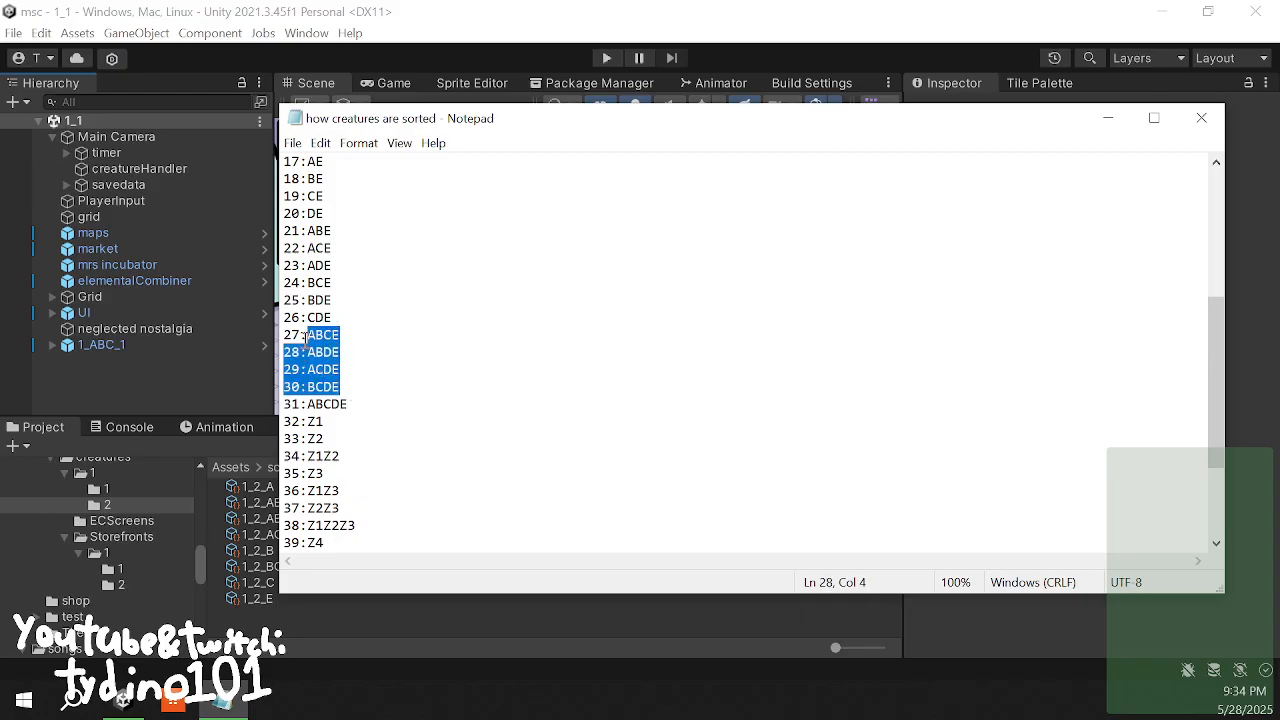
click(347, 340)
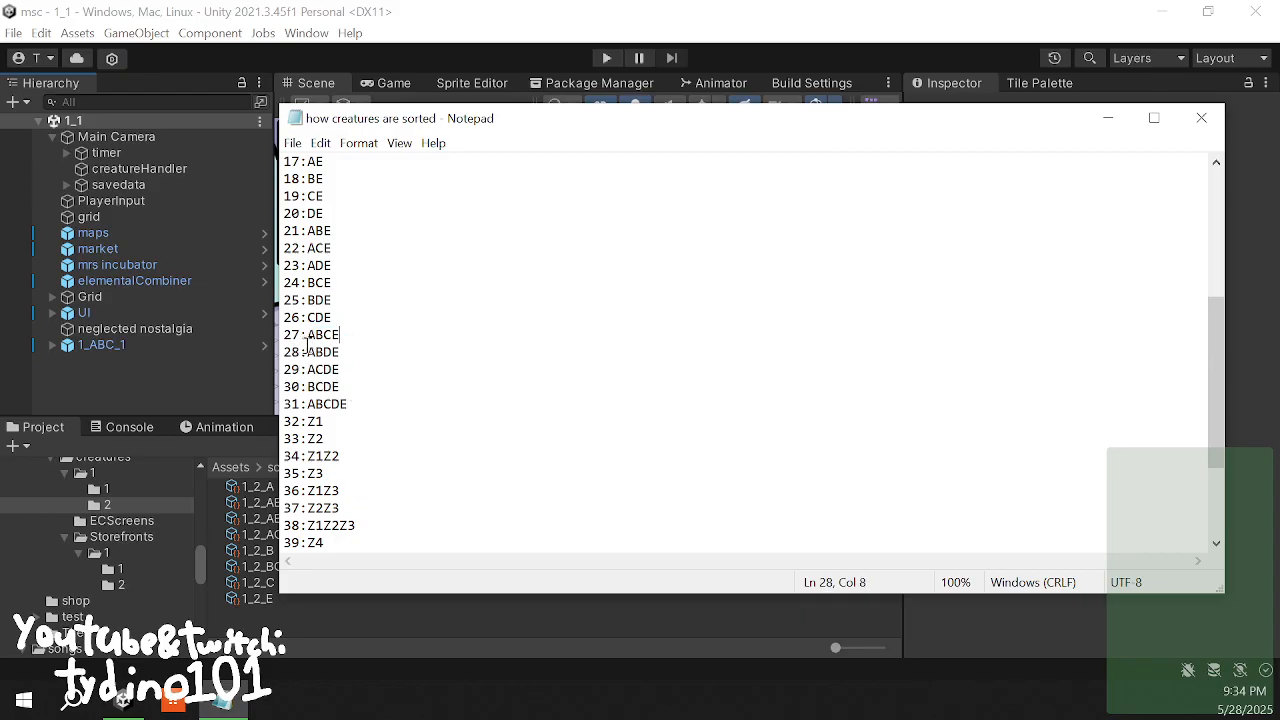
- Return to the start of the creature list and examine how single elements and their combinations are ordered, especially entries 1 to 15
scroll(303, 341, up, 1)
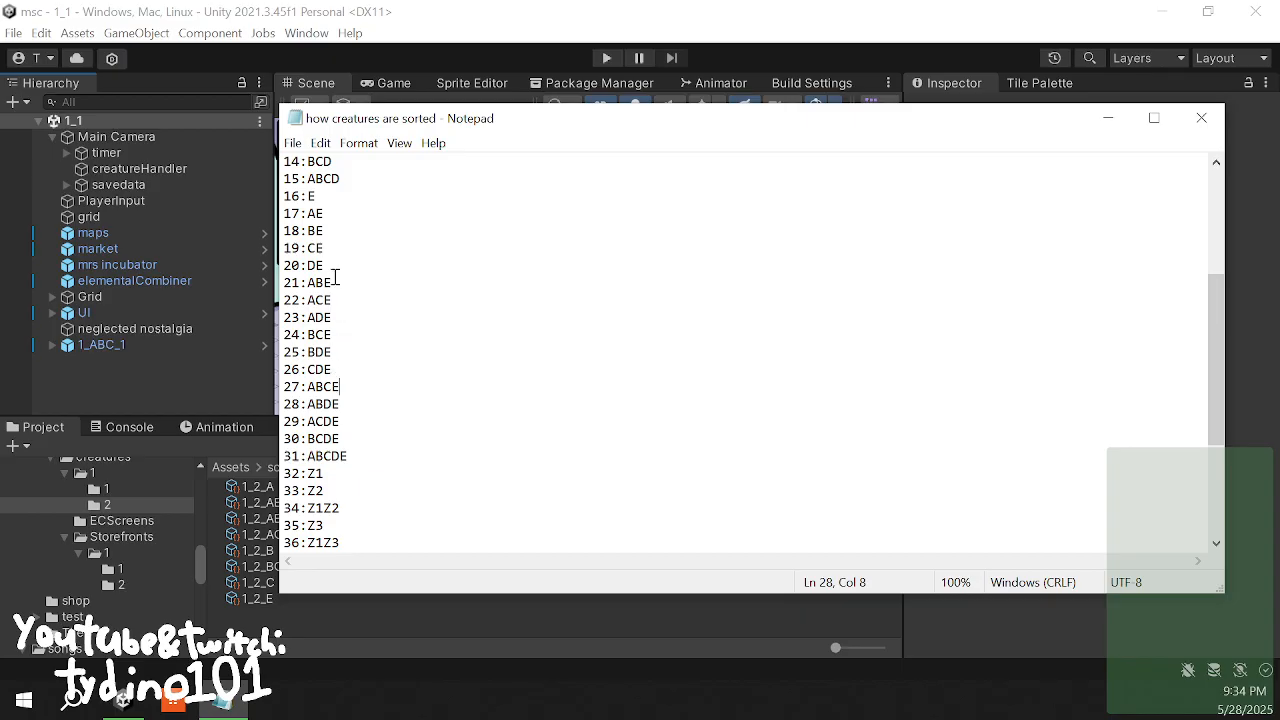
scroll(335, 277, up, 1)
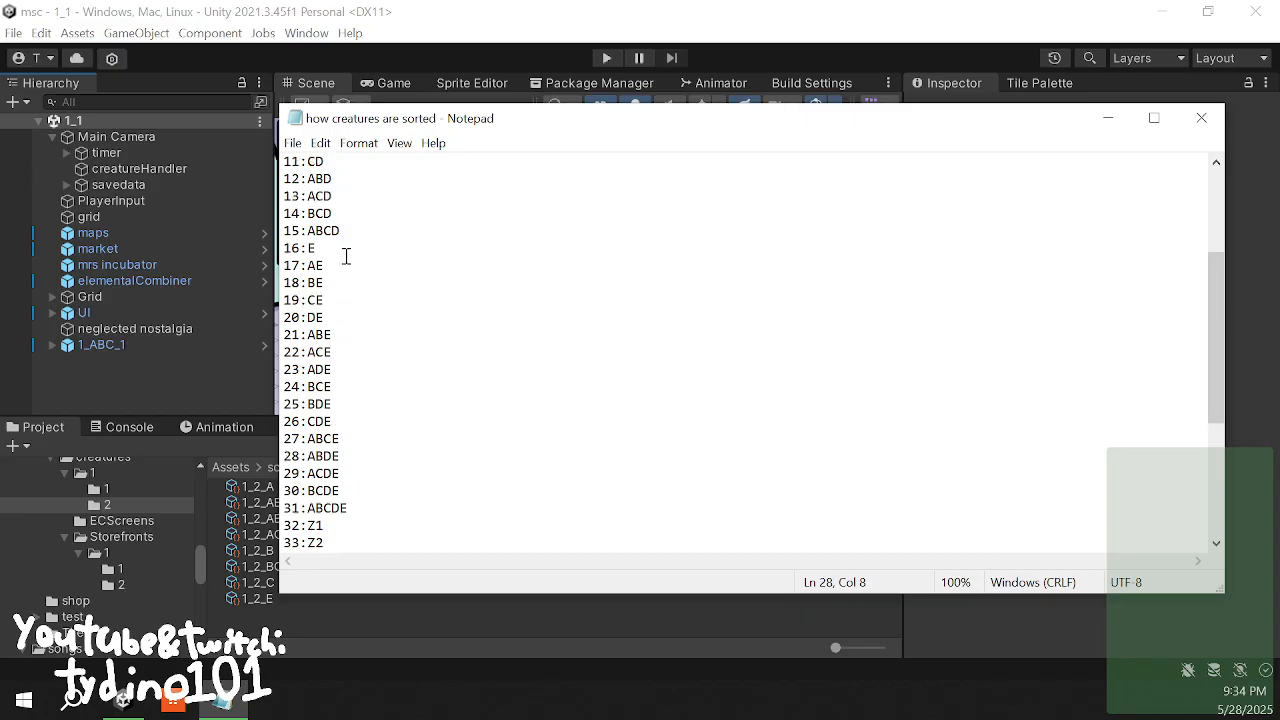
scroll(322, 247, up, 2)
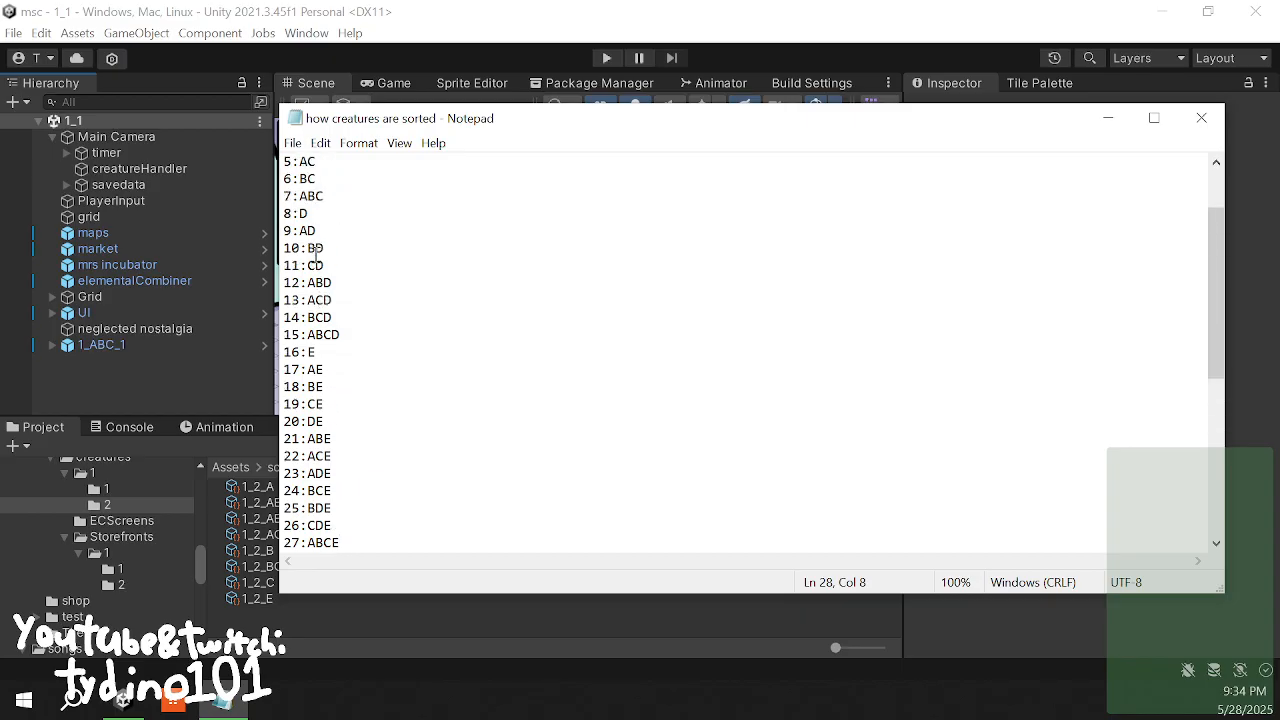
scroll(345, 300, up, 2)
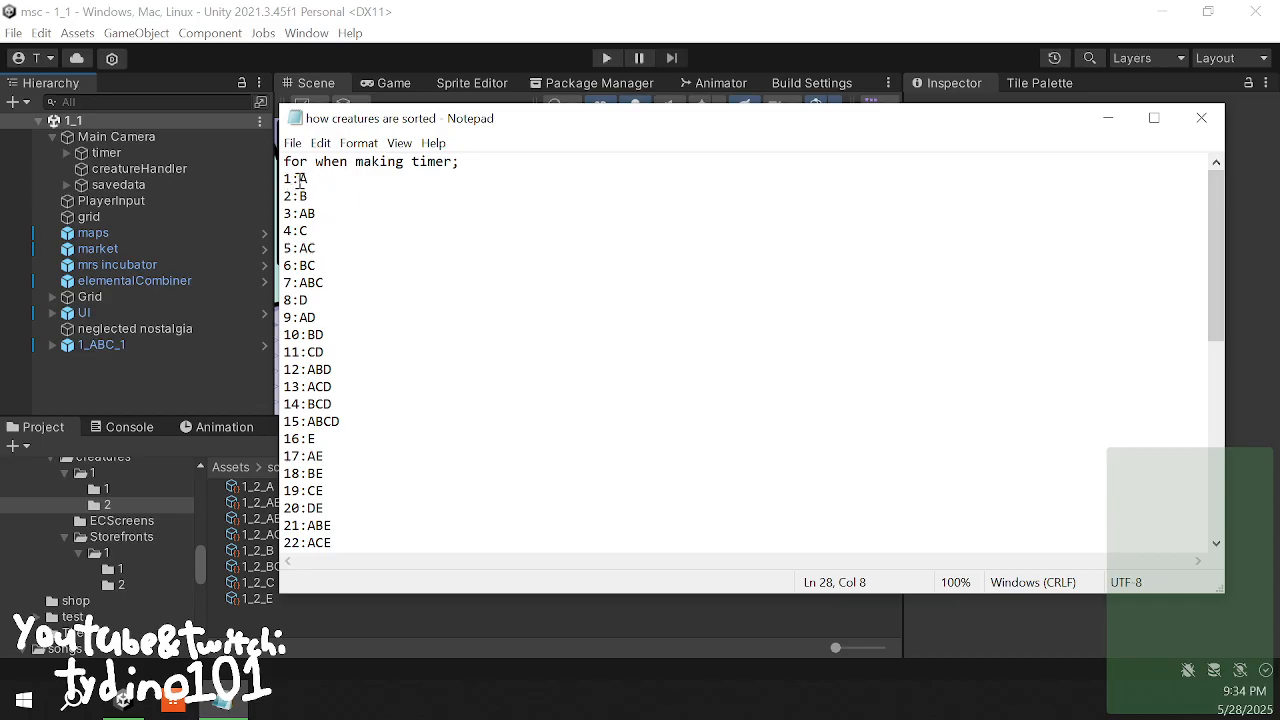
drag(299, 179, 312, 179)
click(297, 199)
drag(299, 213, 332, 387)
click(299, 231)
click(300, 265)
click(303, 421)
click(345, 420)
scroll(306, 530, down, 1)
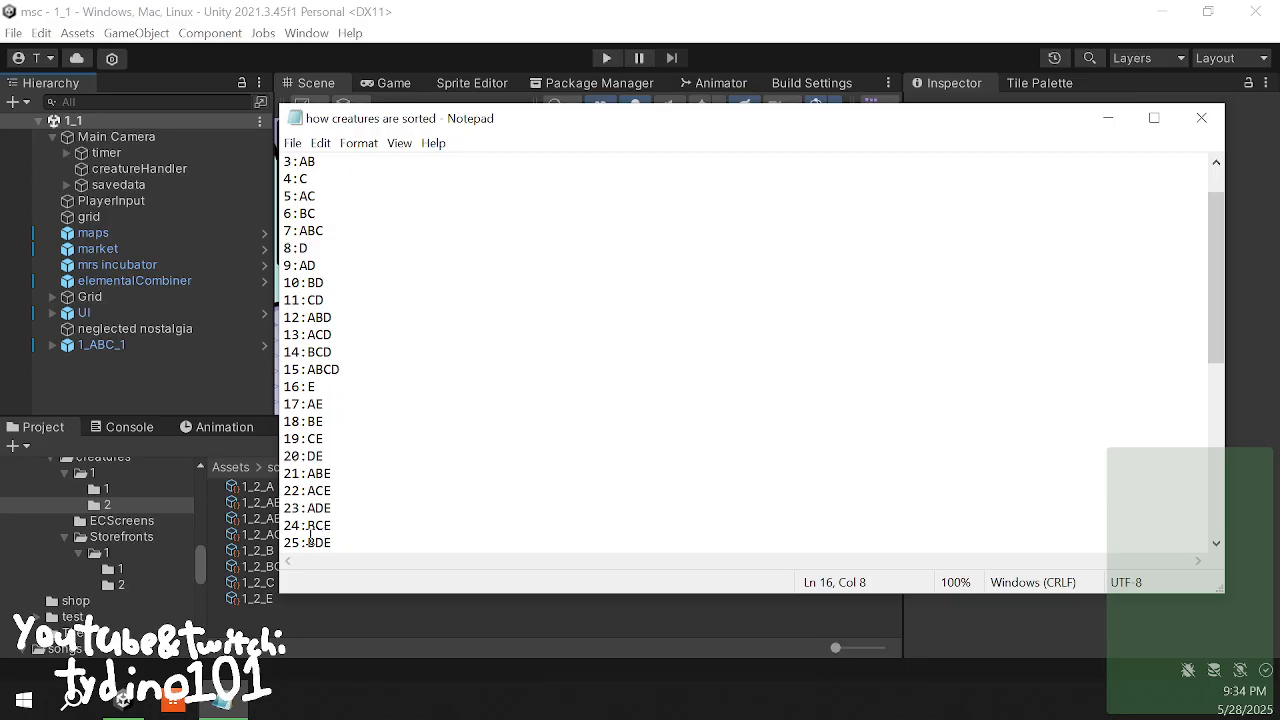
scroll(310, 537, down, 1)
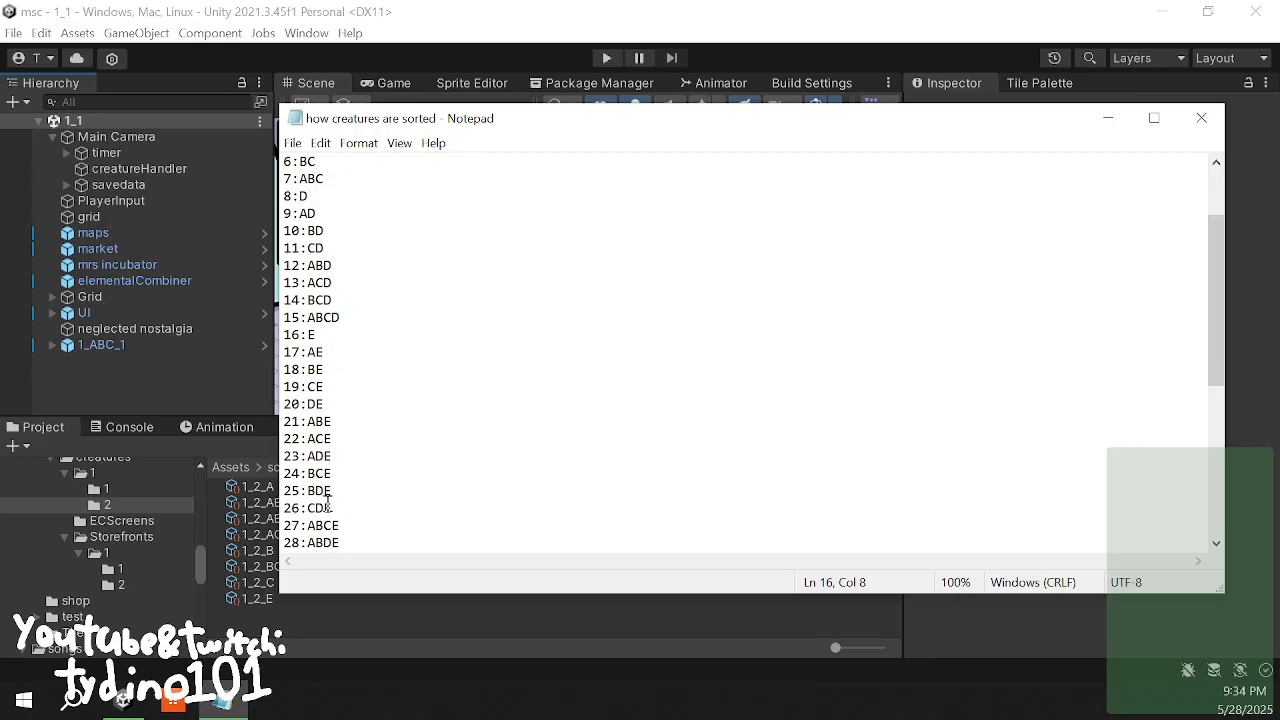
click(365, 282)
scroll(365, 282, up, 2)
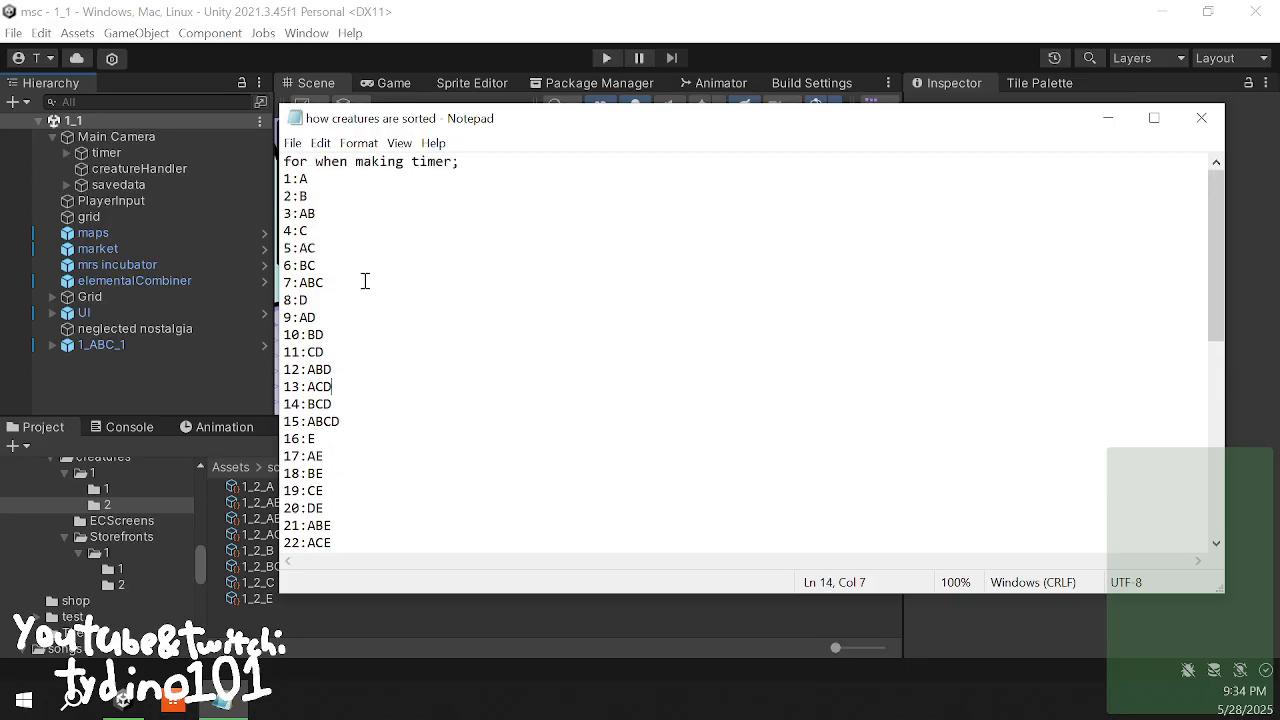
- Examine the list from its heading line to the Z1, Z2 and Z1Z2 entries that follow 31:ABCDE
click(287, 163)
scroll(363, 337, down, 7)
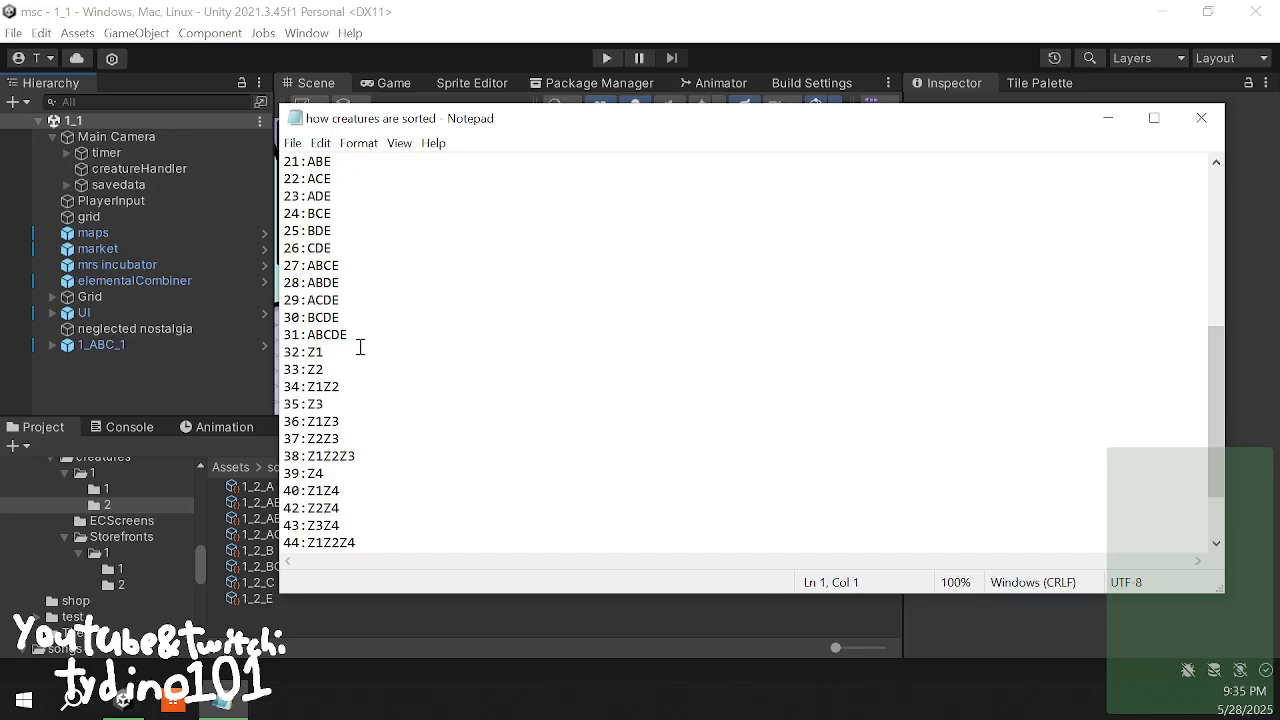
drag(357, 337, 386, 342)
drag(309, 352, 328, 368)
click(333, 386)
scroll(318, 405, up, 3)
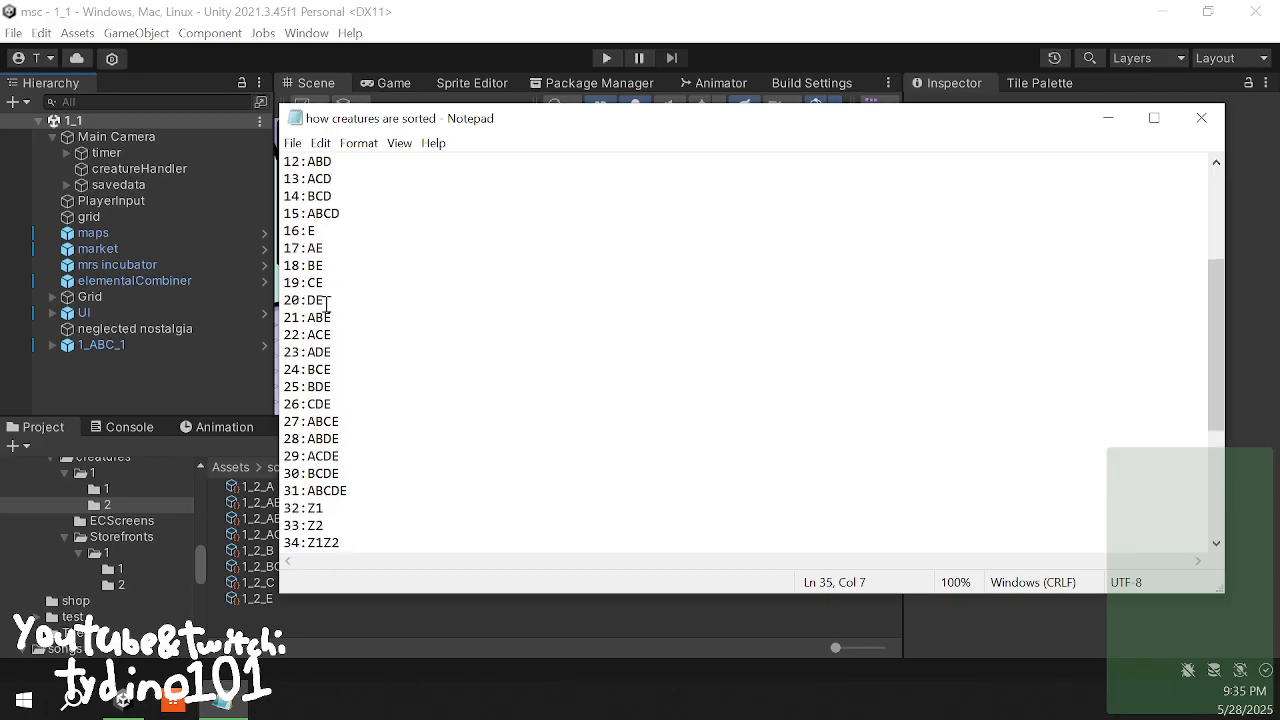
- Check entry 12 in the creature list, switch back to Unity and examine the Creature Objects list on creatureHandler
scroll(326, 304, up, 3)
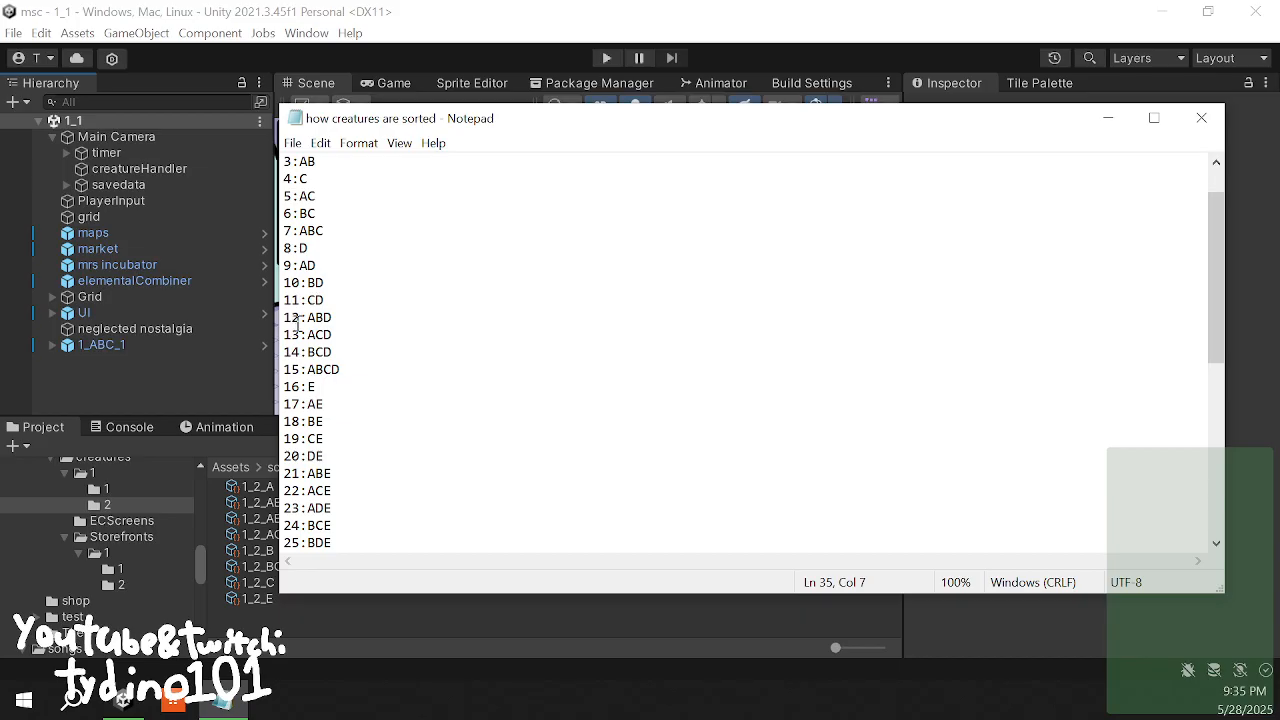
drag(299, 318, 284, 316)
click(200, 372)
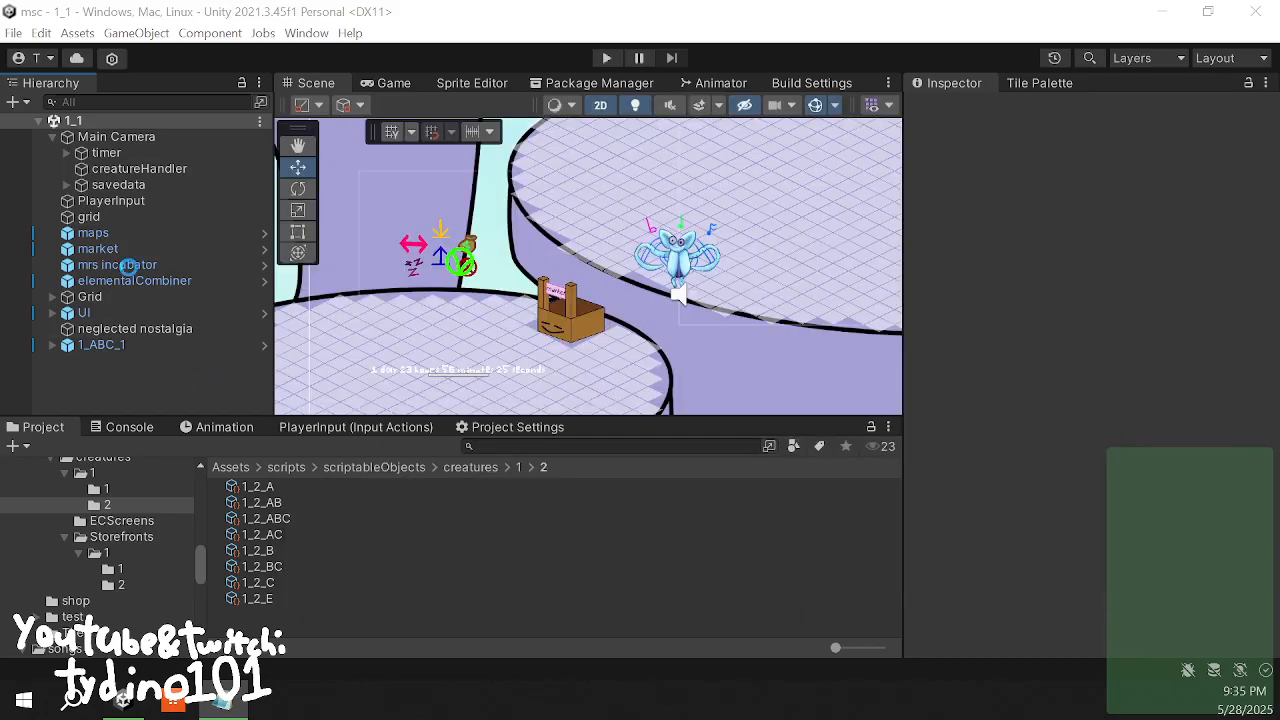
click(110, 185)
click(139, 169)
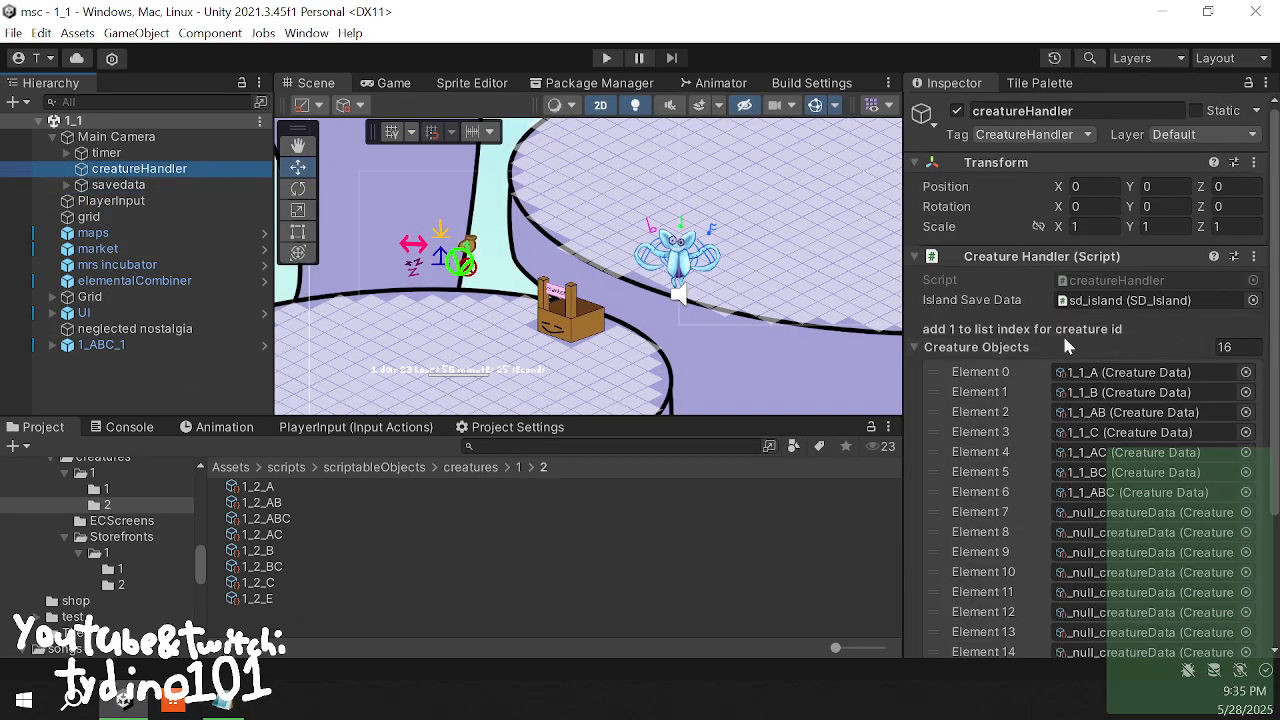
scroll(1065, 345, down, 3)
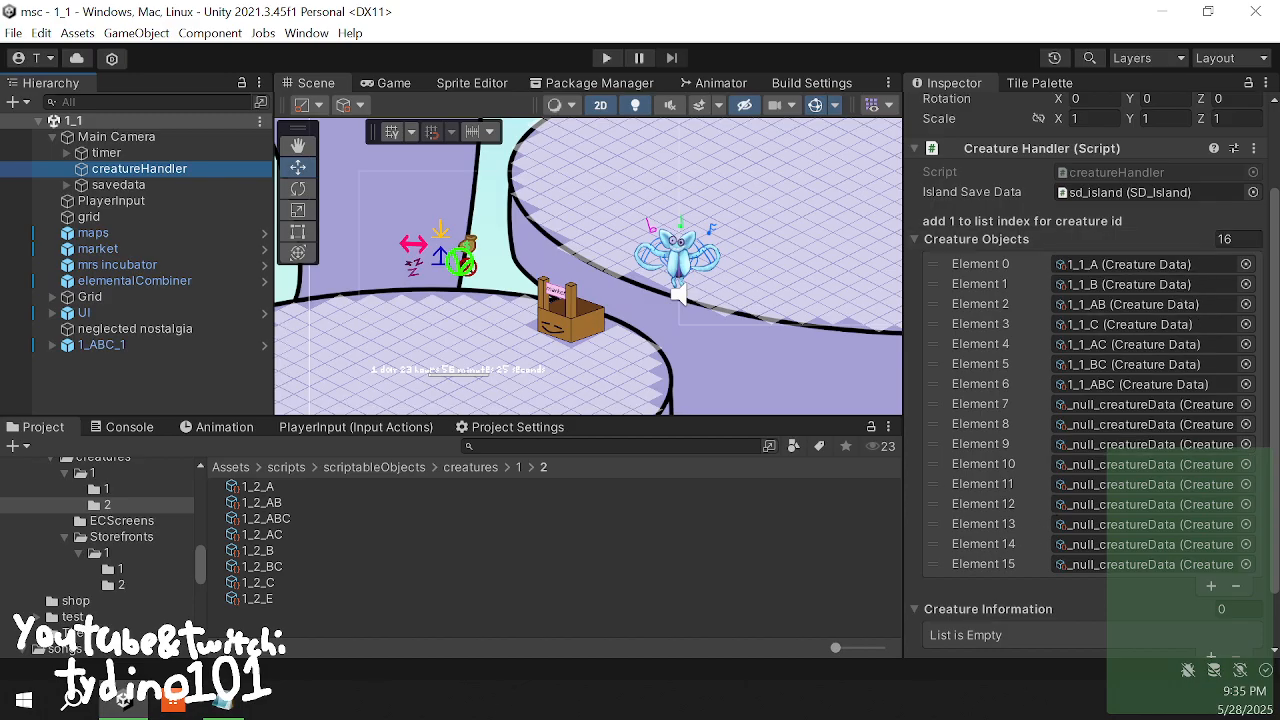
- Return to the Notepad creature list, compare its order with Creature Objects, examine entries 29:ACDE and 30:BCDE, and close the list
key(alt+Tab)
drag(656, 120, 346, 134)
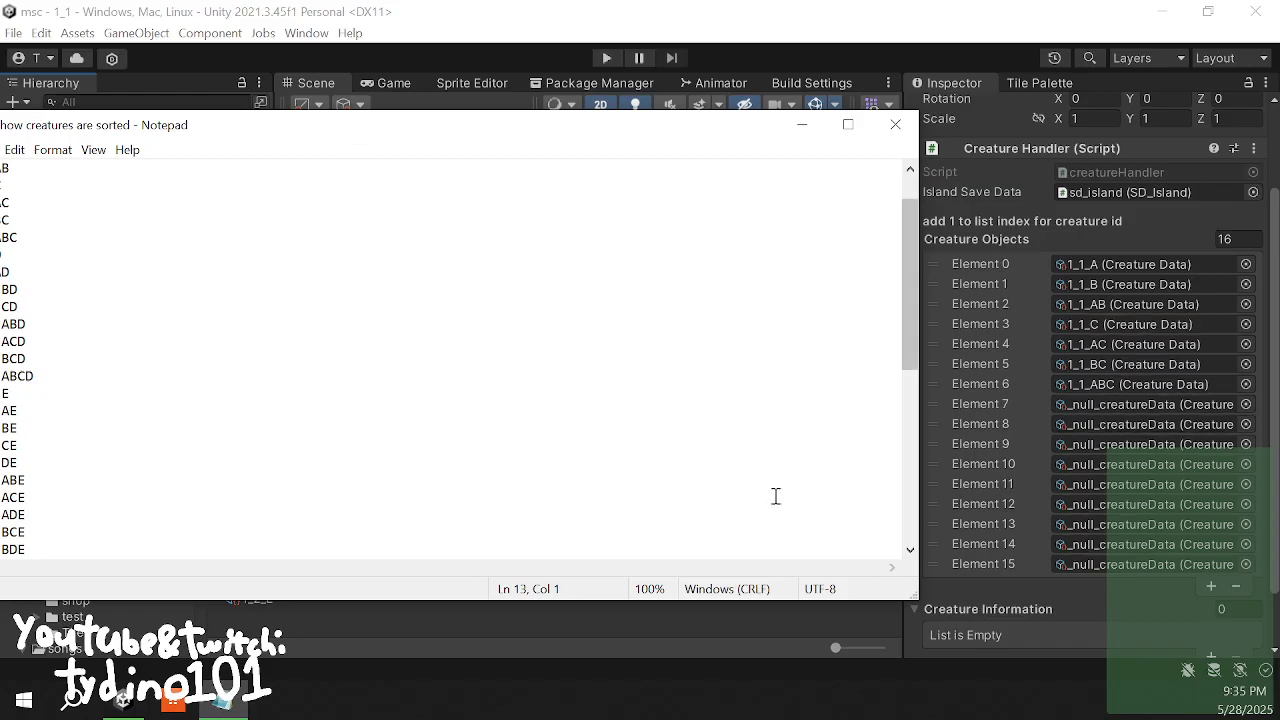
scroll(543, 476, down, 3)
drag(423, 135, 513, 104)
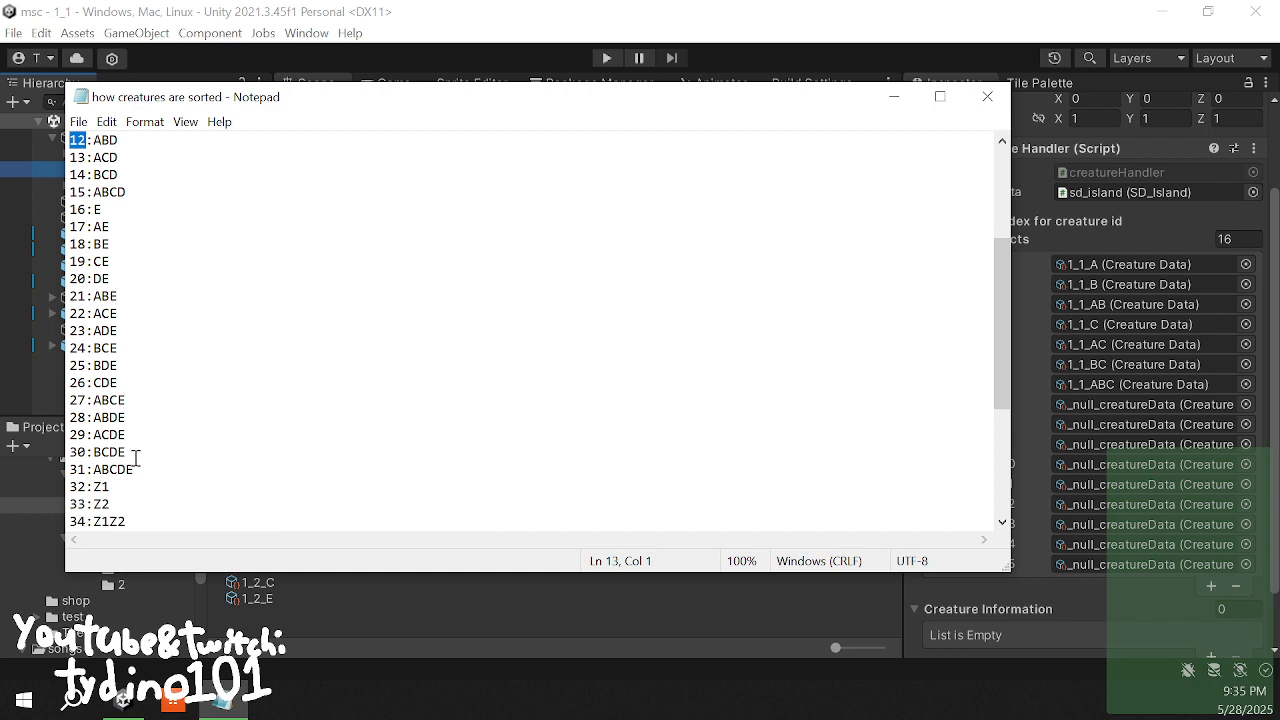
drag(136, 457, 94, 452)
scroll(123, 452, up, 4)
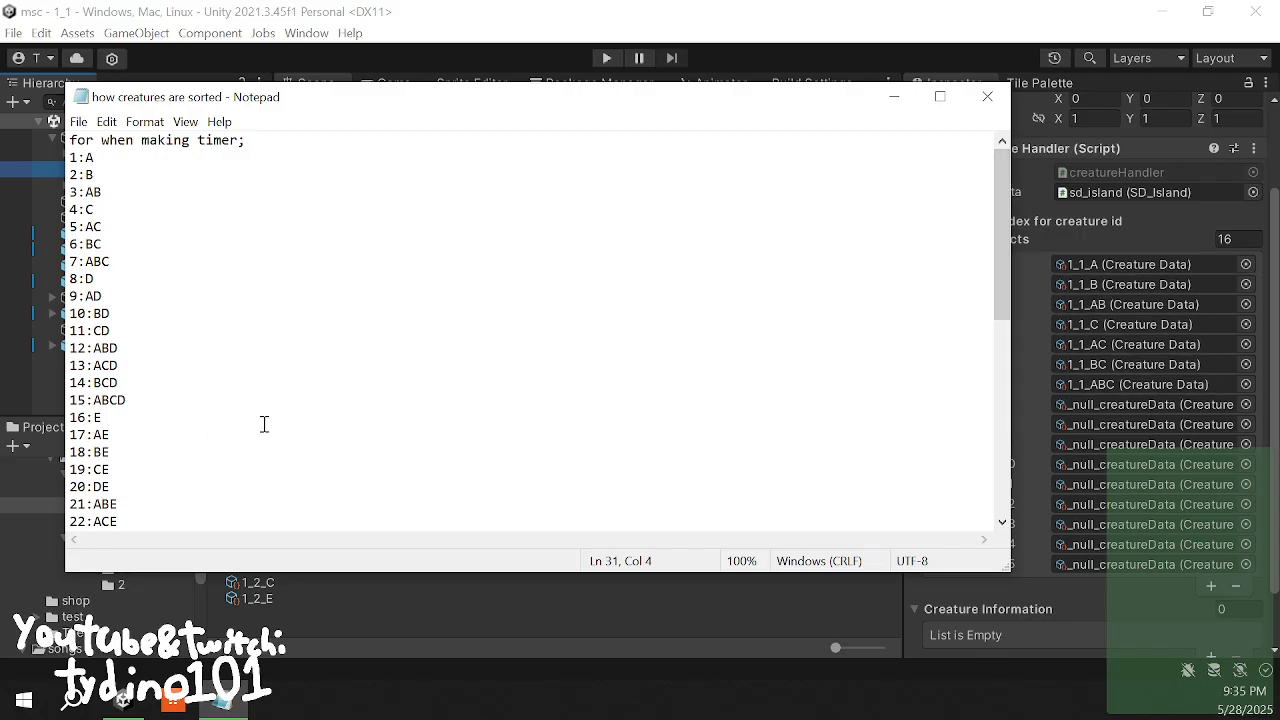
scroll(264, 428, down, 4)
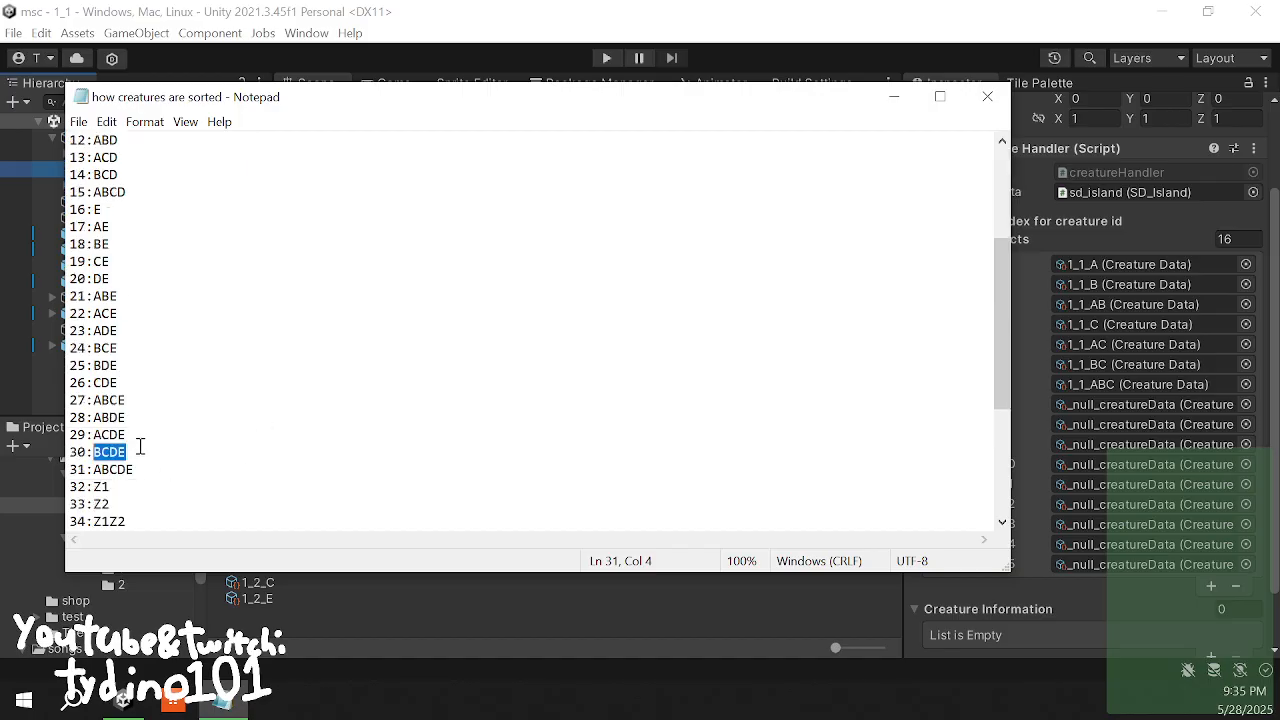
click(139, 437)
drag(95, 435, 128, 435)
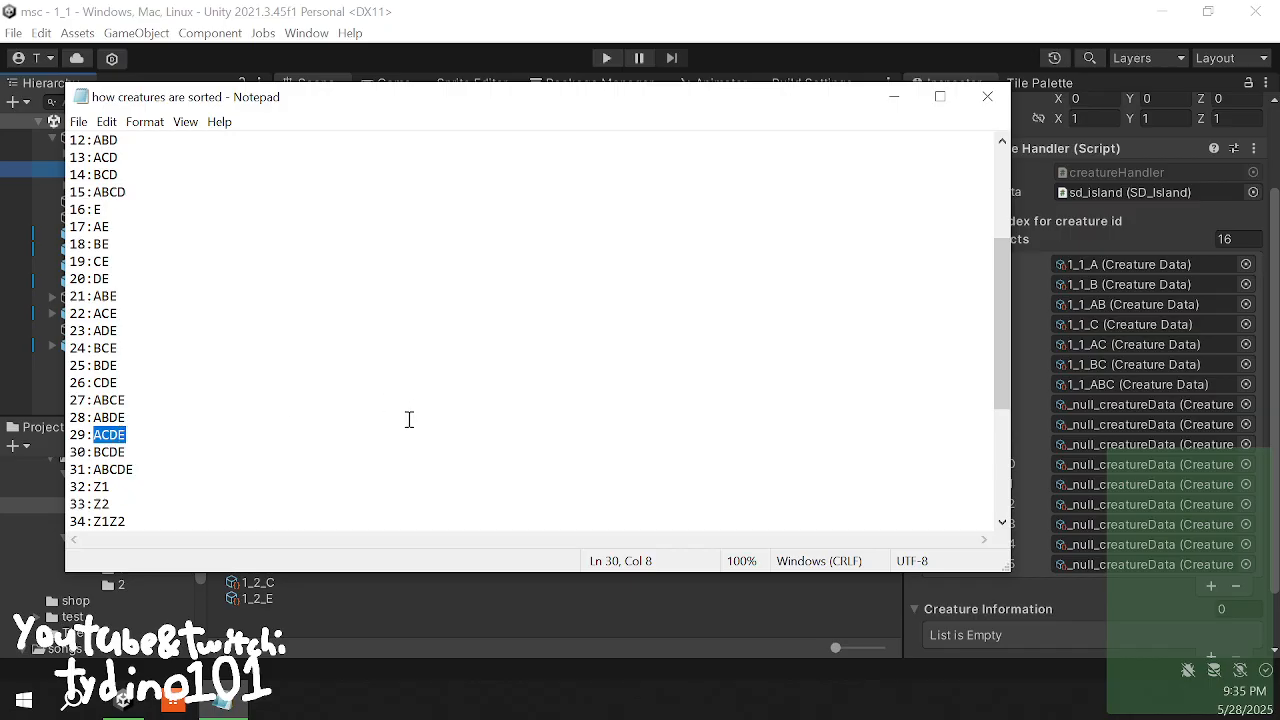
click(987, 96)
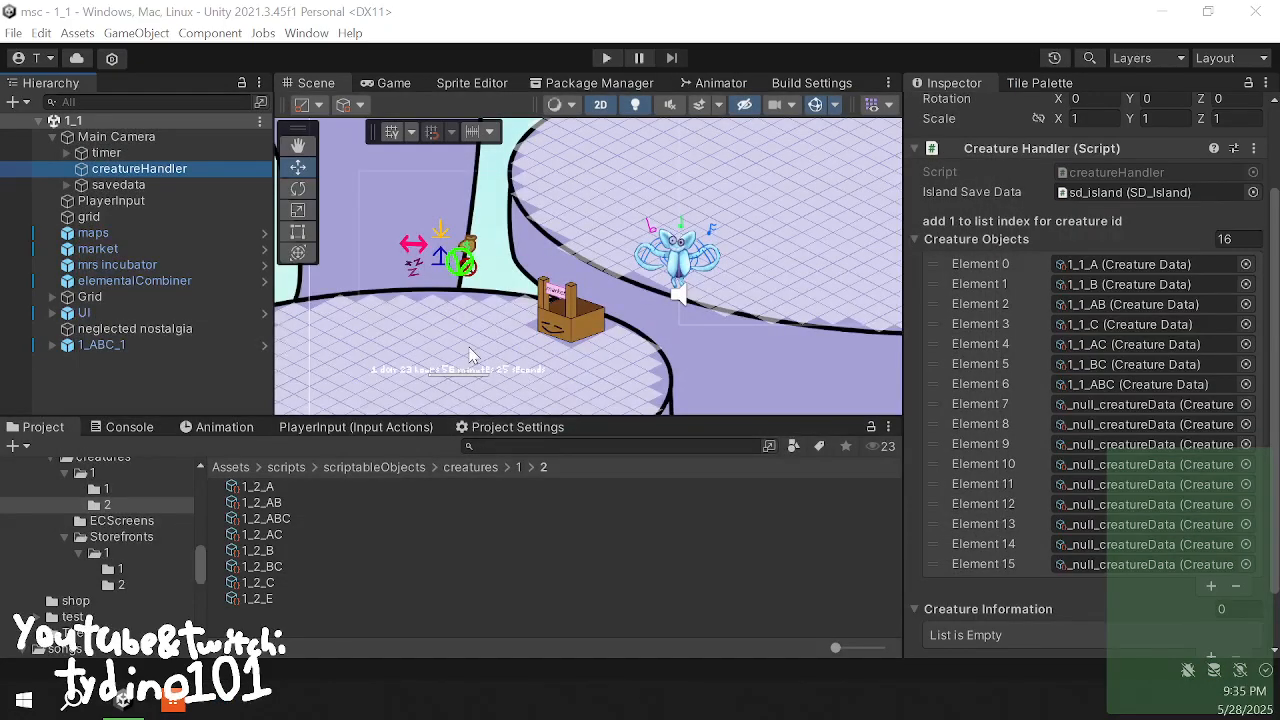
- Check the Building ID of 1_ABC_1 and the Creature In Island ID in the 1_2_ABC and 1_1_ABC creature data
click(114, 342)
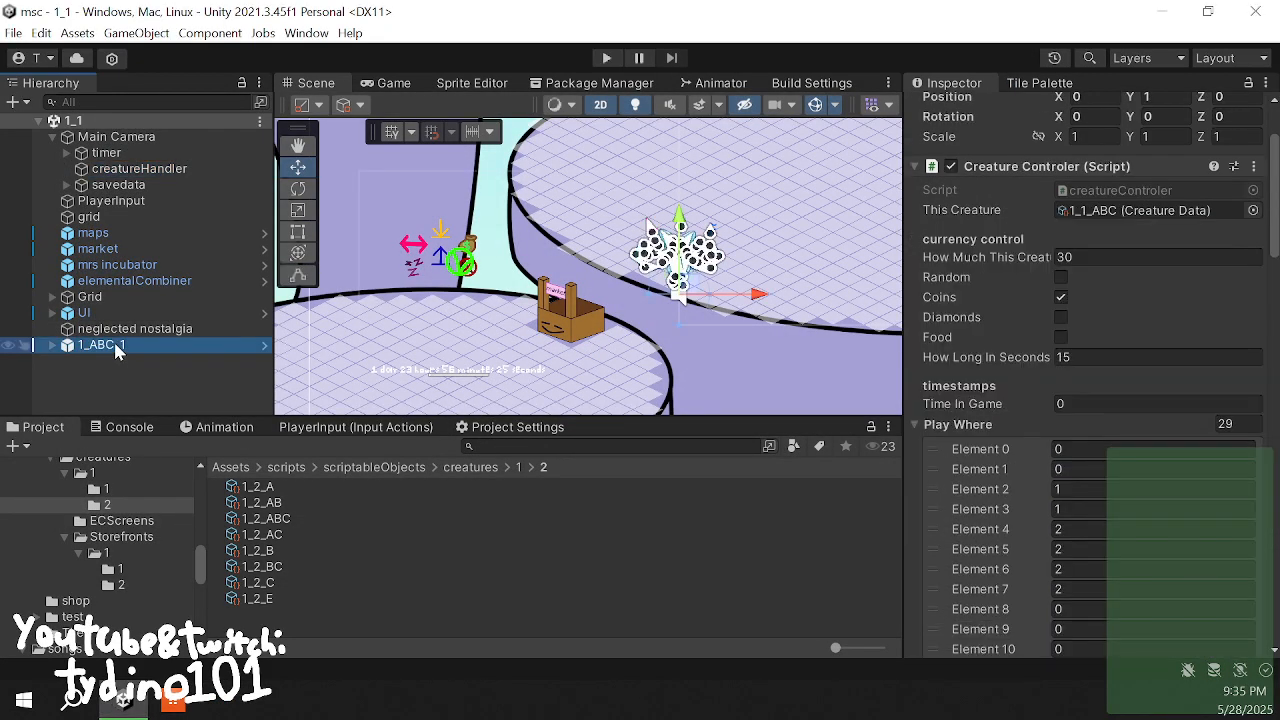
scroll(1060, 466, down, 15)
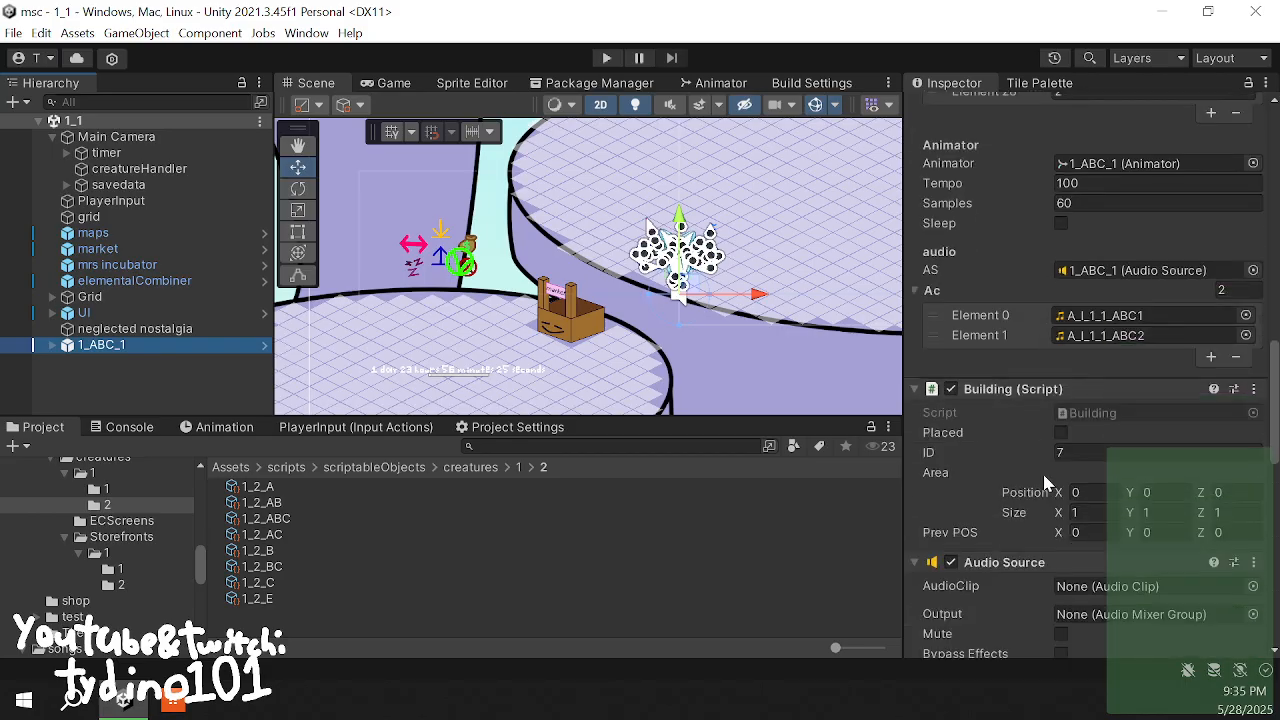
click(307, 516)
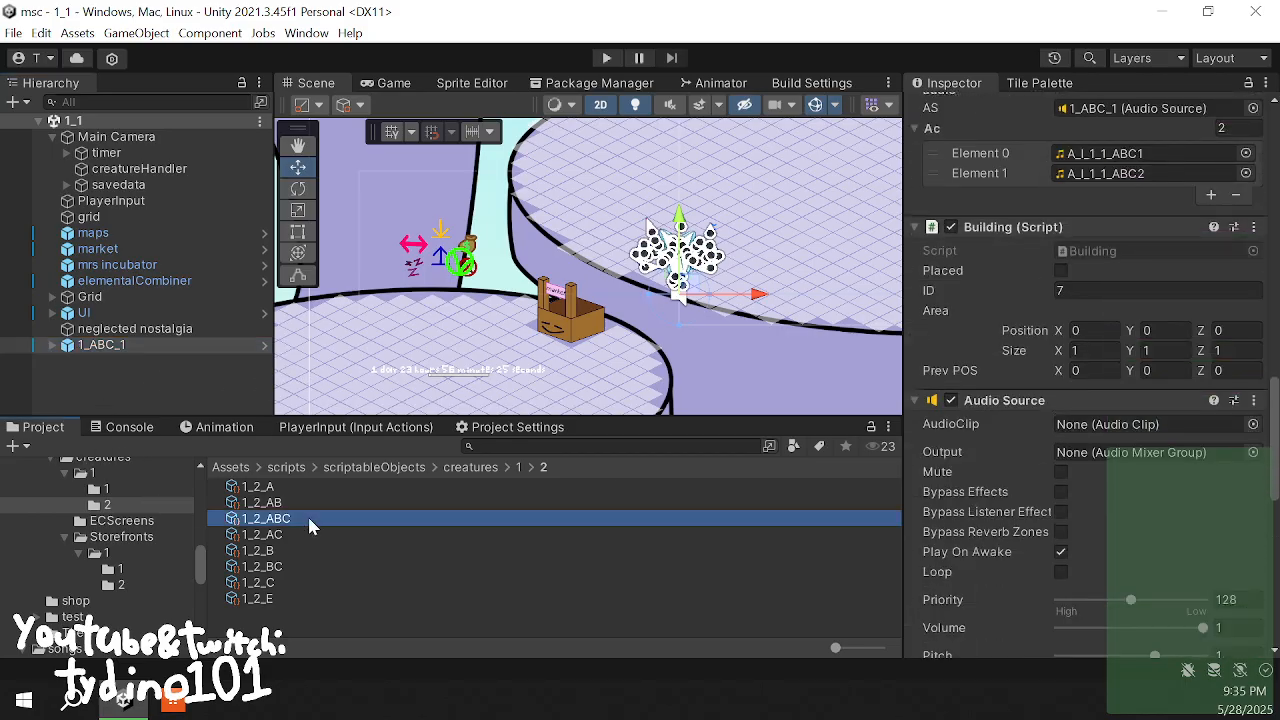
click(110, 489)
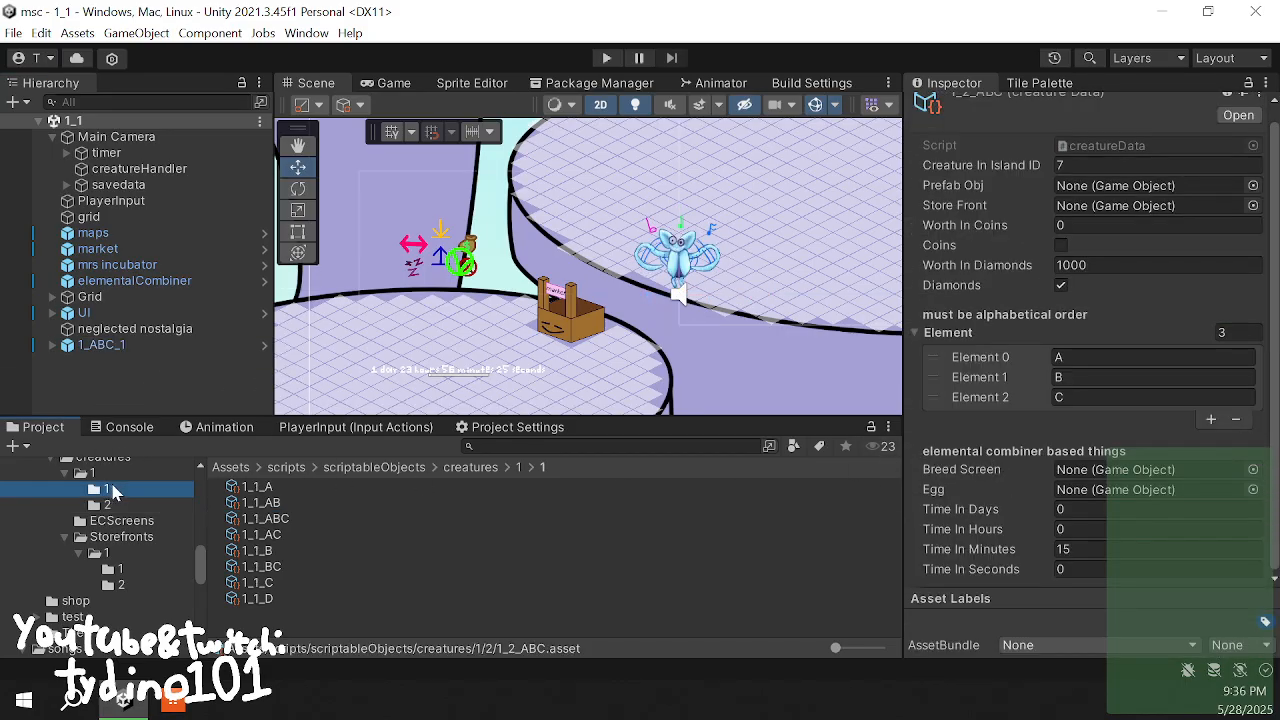
click(290, 518)
scroll(1100, 470, up, 1)
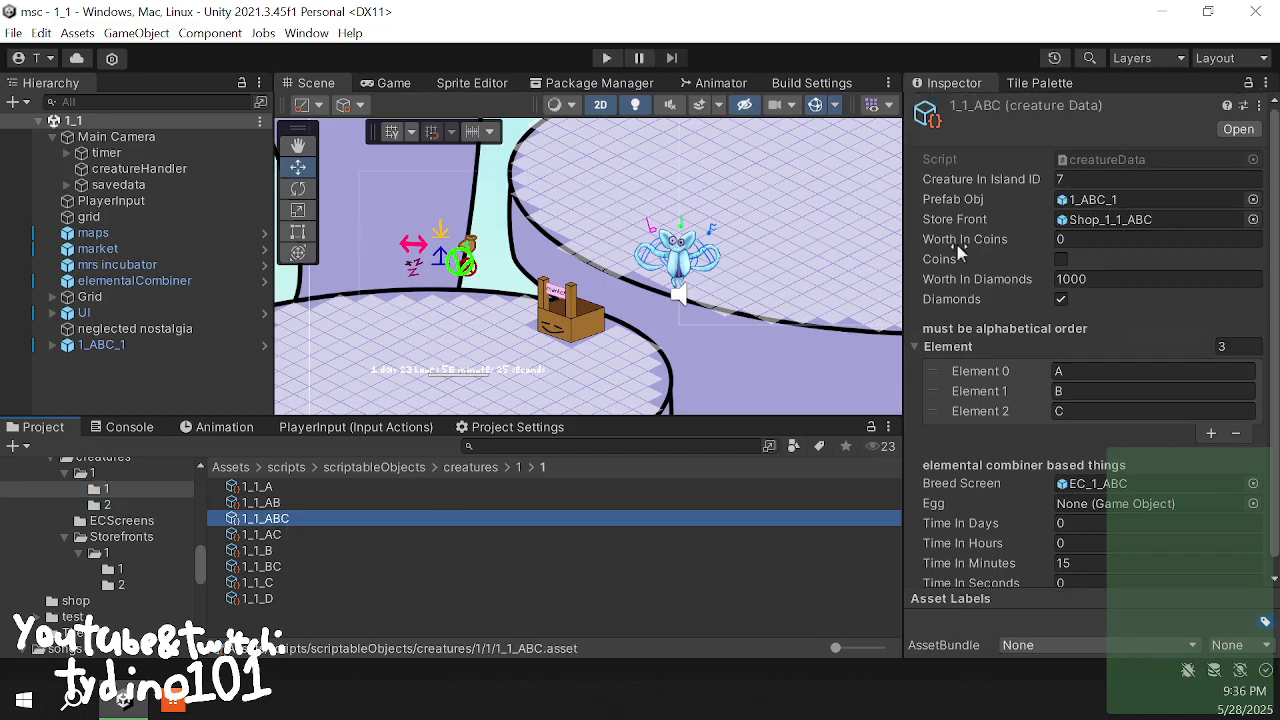
- Compare the creature data of 1_1_AC, 1_1_C, 1_1_BC, 1_1_ABC and 1_1_AB, including their island IDs and breeding times
click(266, 535)
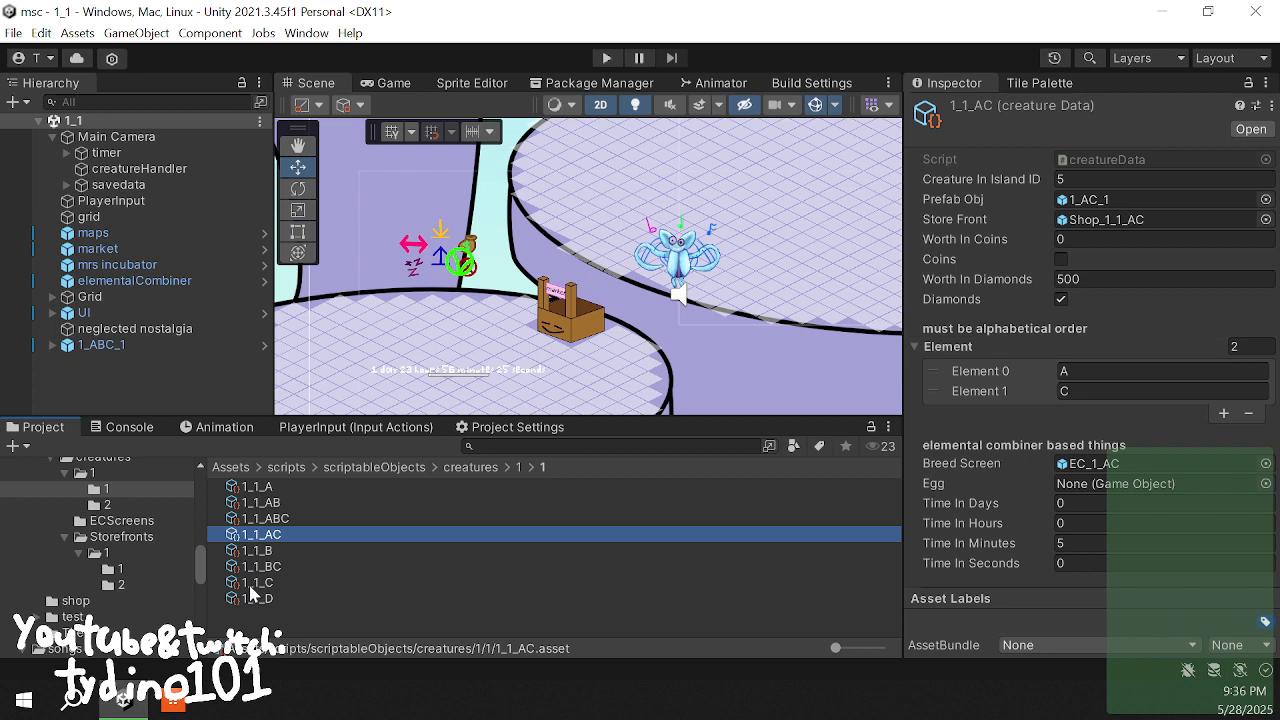
click(284, 584)
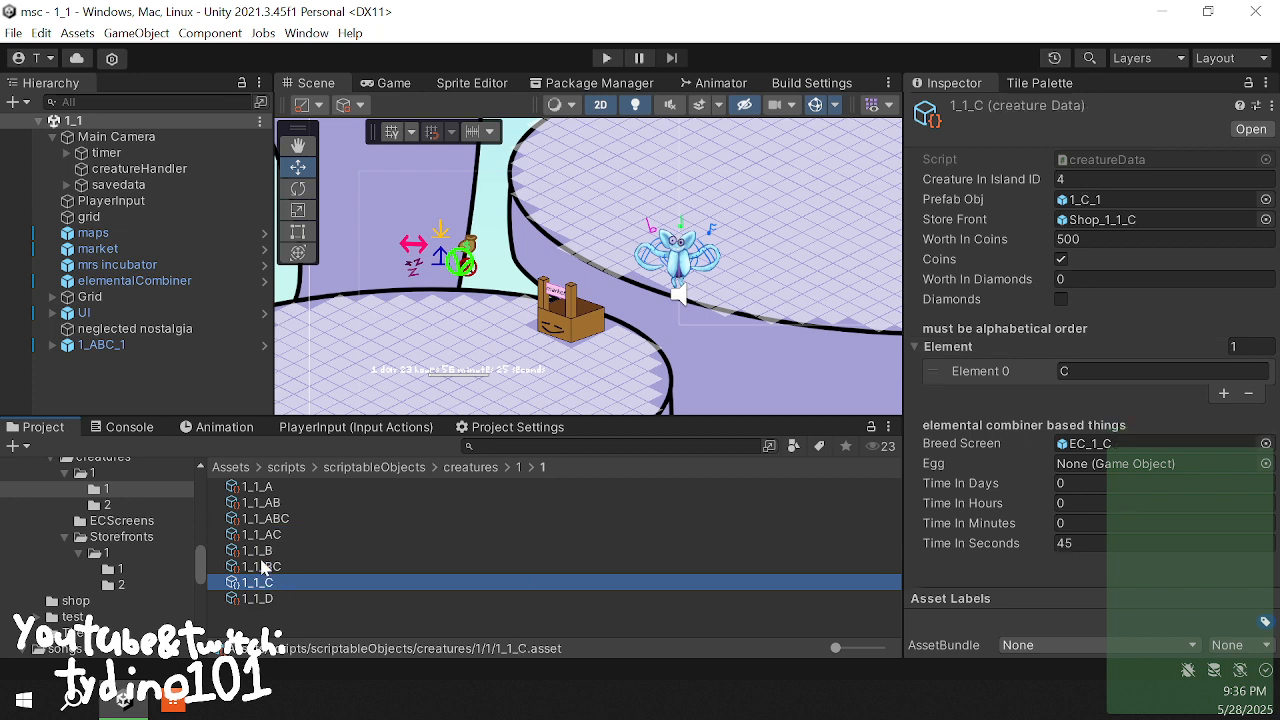
click(266, 566)
click(278, 535)
click(282, 519)
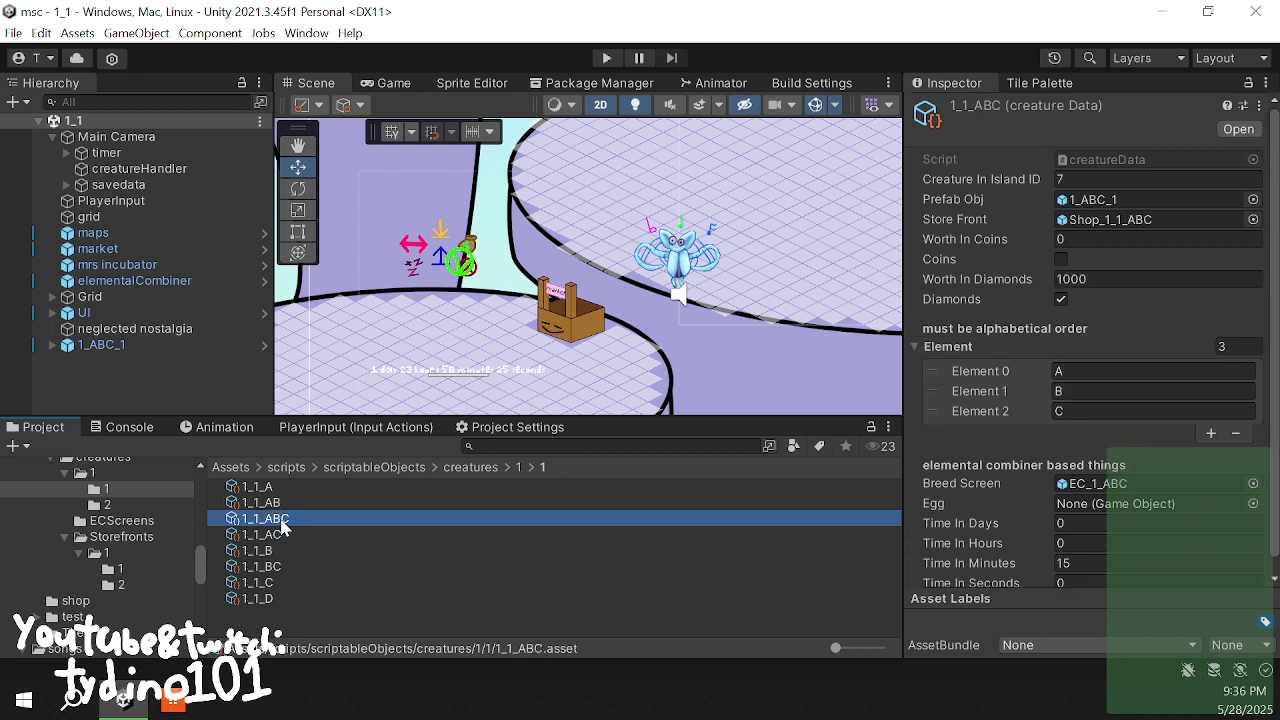
click(281, 534)
click(281, 519)
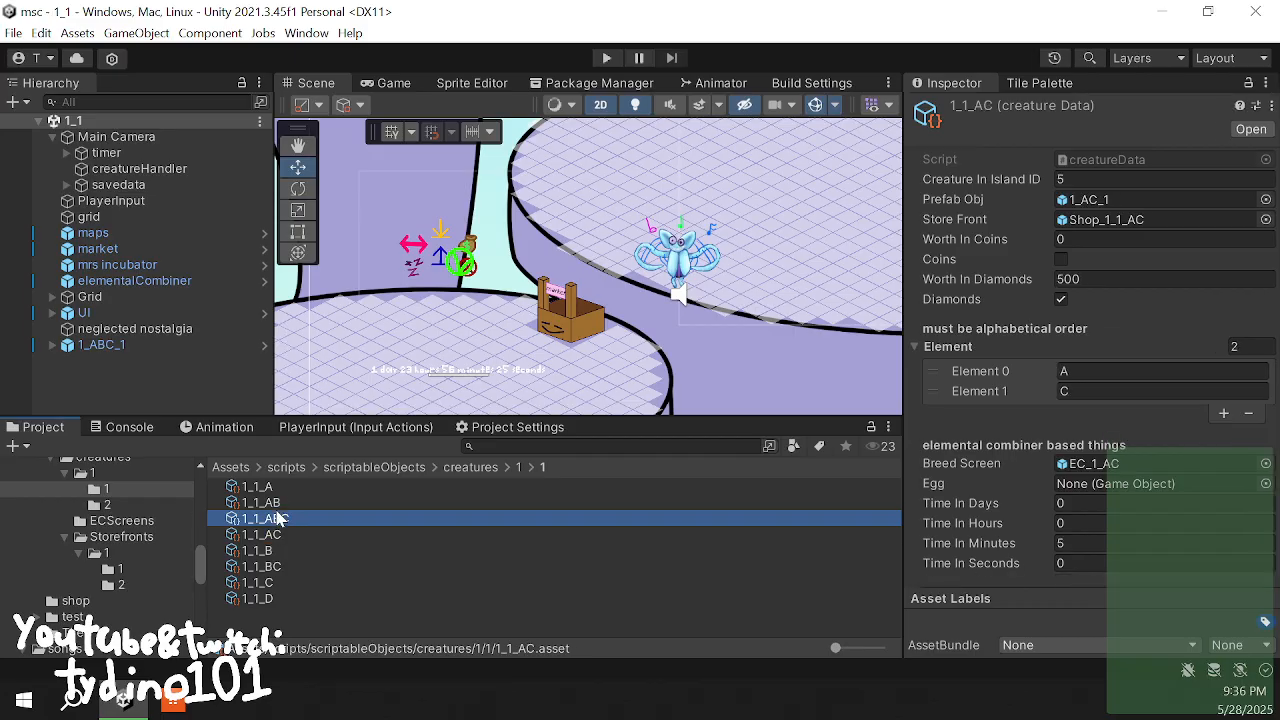
click(279, 503)
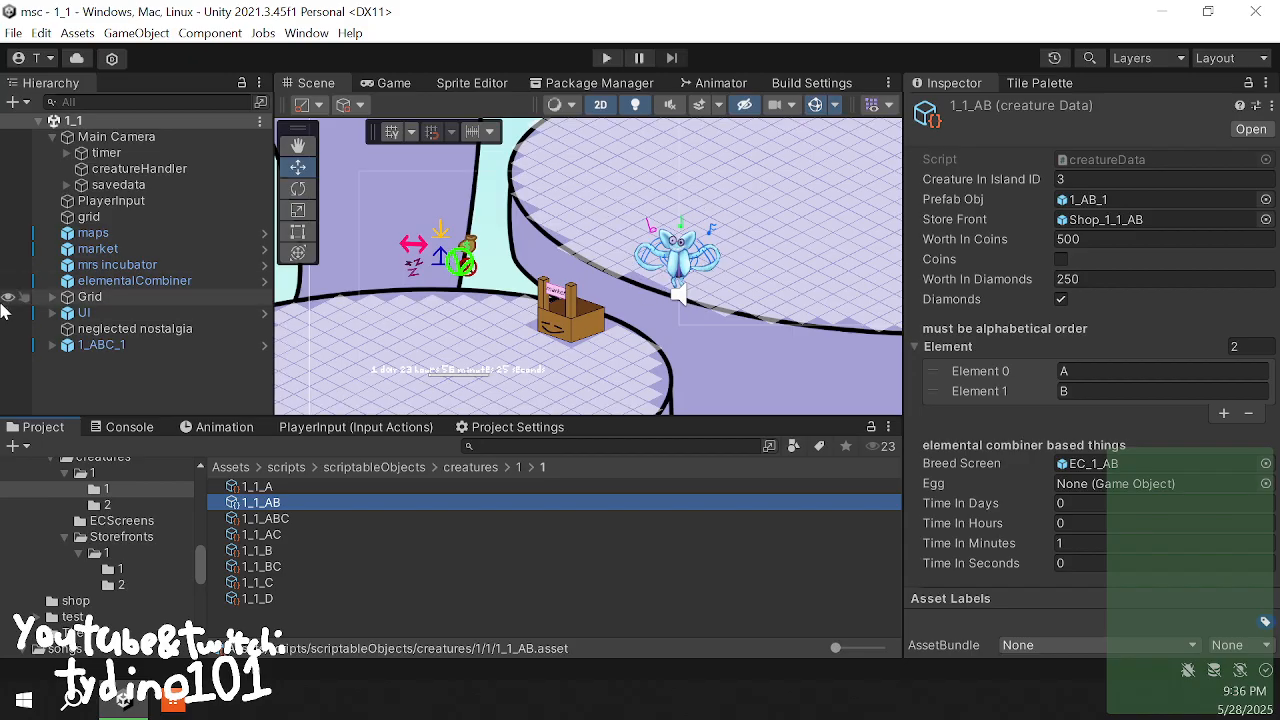
- Delete the 1_ABC_1 creature from the 1_1 scene
right_click(104, 345)
click(78, 377)
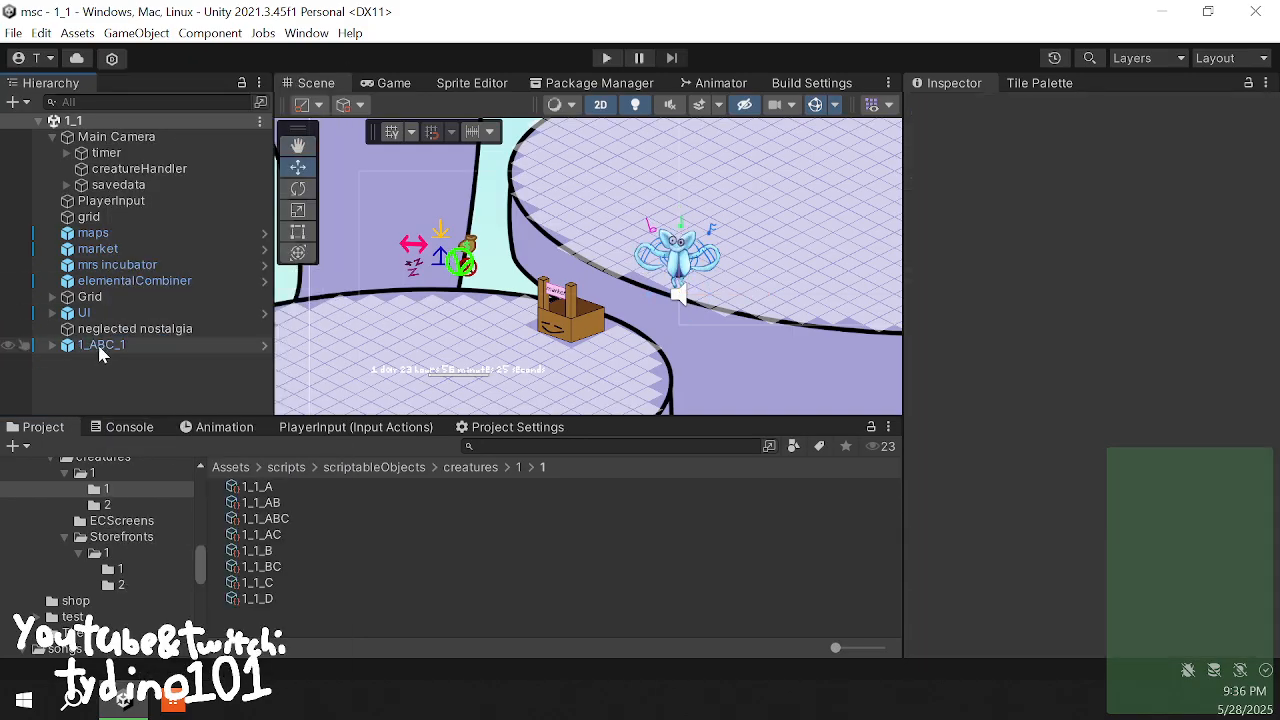
right_click(100, 345)
click(148, 207)
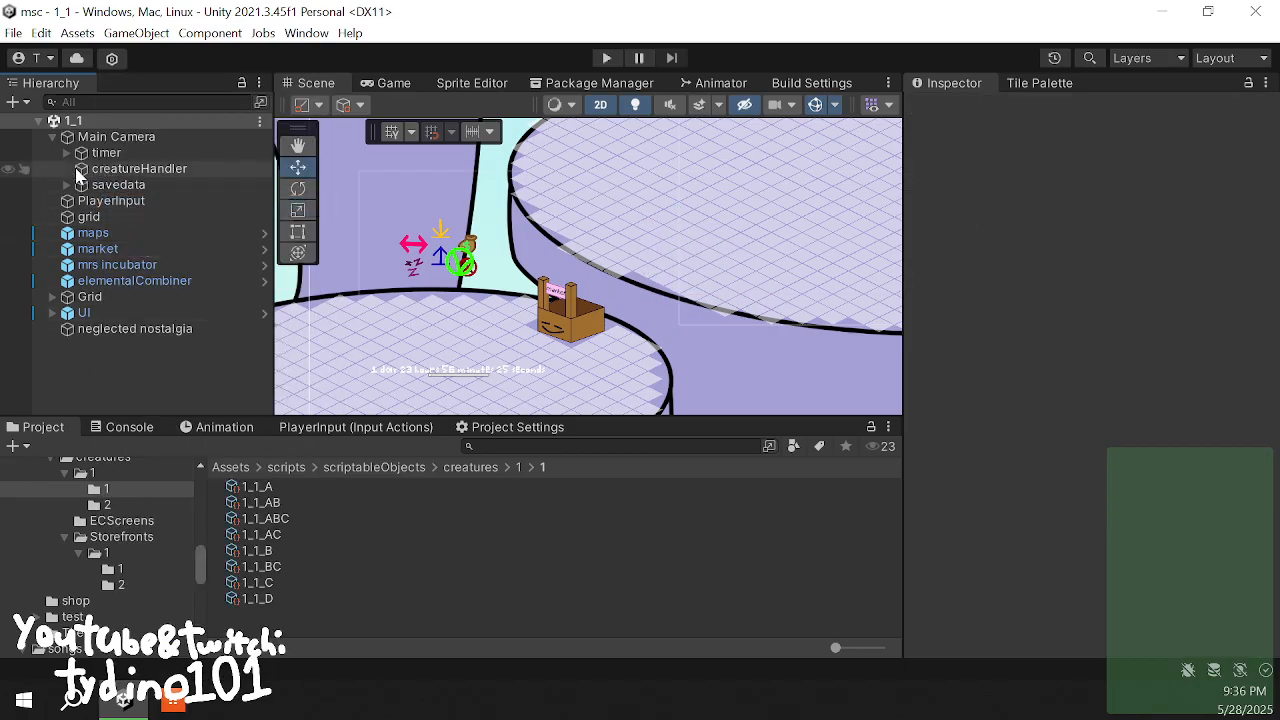
- Inspect the creature IDs needed for Element 0 of the timer's Creatures Needed For Each Time list, collapse it and clear the selection
click(106, 152)
scroll(995, 410, down, 4)
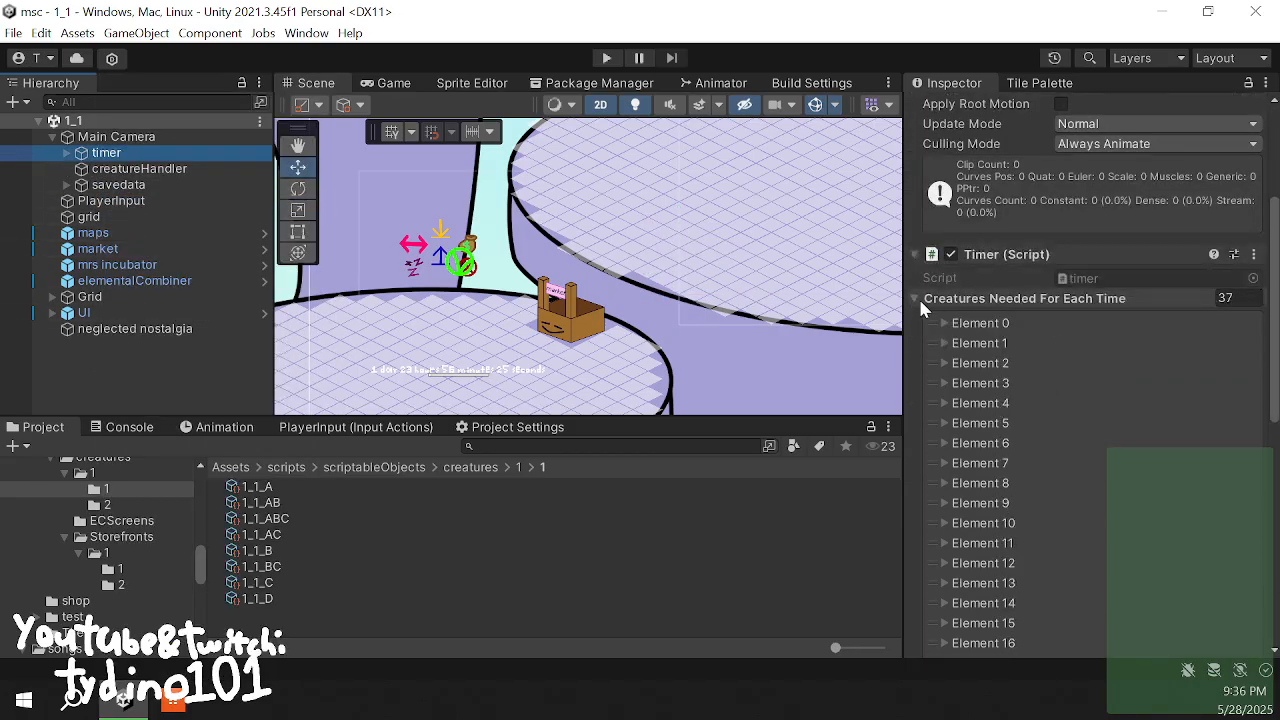
click(945, 324)
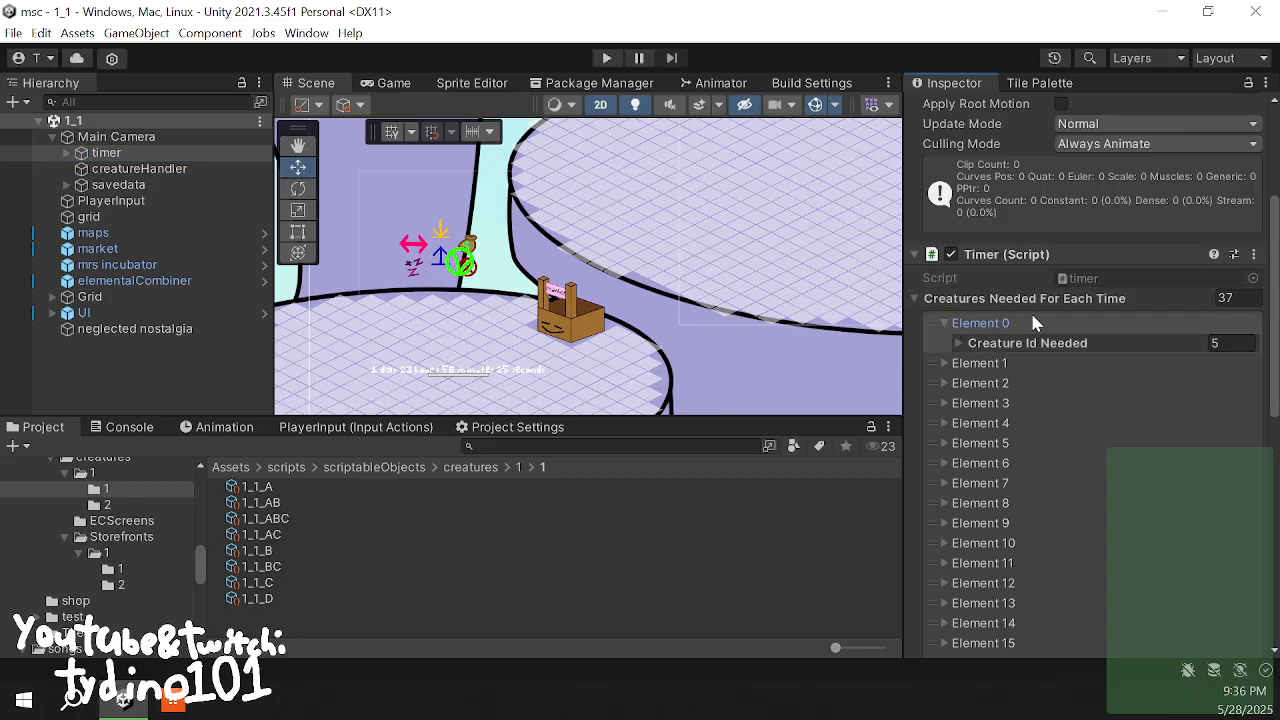
click(957, 343)
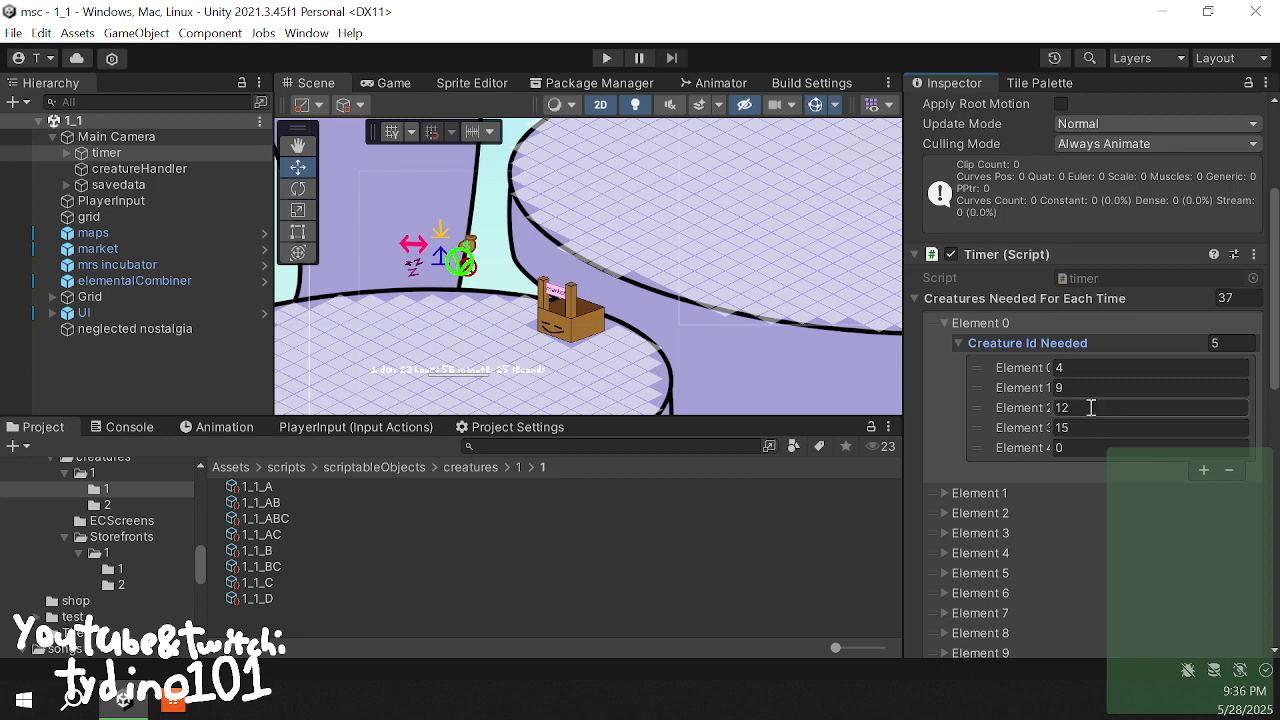
click(955, 338)
click(948, 330)
click(786, 568)
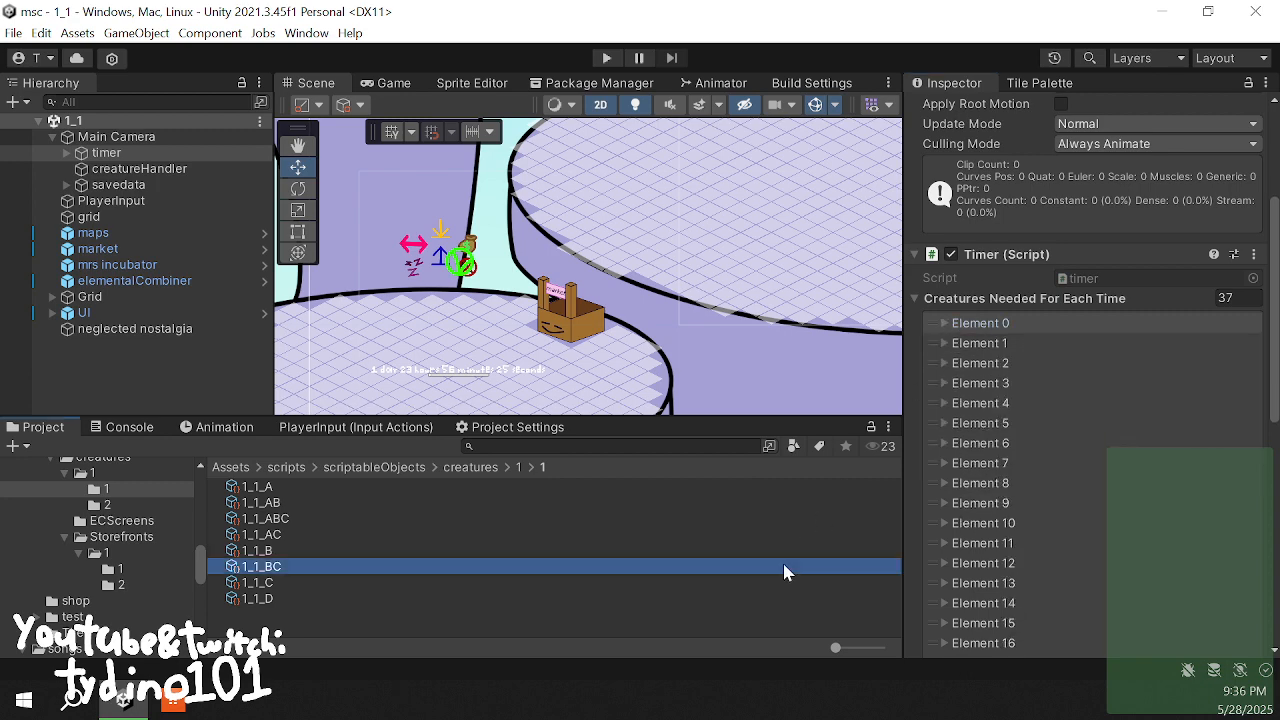
click(295, 637)
- Open the 1_2 scene from the Scenes/1 folder
scroll(162, 570, up, 2)
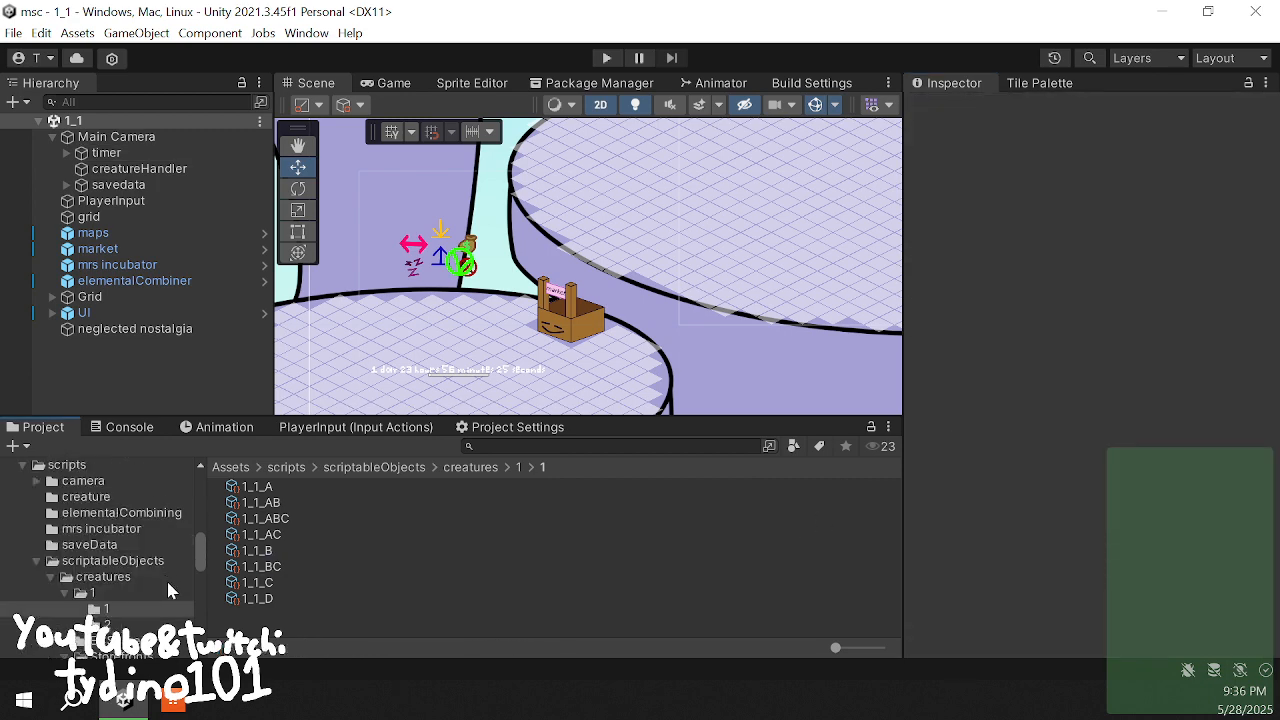
scroll(152, 569, up, 2)
click(70, 552)
click(64, 569)
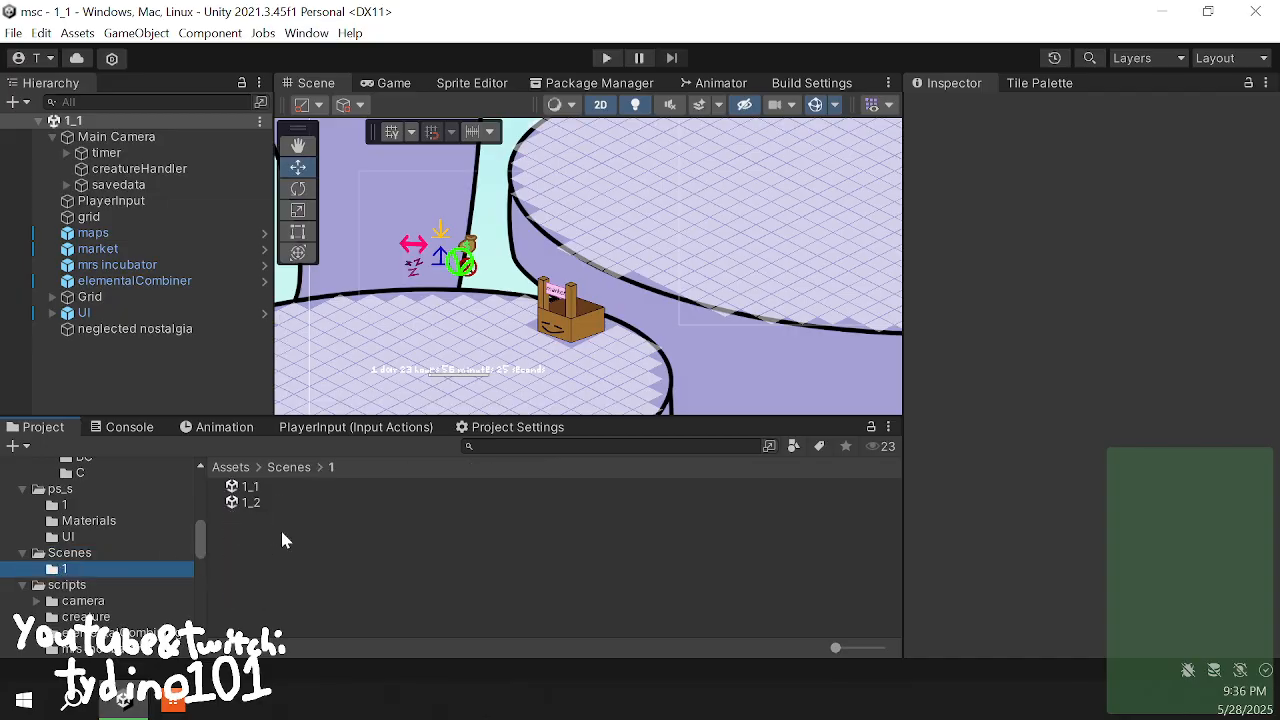
click(312, 503)
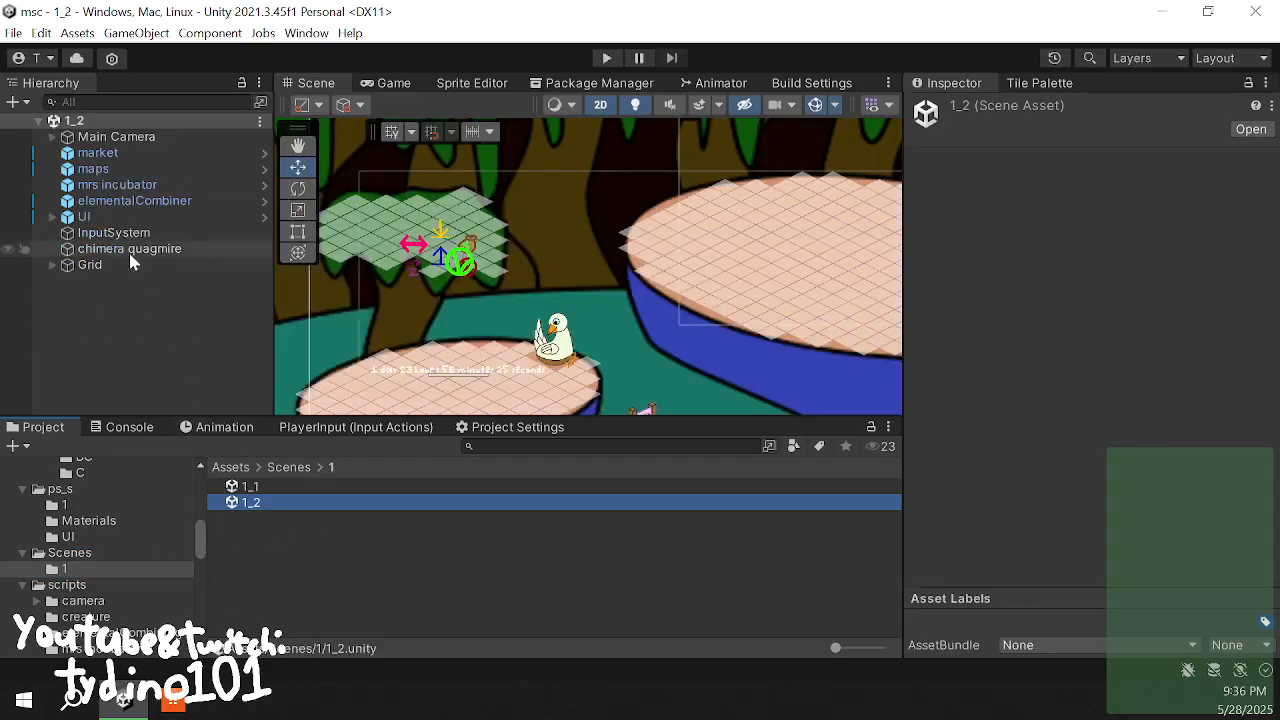
- Select the timer under Main Camera in the 1_2 scene and inspect the creature IDs needed in Elements 29 and 30
click(52, 137)
click(74, 153)
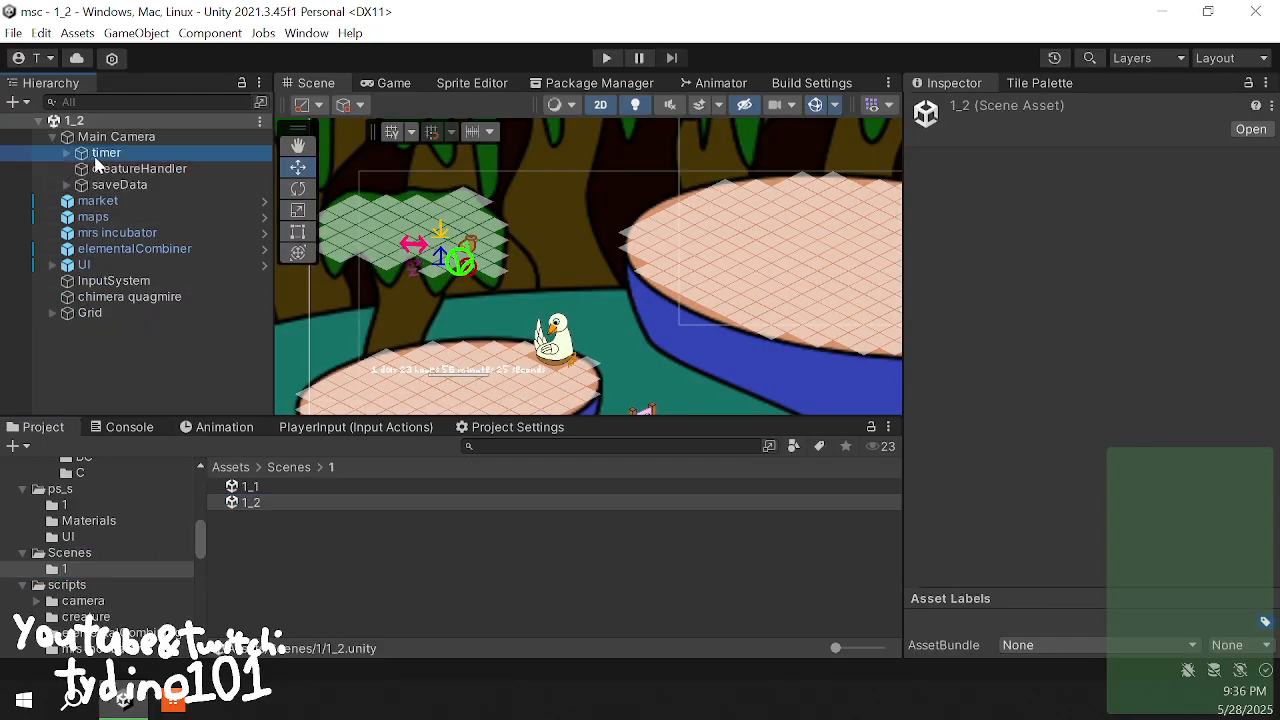
scroll(1000, 455, down, 6)
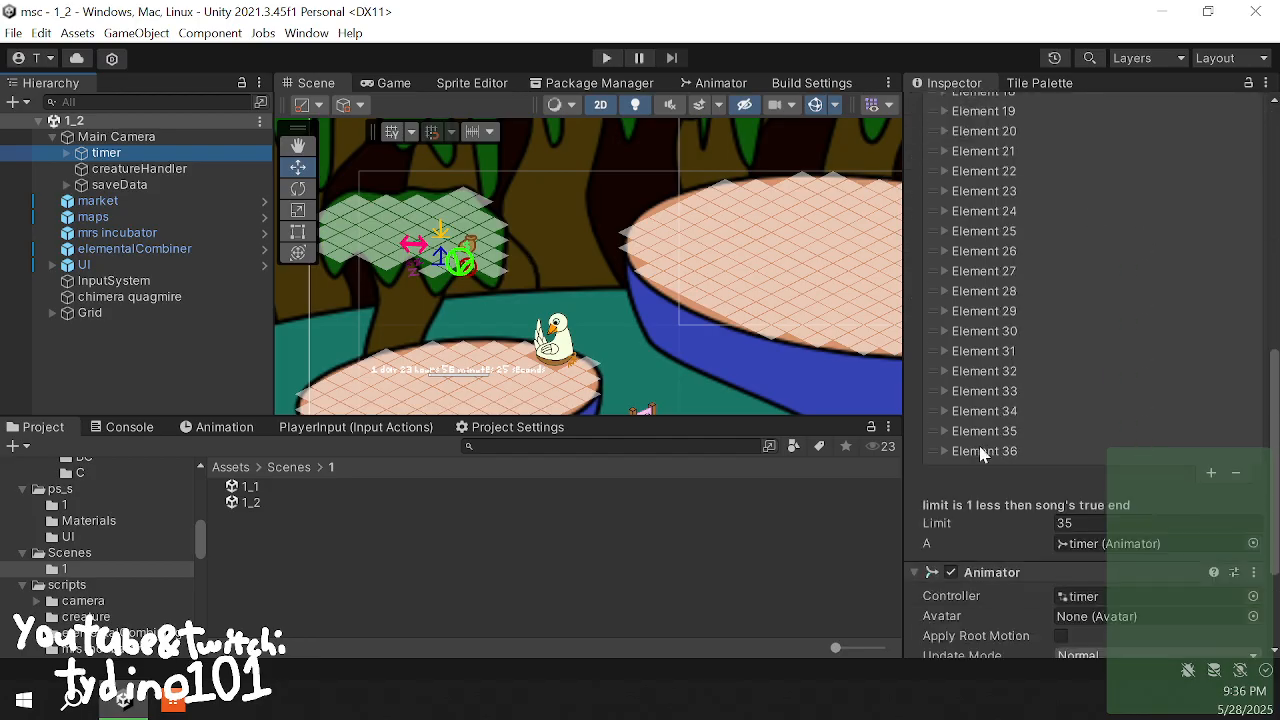
click(960, 311)
click(944, 311)
click(944, 311)
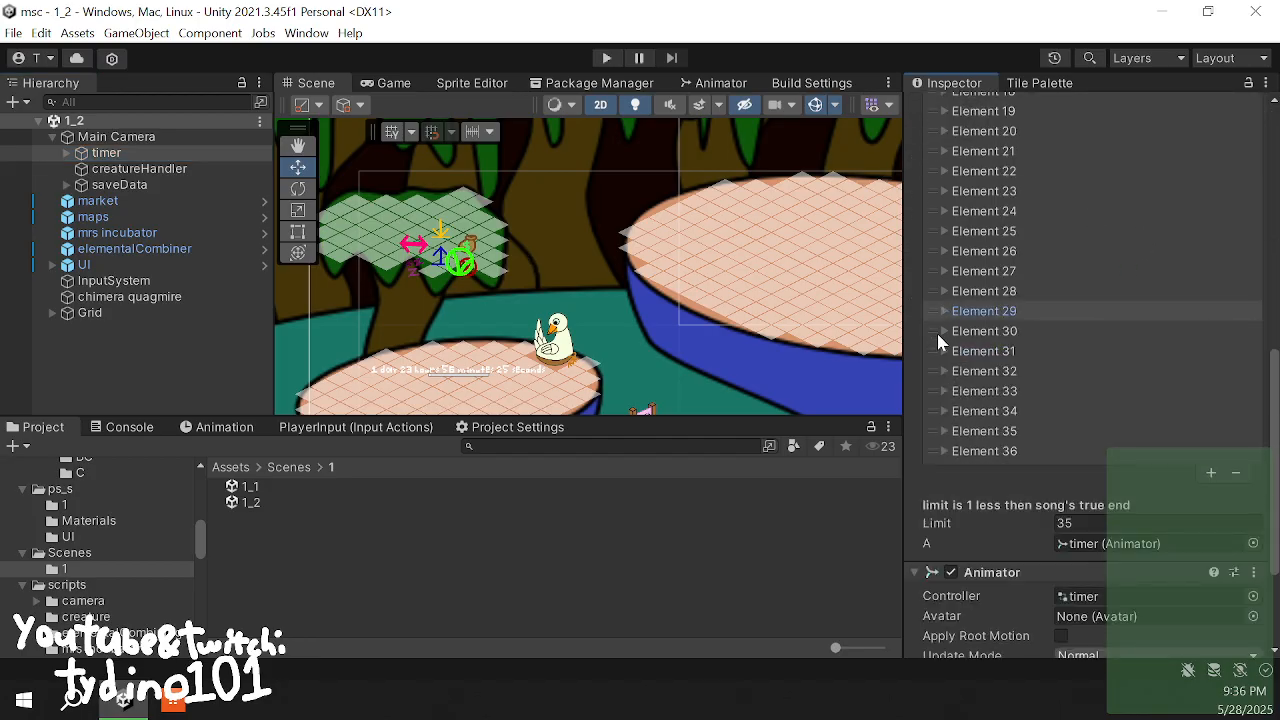
click(940, 331)
click(944, 331)
click(944, 331)
- Inspect the creature IDs needed in Elements 26, 25 and 24 of the timer's list, collapsing each one
click(944, 251)
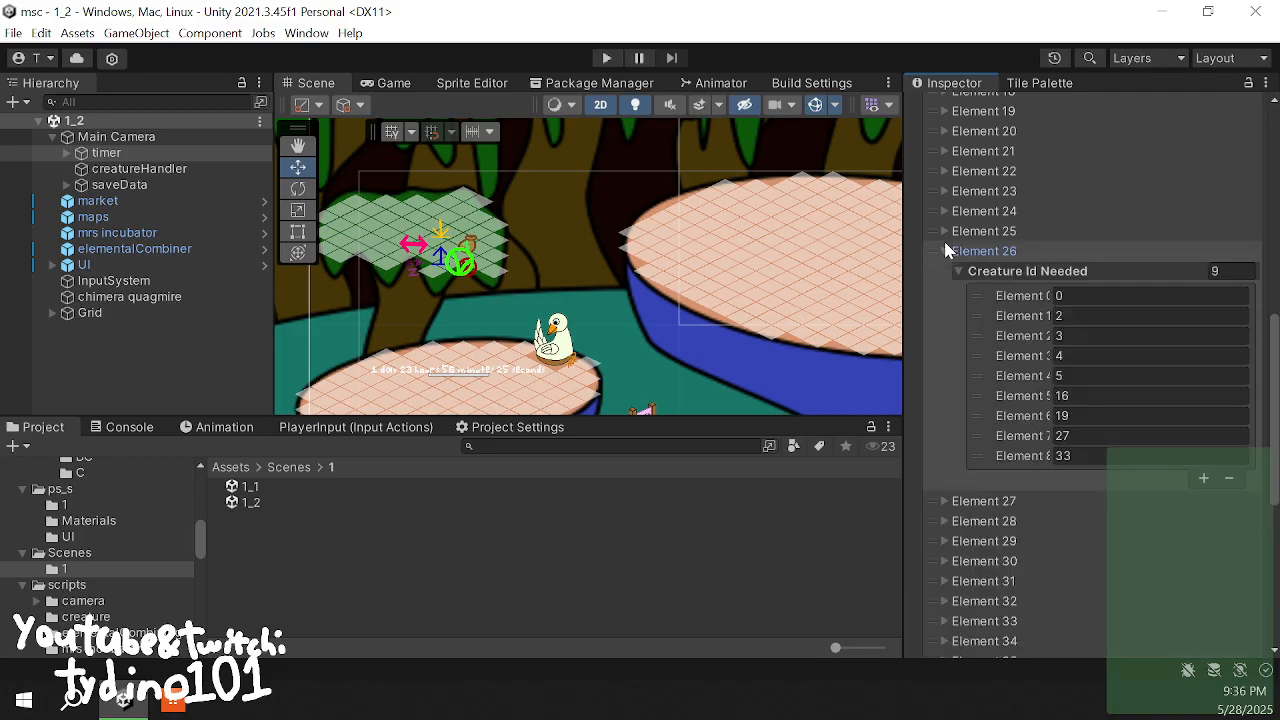
click(944, 251)
click(944, 231)
click(944, 231)
click(944, 211)
click(944, 211)
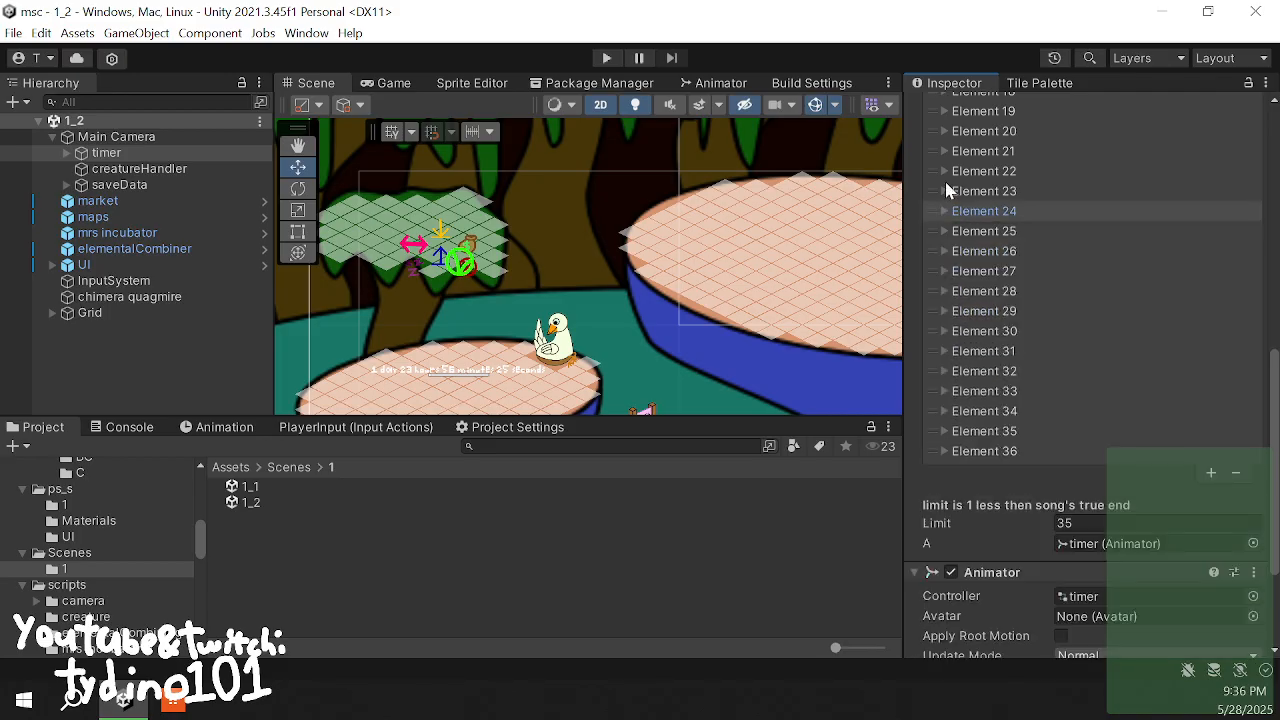
- Expand Elements 23 down to 16 of the timer's list and compare the creature IDs each one needs
click(945, 183)
click(942, 171)
click(943, 151)
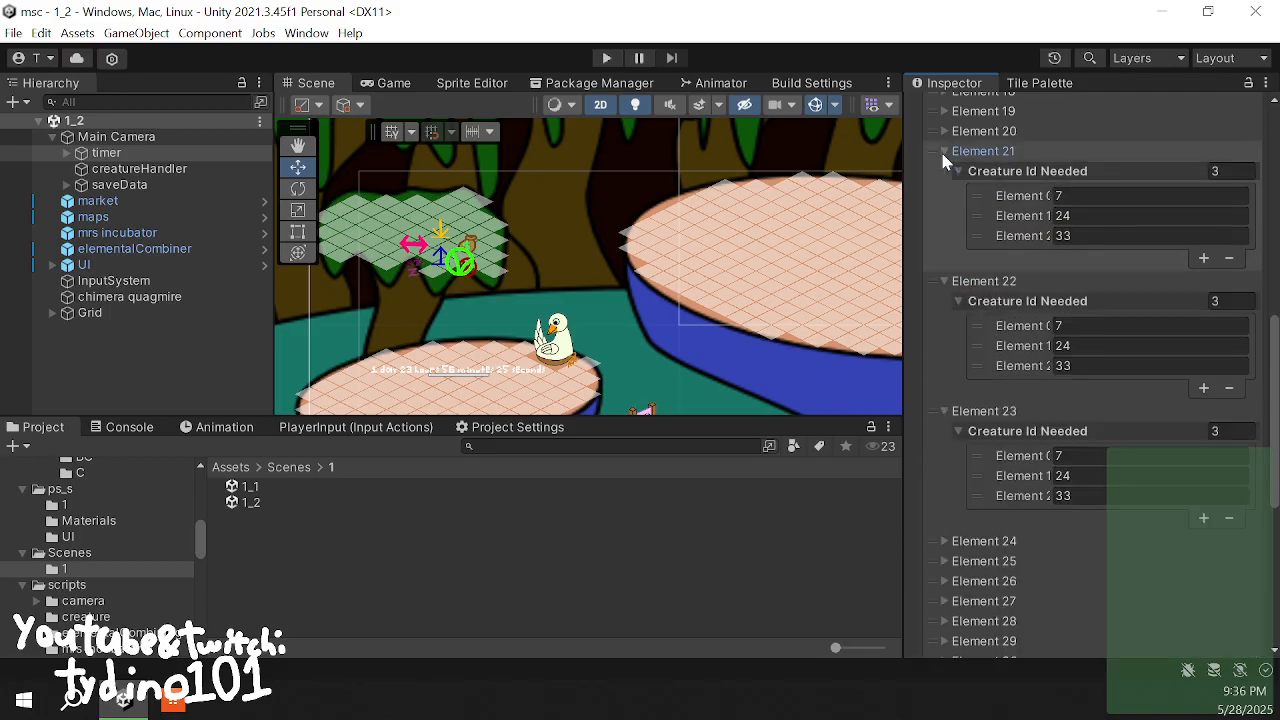
click(944, 131)
click(944, 131)
scroll(947, 183, up, 3)
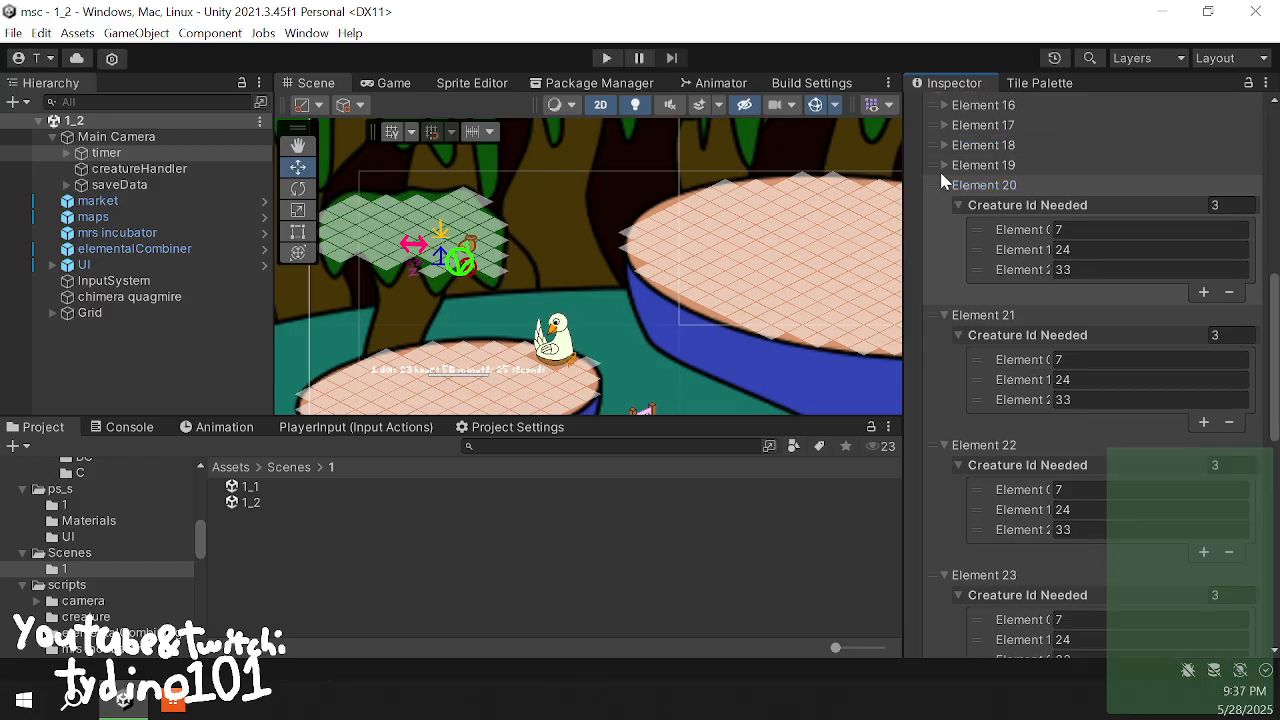
click(941, 165)
click(943, 145)
click(943, 125)
click(942, 105)
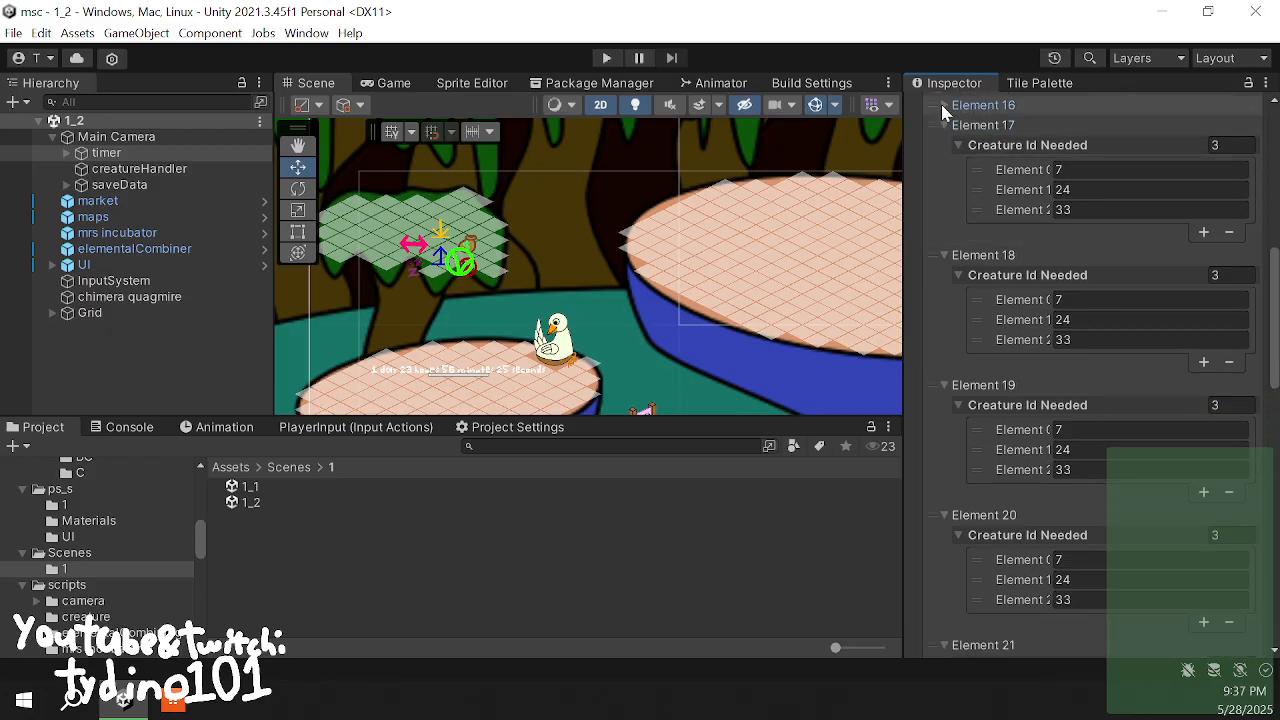
click(942, 105)
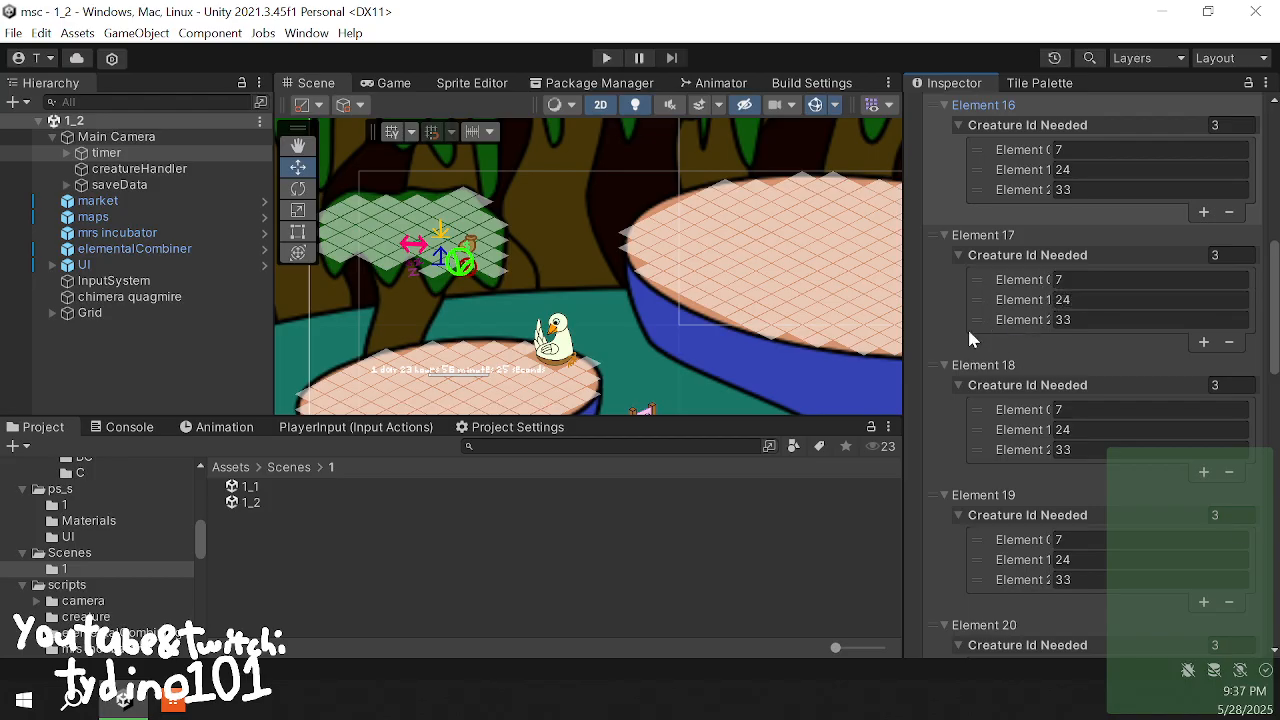
- Collapse Elements 16 through 23 in the timer's Creatures Needed For Each Time list
click(943, 105)
click(945, 125)
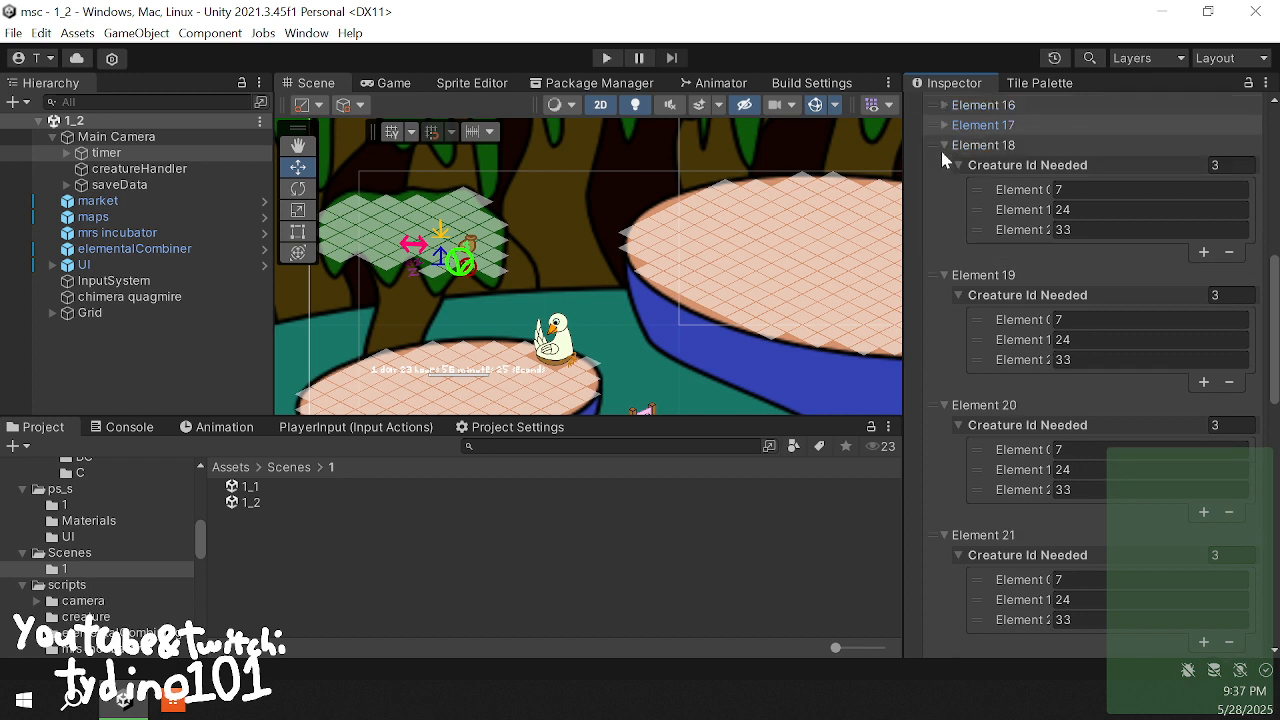
click(944, 147)
click(945, 166)
click(946, 186)
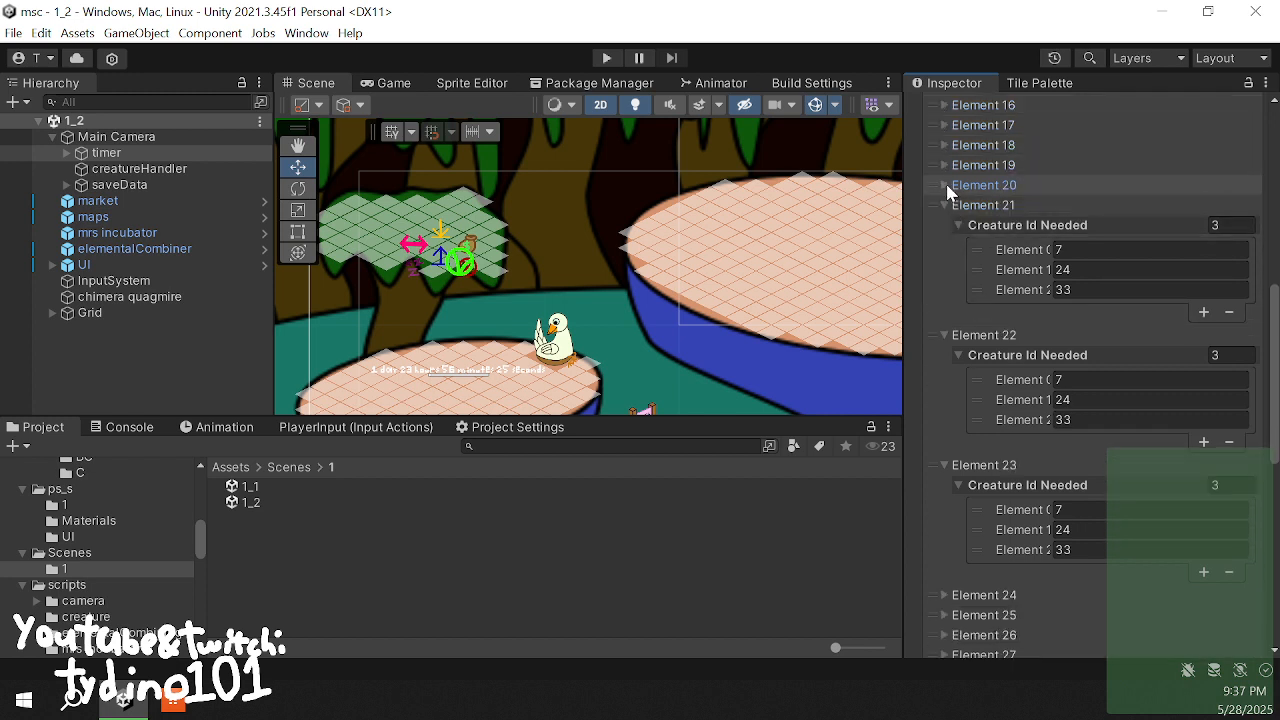
click(946, 205)
click(944, 225)
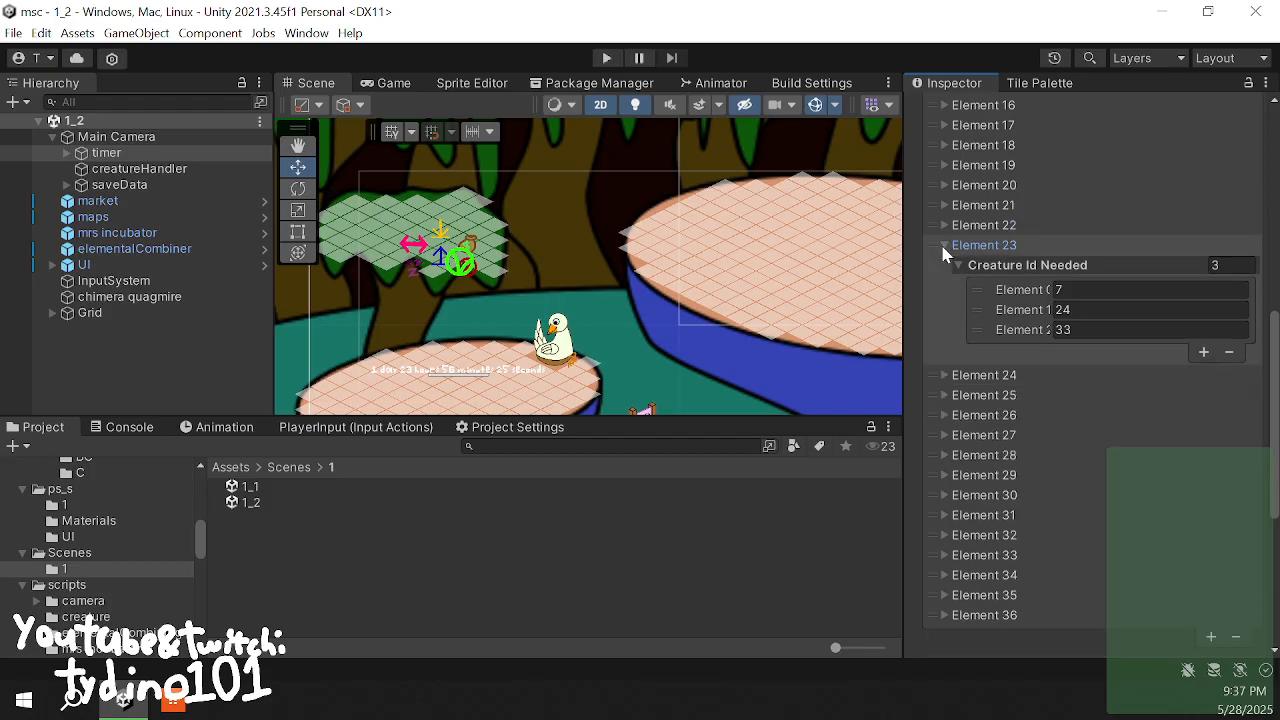
click(945, 246)
- Open the 1_1 scene from the Scenes/1 folder and show the root Assets folder in the project
click(262, 591)
click(252, 487)
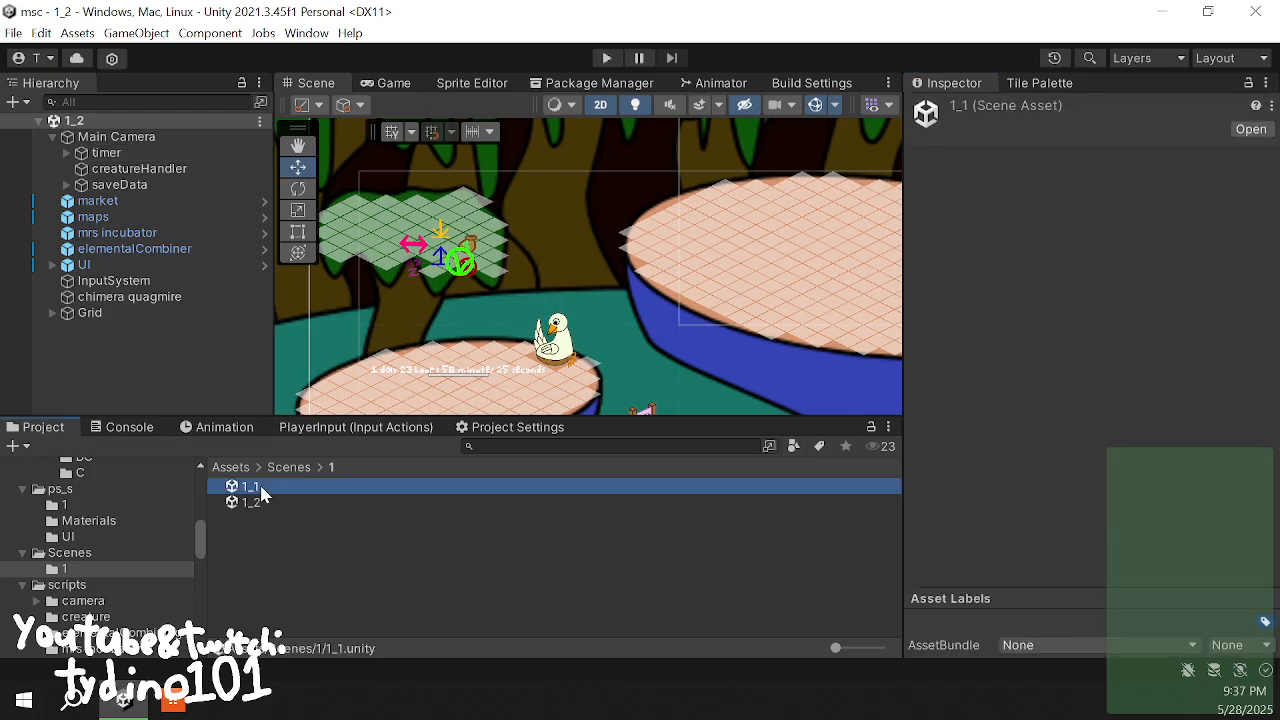
double_click(250, 487)
click(232, 385)
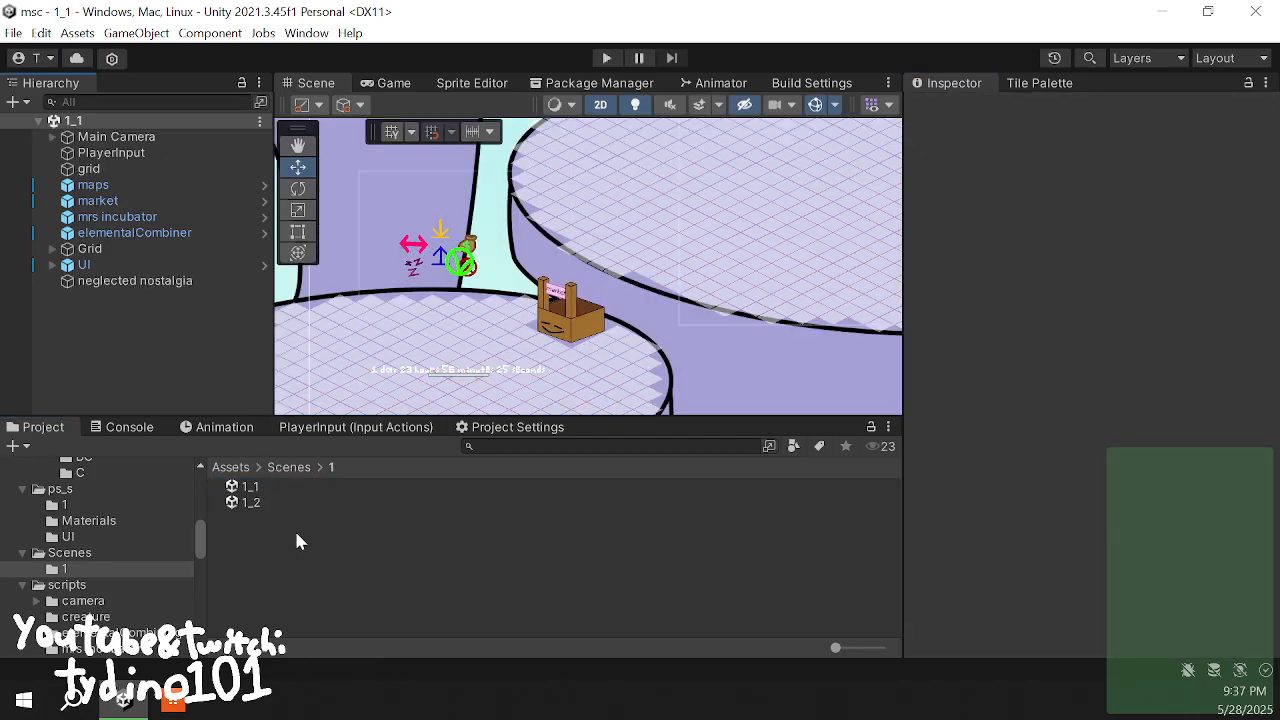
middle_drag(481, 303, 574, 277)
scroll(570, 292, down, 3)
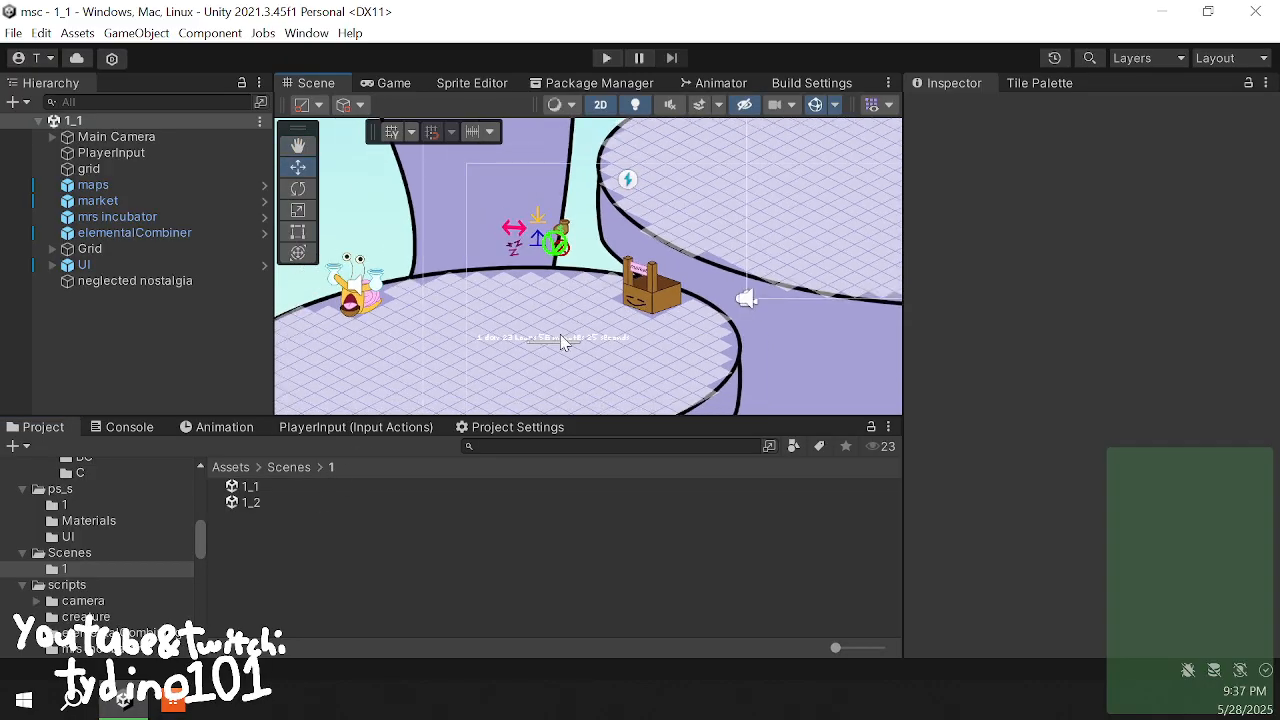
click(143, 553)
scroll(155, 545, up, 10)
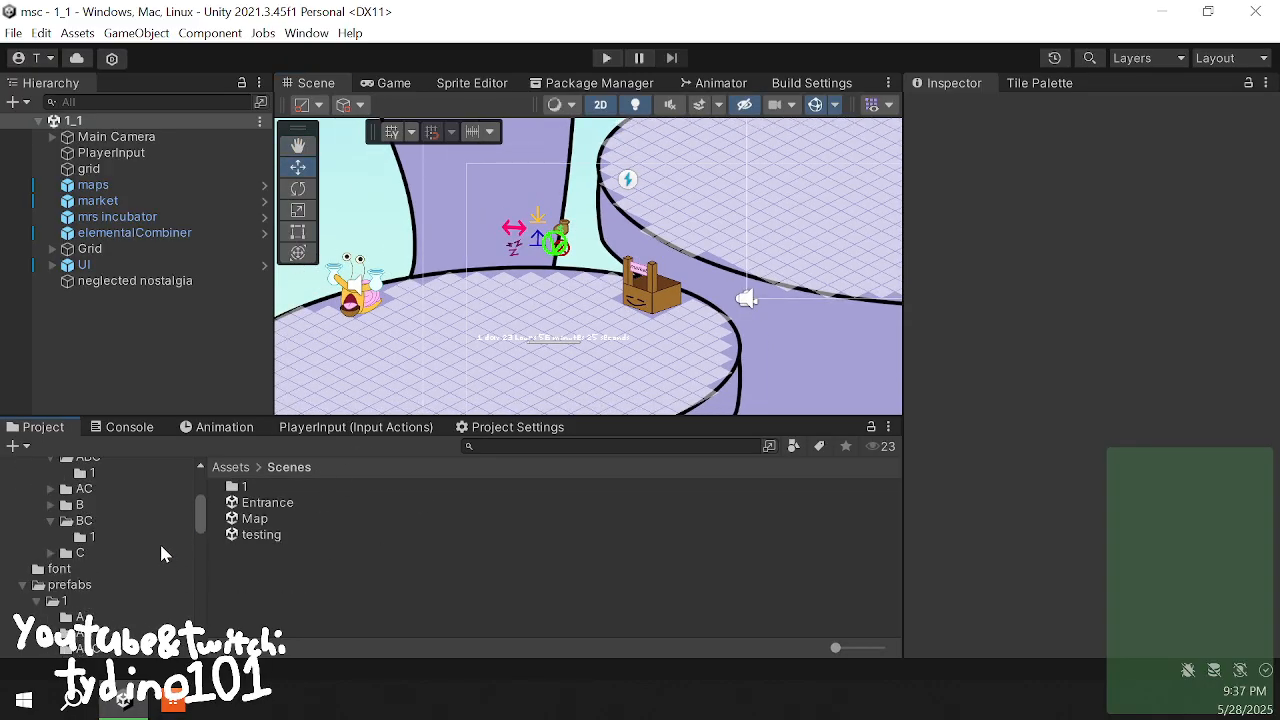
click(118, 545)
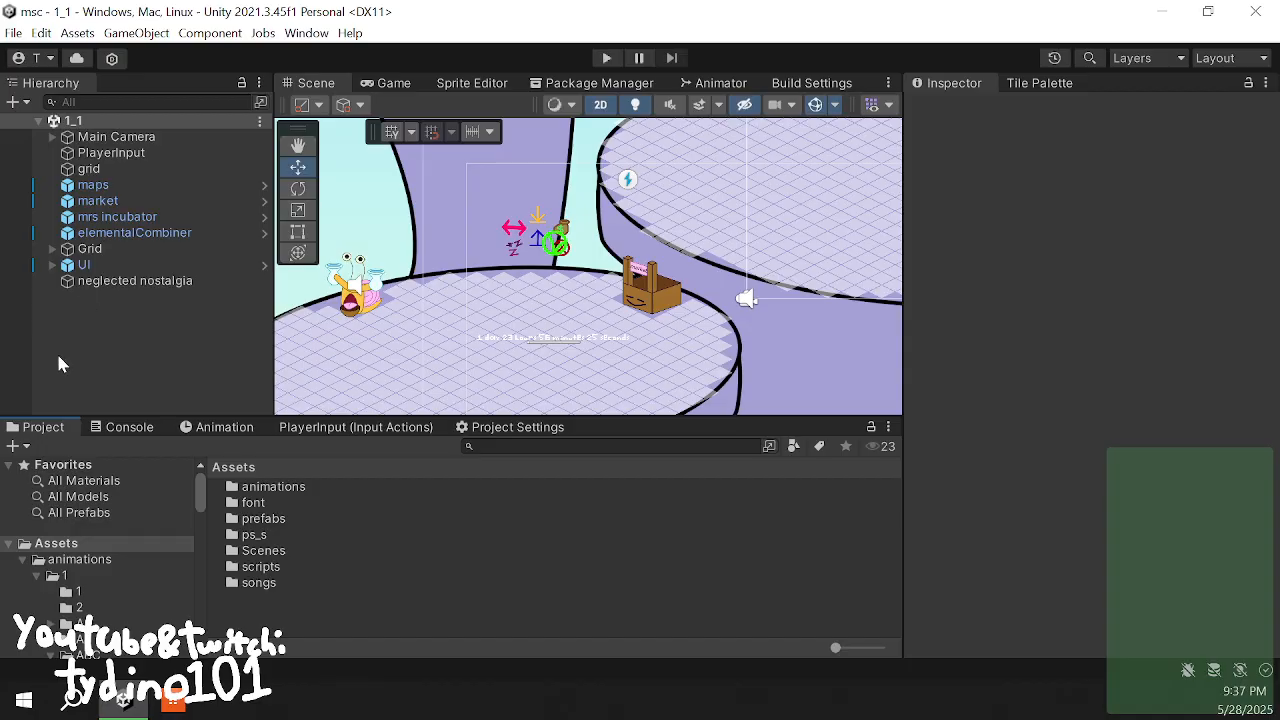
click(146, 362)
scroll(533, 177, down, 3)
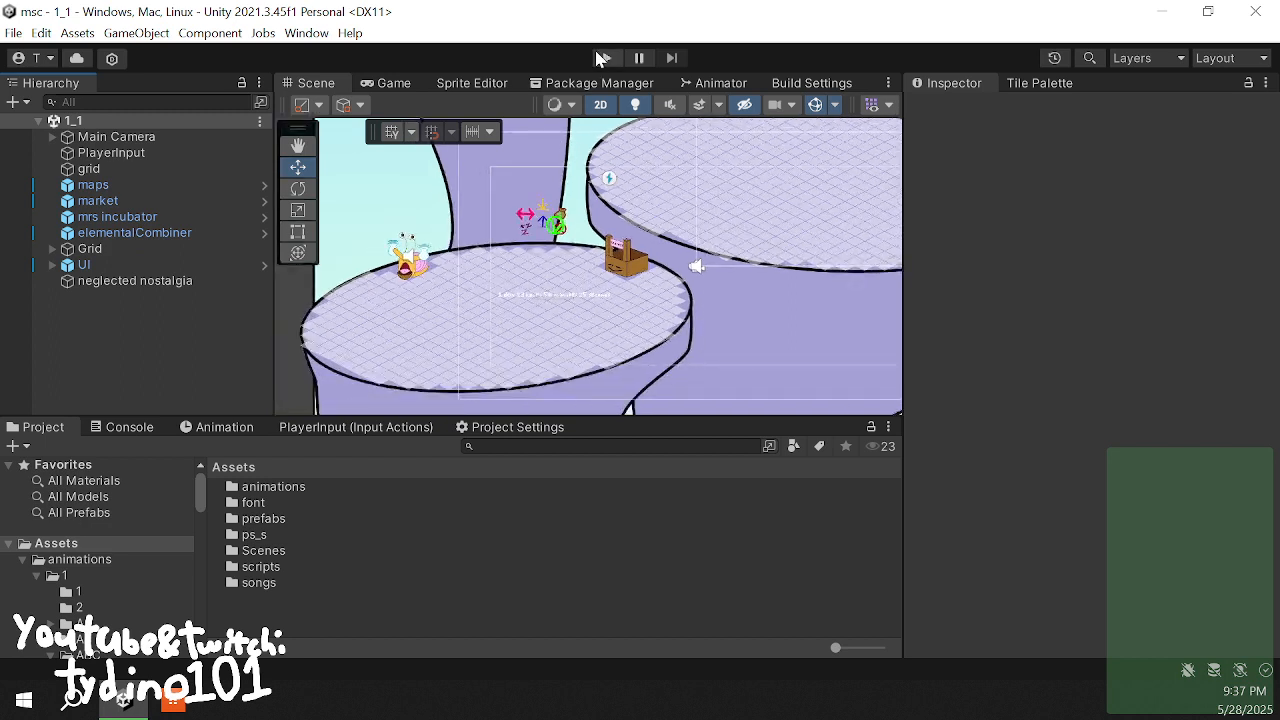
- Run the 1_1 scene in Play mode, moving the script reload progress window out of the way
click(606, 57)
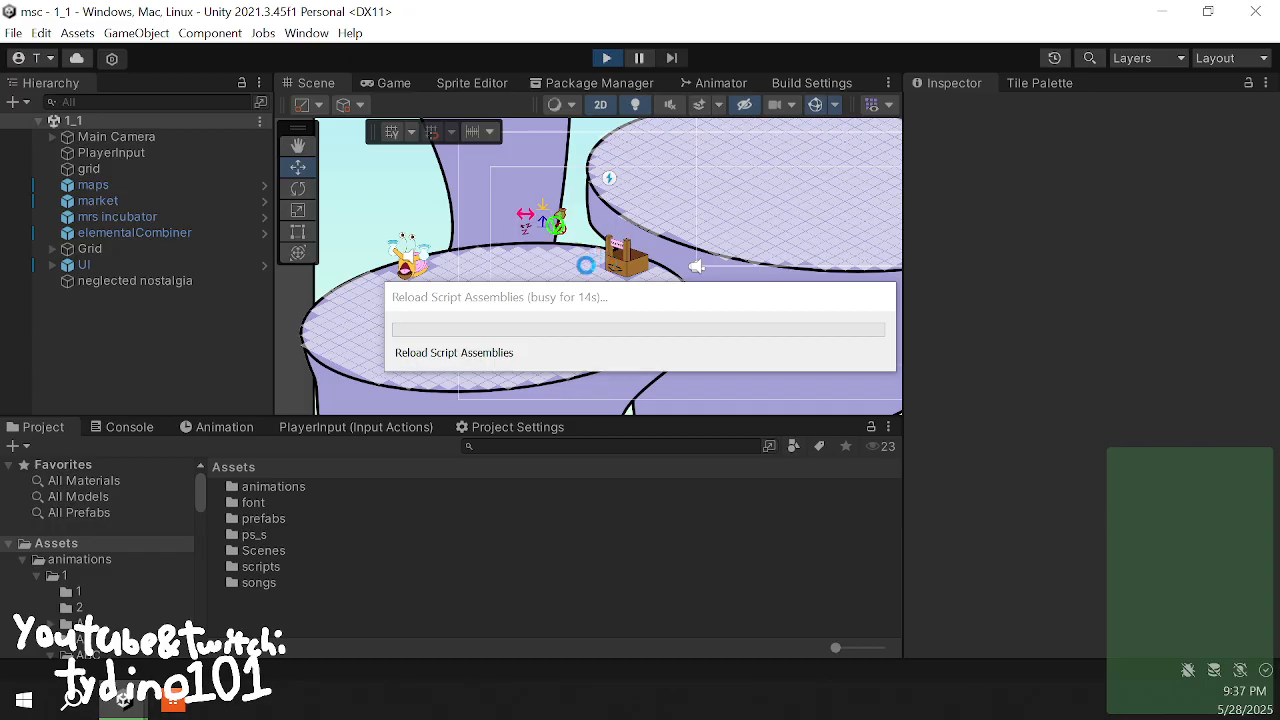
drag(608, 294, 784, 160)
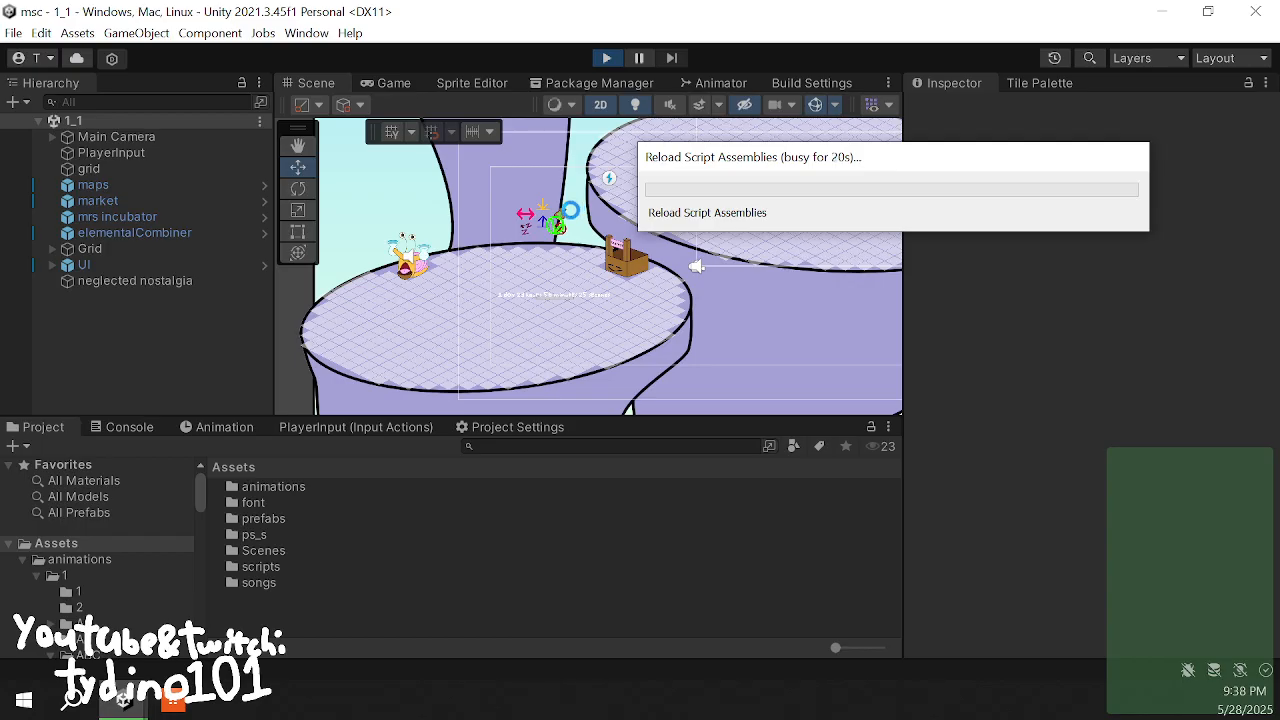
drag(694, 177, 722, 160)
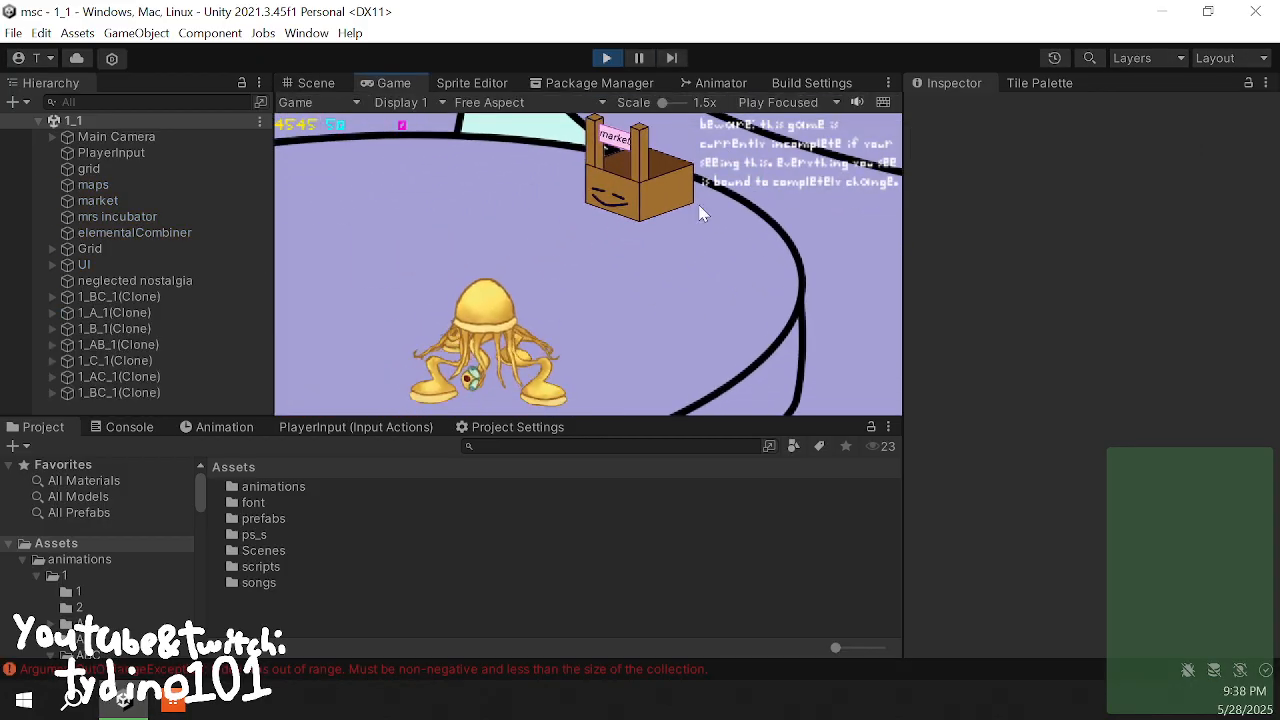
- Inspect the runtime error's details in the Console, select the timer under Main Camera and return to the project files
click(113, 430)
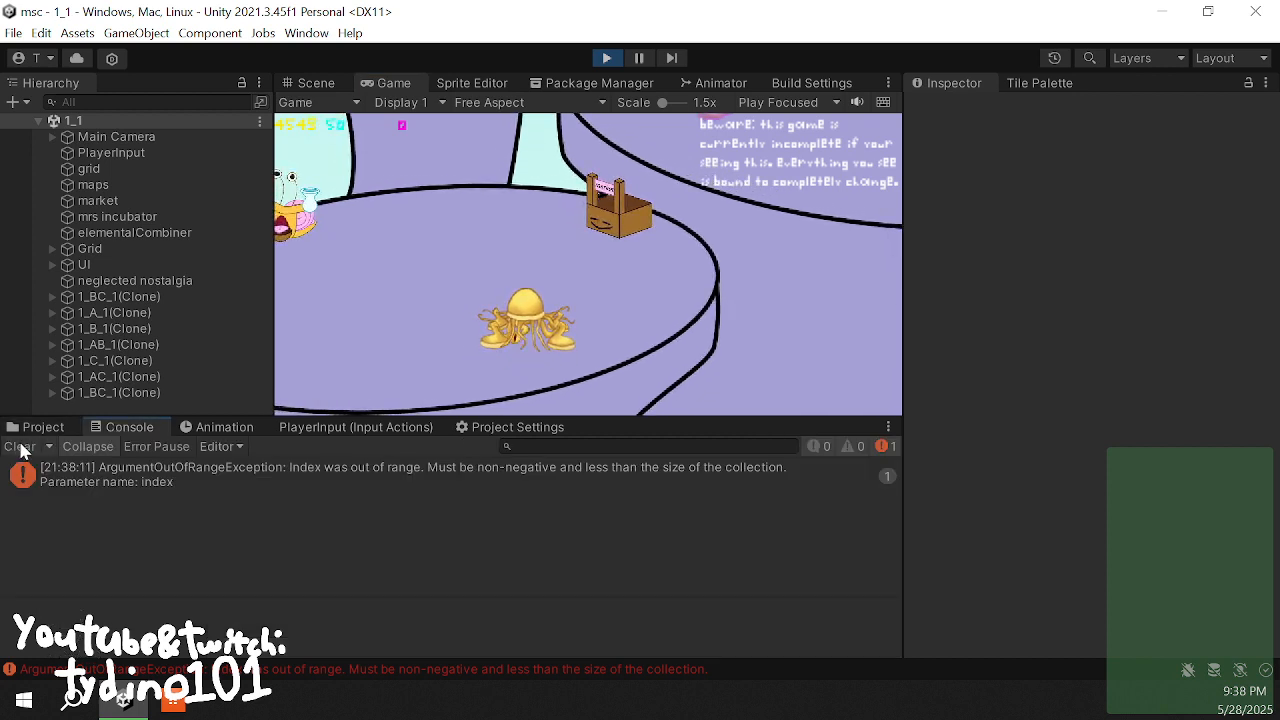
click(54, 474)
click(118, 140)
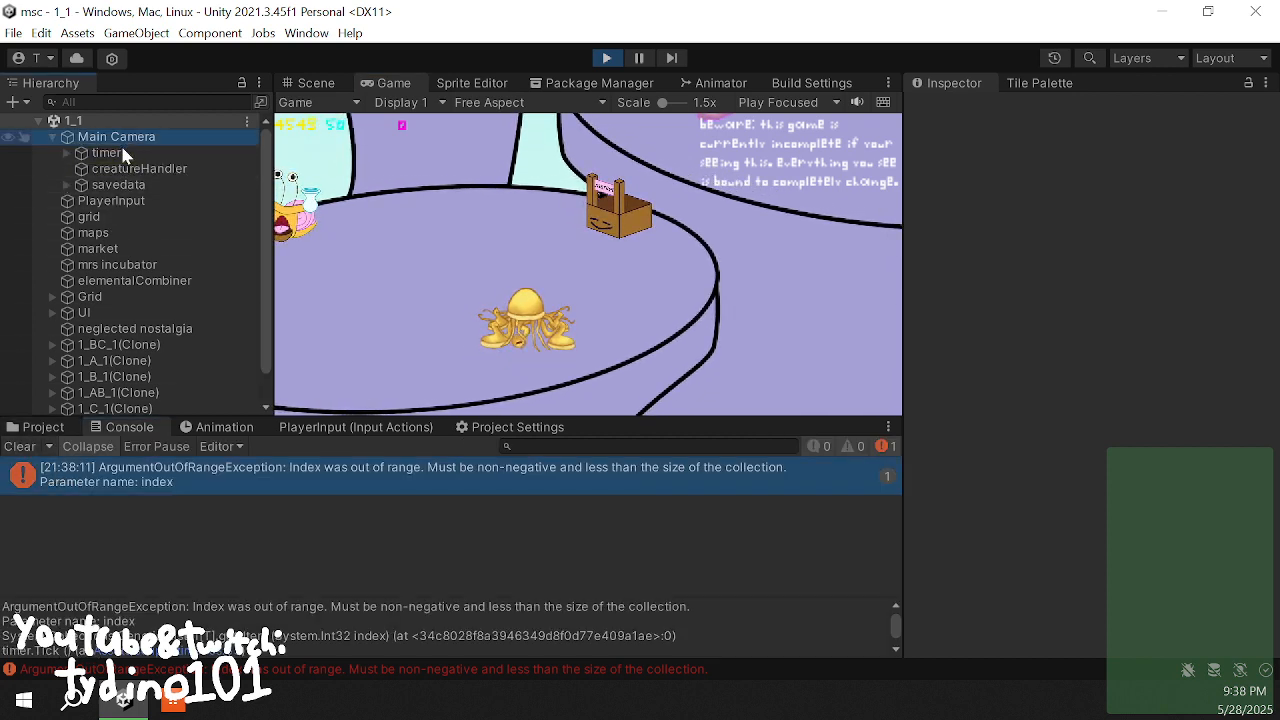
click(106, 152)
click(43, 427)
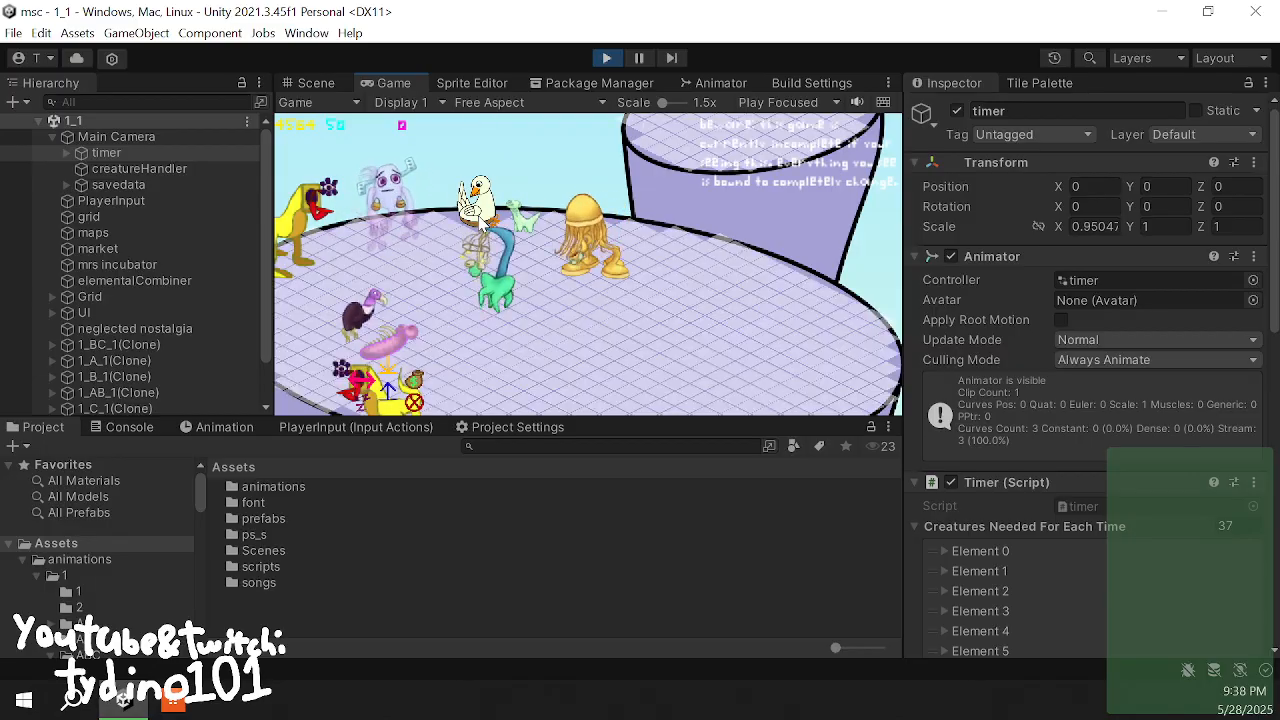
- Try to place the extra yellow creature at different spots on the upper platform's grid in the running game
click(479, 219)
click(600, 343)
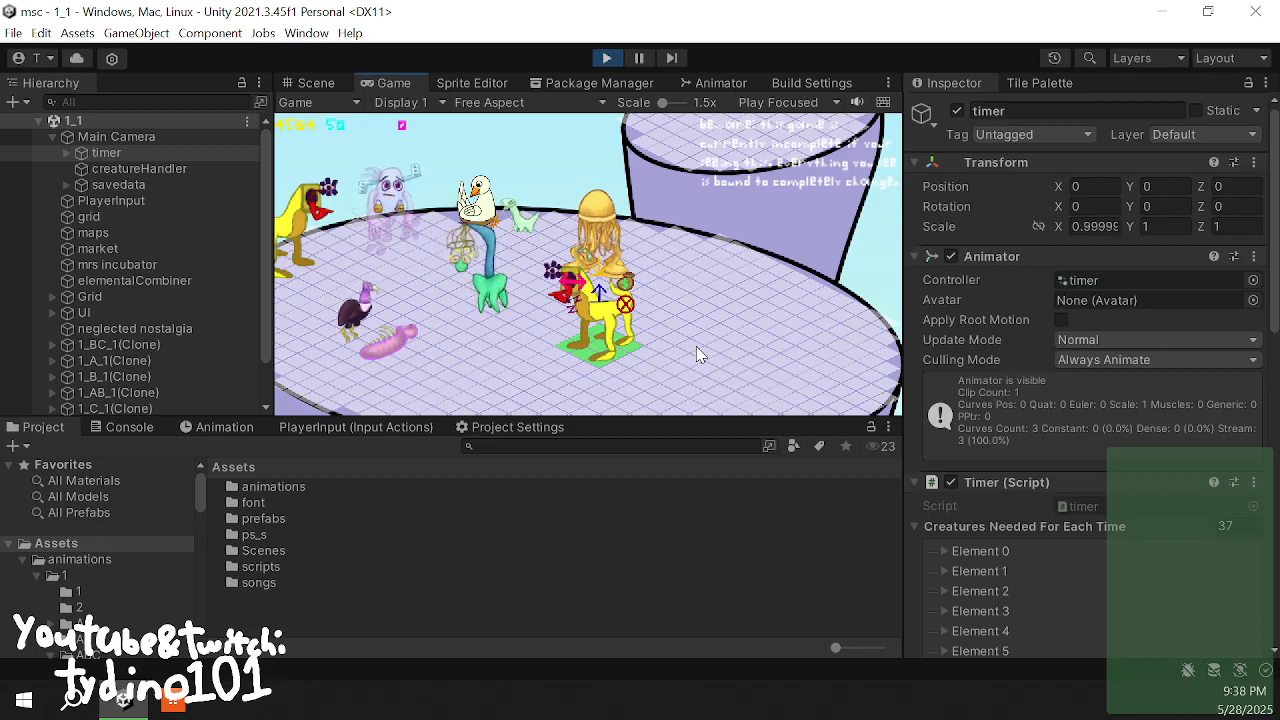
click(697, 347)
click(718, 272)
- Look over the platforms and the creatures standing on them in the running game
drag(512, 366, 283, 414)
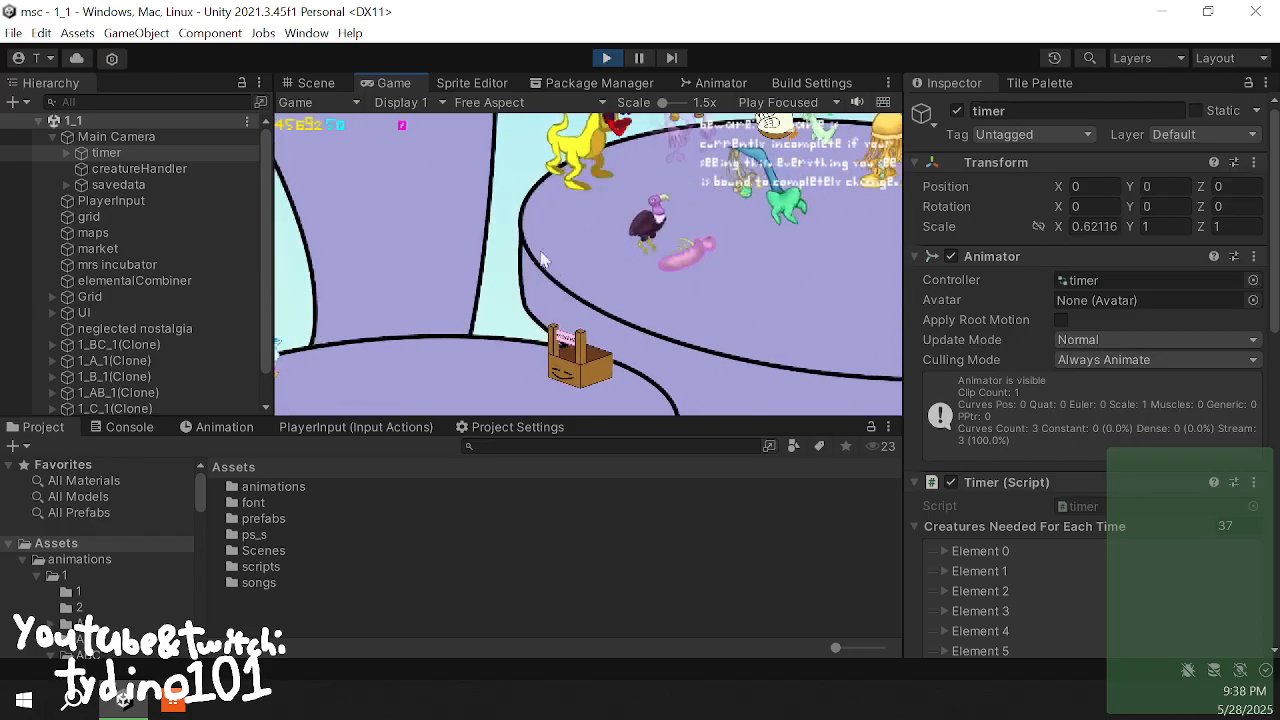
drag(543, 260, 414, 78)
drag(398, 152, 423, 286)
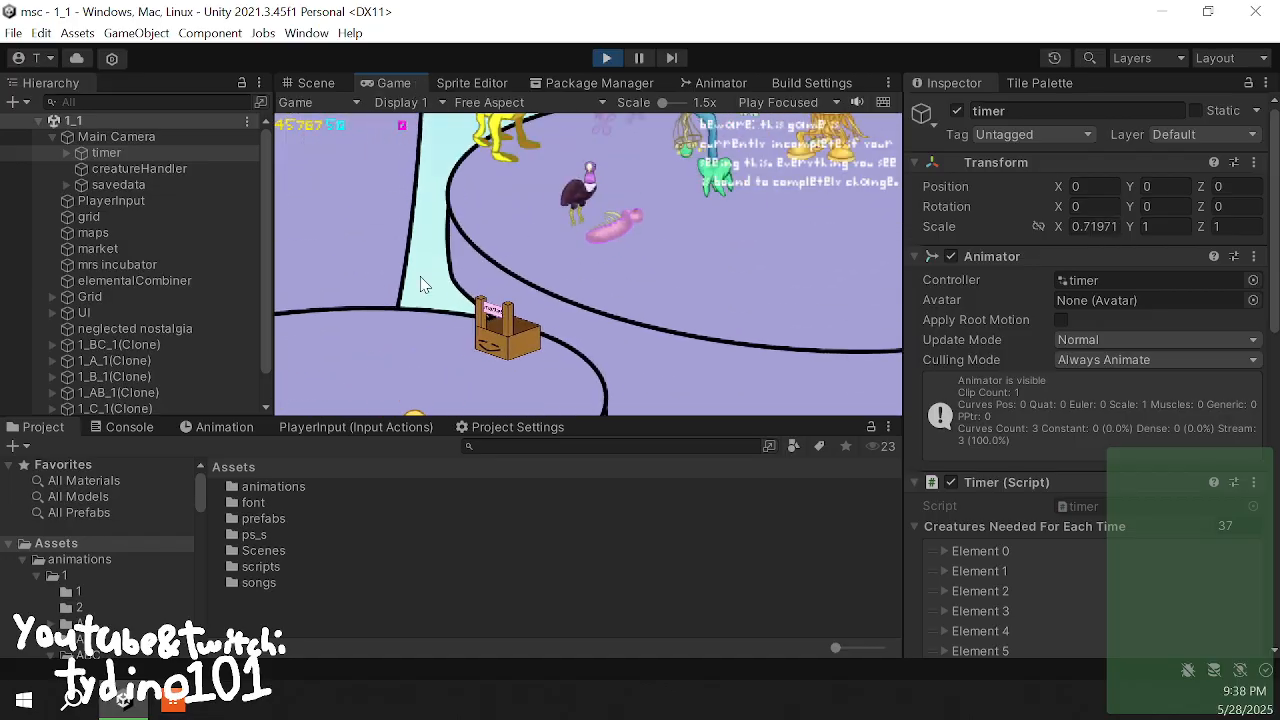
drag(475, 227, 555, 227)
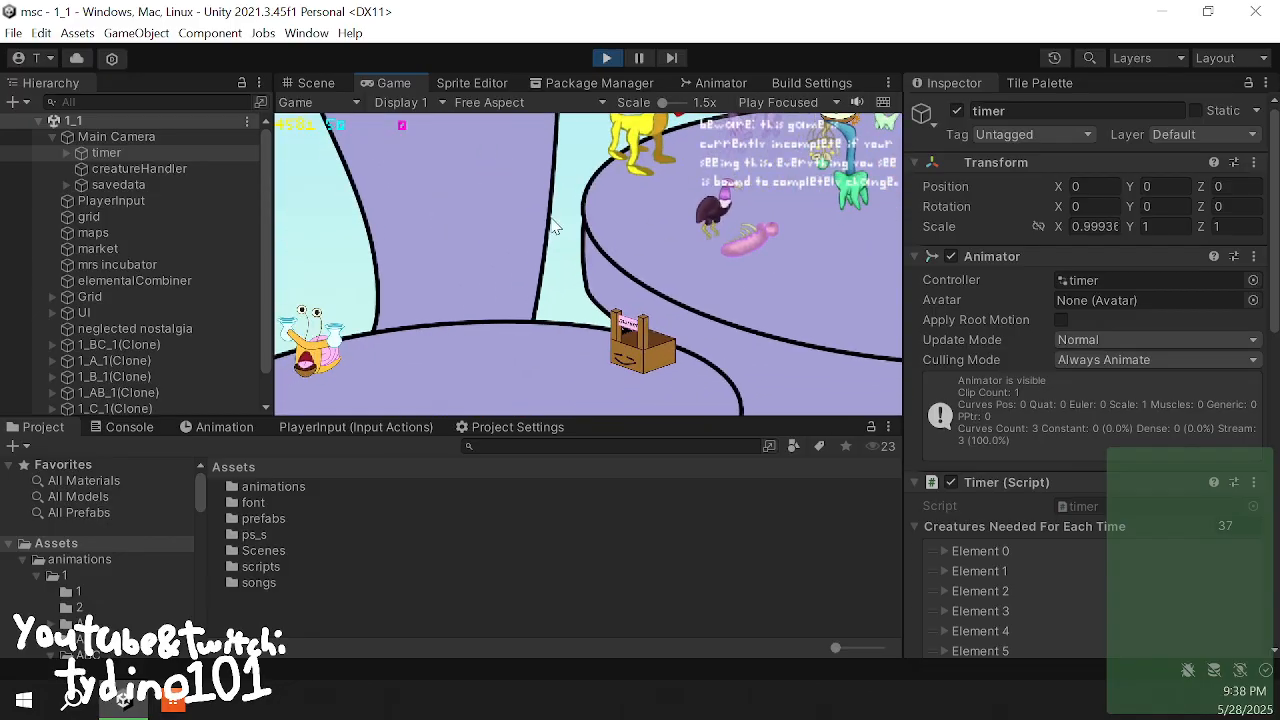
click(620, 296)
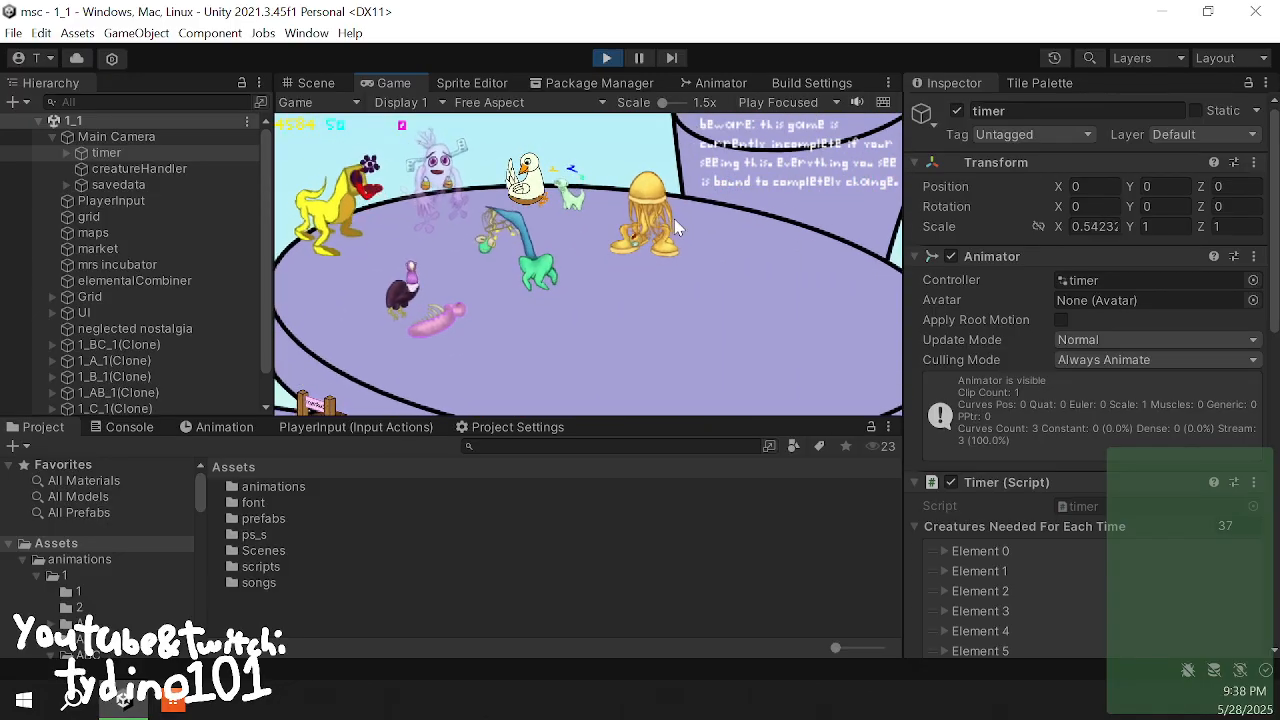
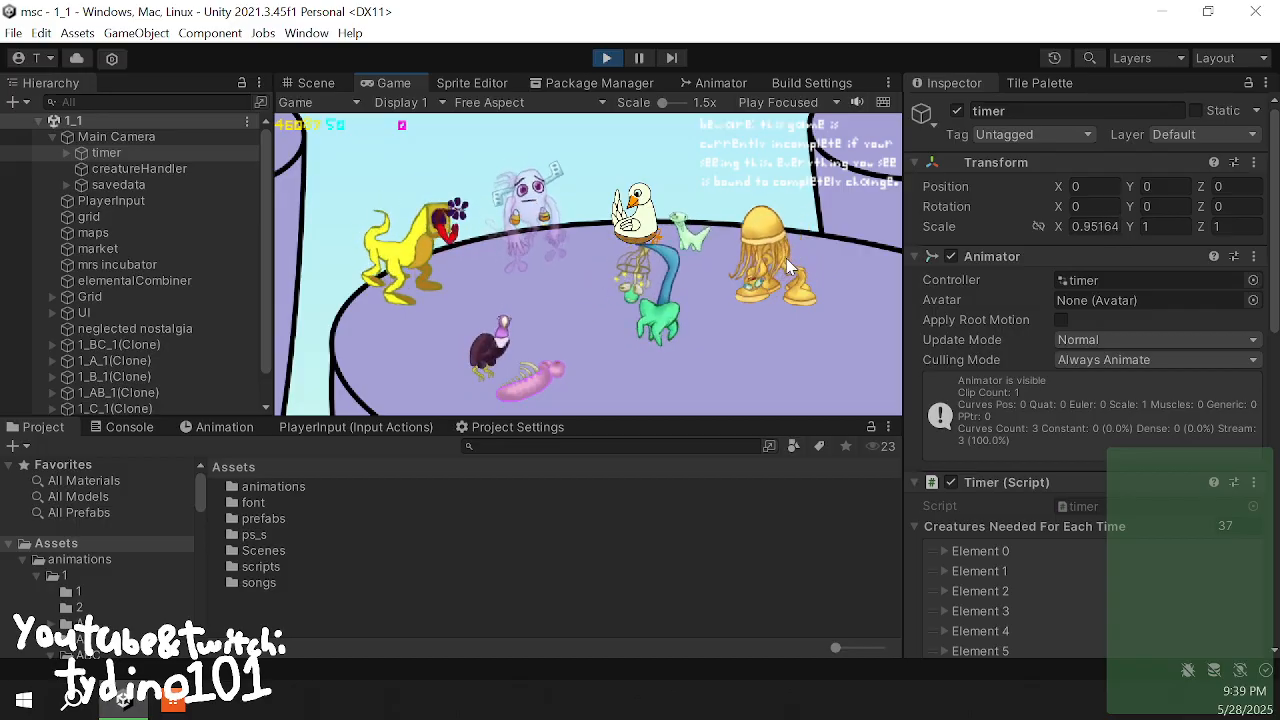
- Open the elemental combiner at the snail, choose the teal creature above and virteghoul below, and submit the combination
drag(725, 341, 868, 200)
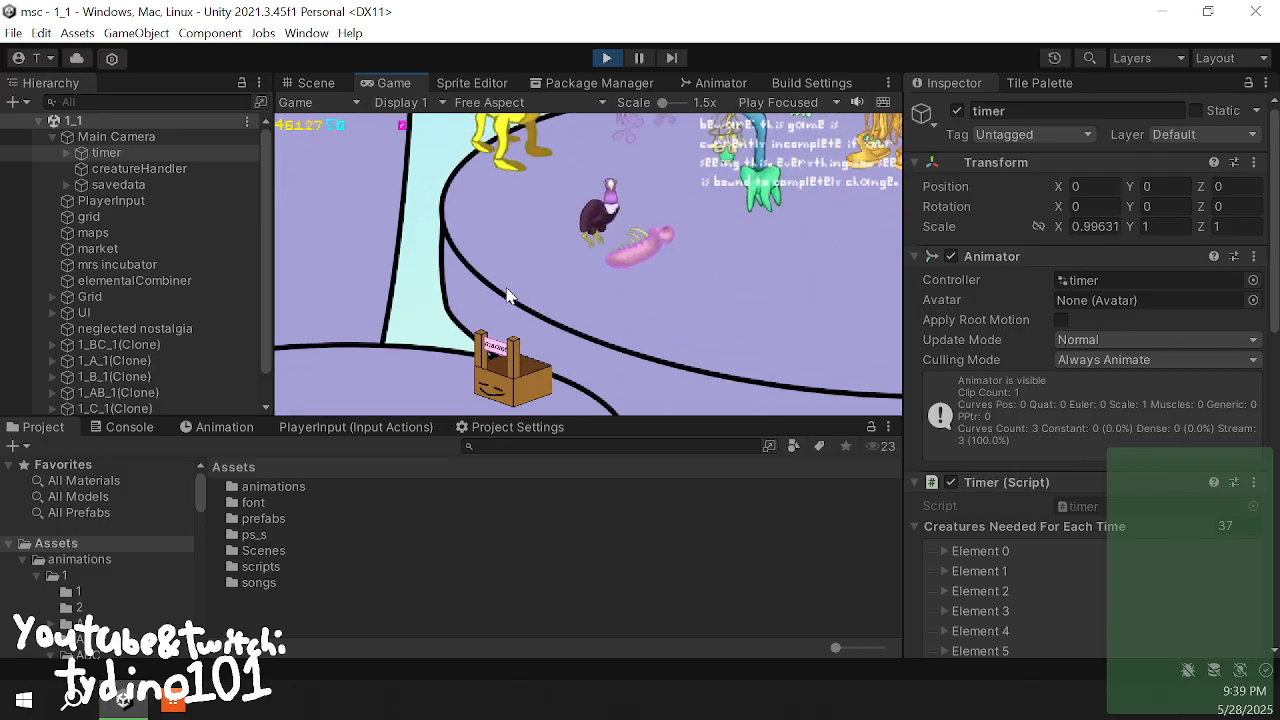
drag(506, 291, 705, 192)
click(315, 294)
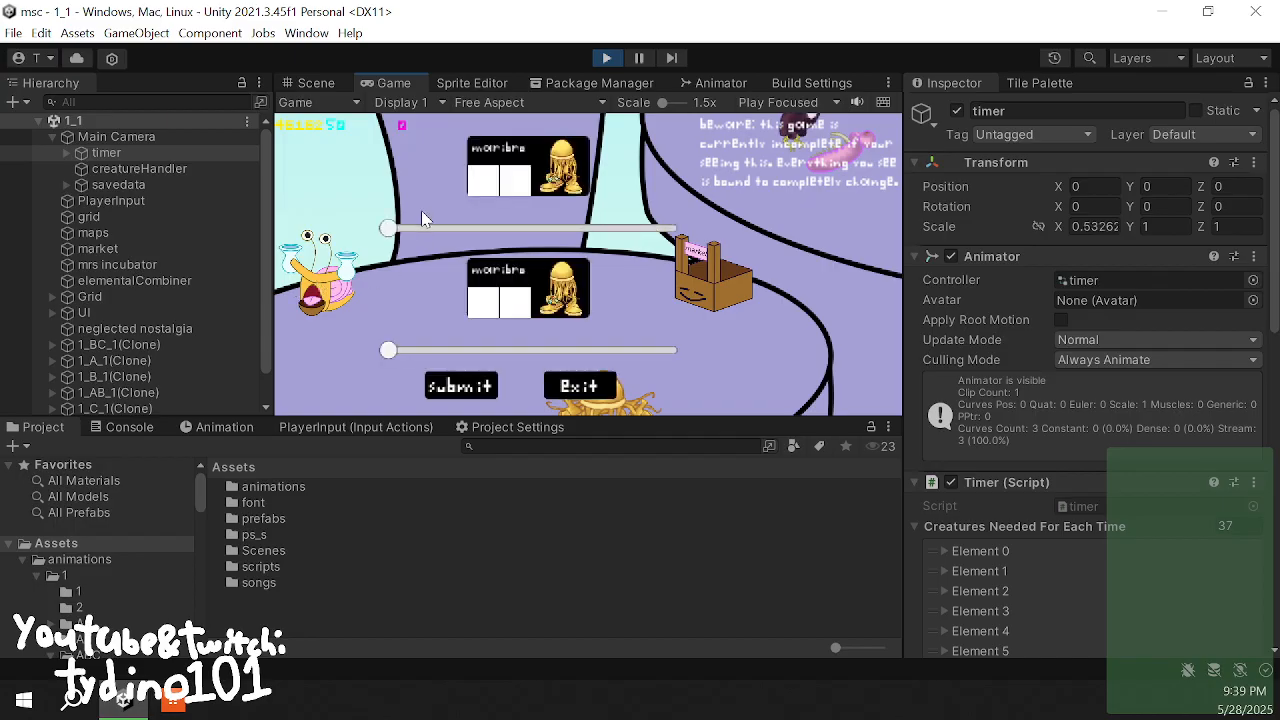
drag(398, 232, 555, 228)
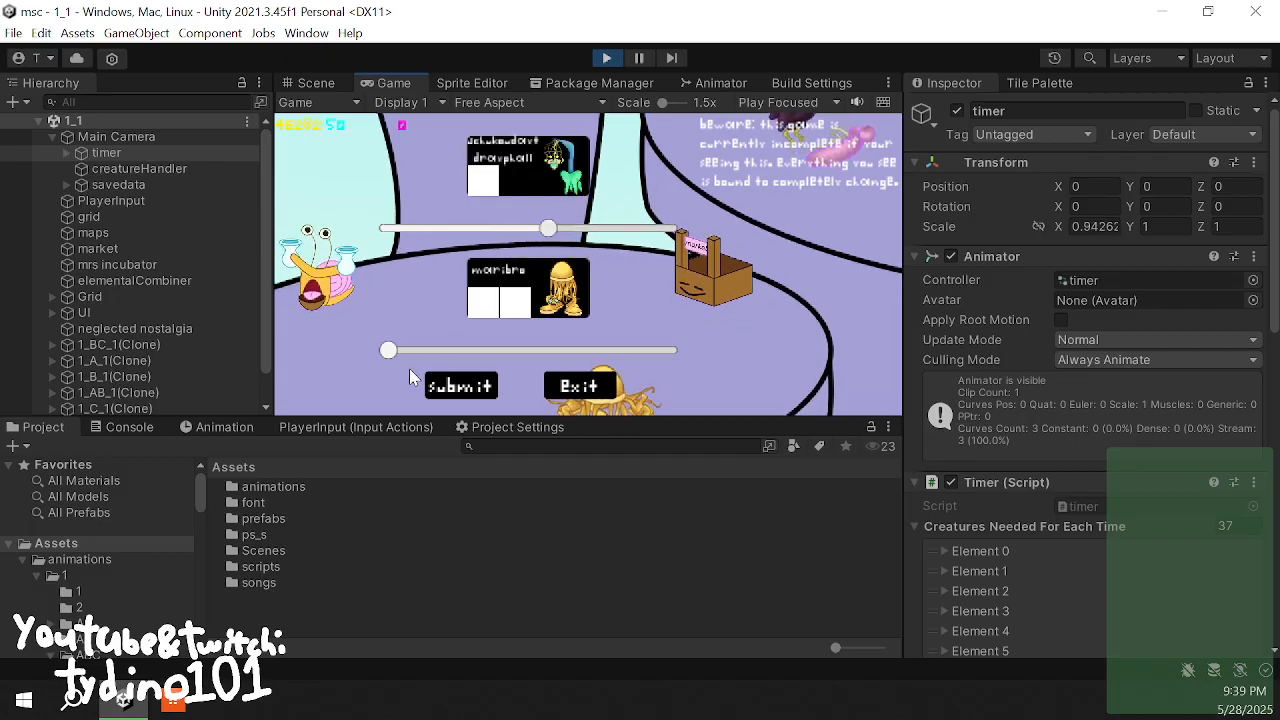
drag(383, 352, 499, 350)
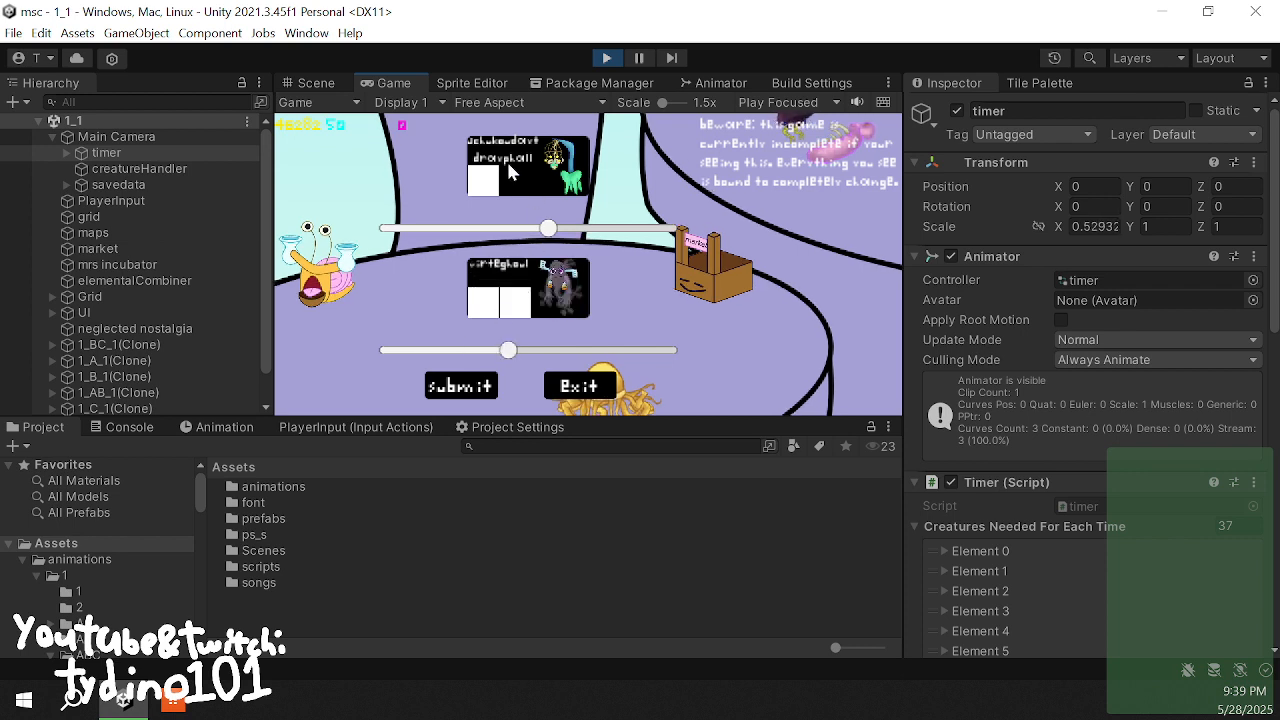
click(468, 387)
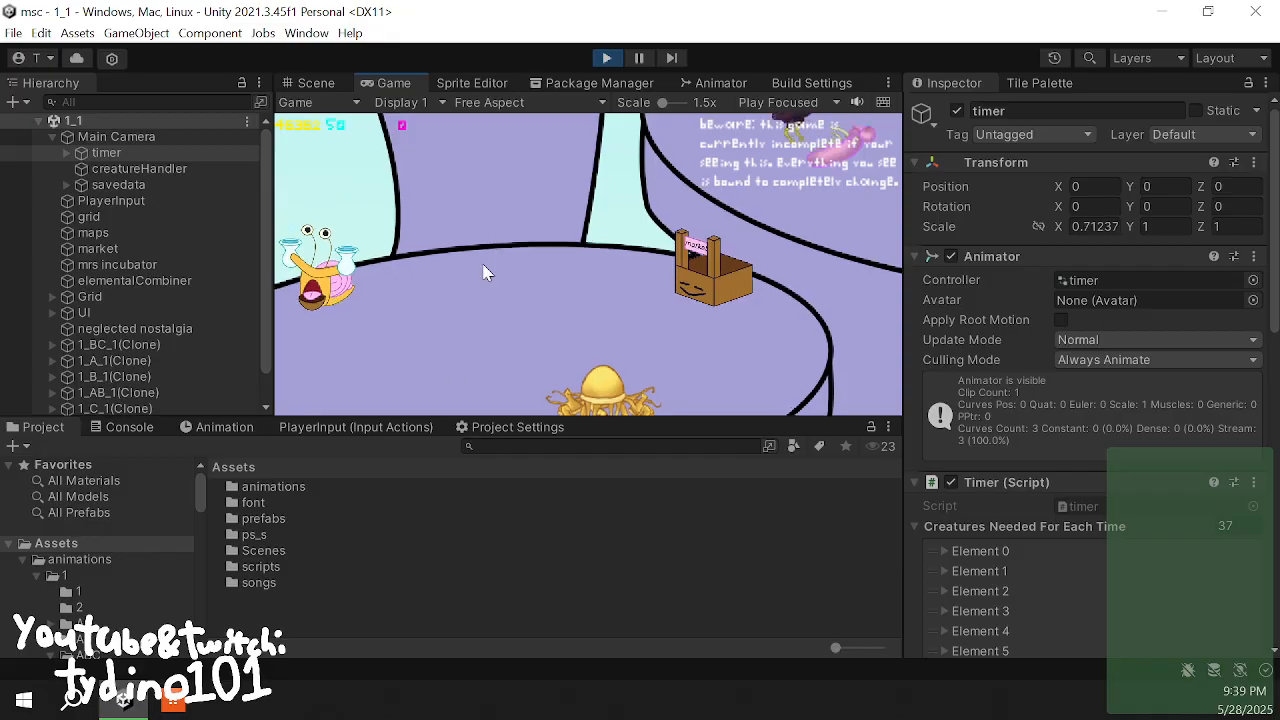
- Open the 1 folder under Scenes in the project files
drag(483, 268, 234, 497)
drag(378, 383, 496, 253)
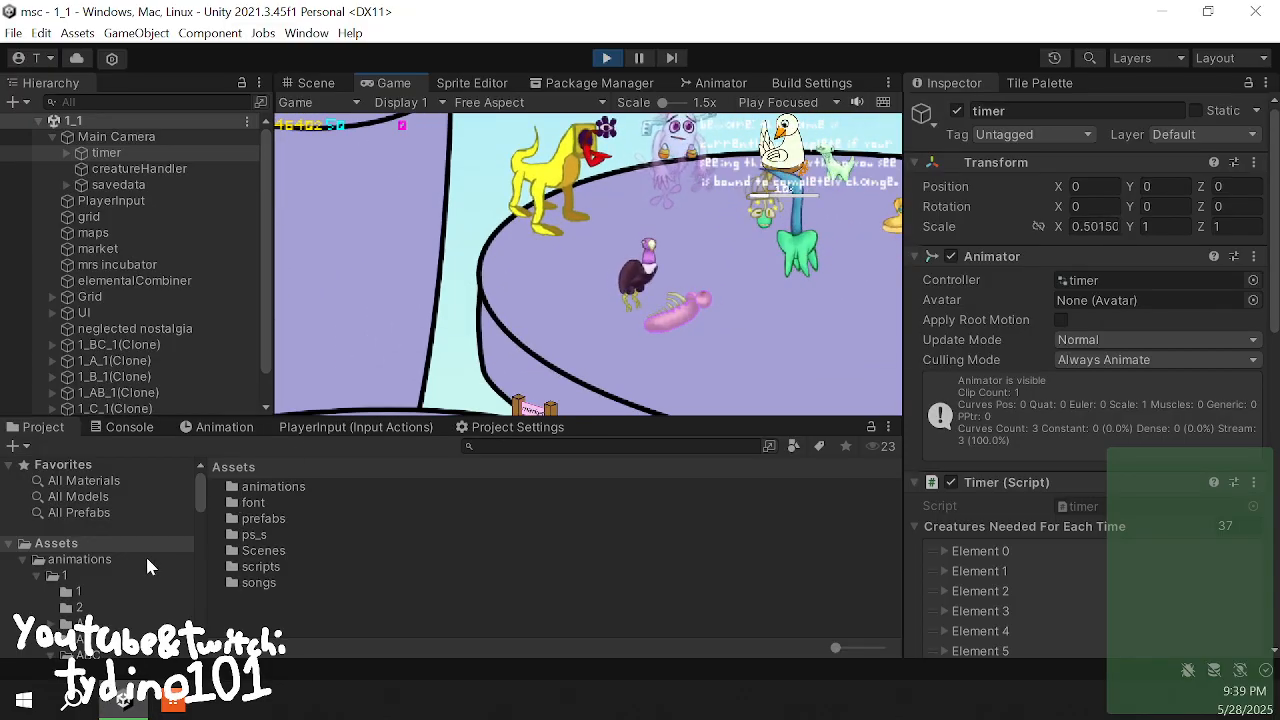
scroll(142, 557, down, 6)
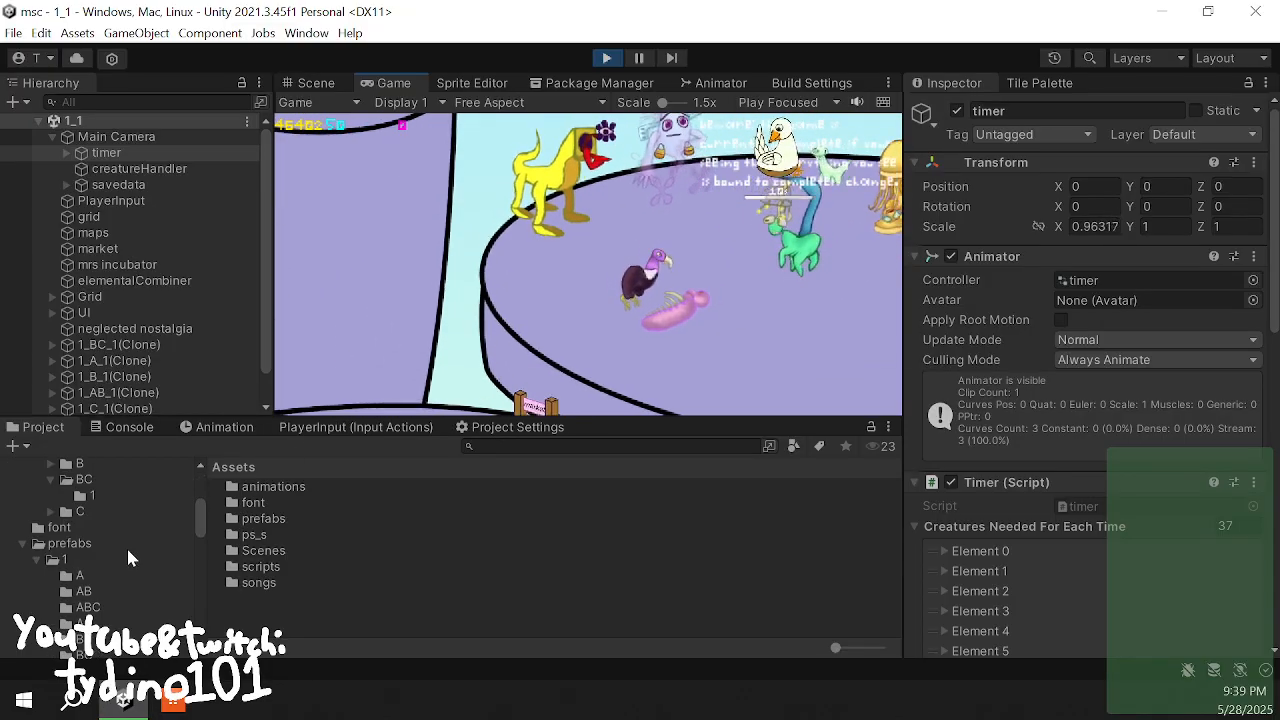
click(90, 548)
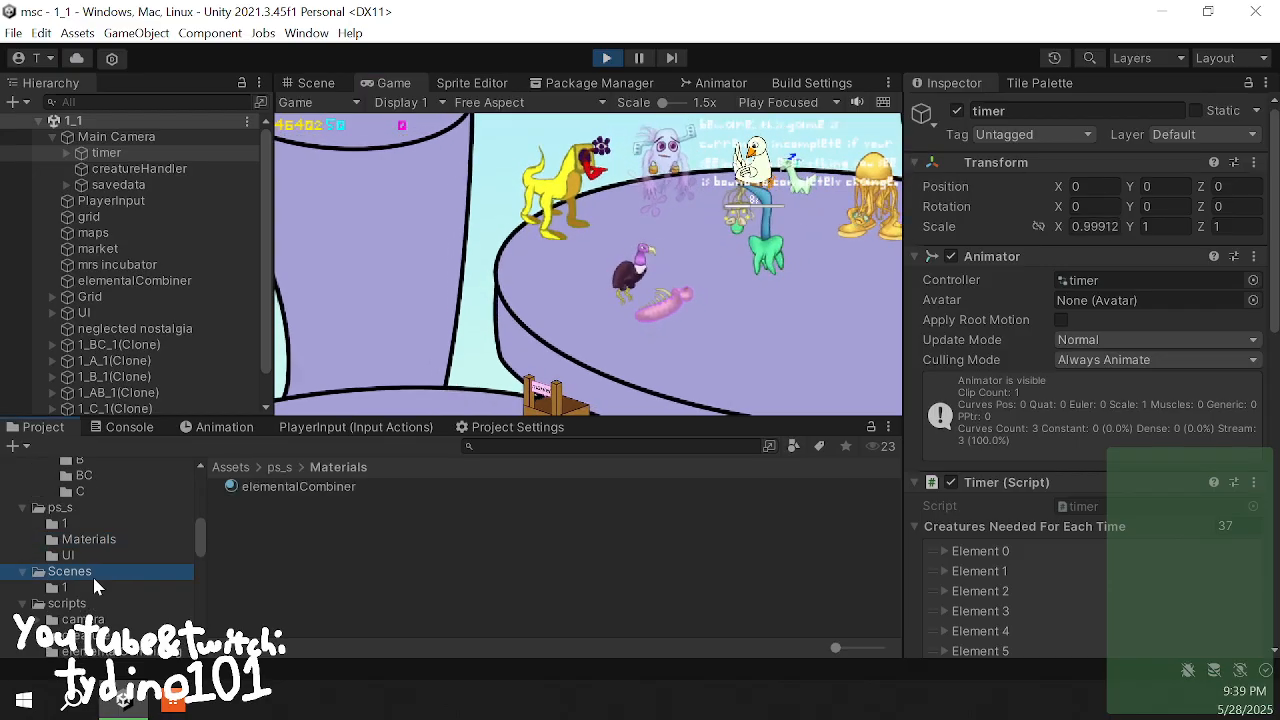
click(94, 589)
- Close the vulture creature's options, then place the incubator's green hatchling on the upper platform's grid and remove it
drag(633, 308, 518, 343)
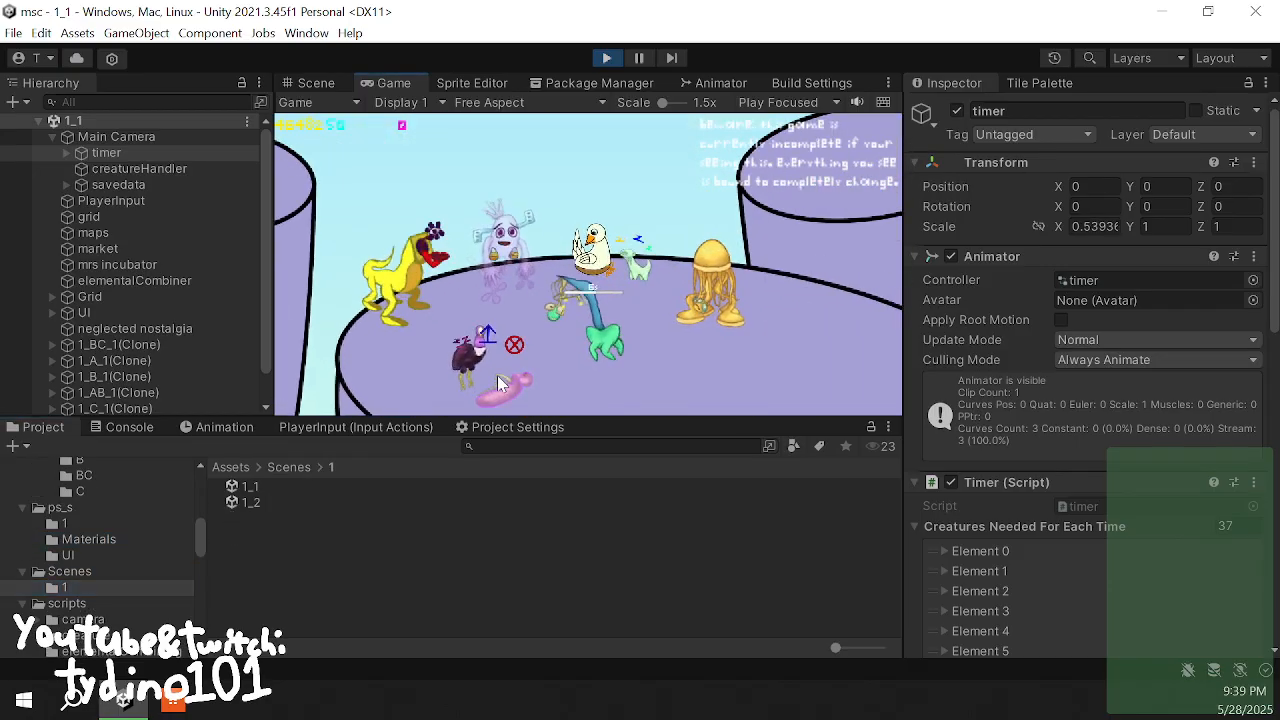
click(518, 342)
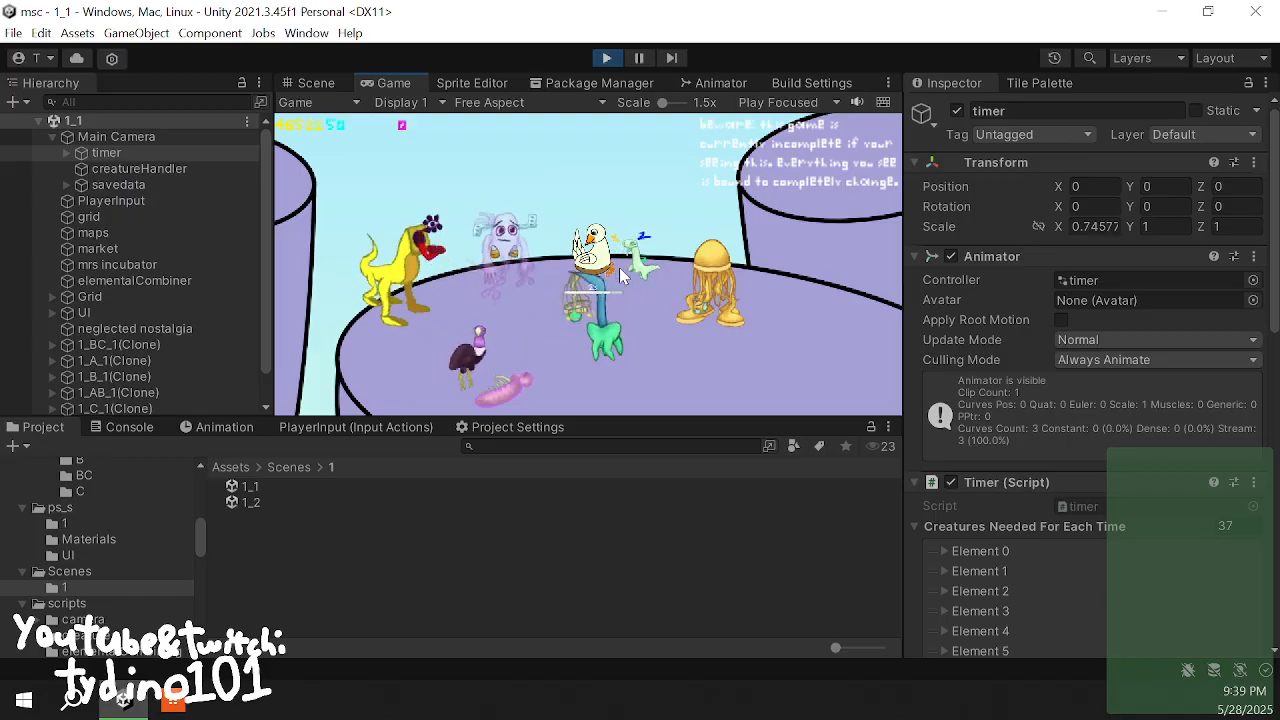
click(590, 255)
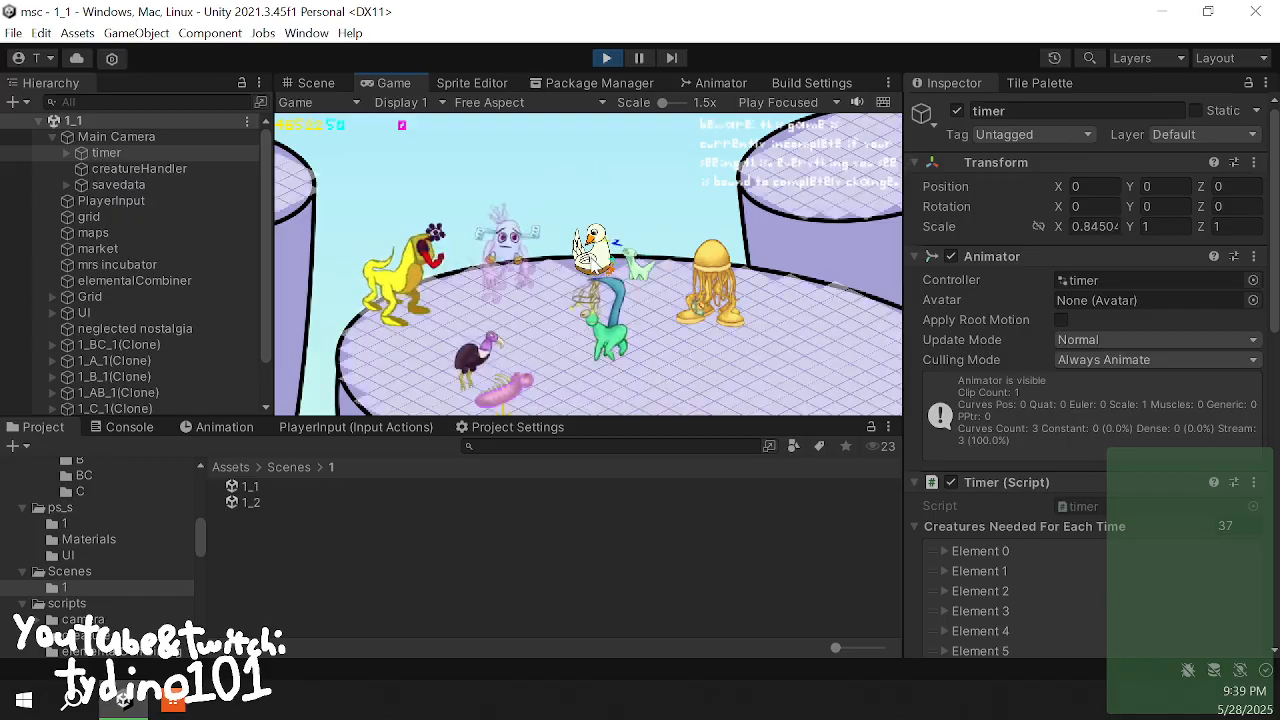
click(651, 334)
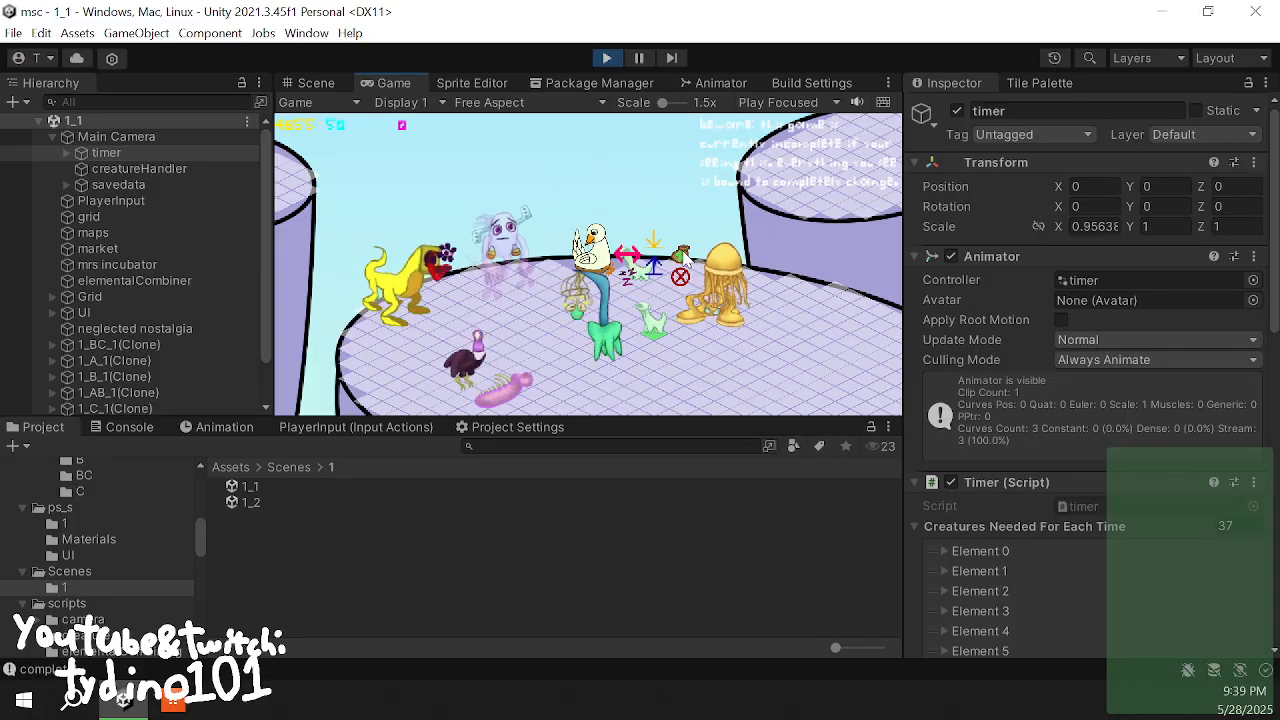
click(680, 276)
- Submit the teal creature and virteghoul combination twice in the snail's elemental combiner, collecting the finished result in between
drag(403, 307, 663, 143)
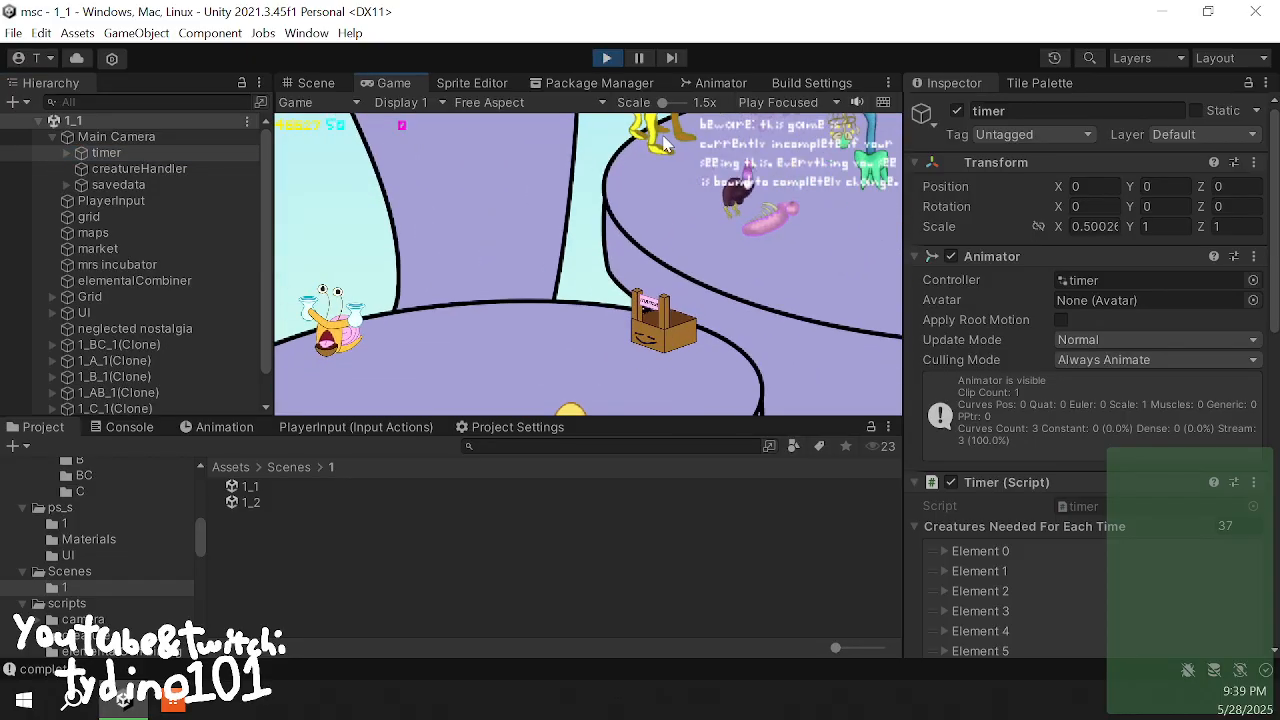
click(338, 350)
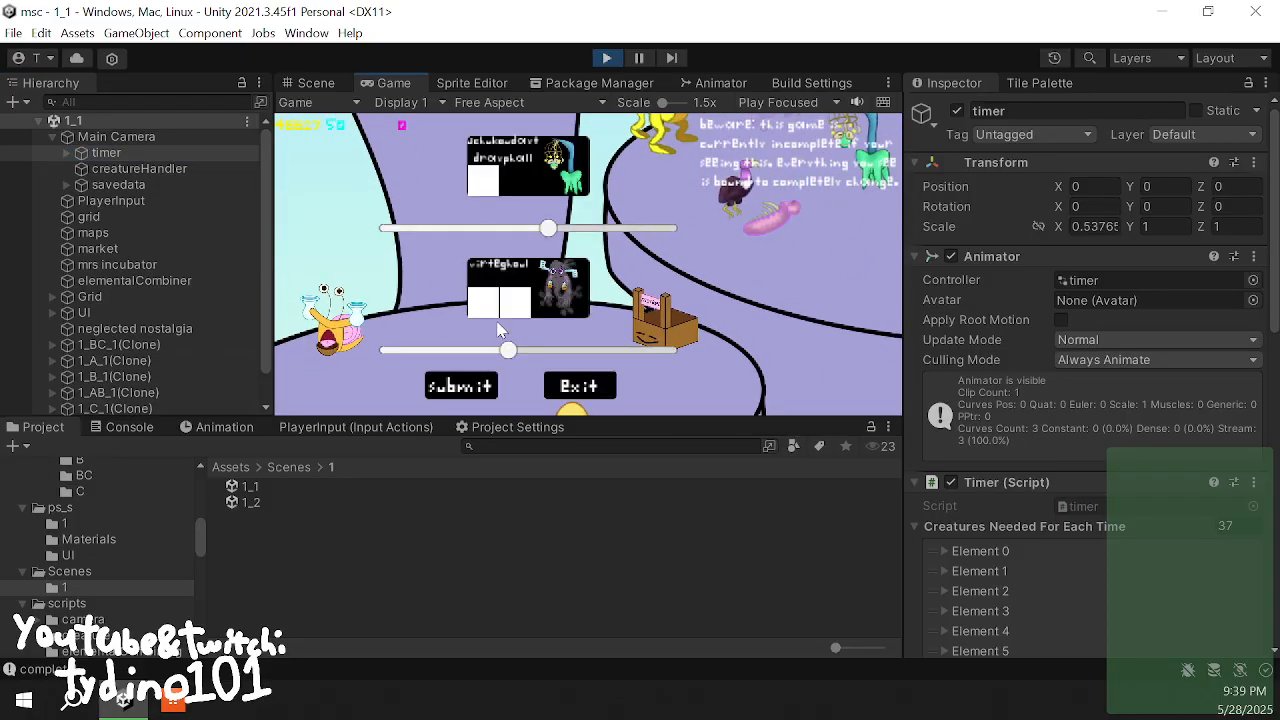
click(458, 387)
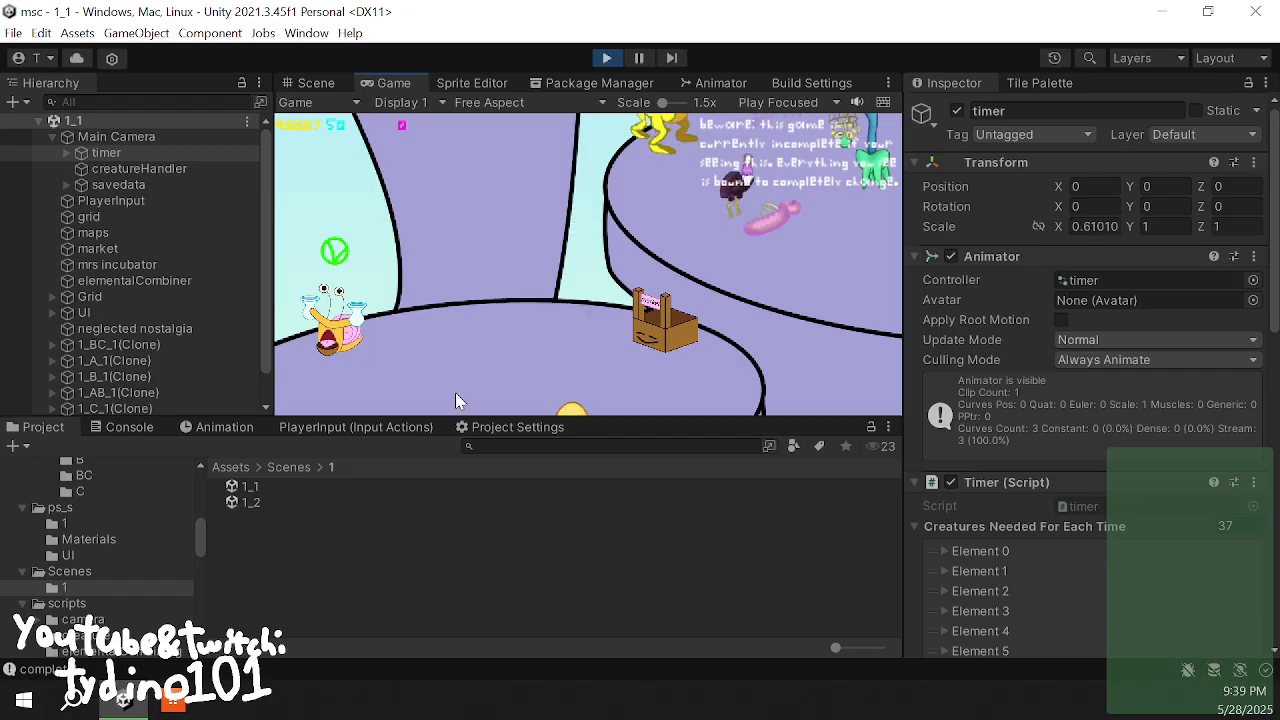
drag(529, 243, 613, 193)
click(345, 293)
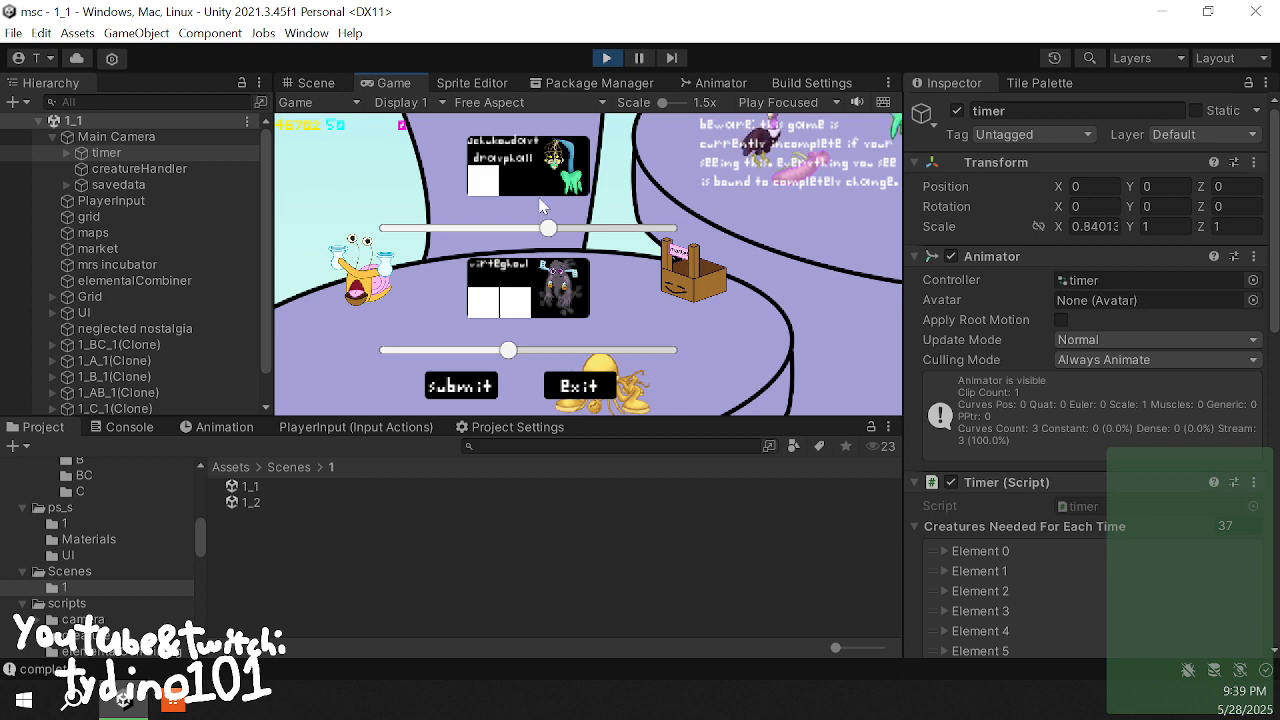
click(452, 388)
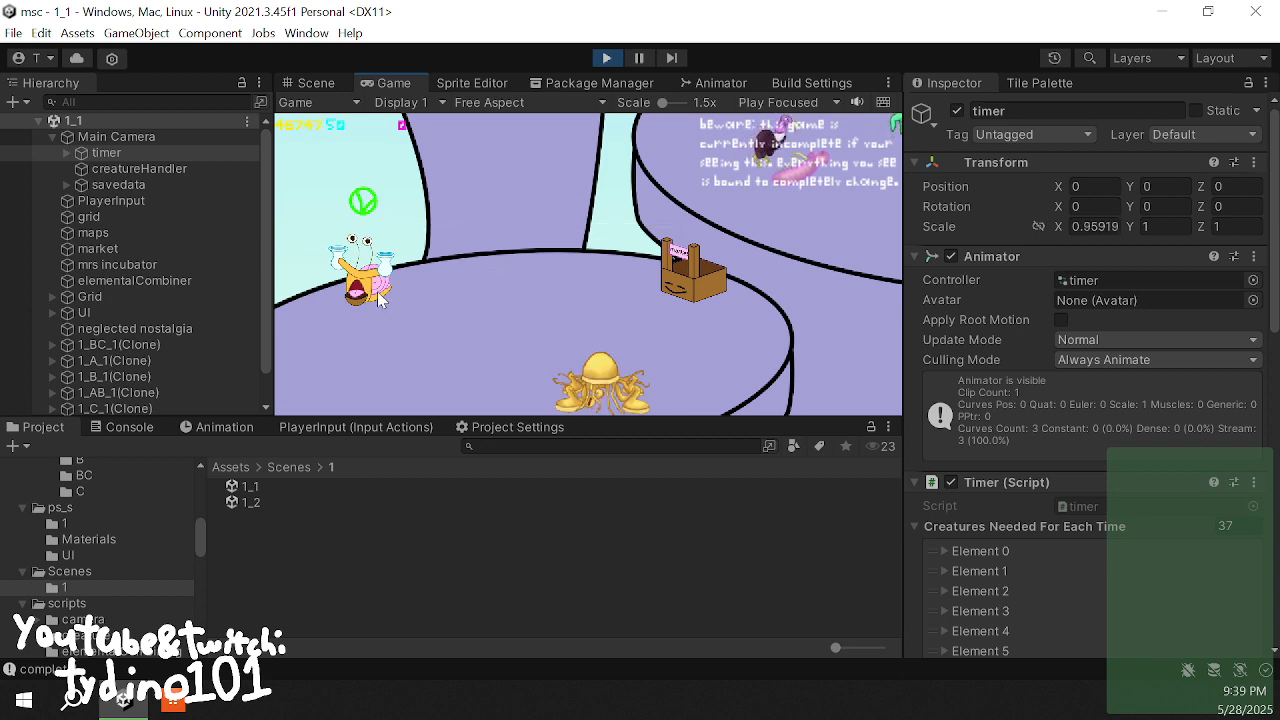
- Check the incubator on the upper platform and look in the Console before returning to the project's scripts folders
drag(672, 175, 443, 334)
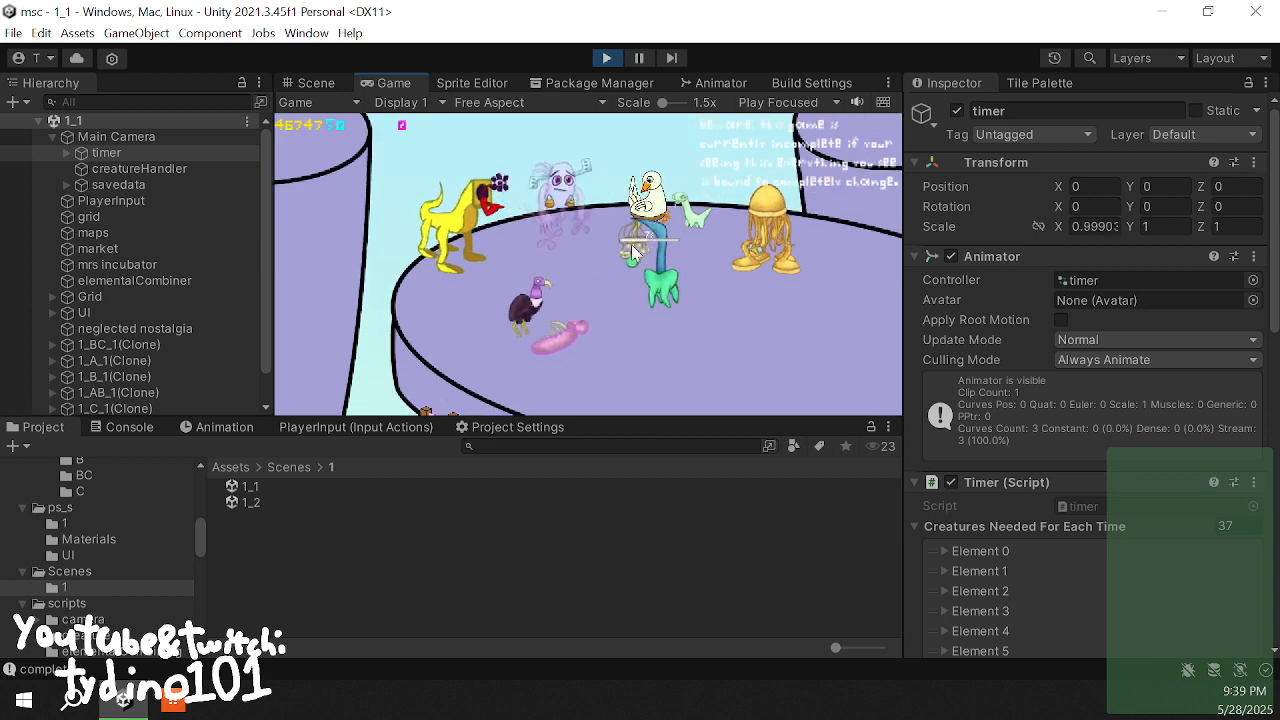
drag(586, 288, 640, 184)
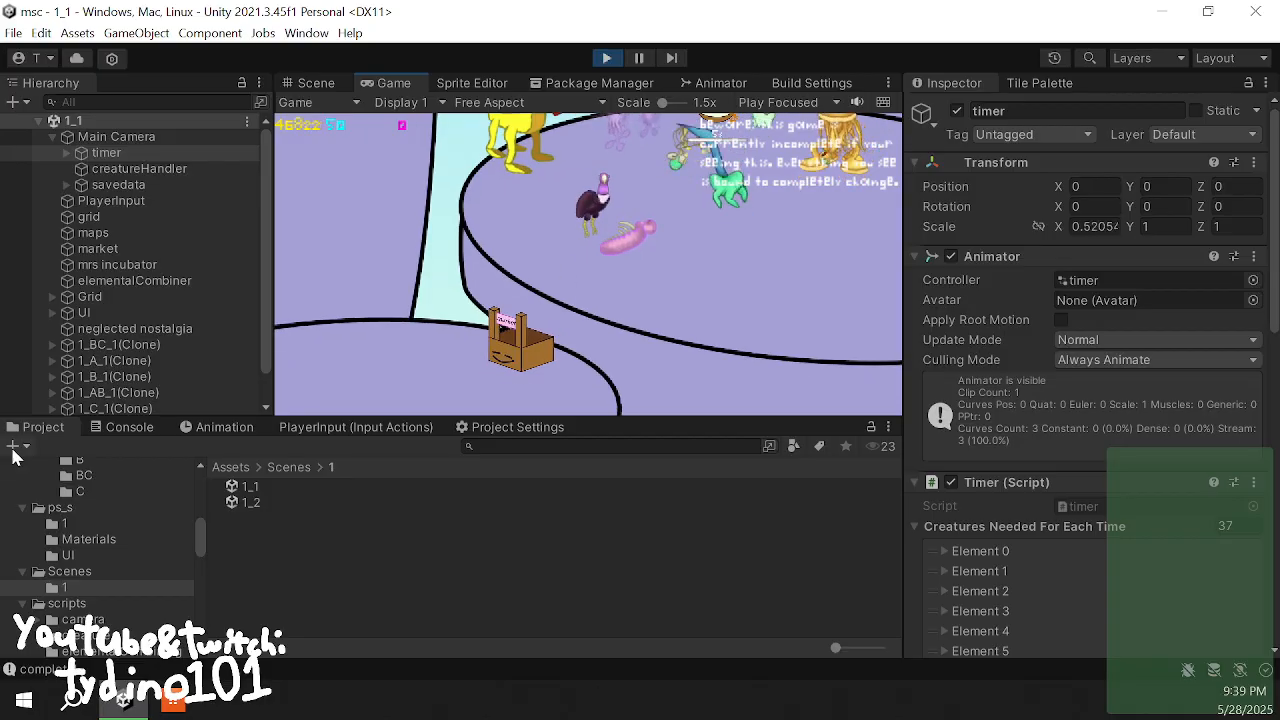
click(108, 430)
click(40, 427)
scroll(97, 535, down, 3)
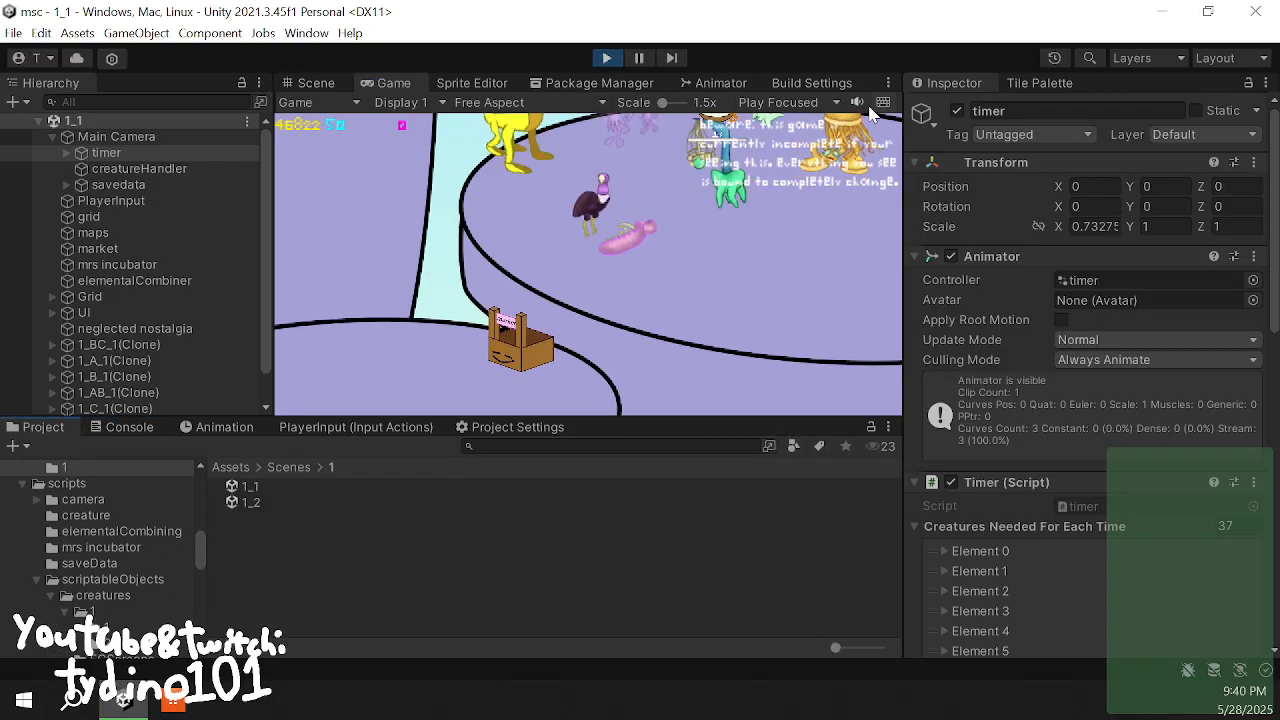
- Collect the next green hatchling from the incubator, place it in front of the orange tentacled creature and remove it
drag(727, 270, 525, 393)
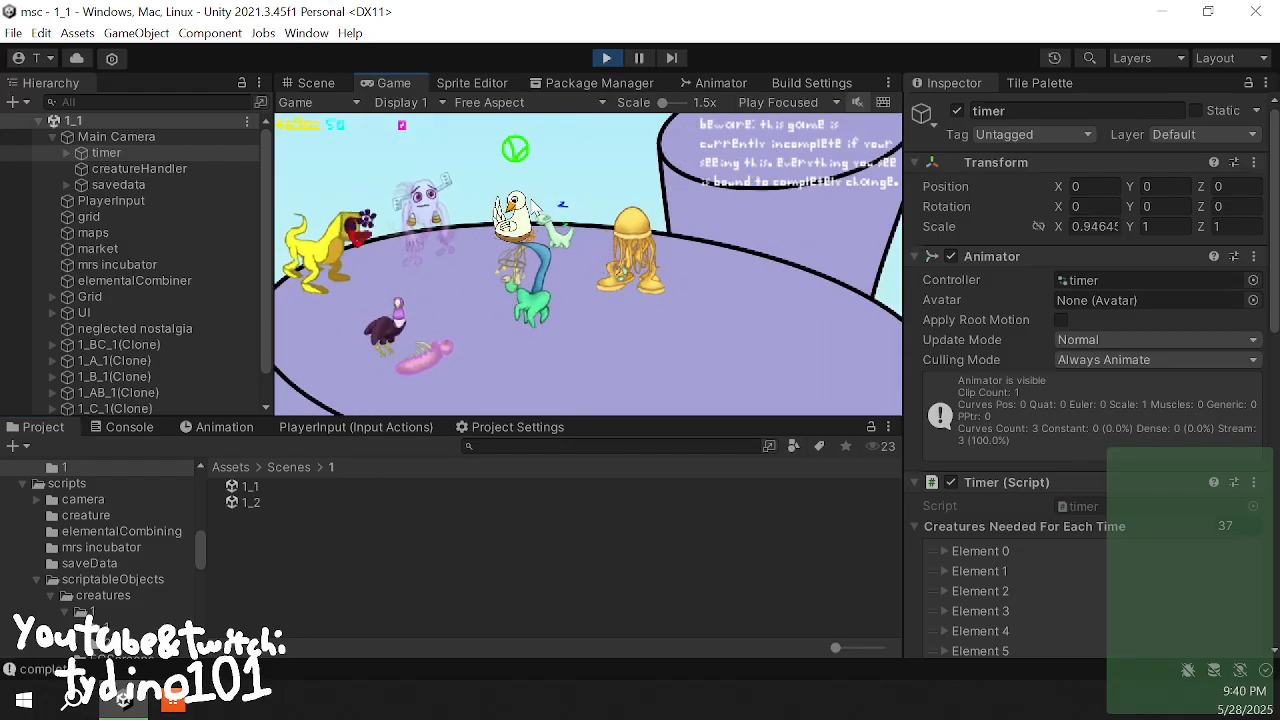
click(512, 228)
click(611, 322)
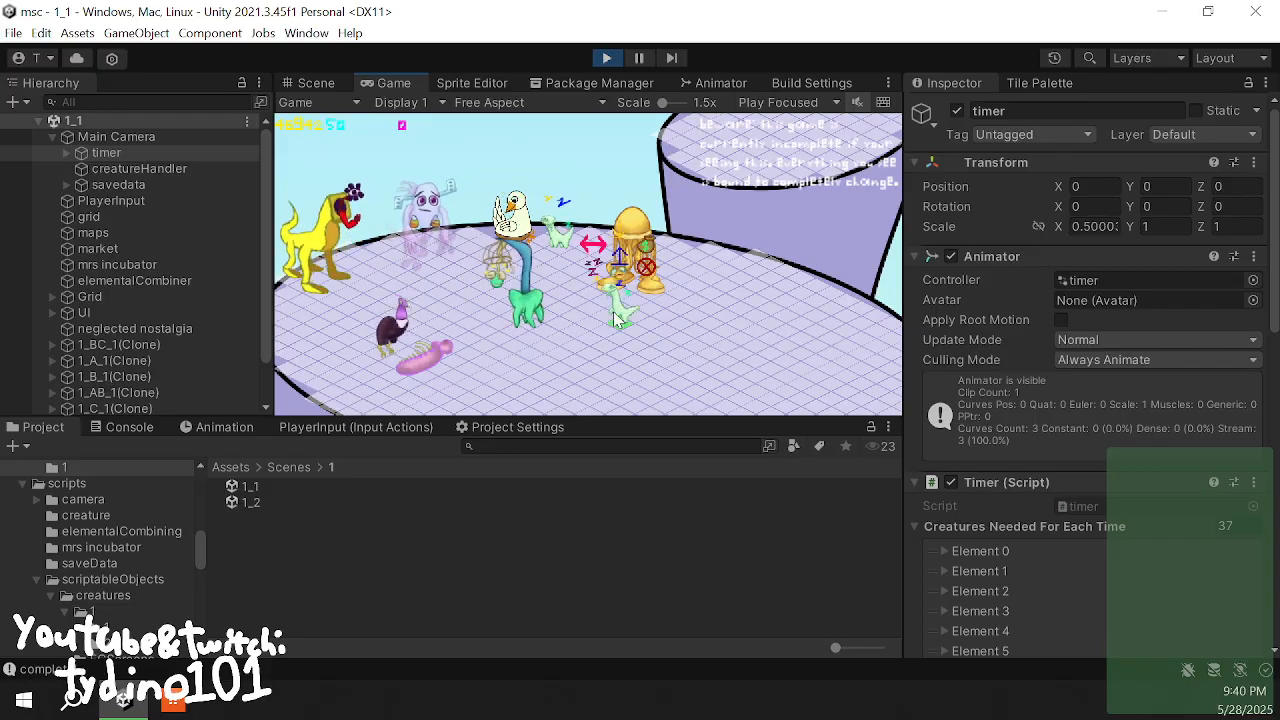
click(646, 262)
- Collect the finished combination at the snail and submit the teal creature and virteghoul once more
drag(494, 340, 650, 230)
drag(400, 311, 512, 254)
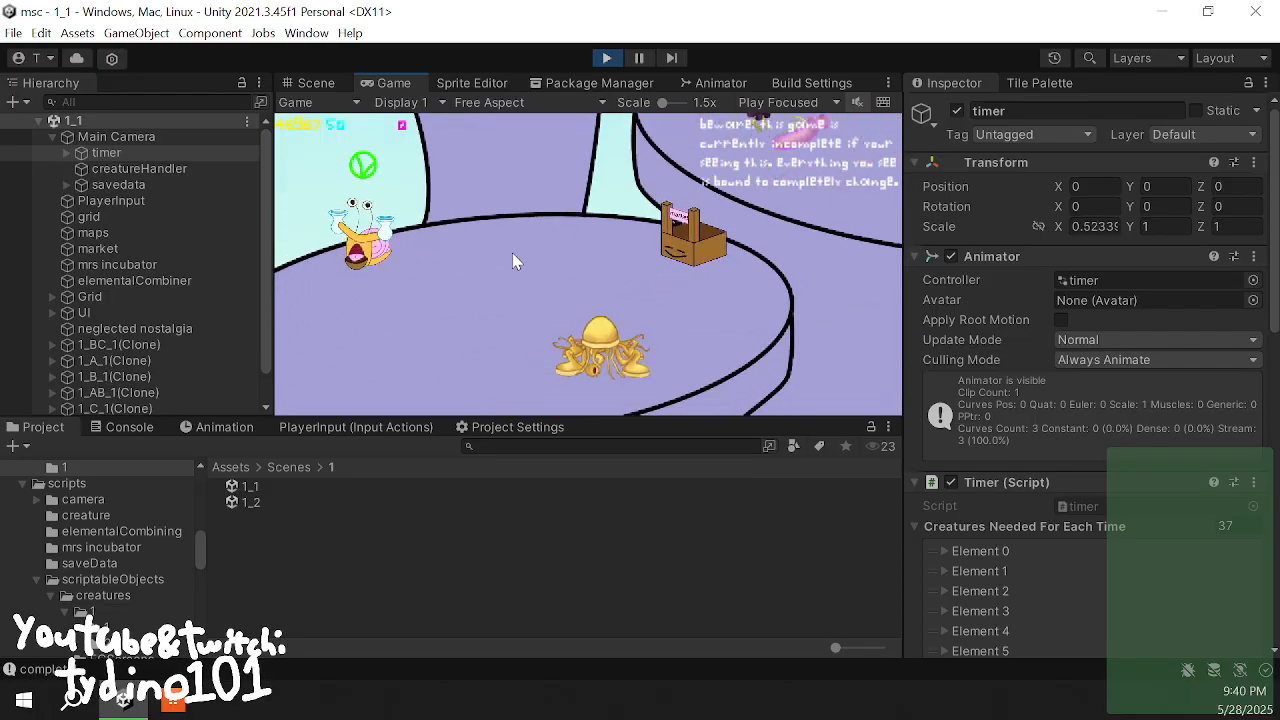
drag(372, 254, 557, 301)
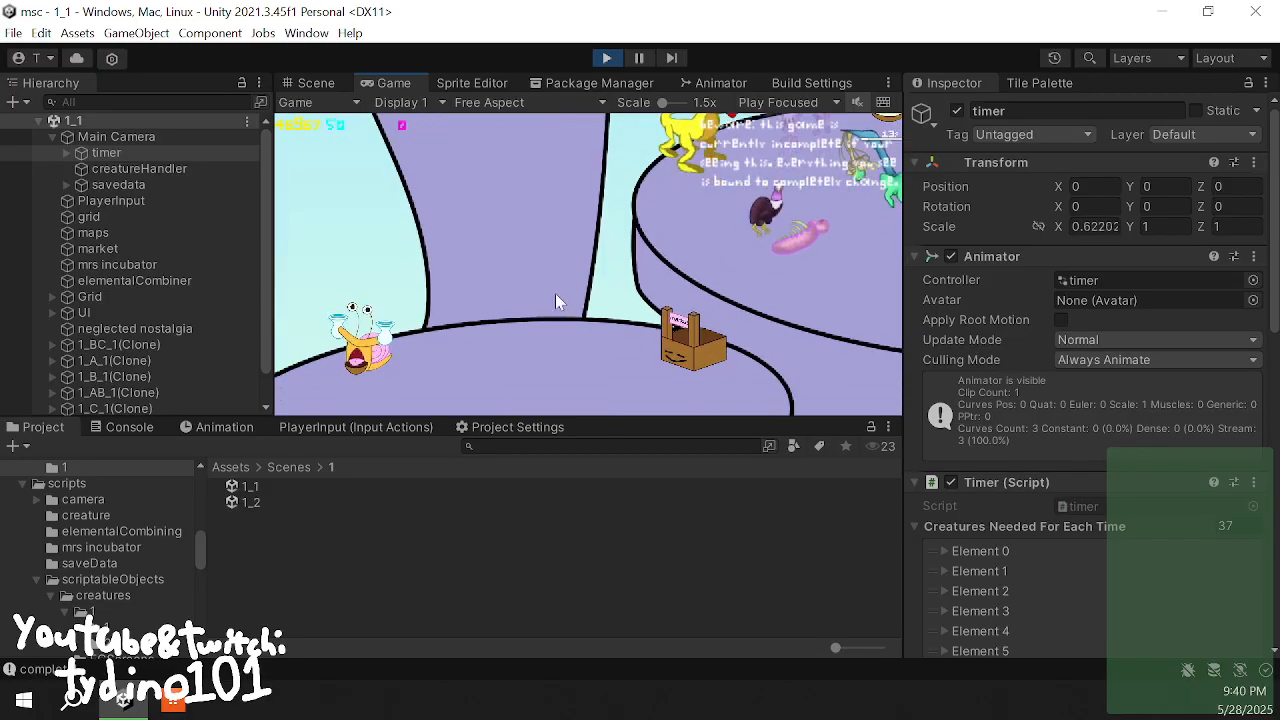
click(368, 356)
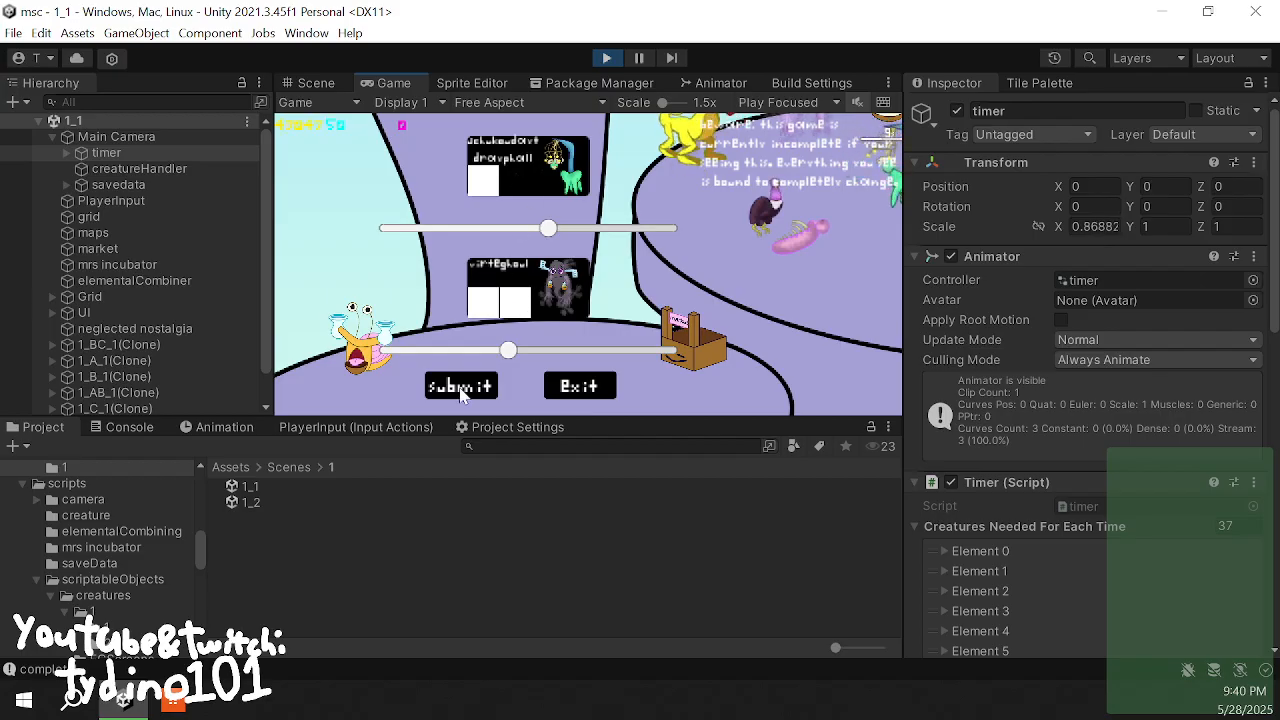
click(462, 389)
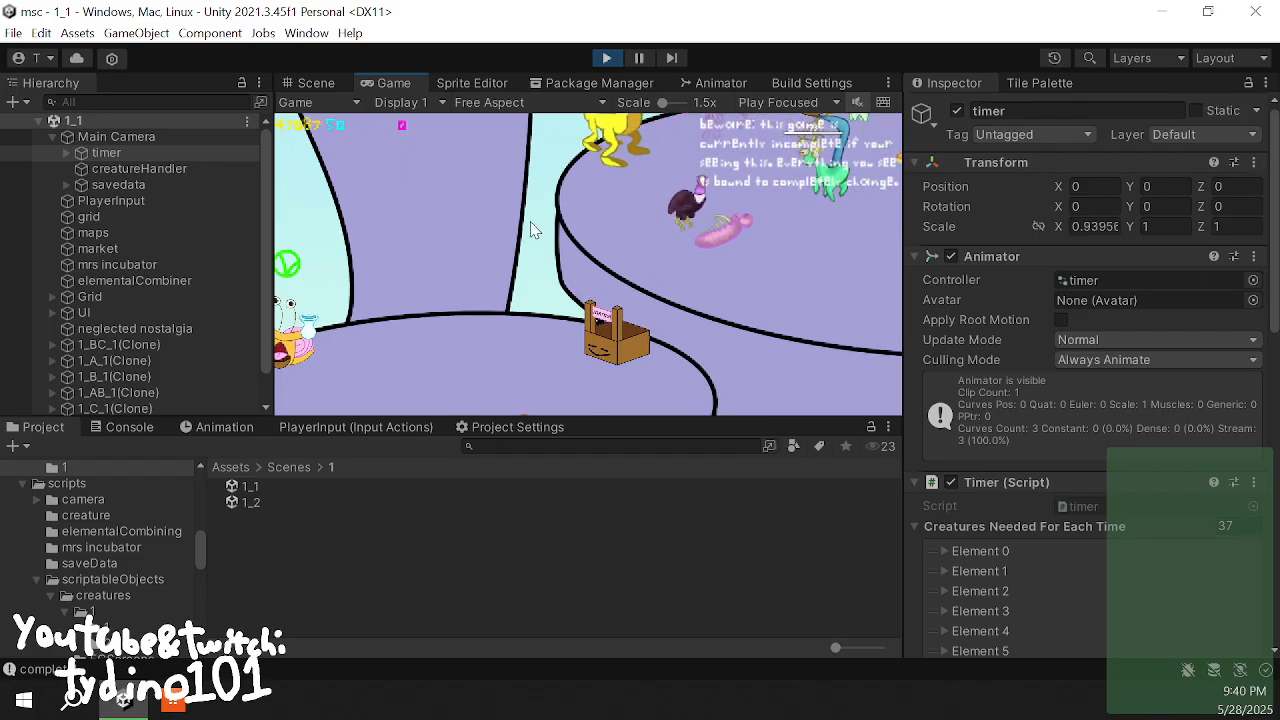
- Inspect the creatureHandler and the elementalCombiner's EC_main Widget script down to its private variables
click(139, 168)
click(93, 232)
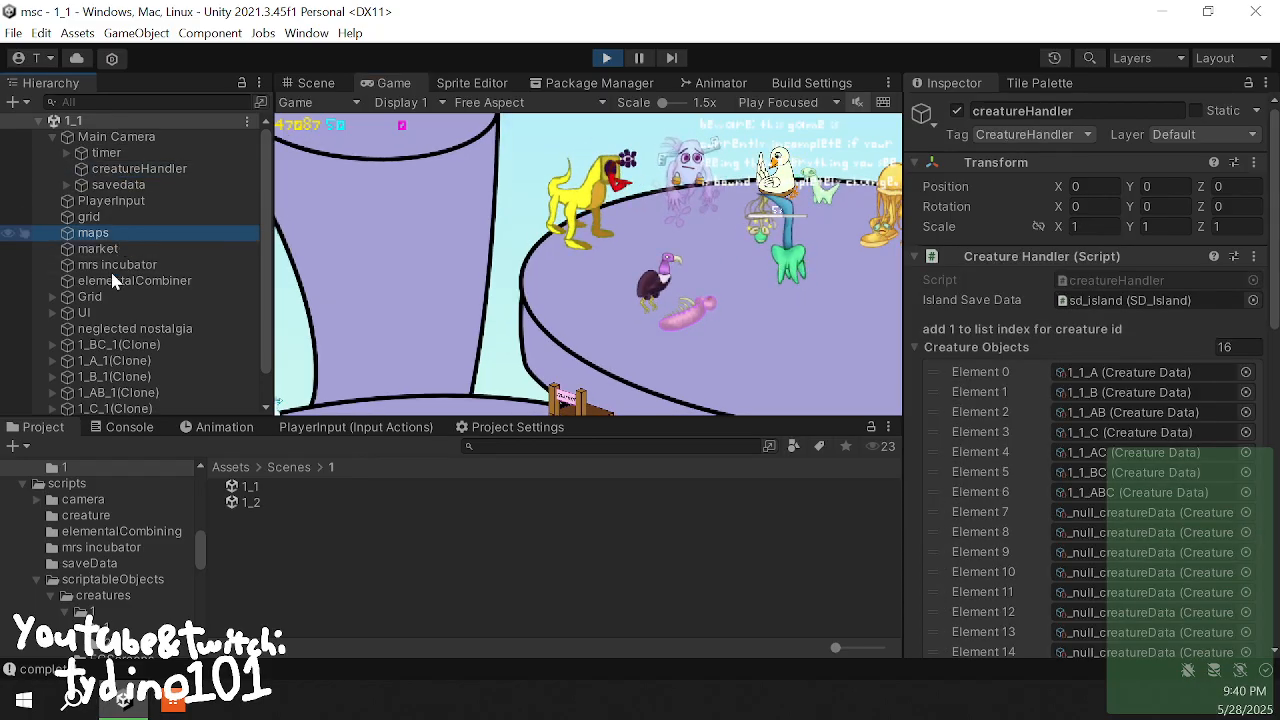
click(113, 281)
scroll(959, 390, down, 8)
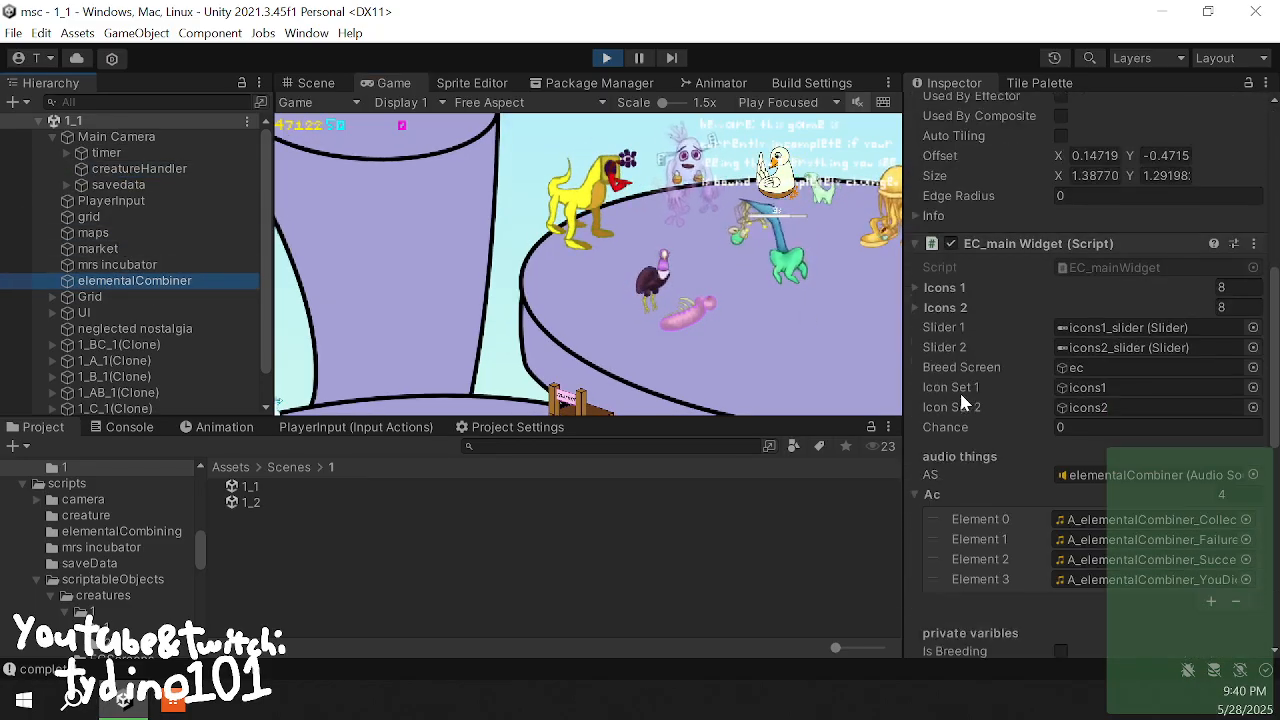
scroll(961, 430, down, 2)
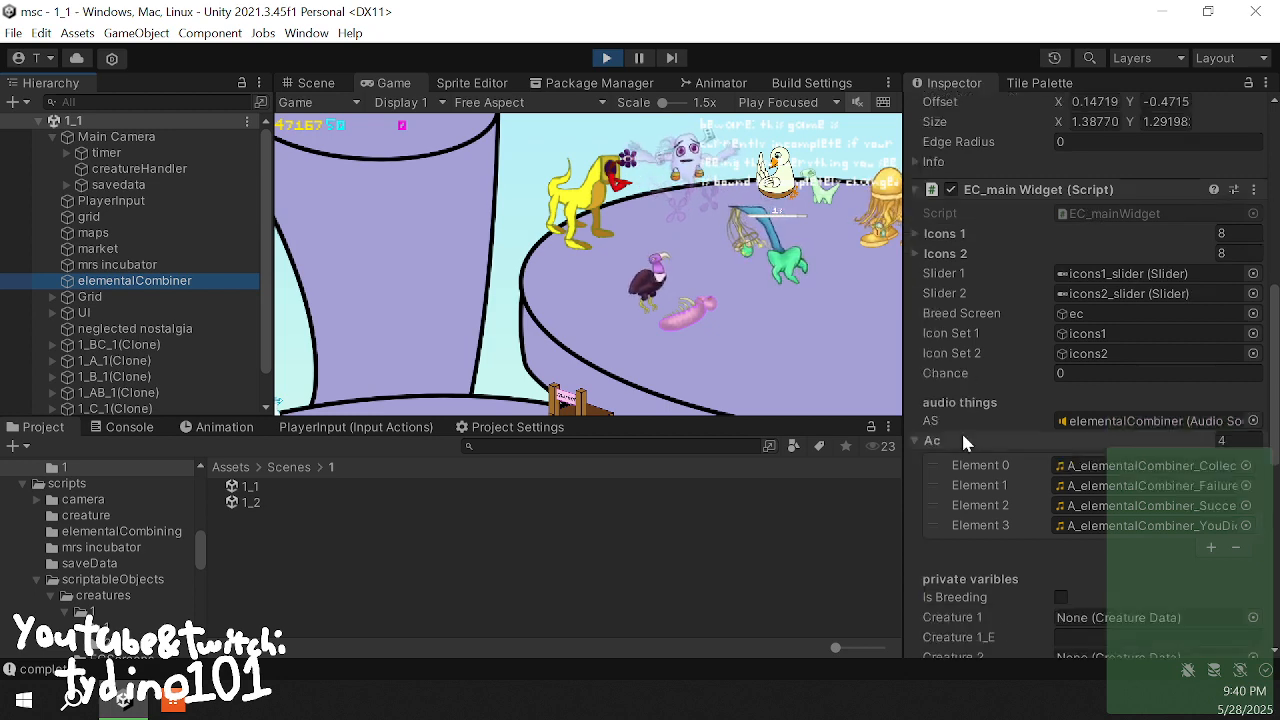
scroll(961, 440, down, 4)
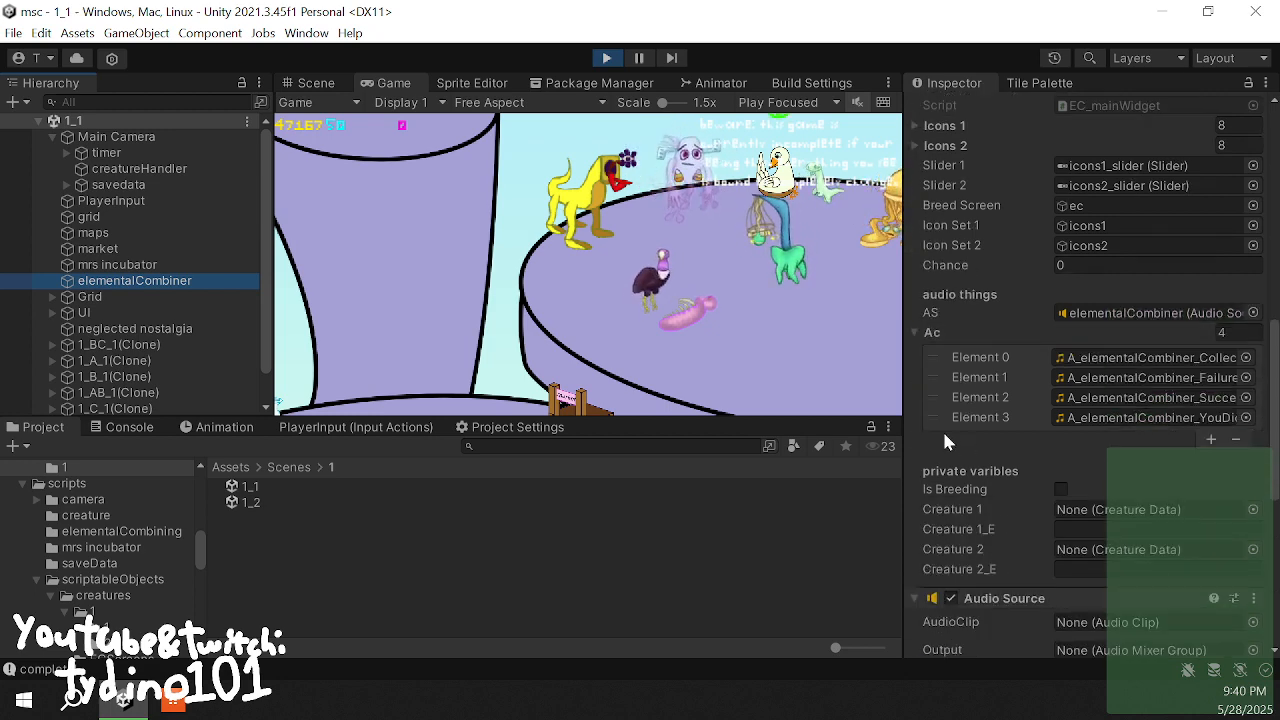
- Resubmit the teal creature with virteghoul at the snail while the elementalCombiner's script variables are displayed
drag(640, 316, 752, 160)
click(376, 282)
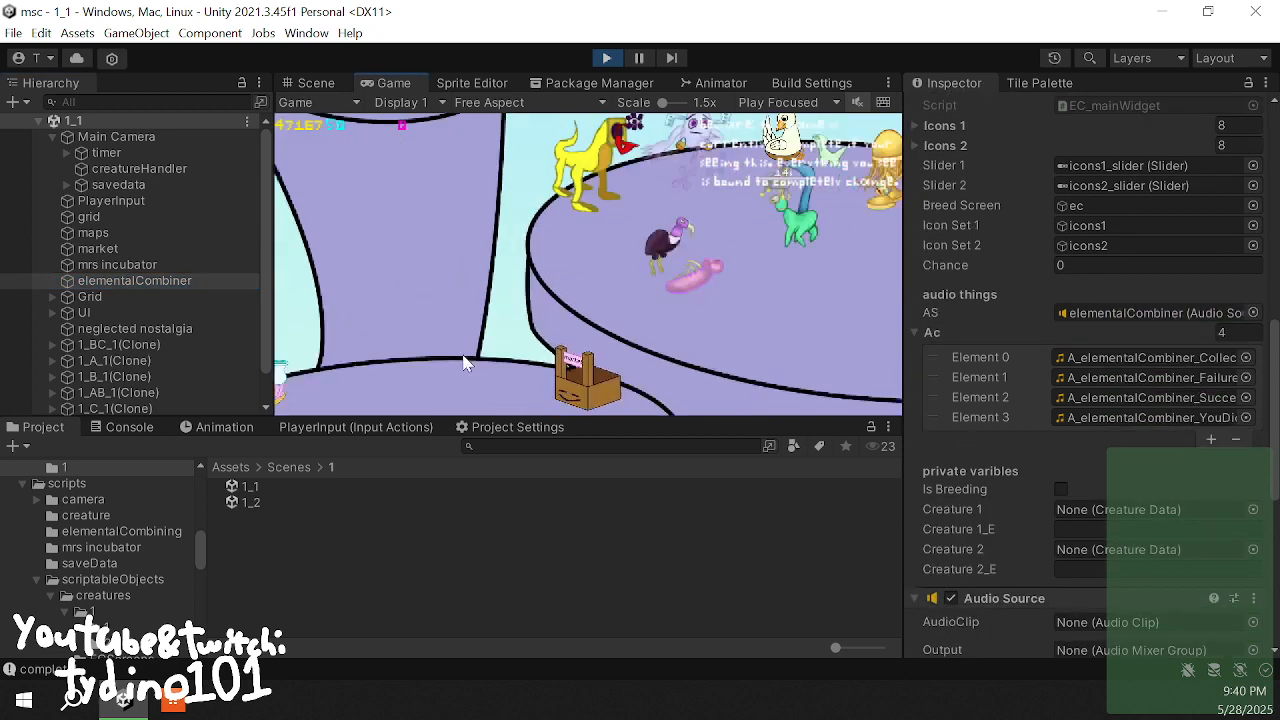
click(567, 293)
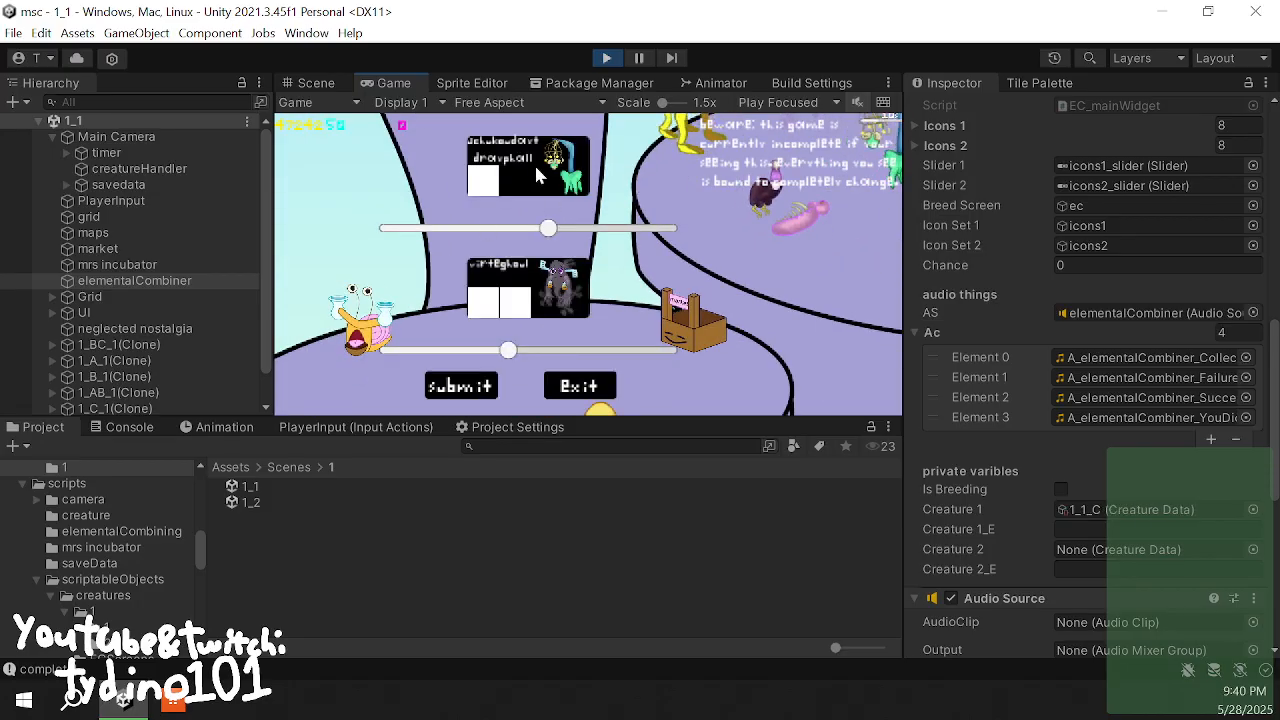
click(462, 385)
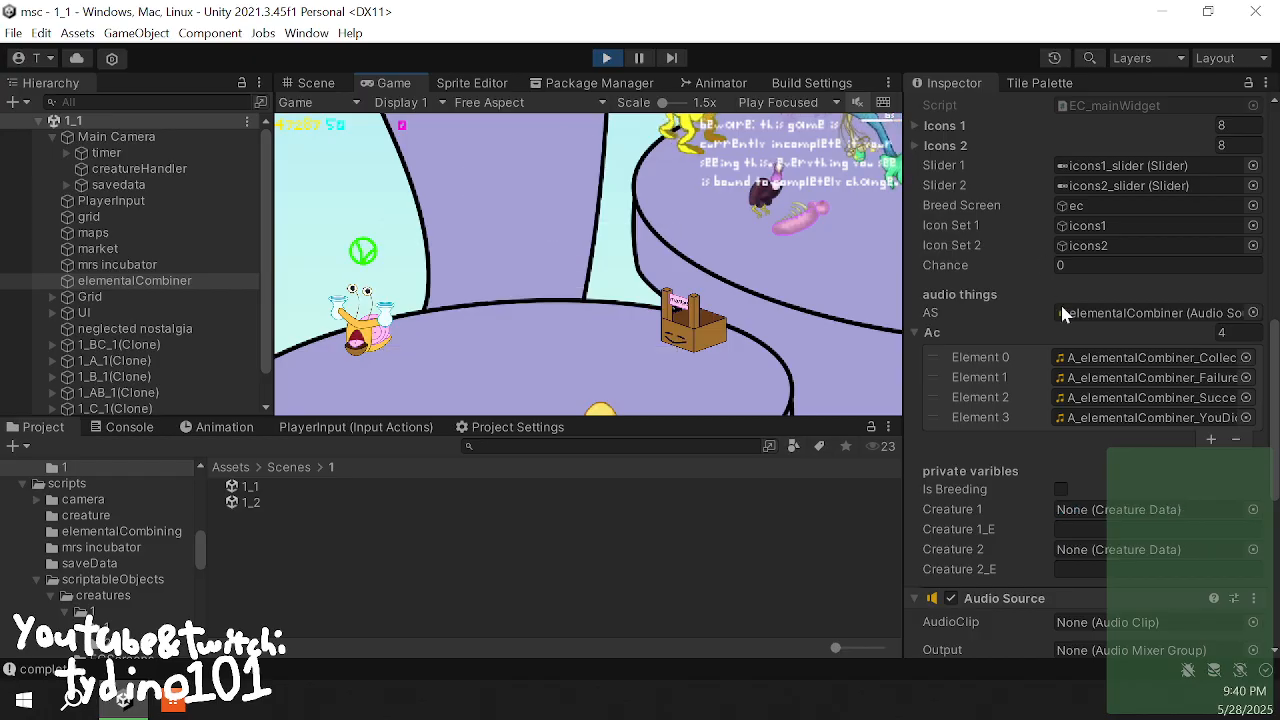
- Check the incubator on the upper platform and return to the snail to collect the finished combination
scroll(1060, 306, up, 1)
drag(812, 246, 482, 372)
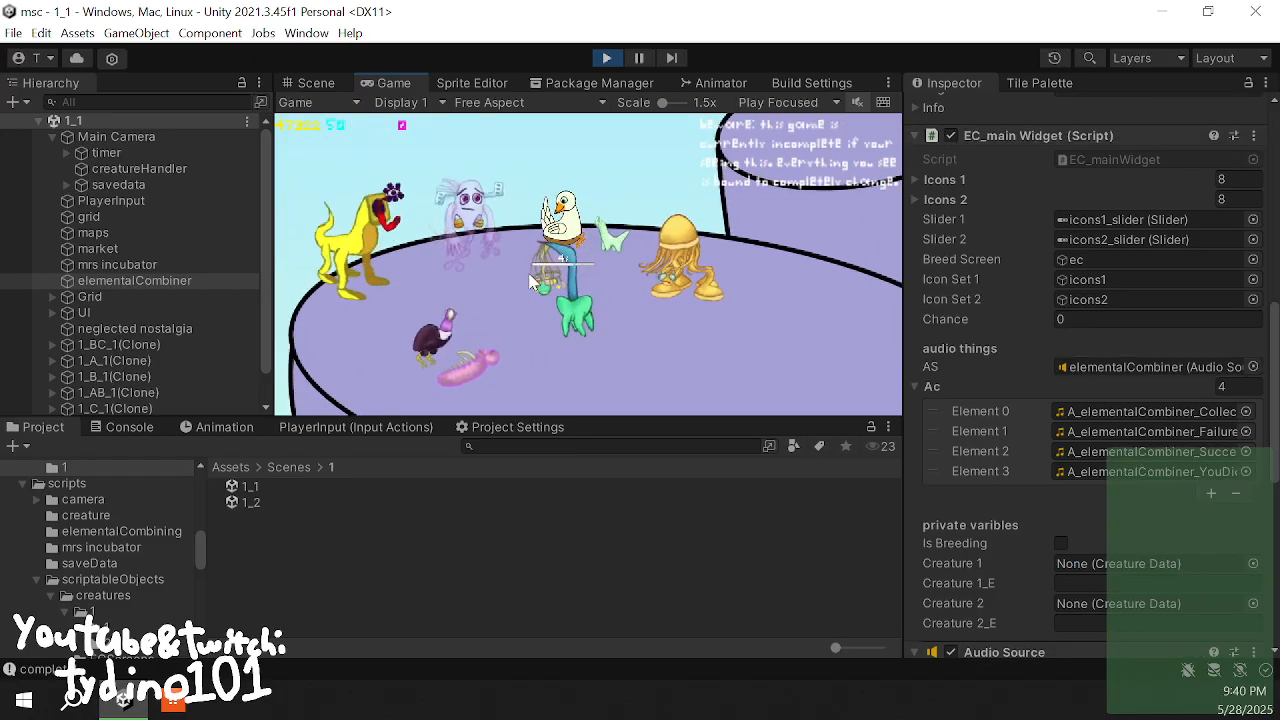
drag(400, 318, 652, 251)
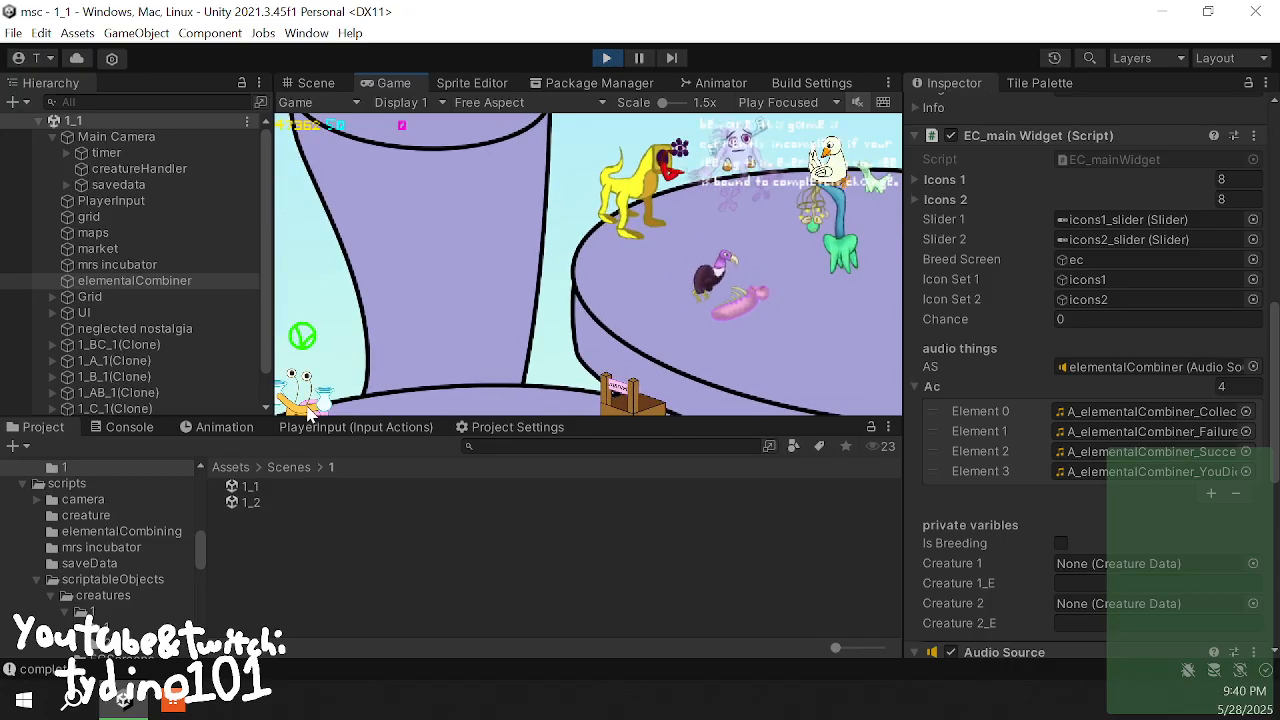
drag(464, 300, 576, 213)
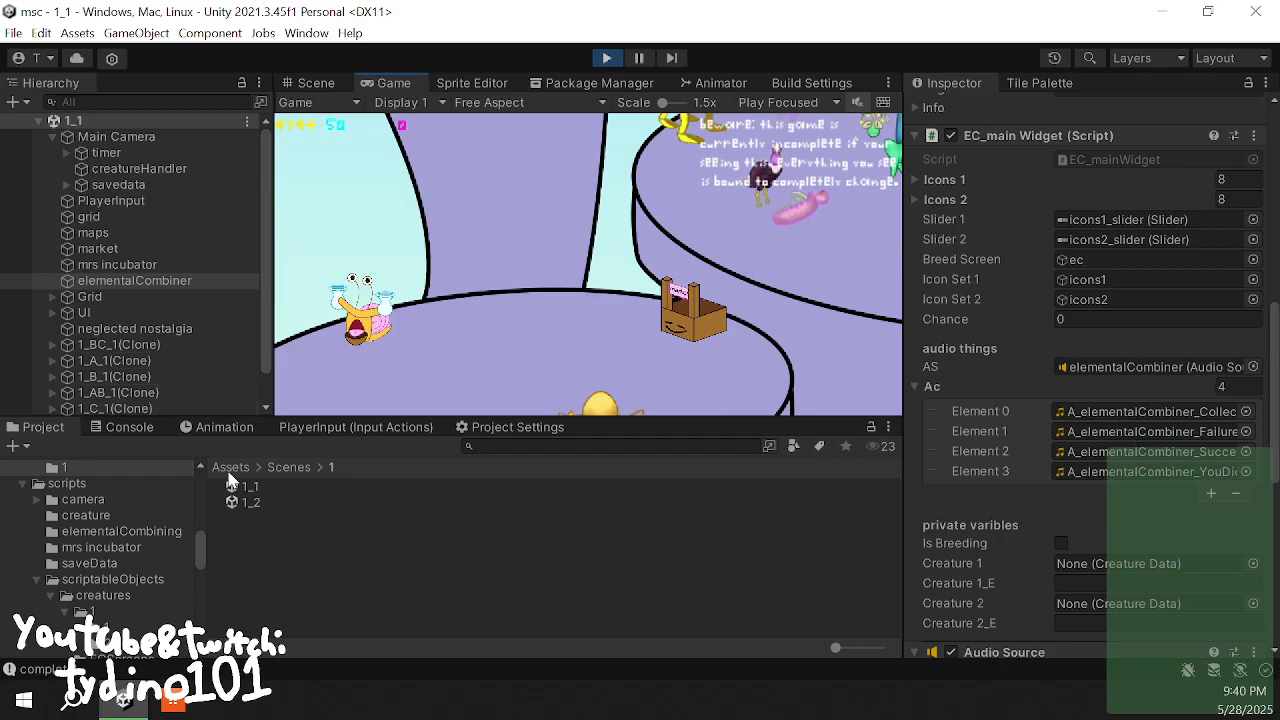
- Review the creatureHandler's Creature Objects and Creature Information lists and glance at the objects under savedata
click(165, 172)
scroll(1100, 372, up, 6)
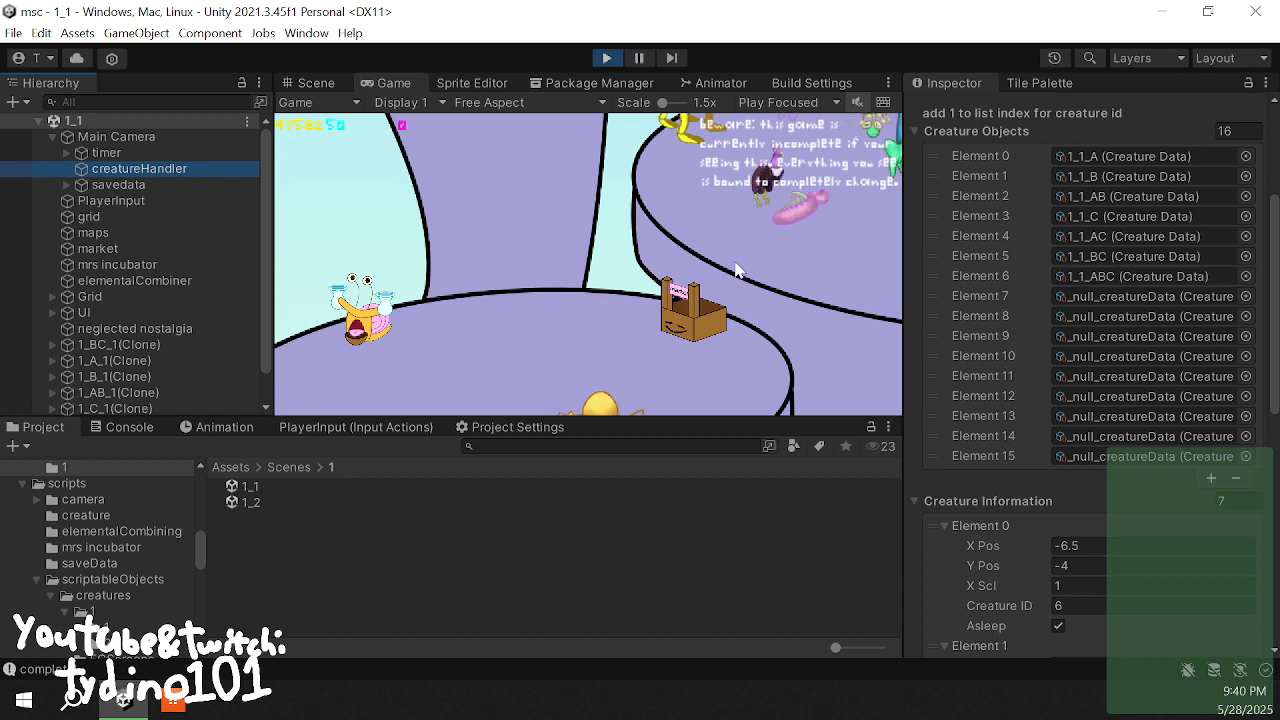
click(67, 185)
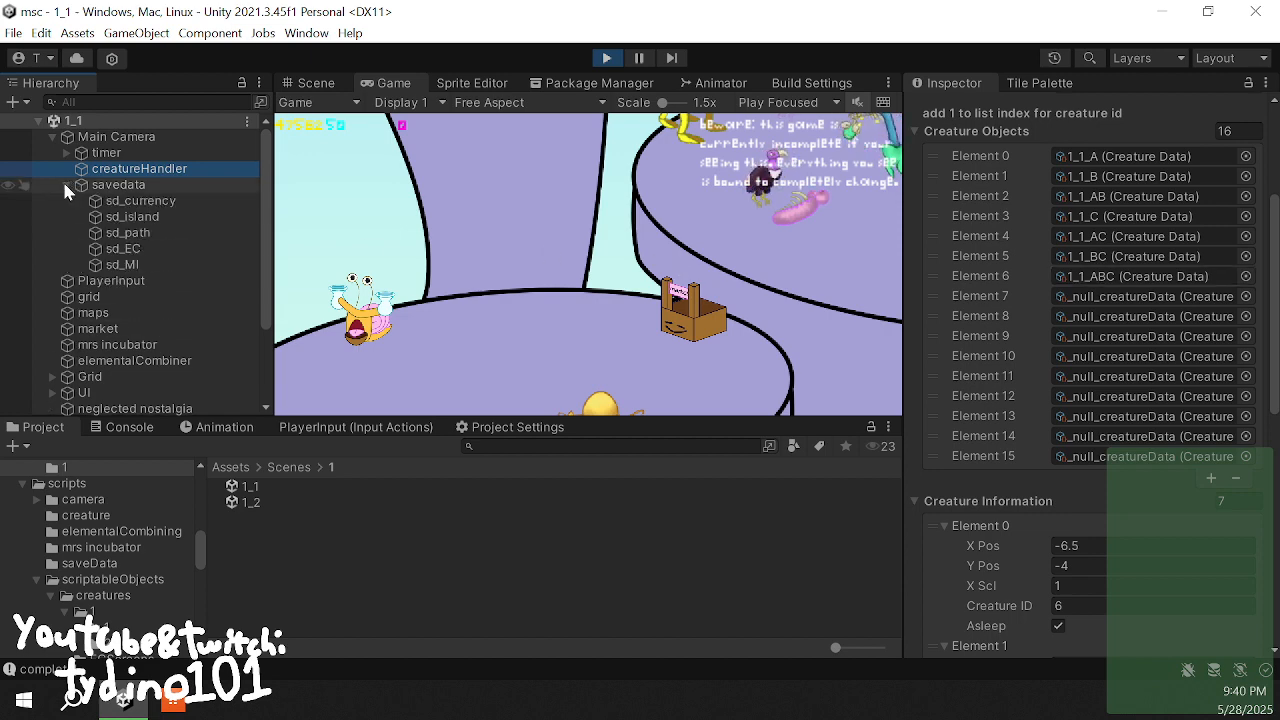
click(67, 185)
- Stop the running game and select the elementalCombiner object for inspection
click(608, 58)
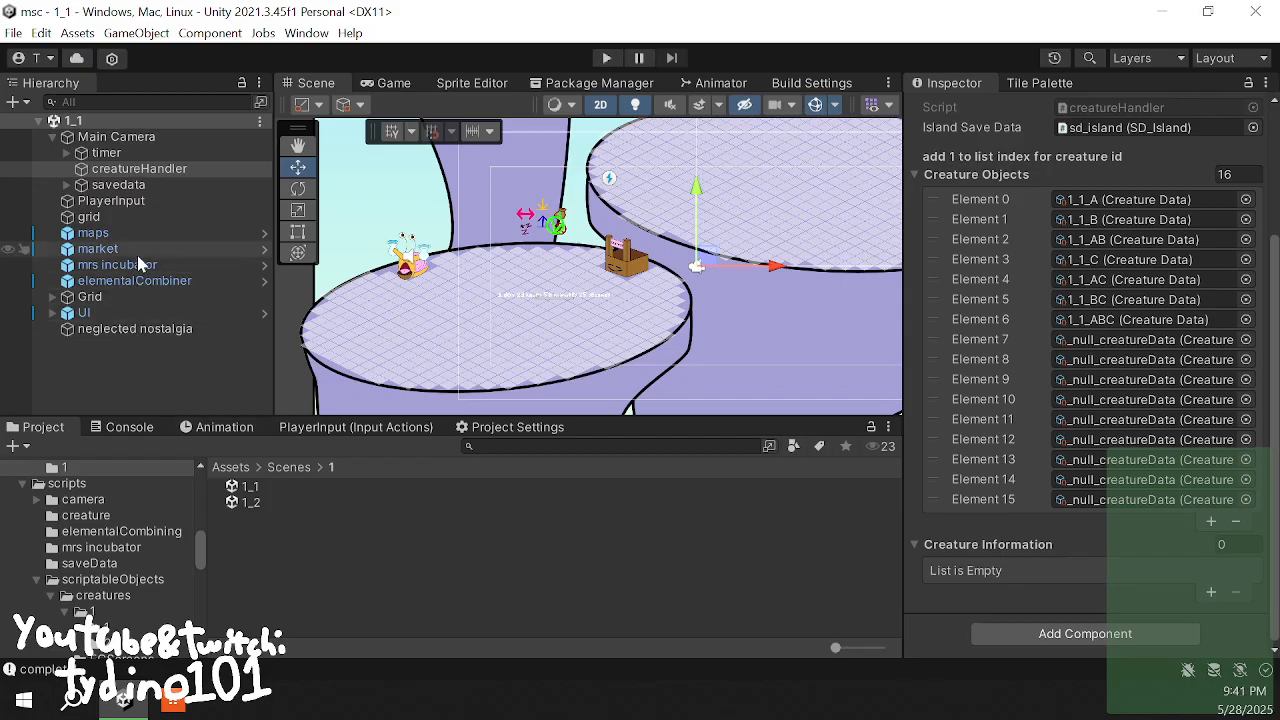
click(116, 283)
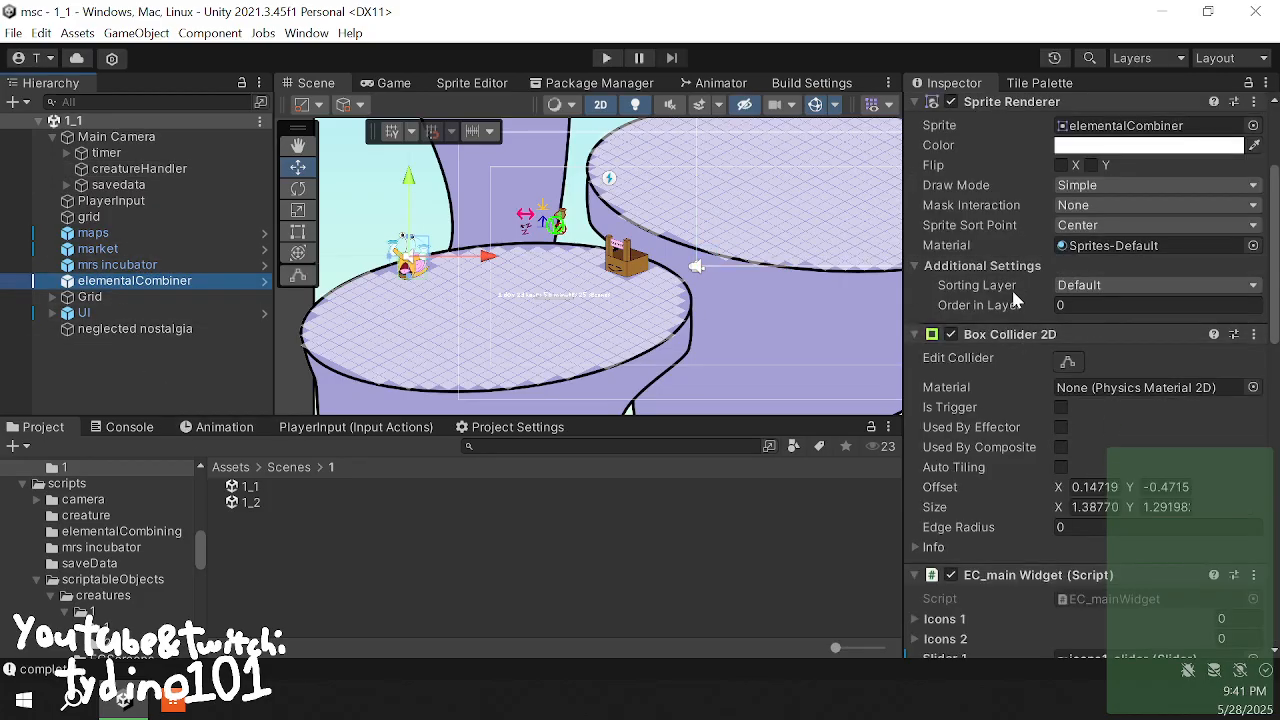
- Open the elementalCombiner's EC_mainWidget script in Visual Studio and look through its variable declarations
scroll(1010, 346, down, 5)
click(1108, 385)
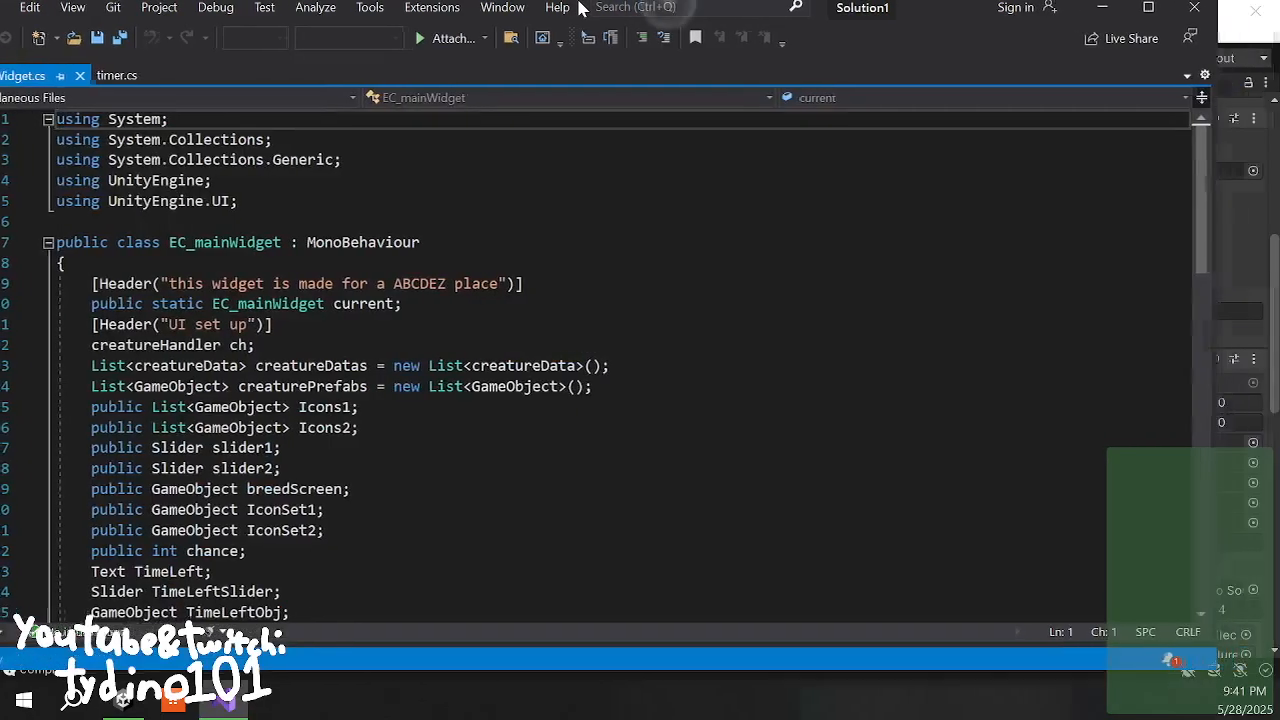
scroll(270, 392, down, 4)
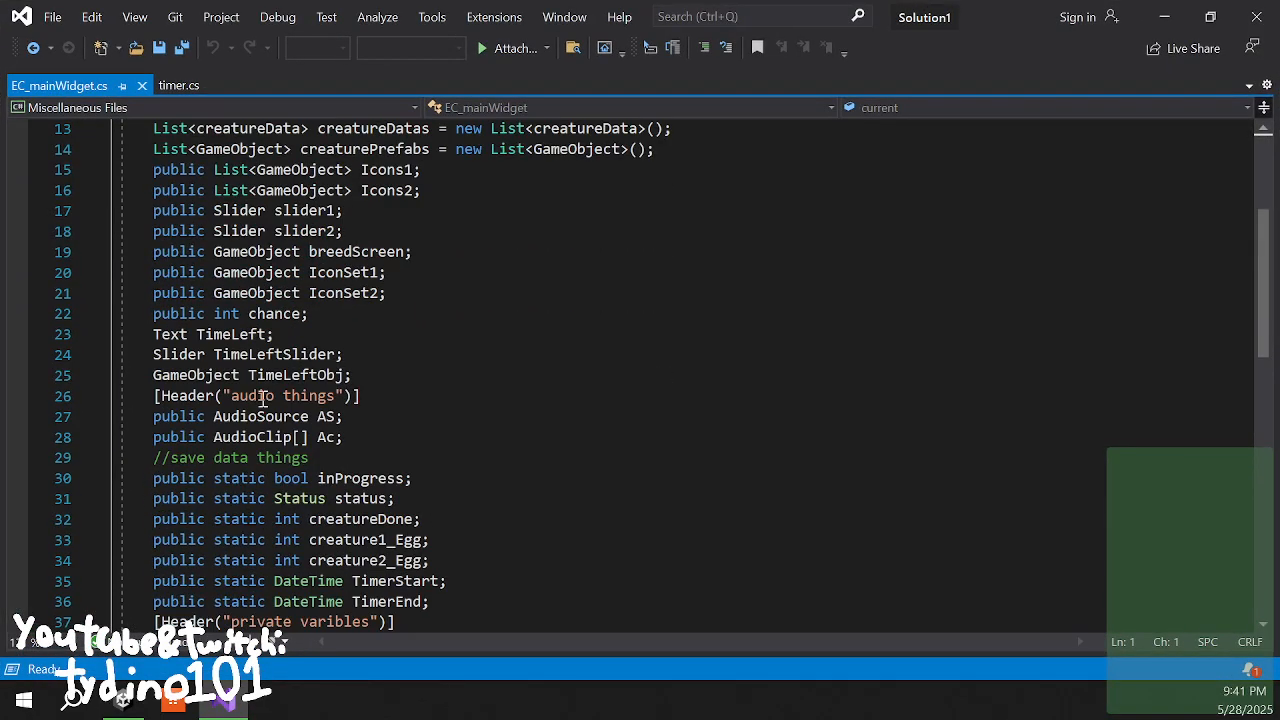
scroll(262, 397, down, 8)
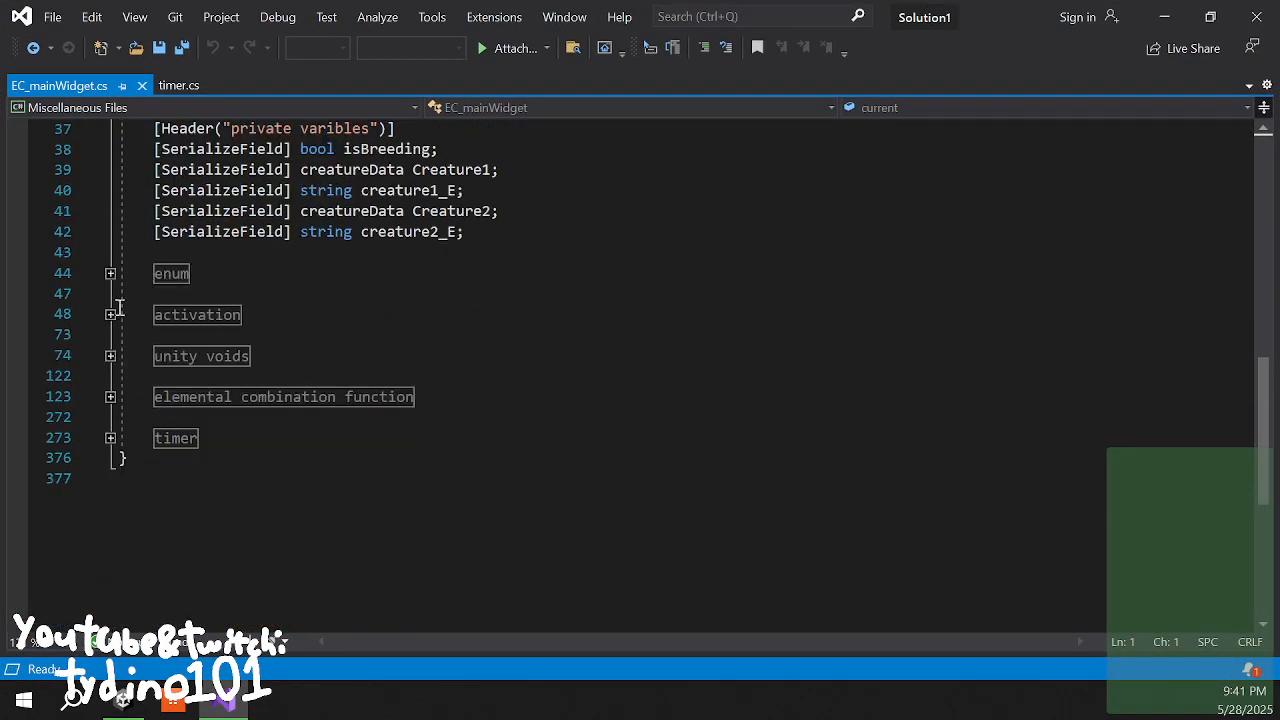
- Check the enum region of EC_mainWidget.cs, collapse it again and expand the activation region to read OnMouseDown
click(110, 273)
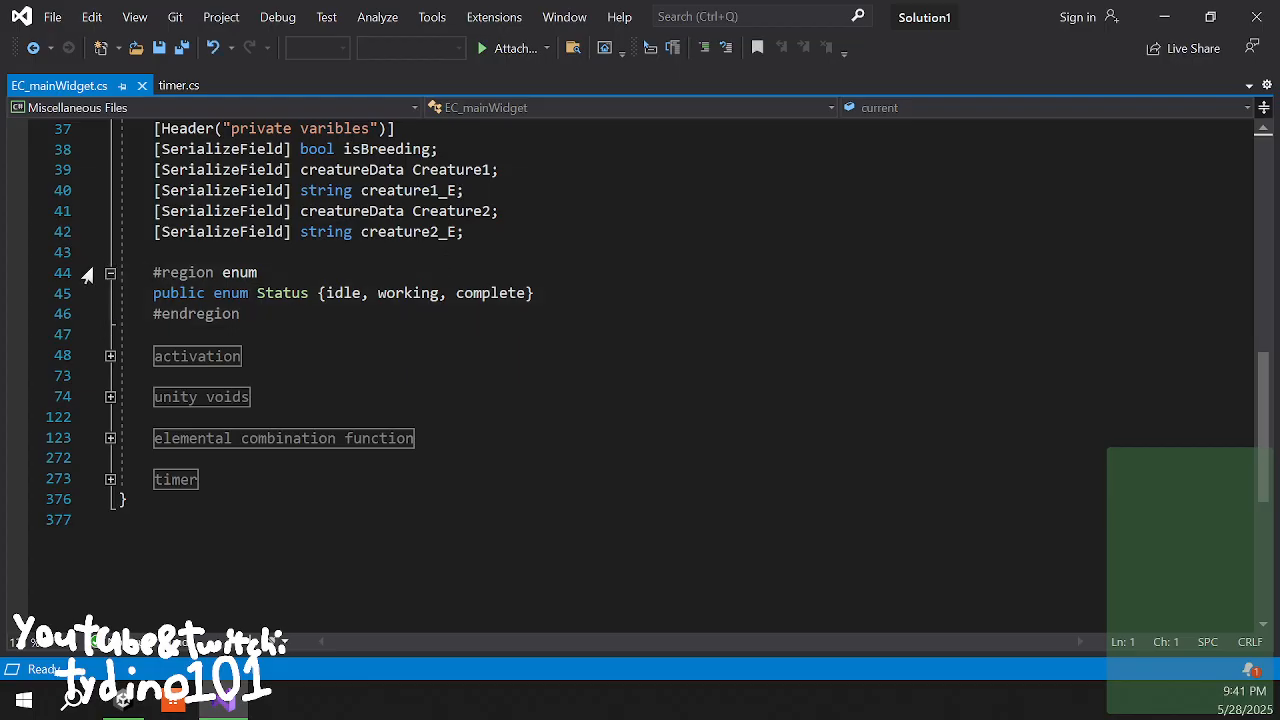
click(110, 273)
click(110, 314)
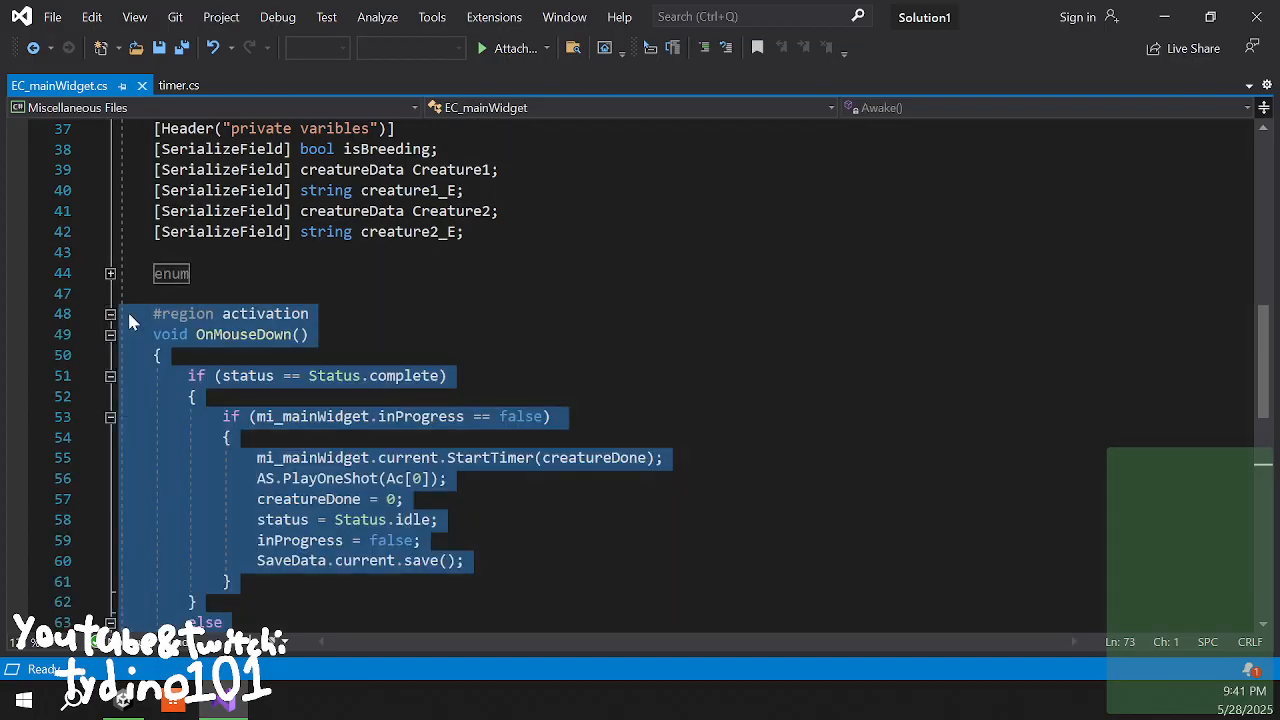
click(253, 356)
scroll(355, 348, down, 2)
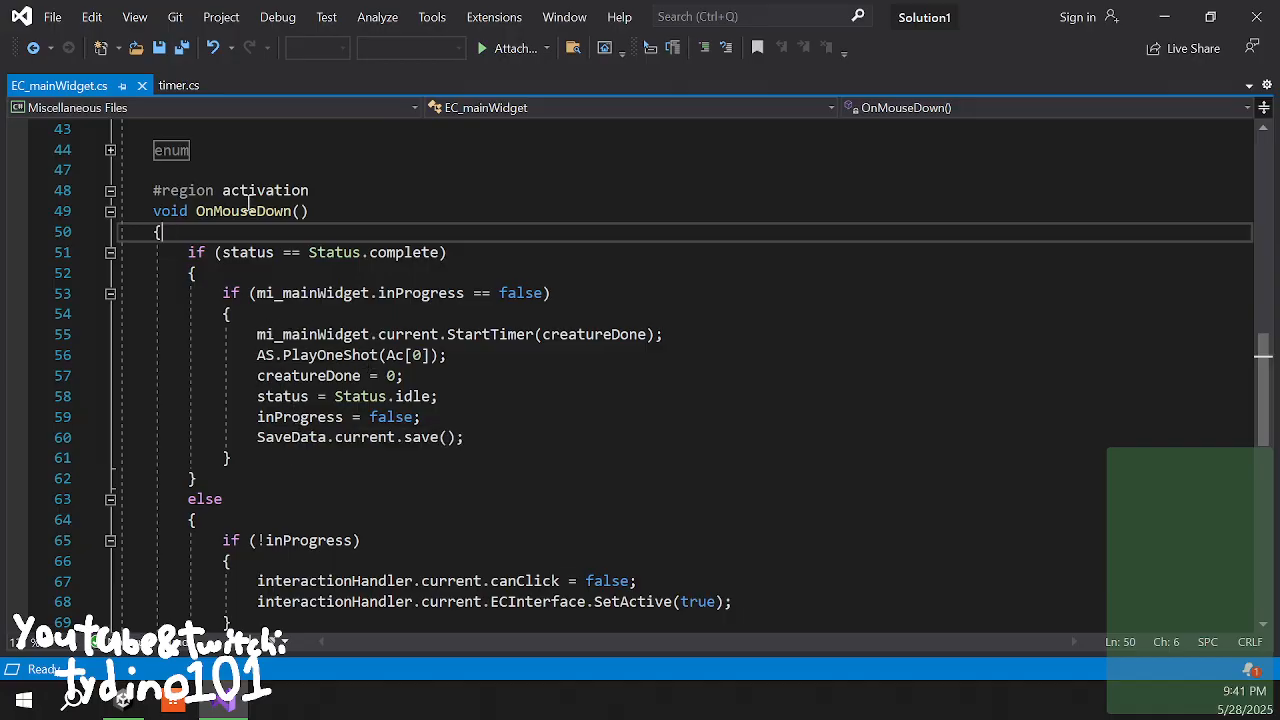
- Review how Timer is handled in the Start, Update and Tick methods of timer.cs, and return to EC_mainWidget.cs with timer.cs closed
click(185, 85)
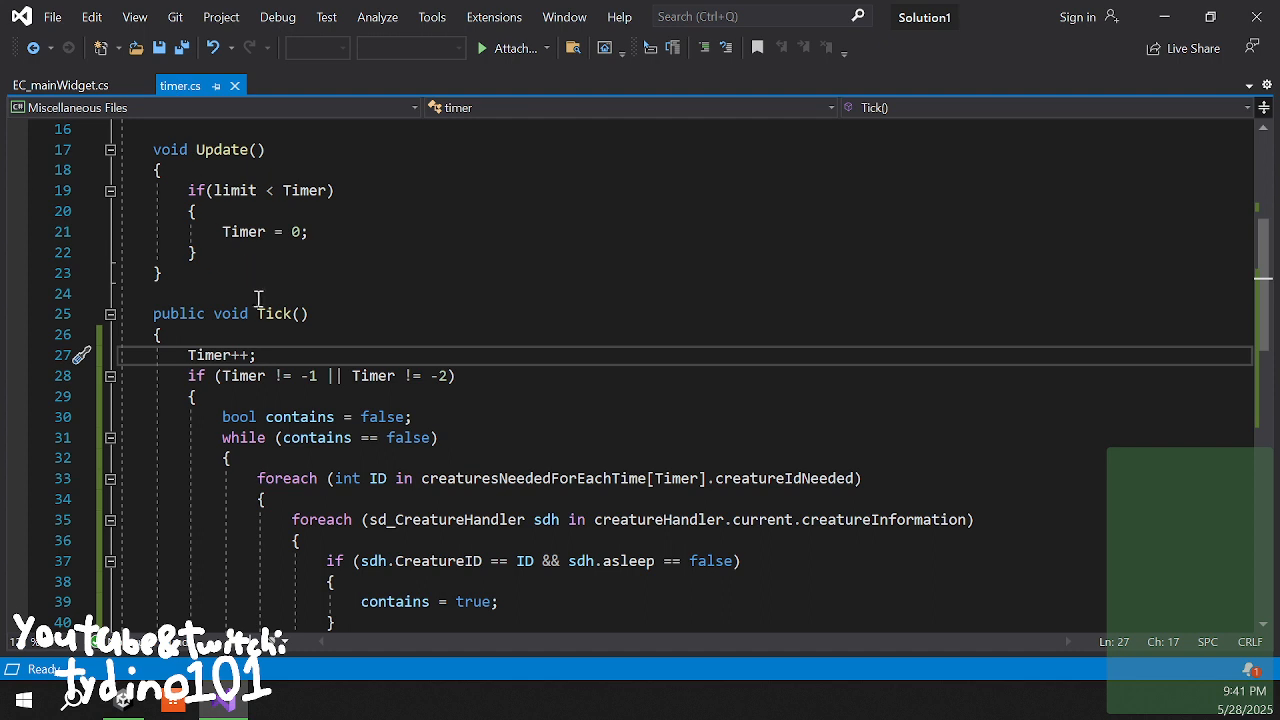
scroll(258, 298, up, 2)
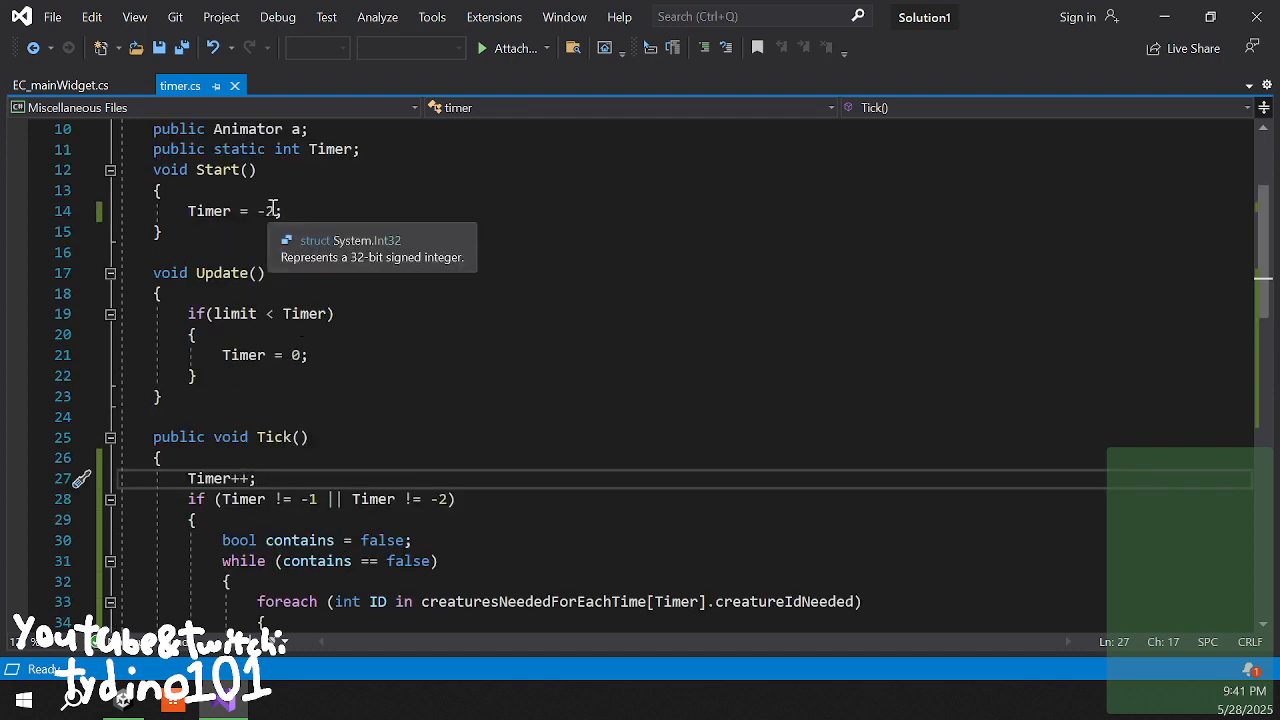
drag(275, 213, 241, 210)
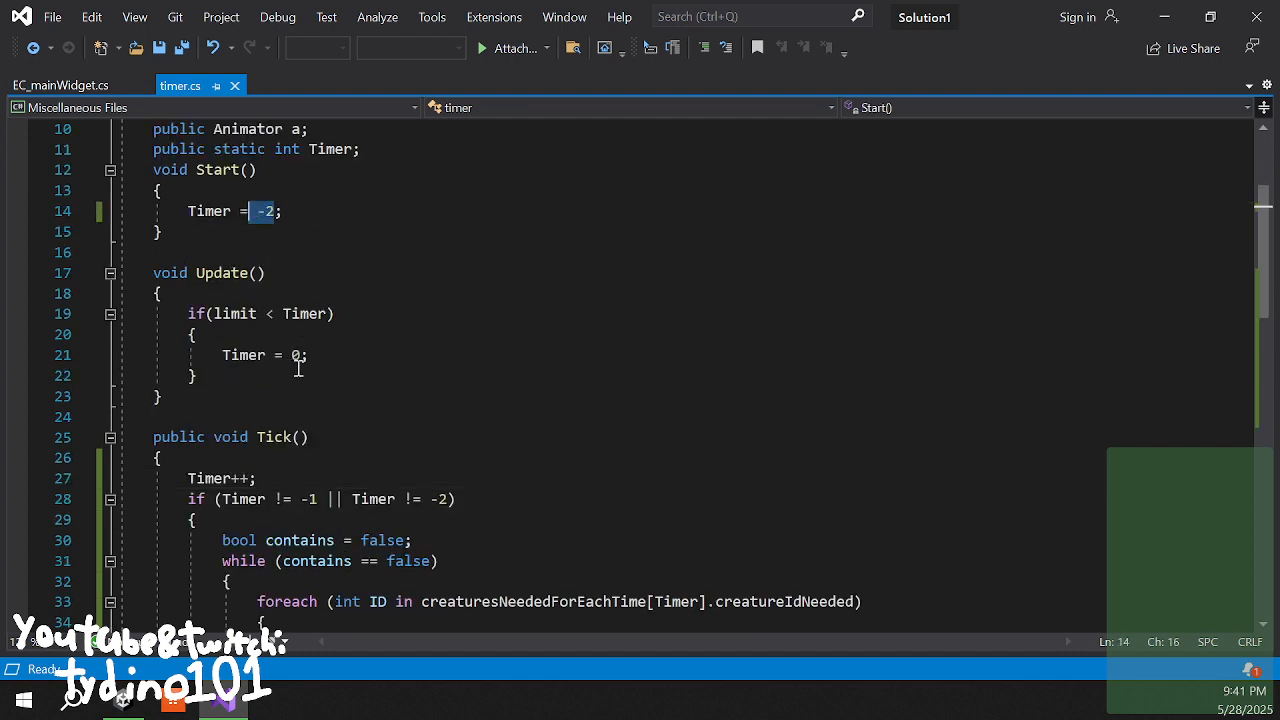
click(340, 355)
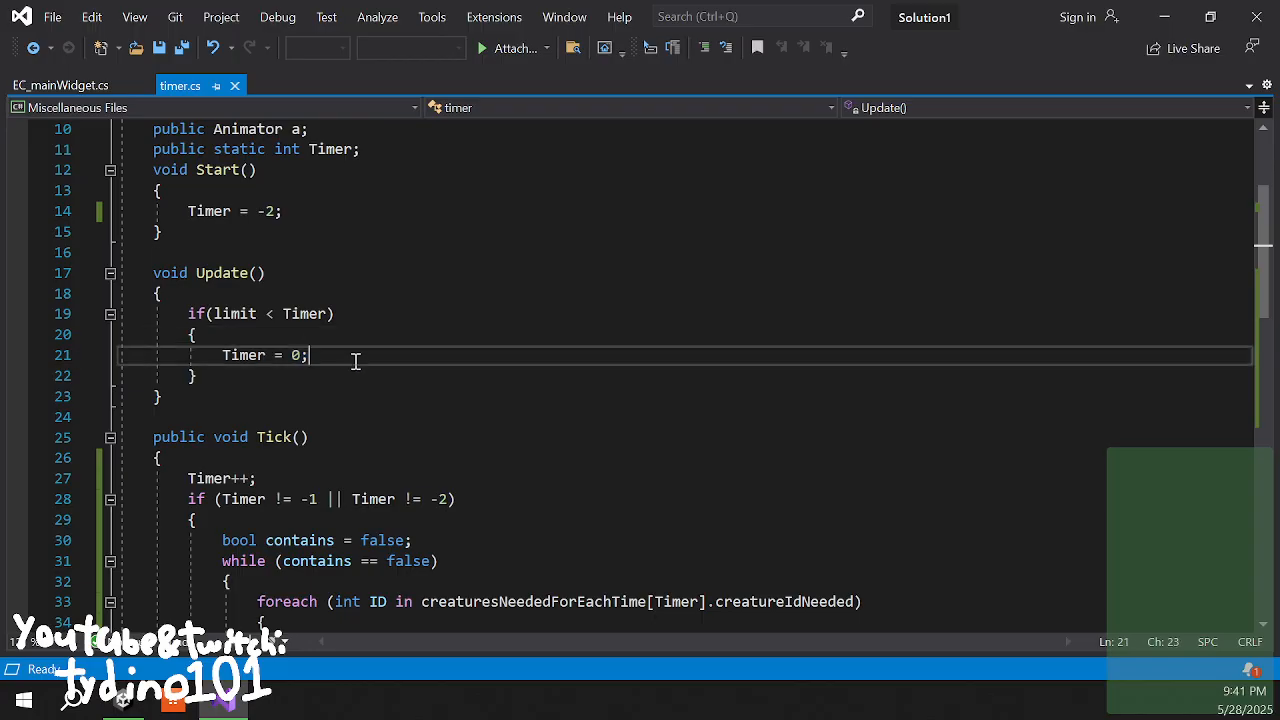
scroll(355, 360, down, 3)
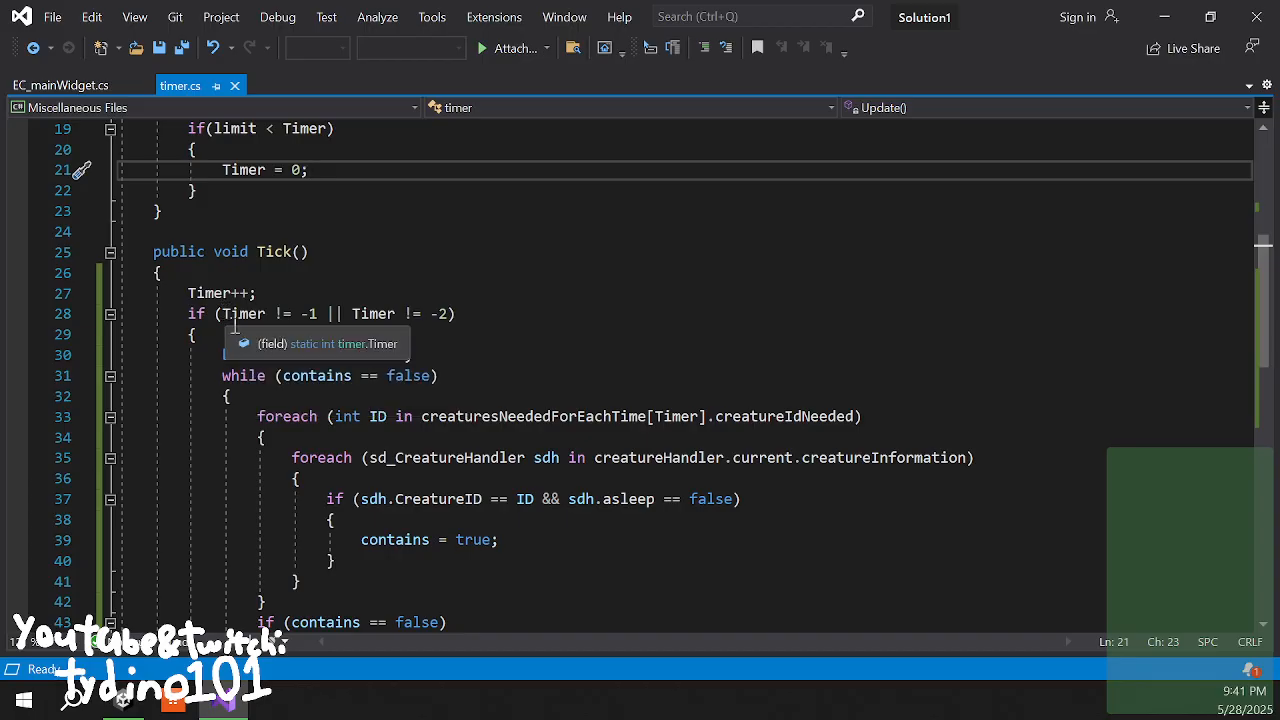
scroll(263, 400, down, 8)
scroll(263, 400, up, 4)
scroll(265, 403, down, 4)
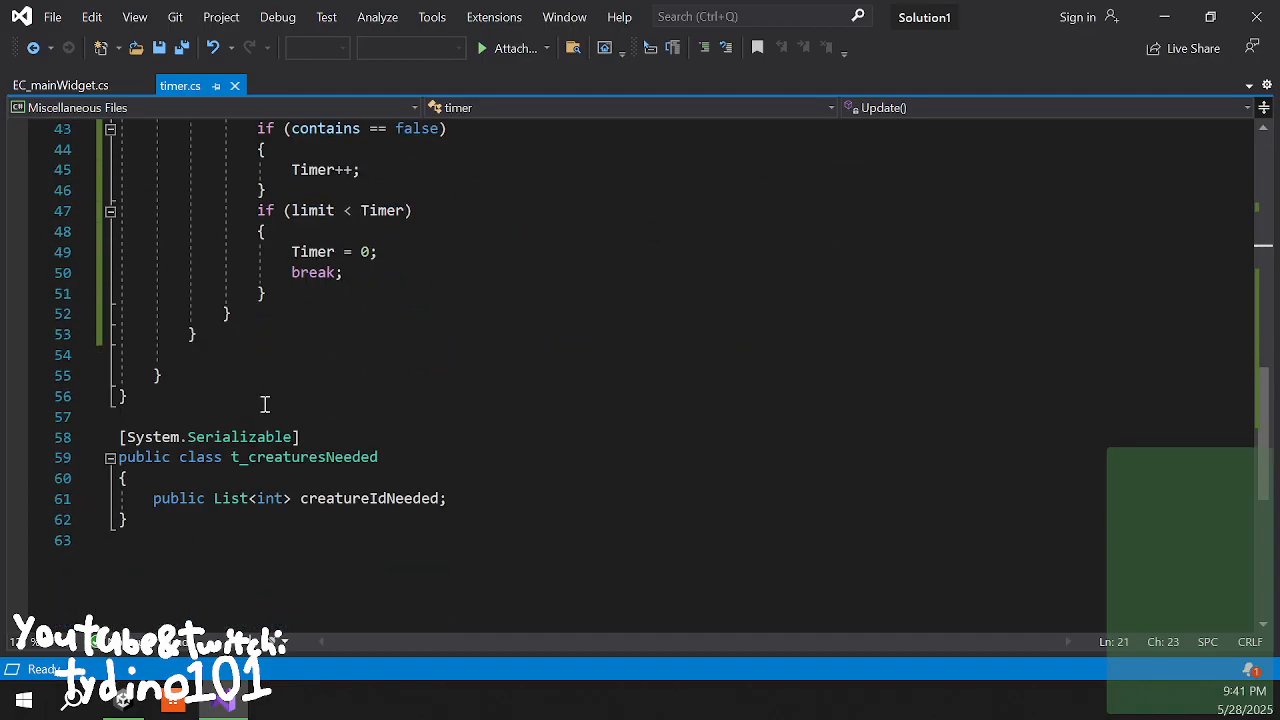
scroll(265, 403, up, 11)
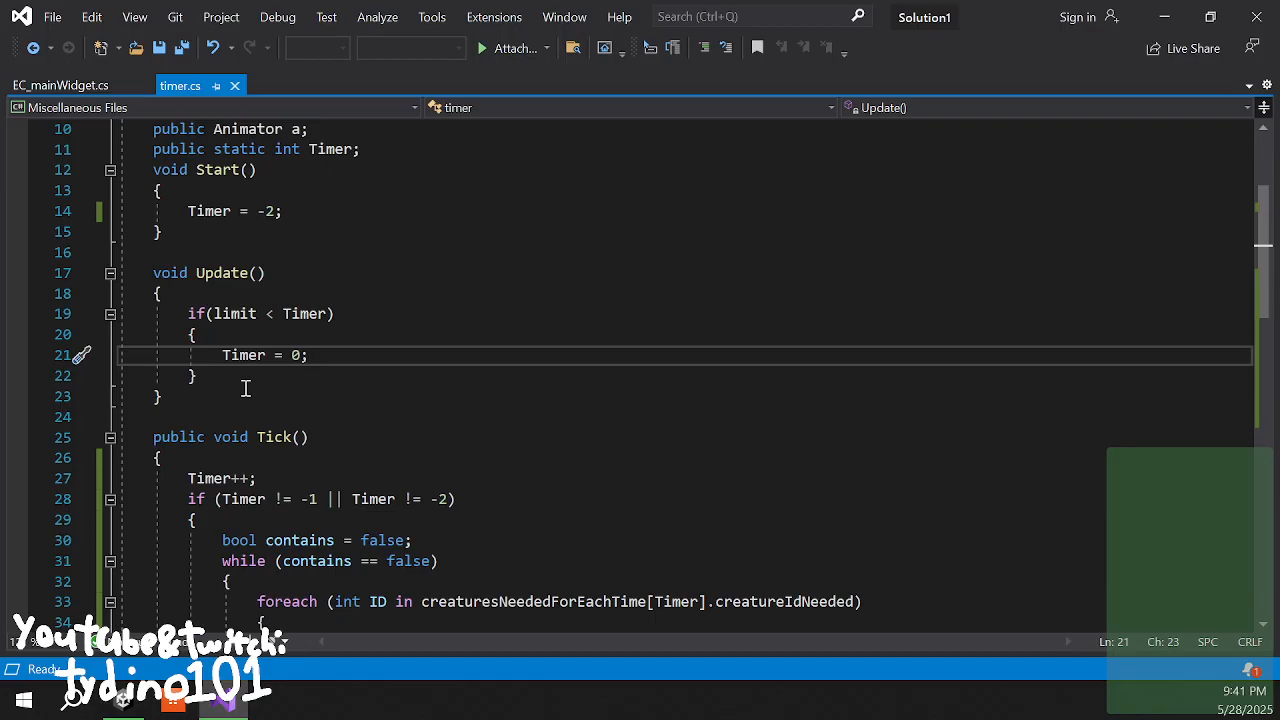
scroll(320, 274, up, 1)
click(75, 87)
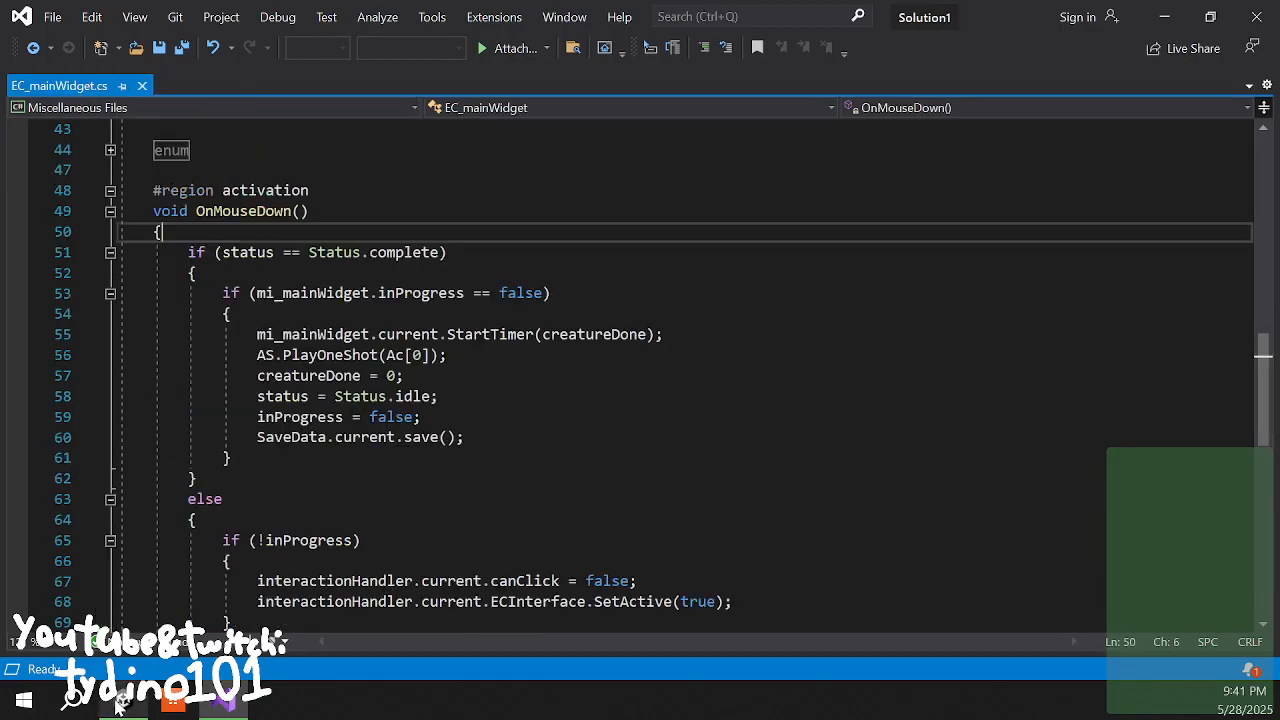
- Switch to Unity and open the mi_mainWidget script attached to the mrs incubator object
key(alt+Tab)
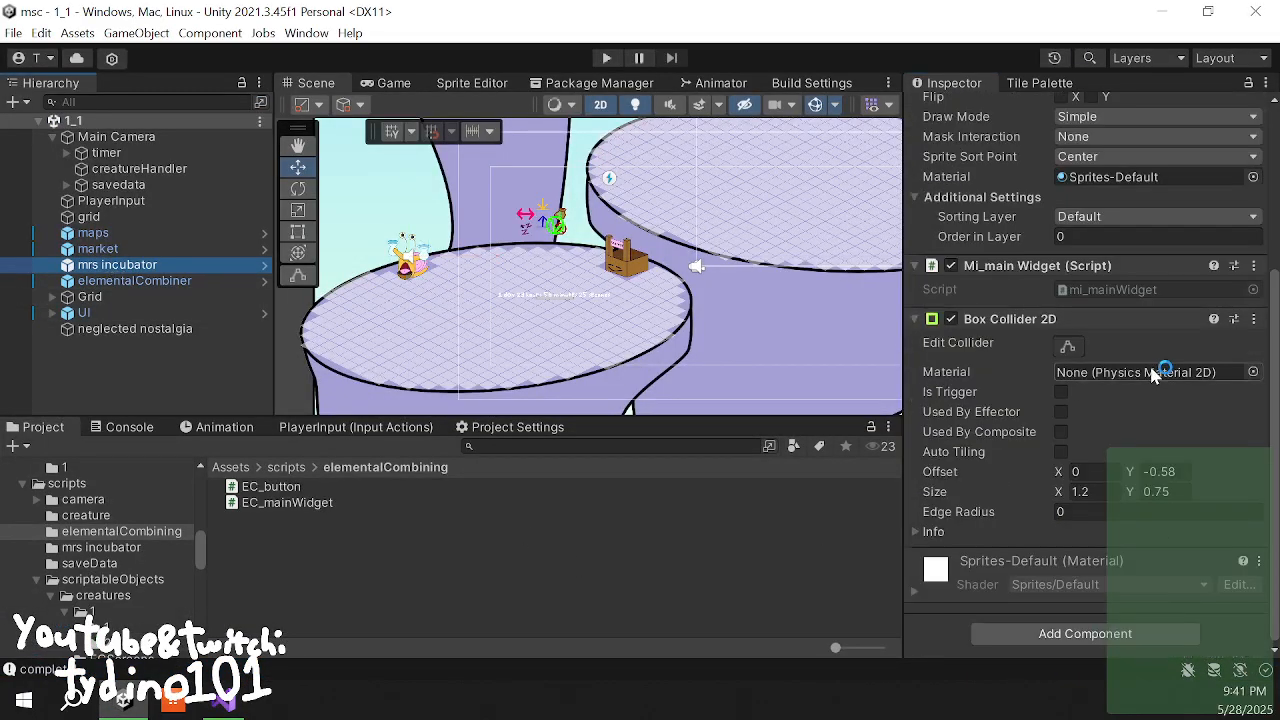
scroll(1065, 420, up, 5)
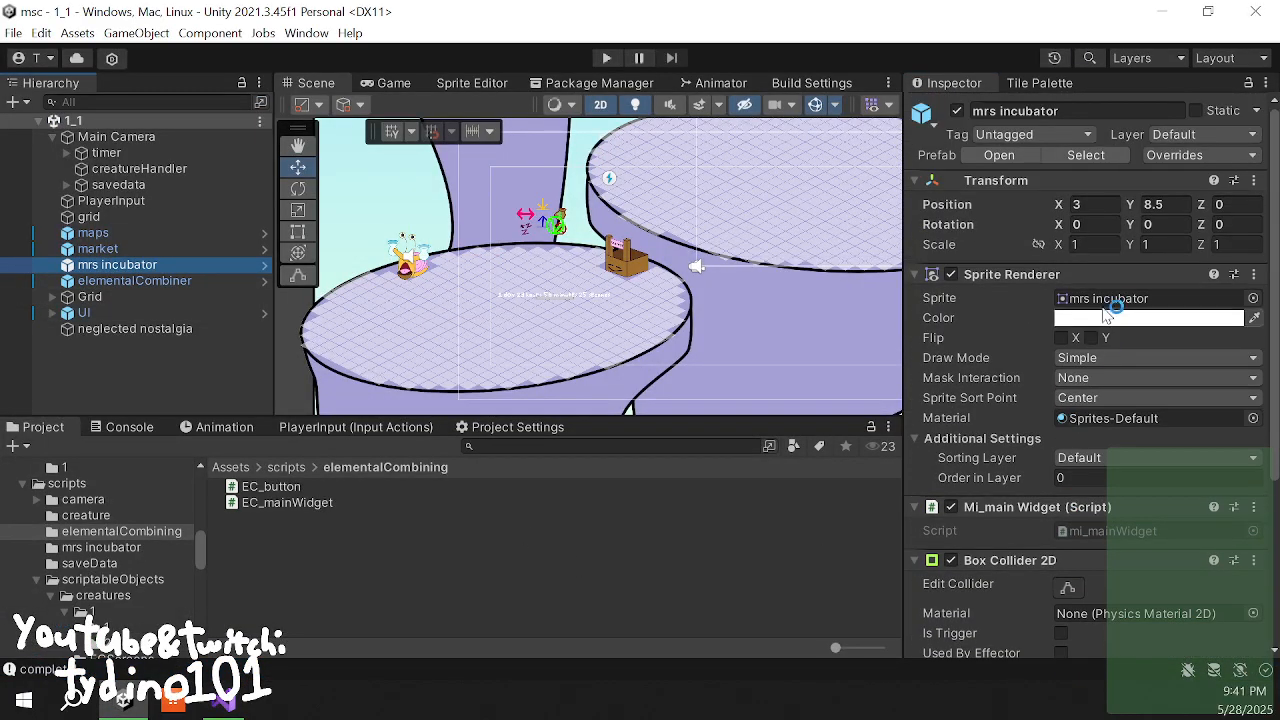
scroll(1070, 420, down, 3)
scroll(1095, 405, down, 1)
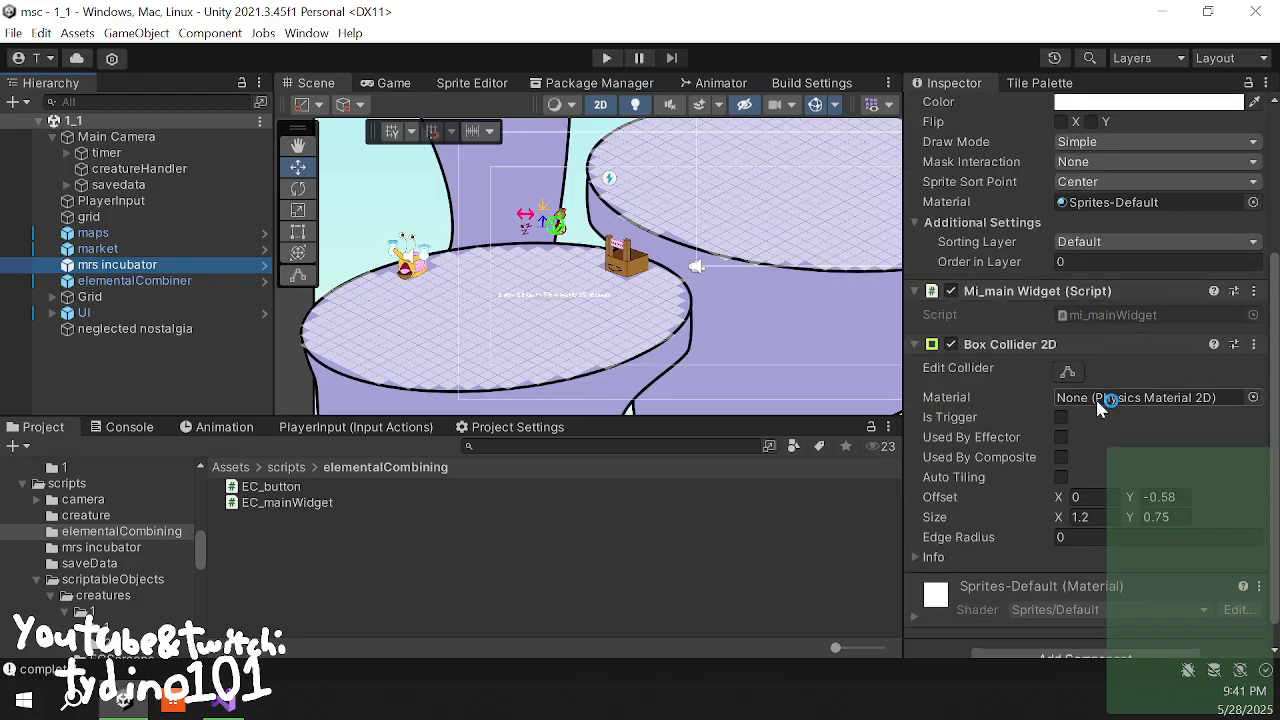
double_click(1157, 314)
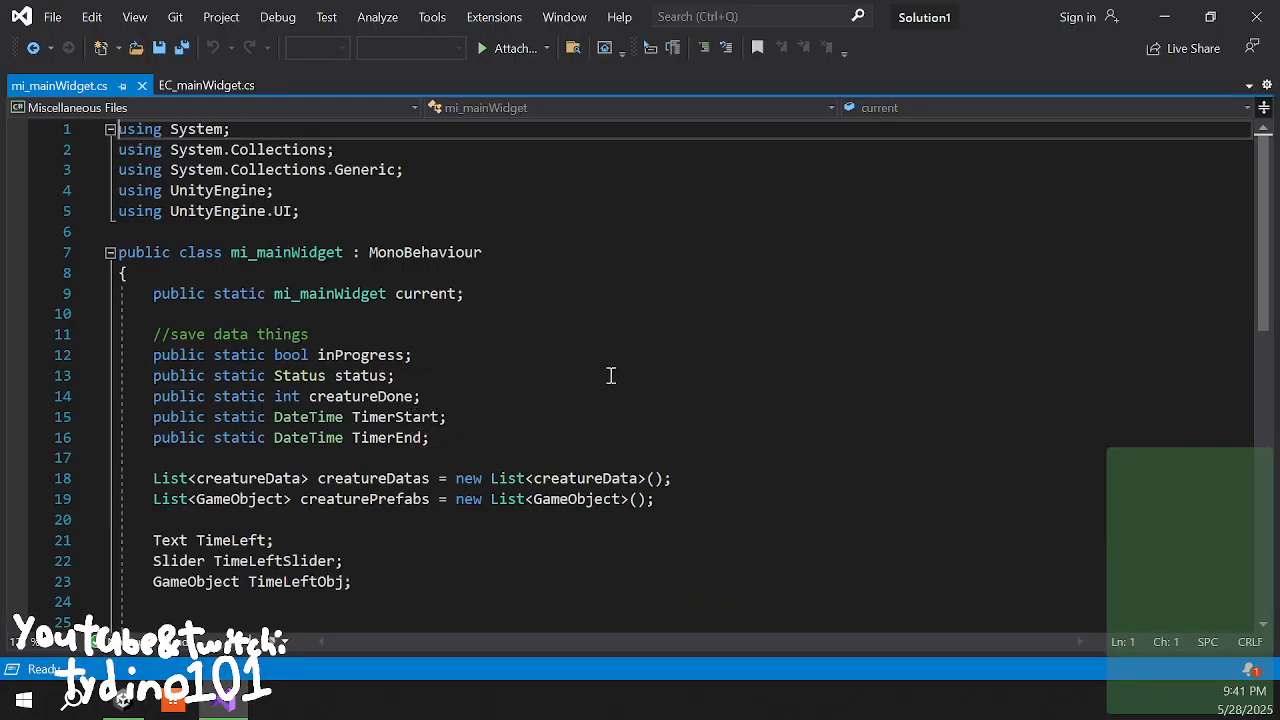
- Review the OnMouseDown code in mi_mainWidget.cs, reorder the open files so it follows EC_mainWidget.cs, and return to EC_mainWidget.cs
scroll(640, 378, down, 4)
click(110, 438)
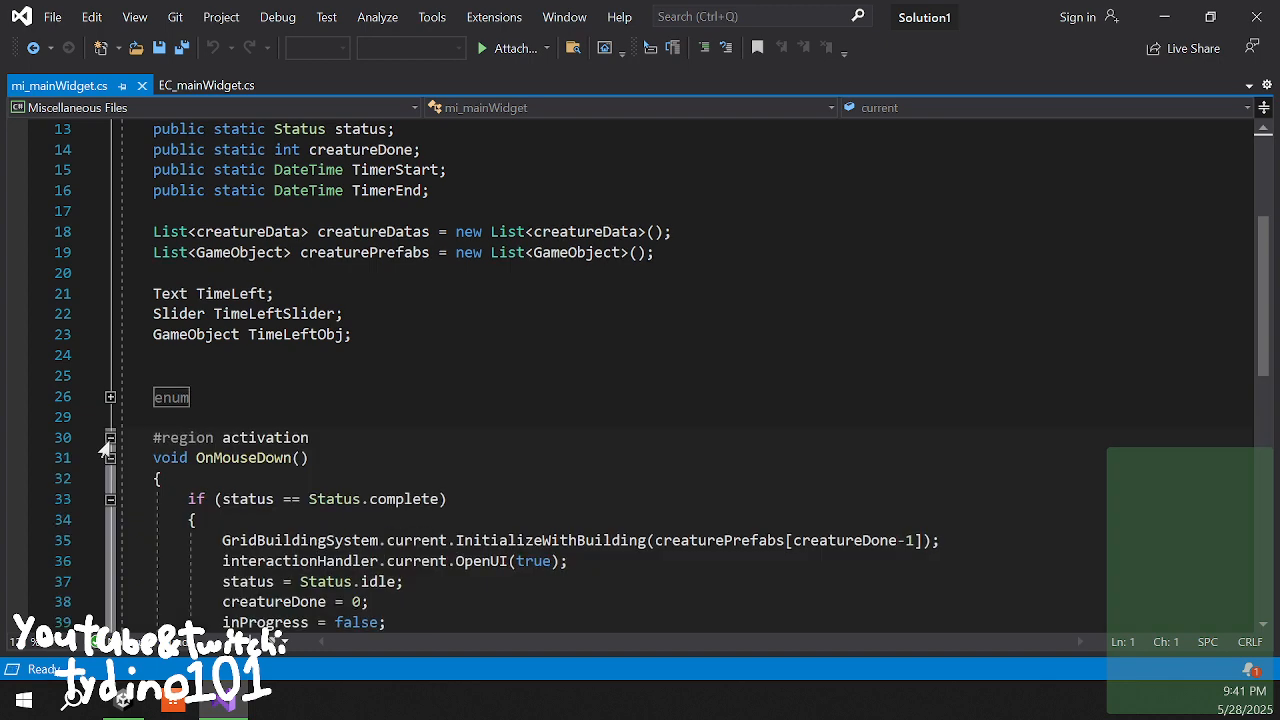
scroll(318, 428, down, 2)
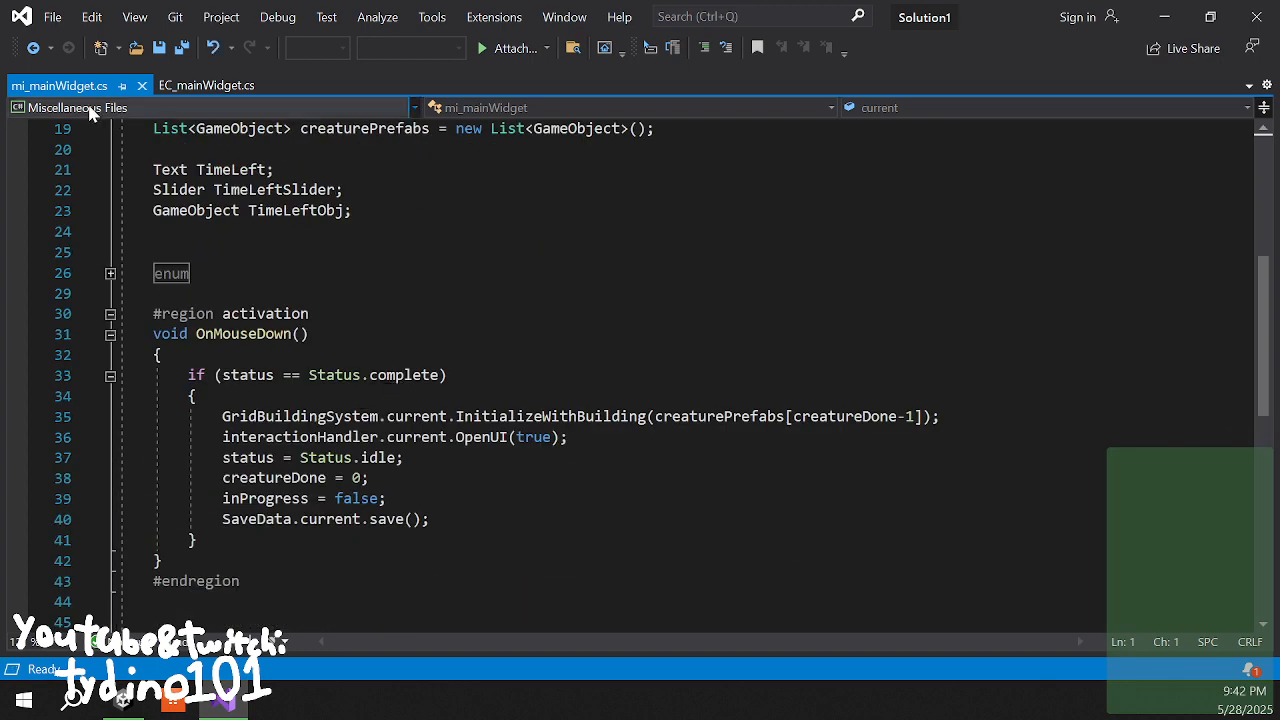
drag(82, 86, 226, 86)
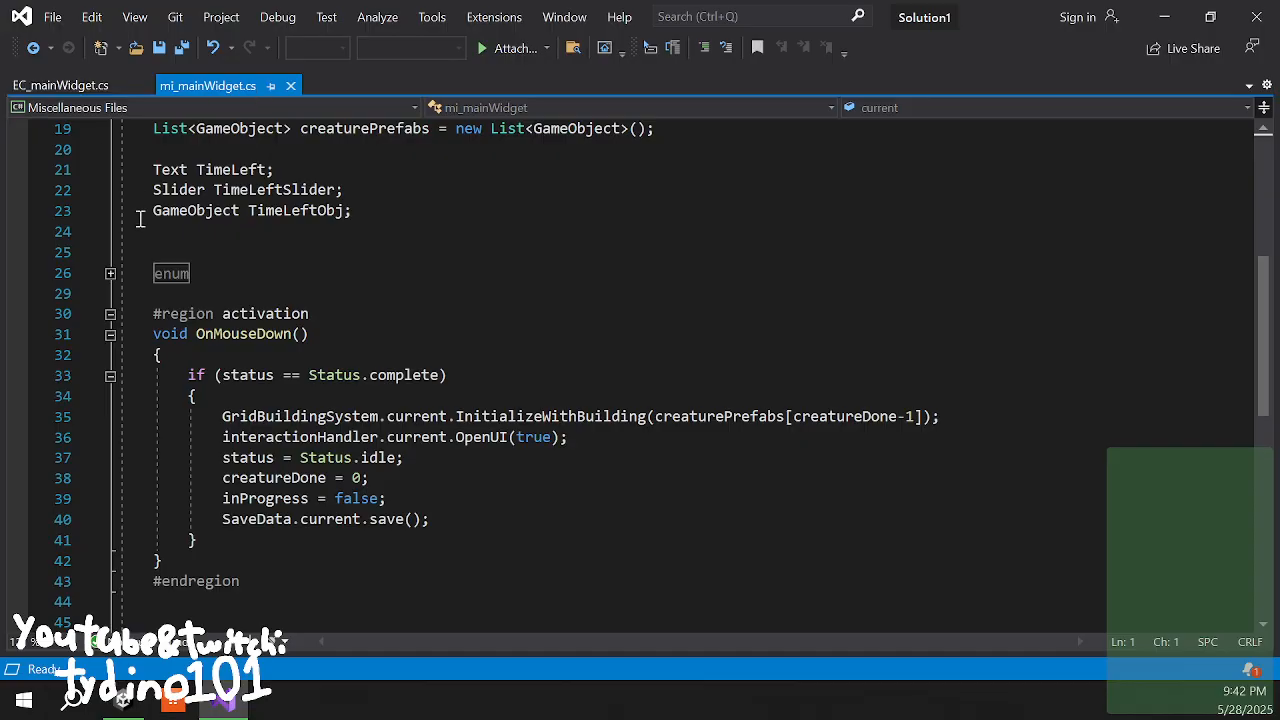
scroll(137, 214, up, 3)
click(80, 88)
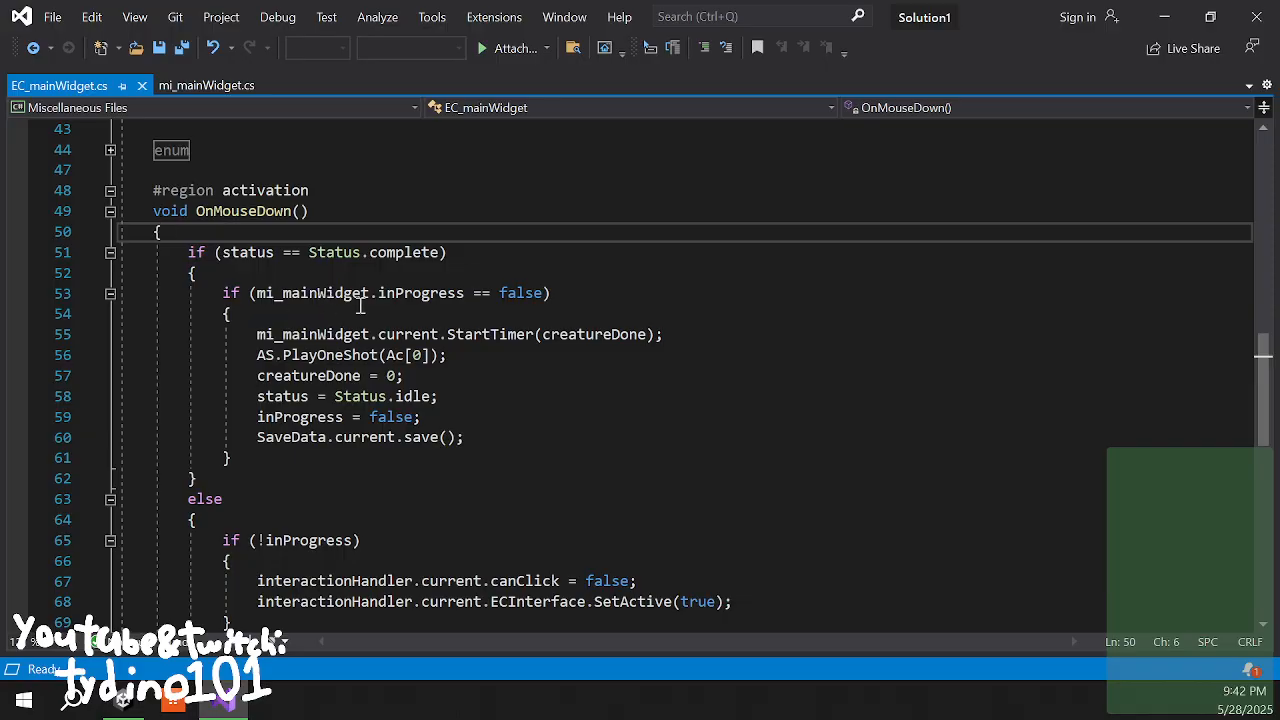
- Replace inProgress with the current reference from mi_mainWidget.cs in the nested if condition of EC_mainWidget's OnMouseDown, followed by a dot
click(184, 85)
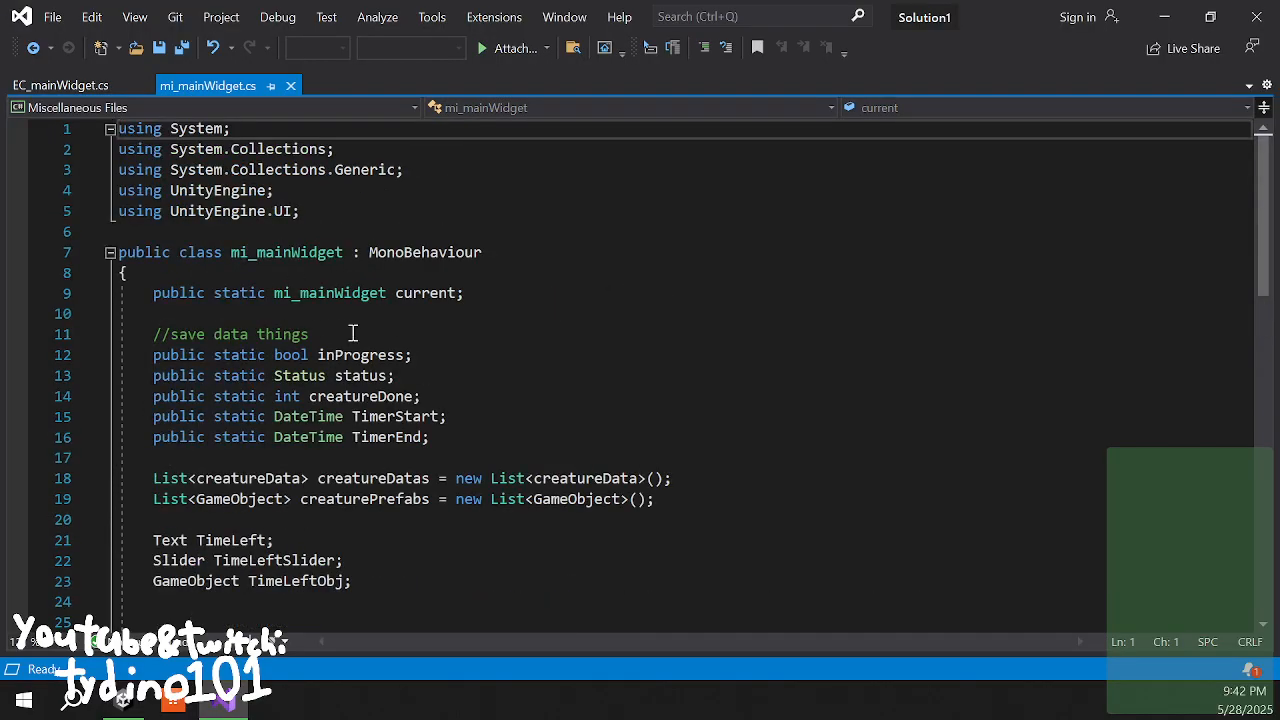
double_click(410, 292)
key(ctrl+c)
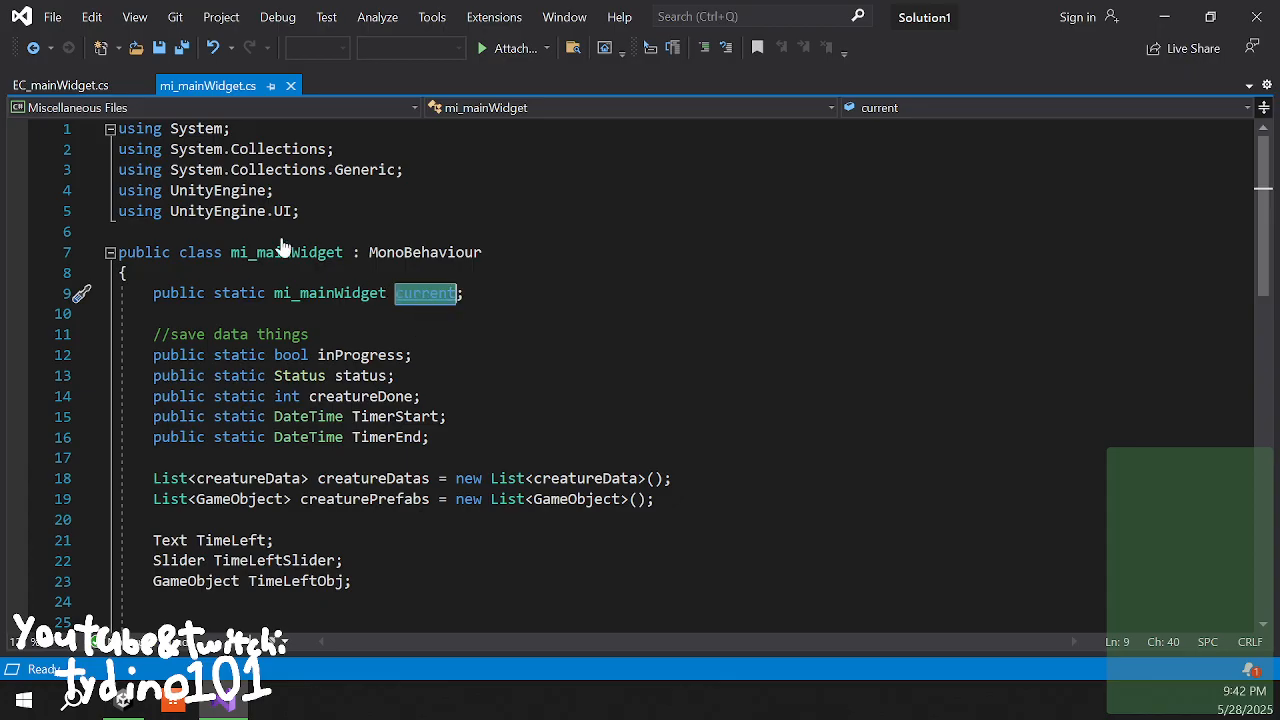
click(88, 90)
double_click(420, 293)
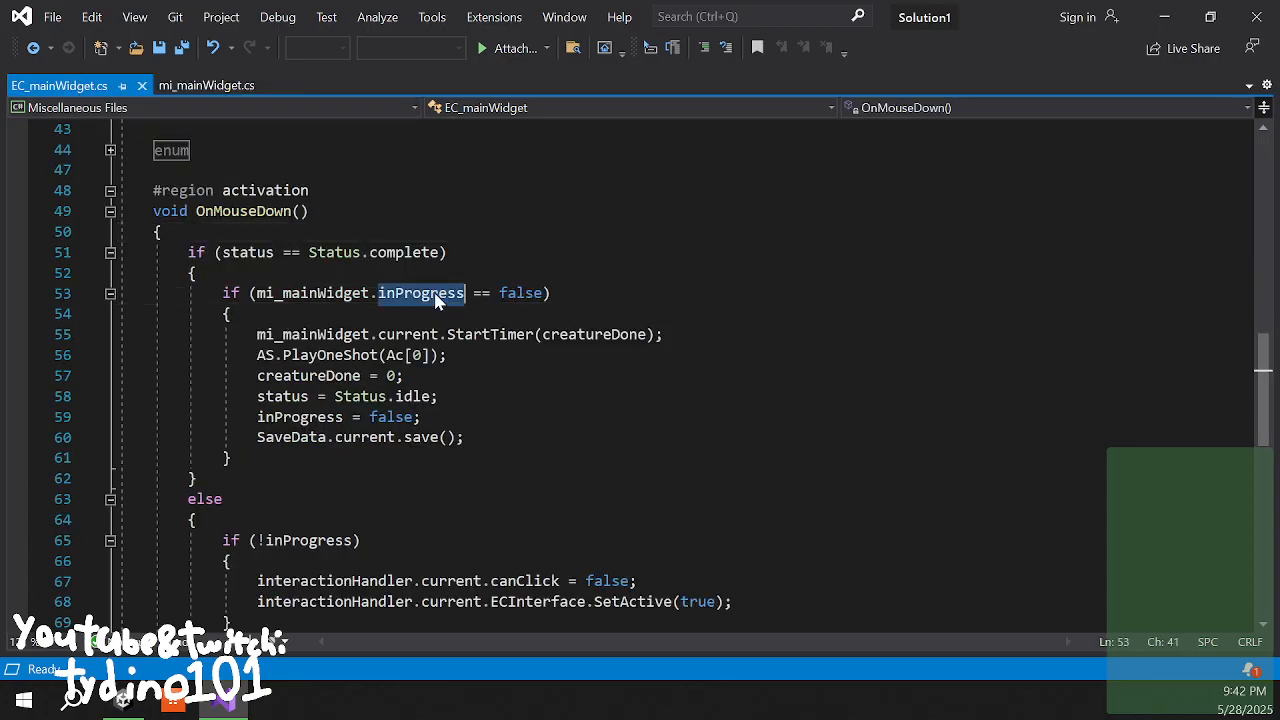
key(ctrl+v)
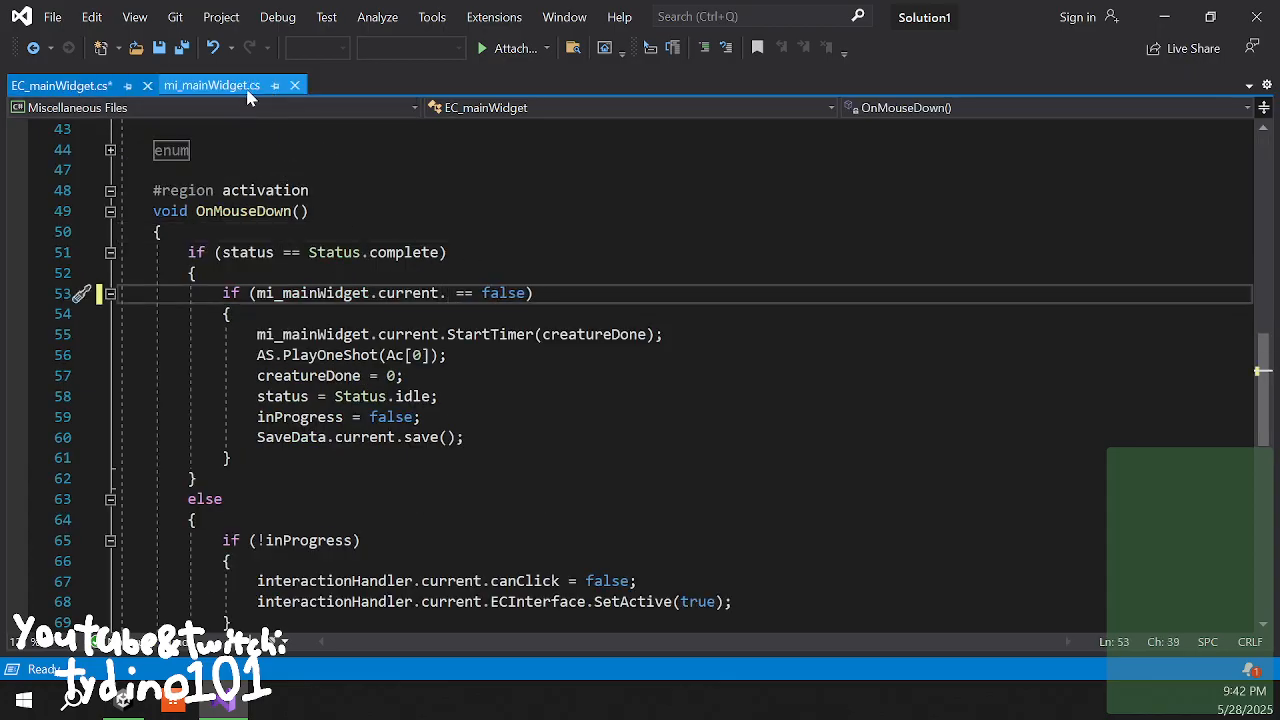
- Copy the status variable name from mi_mainWidget.cs and add it after mi_mainWidget.current. in the line 53 condition
click(212, 85)
double_click(370, 375)
key(ctrl+c)
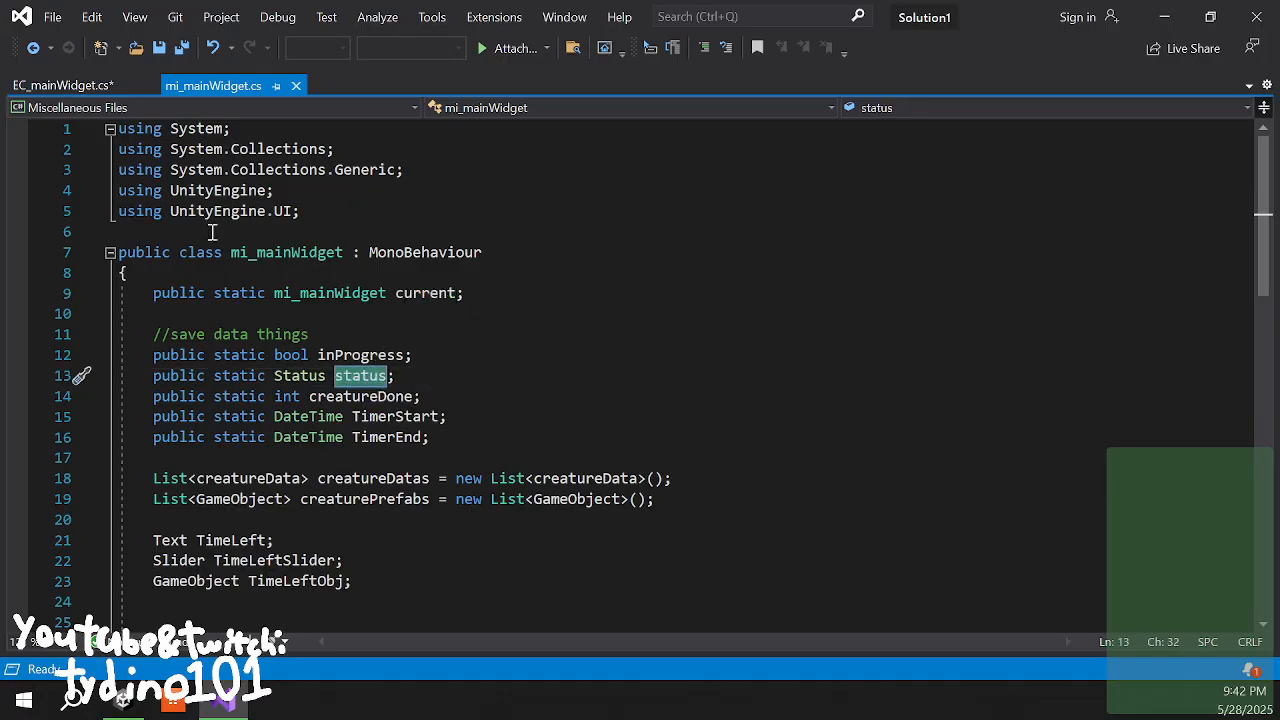
click(60, 85)
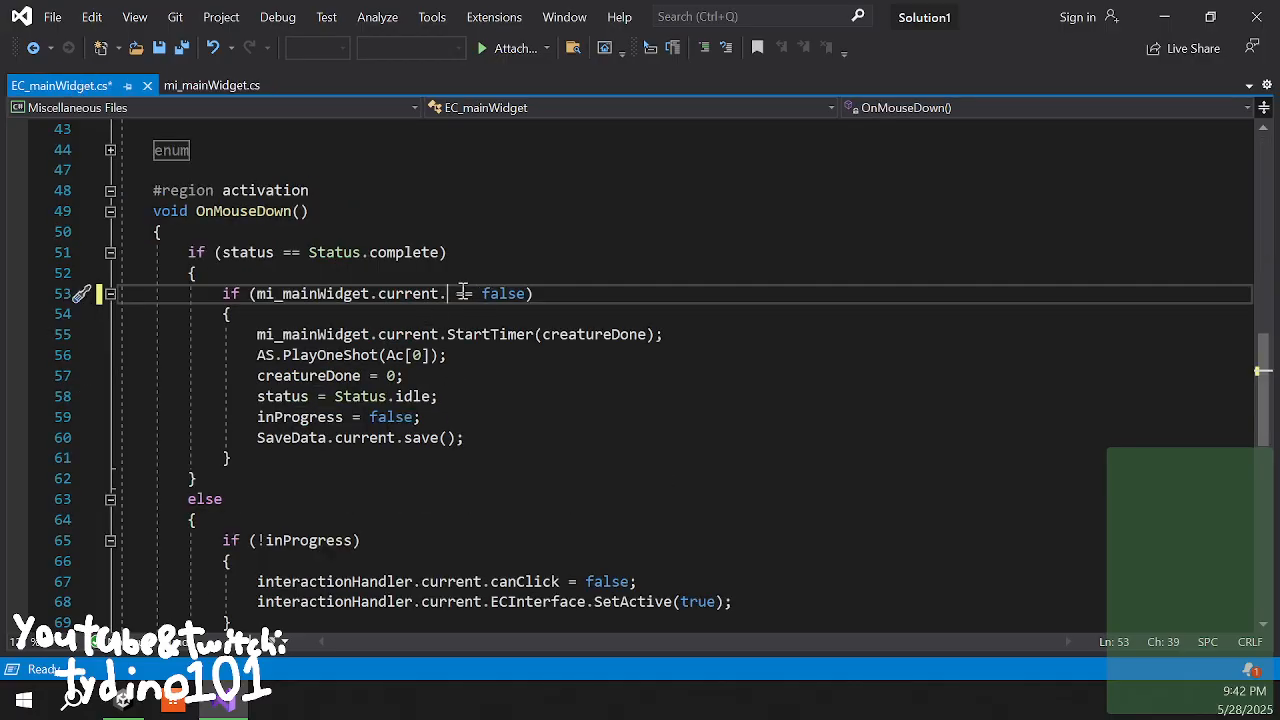
key(ctrl+v)
- Replace the compared value false in the line 53 condition with "mi_mainWidget."
double_click(348, 294)
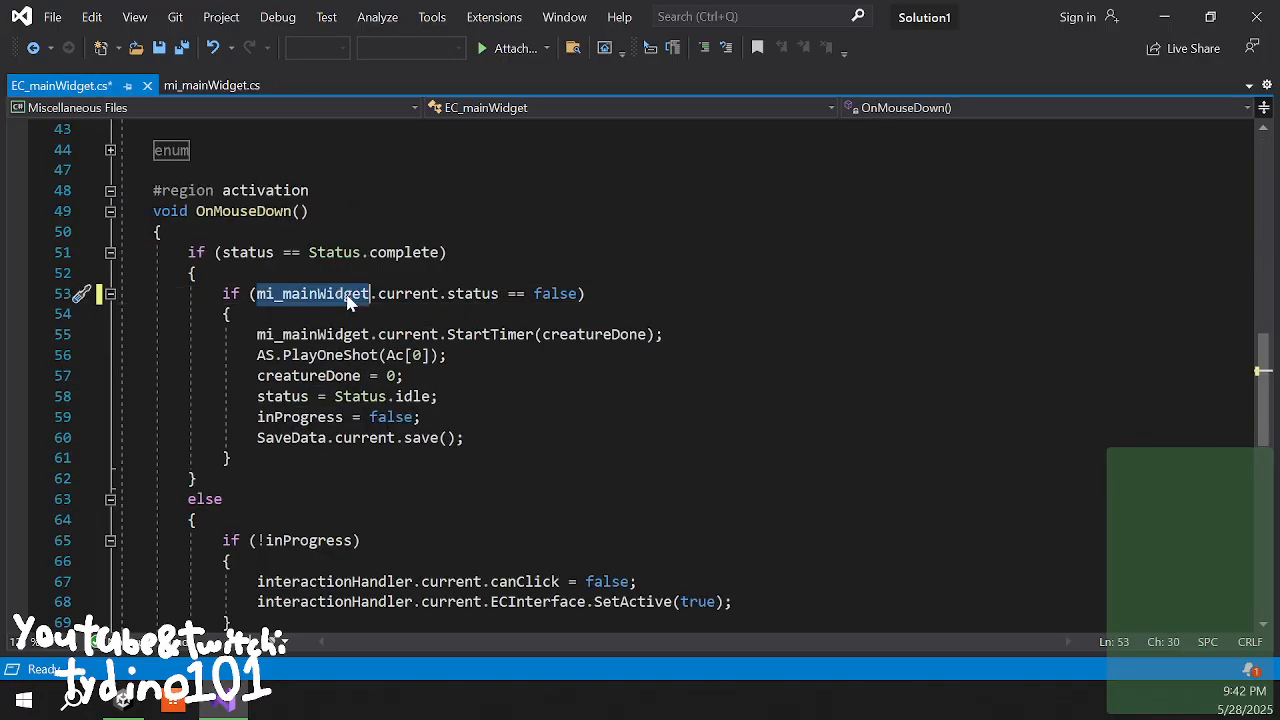
key(ctrl+c)
double_click(548, 294)
key(ctrl+v)
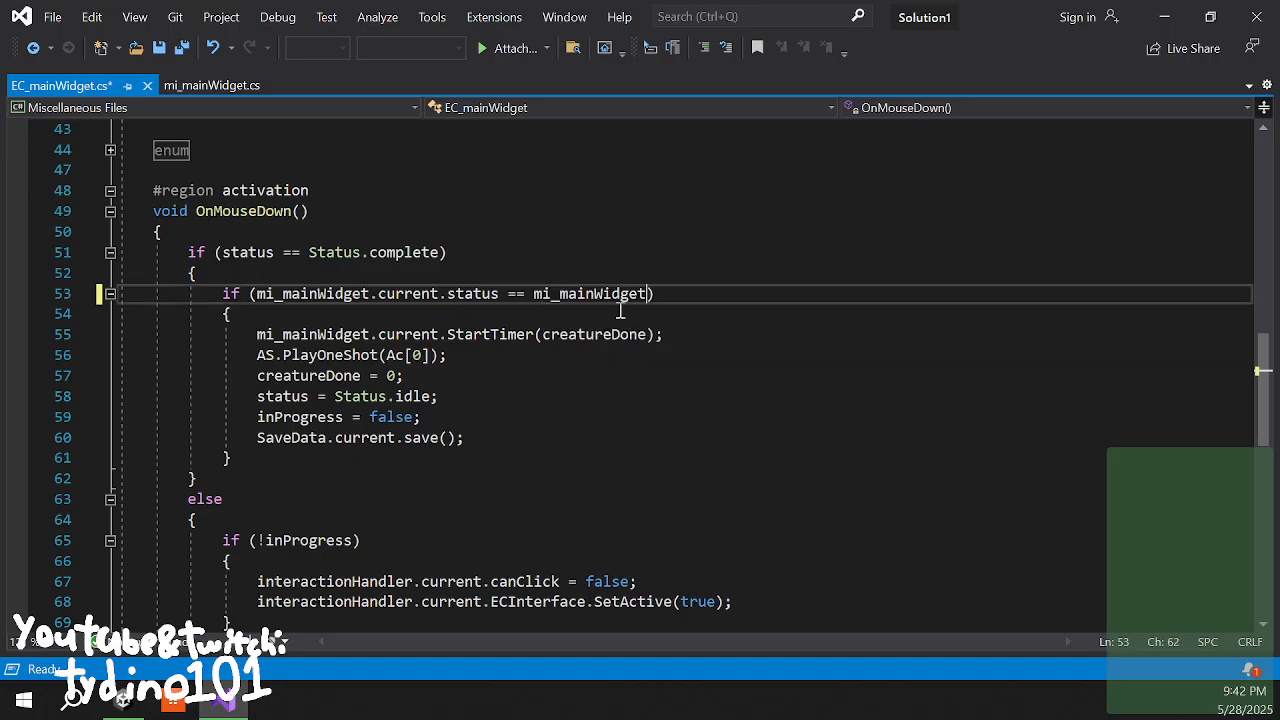
text(.)
- Check the Status type declaration in mi_mainWidget.cs and add "Status." after mi_mainWidget. in EC_mainWidget's line 53 condition
click(211, 85)
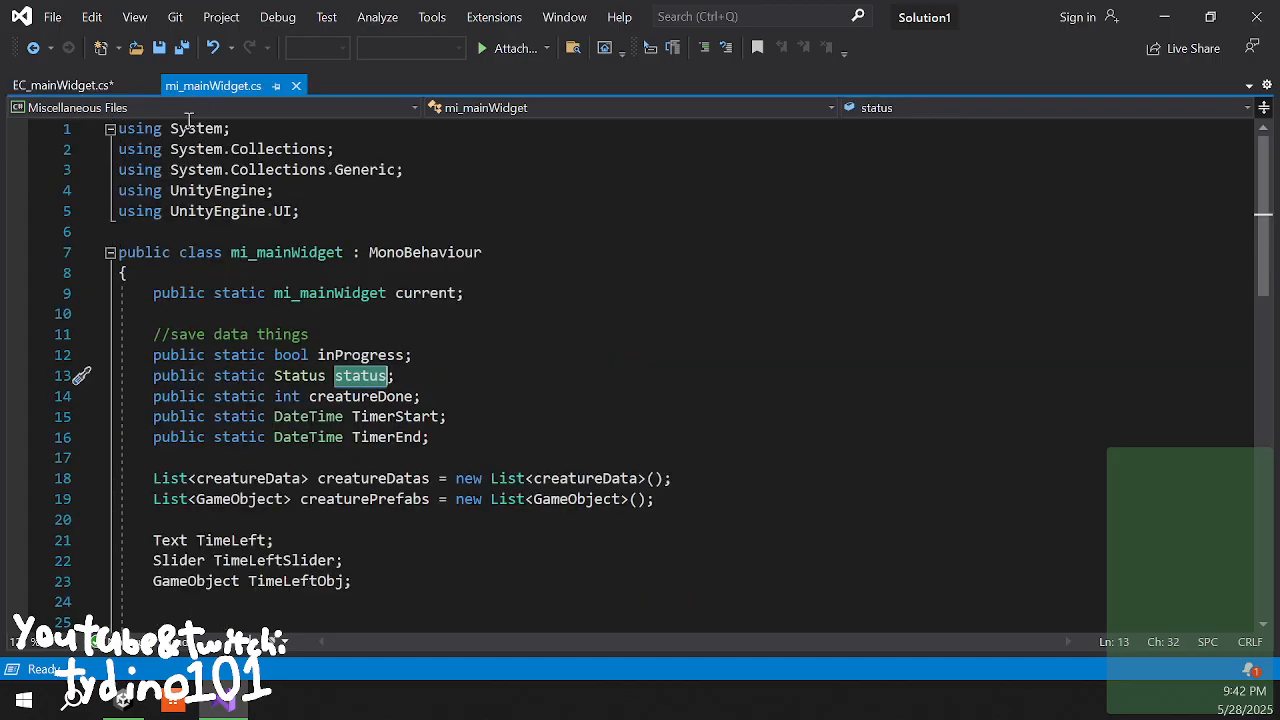
scroll(341, 383, down, 4)
click(300, 129)
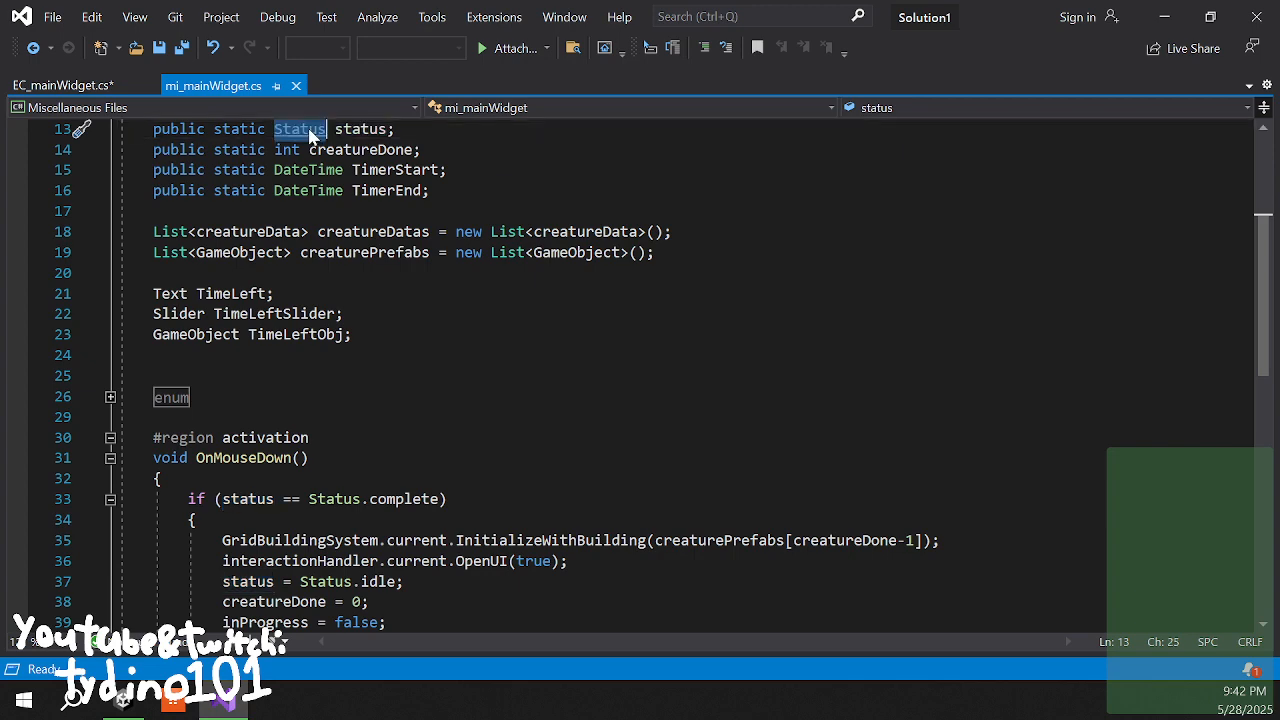
click(437, 131)
scroll(414, 260, up, 2)
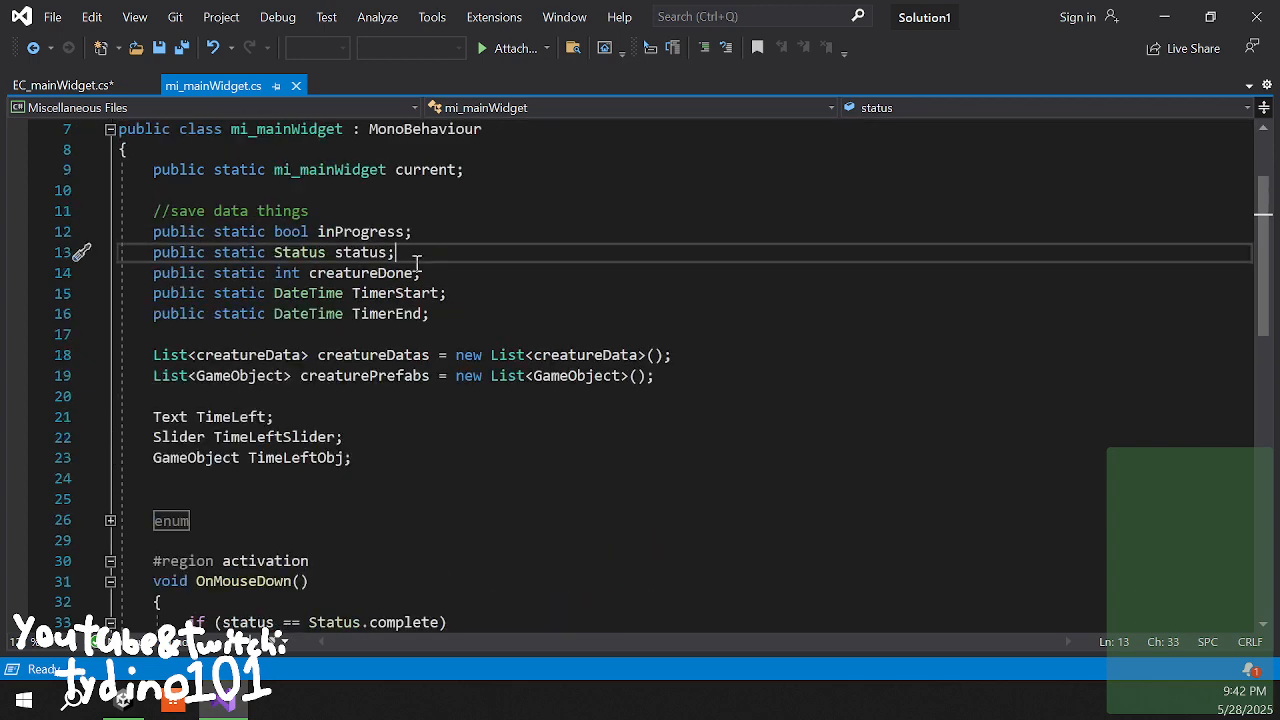
click(62, 85)
text(Status.)
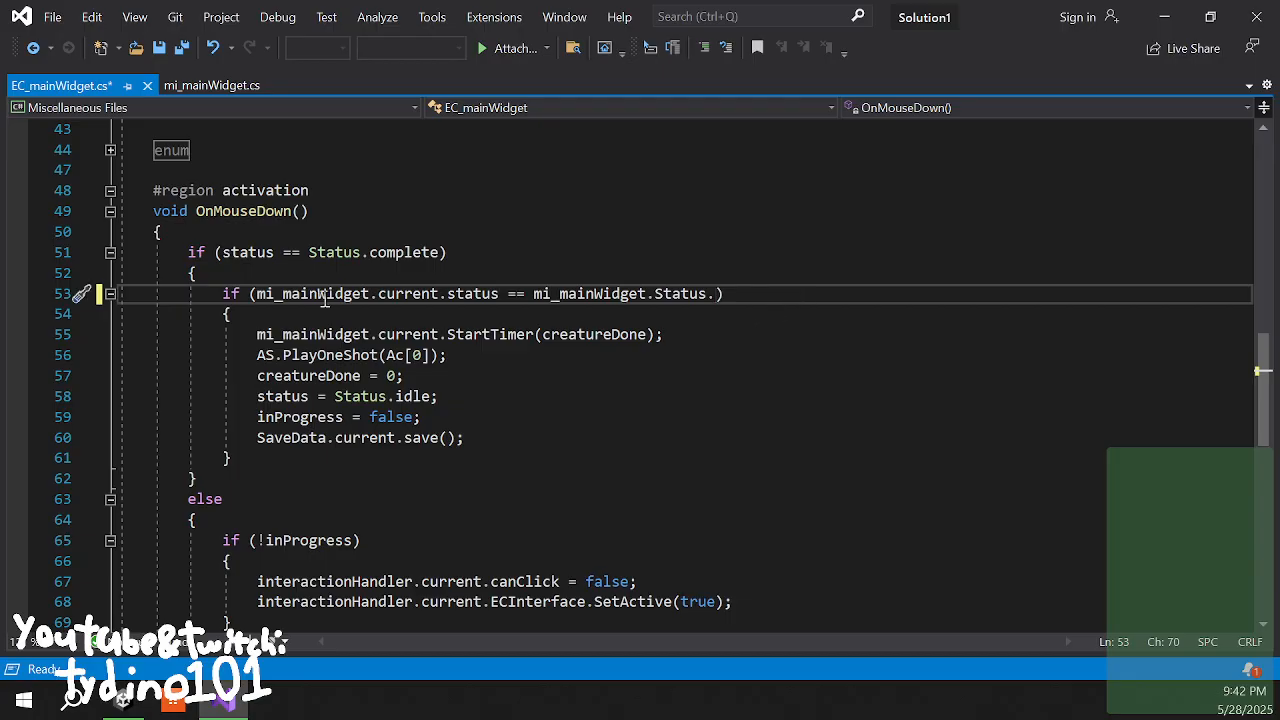
- Complete the line 53 comparison with the idle value taken from mi_mainWidget.cs and save EC_mainWidget.cs
double_click(390, 252)
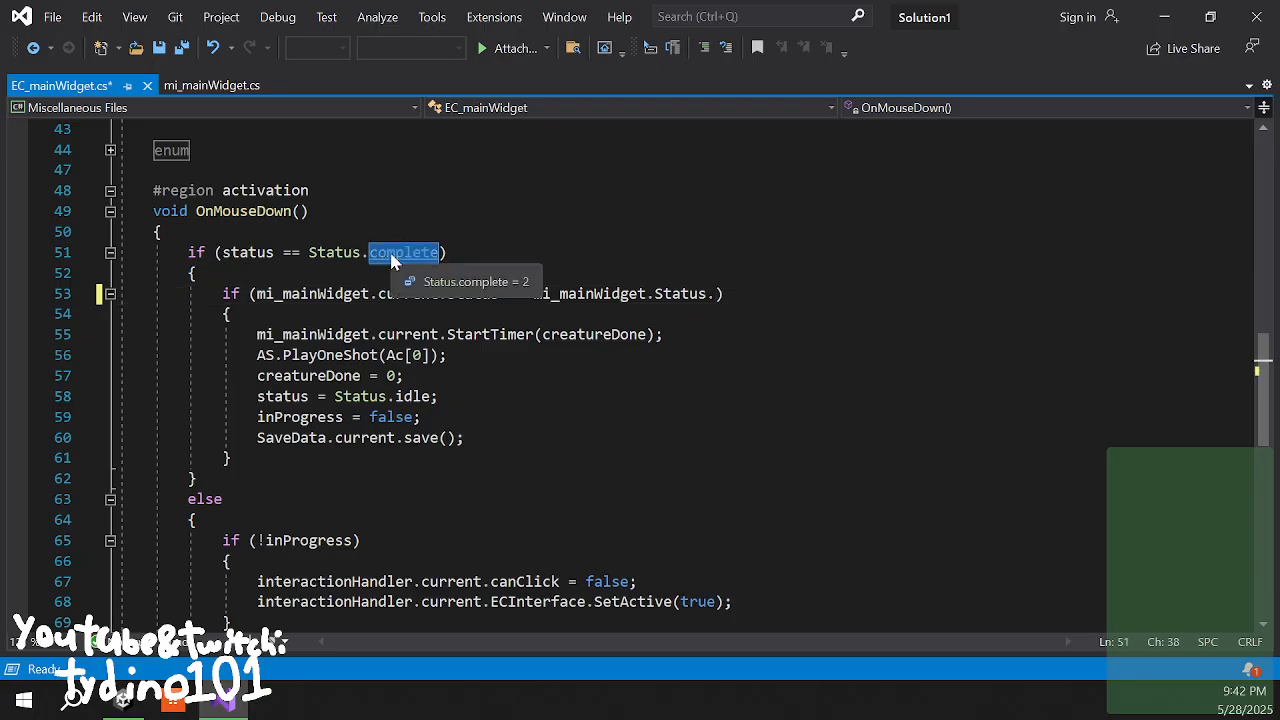
click(205, 86)
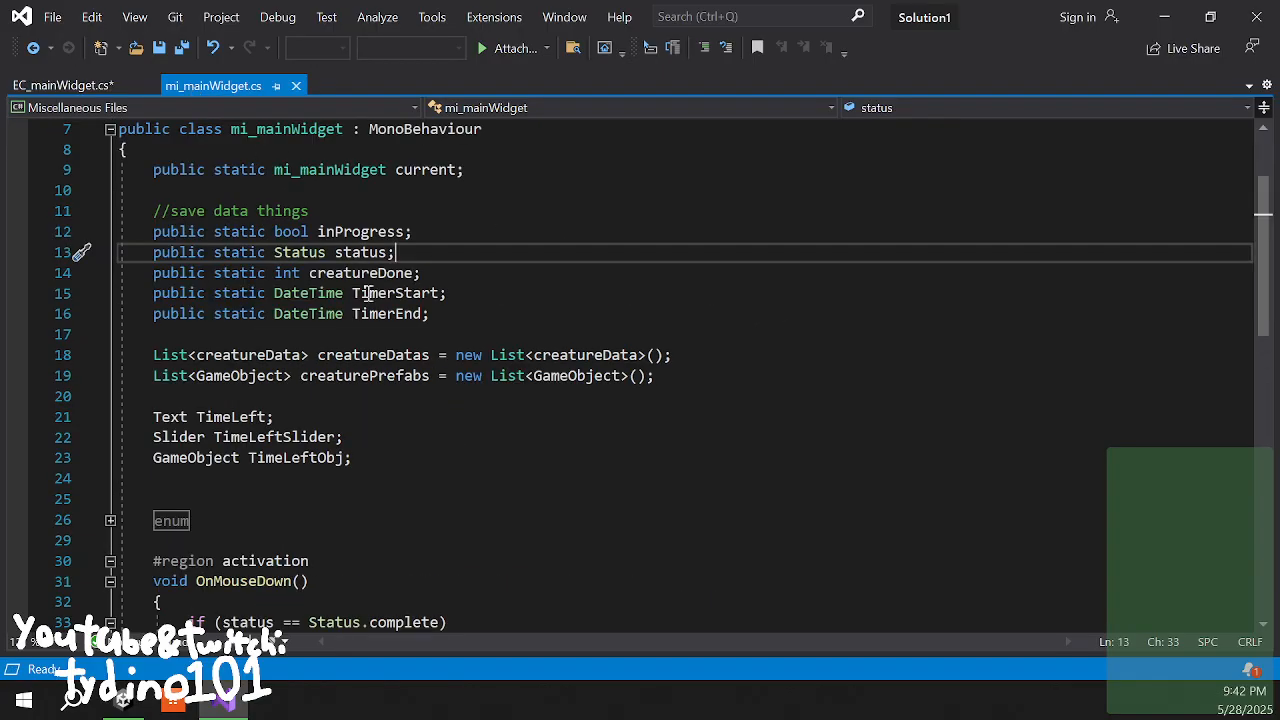
scroll(373, 404, down, 4)
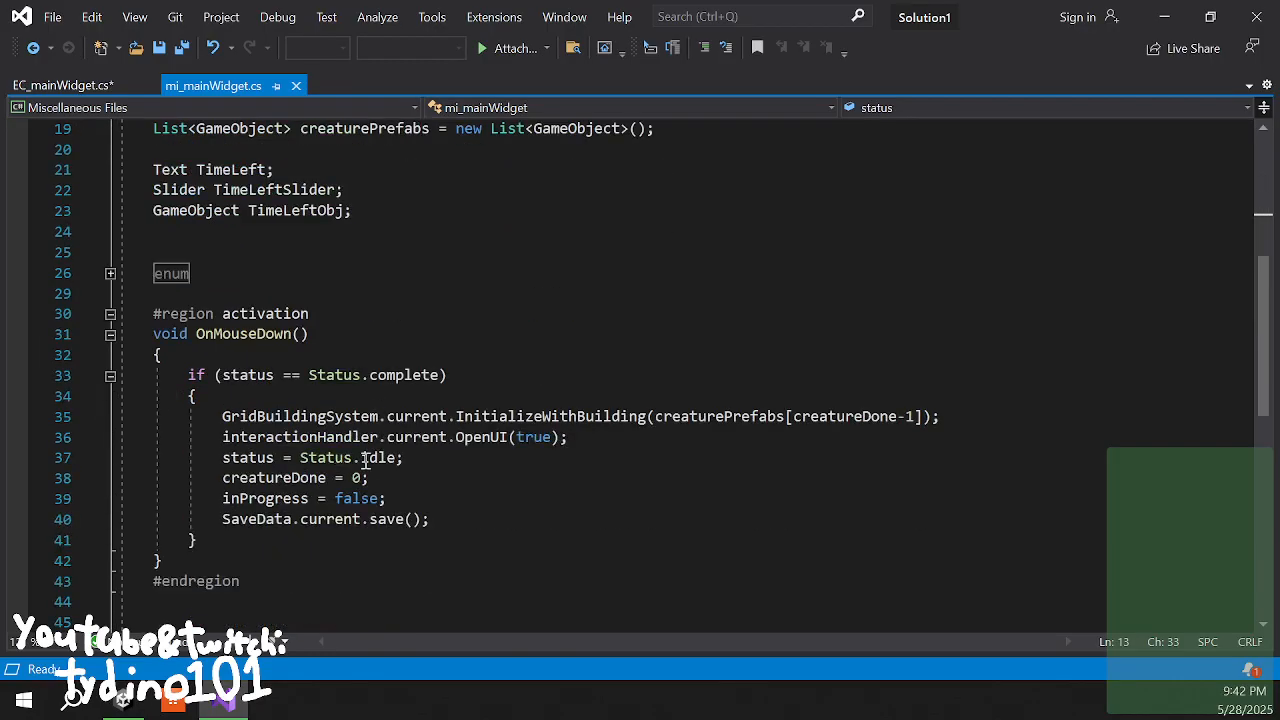
double_click(378, 457)
click(60, 85)
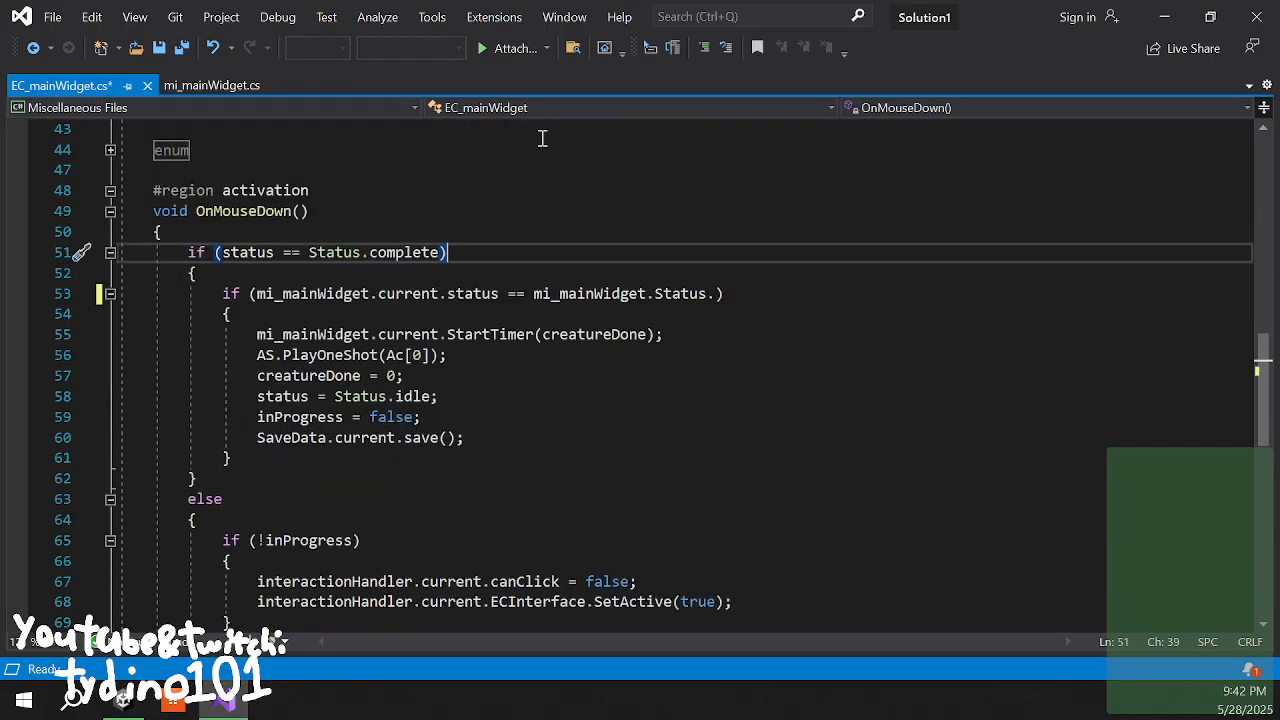
click(719, 294)
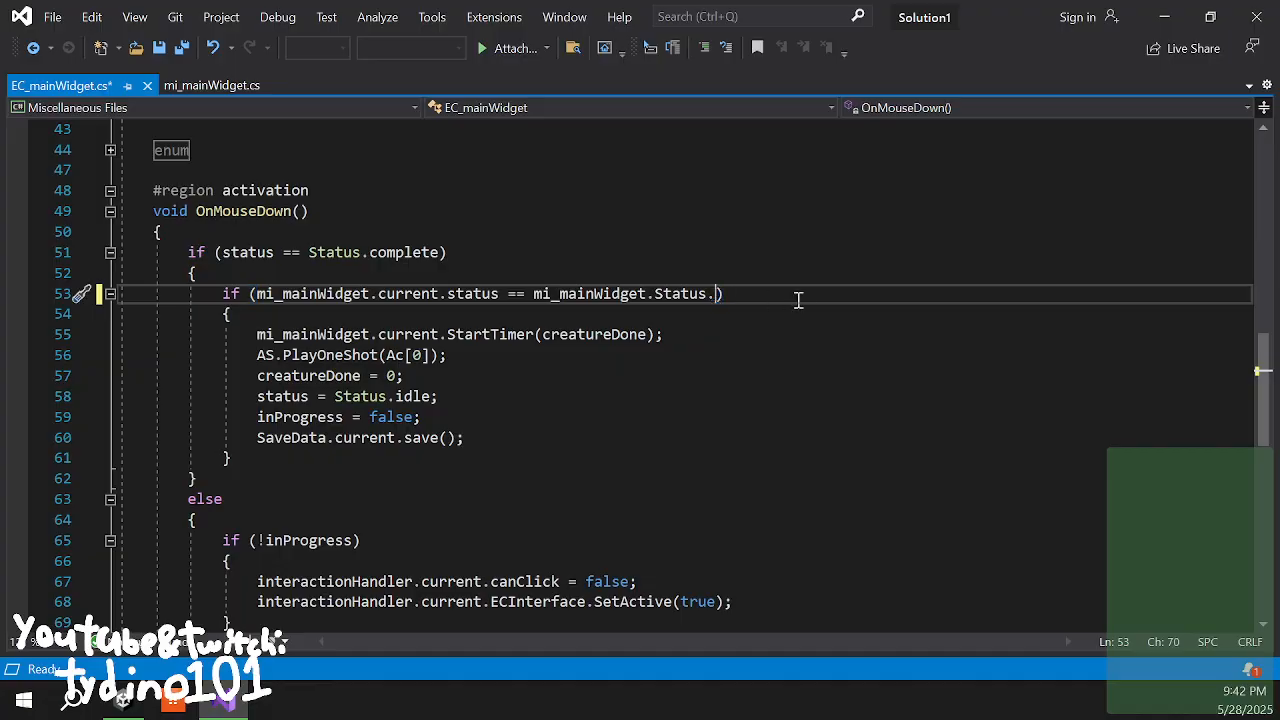
key(ctrl+v)
key(ctrl+s)
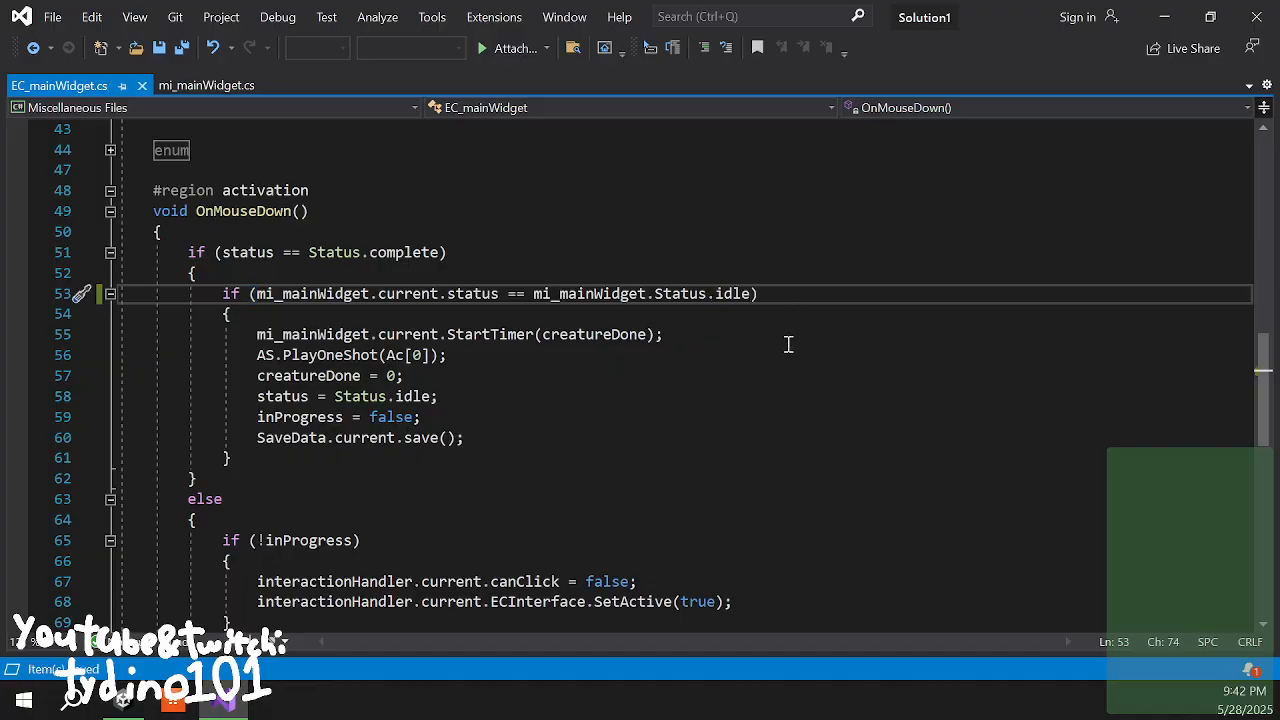
- Check the compile error in Unity's Console, then insert "current." before Status.idle in the line 53 condition and save
key(alt+Tab)
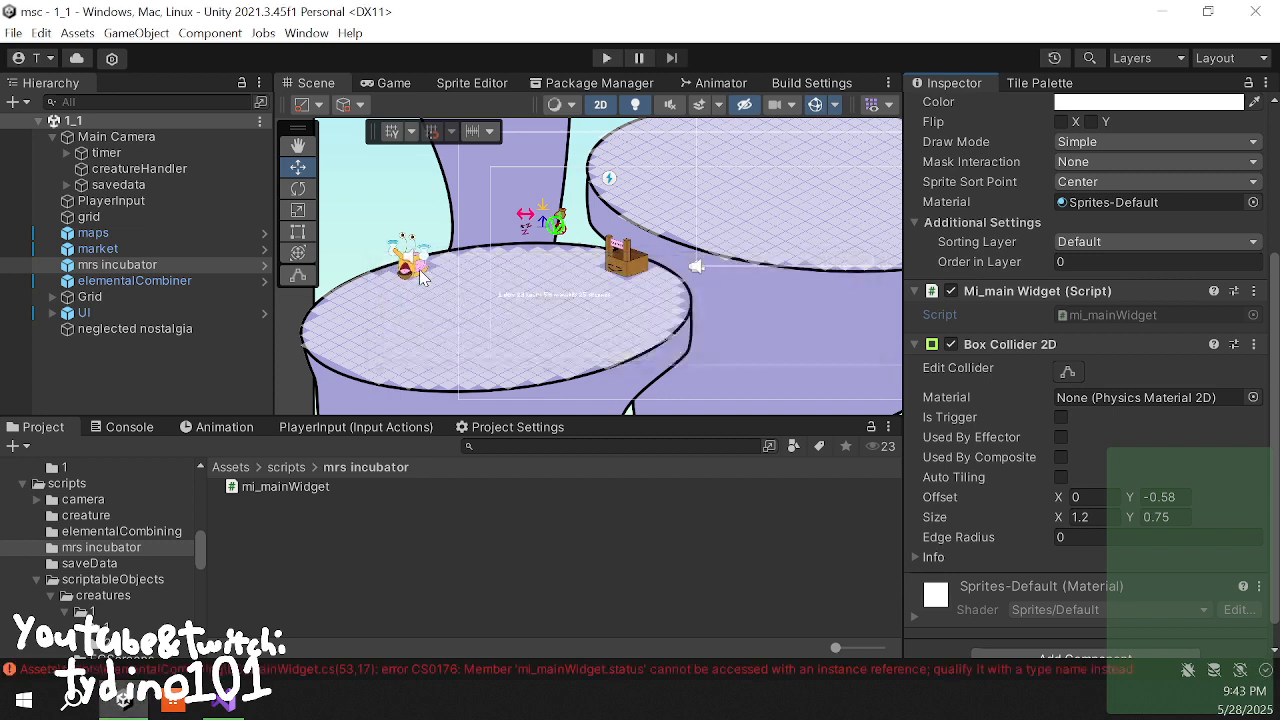
click(125, 430)
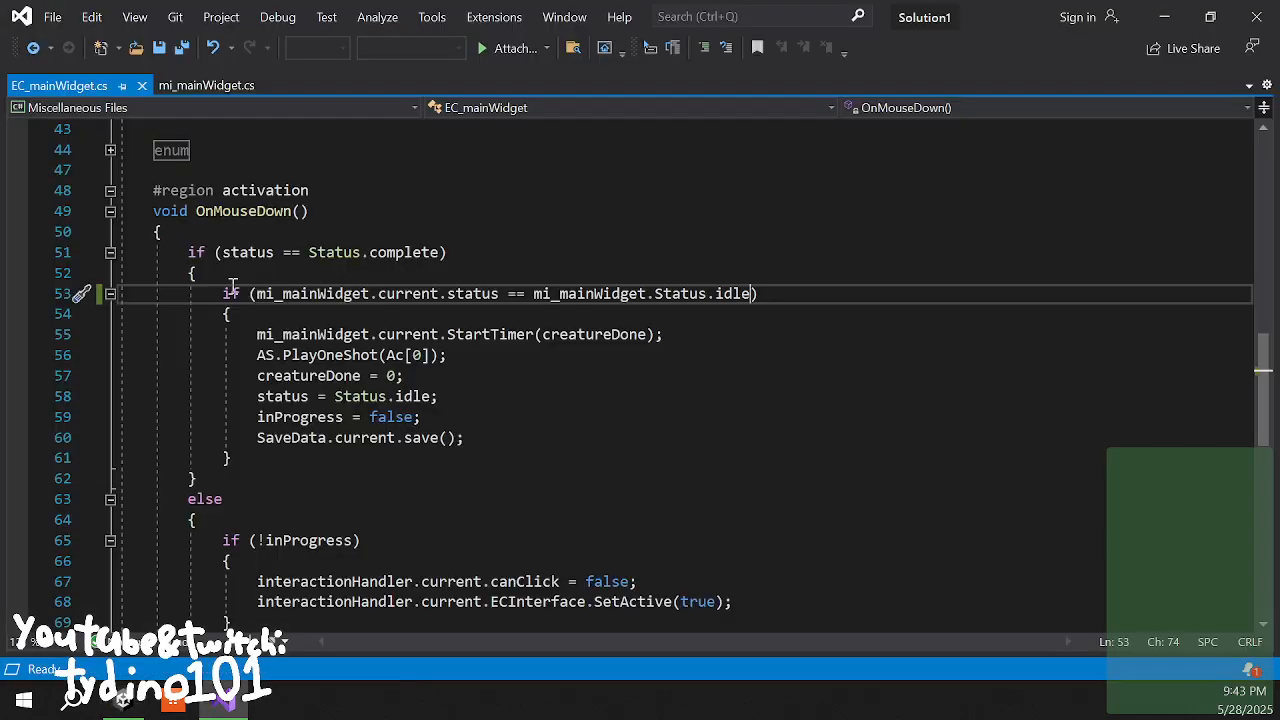
click(654, 293)
text(current)
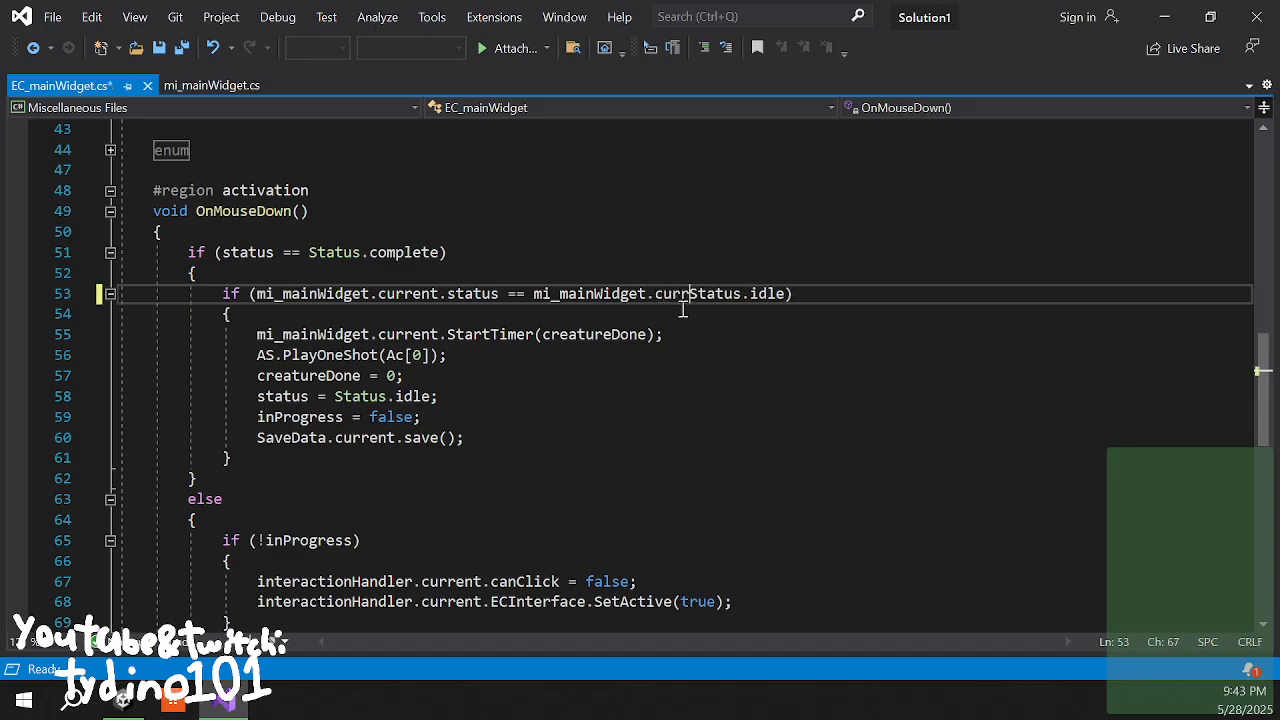
text(.)
key(ctrl+s)
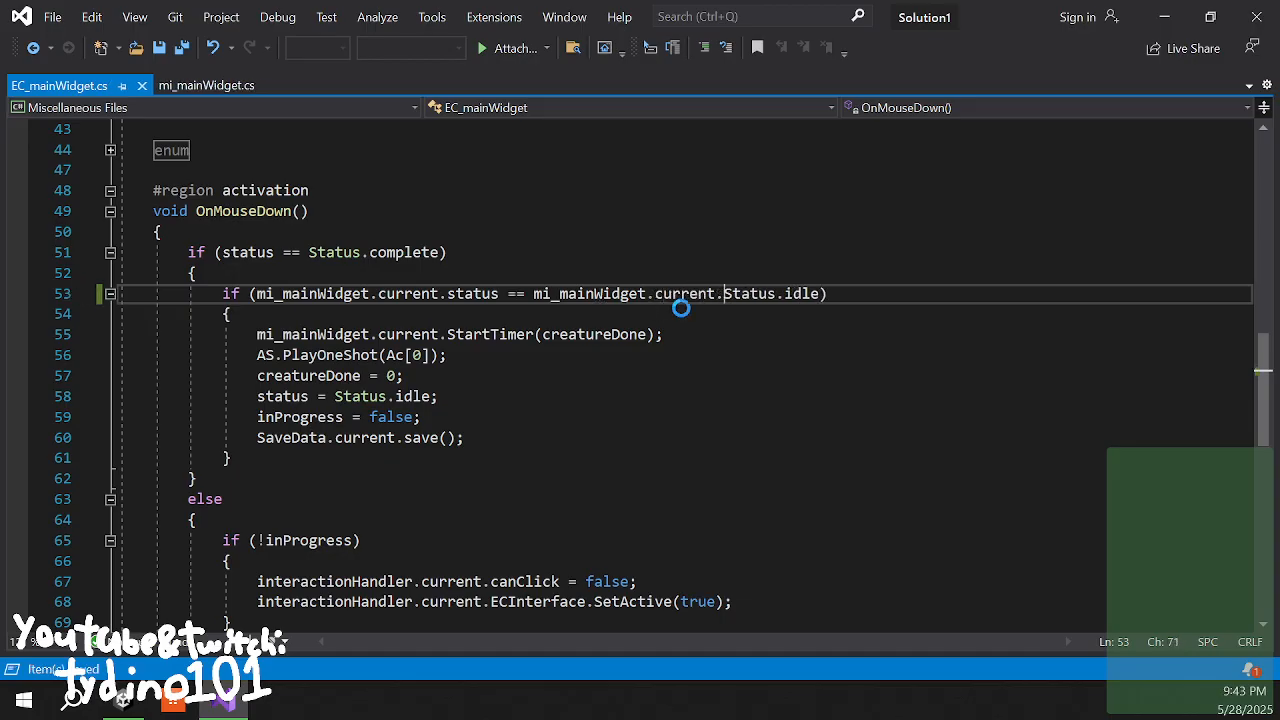
- Recheck the static declarations in mi_mainWidget.cs and take out the "current." inserted before Status.idle in EC_mainWidget.cs
click(200, 85)
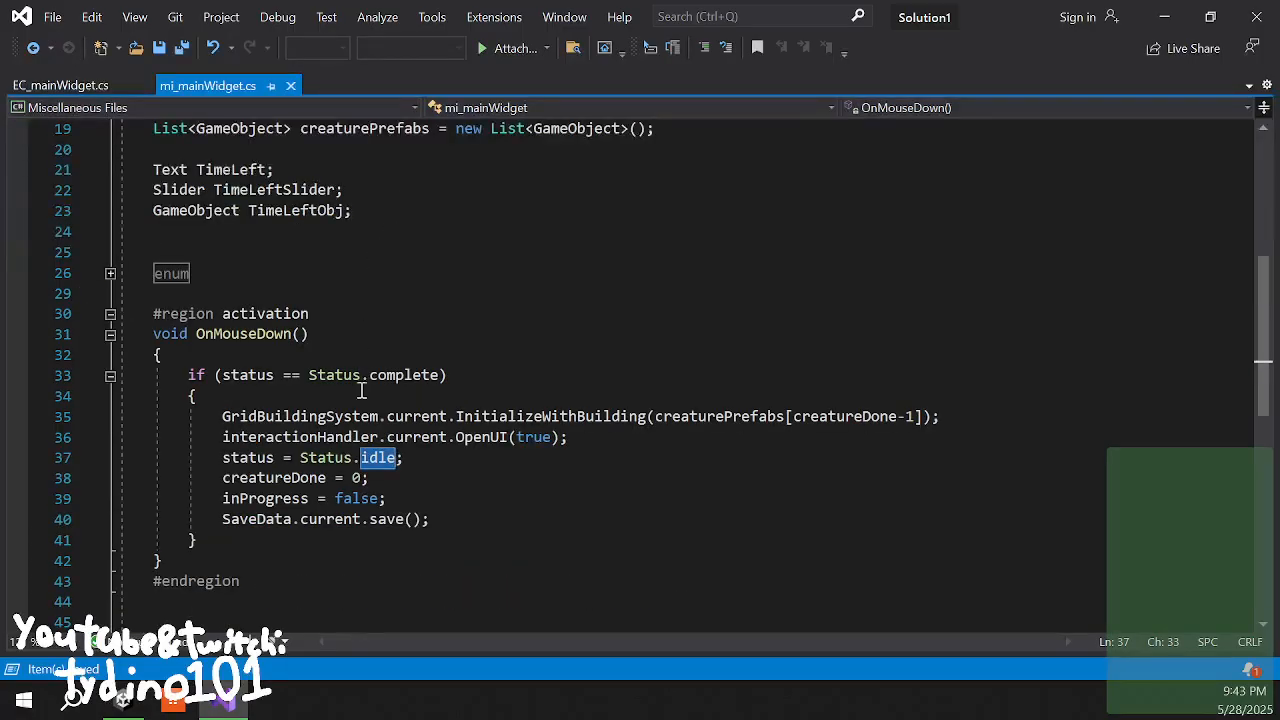
scroll(420, 462, up, 6)
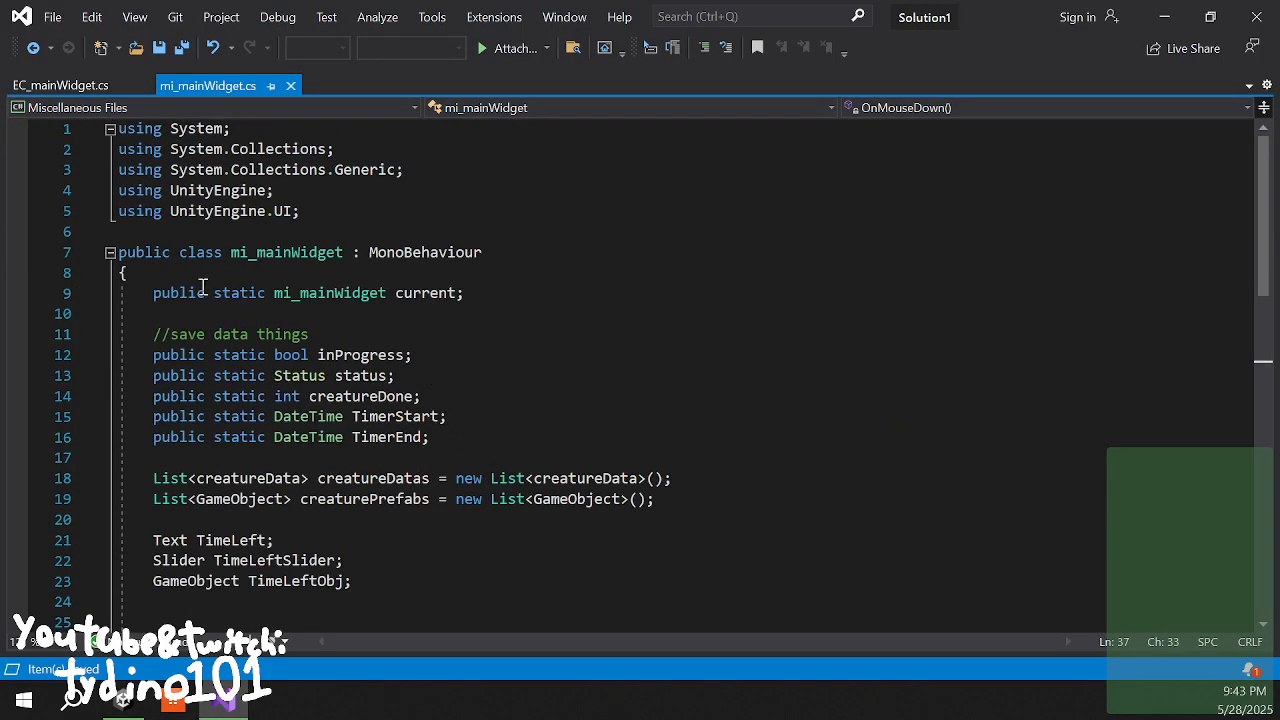
click(74, 88)
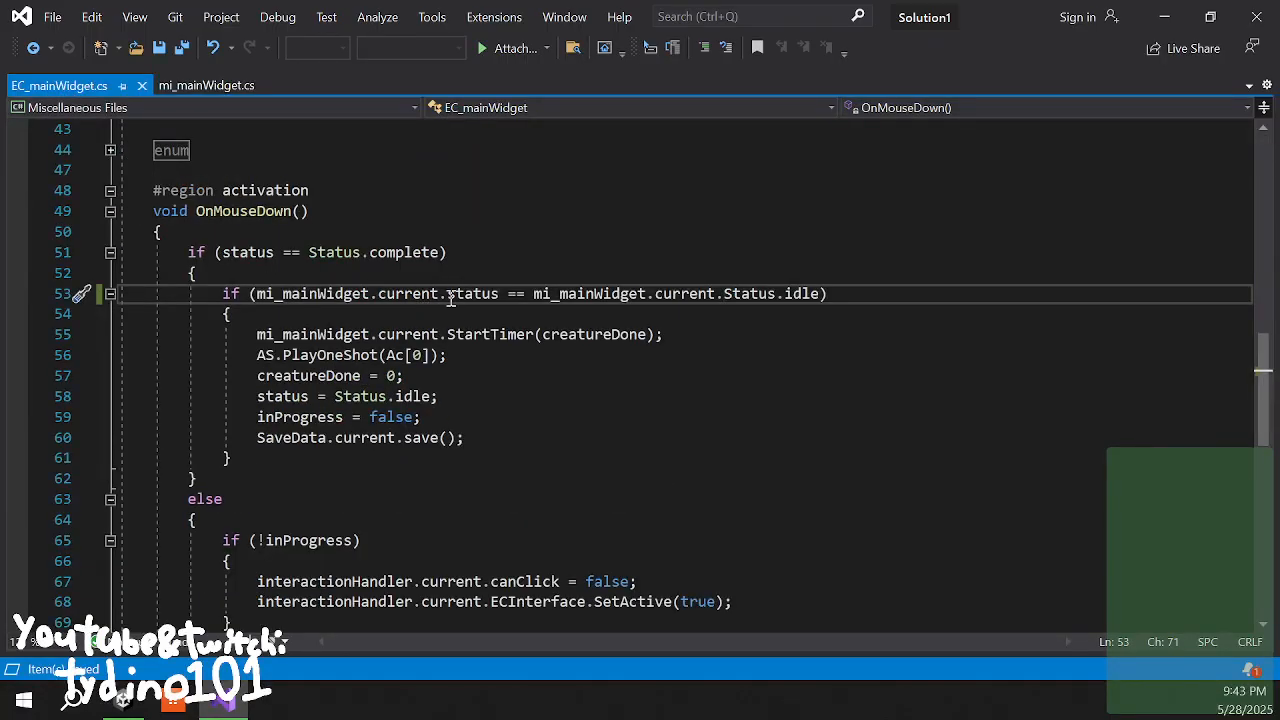
key(BackSpace)
key(BackSpace)
key(BackSpace)
key(BackSpace)
key(BackSpace)
key(BackSpace)
key(BackSpace)
key(BackSpace)
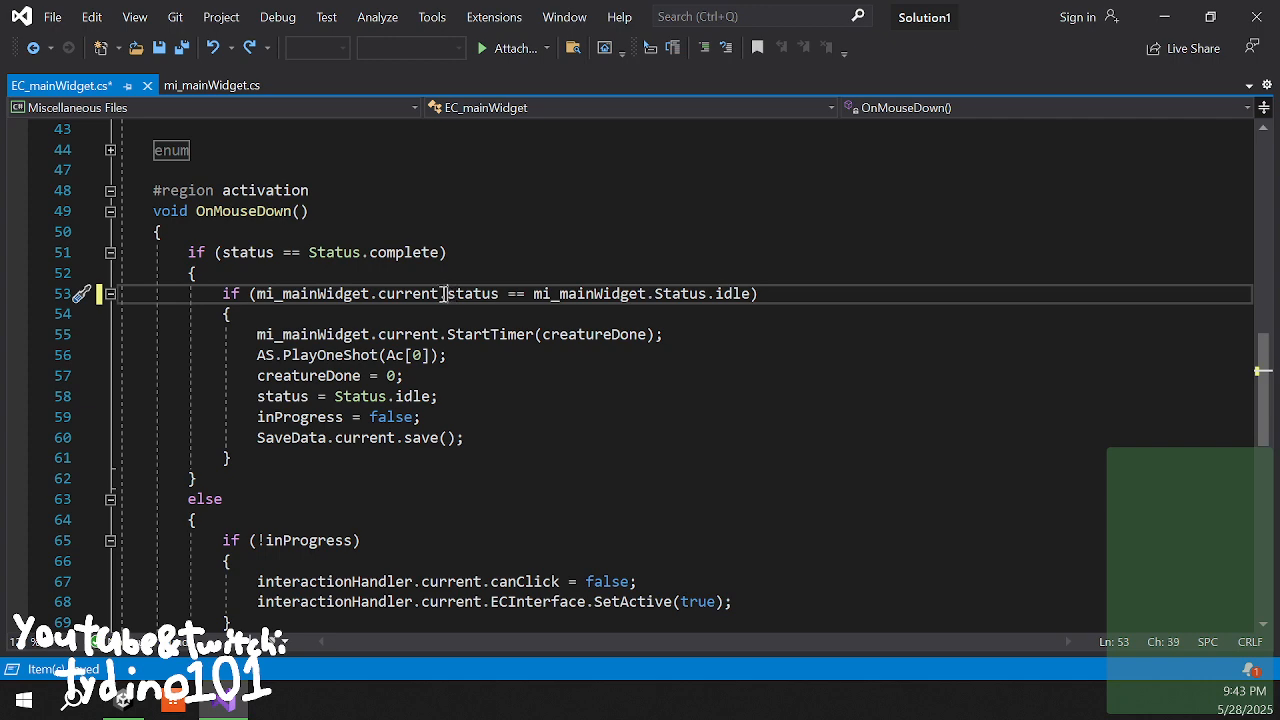
- Remove "current." before status in the line 53 condition so it reads mi_mainWidget.status, and save EC_mainWidget.cs
drag(445, 293, 378, 295)
key(BackSpace)
key(ctrl+s)
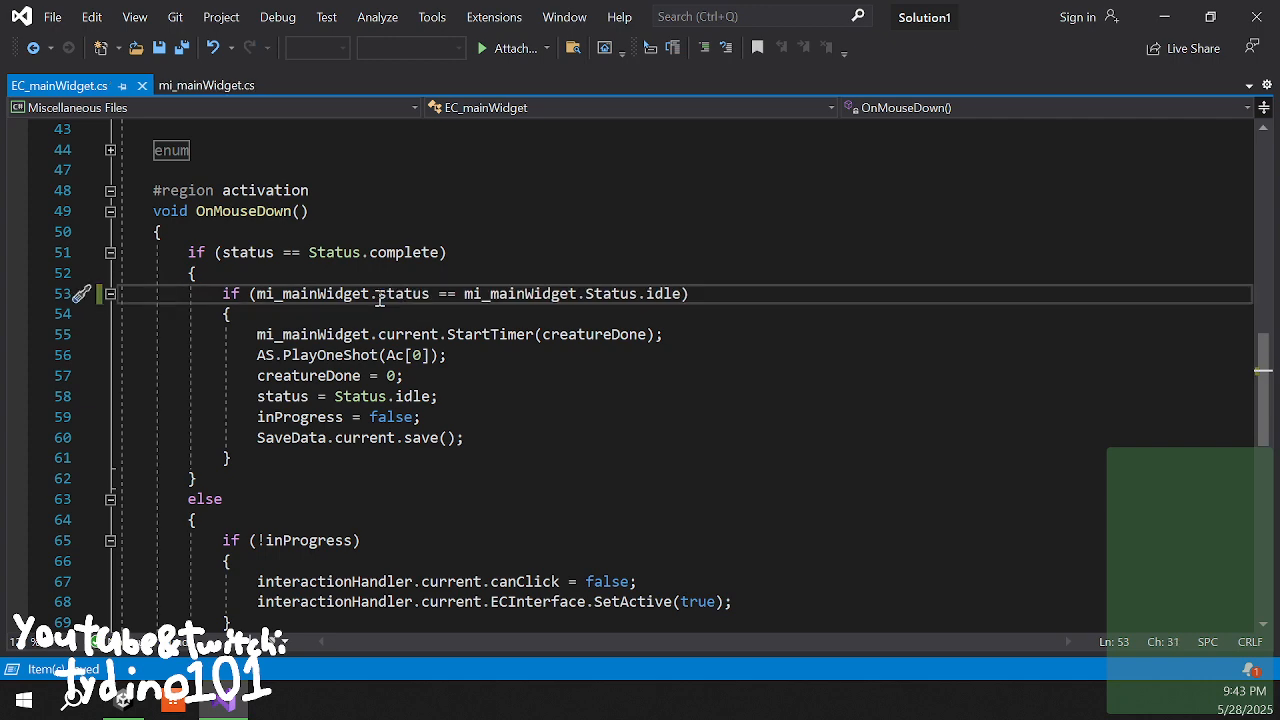
- Check Unity's Console for compile errors and review the status-complete branch of OnMouseDown in EC_mainWidget.cs
key(alt+Tab)
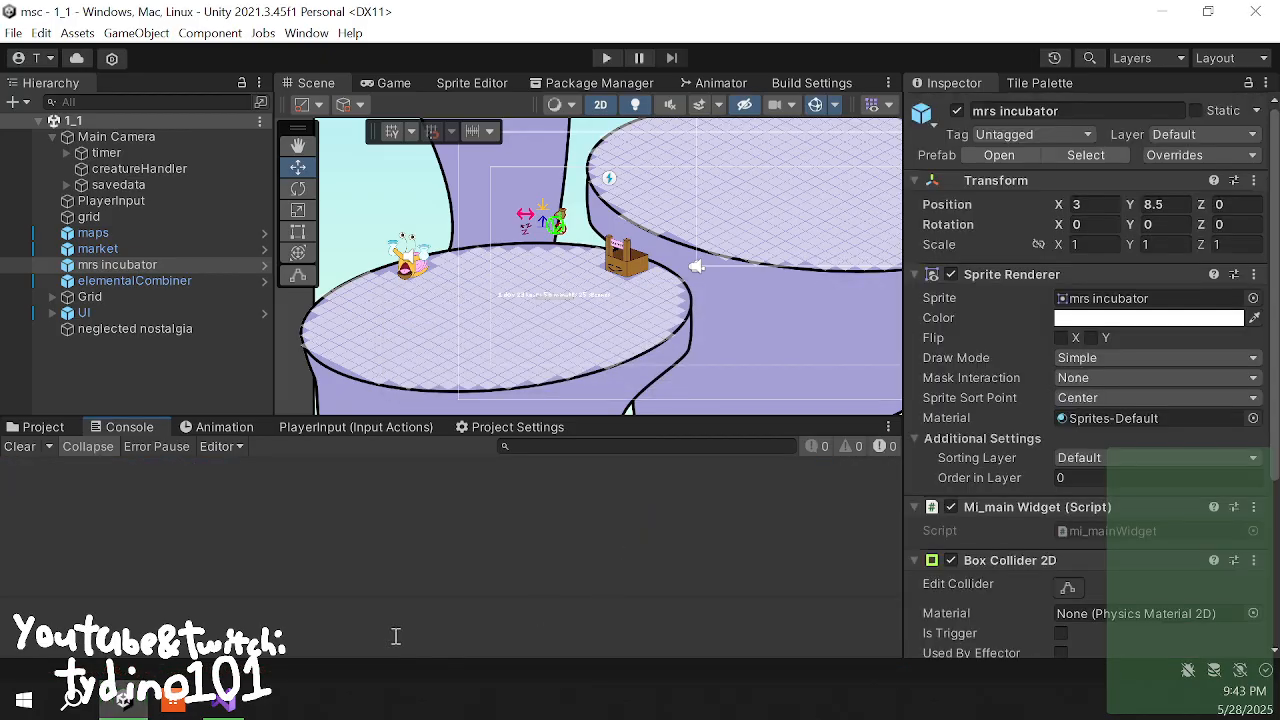
key(alt+Tab)
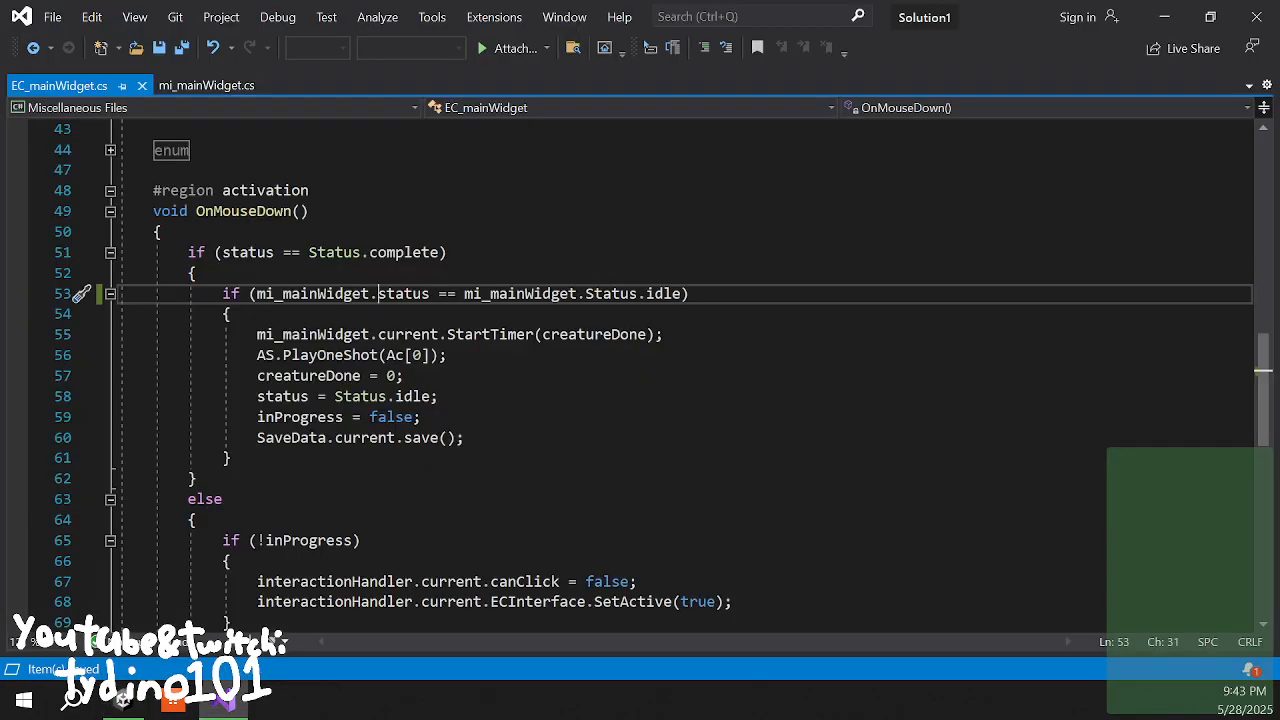
click(491, 443)
click(504, 404)
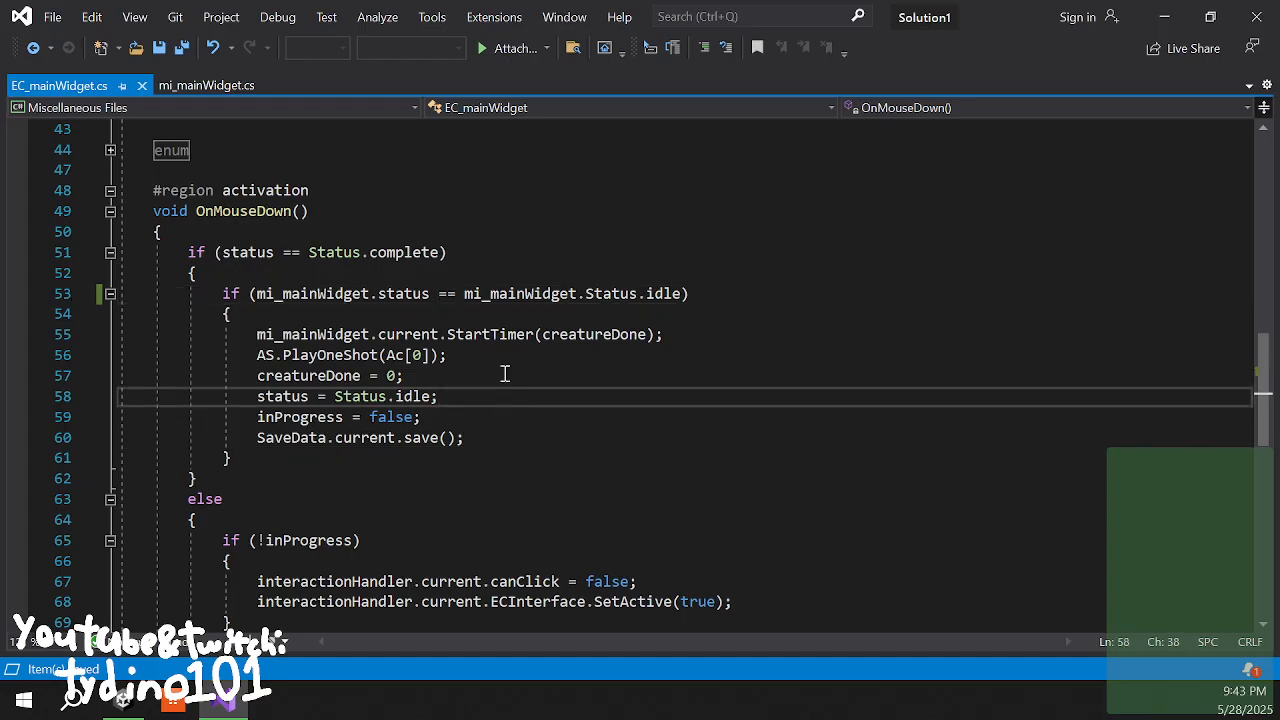
click(503, 373)
click(519, 409)
click(484, 396)
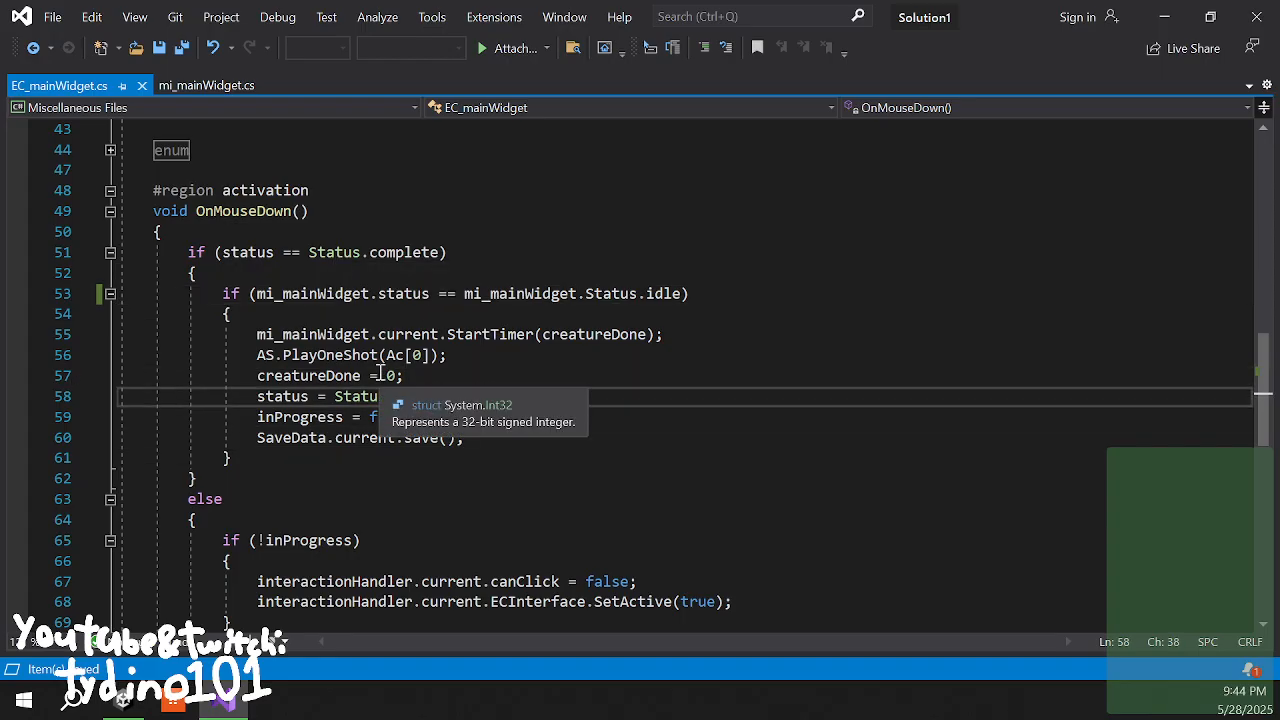
click(450, 338)
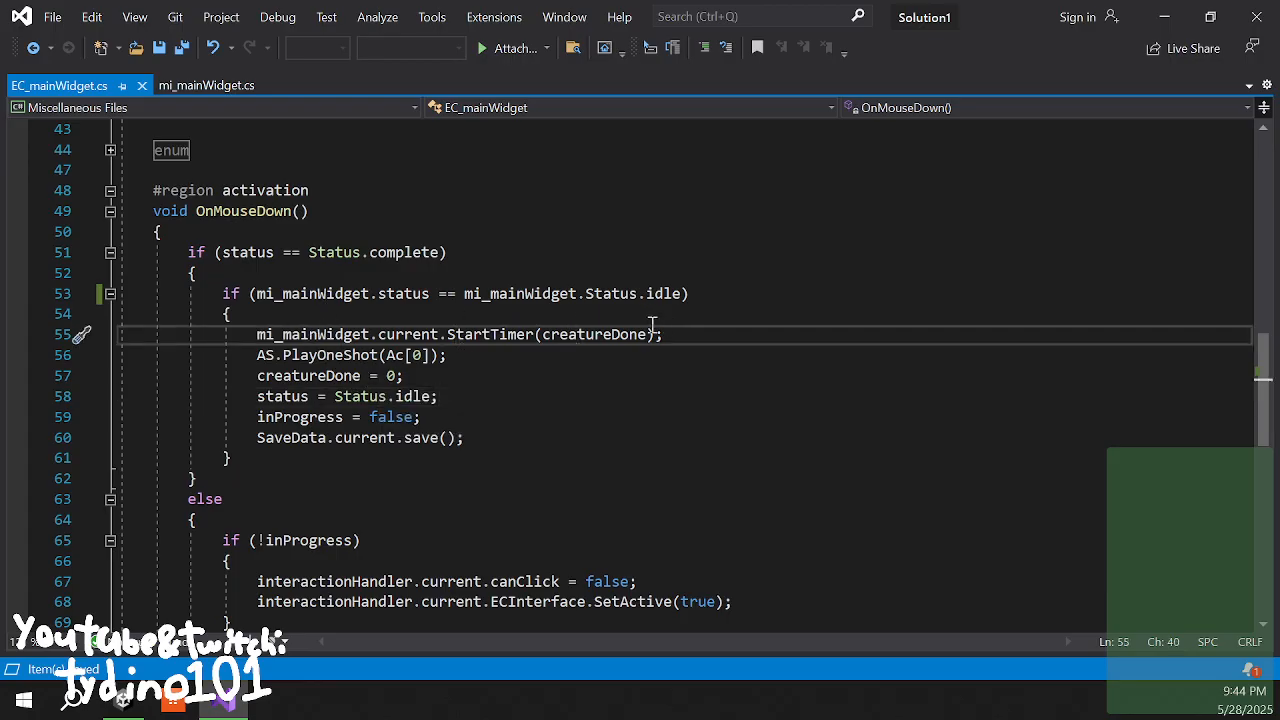
- Expand the elemental combination function region and examine Submit, GoThroughPossibilities and the element conditions in gtpDoubles and gtpTriples
scroll(510, 429, down, 3)
scroll(510, 429, down, 1)
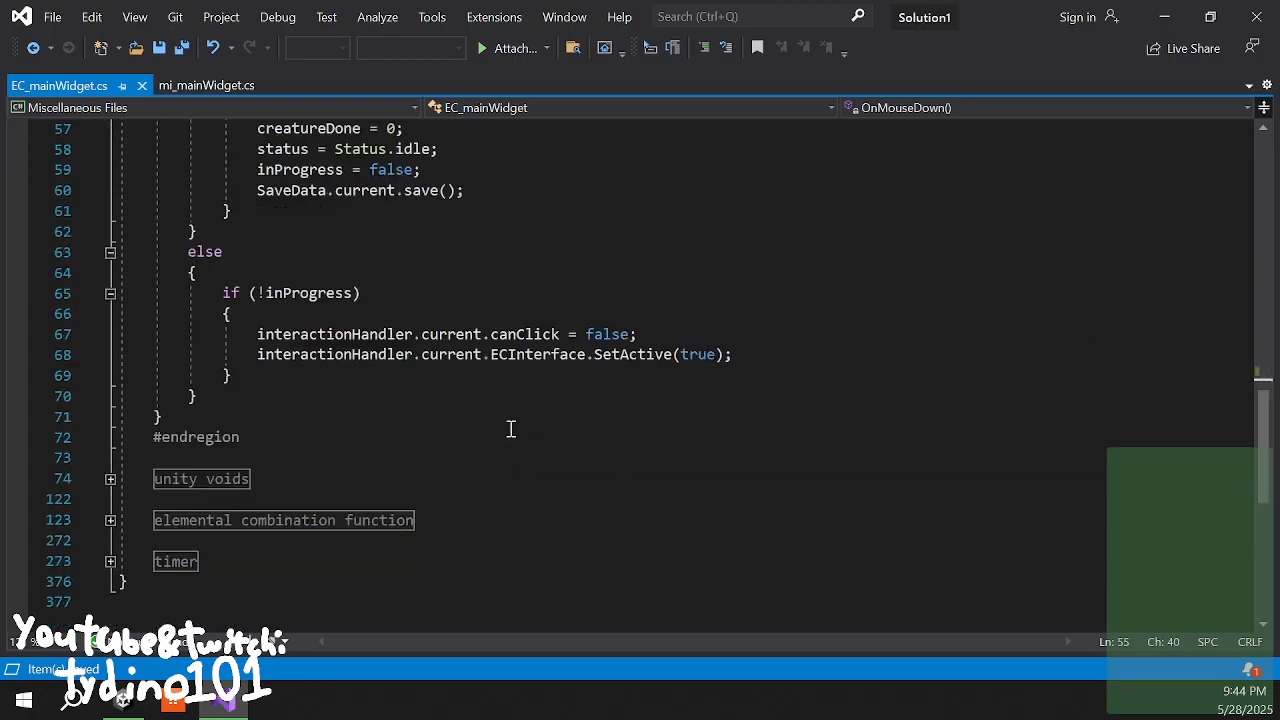
click(110, 520)
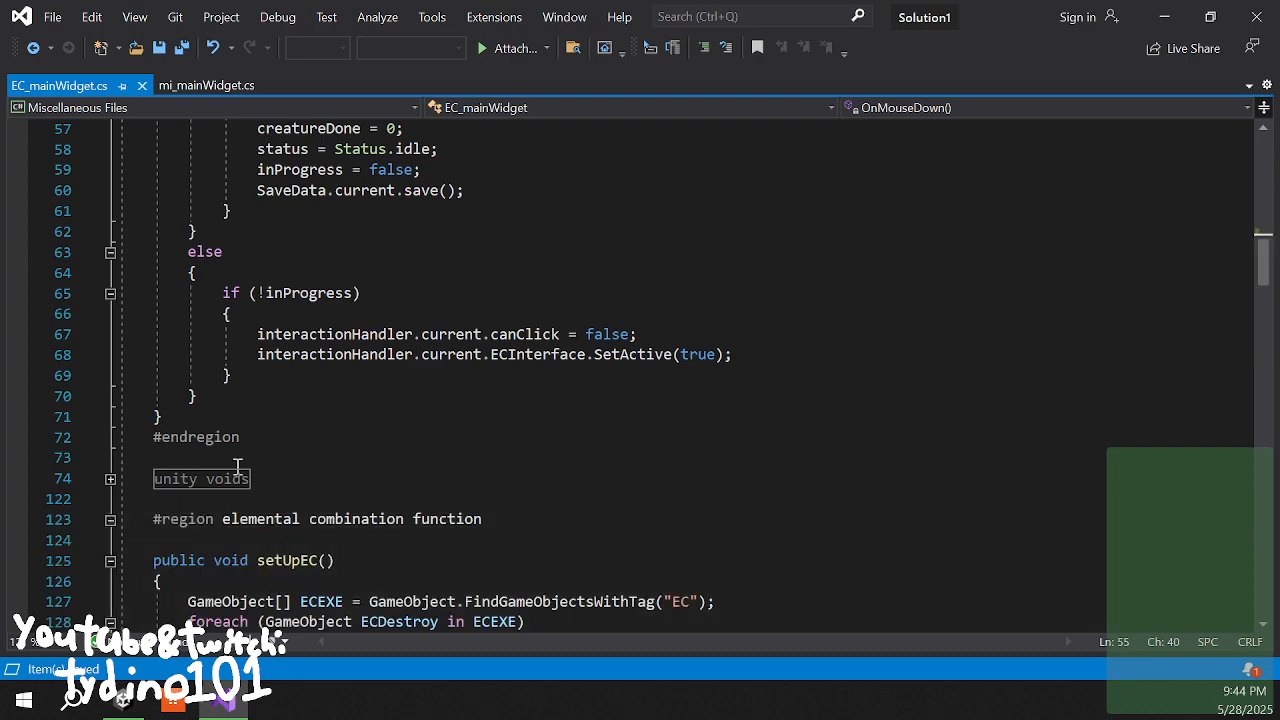
scroll(237, 466, down, 10)
scroll(237, 466, down, 12)
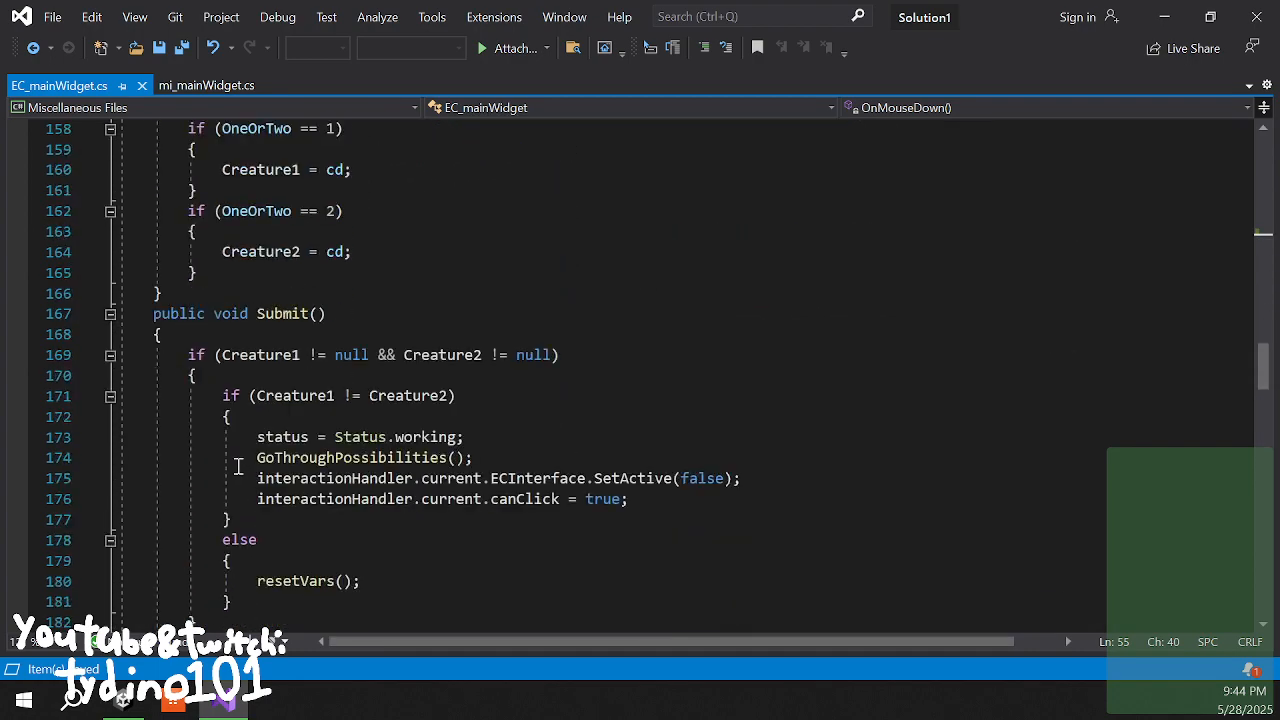
scroll(237, 466, down, 8)
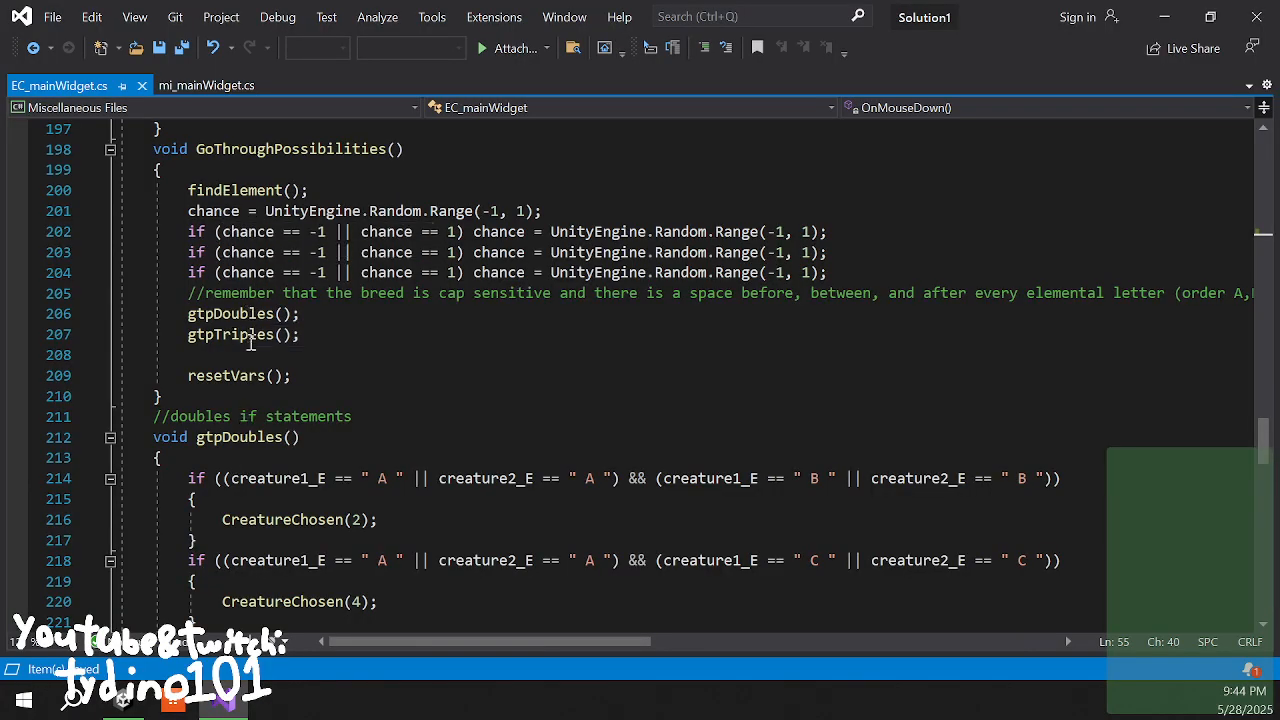
scroll(250, 341, down, 2)
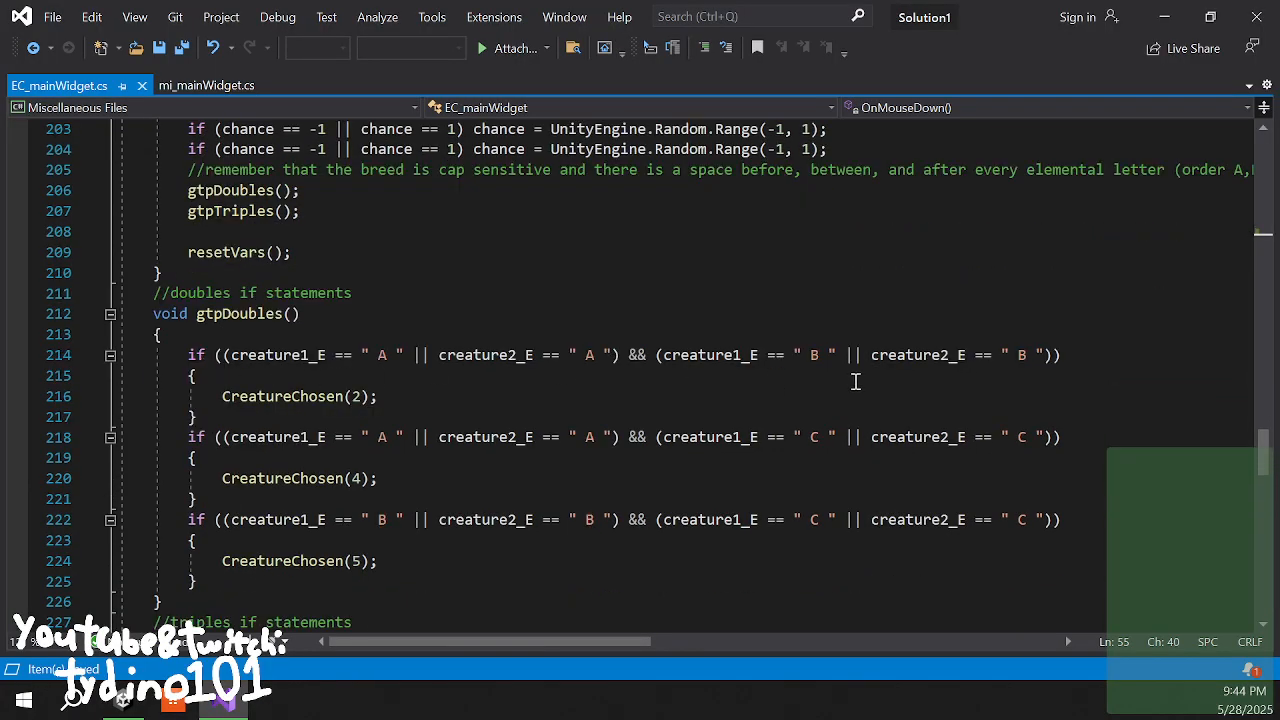
scroll(311, 418, down, 4)
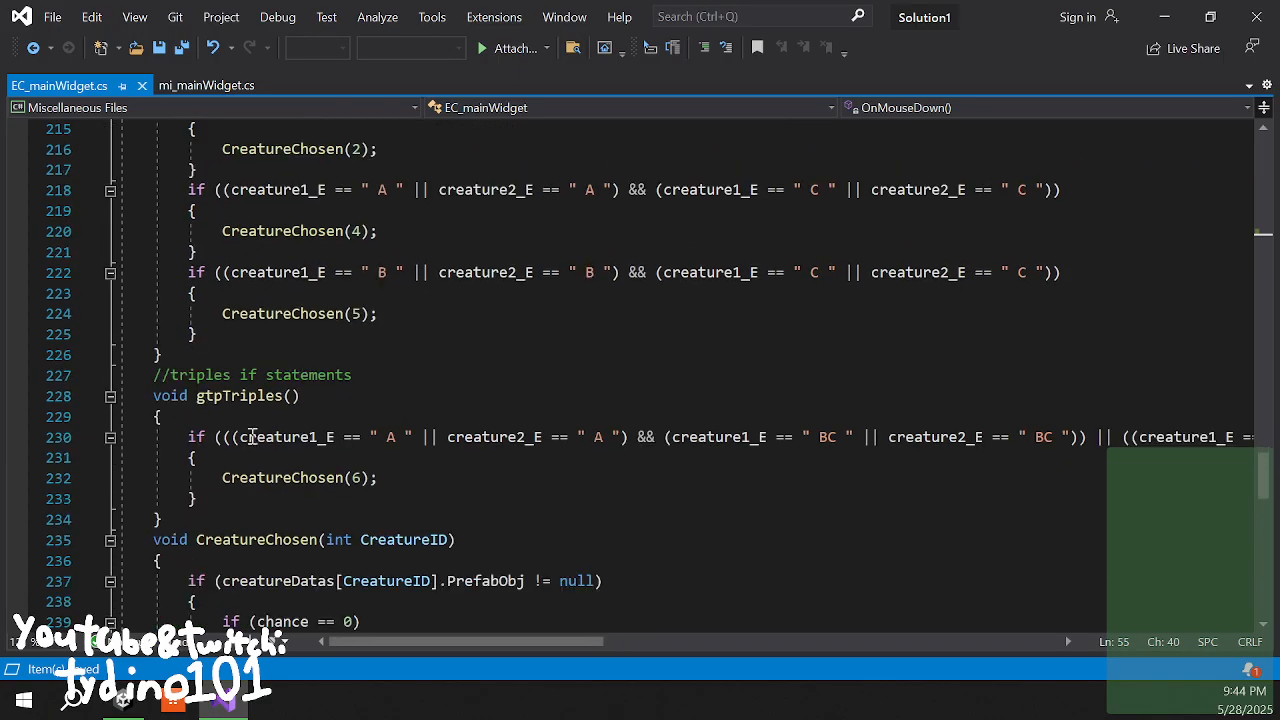
scroll(177, 357, up, 1)
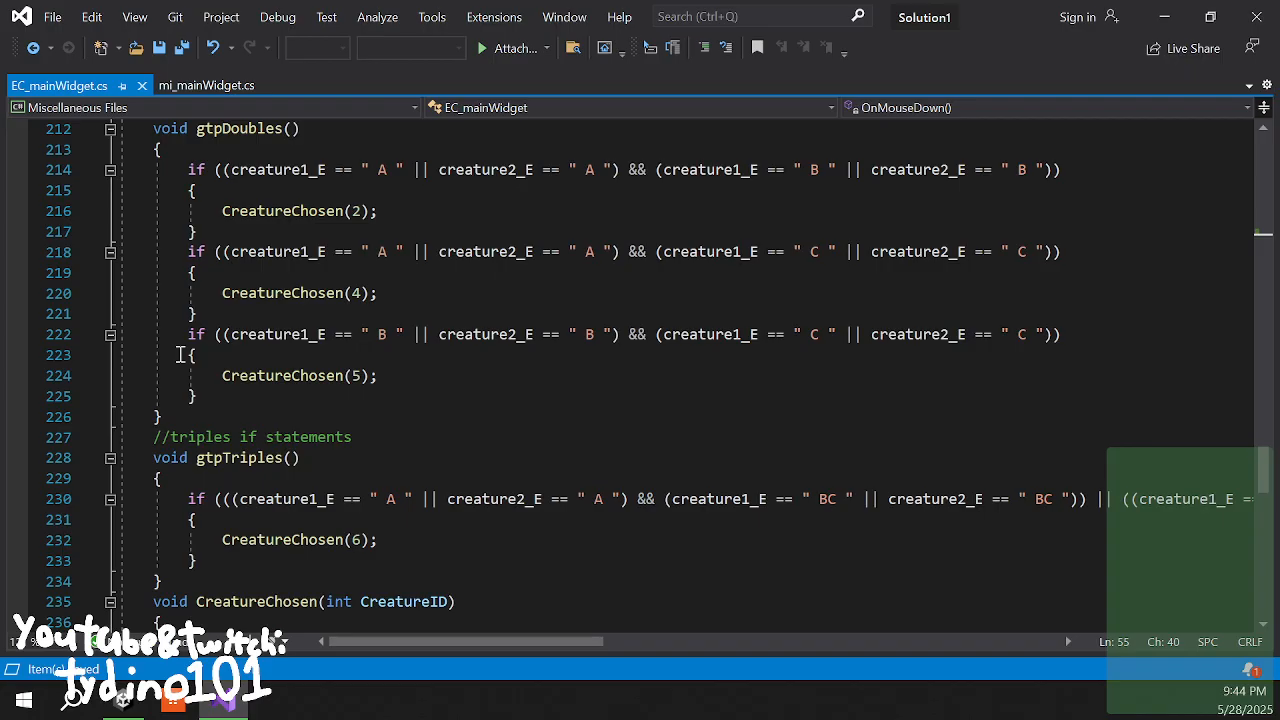
scroll(177, 355, down, 4)
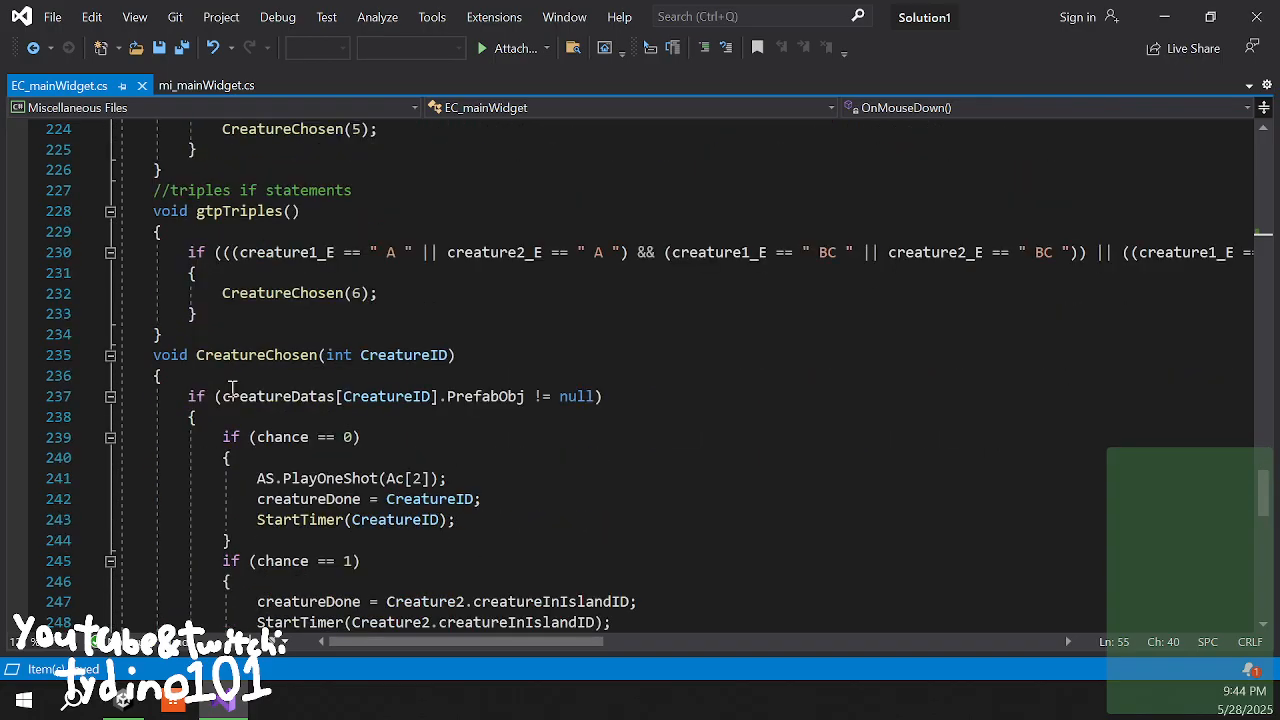
scroll(233, 388, up, 4)
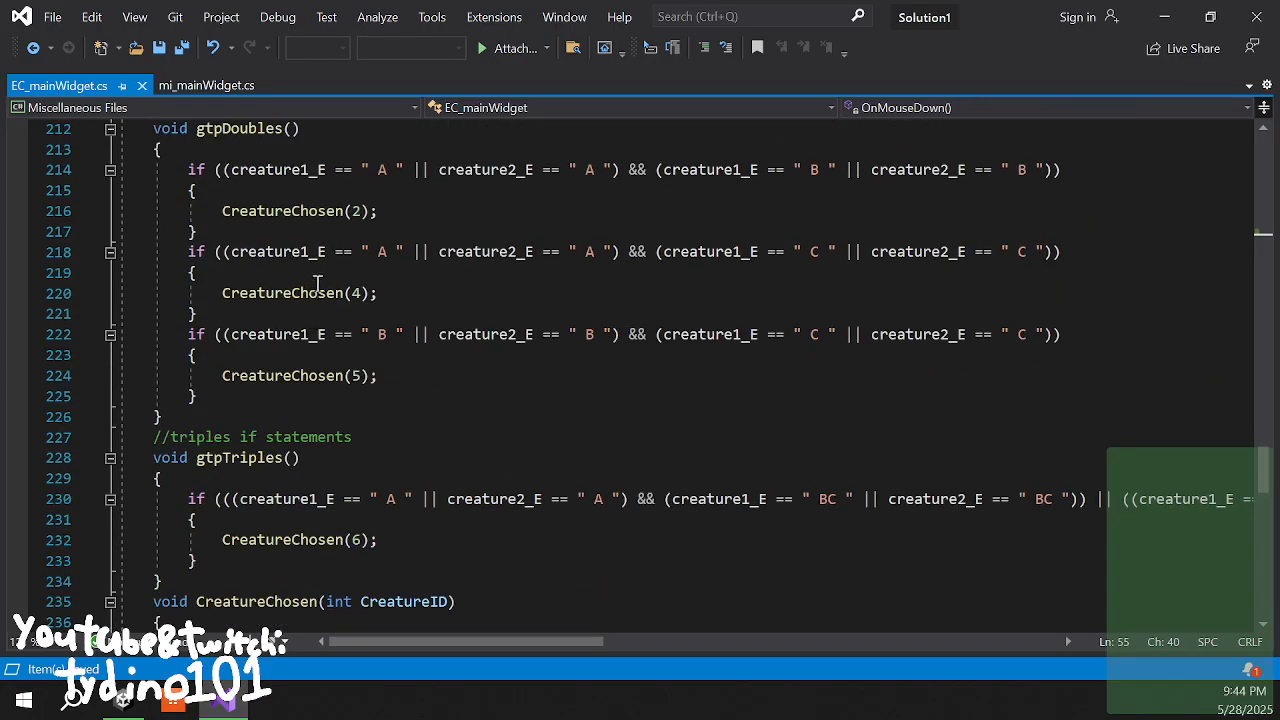
scroll(317, 284, up, 2)
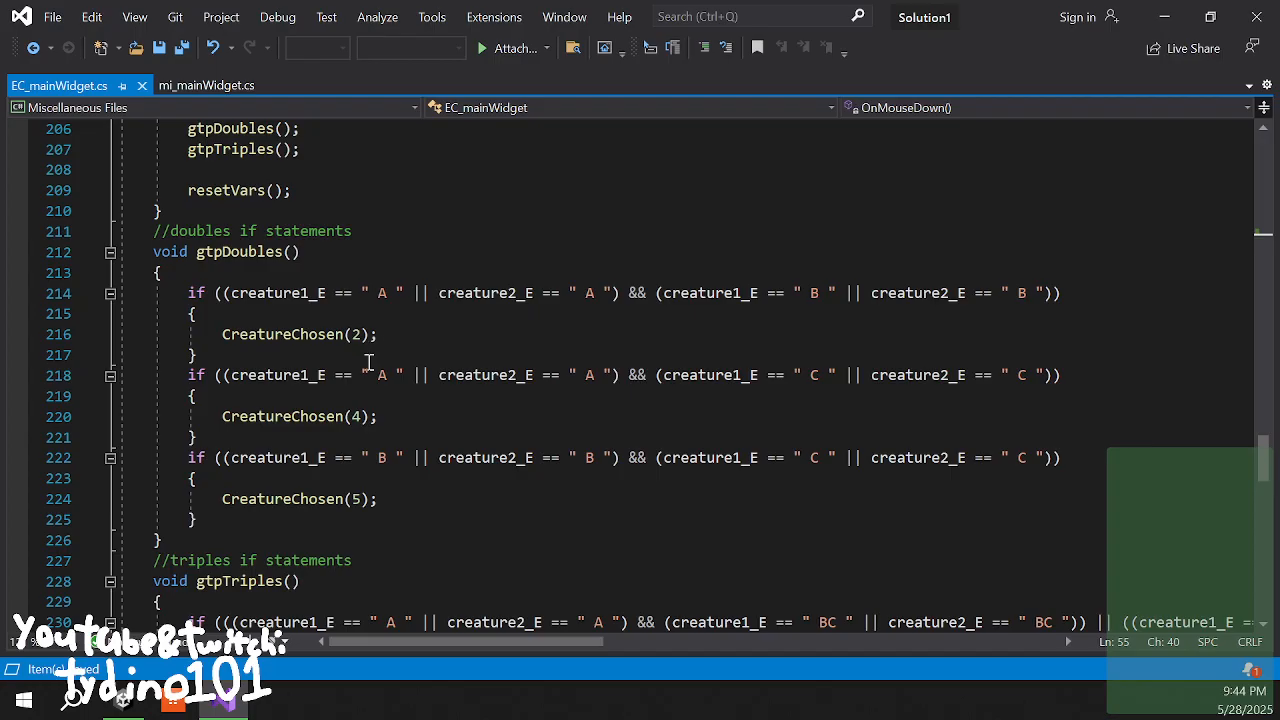
scroll(369, 362, down, 3)
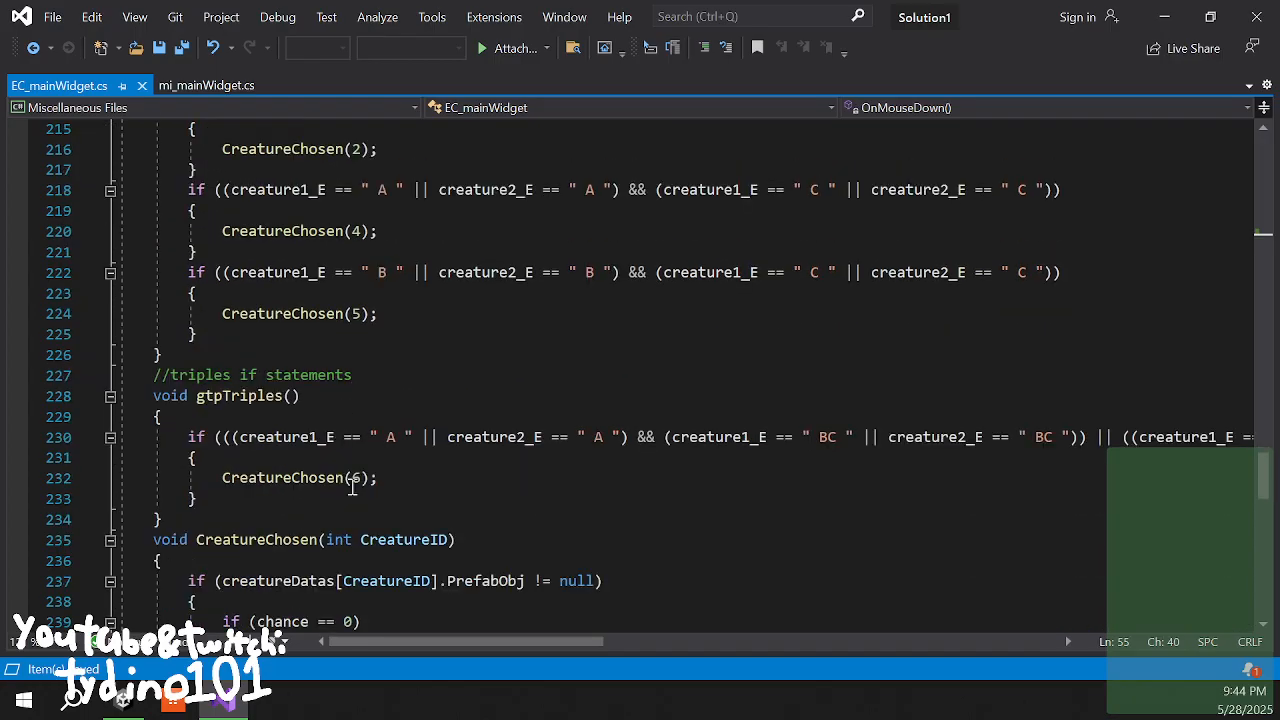
- Examine the CreatureChosen function, including its CreatureID parameter and the branches for chance values 0, 1 and -1
click(352, 484)
scroll(430, 465, down, 3)
click(292, 297)
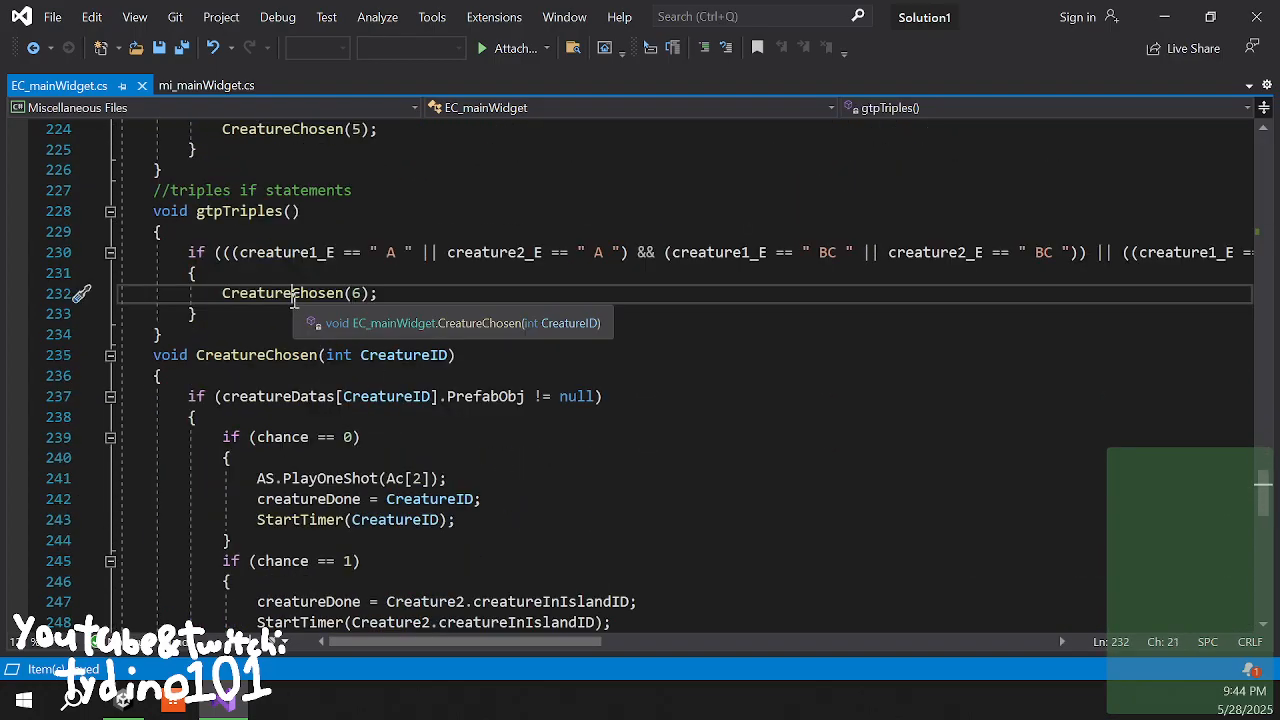
scroll(471, 455, down, 2)
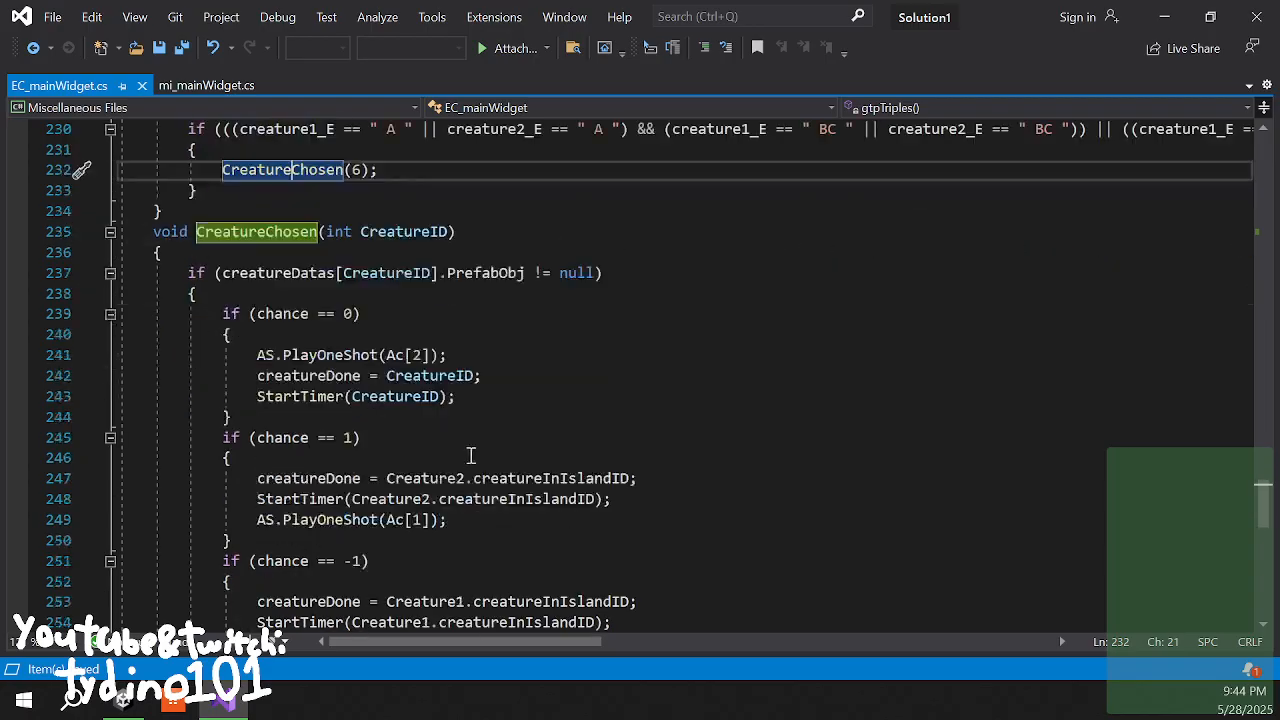
scroll(326, 428, down, 3)
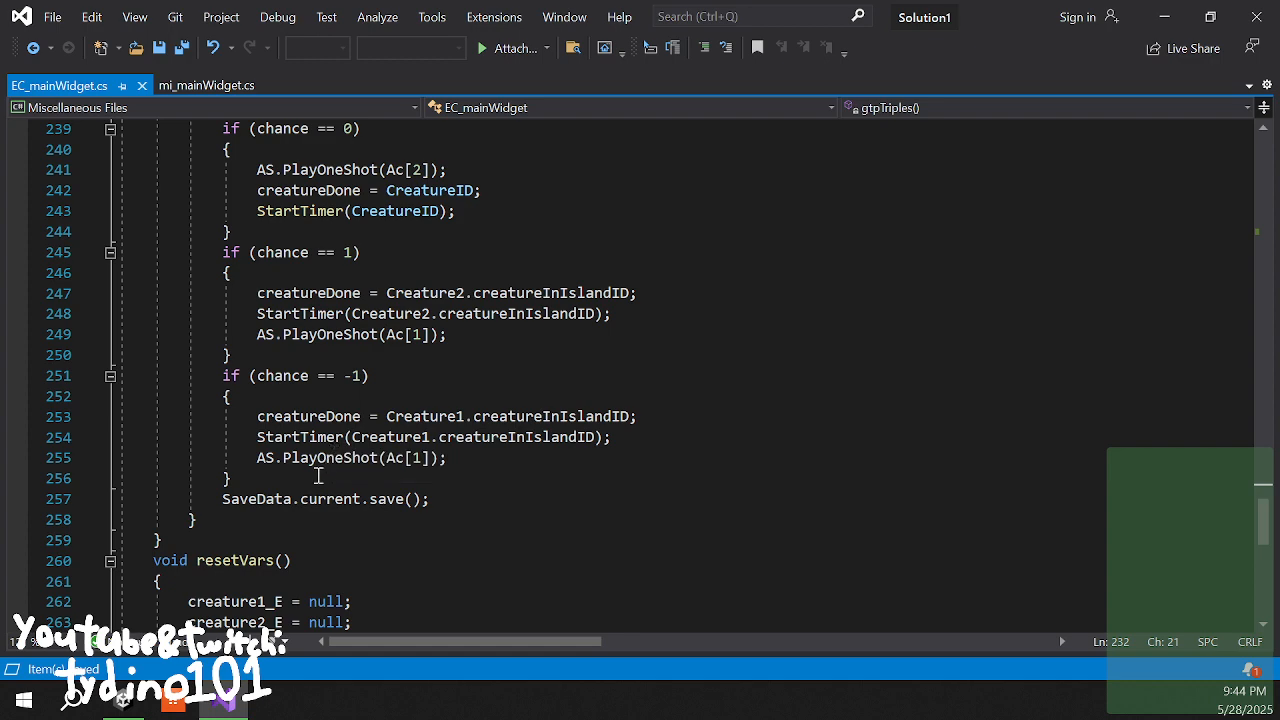
scroll(318, 475, up, 3)
scroll(365, 400, down, 1)
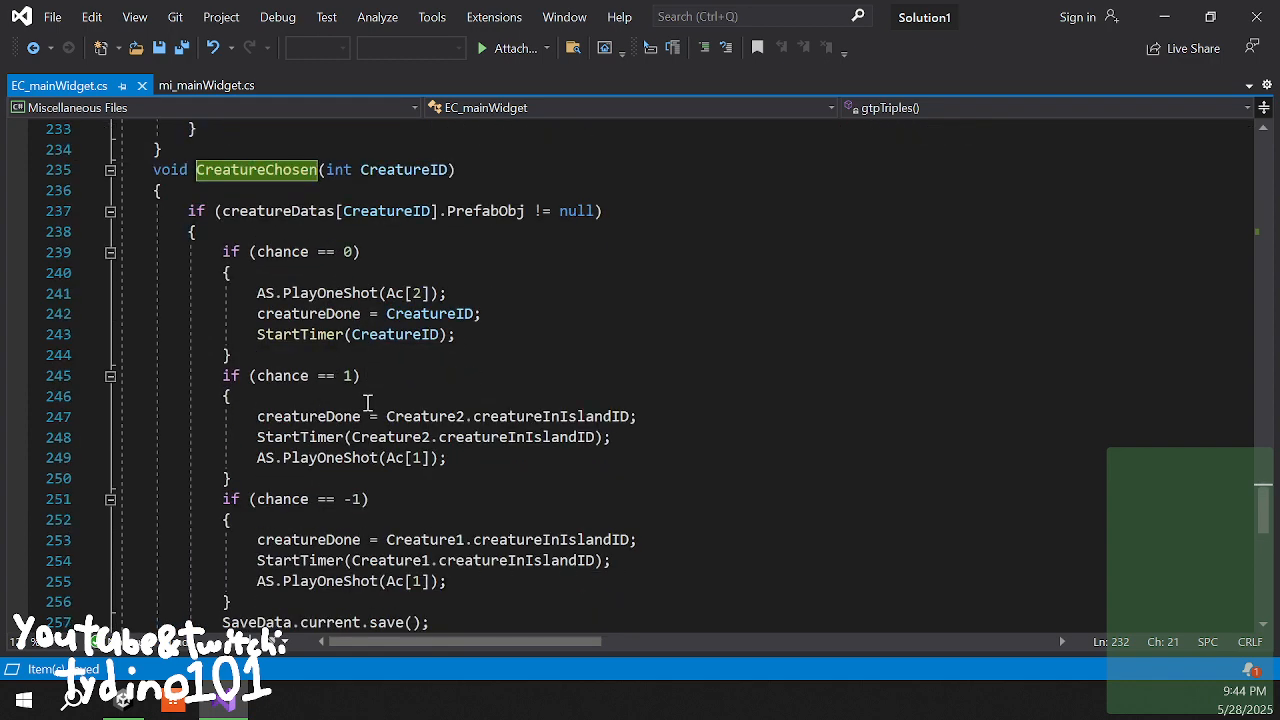
scroll(368, 403, up, 3)
click(420, 355)
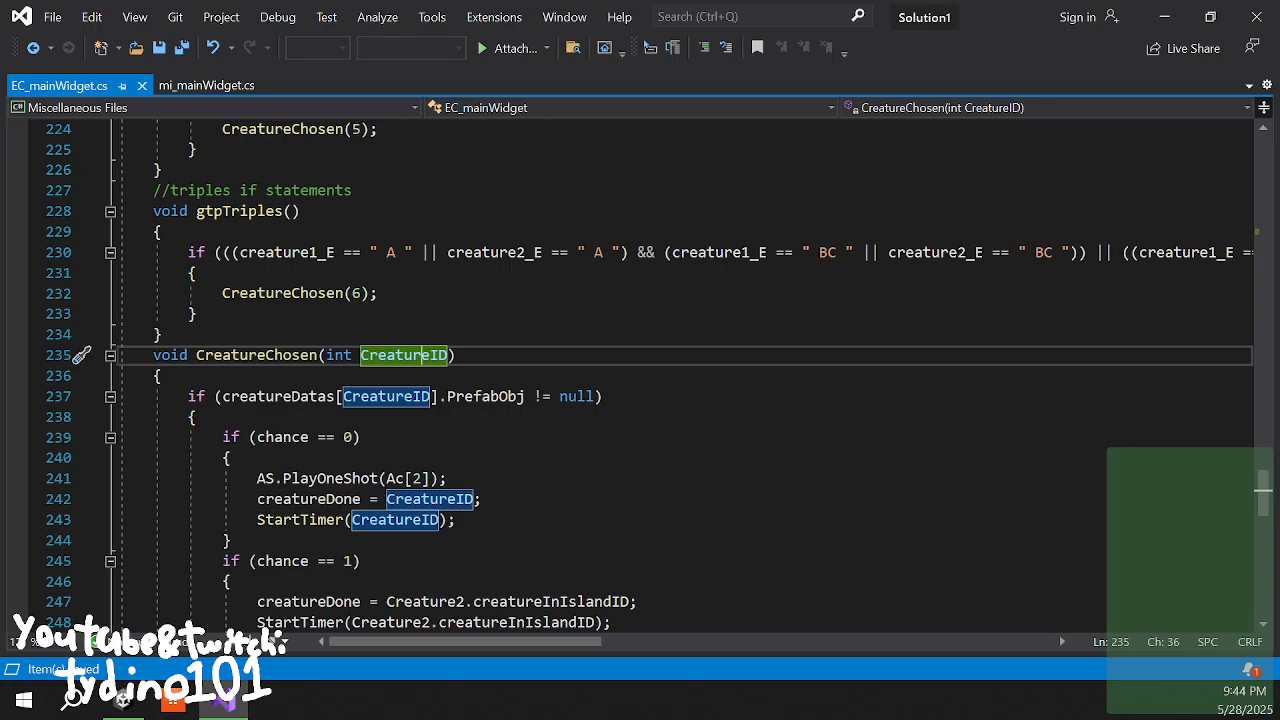
- Switch to Unity, start the game in Play mode and clear the Console
key(alt+Tab)
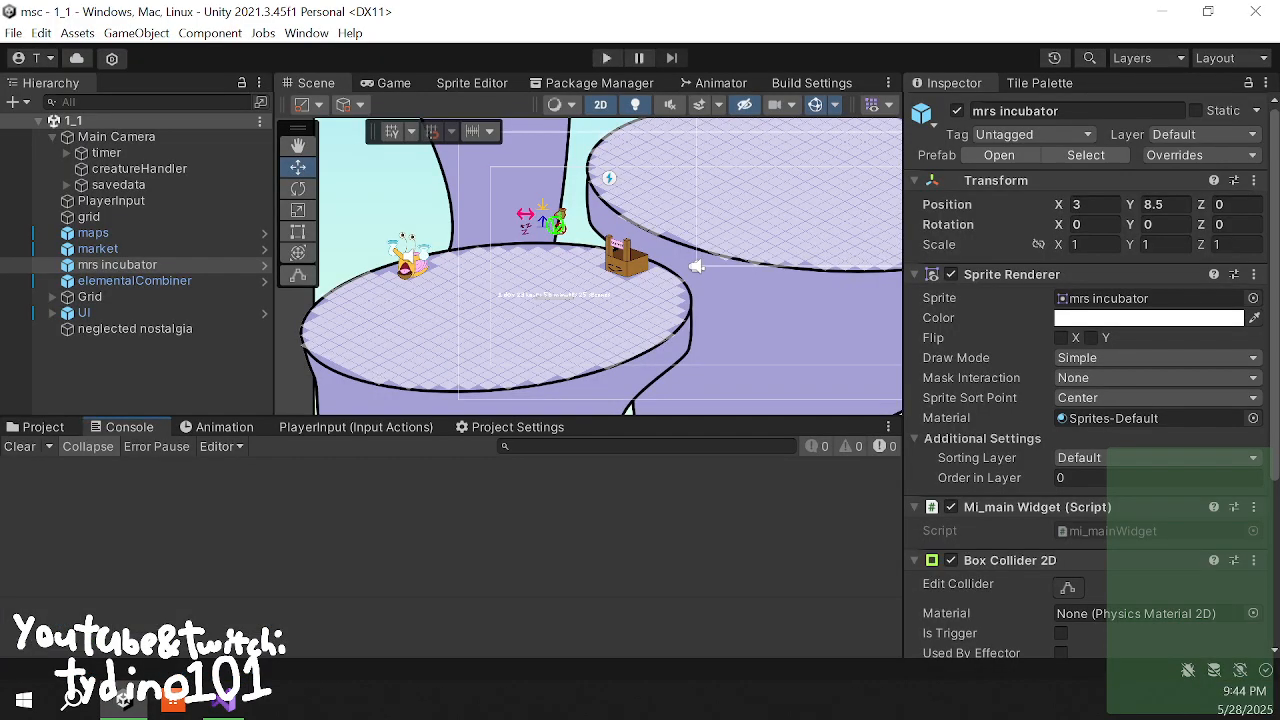
click(606, 58)
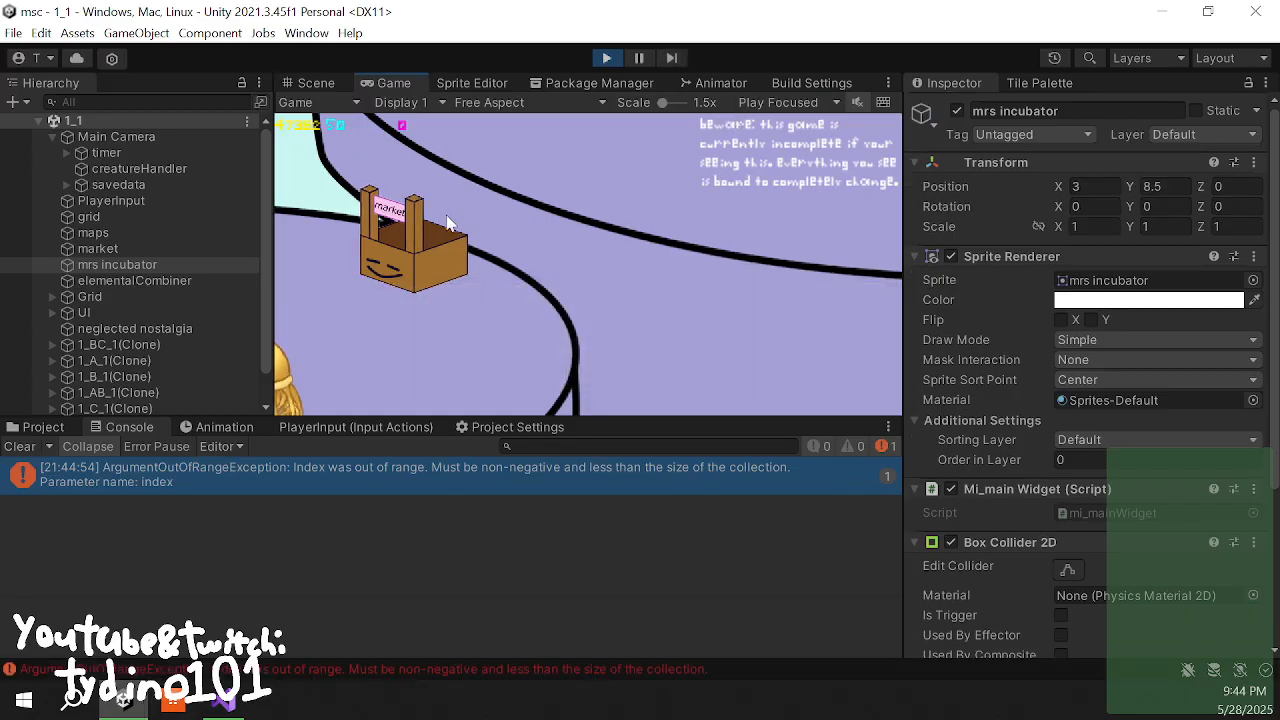
click(24, 449)
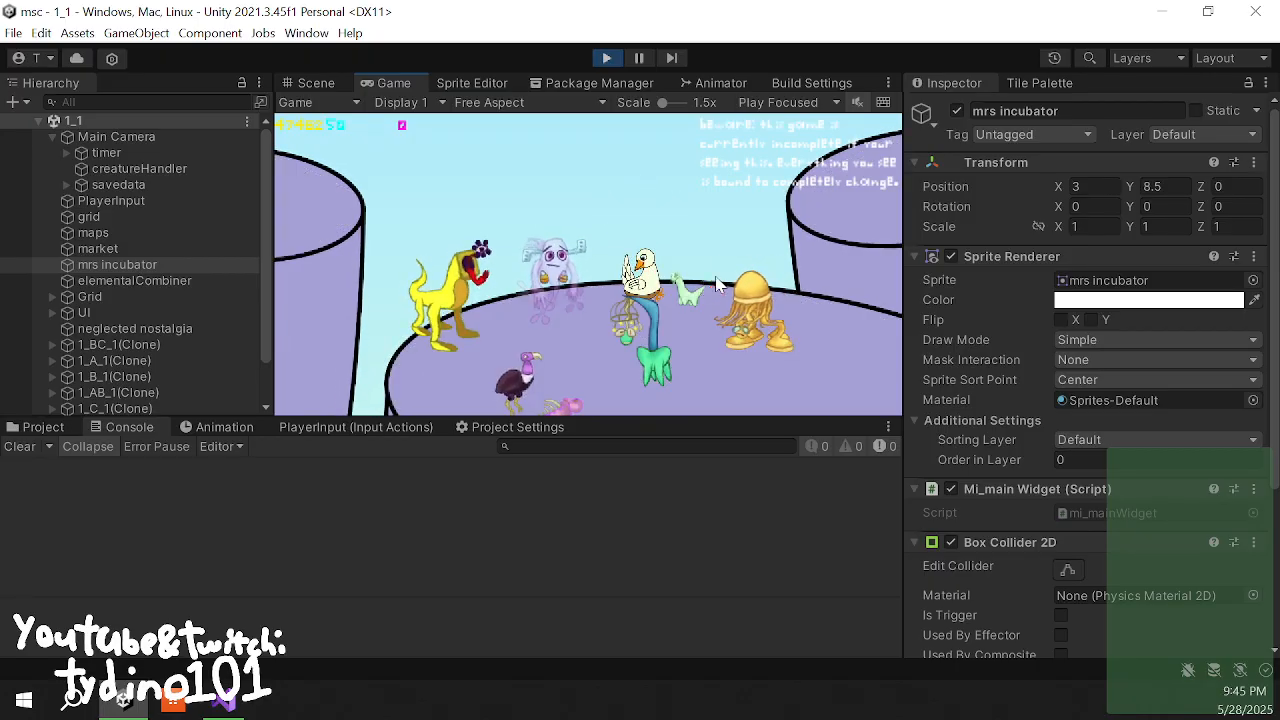
- Open the elemental combiner in the running game, choose a different second creature and submit the pair
drag(595, 338, 755, 149)
drag(453, 275, 585, 242)
click(369, 285)
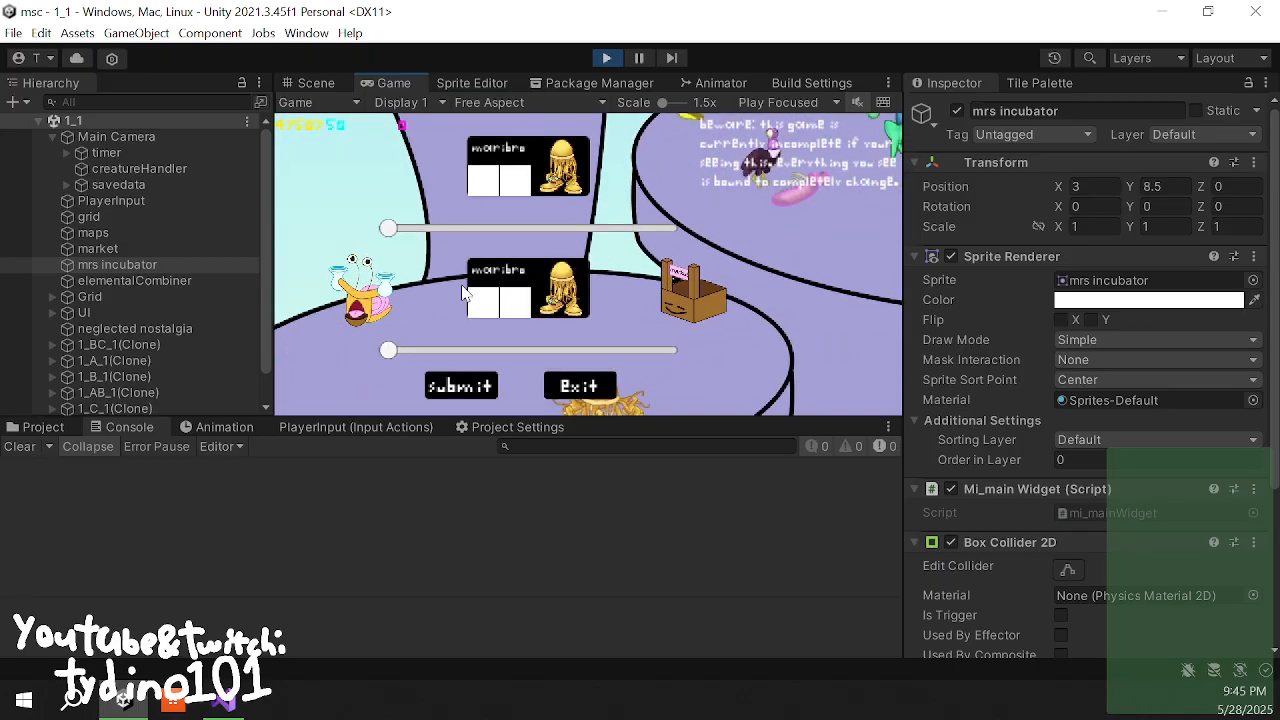
drag(386, 346, 450, 352)
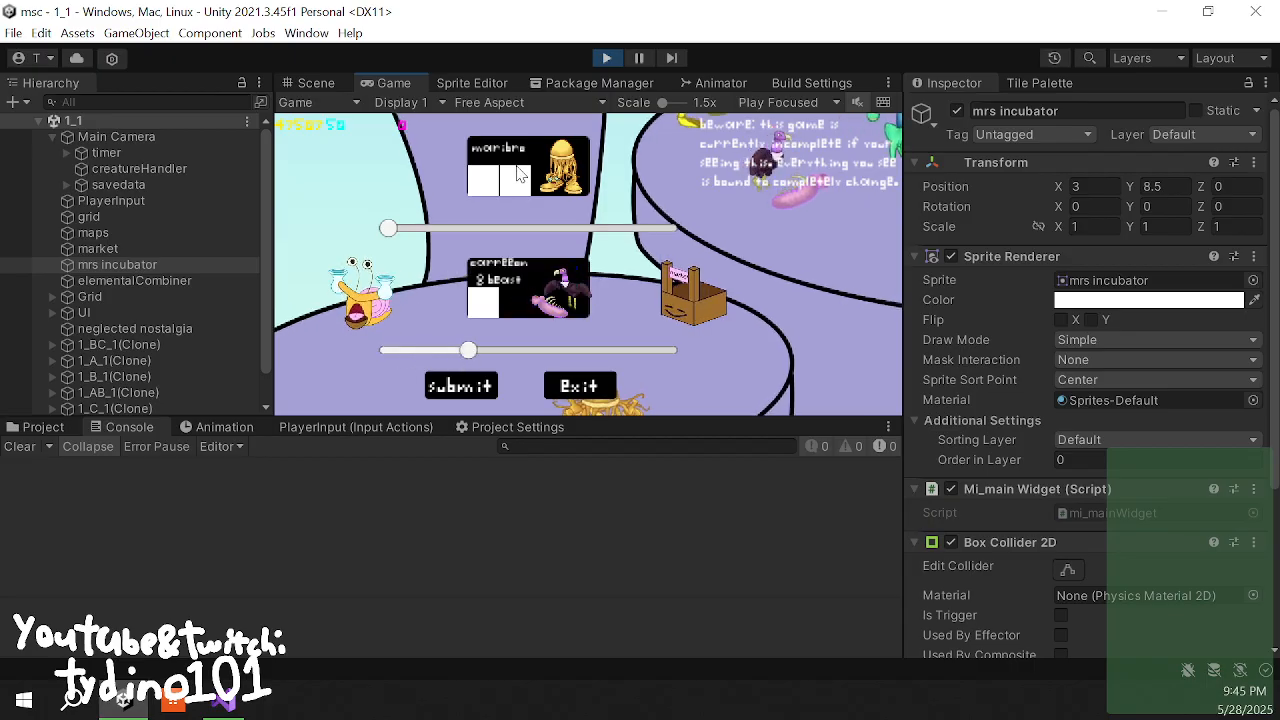
click(458, 387)
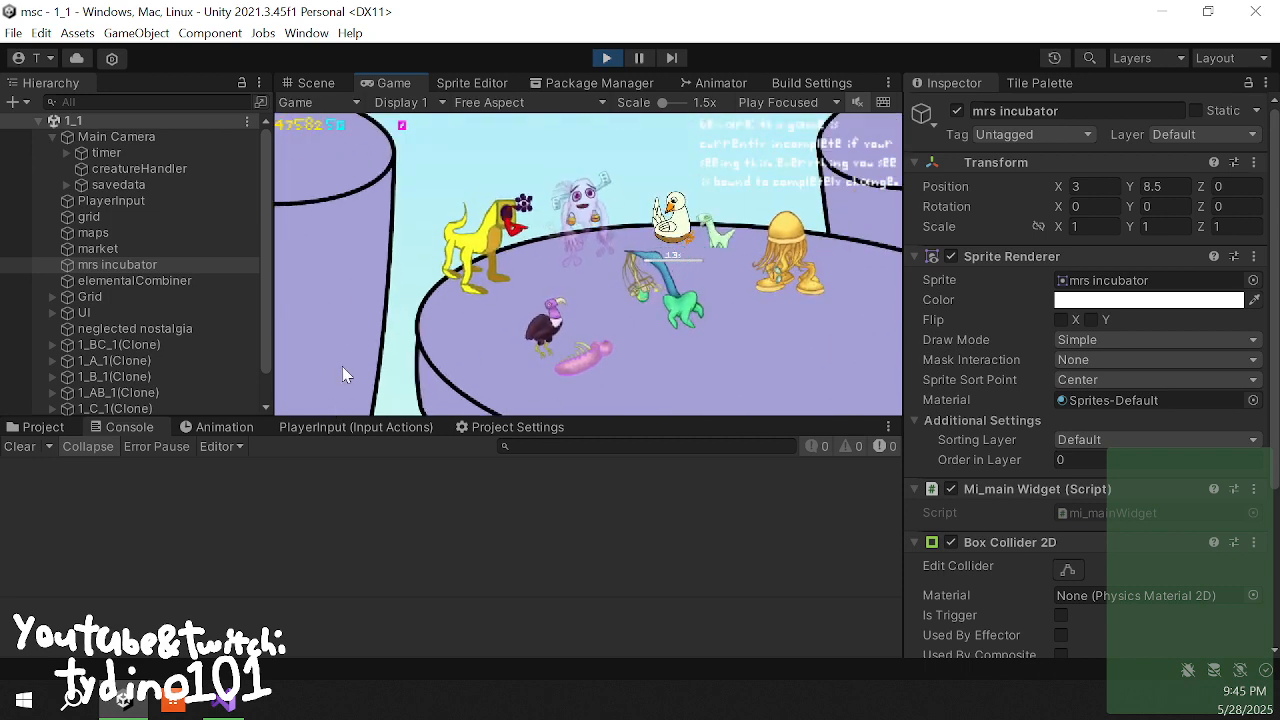
- Look over the island and the creature clones in the Hierarchy, and stop Play mode
drag(345, 362, 527, 303)
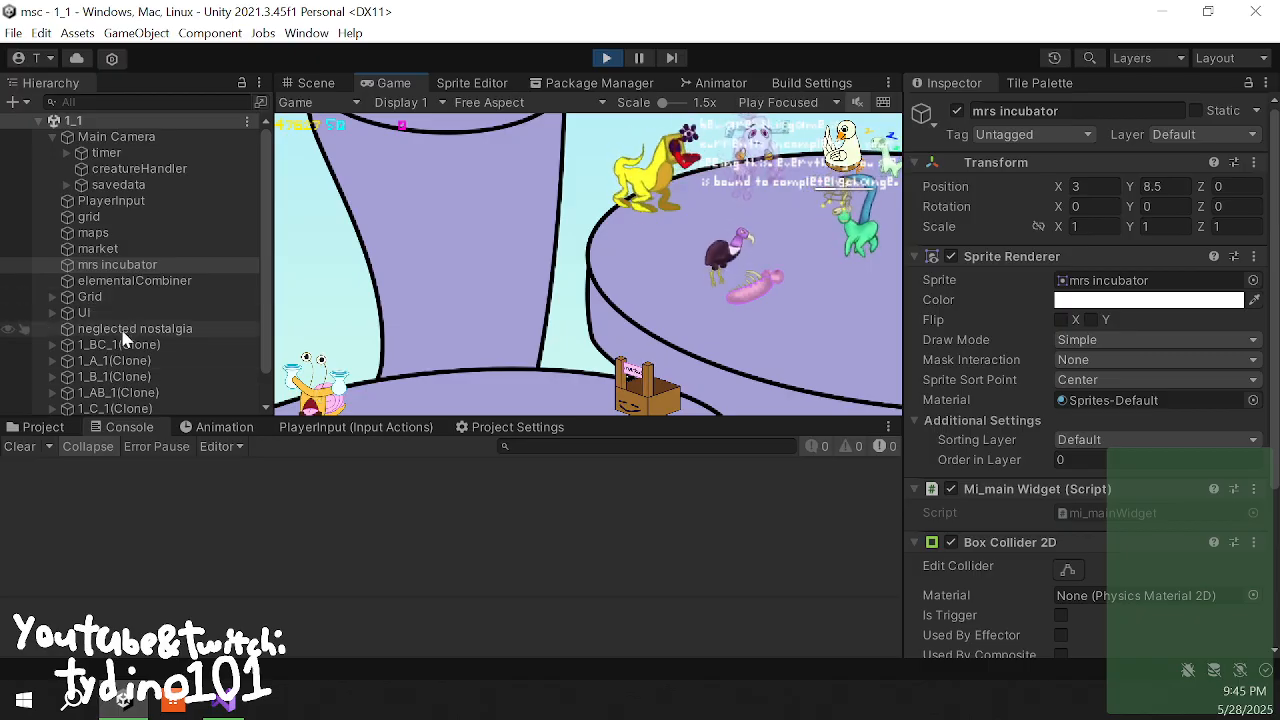
scroll(124, 340, down, 2)
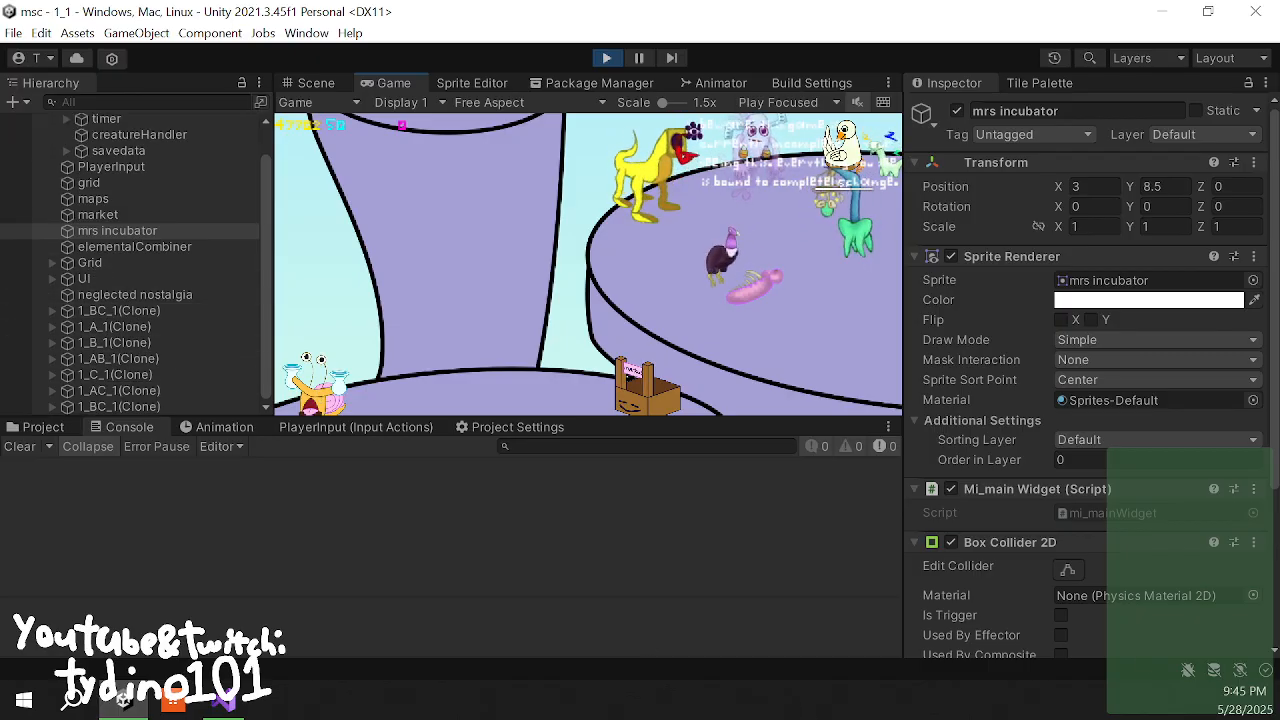
key(ctrl+p)
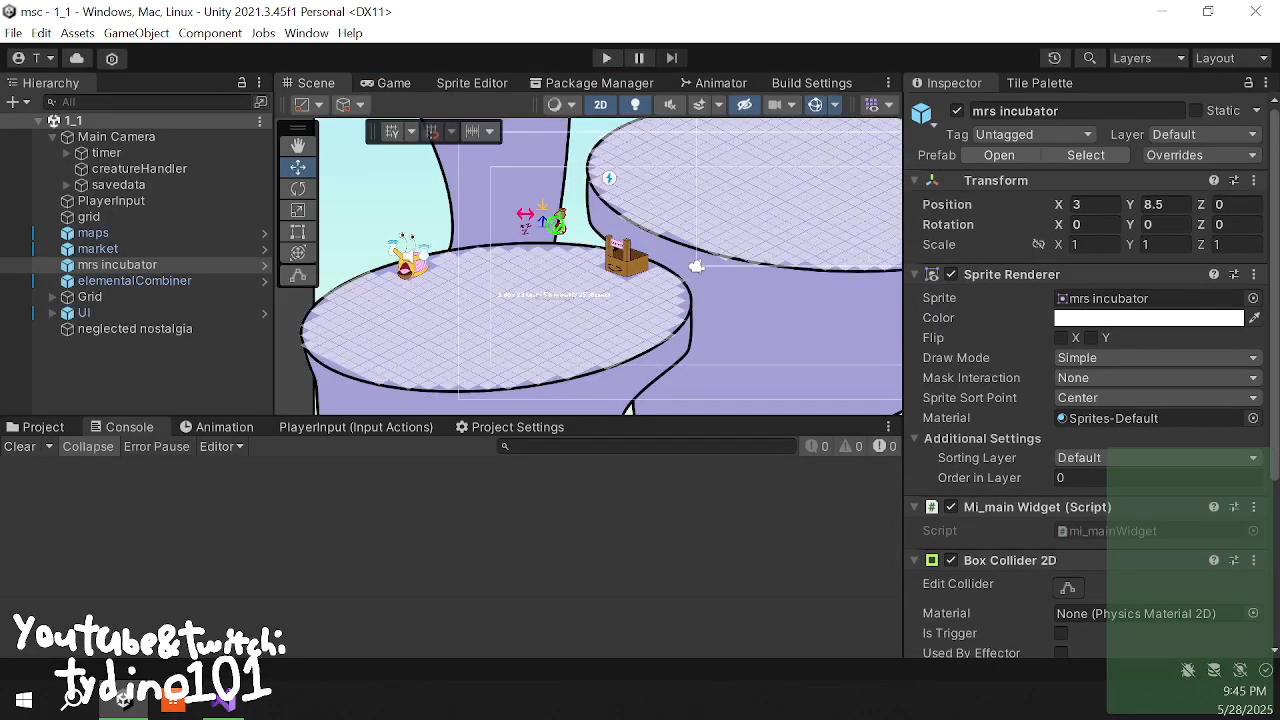
- Return to EC_mainWidget.cs in Visual Studio and review the CreatureChosen calls in gtpTriples and gtpDoubles
key(alt+Tab)
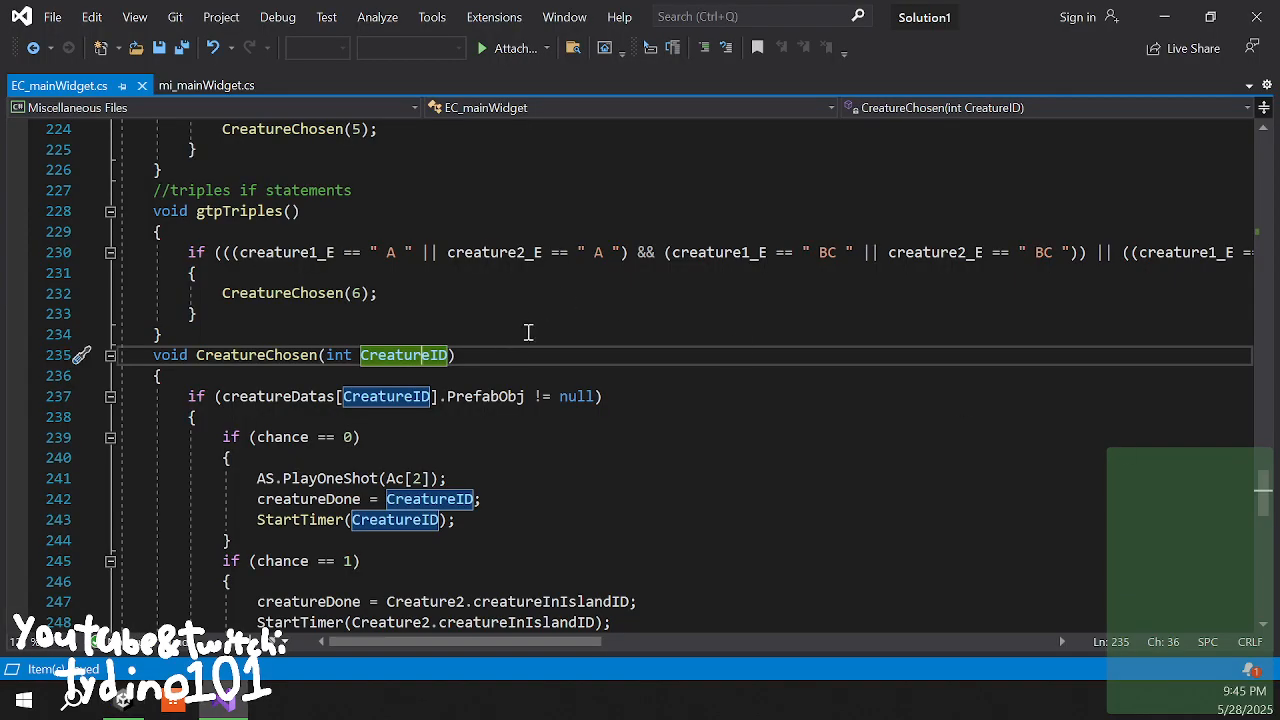
click(519, 350)
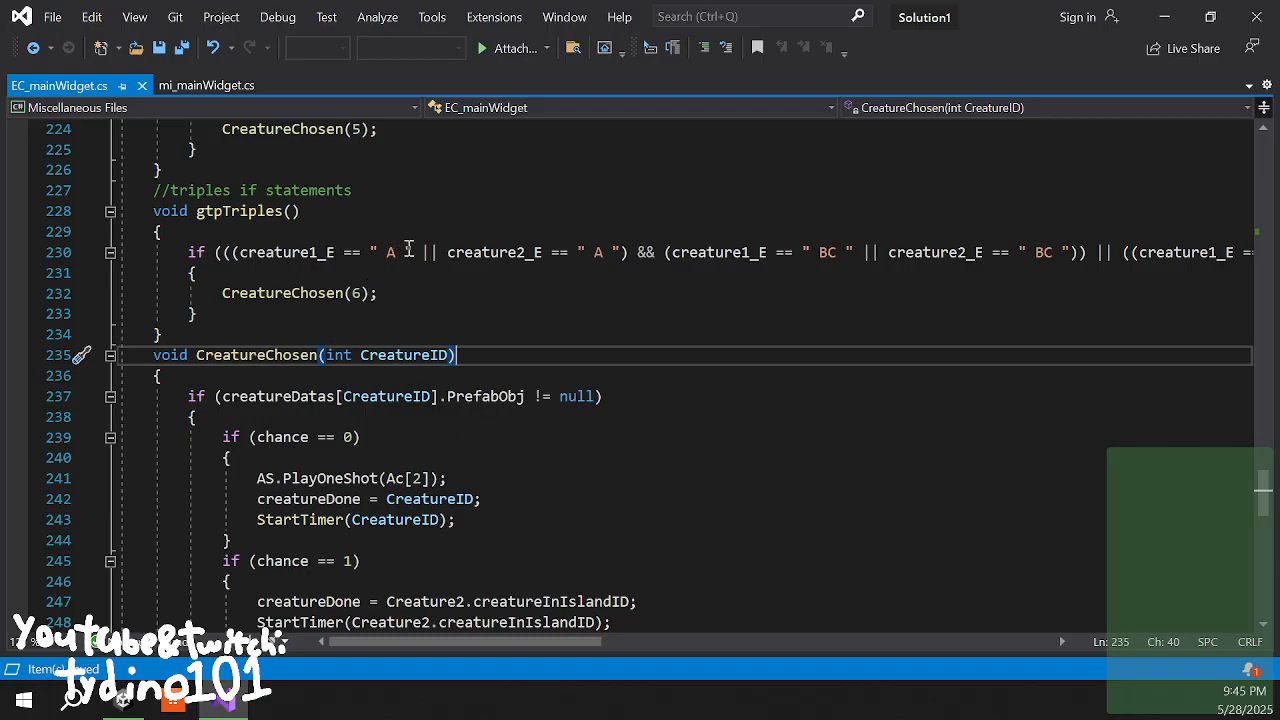
drag(400, 642, 289, 556)
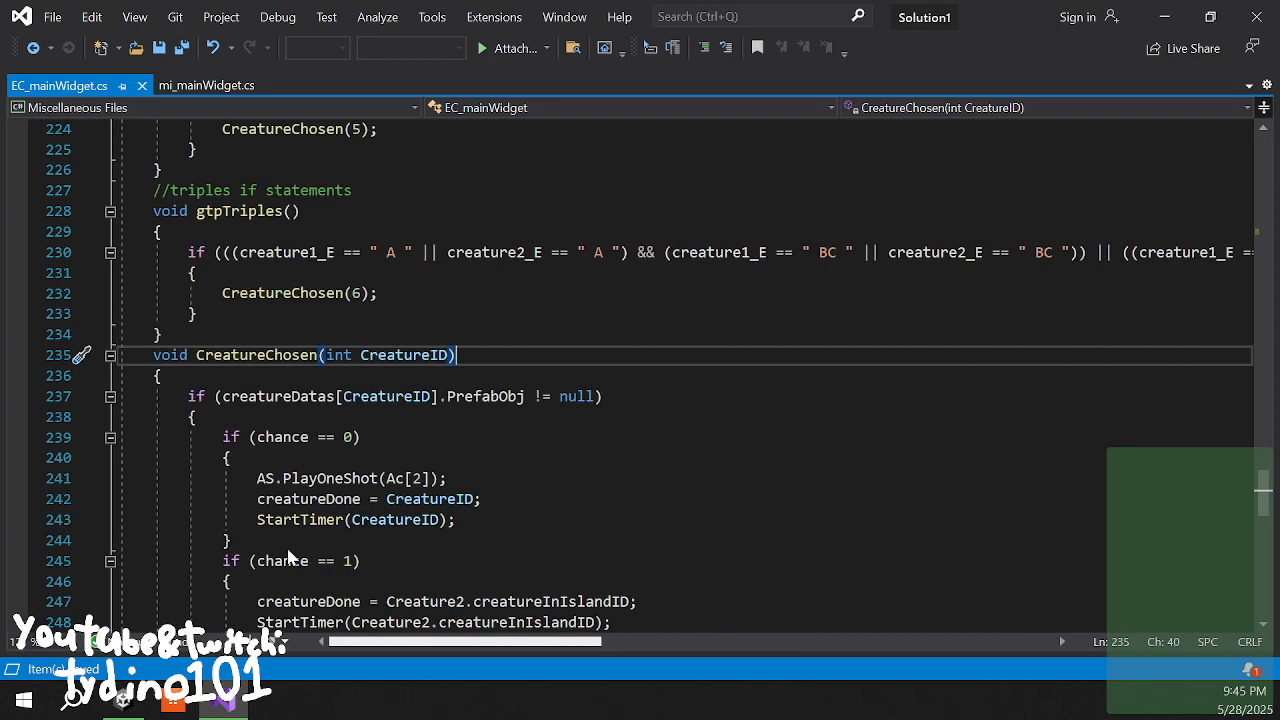
click(300, 292)
scroll(300, 294, up, 5)
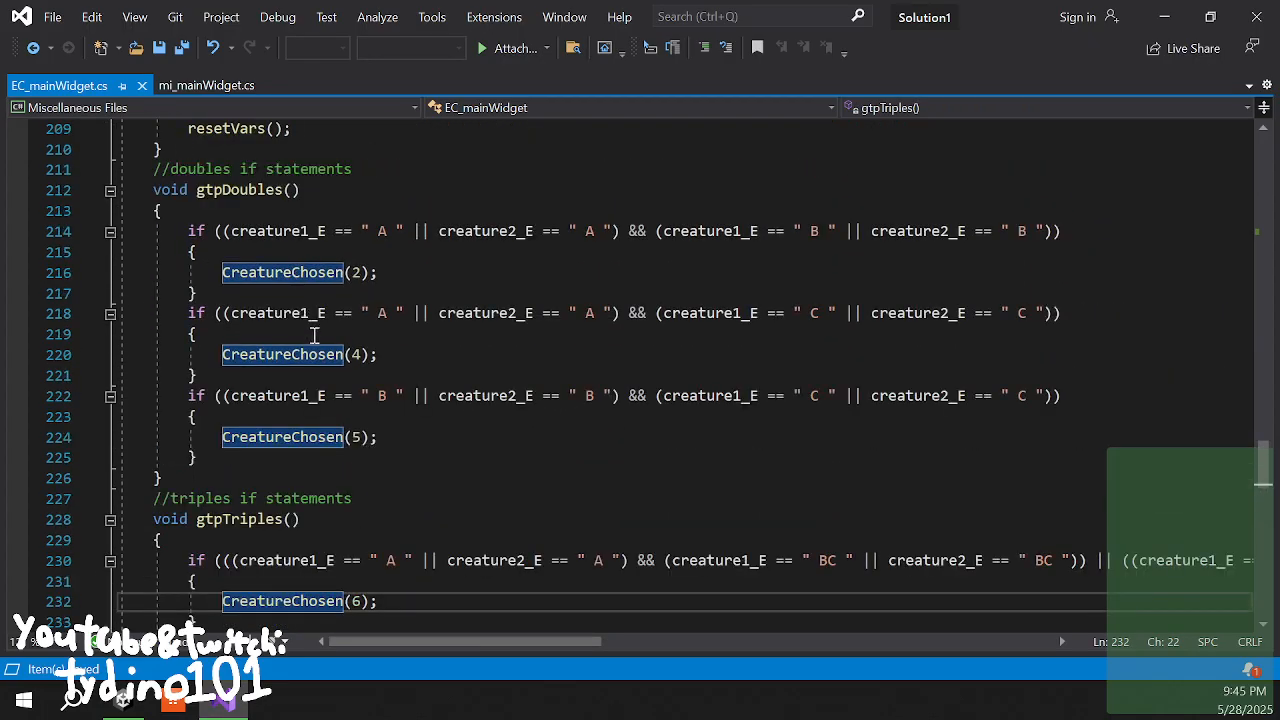
scroll(351, 371, up, 1)
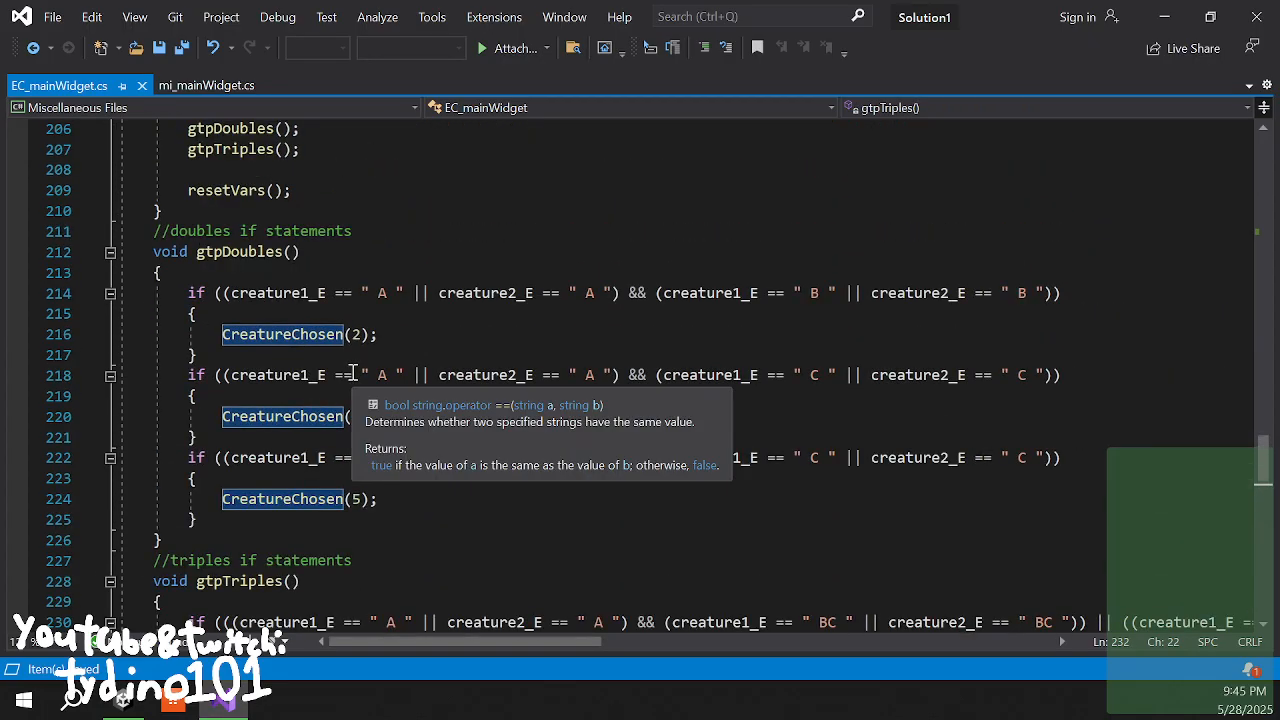
- Delete the gtpTriples(); call below gtpDoubles(); in GoThroughPossibilities
scroll(351, 371, up, 2)
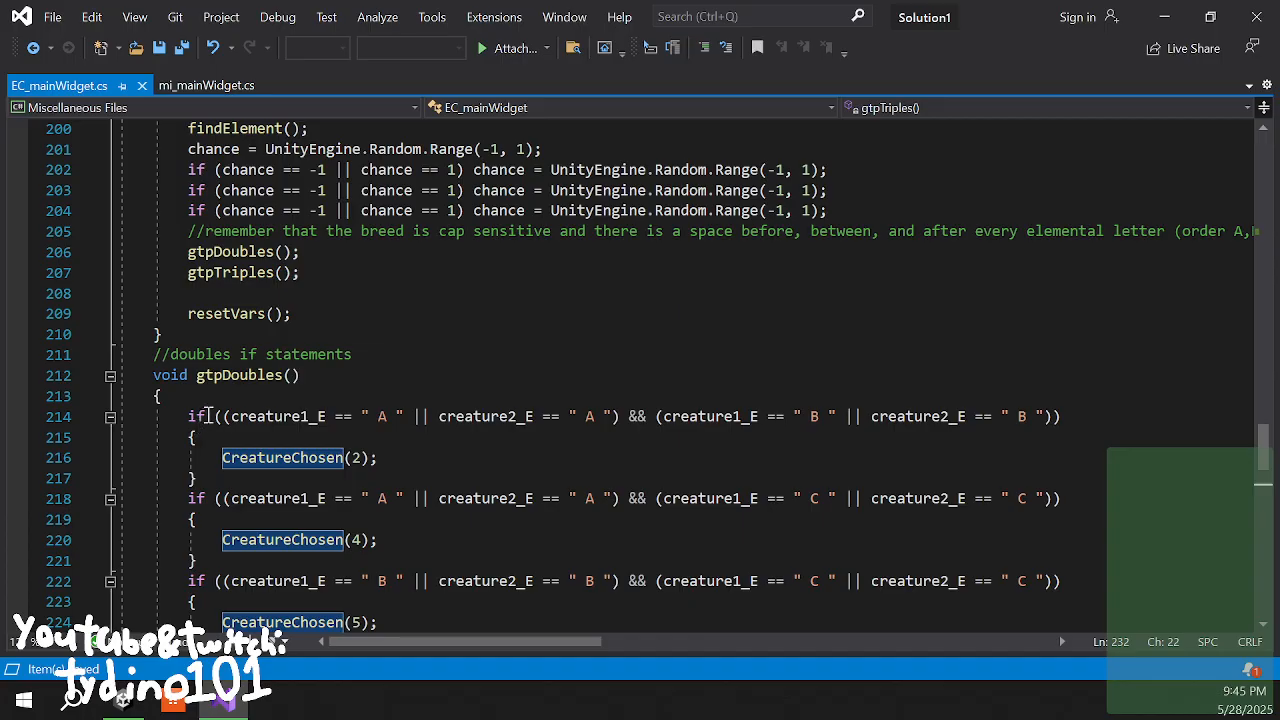
scroll(208, 416, down, 6)
scroll(222, 386, up, 7)
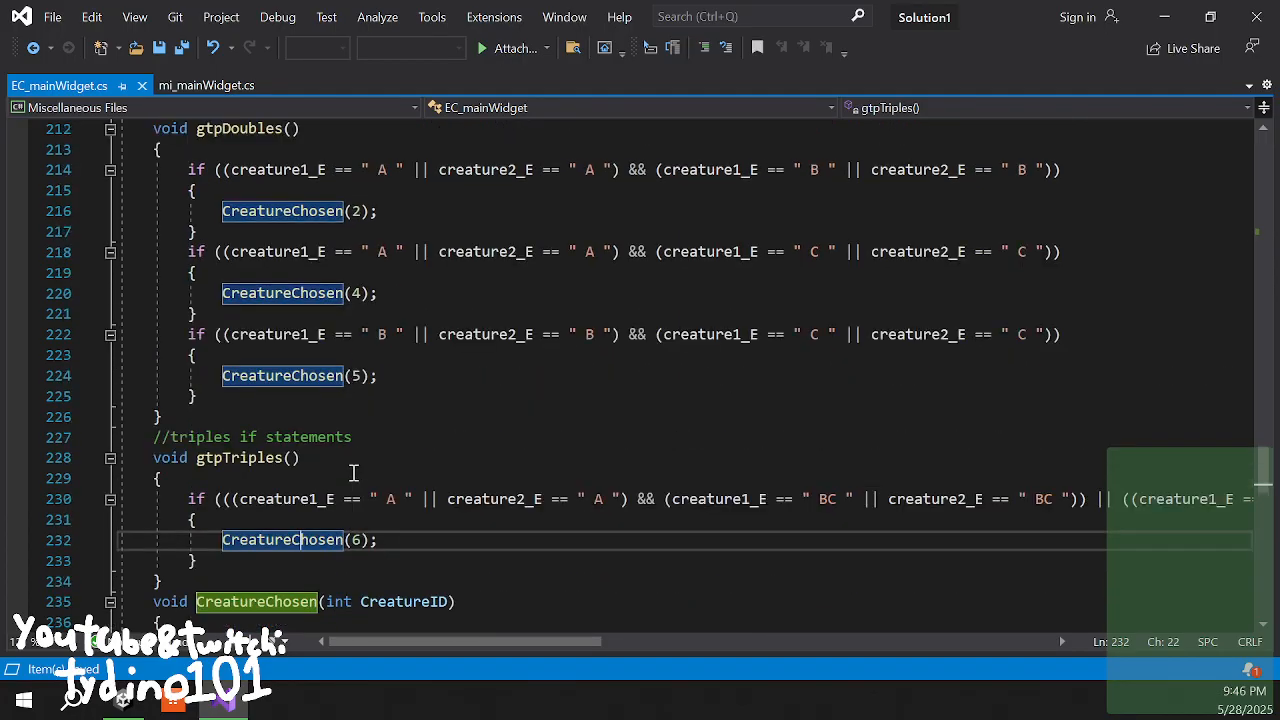
drag(309, 331, 247, 341)
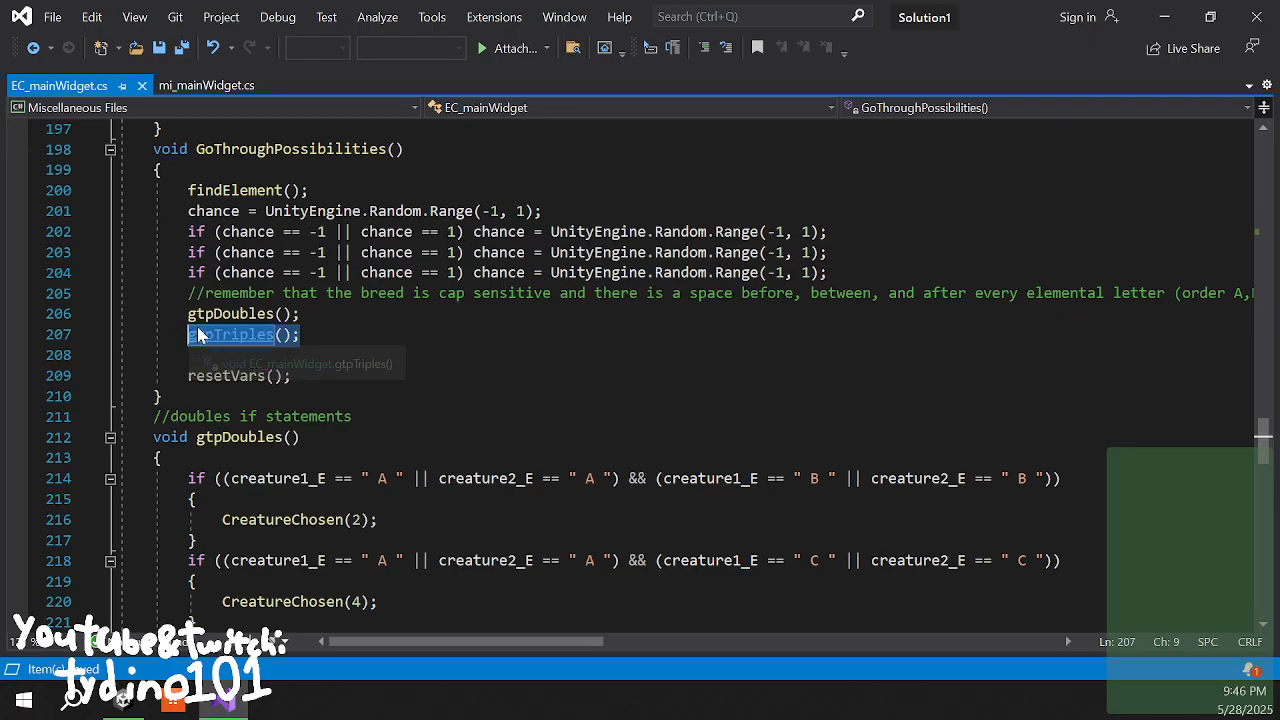
drag(311, 333, 310, 320)
key(BackSpace)
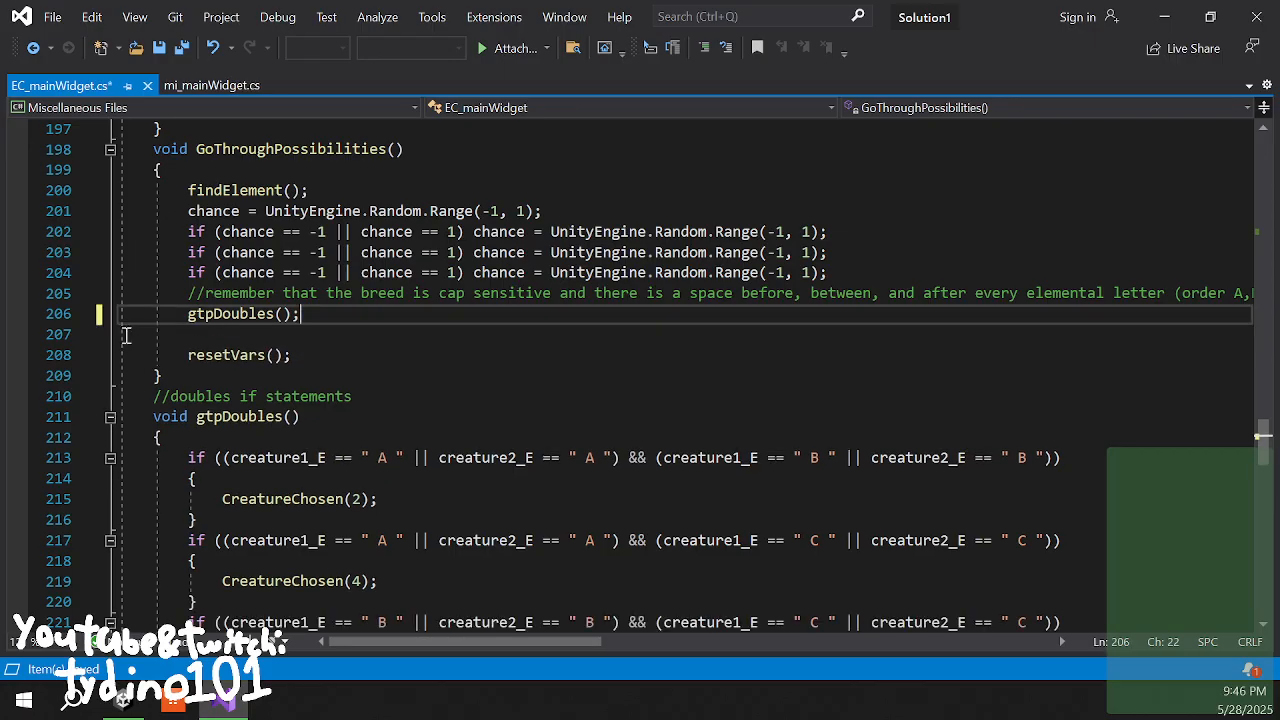
- Insert a gtpTriples(); call on its own line directly above gtpDoubles(); in GoThroughPossibilities and save the script
key(Return)
key(Up)
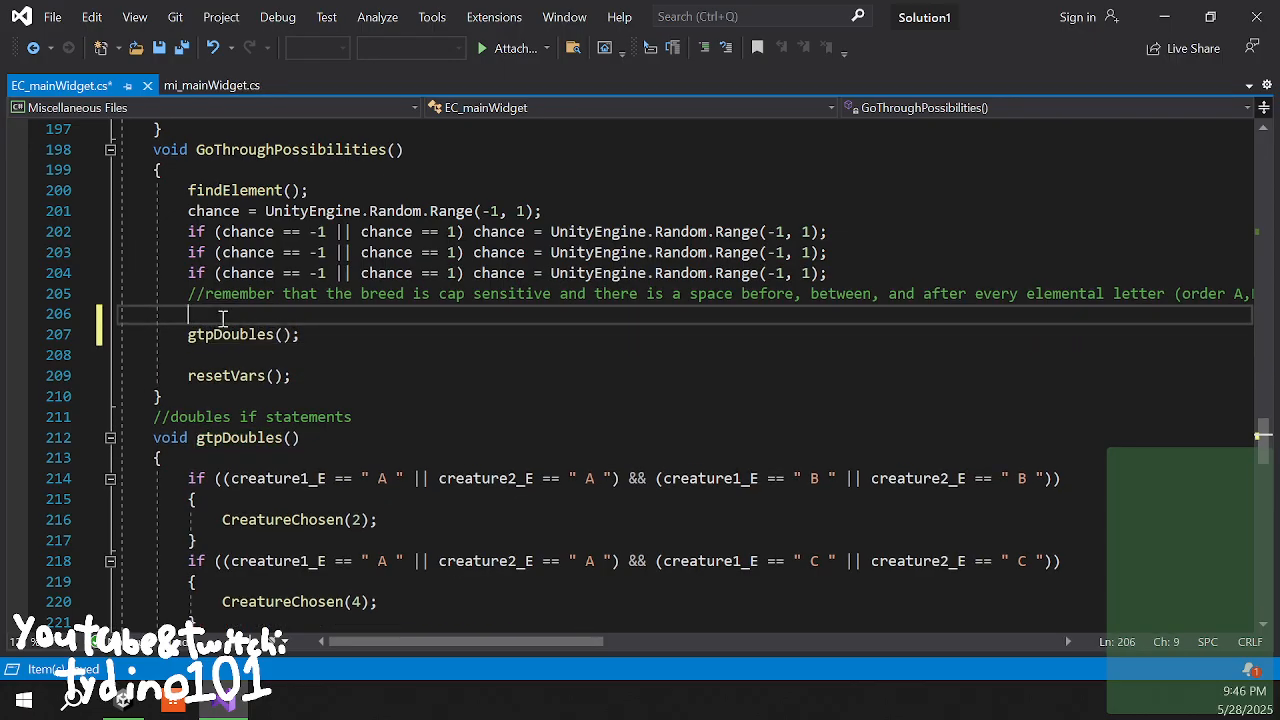
key(Return)
key(Right)
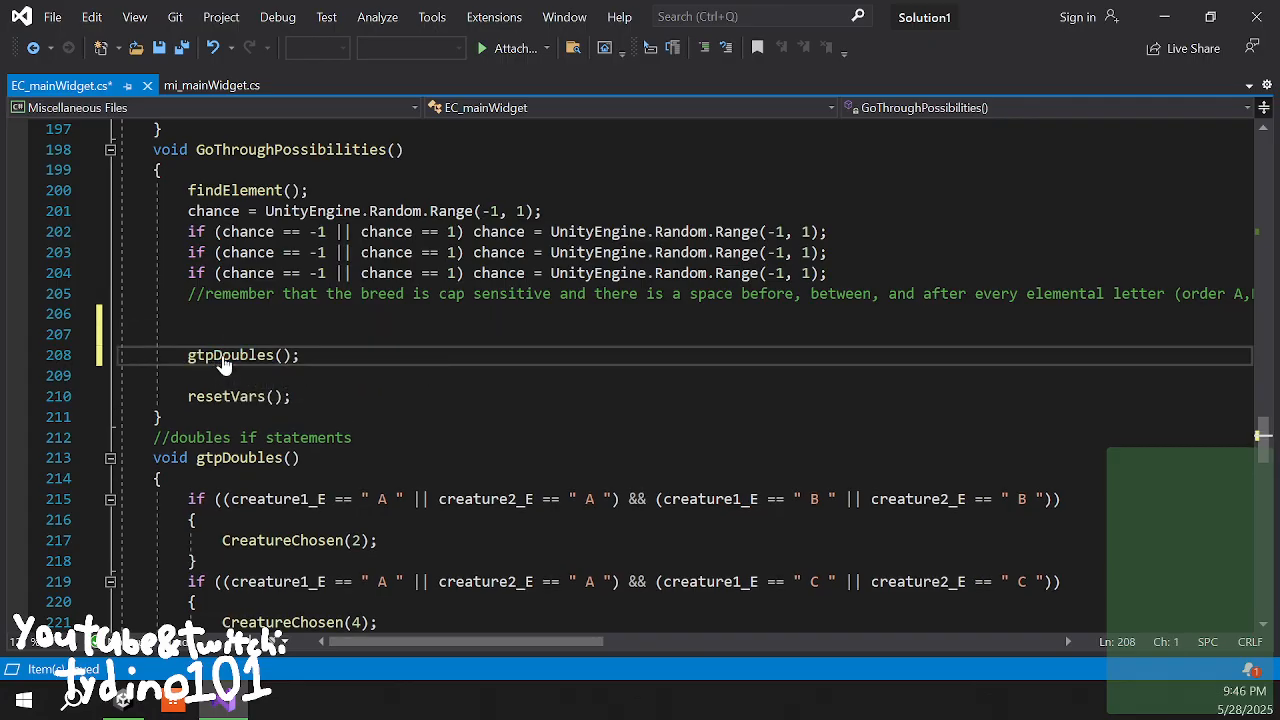
key(ctrl+z)
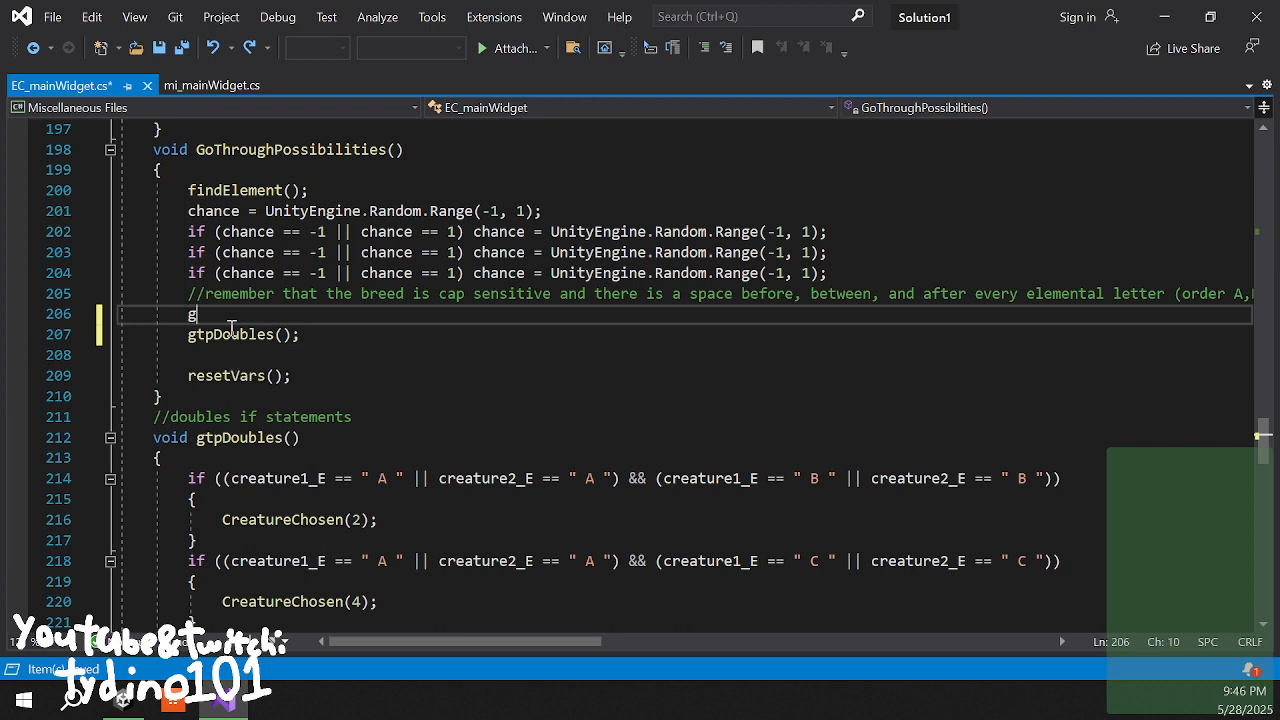
text(gtp)
key(Escape)
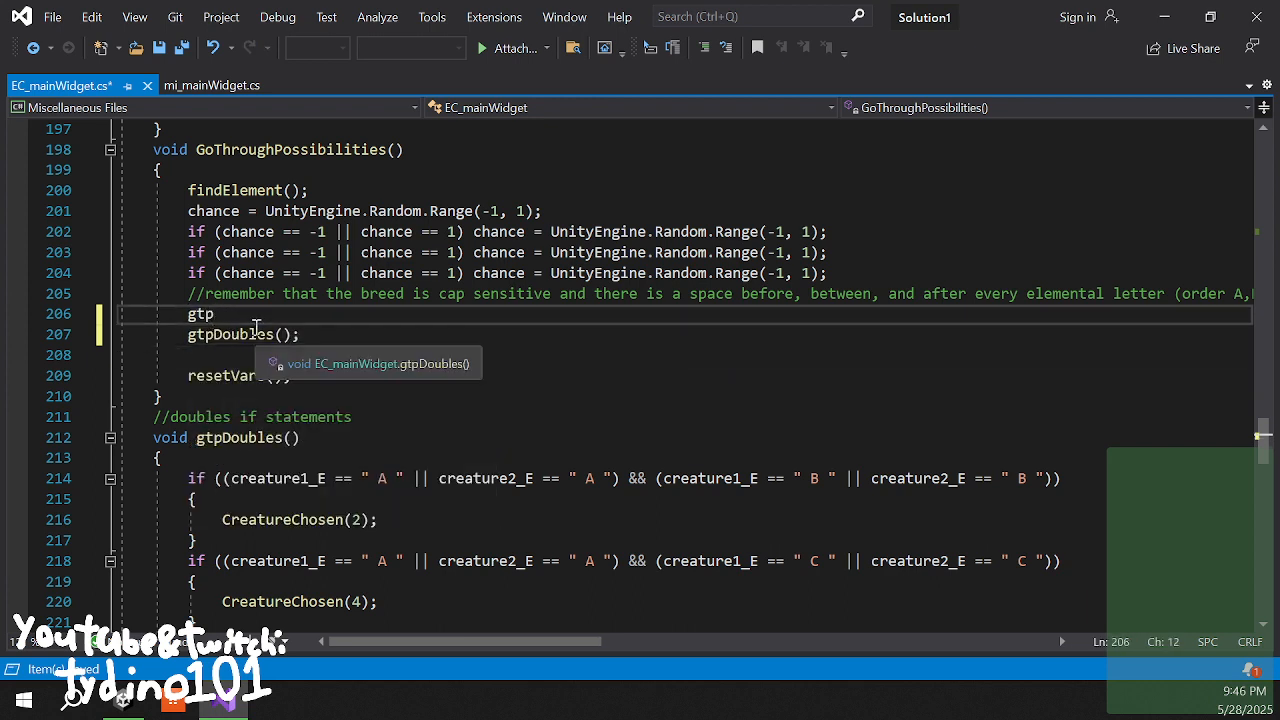
text(tr)
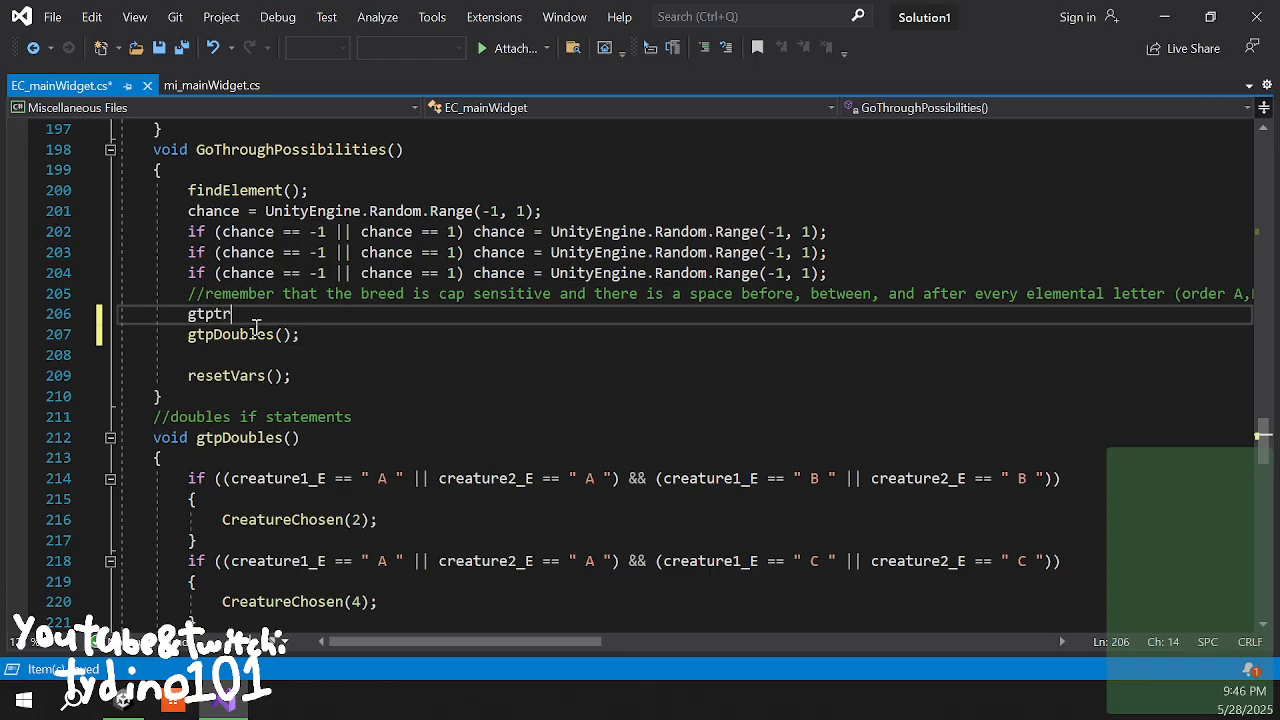
text(gt)
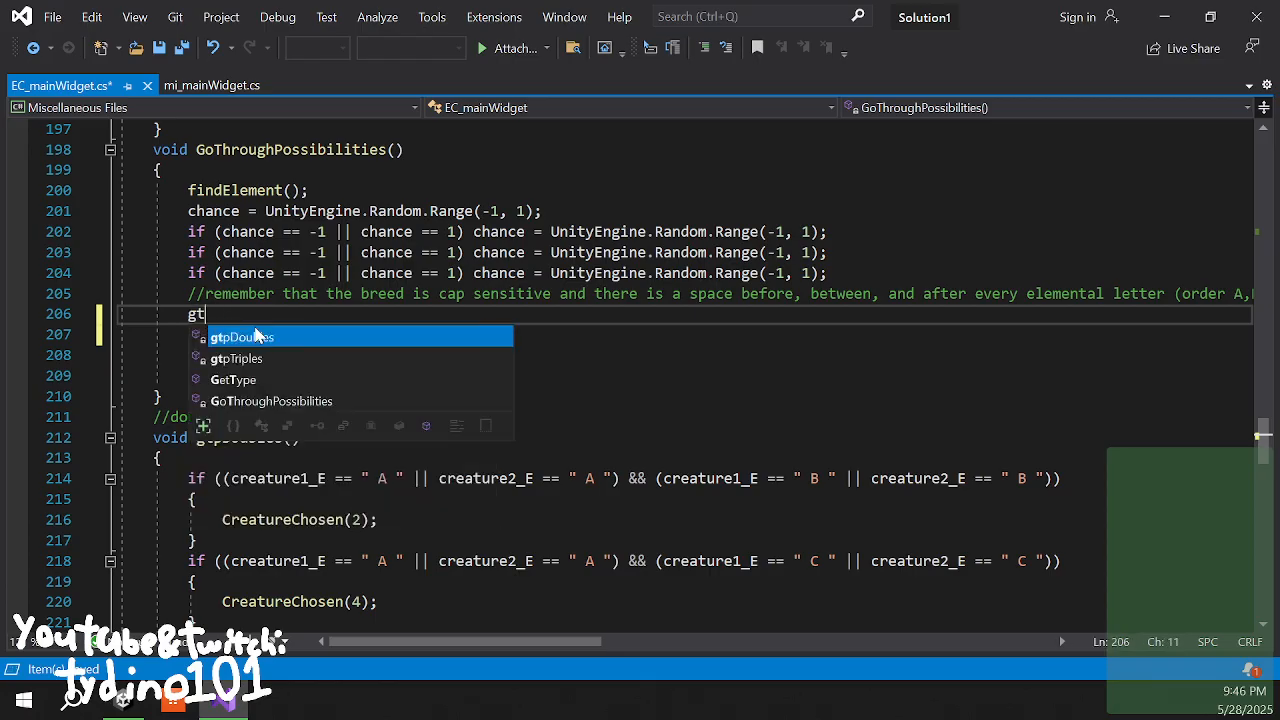
text(ptriples)
key(Tab)
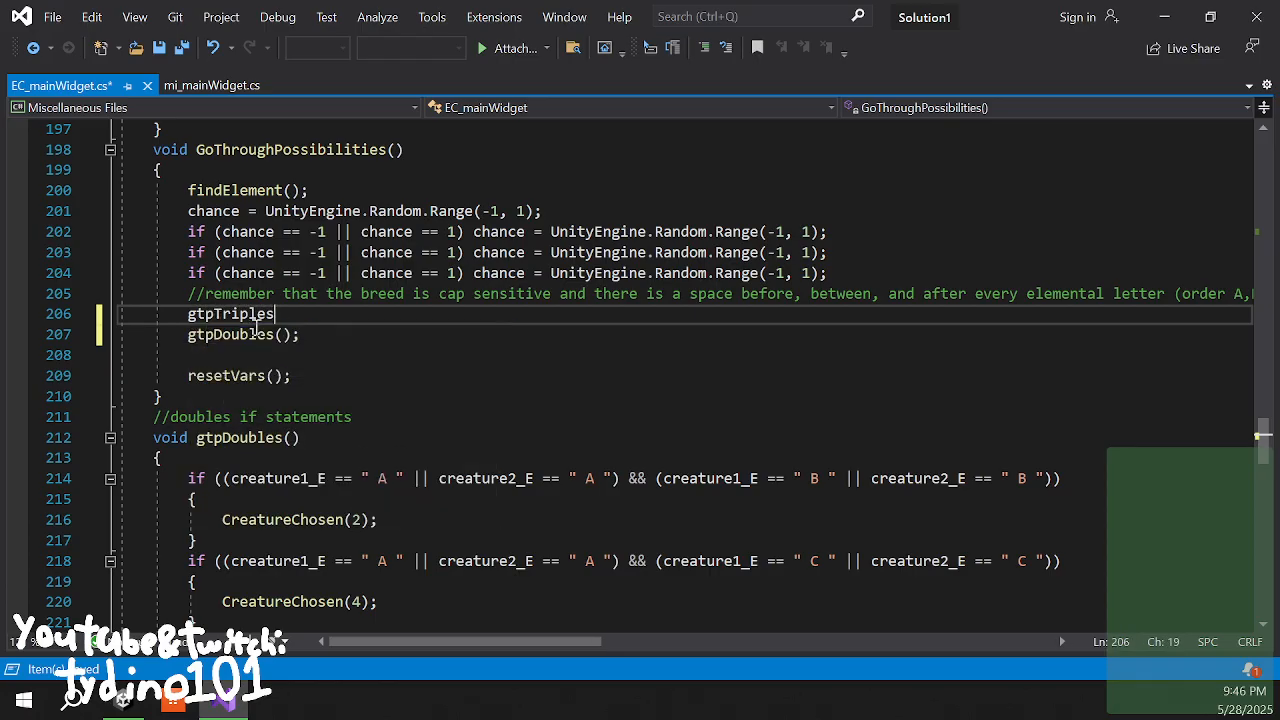
text(();)
key(ctrl+s)
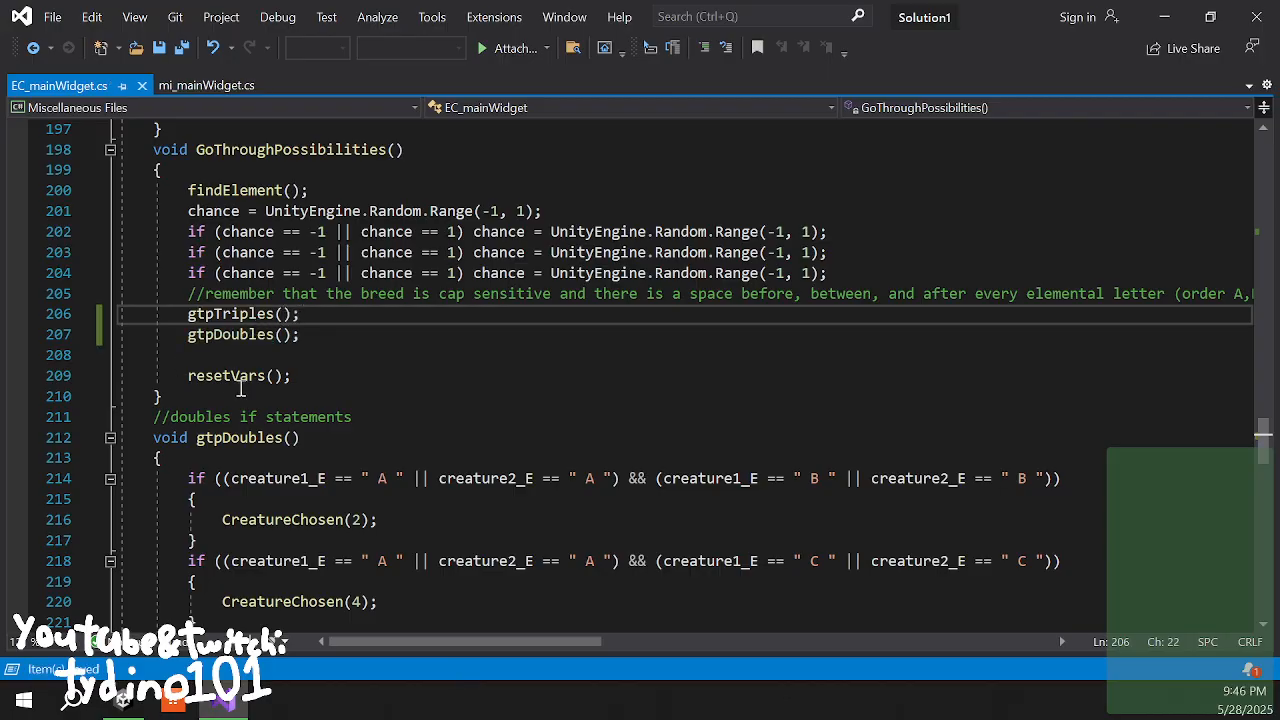
- Switch to Unity, start Play mode with a cleared Console, and exit the market in the running game
scroll(240, 388, down, 2)
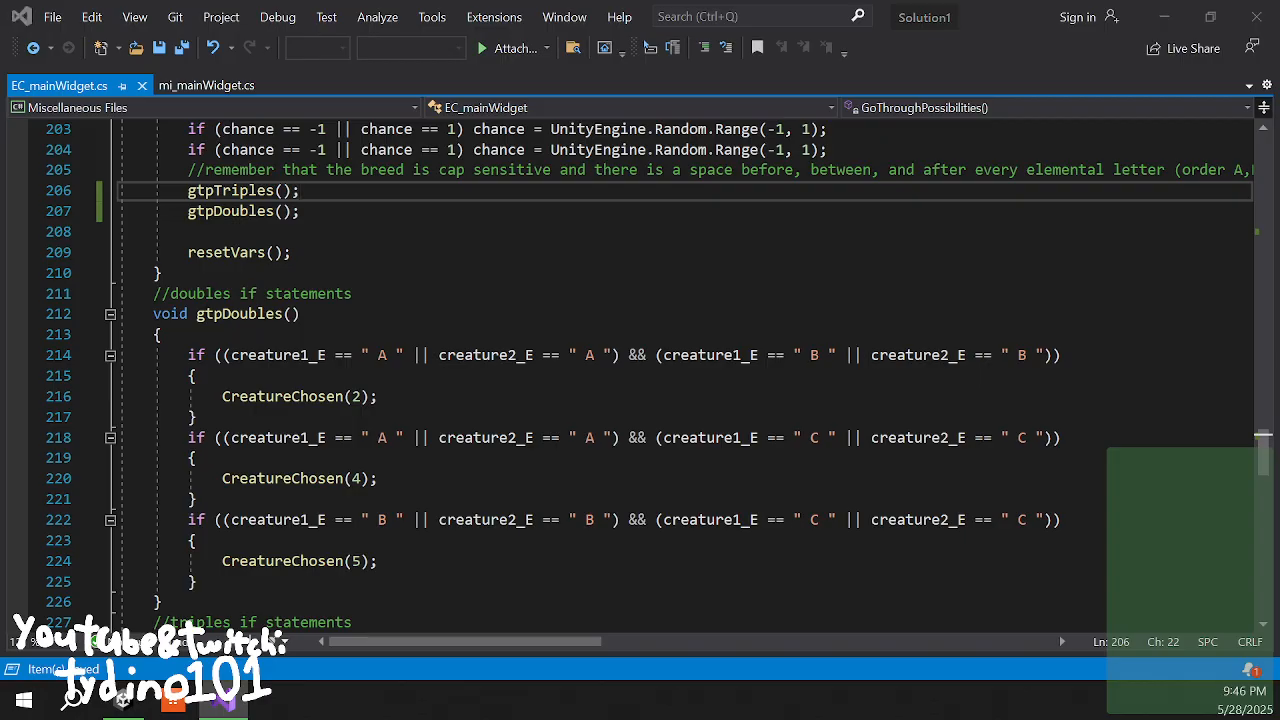
key(alt+Tab)
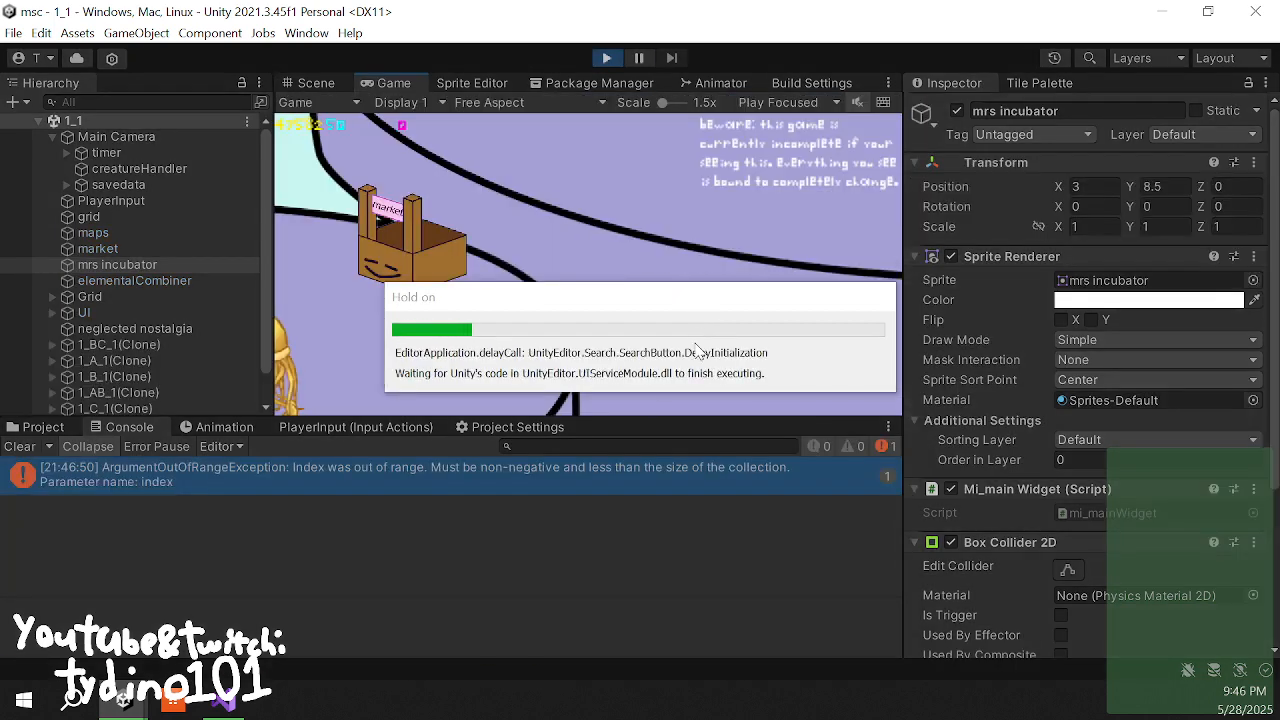
click(25, 452)
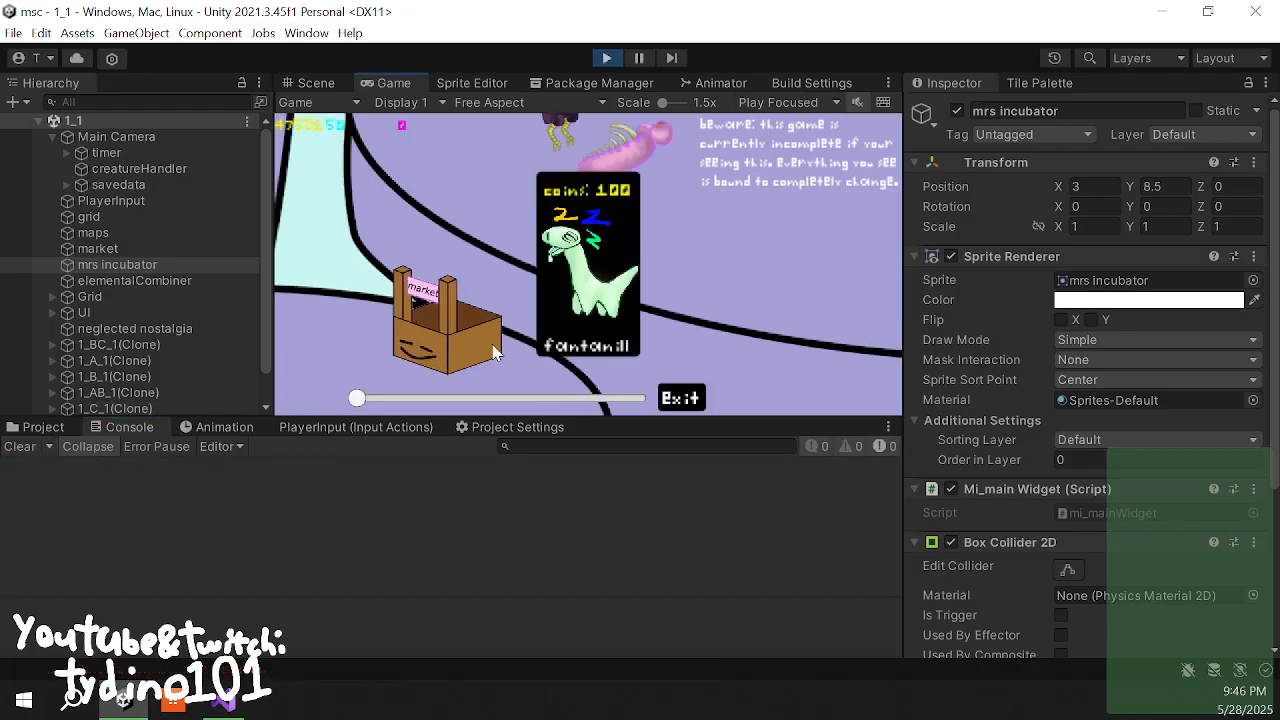
click(680, 398)
- Collect the ready creature from mrs incubator, position it near the far edge of the island and use its red X option
key(w)
key(d)
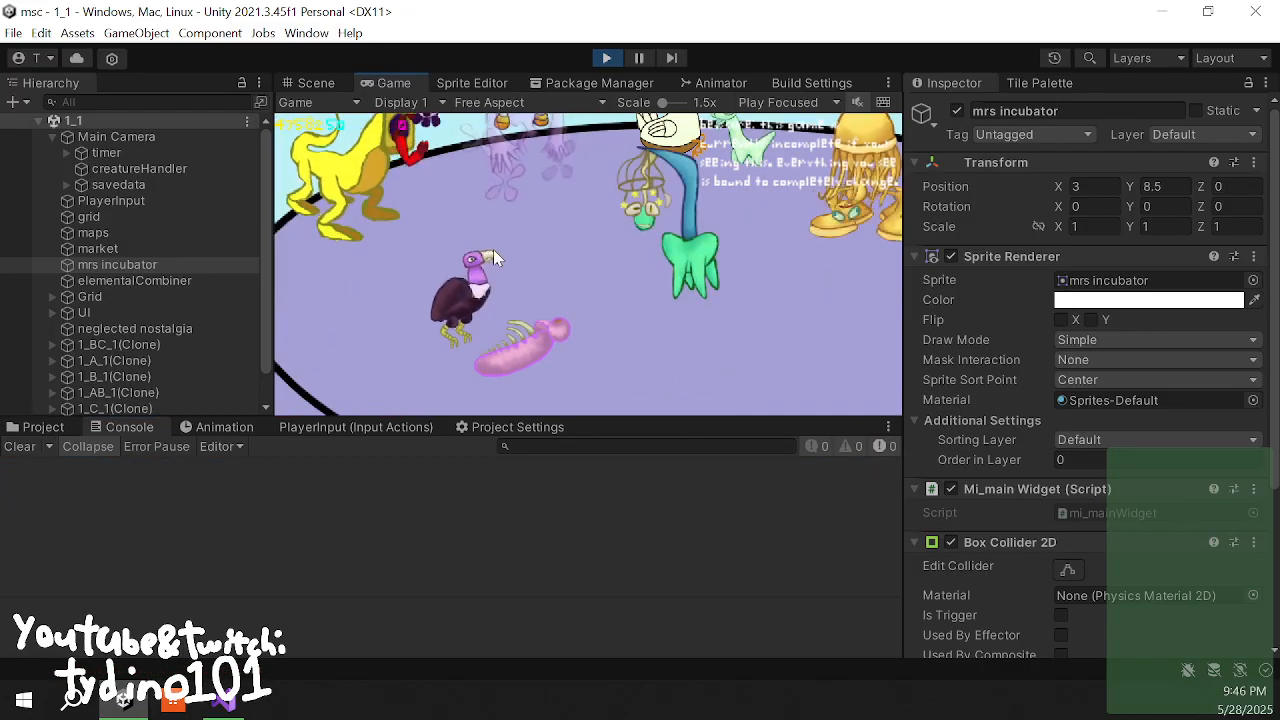
scroll(493, 249, down, 3)
key(s)
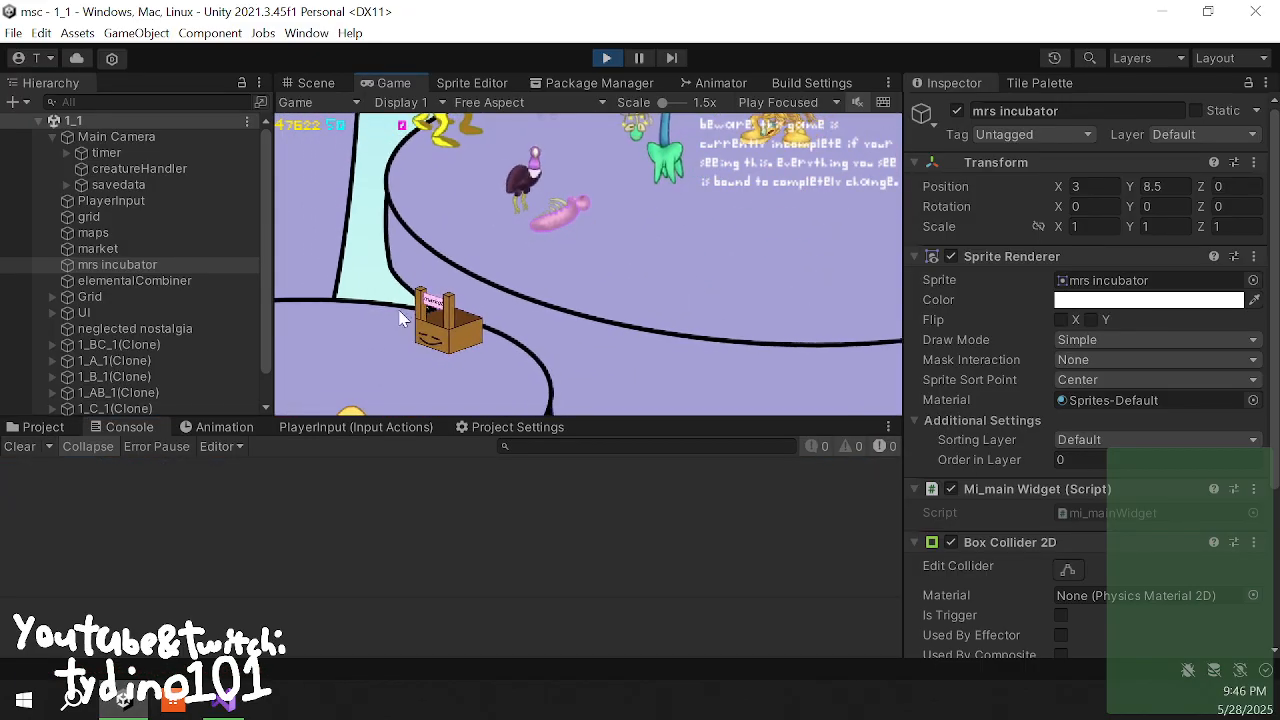
key(w)
key(d)
scroll(520, 329, down, 1)
key(g)
click(585, 245)
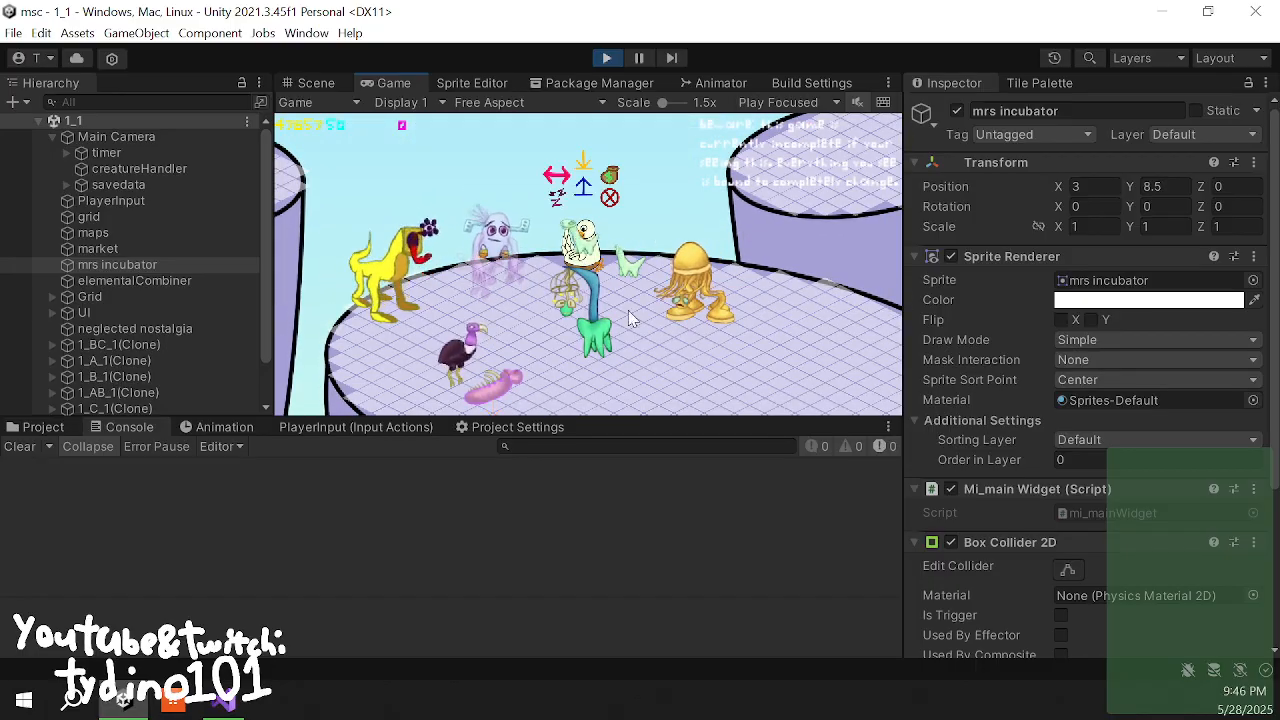
click(655, 356)
click(829, 327)
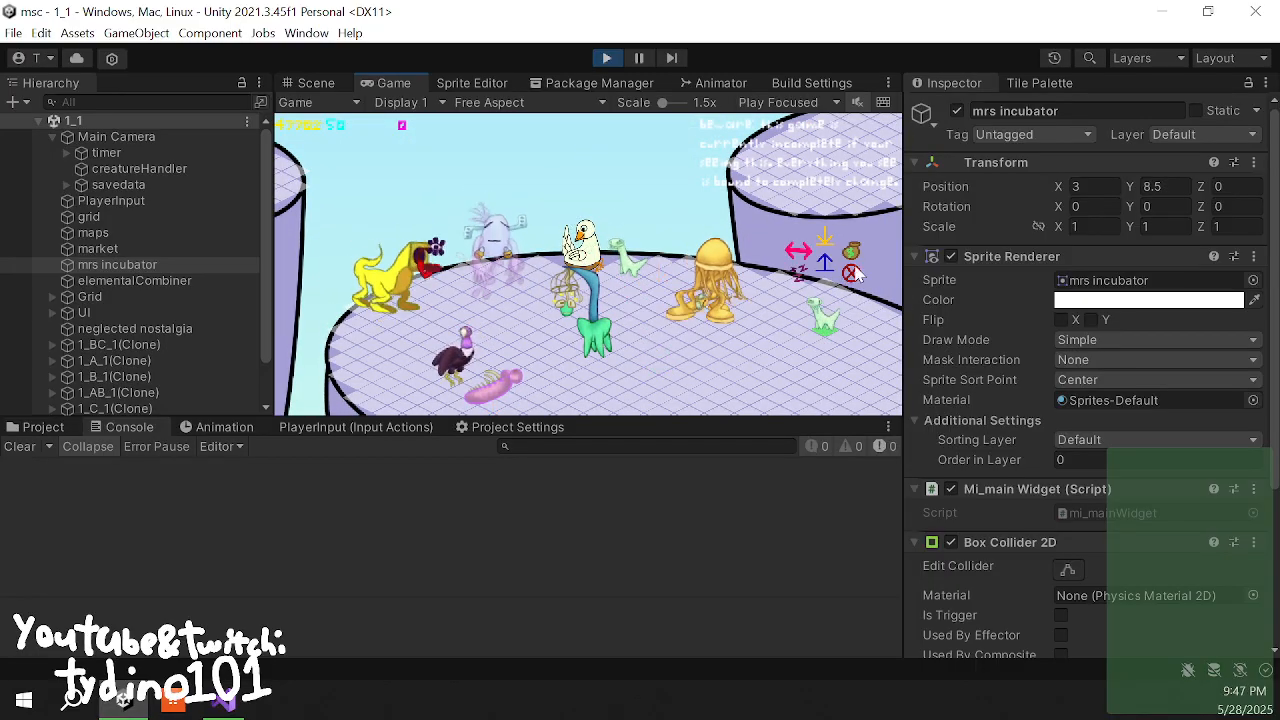
click(857, 281)
- Open the elemental combiner, keep the first creature, choose the vulture-and-worm creature as the second and submit the pair
key(s)
key(a)
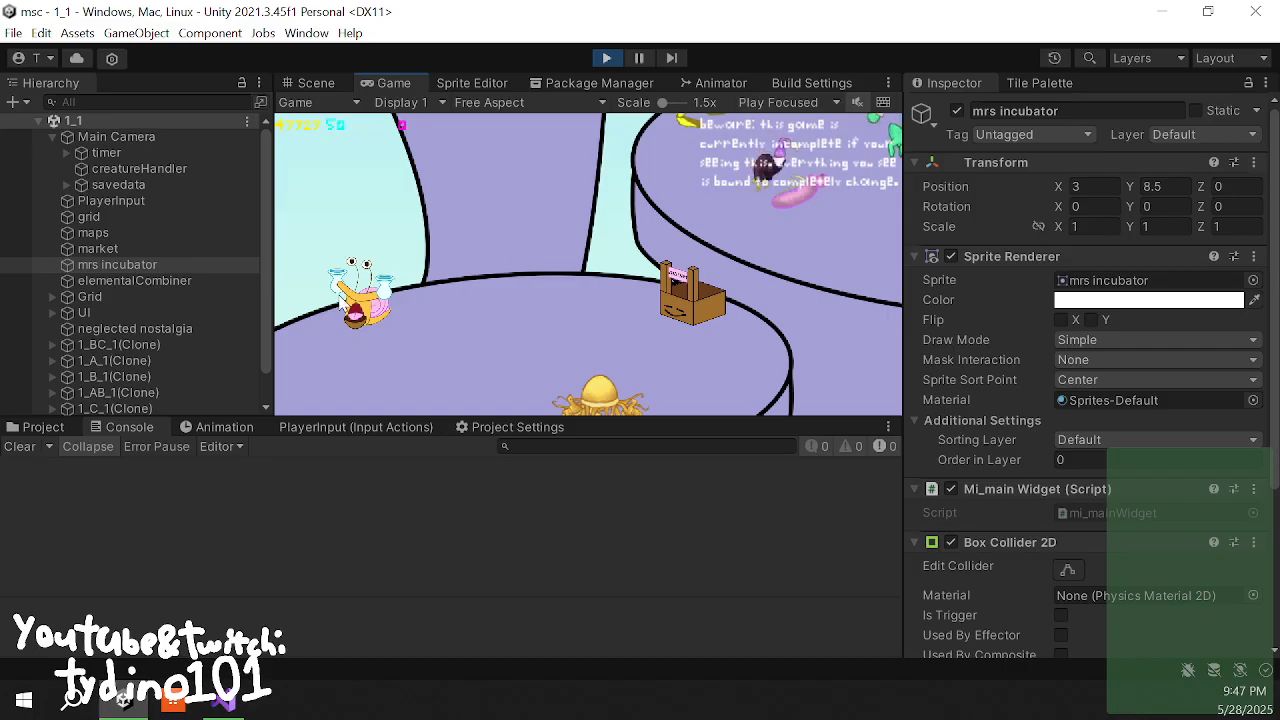
click(346, 290)
drag(386, 350, 468, 350)
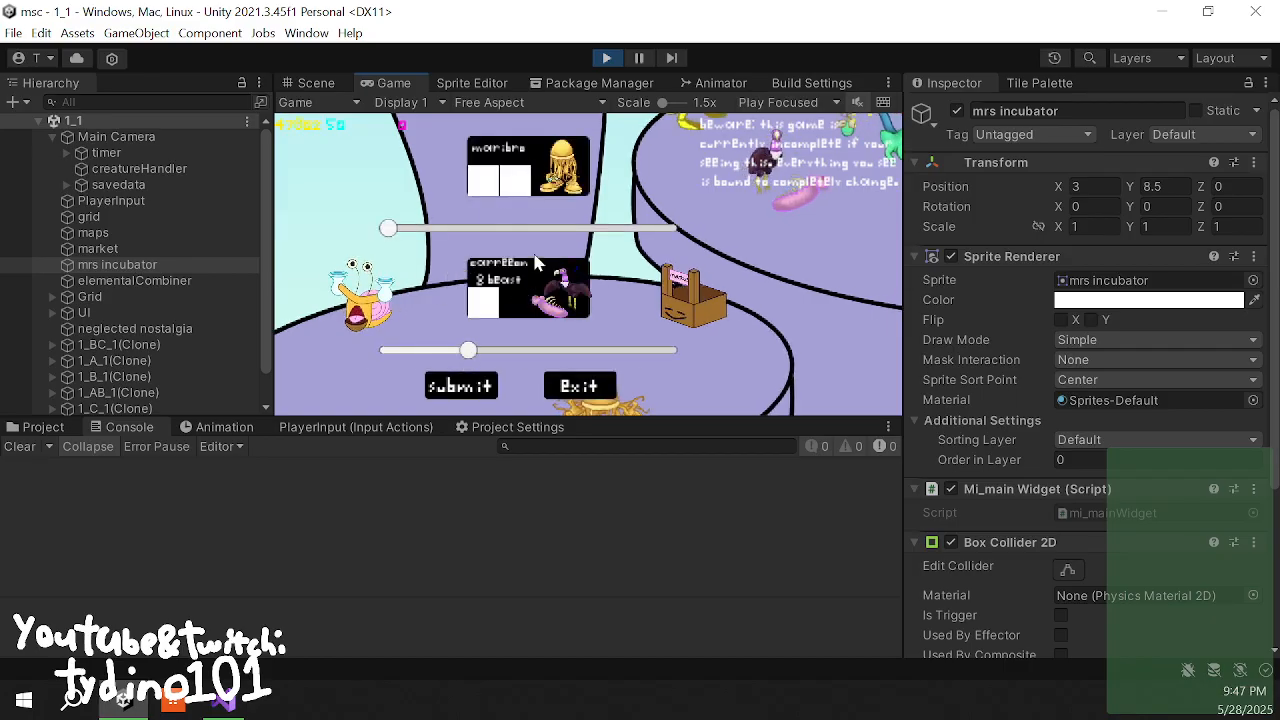
click(460, 386)
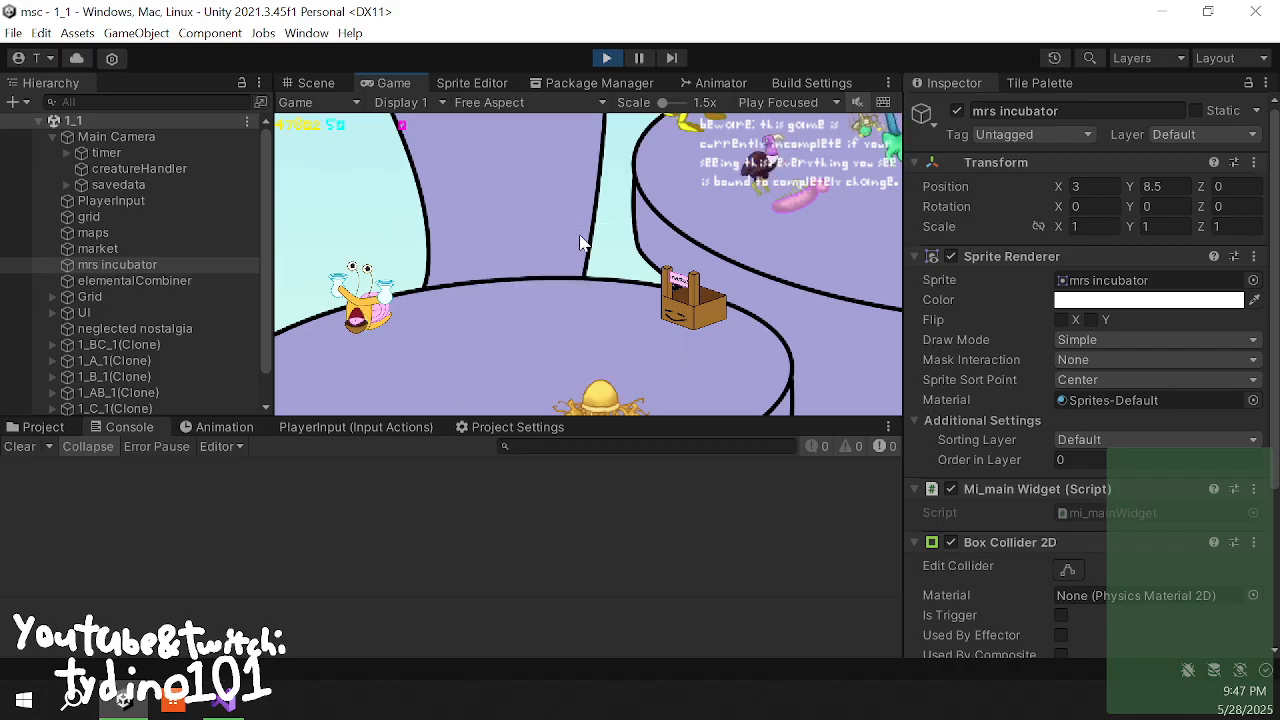
- Restart the game in Play mode and clear the Console
drag(578, 240, 404, 372)
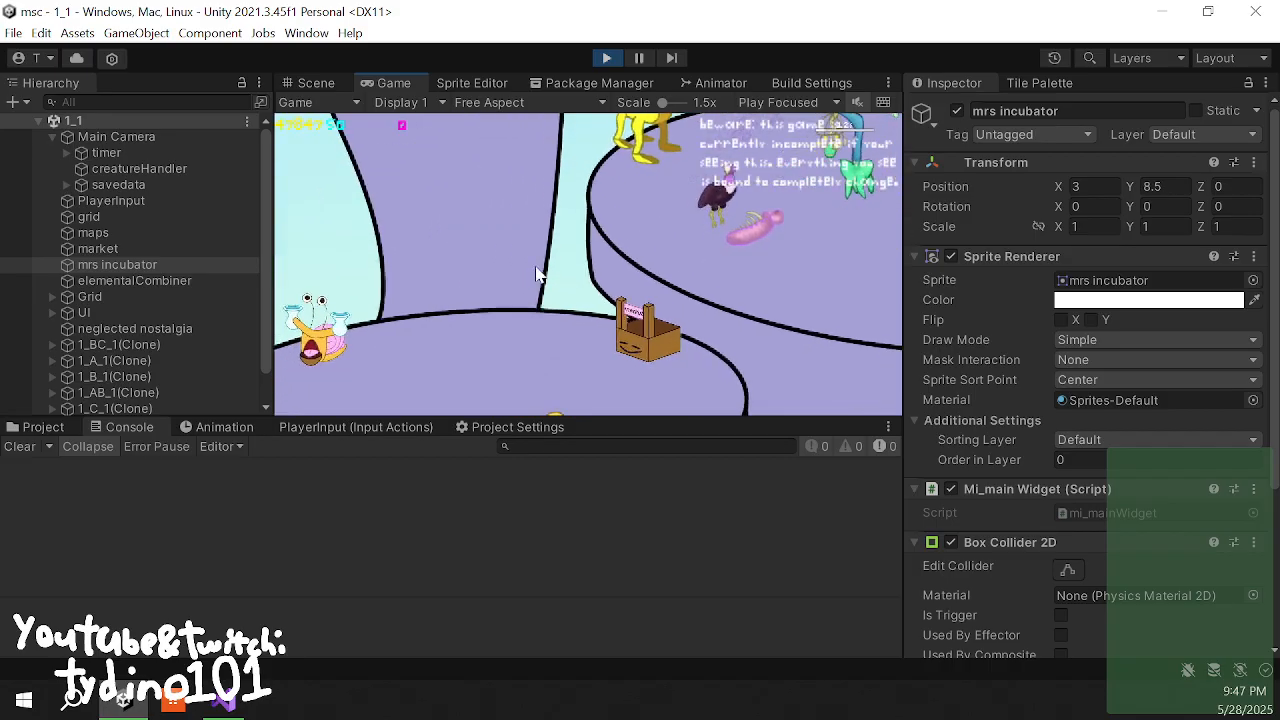
click(618, 58)
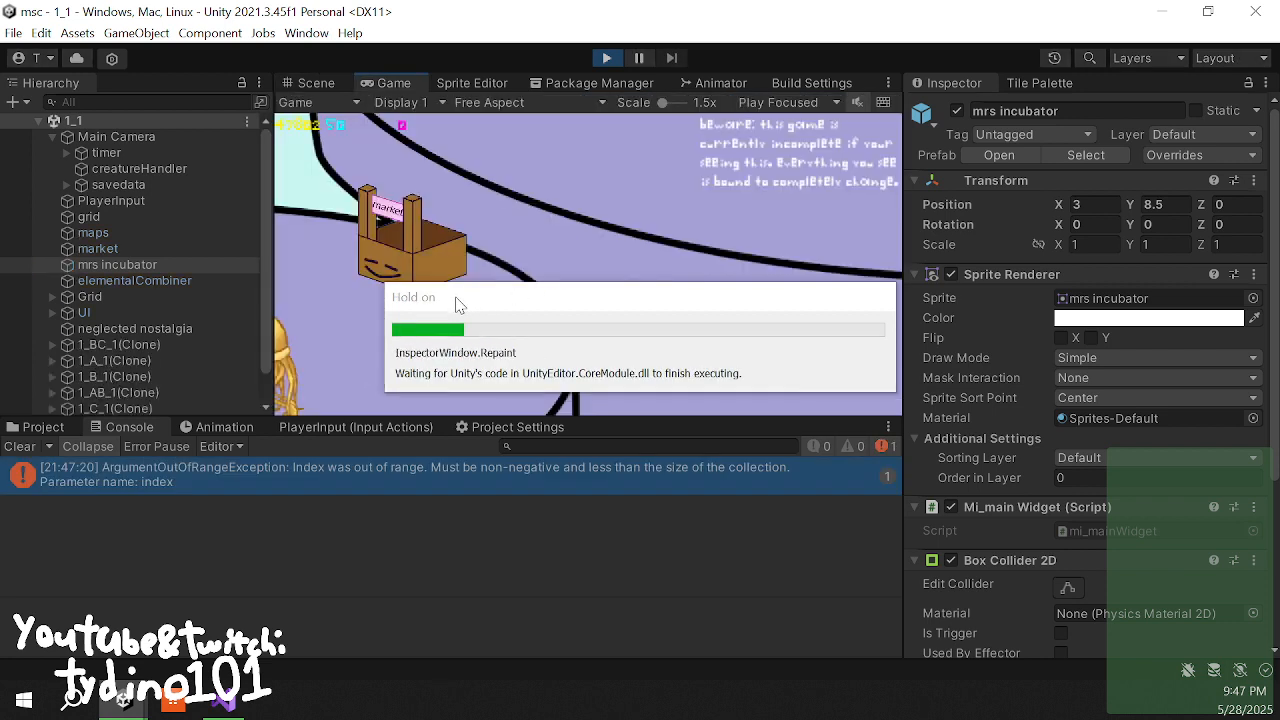
click(16, 447)
- In the elemental combiner, choose the green long-necked creature first and the vulture-and-worm creature second, and submit the pair
drag(333, 245, 661, 258)
scroll(615, 273, down, 3)
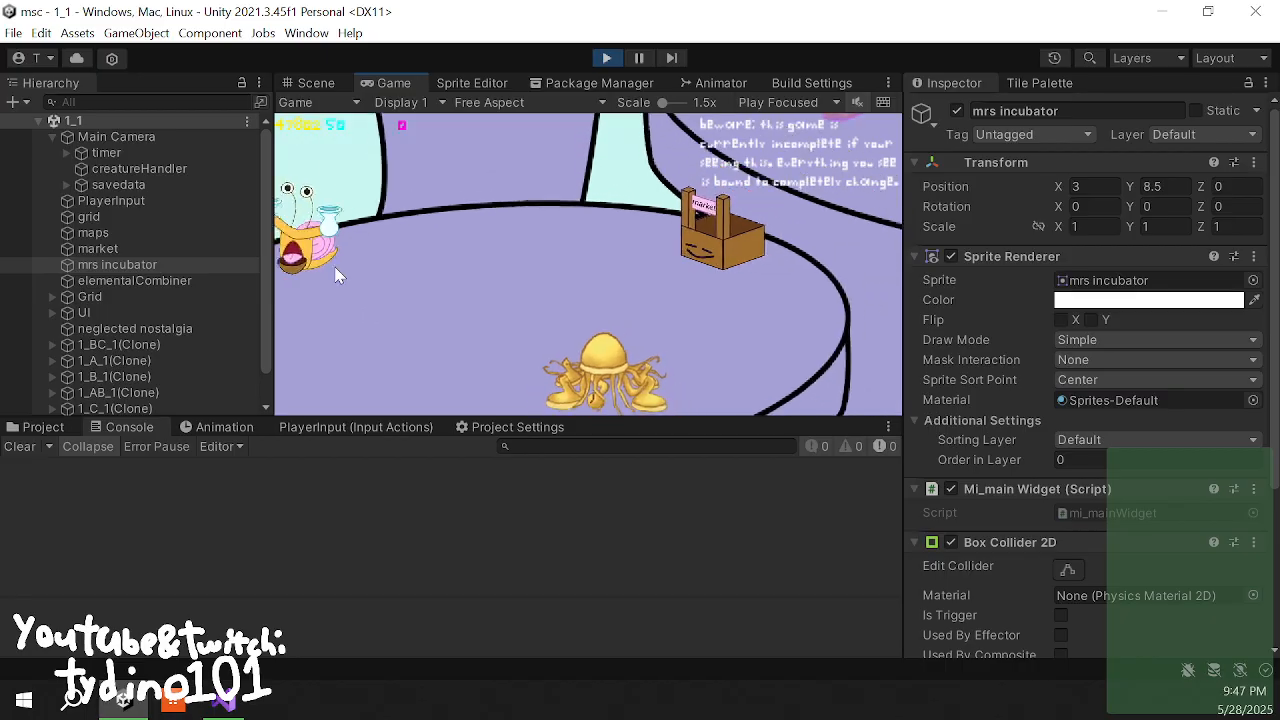
click(338, 276)
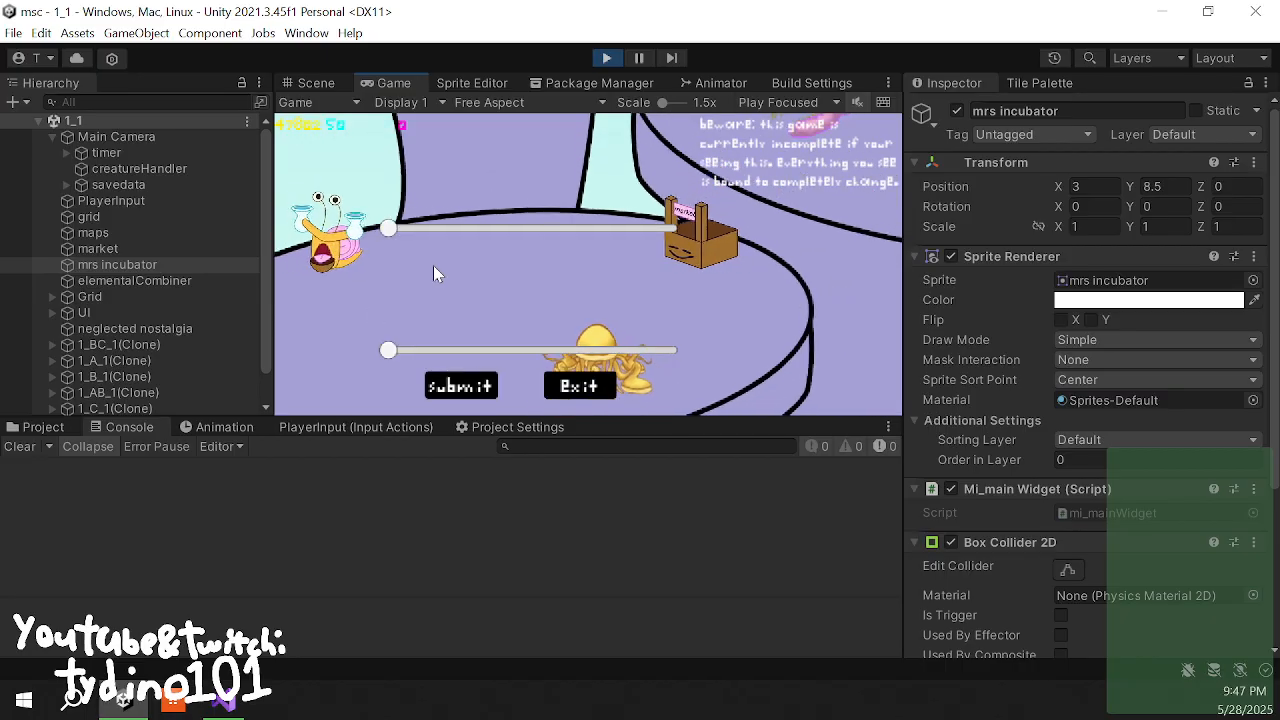
click(578, 388)
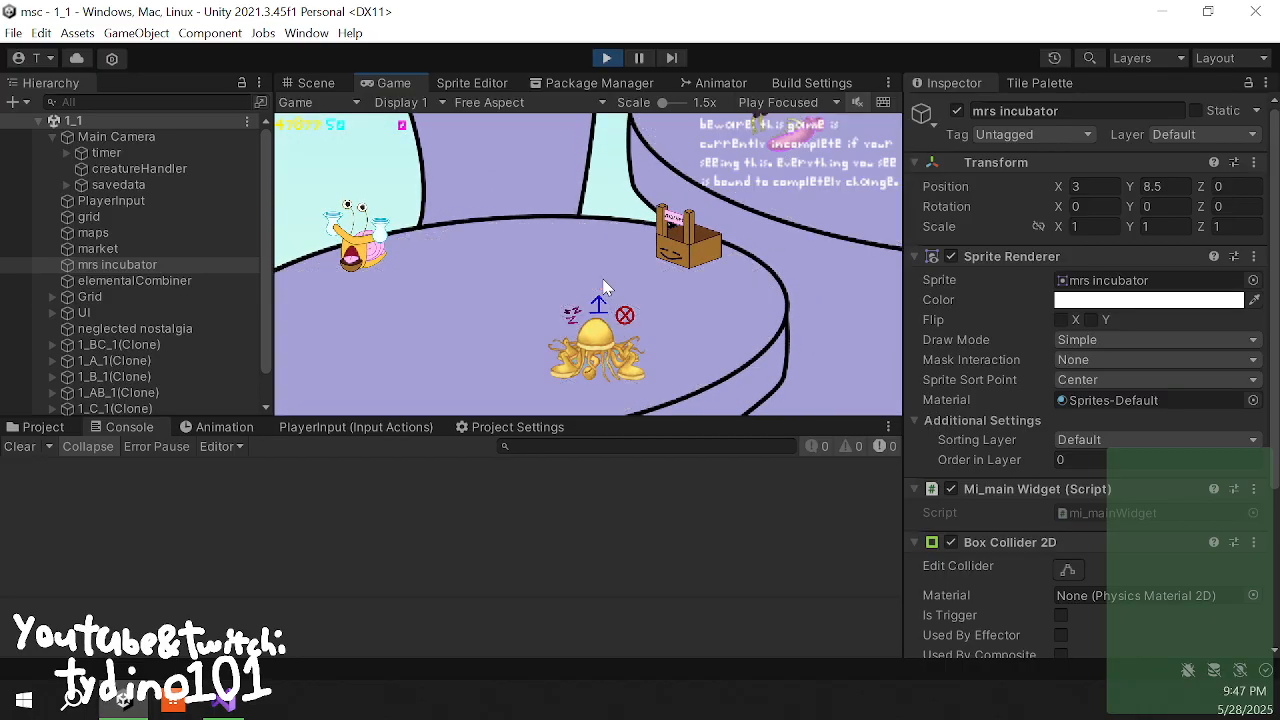
click(352, 252)
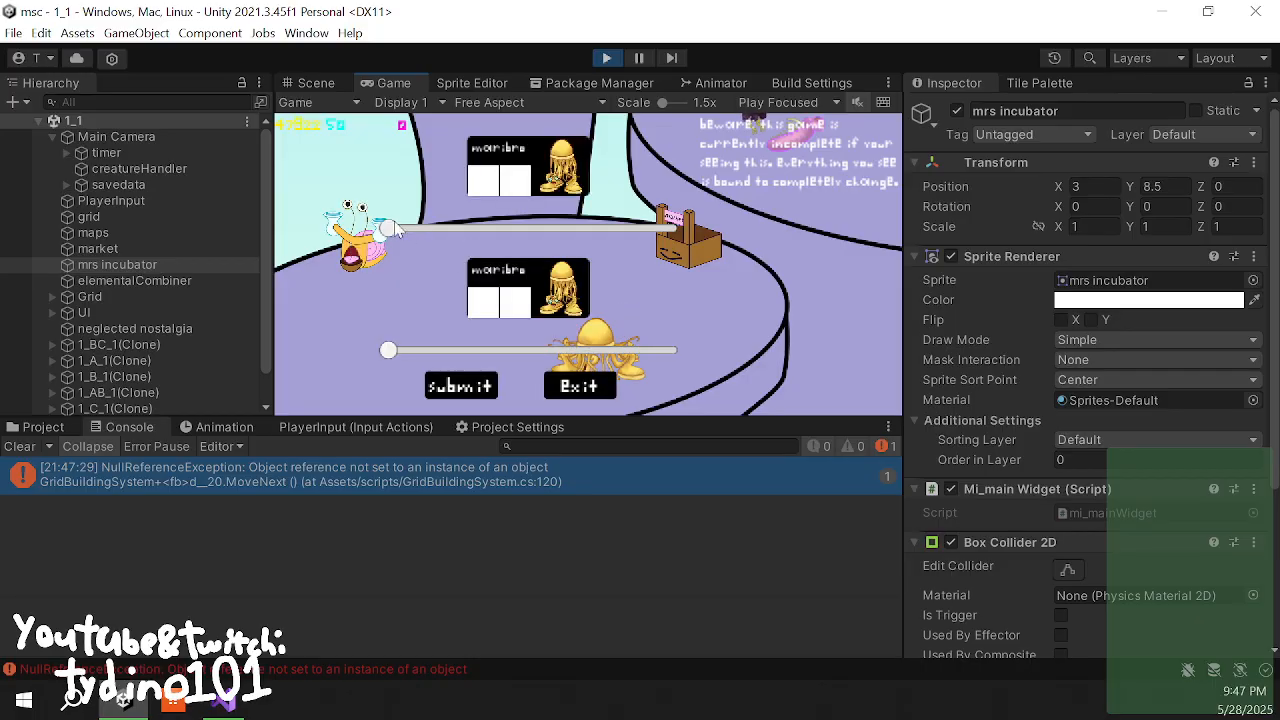
drag(396, 230, 434, 229)
drag(388, 350, 481, 351)
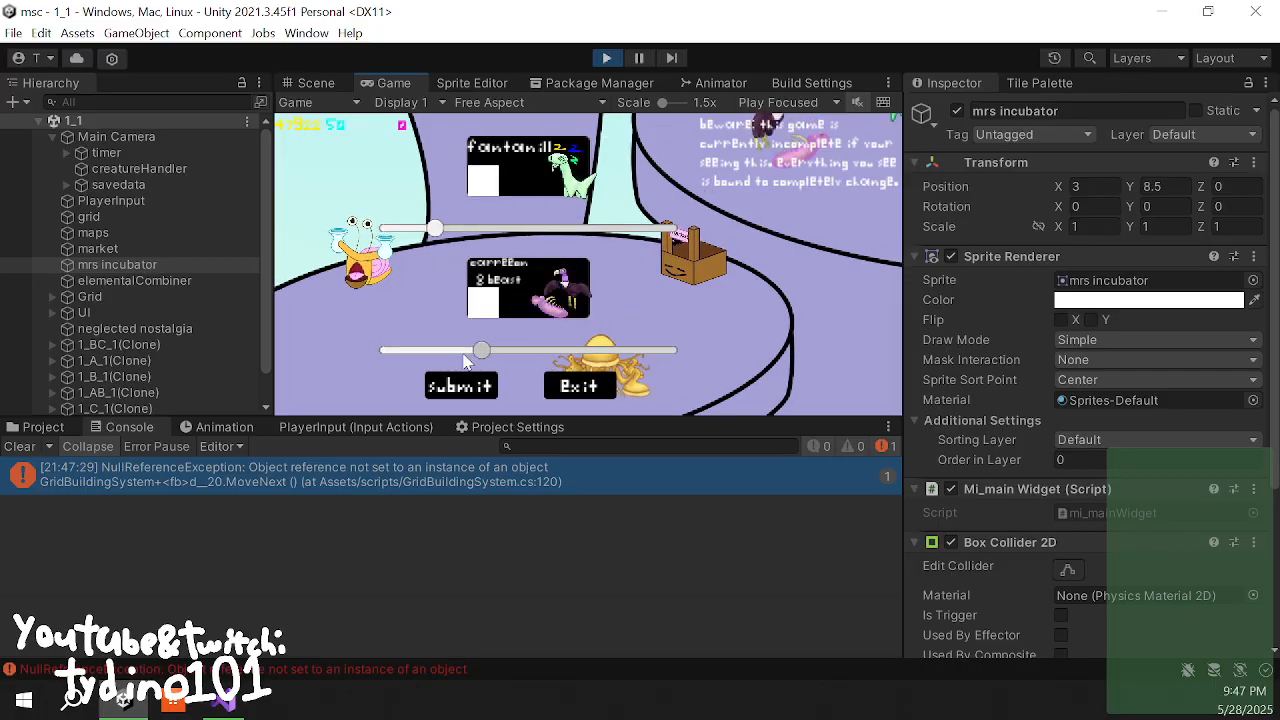
click(470, 387)
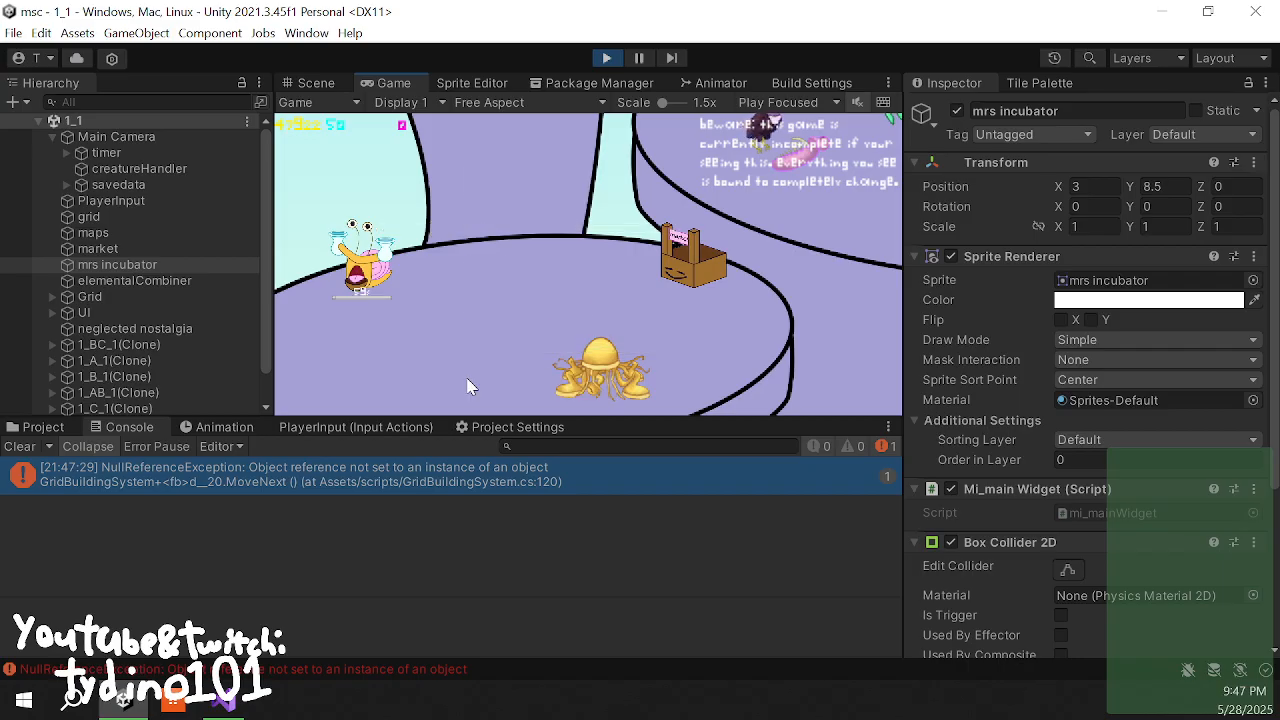
- Clear the Console, then collect the ready creature from mrs incubator and position it on the island
drag(617, 209, 435, 405)
click(19, 446)
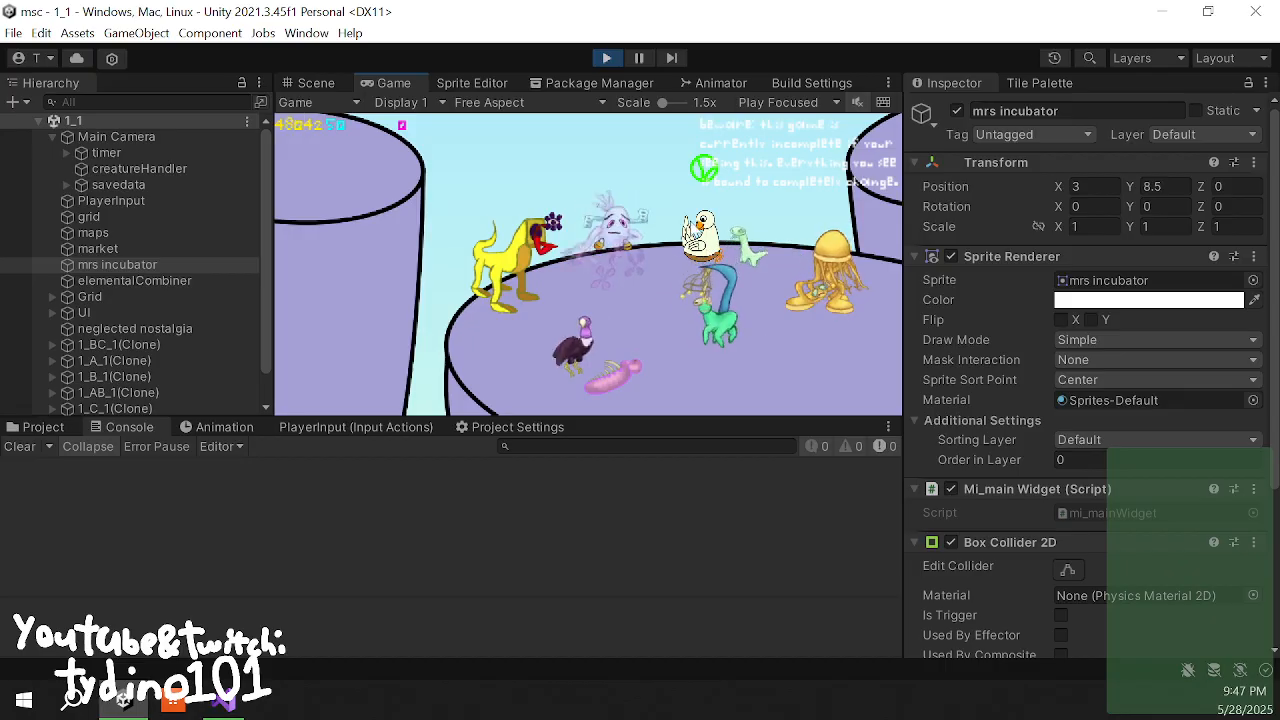
click(703, 232)
click(797, 386)
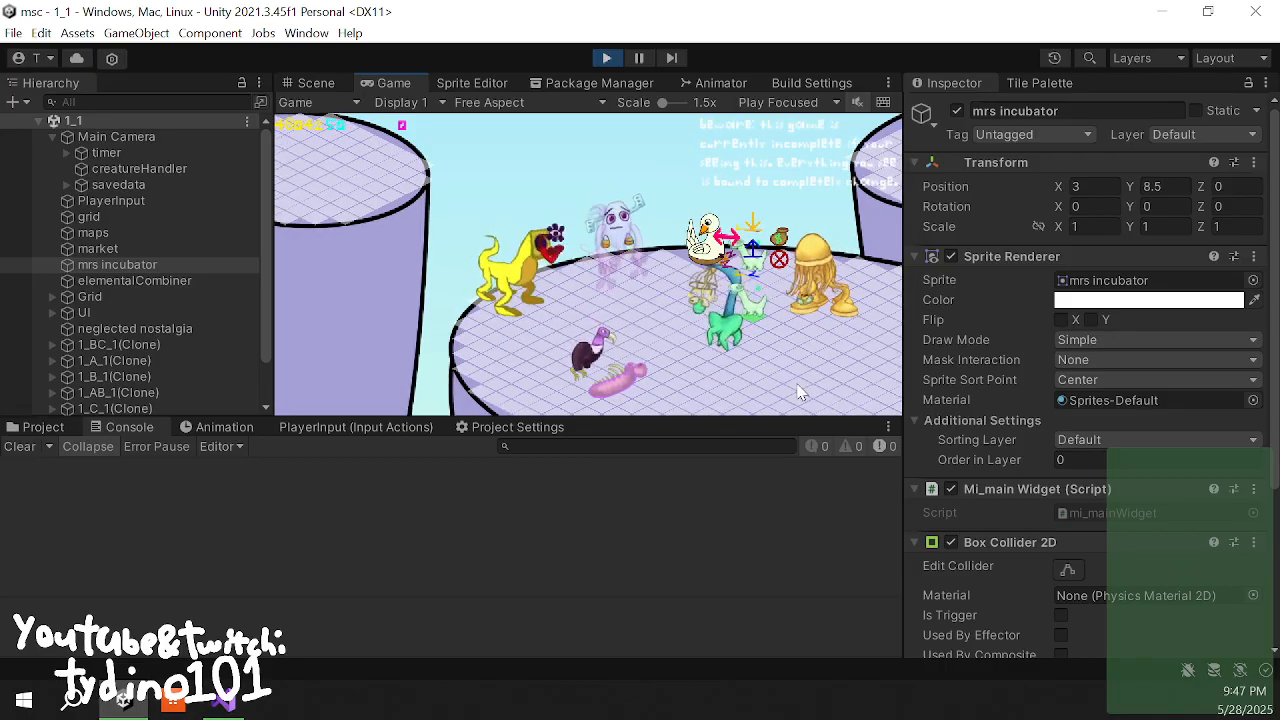
click(798, 316)
- Leave the current island for the map of places and confirm the departure
drag(524, 380, 707, 187)
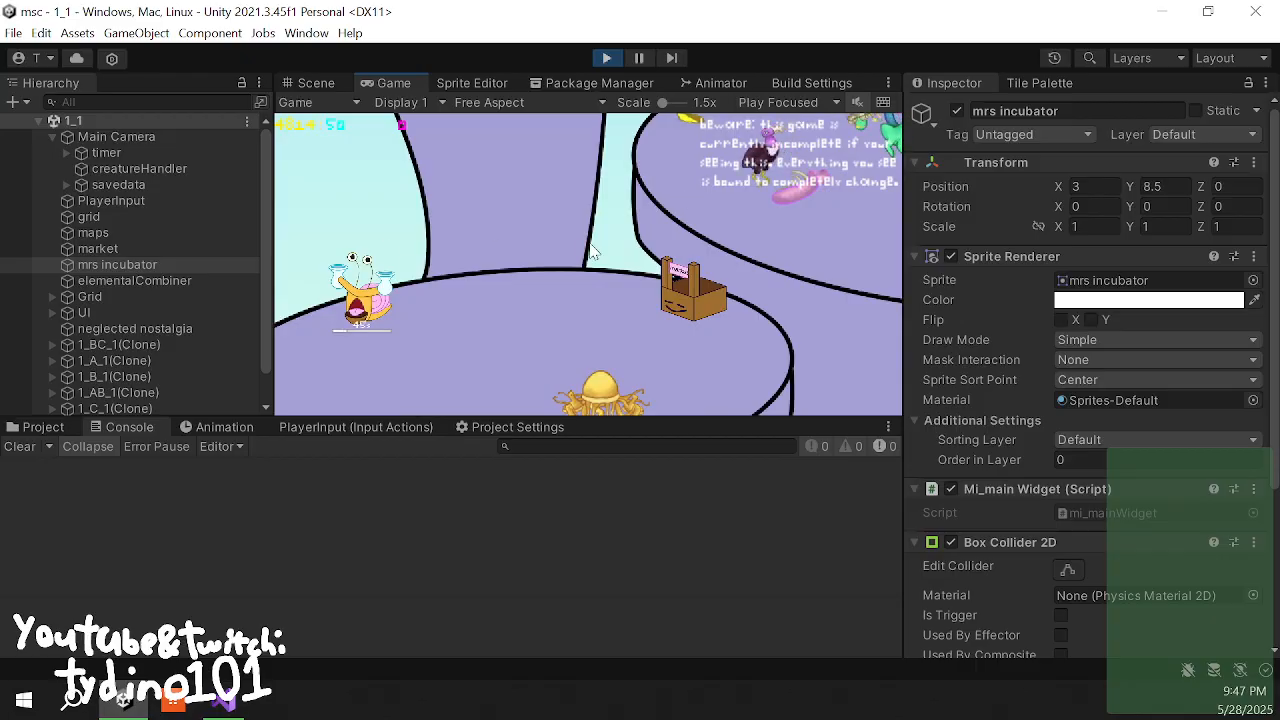
drag(560, 140, 300, 263)
click(300, 265)
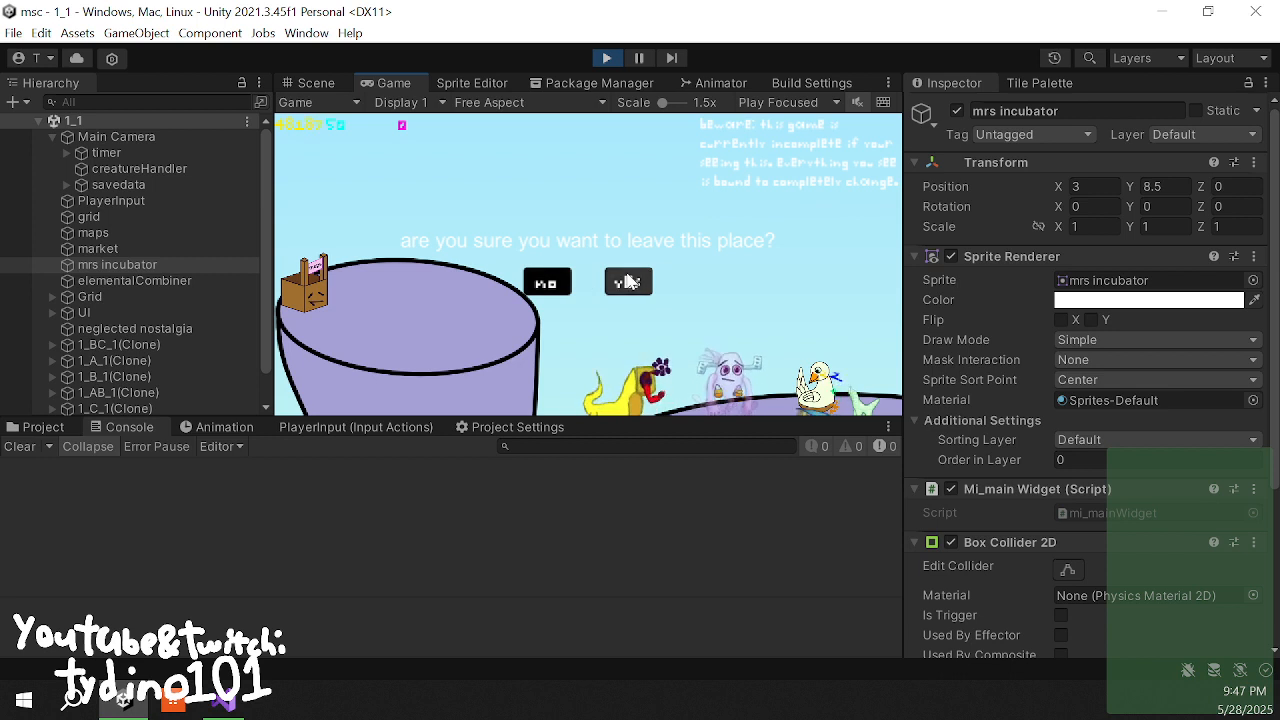
click(623, 280)
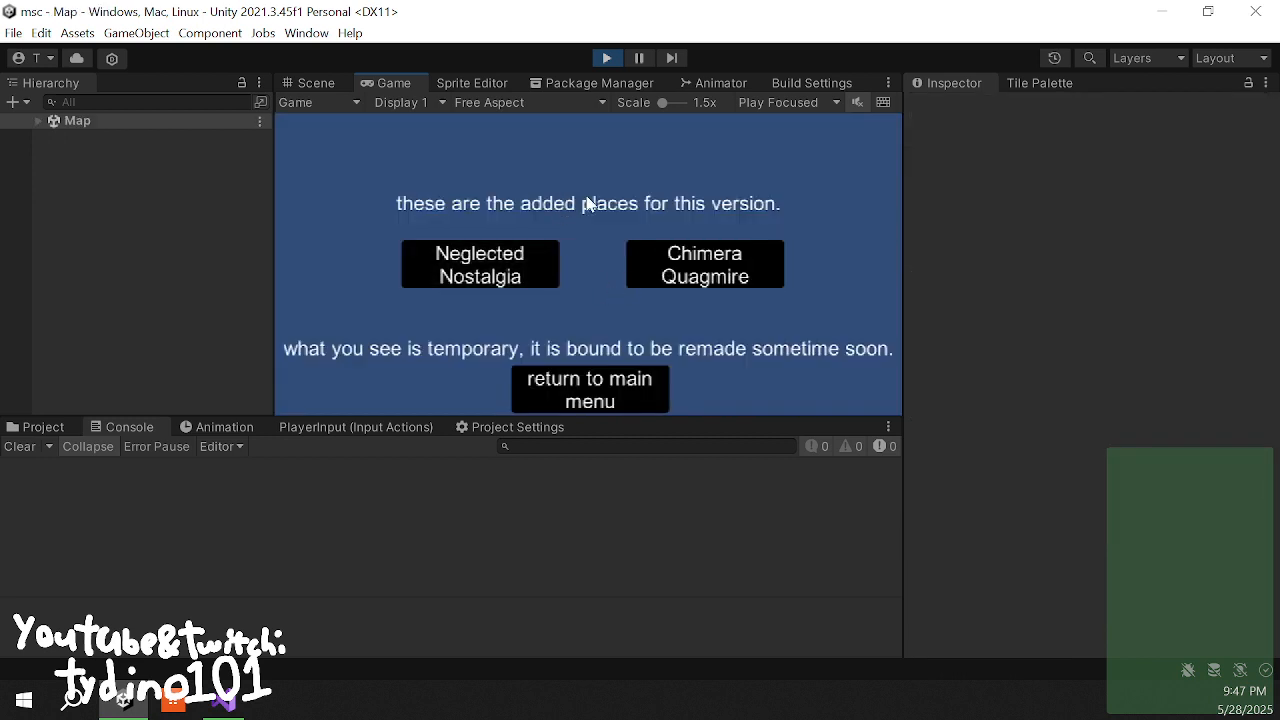
- Travel to Chimera Quagmire, unmute the game audio and view the whole creature island
click(699, 251)
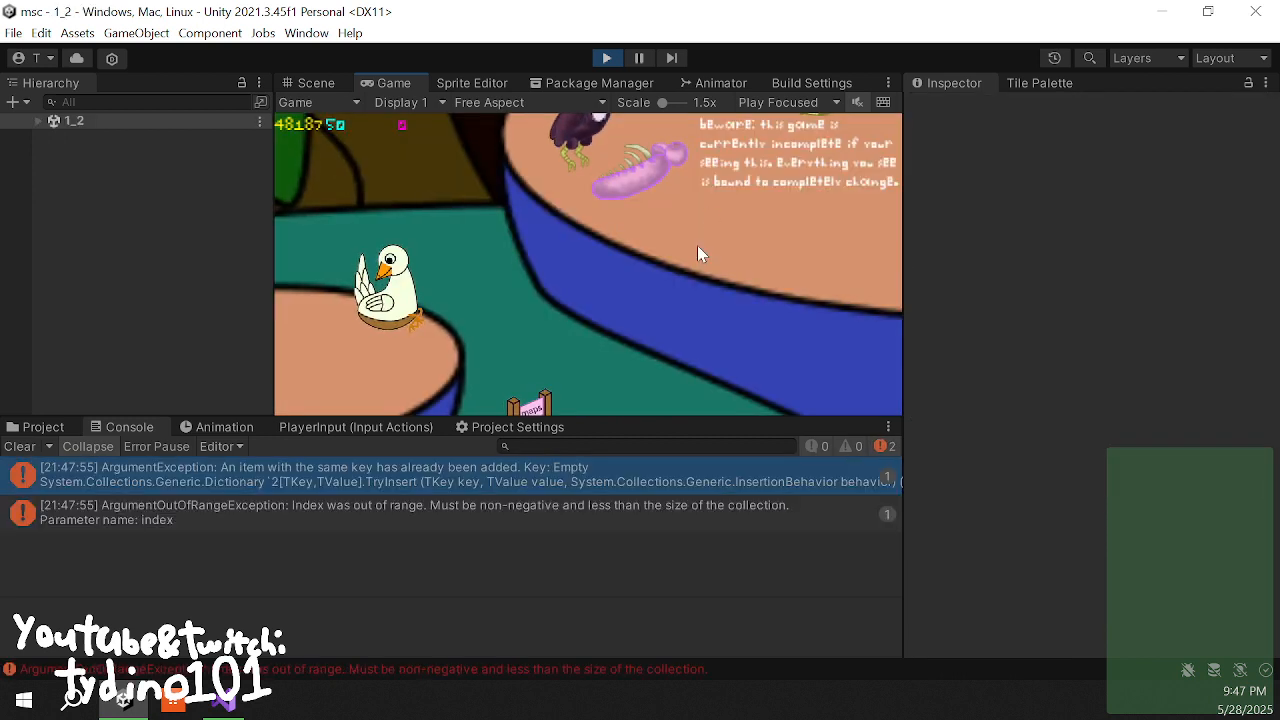
click(840, 104)
click(856, 103)
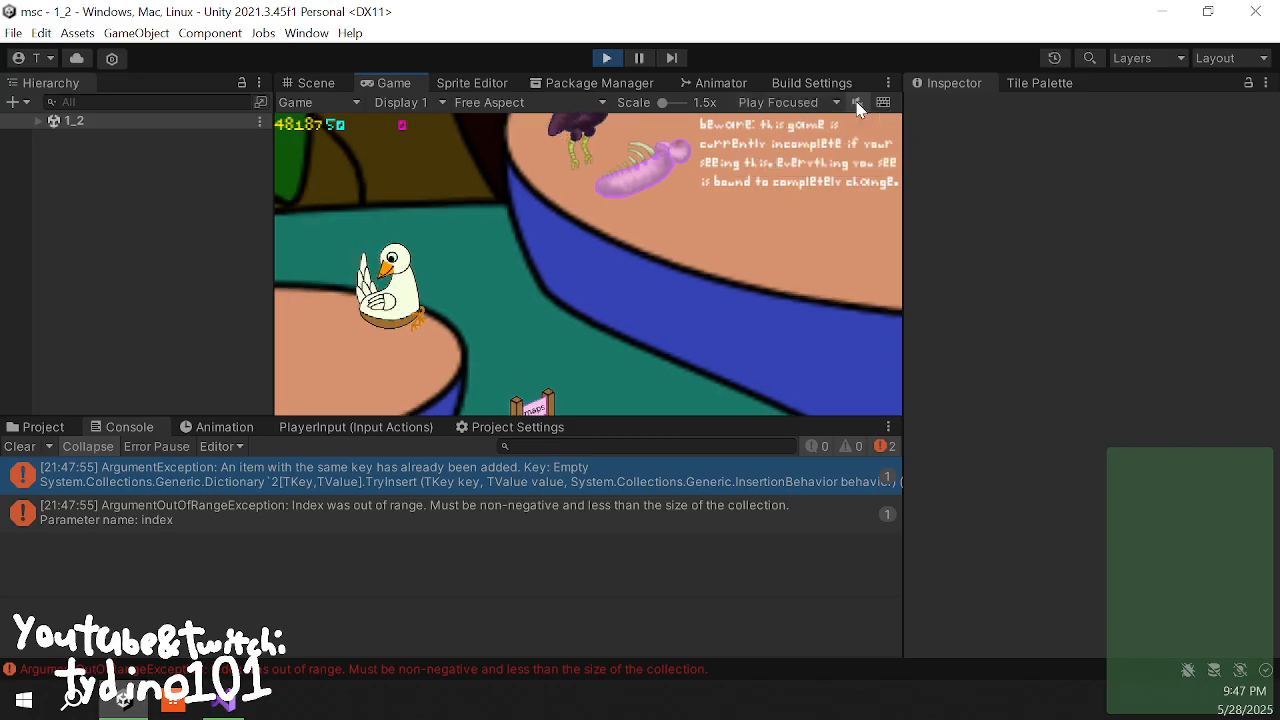
drag(706, 251, 503, 362)
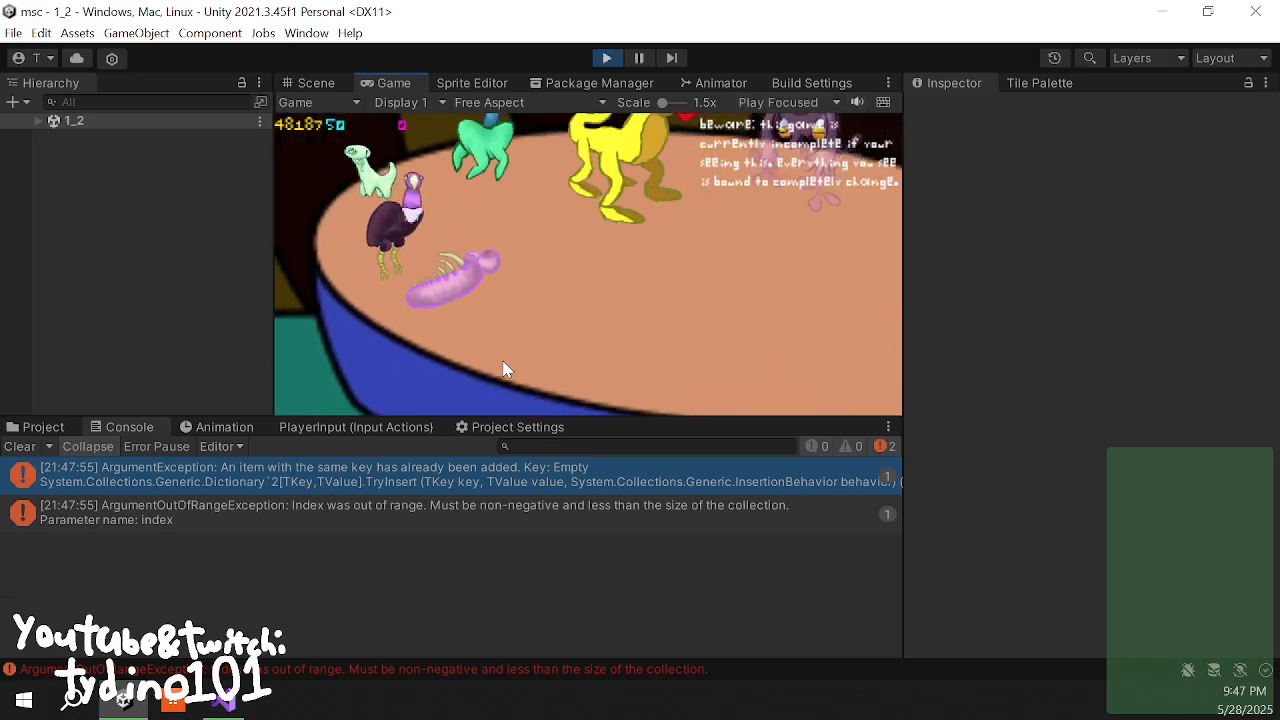
click(40, 427)
drag(616, 247, 724, 312)
scroll(724, 312, down, 5)
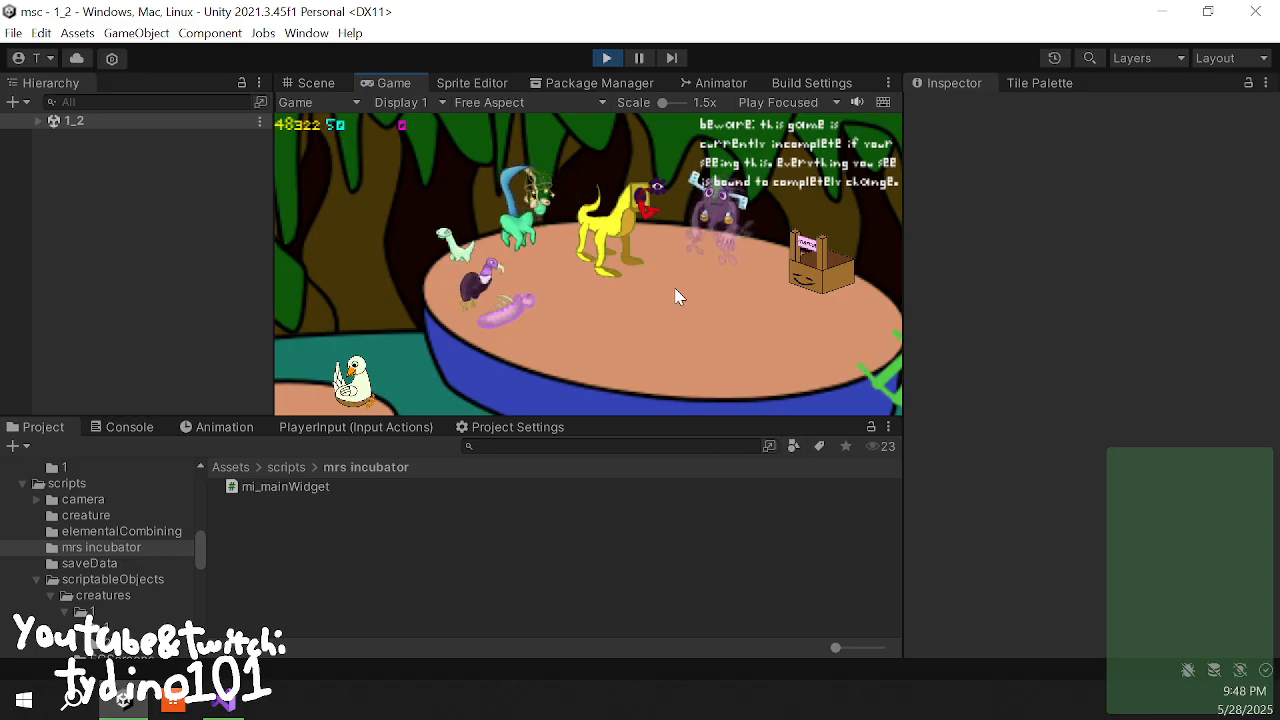
- Inspect the currency and timestamp settings in the Creature Controler of 1_B_2(Clone)
click(38, 121)
click(104, 280)
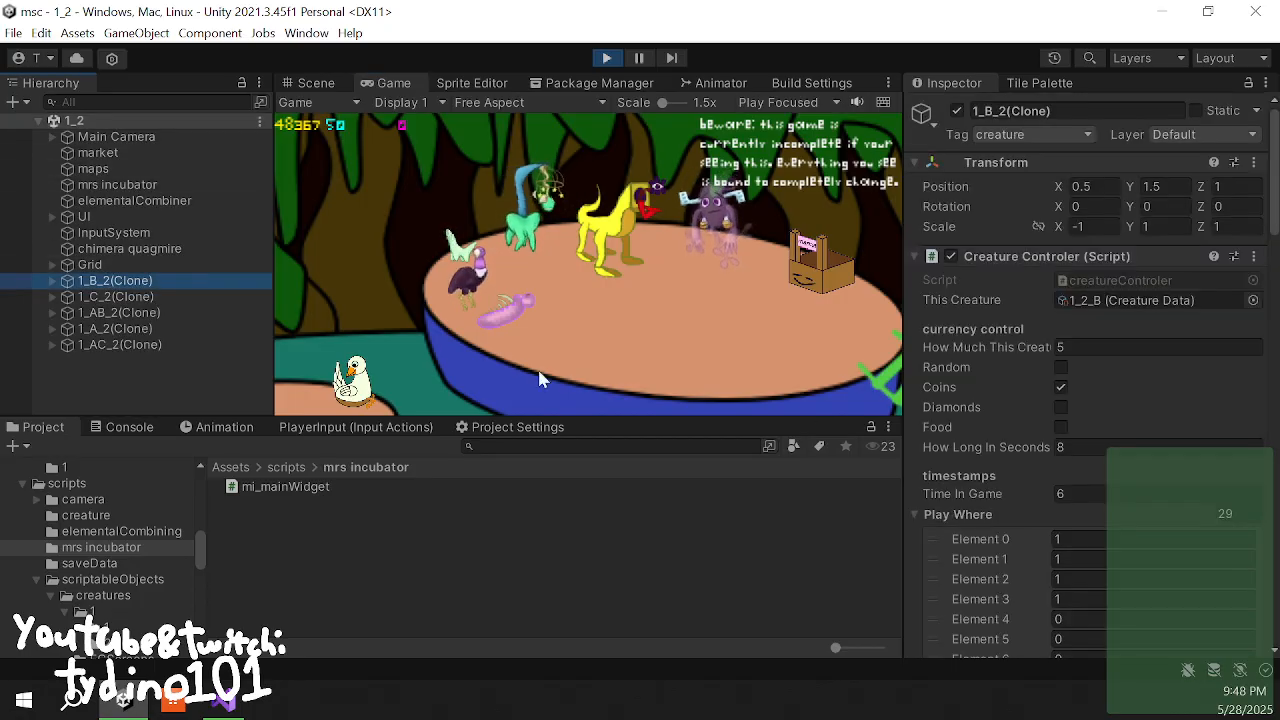
scroll(990, 500, down, 2)
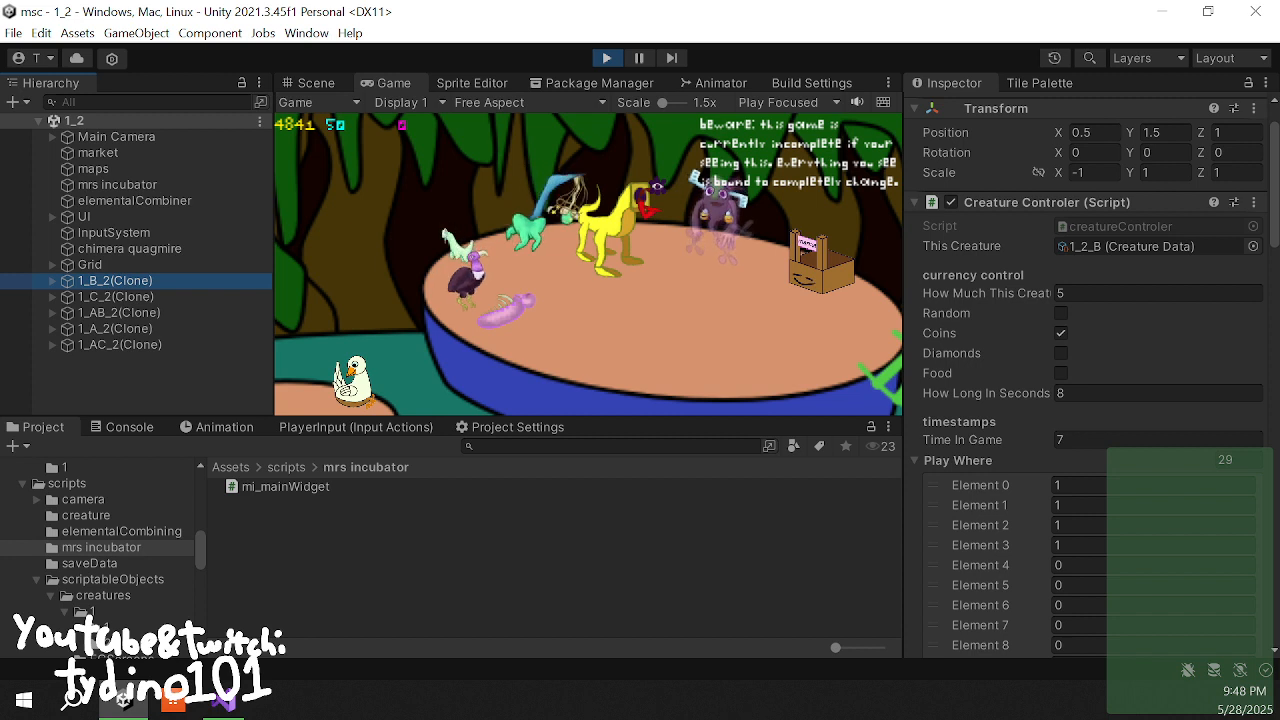
click(426, 351)
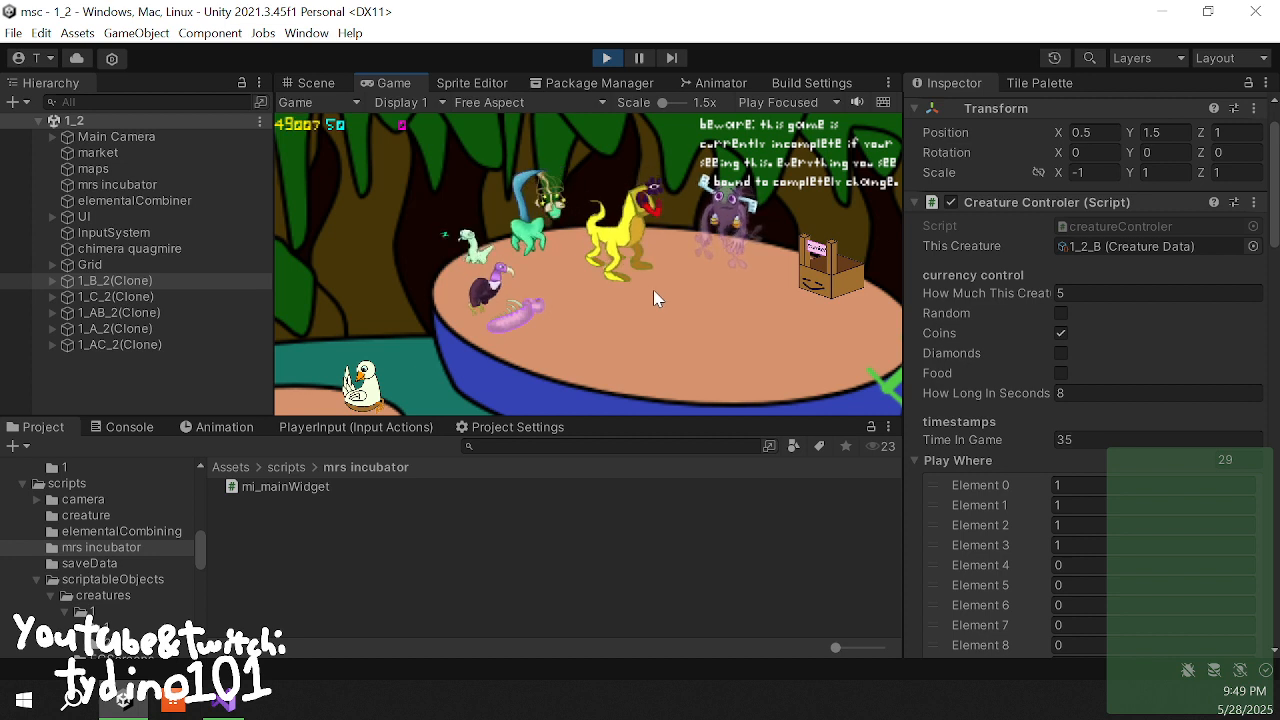
- Select the small green long-necked creature on the island and toggle its sleep option
click(464, 250)
click(445, 212)
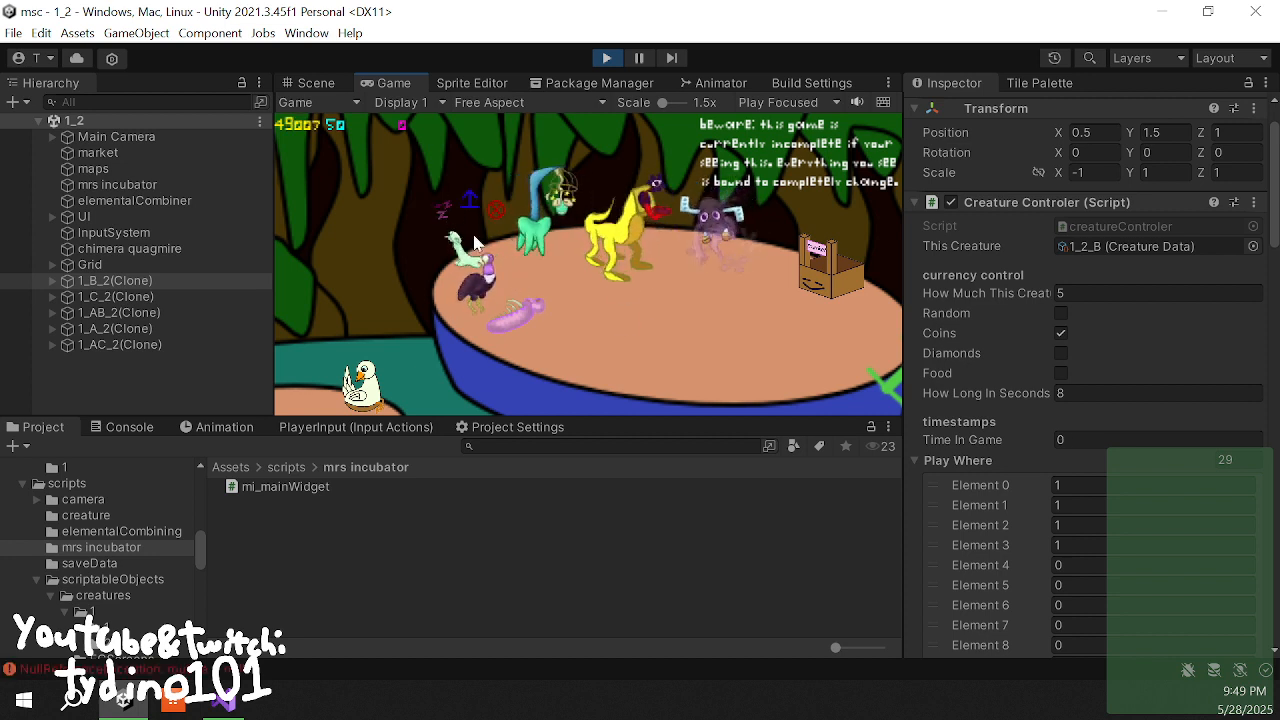
click(471, 202)
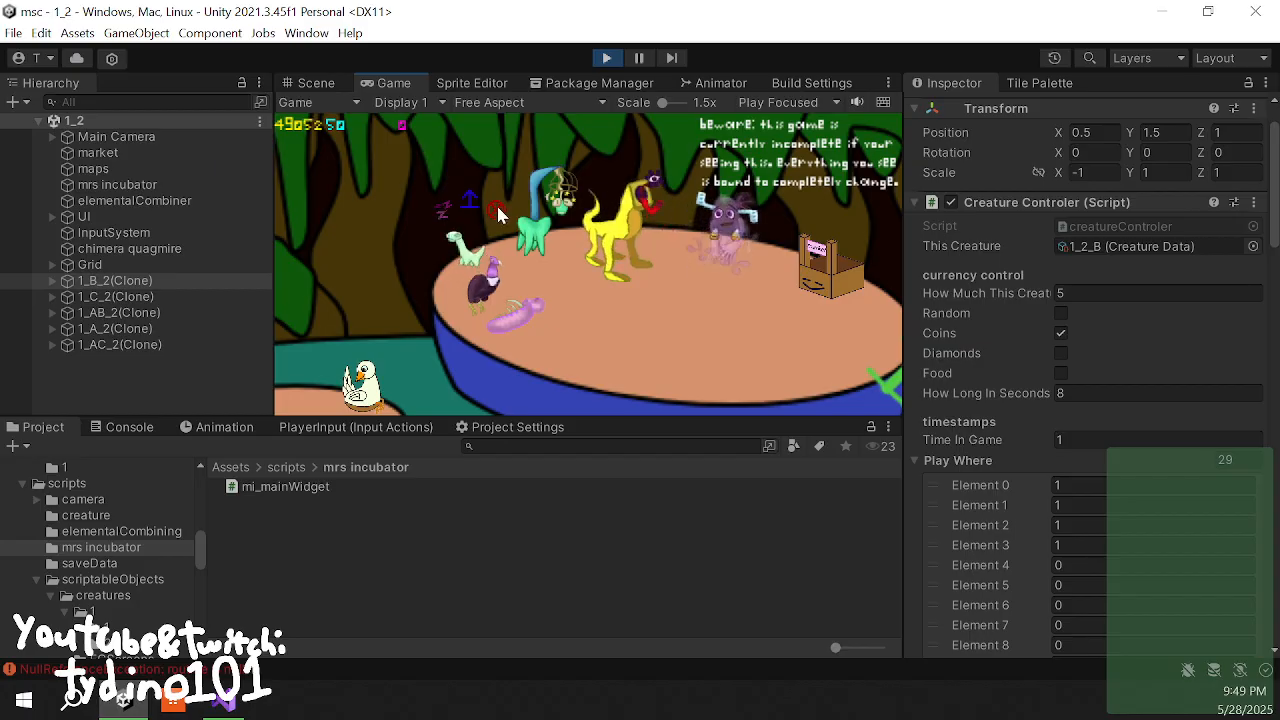
- Check the error in the Console, clear it and return to the project files
click(123, 428)
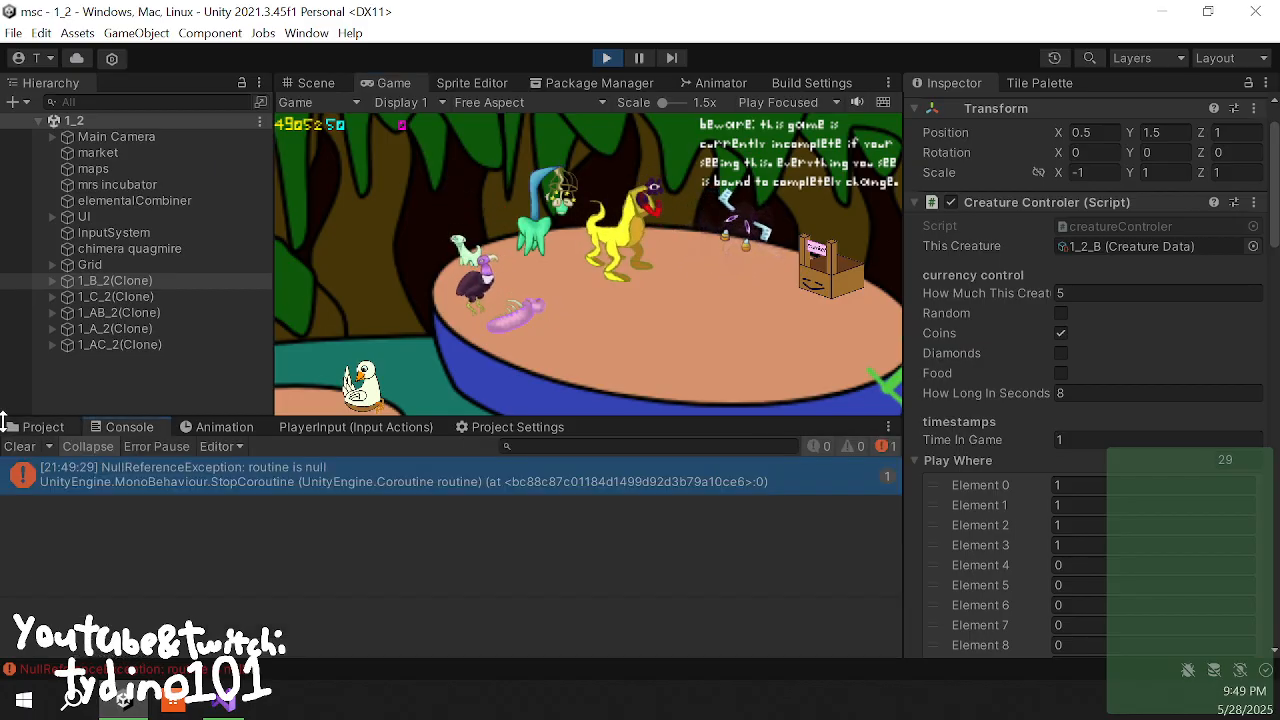
click(20, 447)
click(40, 427)
drag(762, 298, 740, 342)
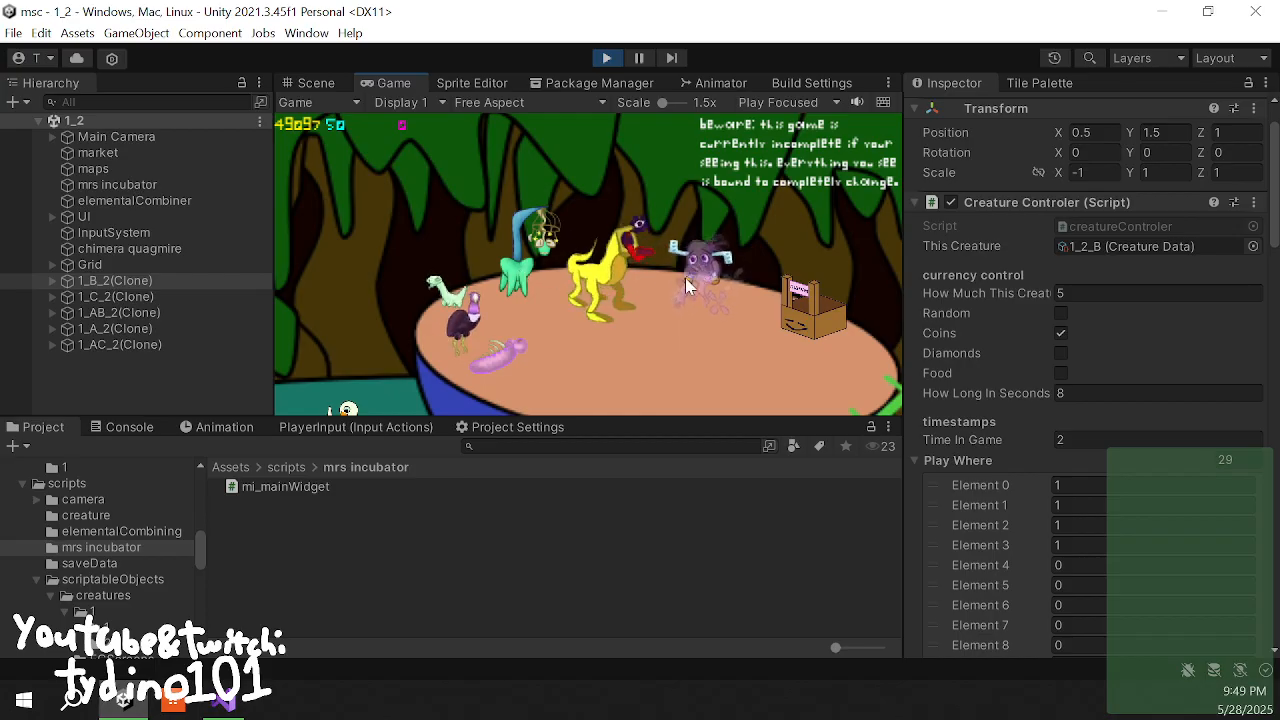
drag(604, 364, 612, 328)
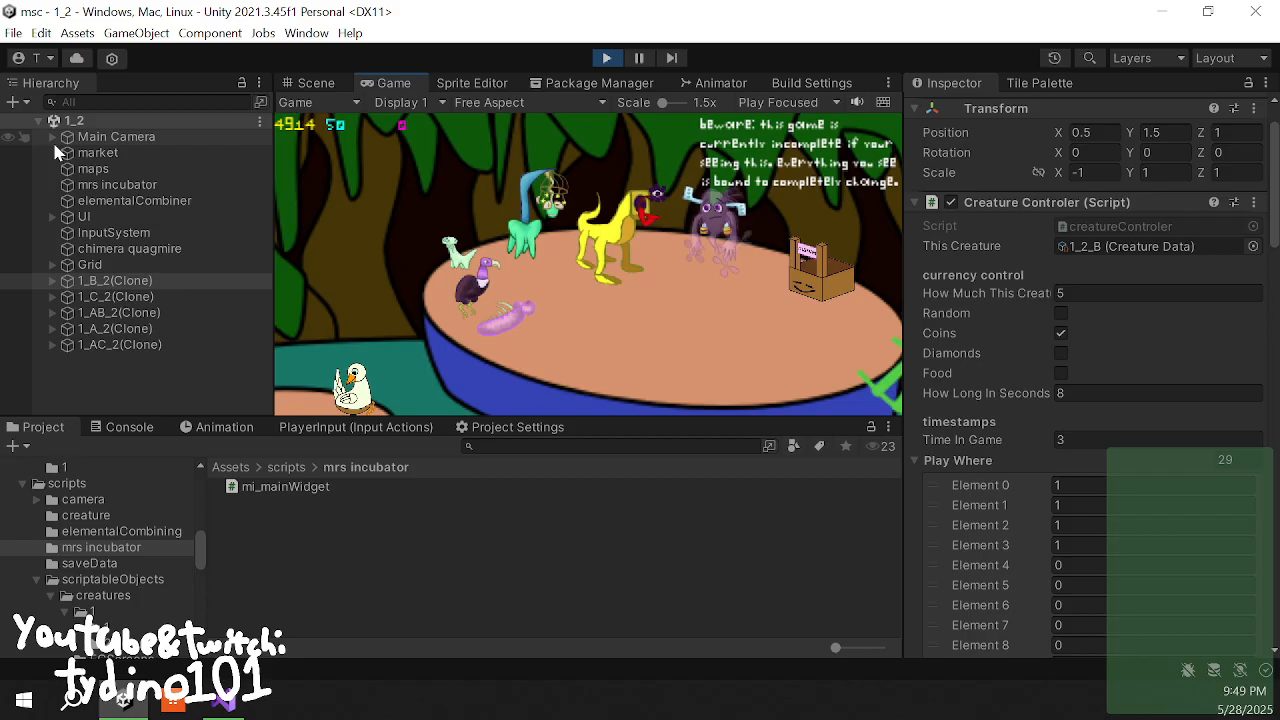
- Inspect the creature IDs needed for Element 0 in the Timer script on the Main Camera's timer object
click(53, 137)
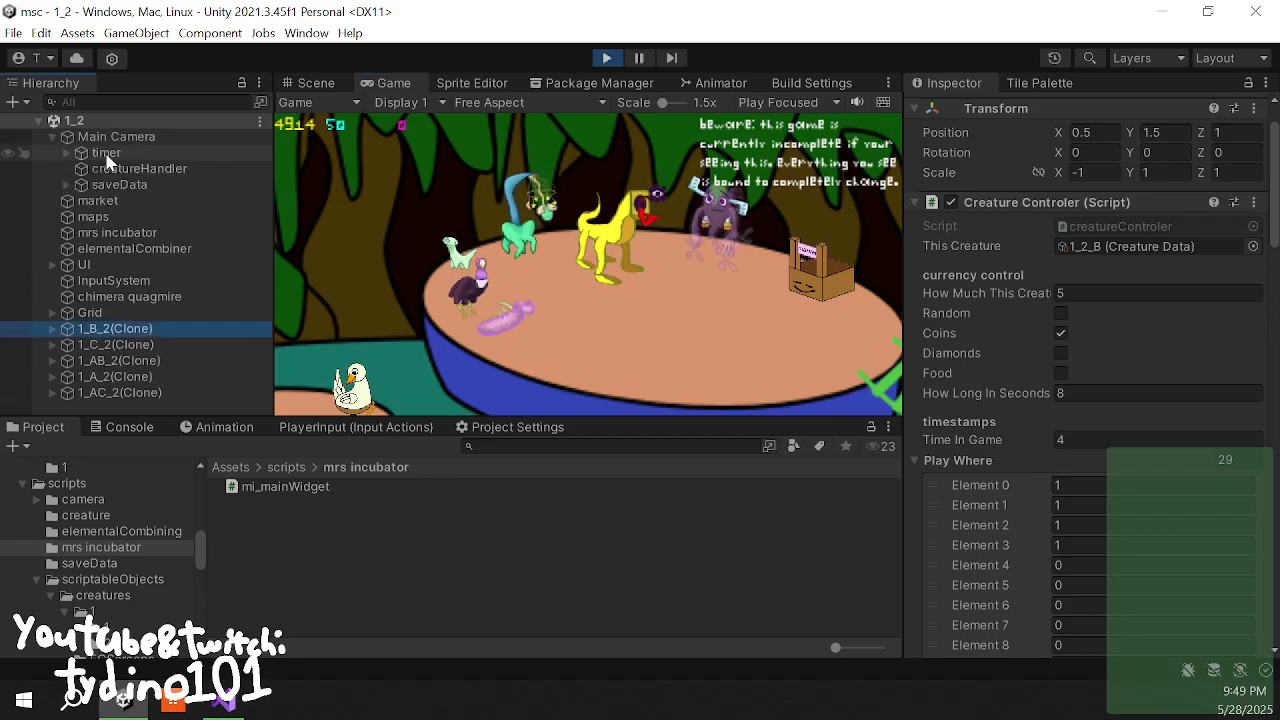
click(105, 152)
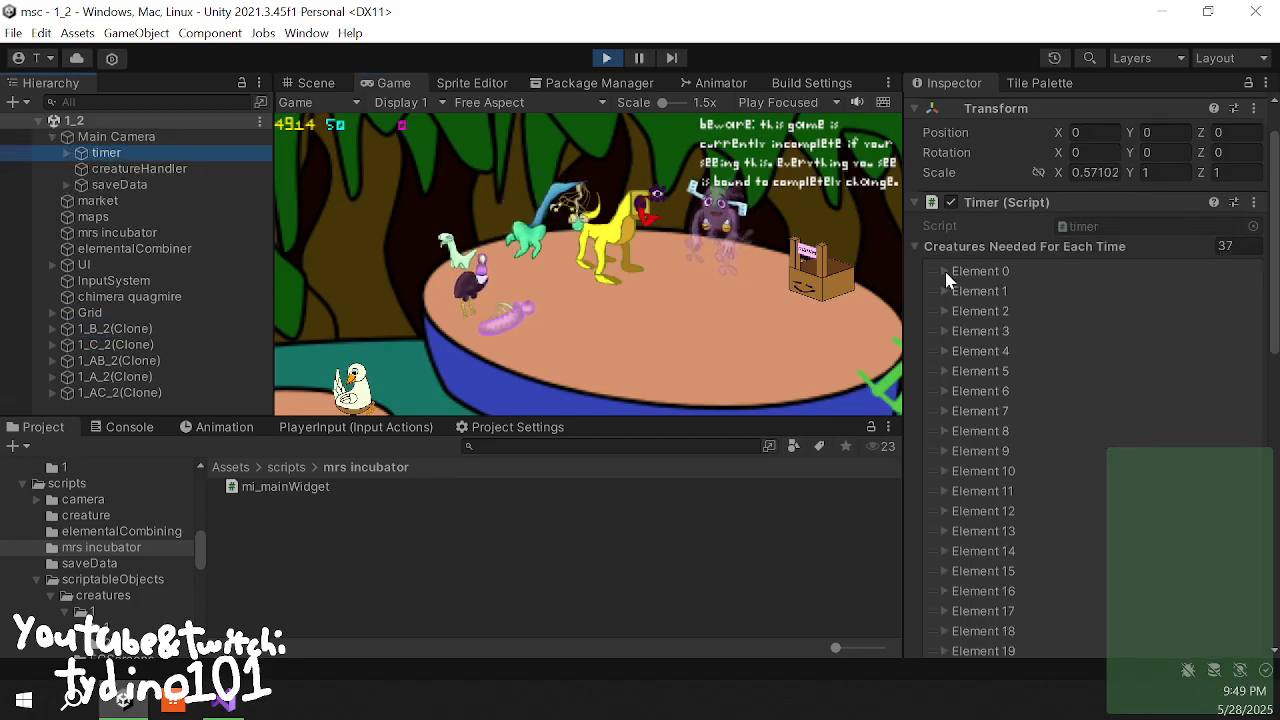
click(945, 272)
click(957, 291)
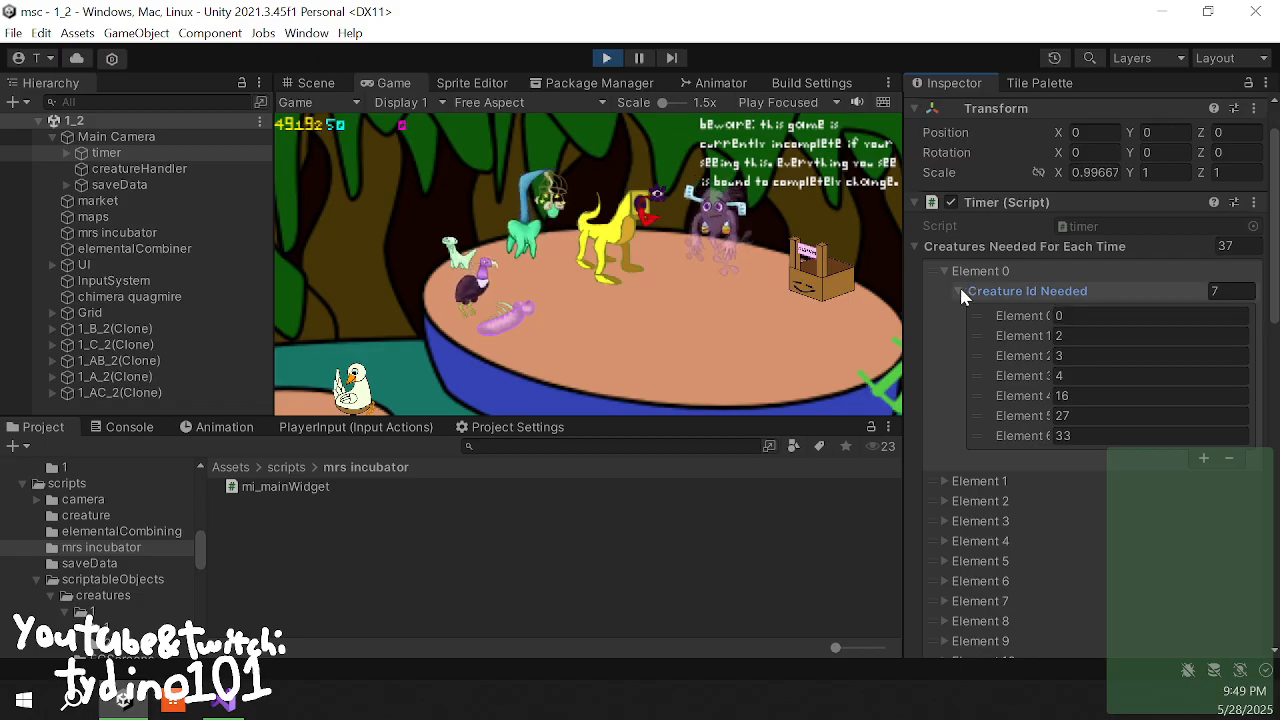
click(959, 291)
click(945, 271)
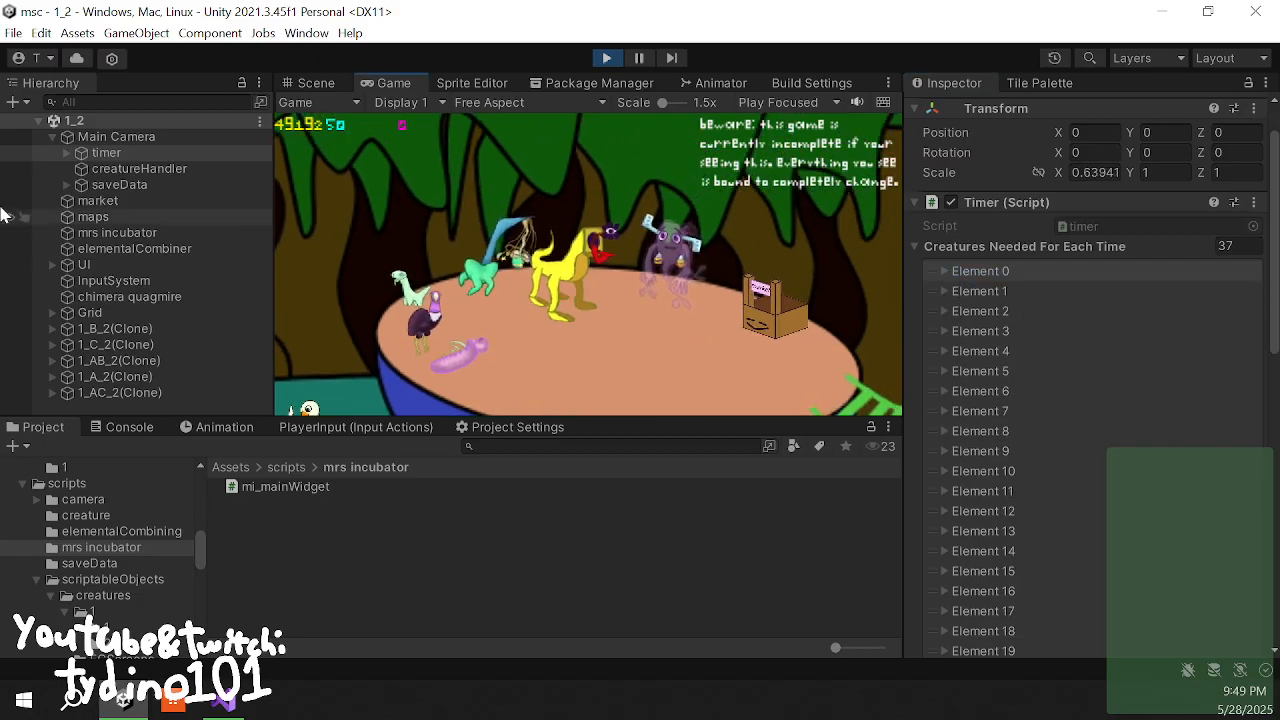
click(53, 136)
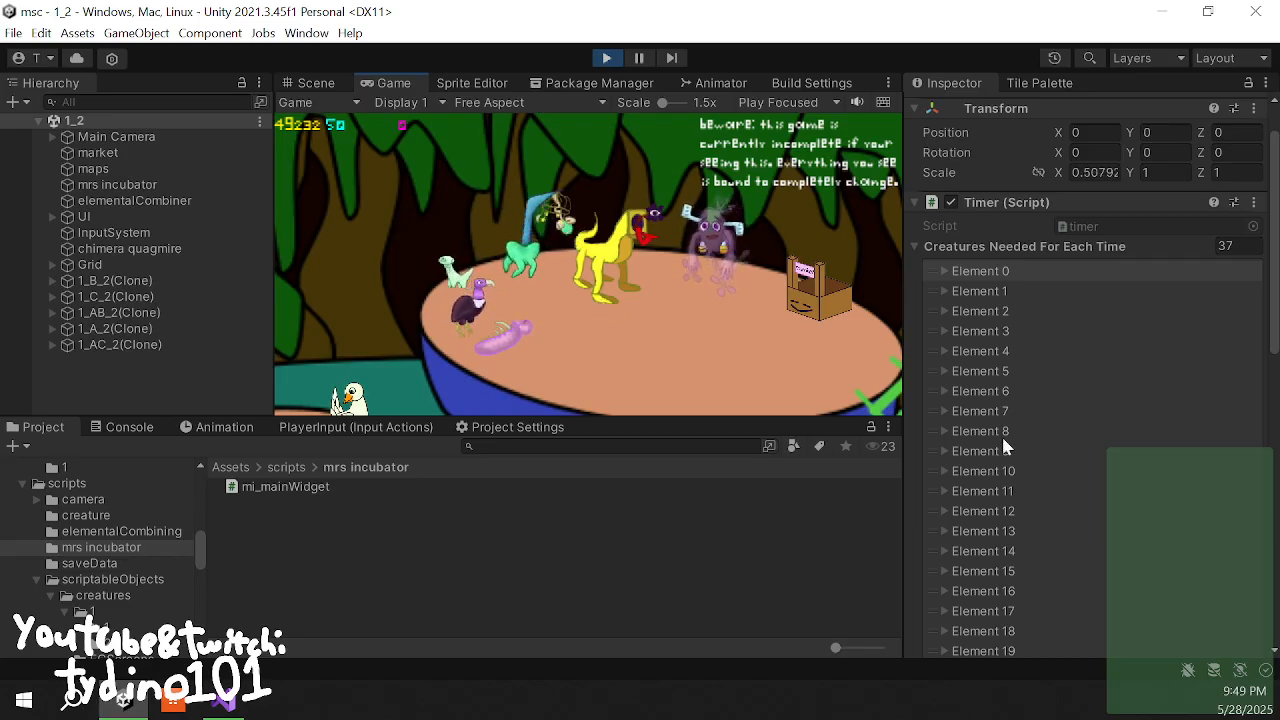
- Inspect the creature IDs needed for Element 22 of the timer, and collapse the Creatures Needed For Each Time list
scroll(1005, 450, down, 5)
click(944, 494)
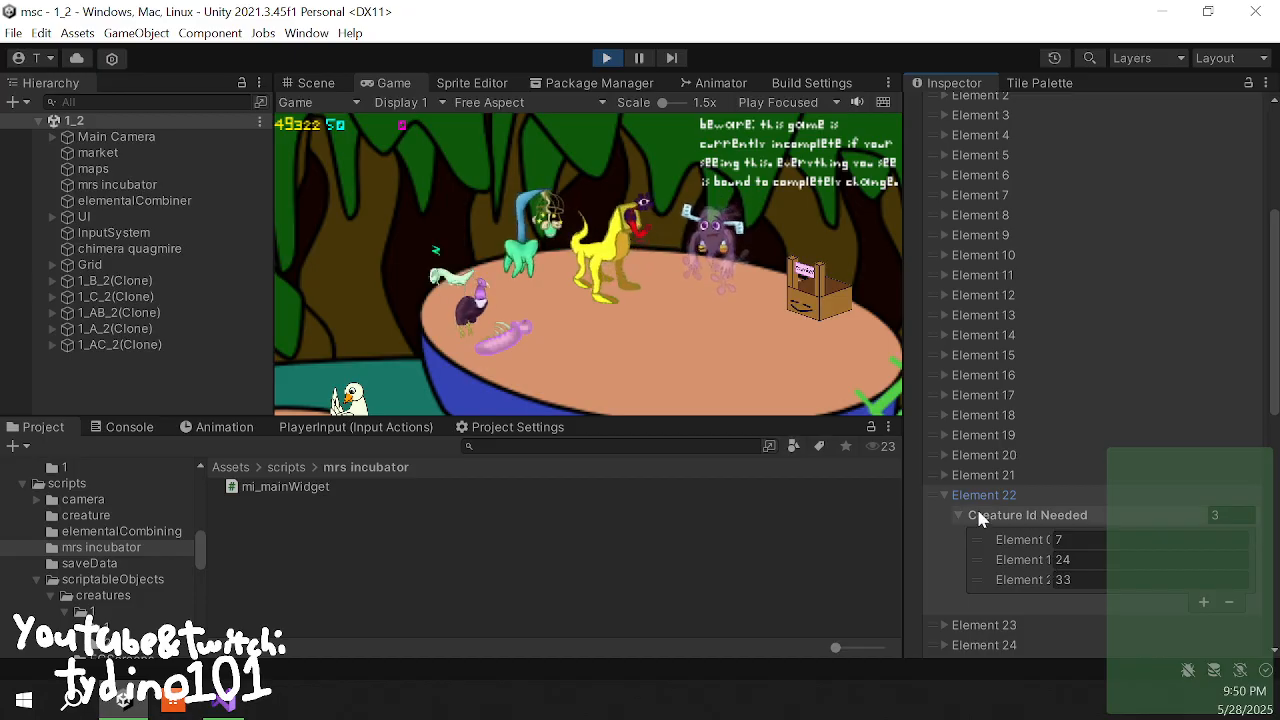
click(942, 494)
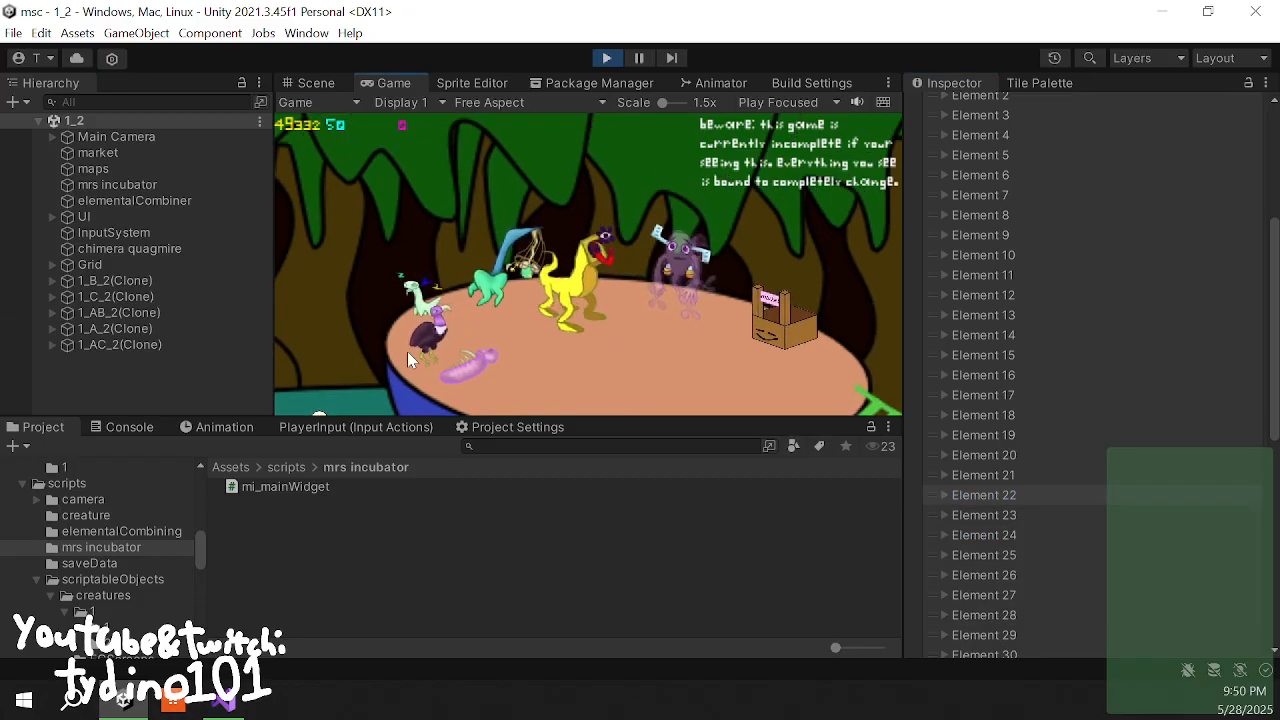
scroll(1097, 165, up, 5)
click(914, 298)
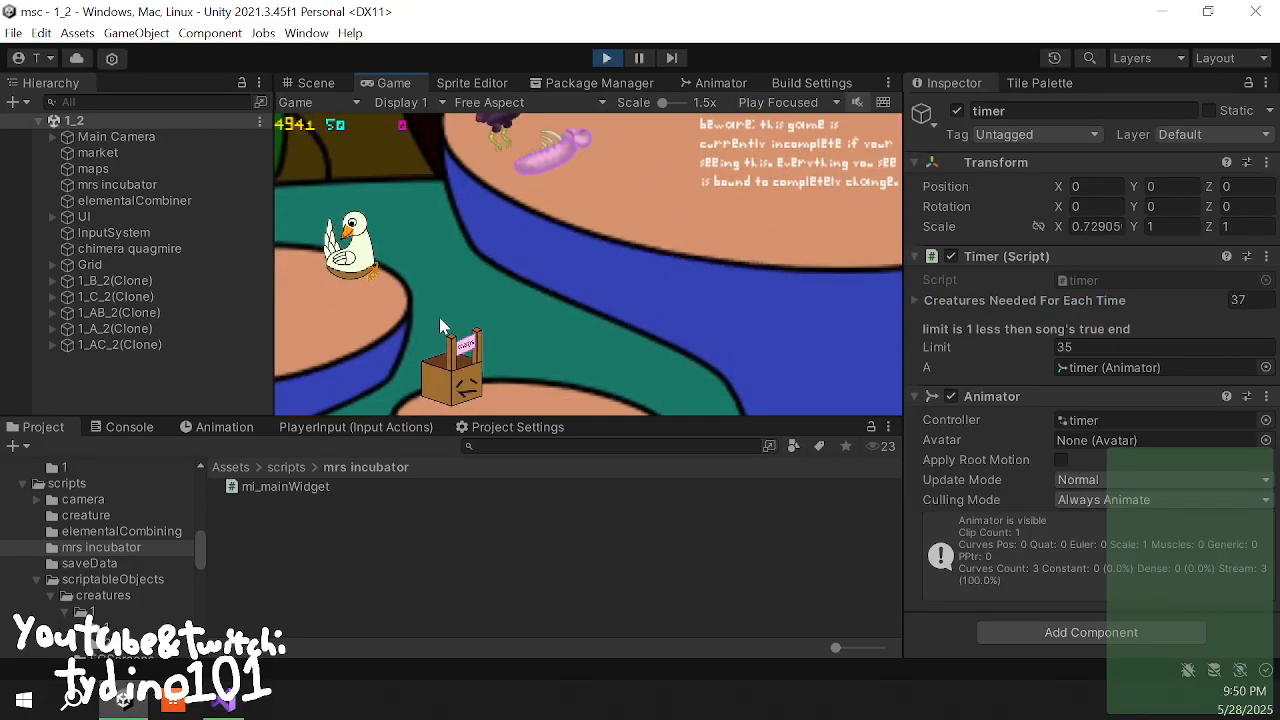
- Leave Chimera Quagmire through the maps stand for Neglected Nostalgia, and clear the Console
click(450, 338)
click(630, 283)
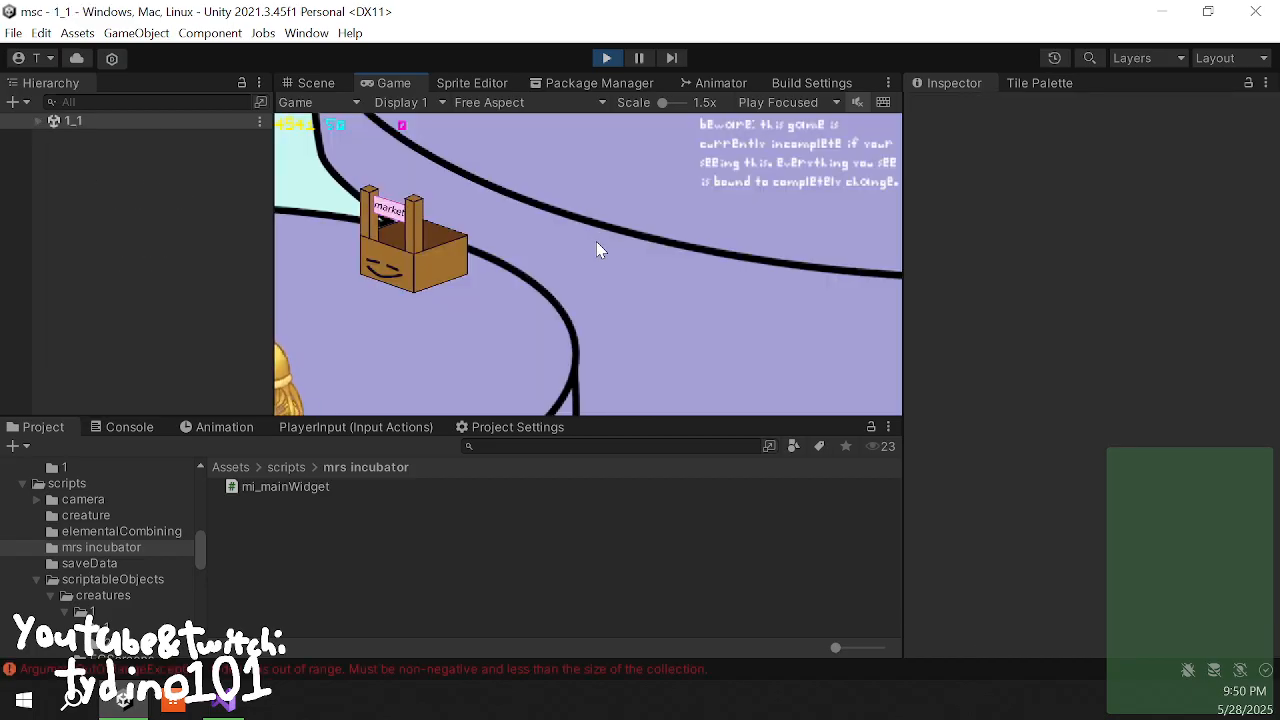
click(112, 432)
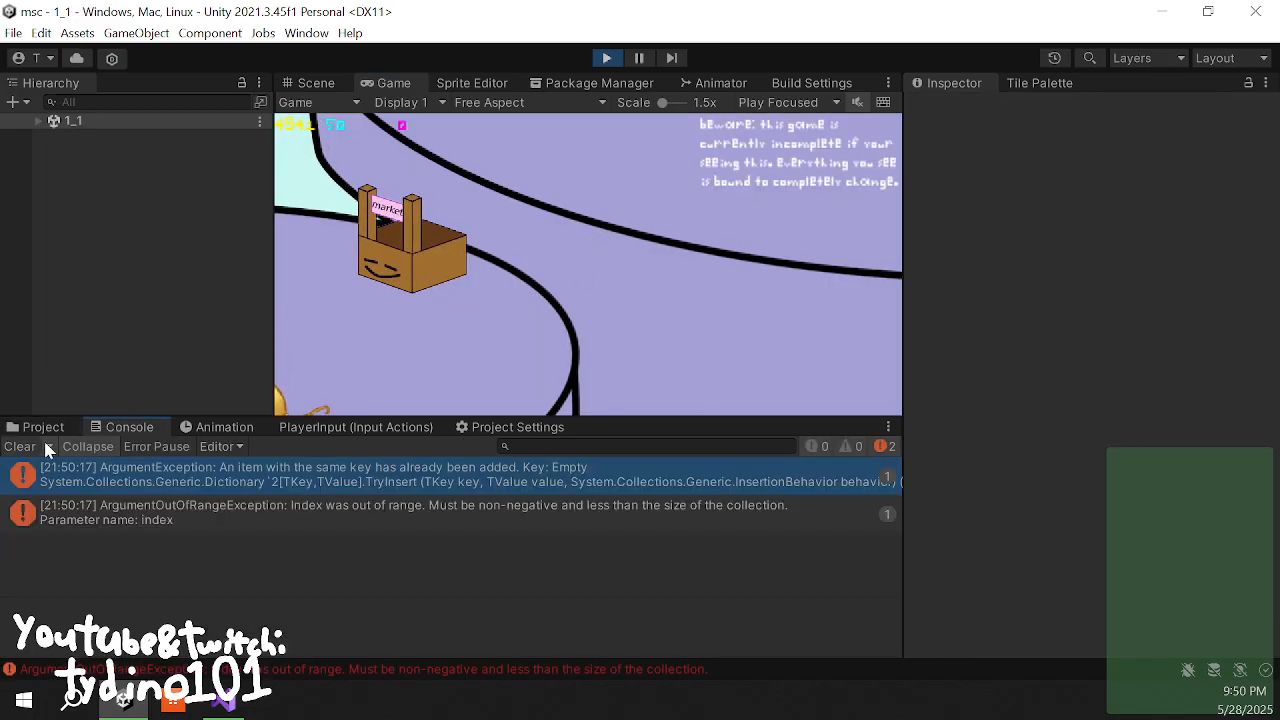
click(20, 446)
click(43, 426)
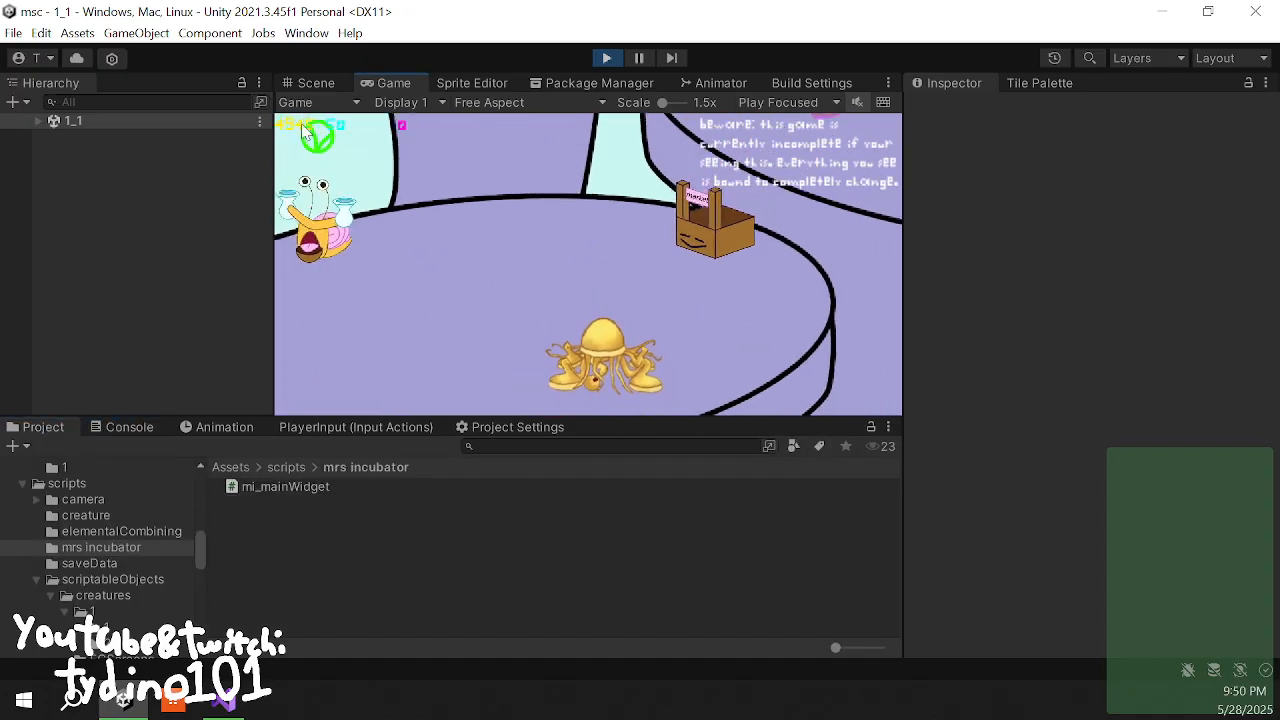
- Send the finished combination from the elemental combiner to mrs incubator and check its countdown
drag(568, 227, 391, 469)
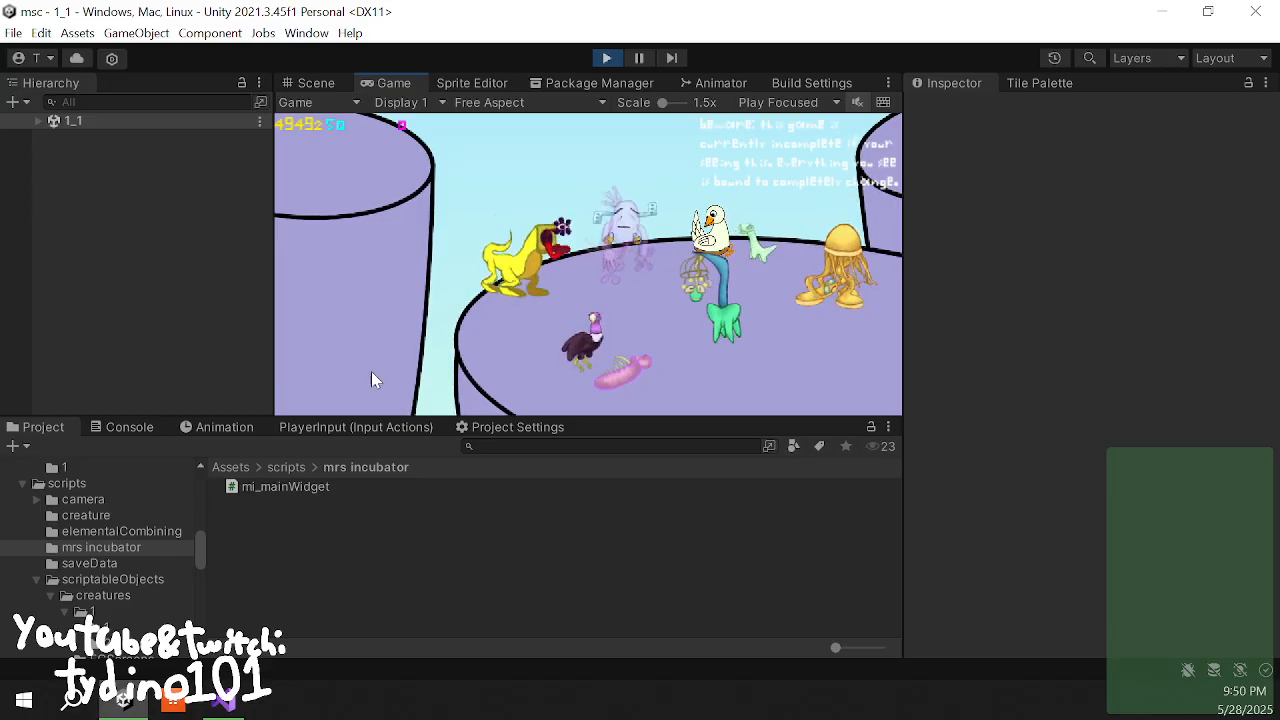
drag(371, 372, 550, 157)
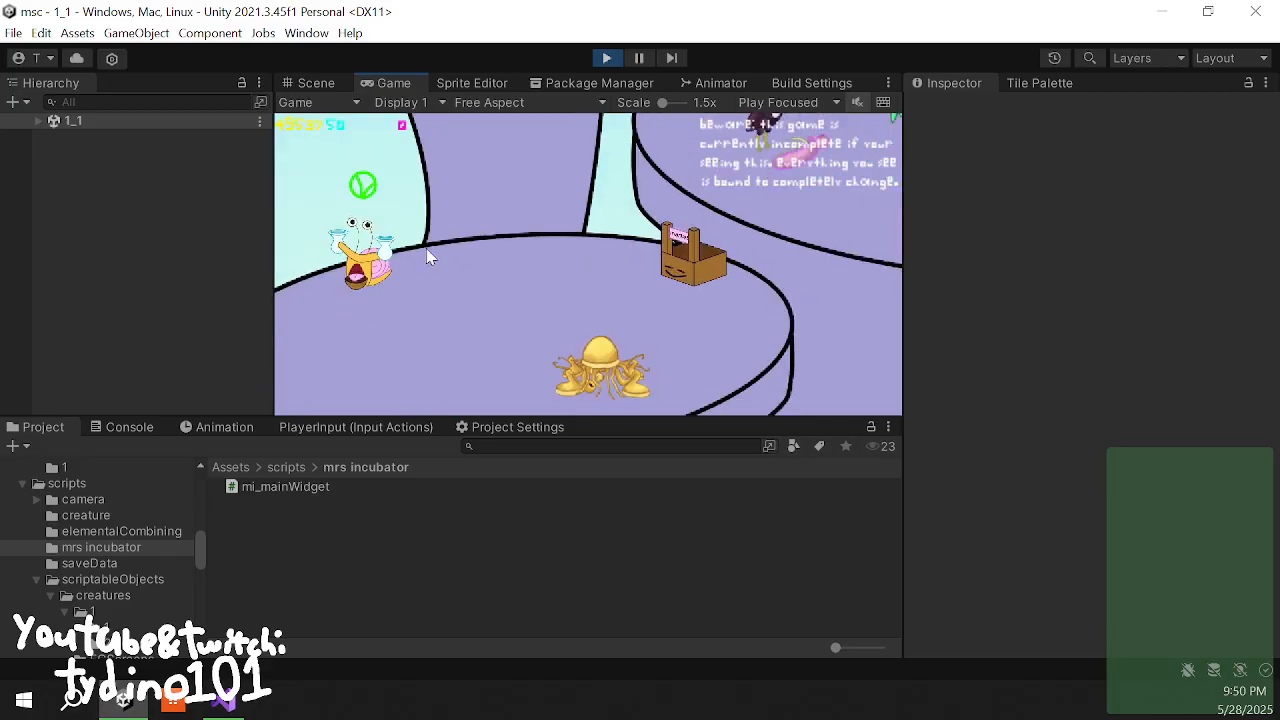
drag(595, 225, 91, 560)
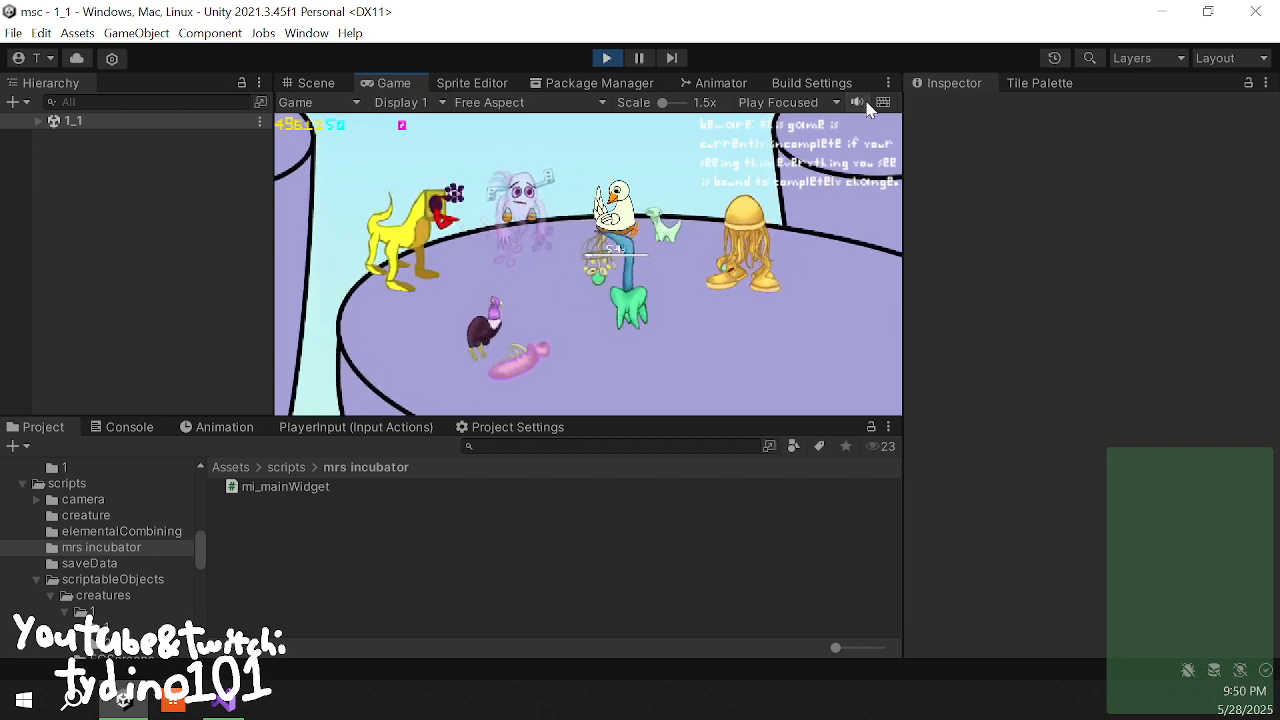
- Maximize the Game view, then put the translucent purple creature into placement mode and set it down between the yellow creature and mrs incubator
right_click(393, 80)
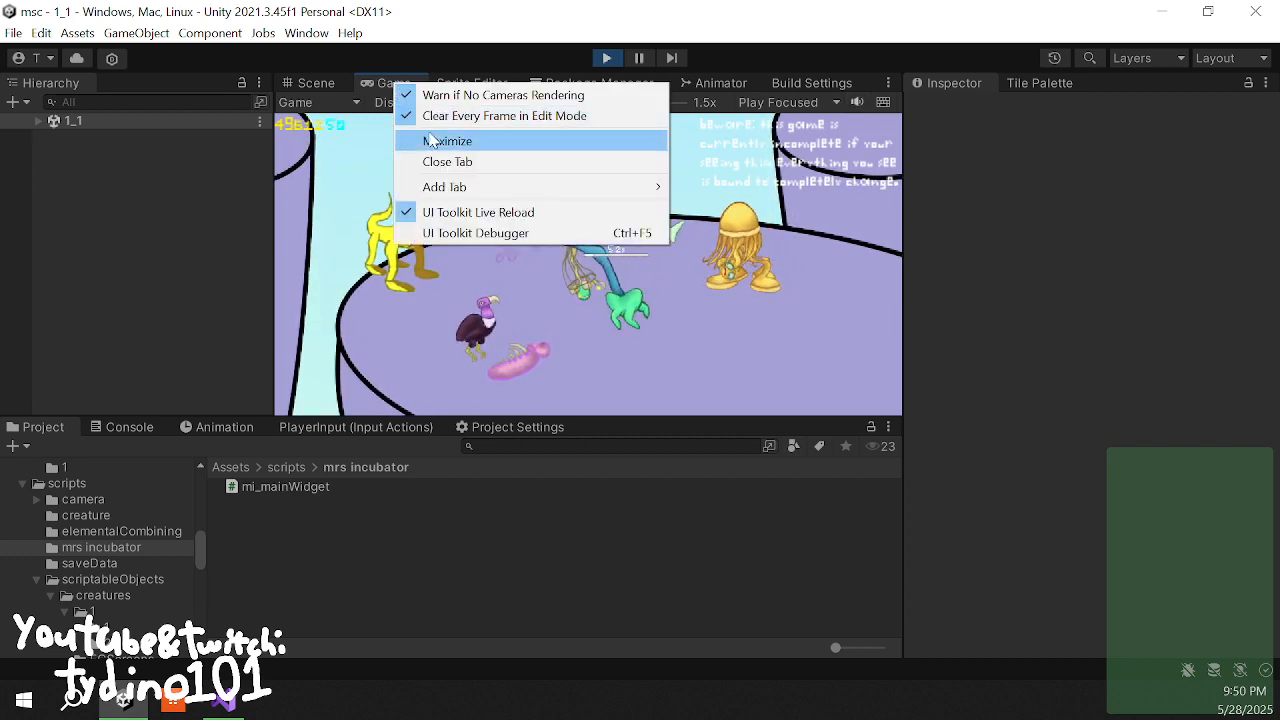
click(457, 140)
click(533, 287)
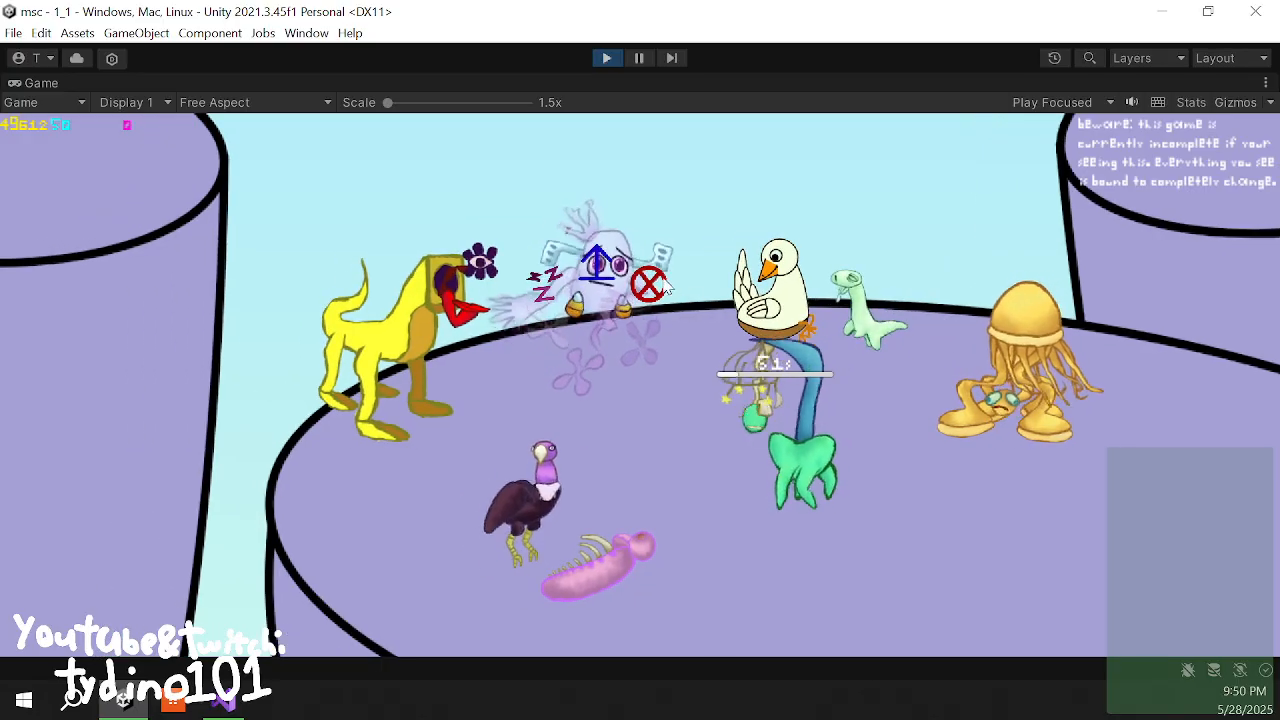
click(596, 280)
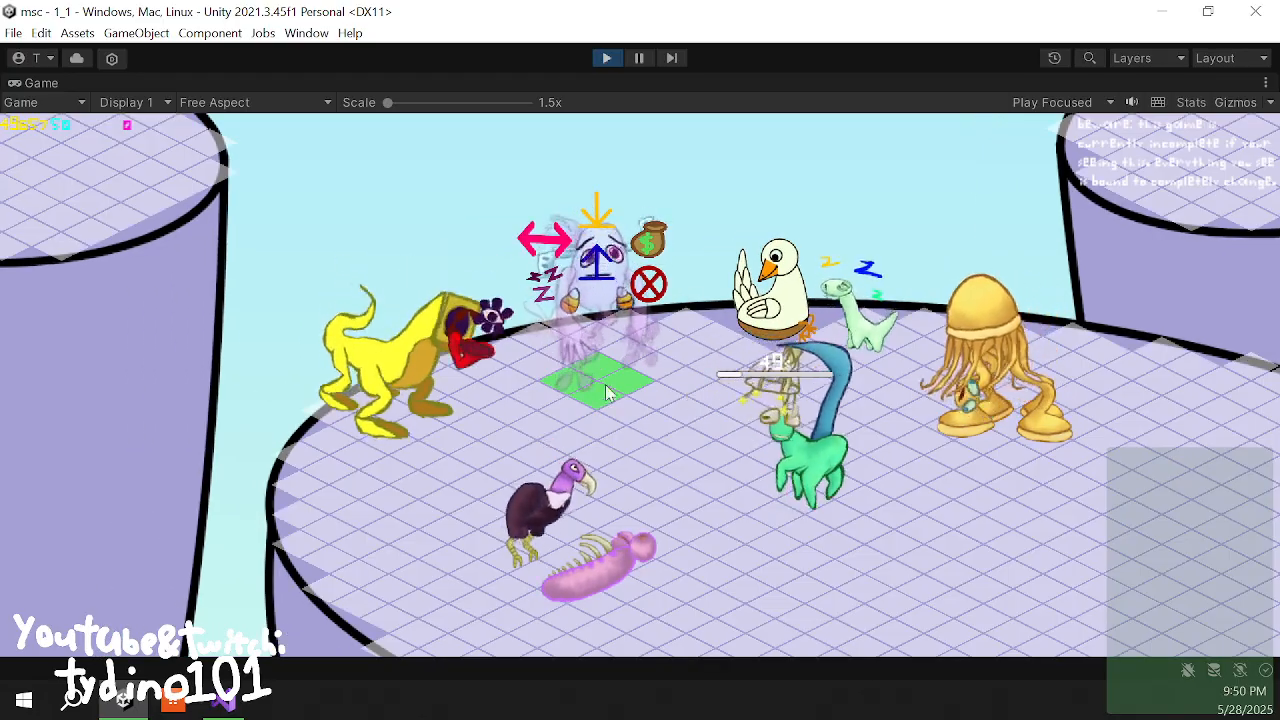
drag(602, 273, 595, 343)
click(593, 487)
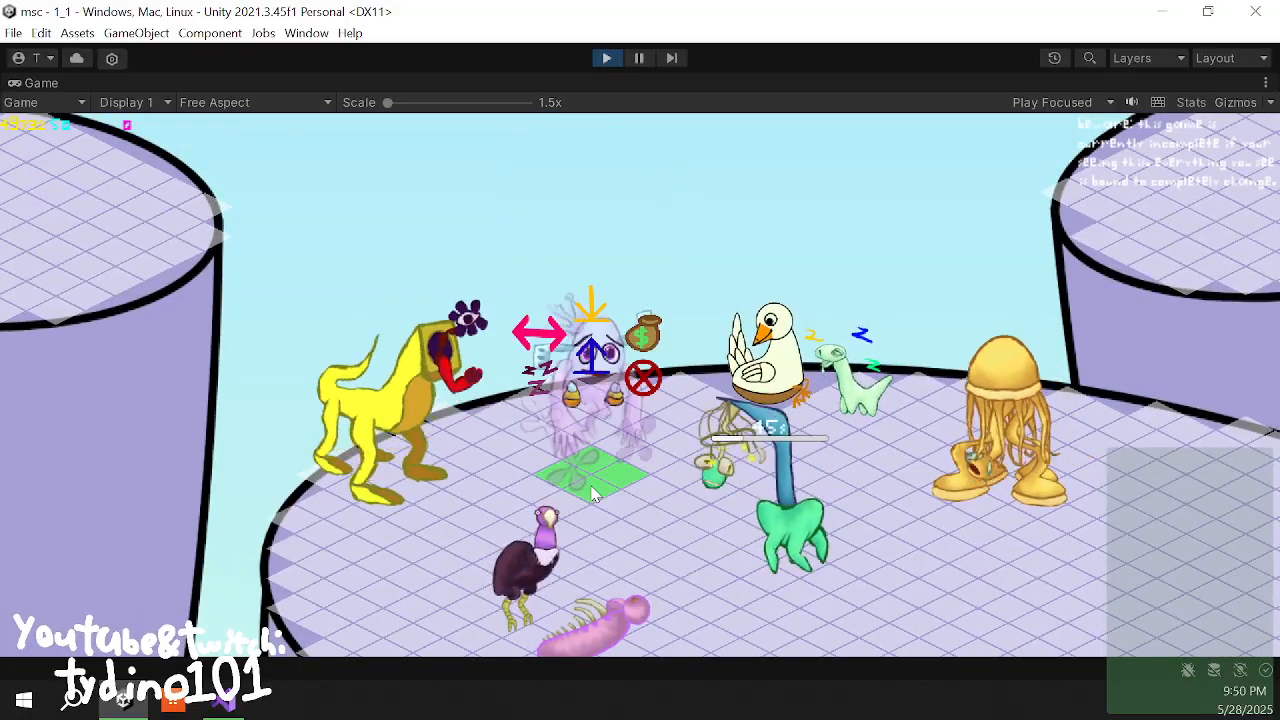
click(594, 315)
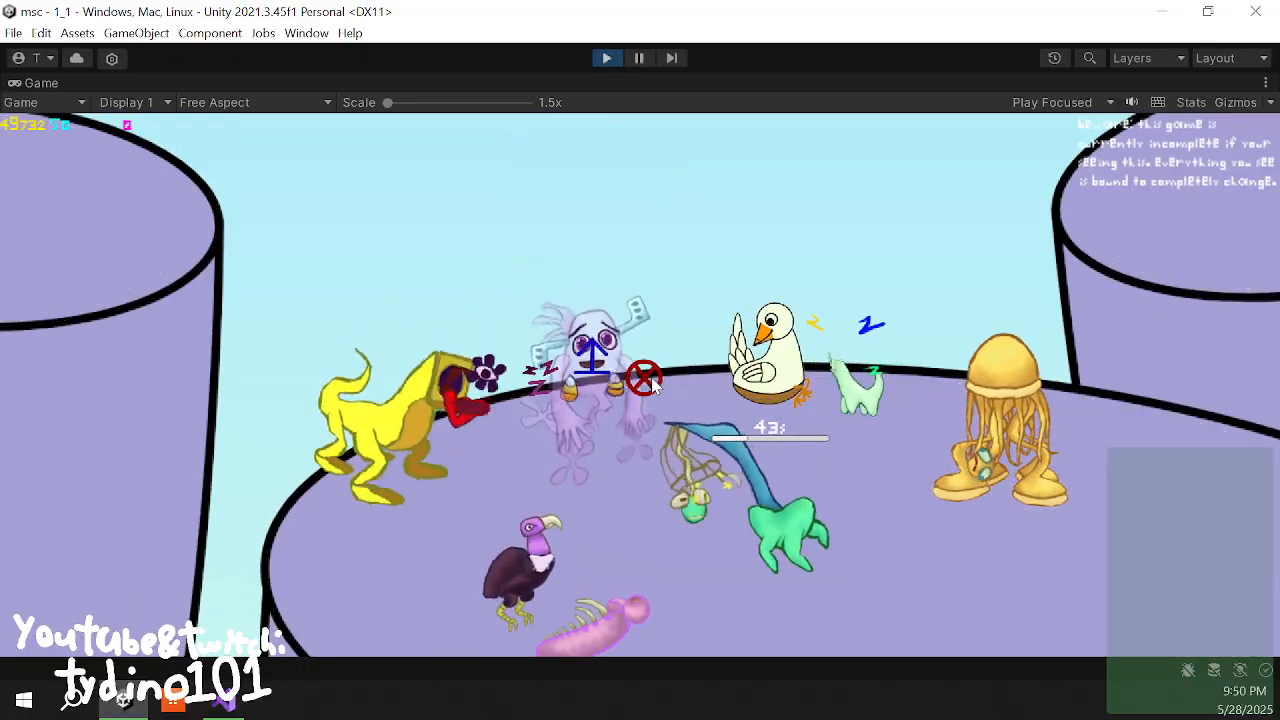
- Submit a combination of the golden long-haired creature and the pale green creature in the elemental combiner, and return to mrs incubator
drag(837, 452, 651, 411)
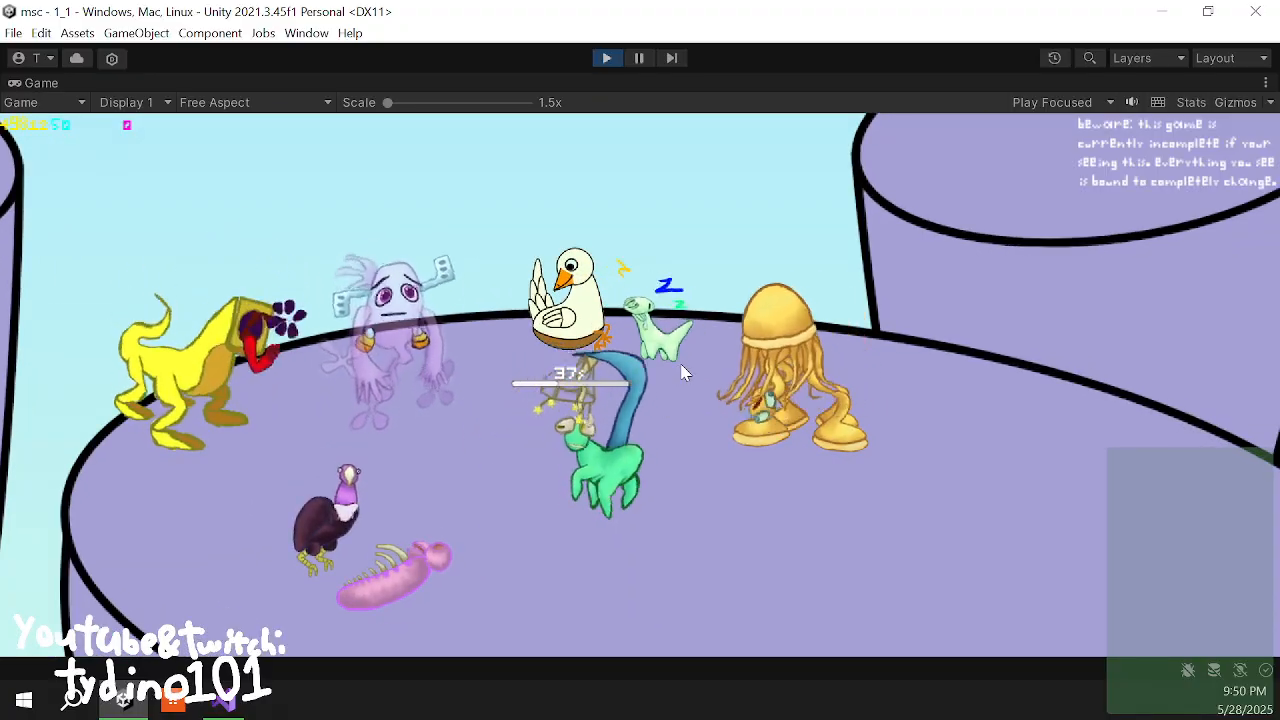
drag(477, 489, 771, 233)
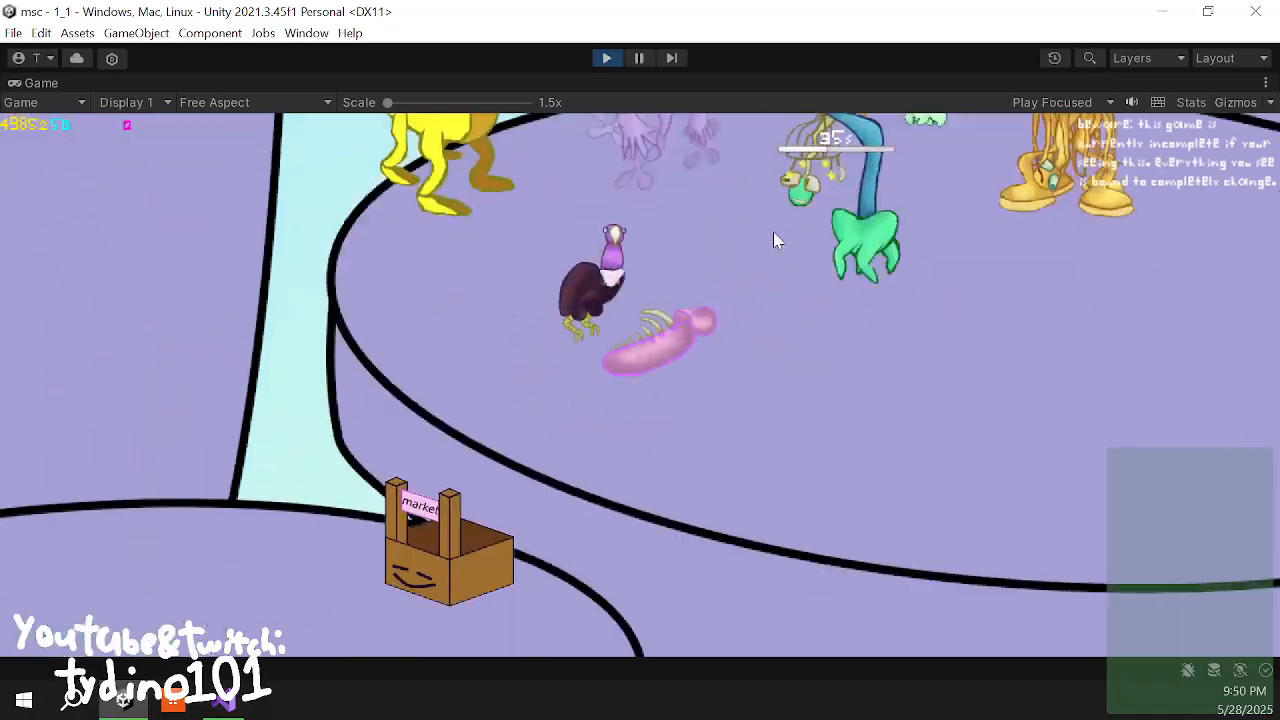
click(197, 478)
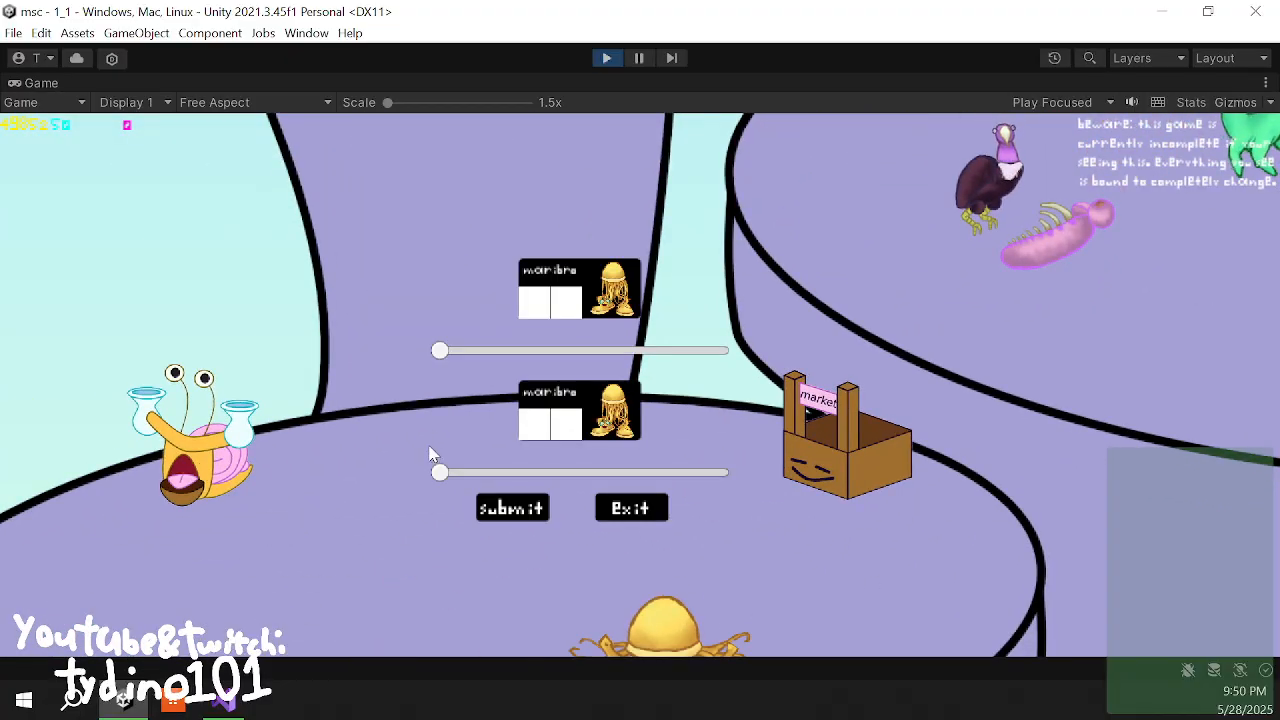
drag(438, 479, 497, 477)
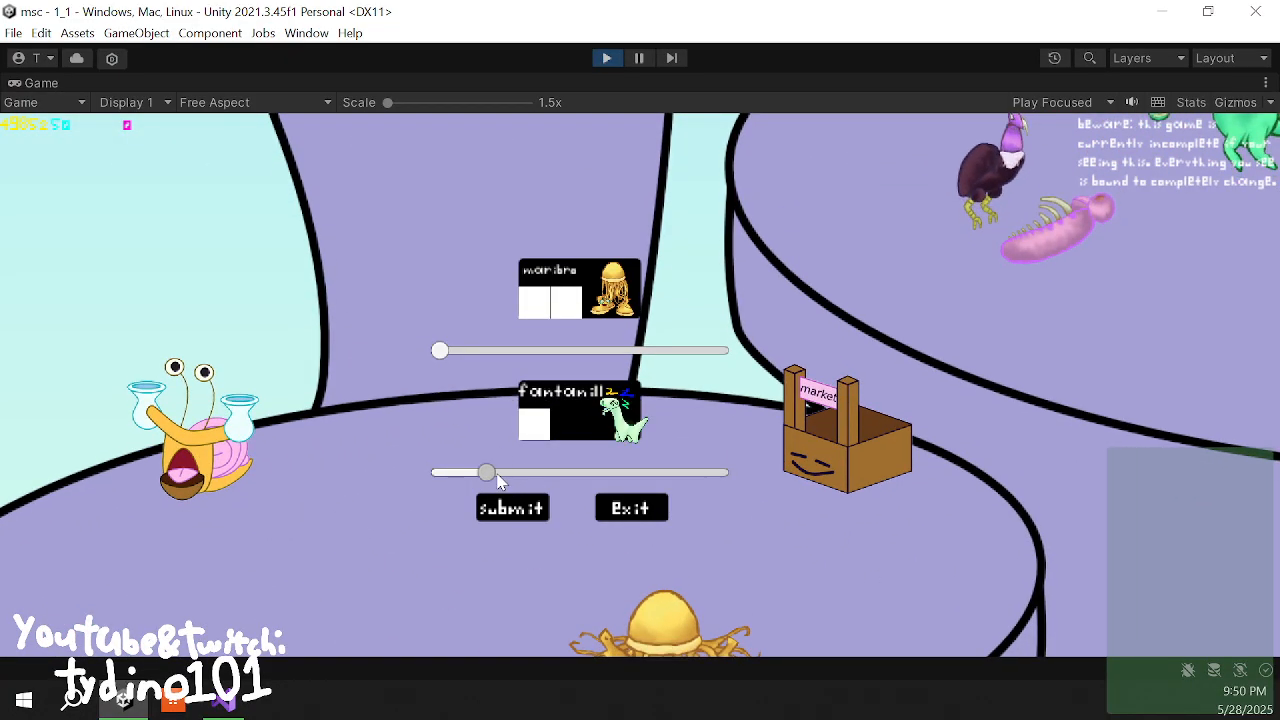
drag(441, 351, 711, 360)
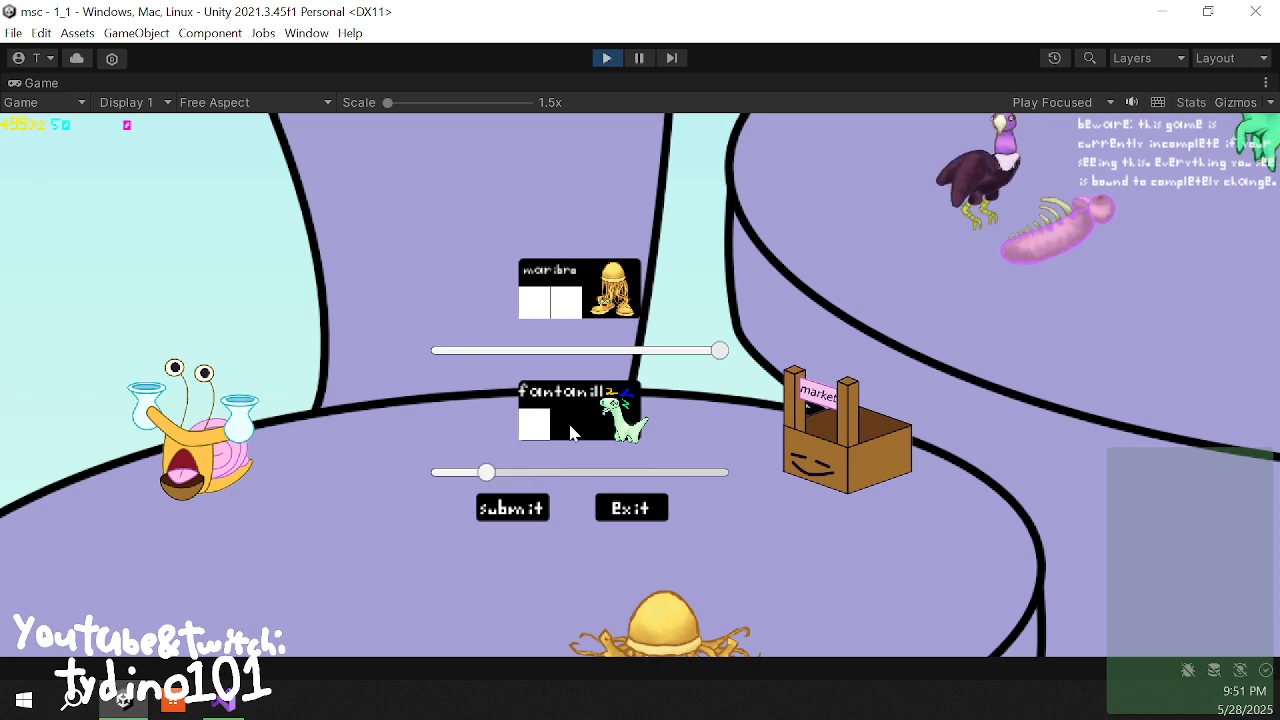
click(513, 508)
drag(520, 405, 179, 588)
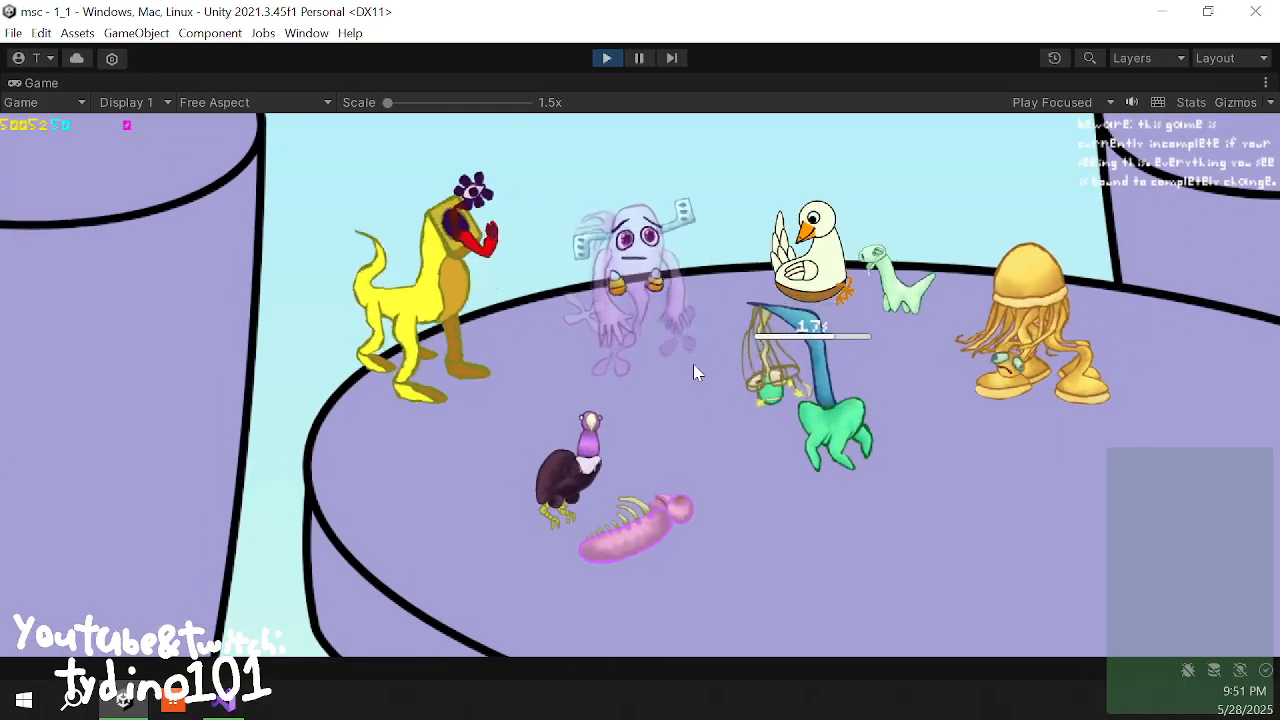
- Collect the hatched creature from mrs incubator, cancel its placement, and check the next incubation countdown
drag(903, 374, 772, 417)
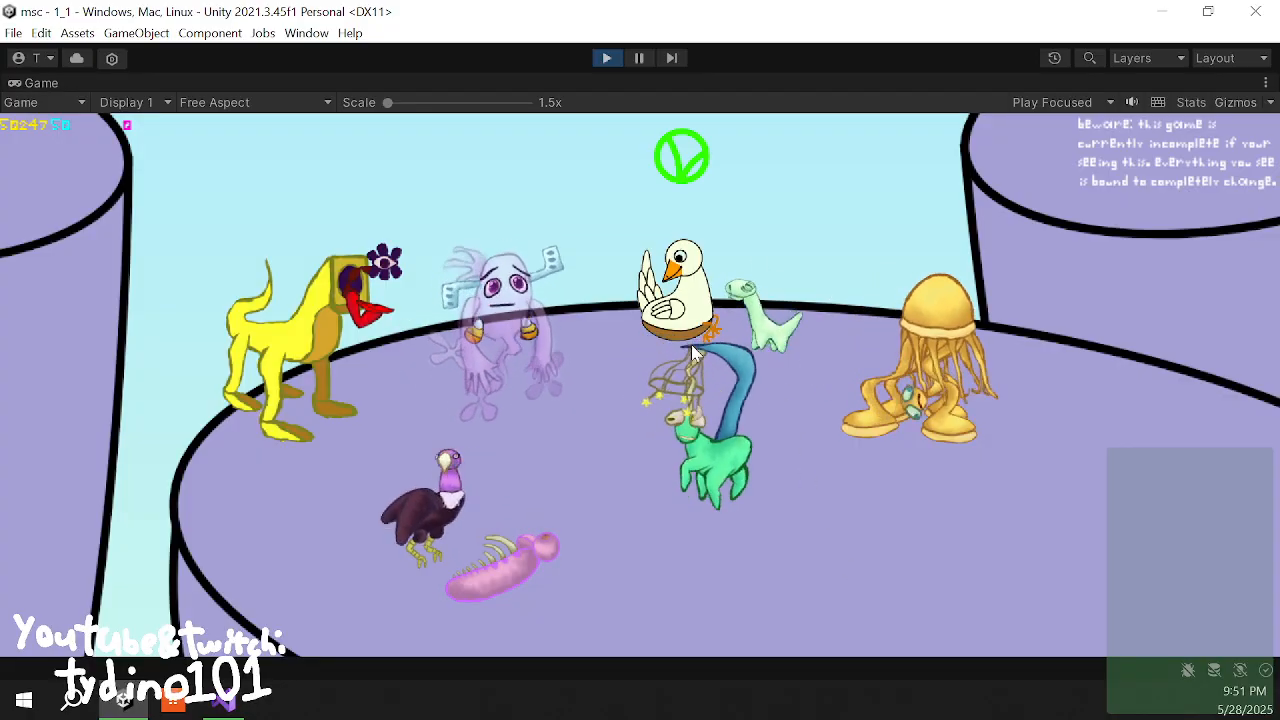
click(703, 365)
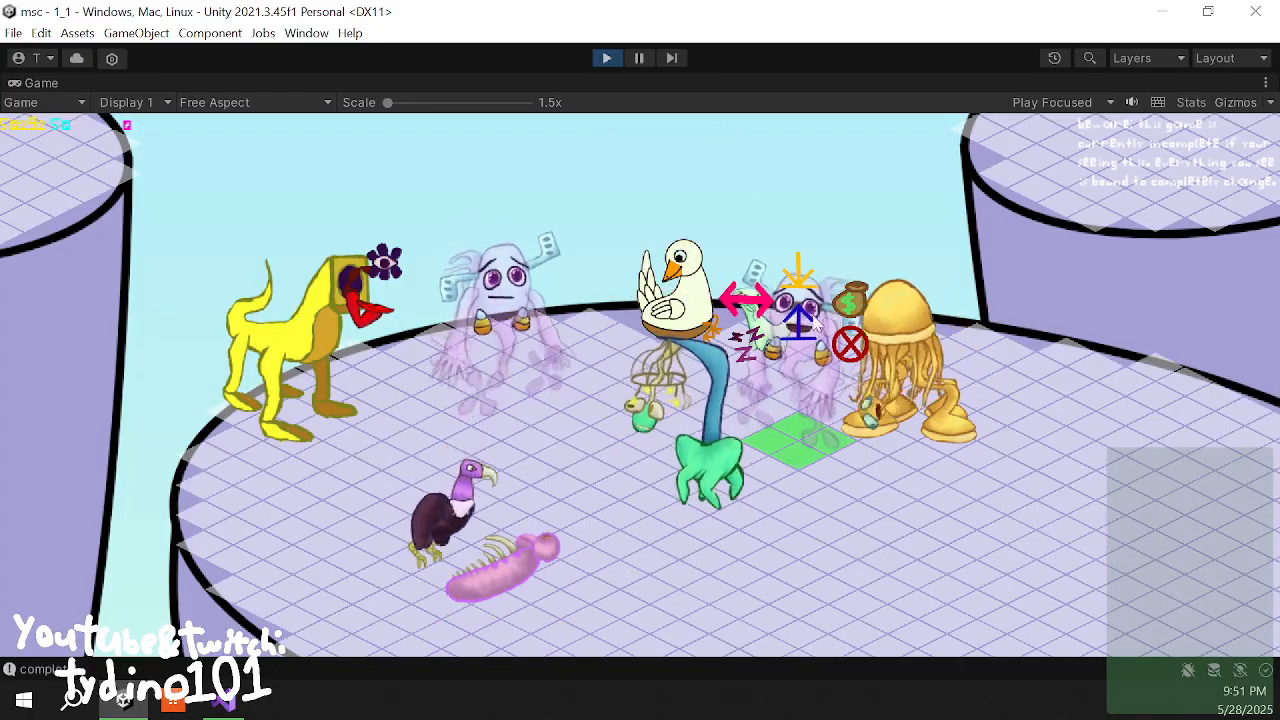
click(850, 344)
drag(479, 422, 390, 378)
drag(637, 386, 381, 500)
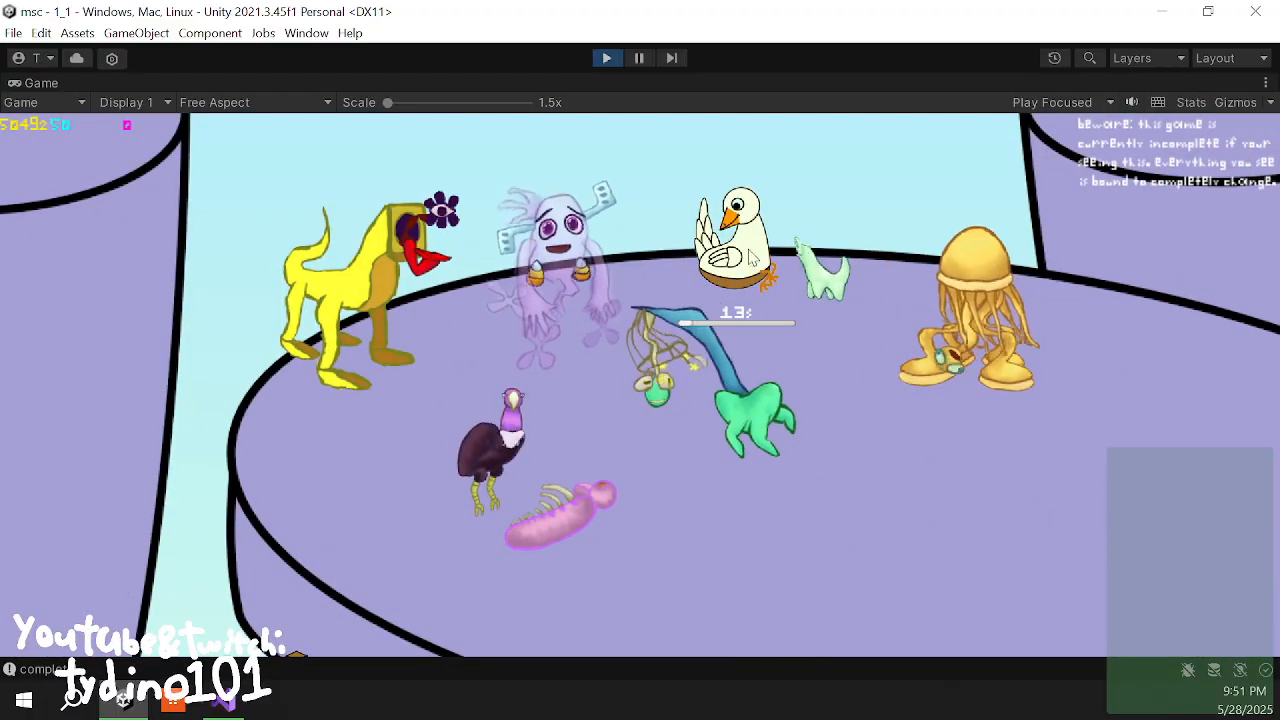
- Stop the running game and inspect the 1_1_ABC creature data in creatures/1/1
click(605, 57)
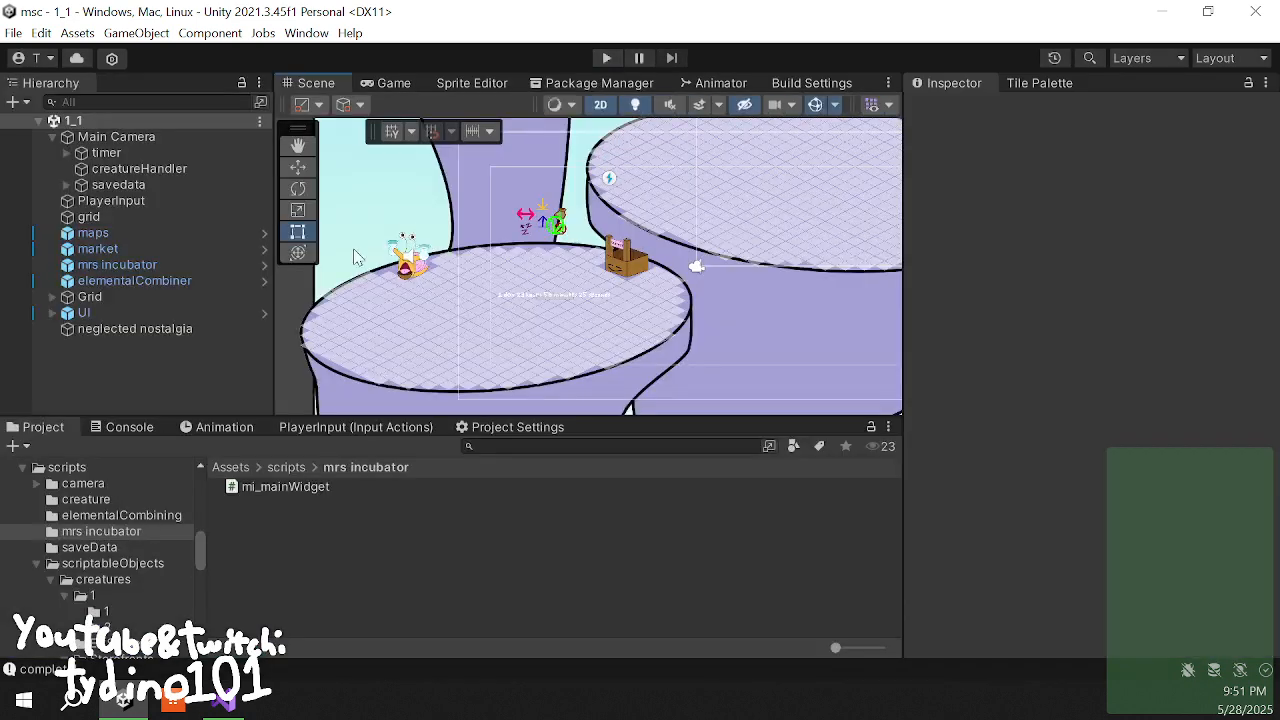
click(46, 600)
click(118, 612)
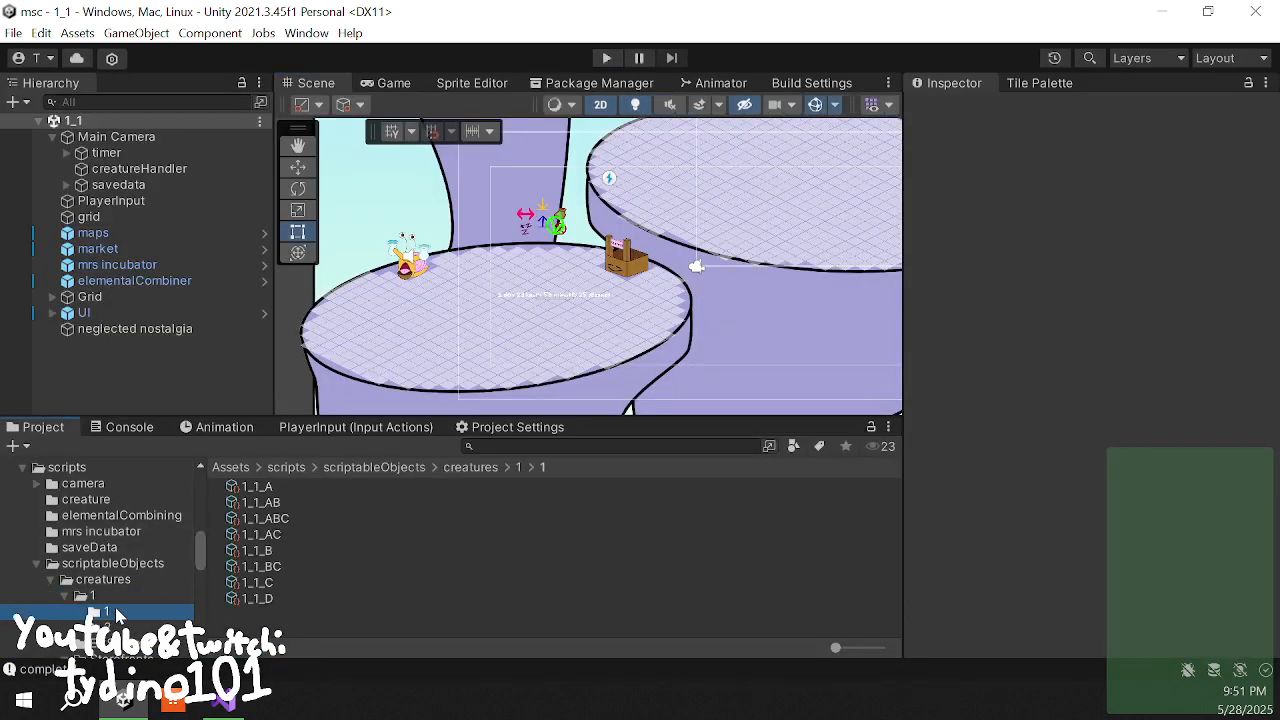
click(275, 518)
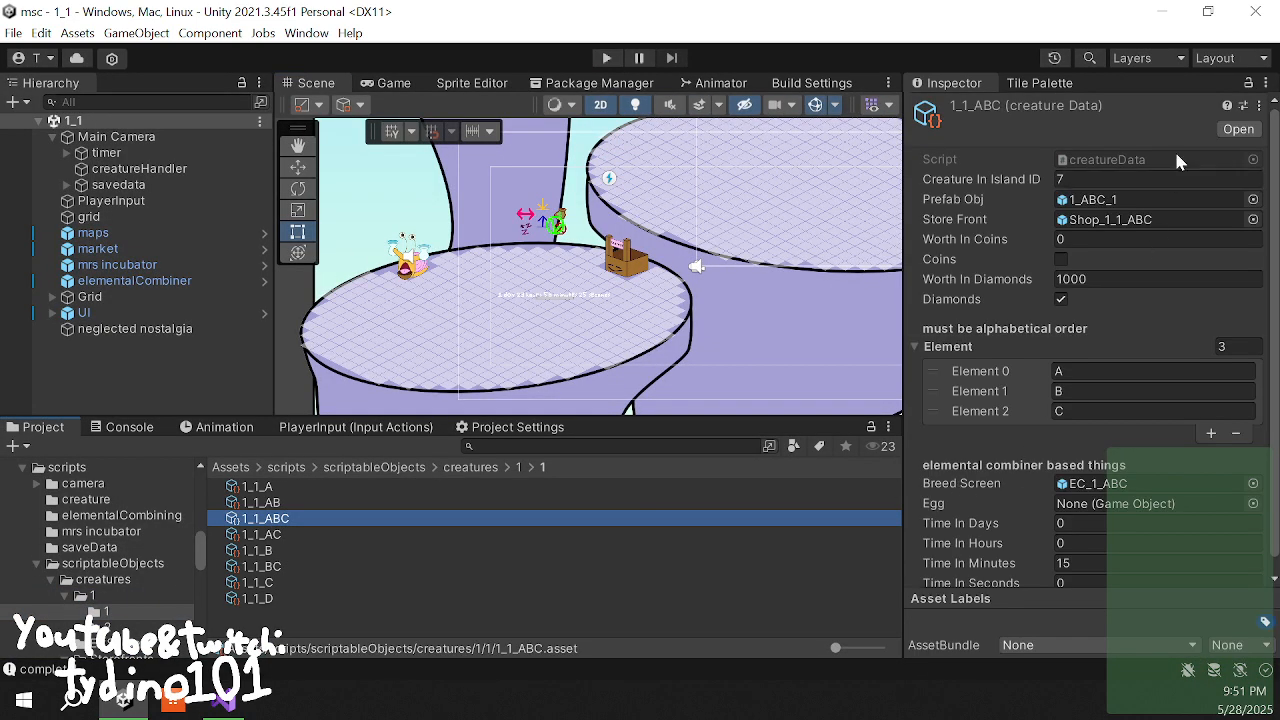
- Check which creature data the EC_button script references on the EC_1 breed screen prefabs in the ECScreens folder
scroll(113, 543, down, 3)
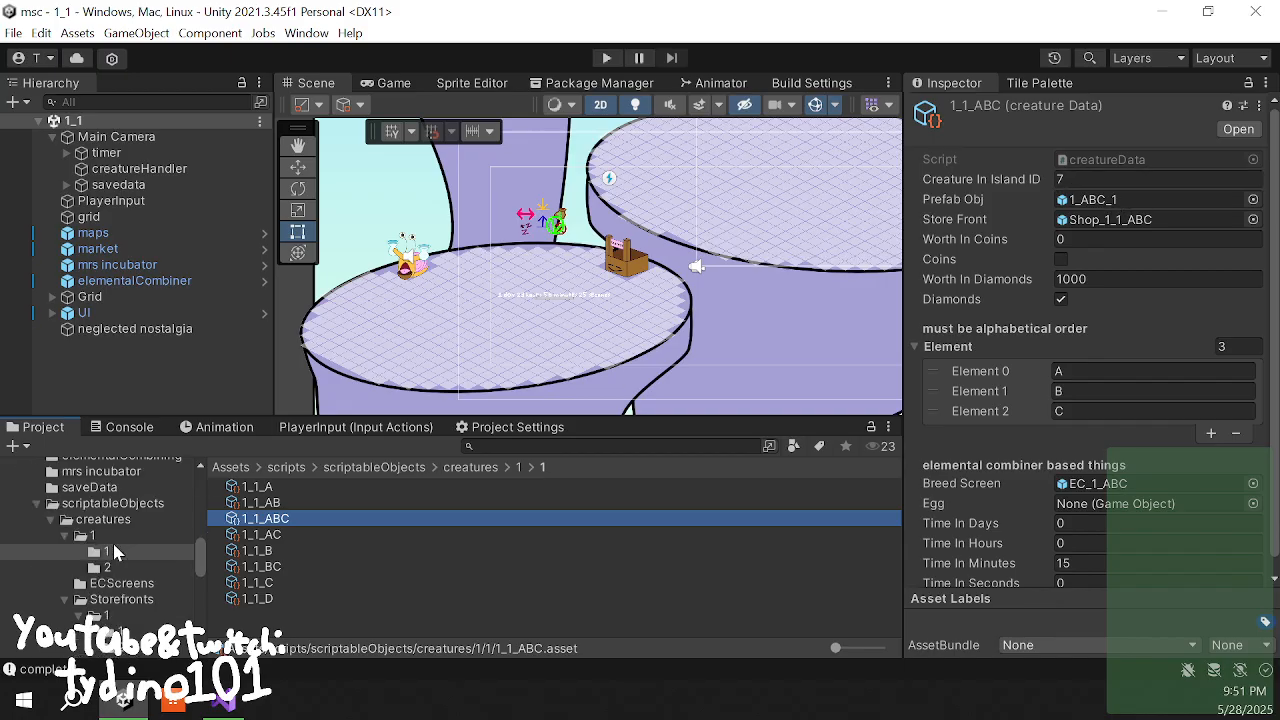
click(140, 524)
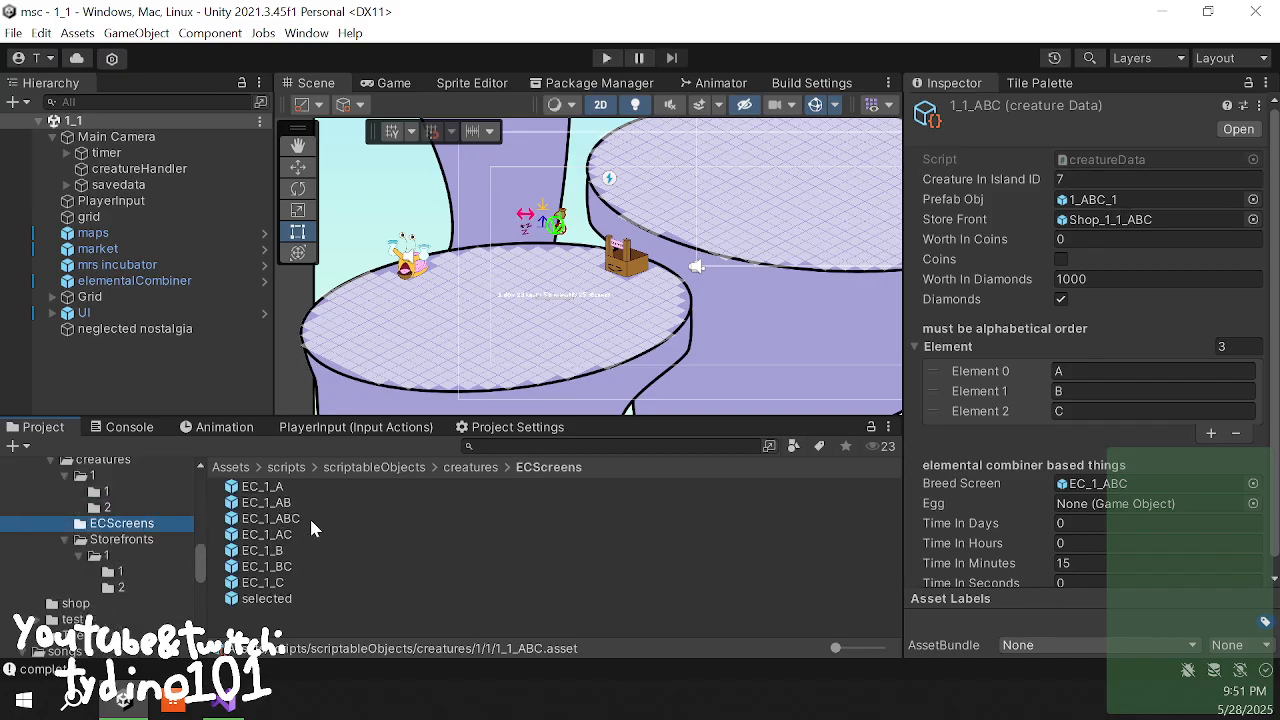
click(311, 527)
scroll(937, 380, down, 15)
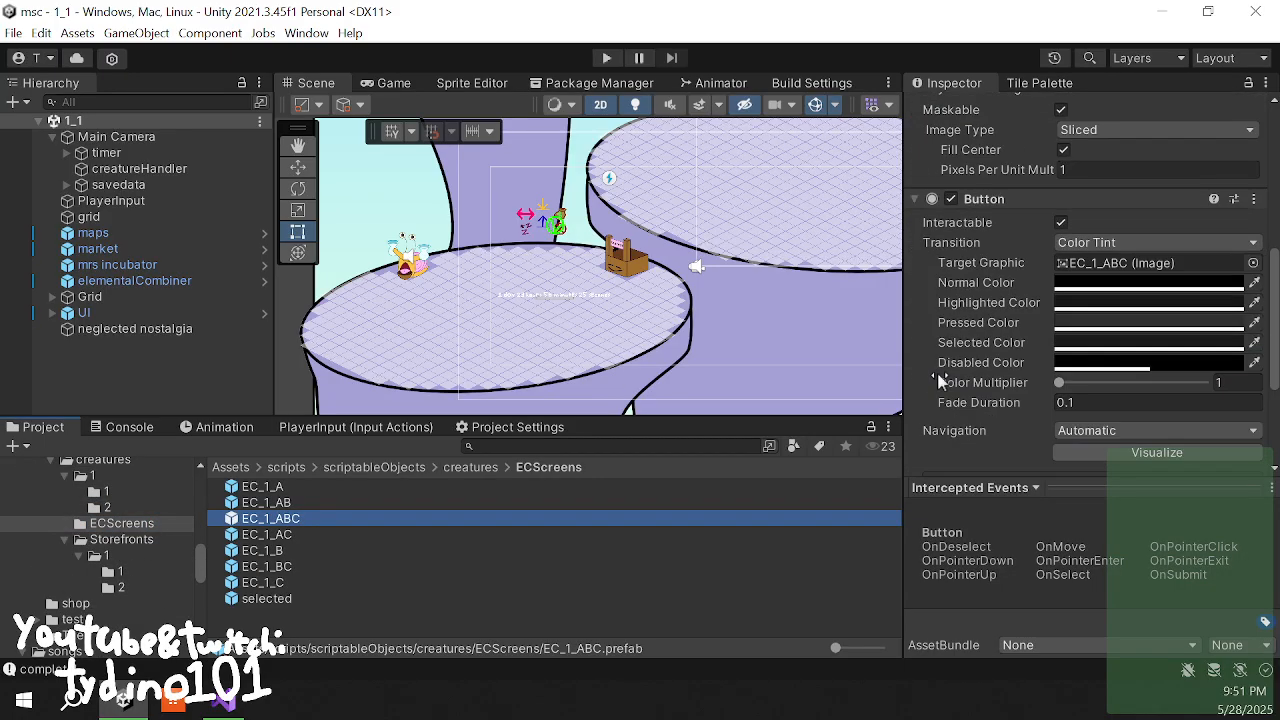
click(306, 503)
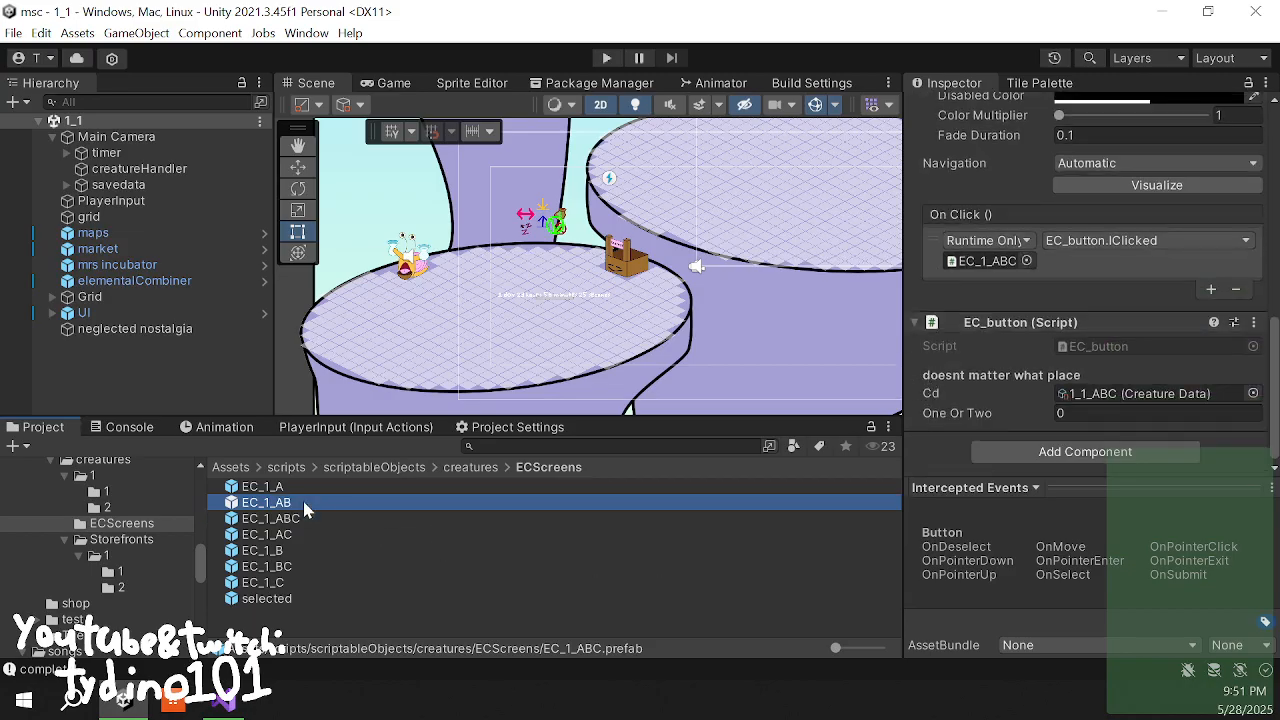
click(309, 486)
click(286, 536)
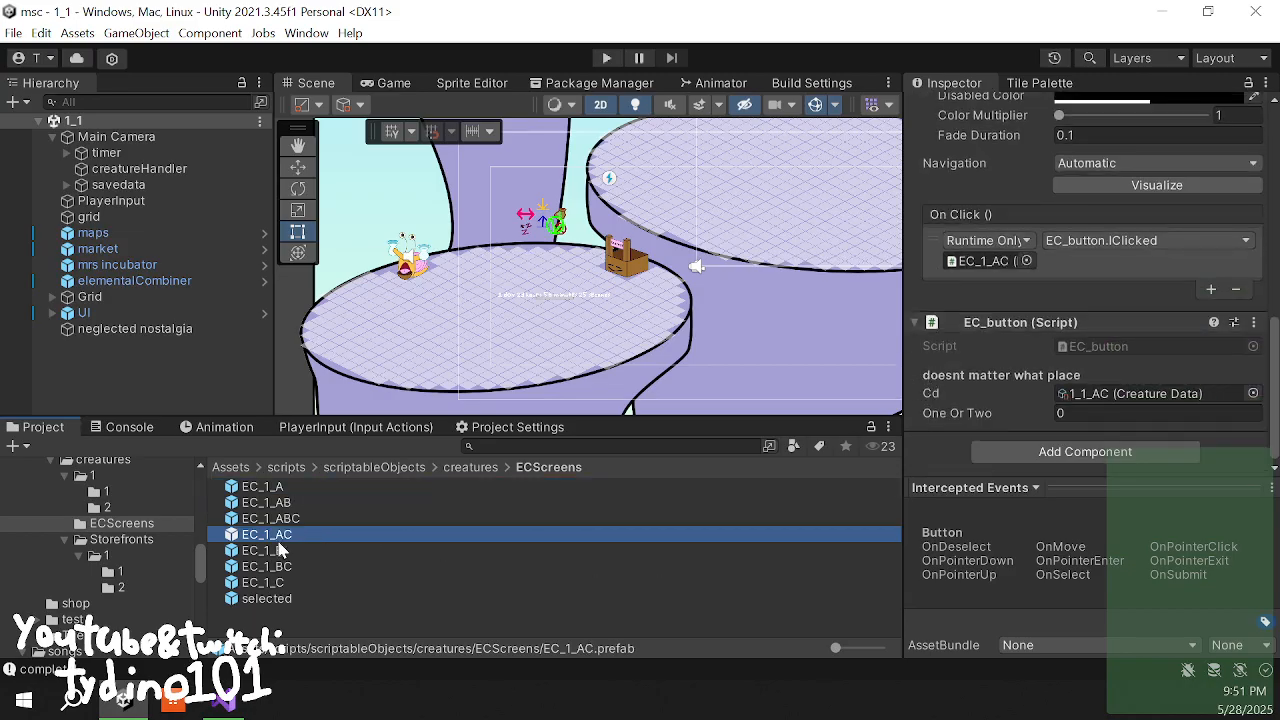
click(287, 551)
click(295, 566)
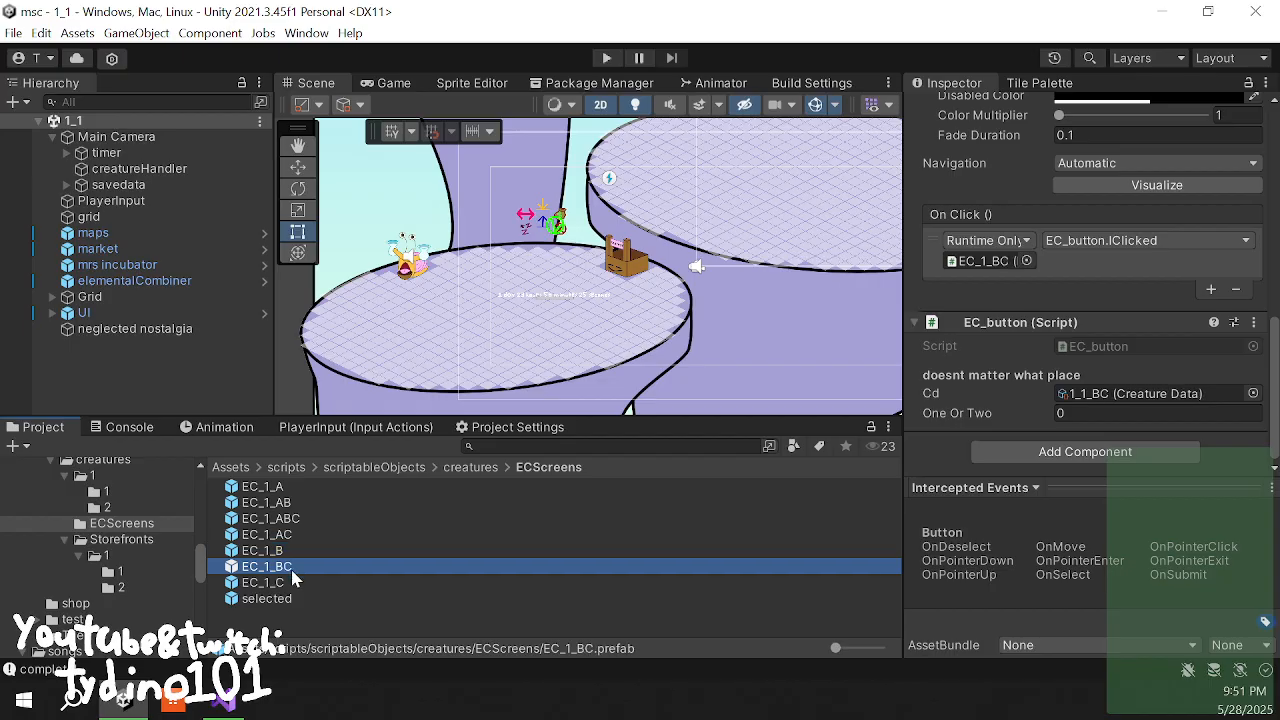
click(294, 582)
- Return to the creatures/1/1 folder and recheck the island ID and element settings of 1_1_ABC
click(141, 540)
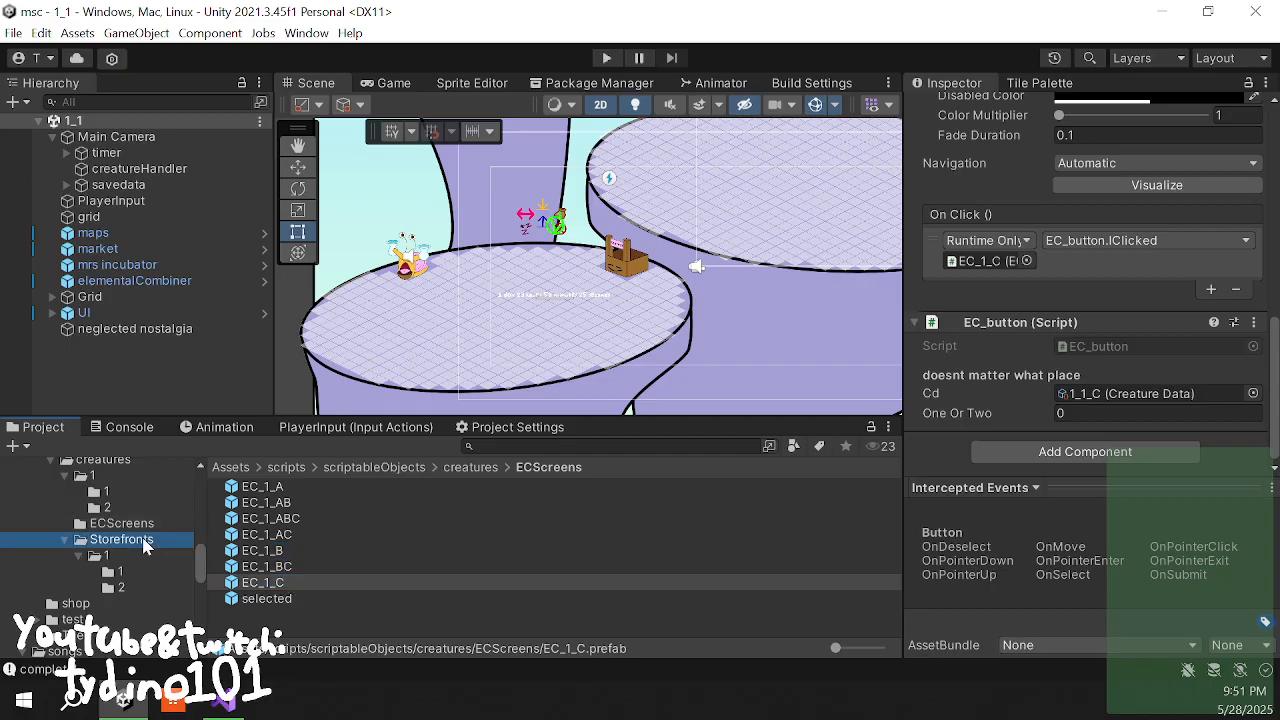
click(137, 523)
click(135, 507)
click(137, 492)
click(284, 519)
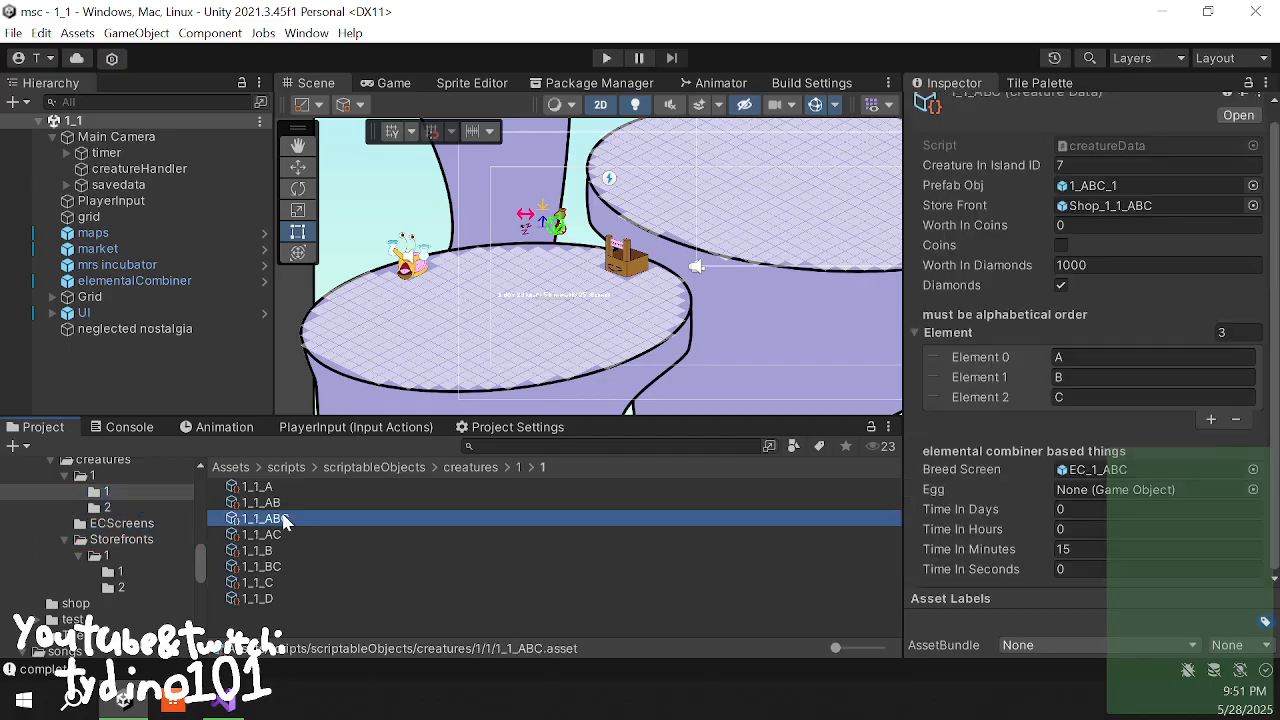
click(405, 605)
- Switch to Visual Studio, review gtpDoubles, gtpTriples and CreatureChosen in EC_mainWidget.cs, and highlight the uses of creatureDatas
click(223, 701)
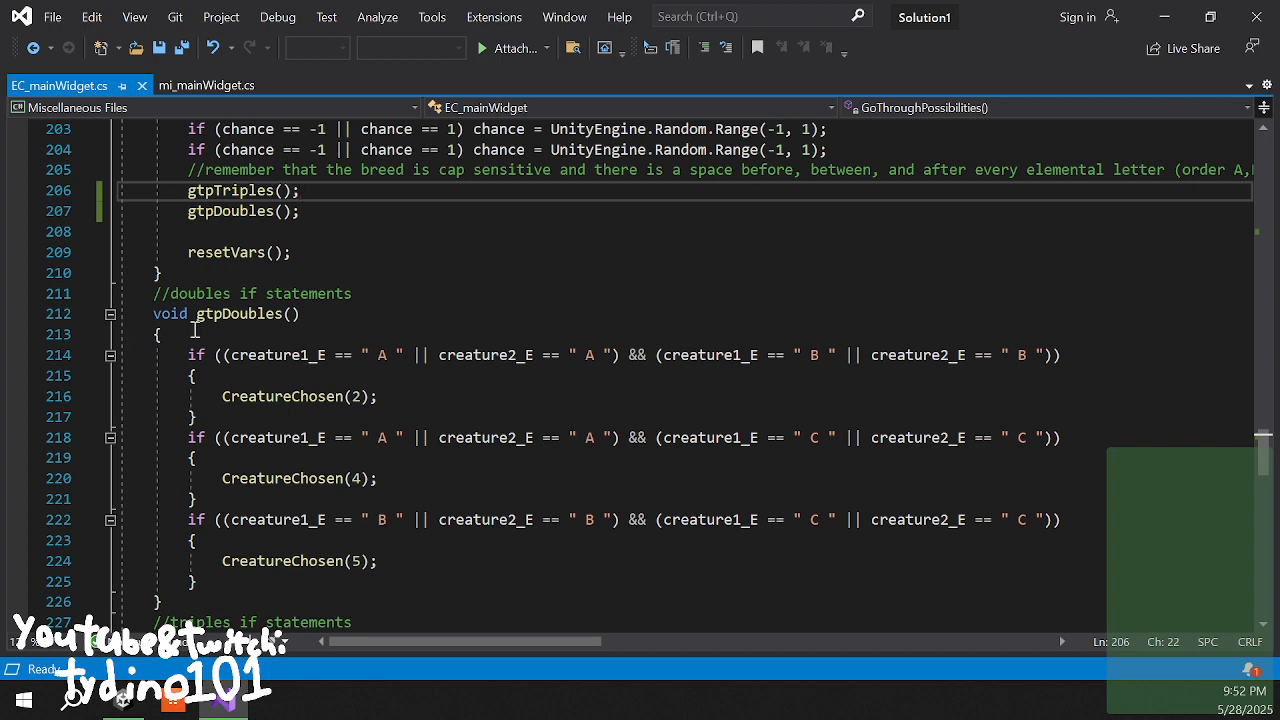
scroll(195, 332, down, 5)
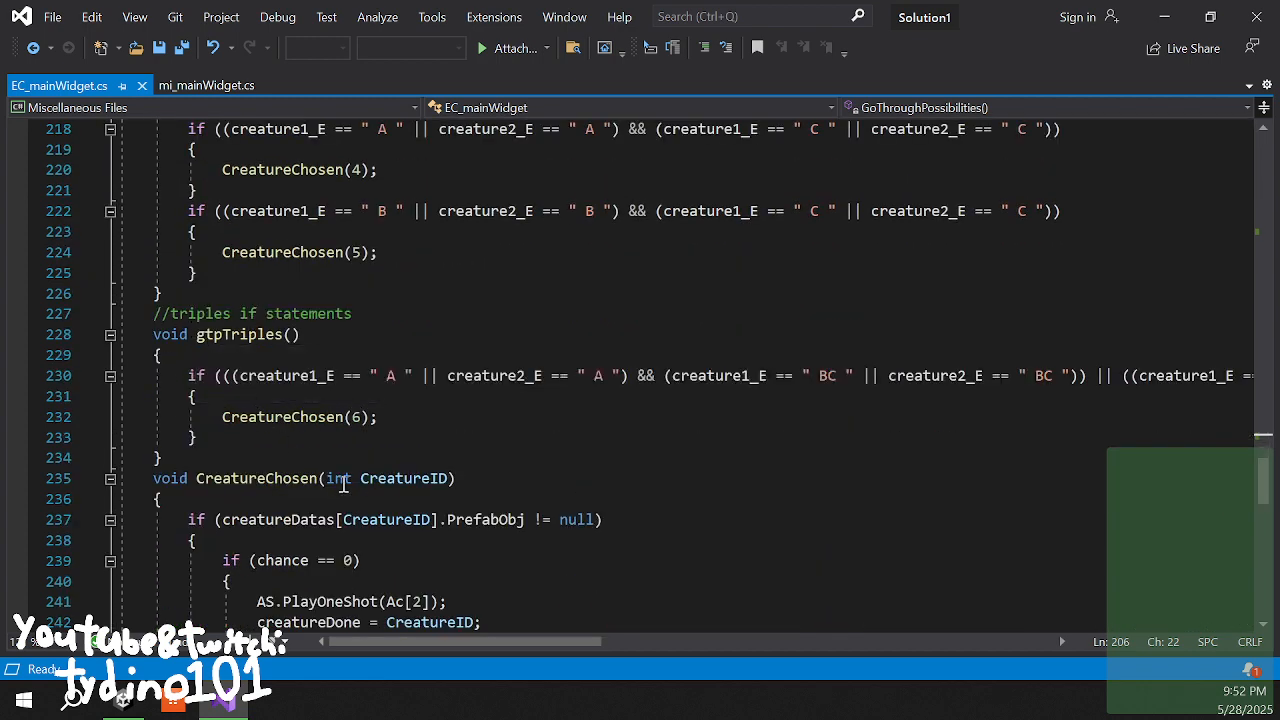
scroll(343, 483, down, 3)
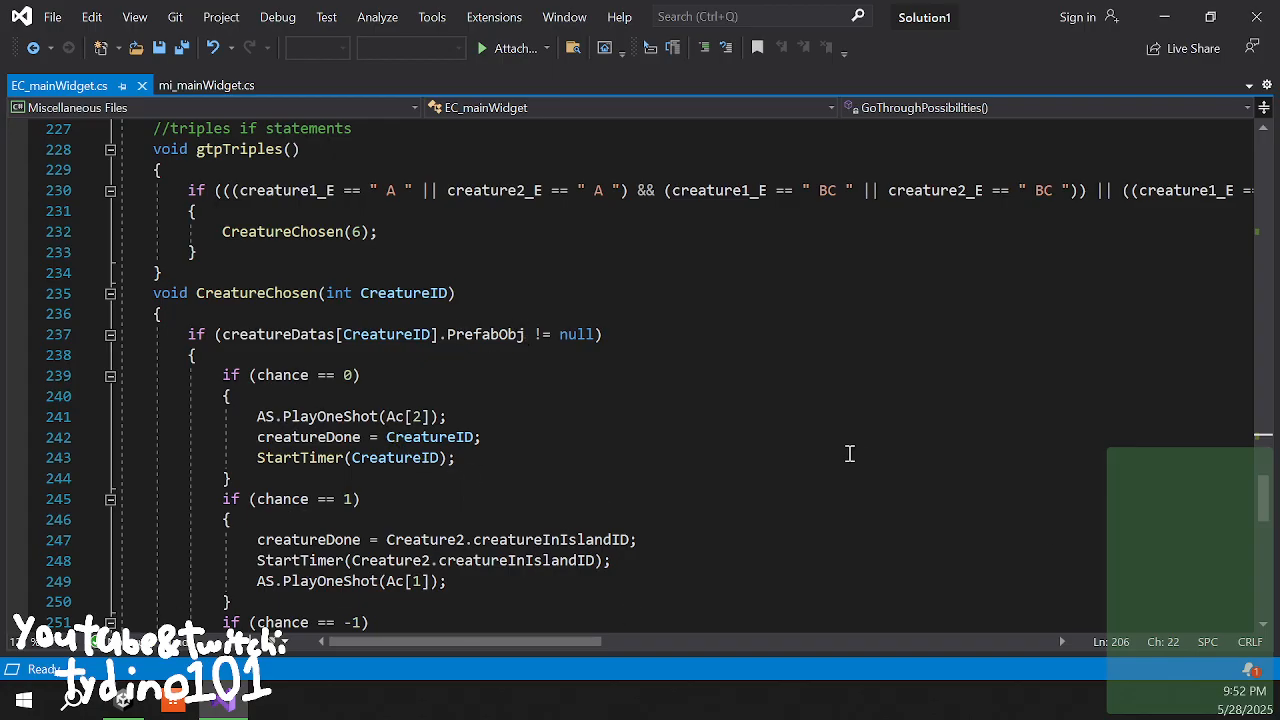
click(275, 334)
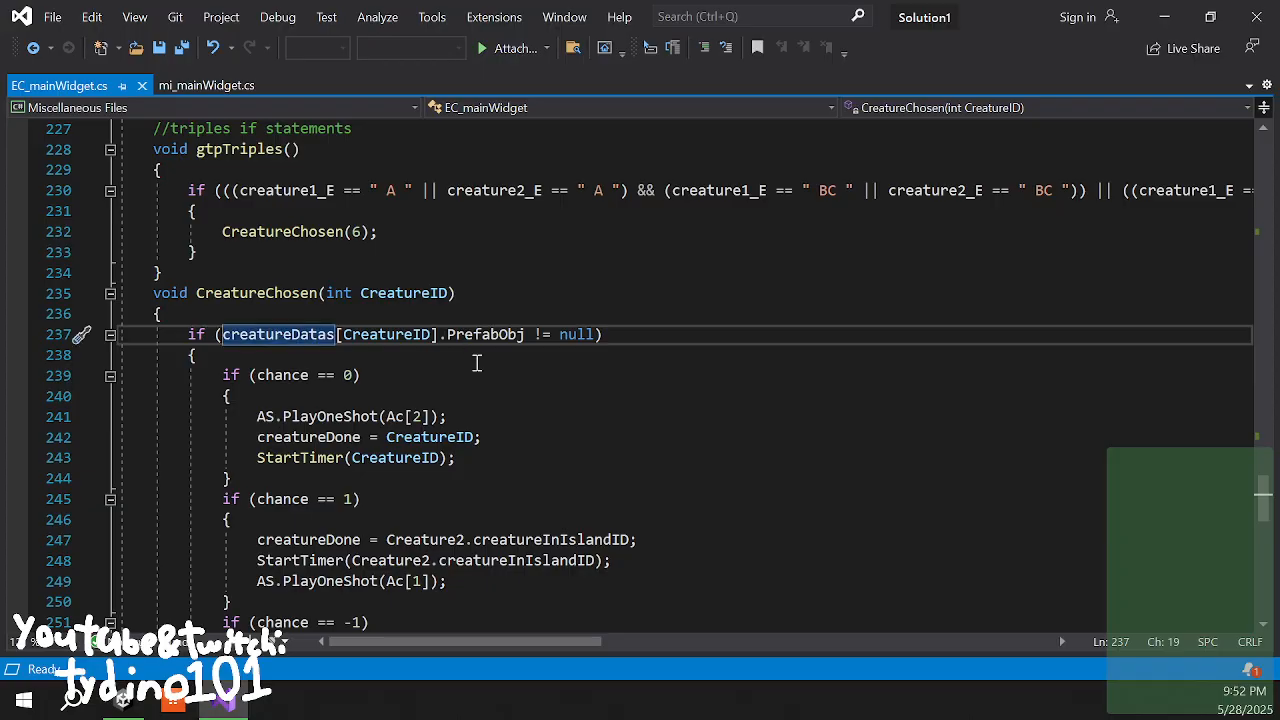
- Expand the unity voids region and examine how Start fills creatureDatas from the creature handler's creatureObjects
scroll(490, 460, up, 7)
scroll(490, 462, up, 20)
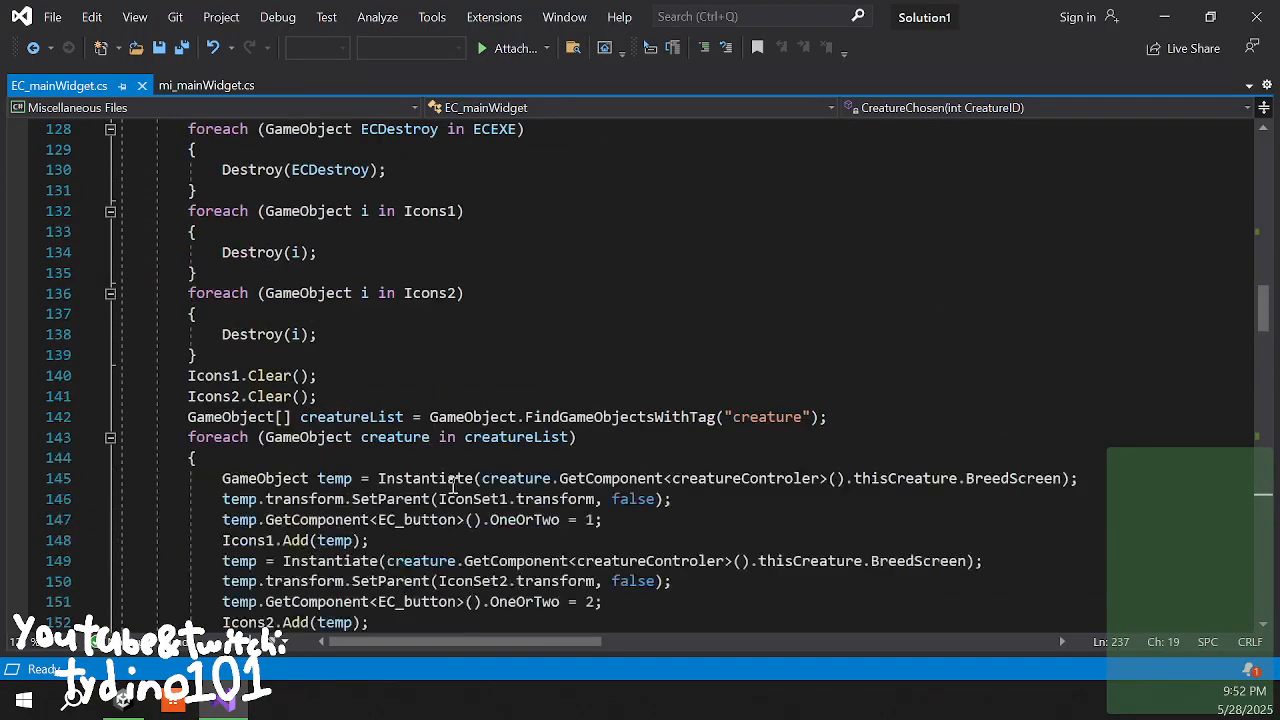
scroll(452, 487, up, 6)
scroll(452, 487, down, 5)
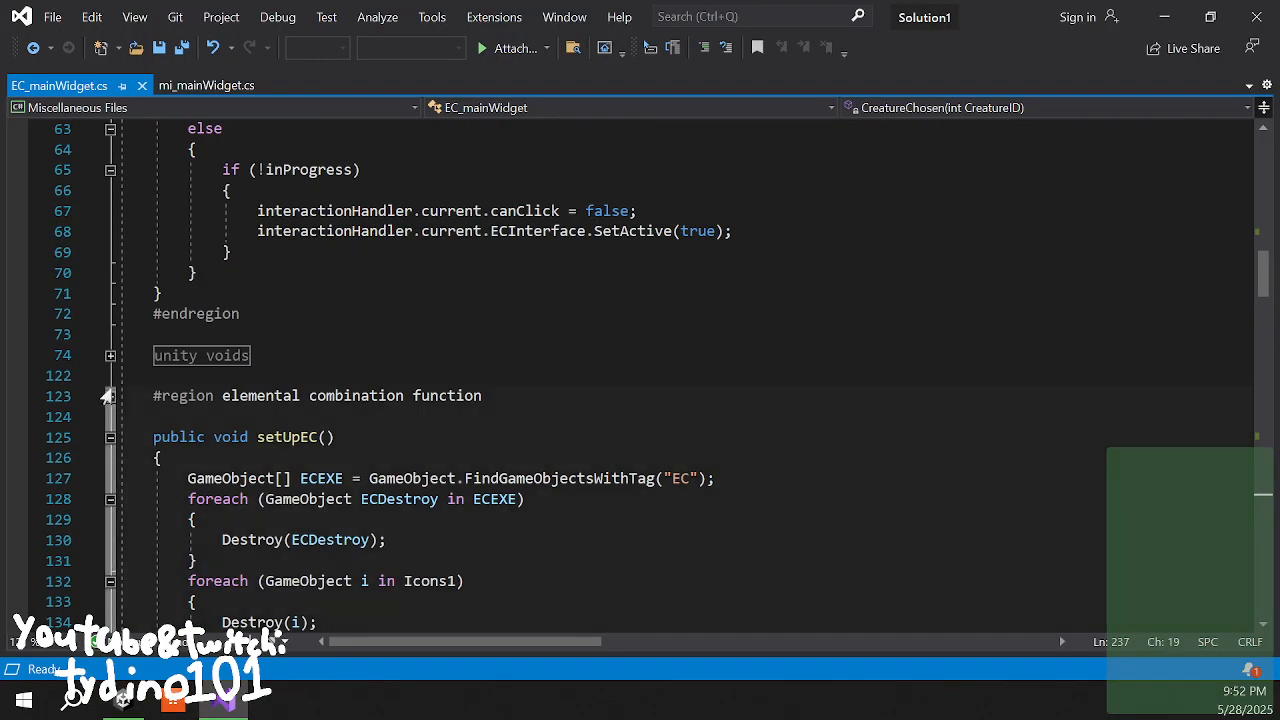
click(111, 355)
scroll(260, 376, down, 4)
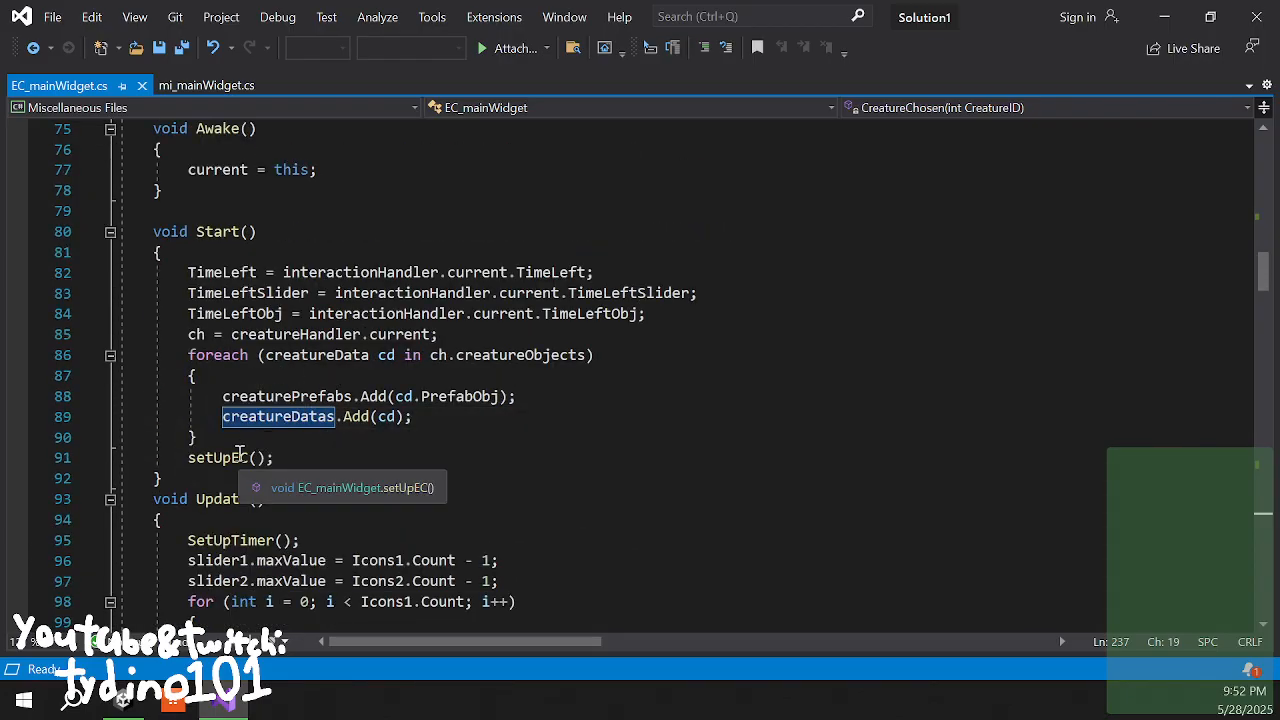
click(325, 420)
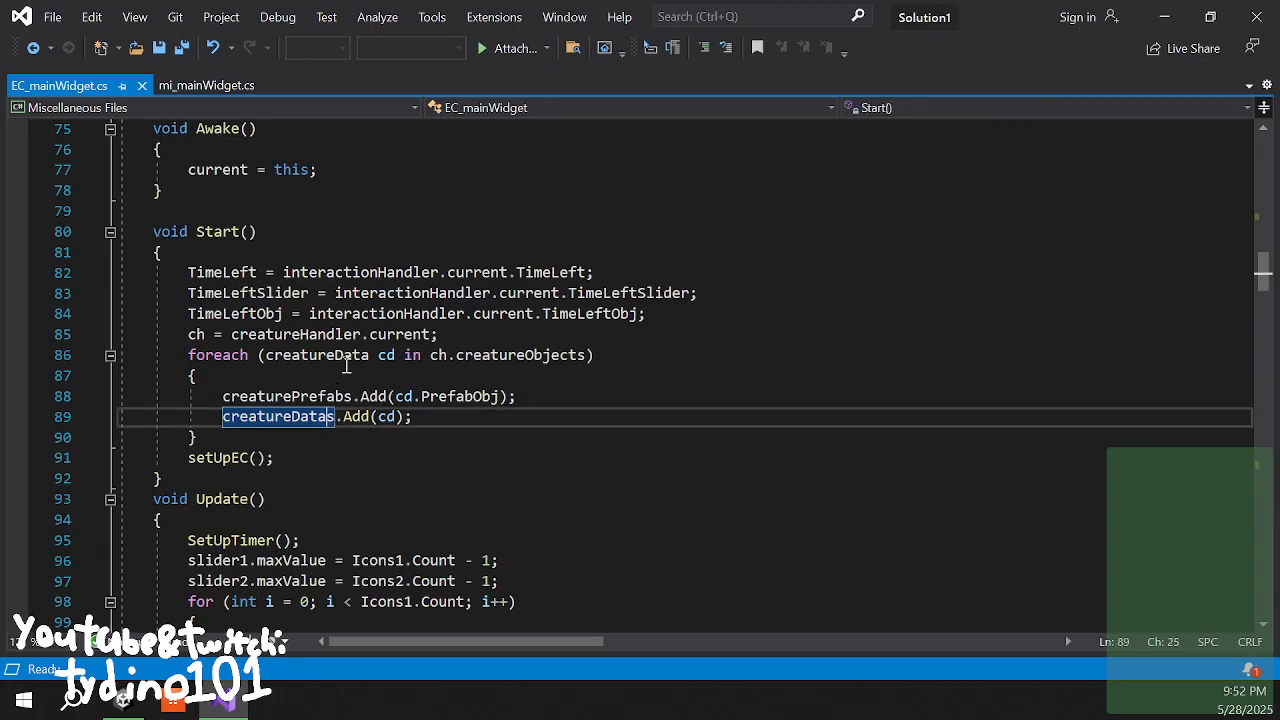
click(443, 360)
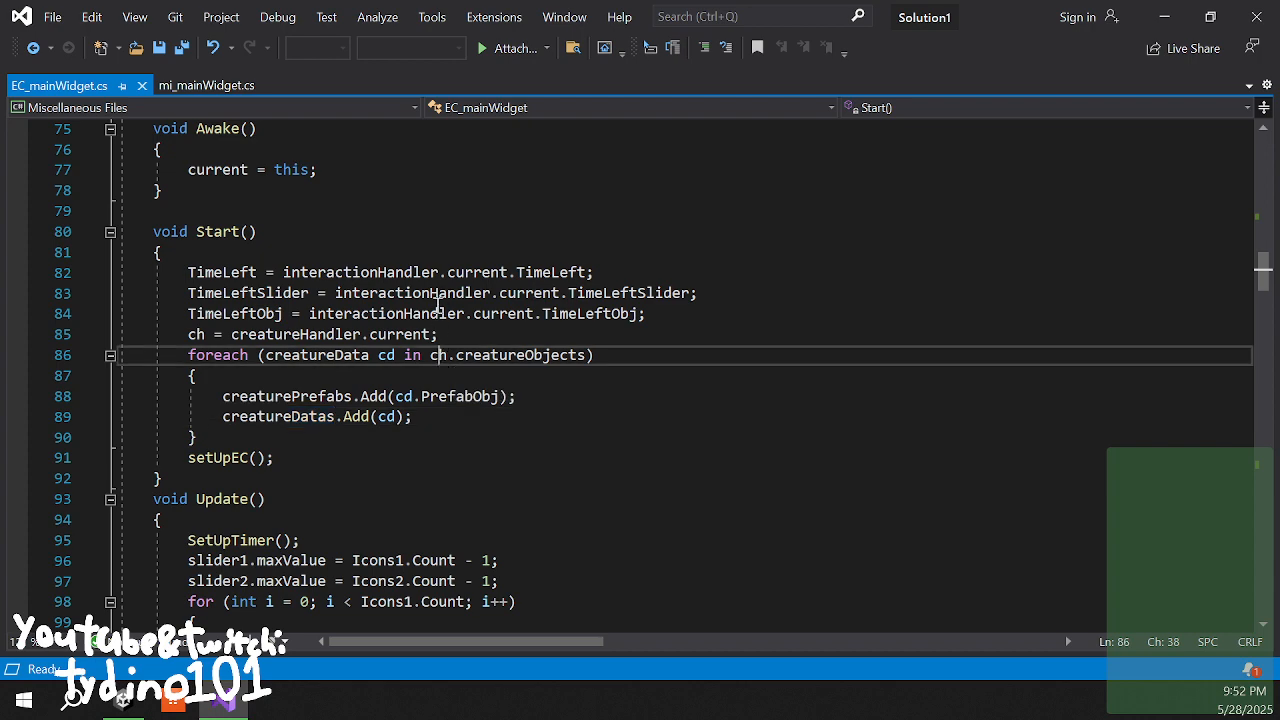
click(438, 310)
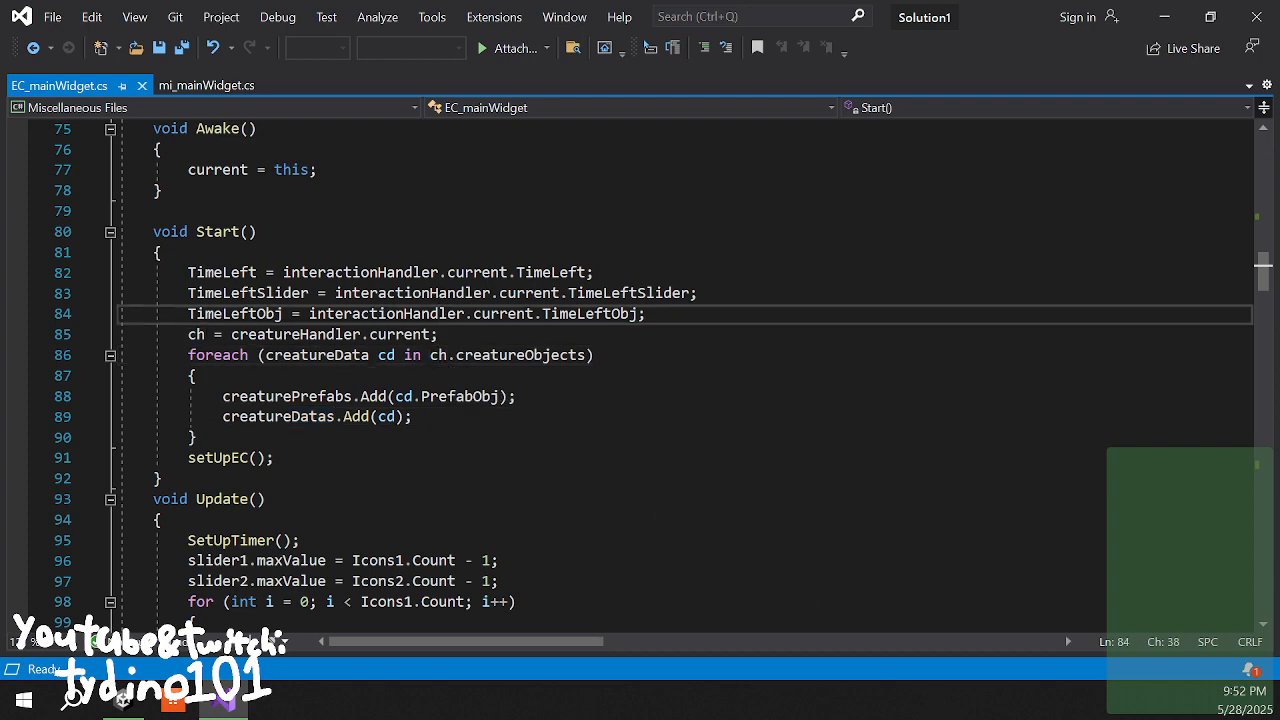
- Switch back to Unity and compare the creatureHandler's Creature Objects order with the 1_1_ABC and 1_1_BC creature data assets
key(alt+Tab)
click(137, 168)
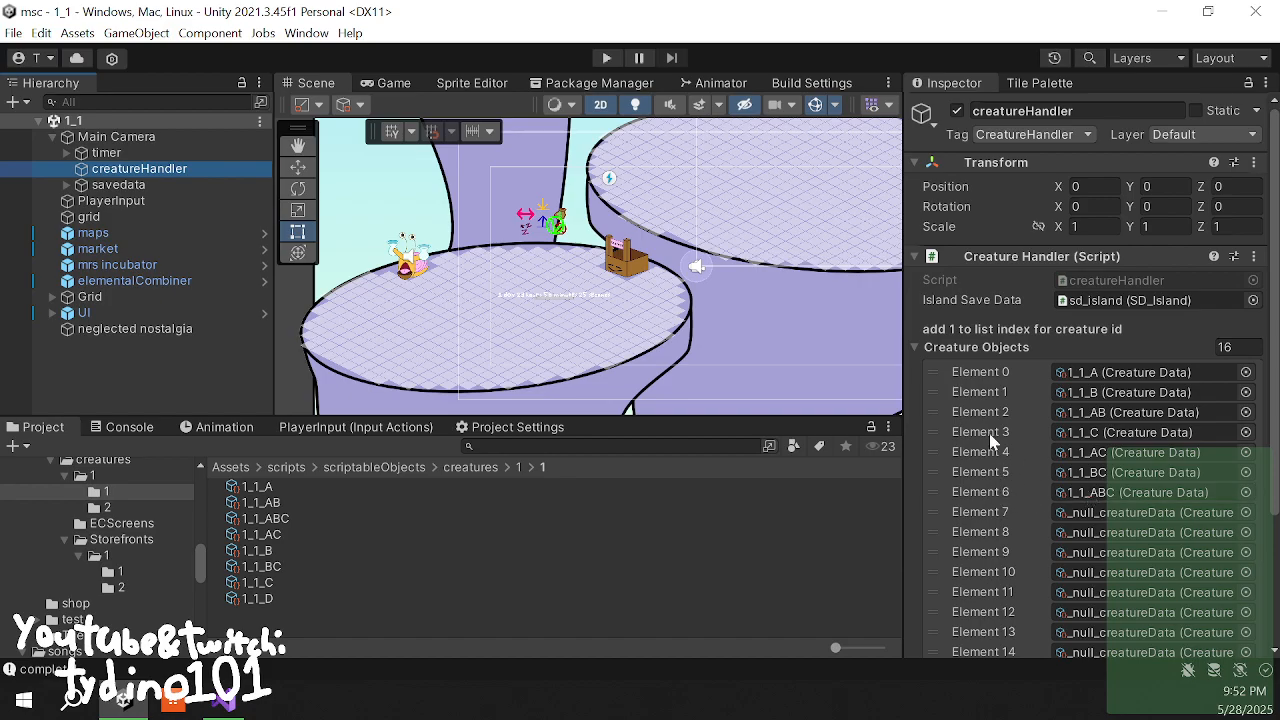
scroll(1100, 450, down, 3)
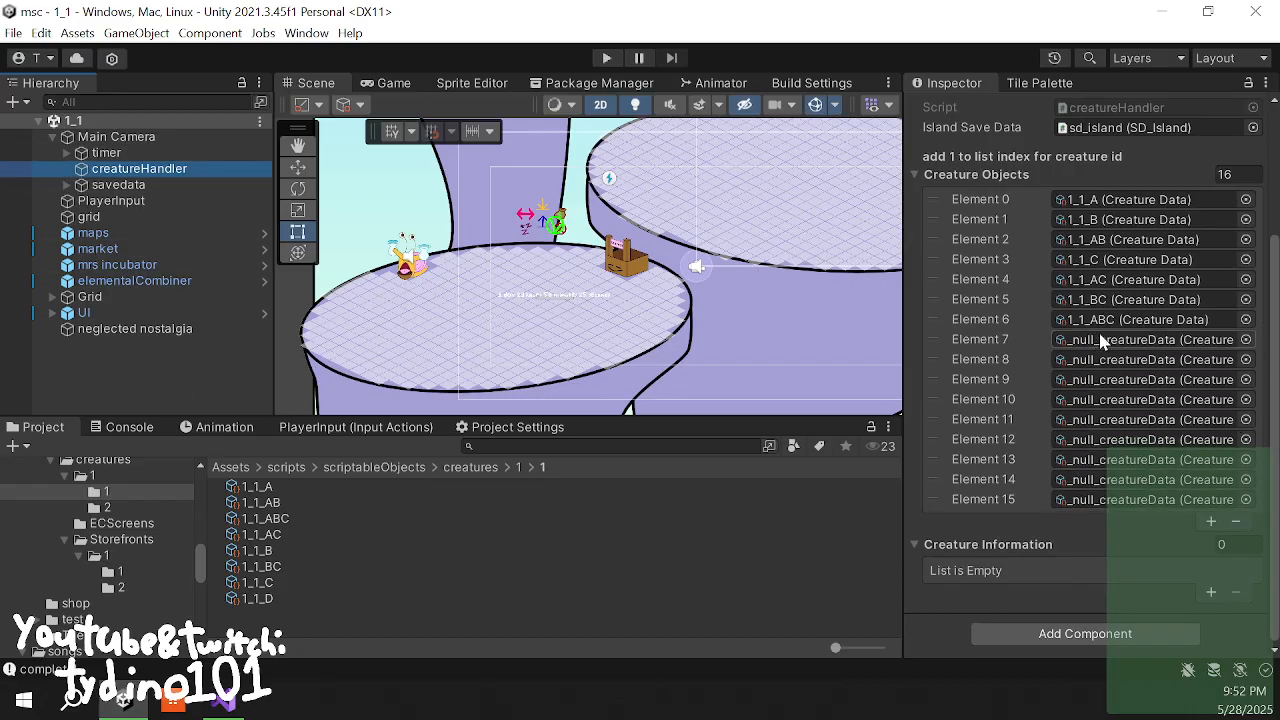
click(1140, 319)
click(268, 520)
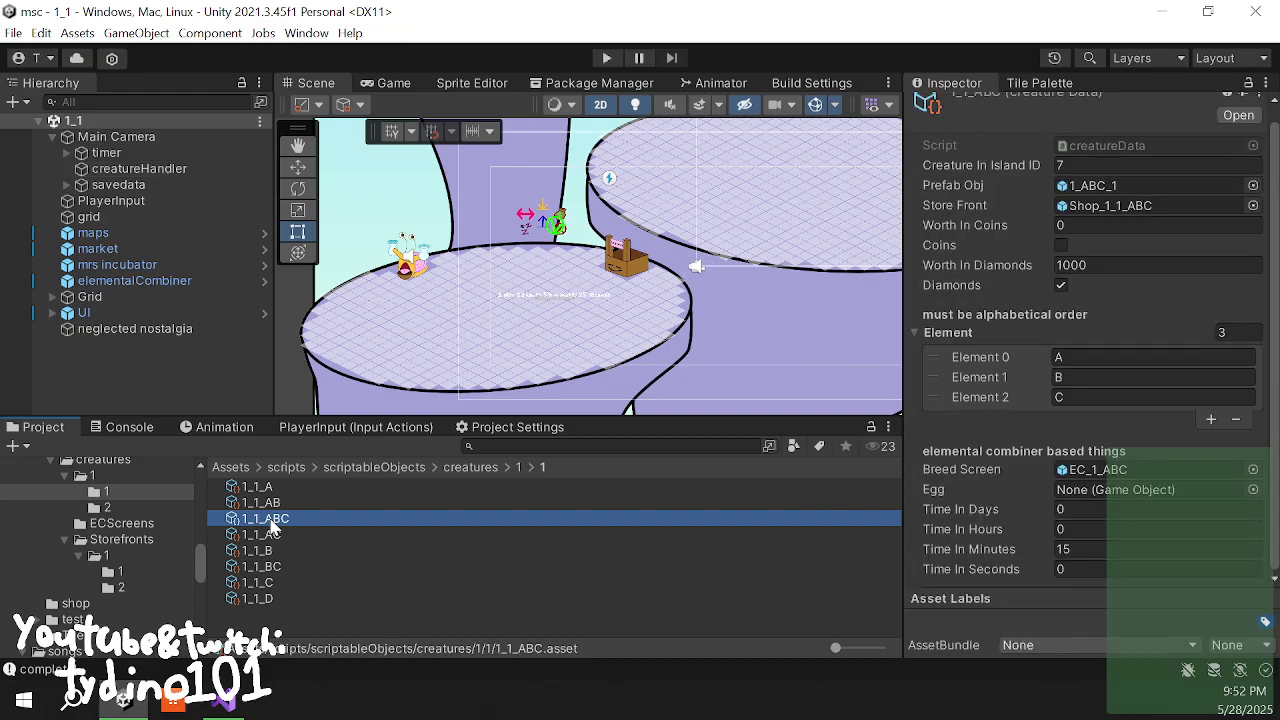
click(139, 168)
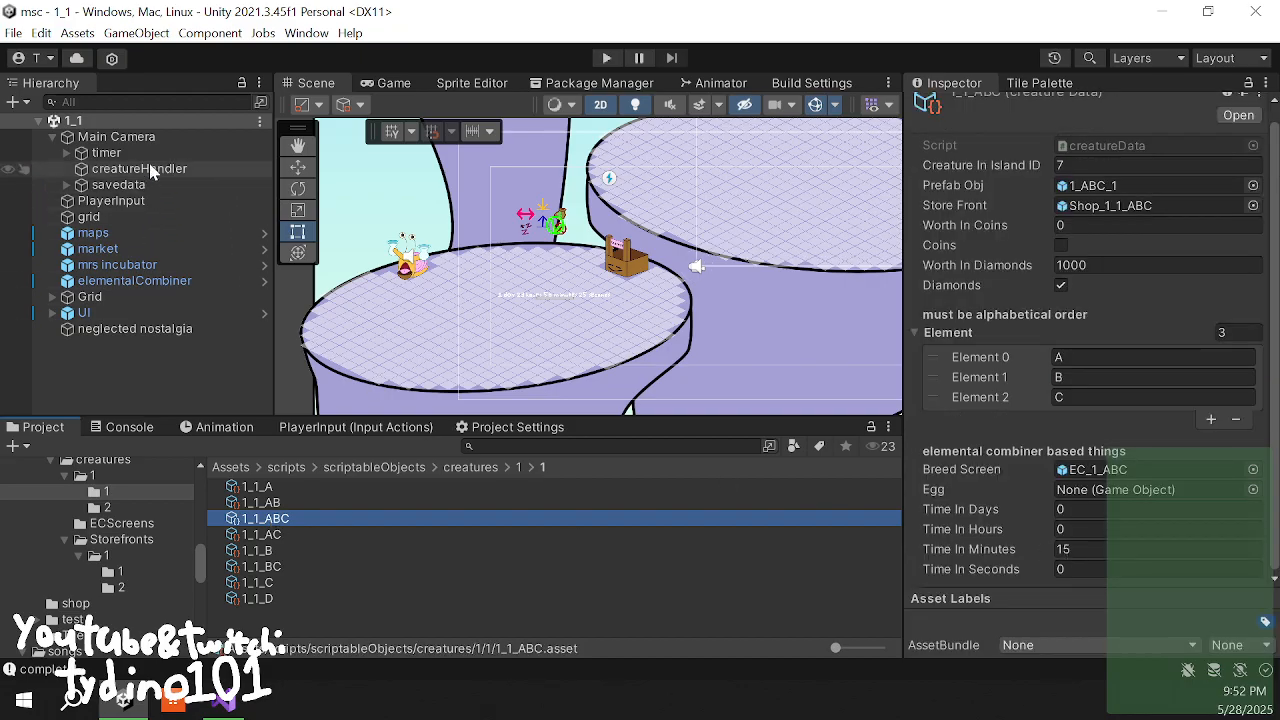
click(1100, 458)
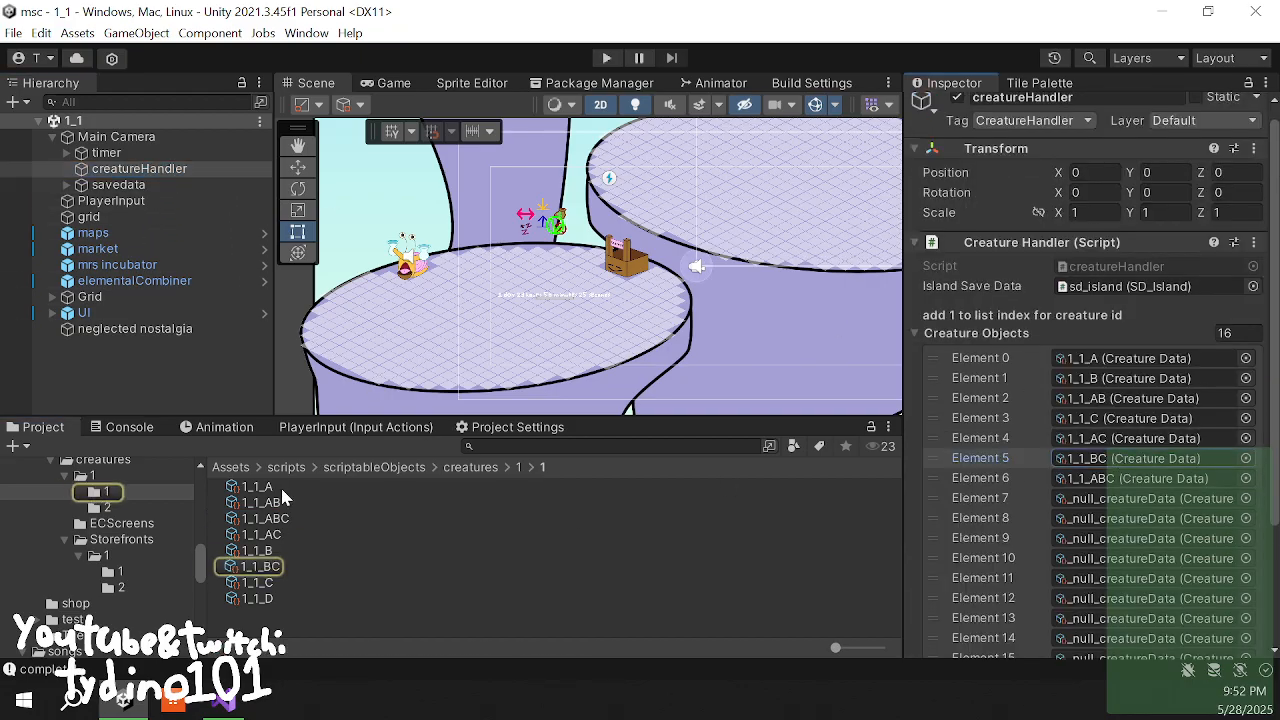
- Inspect the 1_1_BC creature data asset and the elementalCombiner's EC_main Widget settings
click(255, 567)
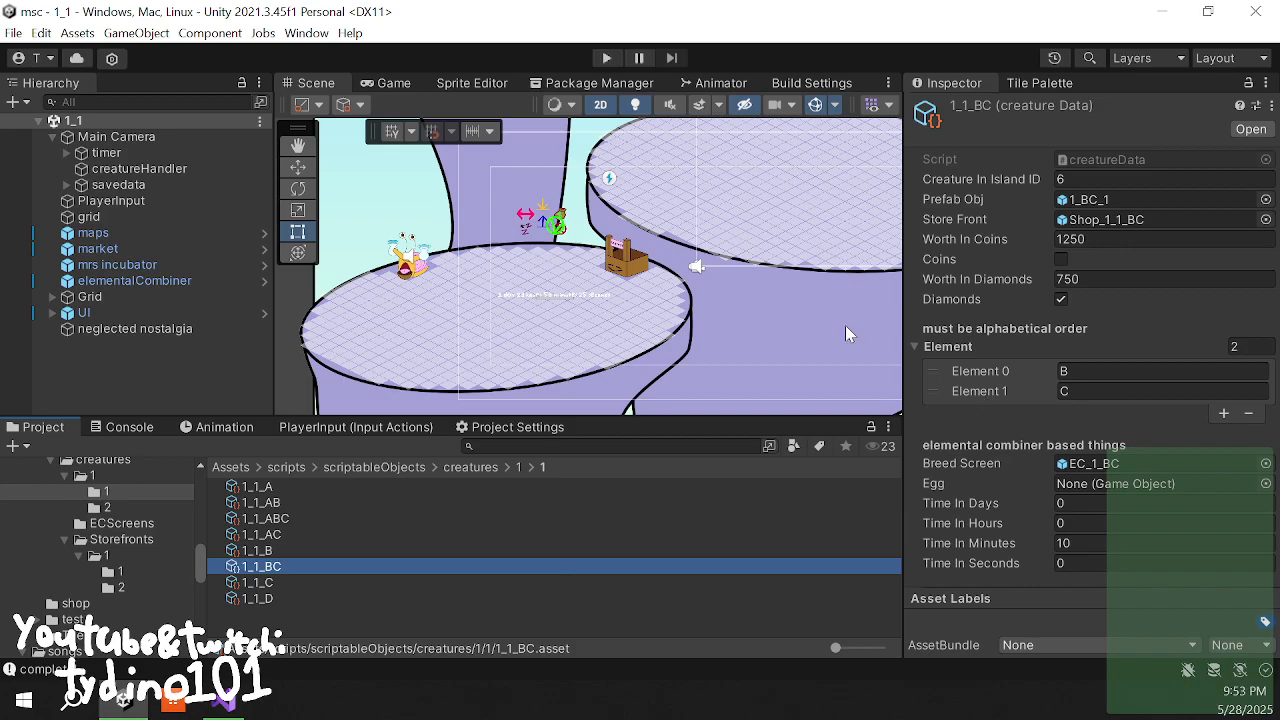
click(117, 264)
click(134, 280)
scroll(1236, 508, down, 12)
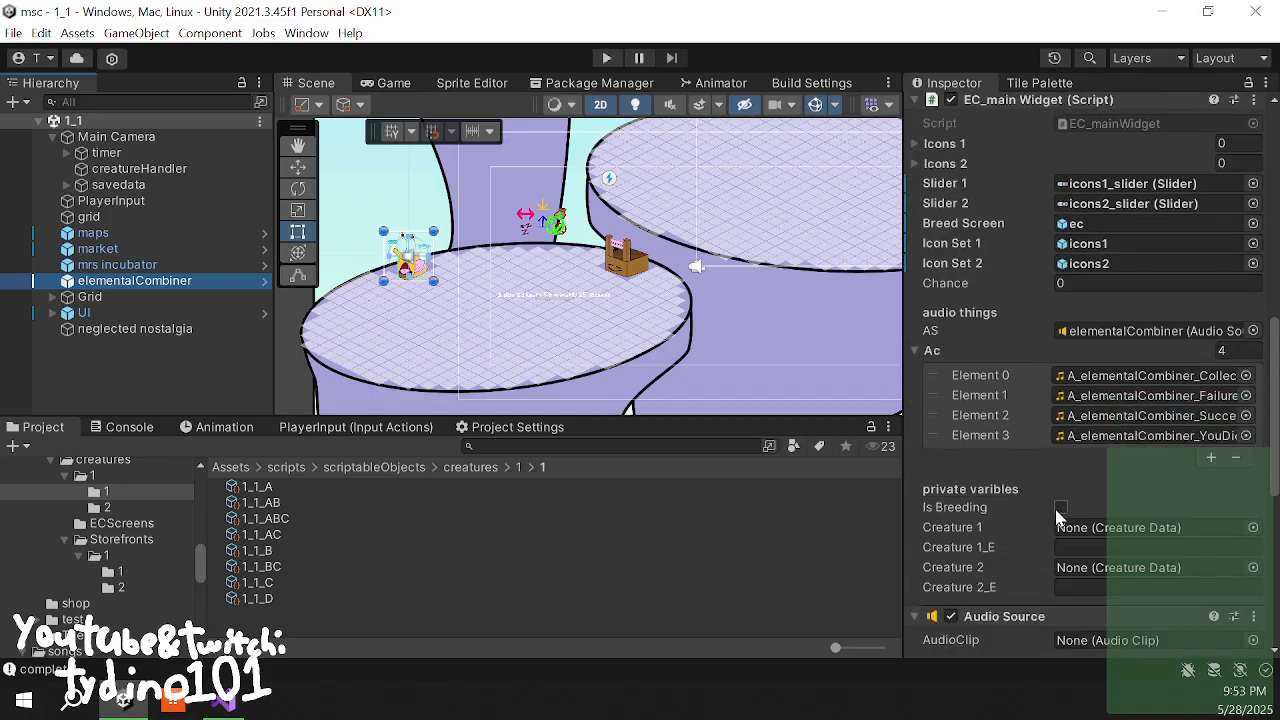
scroll(1012, 471, down, 3)
scroll(992, 490, down, 3)
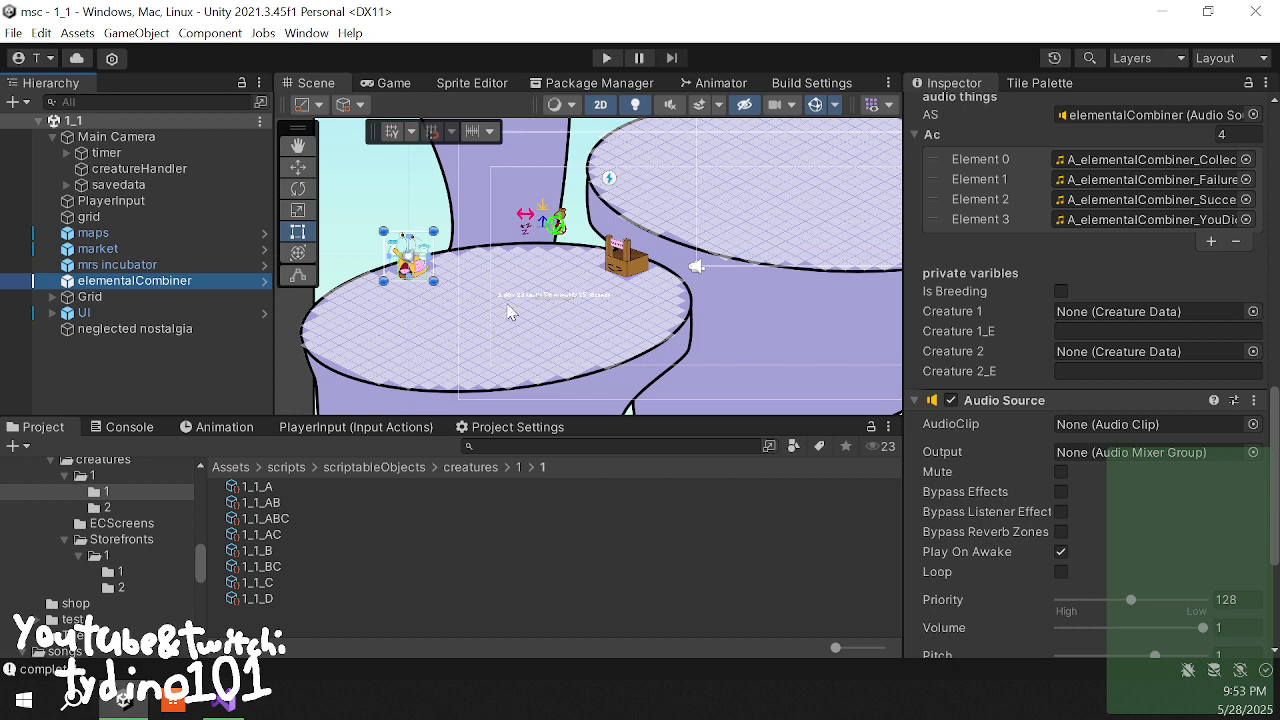
click(180, 382)
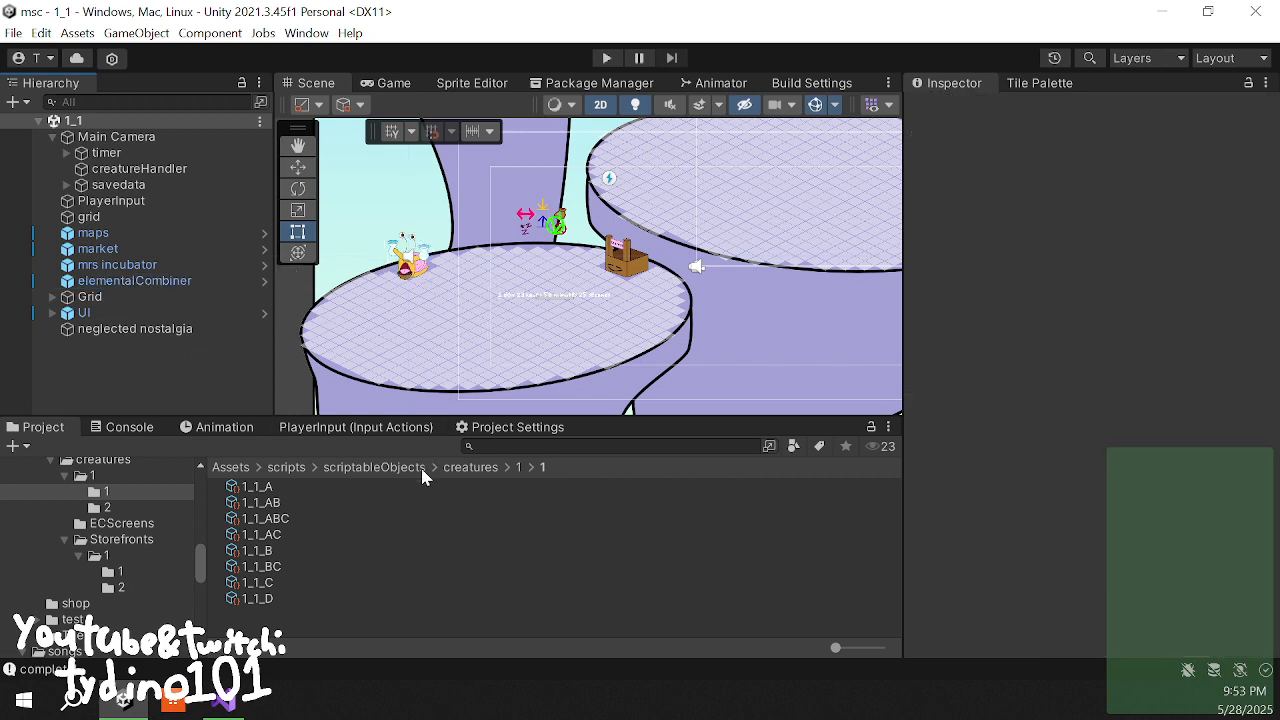
- Switch to Visual Studio and review EC_mainWidget.cs from Start through findElement to the gtpDoubles and gtpTriples conditions
click(222, 700)
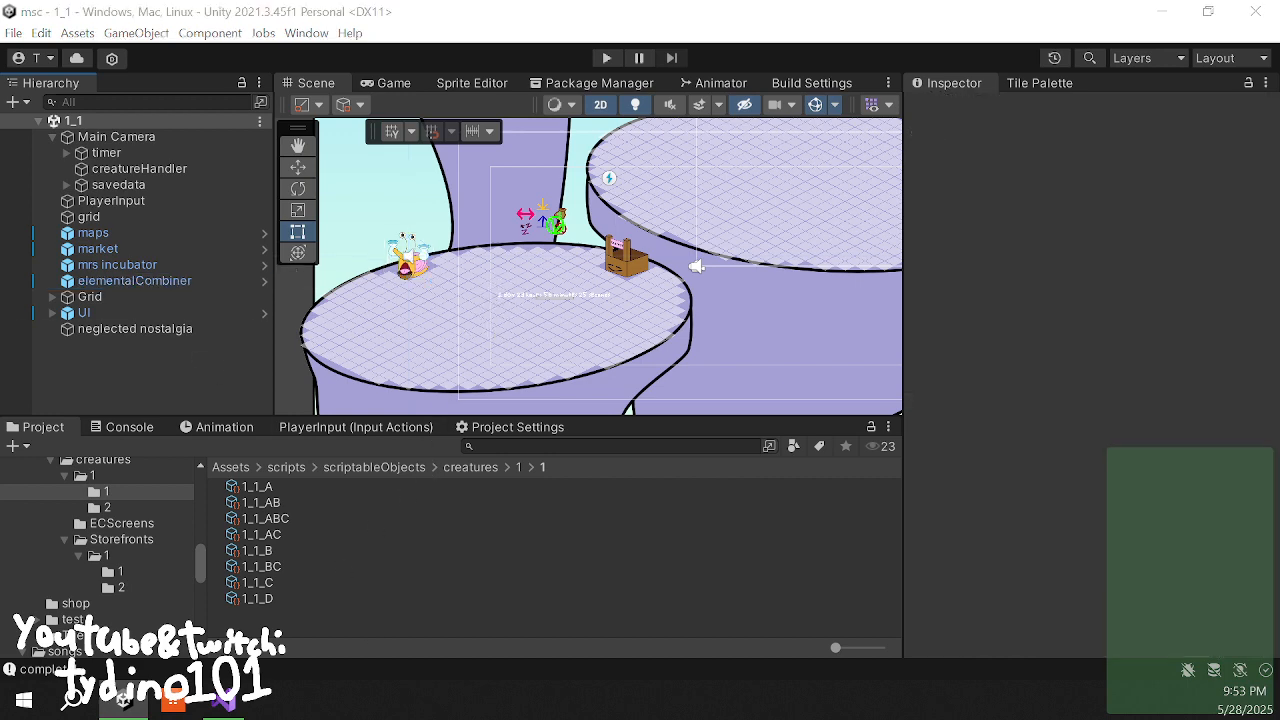
scroll(537, 477, up, 12)
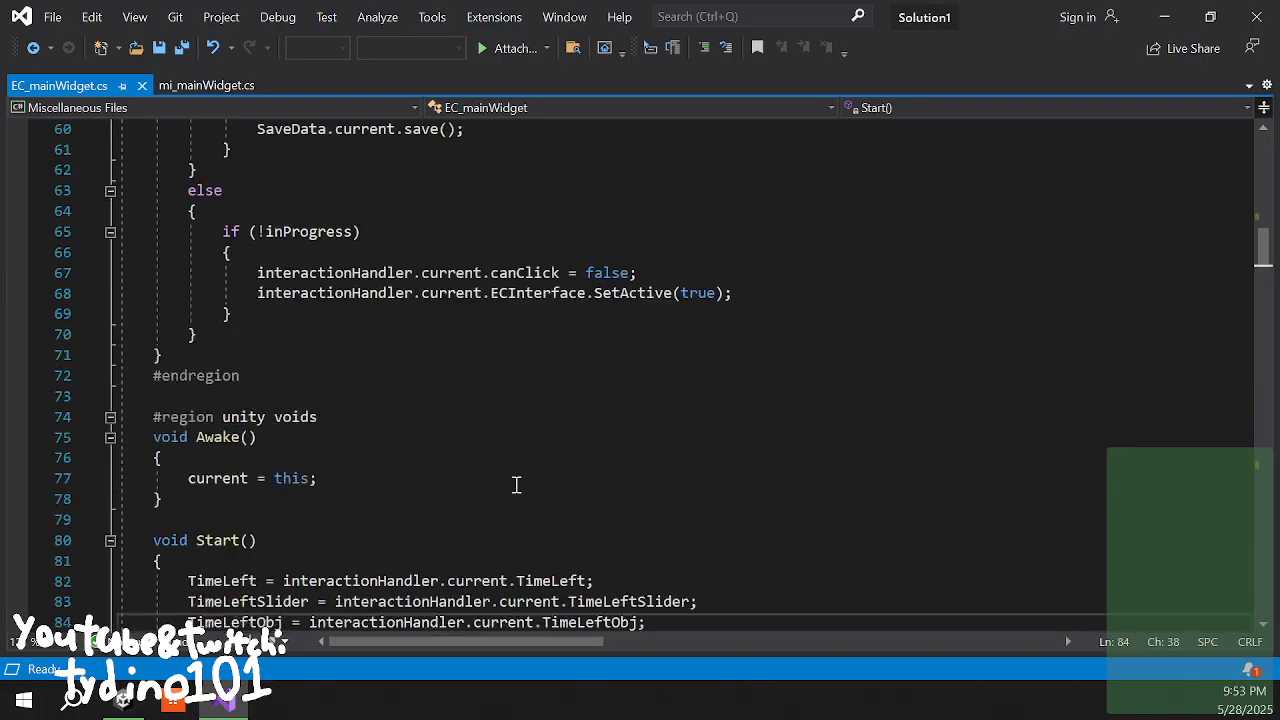
scroll(501, 488, down, 15)
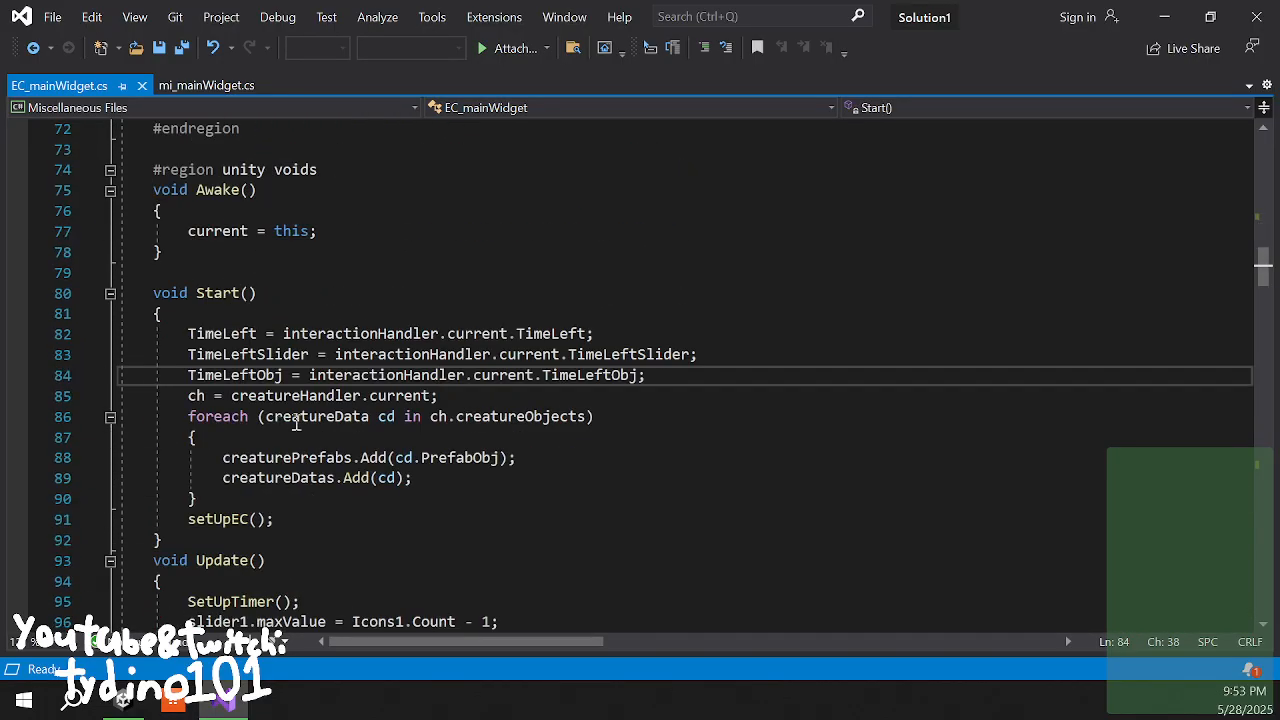
scroll(268, 370, down, 15)
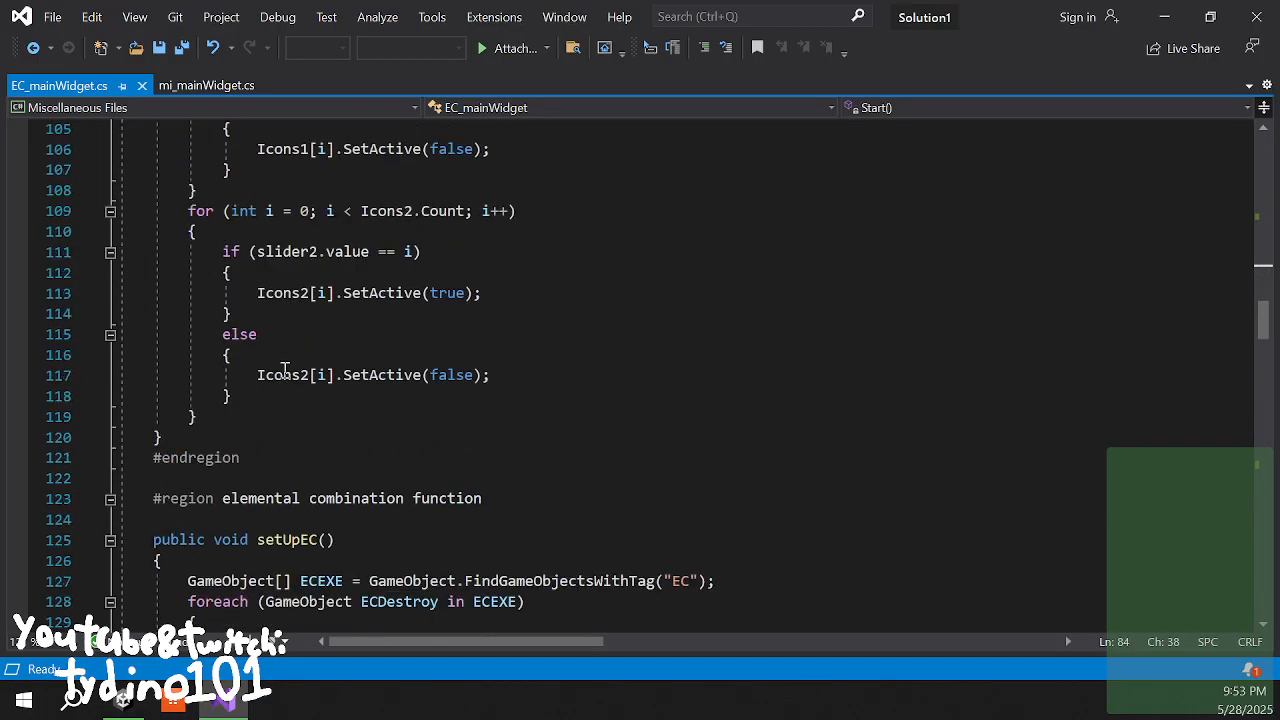
scroll(290, 378, down, 14)
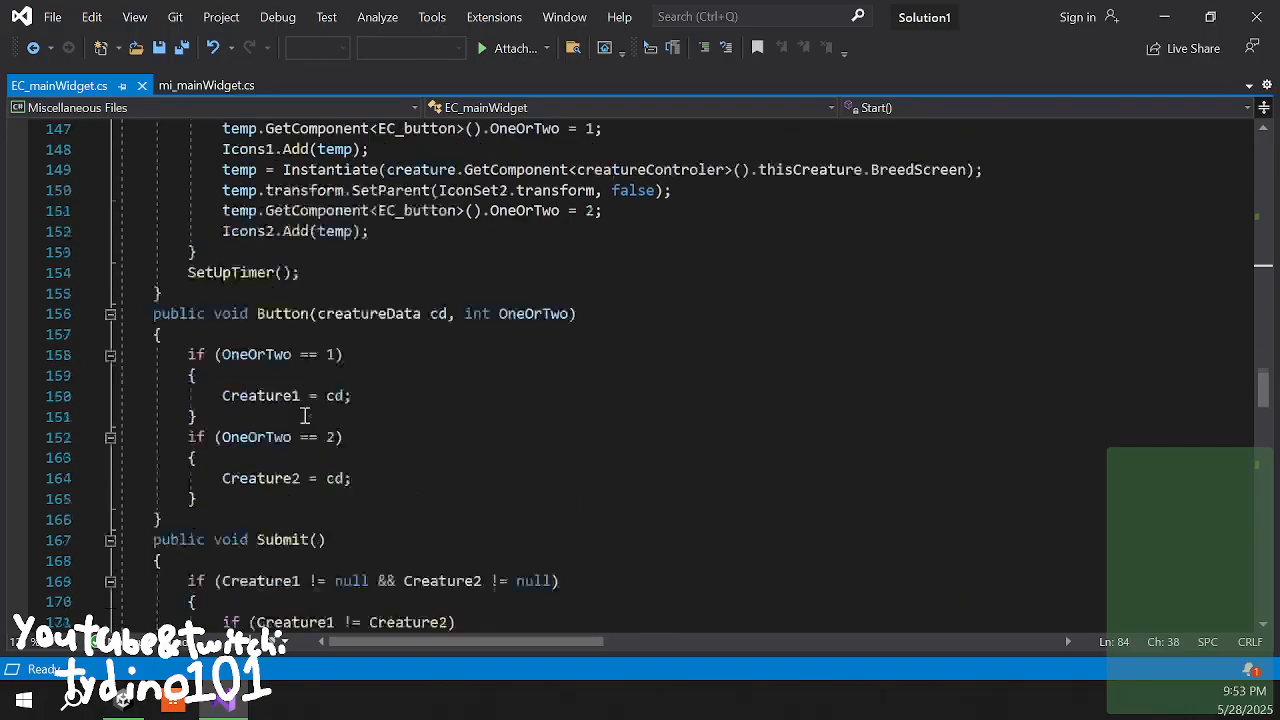
scroll(304, 422, down, 10)
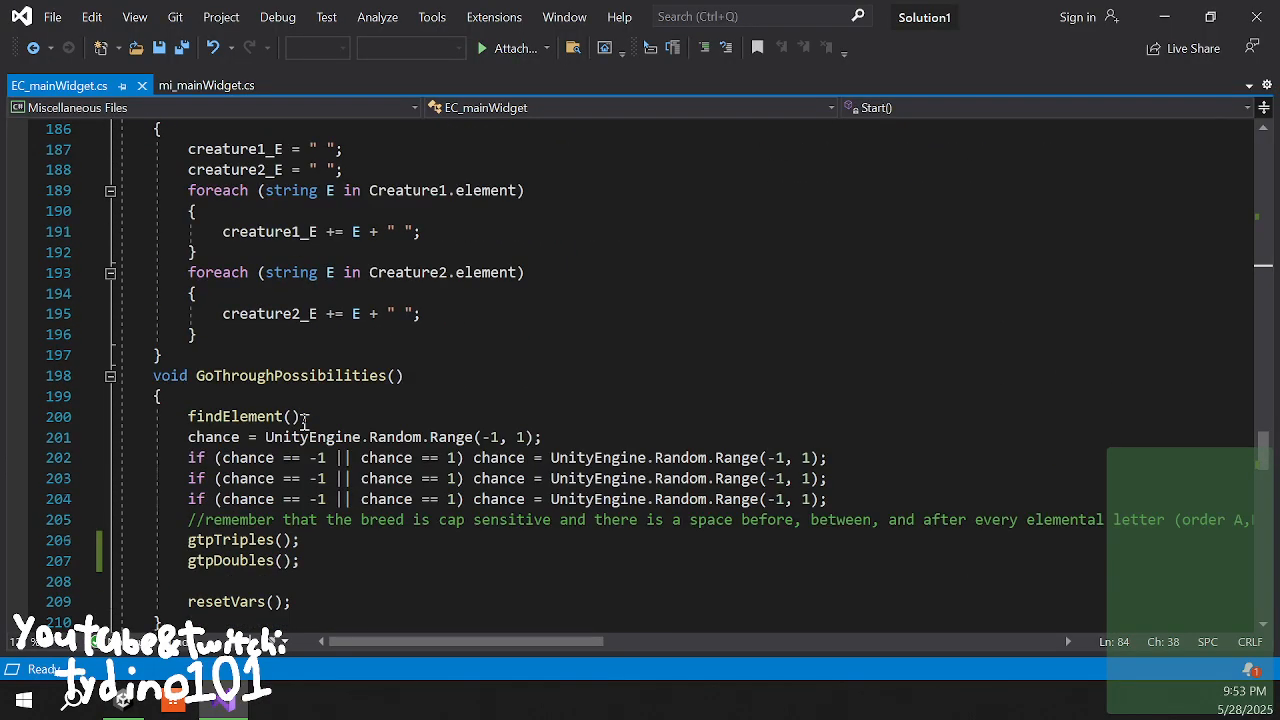
scroll(304, 422, down, 4)
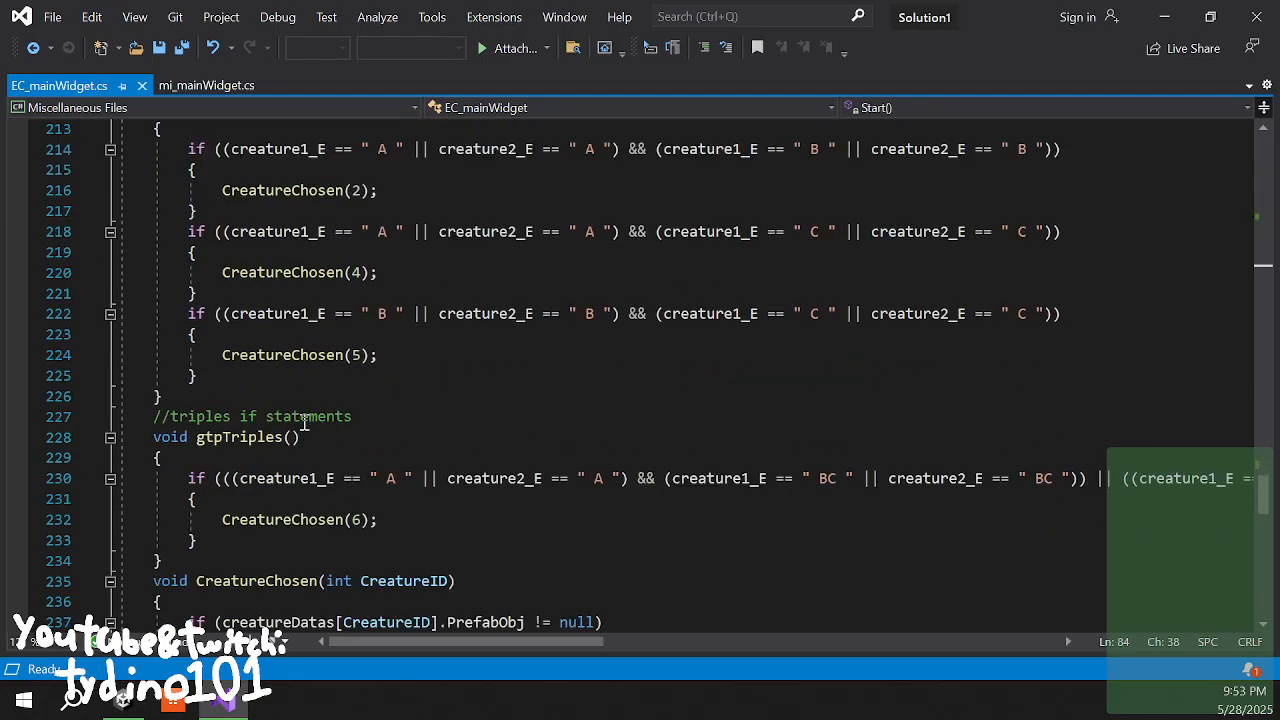
- Change both " BC " strings in the gtpTriples condition to " B C ", checking the spacing against findElement
click(828, 478)
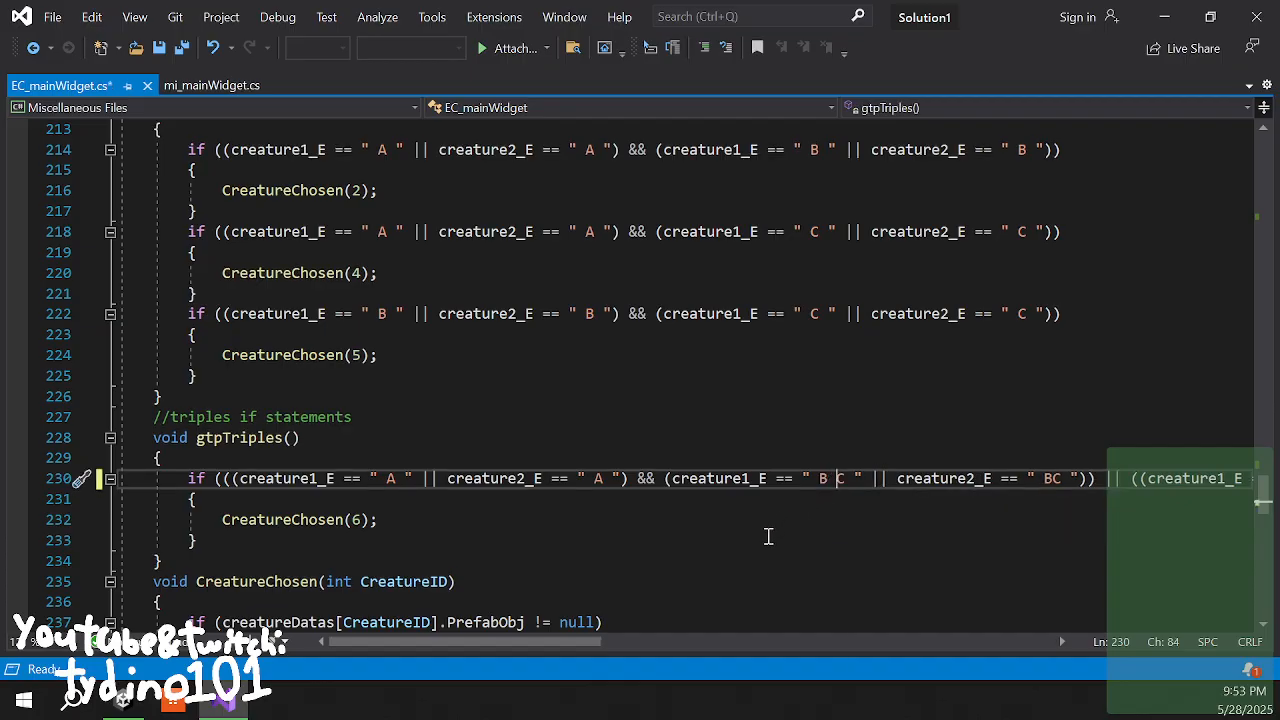
scroll(766, 534, up, 1)
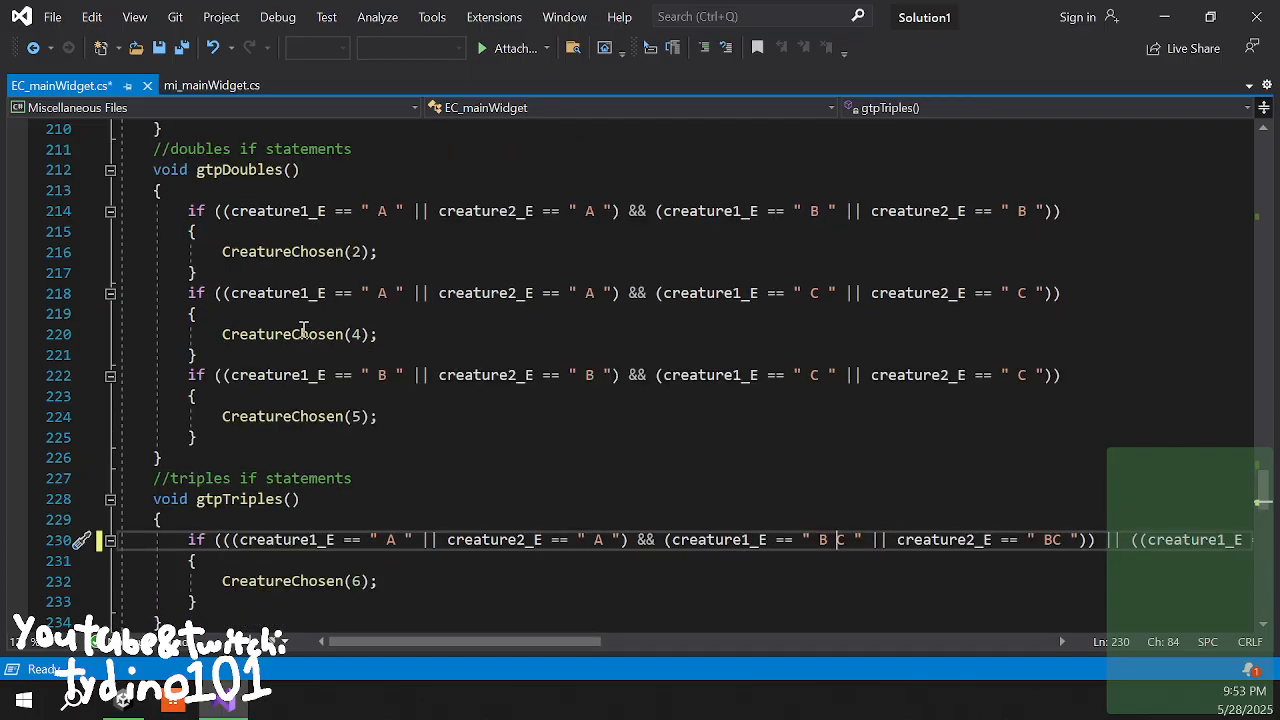
click(292, 293)
scroll(522, 457, up, 1)
scroll(591, 523, up, 6)
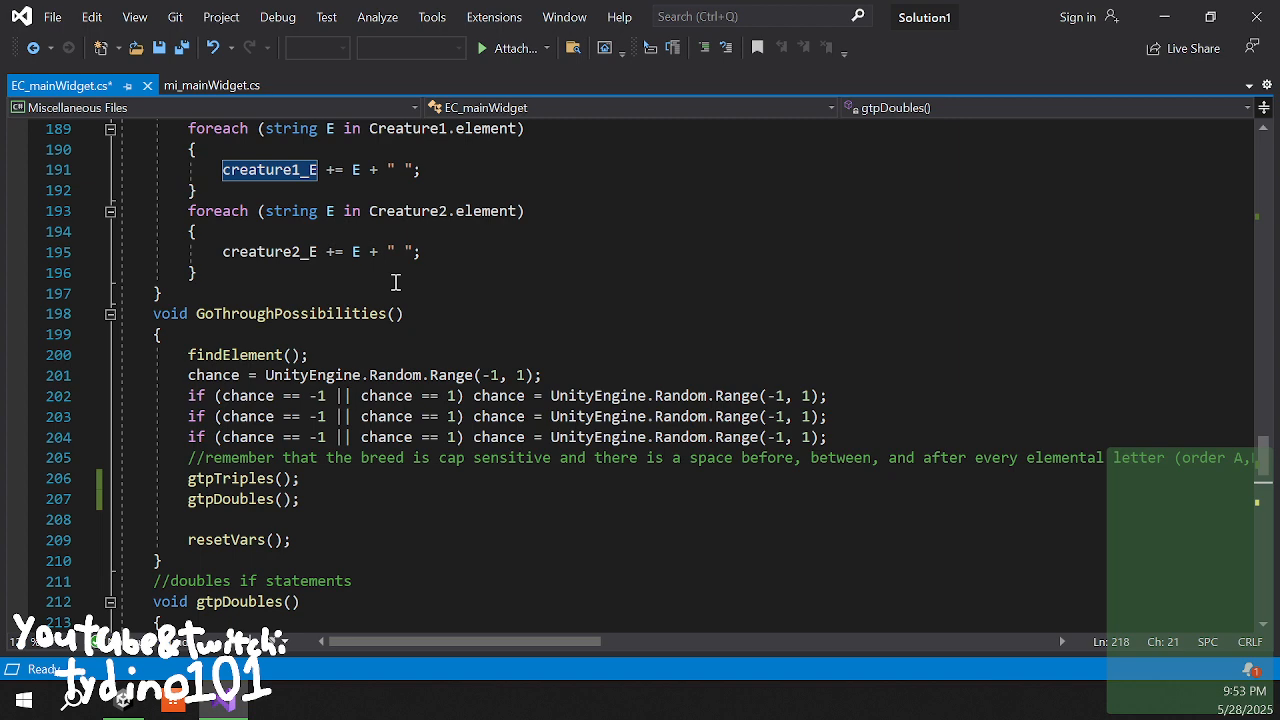
scroll(559, 425, up, 2)
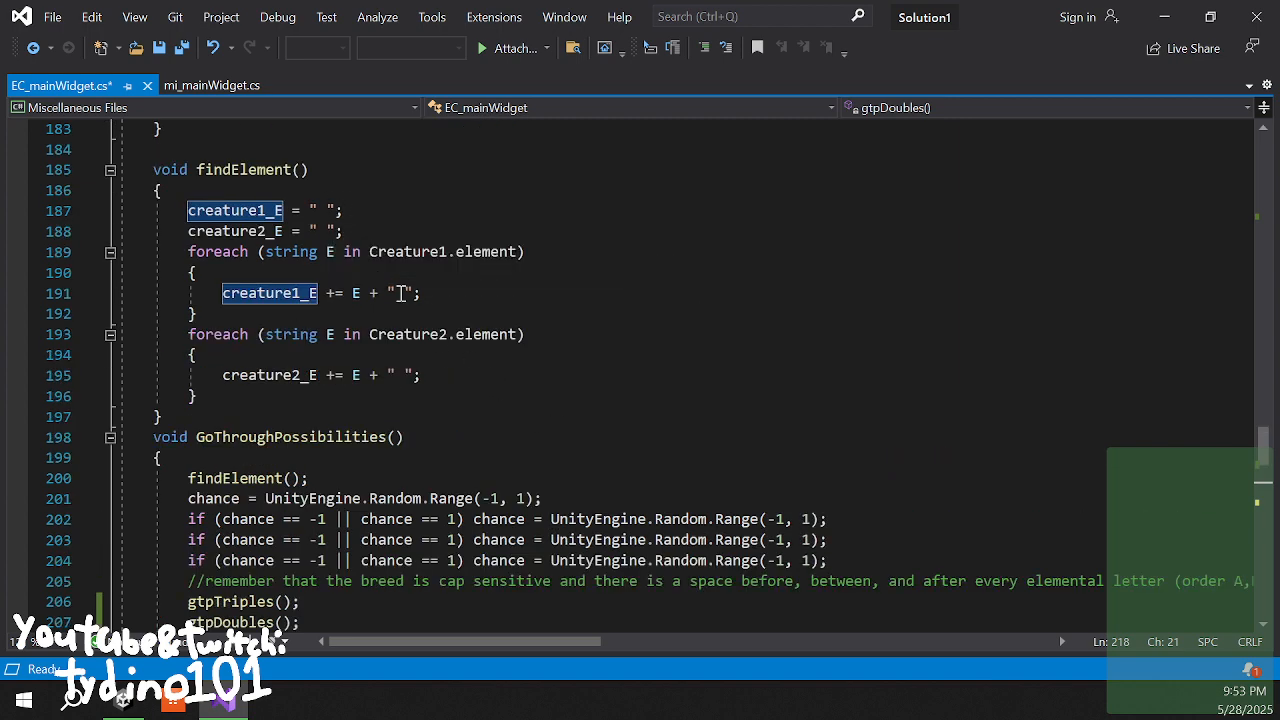
scroll(649, 440, down, 4)
scroll(858, 553, down, 4)
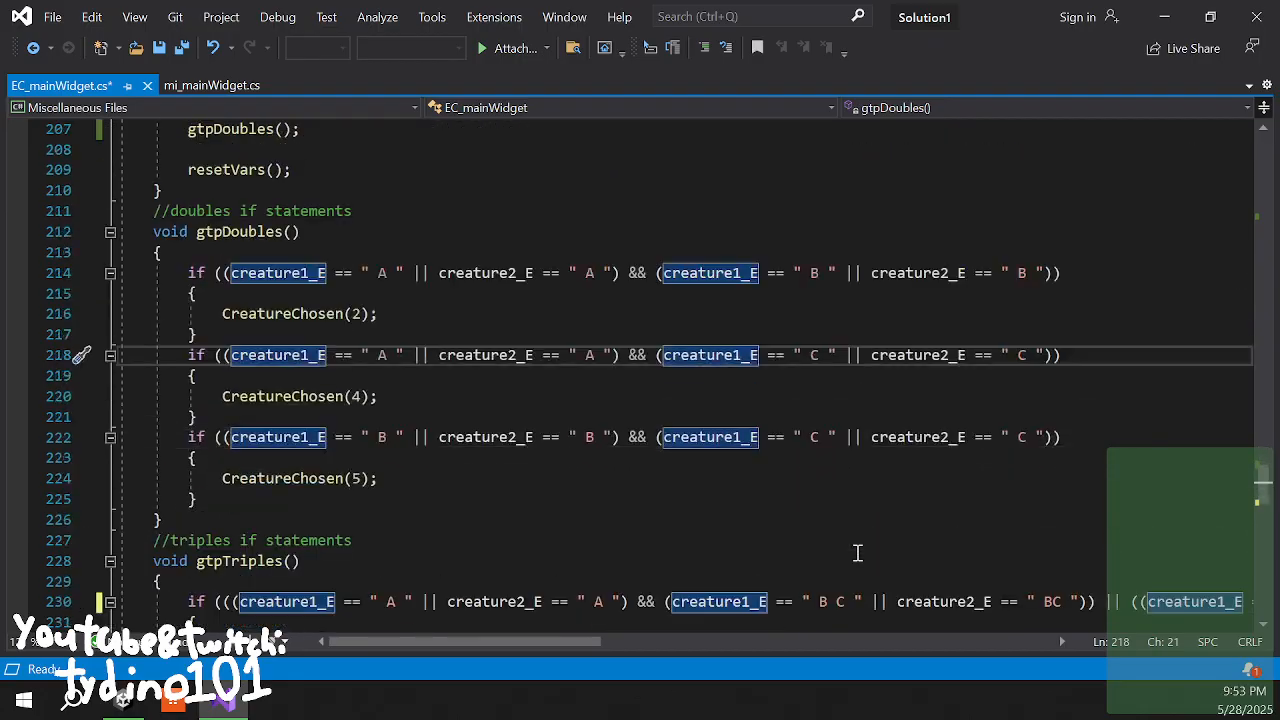
scroll(824, 532, down, 2)
click(1056, 480)
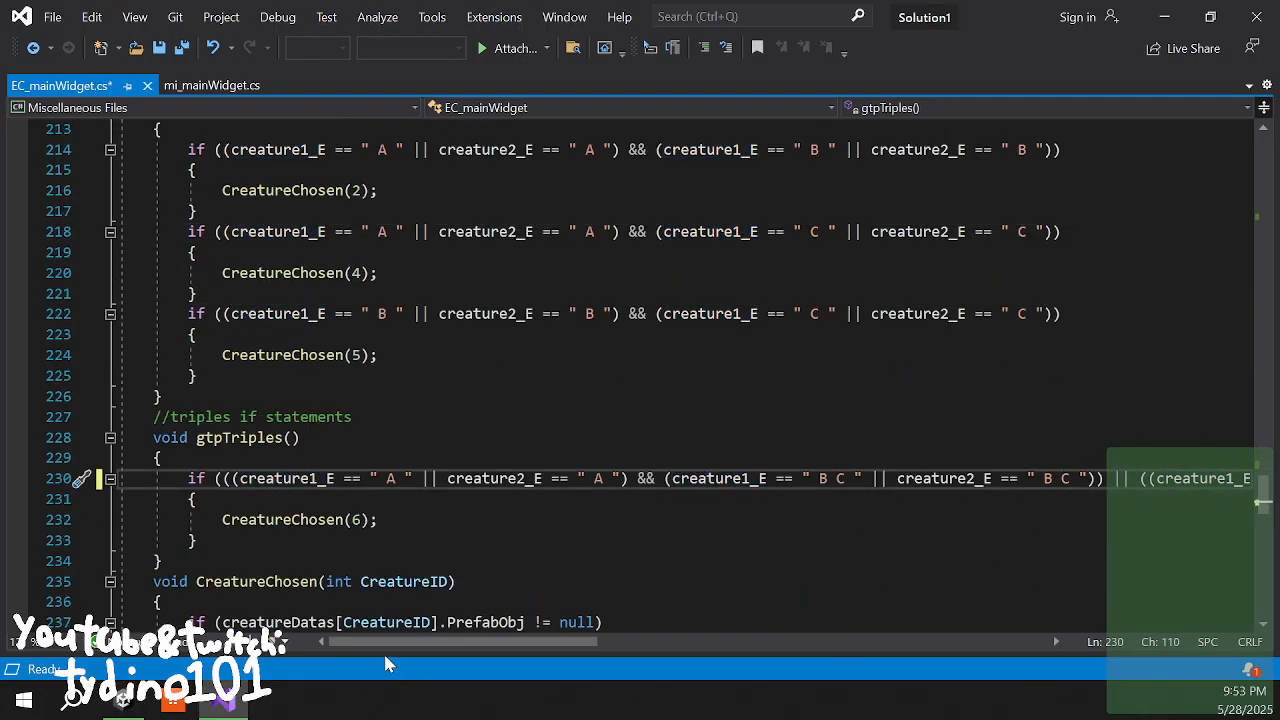
- Change the " AB " strings to " A B " and the " AC " strings to " A C " in the gtpTriples condition and save the file
drag(365, 641, 551, 648)
click(520, 478)
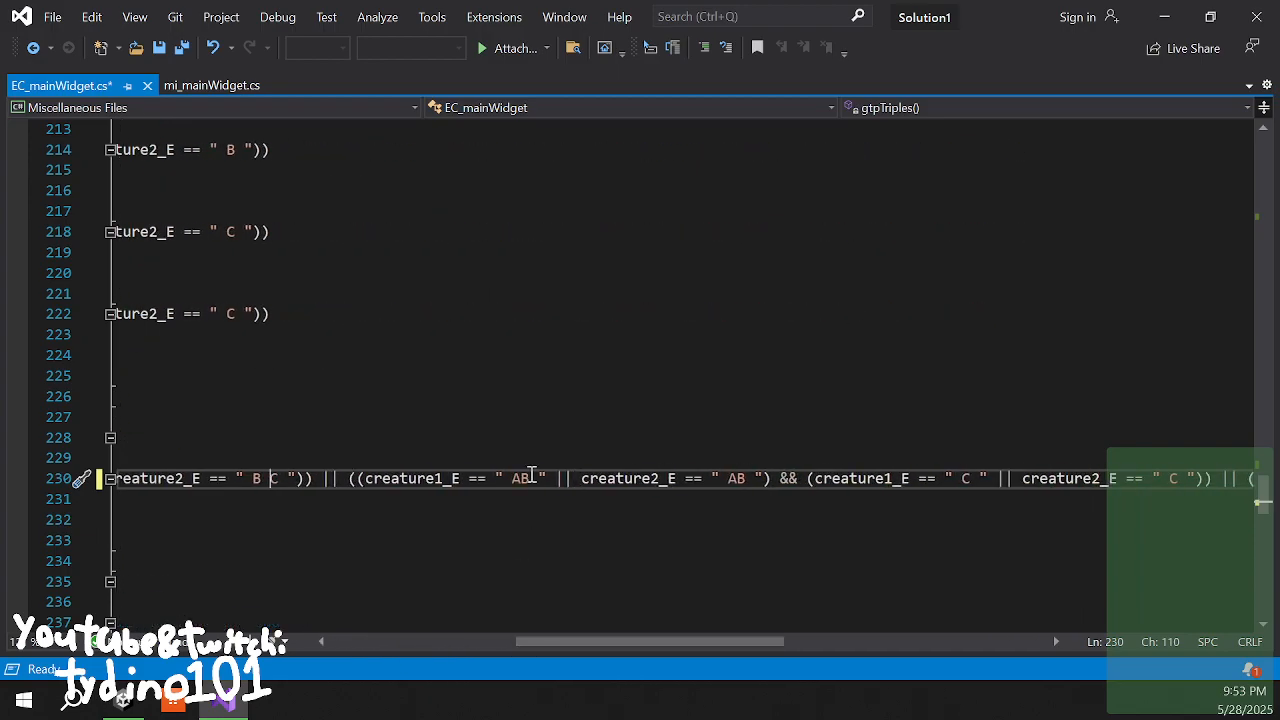
click(745, 478)
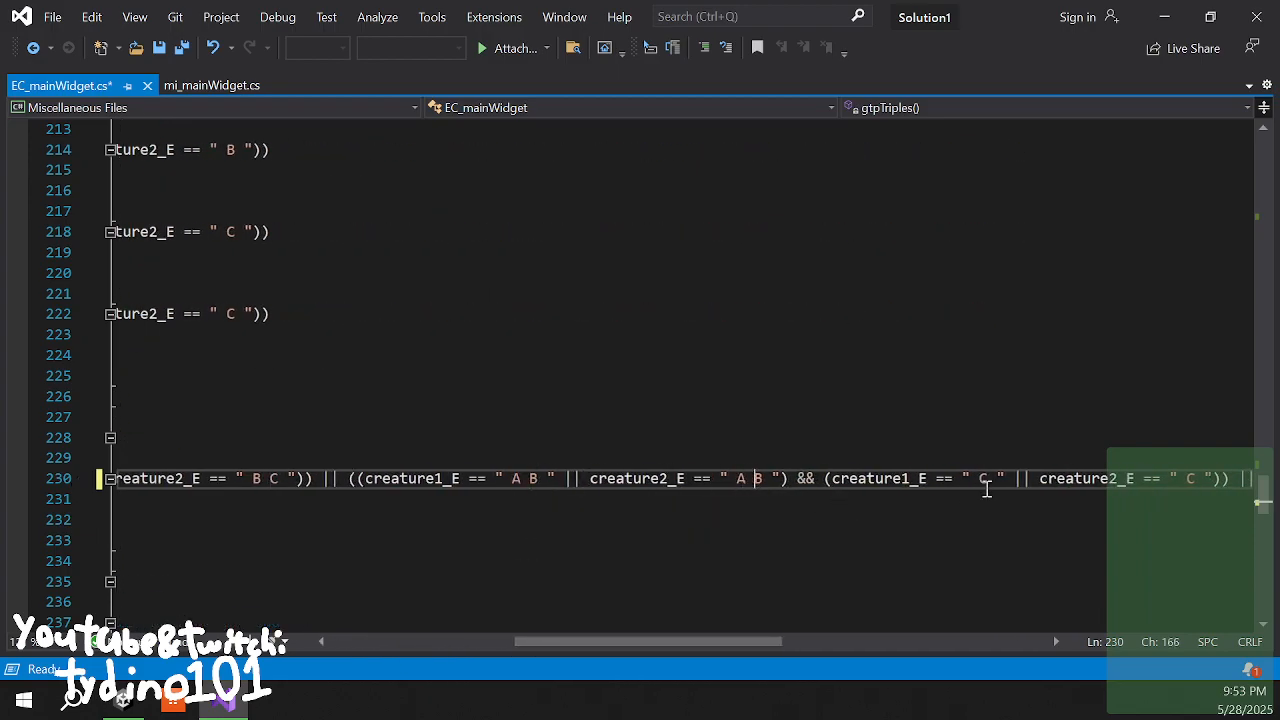
drag(699, 645, 1022, 650)
click(734, 478)
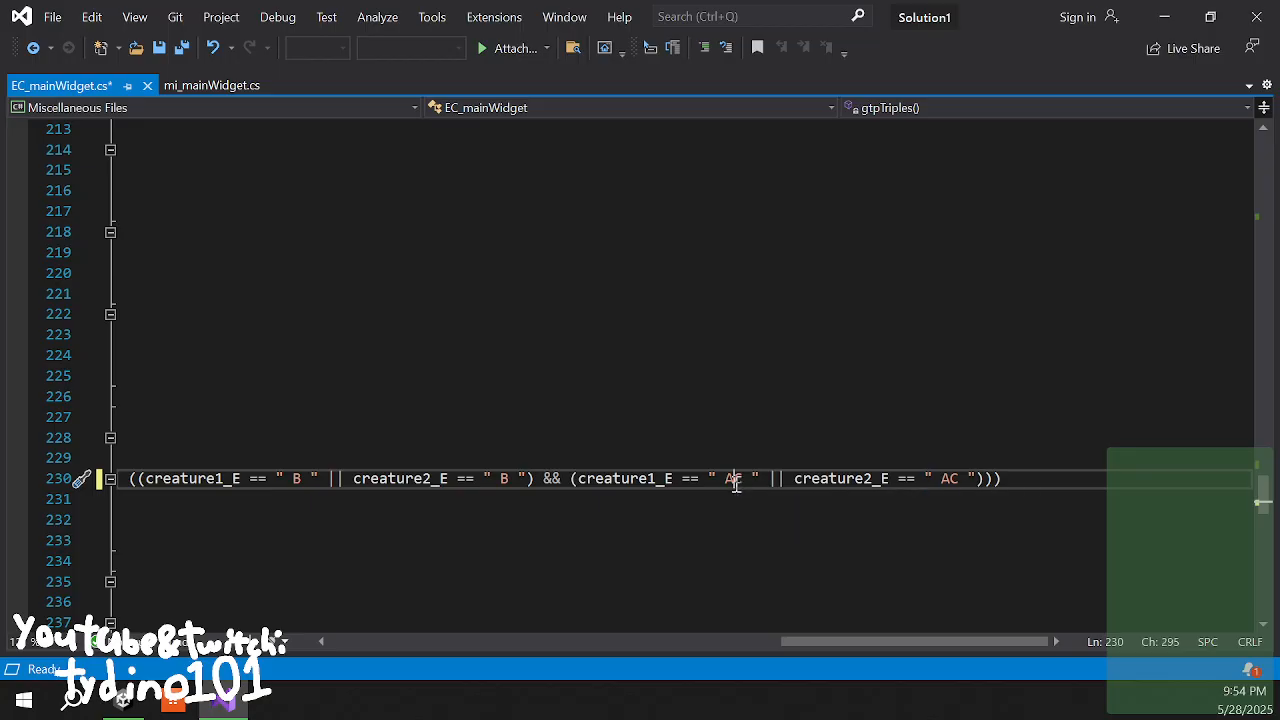
click(958, 478)
key(ctrl+s)
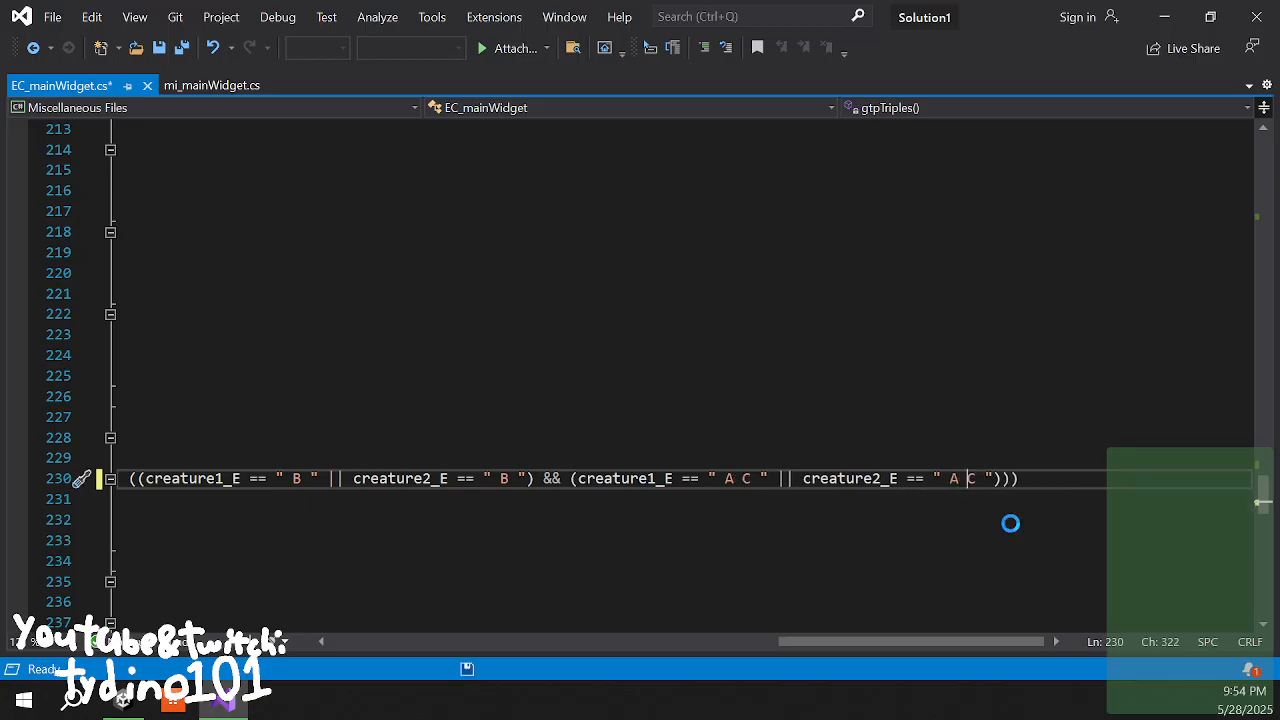
drag(953, 651, 470, 635)
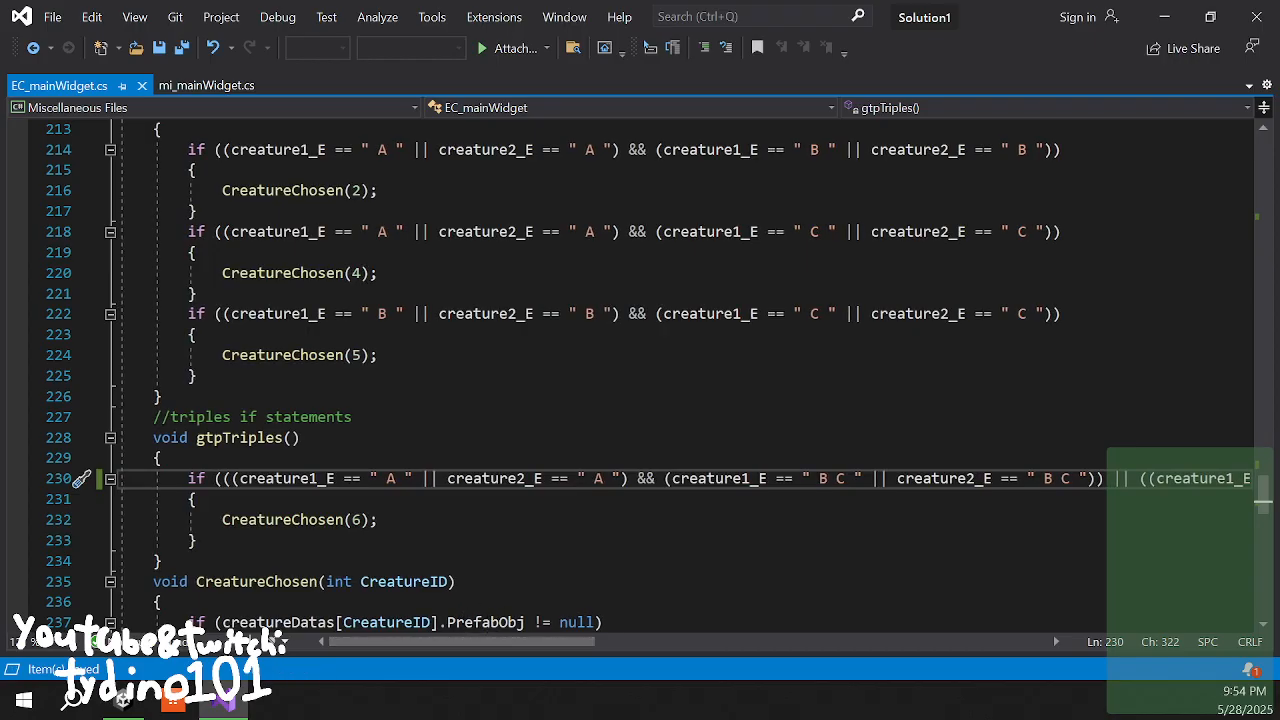
- Switch to Unity, run the game and try submitting and exiting the elemental combiner, clearing the console in between
key(alt+Tab)
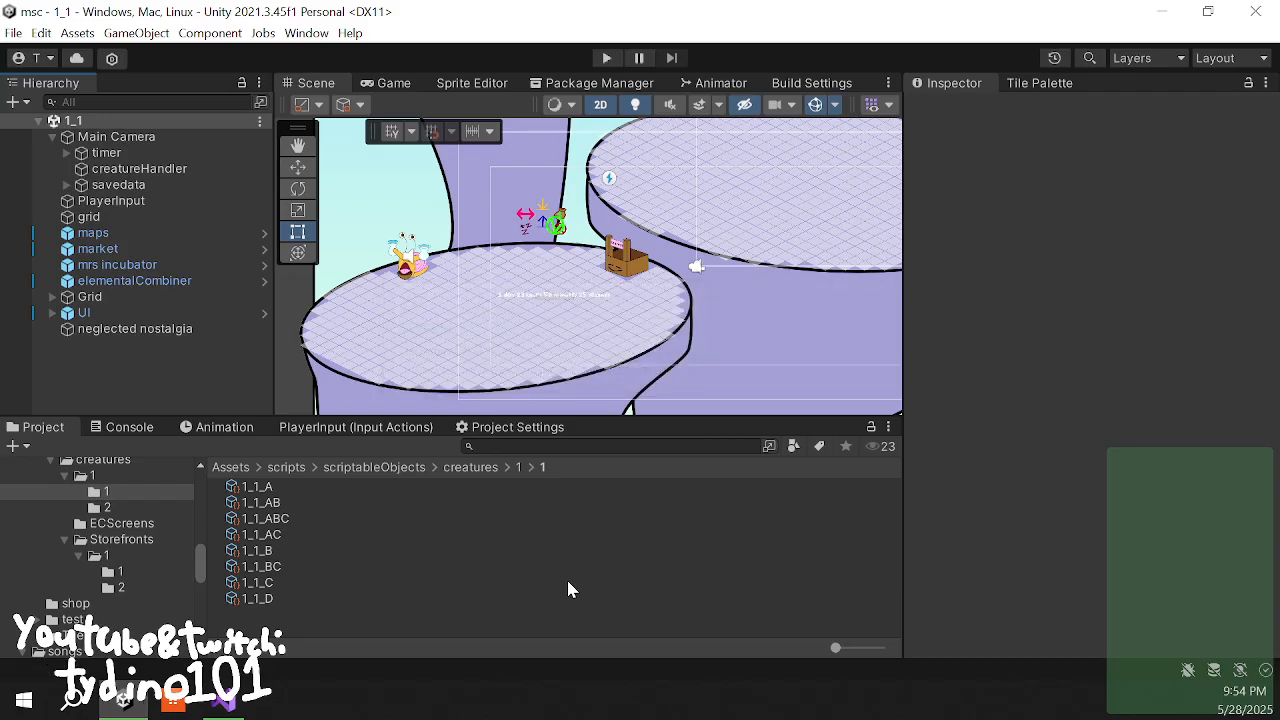
click(602, 62)
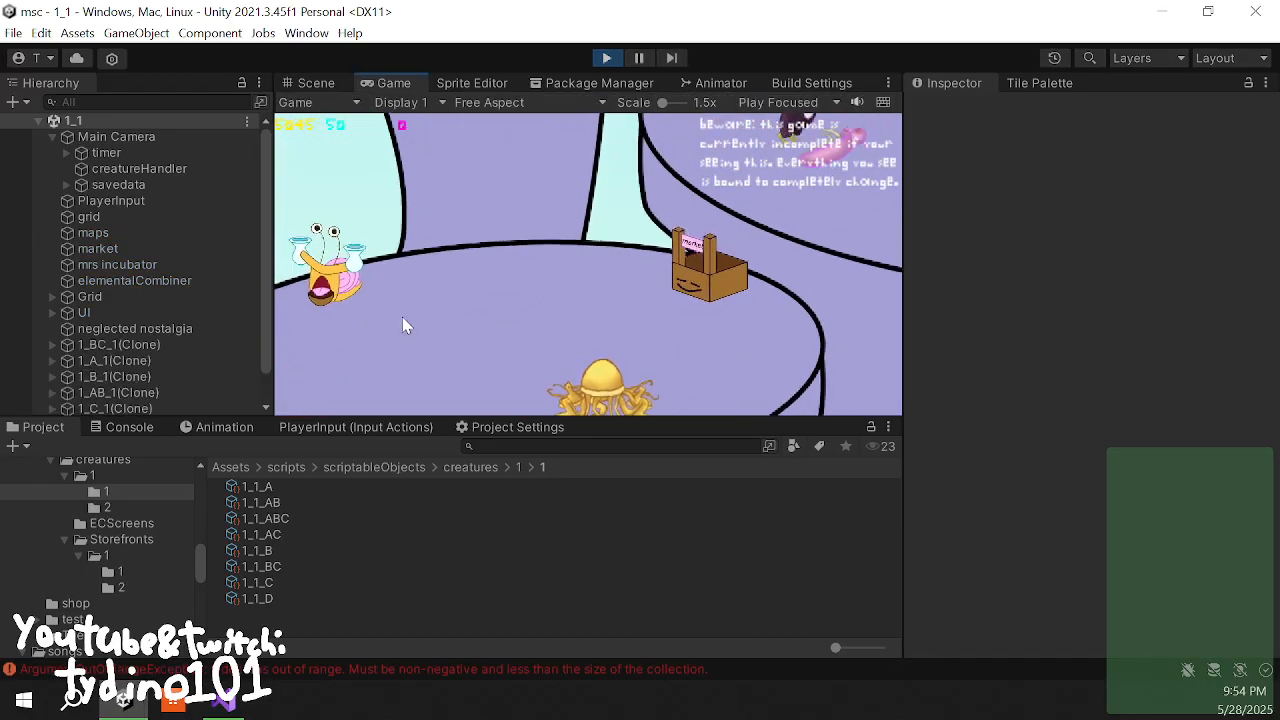
click(352, 286)
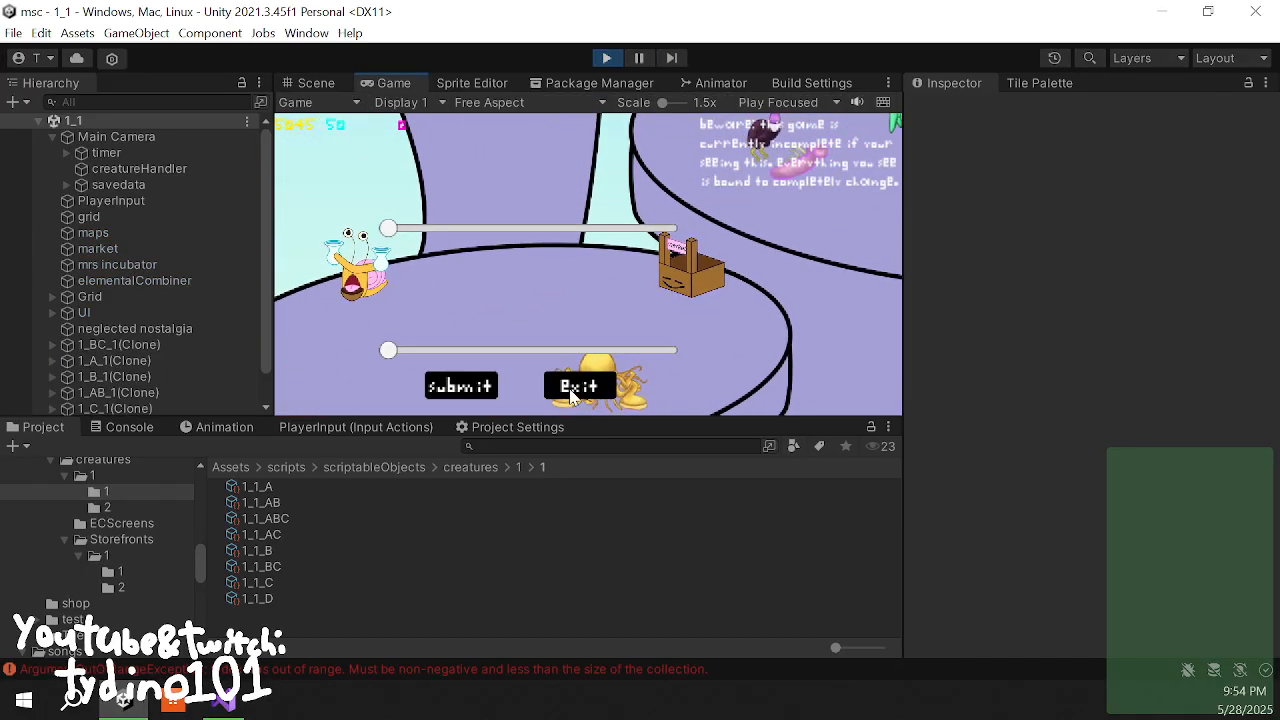
click(490, 386)
click(116, 426)
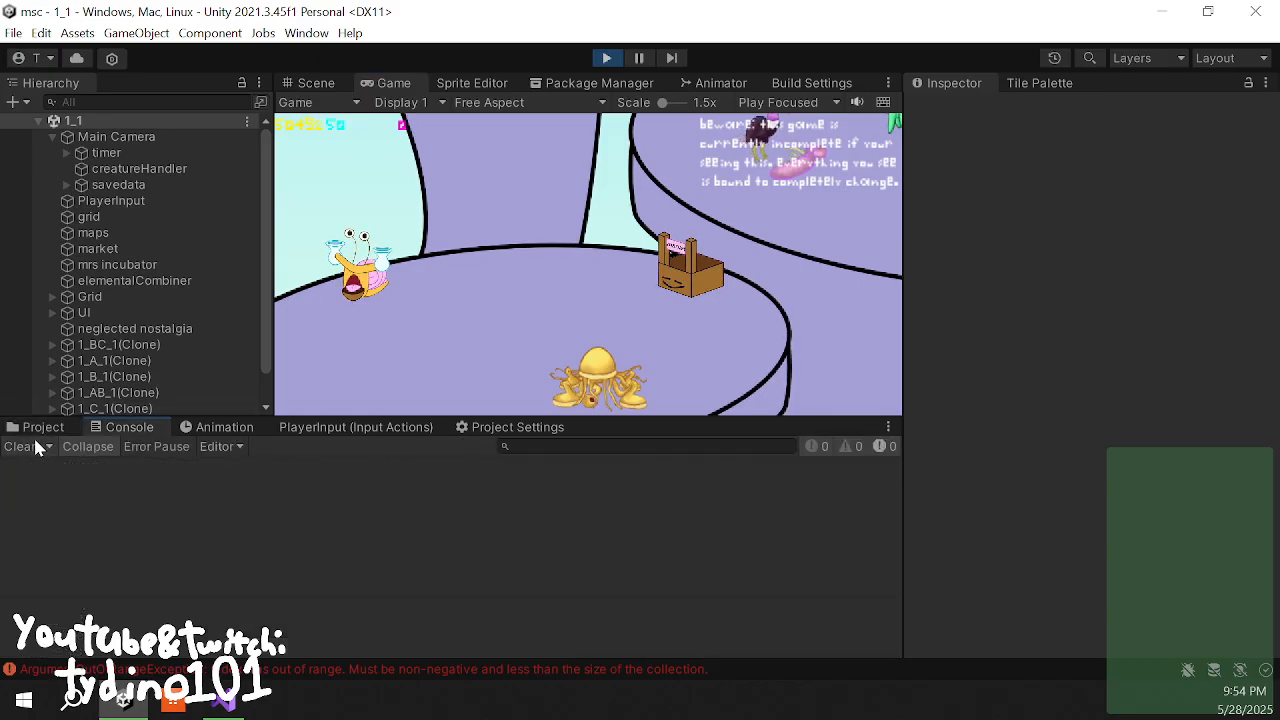
click(36, 427)
click(358, 305)
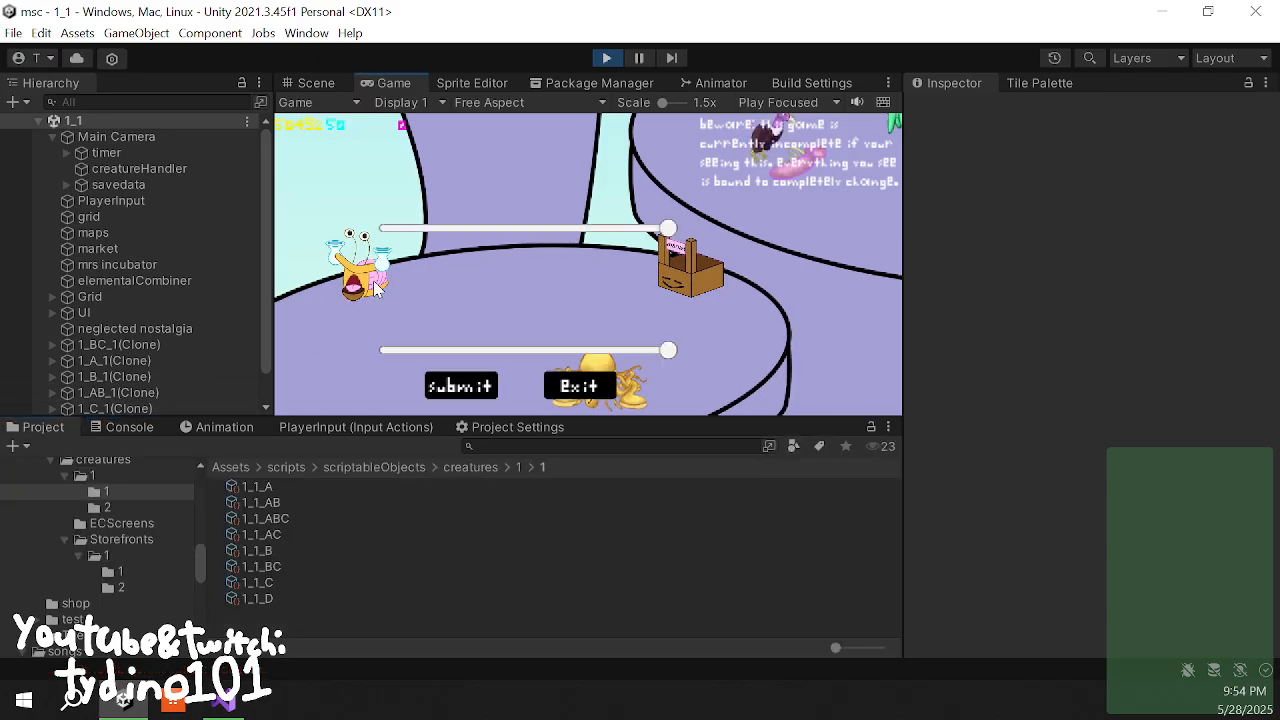
click(586, 388)
- Place the small green creature on the upper island in the running game and try the control icons above it
key(e)
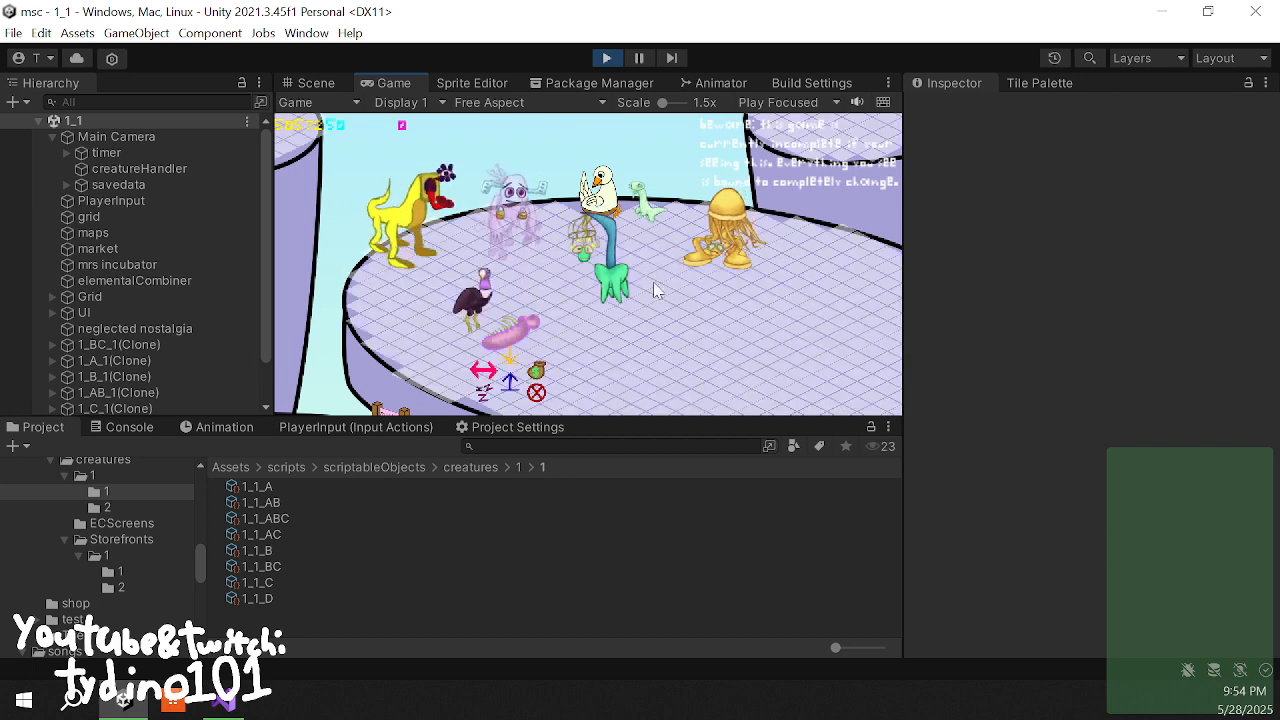
click(686, 346)
click(680, 262)
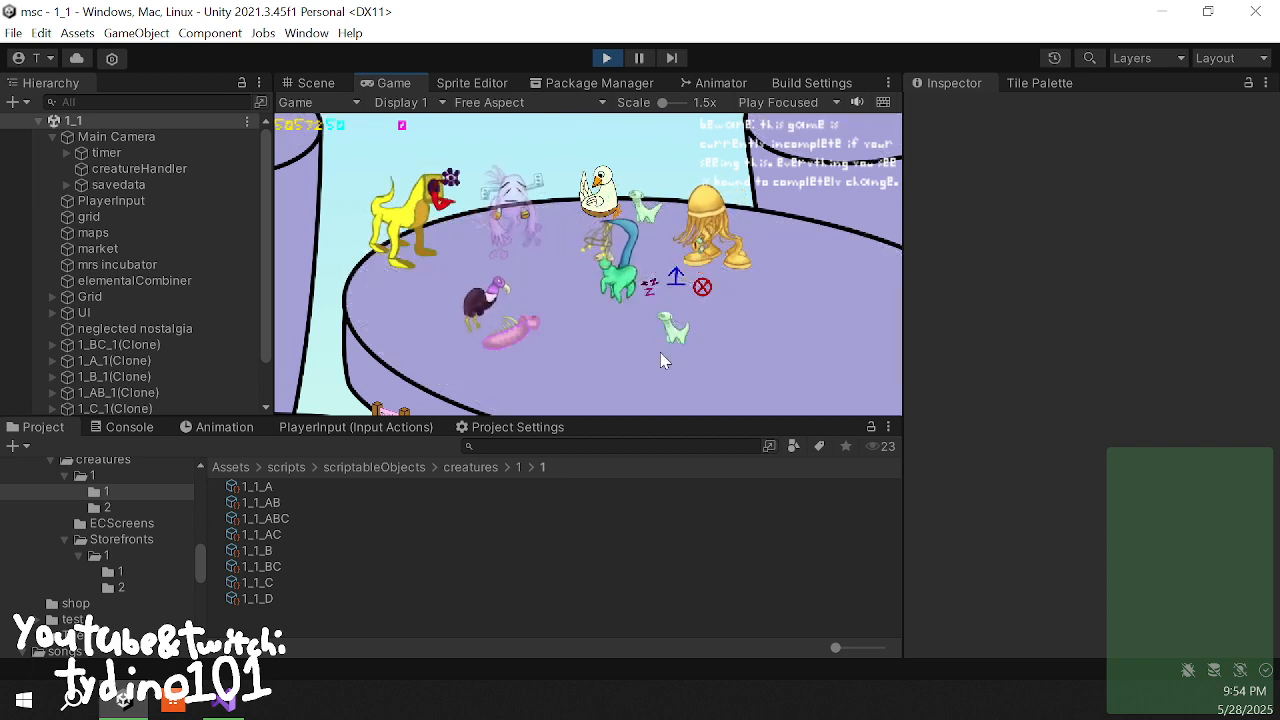
click(683, 283)
click(652, 291)
key(a)
key(s)
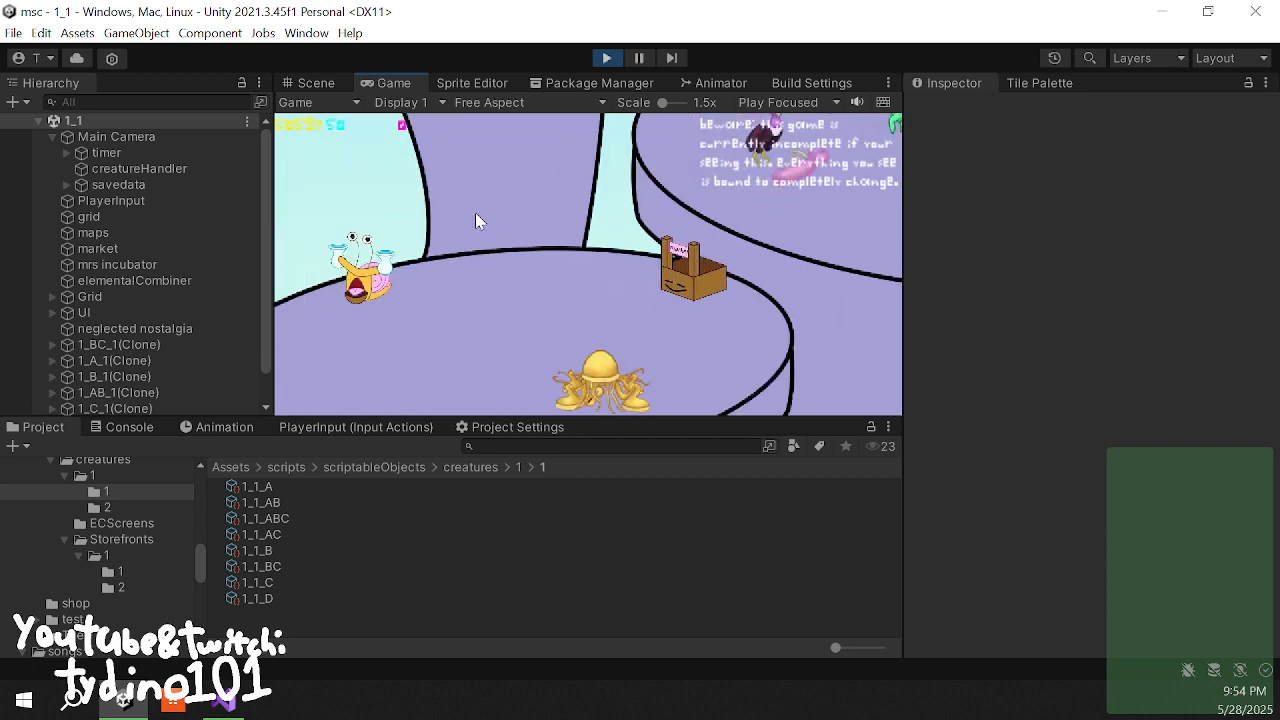
- Open the elemental combiner, pair maribro with fantamill as the second creature, and submit the combination
click(345, 275)
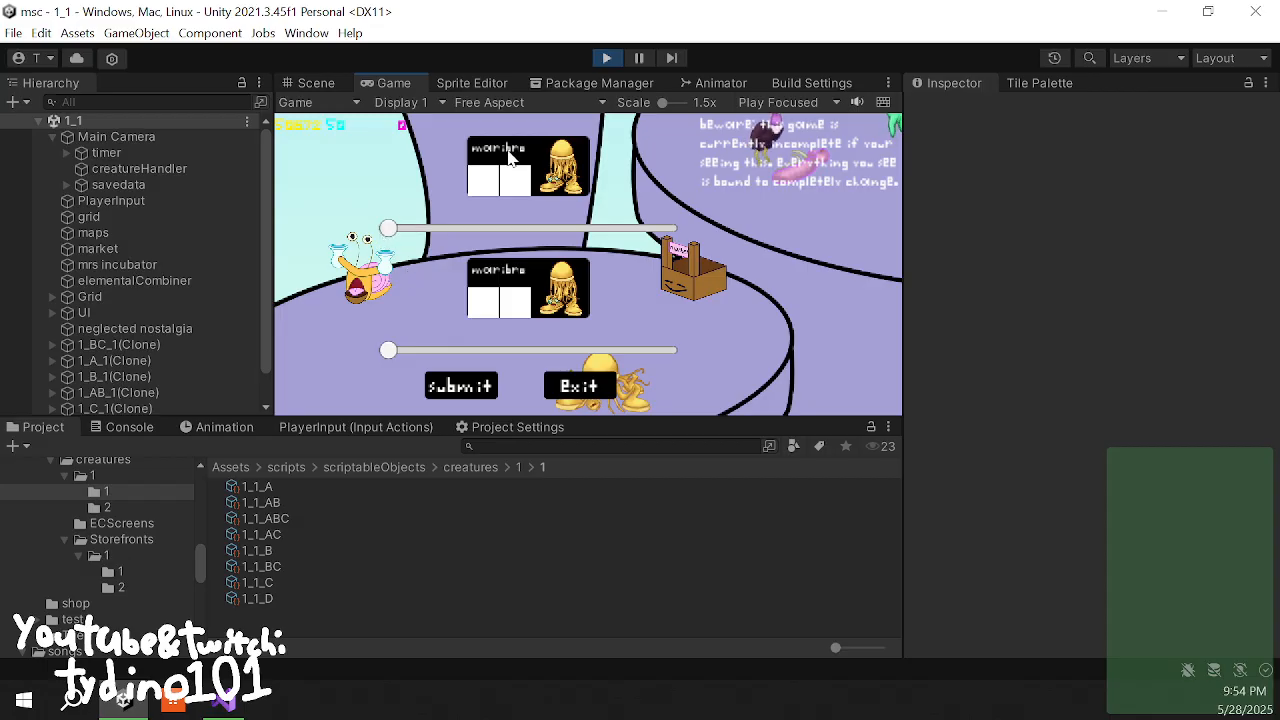
scroll(130, 400, down, 2)
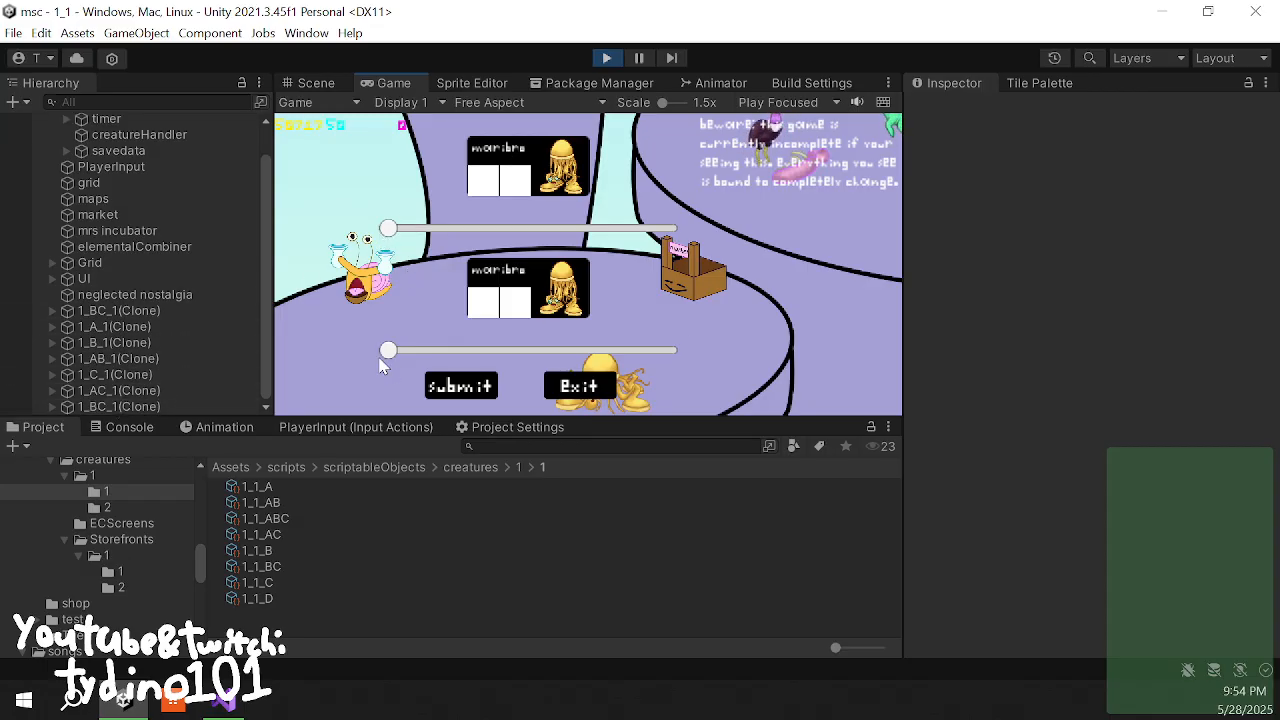
drag(388, 350, 428, 350)
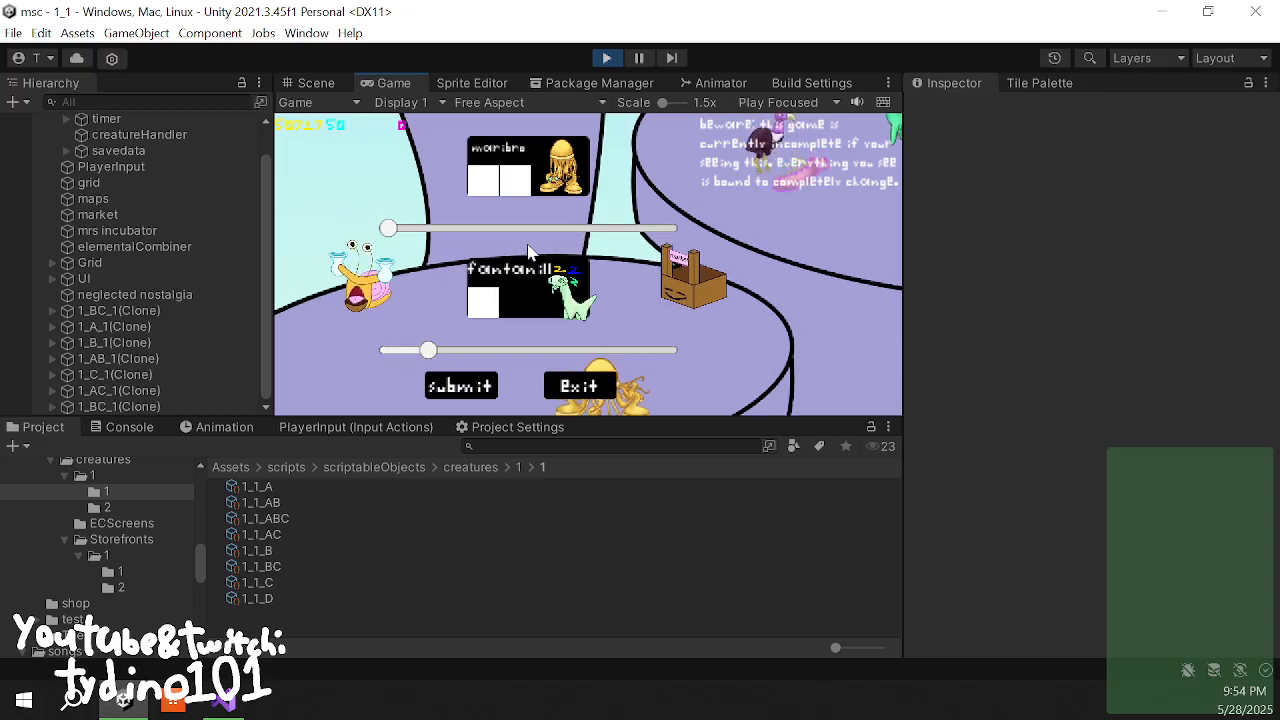
click(451, 386)
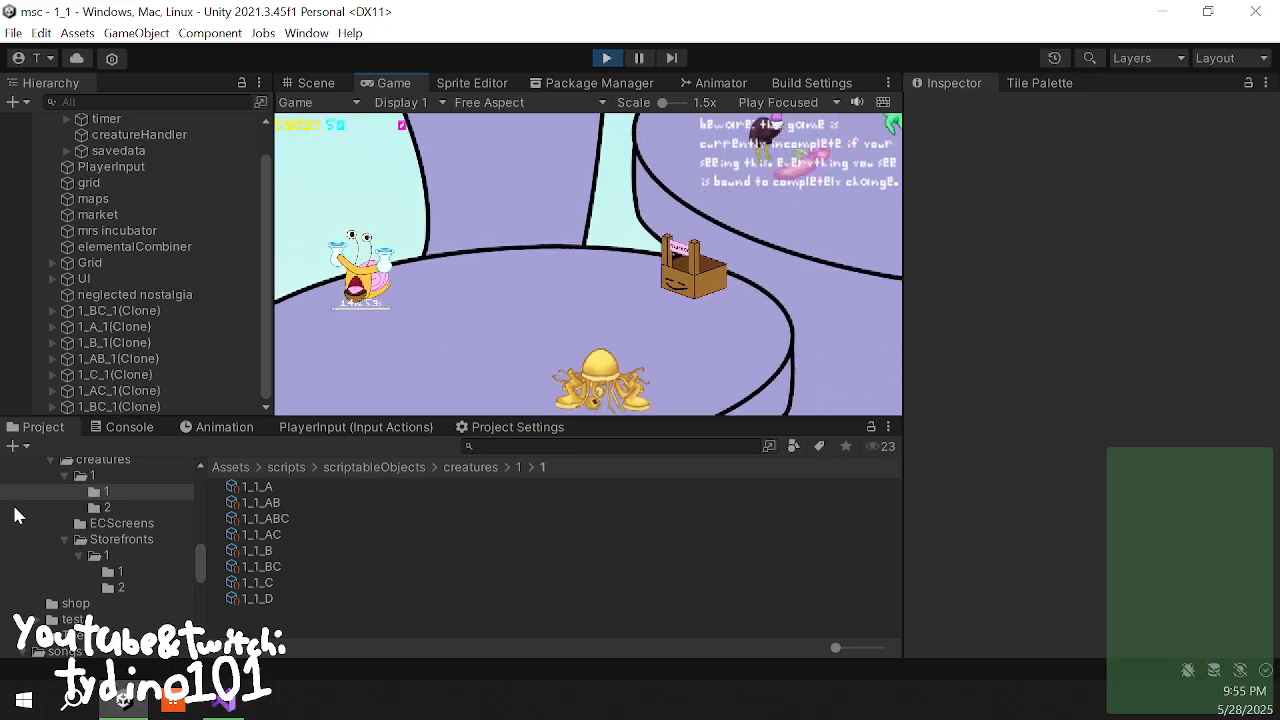
- Browse the project to the prefabs/1/ABC folder and look at its creature prefabs
scroll(78, 555, up, 5)
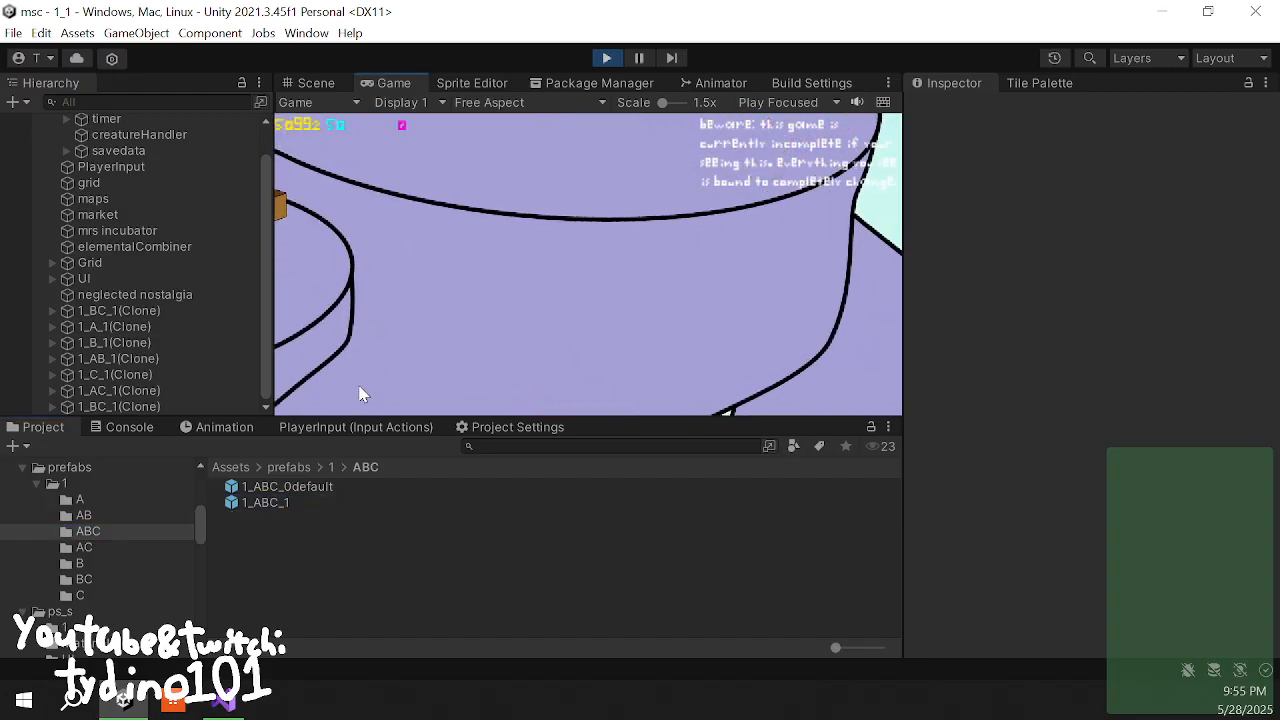
- Add the 1_ABC_1 prefab to the lower island in the running scene and return to the game view
click(315, 84)
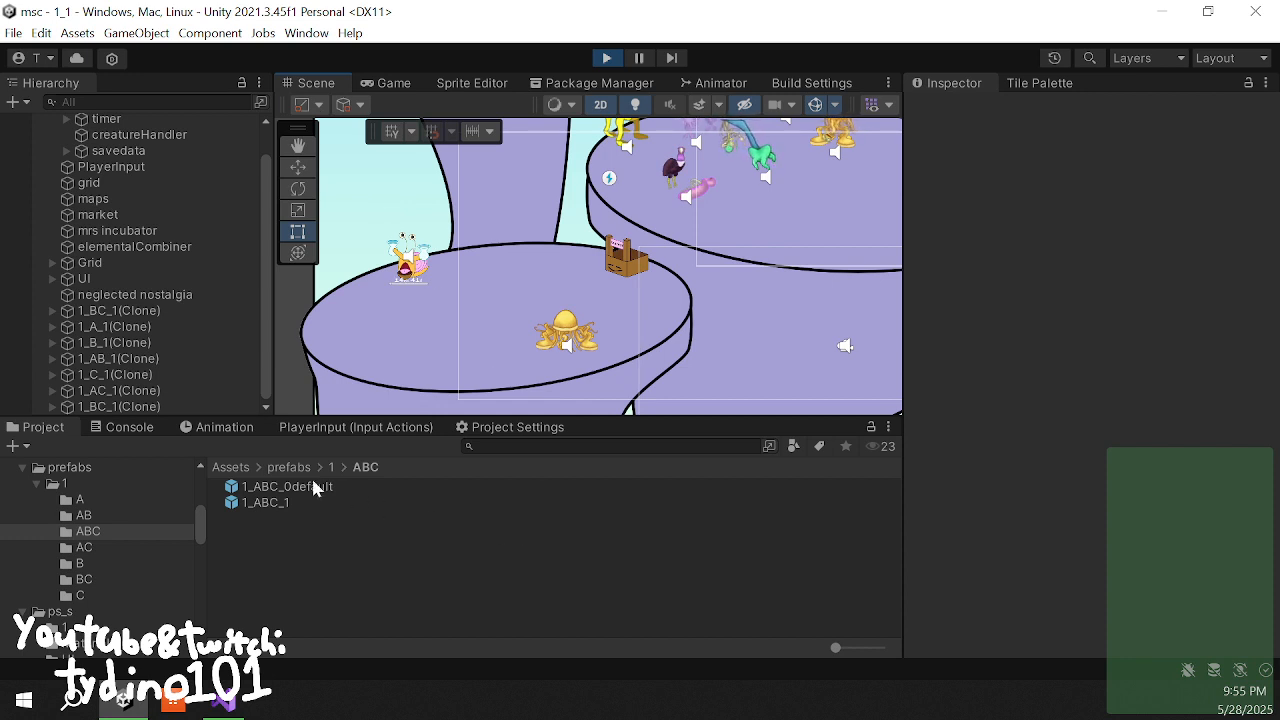
drag(290, 502, 482, 322)
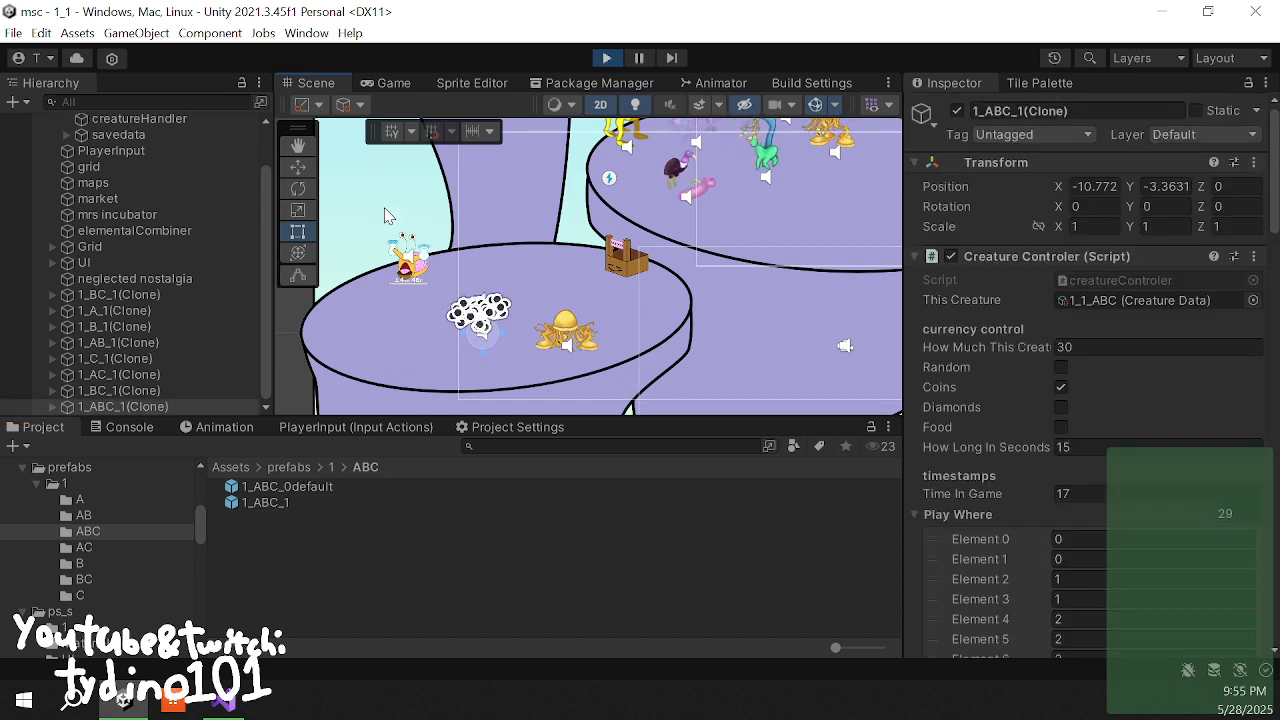
click(398, 82)
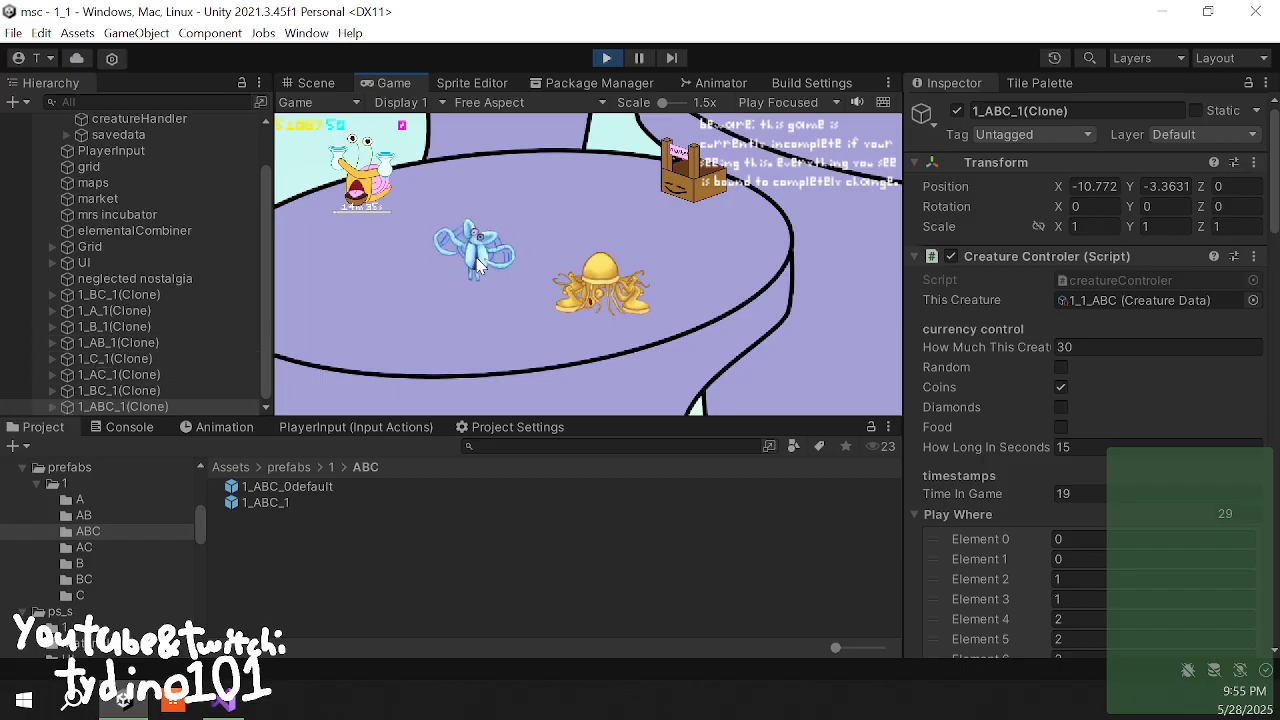
- Move the new blue creature from the lower island to the upper one beside the yellow creature, closing the market, and flip it horizontally
drag(475, 231, 603, 232)
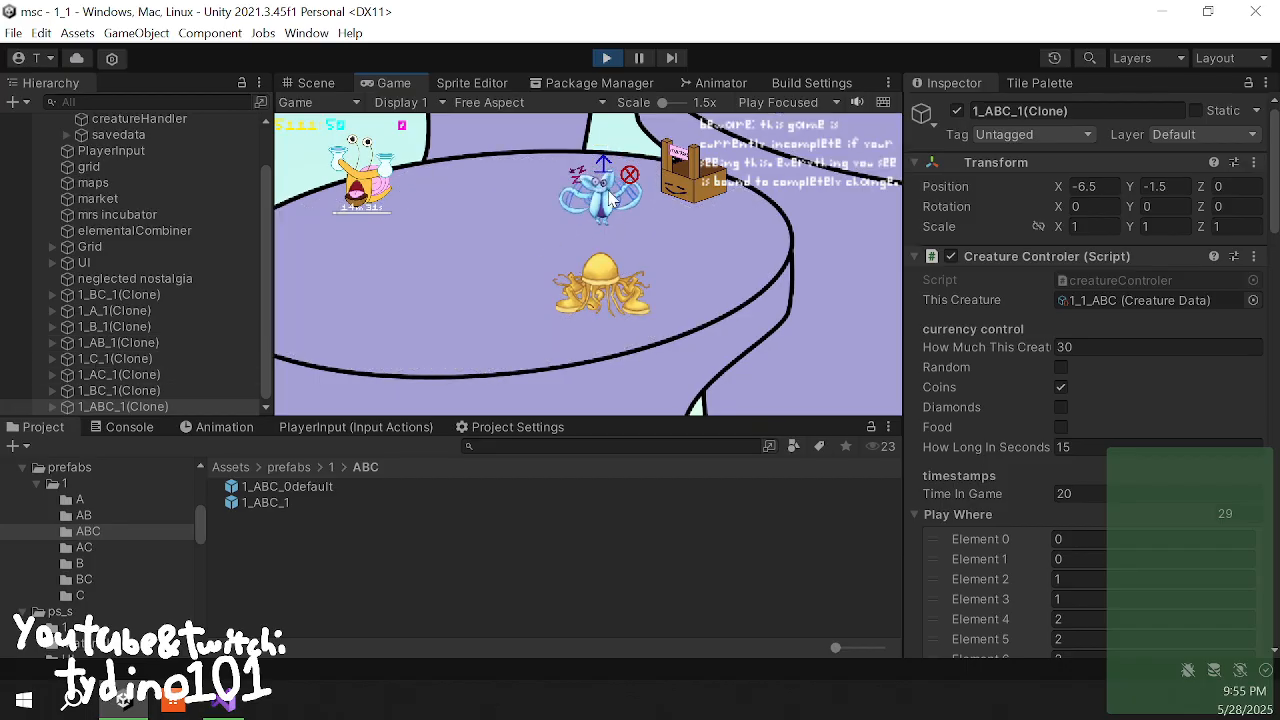
drag(603, 163, 703, 282)
click(648, 305)
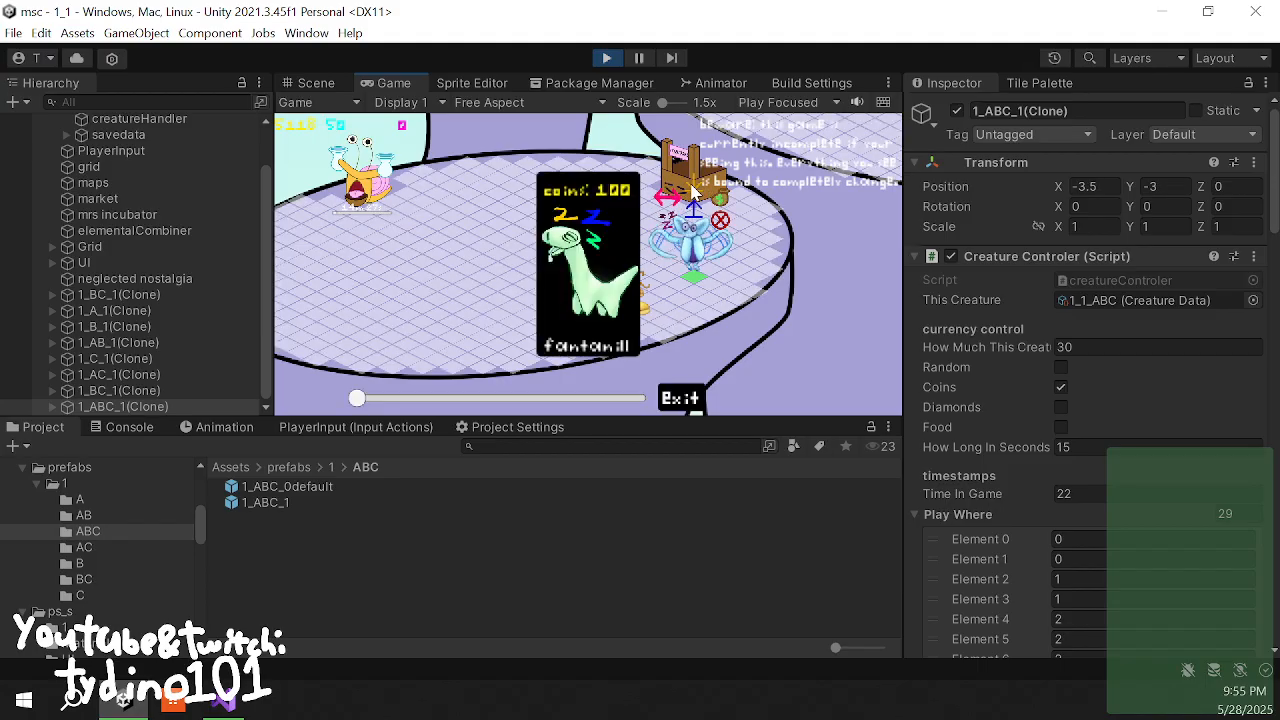
click(682, 397)
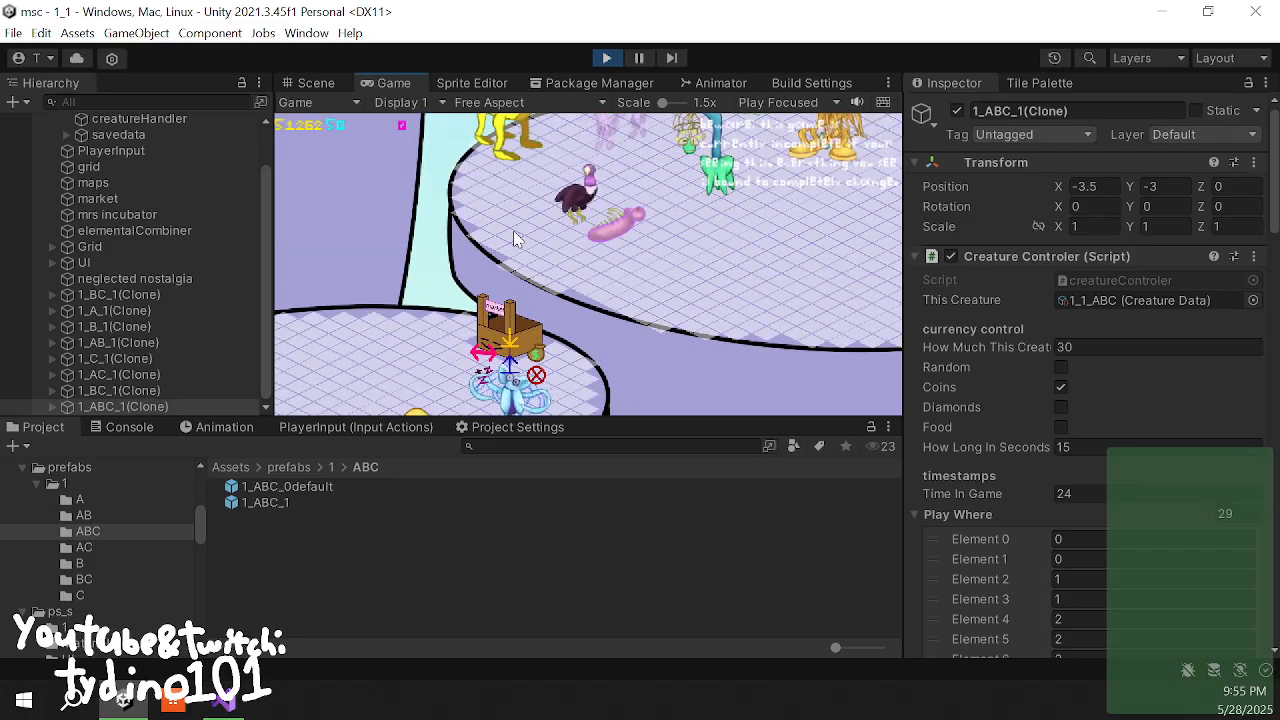
click(510, 229)
click(506, 218)
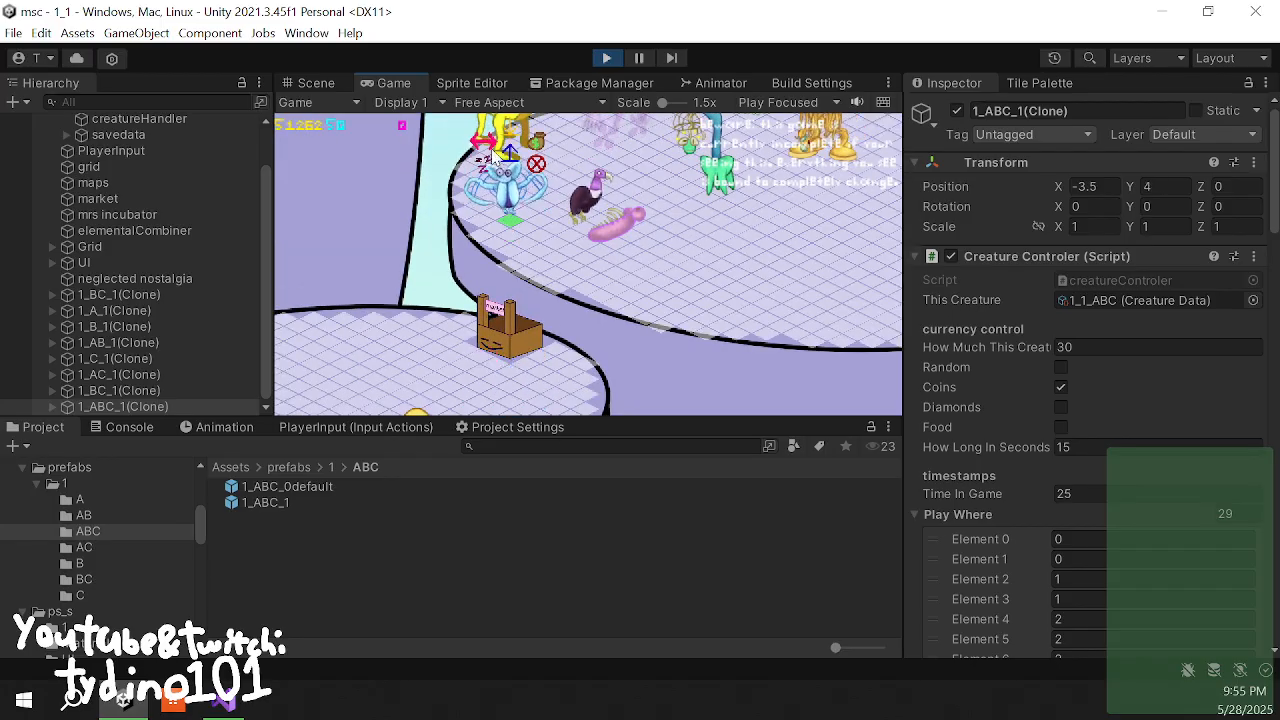
click(484, 141)
click(536, 164)
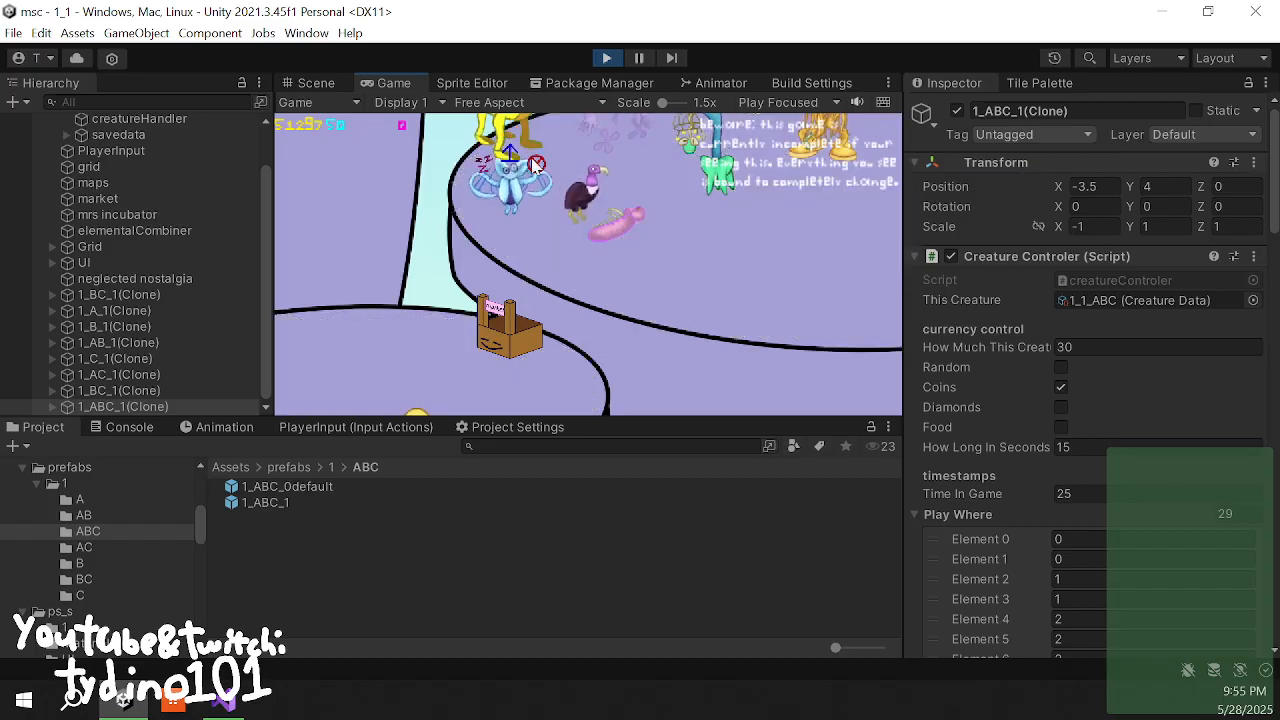
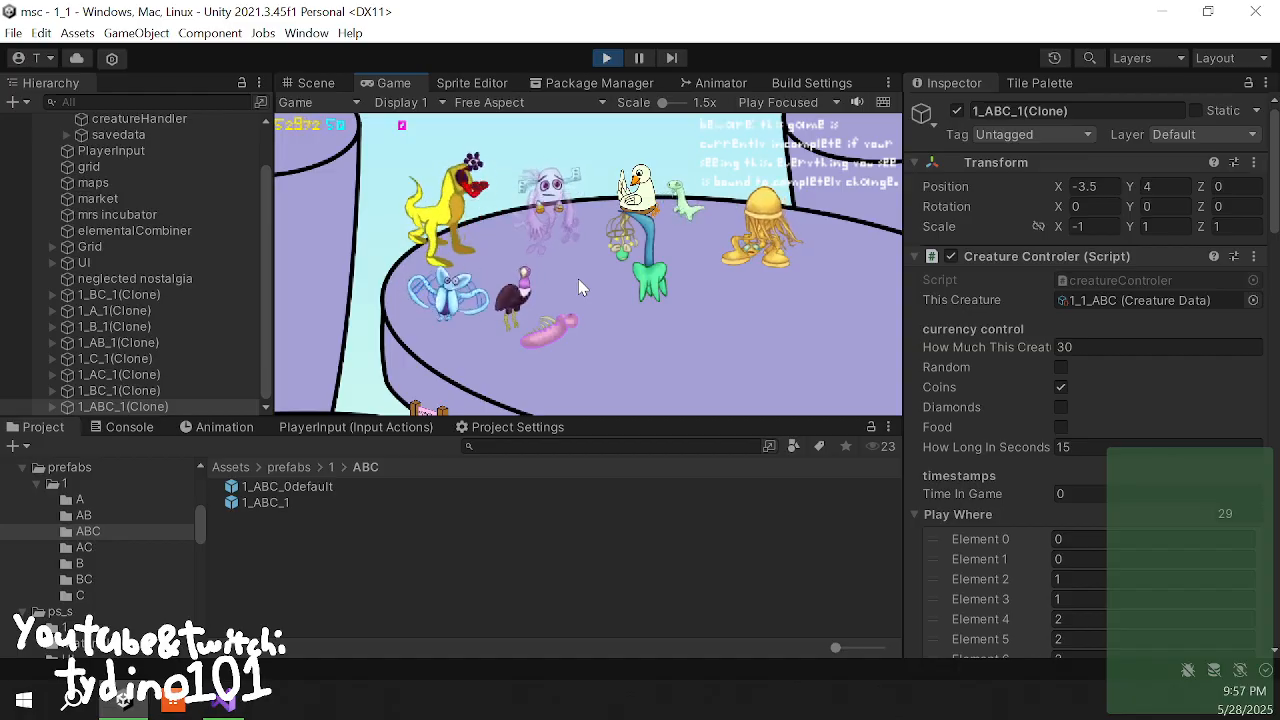
- Look over the creatures on both islands in the running game, and stop play mode
key(a)
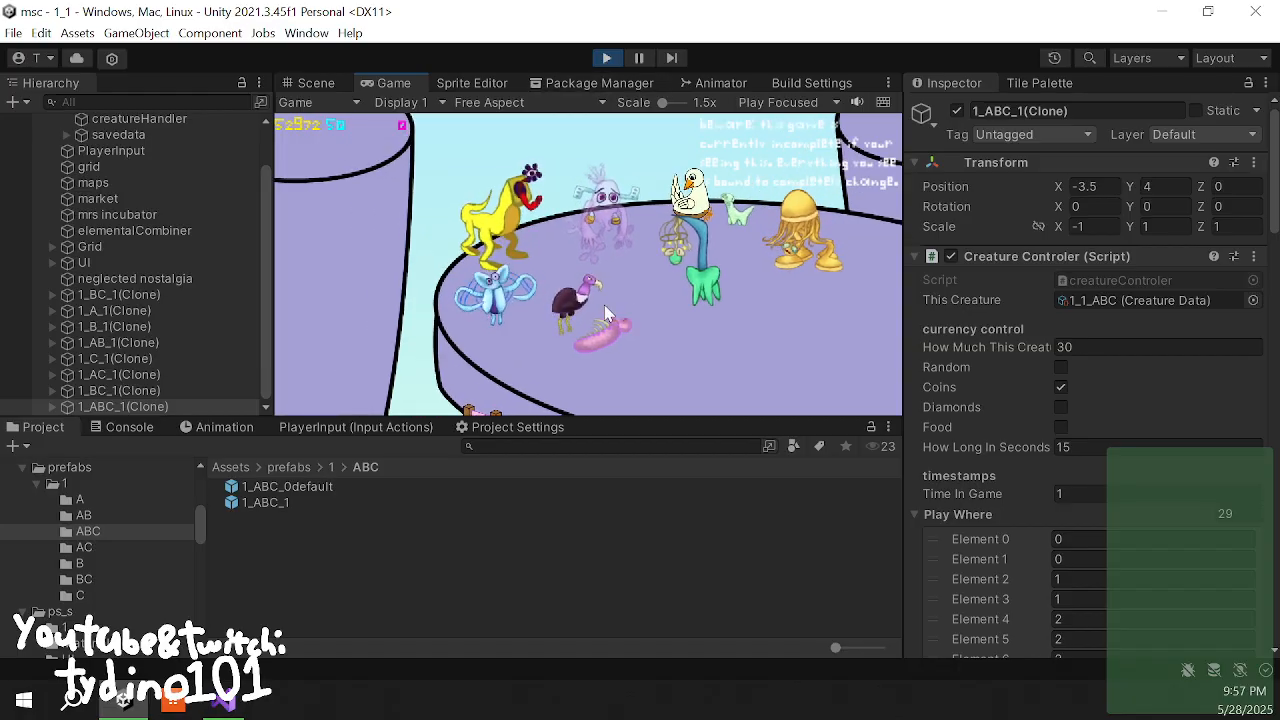
key(a)
key(s)
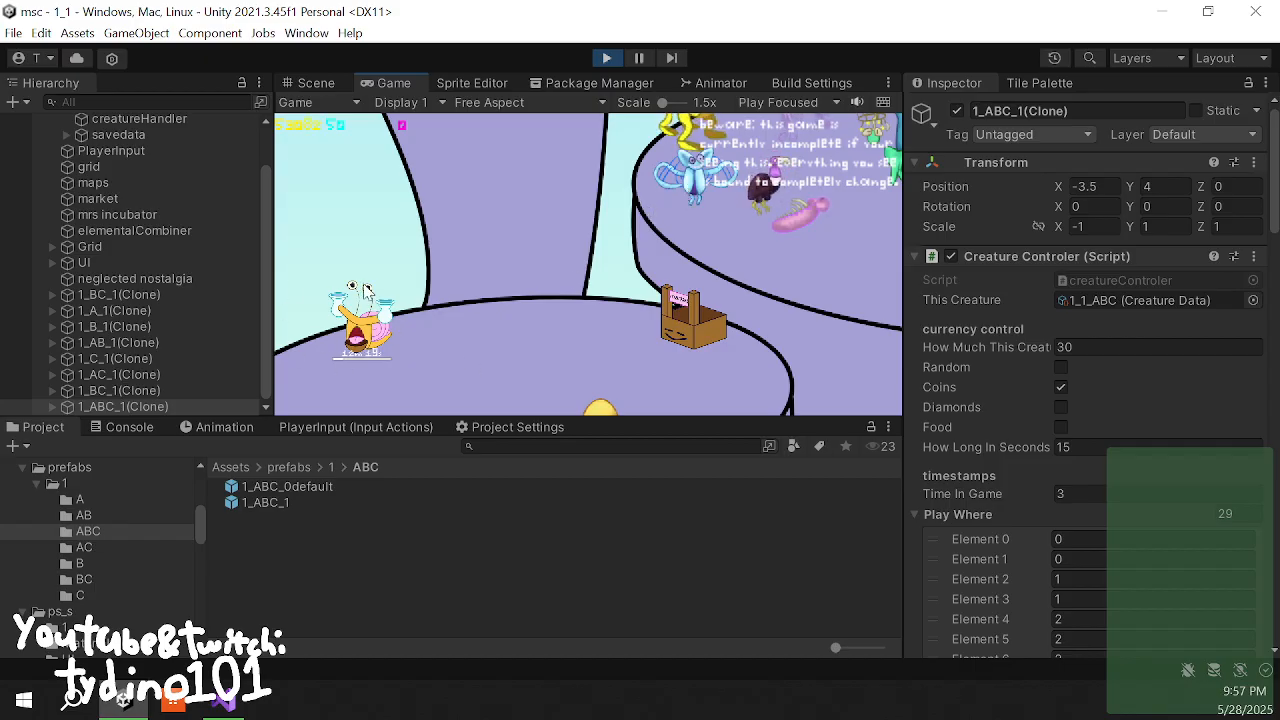
drag(535, 244, 365, 384)
click(517, 300)
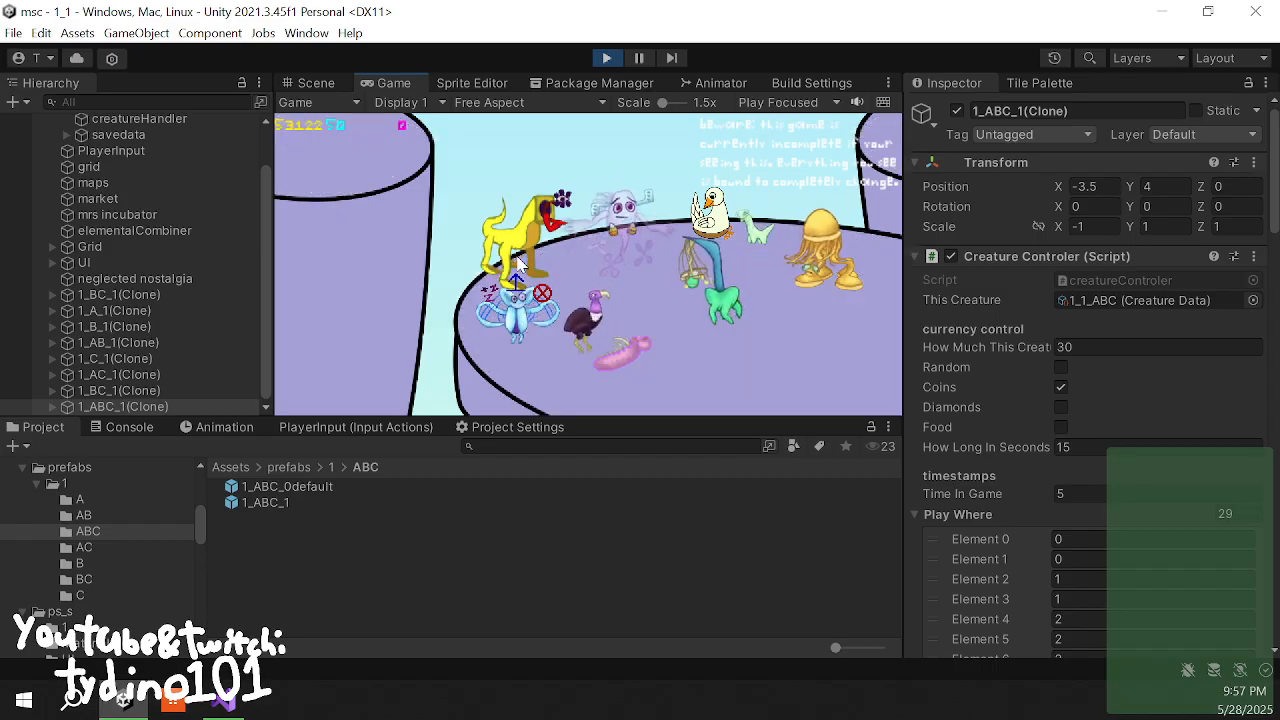
drag(608, 279, 571, 289)
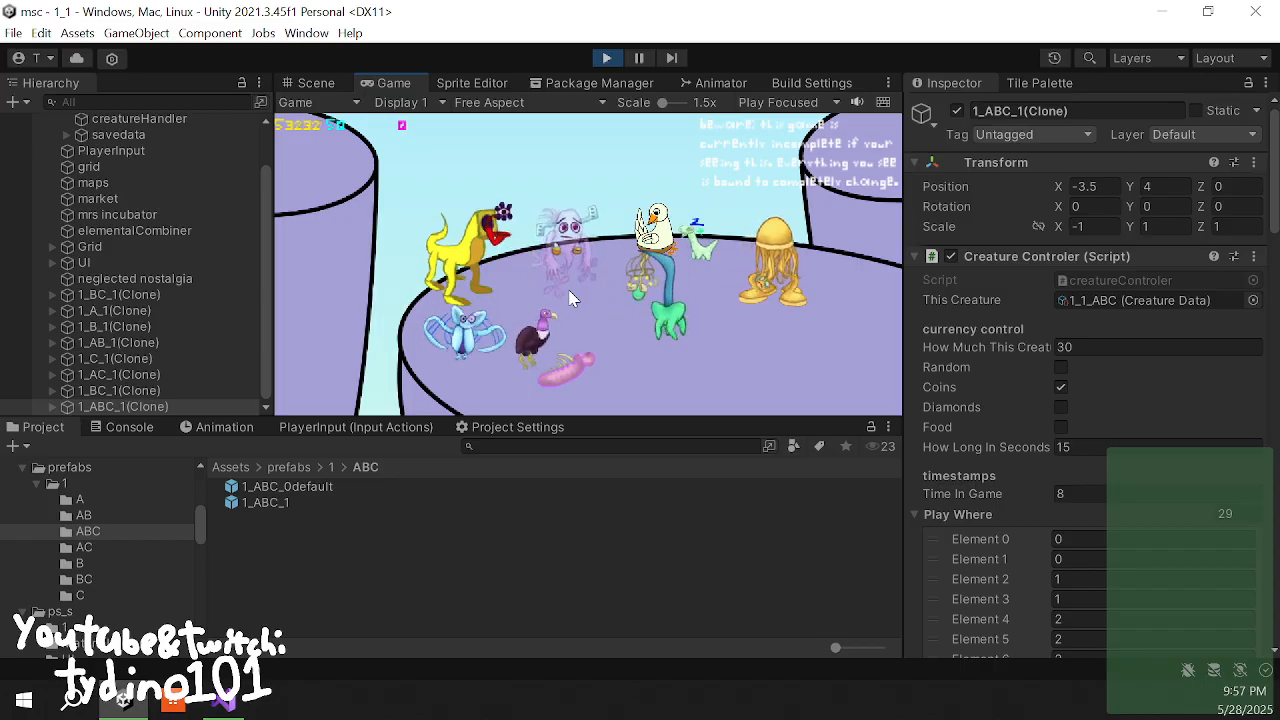
drag(637, 272, 676, 149)
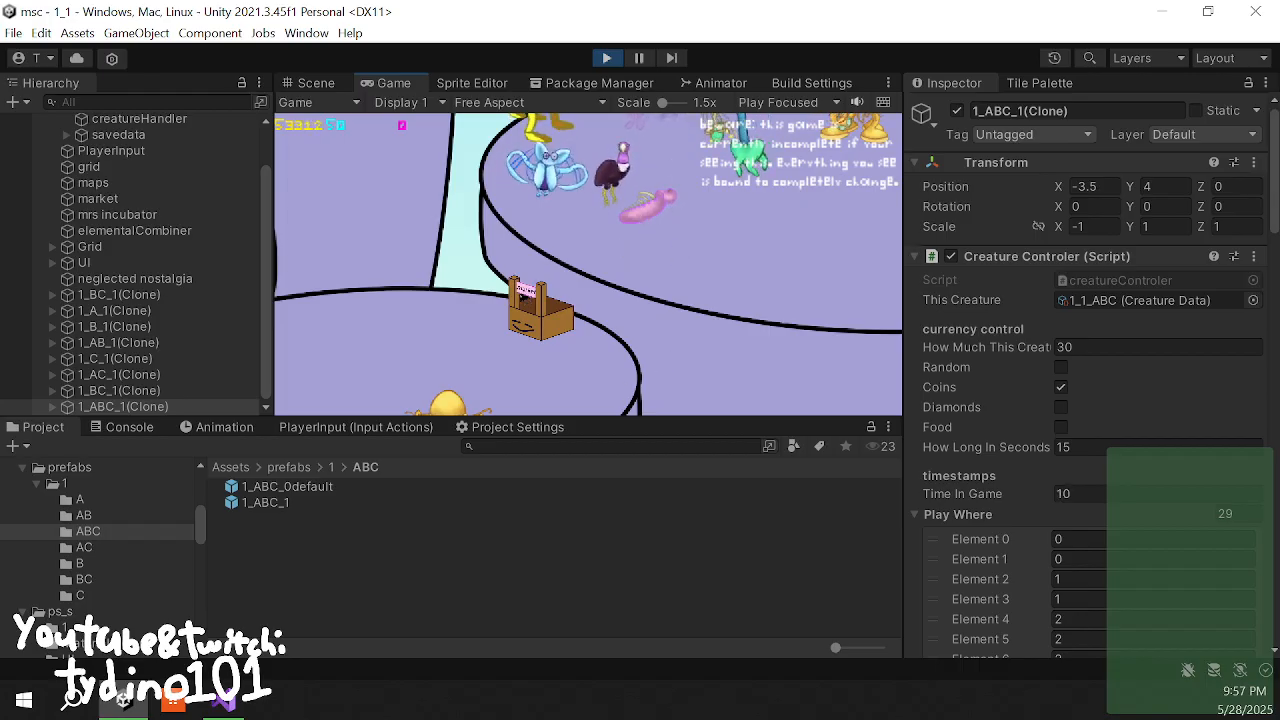
click(606, 57)
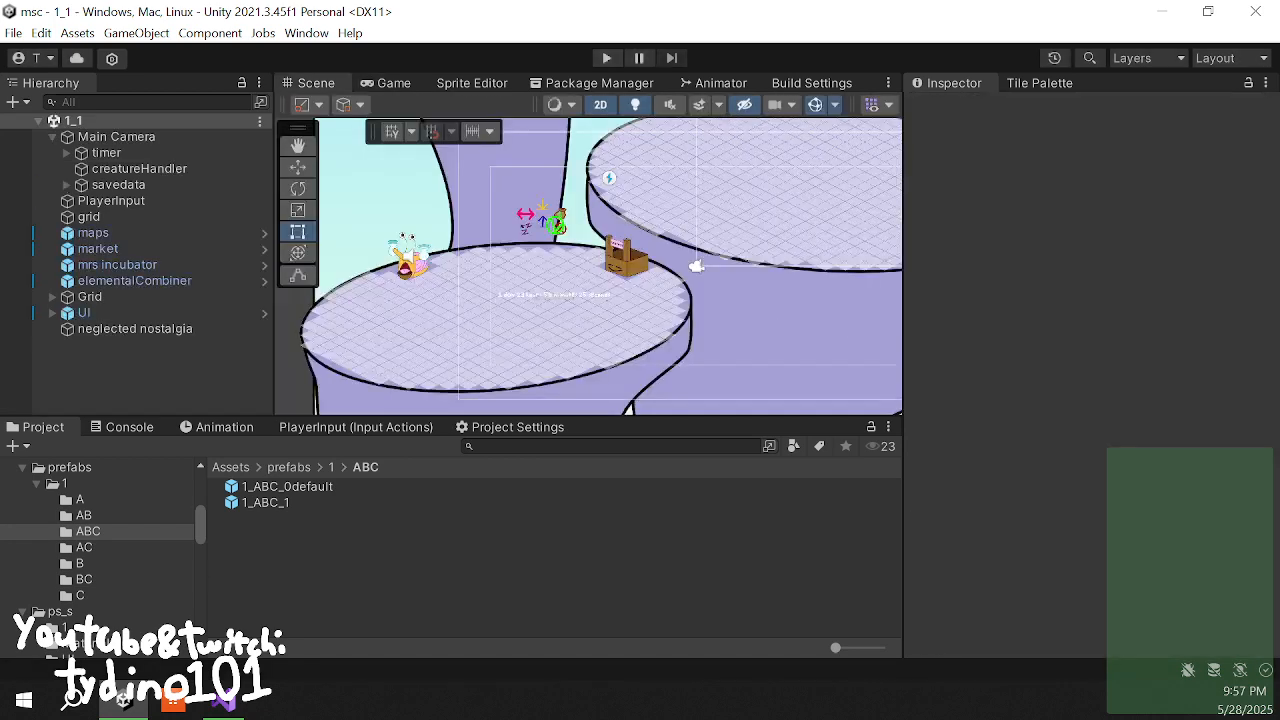
- Switch to Visual Studio and review the element conditions in gtpDoubles and the full gtpTriples condition in EC_mainWidget.cs
click(173, 700)
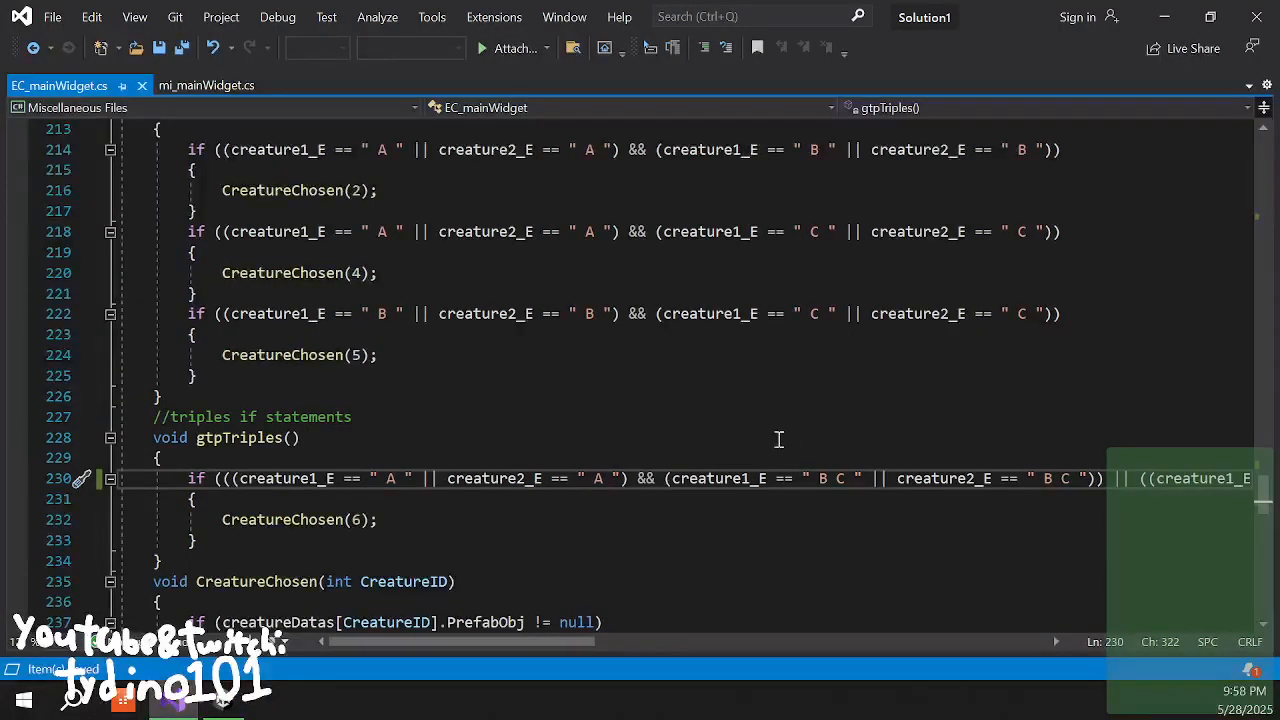
scroll(617, 344, up, 2)
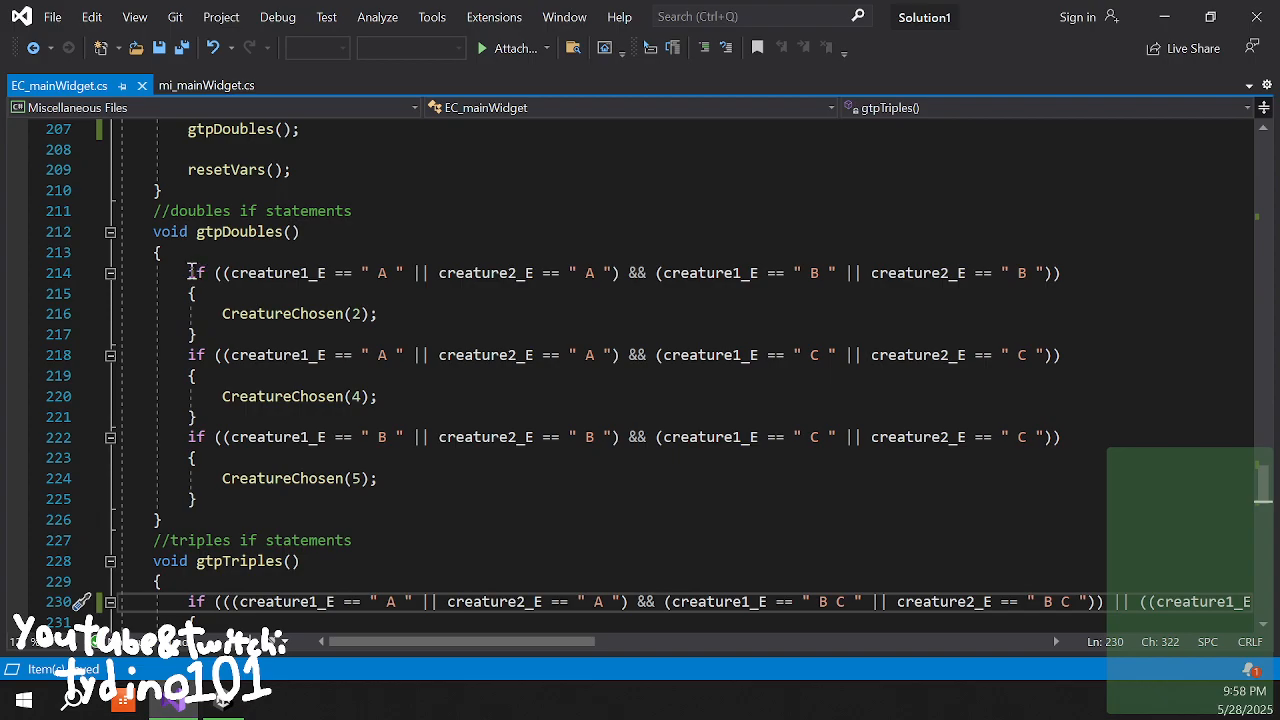
drag(190, 272, 262, 329)
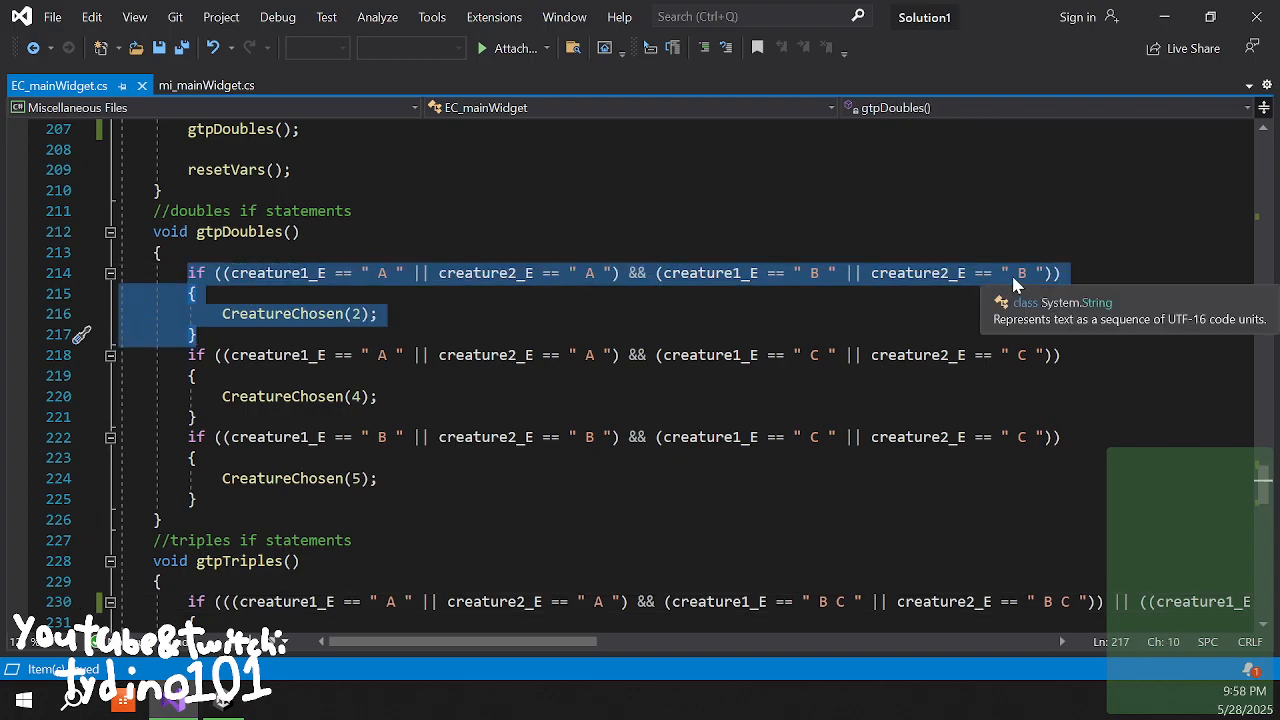
click(588, 297)
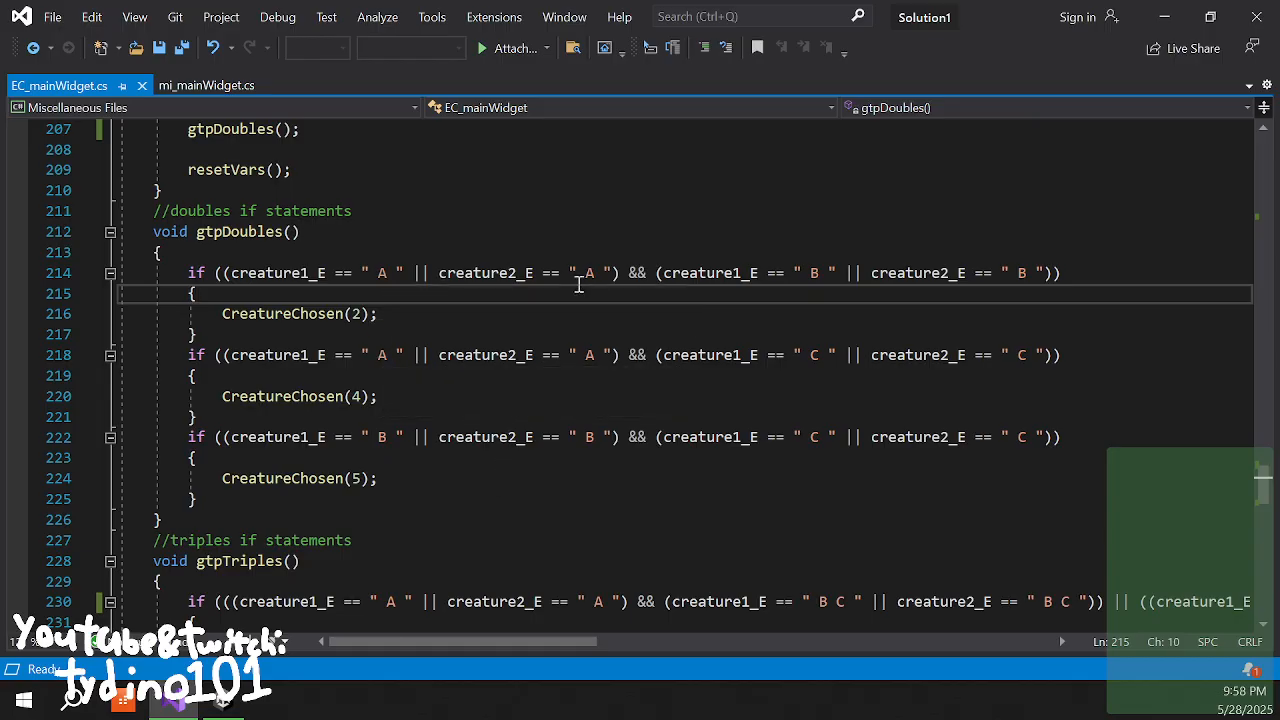
scroll(557, 463, down, 3)
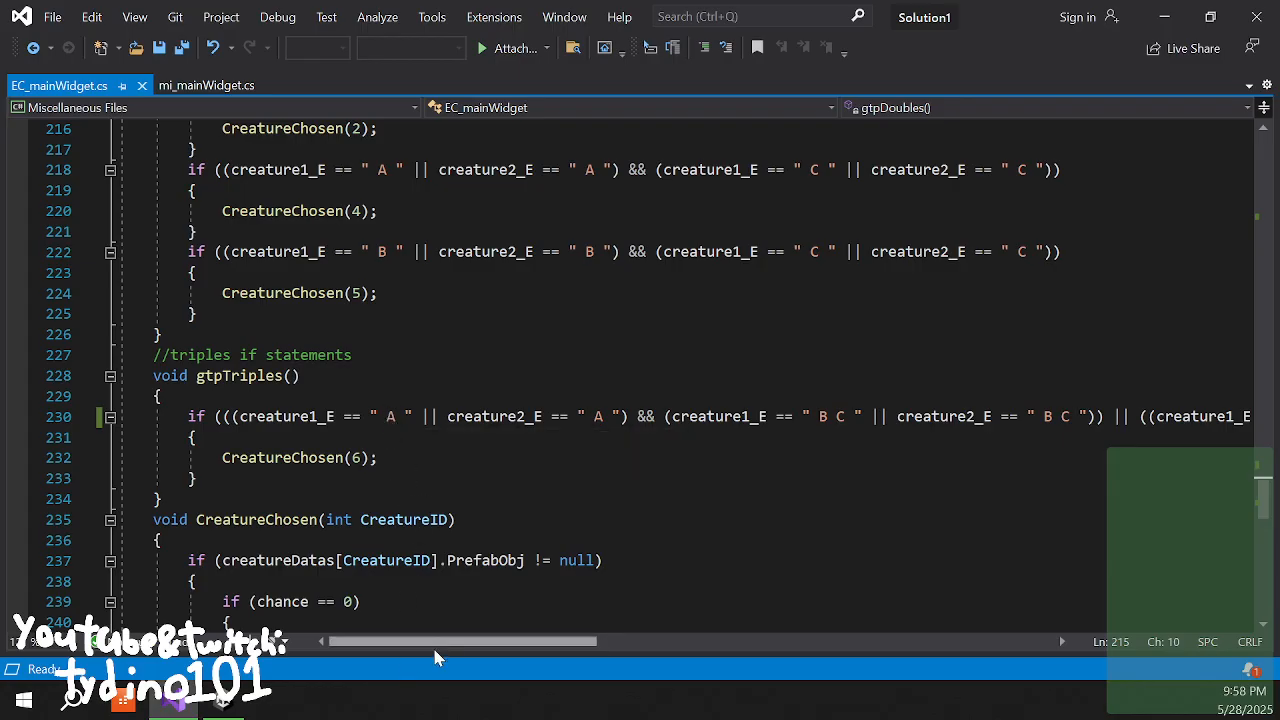
drag(435, 655, 851, 642)
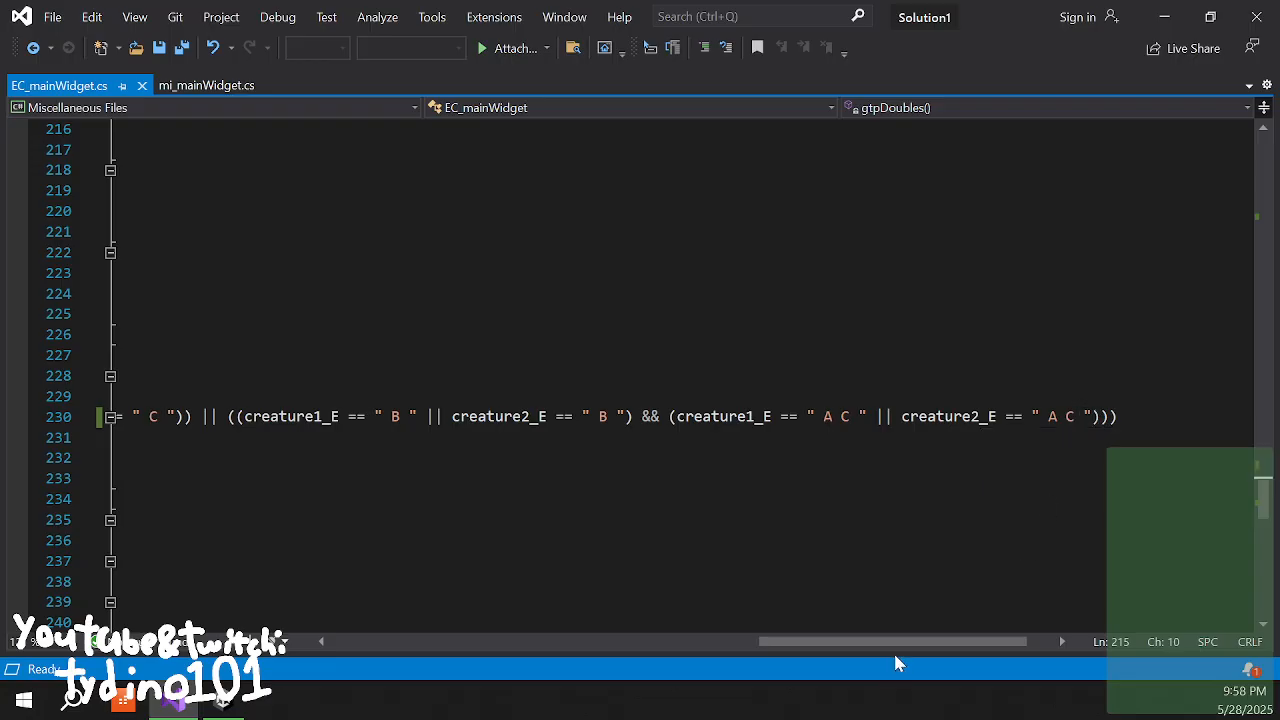
drag(869, 641, 438, 640)
- Examine how findElement builds the creature1_E and creature2_E strings with spaces around each element
scroll(414, 466, up, 12)
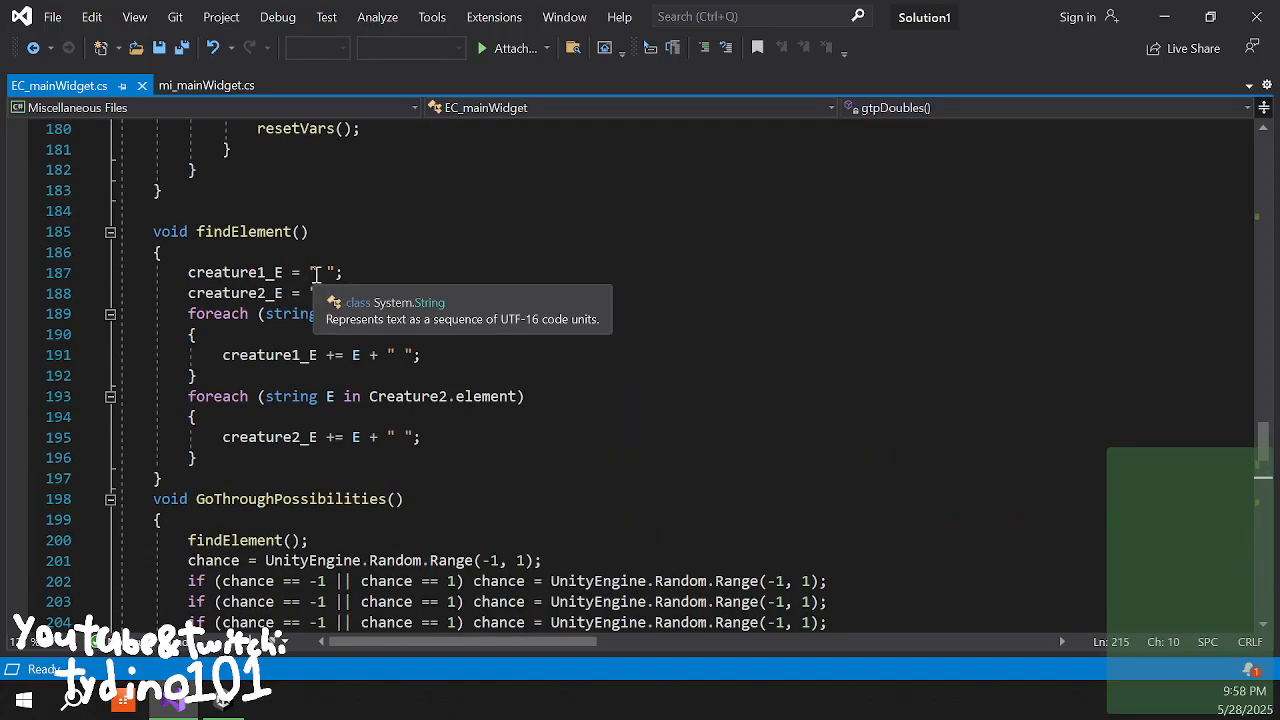
double_click(318, 273)
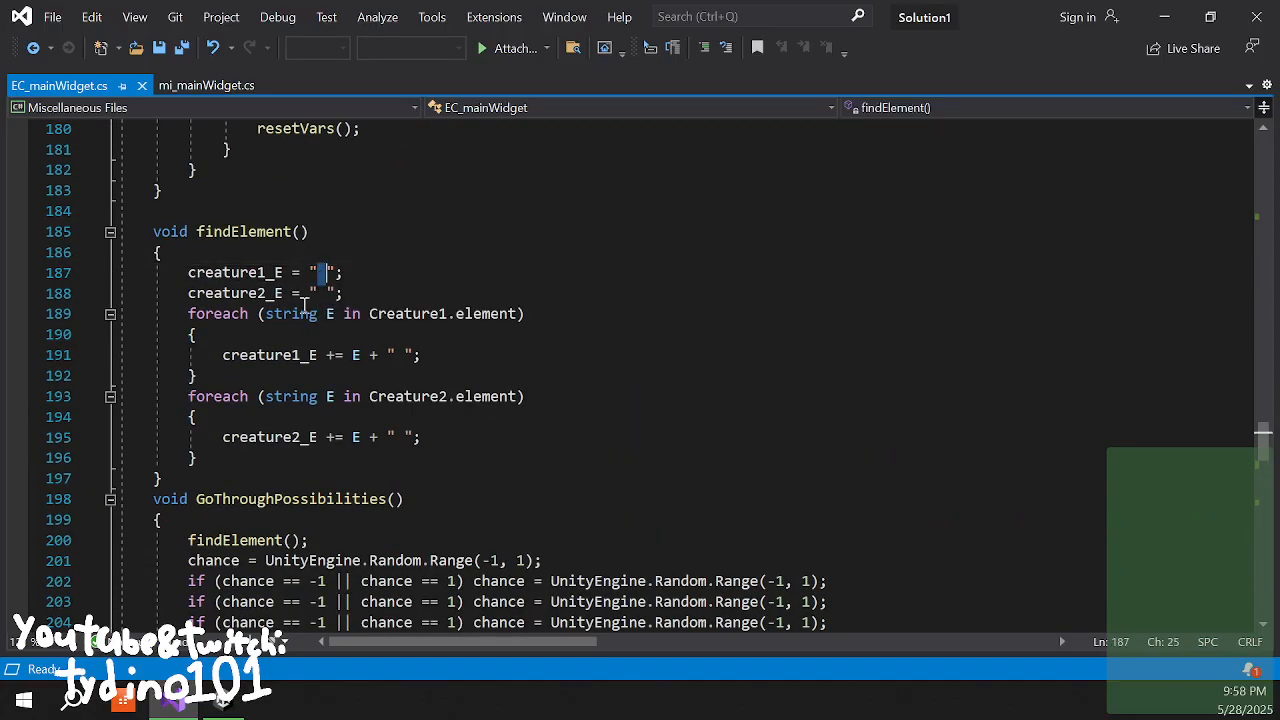
click(268, 314)
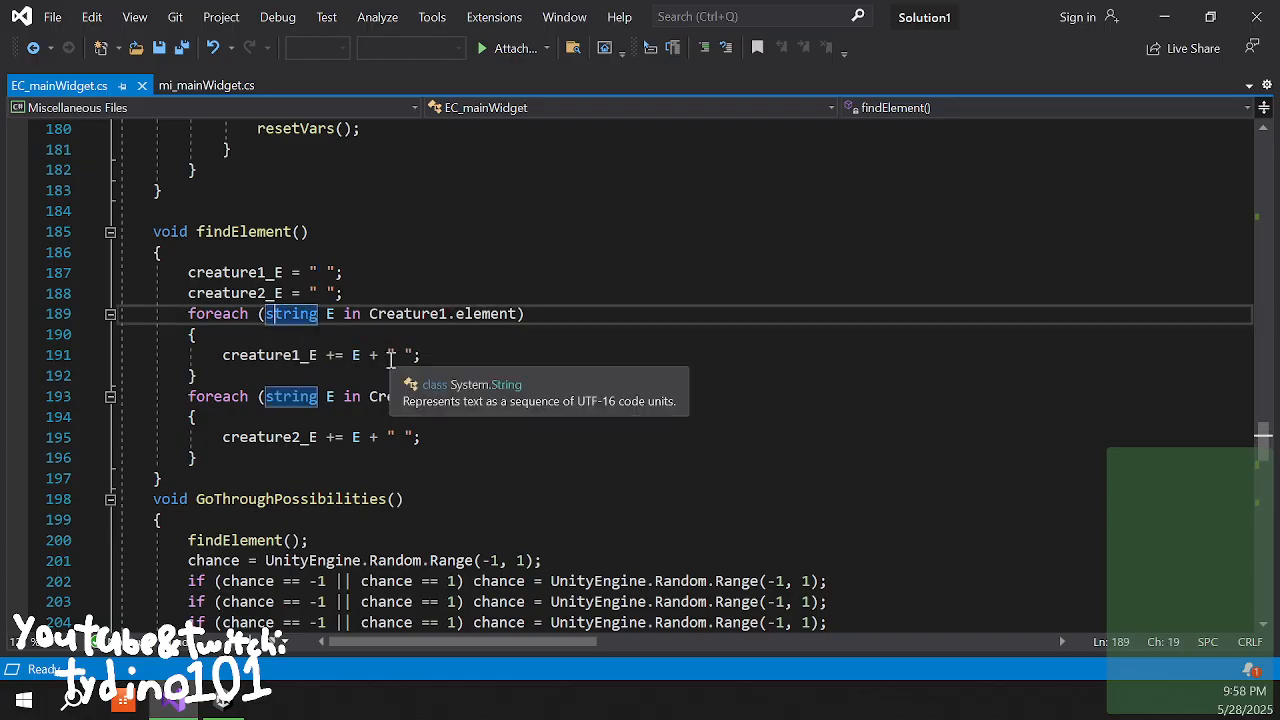
click(356, 355)
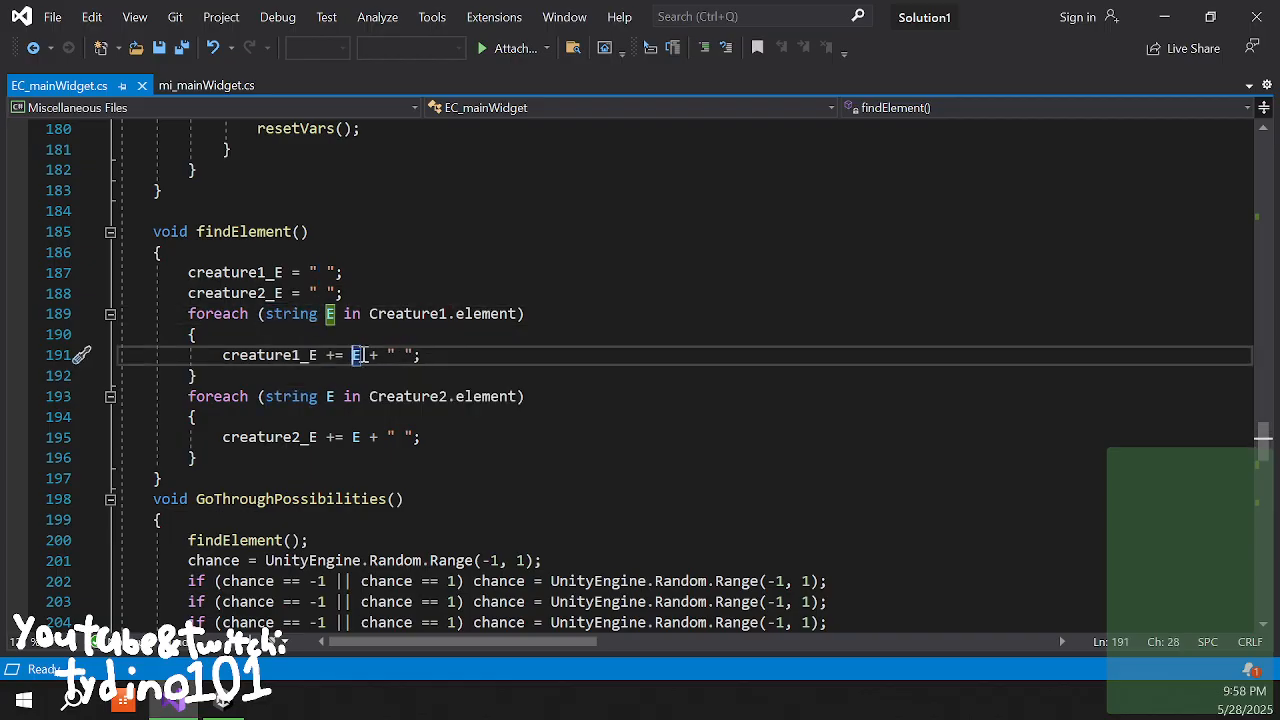
click(403, 355)
click(443, 354)
scroll(481, 371, down, 7)
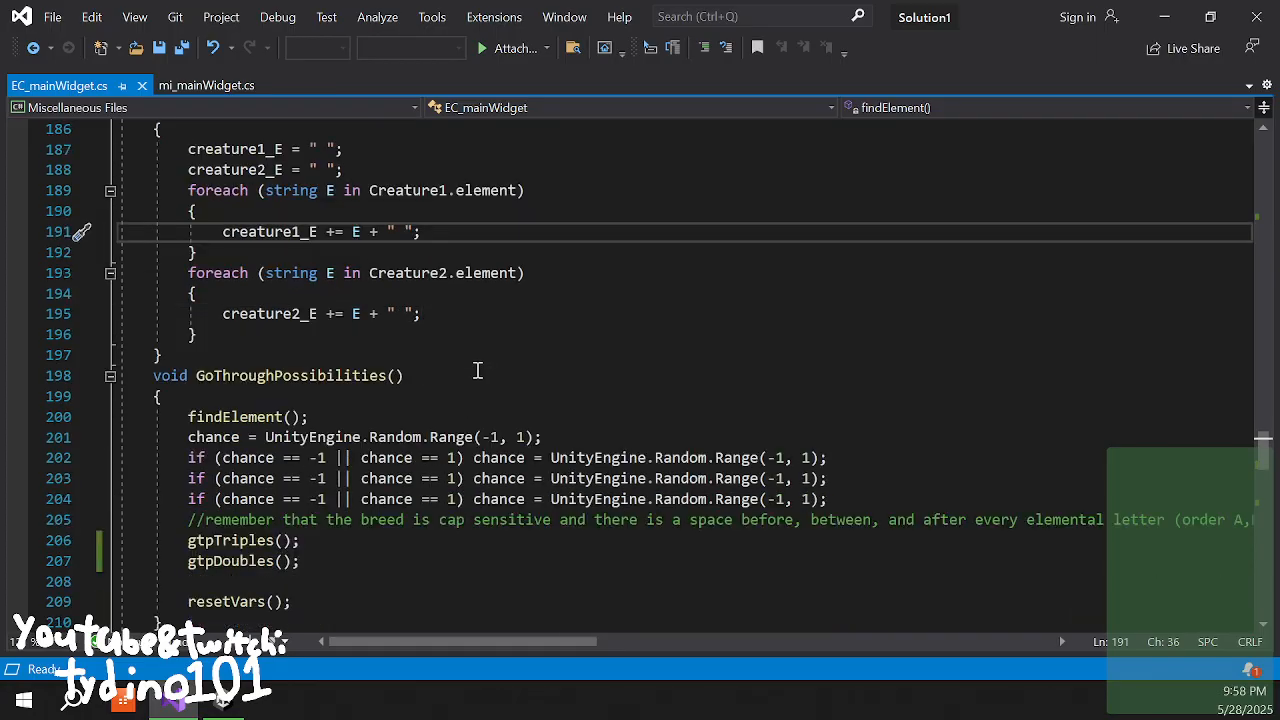
- Recheck the doubles and triples conditions, examining the A and B check and its CreatureChosen(2) call
scroll(450, 440, down, 3)
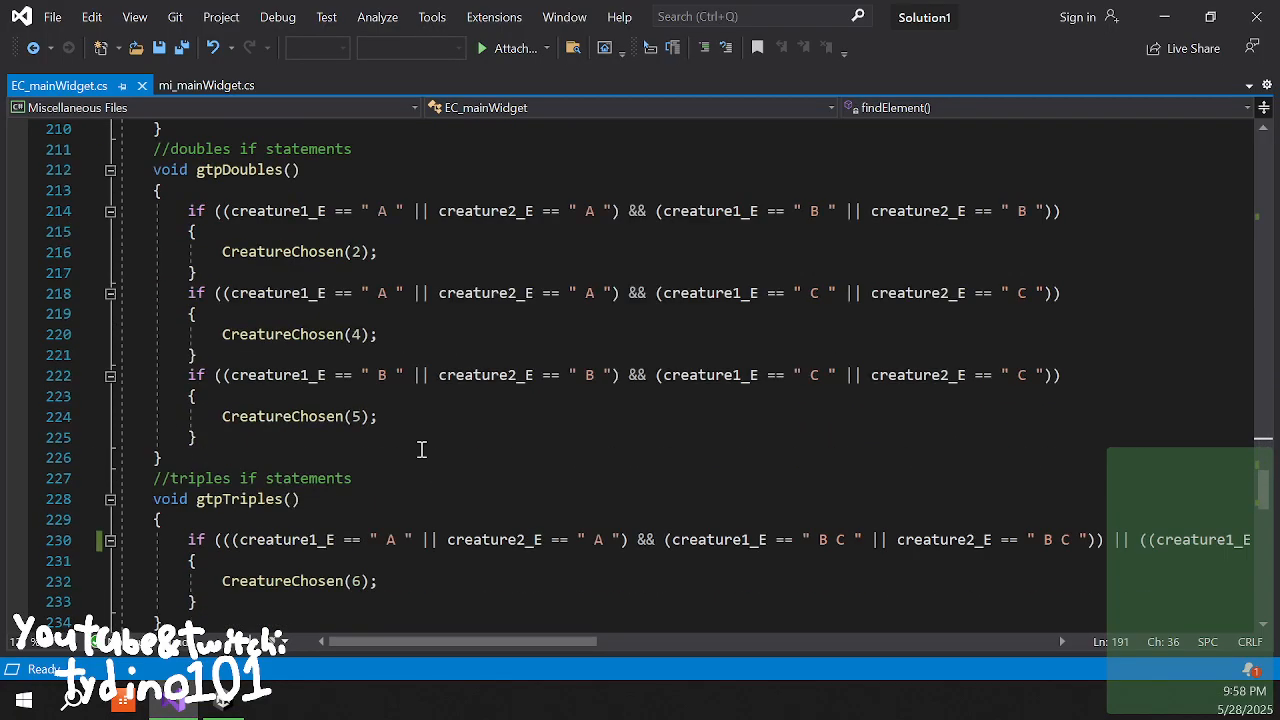
mouse_move(537, 637)
mouse_down()
mouse_move(845, 625)
mouse_move(517, 623)
mouse_up()
scroll(269, 486, down, 2)
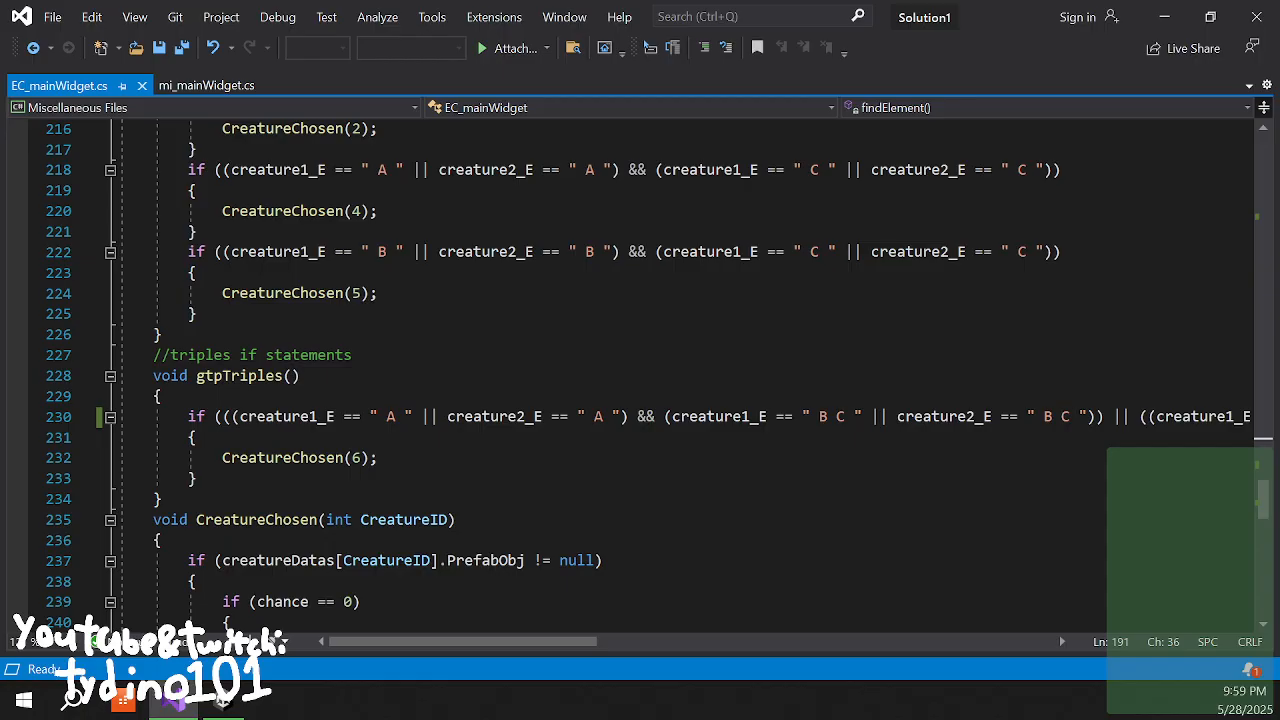
scroll(823, 422, up, 2)
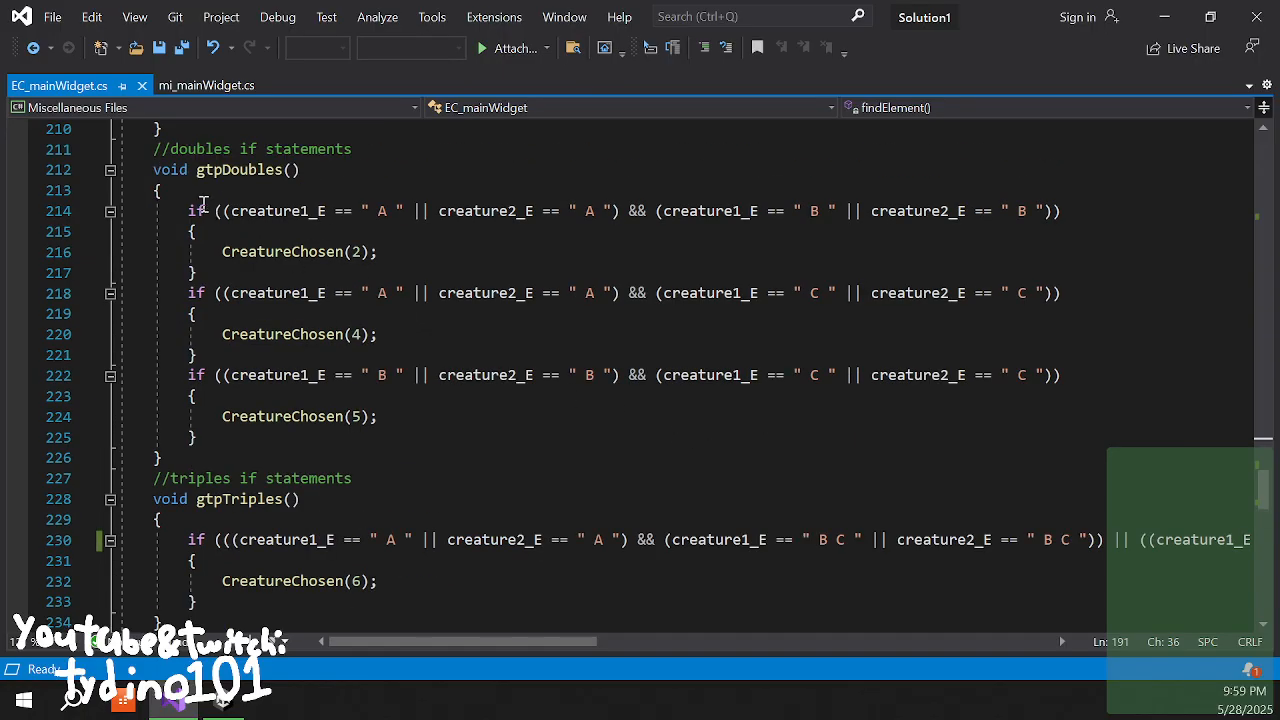
drag(189, 212, 281, 239)
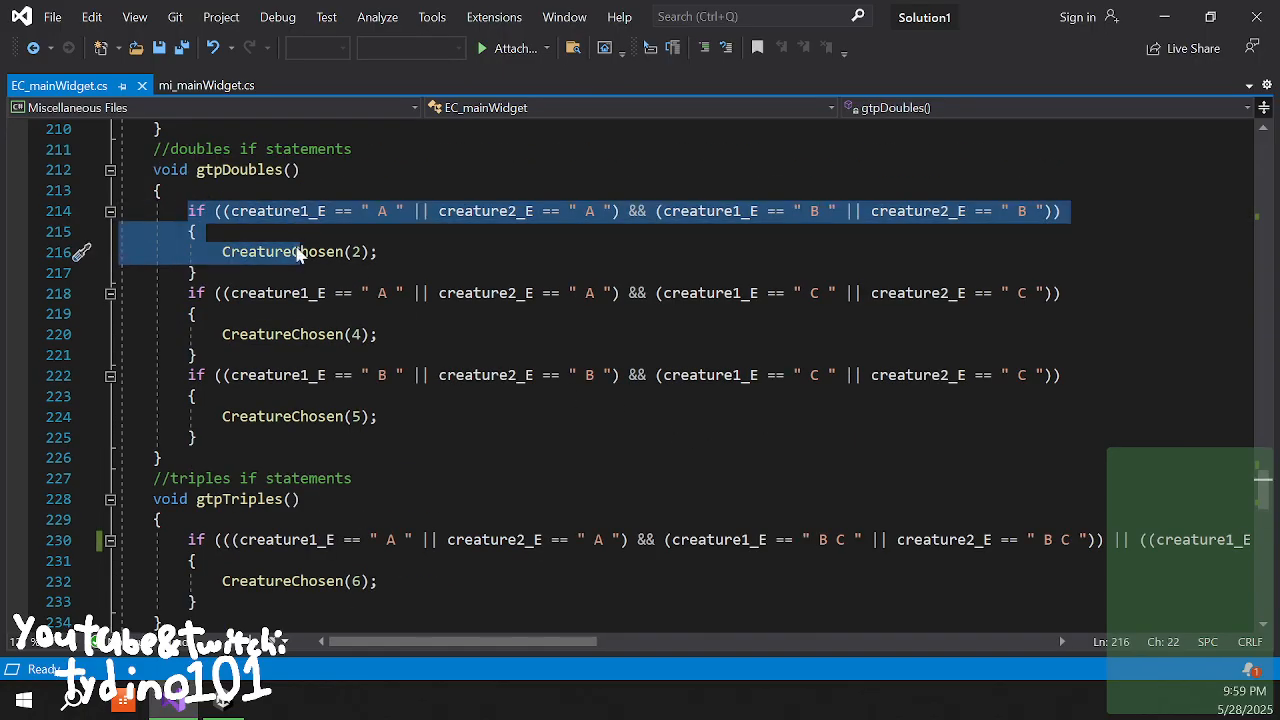
click(256, 276)
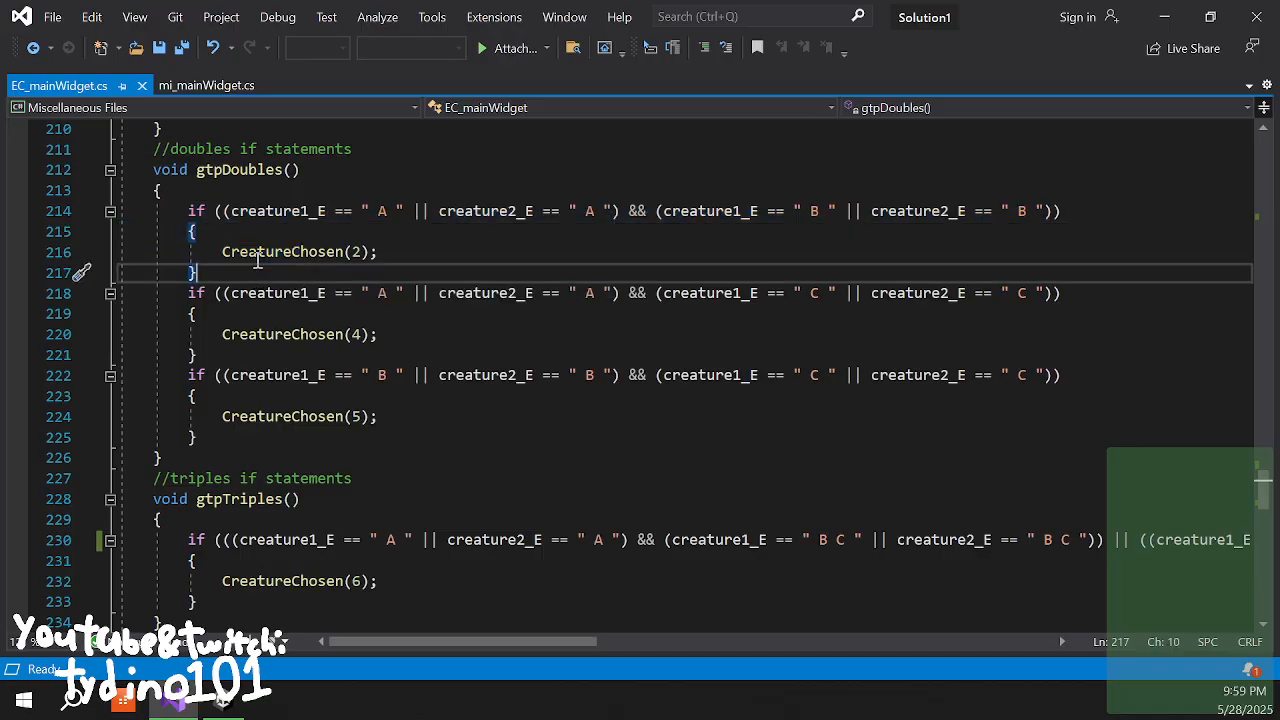
click(224, 251)
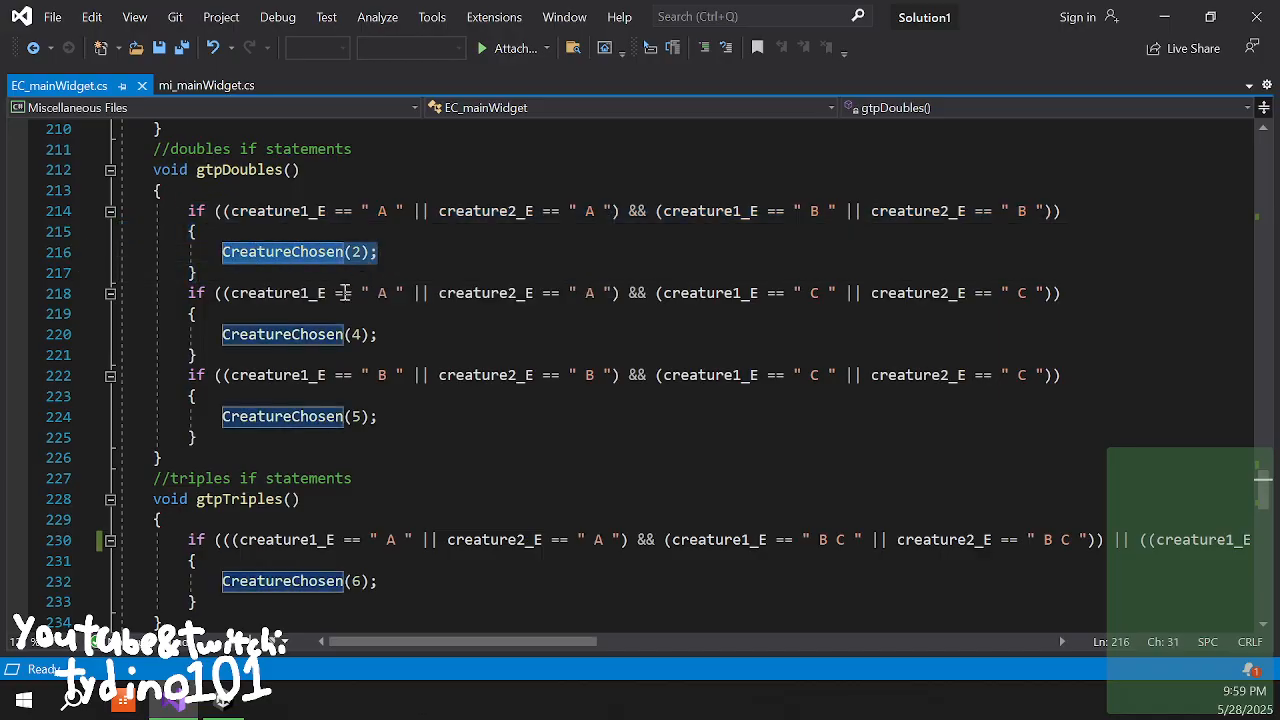
- Read through the chance branches of the CreatureChosen function and its closing SaveData.current.save() call
scroll(310, 336, down, 5)
scroll(310, 336, down, 3)
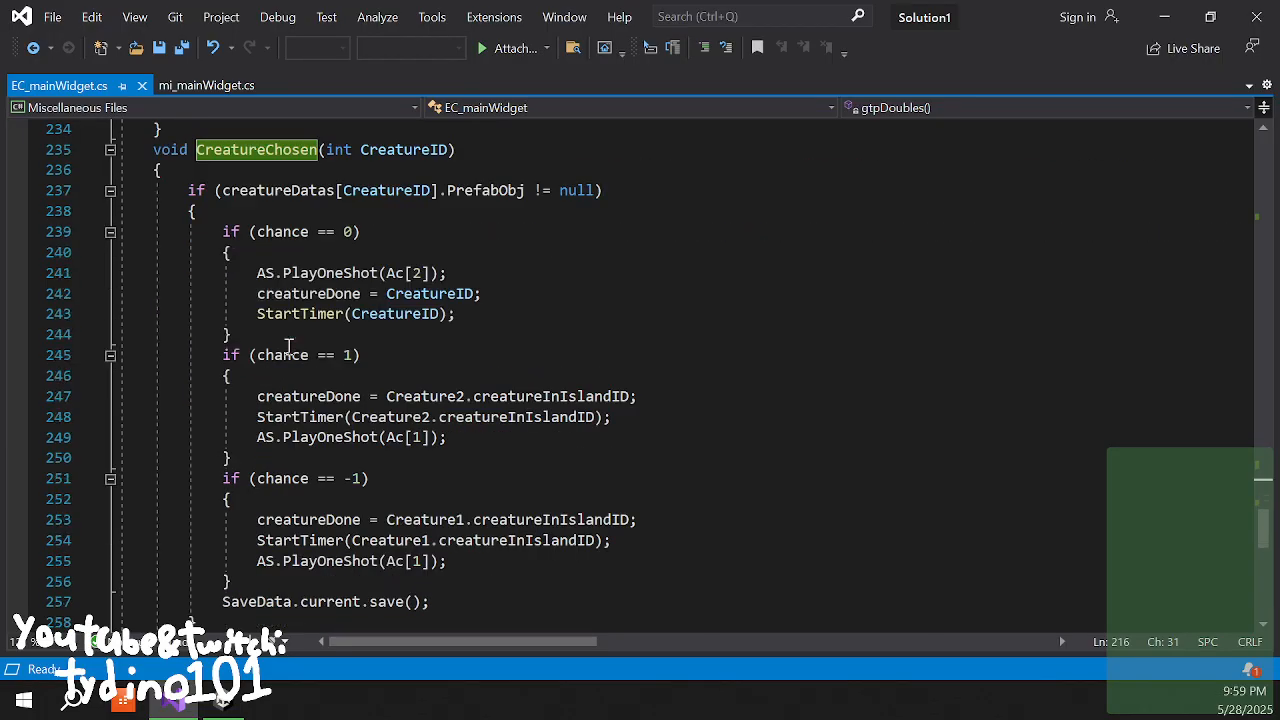
scroll(380, 380, down, 1)
scroll(391, 400, down, 1)
click(450, 477)
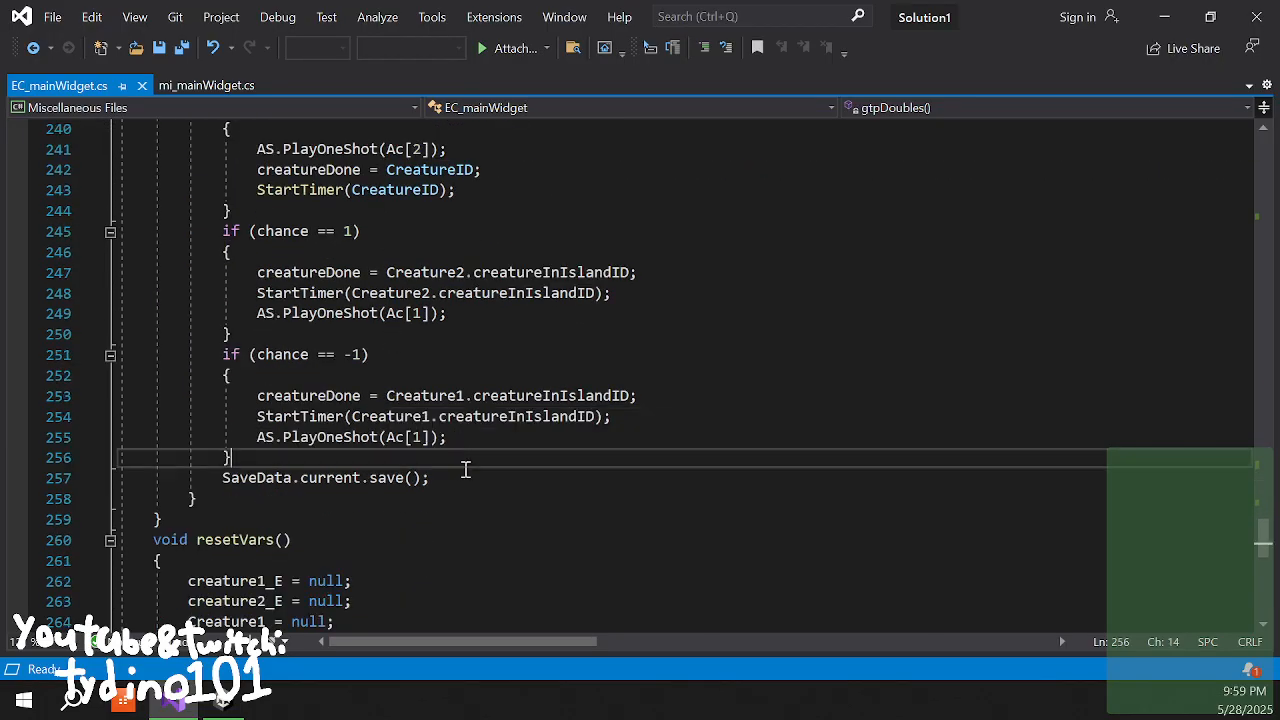
drag(450, 477, 224, 478)
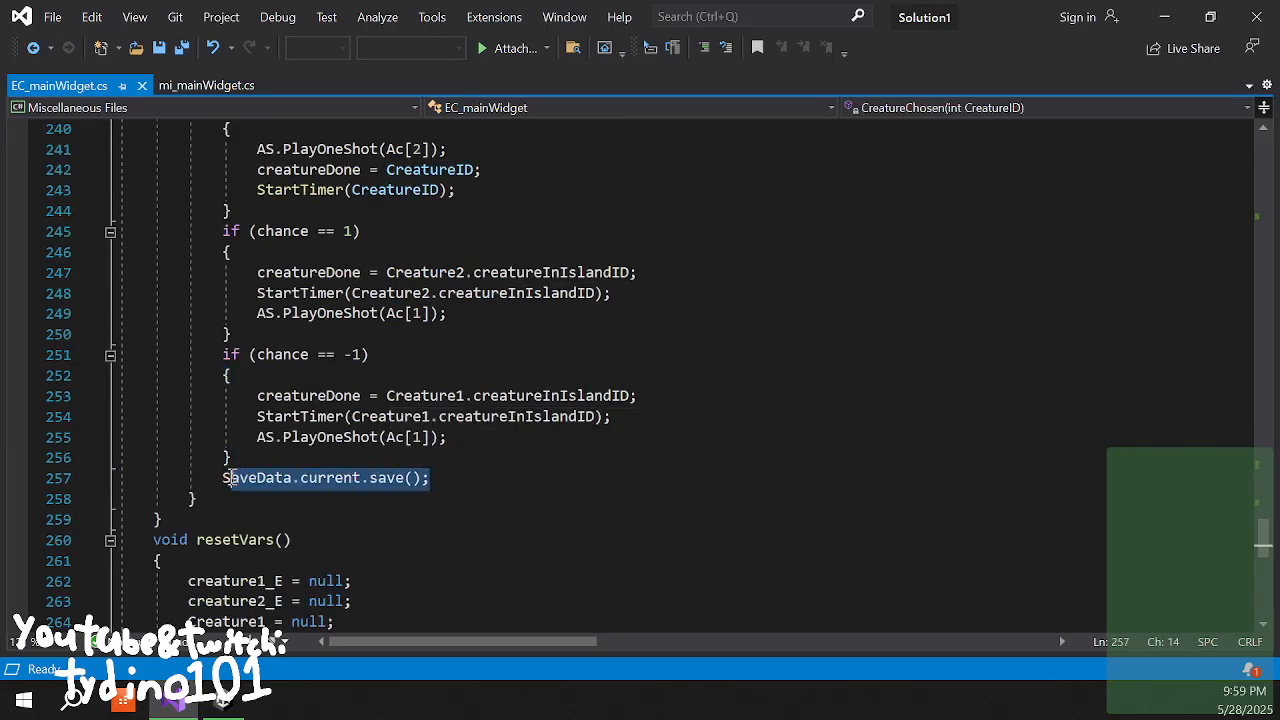
- Read through the resetVars function in EC_mainWidget.cs and return to the gtpTriples and gtpDoubles calls
click(247, 457)
scroll(297, 437, down, 1)
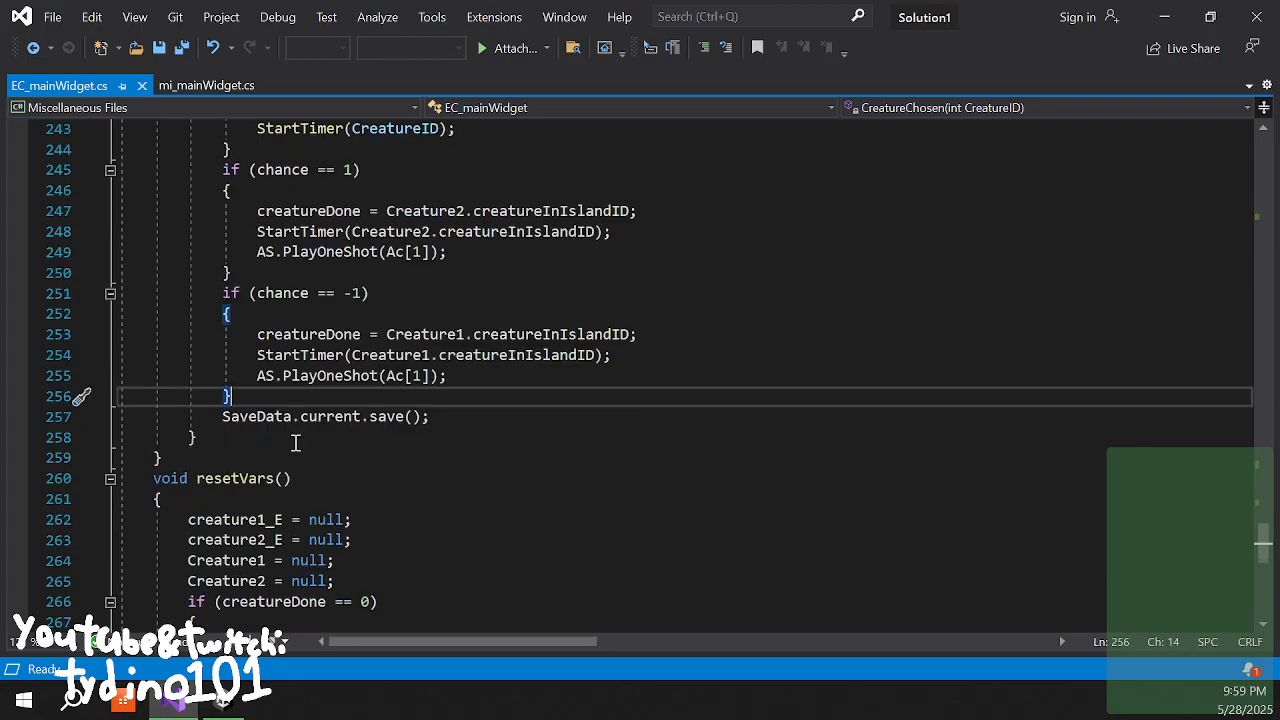
scroll(297, 437, down, 4)
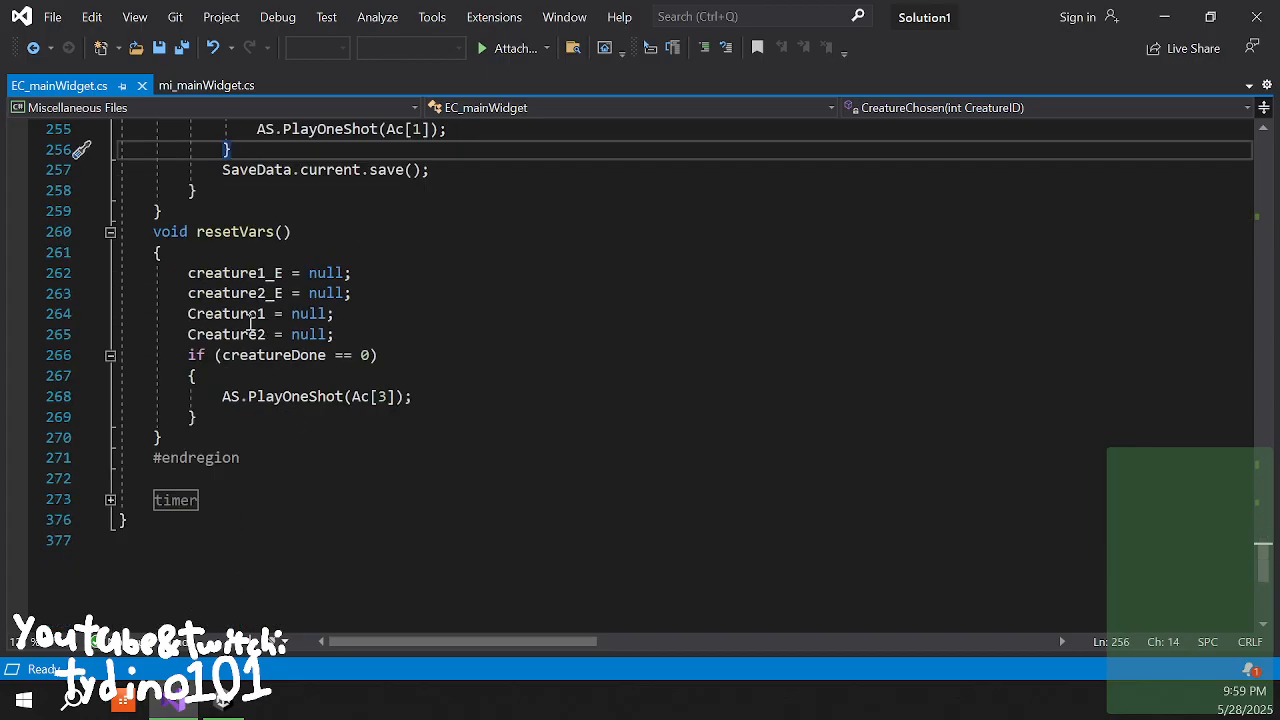
scroll(264, 332, up, 15)
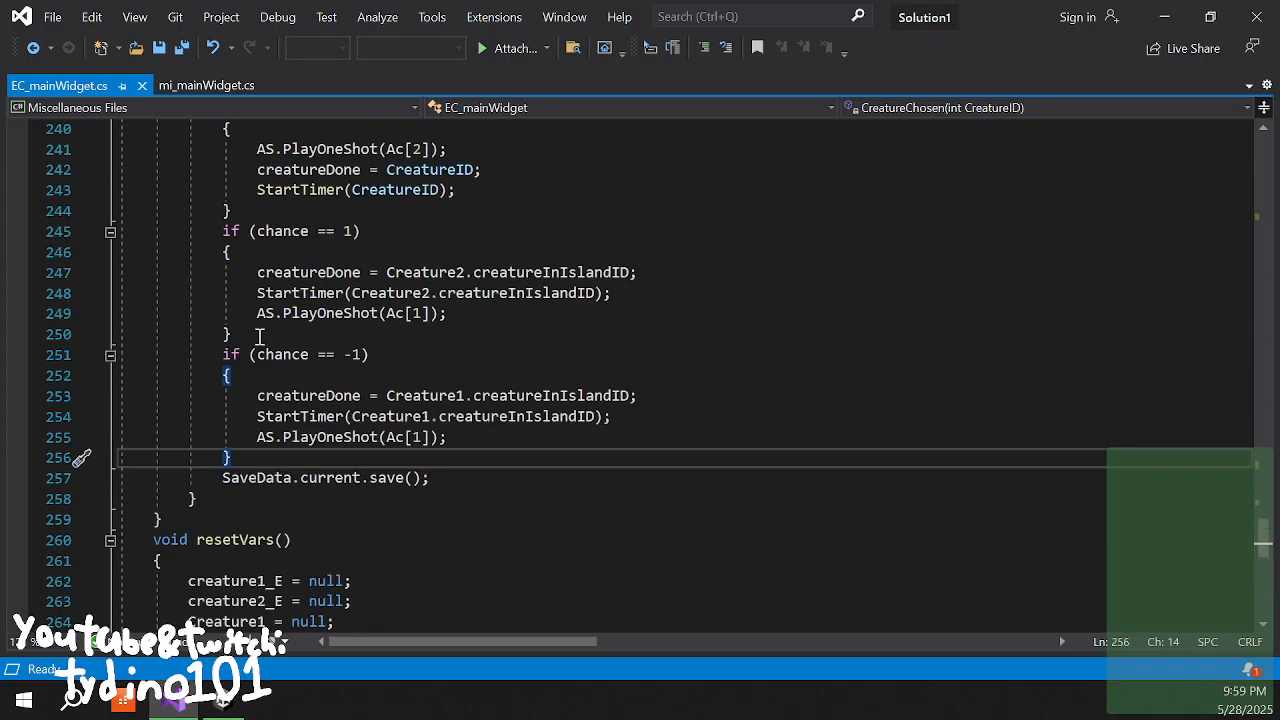
scroll(264, 332, up, 3)
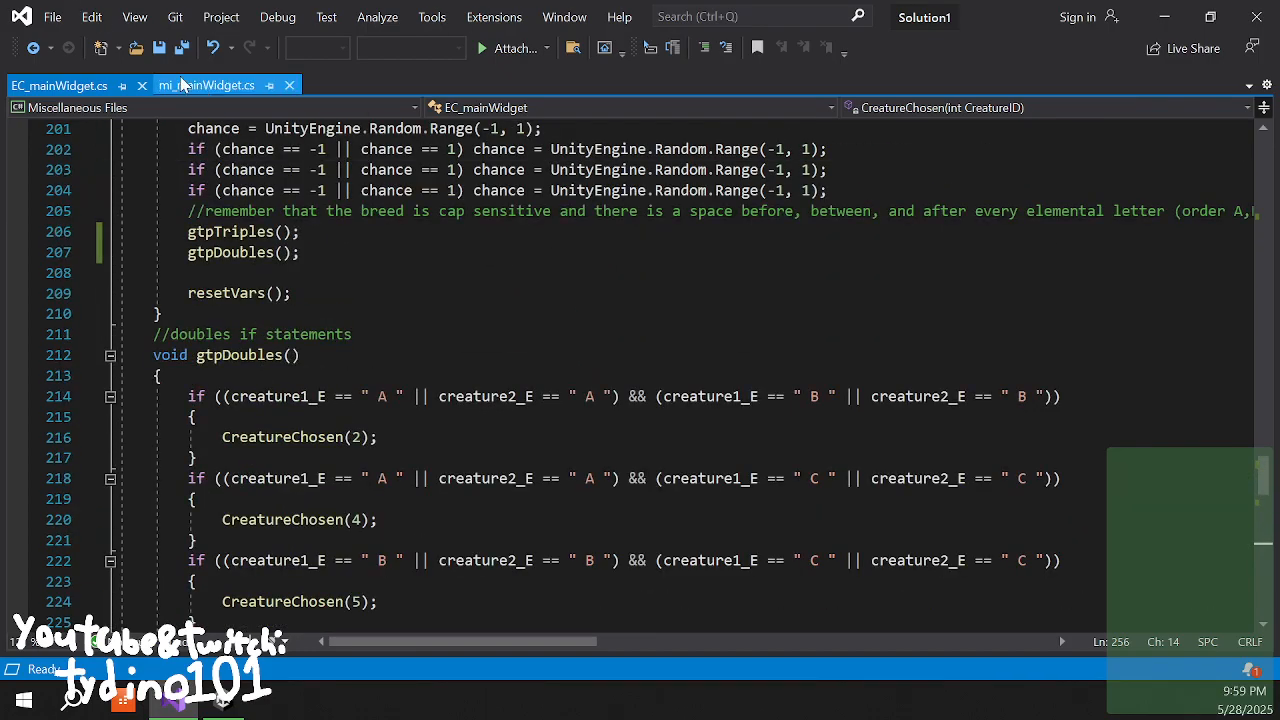
- Examine the StartTimer function in the timer region of mi_mainWidget.cs, collapse the region, and return to EC_mainWidget.cs
click(210, 86)
scroll(262, 415, down, 6)
scroll(255, 428, up, 2)
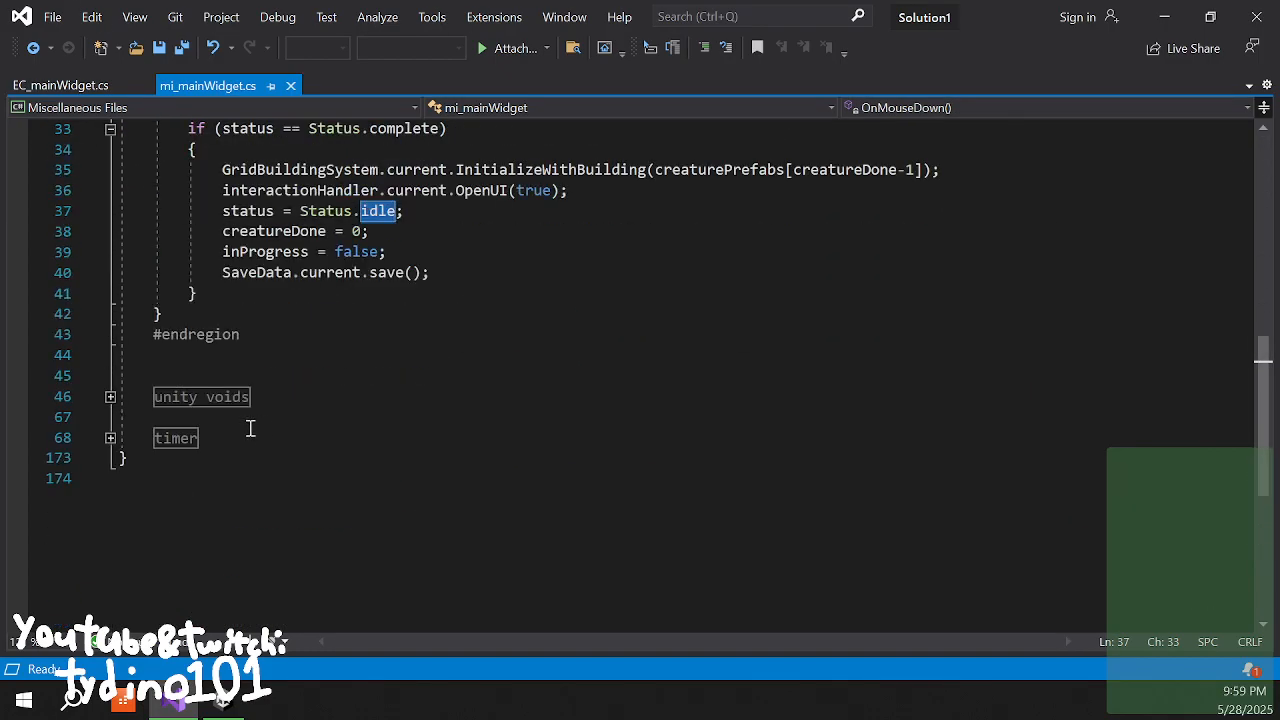
click(110, 438)
scroll(277, 357, down, 14)
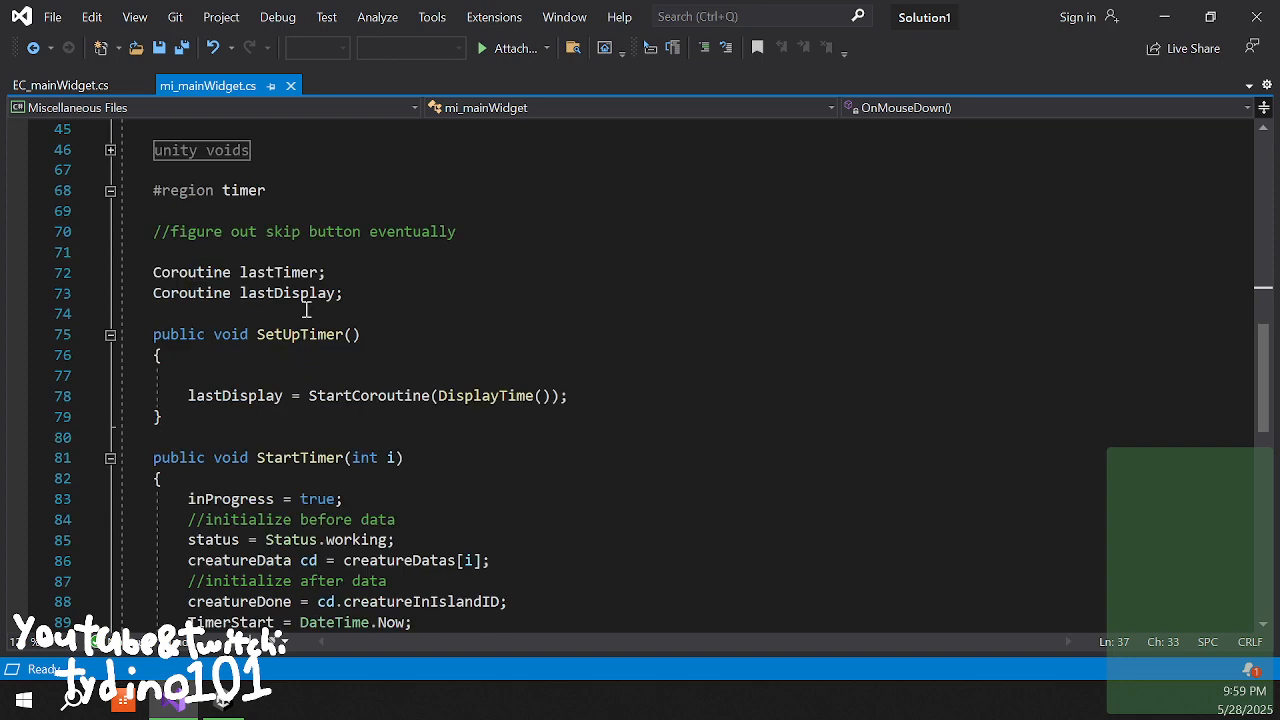
scroll(313, 301, up, 11)
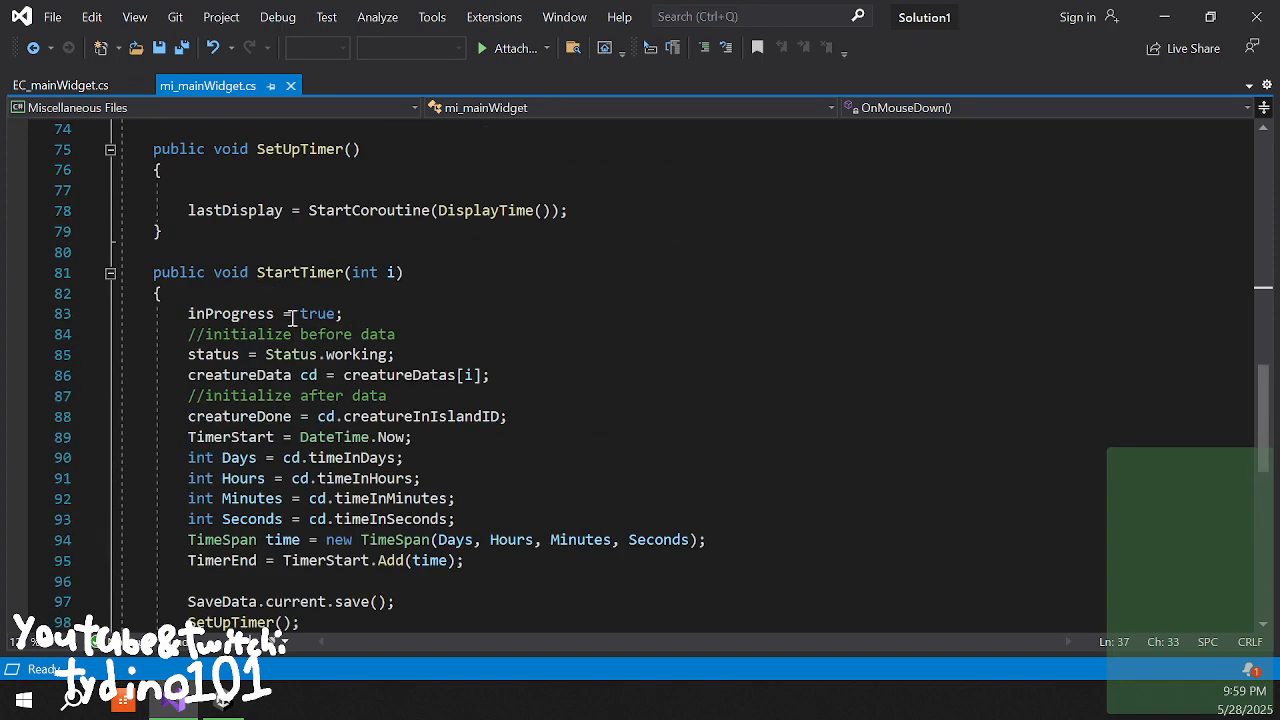
click(110, 253)
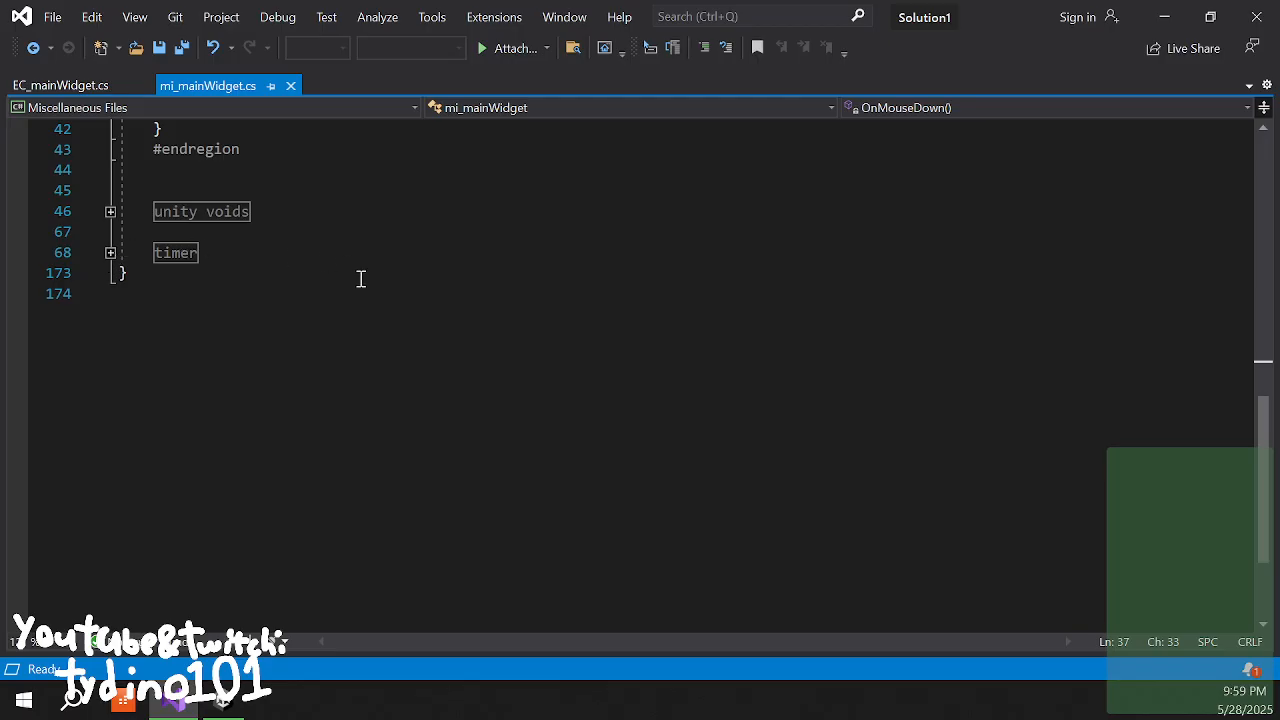
scroll(361, 279, up, 14)
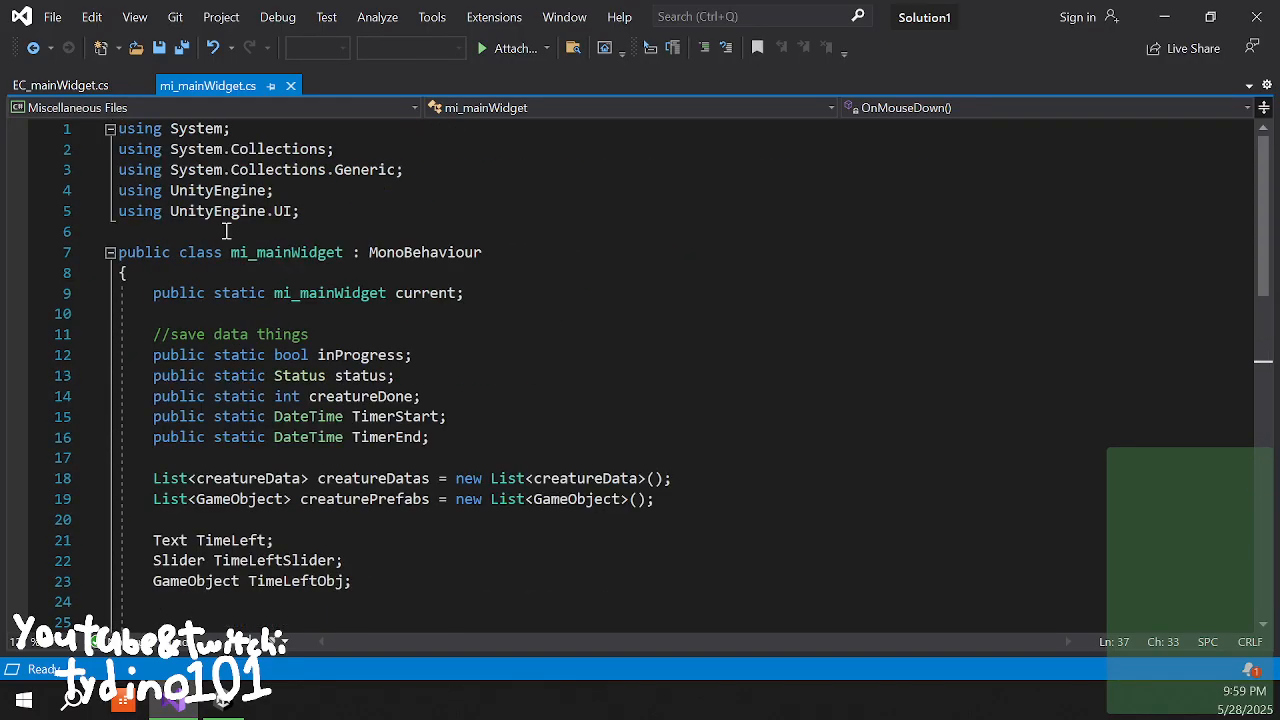
click(60, 85)
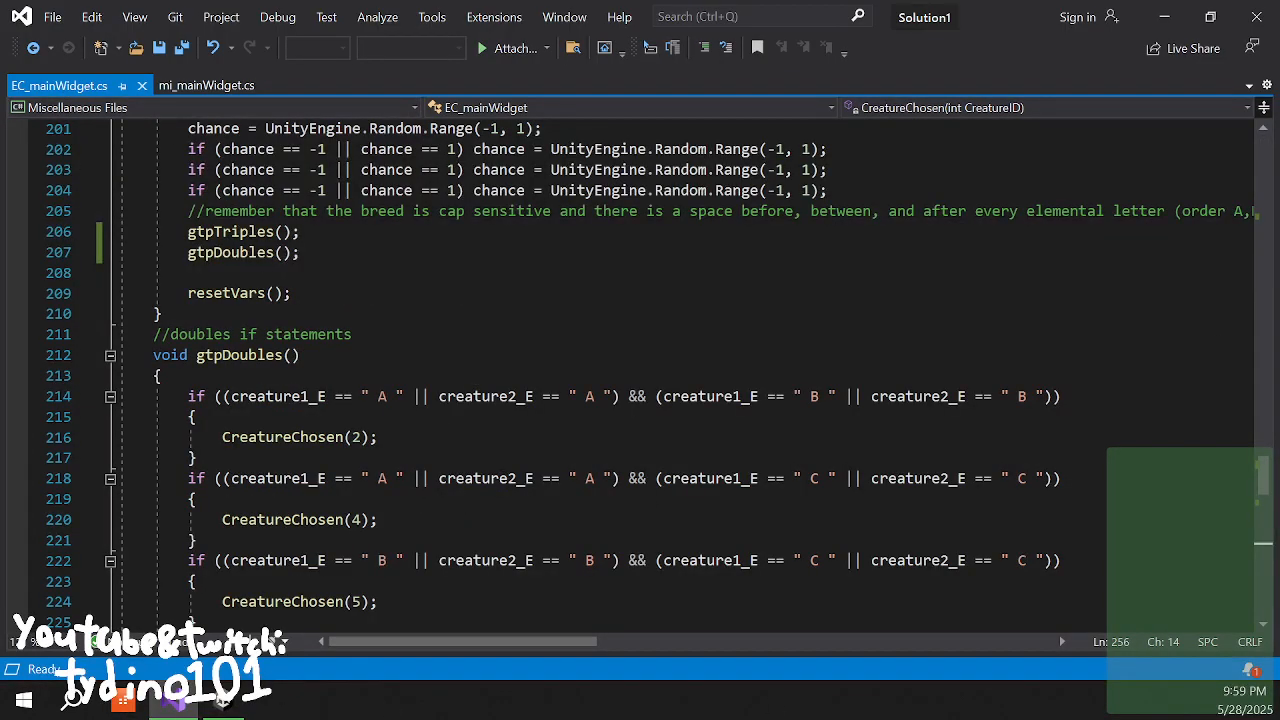
- Switch to Unity and open the saveData folder under the project's scripts
click(222, 700)
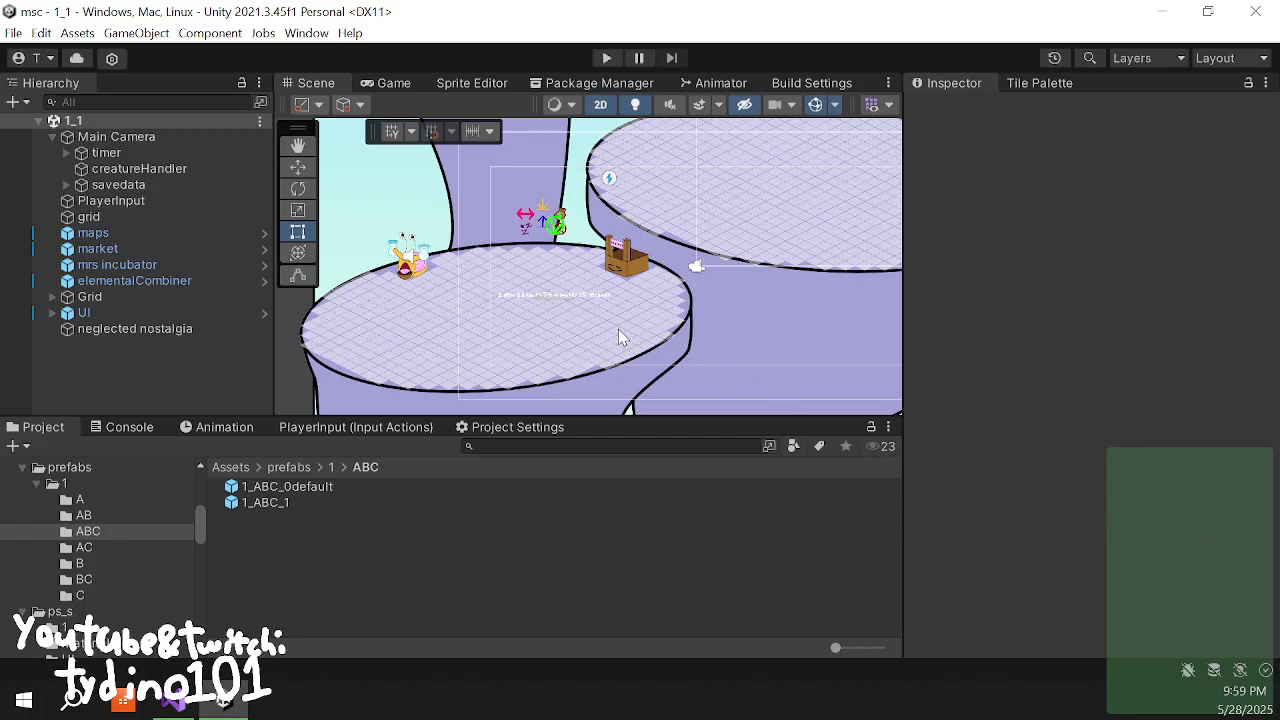
click(127, 514)
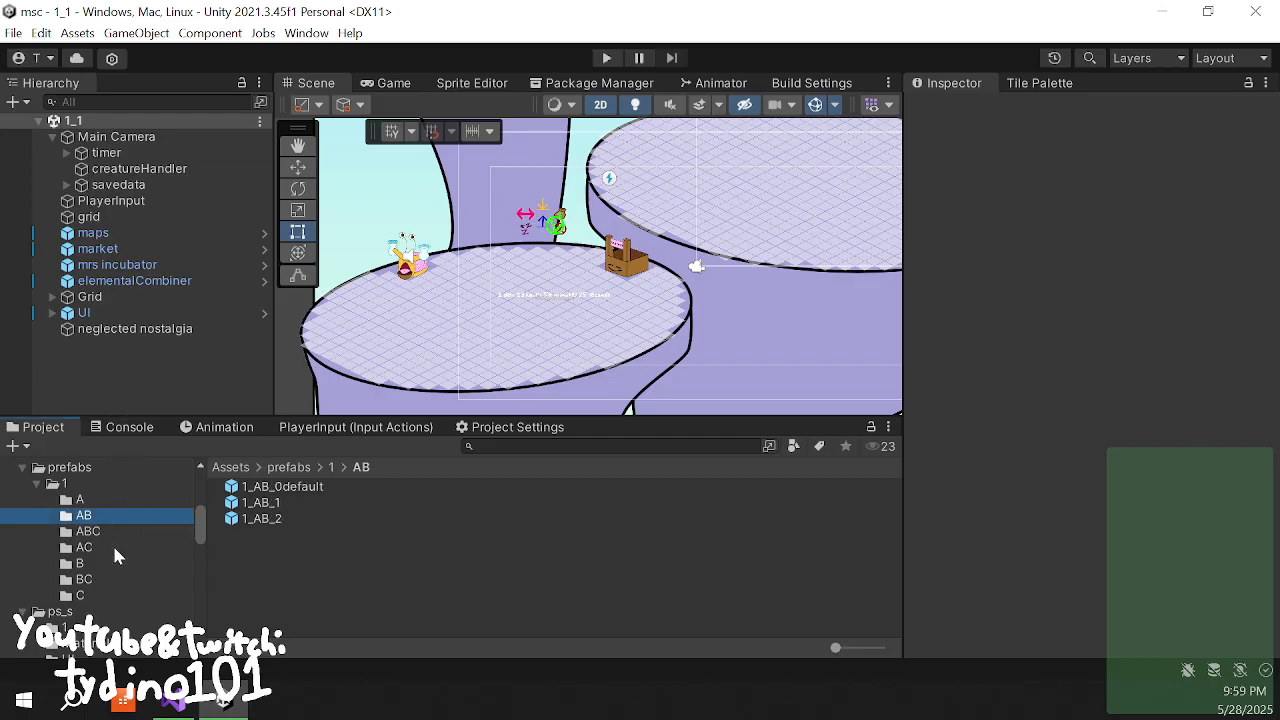
scroll(112, 545, down, 3)
click(111, 538)
click(120, 554)
click(123, 602)
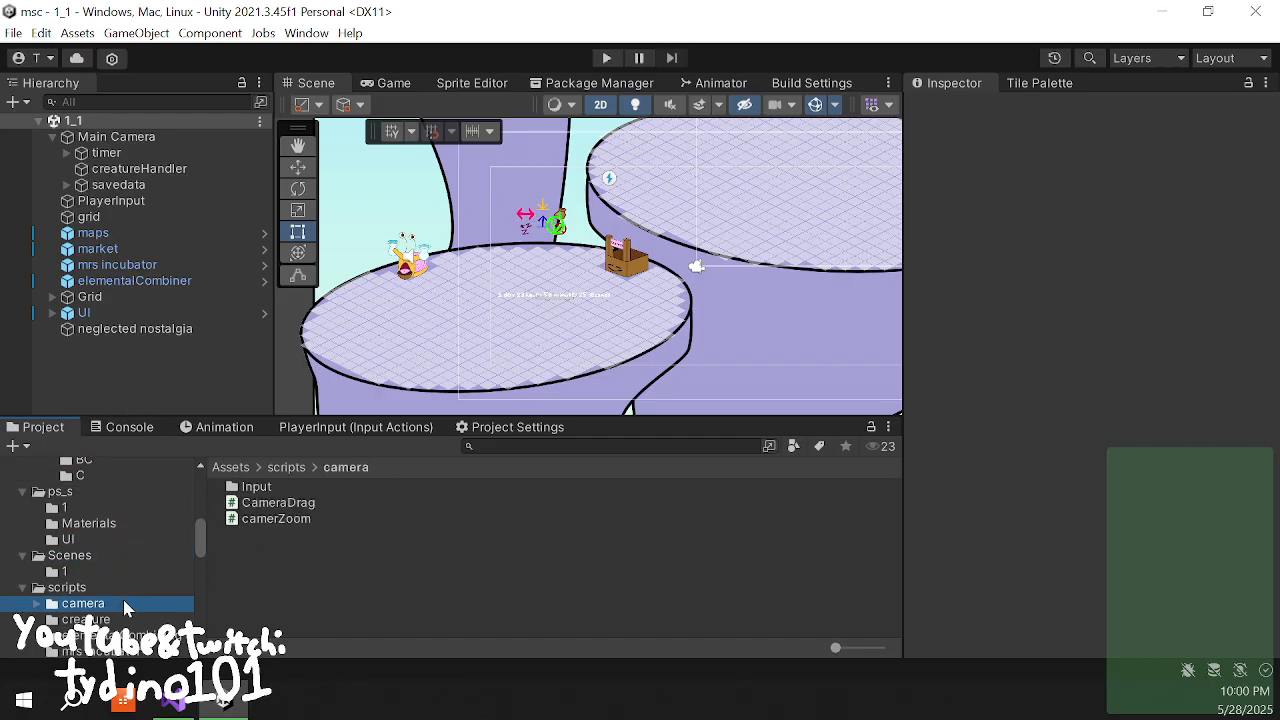
scroll(119, 593, down, 2)
click(112, 623)
click(115, 607)
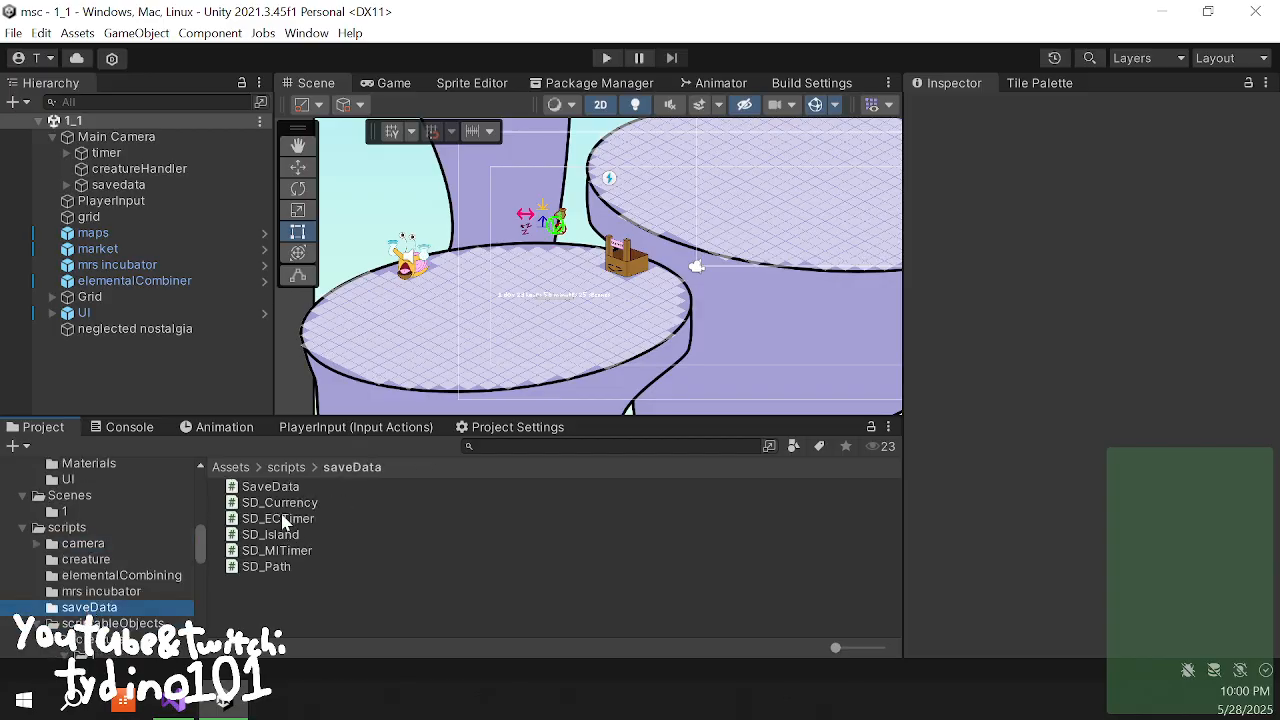
- Examine the SaveToJson function in the SD_ECTimer script preview
click(284, 520)
scroll(1070, 530, down, 3)
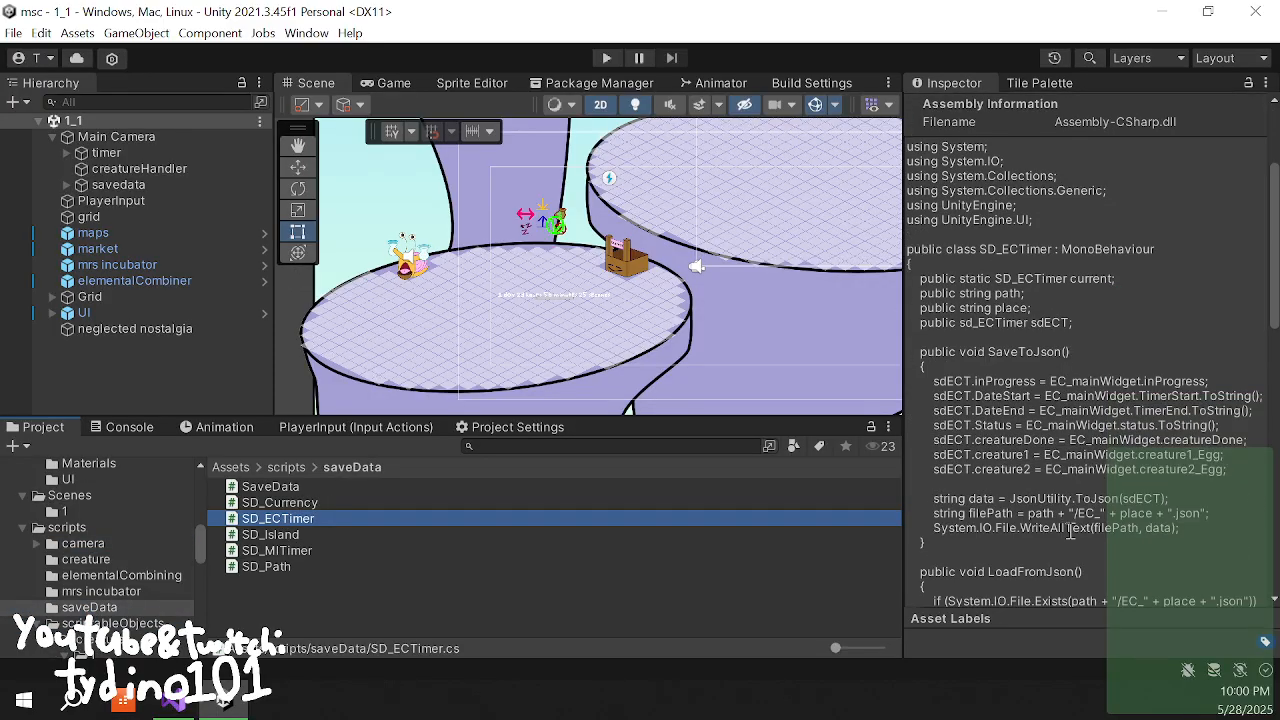
drag(1010, 499, 1064, 495)
click(1062, 526)
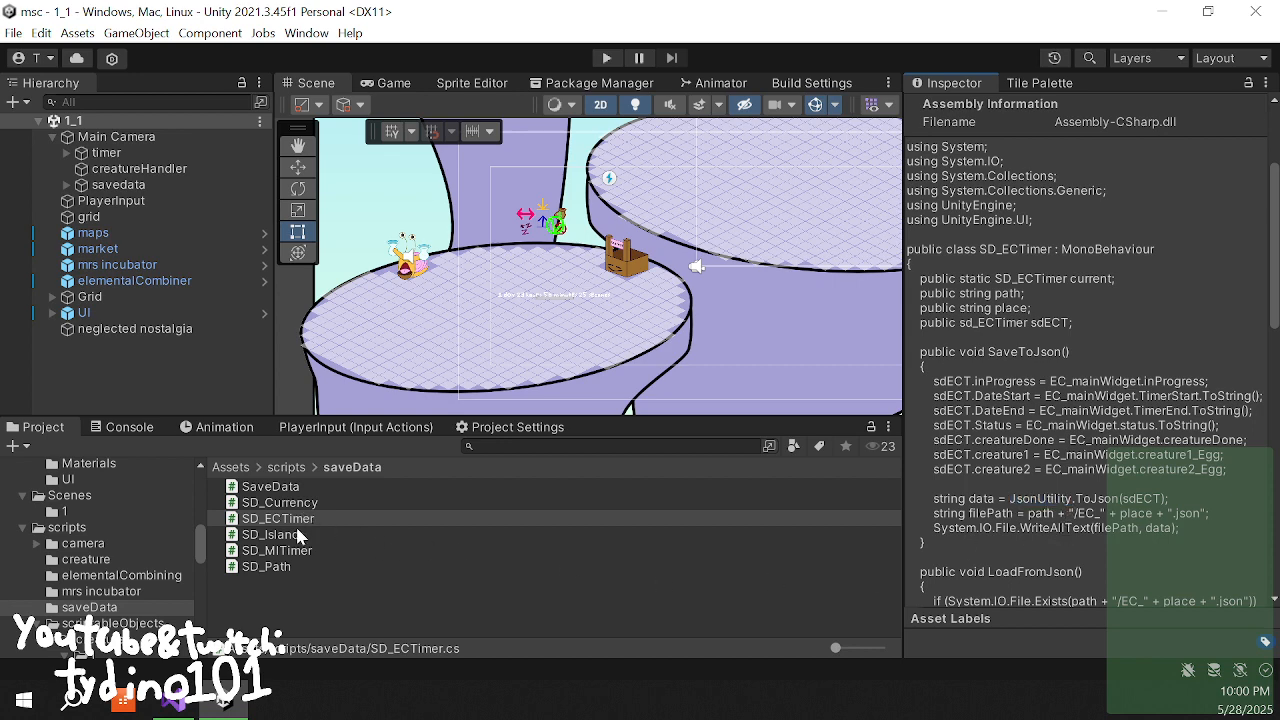
- Examine the SaveToJson and LoadFromJson functions in the SD_MITimer script preview
click(300, 550)
scroll(1050, 443, down, 5)
scroll(1050, 443, up, 3)
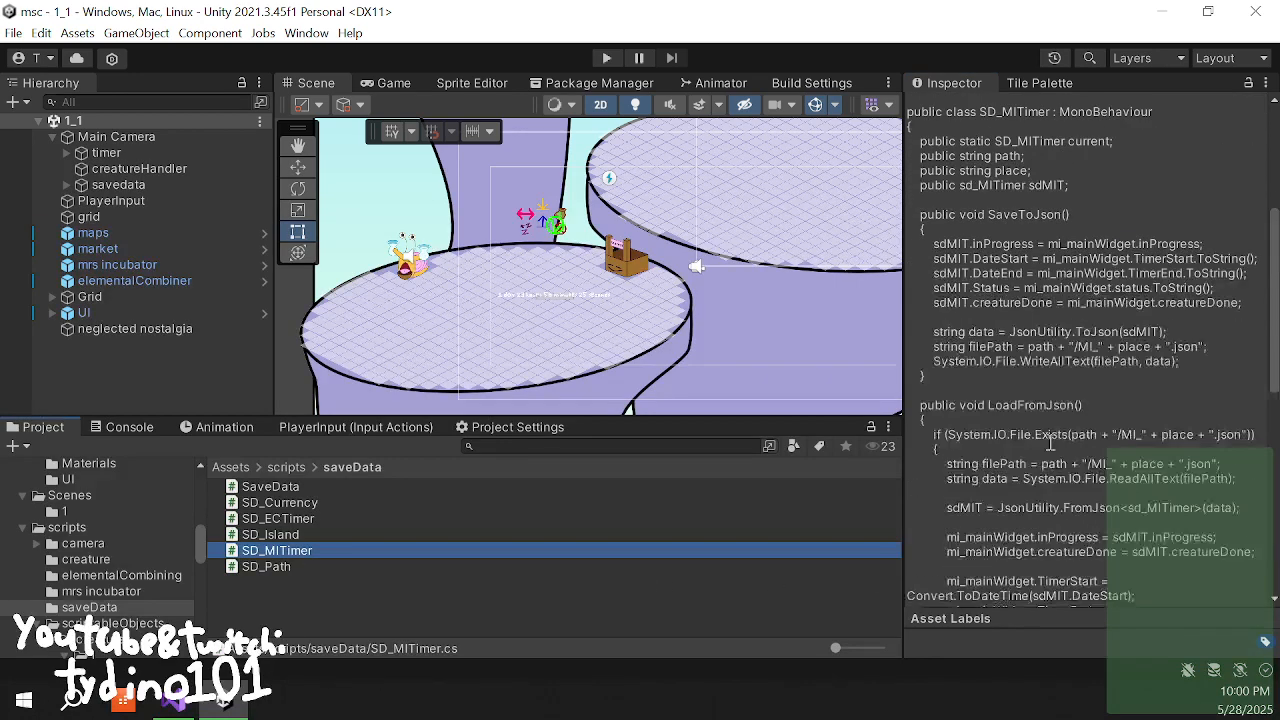
drag(946, 243, 960, 252)
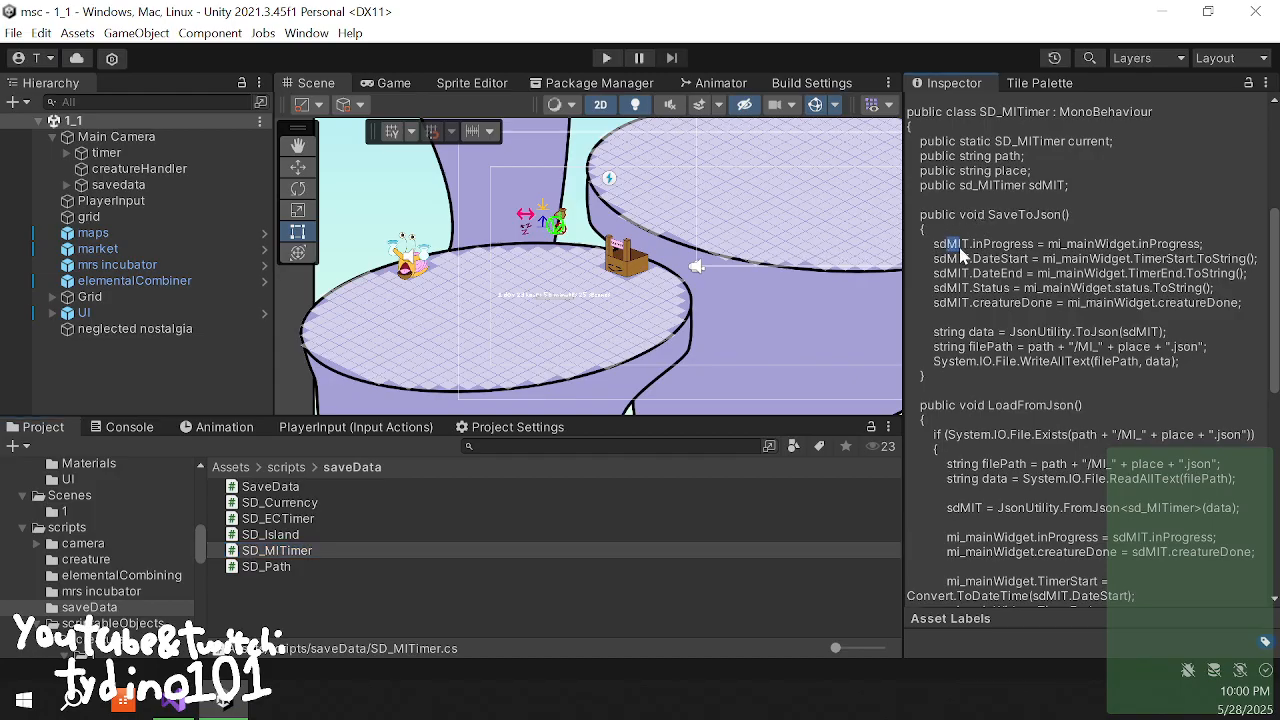
scroll(479, 276, down, 1)
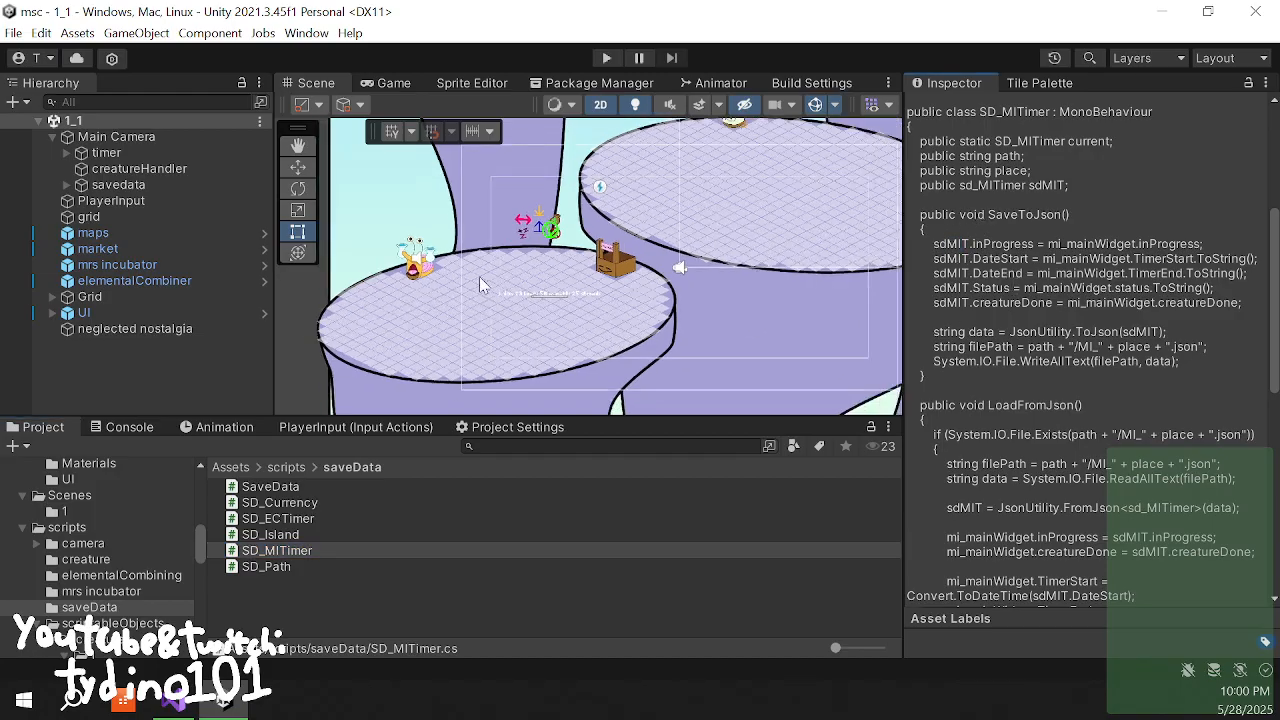
scroll(425, 232, down, 2)
middle_drag(673, 217, 602, 320)
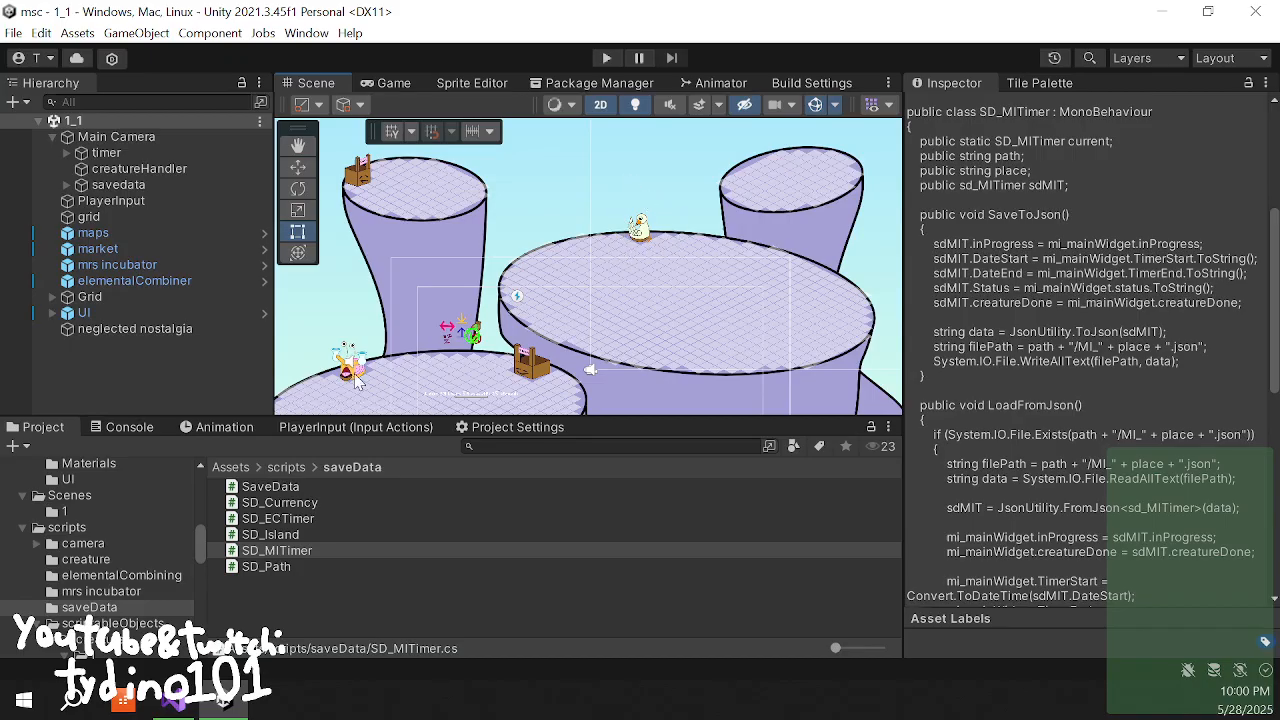
click(336, 610)
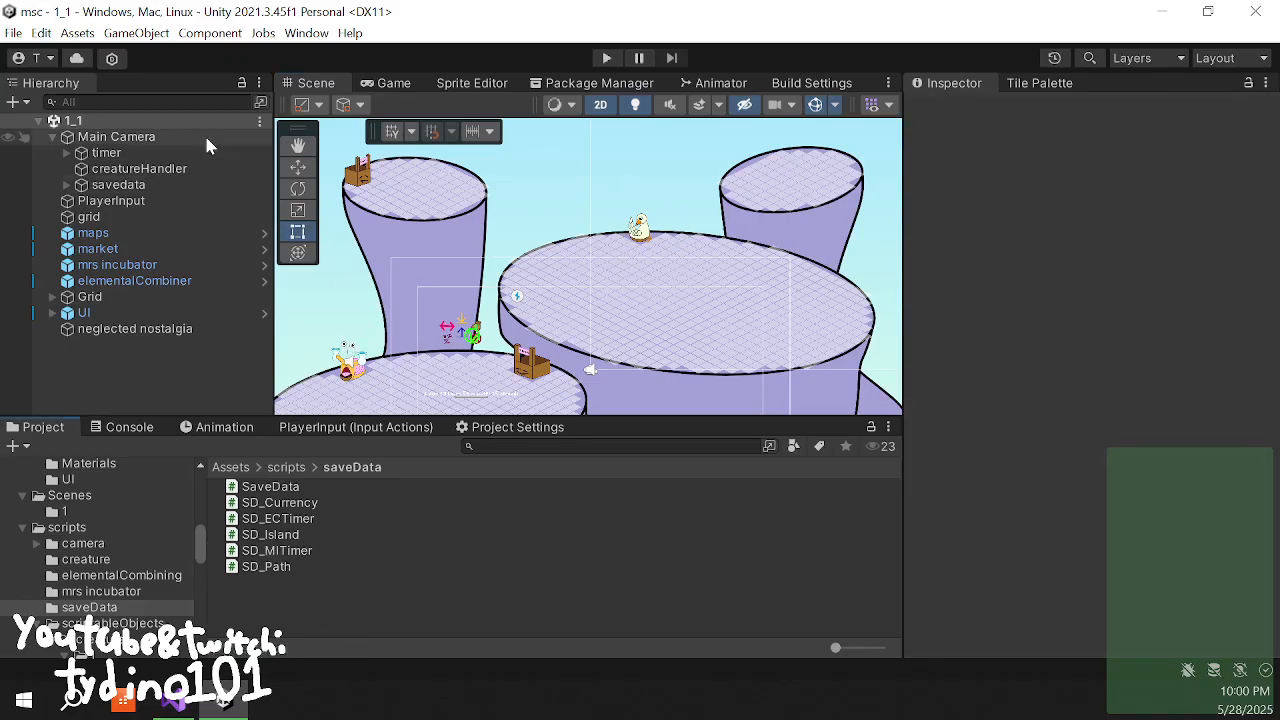
click(391, 86)
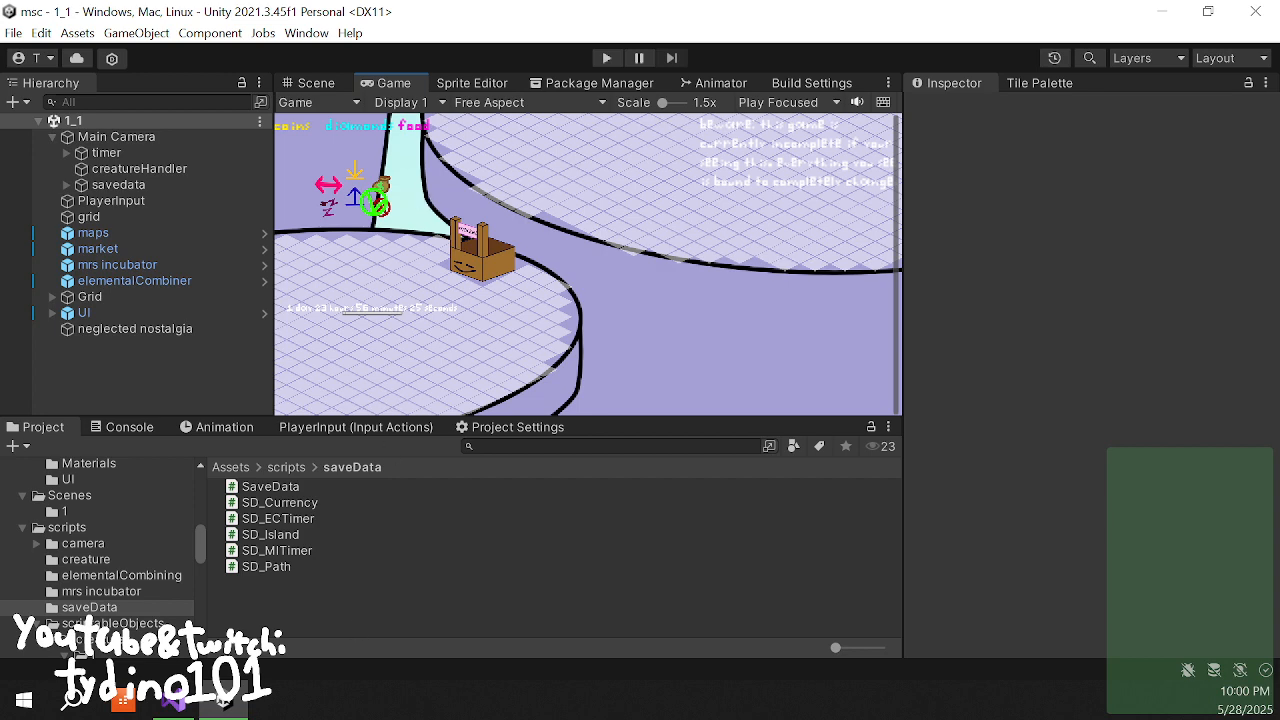
- Expand the savedata object and inspect the SD_EC Timer component on its sd_EC child
click(278, 519)
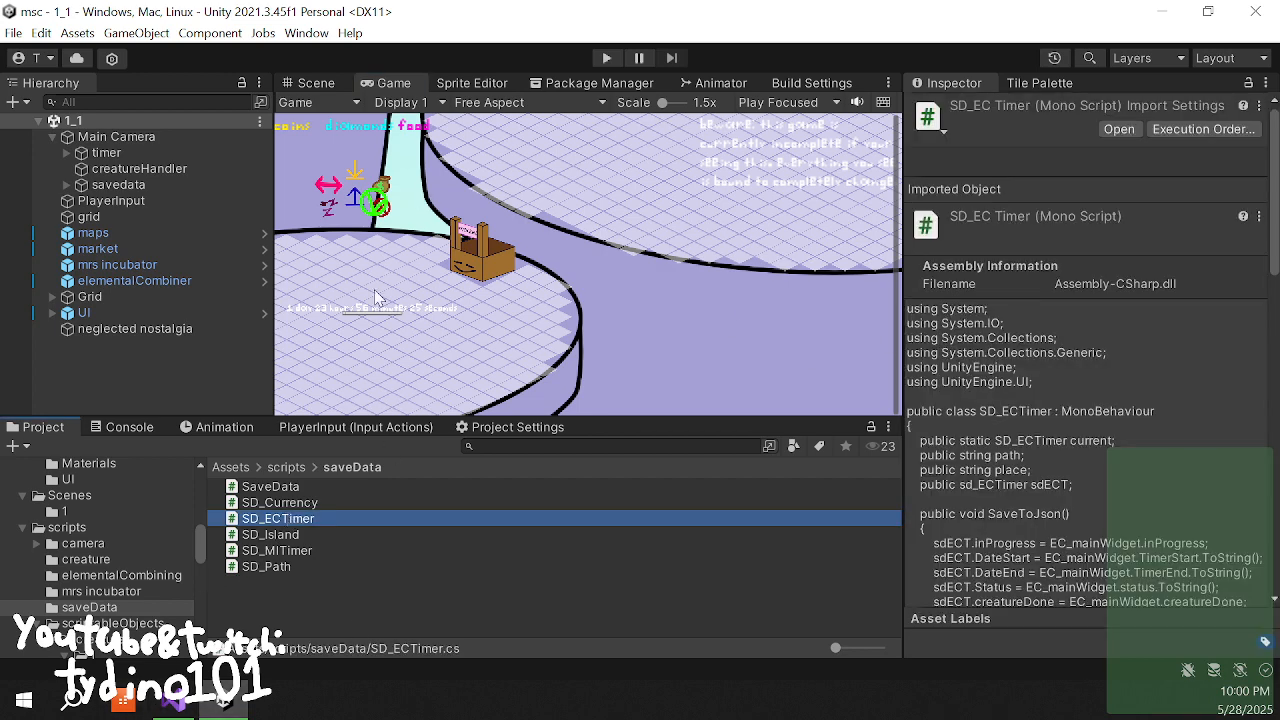
click(70, 201)
click(67, 185)
click(133, 217)
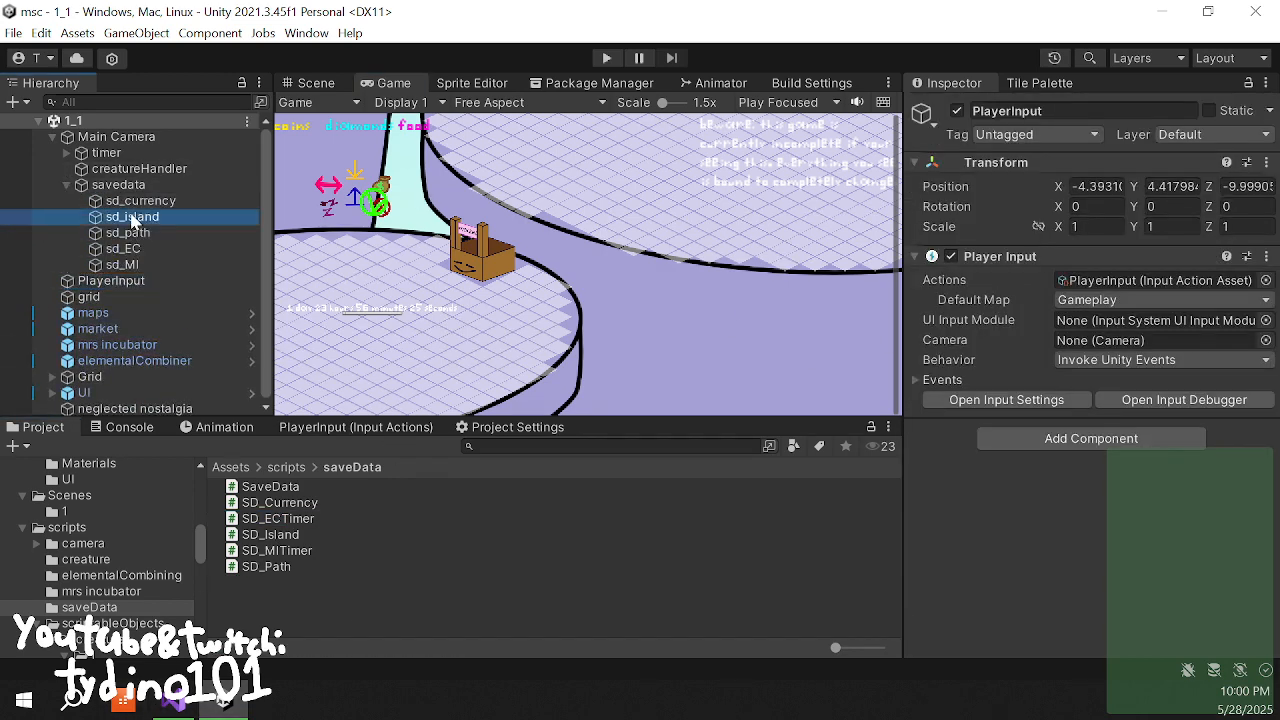
click(150, 249)
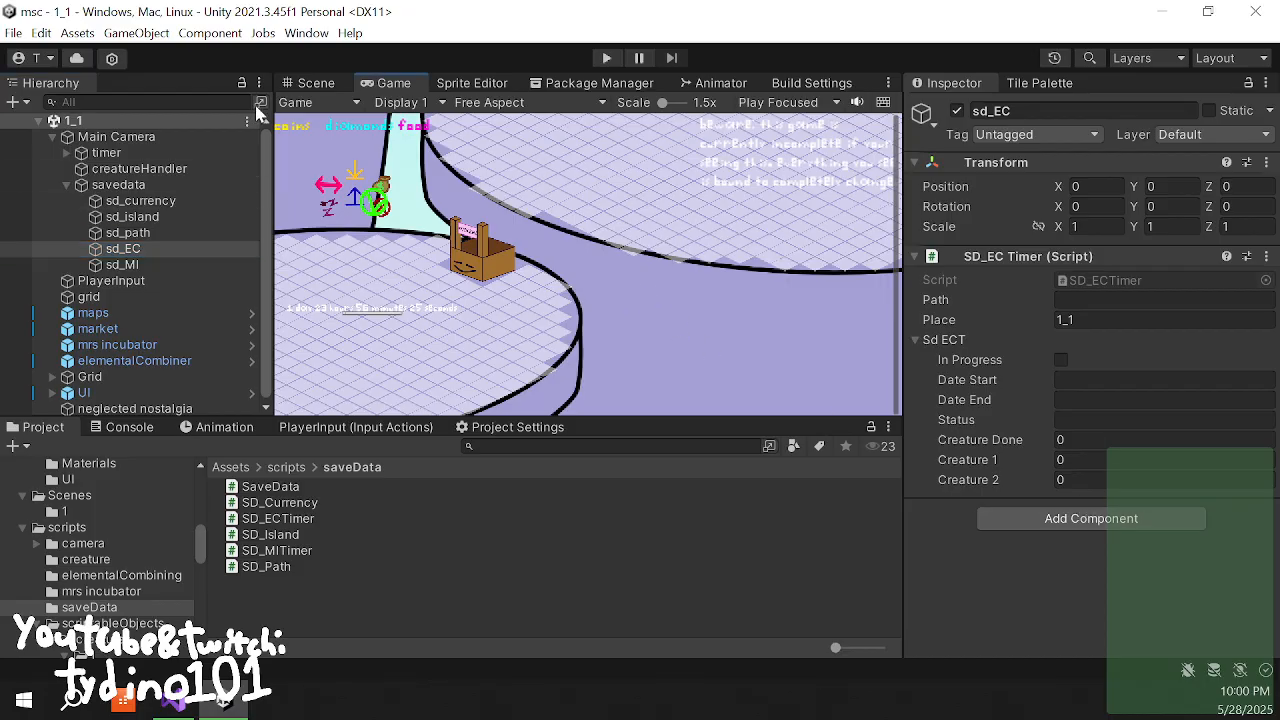
- Return to the scene view and inspect the Creature Objects list in sd_island's SD_Island component
click(310, 83)
click(66, 184)
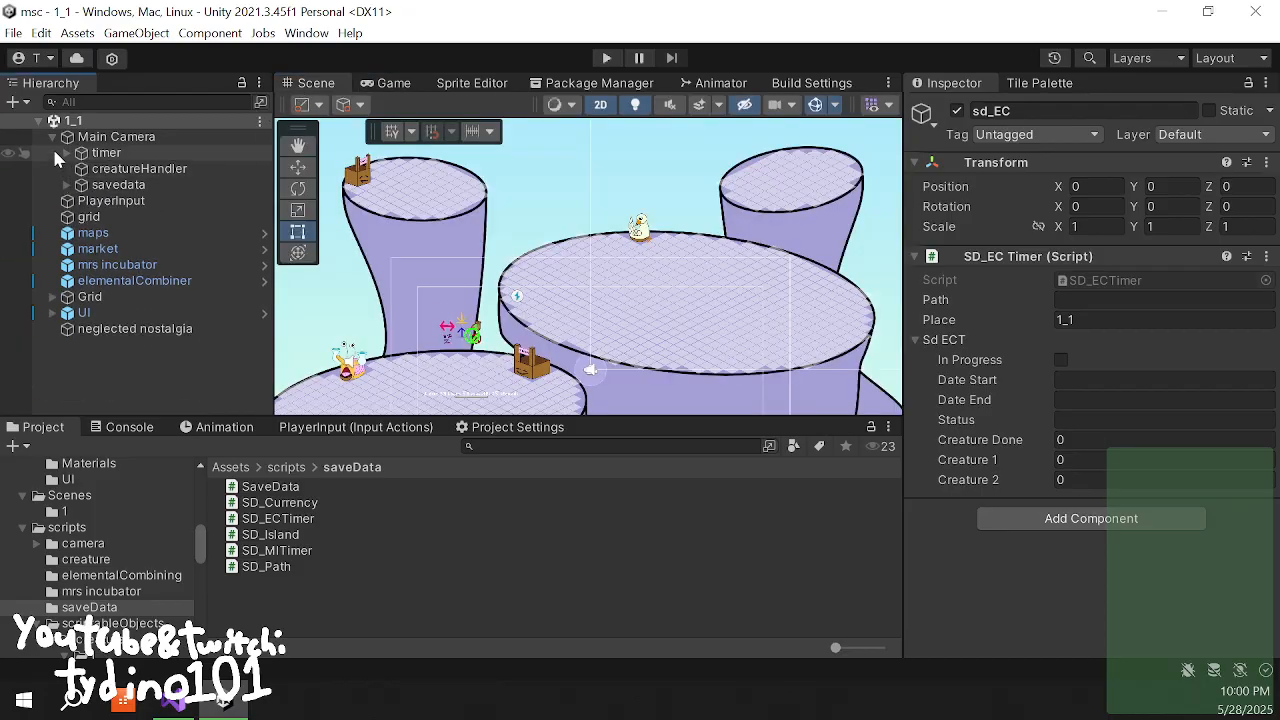
click(52, 137)
click(52, 137)
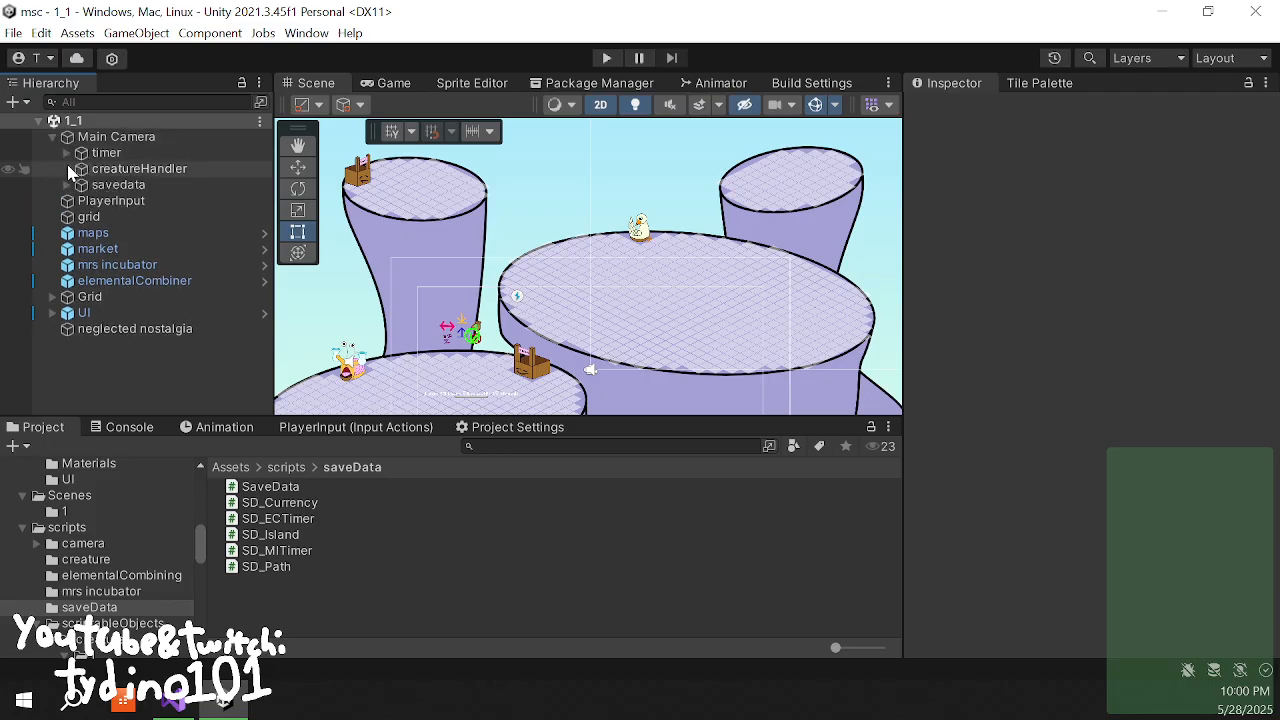
click(66, 185)
click(124, 222)
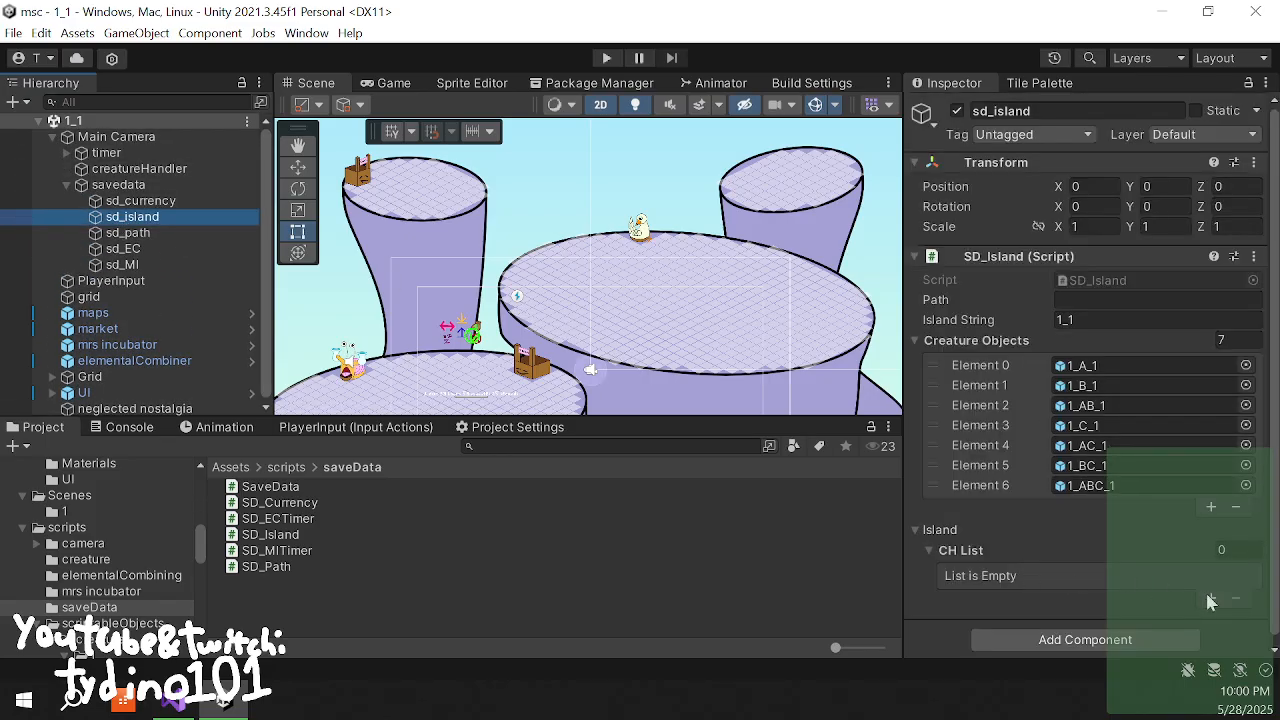
- Add an element to sd_island's CH List to view its fields, remove it, and collapse the savedata object
click(1208, 597)
scroll(1152, 505, down, 3)
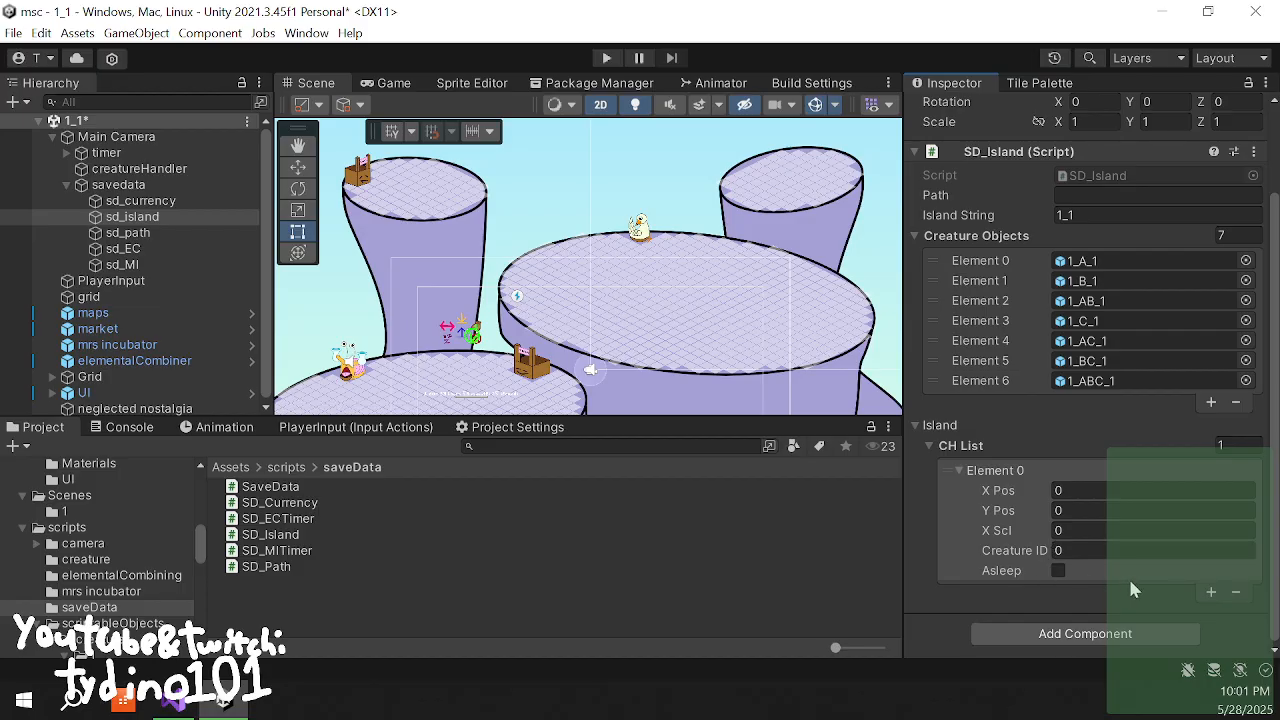
click(1236, 591)
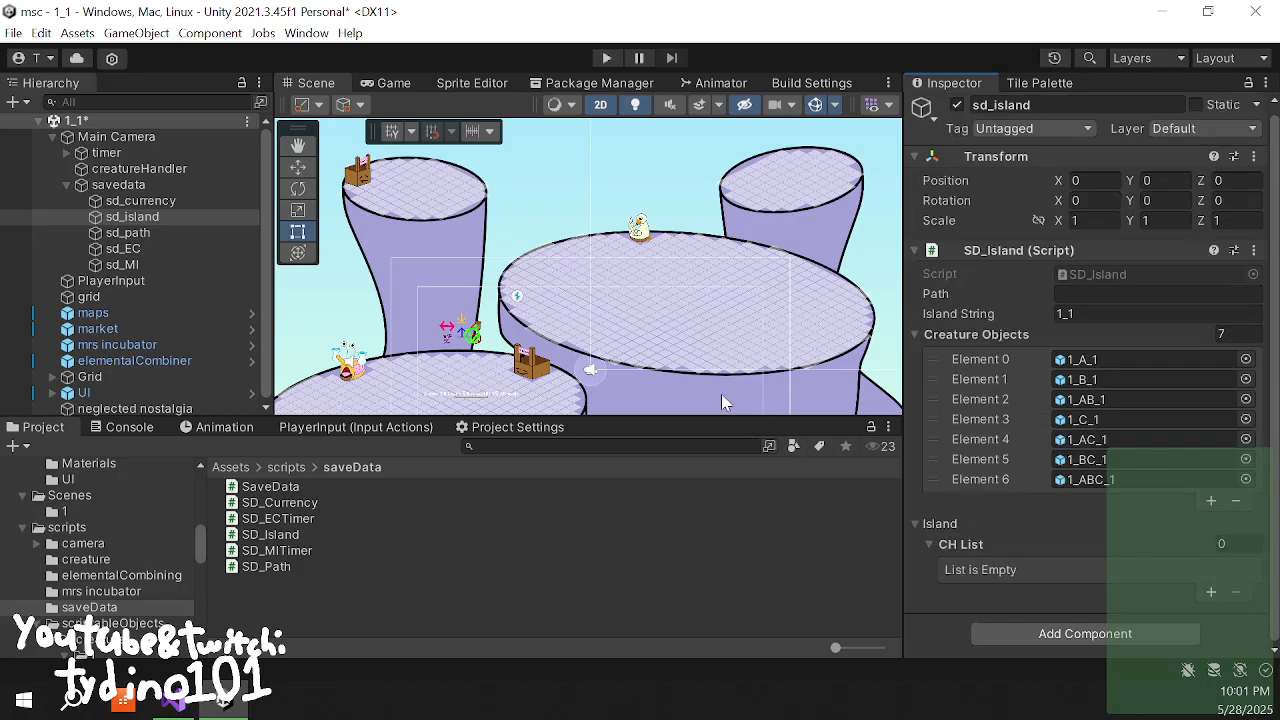
click(66, 185)
click(92, 364)
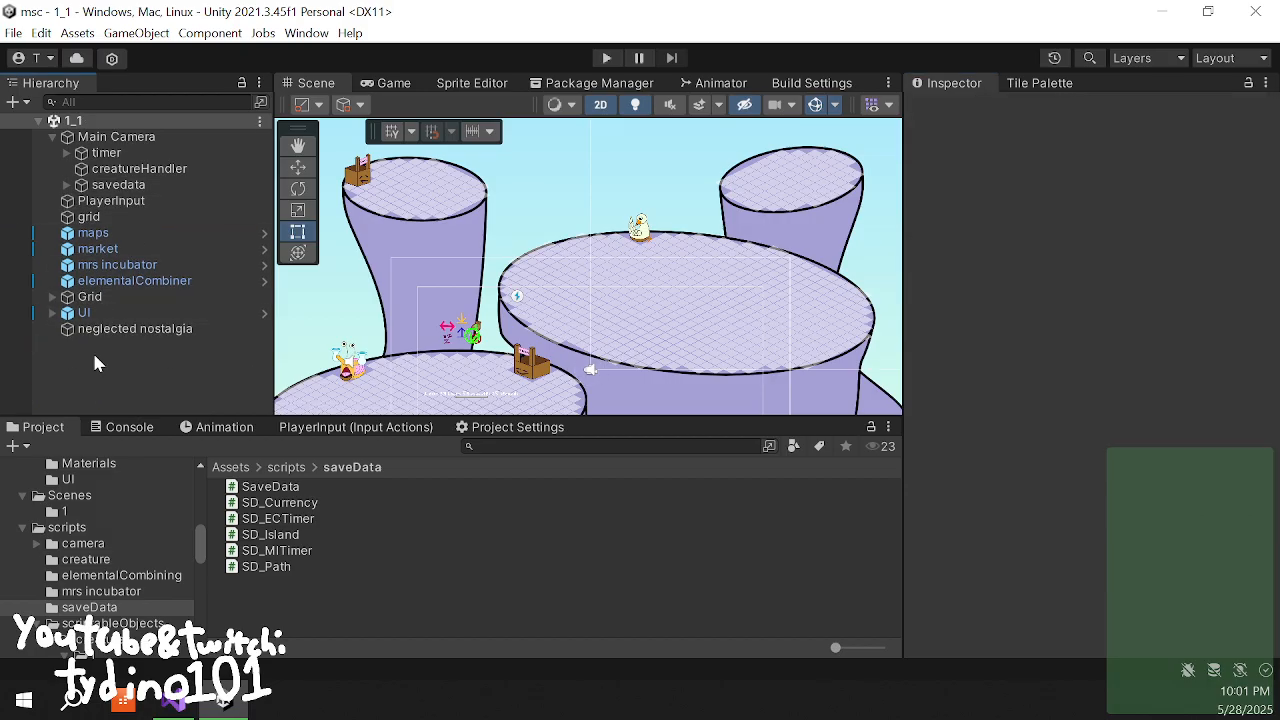
- Inspect the timer components of sd_EC and sd_MI and the script references in savedata's Save Data component
click(66, 185)
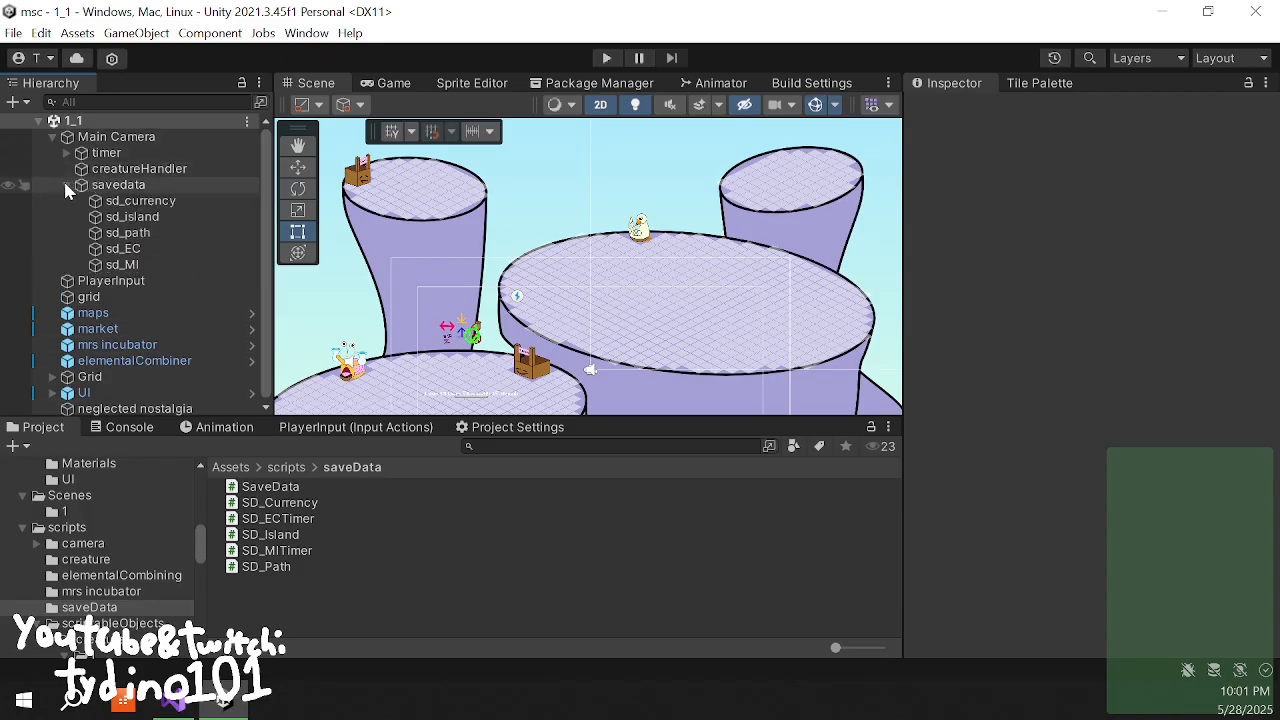
click(122, 249)
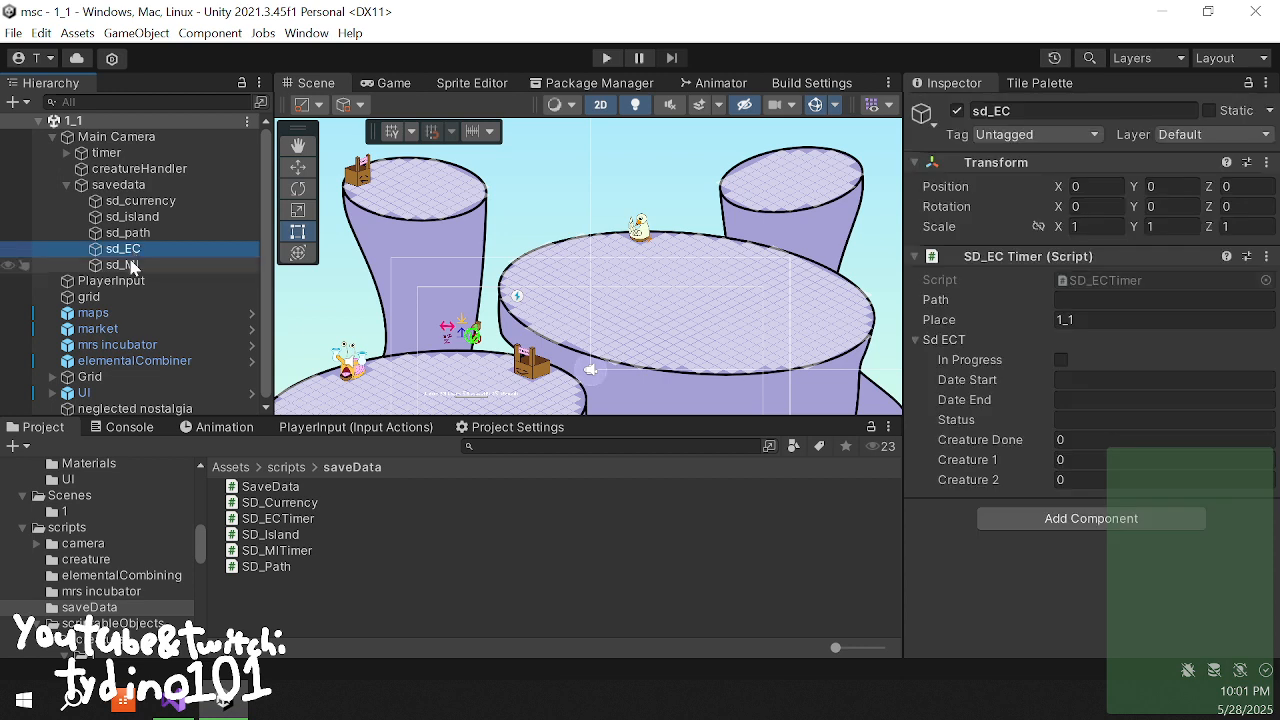
click(128, 266)
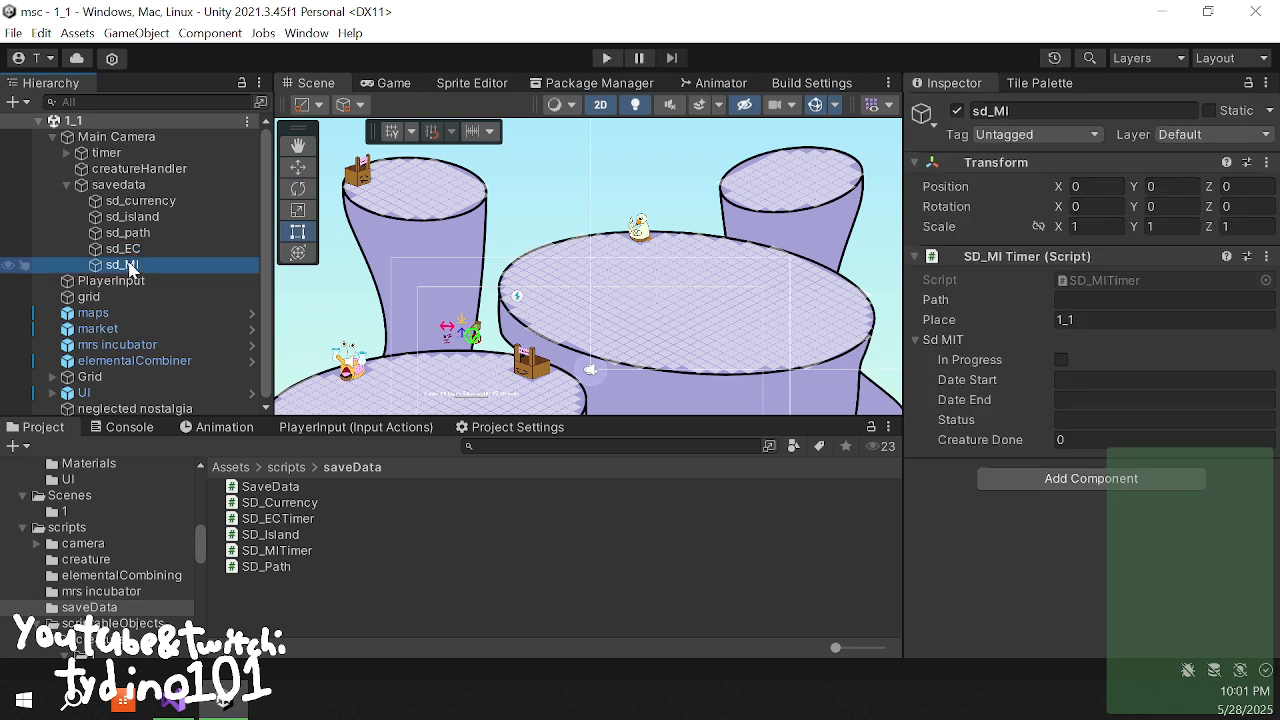
click(22, 185)
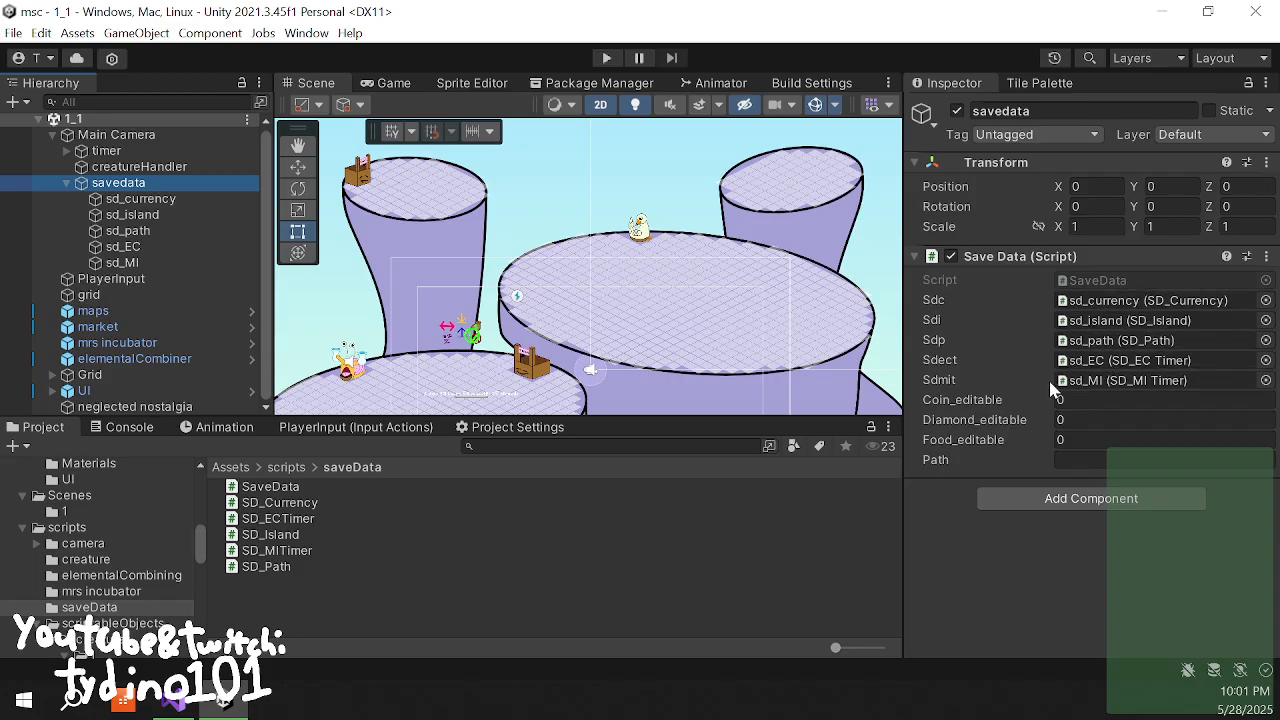
- Collapse the savedata object in the hierarchy and clear the selection
click(67, 183)
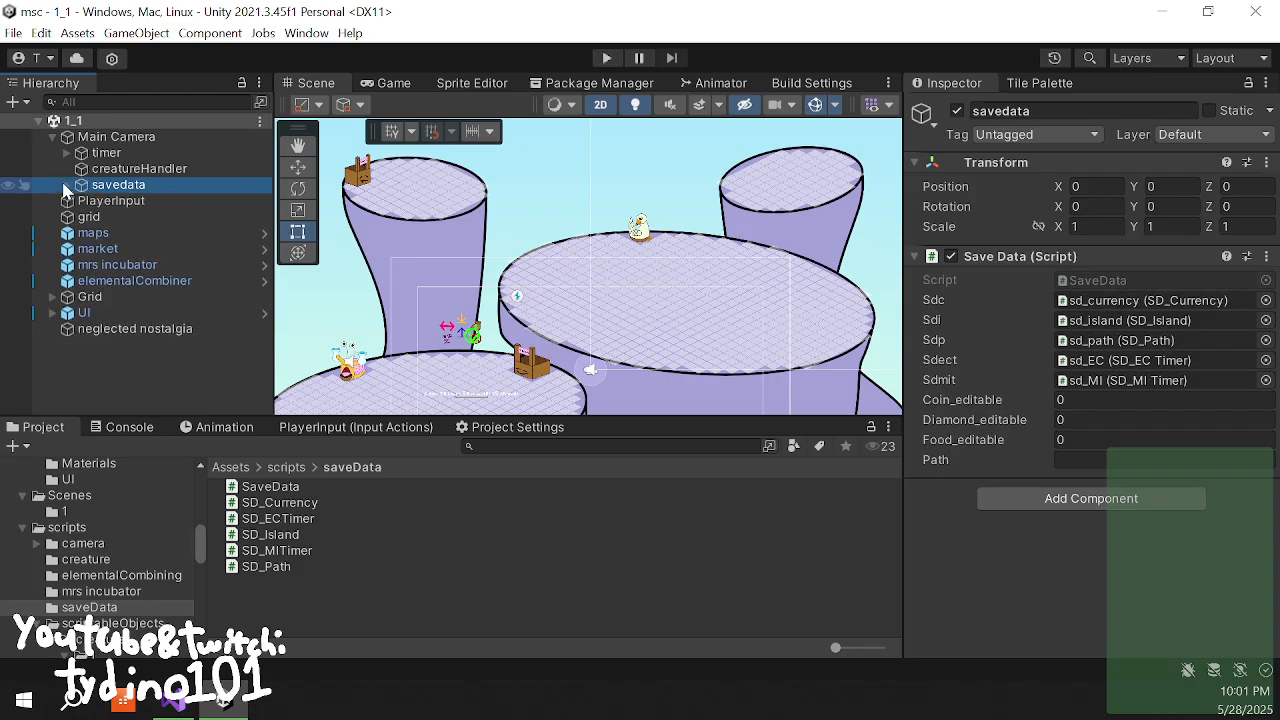
click(96, 350)
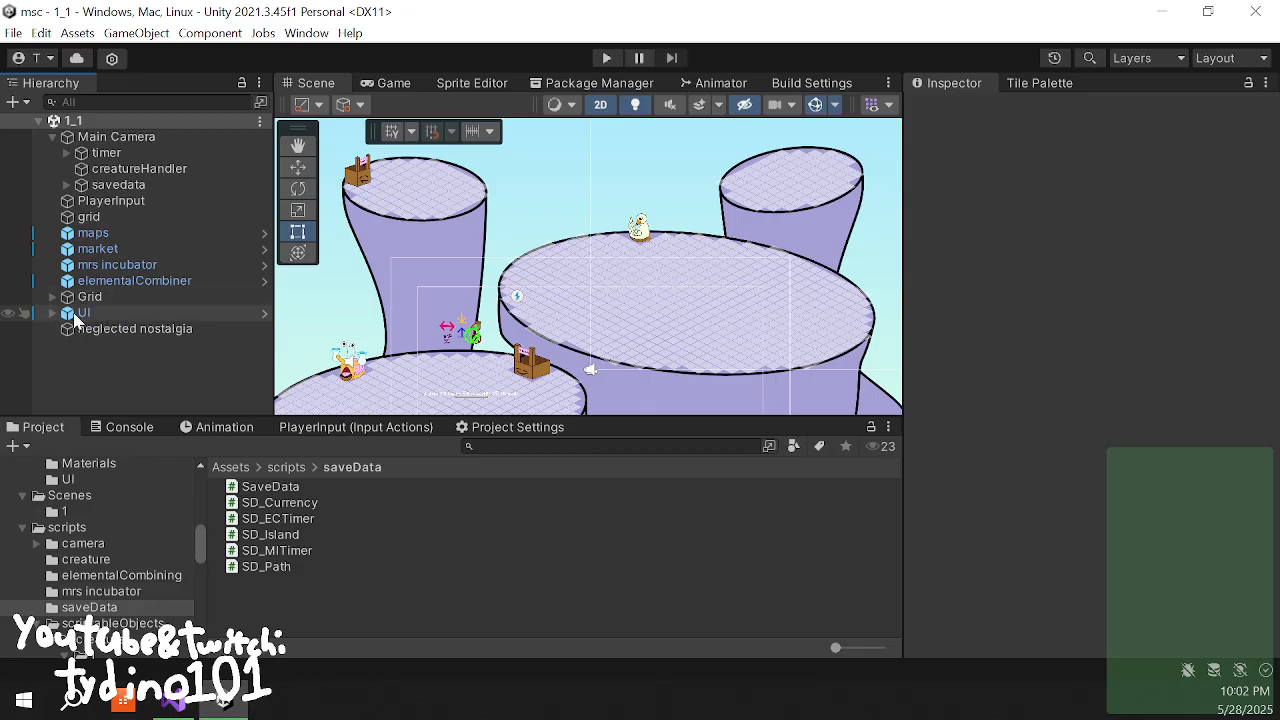
- Examine the snail, the wooden crate and the white bird on the scene's purple islands, ending close up on the bird
scroll(350, 385, up, 1)
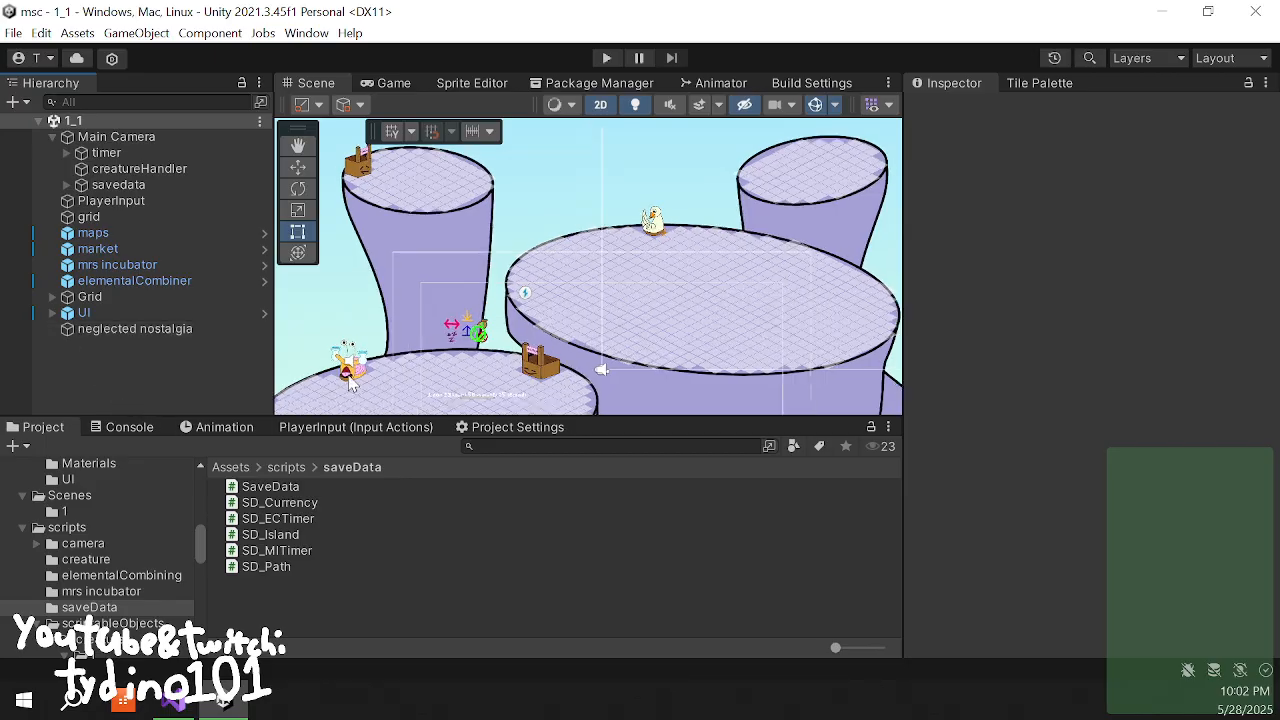
scroll(352, 383, up, 3)
middle_drag(408, 351, 467, 318)
middle_drag(603, 320, 567, 334)
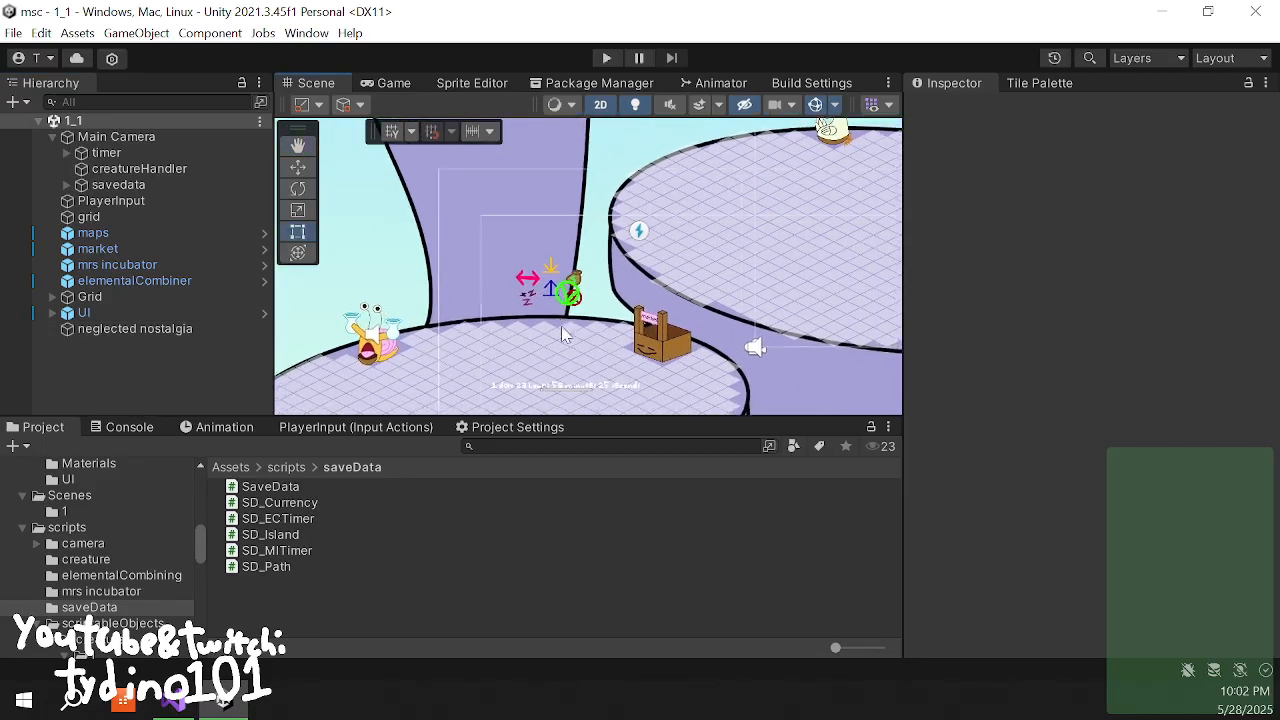
scroll(565, 334, down, 2)
middle_drag(640, 286, 568, 298)
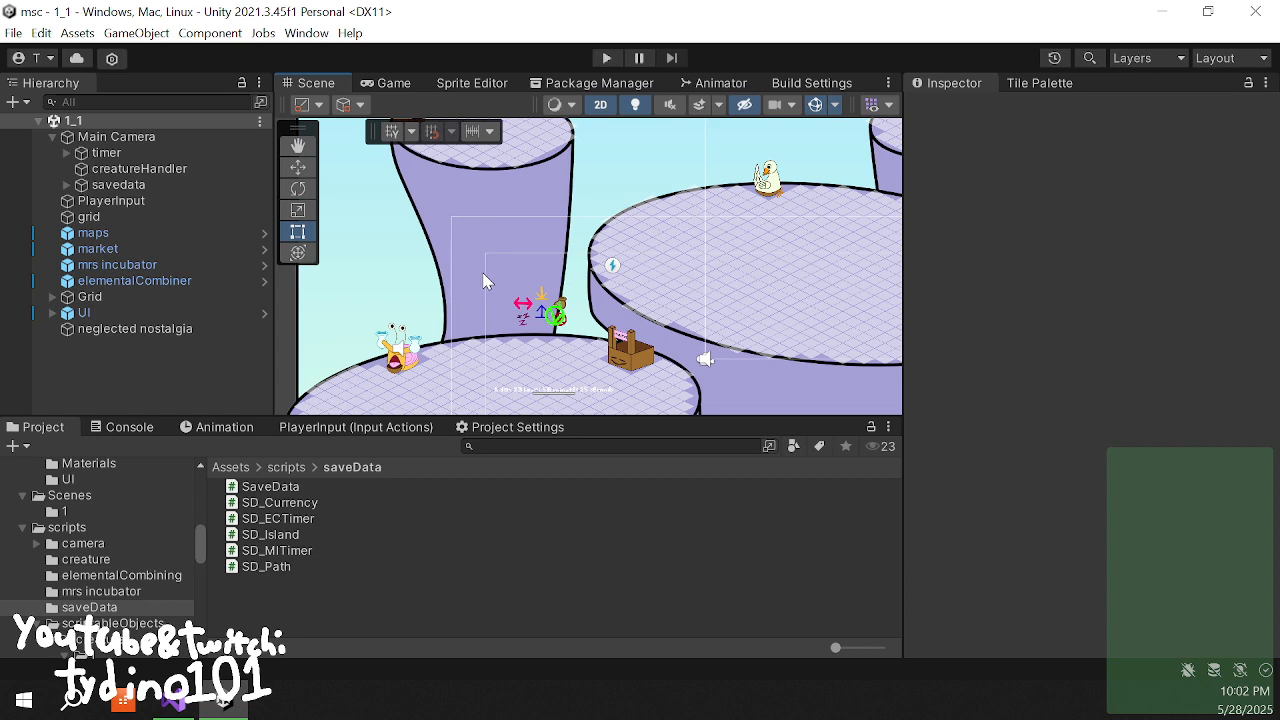
middle_drag(481, 273, 417, 248)
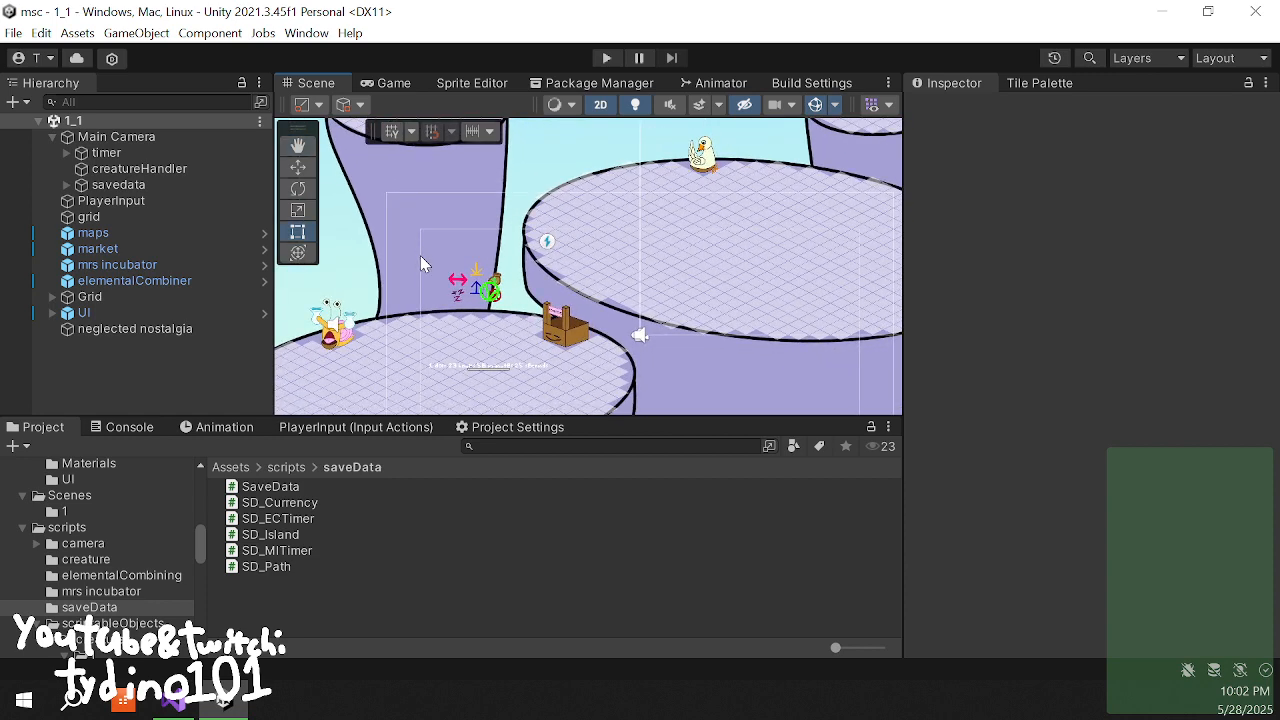
middle_drag(419, 272, 446, 261)
middle_drag(557, 243, 493, 285)
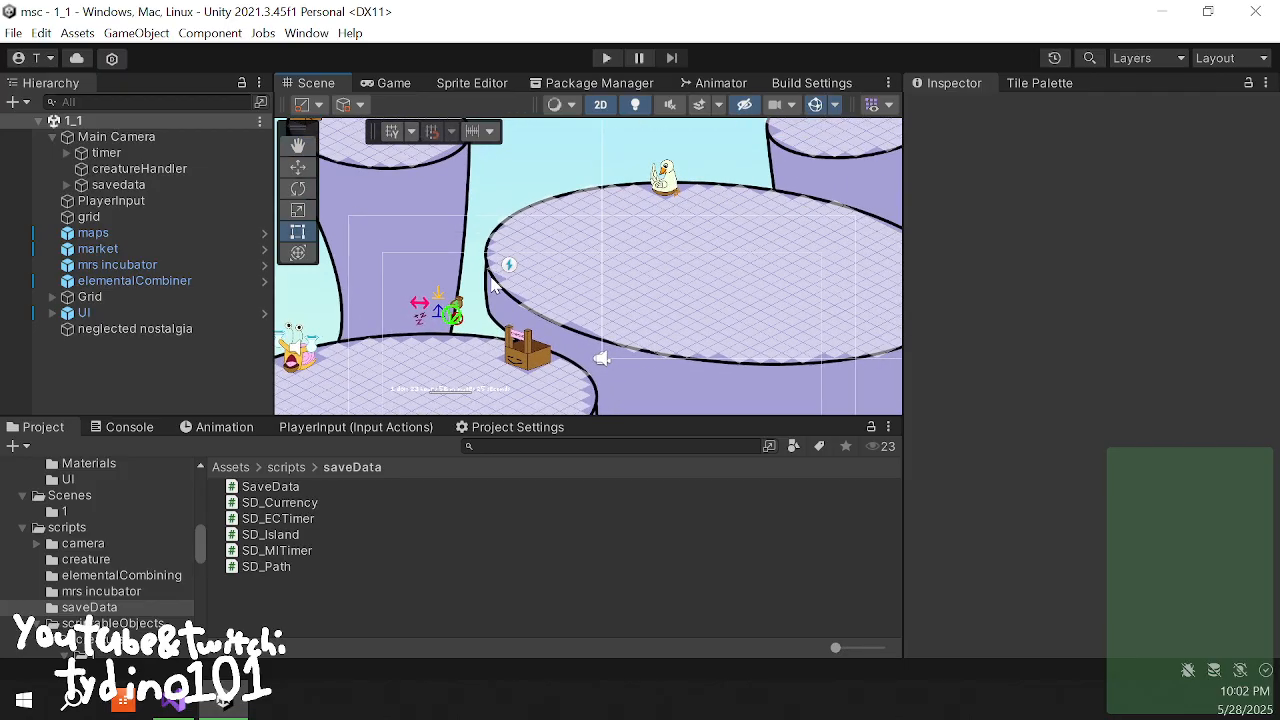
scroll(641, 192, up, 4)
scroll(718, 192, up, 4)
middle_drag(723, 191, 673, 264)
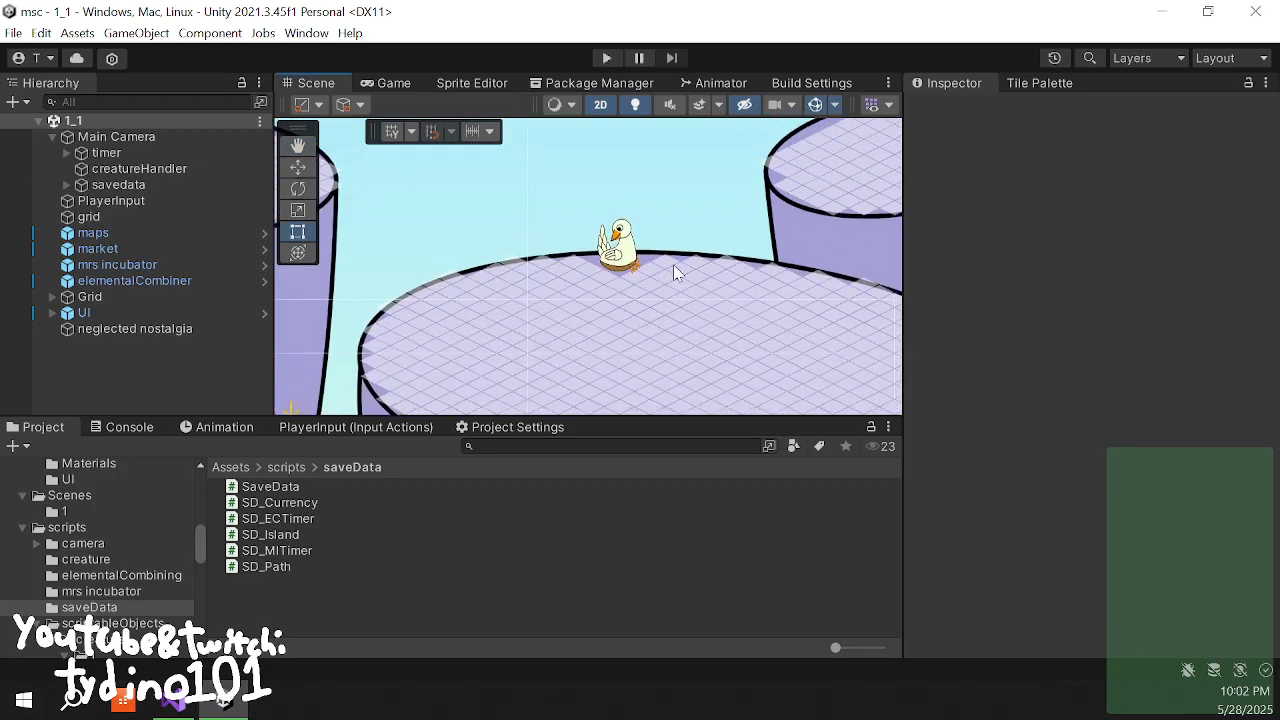
scroll(622, 256, up, 7)
scroll(617, 258, up, 1)
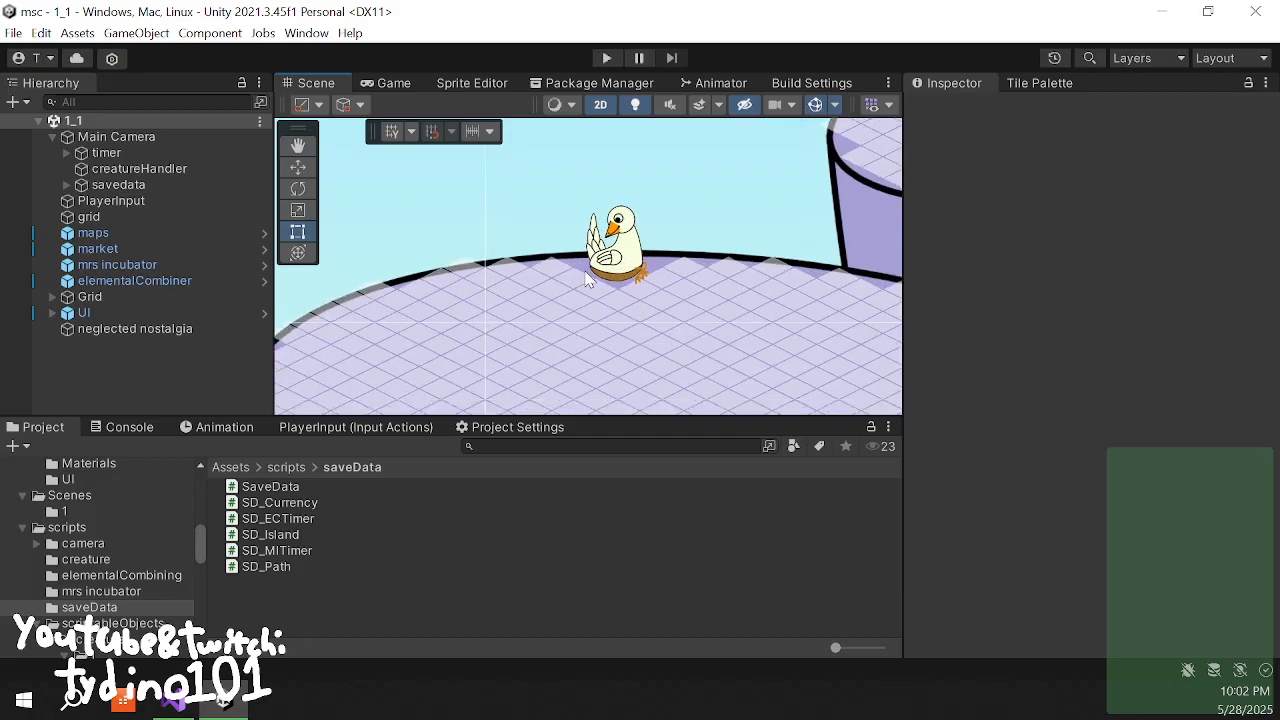